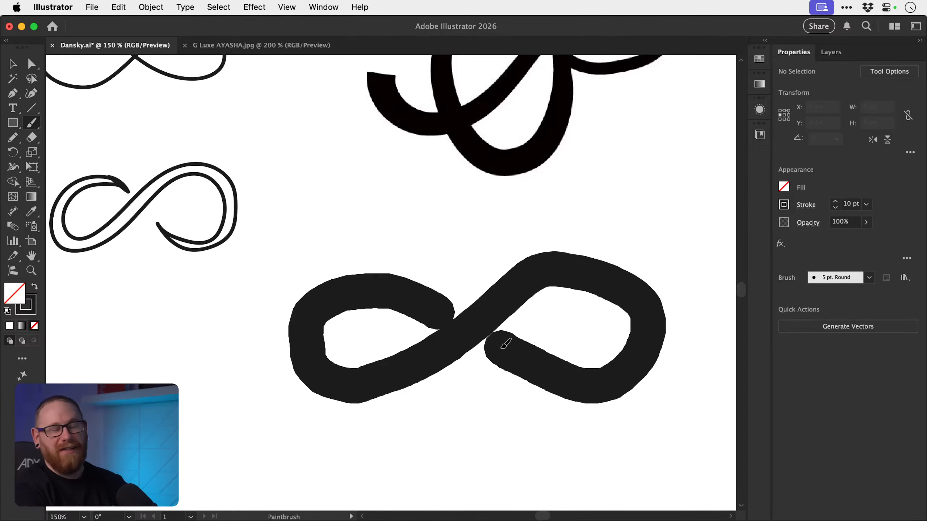
- Delete the thick brush-drawn infinity stroke below the black lettering shape
scroll(493, 343, right, 2)
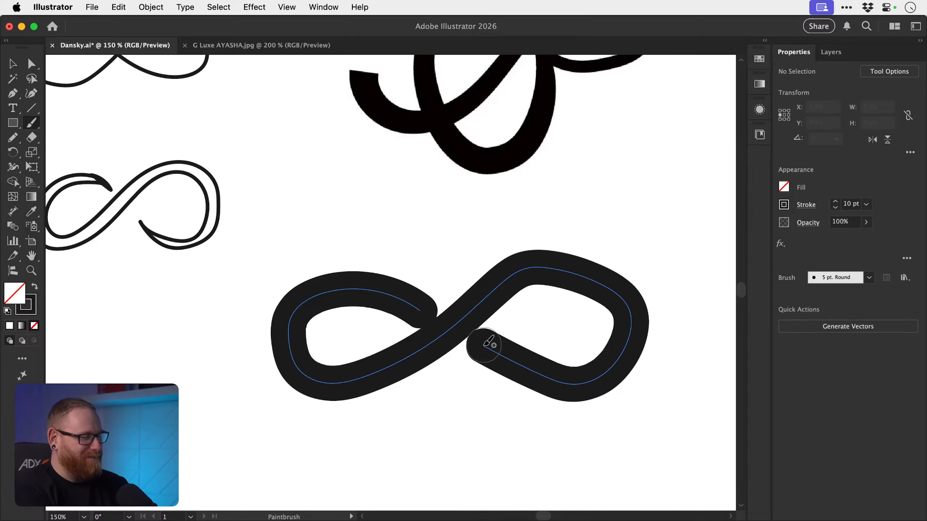
drag(489, 345, 420, 329)
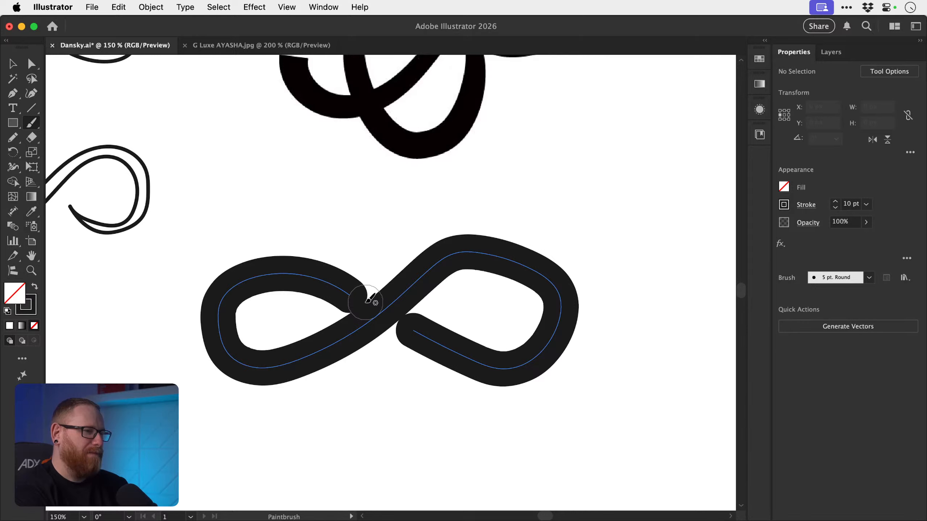
key(v)
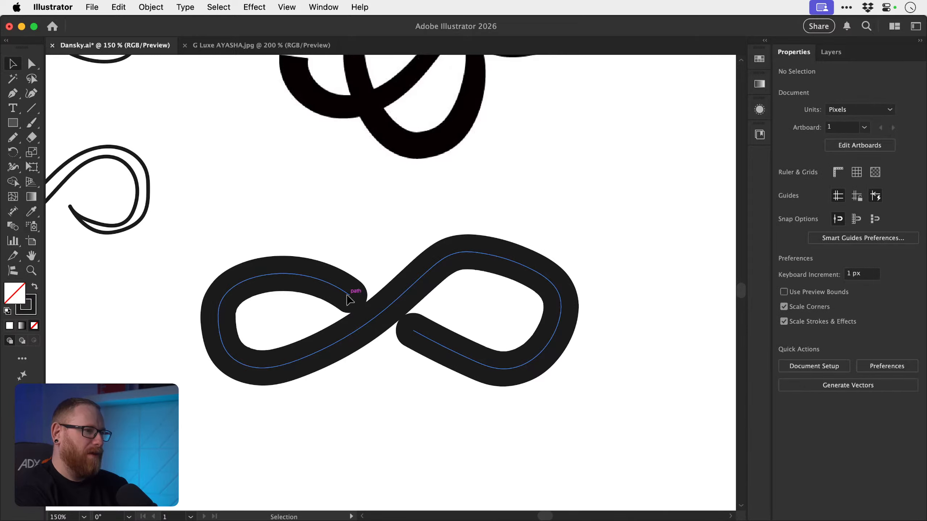
click(348, 299)
key(a)
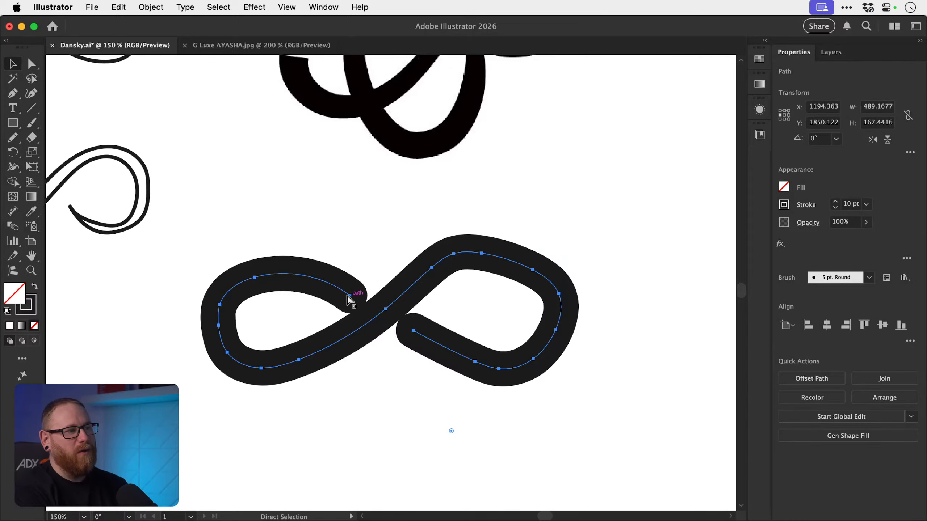
key(Delete)
key(v)
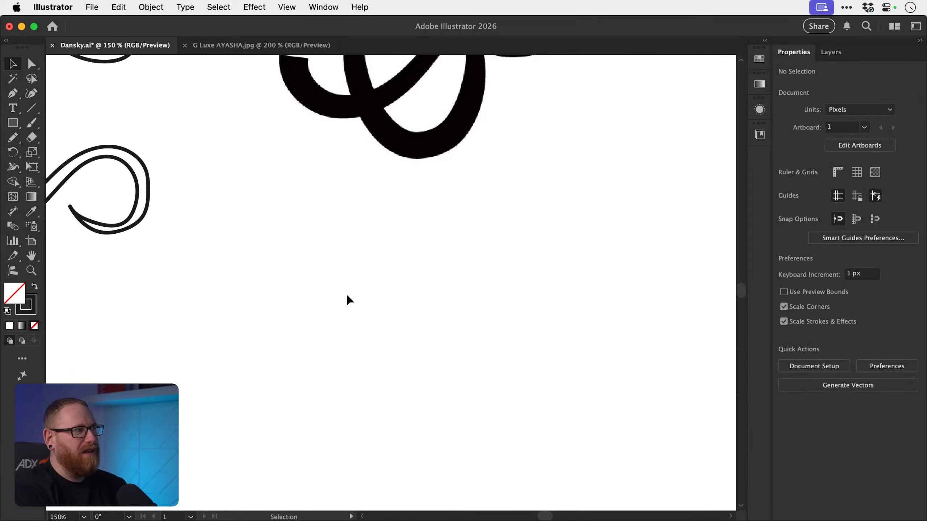
- Draw an open infinity loop about 388 by 152 px with the Pencil tool, and extend both loose ends across its diagonal
click(6, 136)
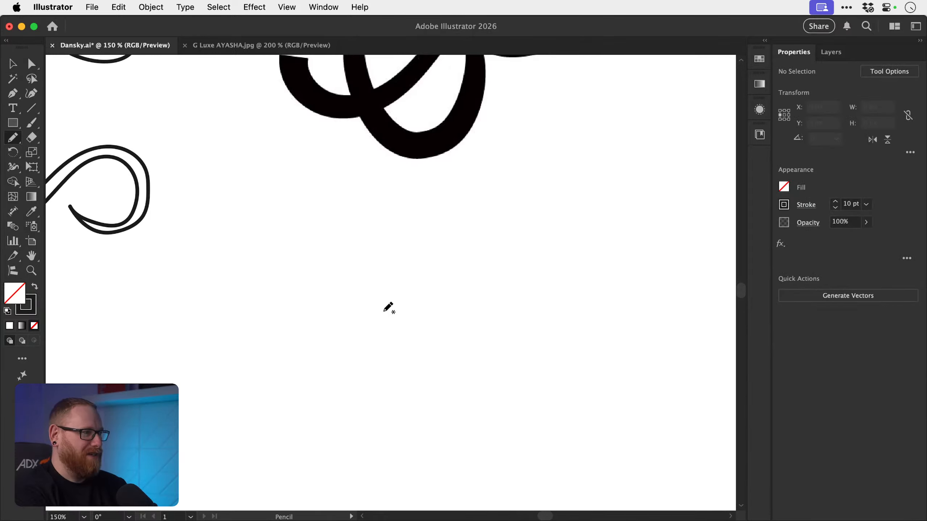
mouse_move(383, 311)
mouse_down()
mouse_move(343, 286)
mouse_move(302, 280)
mouse_move(273, 299)
mouse_move(263, 338)
mouse_move(275, 371)
mouse_move(324, 382)
mouse_move(439, 282)
mouse_move(475, 278)
mouse_move(503, 285)
mouse_move(526, 309)
mouse_move(533, 343)
mouse_move(520, 369)
mouse_move(480, 374)
mouse_move(436, 359)
mouse_move(409, 321)
mouse_up()
key(z)
click(410, 363)
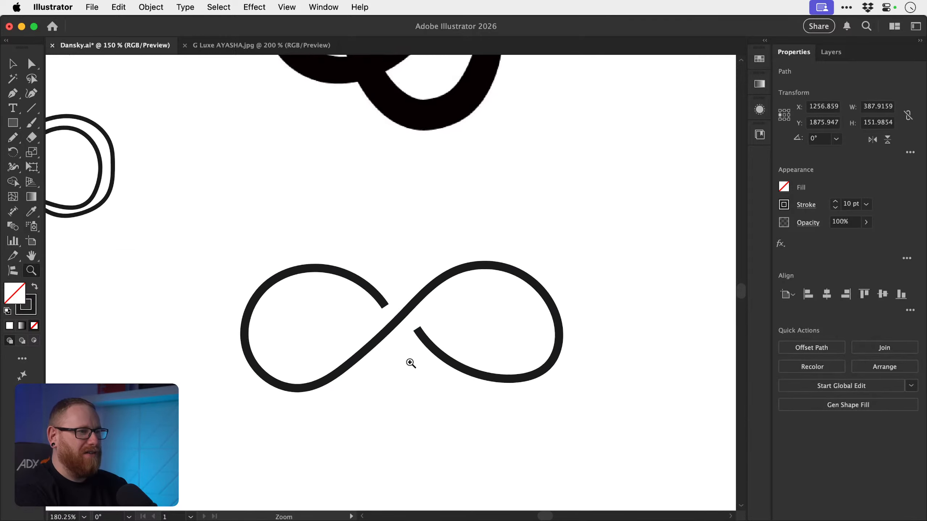
drag(411, 363, 490, 390)
key(n)
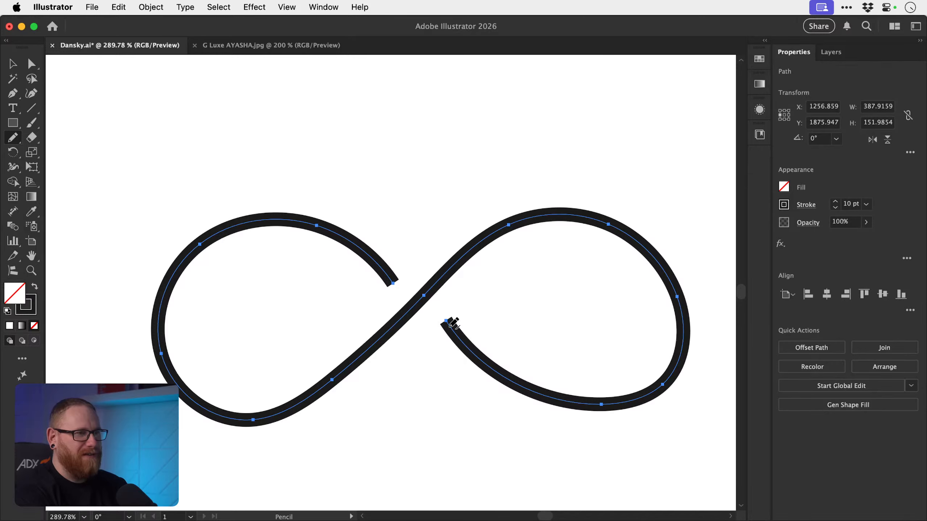
drag(452, 324, 390, 228)
mouse_move(392, 282)
mouse_down()
mouse_move(435, 353)
mouse_move(399, 358)
mouse_up()
key(space)
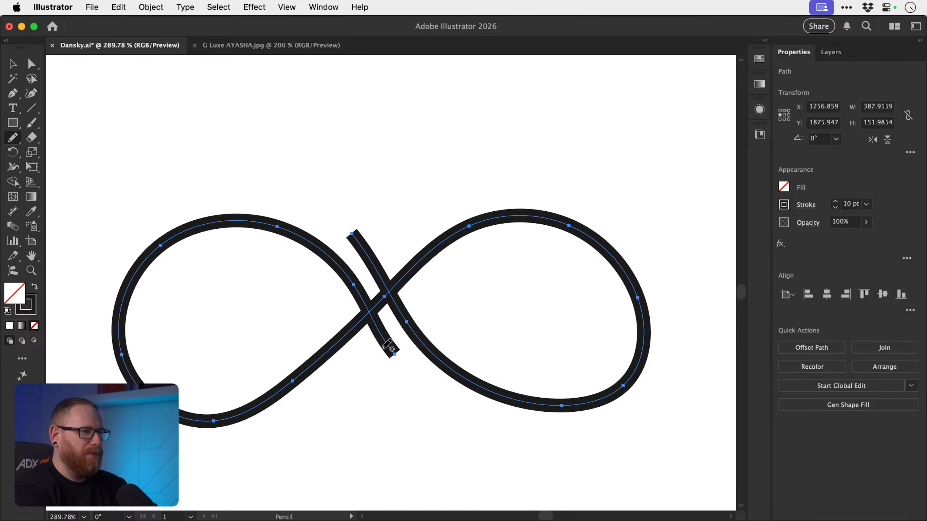
key(v)
click(401, 233)
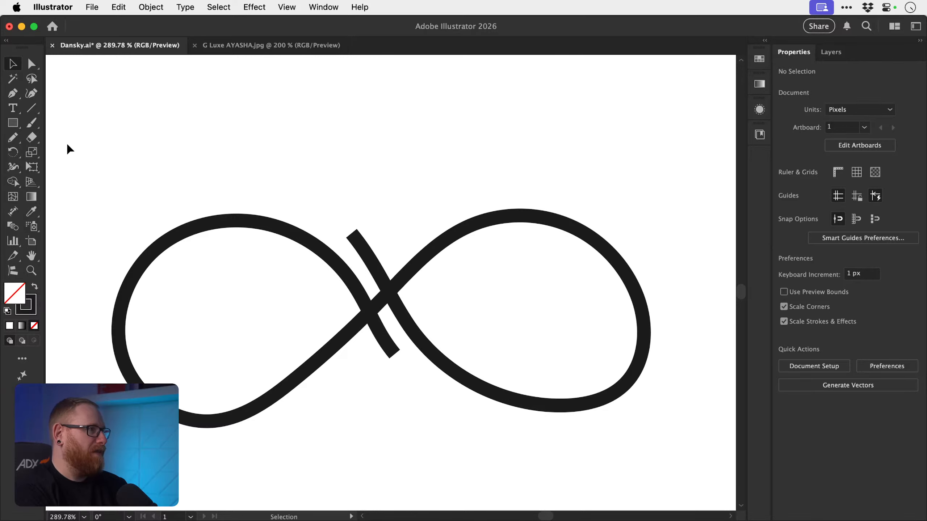
- Draw a pencil line about 46 by 41 px just below the crossing, parallel to the diagonal, and set its stroke colour to ffffff
key(n)
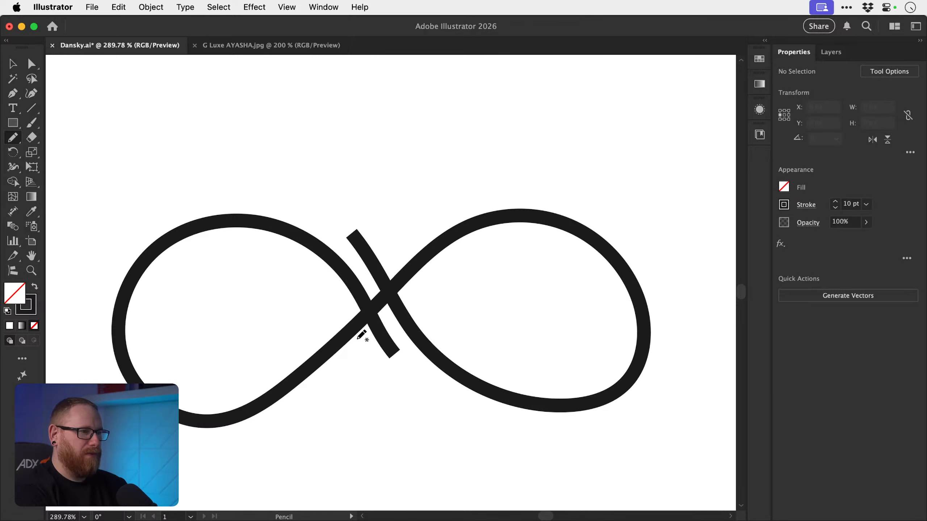
drag(356, 344, 417, 287)
key(x)
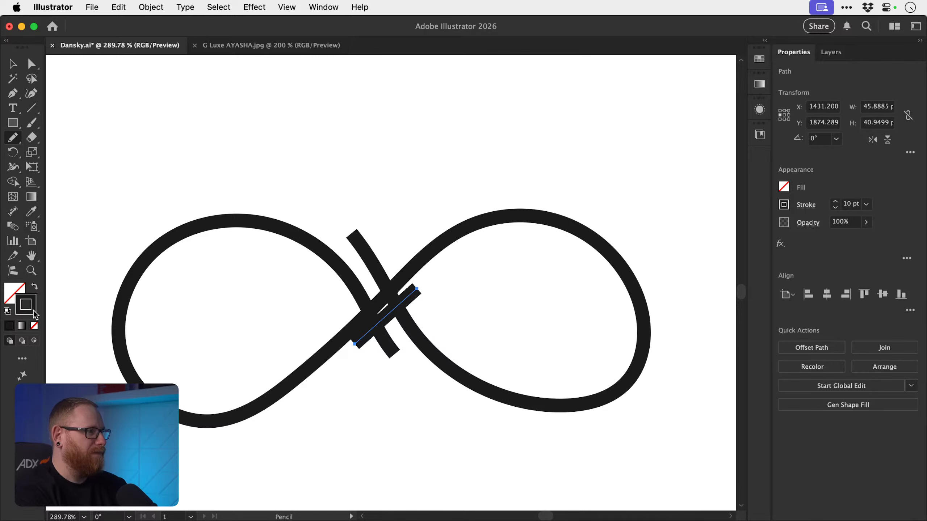
double_click(33, 310)
text(ffffff)
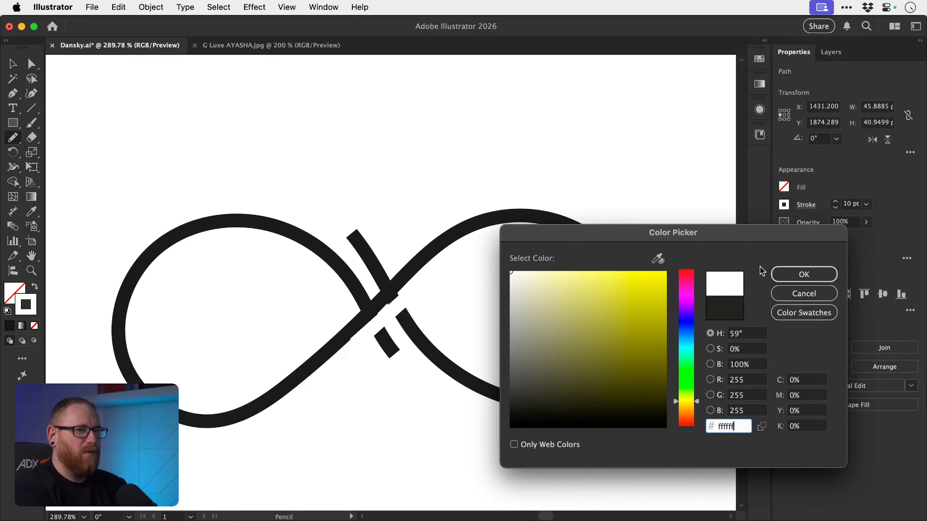
click(788, 273)
- Place a copy of the white line on the upper side of the diagonal, leaving one white line on each side
key(v)
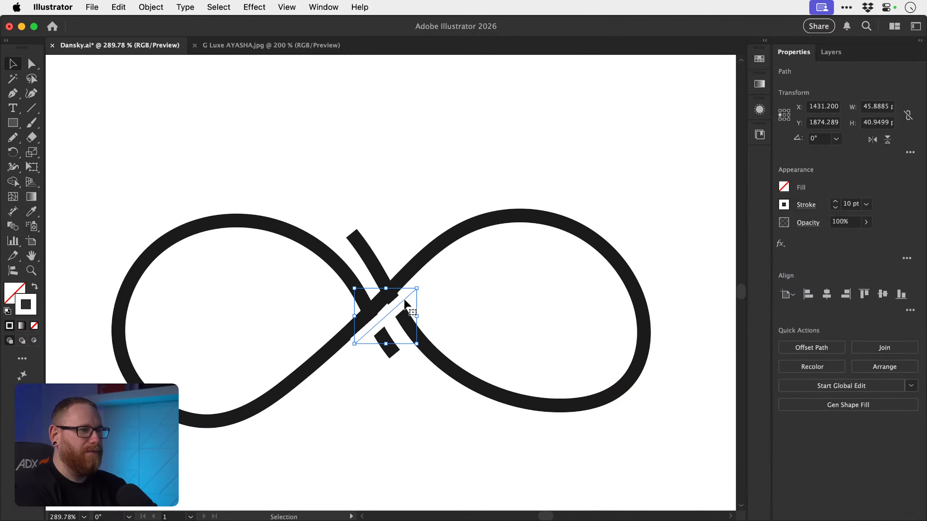
mouse_move(405, 302)
mouse_down()
mouse_move(377, 325)
mouse_move(441, 217)
mouse_up()
key(a)
key(v)
click(467, 190)
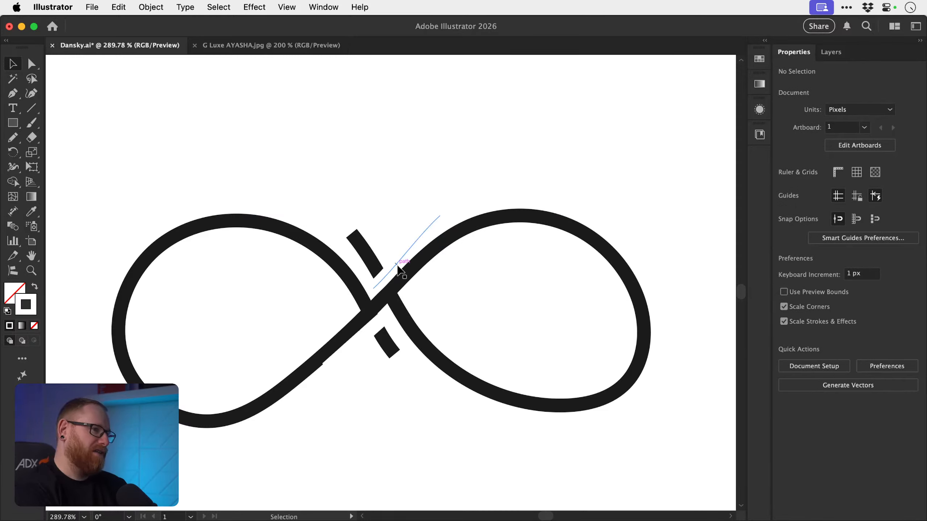
- Reposition both end points of the upper white line so it masks both strands just above the diagonal
key(a)
drag(372, 288, 351, 309)
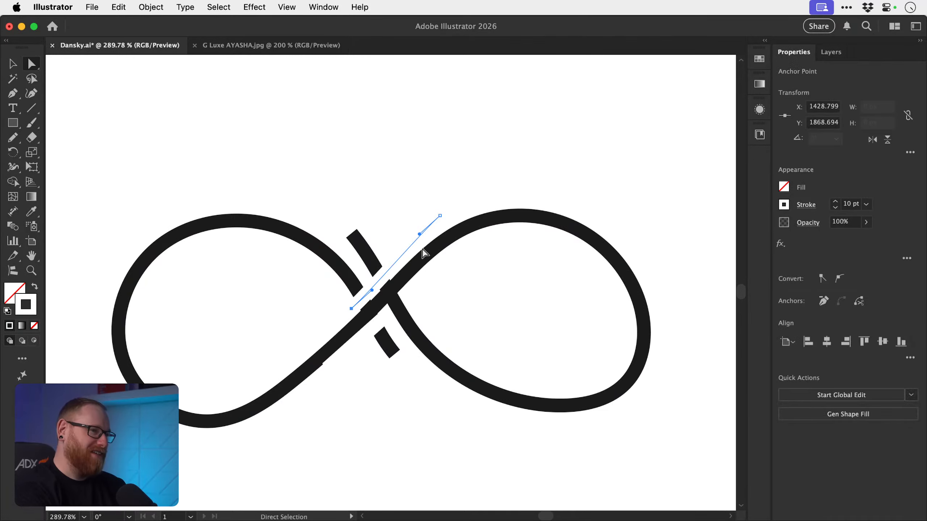
drag(440, 216, 433, 230)
key(v)
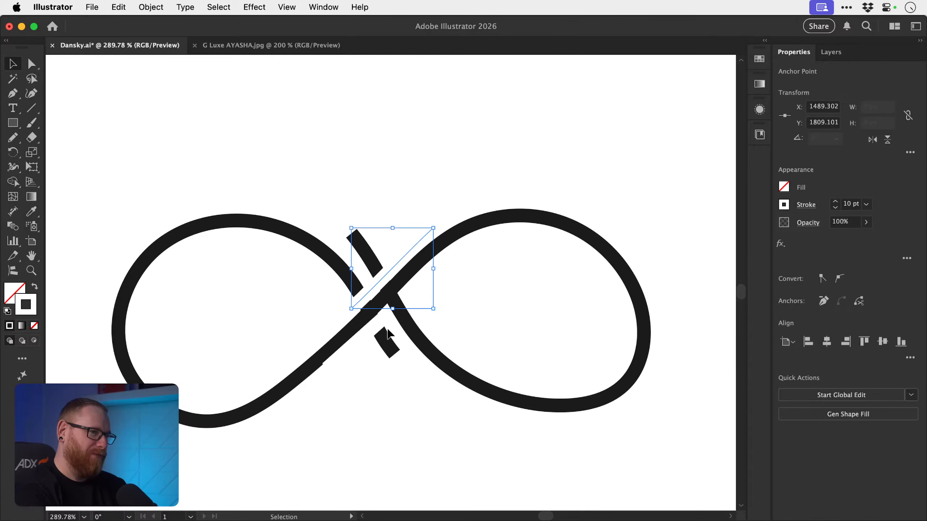
click(352, 432)
- Extend the upper end of the lower white line so it also covers the right loop's strand beside the diagonal
key(a)
drag(393, 309, 414, 293)
key(v)
click(474, 307)
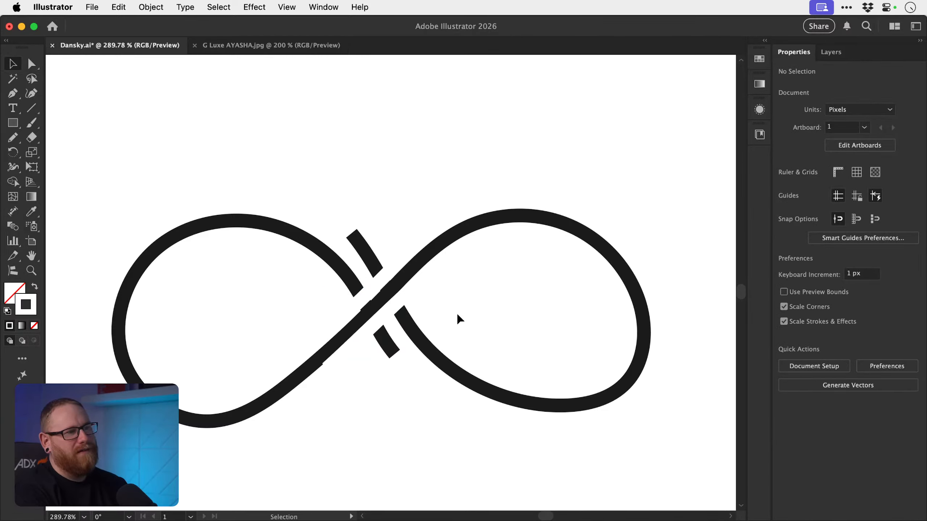
- Move the right loop's loose end to about X 1337, Y 1781 px and curve its segment parallel above the left loop
key(a)
drag(352, 234, 227, 189)
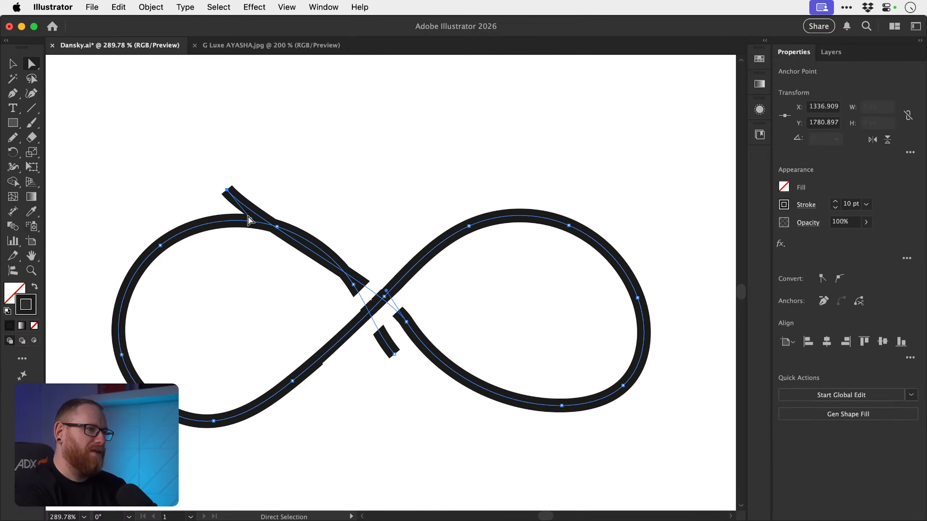
drag(247, 220, 363, 257)
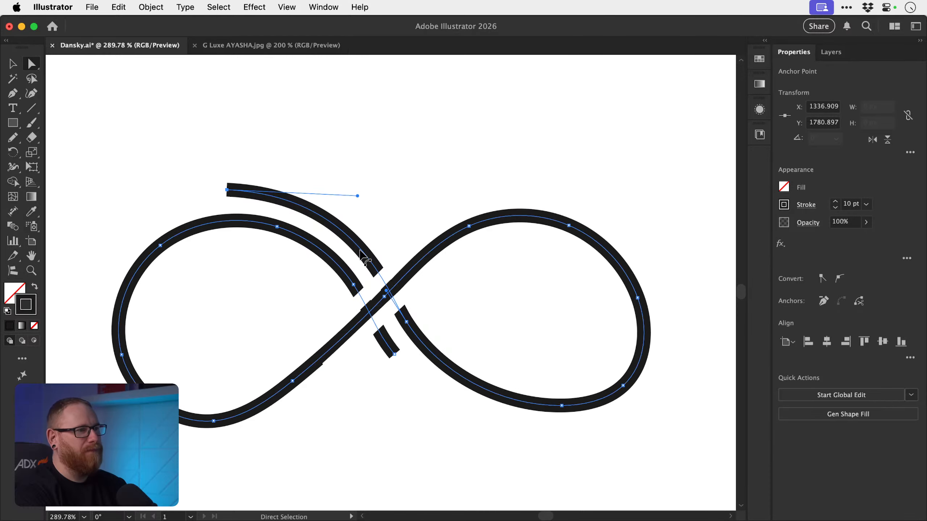
- Move the left loop's loose end to about X 1558, Y 1961 px and curve its segment parallel below the right loop
click(396, 355)
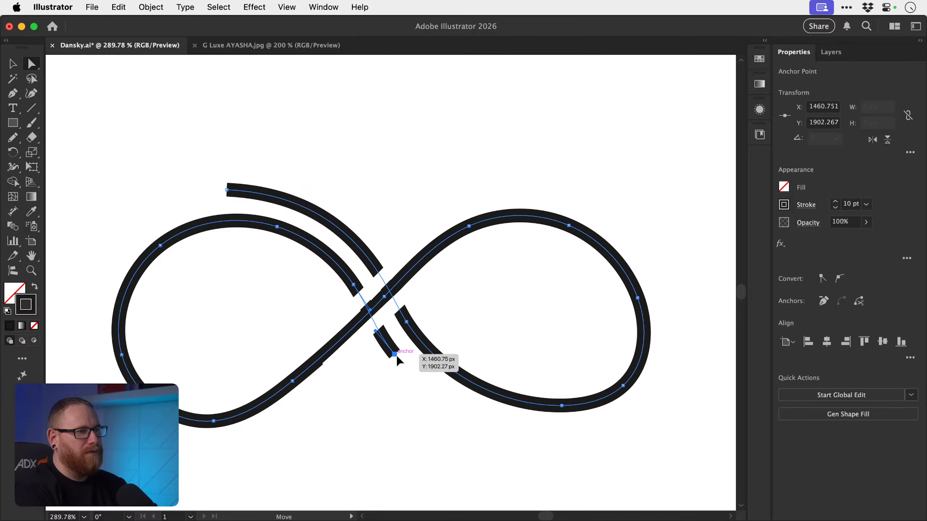
drag(397, 359, 530, 439)
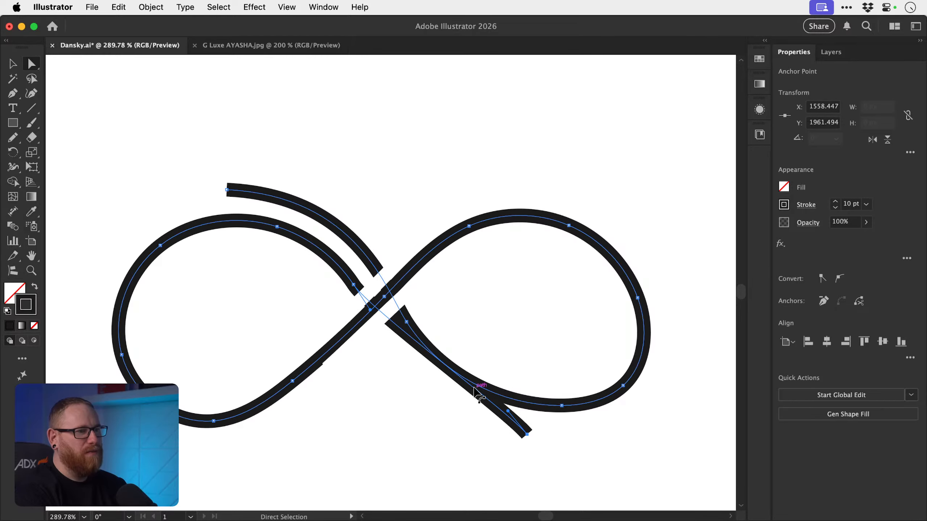
drag(475, 393, 465, 401)
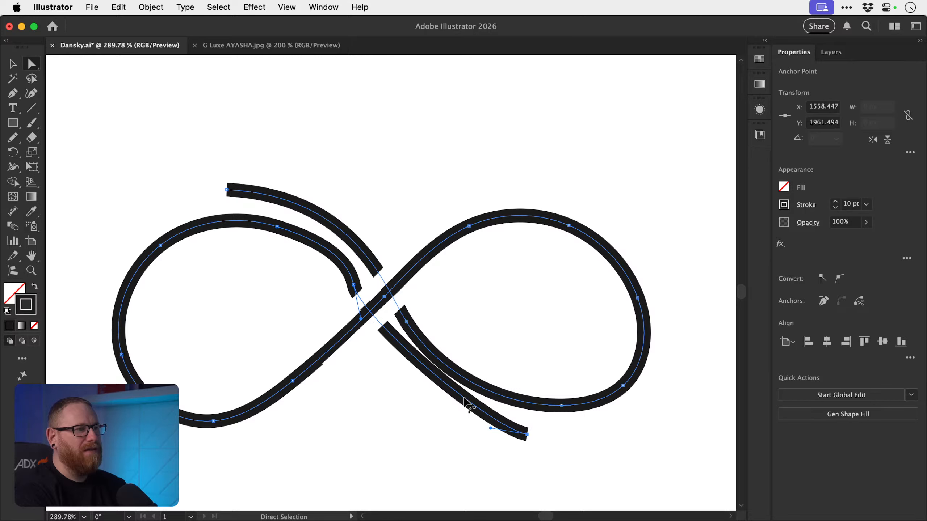
mouse_move(361, 319)
mouse_down()
mouse_move(370, 321)
mouse_move(361, 334)
mouse_up()
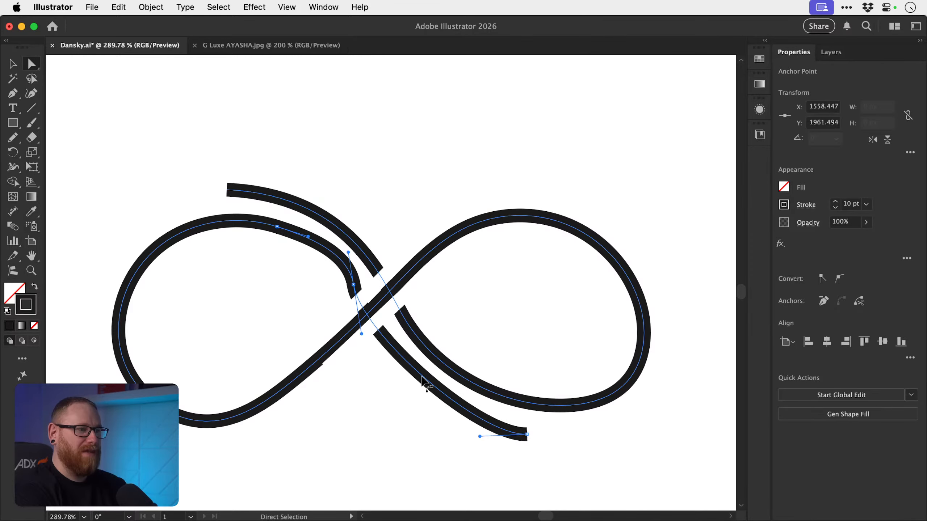
click(394, 447)
key(v)
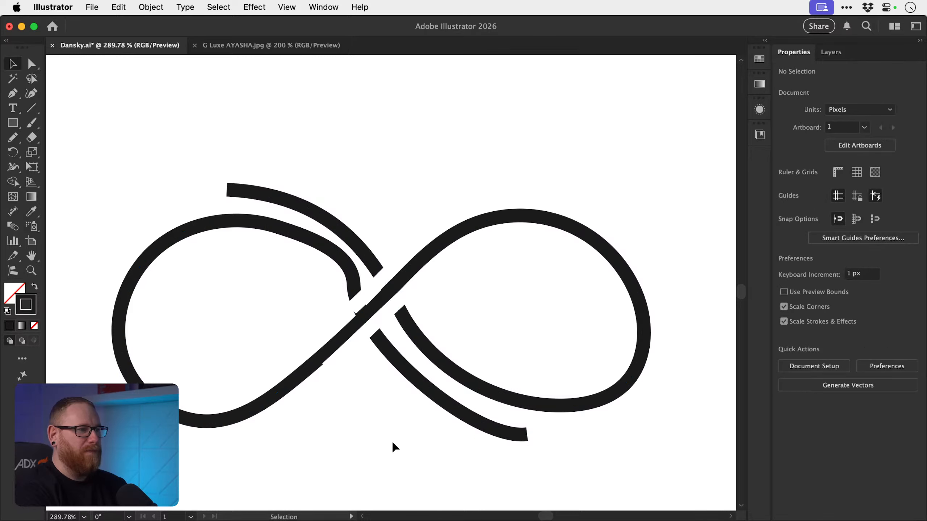
- Adjust the curve of the left loop's upper arc near the crossing to smooth its bend
key(a)
click(341, 263)
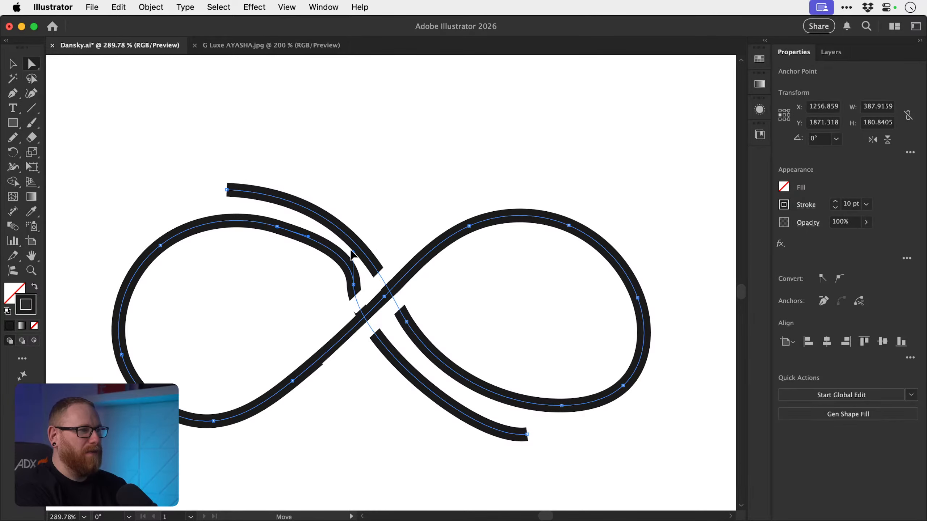
click(432, 164)
key(v)
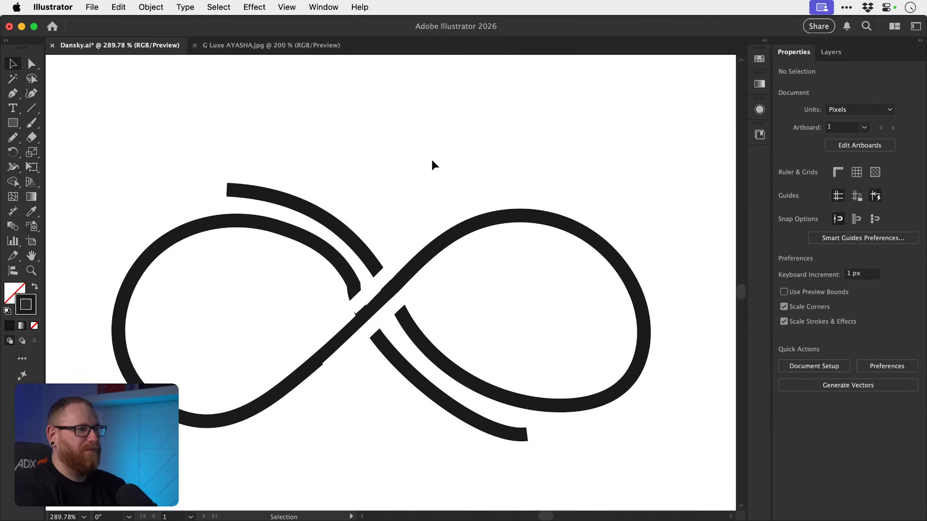
- Draw an uneven open infinity about 346 by 170 px in the empty canvas area with the Pencil tool, and delete it
drag(465, 294, 461, 273)
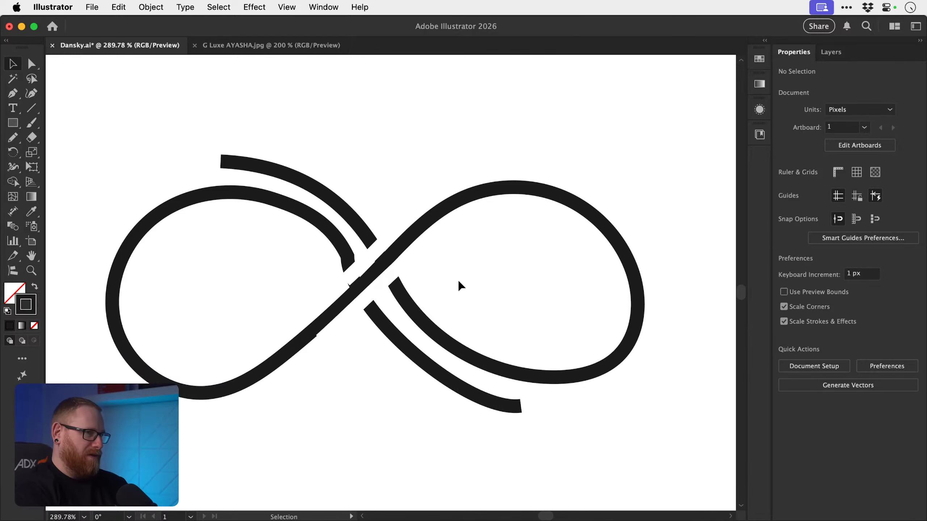
key(z)
drag(461, 314, 336, 253)
key(v)
scroll(339, 253, up, 3)
scroll(338, 253, right, 5)
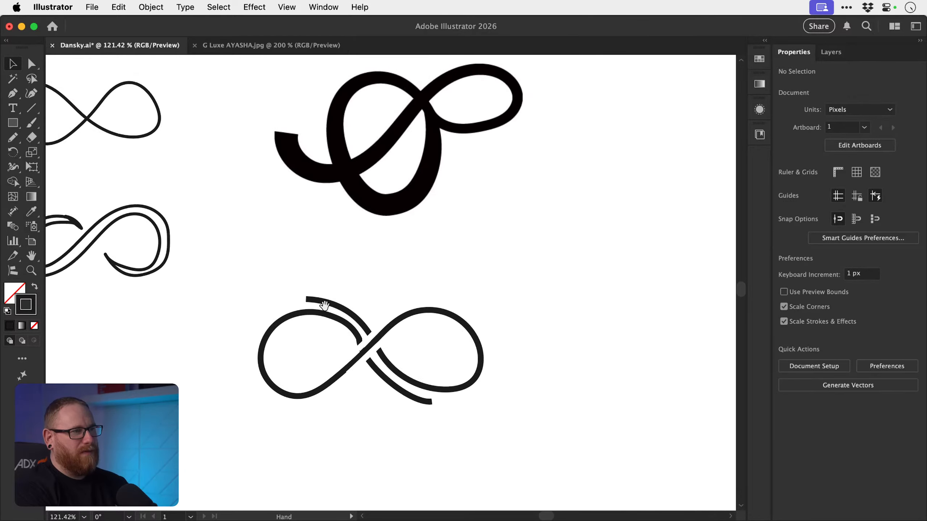
drag(365, 291, 265, 286)
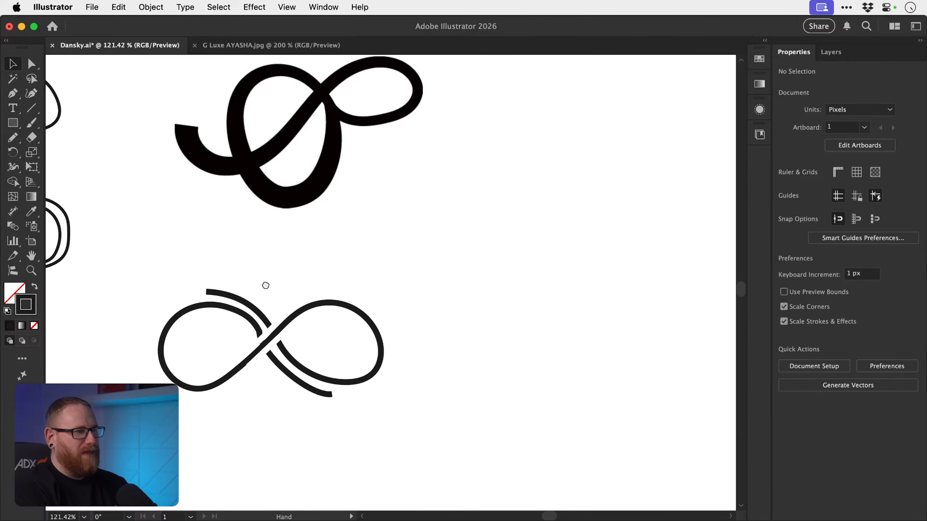
key(n)
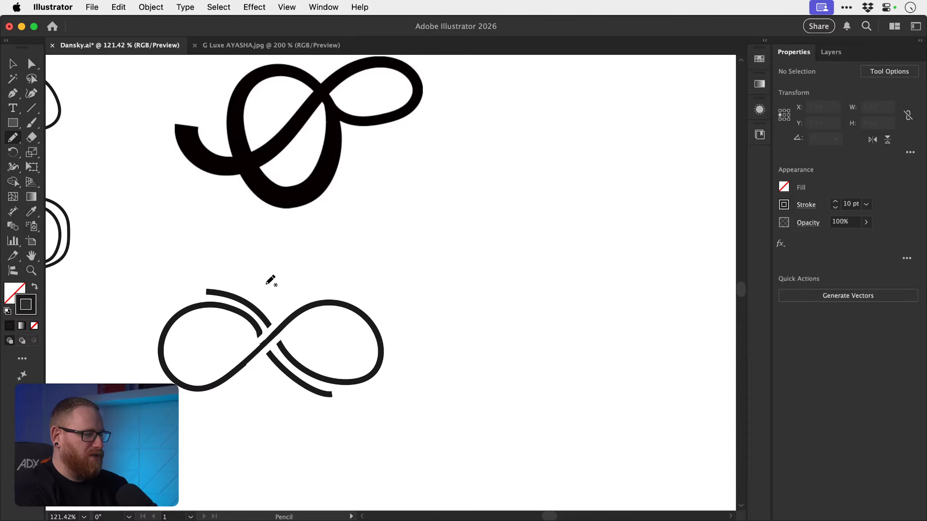
scroll(408, 281, right, 2)
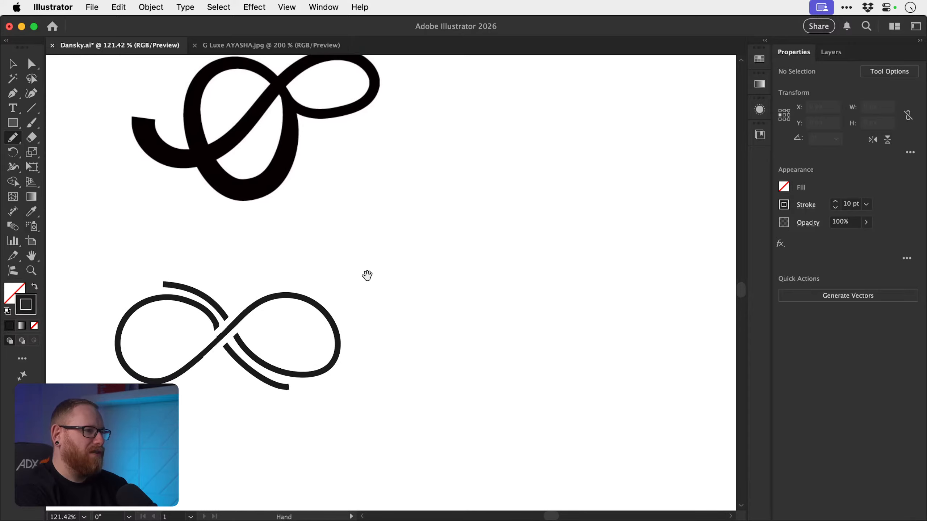
mouse_move(535, 267)
mouse_down()
mouse_move(481, 224)
mouse_move(445, 225)
mouse_move(419, 254)
mouse_move(416, 285)
mouse_move(436, 318)
mouse_move(462, 316)
mouse_move(581, 235)
mouse_move(600, 239)
mouse_move(611, 269)
mouse_move(590, 296)
mouse_move(546, 270)
mouse_up()
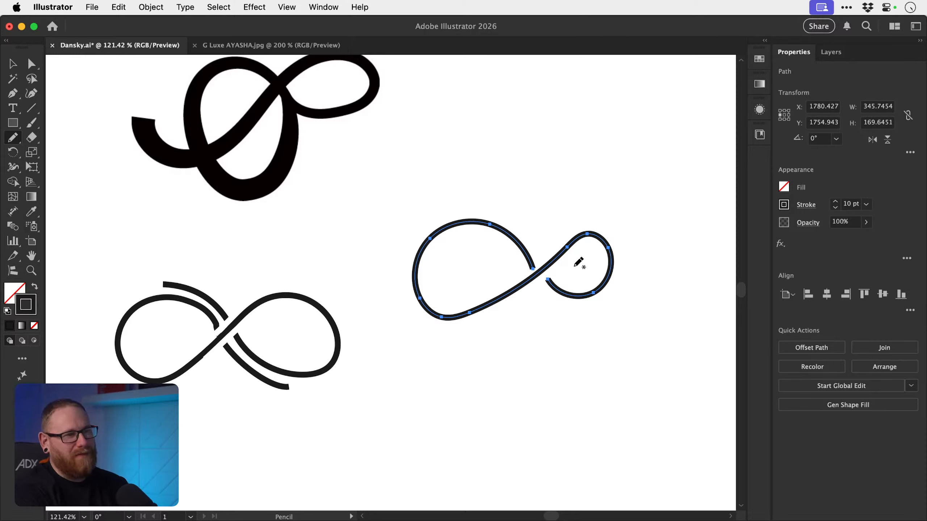
key(super)
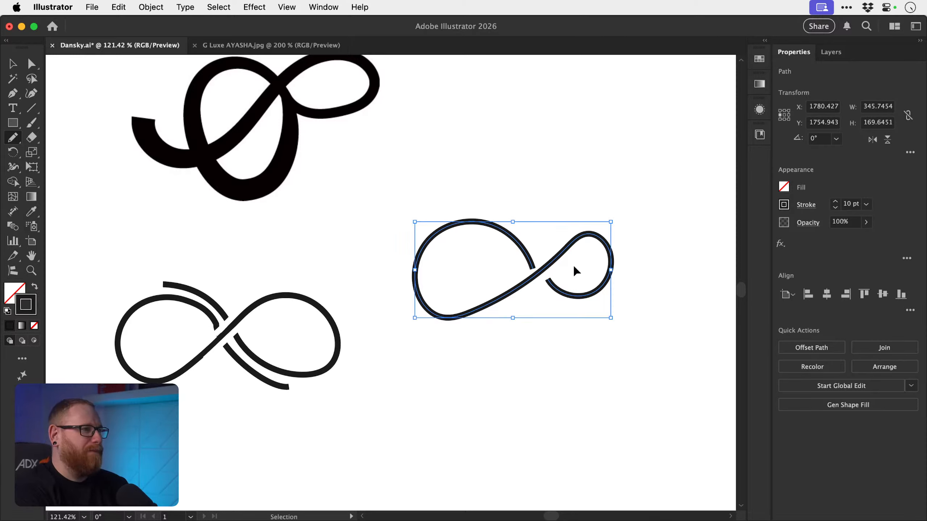
key(Delete)
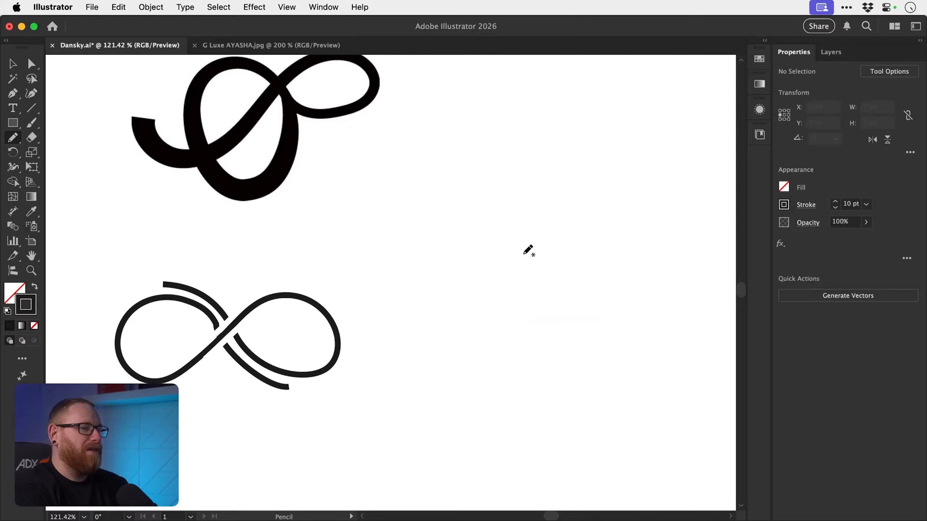
mouse_move(526, 253)
mouse_down()
mouse_move(489, 261)
mouse_move(484, 288)
mouse_move(534, 342)
mouse_move(503, 377)
mouse_move(481, 361)
mouse_move(529, 252)
mouse_up()
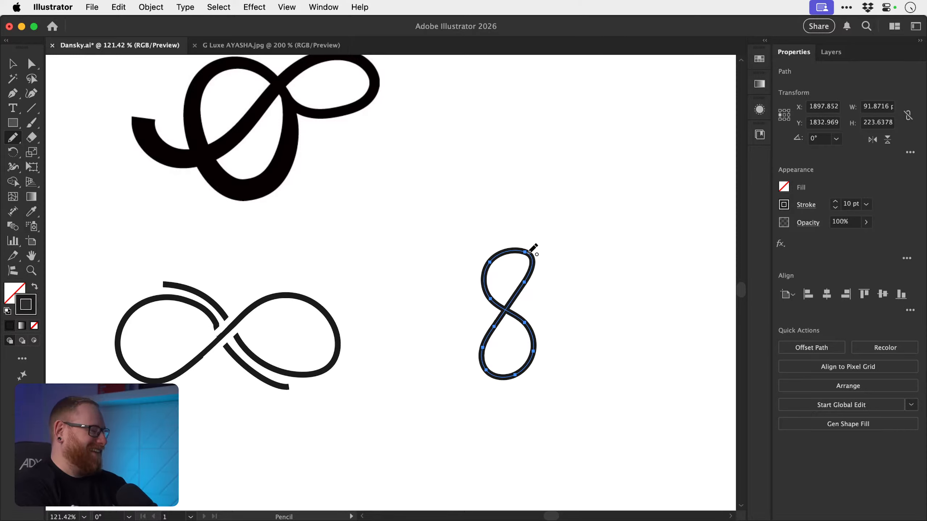
key(Delete)
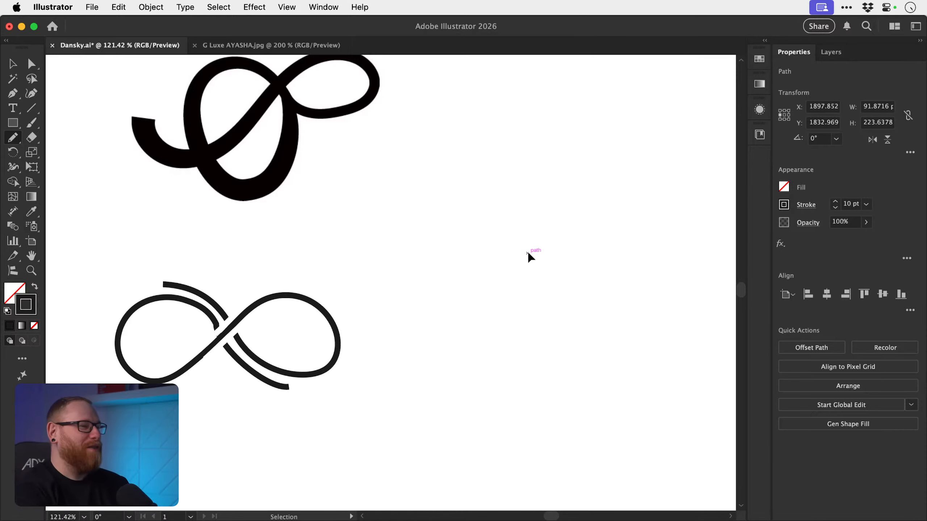
mouse_move(506, 271)
mouse_down()
mouse_move(444, 269)
mouse_move(426, 321)
mouse_move(454, 344)
mouse_move(493, 329)
mouse_move(570, 262)
mouse_move(605, 279)
mouse_move(588, 330)
mouse_move(546, 343)
mouse_move(528, 320)
mouse_move(531, 306)
mouse_move(547, 319)
mouse_up()
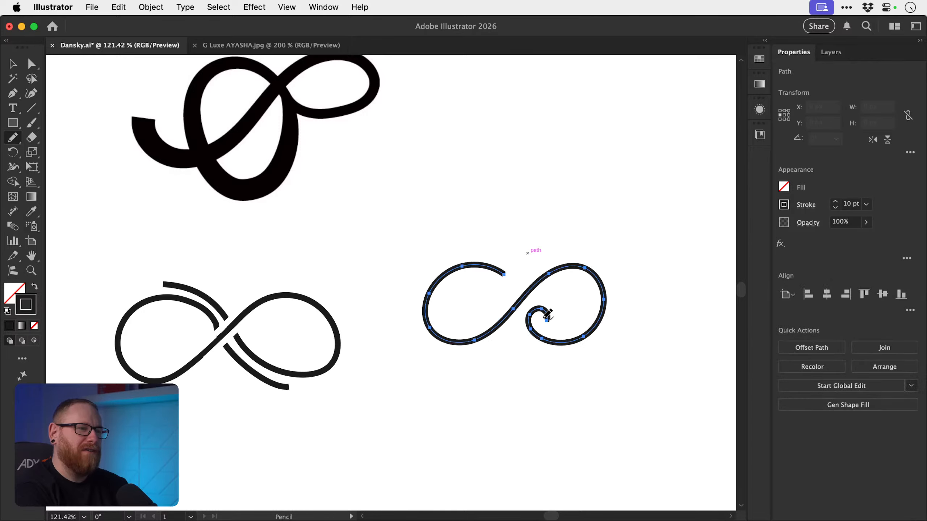
mouse_move(503, 271)
mouse_down()
mouse_move(509, 282)
mouse_move(484, 292)
mouse_move(489, 285)
mouse_move(607, 321)
mouse_move(548, 320)
mouse_up()
key(z)
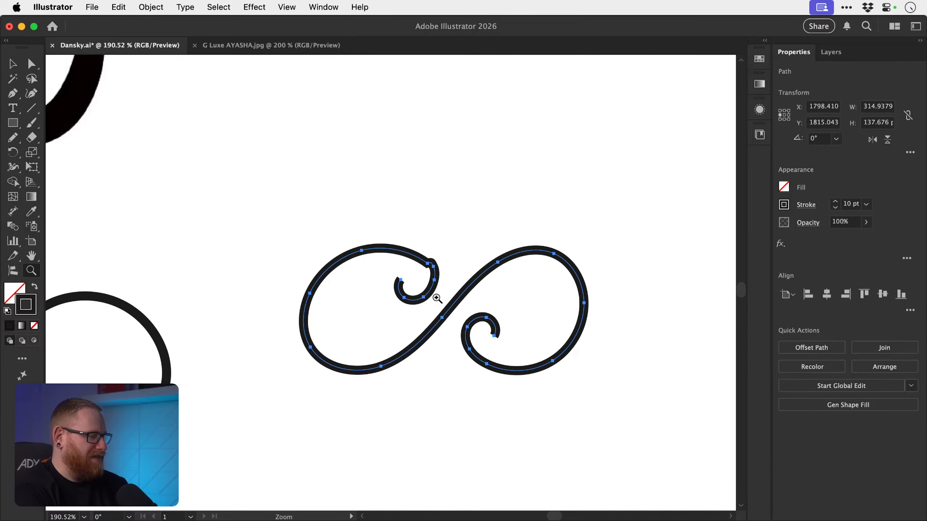
key(n)
key(Delete)
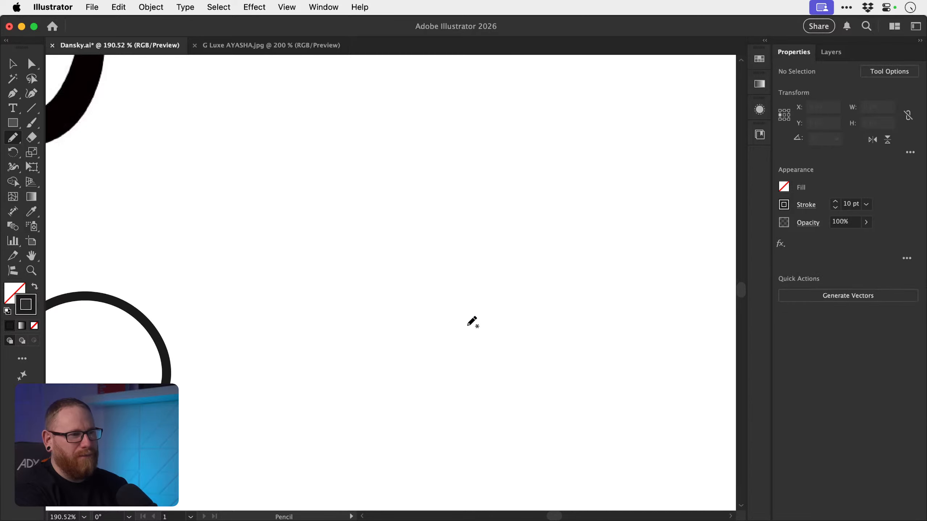
- Draw an open infinity with both ends curling inward, about 335 by 142 px, with the Pencil tool
mouse_move(411, 293)
mouse_down()
mouse_move(408, 317)
mouse_move(429, 316)
mouse_move(442, 287)
mouse_move(421, 253)
mouse_move(387, 245)
mouse_move(343, 253)
mouse_move(304, 286)
mouse_move(308, 339)
mouse_move(333, 358)
mouse_move(386, 352)
mouse_move(422, 336)
mouse_move(517, 252)
mouse_move(535, 249)
mouse_move(585, 270)
mouse_move(594, 328)
mouse_move(578, 355)
mouse_move(546, 371)
mouse_move(507, 369)
mouse_move(460, 333)
mouse_move(455, 320)
mouse_move(486, 326)
mouse_up()
key(v)
click(479, 207)
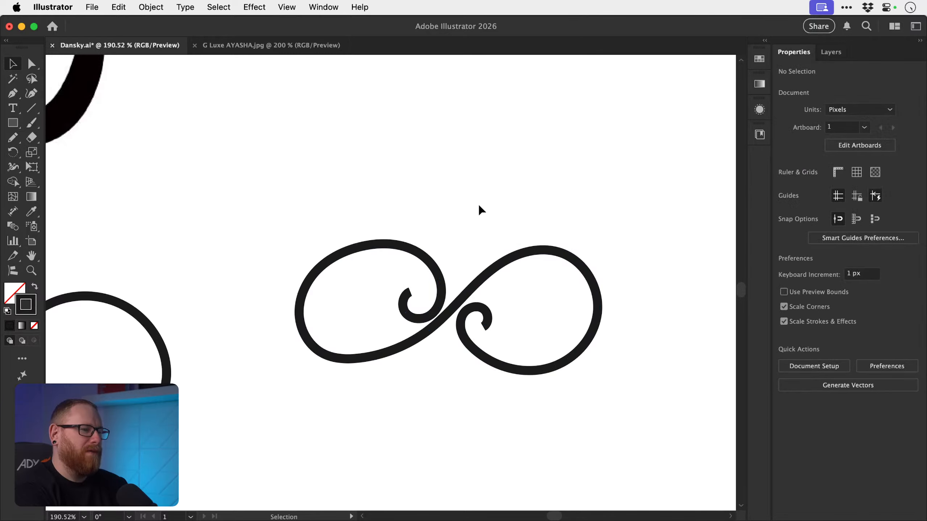
- Rotate the curled infinity counterclockwise by about 2.8° to level its two loops
drag(479, 206, 379, 216)
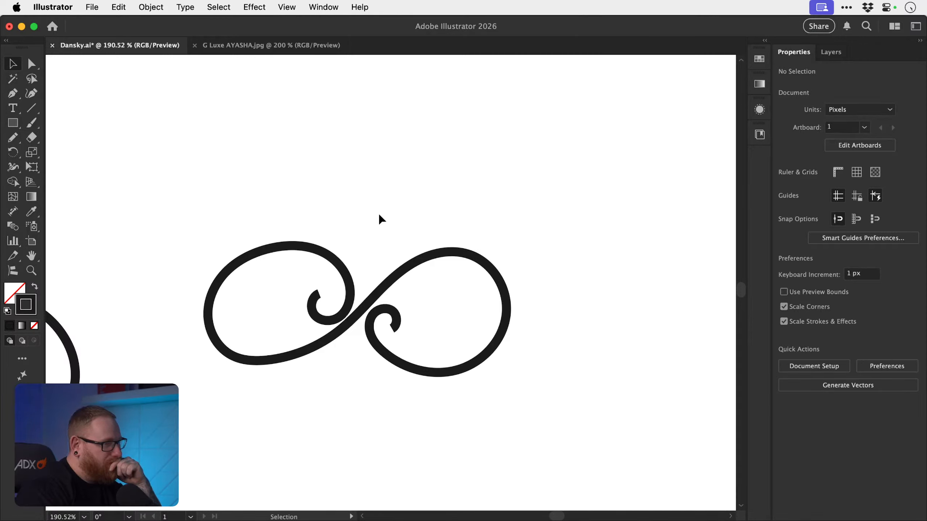
drag(378, 213, 424, 316)
key(r)
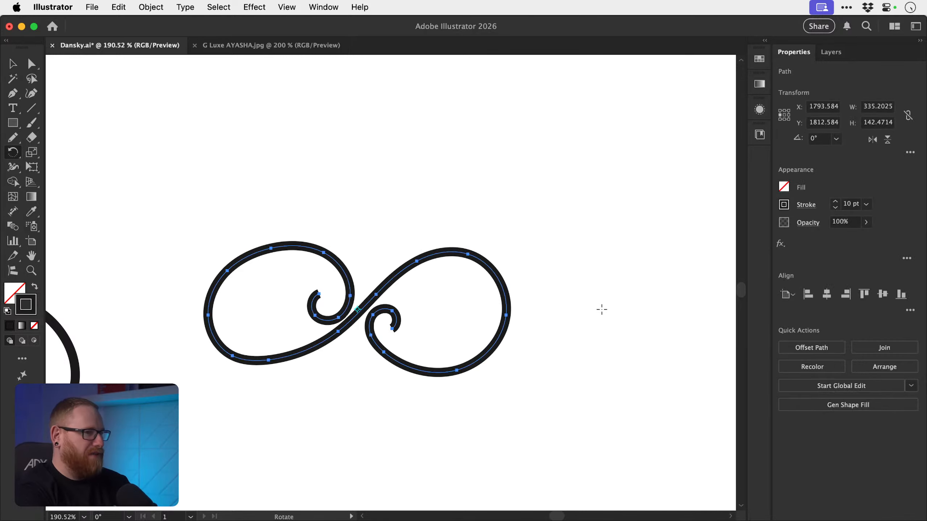
drag(601, 310, 584, 293)
key(v)
click(523, 232)
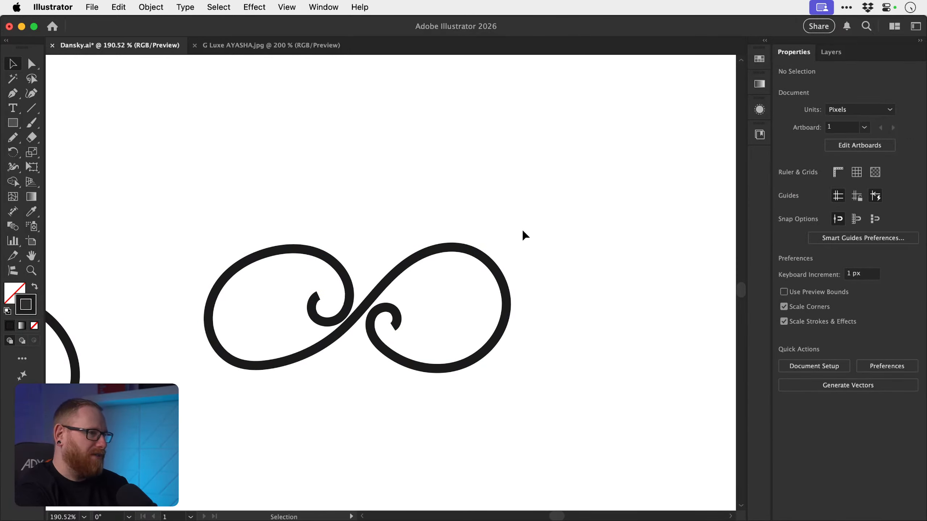
key(n)
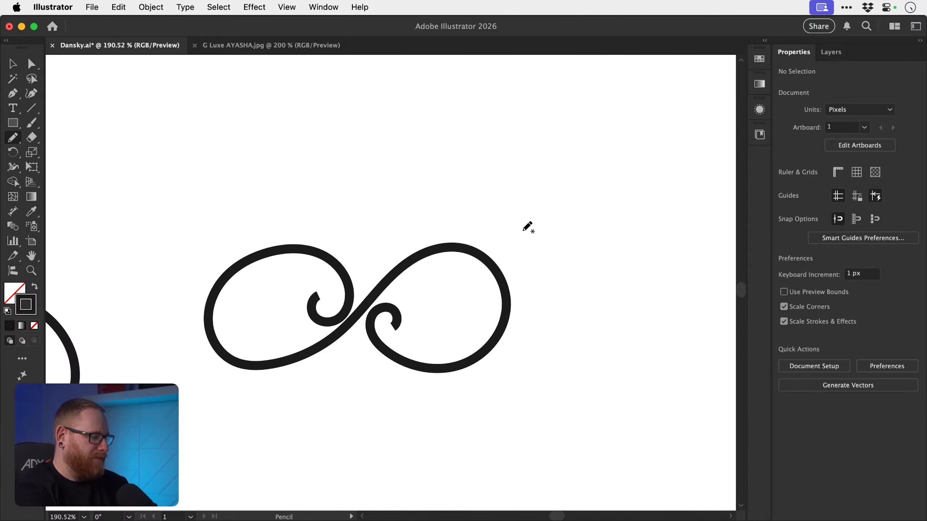
mouse_move(361, 308)
mouse_down()
mouse_move(371, 277)
mouse_move(349, 233)
mouse_move(313, 215)
mouse_move(287, 221)
mouse_up()
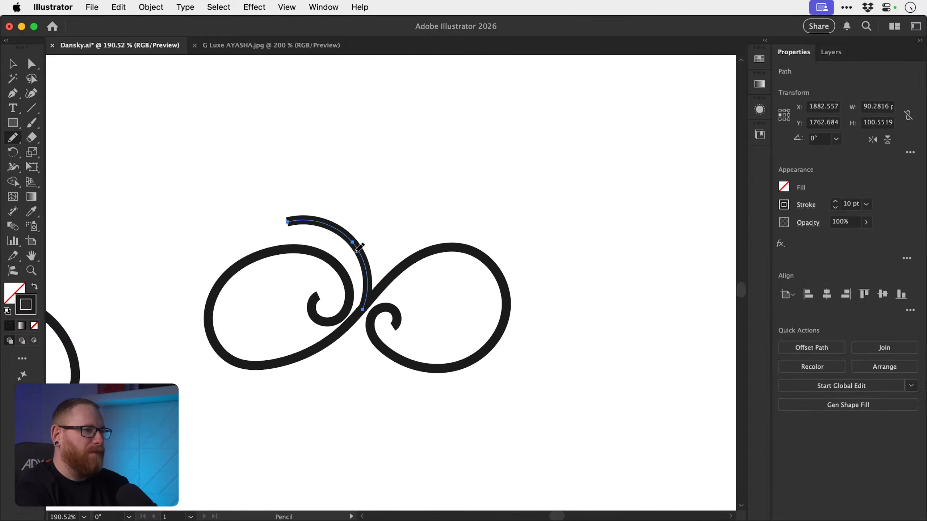
mouse_move(355, 321)
mouse_down()
mouse_move(354, 361)
mouse_move(372, 382)
mouse_move(434, 389)
mouse_up()
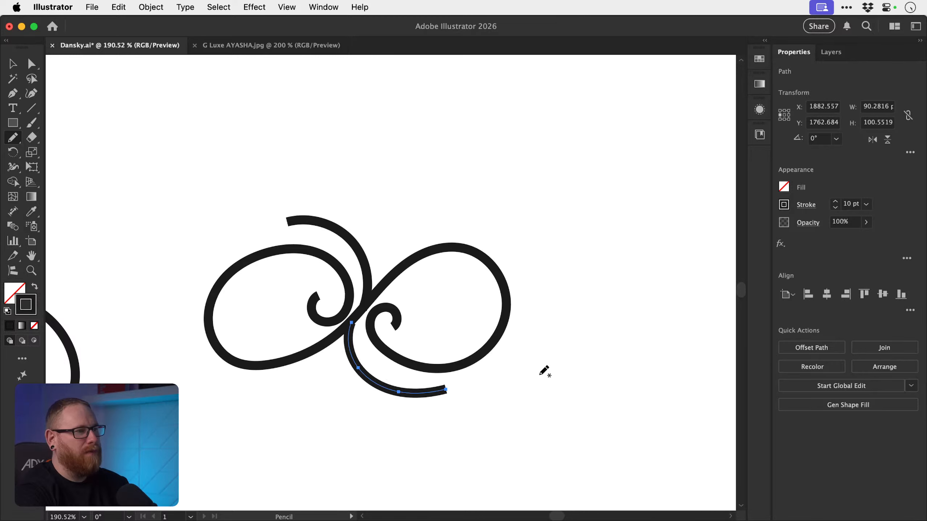
key(cmd+z)
key(cmd+z)
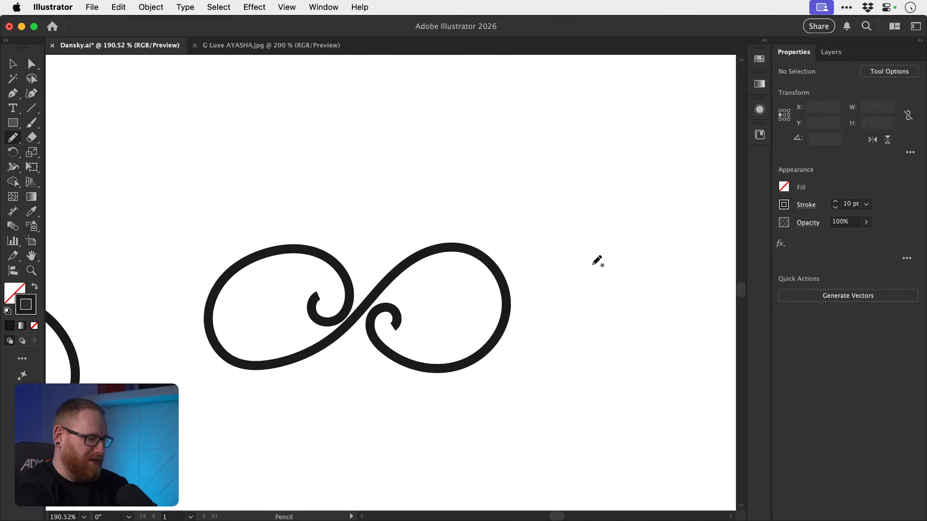
- Set the curled infinity's stroke weight to 30 pt with round caps
key(v)
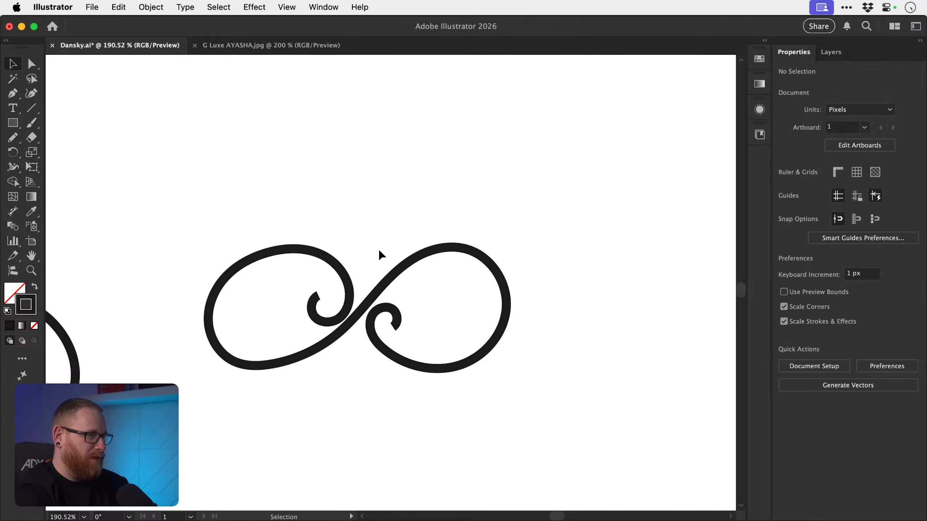
drag(312, 222, 425, 374)
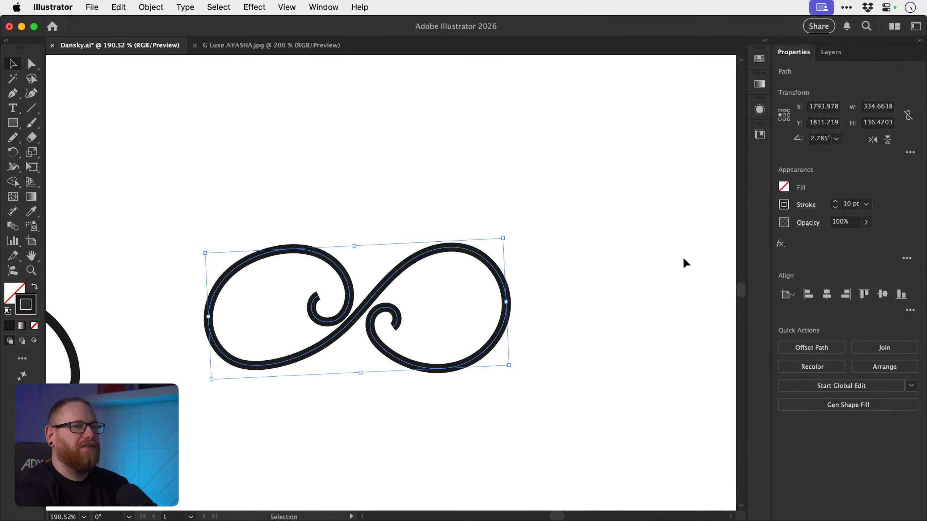
shift+click(836, 202)
shift+click(836, 201)
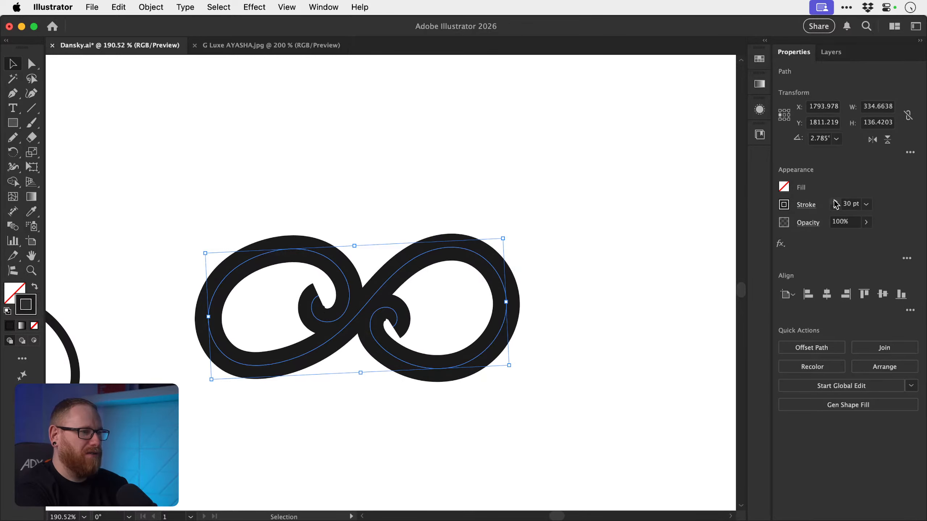
click(806, 205)
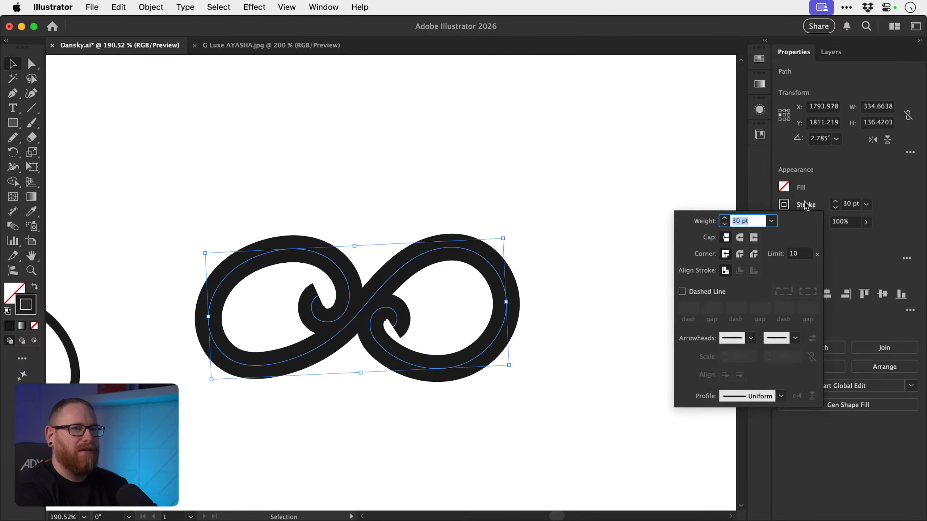
click(739, 238)
click(621, 237)
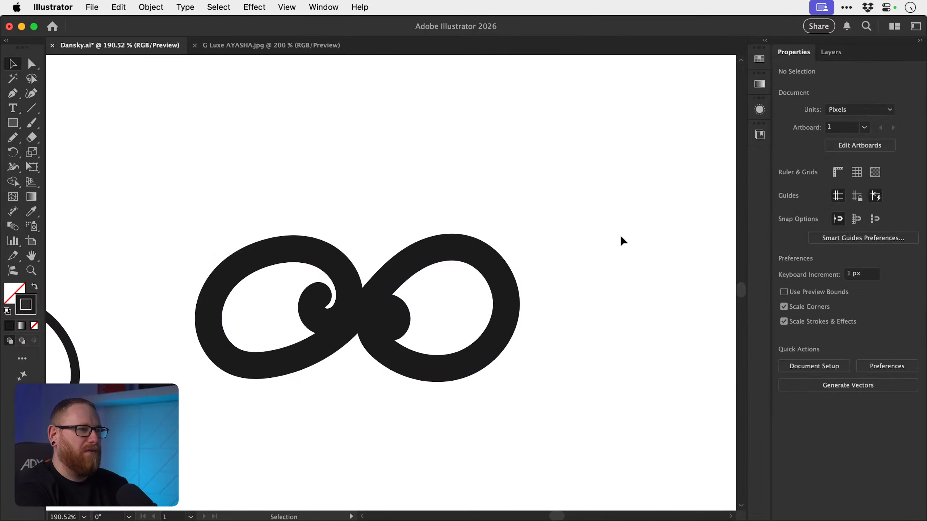
- Redraw both curled ends of the thick infinity with the Pencil tool so they curl inside the loops, clear of the central diagonal
click(340, 264)
key(n)
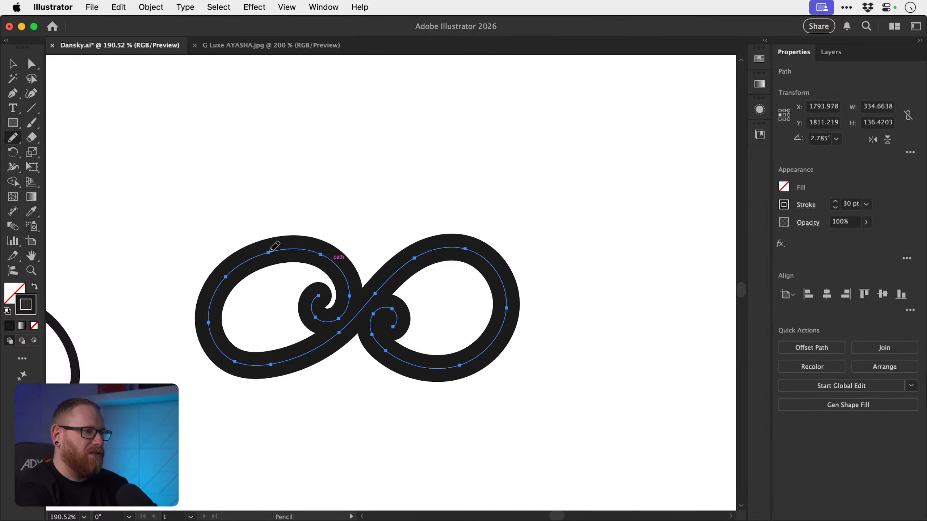
mouse_move(274, 247)
mouse_down()
mouse_move(322, 258)
mouse_move(328, 271)
mouse_move(311, 301)
mouse_move(293, 302)
mouse_move(292, 283)
mouse_up()
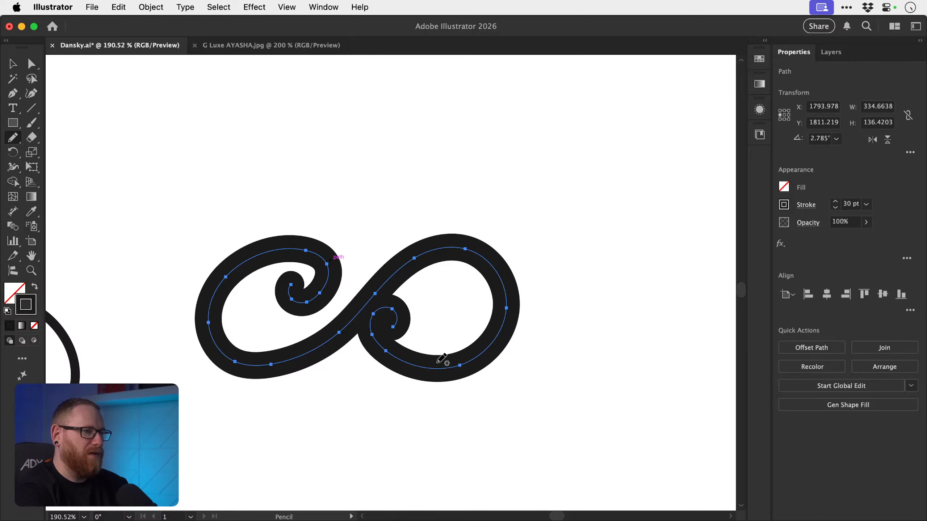
mouse_move(446, 363)
mouse_down()
mouse_move(415, 368)
mouse_move(388, 345)
mouse_move(407, 308)
mouse_move(422, 309)
mouse_move(425, 334)
mouse_up()
key(v)
click(583, 235)
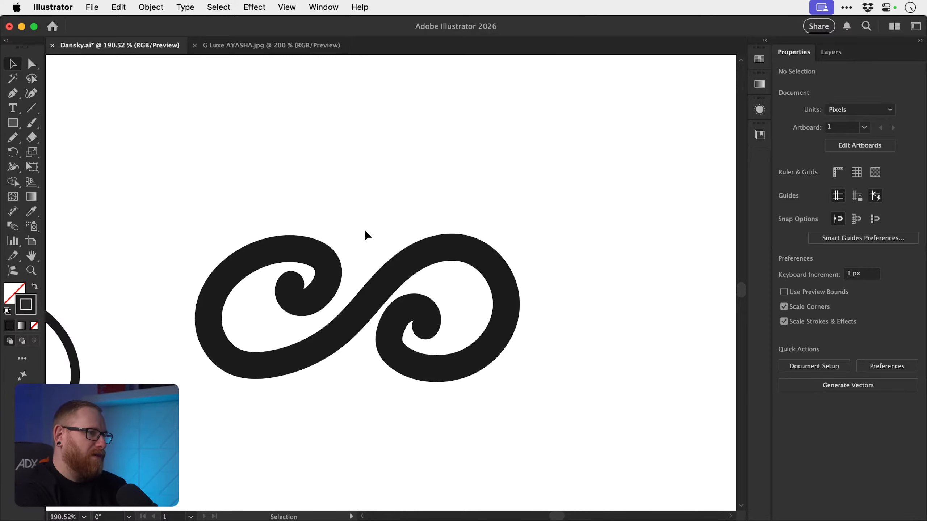
- Duplicate the thick curled infinity above the original and redraw the copy's two ends to hook outward with the Pencil tool
click(318, 254)
mouse_move(321, 253)
mouse_down()
mouse_move(331, 364)
mouse_move(330, 193)
mouse_up()
key(n)
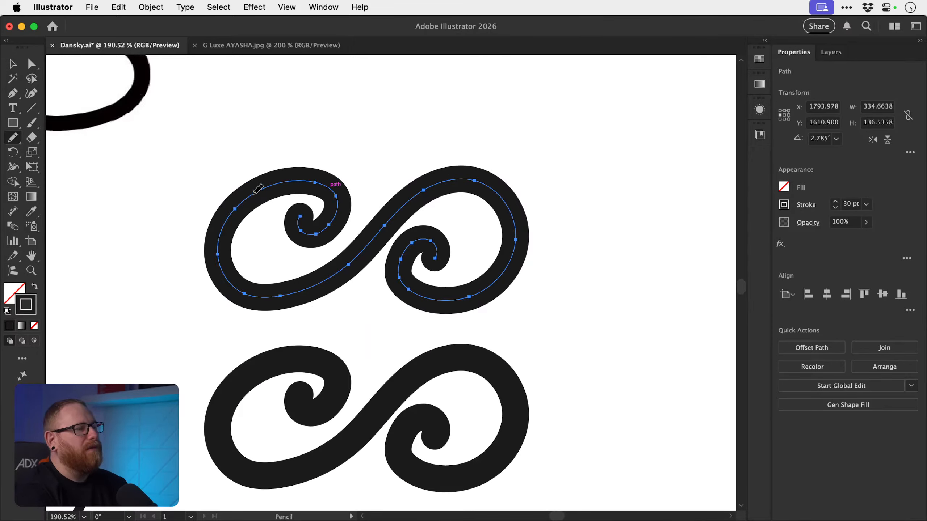
mouse_move(255, 193)
mouse_down()
mouse_move(273, 182)
mouse_move(319, 186)
mouse_move(349, 218)
mouse_move(353, 168)
mouse_move(341, 155)
mouse_up()
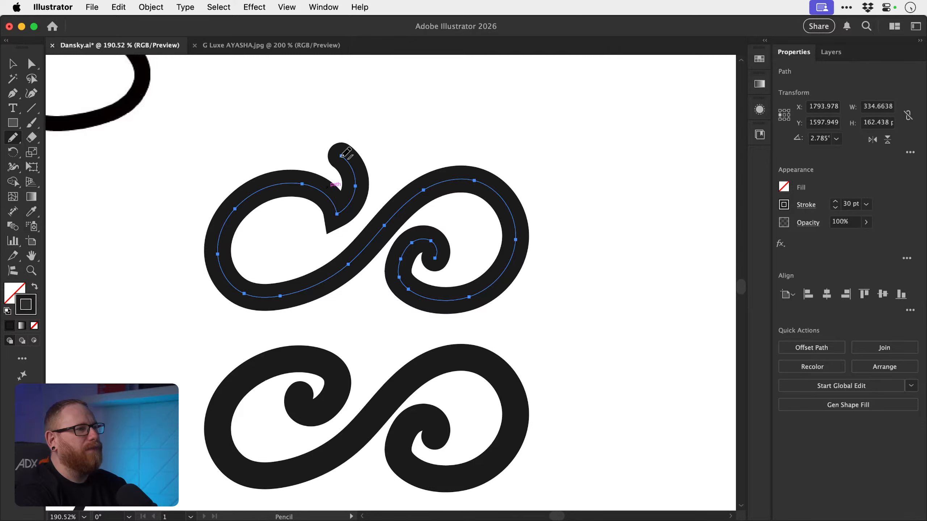
mouse_move(452, 292)
mouse_down()
mouse_move(430, 294)
mouse_move(397, 272)
mouse_move(414, 326)
mouse_up()
key(v)
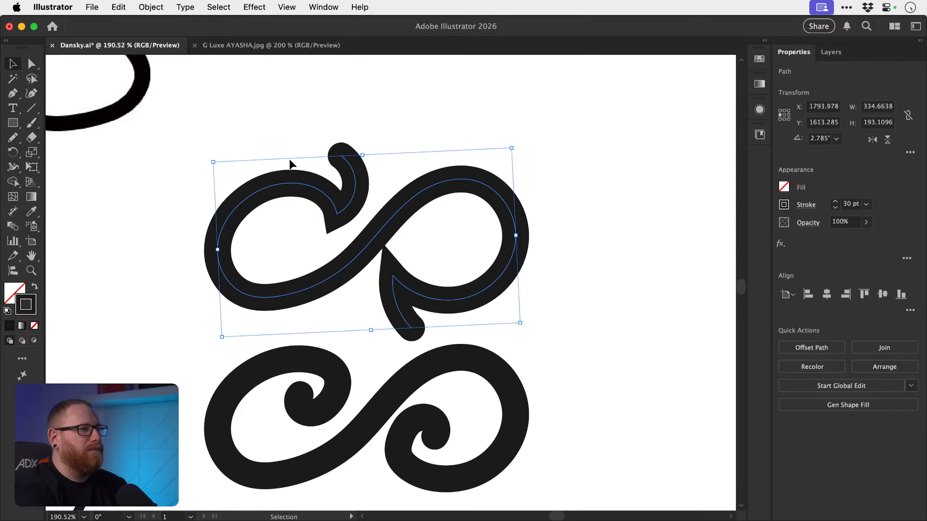
- Move the copy to about X 1885, Y 1500 px and redraw its sharp bends as rounded outward hooks
mouse_move(393, 279)
mouse_down()
mouse_move(321, 352)
mouse_move(409, 243)
mouse_up()
drag(416, 264, 409, 323)
key(n)
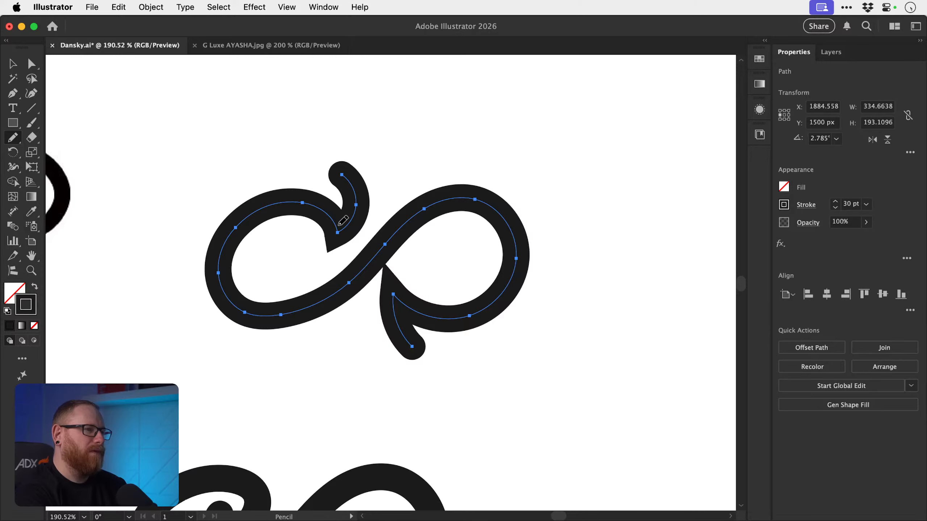
drag(335, 219, 360, 212)
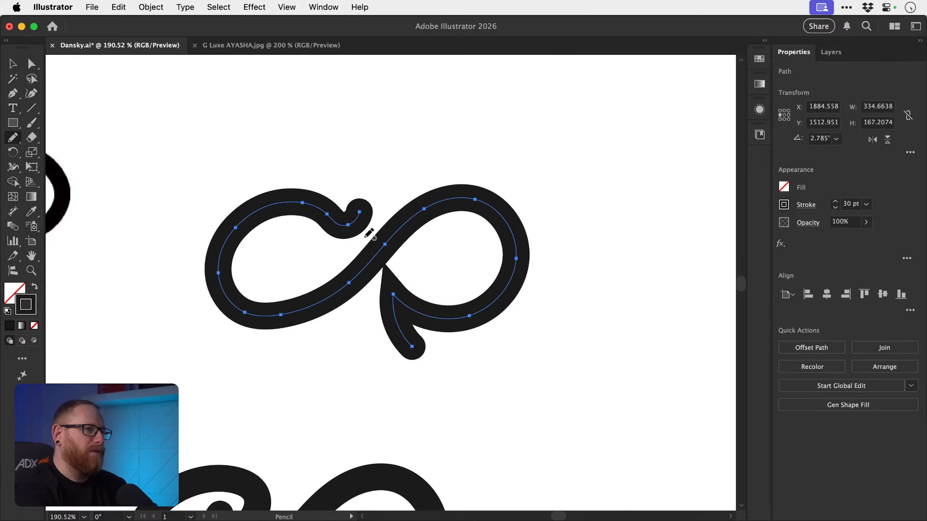
mouse_move(409, 301)
mouse_down()
mouse_move(388, 321)
mouse_move(406, 325)
mouse_move(410, 305)
mouse_move(395, 323)
mouse_move(414, 331)
mouse_up()
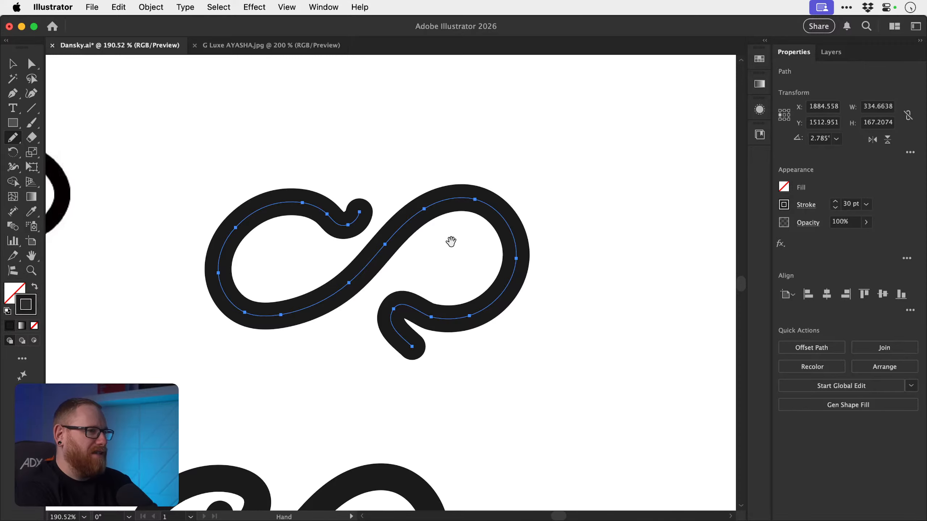
scroll(452, 242, up, 10)
mouse_move(362, 182)
mouse_down()
mouse_move(282, 154)
mouse_move(247, 208)
mouse_move(281, 280)
mouse_move(358, 244)
mouse_move(437, 166)
mouse_move(486, 178)
mouse_move(499, 234)
mouse_move(487, 250)
mouse_move(441, 251)
mouse_move(424, 231)
mouse_up()
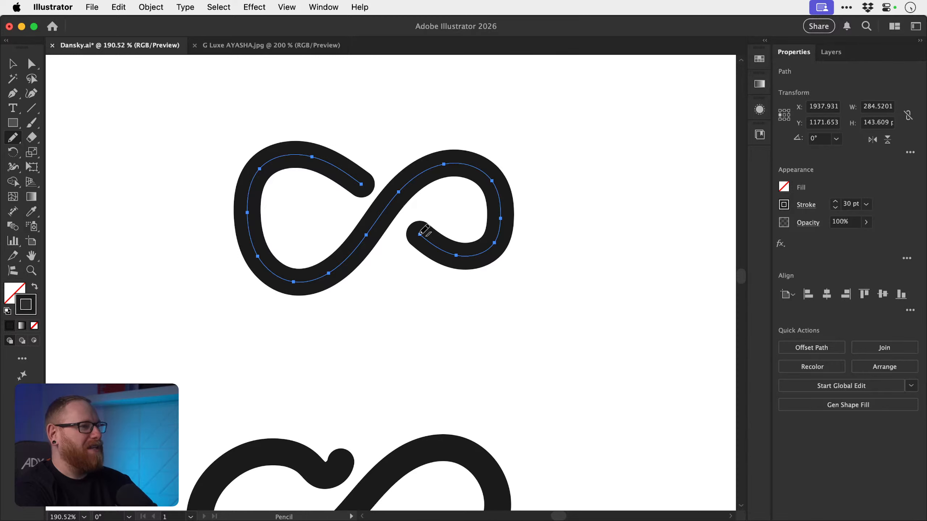
key(super+z)
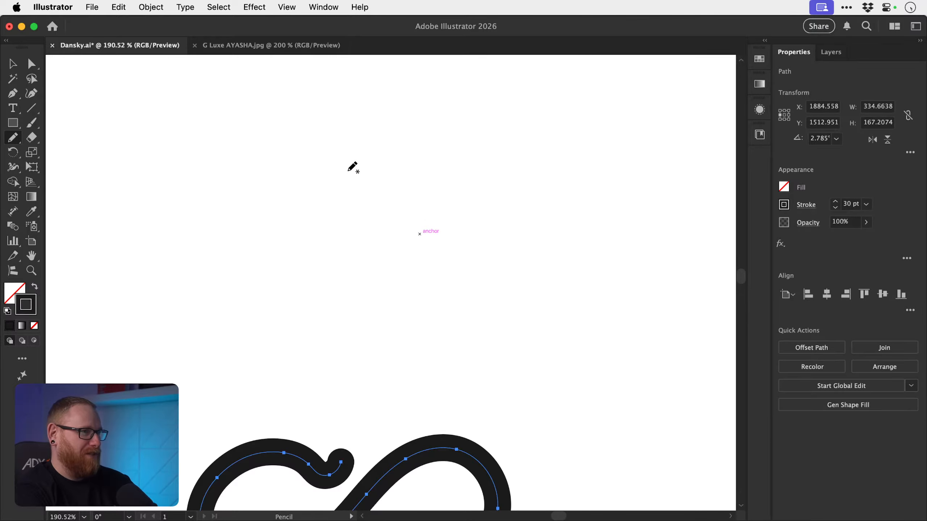
- Draw a continuous thick infinity with a central diagonal, about 308 by 123 px, above the hooked version with the Pencil tool, and deselect it
mouse_move(348, 170)
mouse_down()
mouse_move(272, 150)
mouse_move(243, 178)
mouse_move(235, 212)
mouse_move(248, 235)
mouse_move(269, 253)
mouse_move(296, 253)
mouse_move(444, 144)
mouse_move(487, 160)
mouse_move(511, 198)
mouse_move(502, 229)
mouse_move(476, 249)
mouse_move(400, 223)
mouse_move(334, 237)
mouse_move(326, 154)
mouse_move(383, 162)
mouse_move(443, 145)
mouse_up()
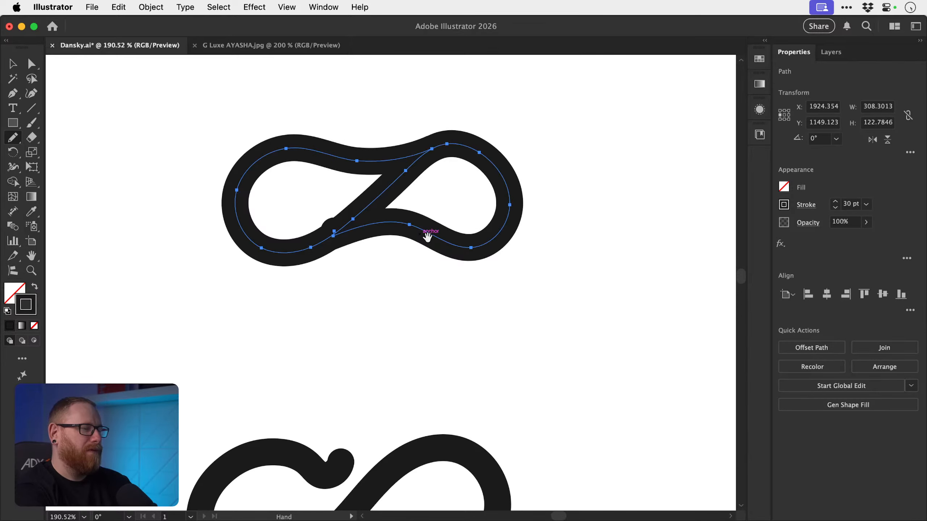
scroll(409, 256, up, 2)
scroll(408, 256, right, 1)
scroll(494, 237, up, 5)
scroll(494, 237, right, 2)
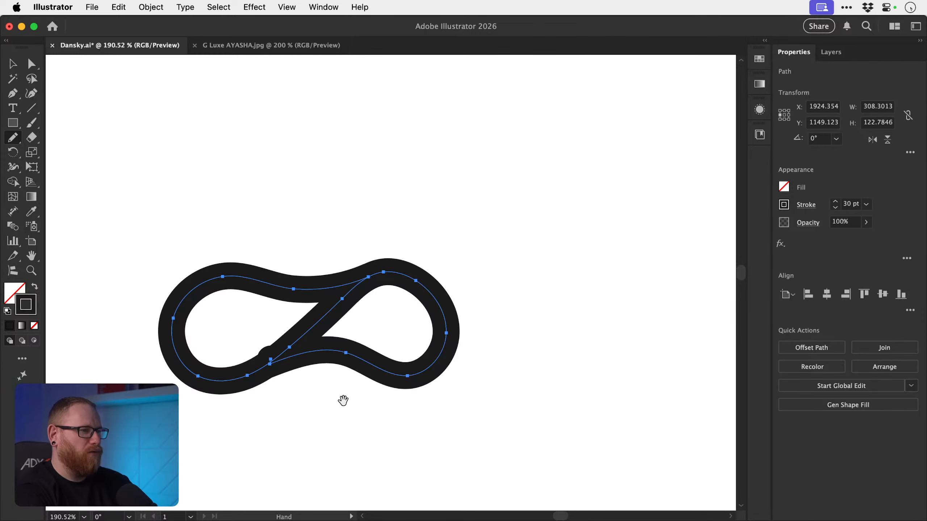
drag(343, 400, 401, 248)
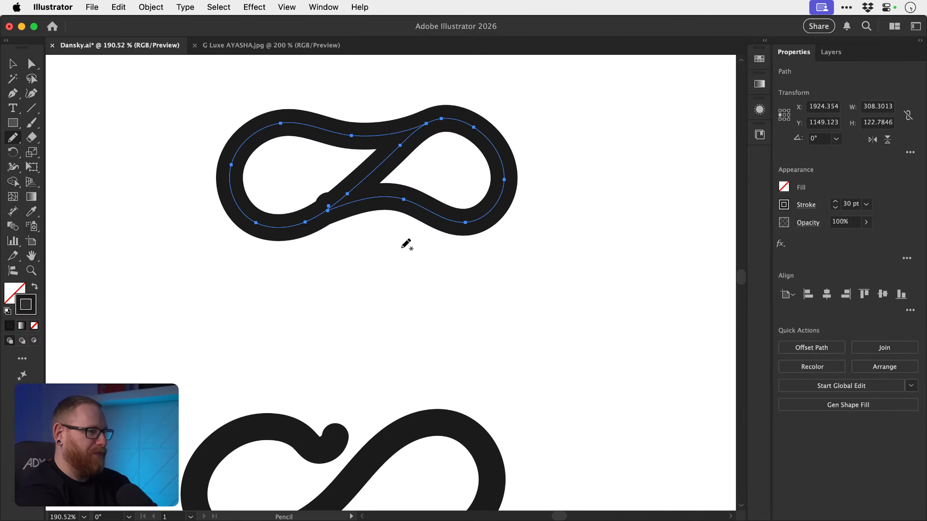
key(super+0)
key(v)
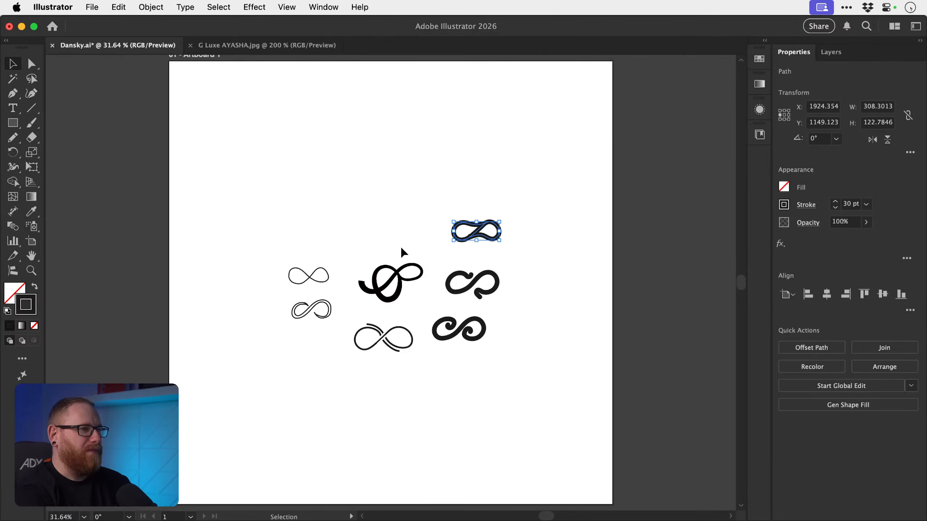
click(401, 253)
- Try drawing a thick loop crossed by a slanted ribbon, about 317 by 250 px, in a blank area with the Pencil tool
key(z)
drag(399, 282, 619, 363)
key(v)
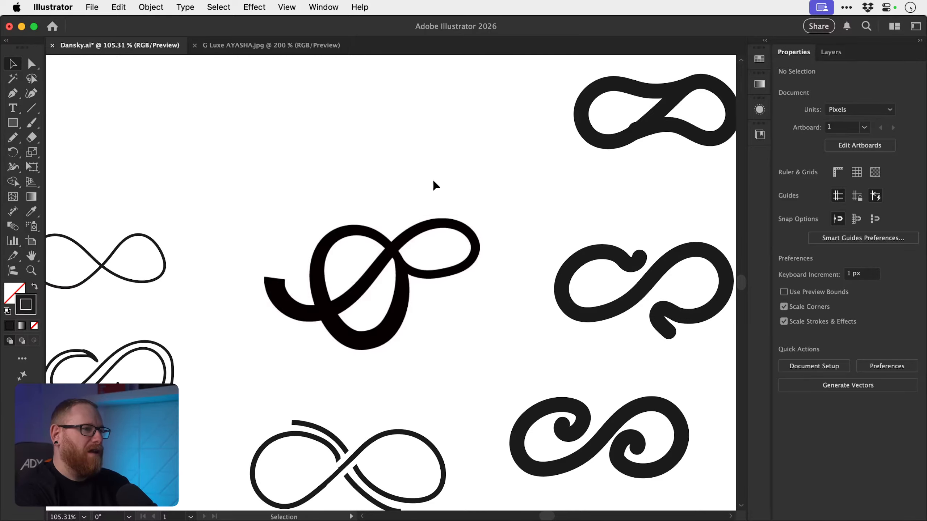
key(z)
drag(434, 182, 511, 207)
key(space)
drag(511, 207, 542, 455)
key(n)
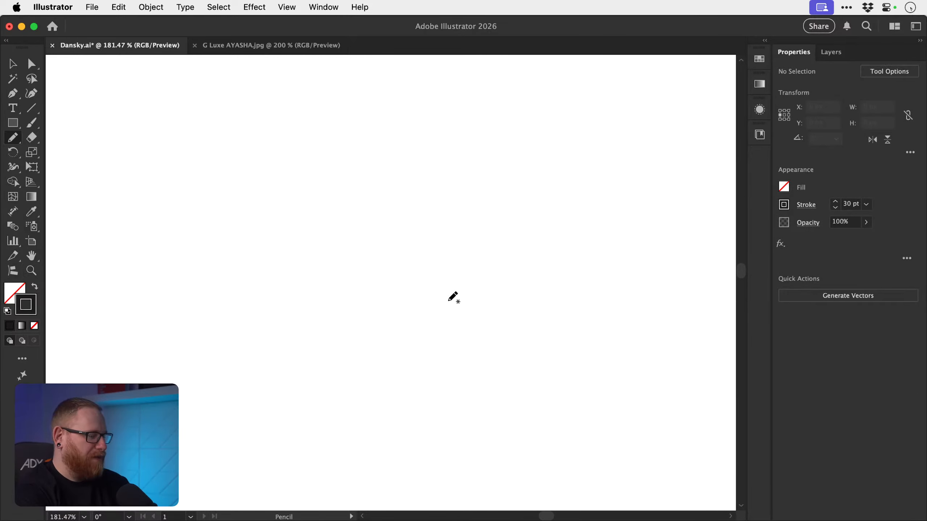
mouse_move(365, 198)
mouse_down()
mouse_move(508, 325)
mouse_move(455, 382)
mouse_move(367, 347)
mouse_move(344, 272)
mouse_move(352, 211)
mouse_move(366, 201)
mouse_move(417, 242)
mouse_move(524, 228)
mouse_move(538, 170)
mouse_move(475, 200)
mouse_move(286, 243)
mouse_up()
key(v)
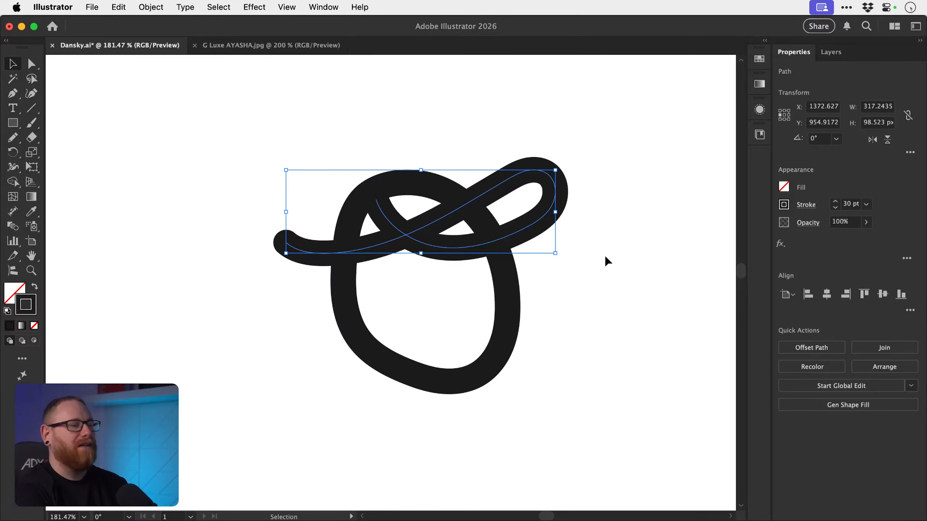
- Delete both paths of the crossed loop drawing
drag(347, 111, 558, 438)
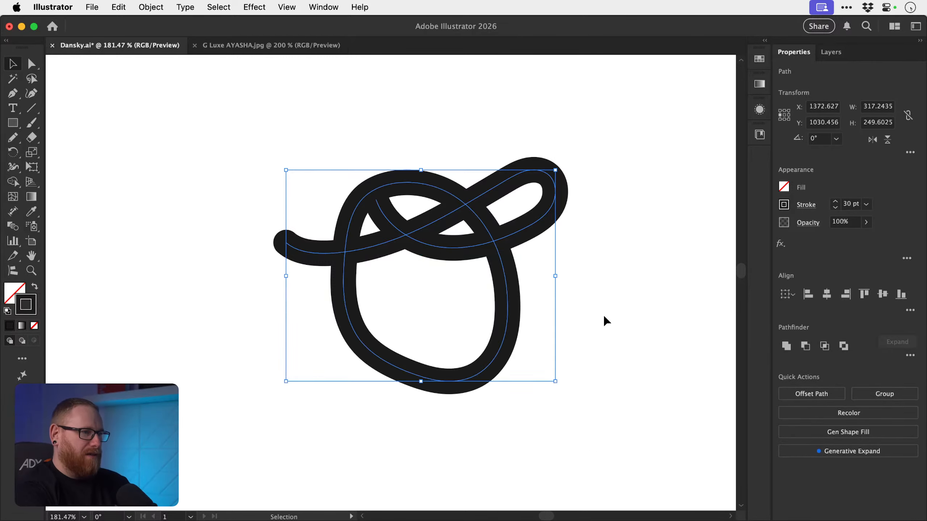
key(a)
key(Delete)
- Examine the thick infinity with inward-curled ends at close range
key(super+minus)
key(super+minus)
key(super+minus)
key(space)
drag(604, 316, 456, 190)
drag(462, 314, 445, 250)
key(z)
drag(365, 342, 465, 373)
key(v)
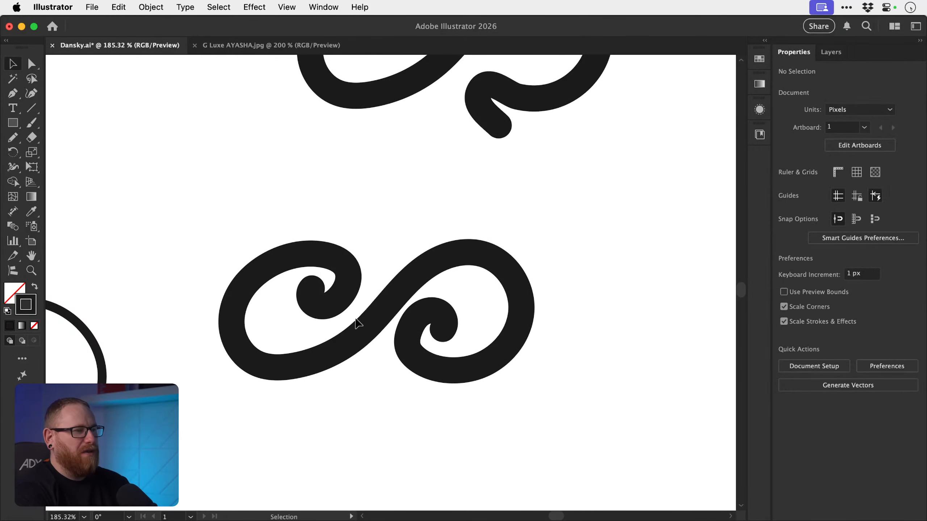
key(space)
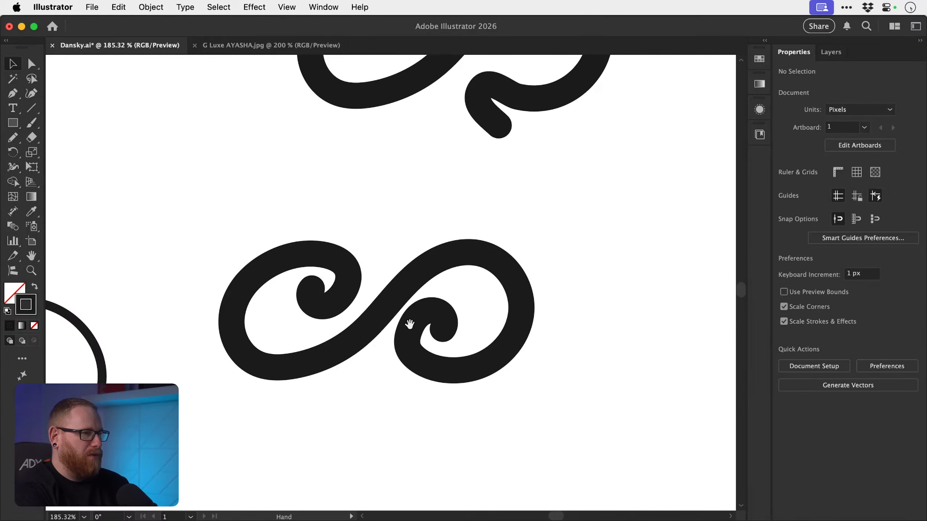
drag(405, 327, 302, 322)
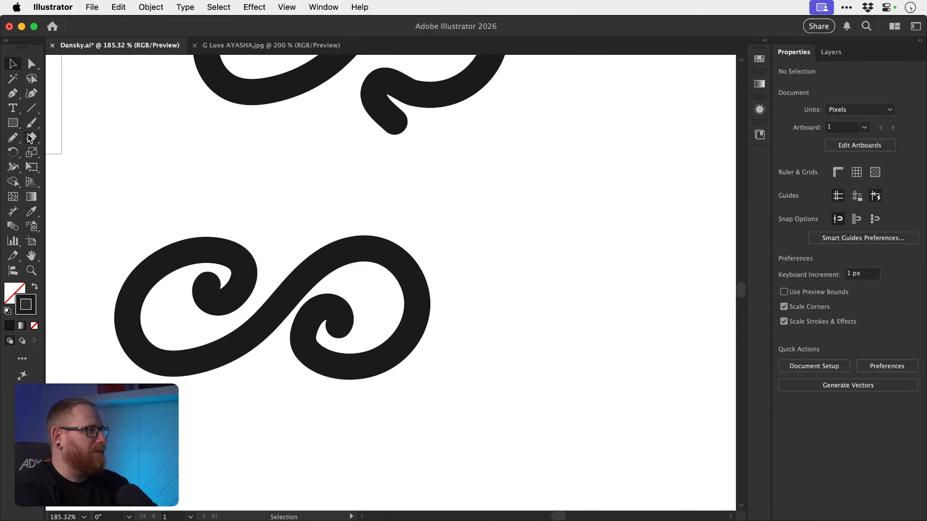
- Draw a circle about 174 px across below the curled infinity and duplicate it beside the original at the same height
click(14, 124)
drag(17, 127, 54, 155)
key(space)
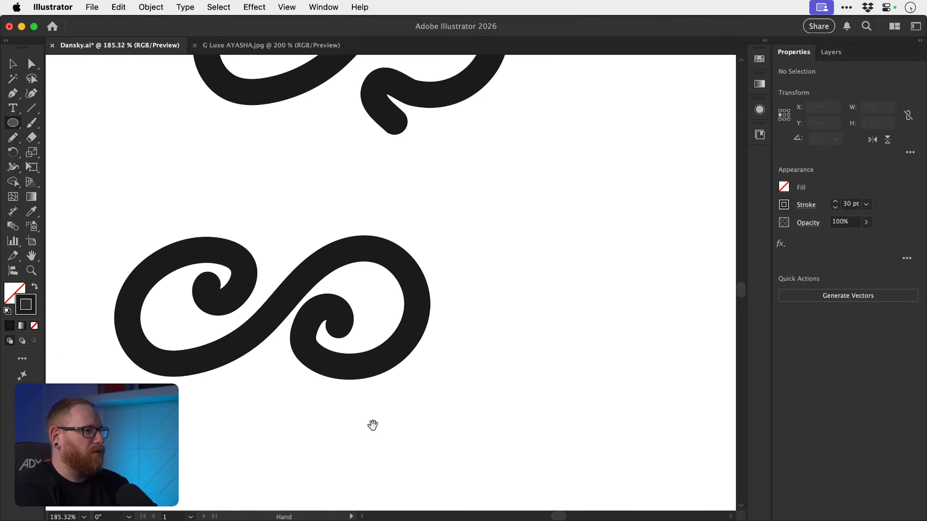
drag(372, 425, 417, 236)
mouse_move(243, 307)
mouse_down()
mouse_move(279, 362)
mouse_move(375, 458)
mouse_up()
key(v)
drag(362, 332, 553, 334)
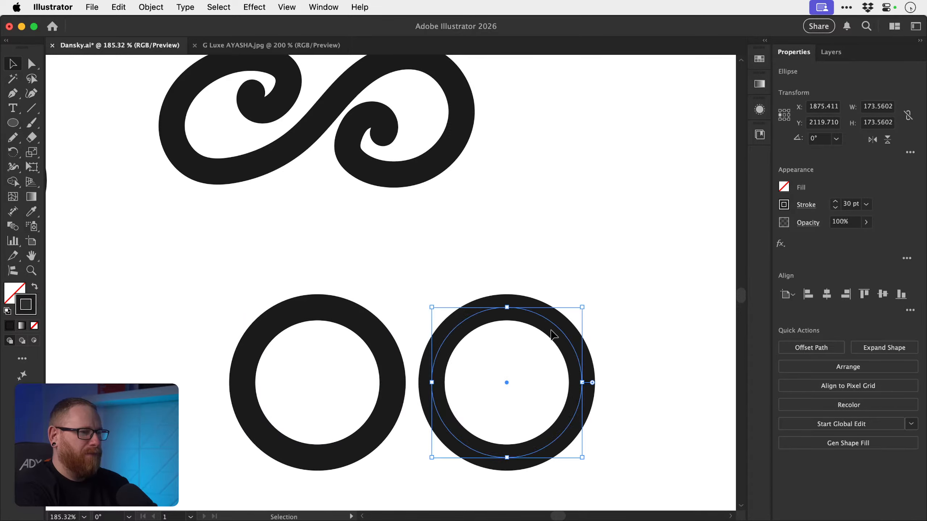
scroll(551, 327, down, 5)
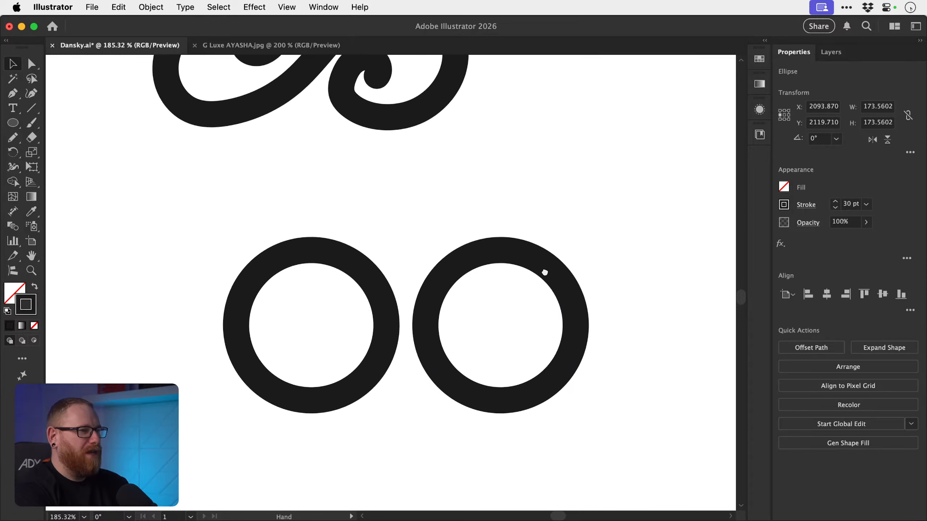
drag(292, 190, 460, 352)
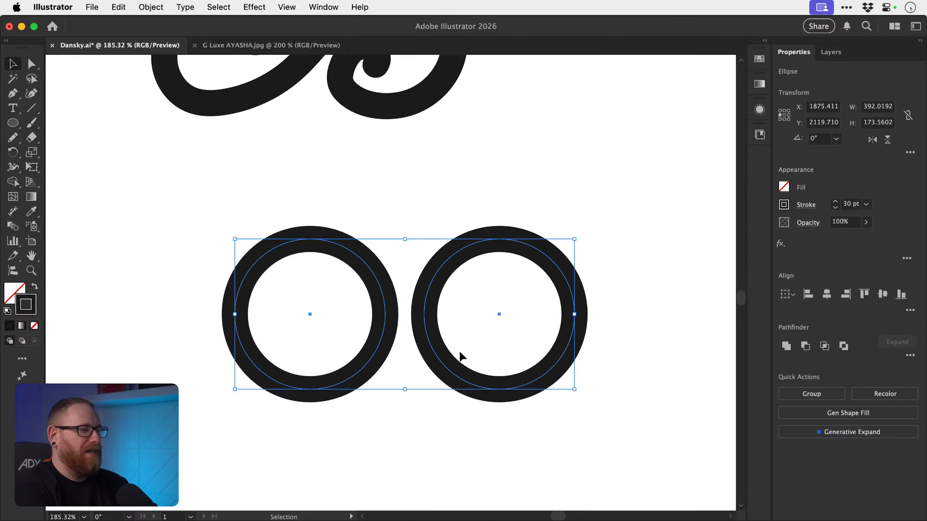
click(136, 287)
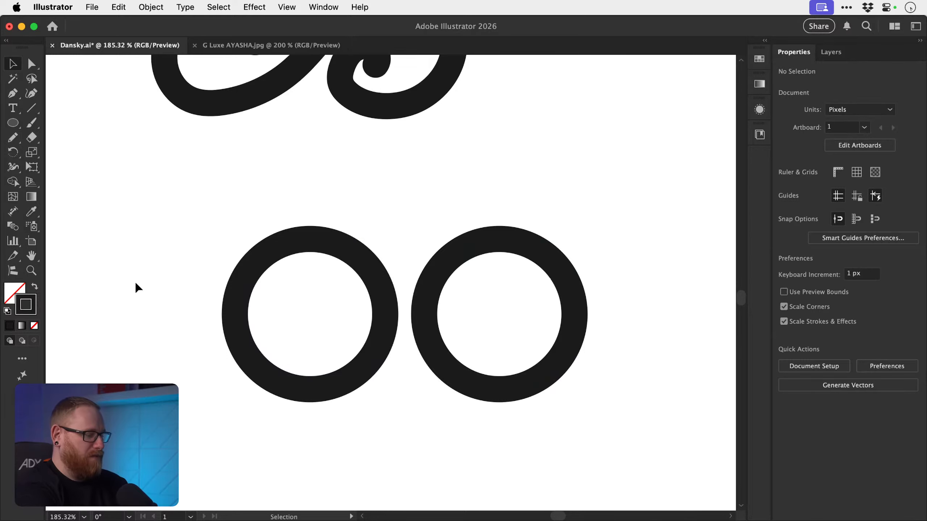
- Draw an S-curve from the left circle's bottom anchor to the right circle's top anchor with the Pen tool
key(p)
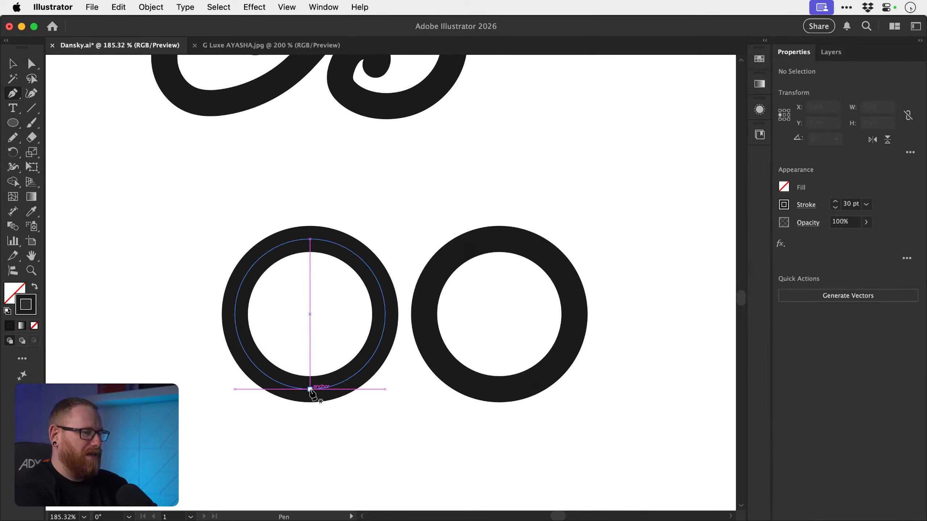
drag(310, 389, 373, 395)
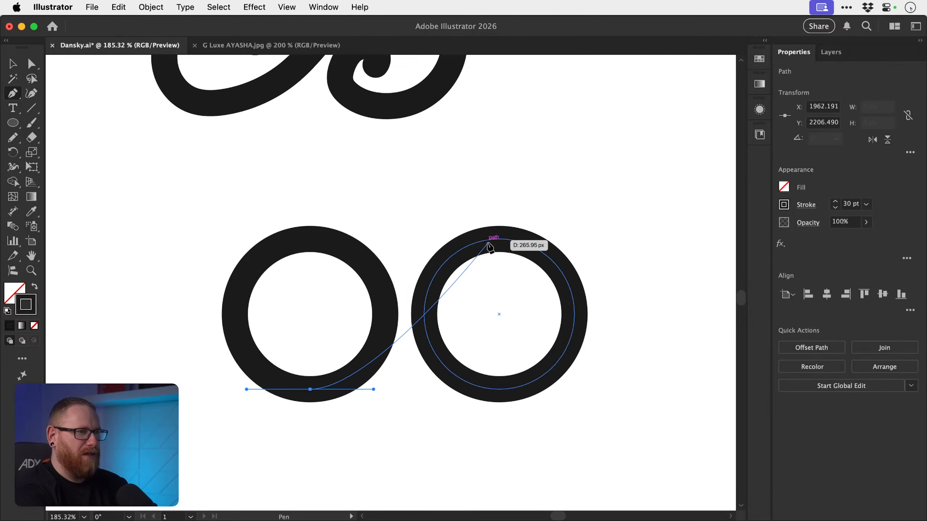
drag(499, 239, 561, 239)
- Lengthen both inner handles of the S-curve horizontally so it follows the circles more closely, and deselect it
key(a)
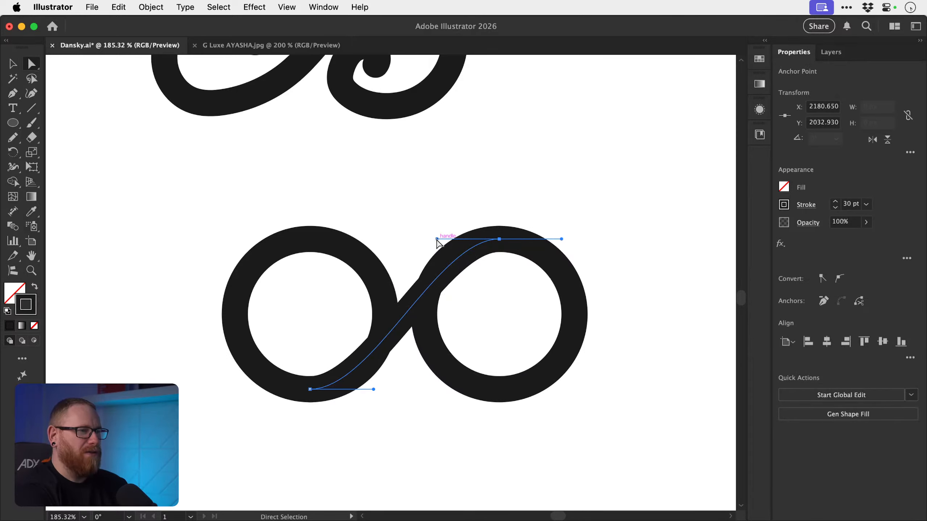
drag(437, 240, 399, 240)
drag(374, 390, 409, 390)
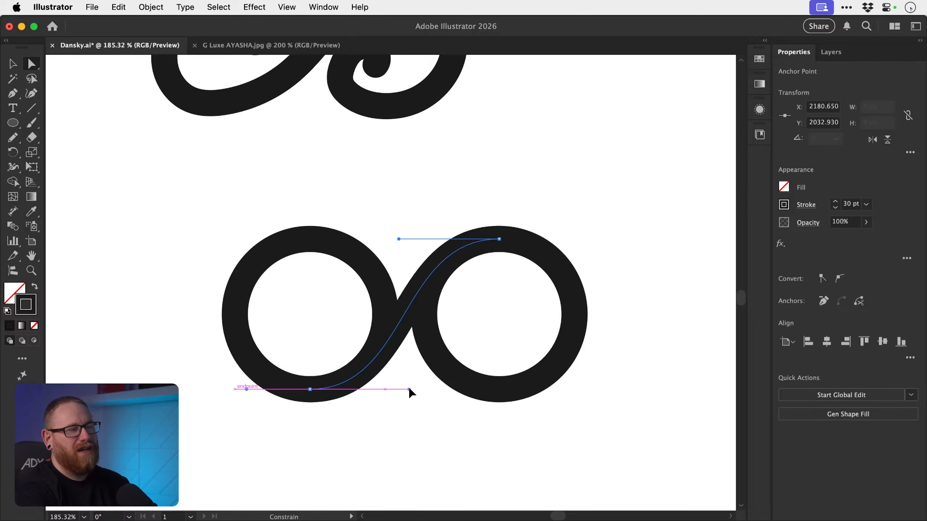
drag(409, 390, 409, 389)
key(v)
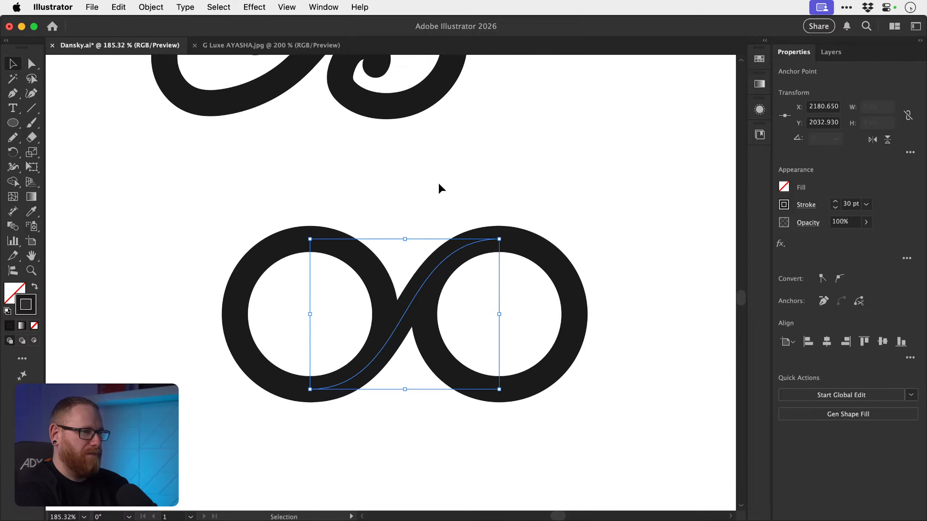
click(448, 170)
- Move the S-curve off the circles to show it on its own, and undo the move
drag(408, 313, 186, 257)
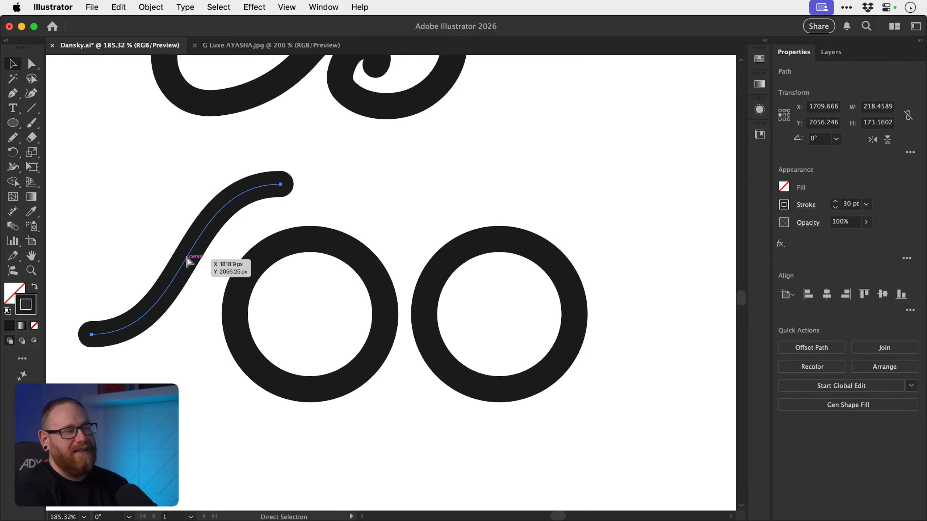
key(super+z)
click(187, 261)
- Duplicate the two circles and S-curve straight below the originals, at about Y 2444 px
scroll(208, 308, down, 5)
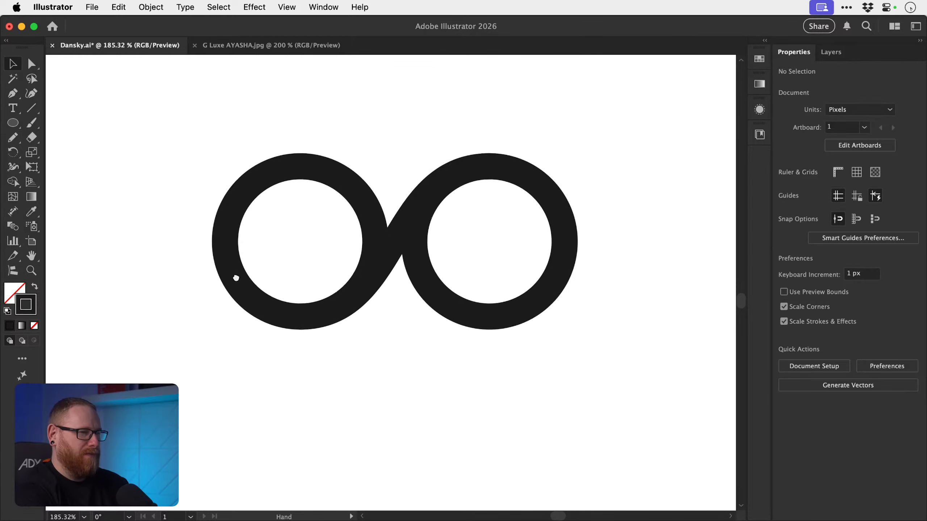
drag(181, 285, 541, 237)
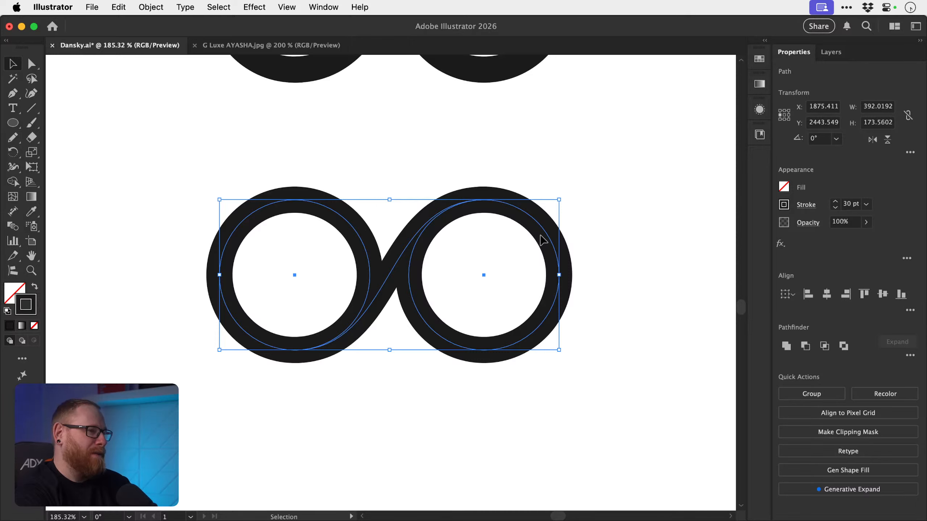
click(383, 158)
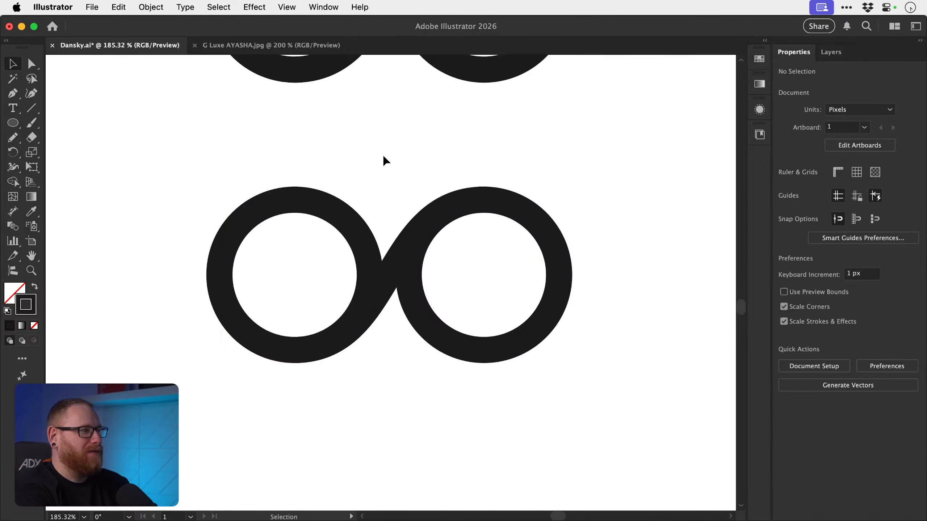
- Cut the lower copy's left circle at its upper right with the Scissors tool and delete the segment just below the cut
key(c)
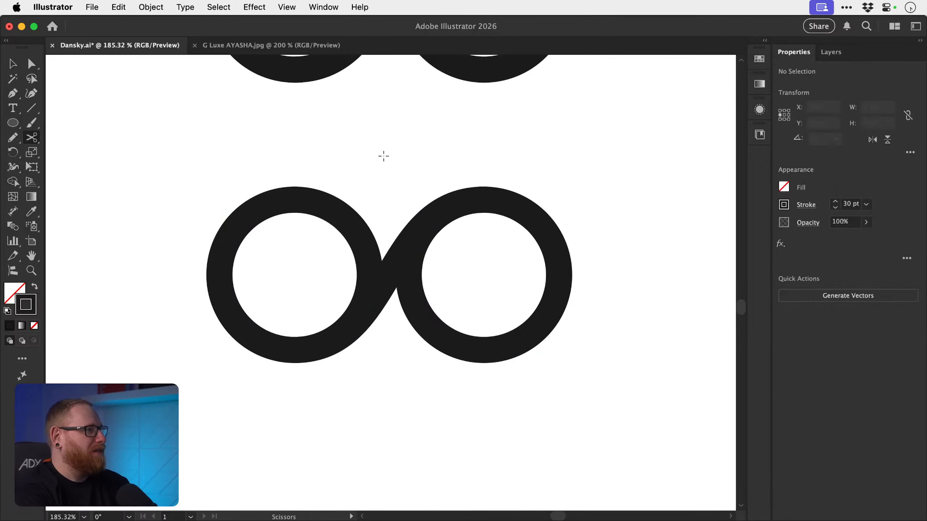
click(357, 235)
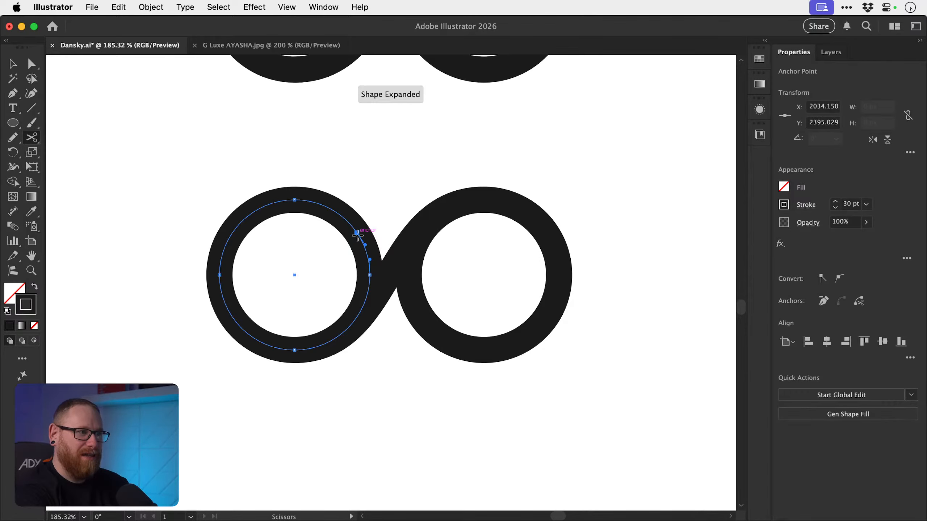
key(a)
click(374, 222)
click(367, 255)
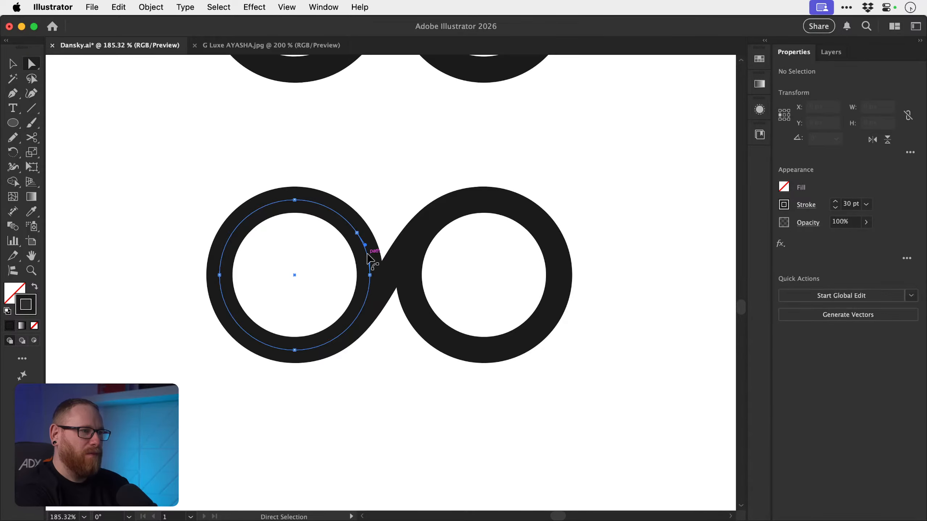
key(Delete)
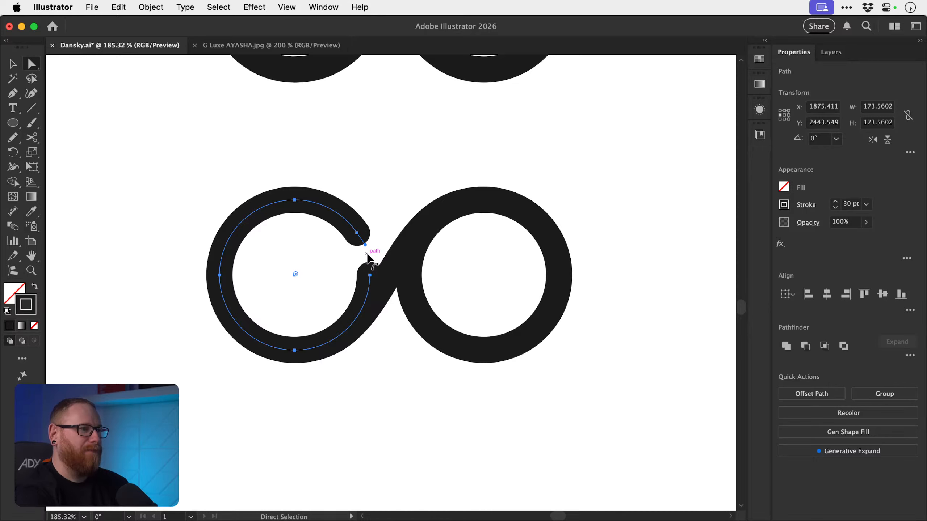
- Delete the left circle's remaining rightmost anchor so its arc ends at the bottom, where the S-curve begins
click(400, 170)
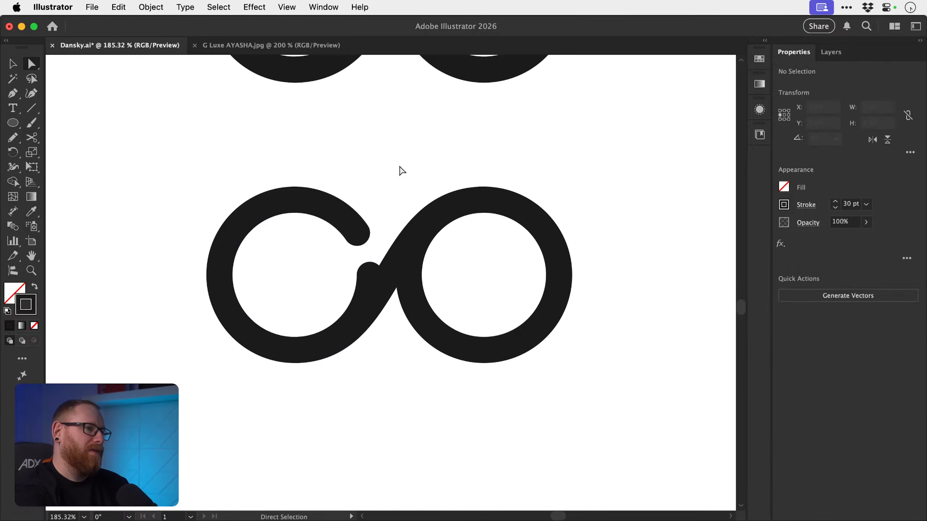
click(370, 275)
key(Delete)
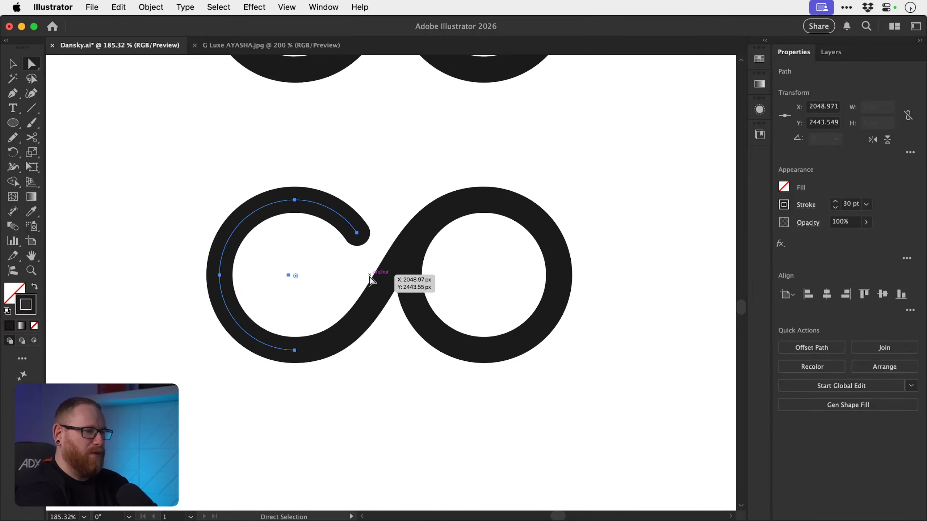
key(v)
click(381, 166)
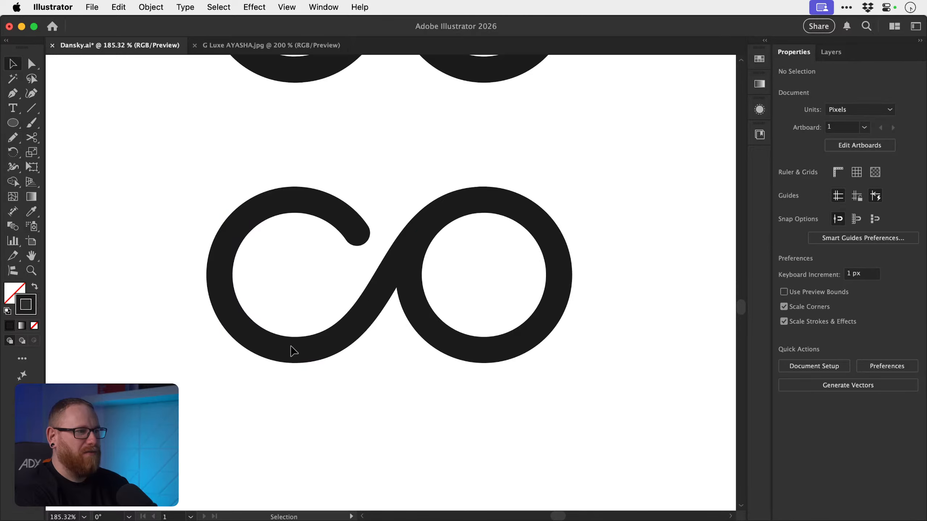
- Check how the opened circle and S-curve paths meet in Outline view, and return to Preview
key(super+y)
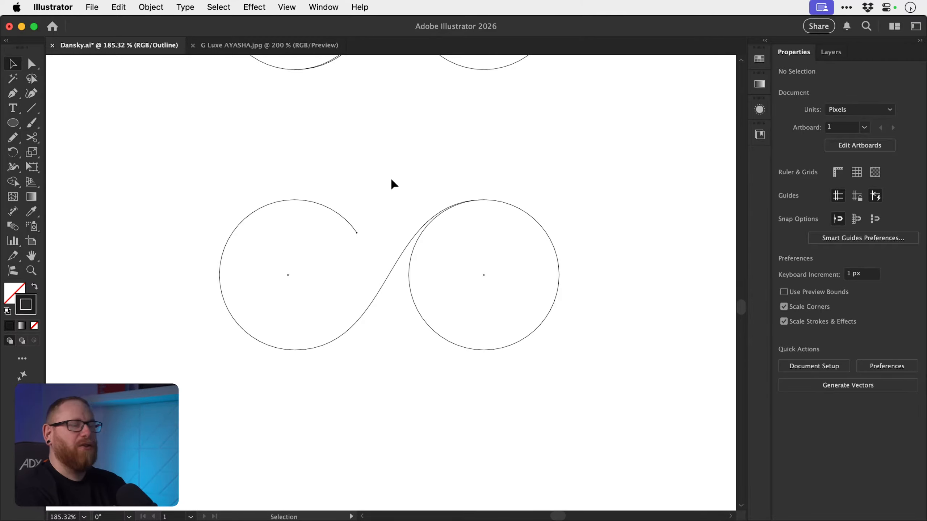
key(a)
key(super+y)
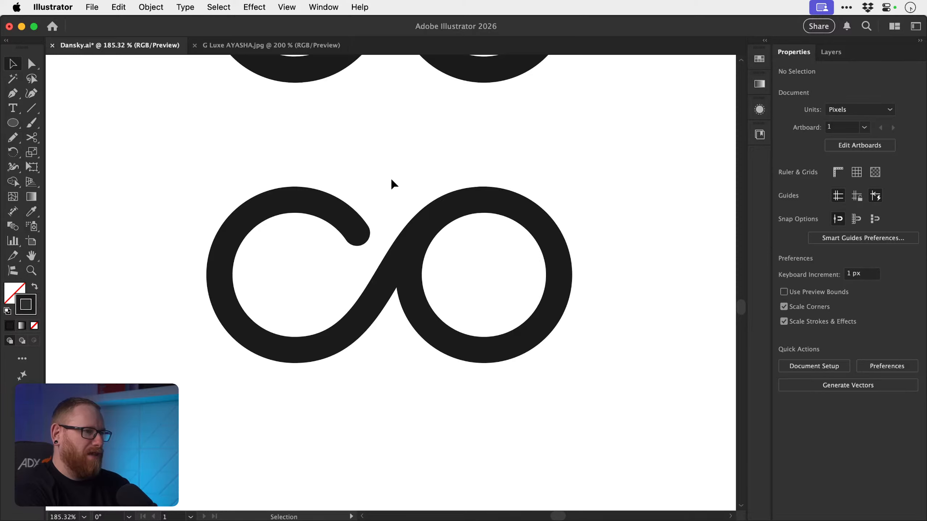
- Cut the right circle at its lower left with the Scissors tool and delete the part between the cut and its top anchor
key(a)
click(413, 300)
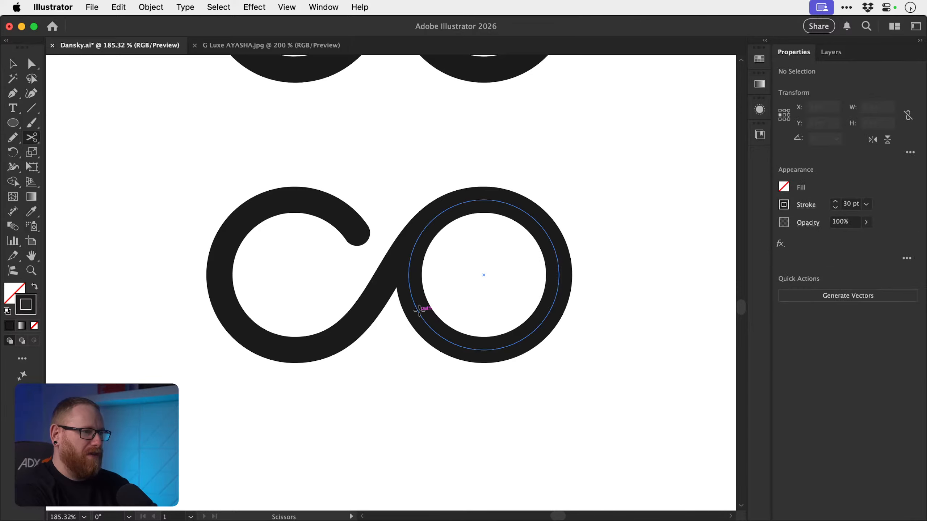
click(413, 301)
key(shift+super+a)
click(409, 291)
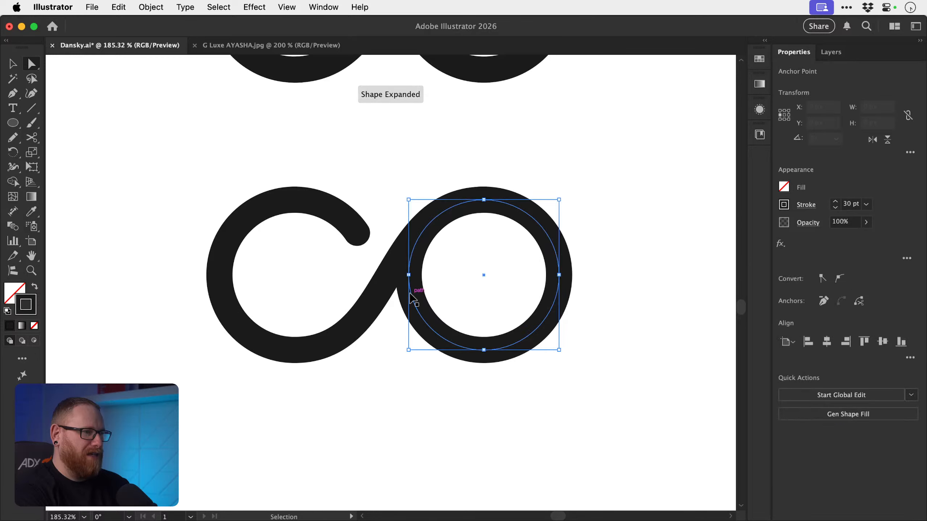
key(Delete)
key(v)
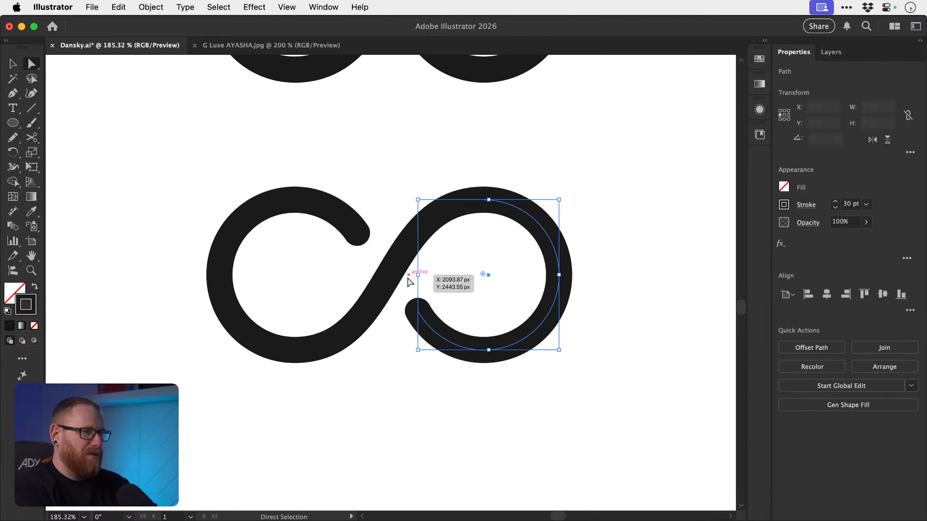
click(401, 176)
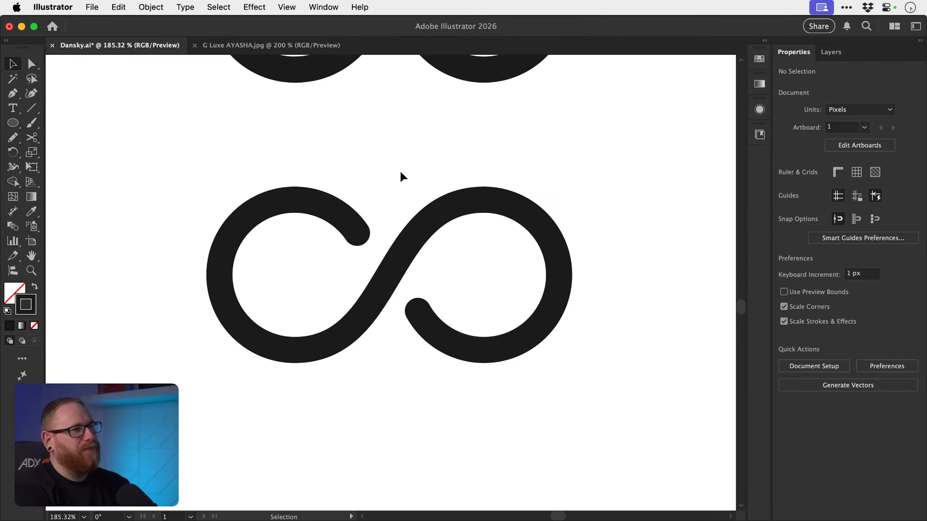
key(c)
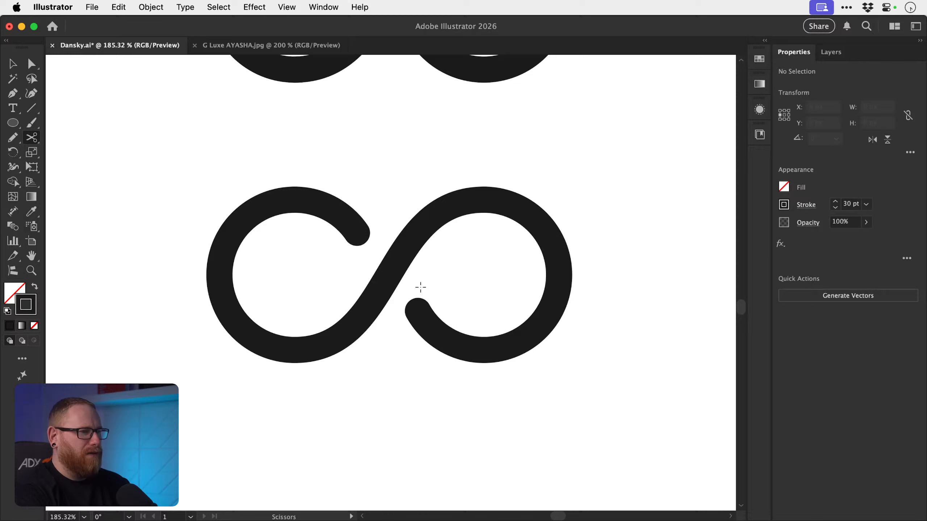
- Cut the right circle slightly further along from its lower-left open end with the Scissors tool and delete the cut-off tip
click(420, 315)
key(Delete)
key(Delete)
key(v)
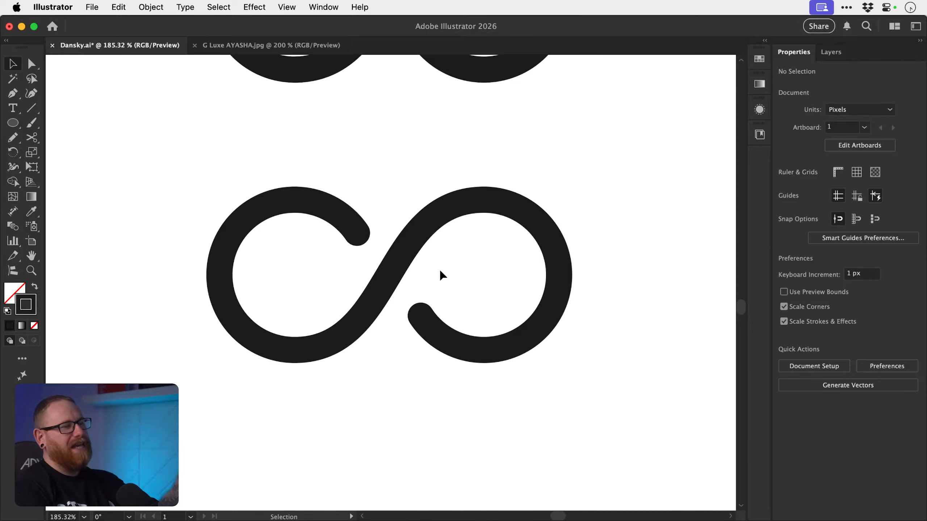
- Trim the tip of the right circle's lower-left open end again at its end anchor and delete the leftover piece
key(c)
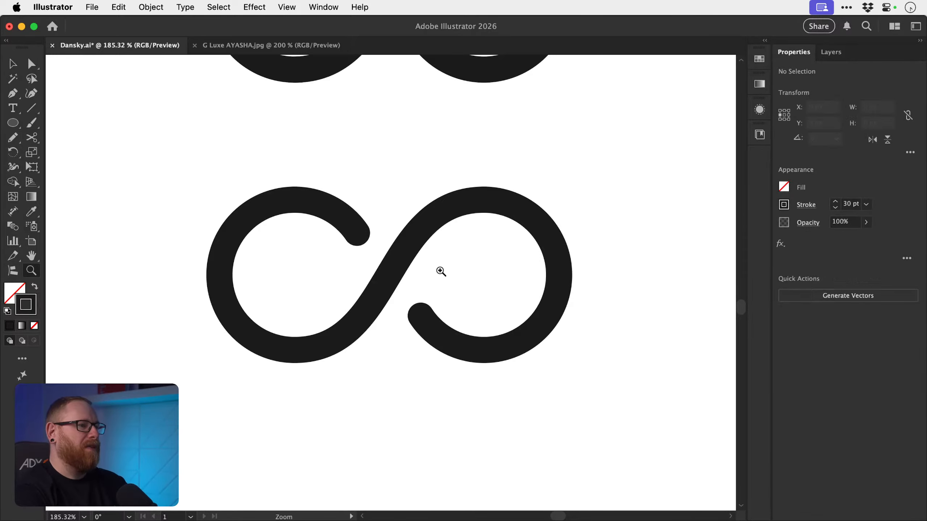
scroll(388, 299, up, 5)
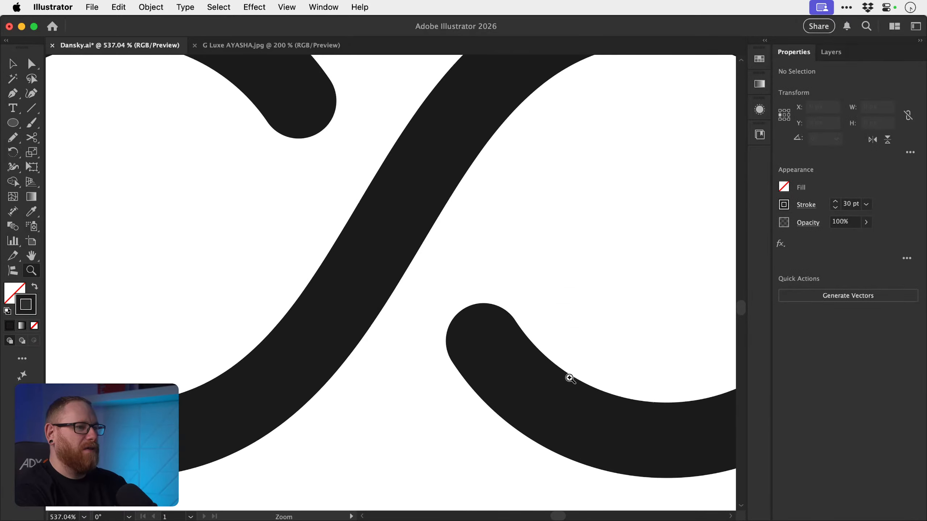
click(486, 344)
key(a)
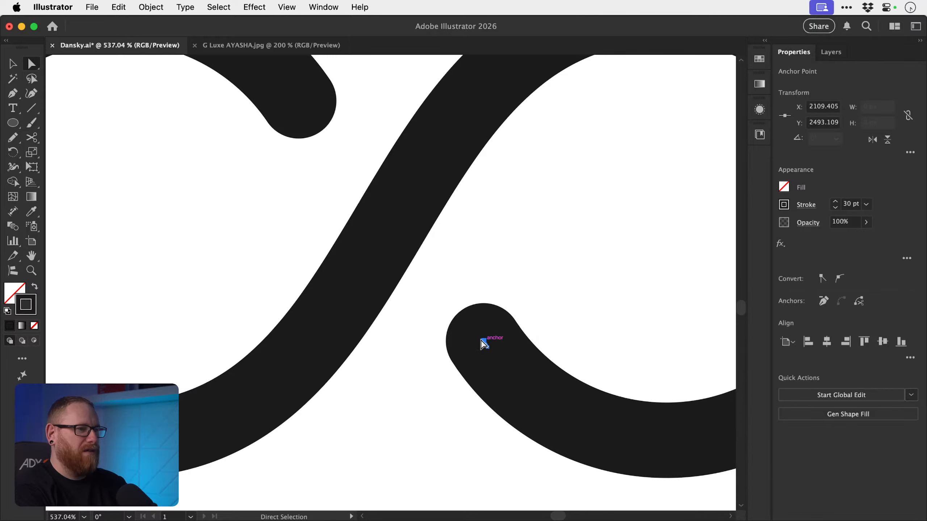
key(Delete)
key(Delete)
key(v)
key(super+minus)
key(super+minus)
key(super+minus)
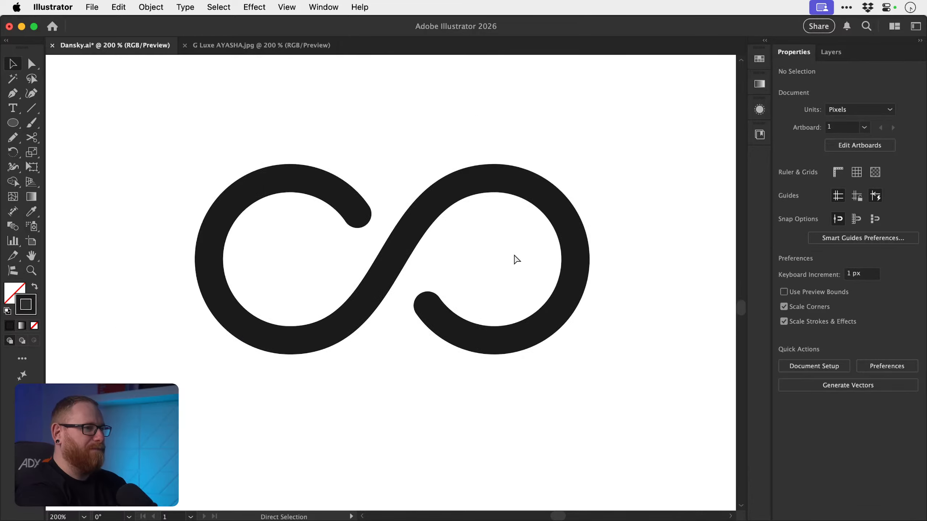
- Try several freehand looped, G-like marks below the geometric infinity shape with the Pencil tool, removing each attempt
drag(513, 254, 517, 284)
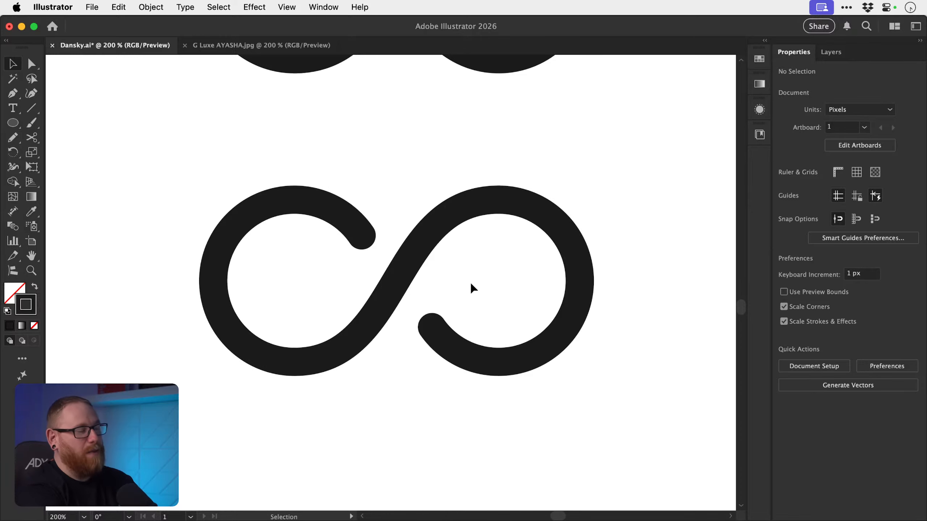
scroll(470, 289, down, 2)
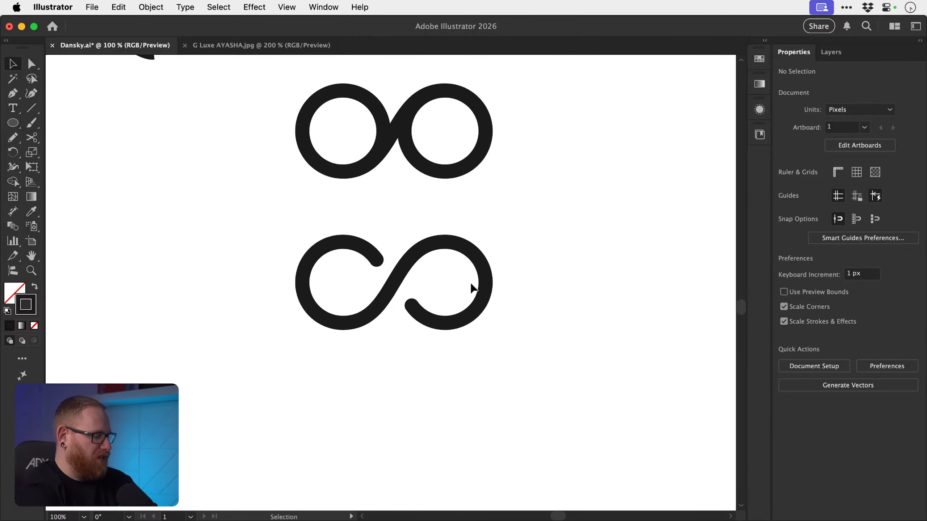
drag(471, 287, 468, 161)
key(n)
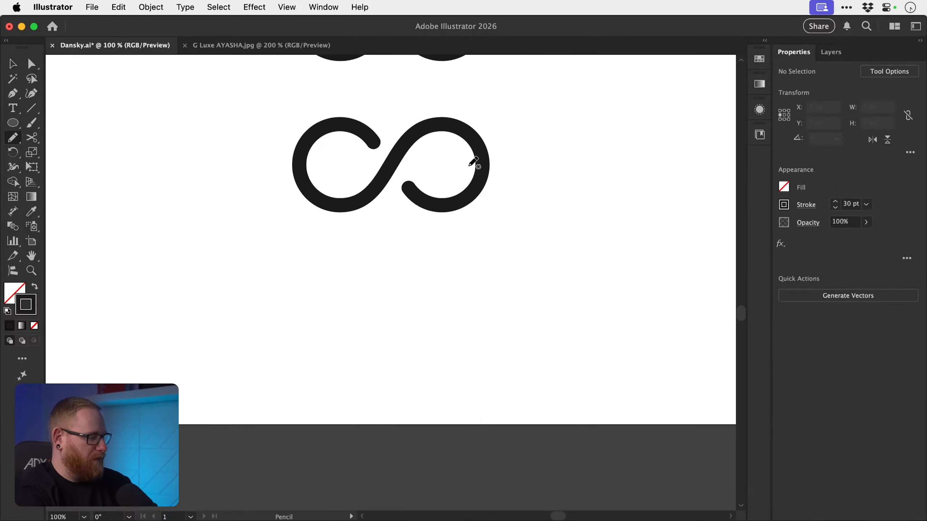
mouse_move(404, 296)
mouse_down()
mouse_move(381, 289)
mouse_move(331, 314)
mouse_move(336, 358)
mouse_up()
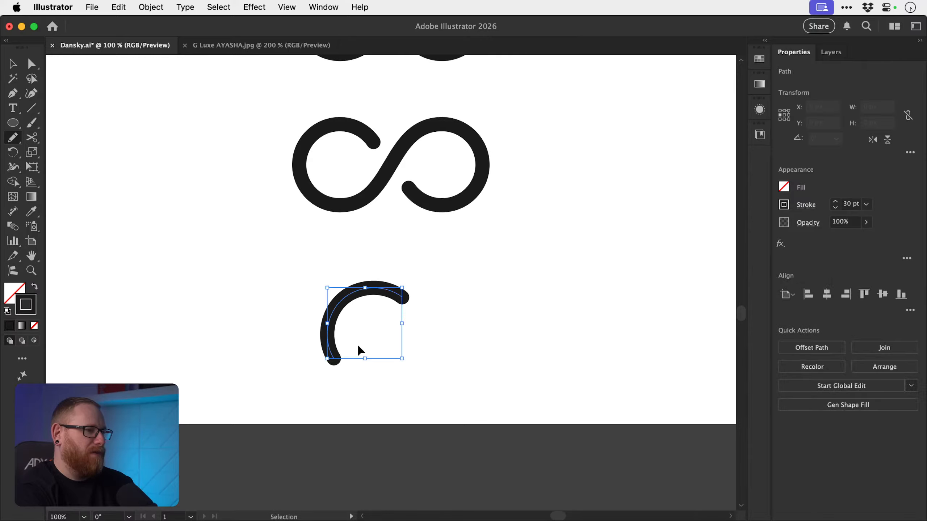
key(super+z)
mouse_move(405, 261)
mouse_down()
mouse_move(372, 262)
mouse_move(355, 300)
mouse_move(383, 315)
mouse_move(407, 289)
mouse_move(407, 359)
mouse_move(369, 376)
mouse_move(348, 356)
mouse_move(362, 328)
mouse_up()
key(super+z)
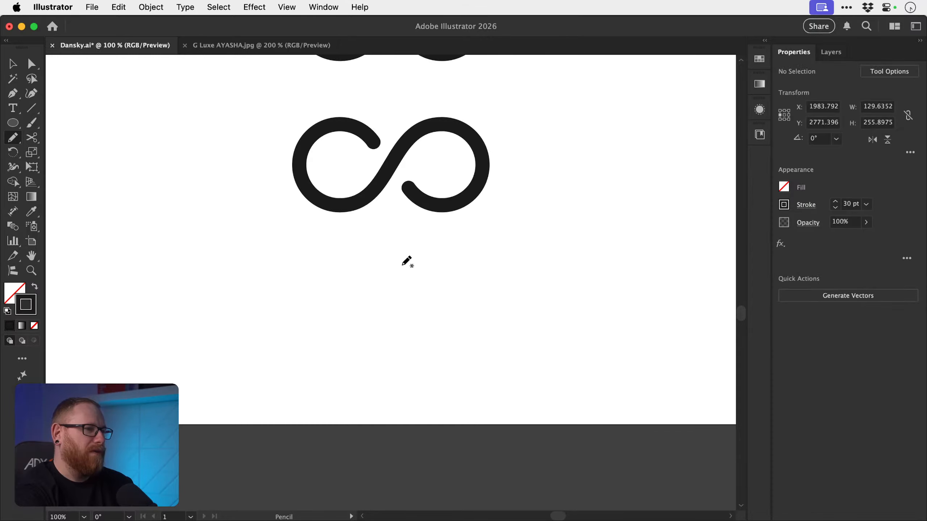
mouse_move(403, 260)
mouse_down()
mouse_move(373, 267)
mouse_move(366, 303)
mouse_move(391, 312)
mouse_move(414, 295)
mouse_move(405, 286)
mouse_move(383, 377)
mouse_move(356, 370)
mouse_move(362, 337)
mouse_move(398, 311)
mouse_up()
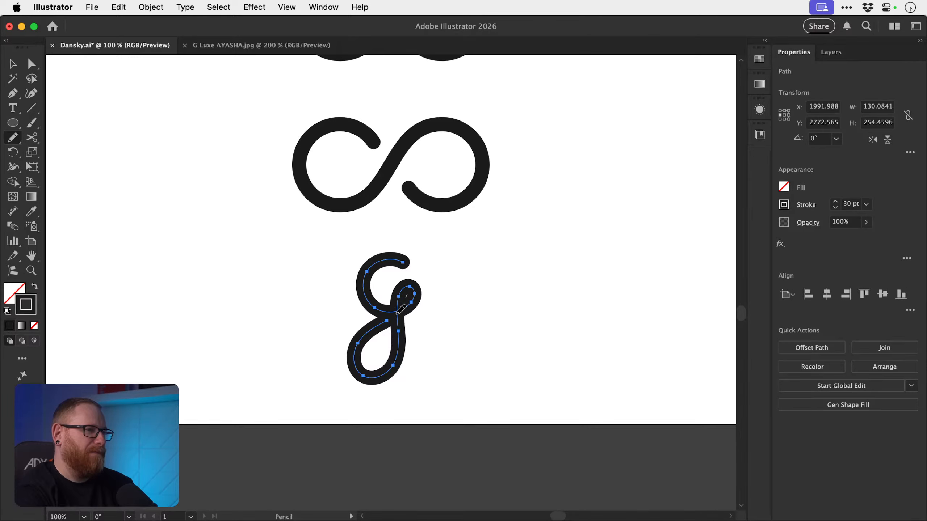
key(super+z)
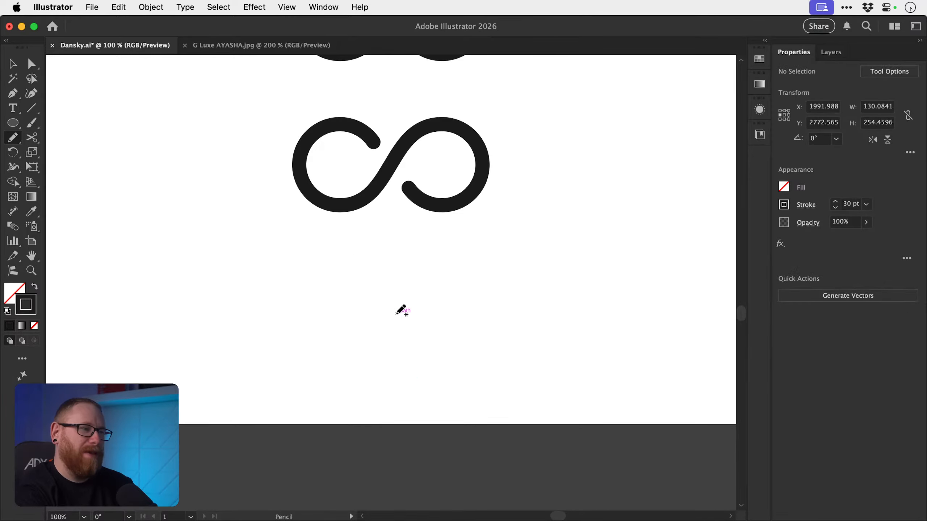
mouse_move(408, 275)
mouse_down()
mouse_move(342, 296)
mouse_move(335, 348)
mouse_move(356, 377)
mouse_move(385, 380)
mouse_move(410, 356)
mouse_move(410, 339)
mouse_move(370, 340)
mouse_move(362, 322)
mouse_move(377, 315)
mouse_move(411, 330)
mouse_up()
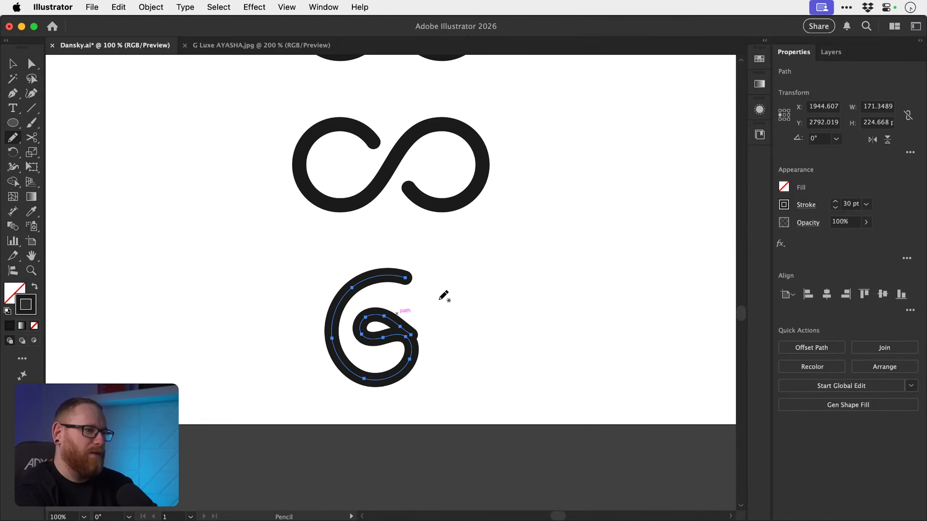
key(Delete)
- Try to adjust the stroke width at the left arc's upper-right open end with the Width tool
key(z)
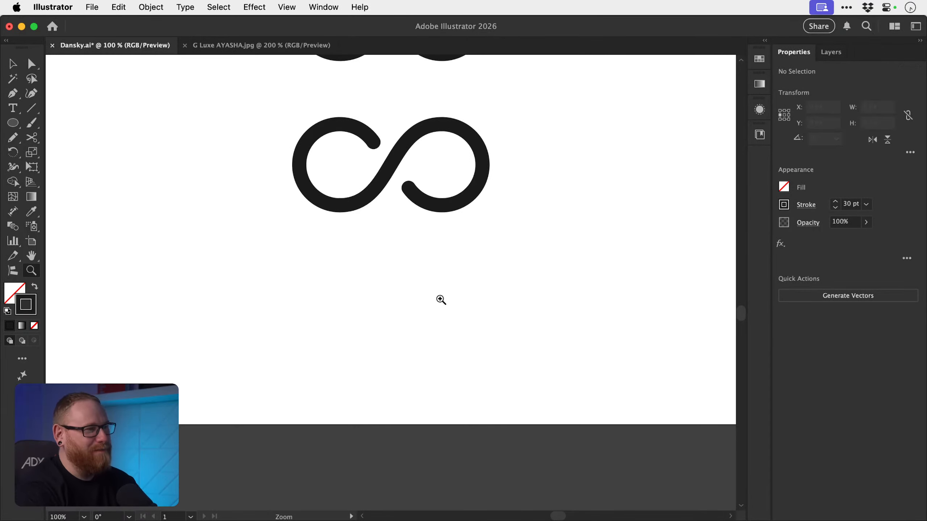
drag(393, 170, 463, 232)
key(v)
drag(437, 271, 437, 375)
click(255, 244)
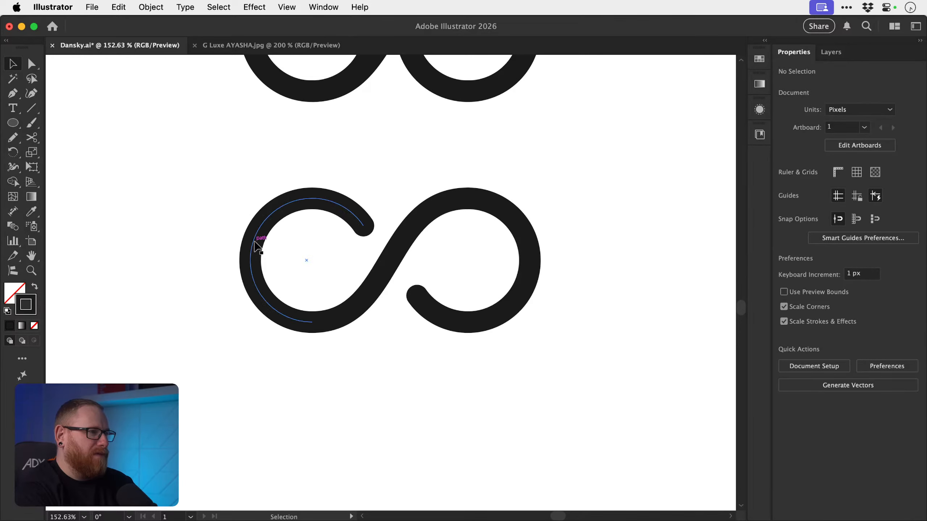
key(shift+w)
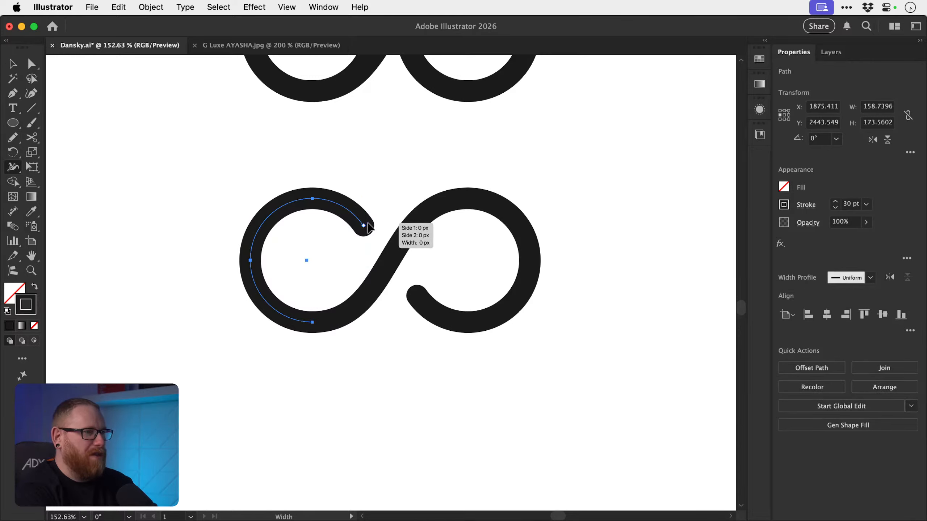
key(v)
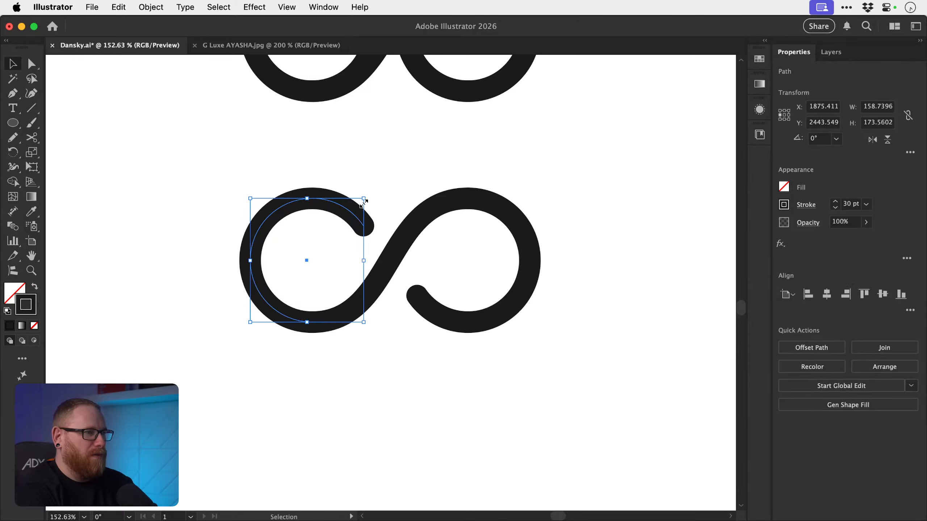
click(350, 182)
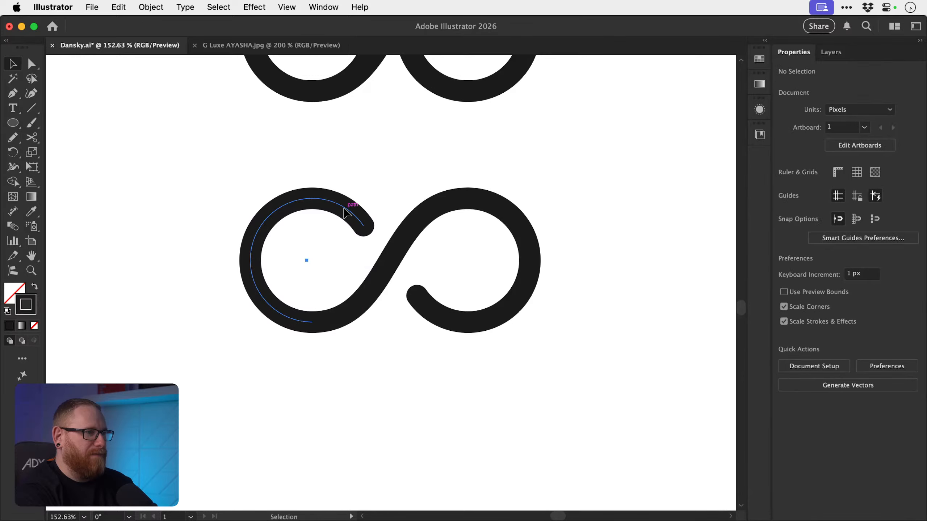
mouse_move(345, 208)
mouse_down()
mouse_move(336, 201)
mouse_move(327, 208)
mouse_up()
key(super+z)
key(shift+w)
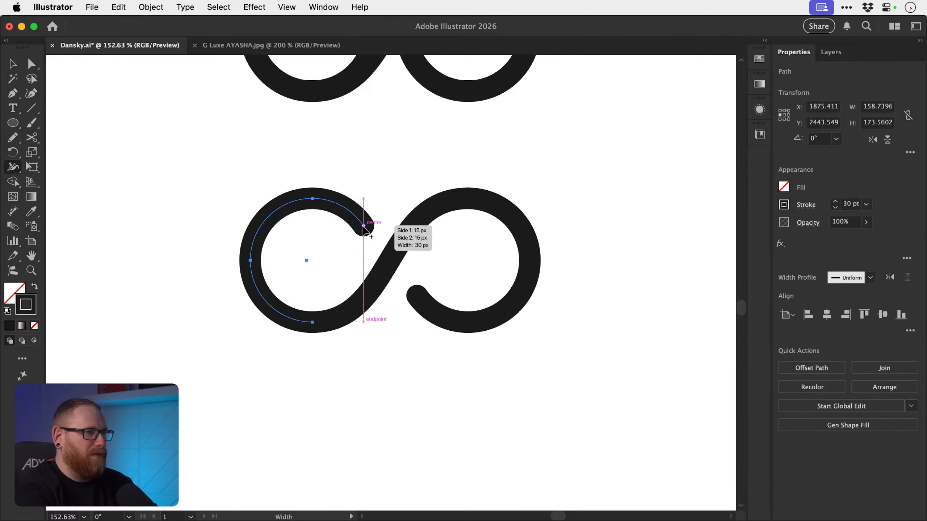
click(364, 225)
- Move the stray anchor clear of the left arc's upper-right open end and deselect it
key(v)
key(super+space)
drag(381, 224, 578, 302)
key(a)
click(397, 245)
drag(382, 251, 469, 197)
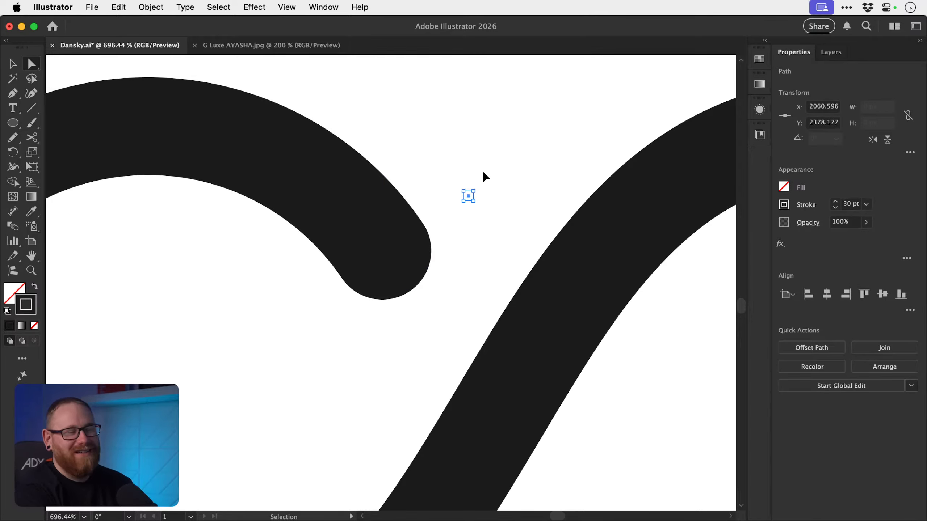
key(super)
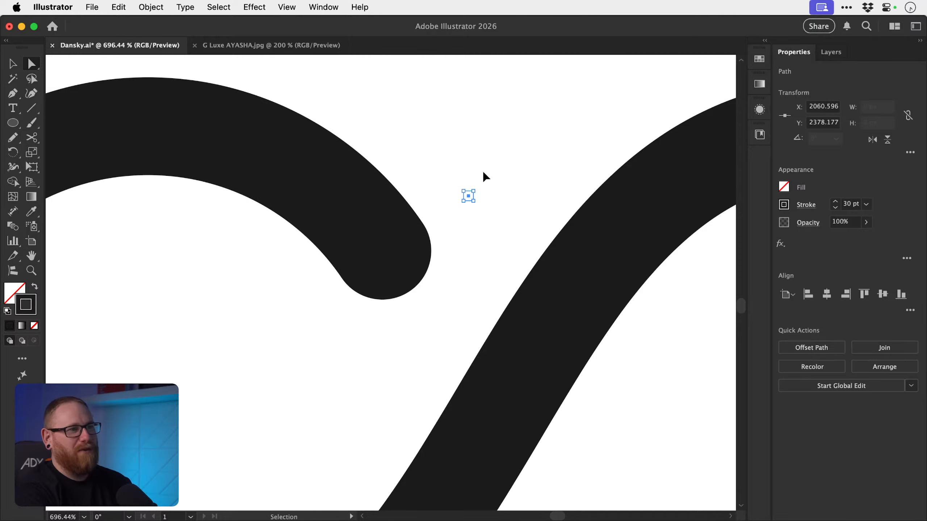
click(485, 177)
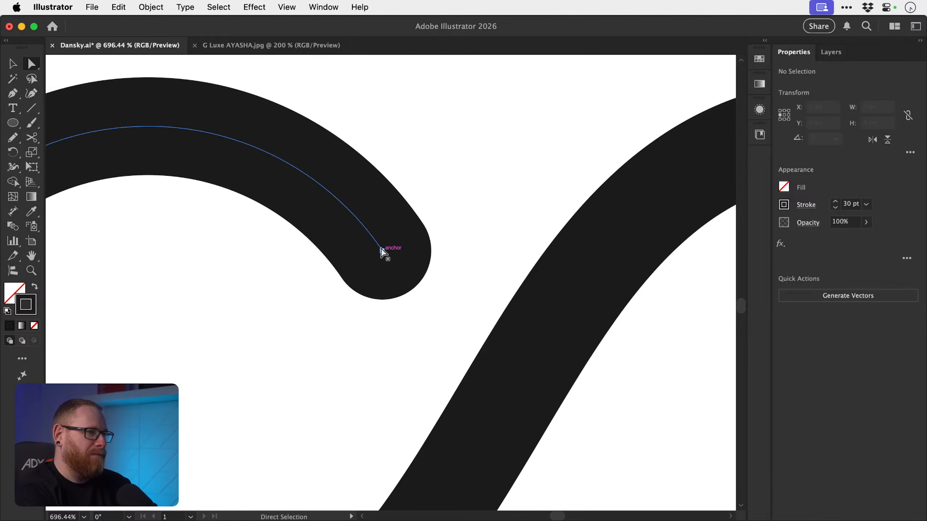
- Try tapering the left arc's upper-right open end to a narrow tip with the Width tool
click(381, 252)
key(shift+w)
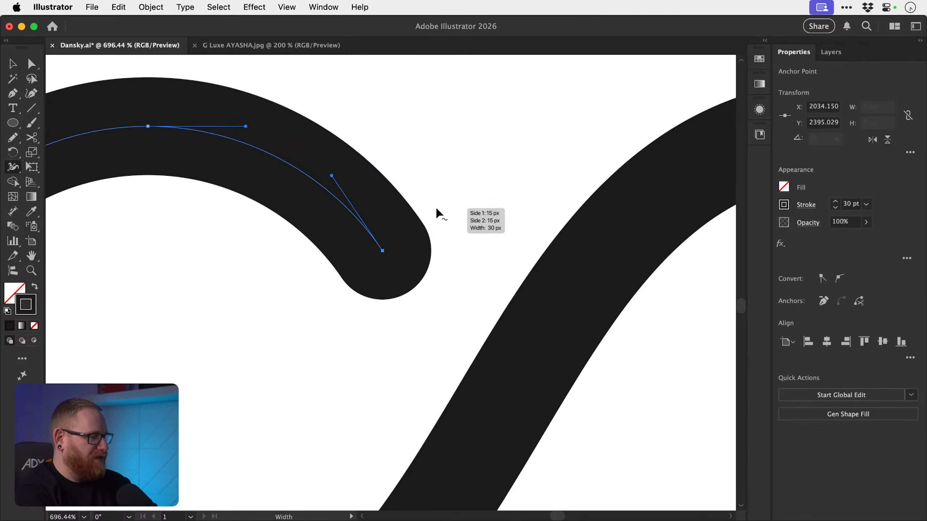
mouse_move(386, 252)
mouse_down()
mouse_move(400, 241)
mouse_move(392, 248)
mouse_up()
key(v)
key(super+minus)
key(super+minus)
key(super+minus)
key(super+minus)
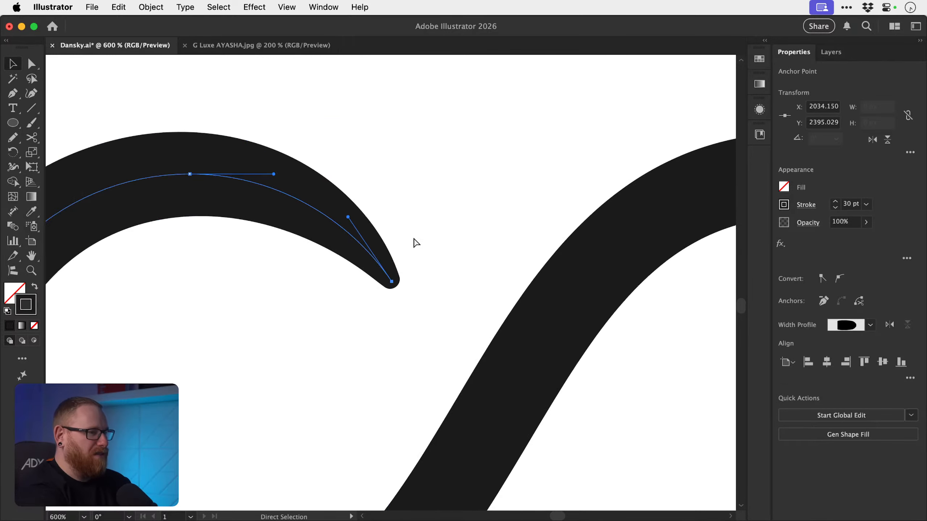
- Try tapering the right arc's lower-left open end with the Width tool to match the left arc's tip
key(a)
mouse_move(461, 374)
mouse_down()
mouse_move(446, 392)
mouse_move(460, 374)
mouse_up()
key(super+z)
key(shift+w)
key(v)
click(413, 230)
drag(416, 242, 378, 226)
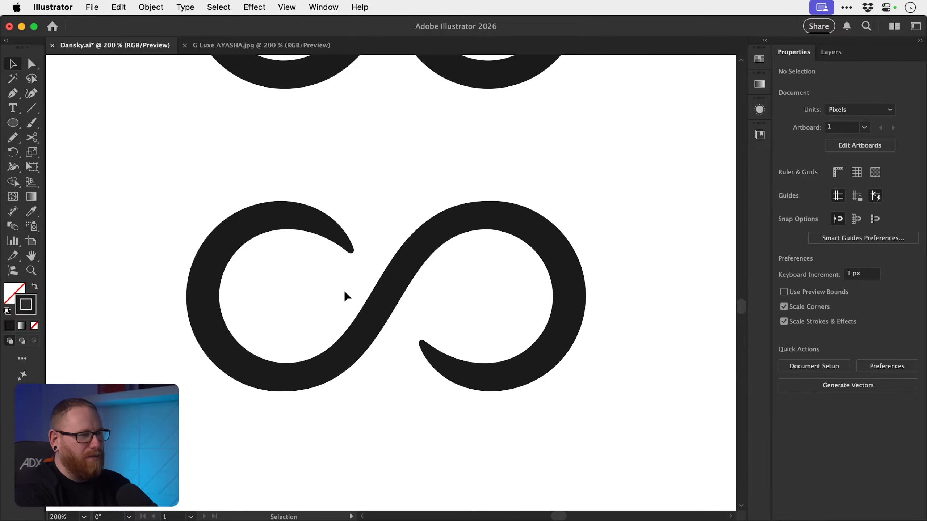
- Try pinching the middle of the S-curve with the Width tool, and undo all the width changes on the mark
key(shift+w)
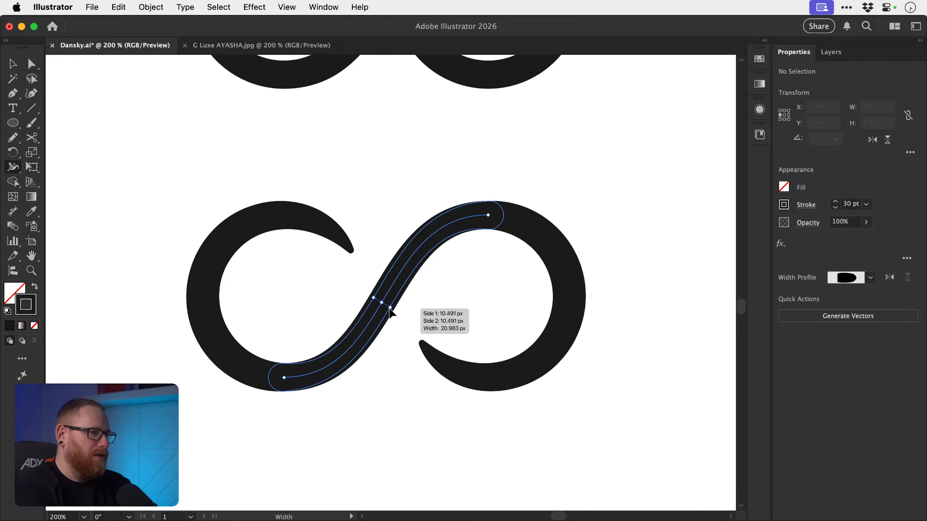
drag(390, 308, 385, 306)
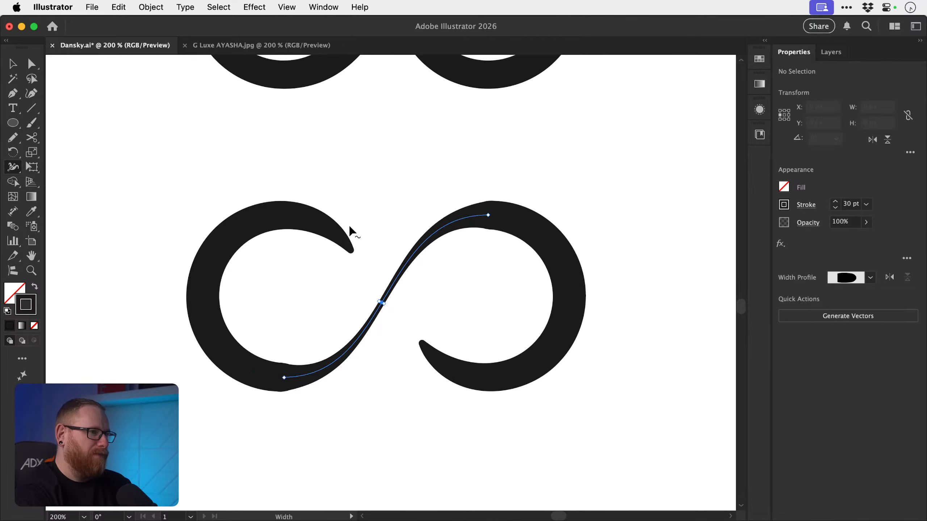
key(v)
key(super+z)
key(super+z)
key(super+z)
key(super+z)
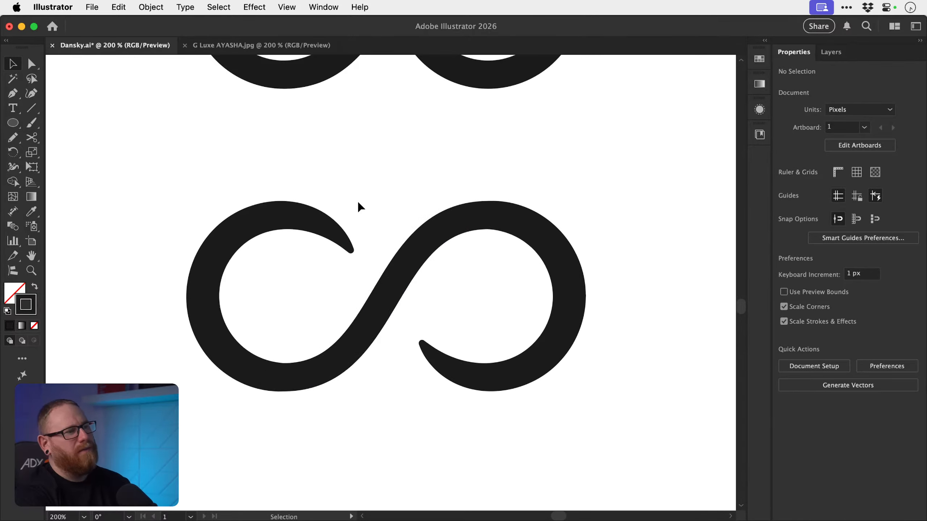
- Narrow the S-curve's stroke to a thin waist at its midpoint with the Width tool
click(389, 301)
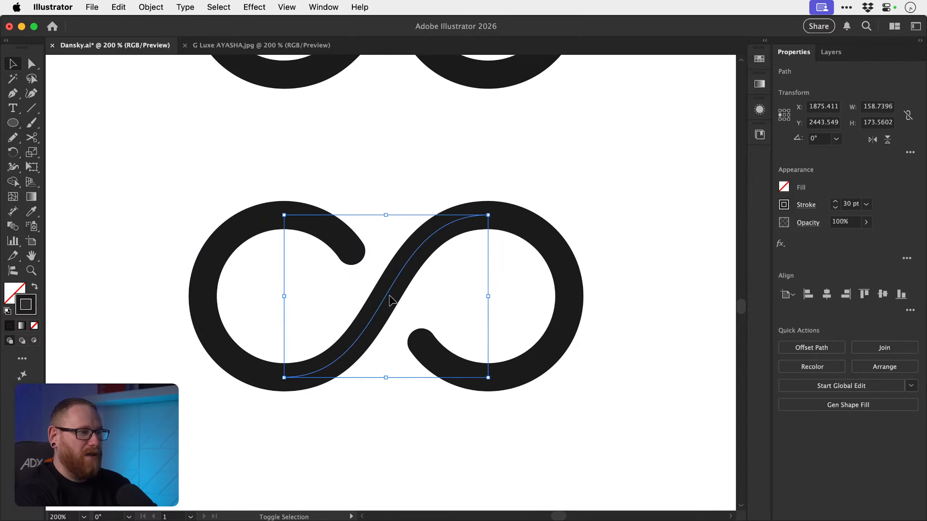
key(shift+w)
drag(389, 309, 382, 306)
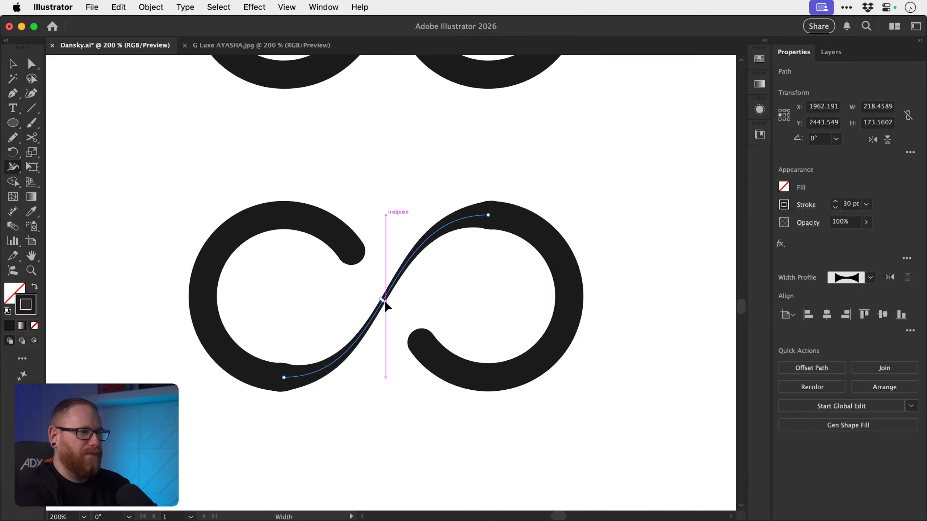
key(v)
click(389, 166)
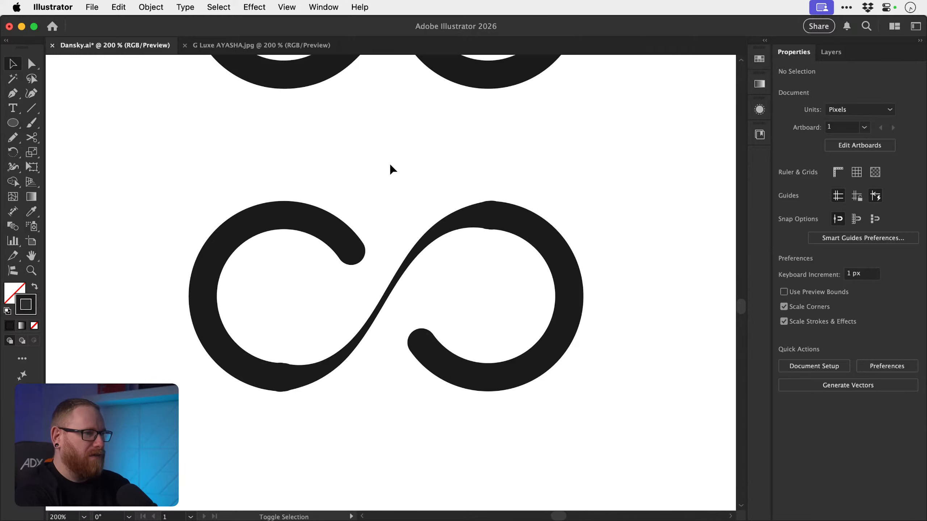
- Taper the left arc's open end to about 5 px wide and thin the right arc's open end to match
key(shift+w)
drag(352, 253, 353, 252)
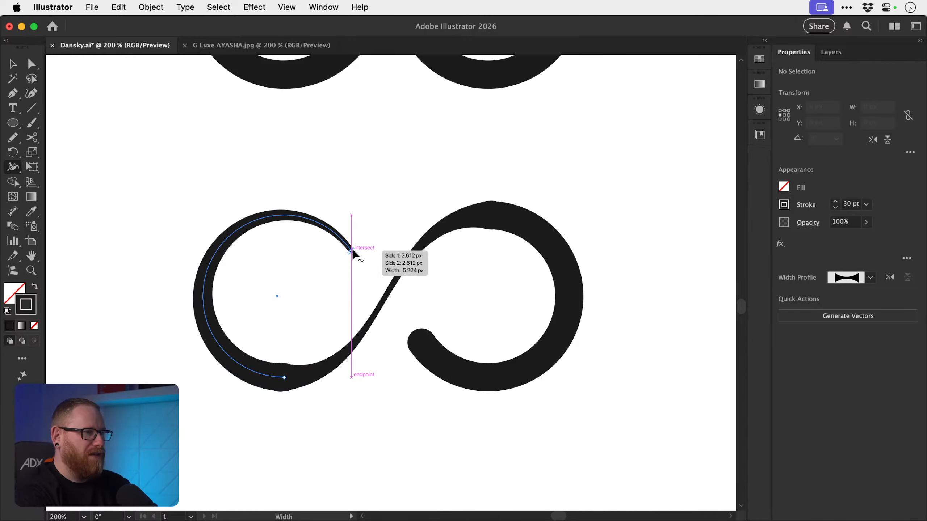
drag(423, 343, 423, 343)
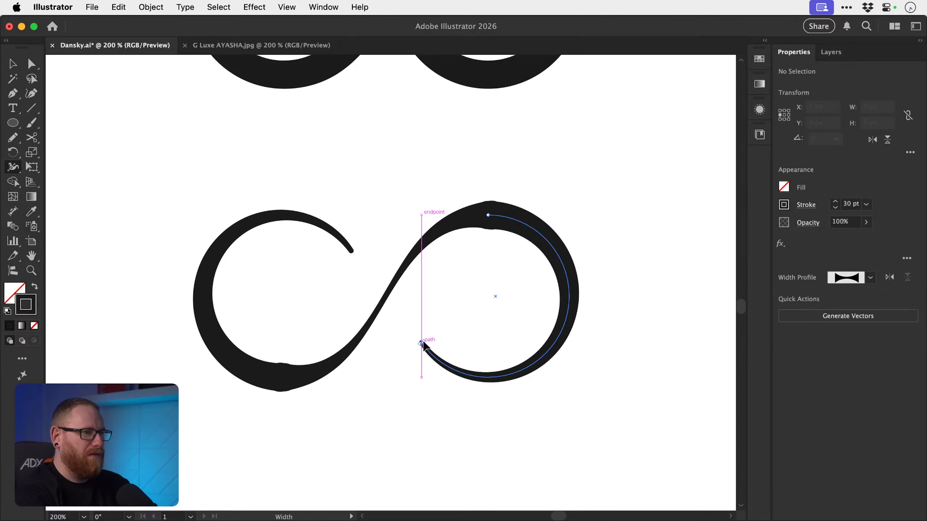
key(v)
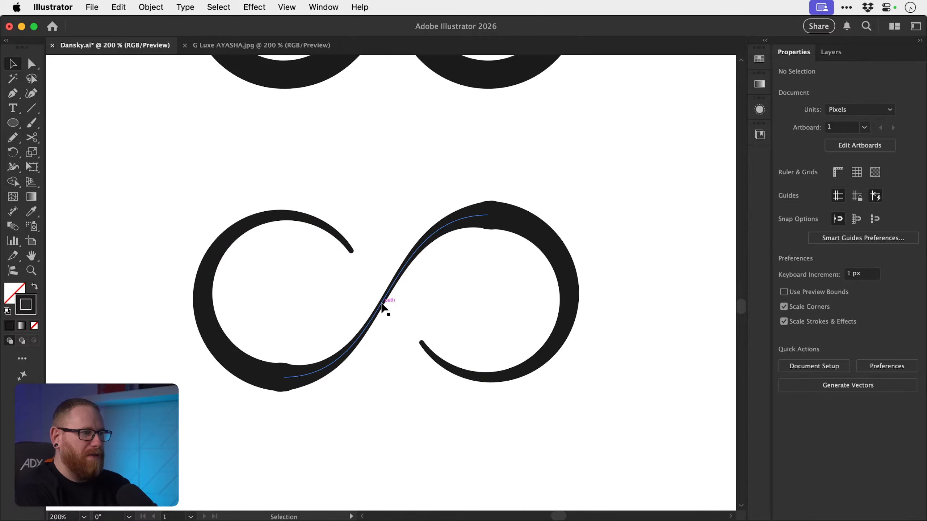
- Examine the S-curve's thin waist and its junctions with the two tapered arcs, both up close and at overview size
key(z)
drag(280, 383, 523, 406)
key(v)
drag(359, 372, 408, 317)
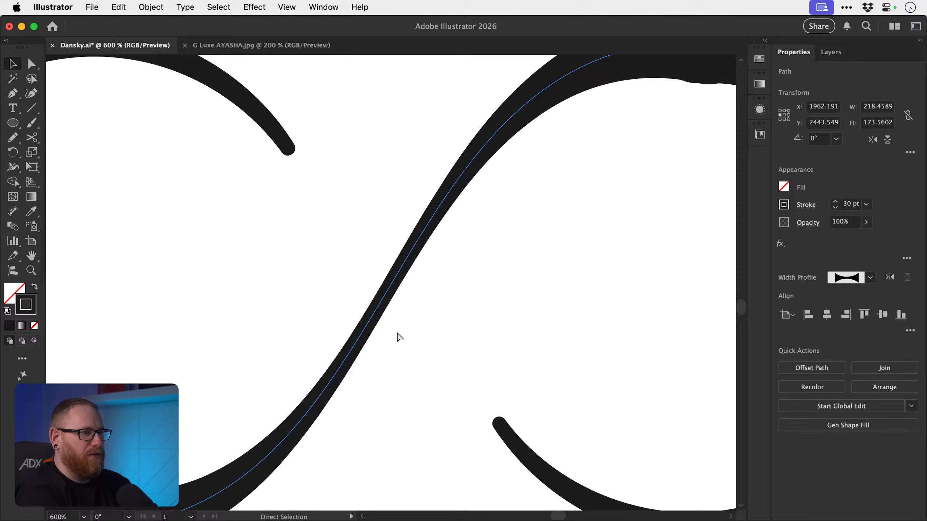
key(super+minus)
key(super+minus)
key(super+minus)
key(super+minus)
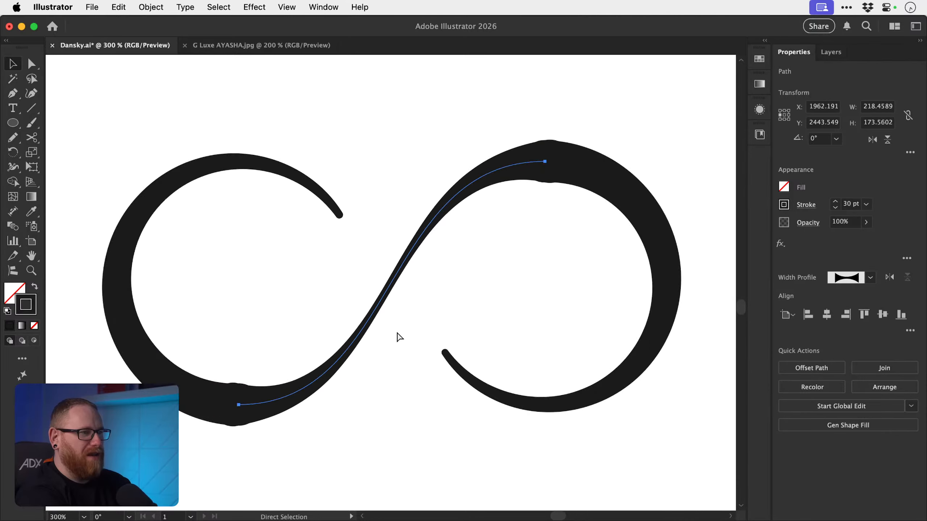
click(419, 385)
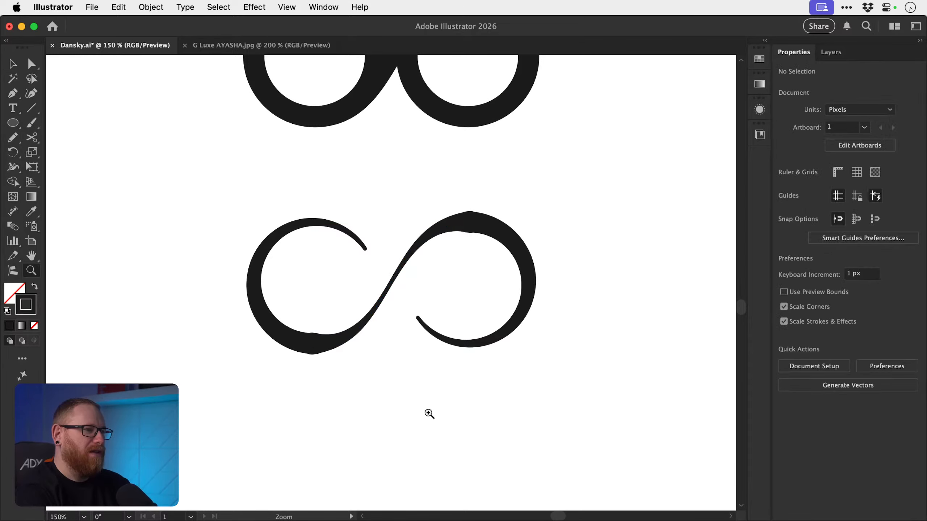
scroll(424, 311, up, 3)
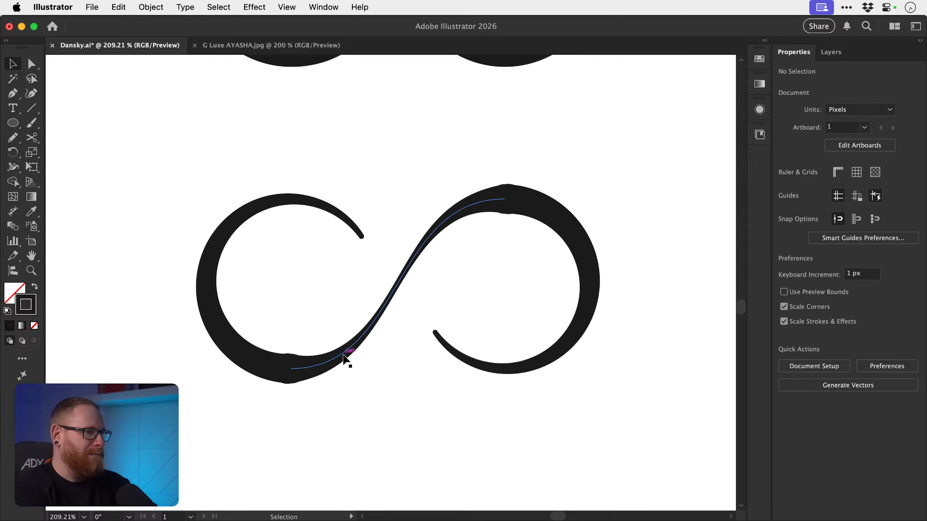
- Undo the width changes on both arcs and the S-curve, and deselect the mark
key(a)
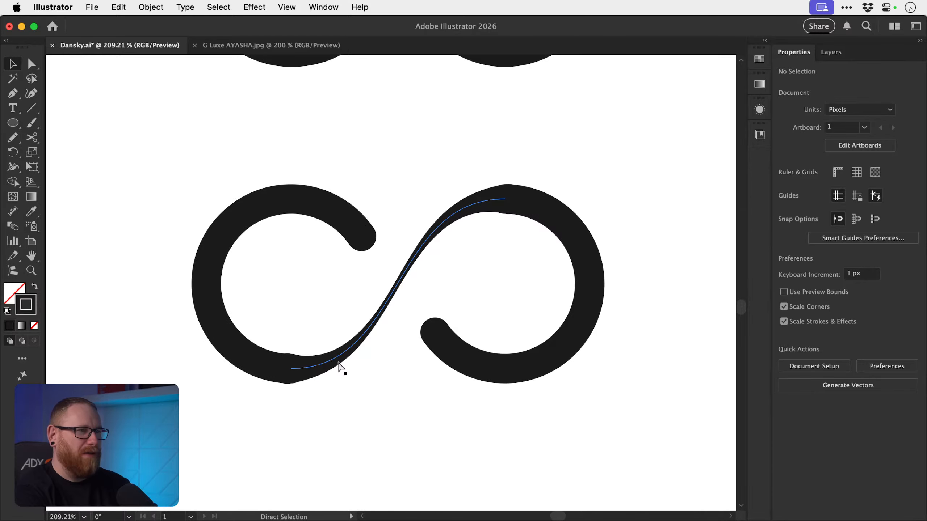
click(338, 365)
key(v)
click(357, 415)
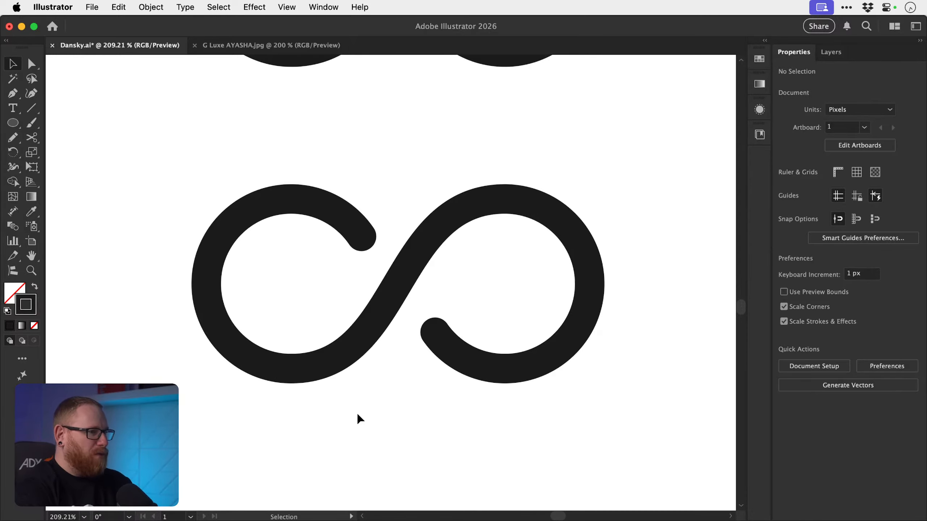
- Try moving the S-curve away from the left arc, undo the move, and switch to outline view
drag(283, 385, 375, 411)
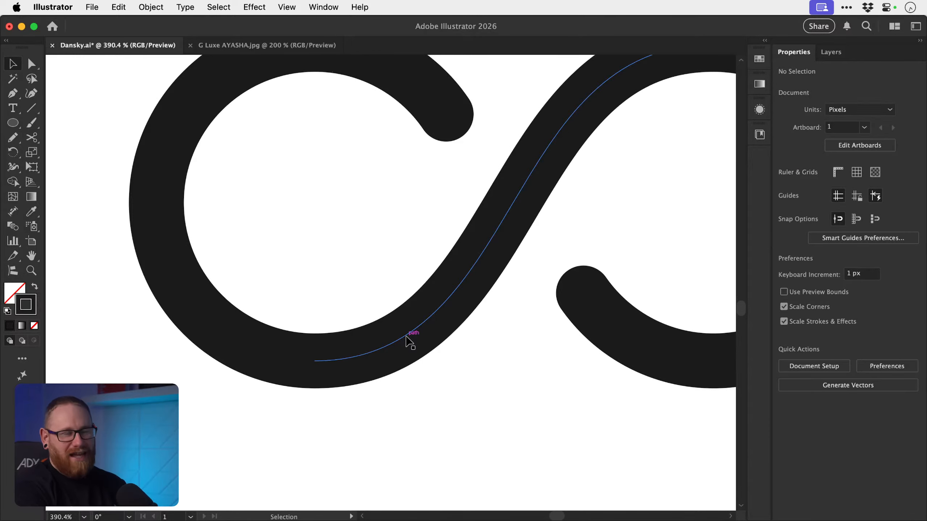
drag(407, 336, 432, 301)
key(super+z)
key(super+y)
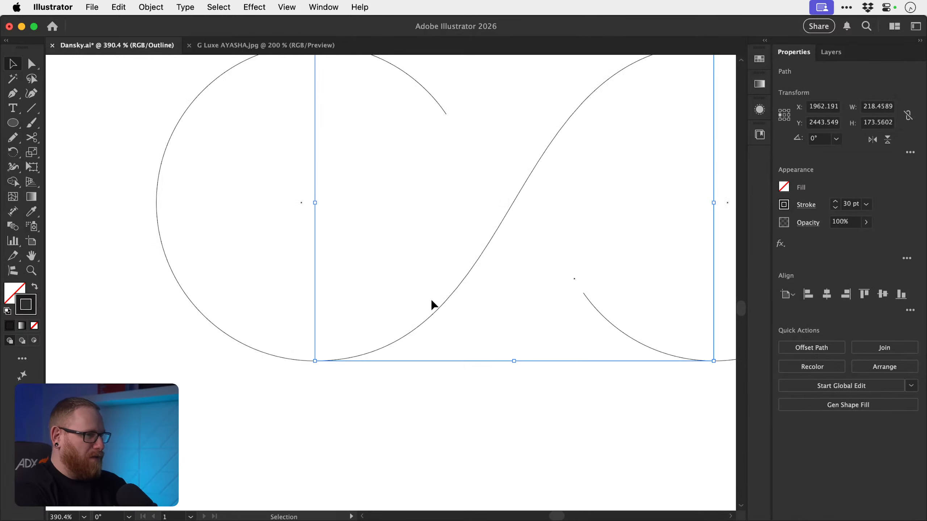
- Try shifting the S-curve up off the left arc's lower end to inspect the unjoined endpoints
drag(404, 337, 403, 318)
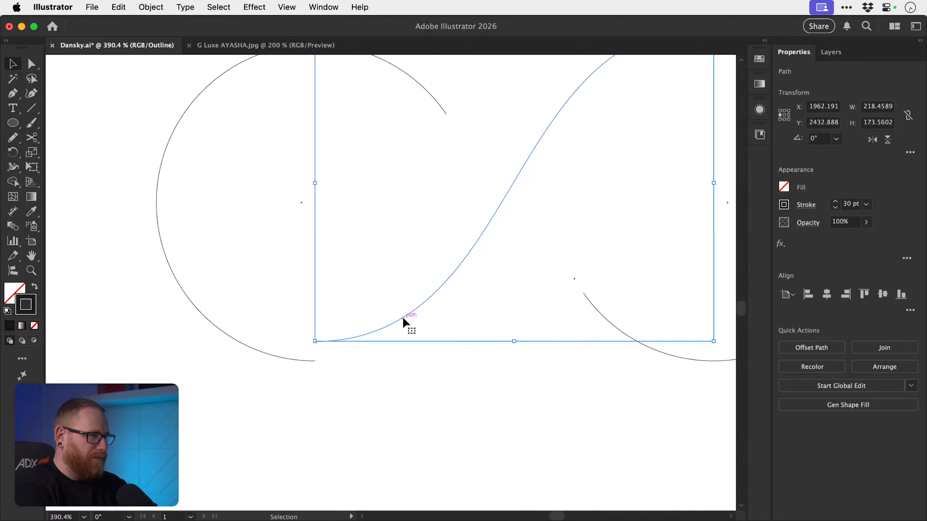
click(385, 377)
key(z)
click(317, 356)
drag(316, 356, 396, 367)
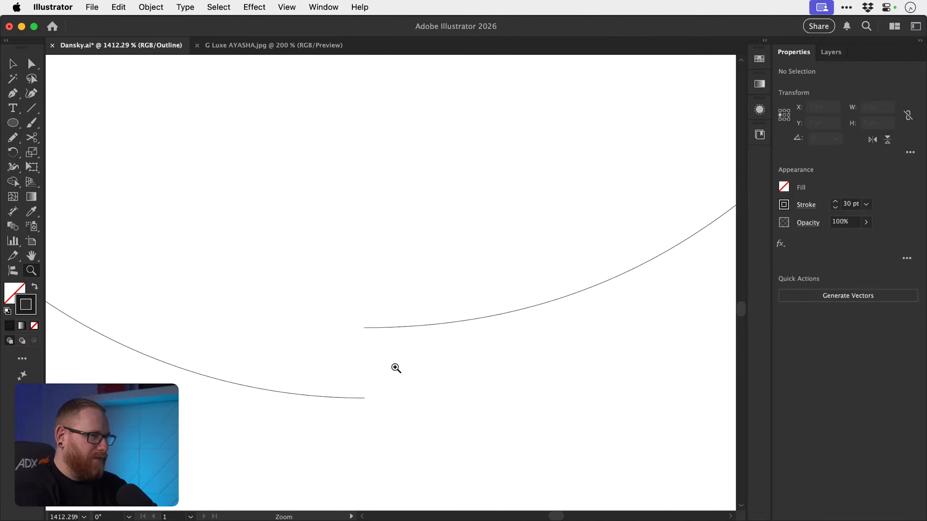
key(v)
- Try pulling the S-curve's lower-left end anchor up off the left arc, and undo the move
key(z)
drag(364, 327, 584, 448)
key(a)
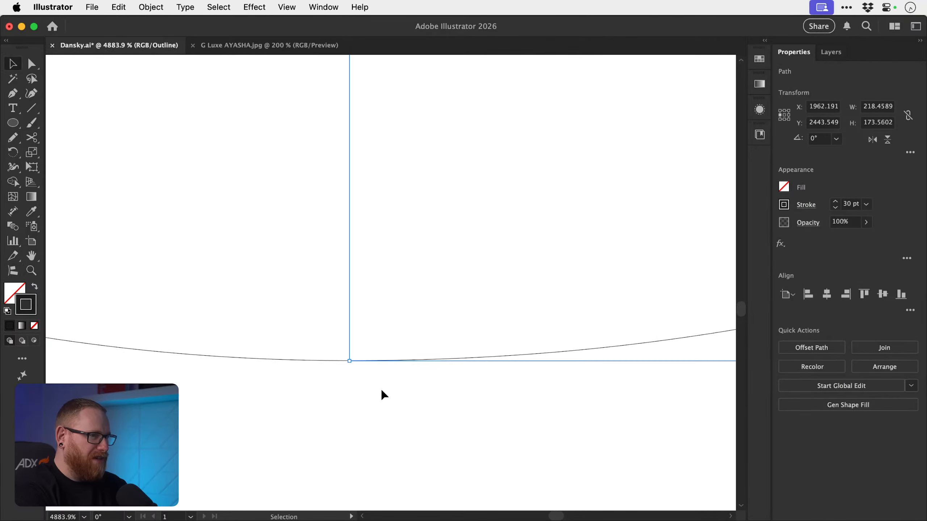
click(349, 361)
drag(349, 361, 350, 329)
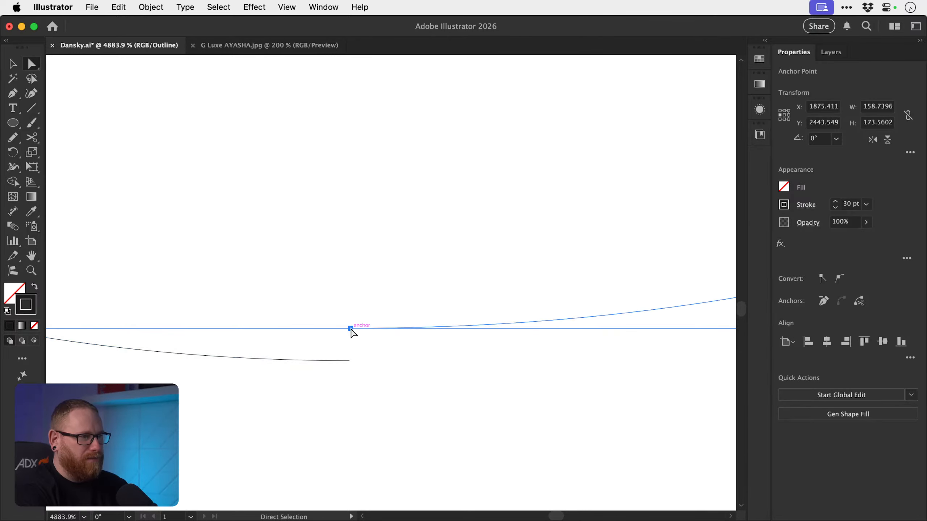
key(super+z)
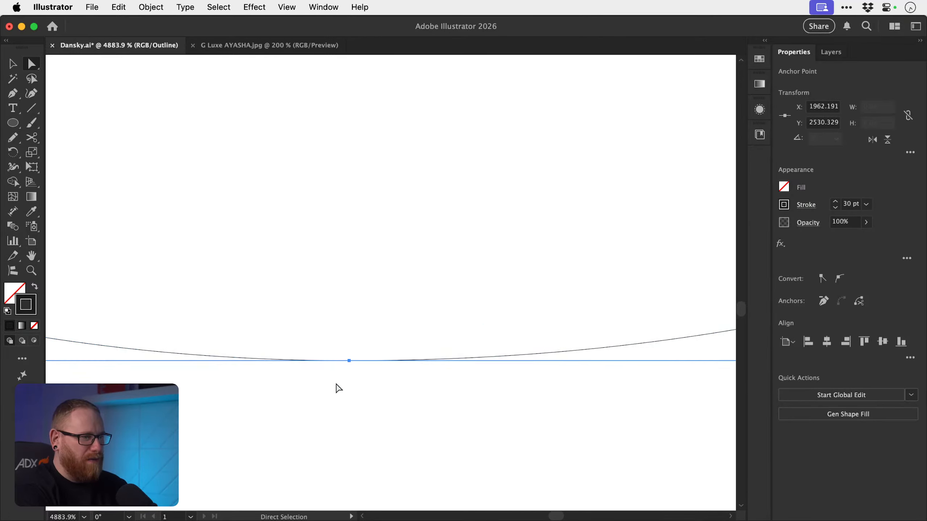
- Select the overlapping endpoints where the left arc meets the S-curve, average them on both axes, and join them
drag(335, 383, 371, 347)
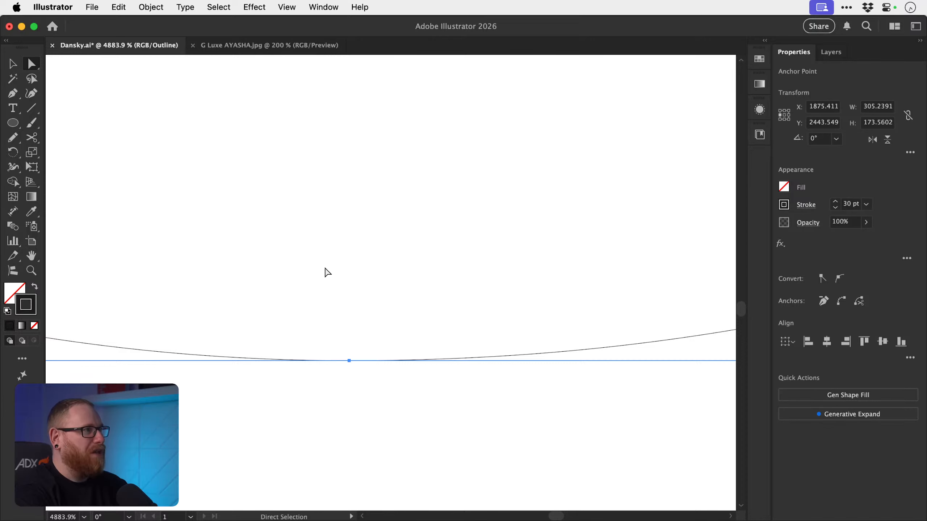
click(165, 8)
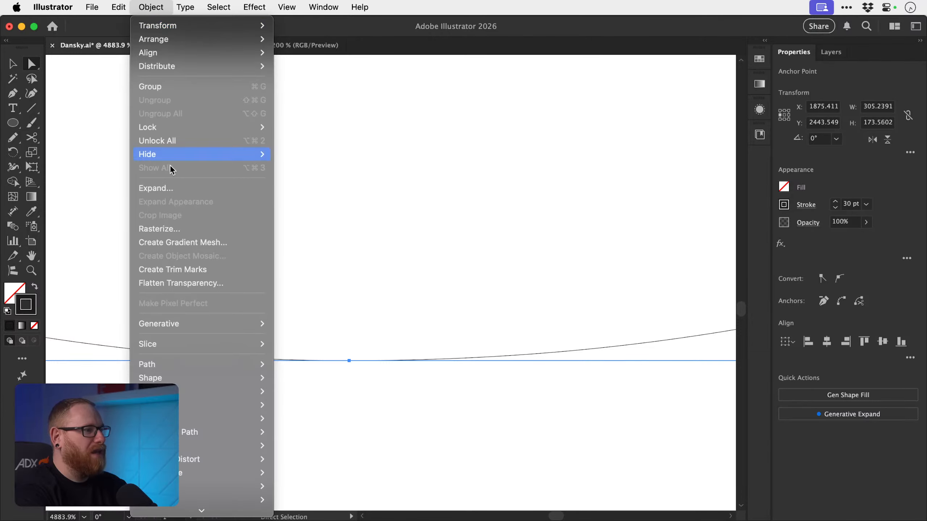
mouse_move(180, 367)
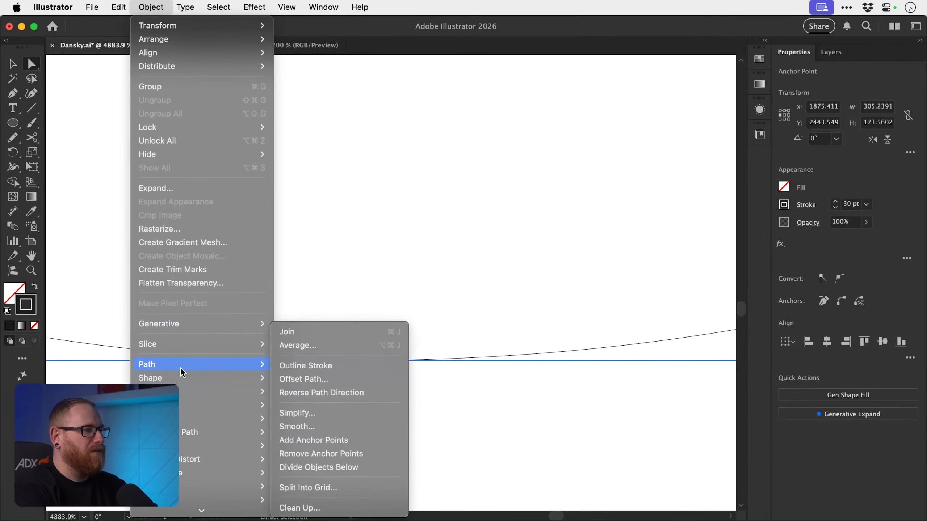
click(305, 347)
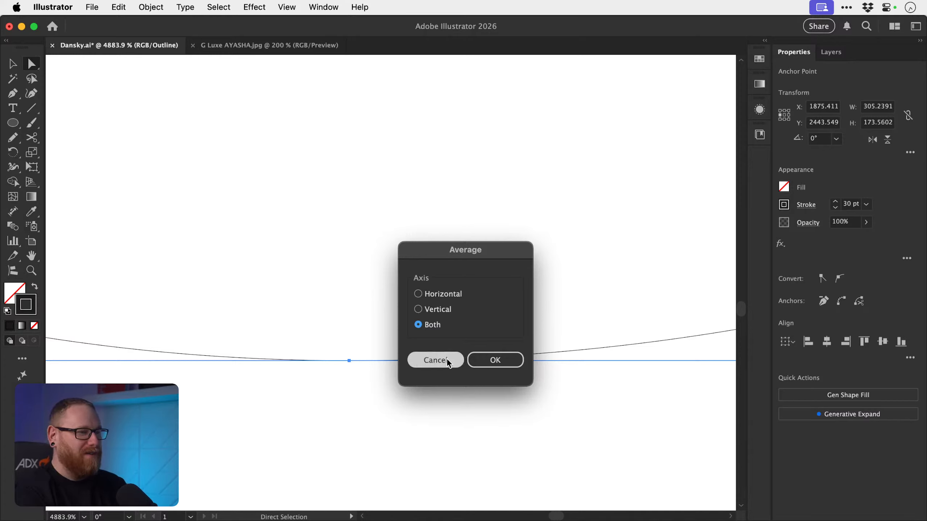
click(485, 362)
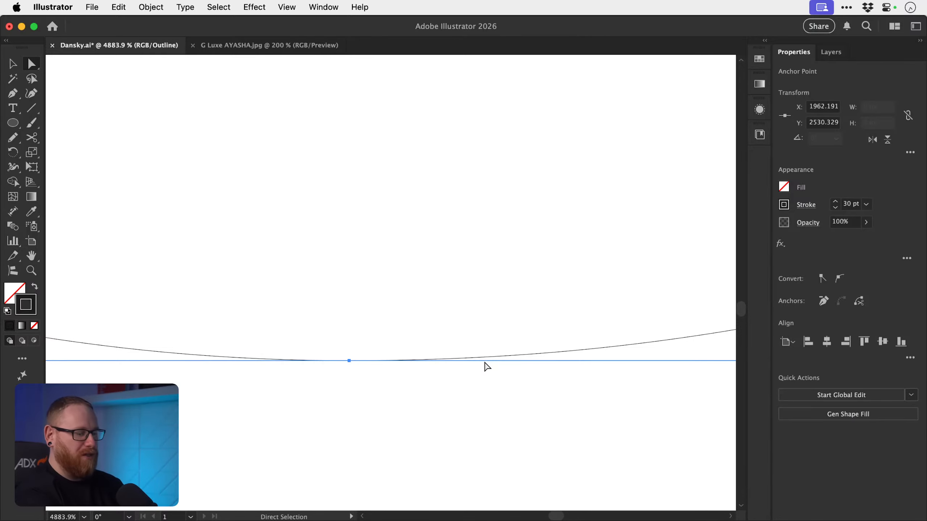
- Return to preview, test-move the joined left arc and S-curve as one path, and undo the move
key(super+y)
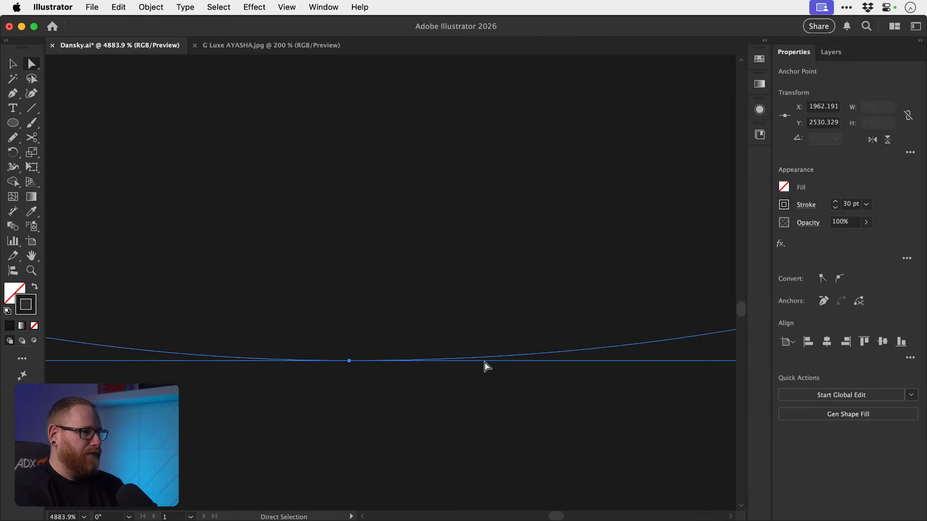
key(super+minus)
key(super+minus)
key(super+minus)
key(super+minus)
key(super+minus)
key(super+minus)
key(super+minus)
key(super+minus)
key(super+minus)
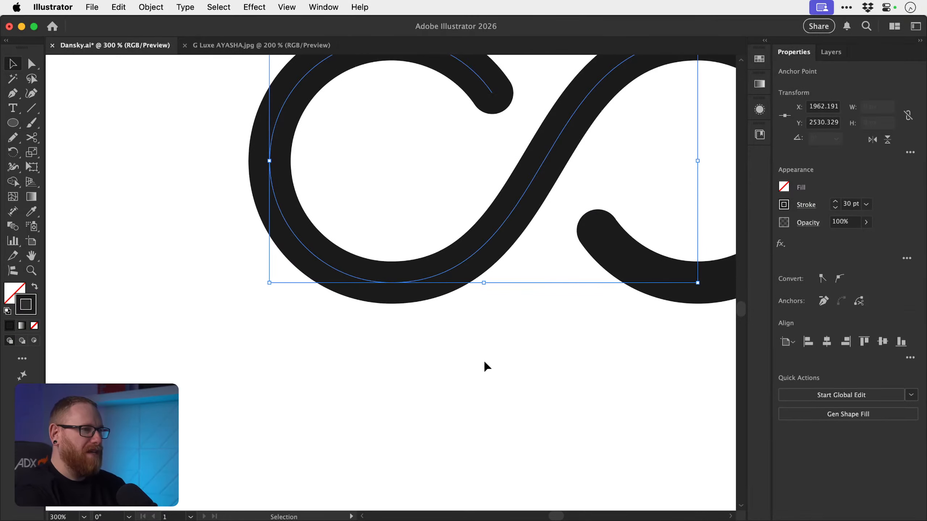
click(487, 366)
drag(484, 366, 395, 427)
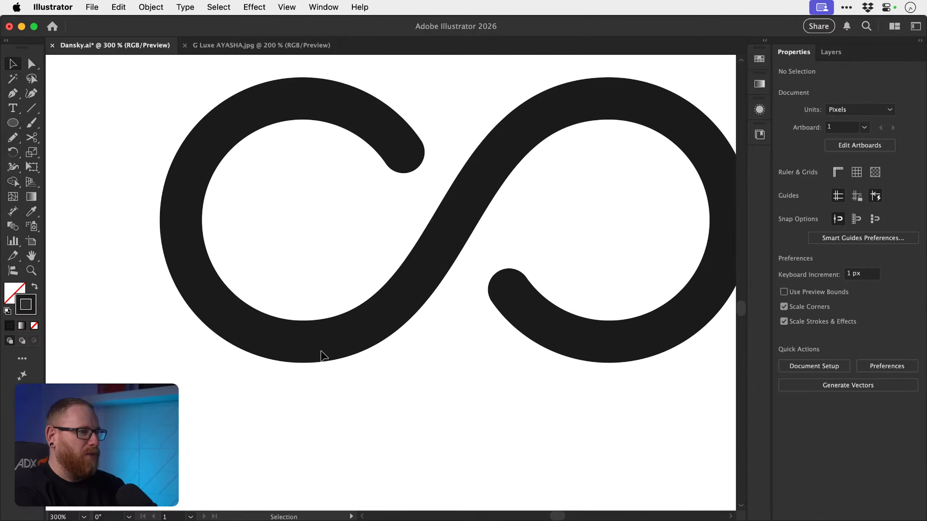
drag(269, 337, 224, 310)
key(super+z)
- In outline view, average the S-curve's and right arc's overlapping upper endpoints on both axes and join them
drag(647, 205, 456, 356)
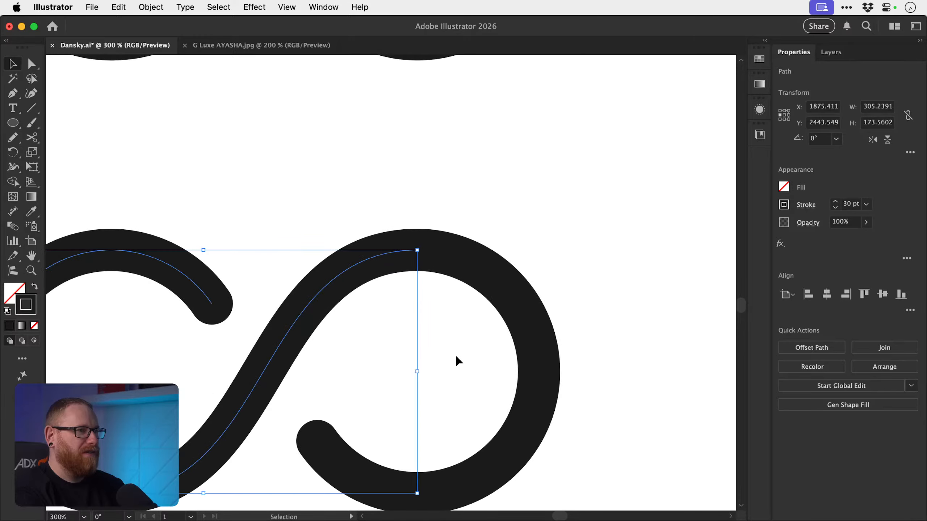
key(super+y)
key(z)
drag(417, 250, 614, 459)
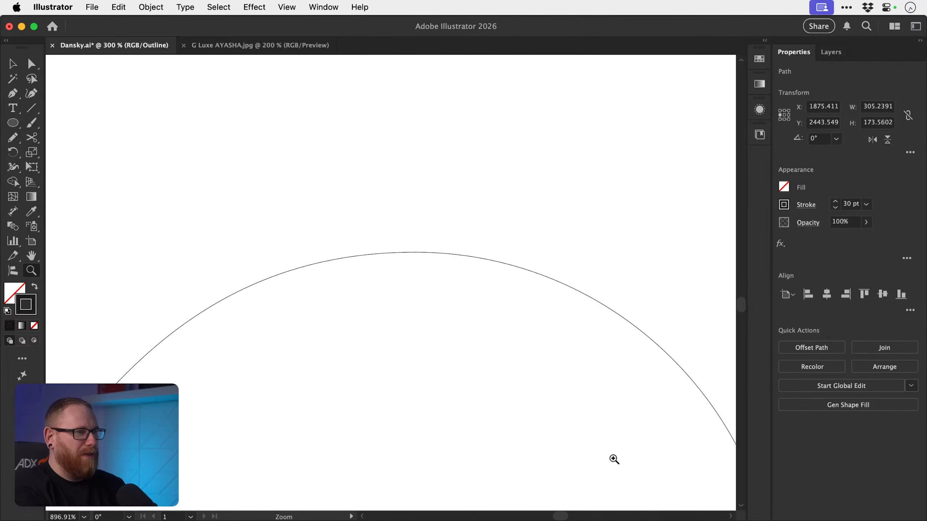
key(a)
drag(408, 224, 424, 268)
key(alt+super+j)
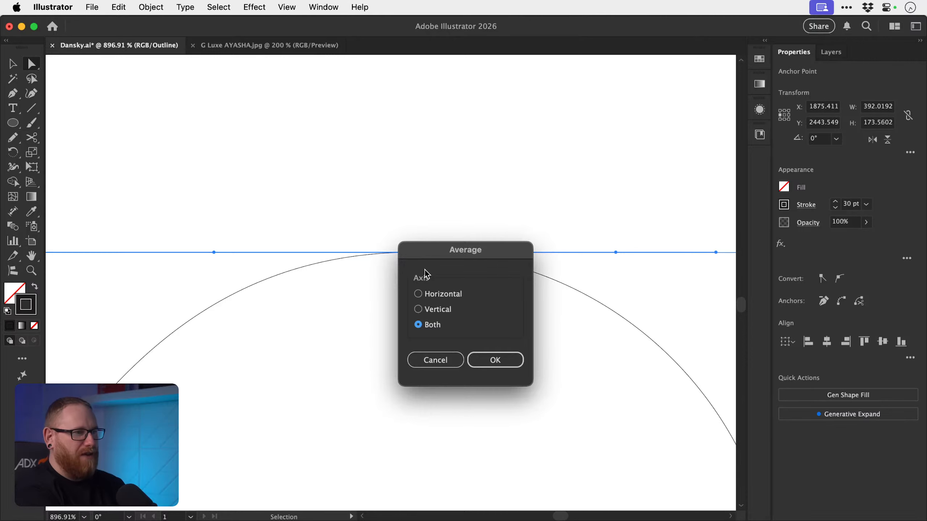
key(Return)
key(super+j)
key(v)
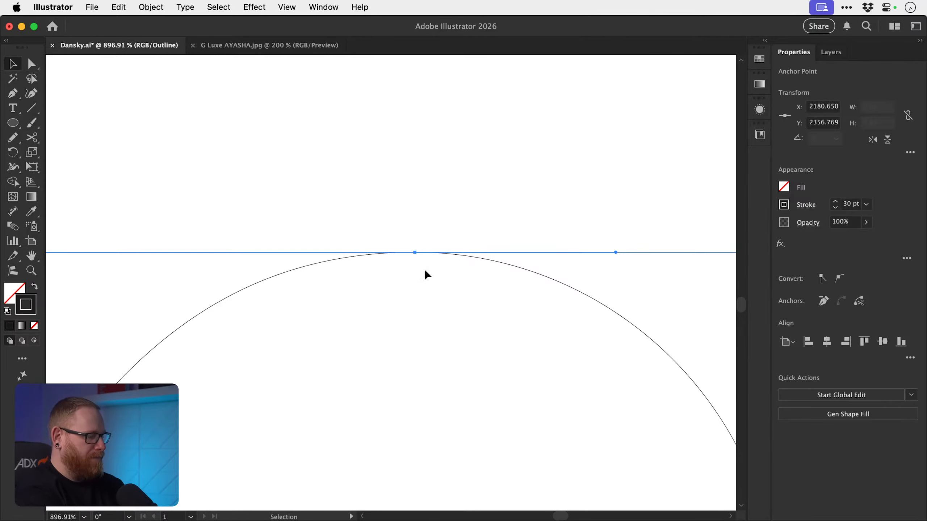
- Switch back to preview with the whole mark in view, and deselect the joined path
key(super+minus)
key(super+minus)
key(super+minus)
key(super+minus)
key(space)
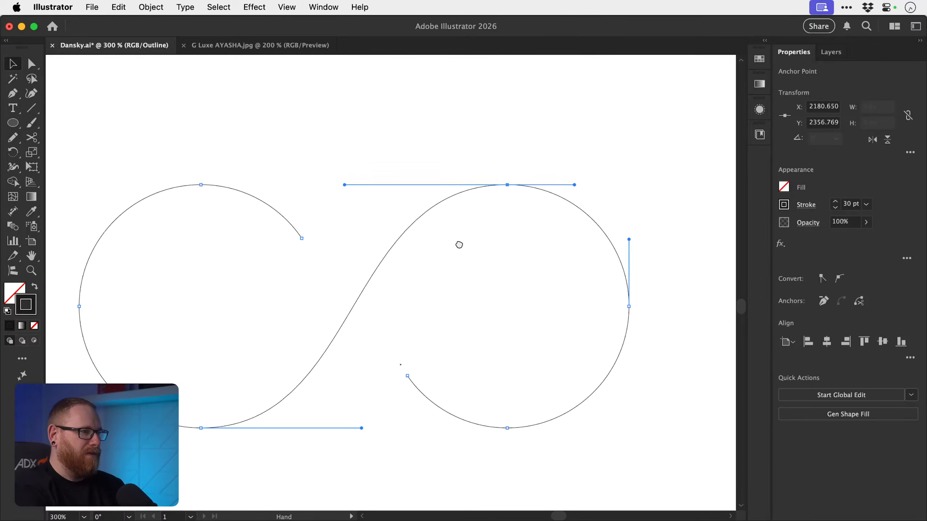
key(super+y)
scroll(449, 274, left, 3)
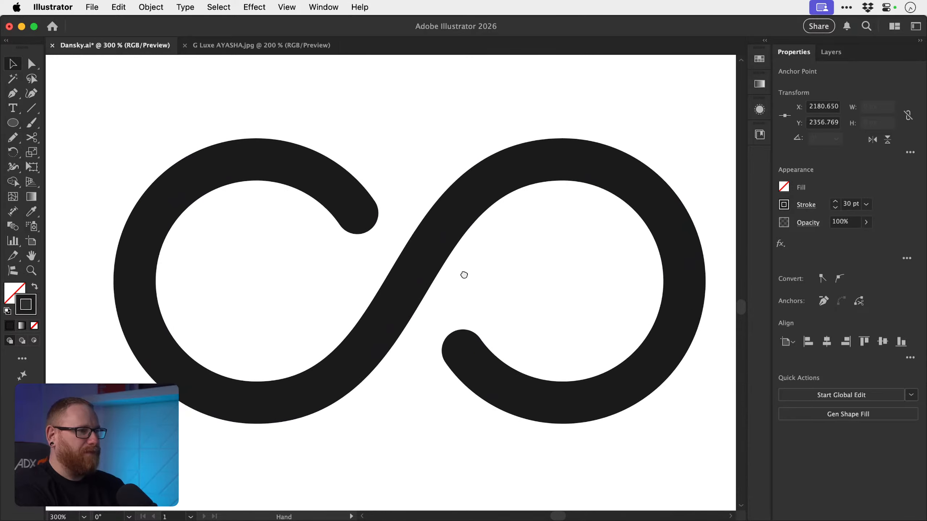
click(467, 275)
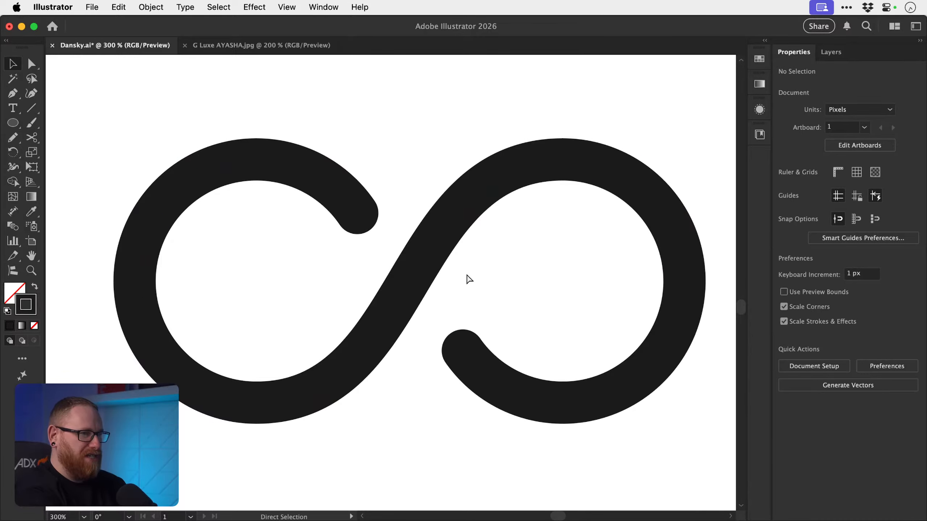
- Duplicate the joined mark about 310 px straight below the original
key(super+minus)
key(super+minus)
key(super+minus)
key(space)
drag(468, 271, 468, 193)
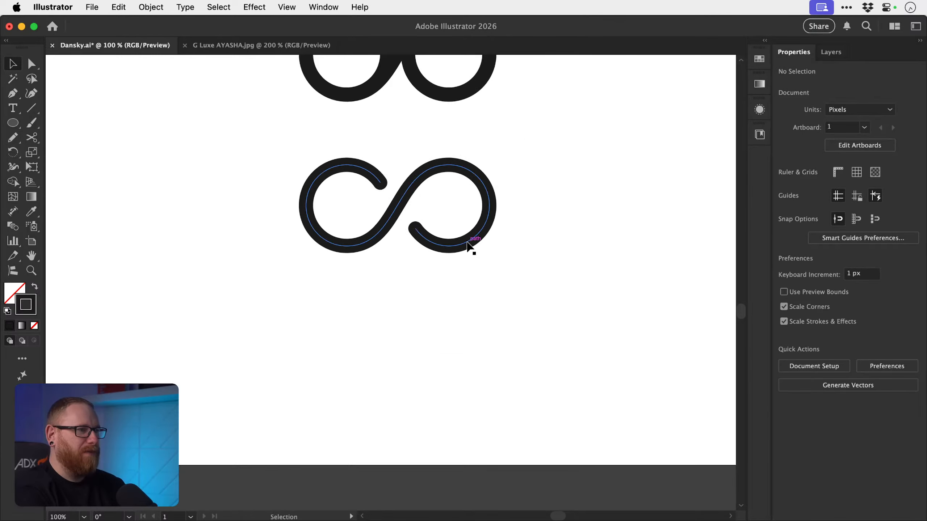
drag(472, 248, 463, 391)
- Try changing the stroke width at the duplicate's left loop open end with the Width tool, and undo it
key(z)
drag(418, 372, 584, 398)
scroll(562, 373, down, 3)
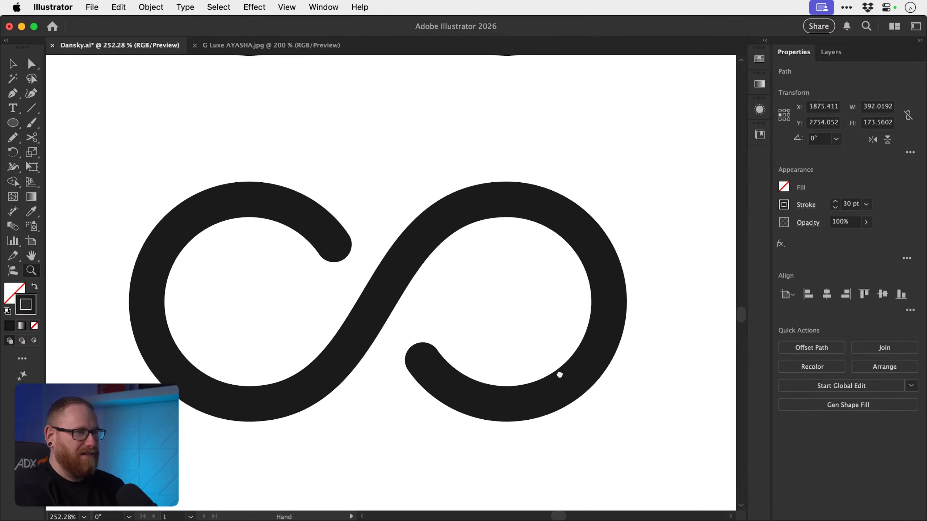
key(v)
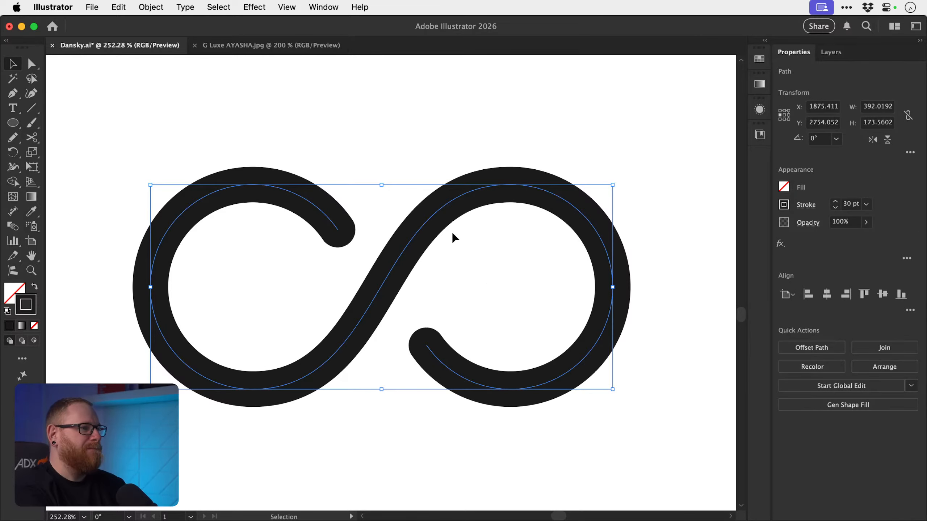
key(shift+w)
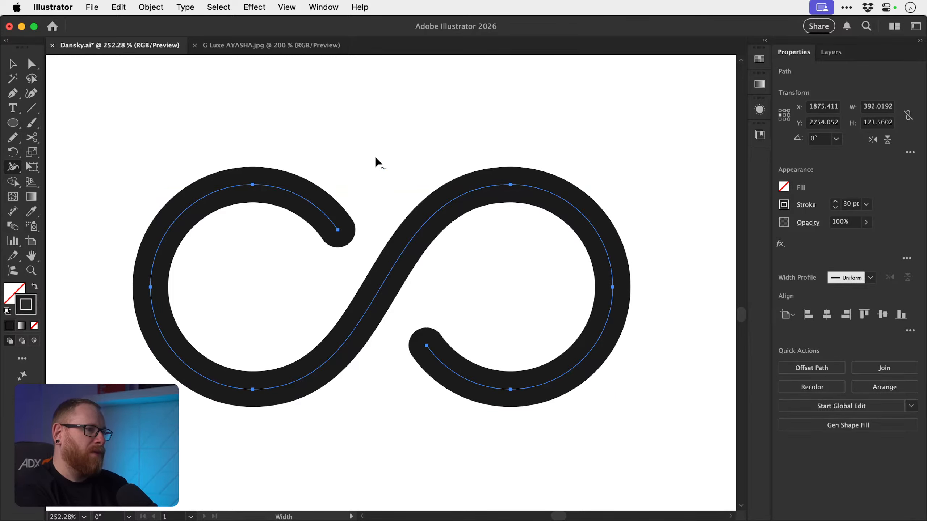
drag(339, 227, 352, 215)
key(super+z)
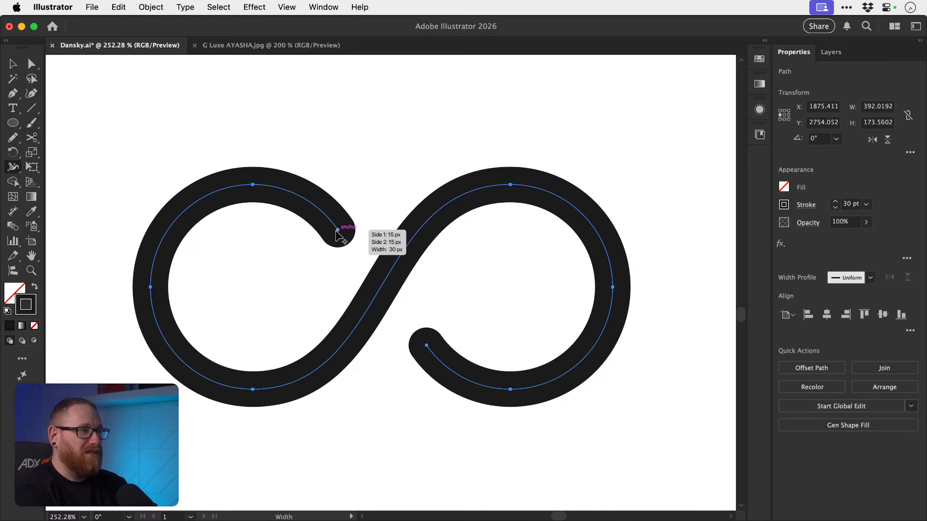
double_click(337, 231)
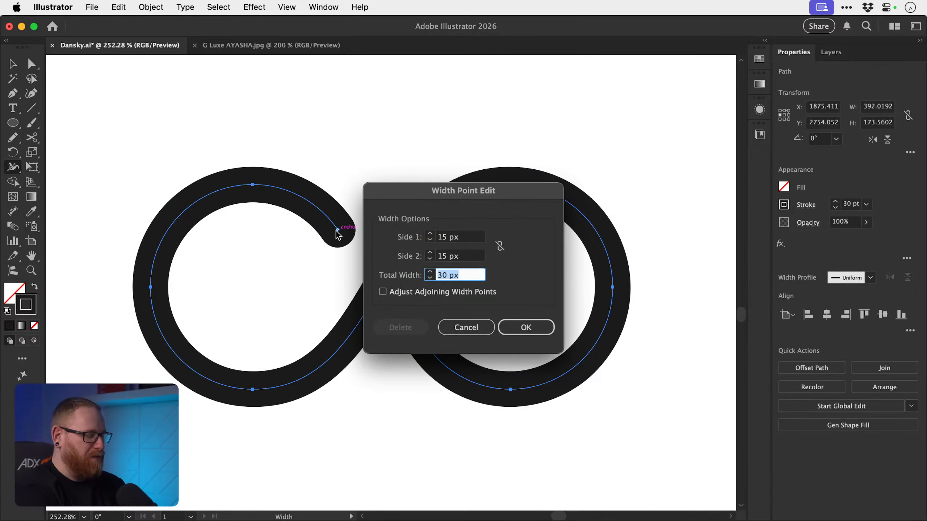
key(Down)
key(Down)
key(Down)
key(Down)
key(Down)
key(Down)
key(Down)
key(Down)
key(Down)
key(Down)
key(Down)
key(Down)
key(Down)
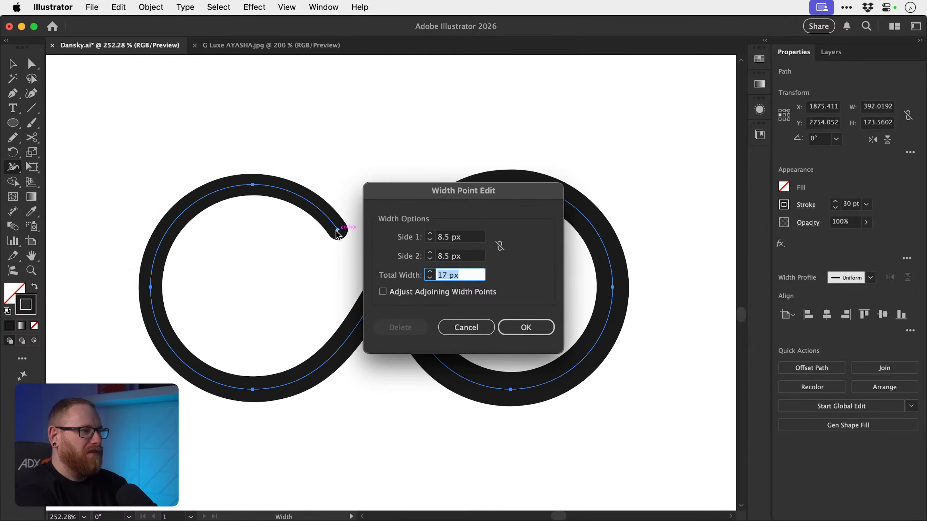
key(Down)
key(Down)
key(Down)
key(Down)
key(Down)
key(Down)
key(Down)
key(Down)
key(Down)
key(Down)
key(Down)
key(Down)
key(Down)
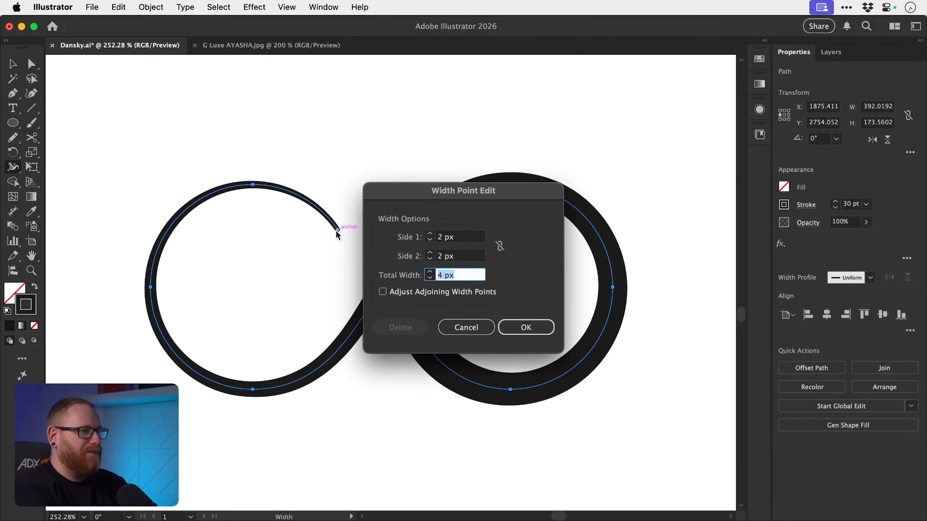
key(Escape)
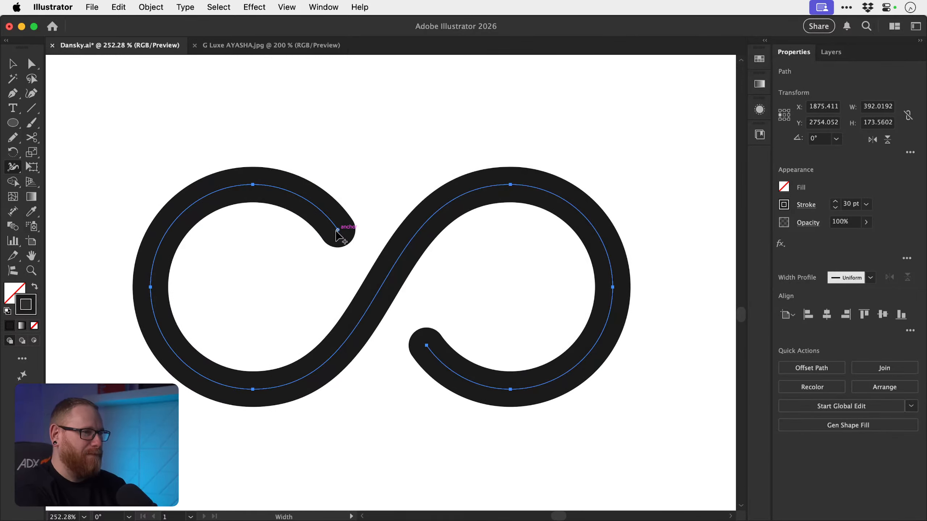
- Add a width point at the centre of the duplicate's S-curve with a total width of 10 px
double_click(381, 287)
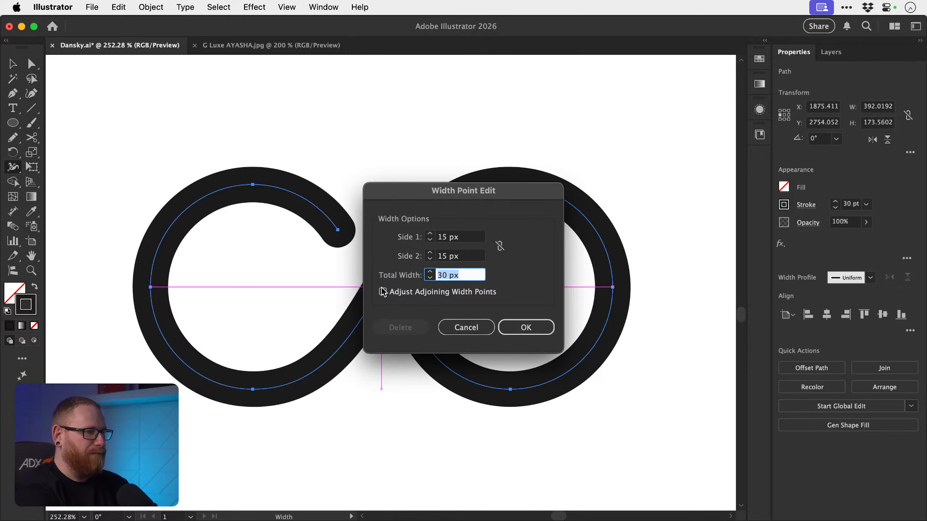
key(Down)
key(Down)
key(Down)
key(Down)
key(Down)
key(Down)
key(Down)
key(Down)
key(Down)
key(Down)
key(Down)
key(Down)
key(Down)
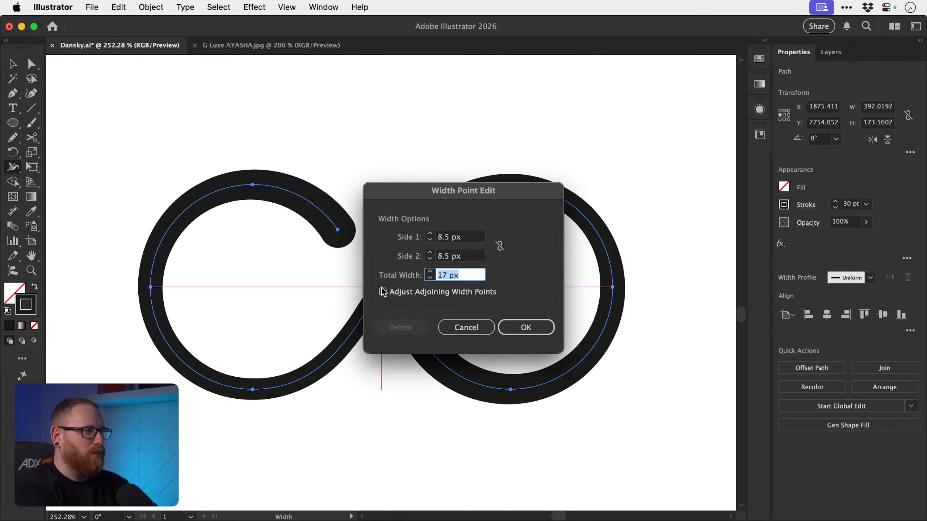
key(Down)
key(Down)
key(Down)
key(Down)
key(Down)
key(Down)
key(Down)
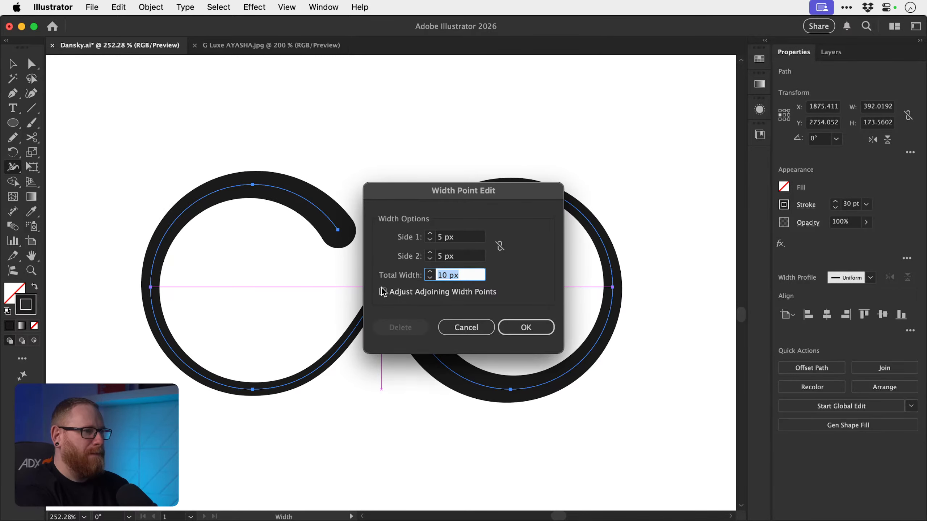
key(Return)
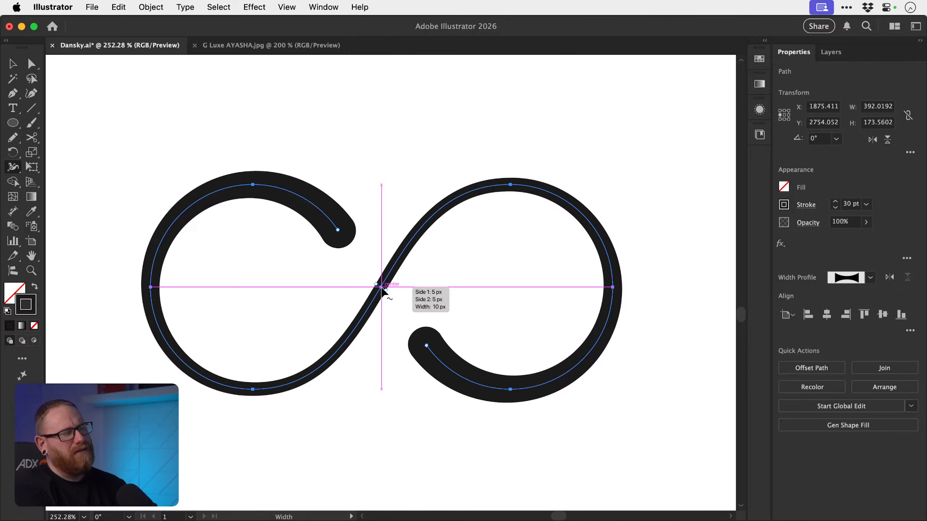
- Reduce the centre width point's total width to 6 px and deselect the mark
double_click(381, 288)
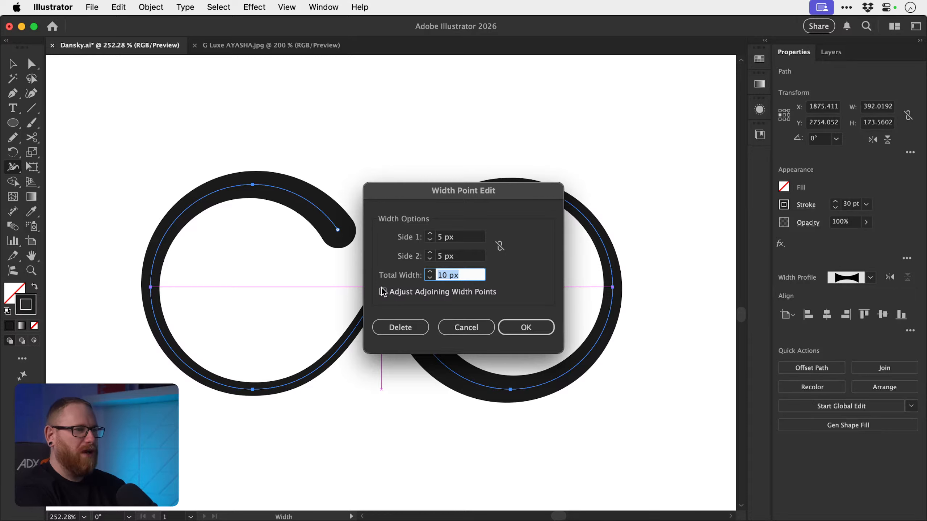
key(Down)
key(Down)
key(Down)
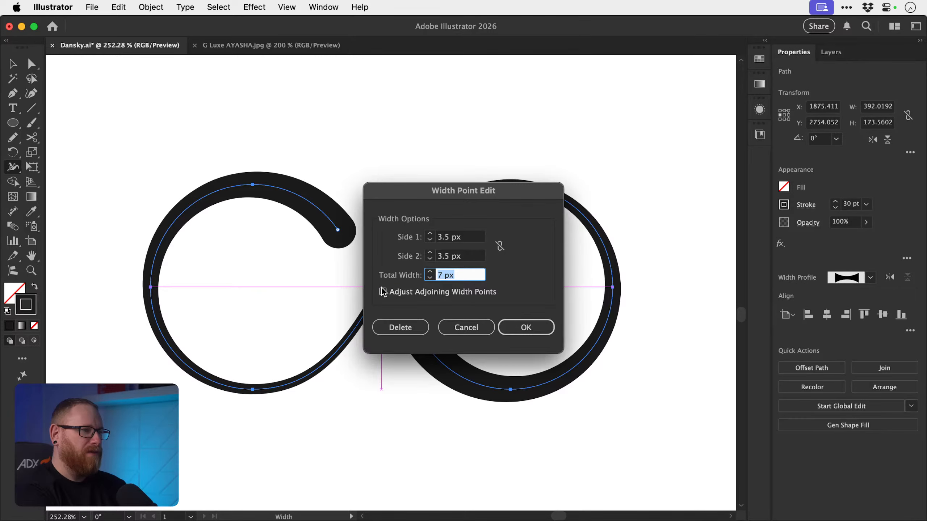
key(Down)
key(Return)
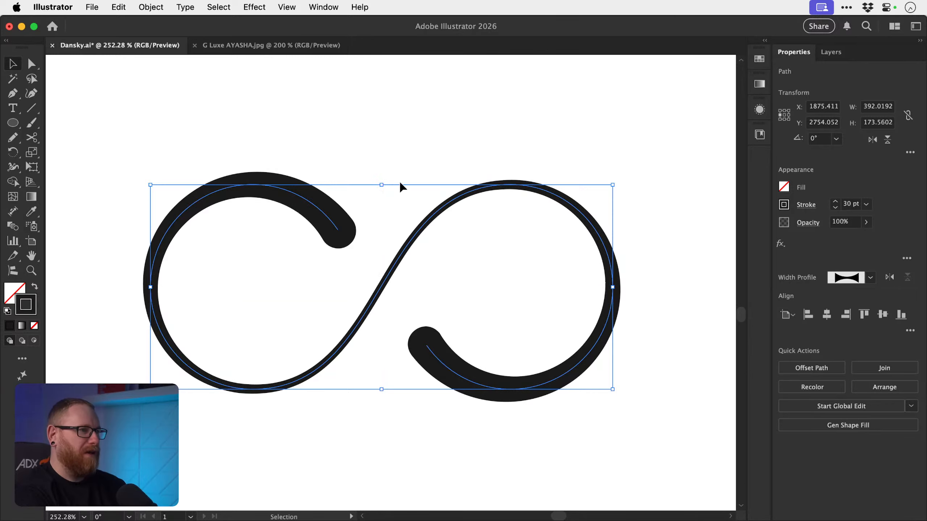
key(v)
click(407, 142)
- Duplicate the thin-centred mark about 721 px straight to the left and deselect the copy
key(super+minus)
key(super+minus)
key(super+minus)
key(super+minus)
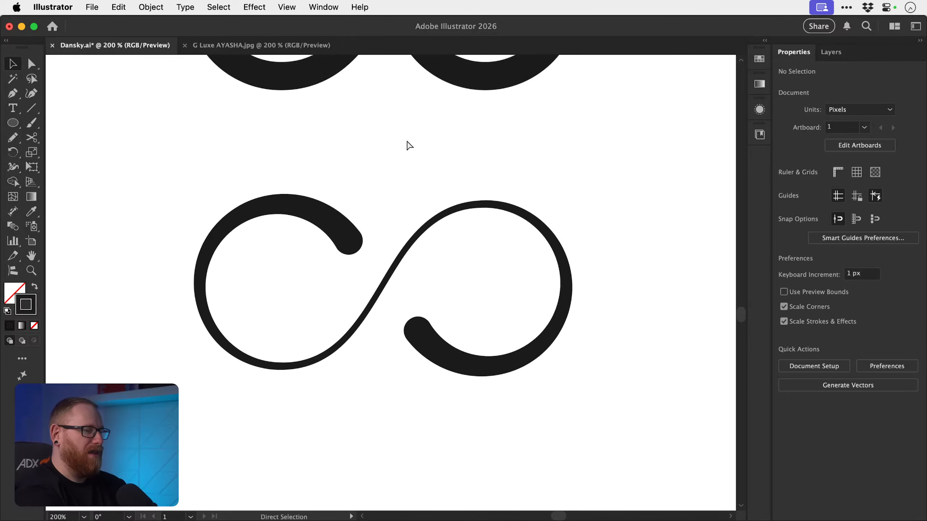
key(space)
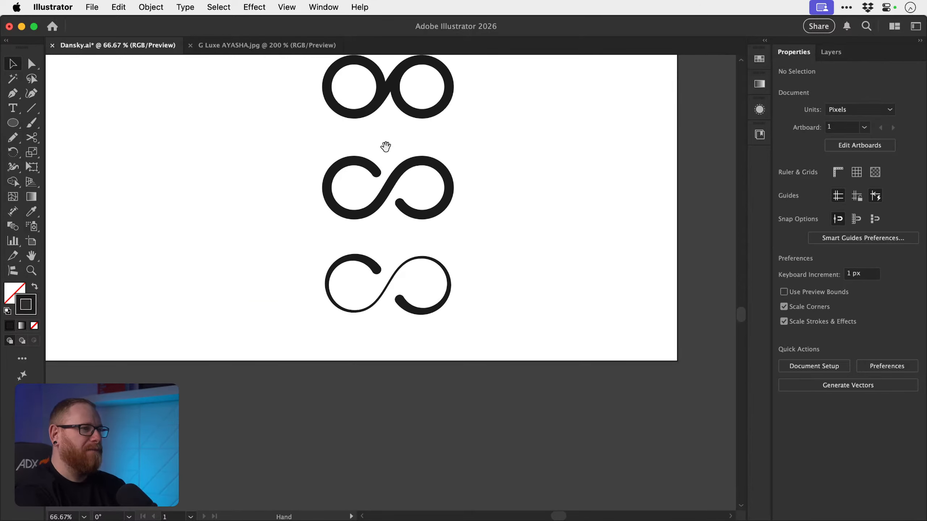
drag(392, 223, 571, 289)
drag(555, 343, 542, 415)
key(z)
key(space)
drag(541, 416, 542, 375)
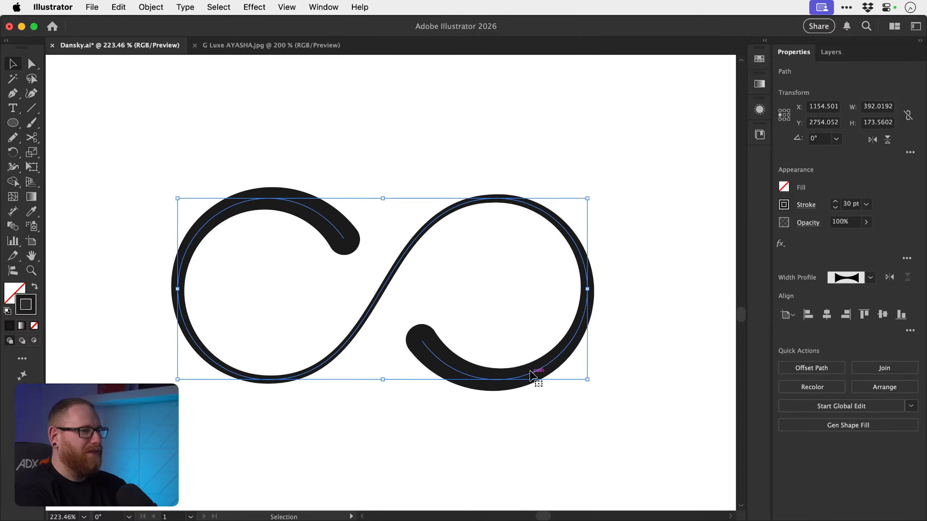
click(474, 293)
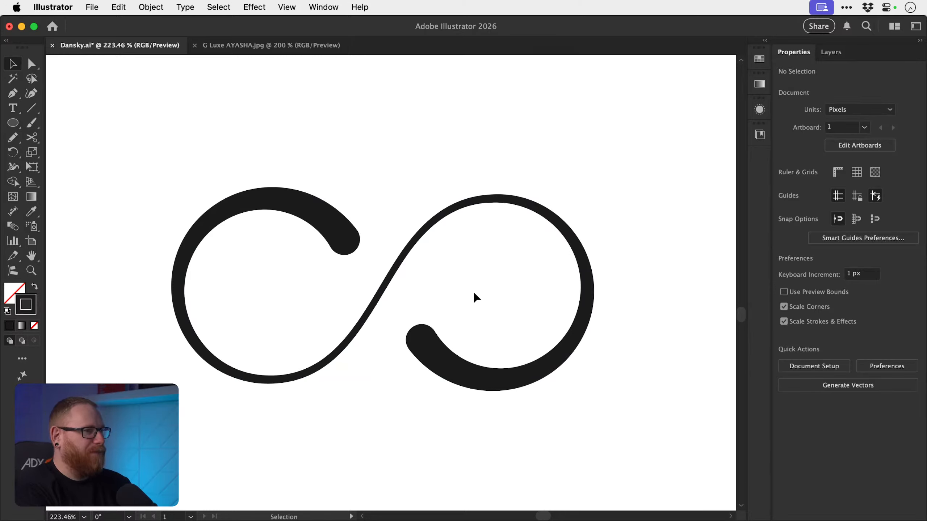
- Set the stroke width at both open ends of the copied mark to 6 px with the Width tool
key(shift+w)
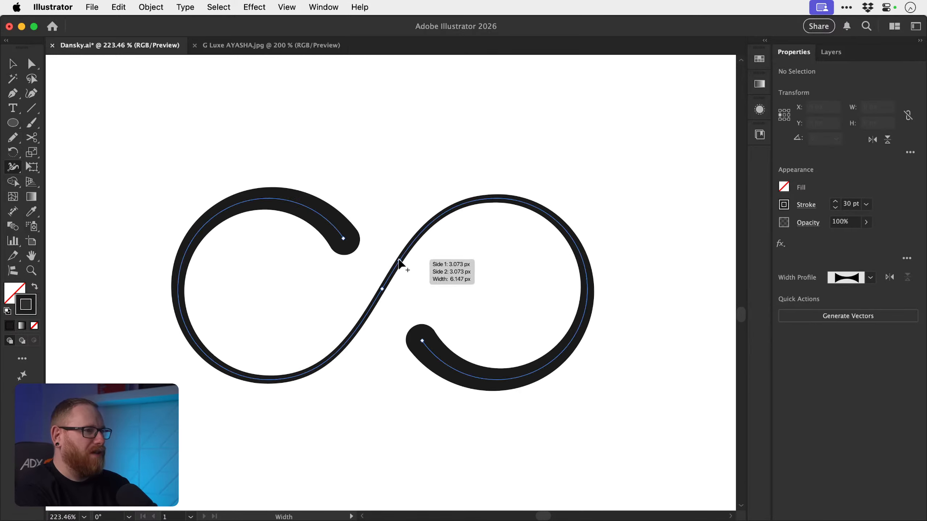
double_click(344, 241)
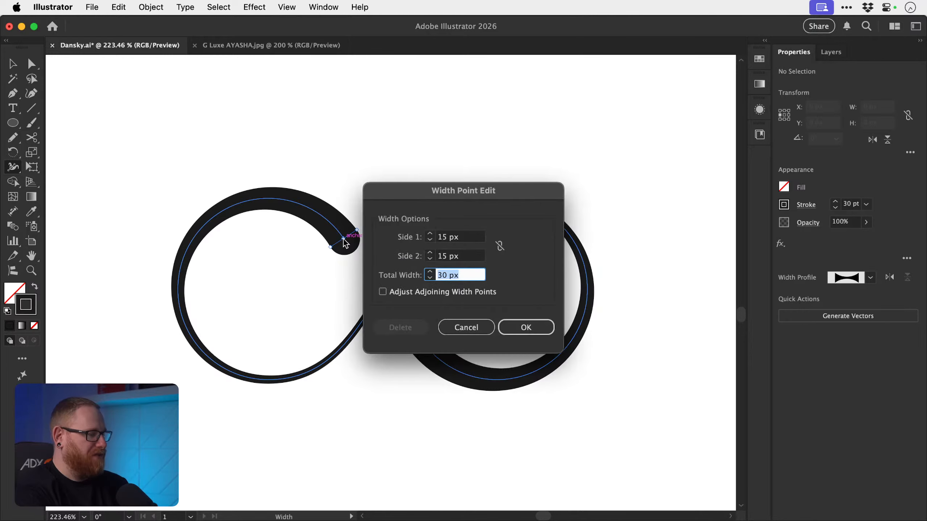
text(1)
key(Return)
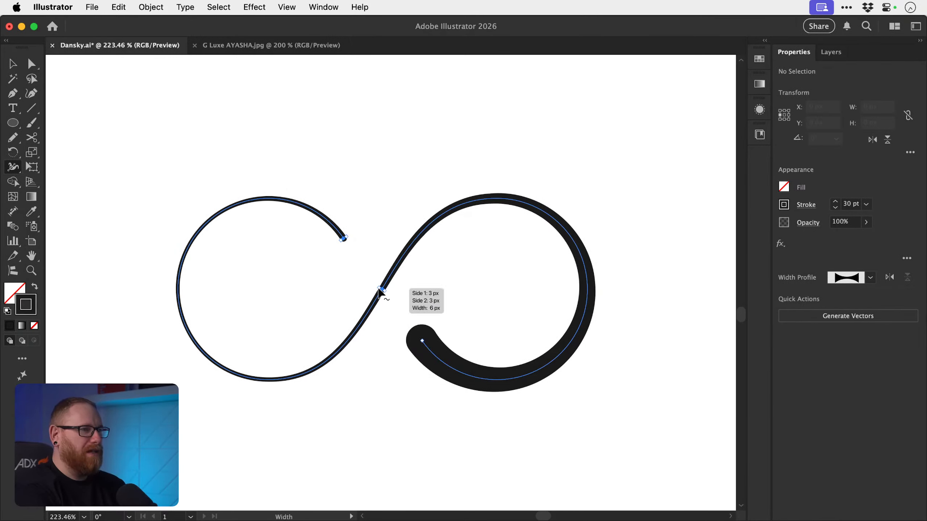
double_click(421, 340)
text(1)
key(Return)
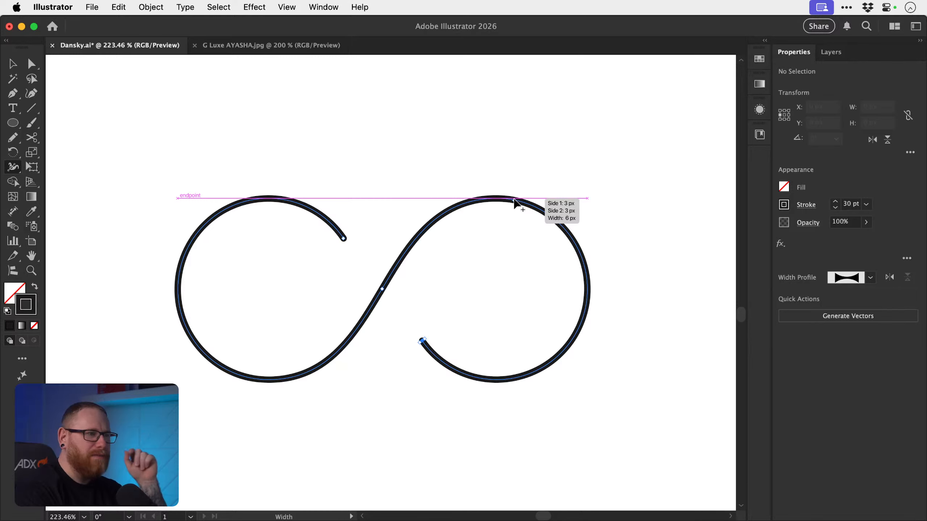
- Add an anchor point at the exact centre of the copy's S-curve and deselect the path
key(a)
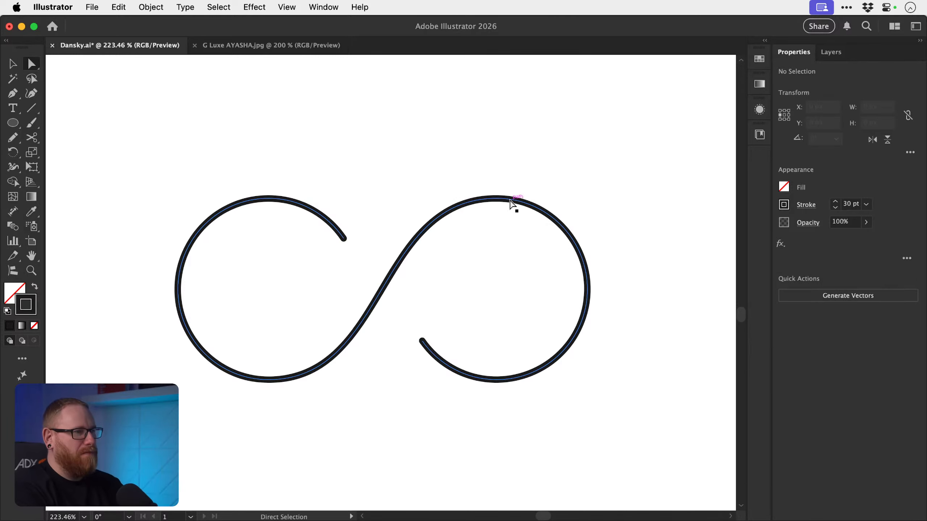
key(v)
click(383, 287)
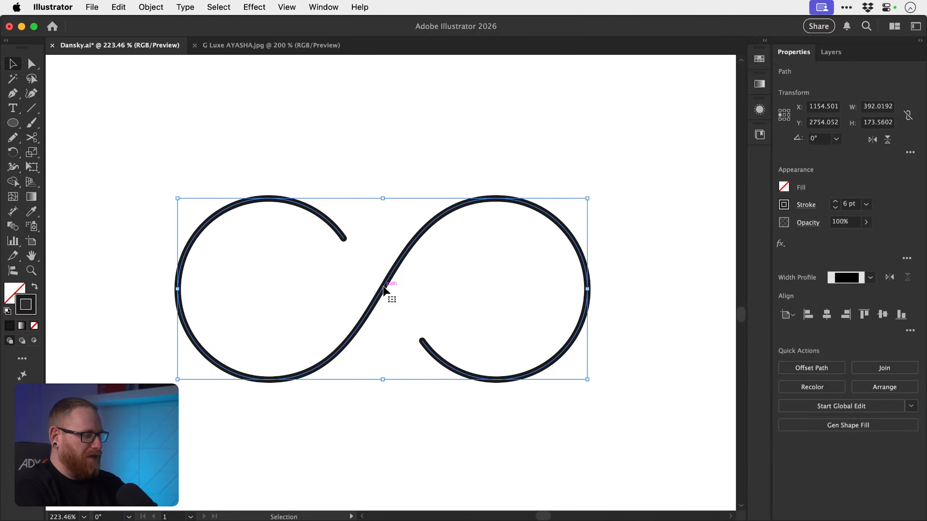
key(p)
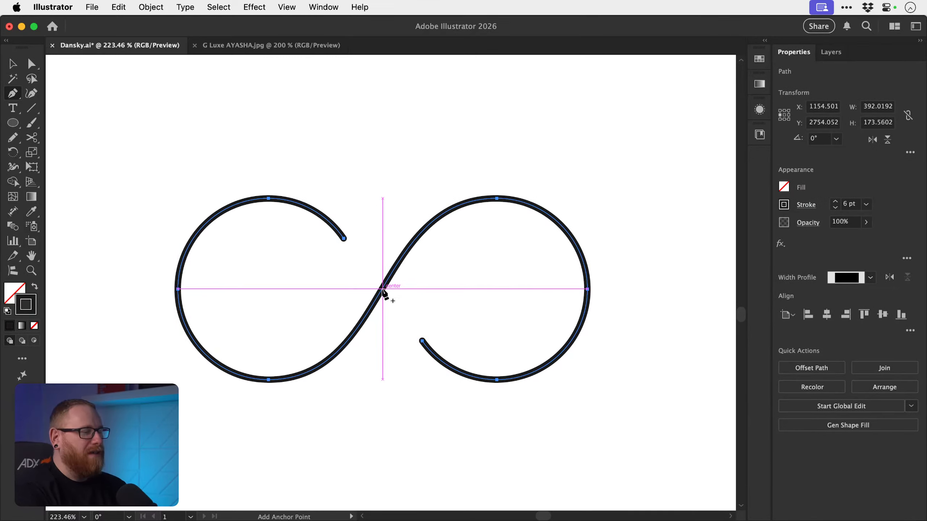
click(382, 289)
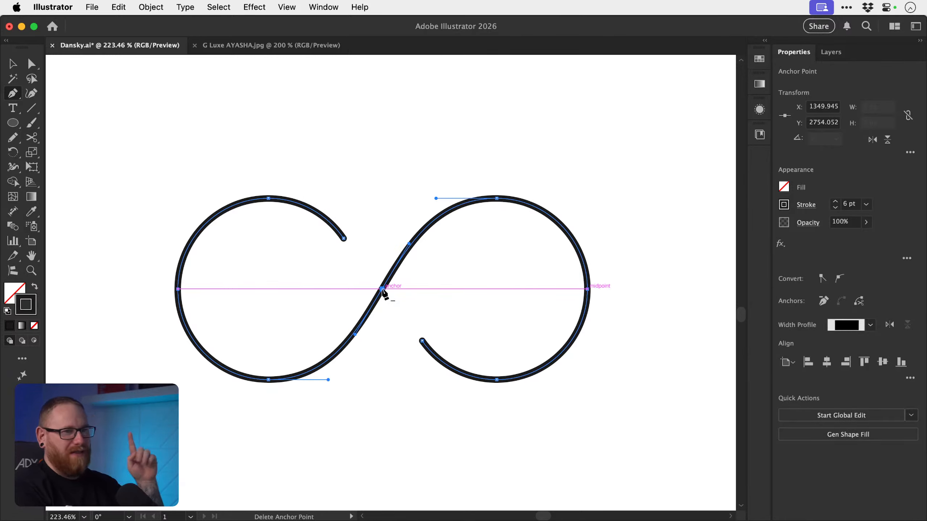
key(v)
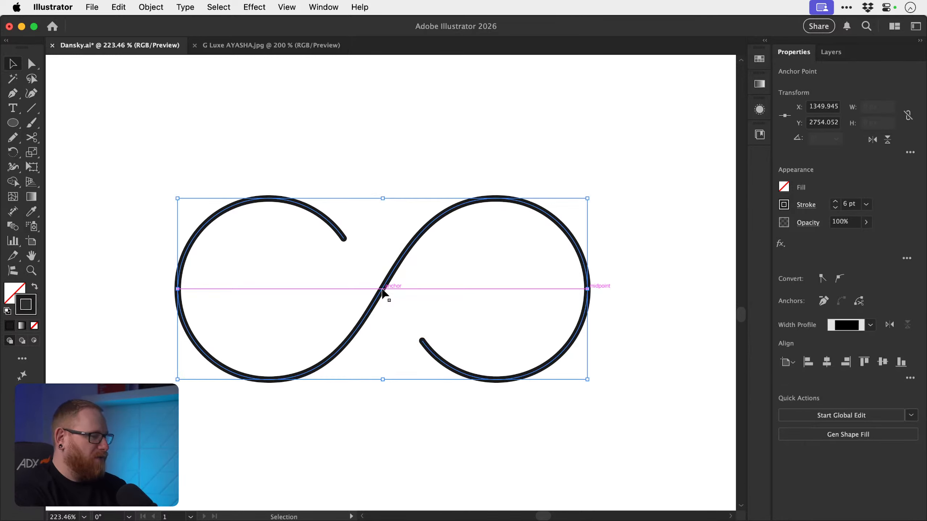
key(a)
click(322, 153)
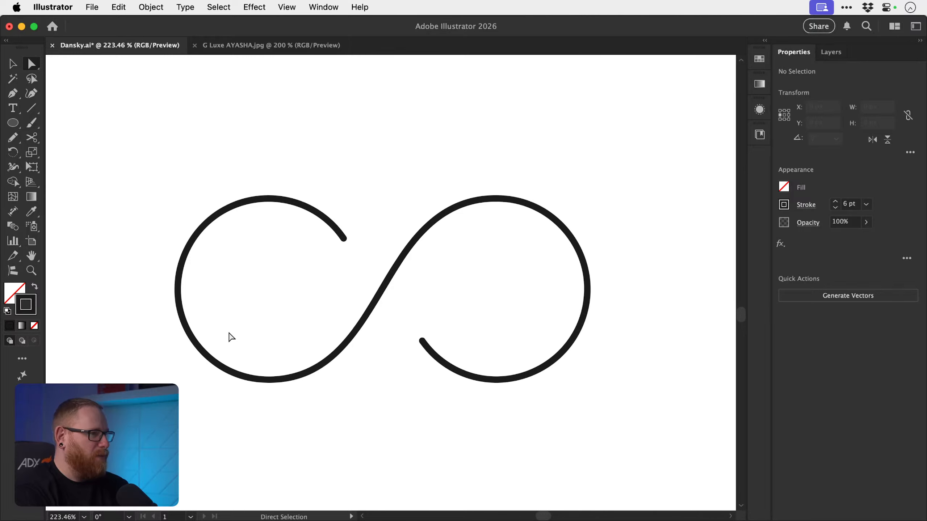
- Widen the stroke at the left loop's lower-left to about 22.7 px with the Width tool
key(shift+w)
click(211, 360)
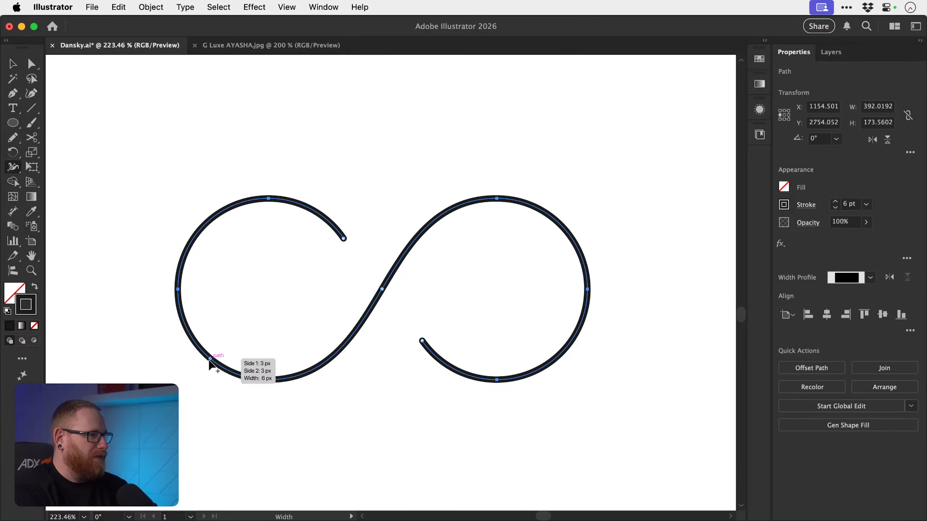
drag(211, 360, 208, 342)
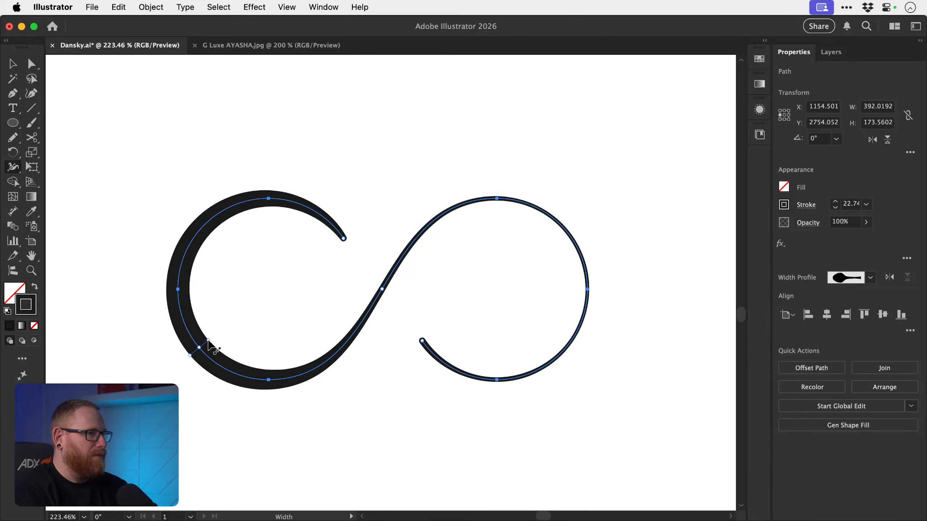
- Delete the mark's right half up to the centre anchor point, keeping only the left loop, and deselect it
key(v)
key(a)
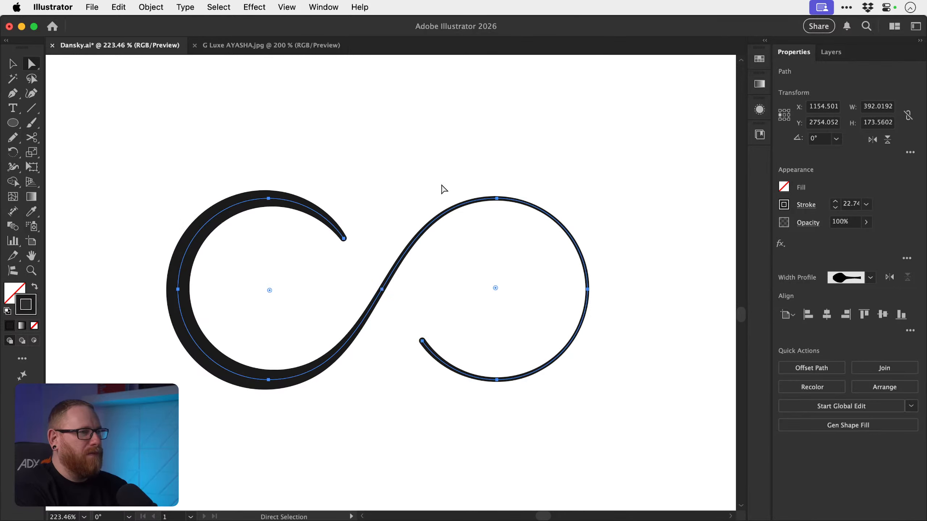
drag(410, 316, 611, 281)
key(Delete)
key(Delete)
key(Delete)
key(super+z)
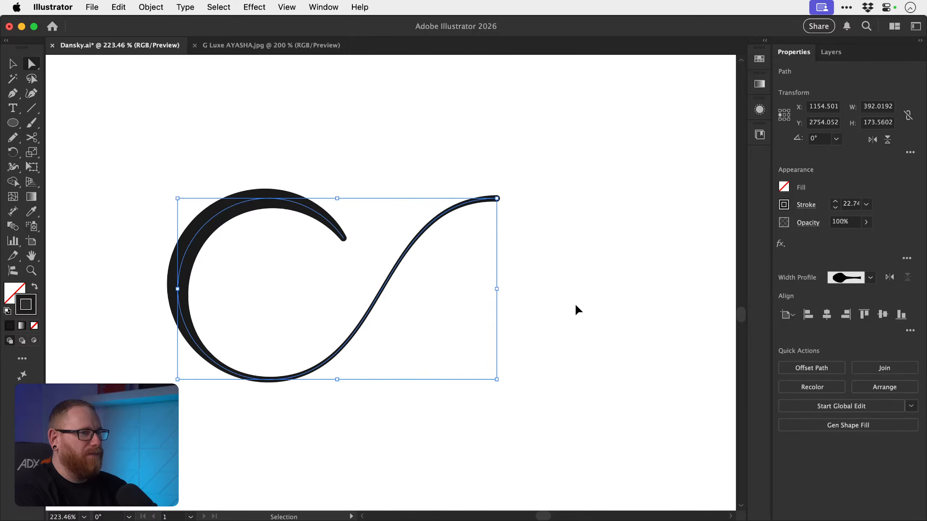
drag(485, 166, 517, 236)
key(Delete)
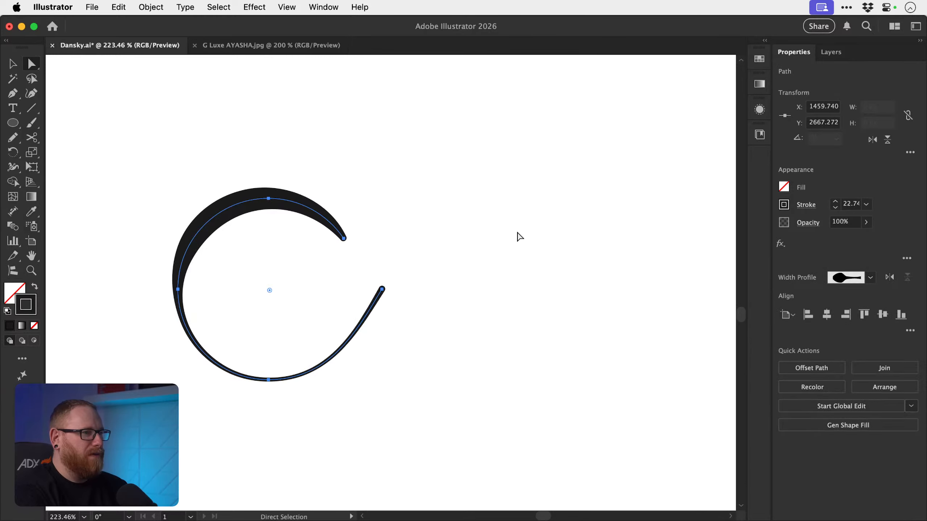
click(519, 235)
- Rotate a copy of the remaining left half about 180° around its centre end to form the right half, and switch to outline view
key(v)
click(367, 320)
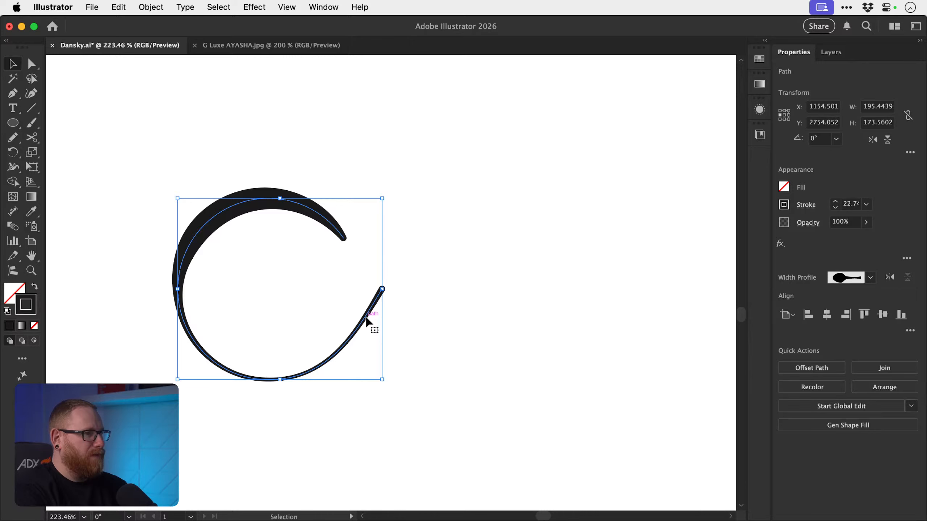
key(a)
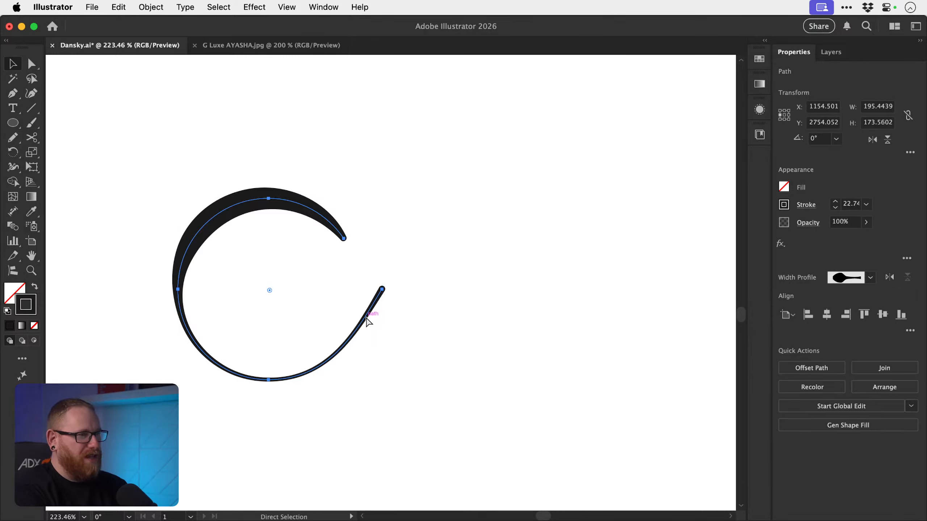
key(v)
key(a)
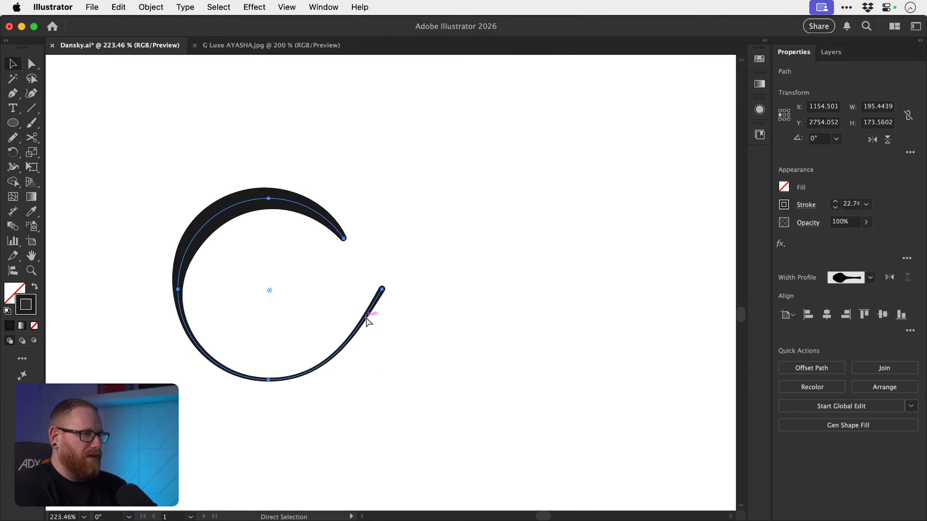
key(v)
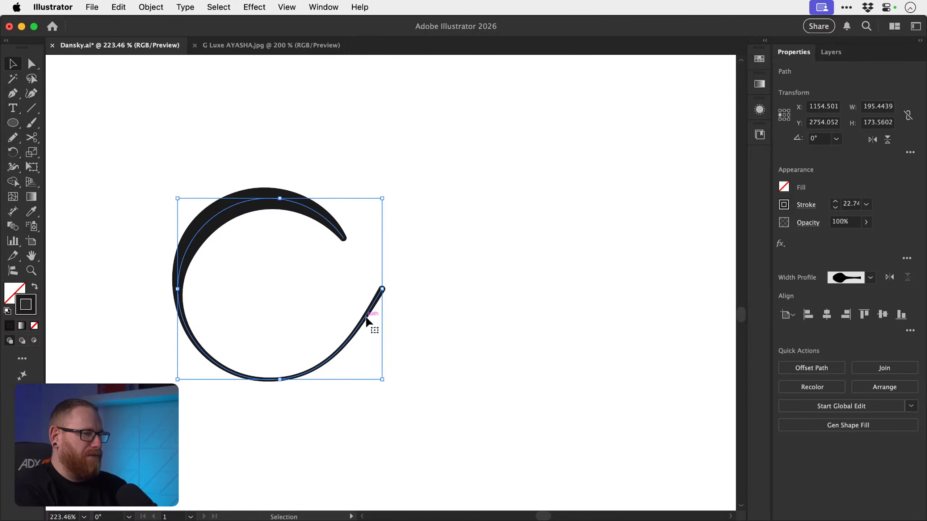
key(r)
drag(341, 109, 439, 362)
key(v)
click(379, 104)
key(super+y)
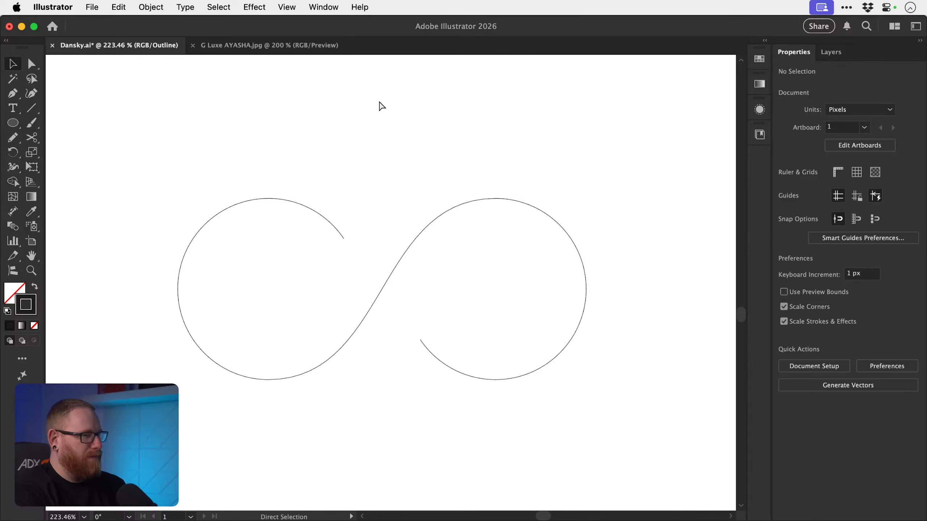
- Join the two halves of the mark at their centre endpoints in preview mode and deselect the path
key(super+y)
key(a)
drag(368, 267, 401, 311)
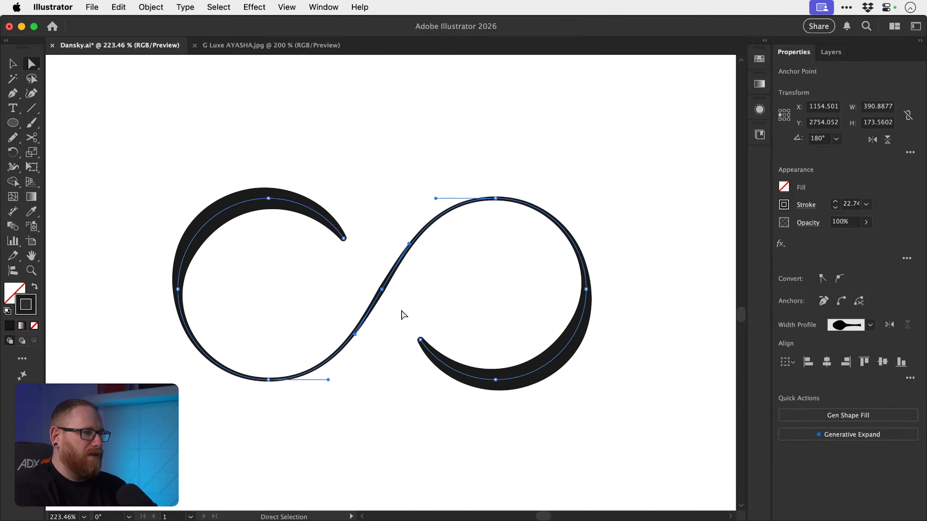
key(super+j)
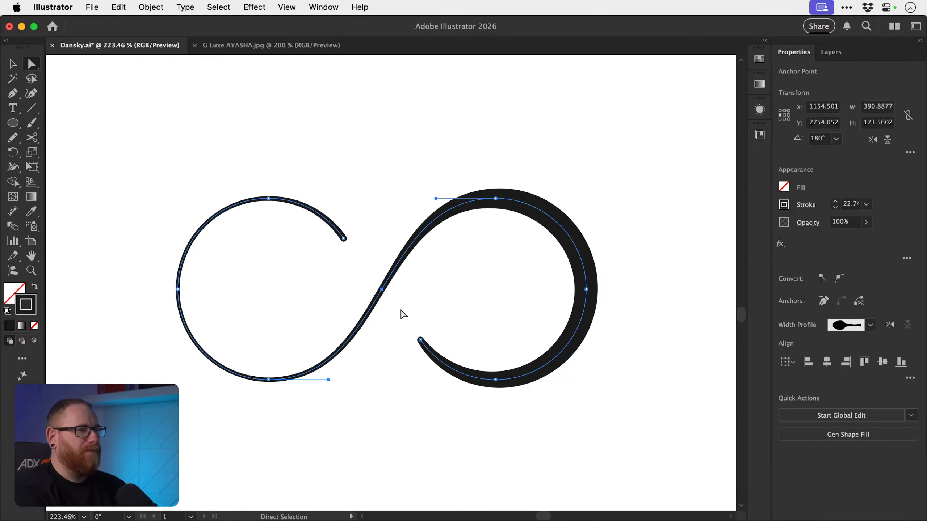
key(v)
click(403, 306)
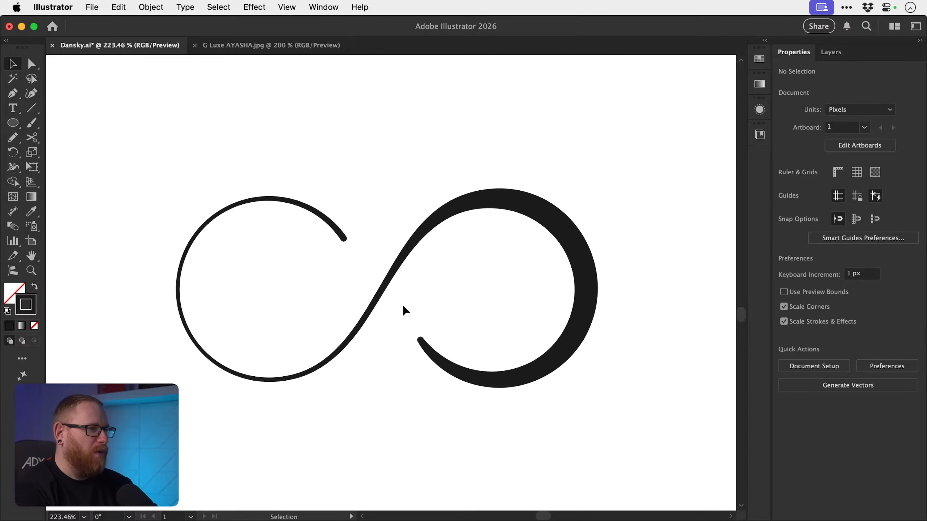
- Undo the rotated-half construction and stroke widening, back to the full S-curve with a uniform 6 pt stroke
key(super+z)
key(super+z)
key(super+z)
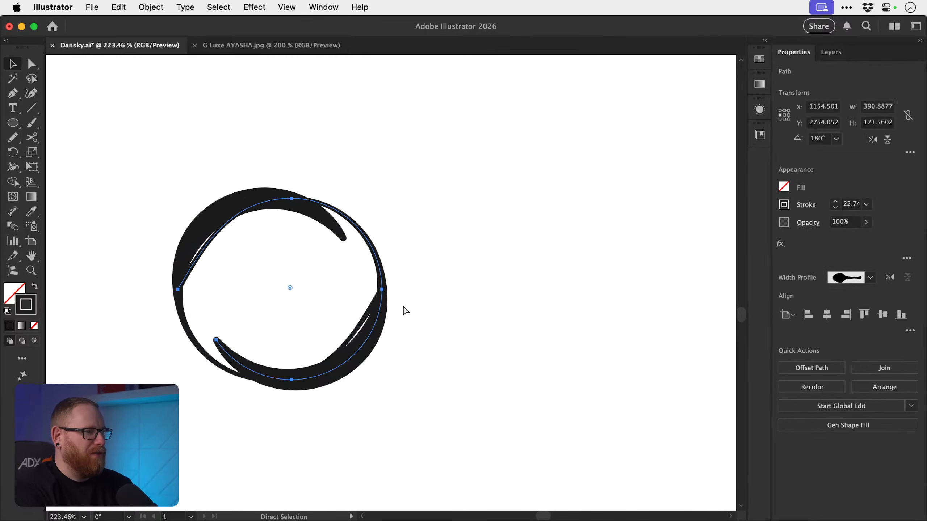
key(super+shift+z)
key(super+shift+z)
key(super+shift+z)
key(super+shift+z)
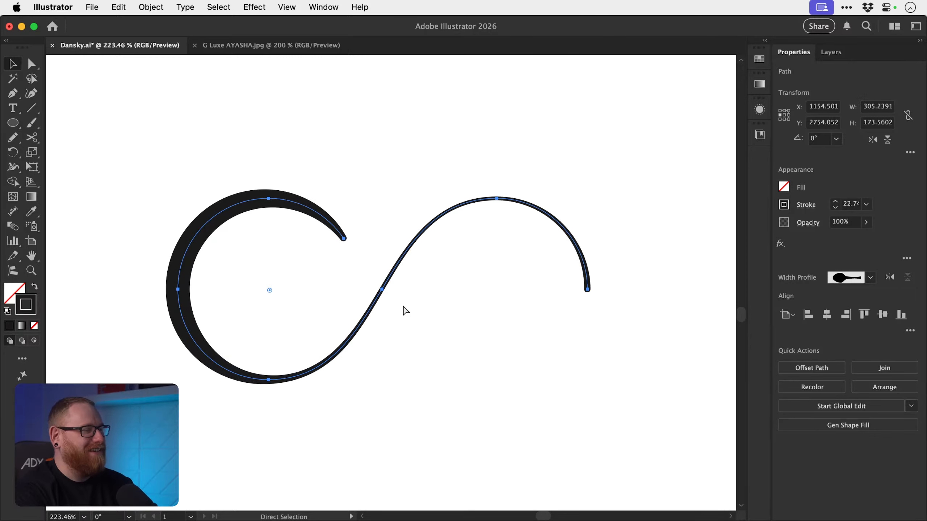
key(super+z)
key(super+z)
key(super+z)
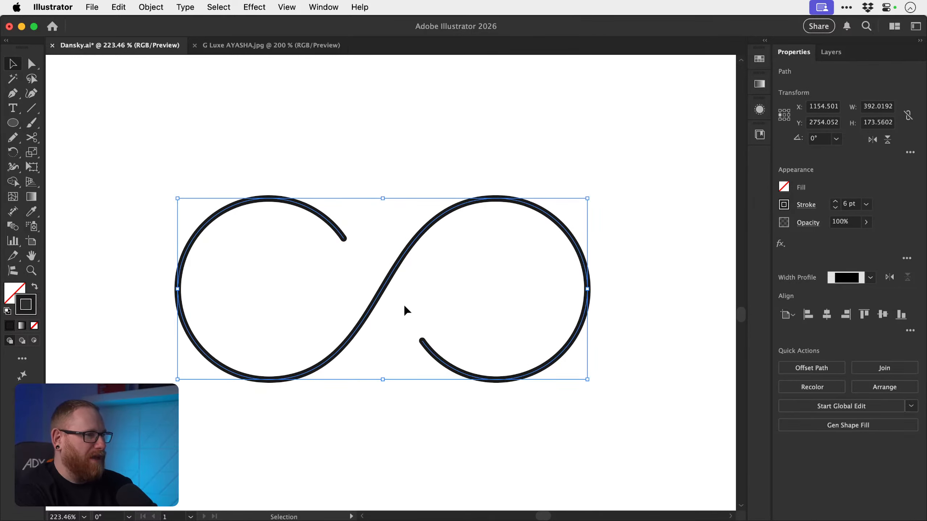
- Add a width point at the left loop's lowest anchor and set its total width to 17 px
key(shift+w)
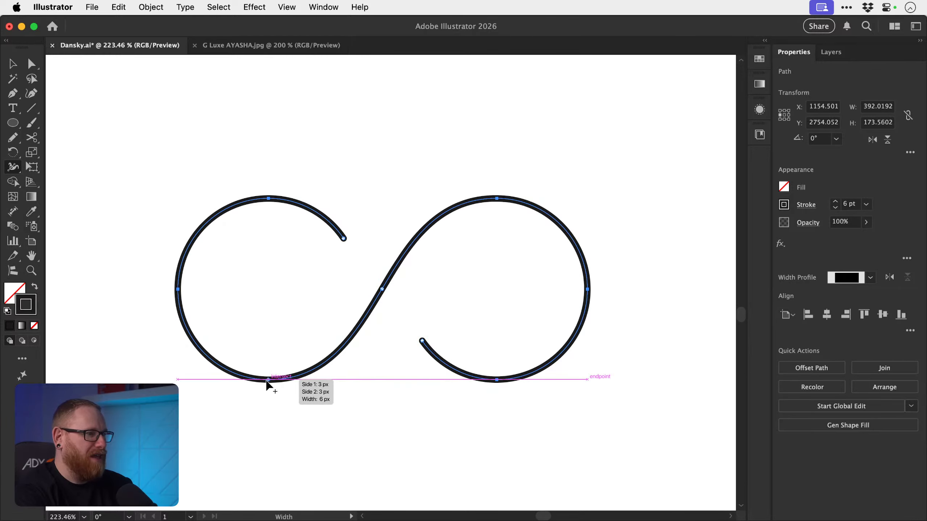
drag(268, 381, 268, 391)
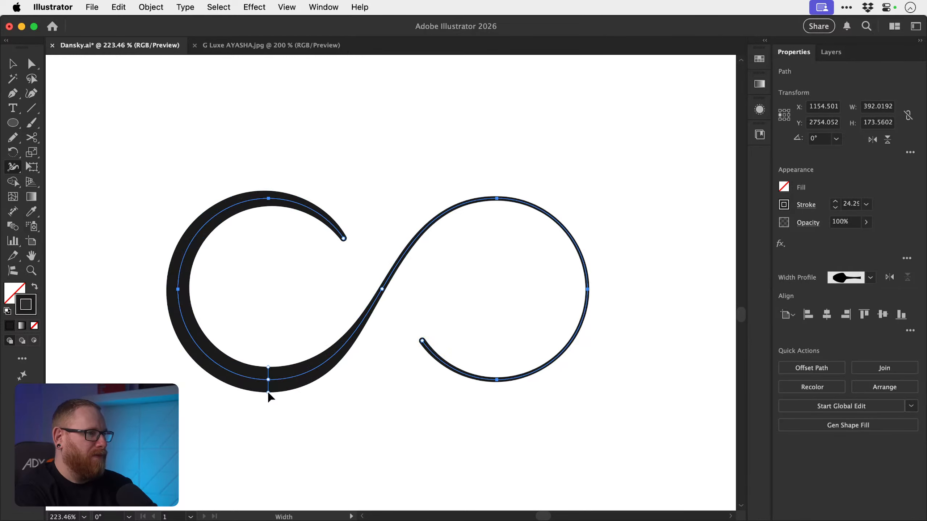
double_click(269, 380)
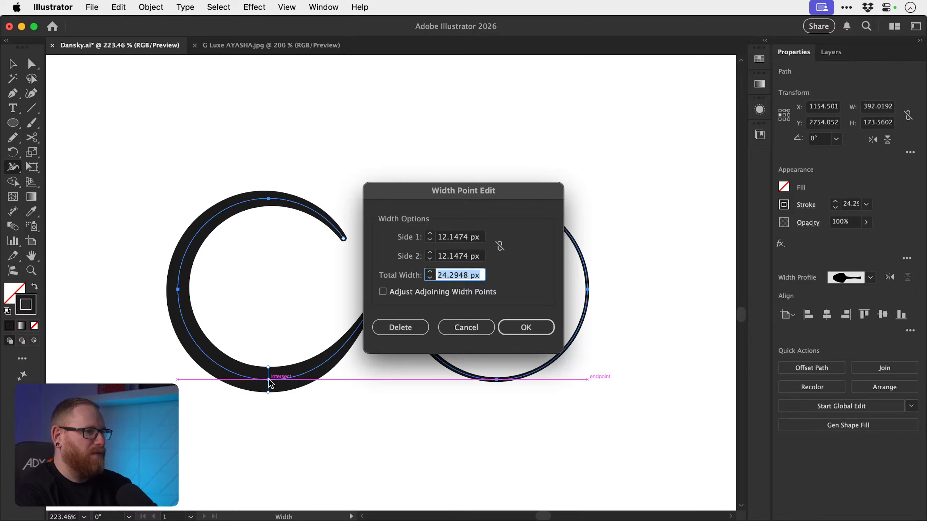
text(15)
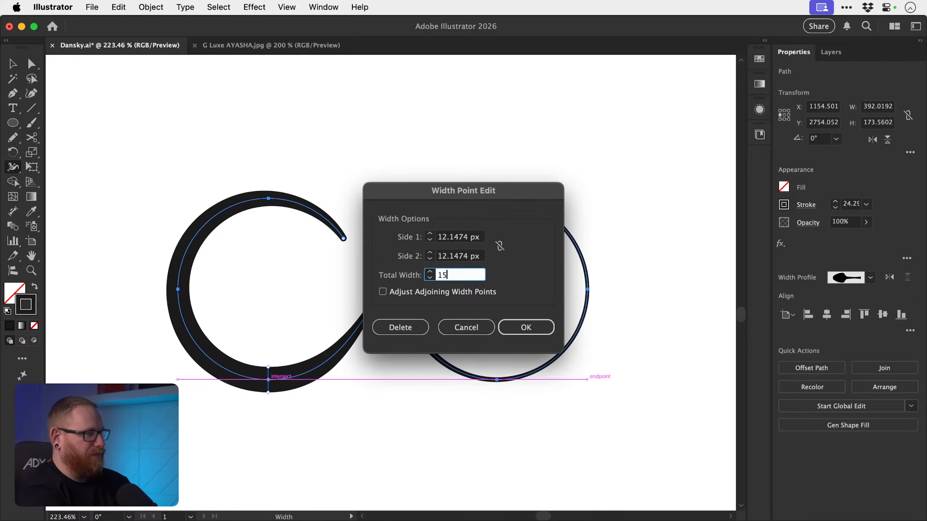
key(Tab)
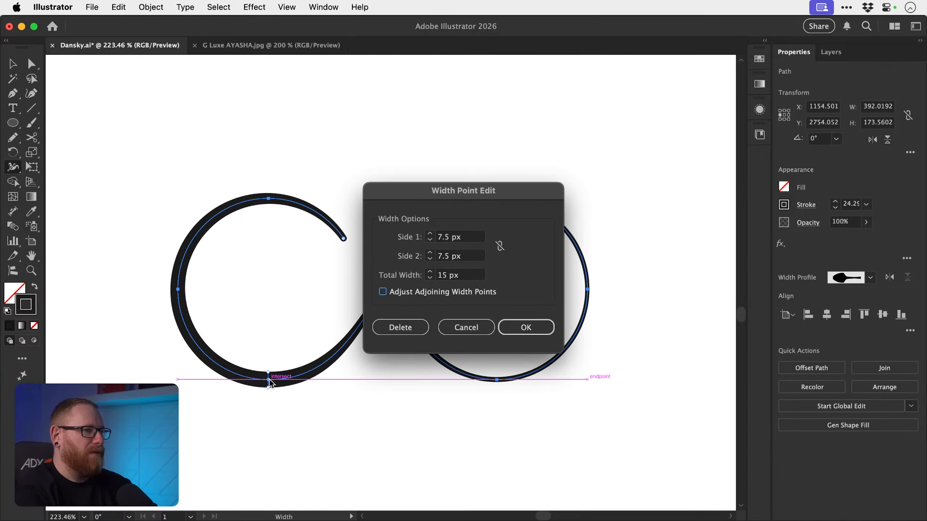
click(430, 272)
click(430, 271)
click(526, 328)
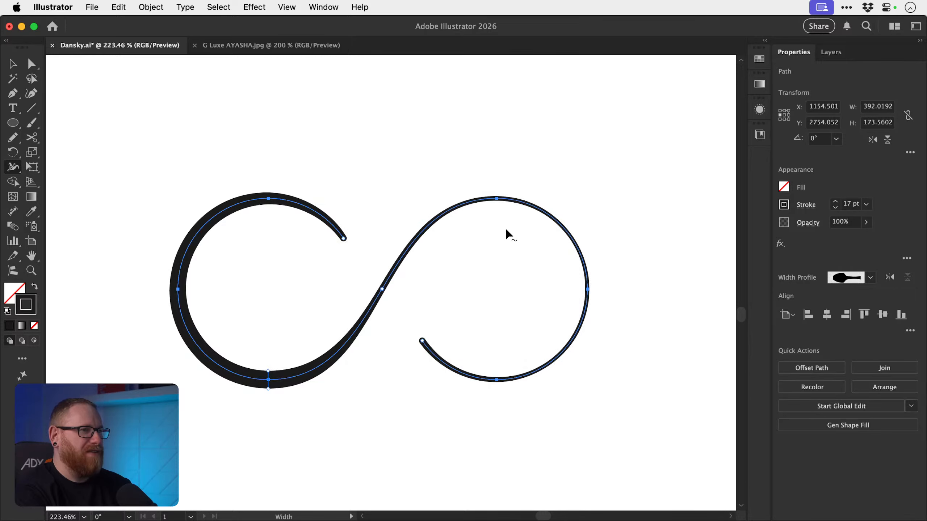
- Set the total stroke width at the right loop's top anchor to 17 px
double_click(496, 198)
text(17)
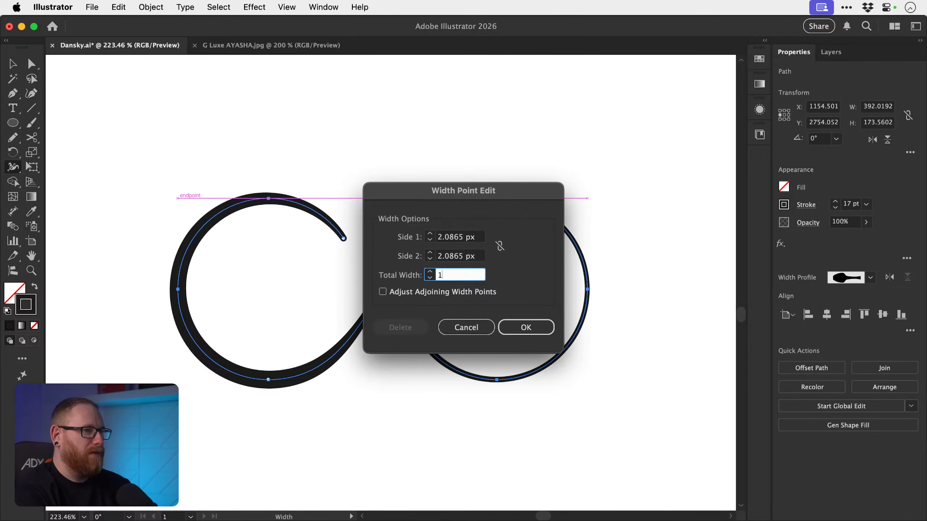
key(Return)
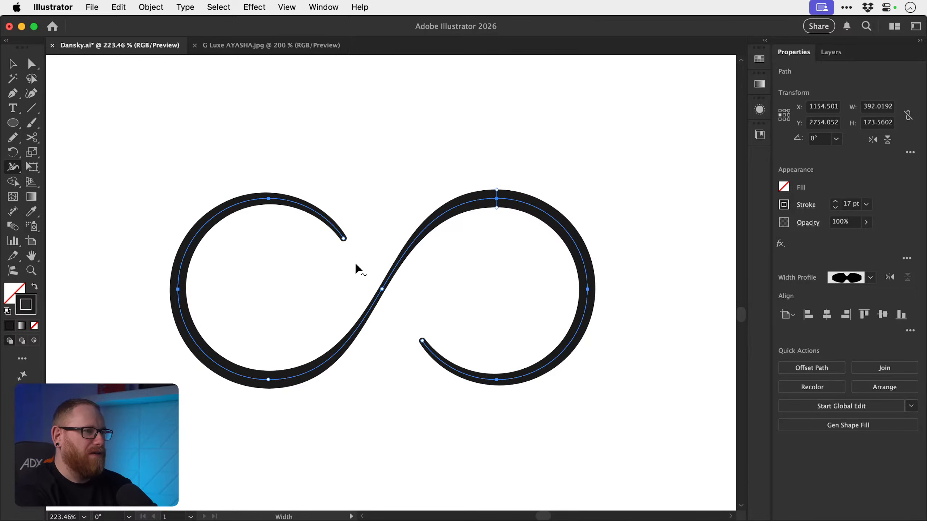
- Reduce the total stroke width at the left loop's open end
double_click(343, 239)
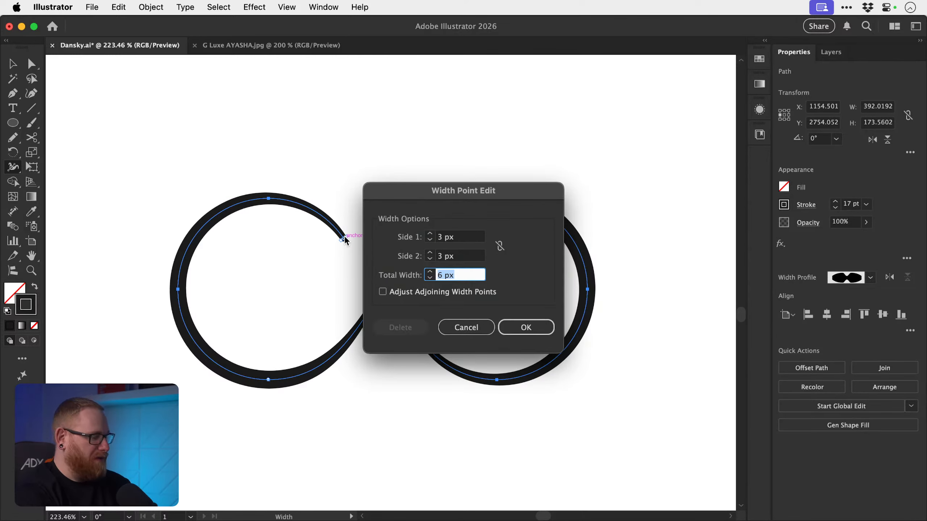
key(Down)
key(Down)
key(Down)
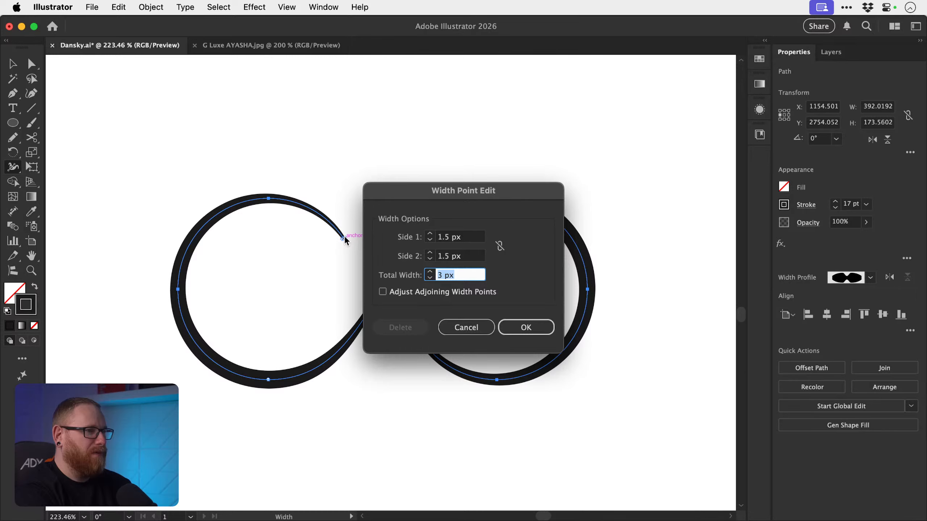
key(Down)
key(Return)
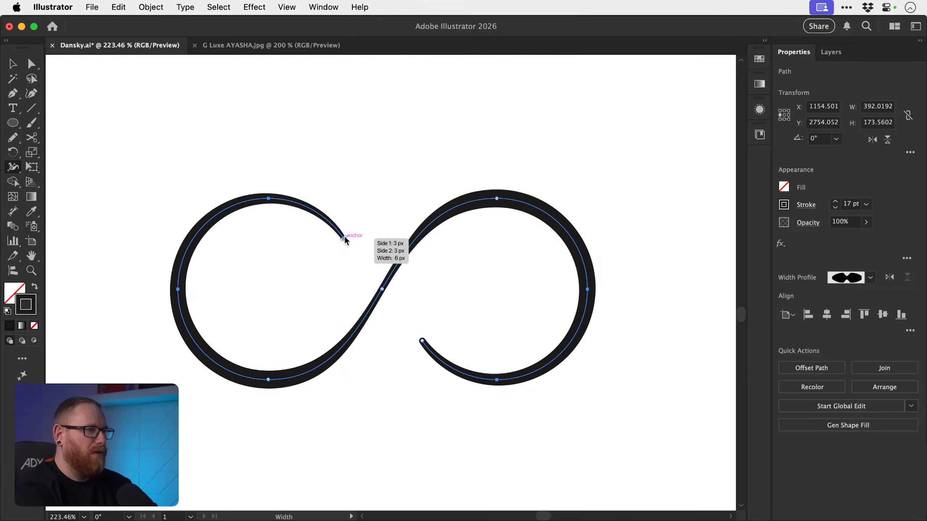
- Set the total stroke width to 4 px at the centre anchor and the right loop's open end, and deselect the mark
double_click(382, 292)
text(4)
key(Return)
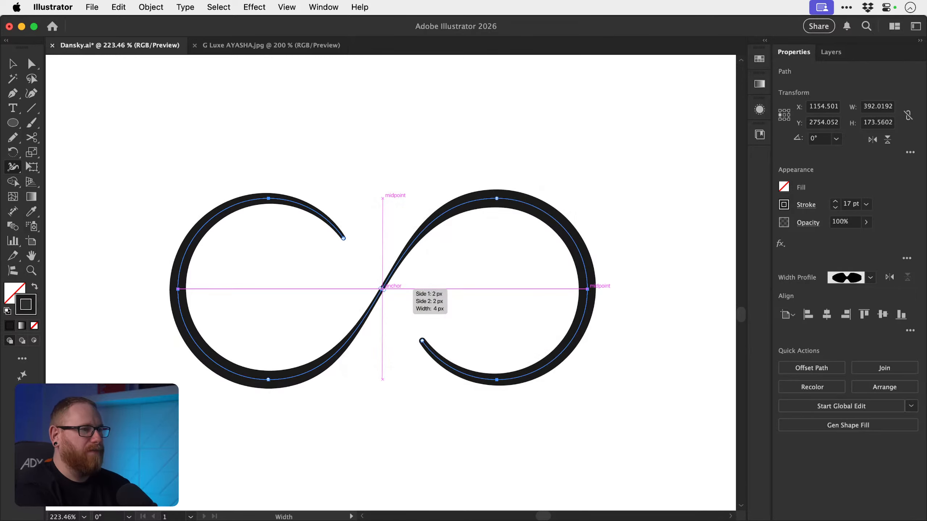
double_click(421, 341)
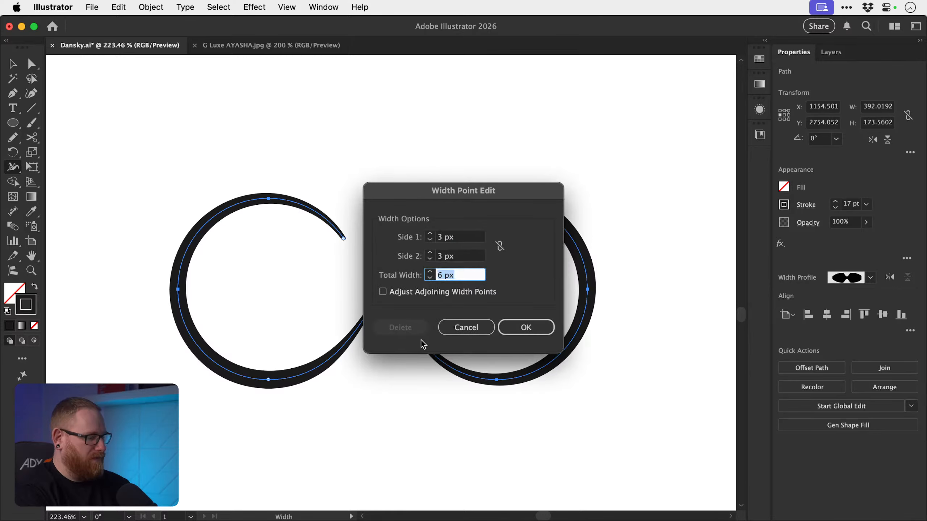
text(4)
key(Return)
key(v)
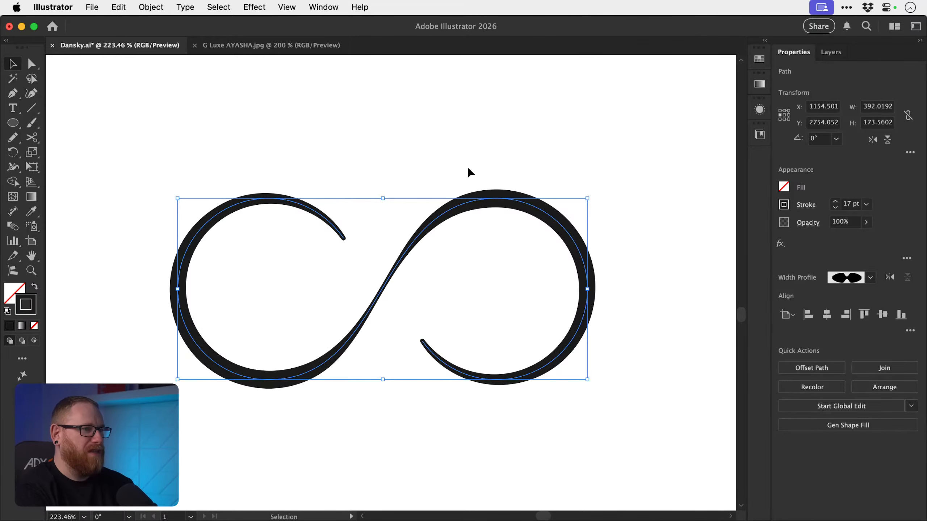
click(460, 156)
- Narrow only the outer side of the stroke at the left loop's bottom width point with the Width tool
key(a)
key(super+minus)
key(super+minus)
key(super+minus)
key(super+minus)
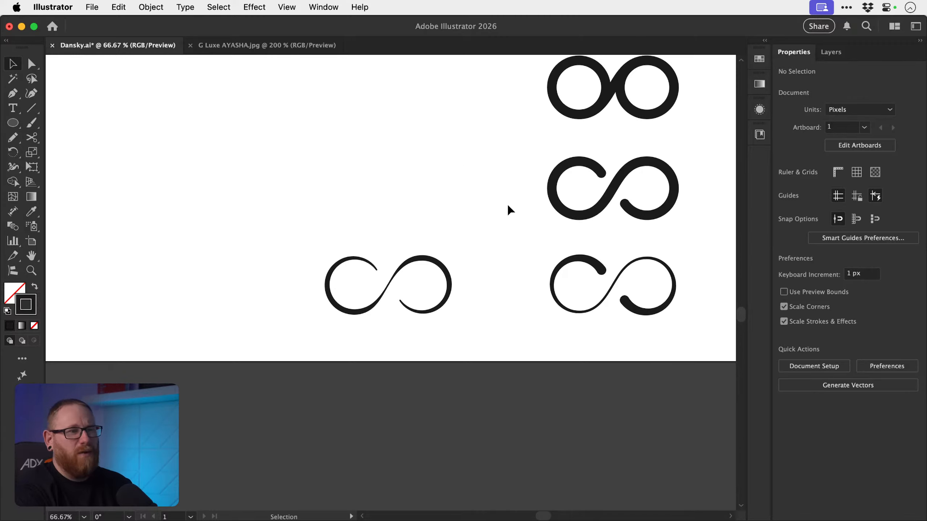
key(z)
drag(382, 291, 593, 343)
drag(393, 337, 412, 350)
key(v)
click(340, 345)
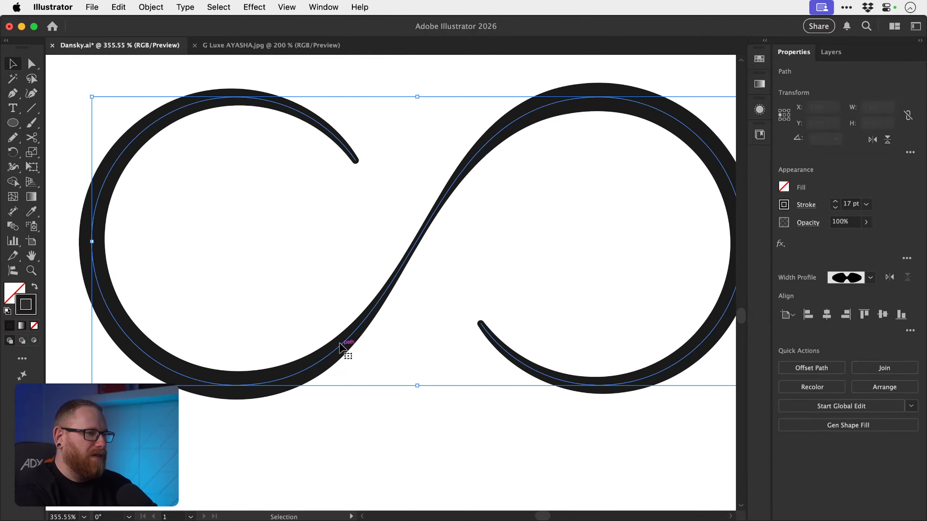
key(shift+w)
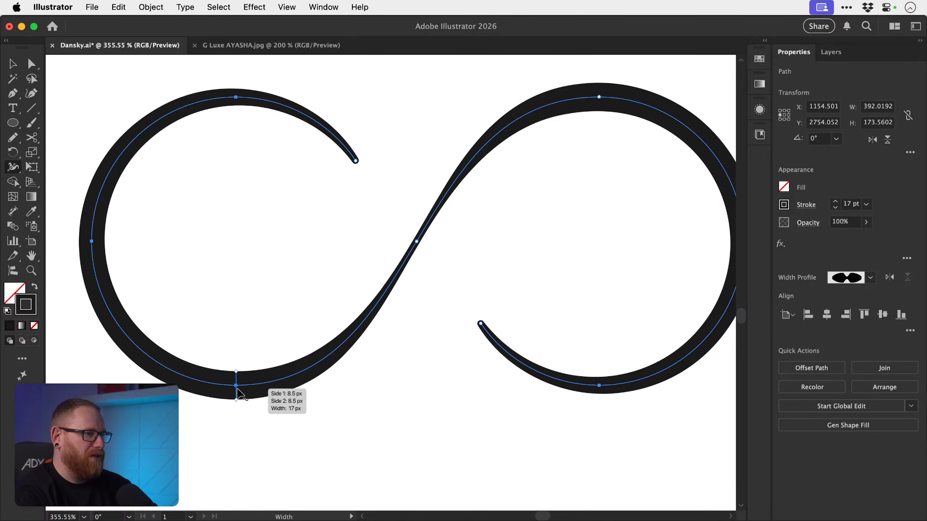
drag(237, 400, 236, 395)
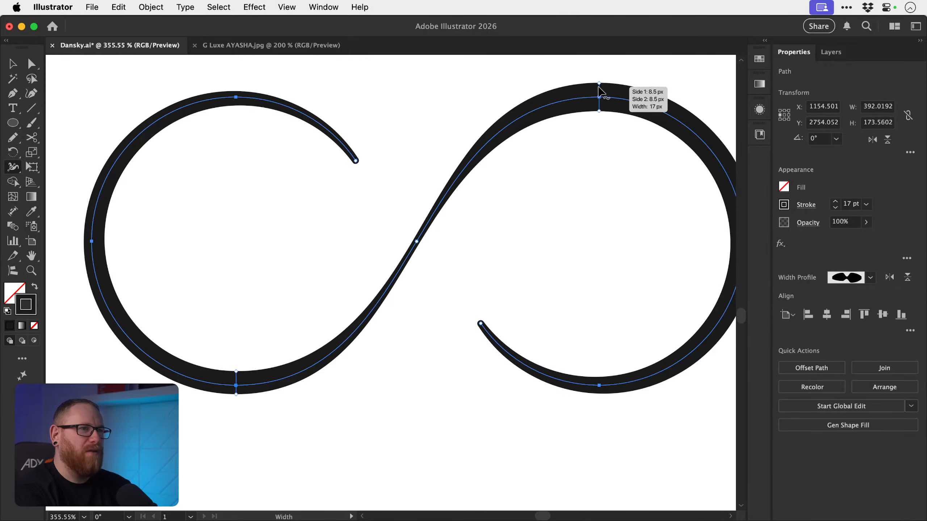
- Narrow only the outer side of the stroke at the right loop's top width point, and deselect the mark
drag(598, 83, 599, 88)
drag(599, 89, 600, 96)
key(v)
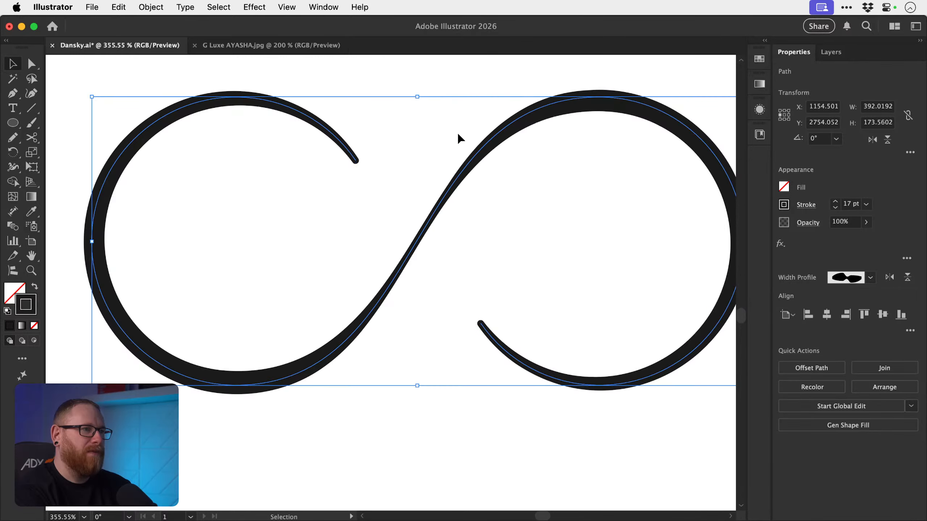
click(458, 137)
- Widen only the inner side of the stroke at the left loop's bottom width point with the Width tool
key(super+1)
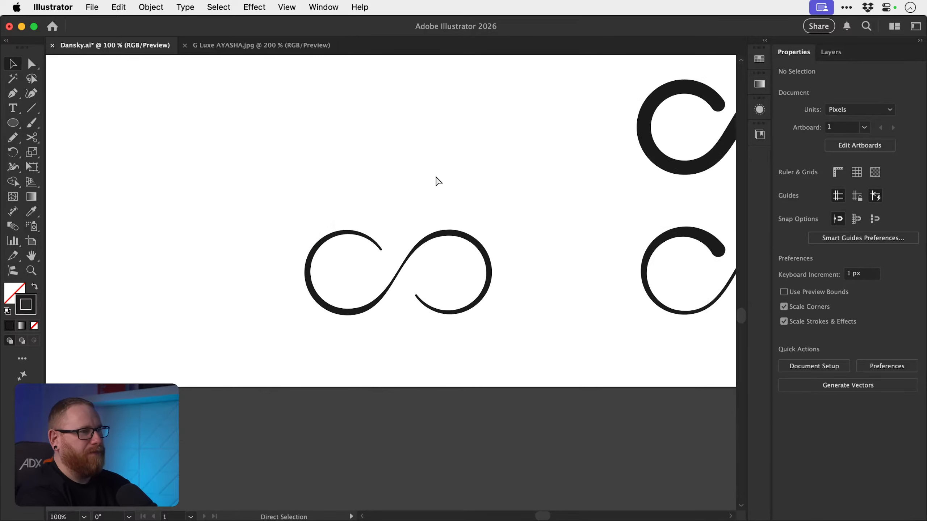
key(super+minus)
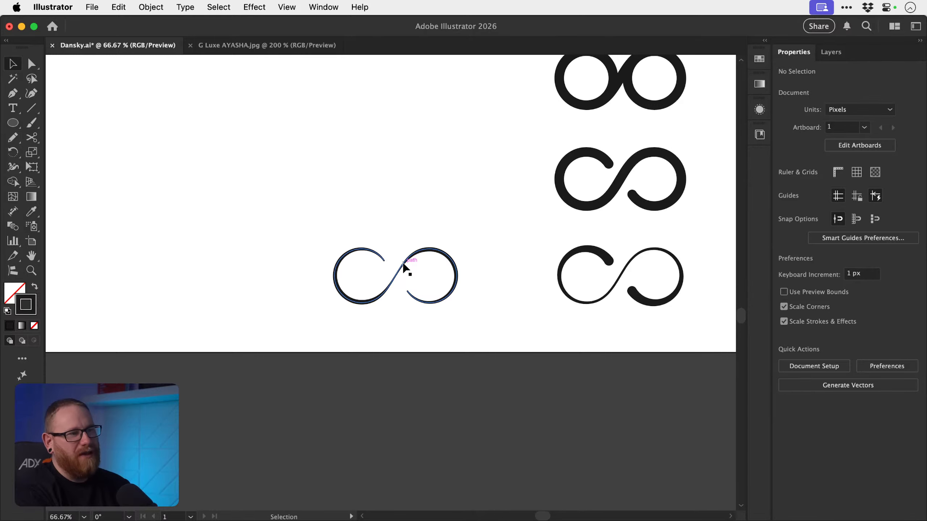
drag(430, 290, 321, 310)
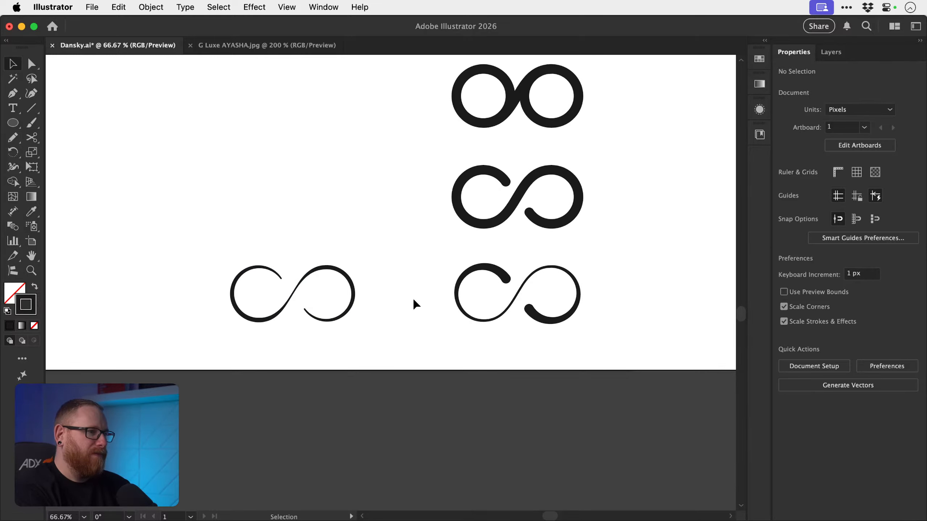
drag(266, 298, 420, 317)
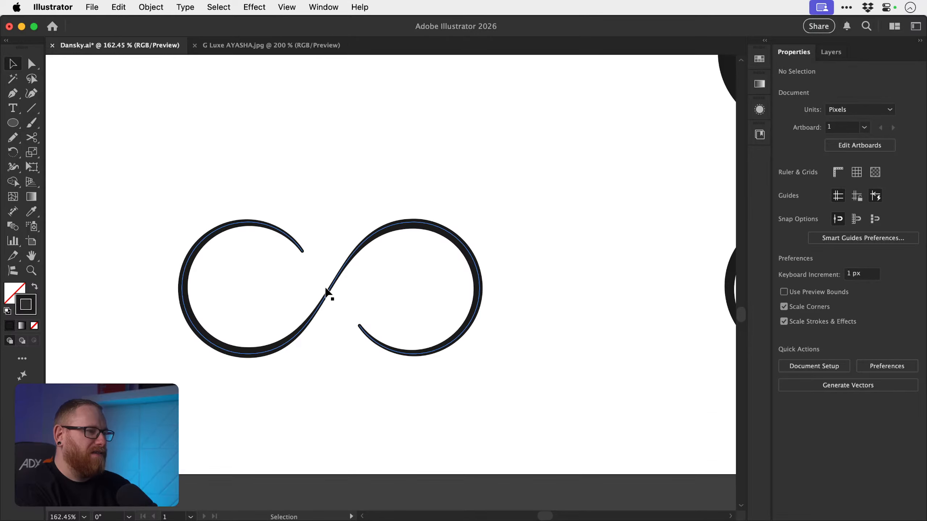
key(z)
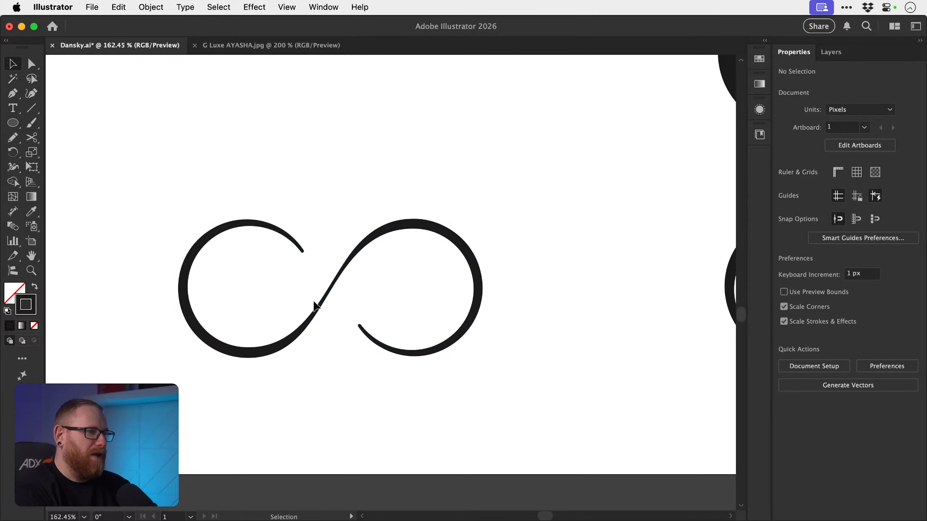
drag(238, 346, 342, 366)
key(v)
click(277, 357)
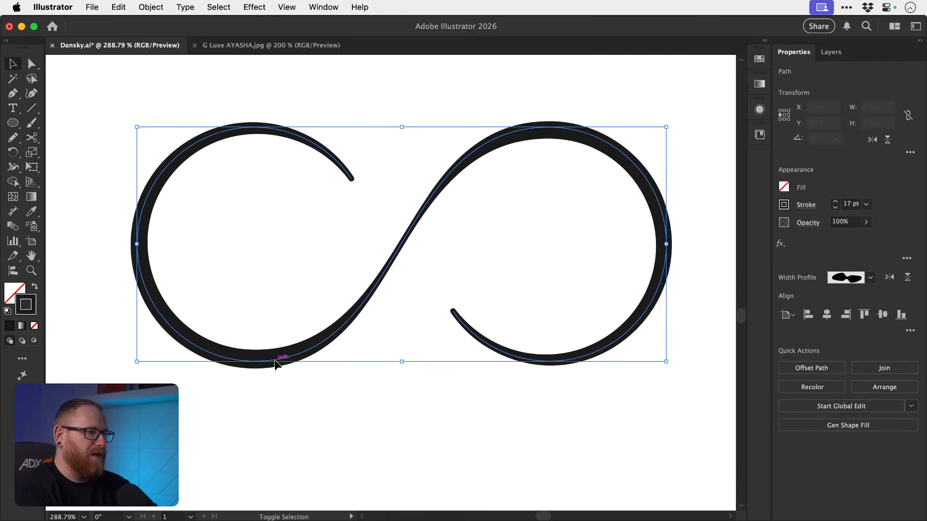
key(shift+w)
drag(255, 358, 255, 340)
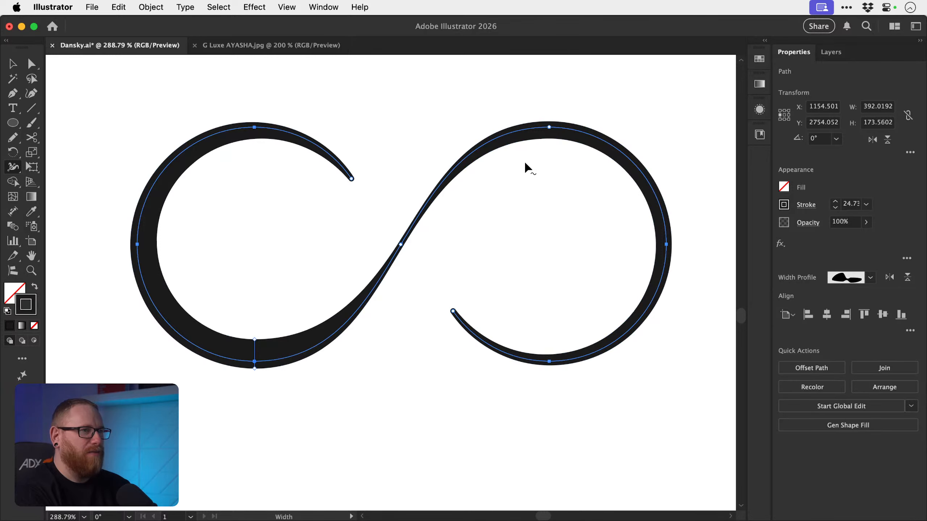
- Widen only the inner side of the stroke at the right loop's top width point, and deselect the mark
drag(549, 141, 549, 150)
key(v)
click(399, 104)
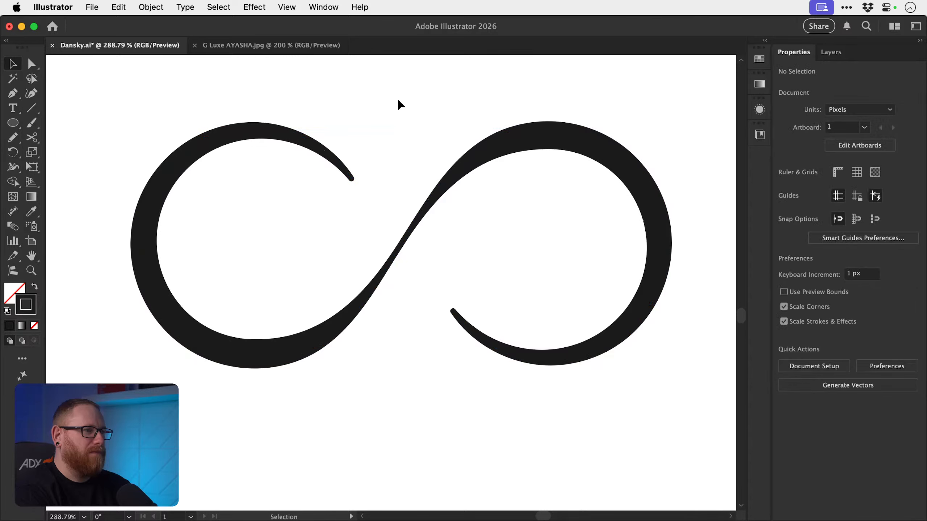
key(super+minus)
key(super+minus)
key(super+minus)
key(super+minus)
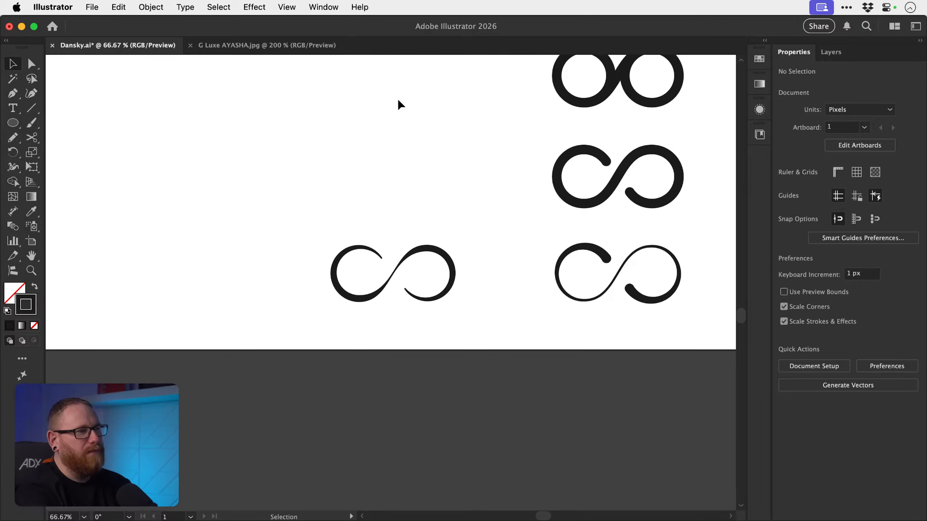
drag(501, 211, 352, 209)
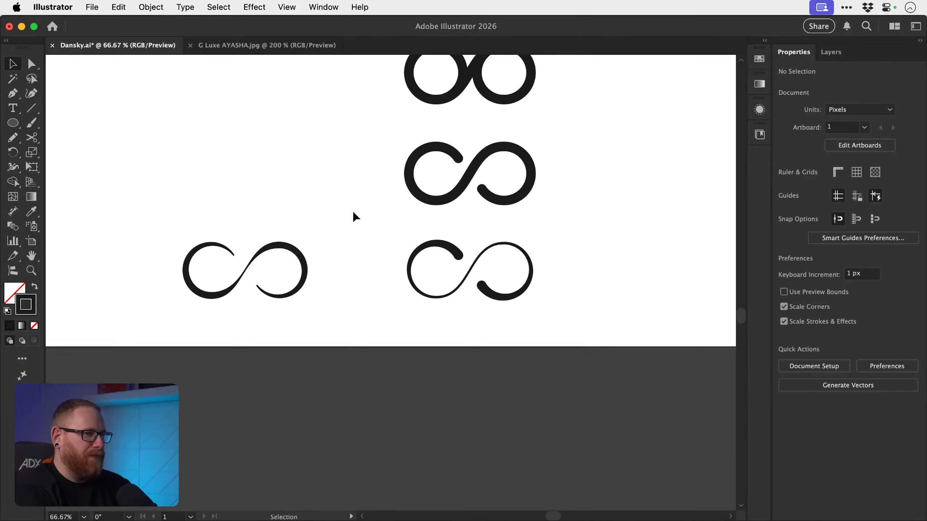
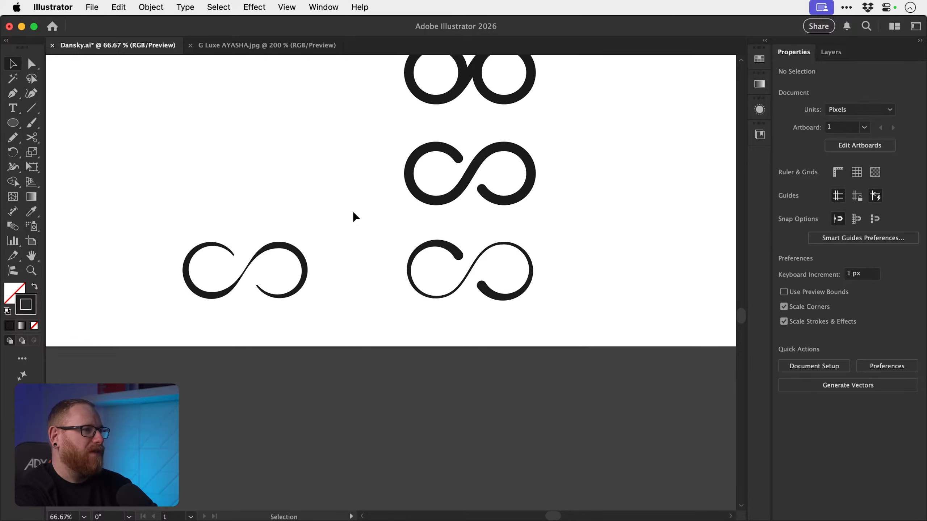
- Place a copy of the thick-ended loop mark from the artboard's lower right in the empty area above the other marks
key(super+0)
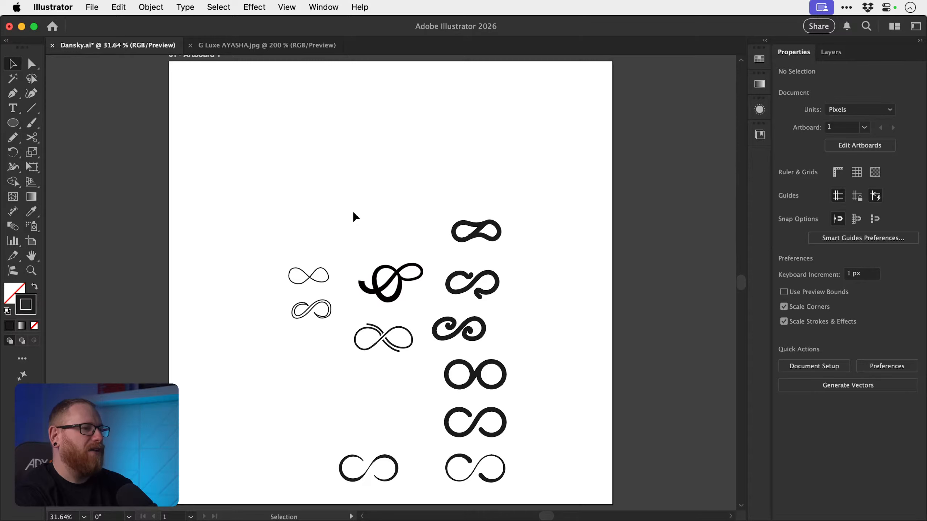
click(489, 481)
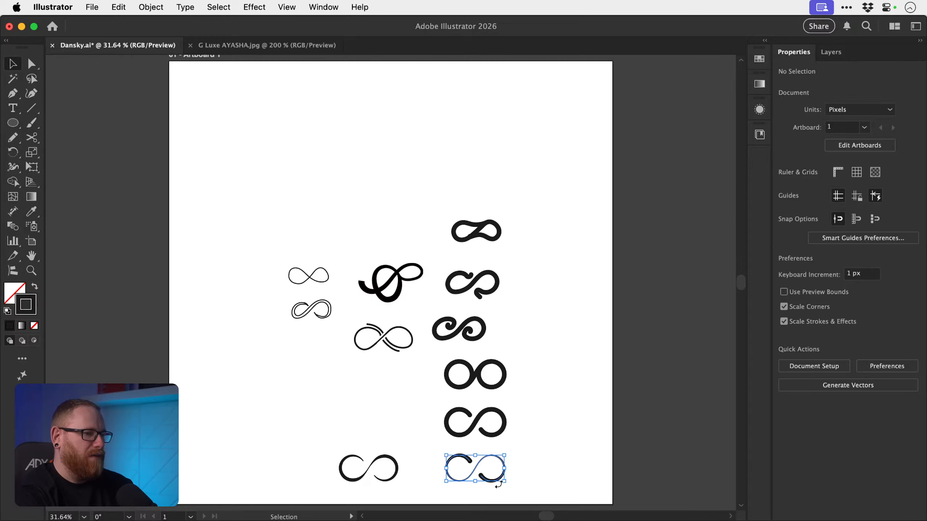
drag(489, 481, 419, 192)
key(s)
drag(507, 201, 459, 205)
key(v)
key(super+z)
key(super+space)
drag(424, 175, 449, 257)
key(s)
key(super+z)
key(l)
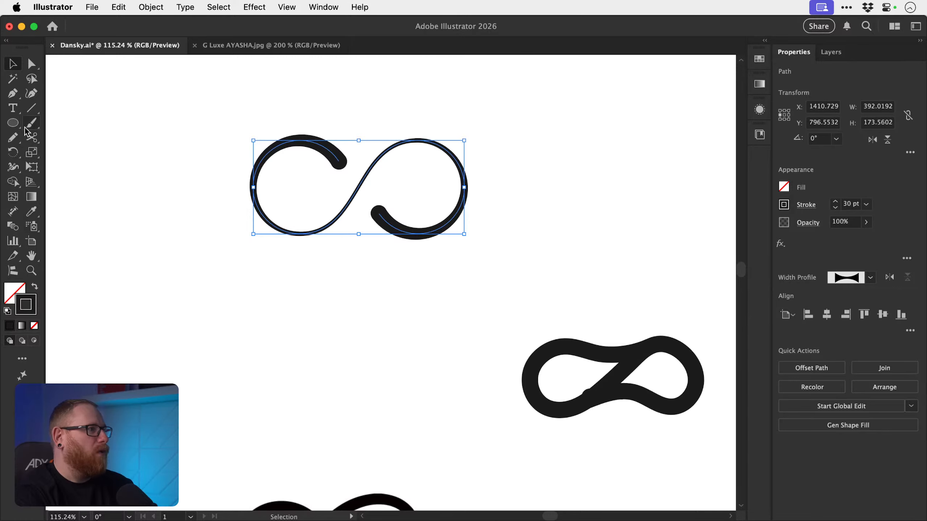
key(v)
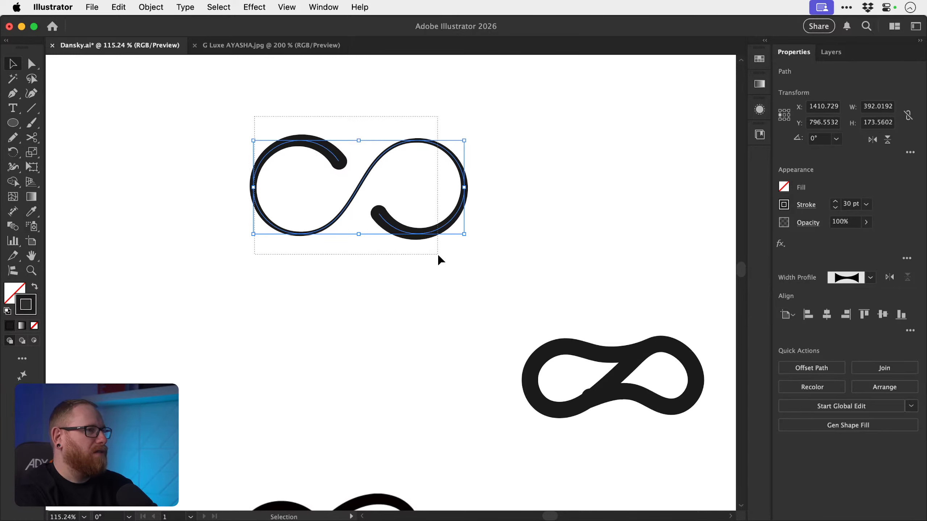
- Rotate a copy of the mark a quarter turn about its centre to form a four-loop cross
key(r)
drag(453, 245, 362, 314)
key(v)
scroll(381, 222, up, 3)
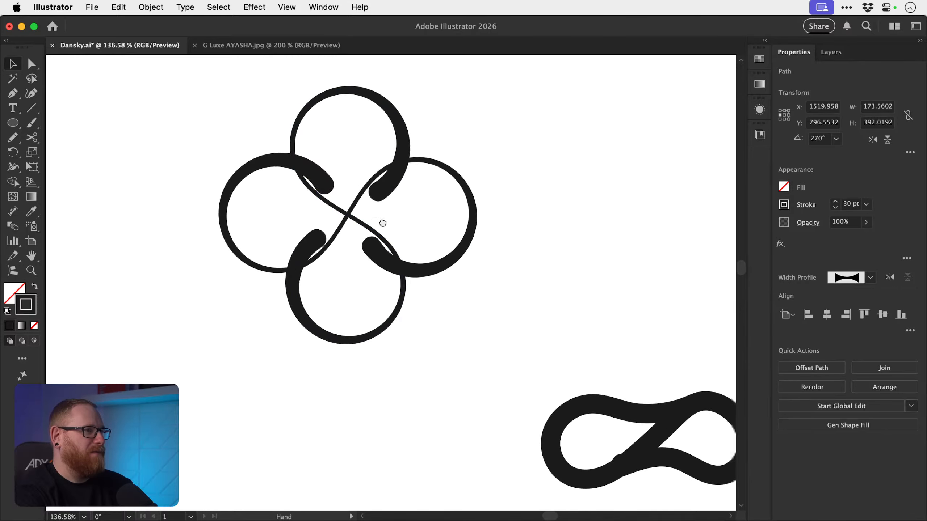
- Select the rotated vertical copy and delete it, keeping the horizontal mark
mouse_move(383, 149)
mouse_down()
mouse_move(391, 132)
mouse_move(376, 167)
mouse_move(380, 154)
mouse_up()
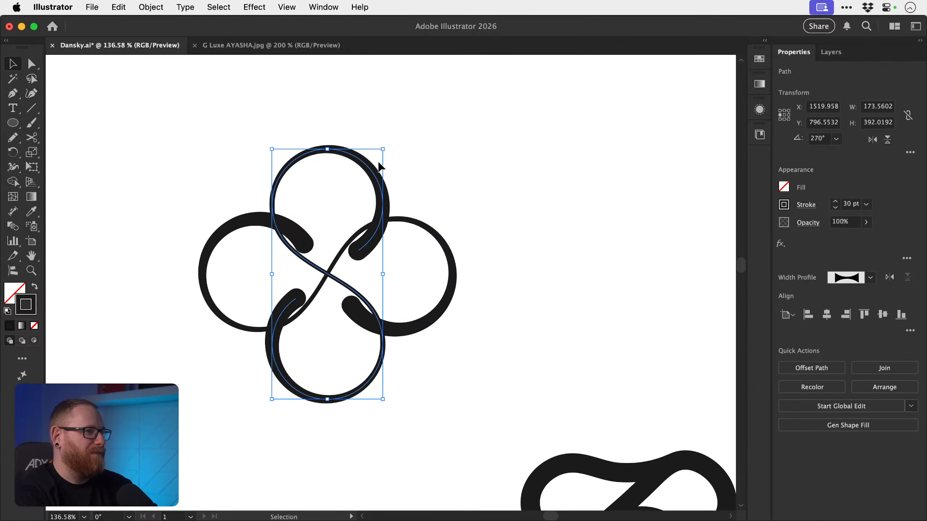
key(s)
drag(335, 195, 337, 173)
key(v)
key(Delete)
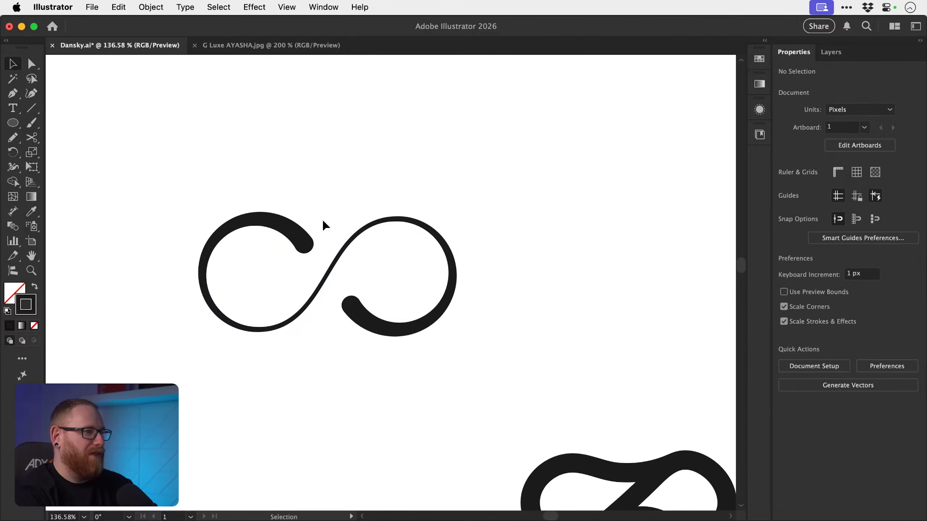
- Draw a circle about 432 px in diameter around the loop mark
click(299, 230)
key(l)
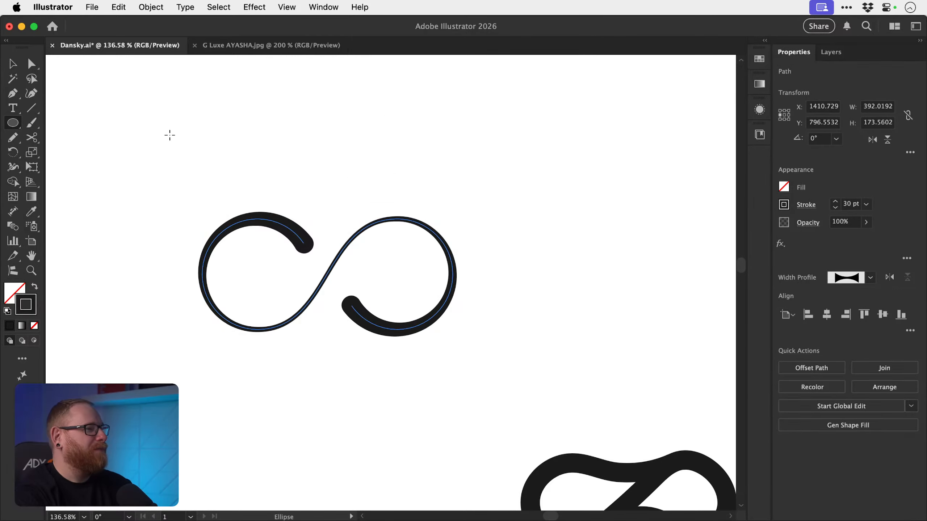
drag(169, 135, 446, 408)
key(v)
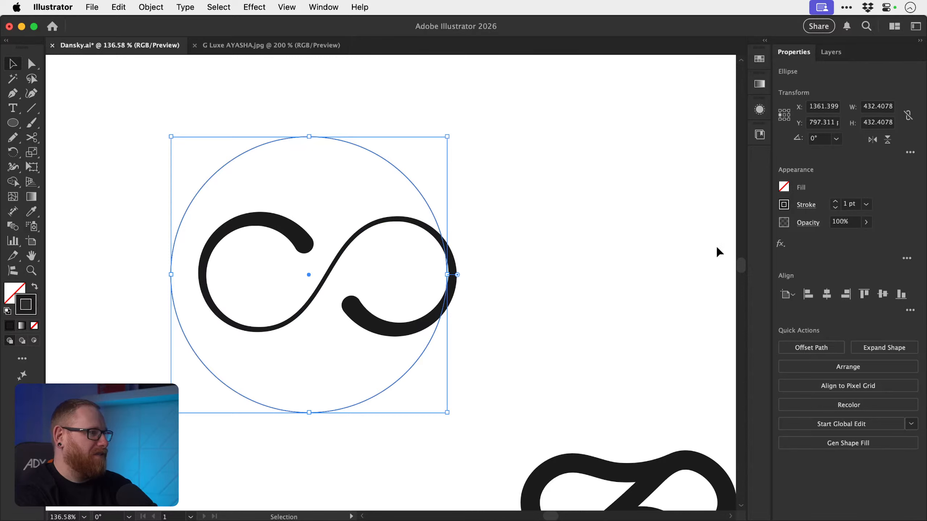
- Set the circle's stroke weight to 7 pt
click(835, 202)
click(836, 202)
click(836, 202)
click(835, 202)
click(835, 202)
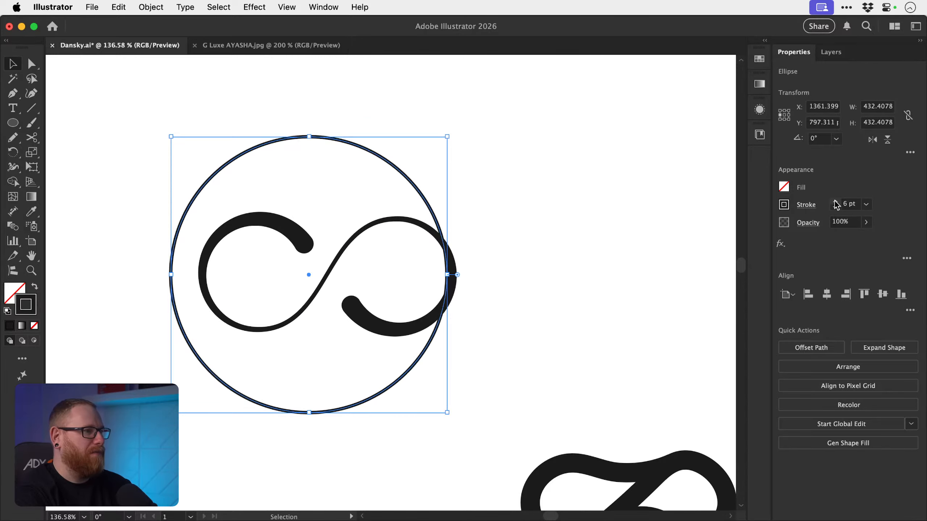
click(835, 202)
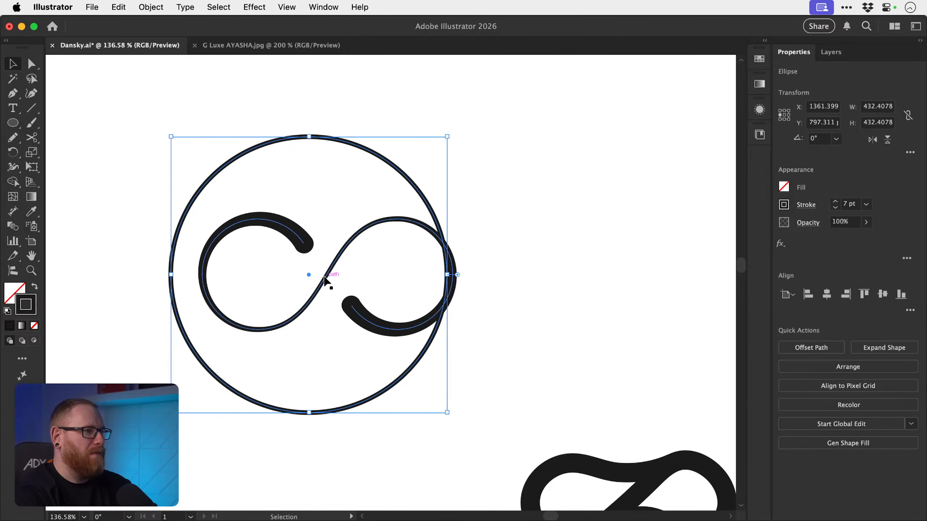
- Align the circle and the loop mark to each other's horizontal and vertical centres, and deselect them
drag(138, 196, 298, 297)
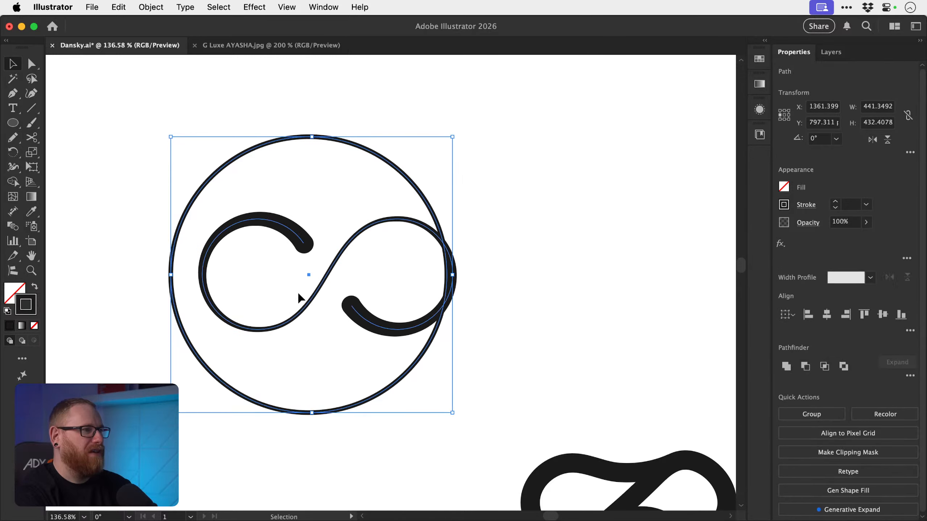
click(828, 316)
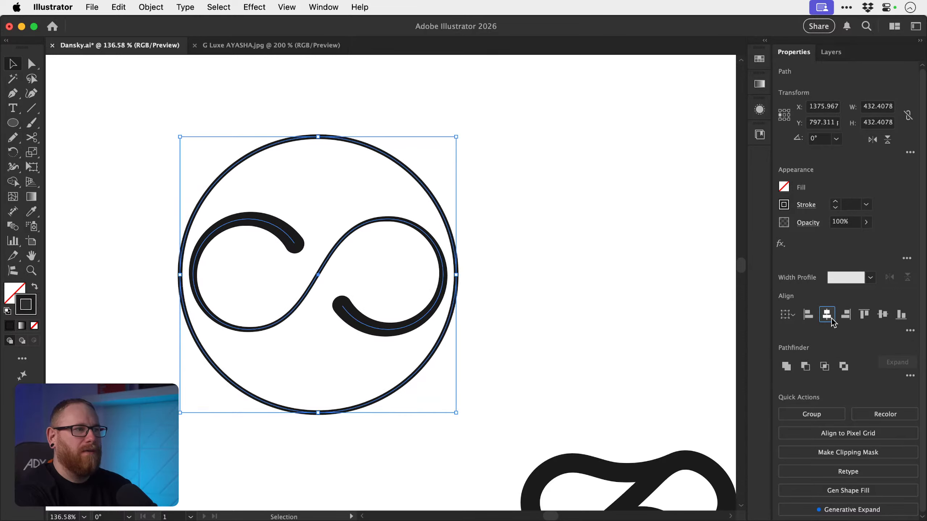
click(882, 314)
click(452, 206)
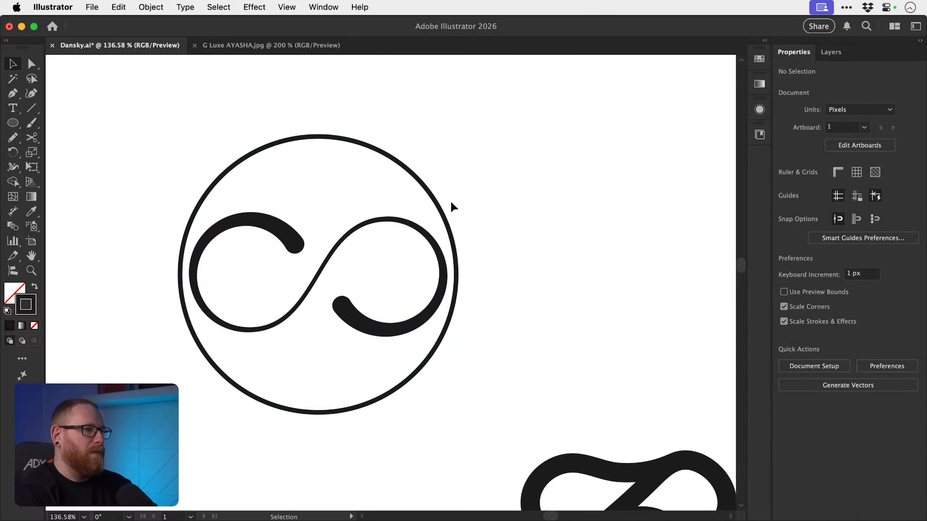
- Scale the circle proportionally about its centre to about 399 px so it meets the mark's outer edges, and deselect it
click(442, 207)
drag(458, 137, 449, 148)
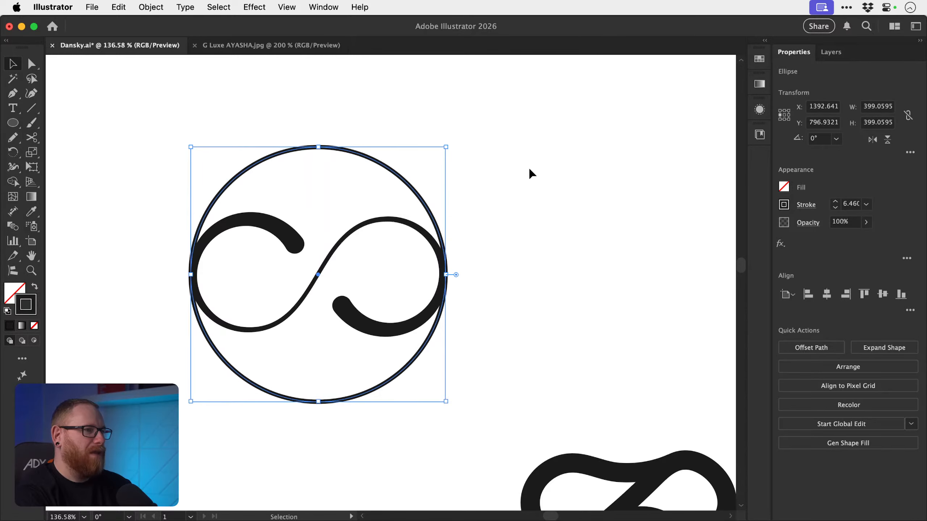
click(531, 173)
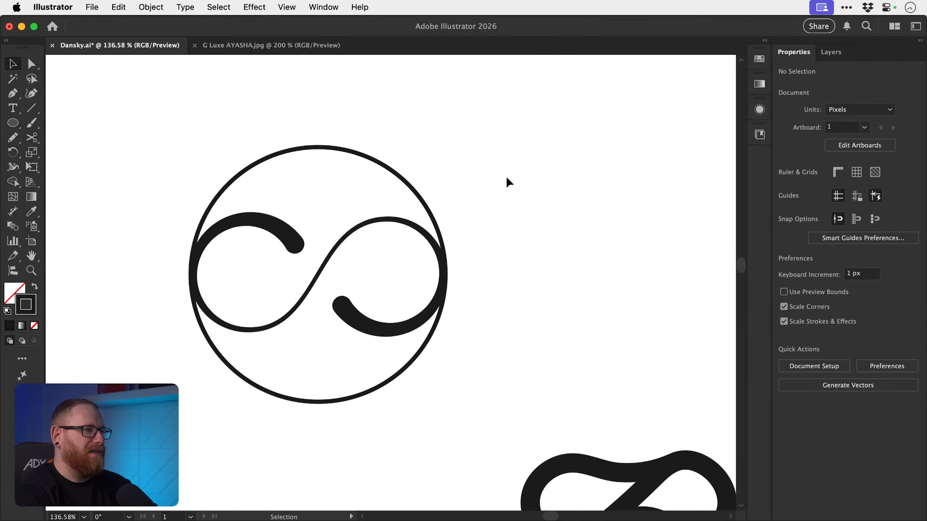
- Try enlarging the circle to leave a gap around the mark, then undo the enlargement and deselect the circle
click(416, 193)
drag(449, 144, 475, 117)
click(565, 153)
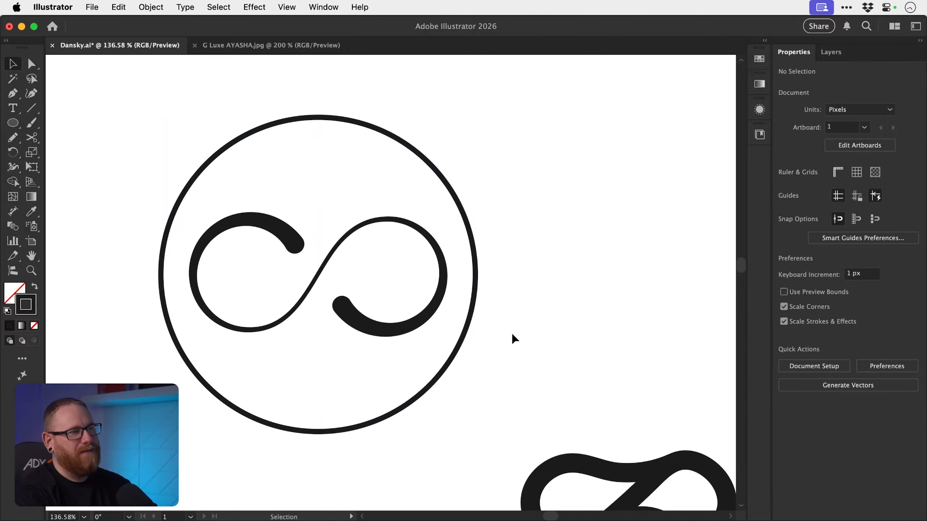
key(z)
drag(511, 335, 416, 285)
key(v)
key(super+z)
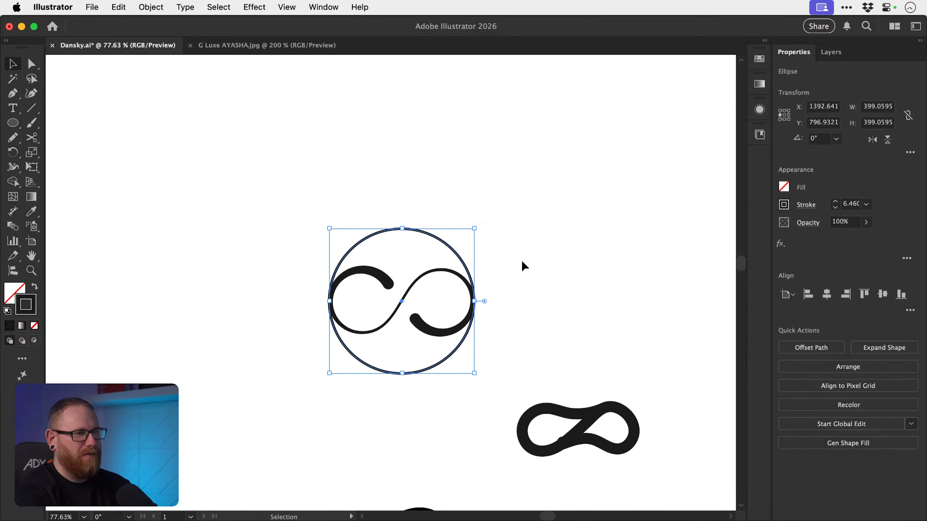
click(521, 265)
- Delete the lower-right and upper-left quarter segments of the circle, leaving two opposite arcs, and deselect
key(space)
drag(511, 278, 436, 187)
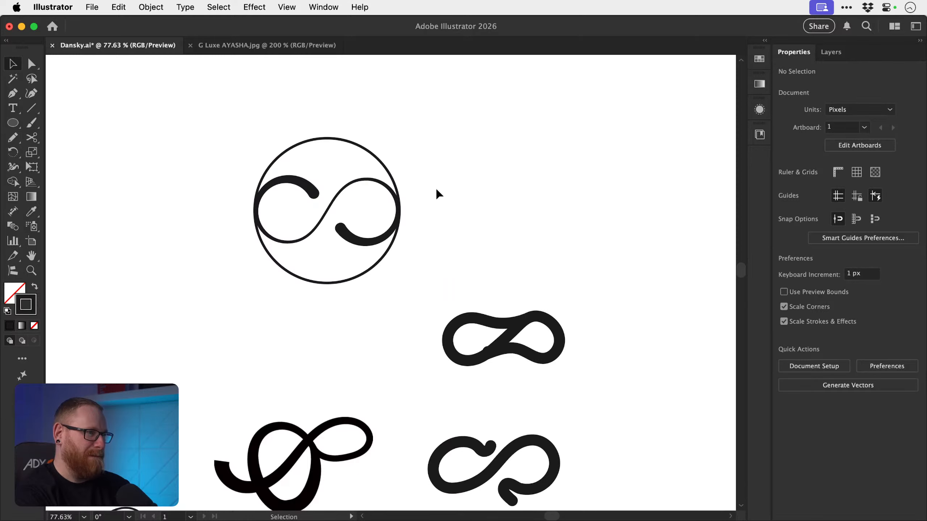
key(a)
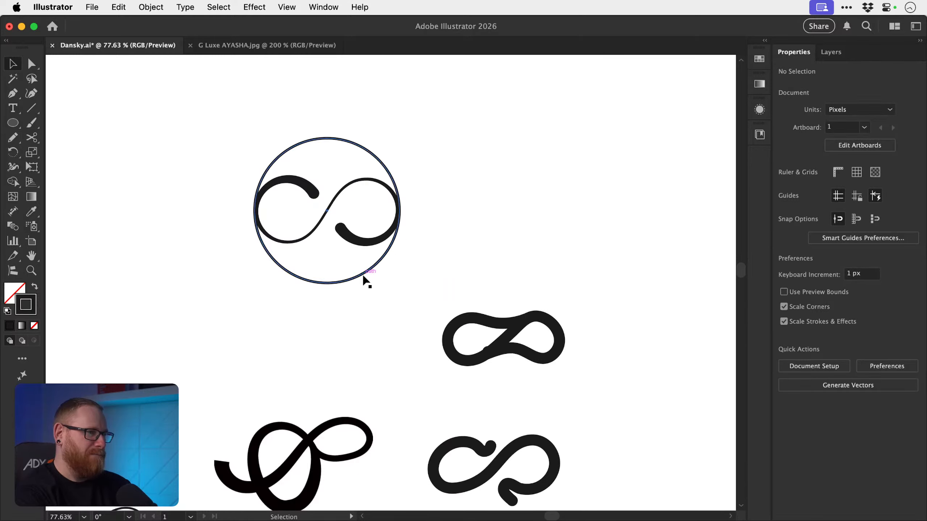
click(365, 276)
key(Delete)
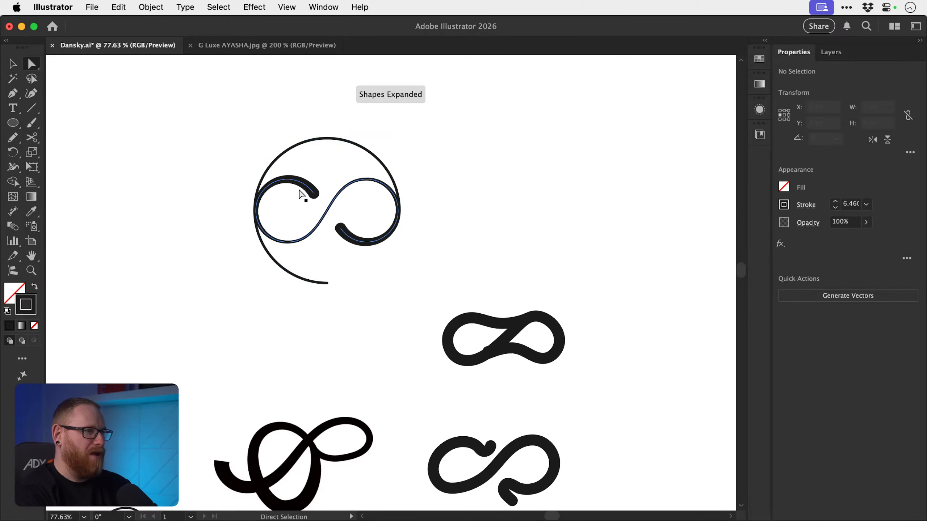
click(289, 156)
key(Delete)
key(v)
click(460, 230)
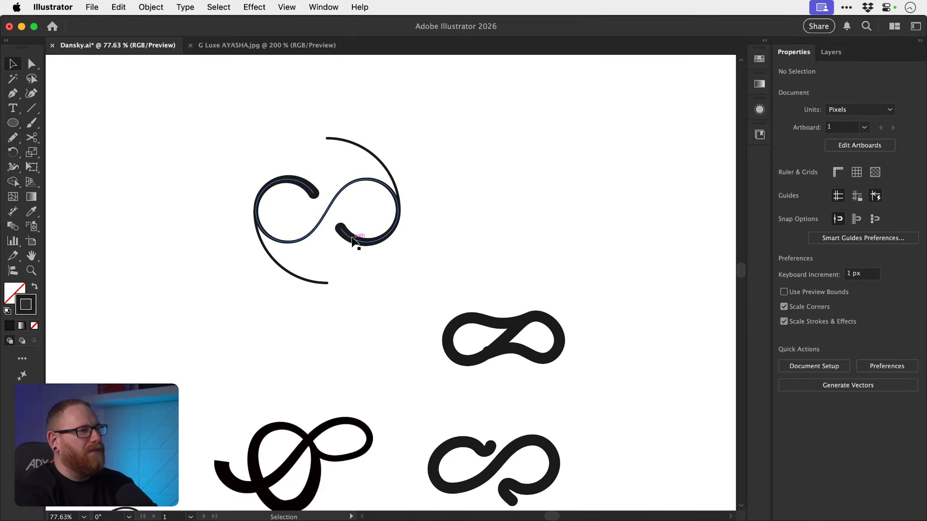
- Duplicate the loop mark together with its two arcs to the empty area on its left
drag(221, 118, 368, 319)
scroll(367, 320, up, 5)
scroll(367, 319, left, 5)
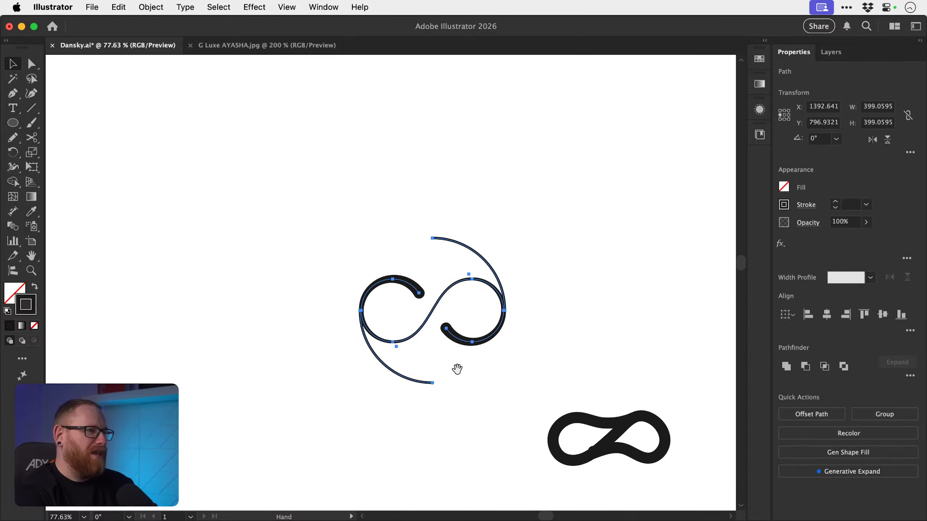
drag(458, 340, 362, 293)
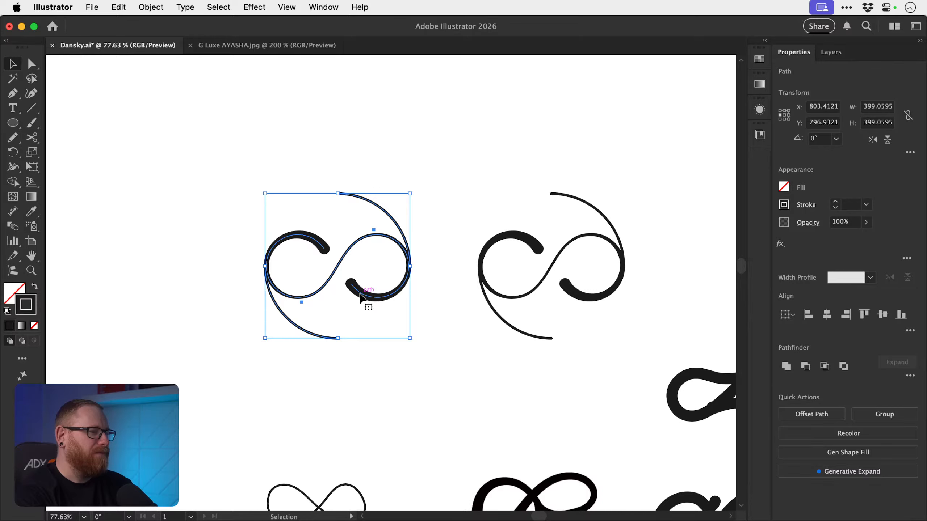
- Set the total width of the width point at the right loop's inner end to 3 px in the copied mark
key(shift+w)
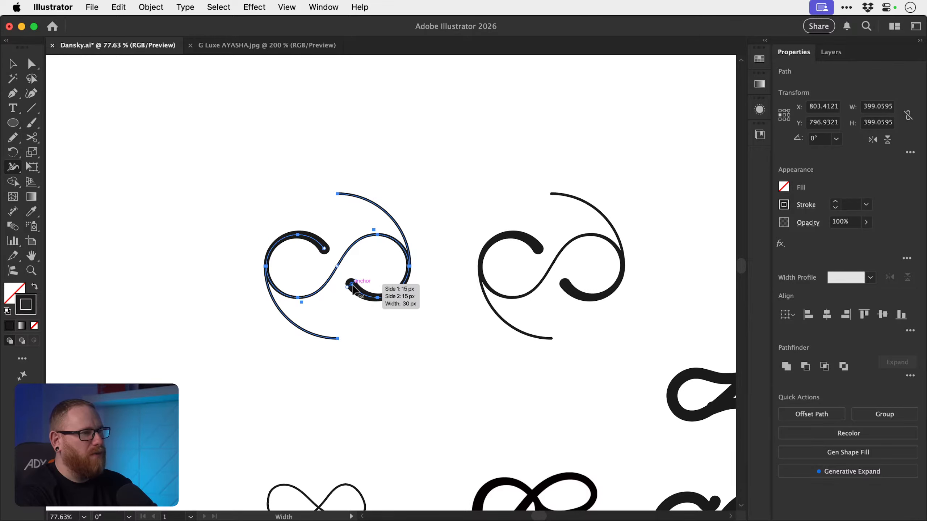
double_click(352, 287)
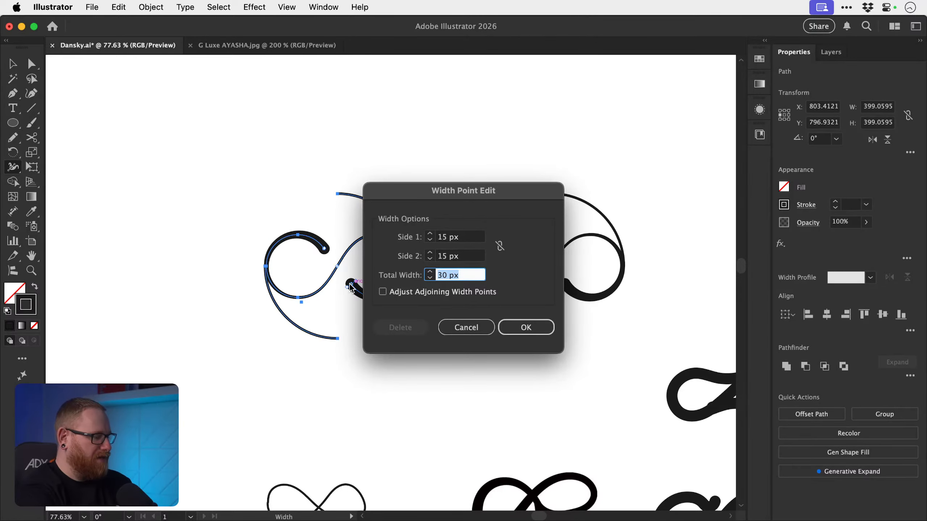
text(3)
key(Return)
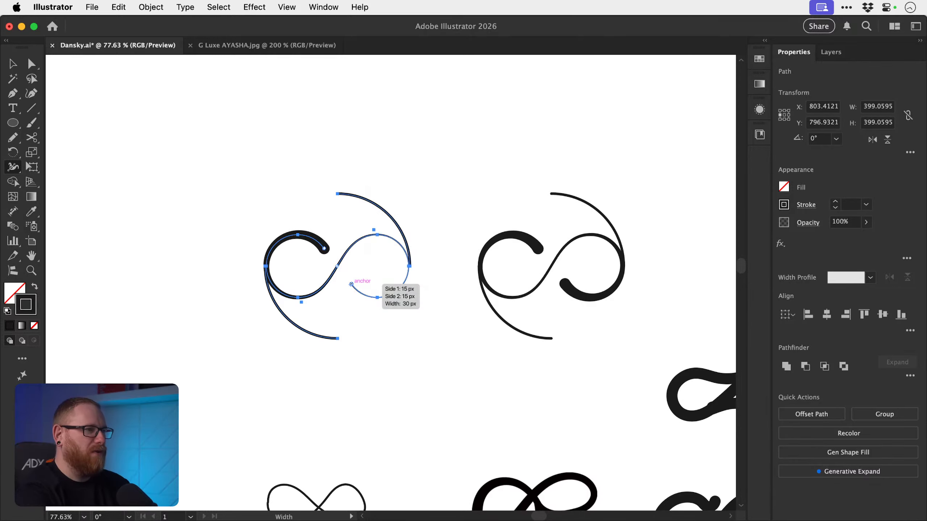
- Narrow the width point at the left loop's inner end to match the mark's thin centre
key(v)
key(shift+w)
scroll(346, 285, up, 3)
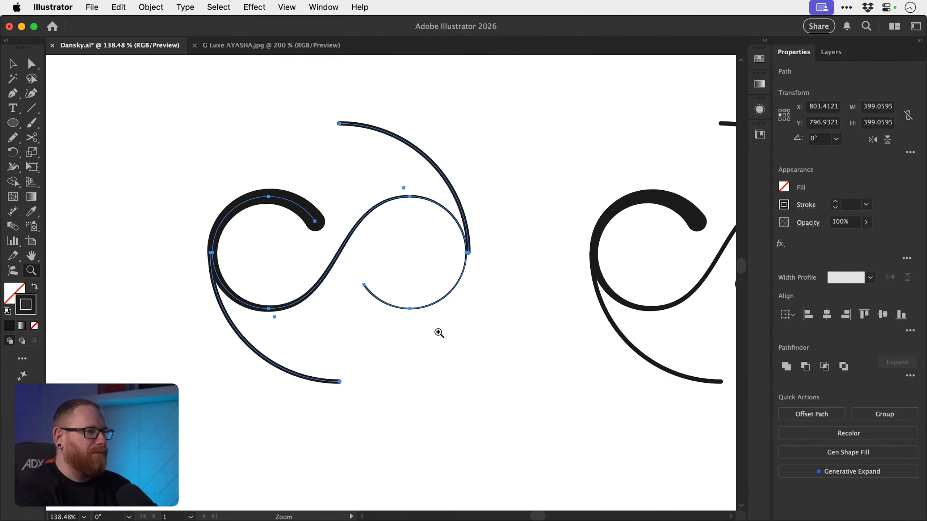
double_click(314, 223)
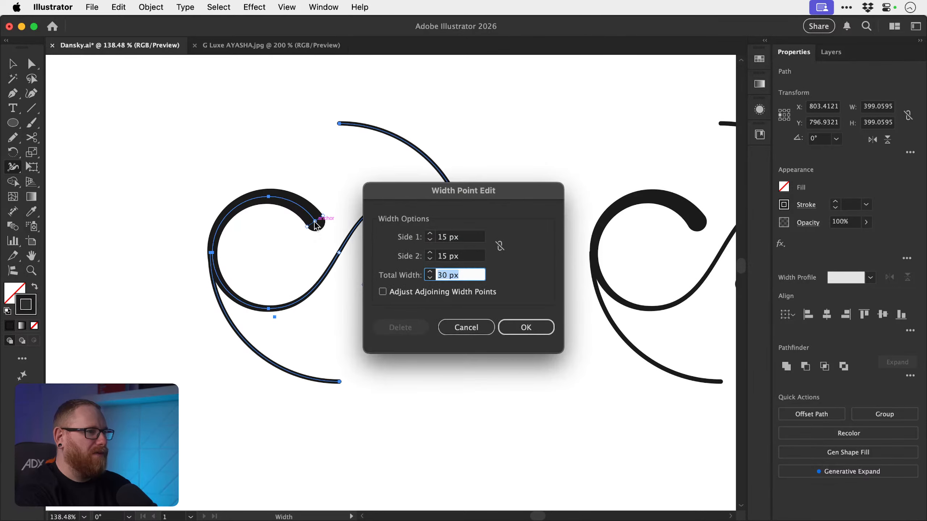
text(3)
key(Return)
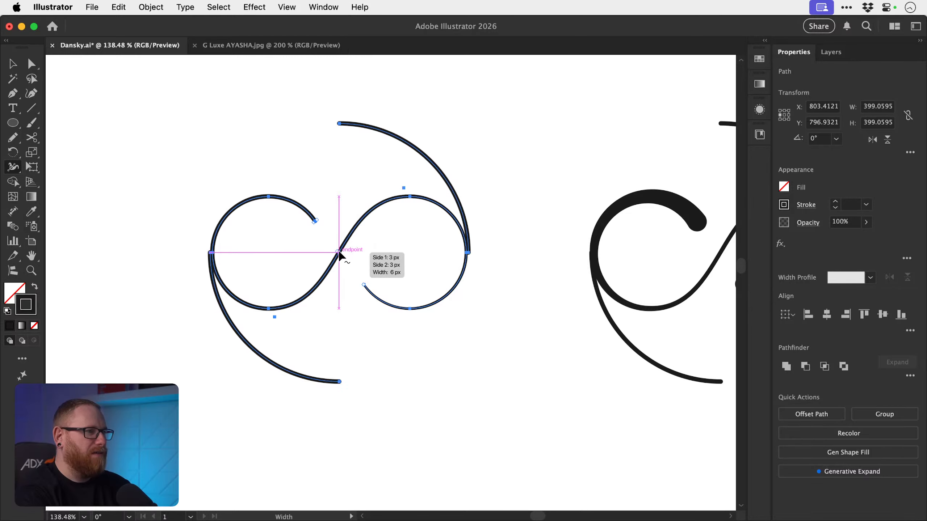
- Set the total width at the right loop's inner end to 6 px to match the centre width point, and deselect
double_click(339, 252)
text(3)
key(Return)
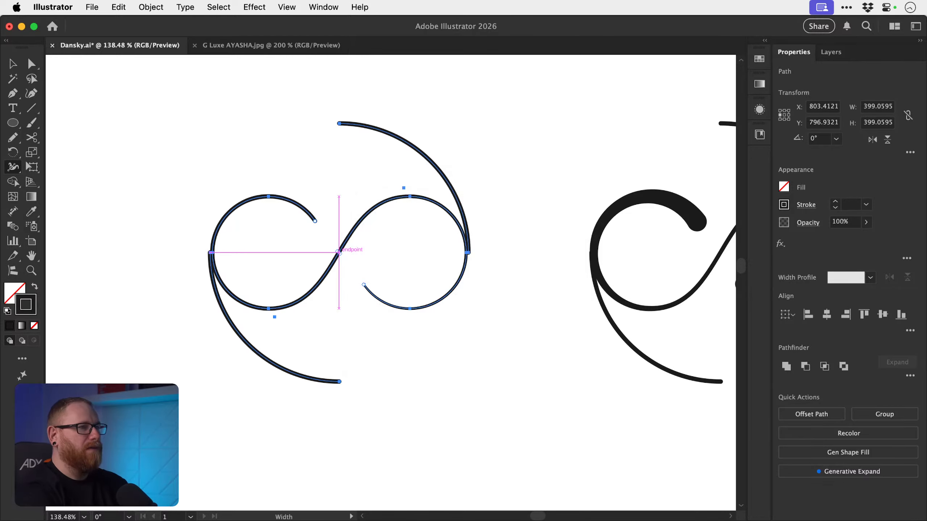
double_click(364, 285)
key(Return)
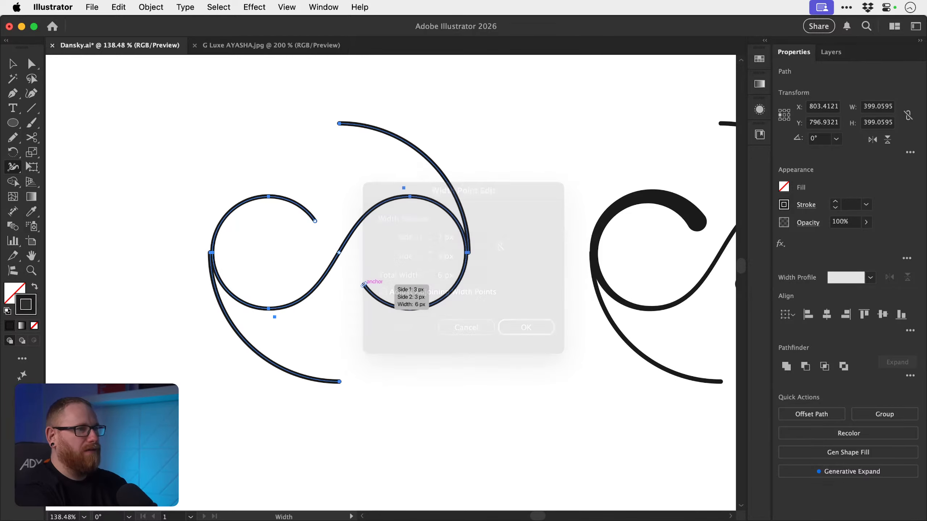
key(v)
click(515, 218)
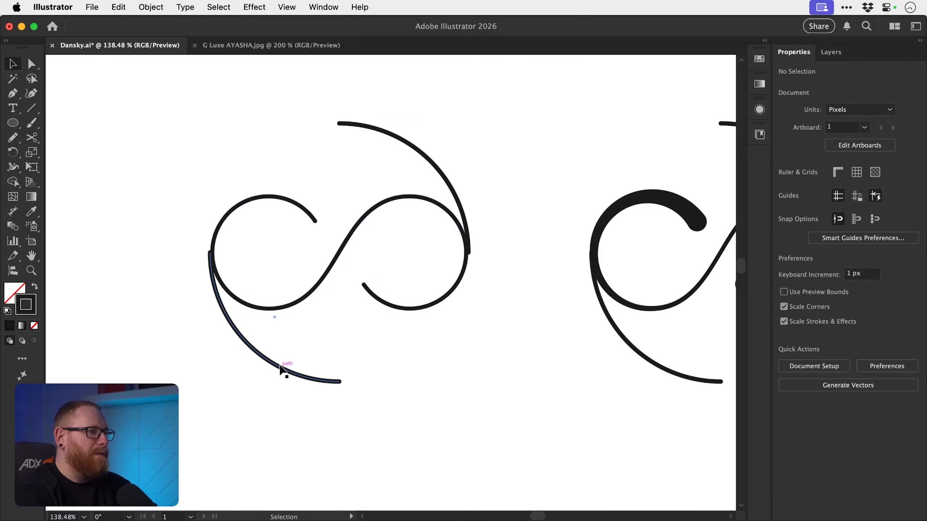
- Align the lower arc of the copied mark with the left edge of the loop path
drag(280, 368, 302, 367)
shift+click(215, 257)
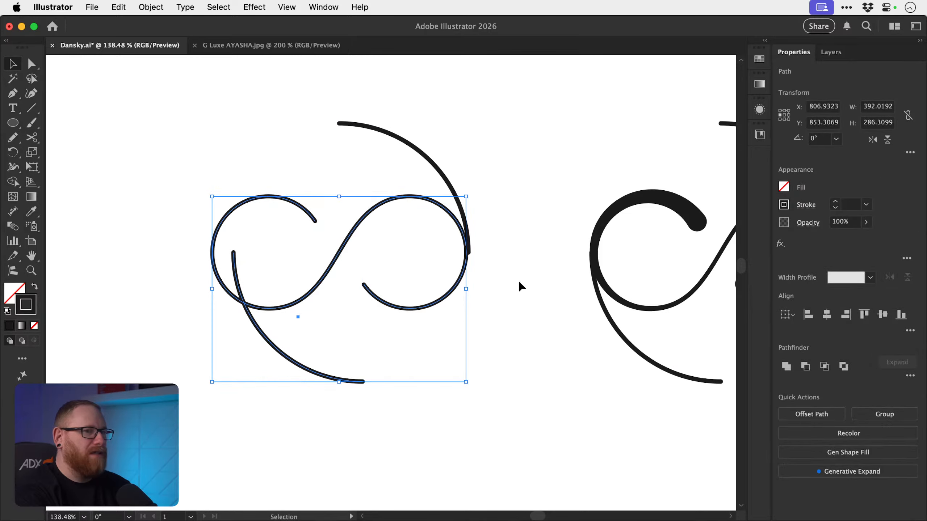
click(808, 314)
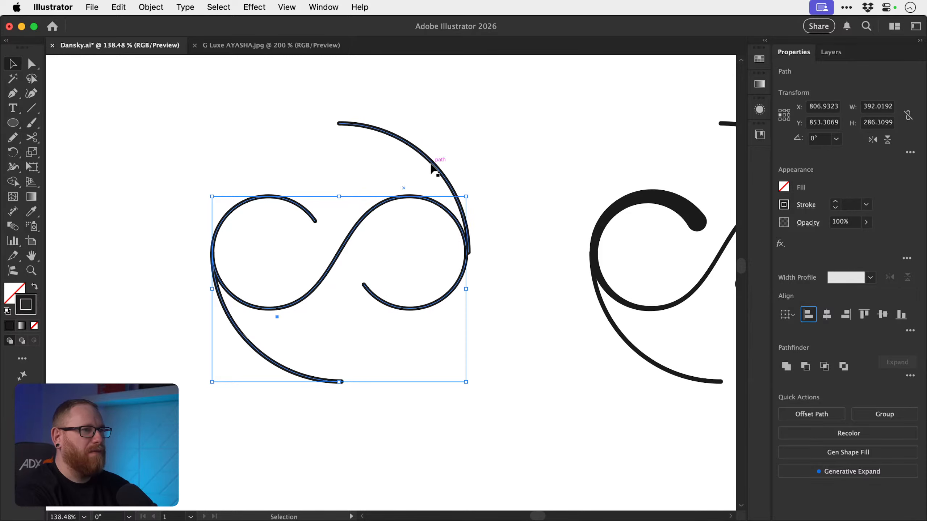
- Align the upper arc of the copied mark with the right edge of the loop path, and deselect
drag(431, 167, 408, 168)
shift+click(464, 227)
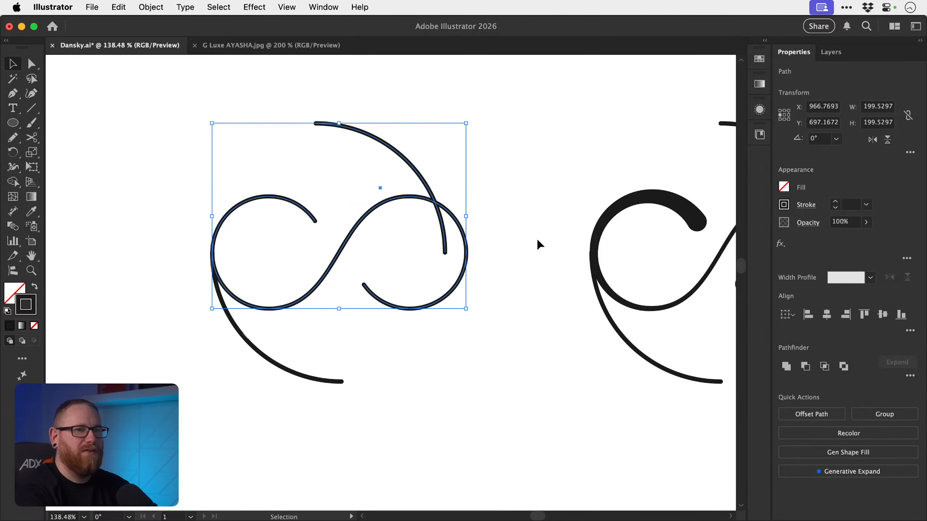
click(846, 315)
click(531, 147)
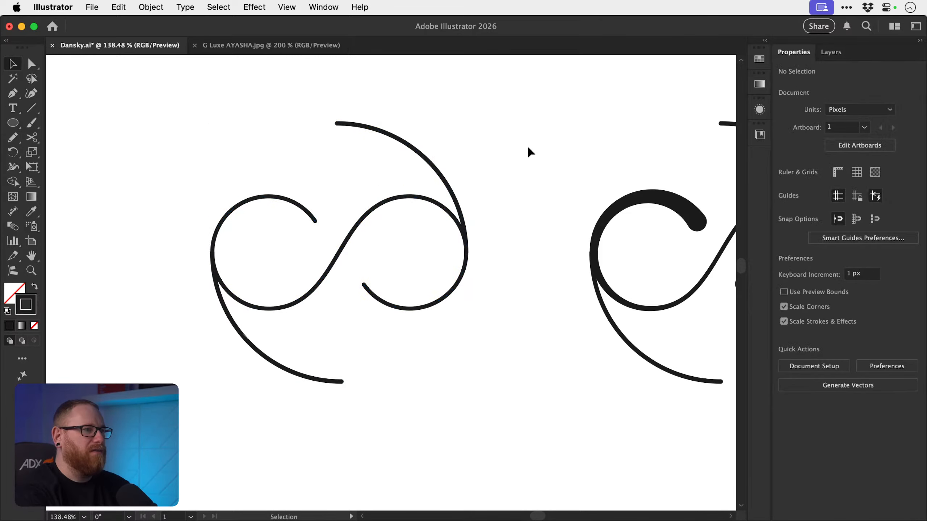
- Give the copied loop and its two arcs a uniform 25 pt stroke, and deselect
key(super+minus)
key(super+minus)
key(super+minus)
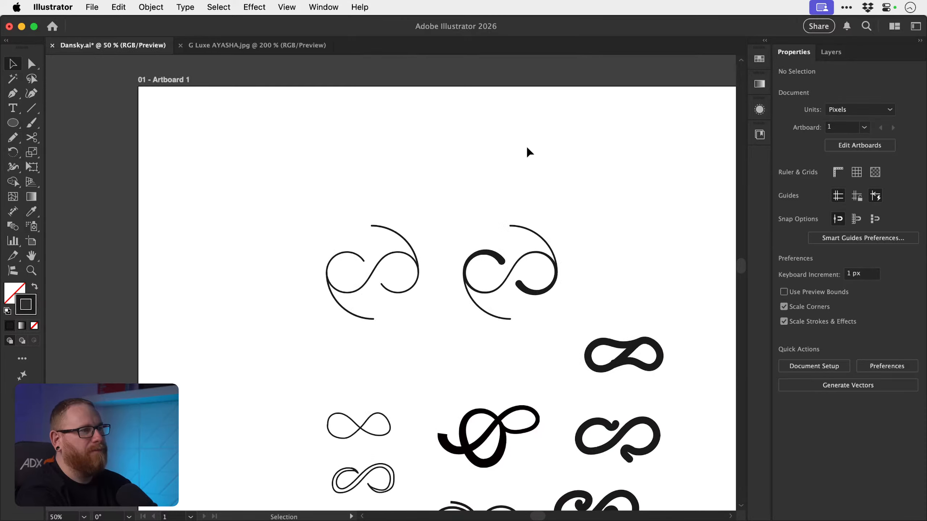
drag(424, 242, 371, 252)
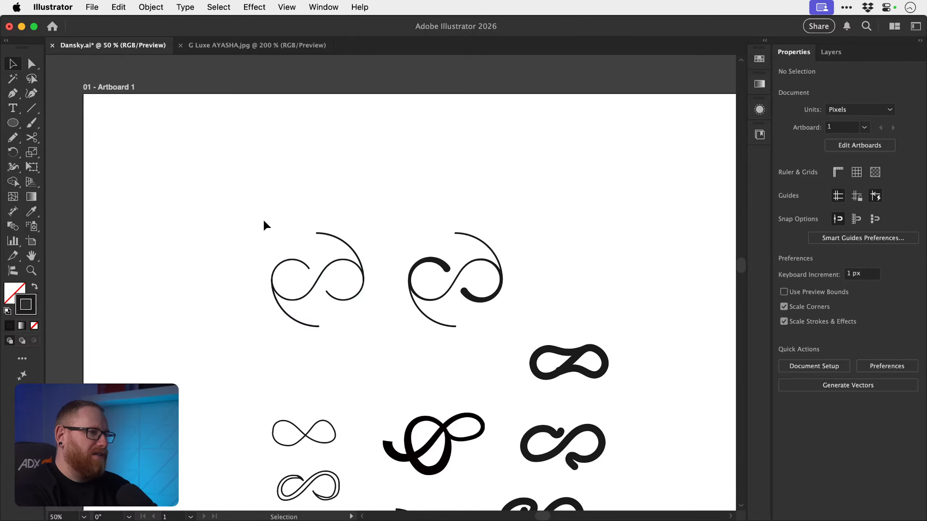
drag(263, 217, 359, 329)
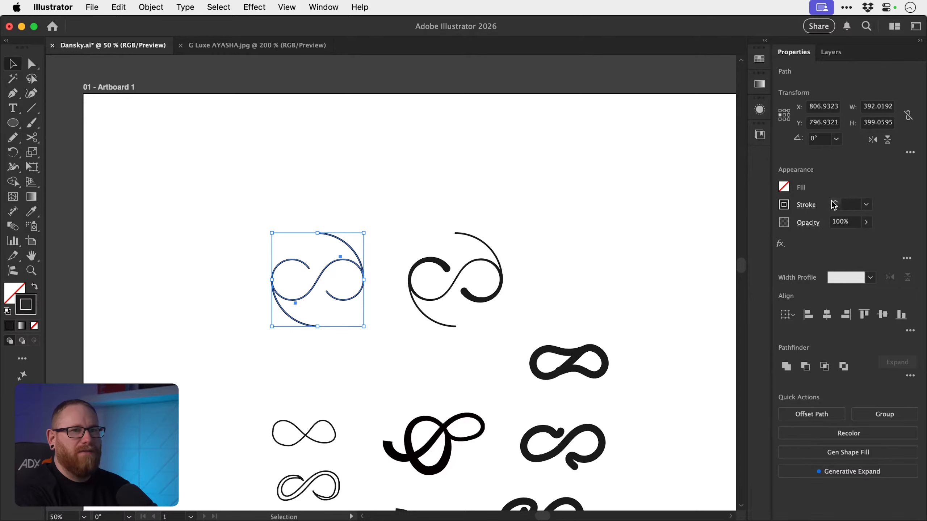
drag(834, 203, 834, 203)
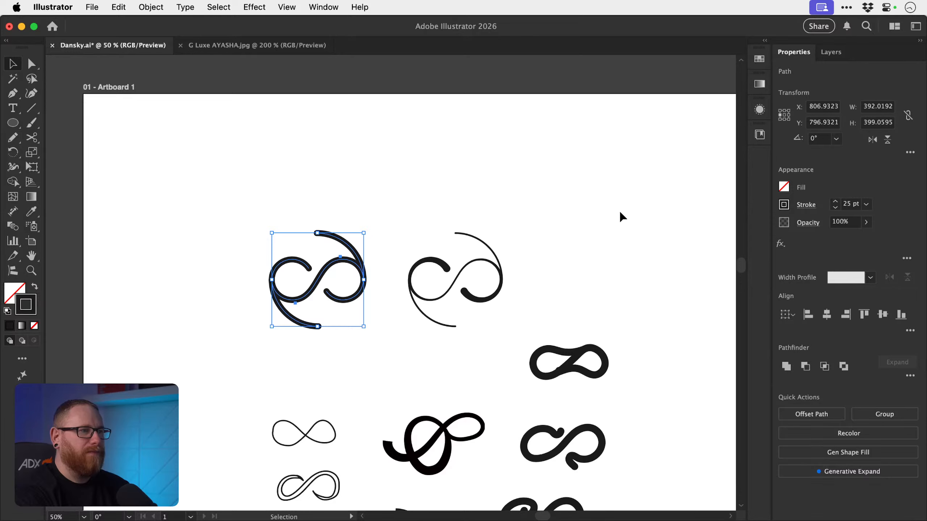
click(525, 230)
- Move the thickened loop-and-arcs mark further left, away from the variable-width mark
drag(218, 216, 367, 338)
drag(350, 296, 287, 295)
click(347, 345)
- Set the stroke of the open-ended loop mark lower on the artboard to 10 pt
drag(370, 347, 307, 236)
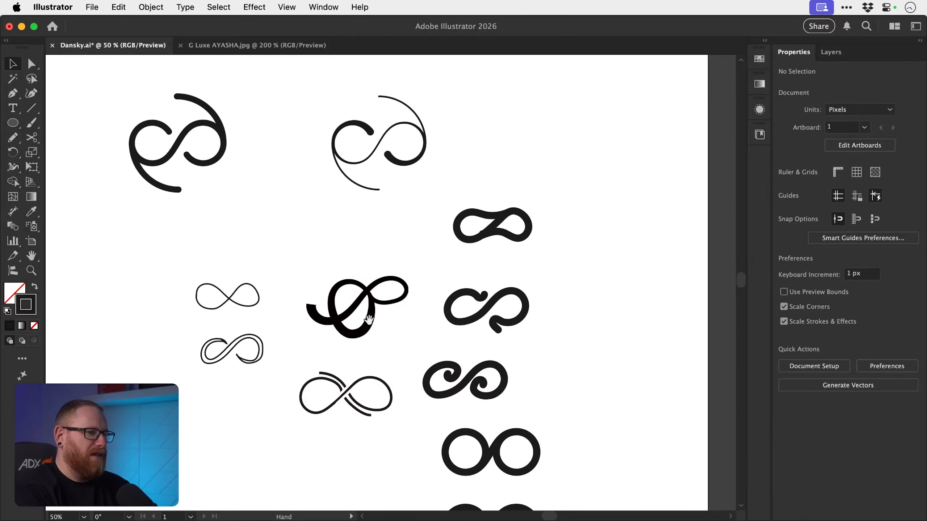
drag(426, 423, 418, 355)
drag(476, 417, 591, 407)
shift+click(835, 207)
shift+click(835, 208)
key(z)
key(v)
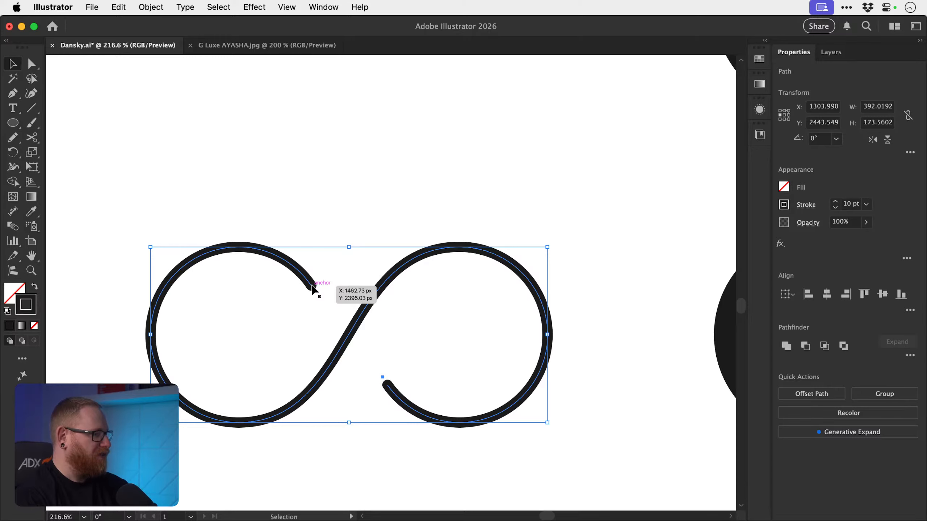
- Select only the loop path, leaving out the stray anchor point near the right loop's inner end
key(n)
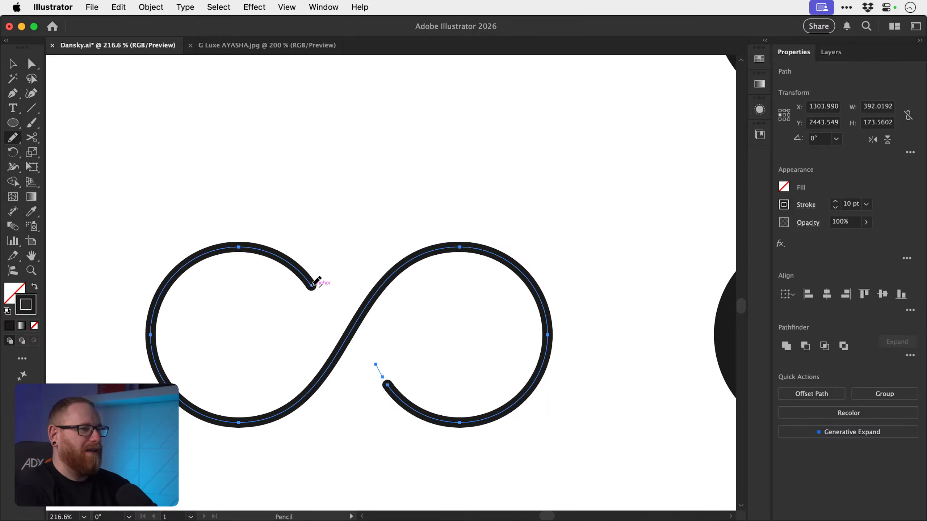
key(a)
key(super+shift+a)
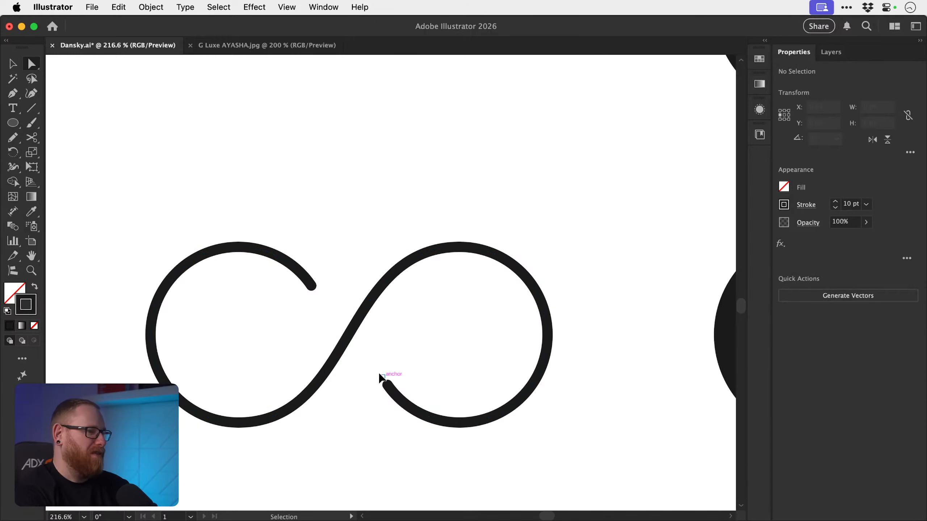
click(381, 377)
key(super+shift+a)
key(v)
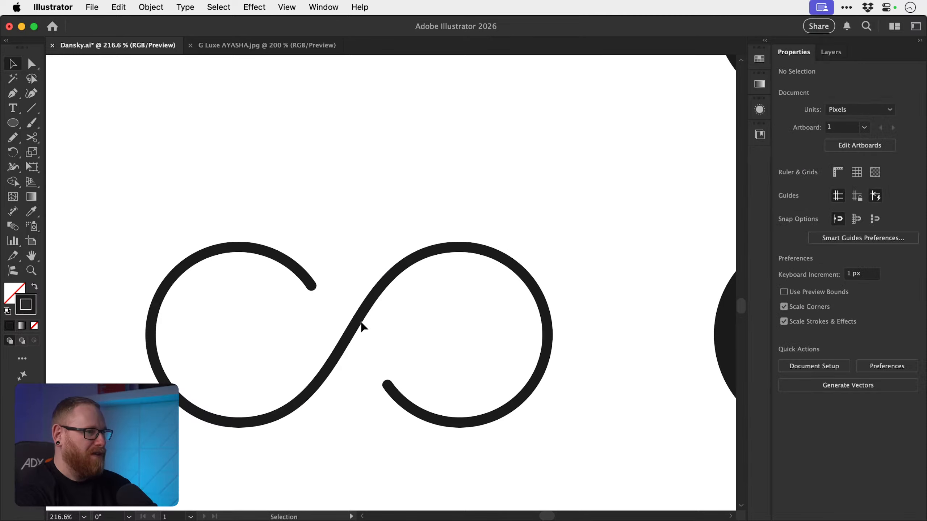
click(361, 324)
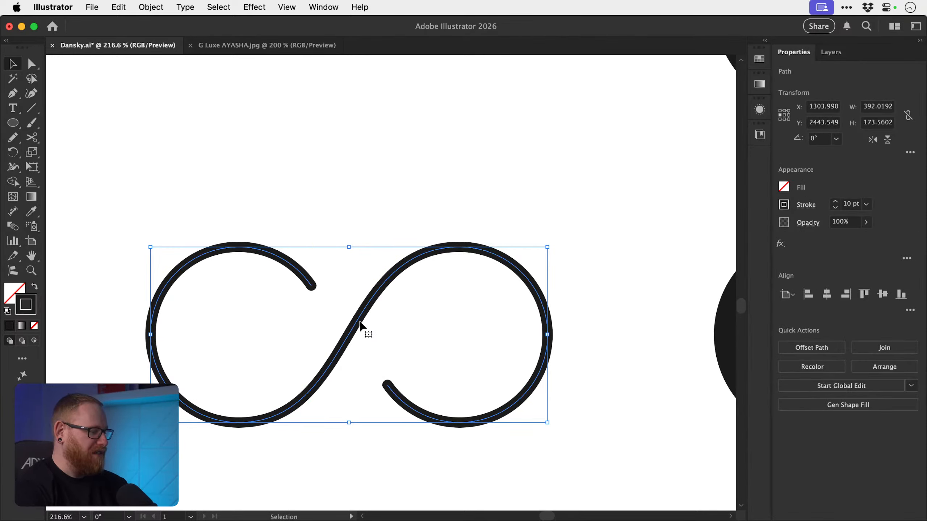
- Try to extend the left loop's inner end freehand with the Pencil tool, undo it, and review the Pencil Tool Options
key(n)
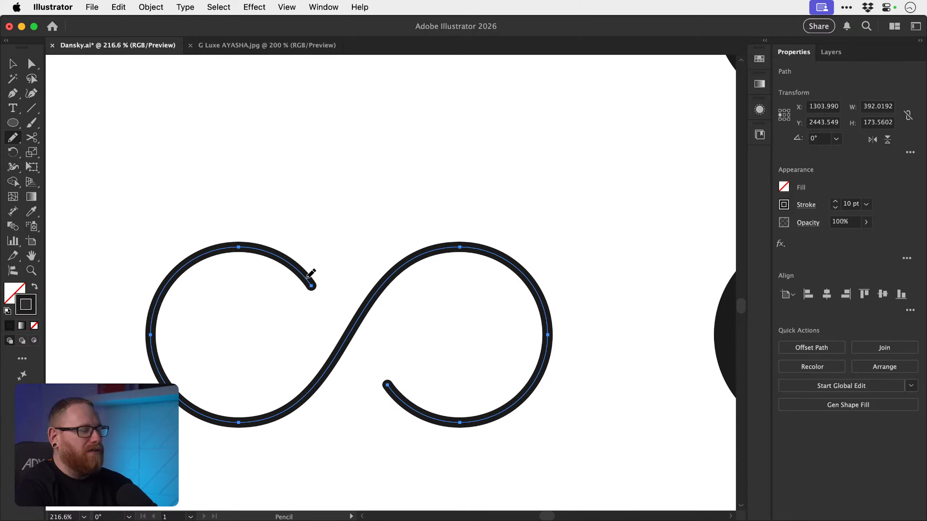
mouse_move(308, 278)
mouse_down()
mouse_move(324, 315)
mouse_move(297, 337)
mouse_move(270, 303)
mouse_up()
key(super+z)
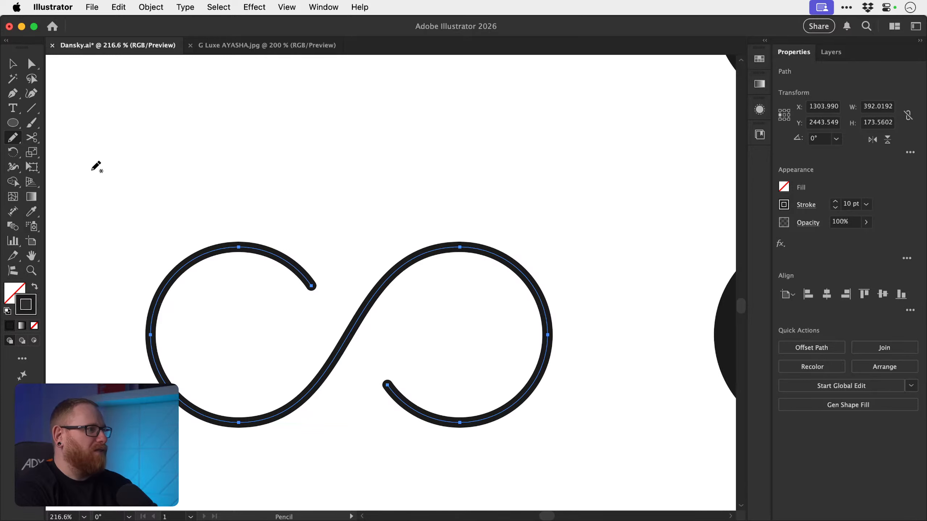
double_click(16, 139)
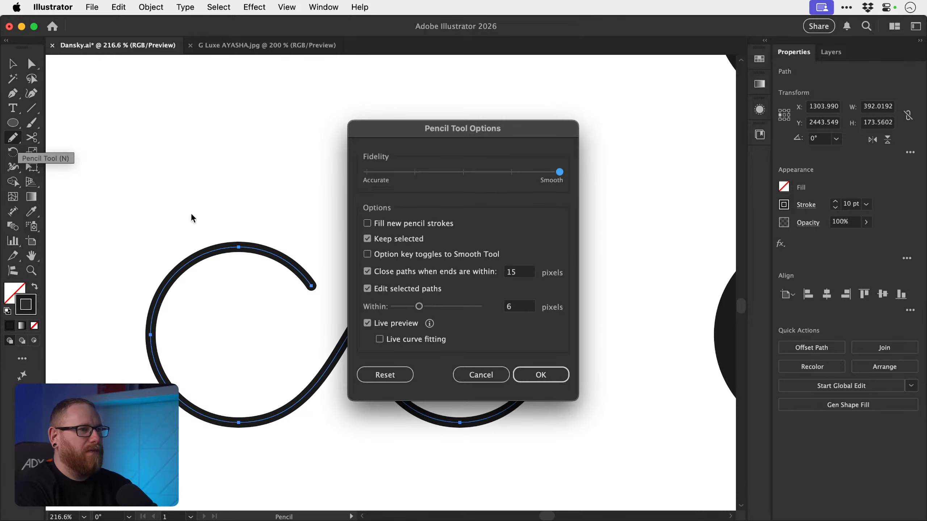
click(533, 374)
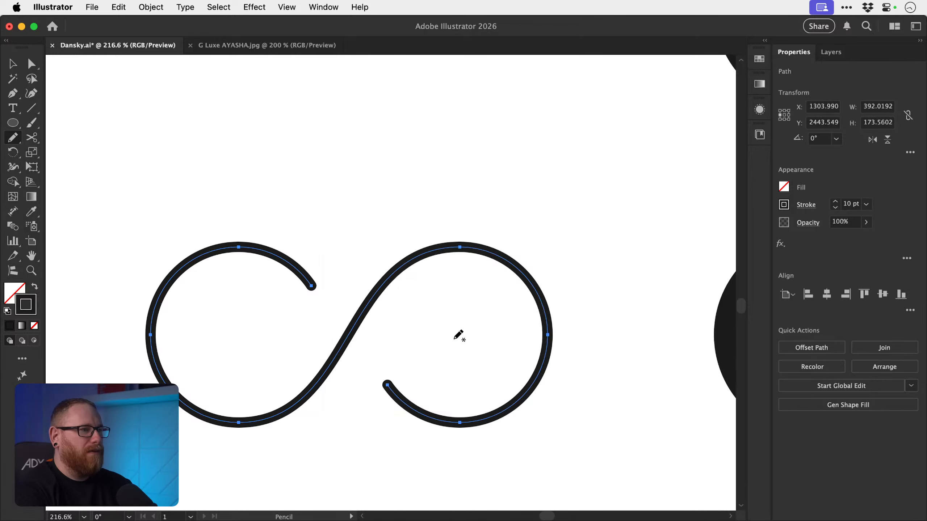
- Try to curl the inner ends of both loops freehand with the Pencil tool, and undo the curls
mouse_move(312, 284)
mouse_down()
mouse_move(301, 325)
mouse_move(273, 314)
mouse_move(267, 298)
mouse_move(313, 287)
mouse_move(309, 329)
mouse_move(288, 332)
mouse_move(275, 324)
mouse_move(289, 298)
mouse_up()
key(super+z)
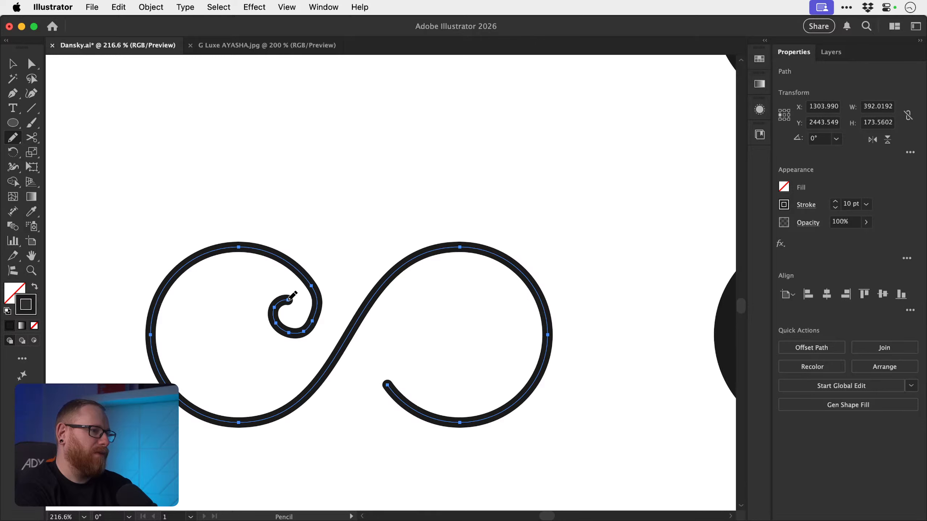
mouse_move(387, 384)
mouse_down()
mouse_move(377, 358)
mouse_move(387, 343)
mouse_move(412, 343)
mouse_move(406, 365)
mouse_up()
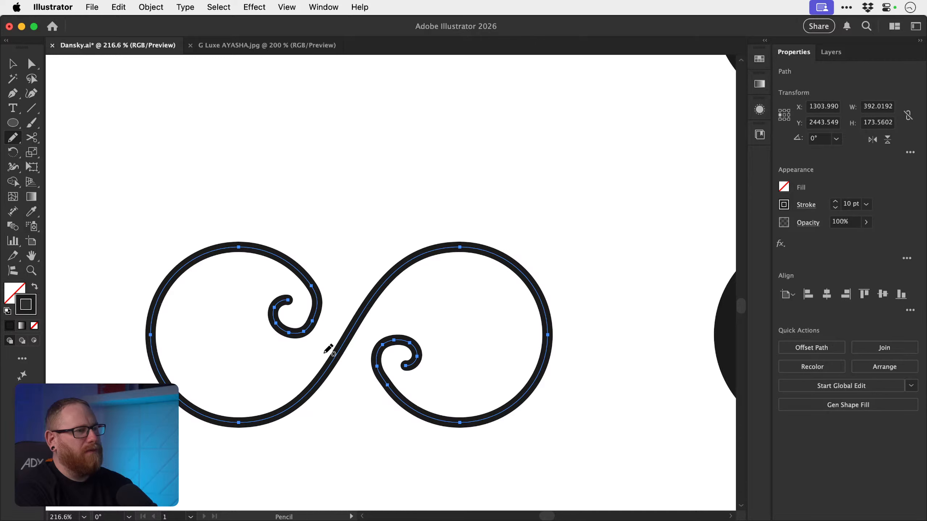
key(super+z)
key(super+z)
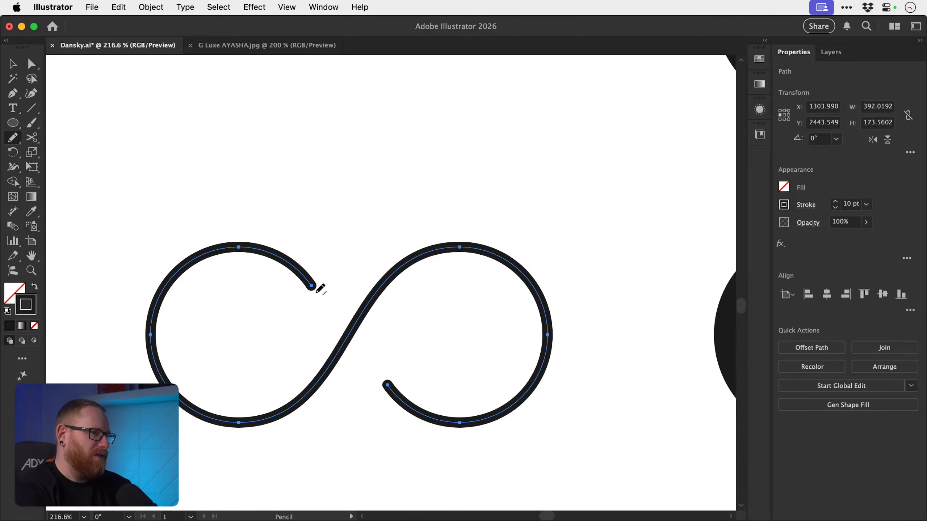
mouse_move(312, 287)
mouse_down()
mouse_move(312, 325)
mouse_move(278, 314)
mouse_move(301, 305)
mouse_up()
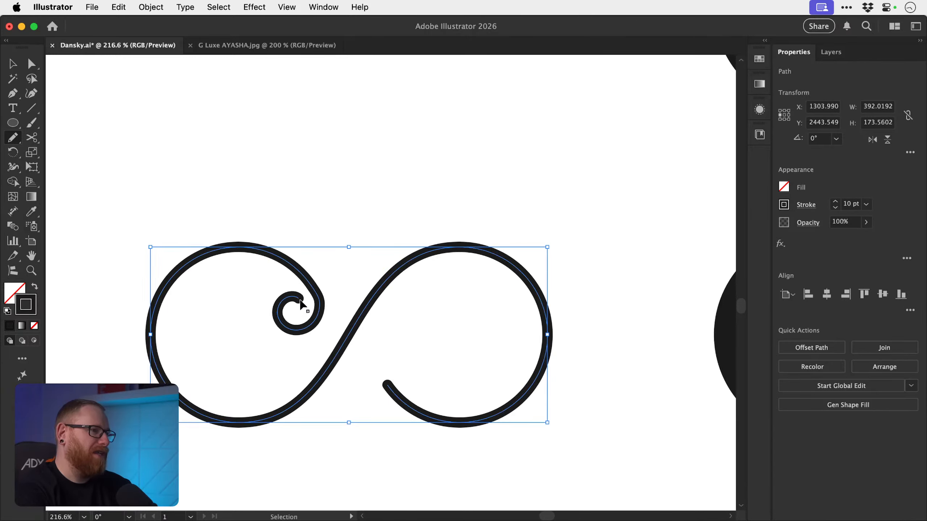
key(super+z)
- Draw a spiral about 54 × 55 px, adjust its number of turns, and place its outer end on the left loop's inner end
click(38, 110)
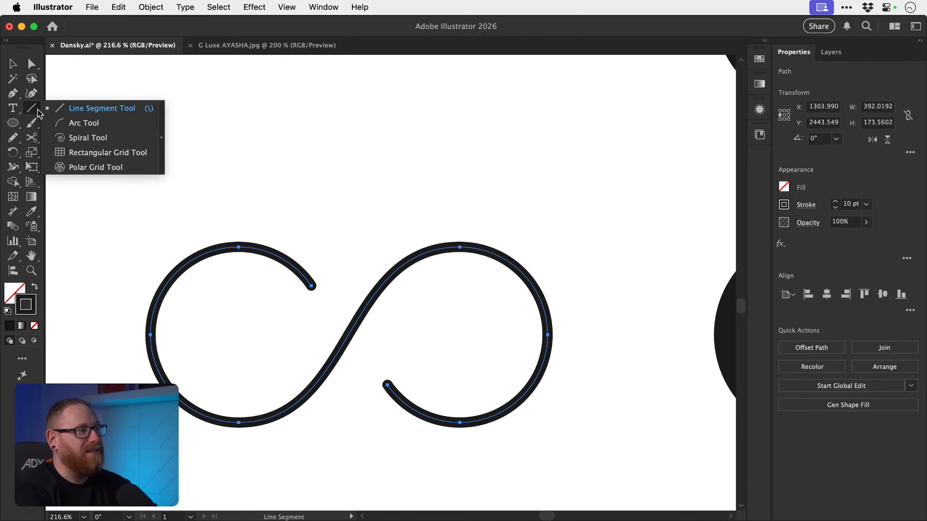
click(66, 137)
drag(303, 197, 320, 168)
key(Down)
key(Down)
key(Down)
key(Down)
key(Down)
key(Down)
key(Up)
key(Down)
key(Down)
key(Up)
key(Up)
key(Up)
key(Up)
key(v)
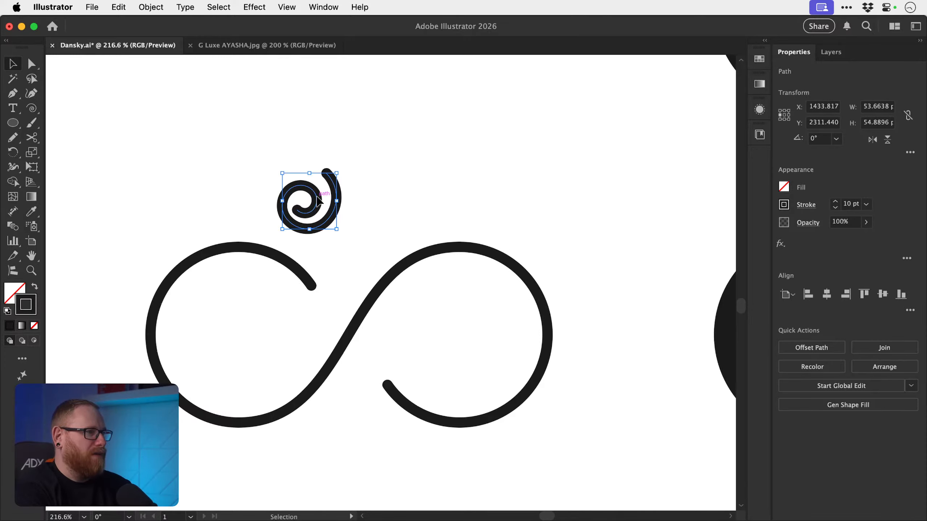
drag(319, 203, 489, 377)
key(z)
- Shorten the spiral by deleting its innermost end anchor point
key(a)
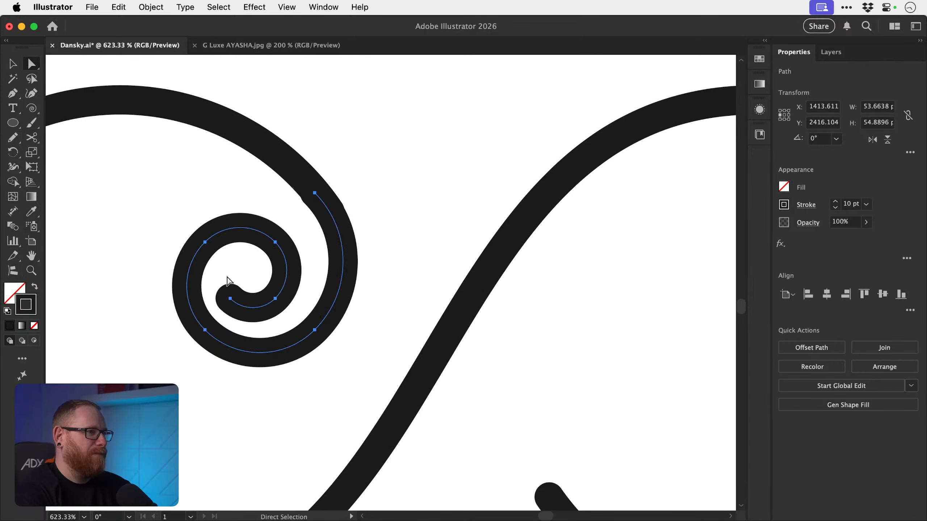
click(226, 276)
click(229, 299)
key(Delete)
key(v)
click(229, 298)
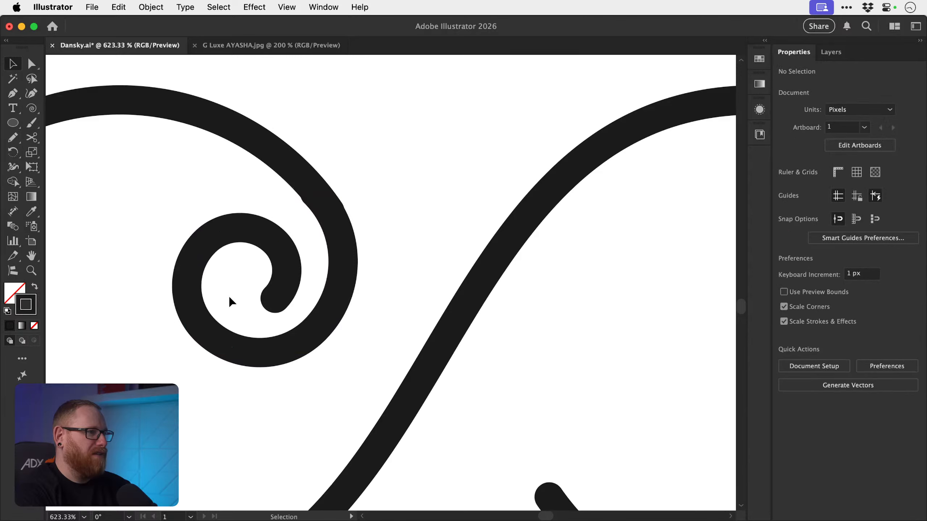
- Try to shorten the spiral by one more inner anchor point, and undo that deletion
key(a)
click(275, 298)
key(Delete)
key(v)
click(407, 208)
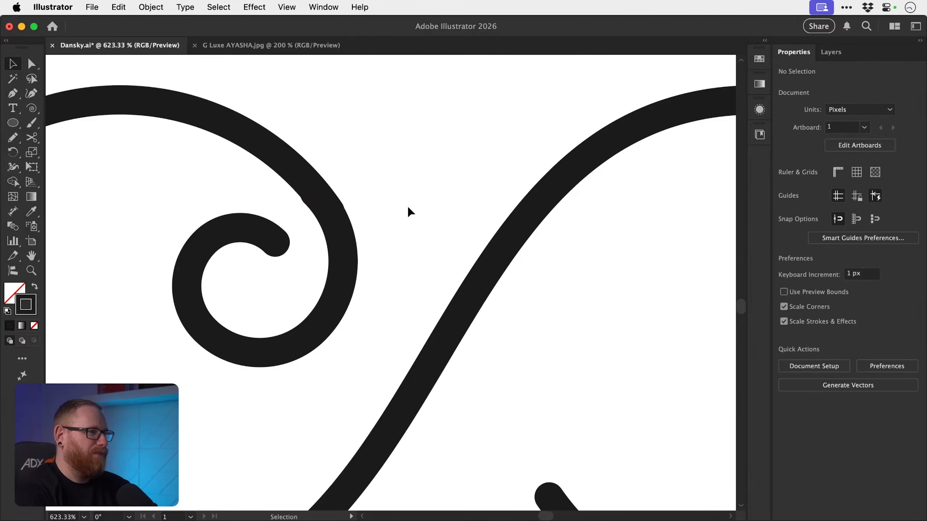
key(super+minus)
key(super+minus)
key(super+minus)
key(super+minus)
key(super+z)
click(408, 208)
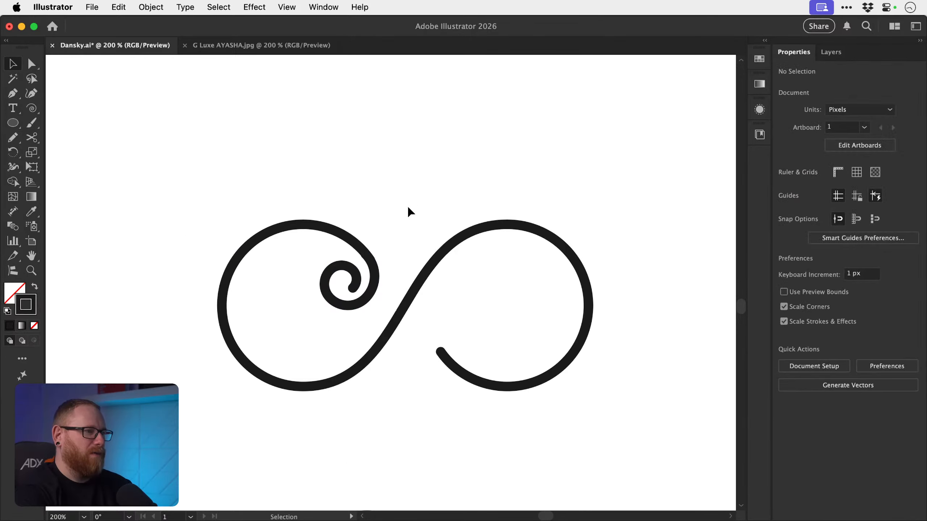
- Try to remove the inner curve of the spiral around its upper anchor point, and undo the deletion
key(a)
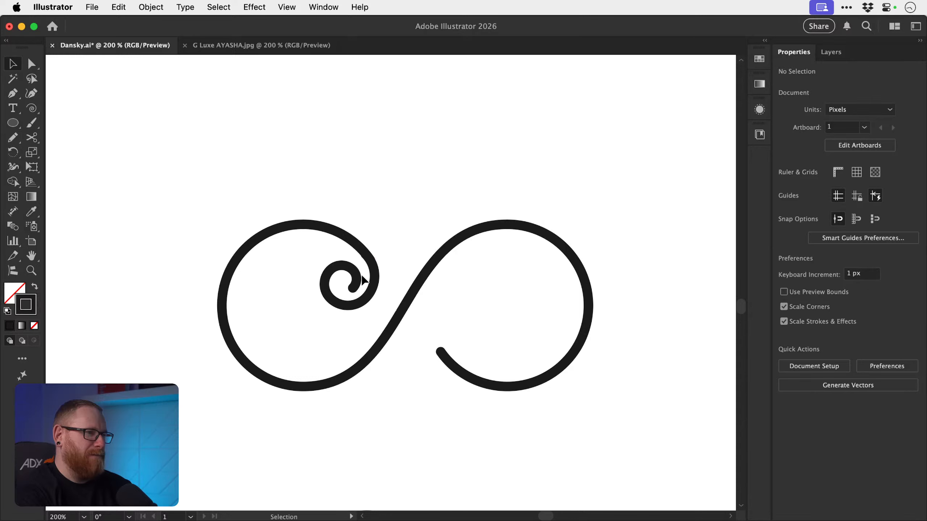
click(361, 277)
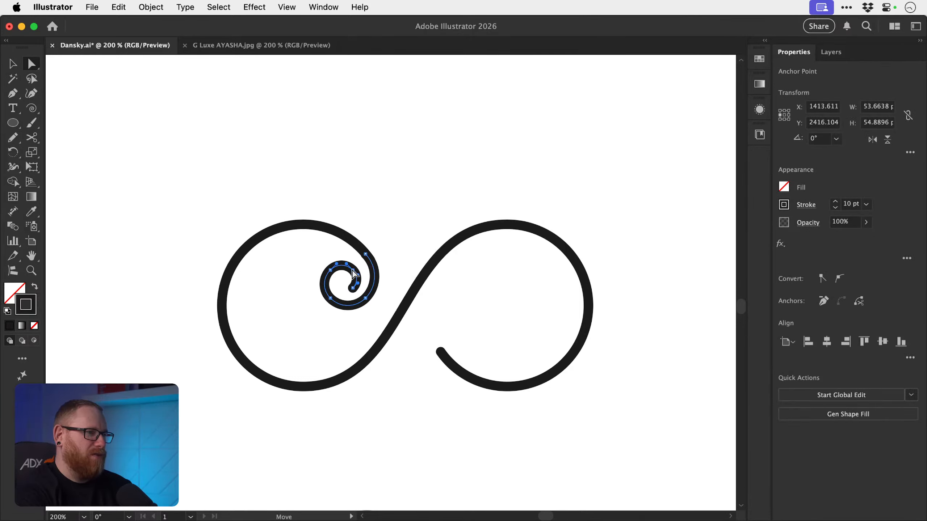
key(Delete)
key(v)
click(426, 199)
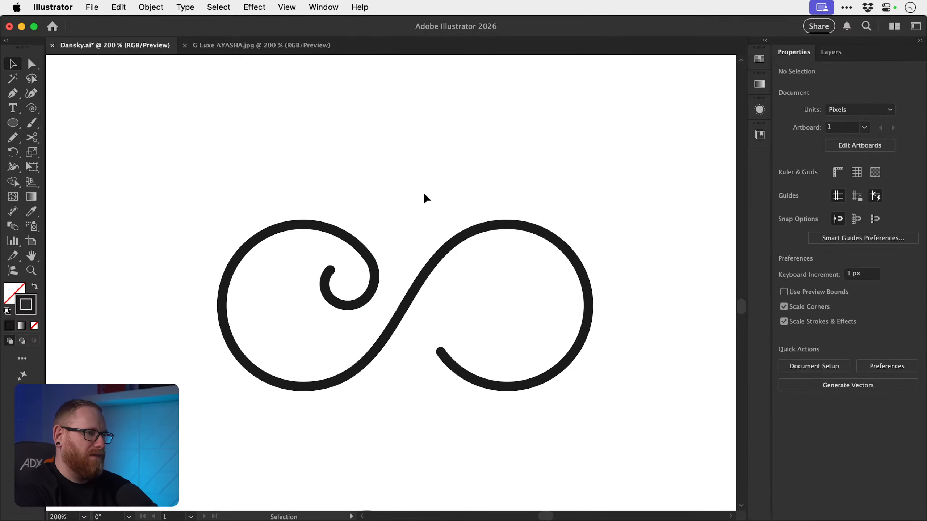
key(super+z)
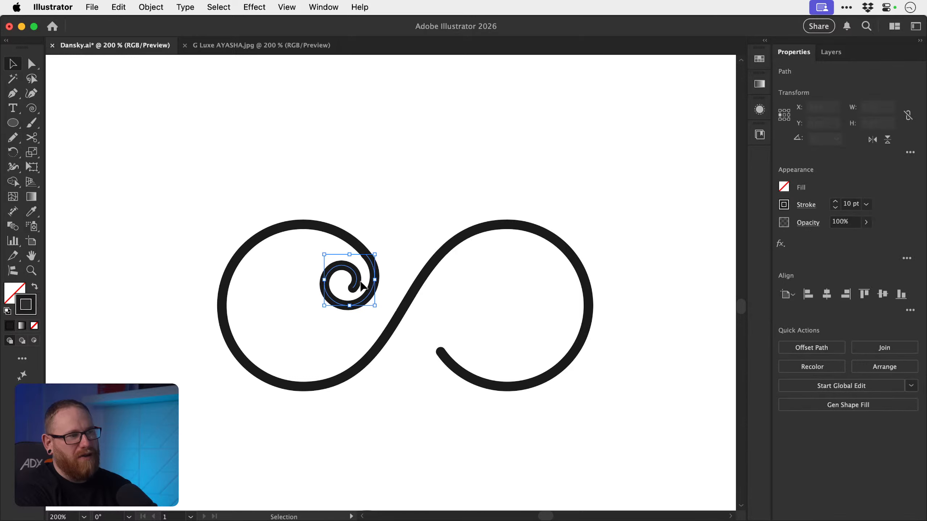
click(406, 200)
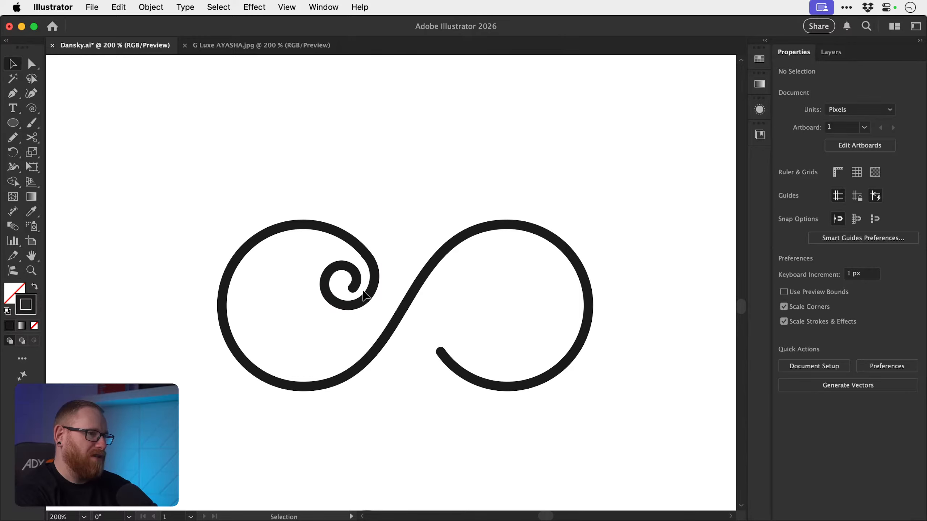
- Cut the spiral with the Scissors tool just before its inner end and delete the cut-off tail
key(z)
drag(360, 286, 554, 324)
key(c)
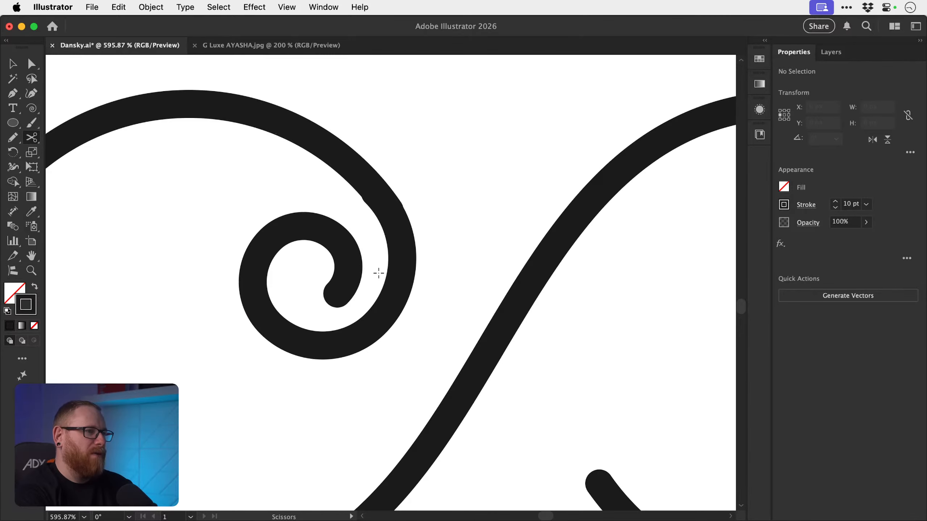
click(349, 267)
key(a)
click(338, 294)
key(Delete)
key(Delete)
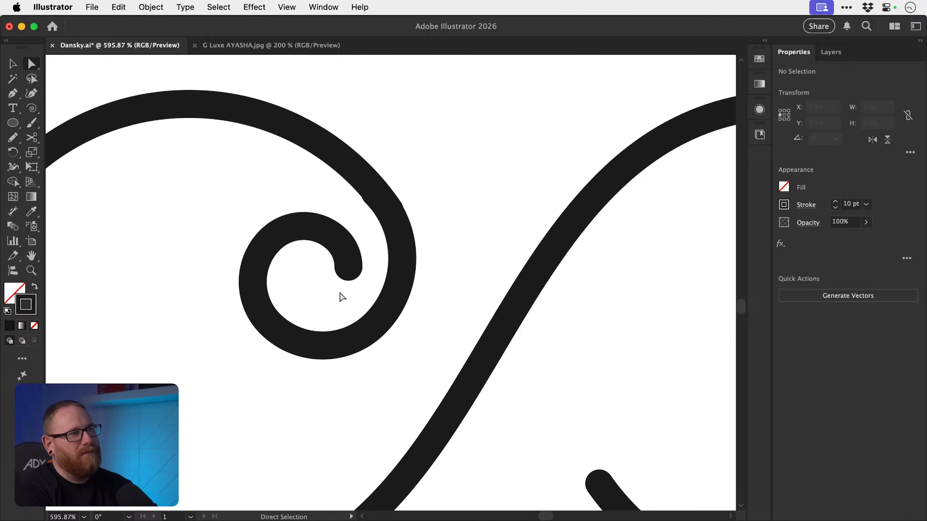
- In outline view, move the spiral so its outer end anchor snaps onto the loop's upper open end
key(v)
key(z)
key(v)
drag(400, 225, 459, 344)
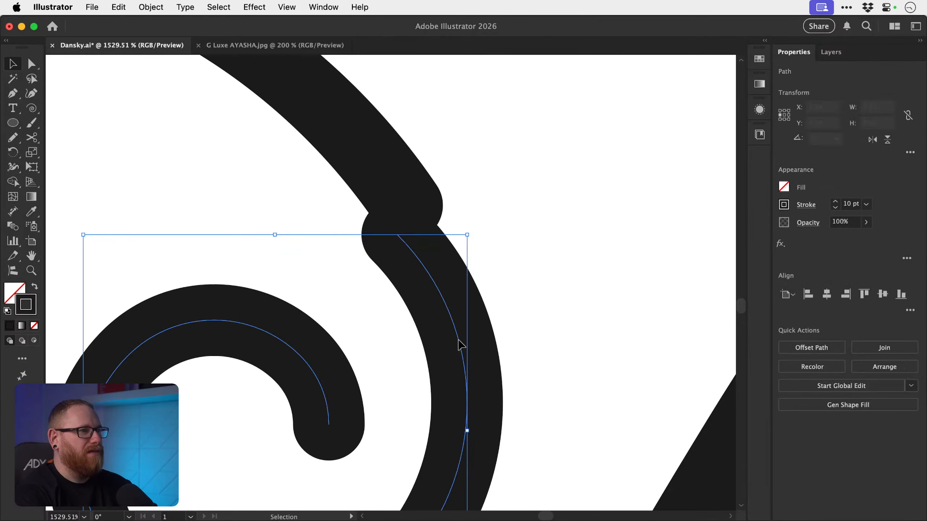
key(cmd+y)
key(z)
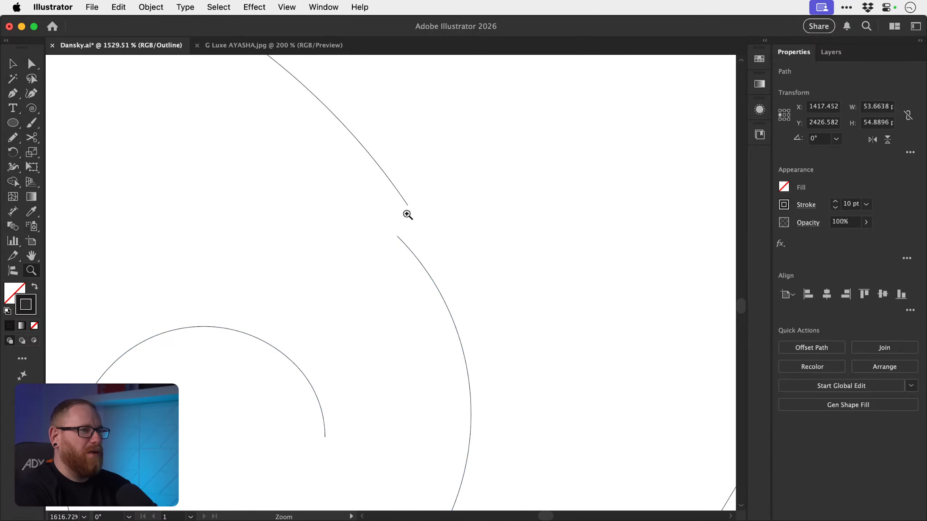
drag(406, 213, 577, 323)
key(v)
drag(430, 317, 425, 202)
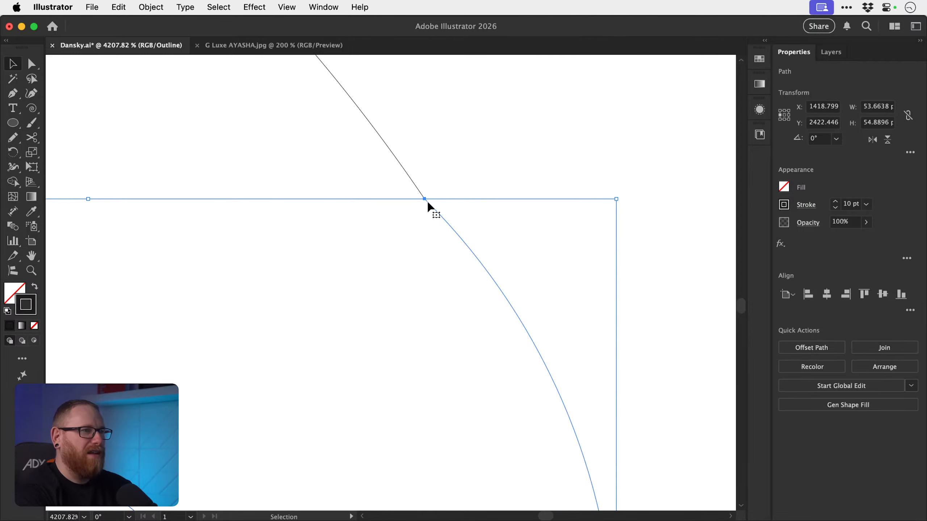
- Average the two meeting end anchor points of the loop and spiral on both axes, and return to preview display
key(a)
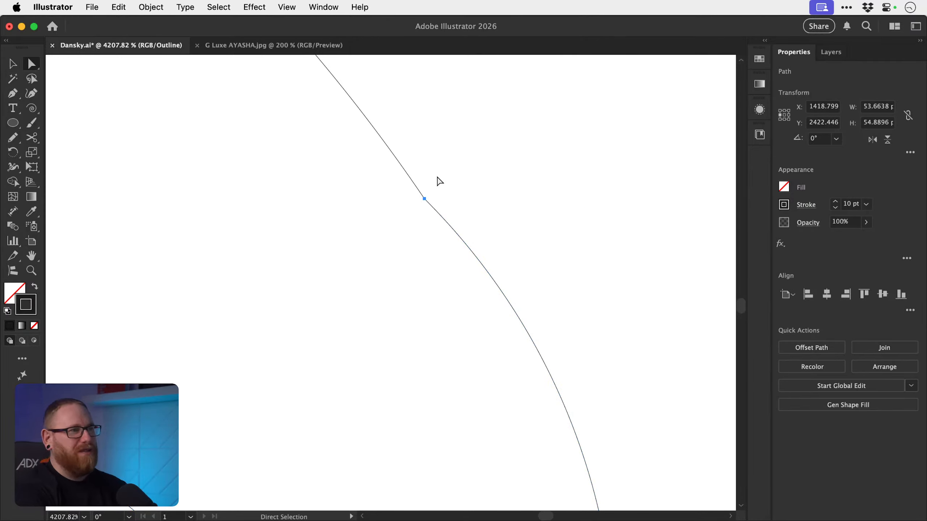
drag(437, 177, 407, 219)
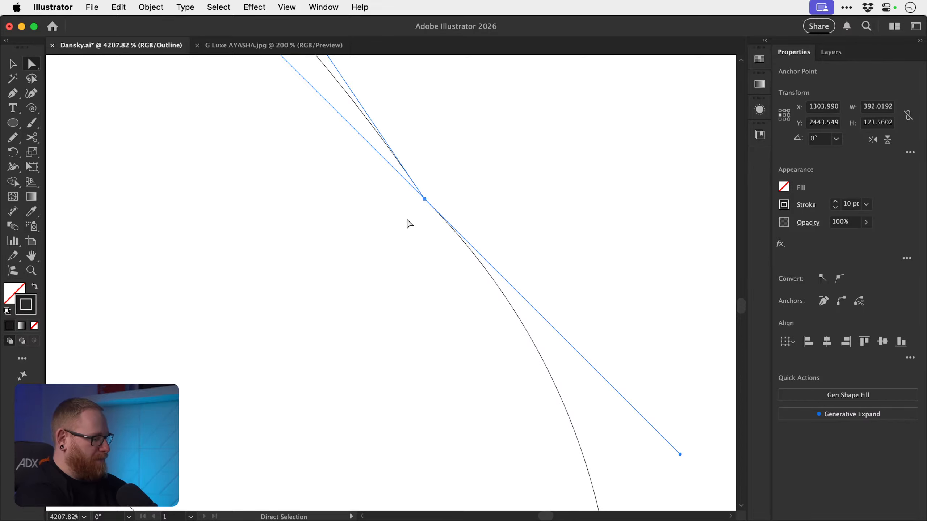
key(super)
key(super+alt+j)
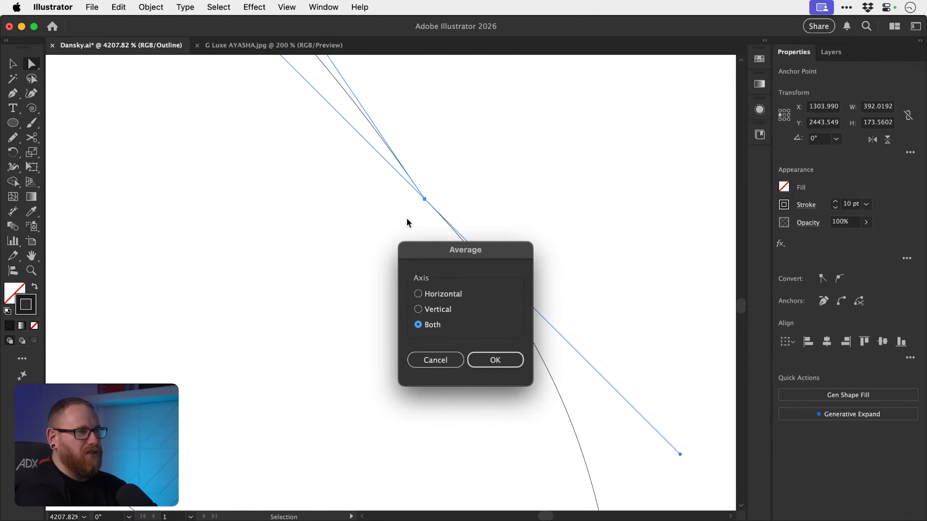
key(Return)
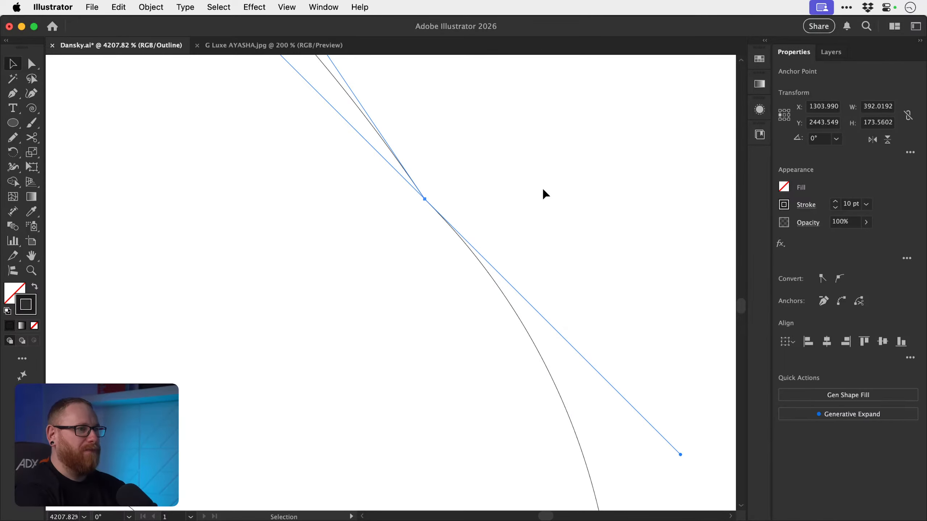
click(544, 193)
key(super+y)
- Rotate the spiral about 13° clockwise around its shared anchor point with the loop to smooth the transition
key(super+minus)
key(super+minus)
key(super+minus)
key(super+minus)
key(super+minus)
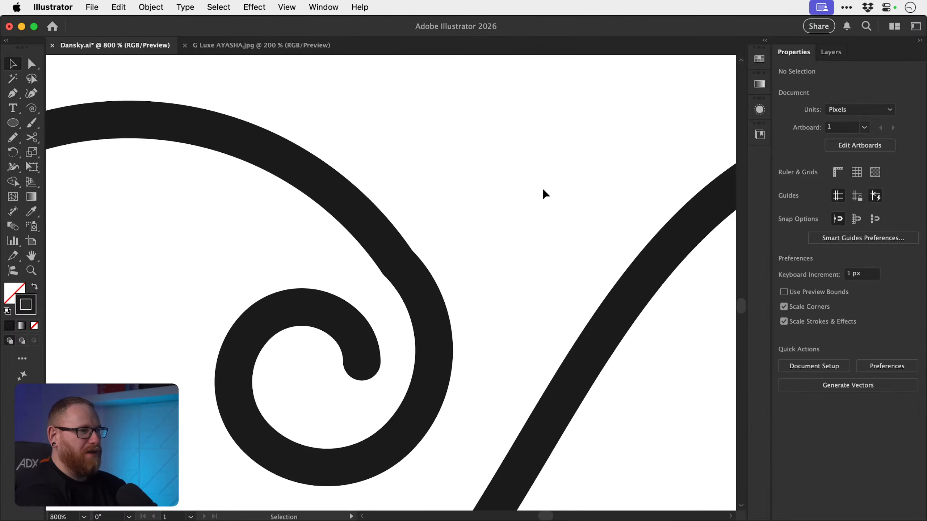
click(423, 299)
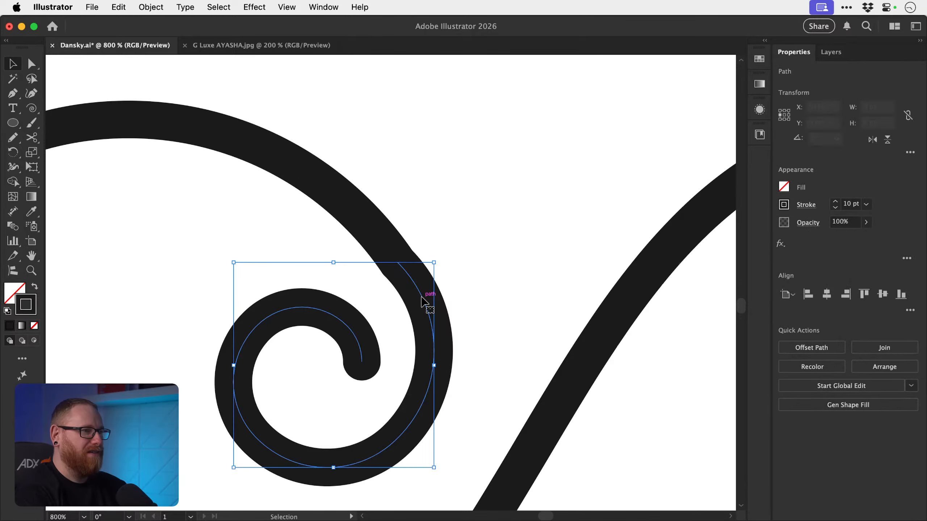
key(r)
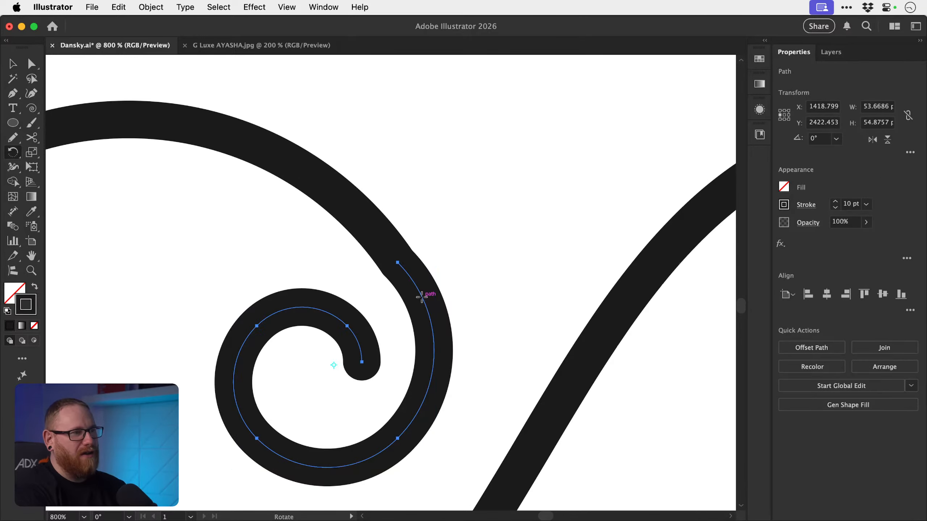
click(398, 262)
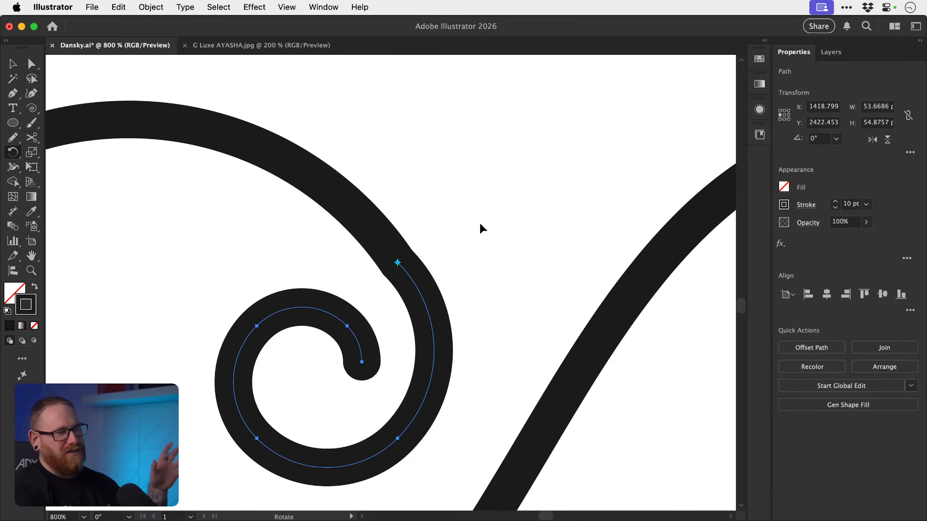
drag(510, 222, 488, 252)
key(v)
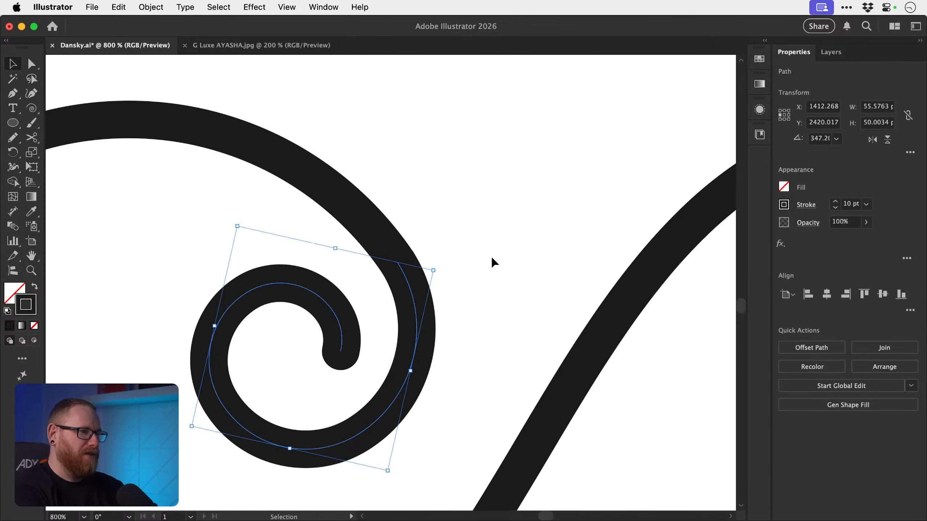
click(492, 258)
- Shorten the curl slightly by moving the spiral's inner end anchor back along its curve
key(a)
key(super+minus)
key(super+minus)
key(super+minus)
key(super+minus)
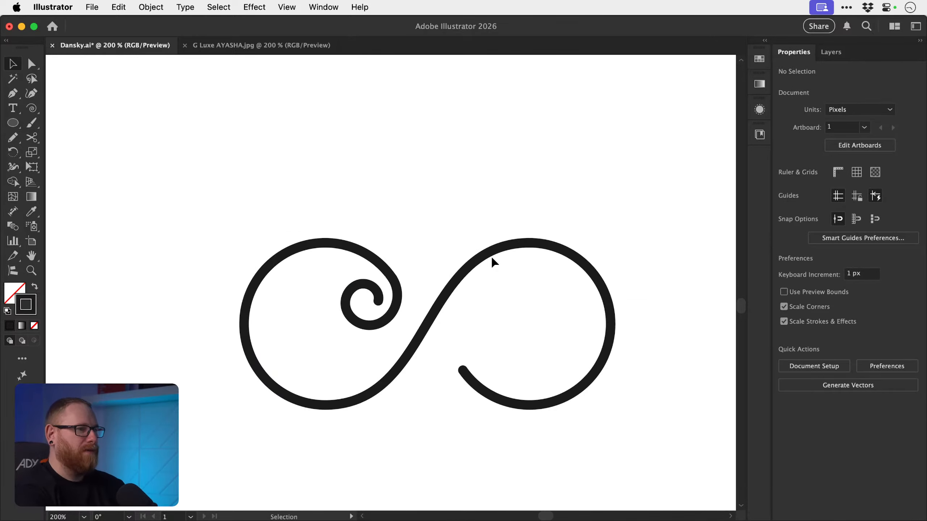
key(z)
scroll(397, 297, up, 1)
drag(398, 297, 496, 310)
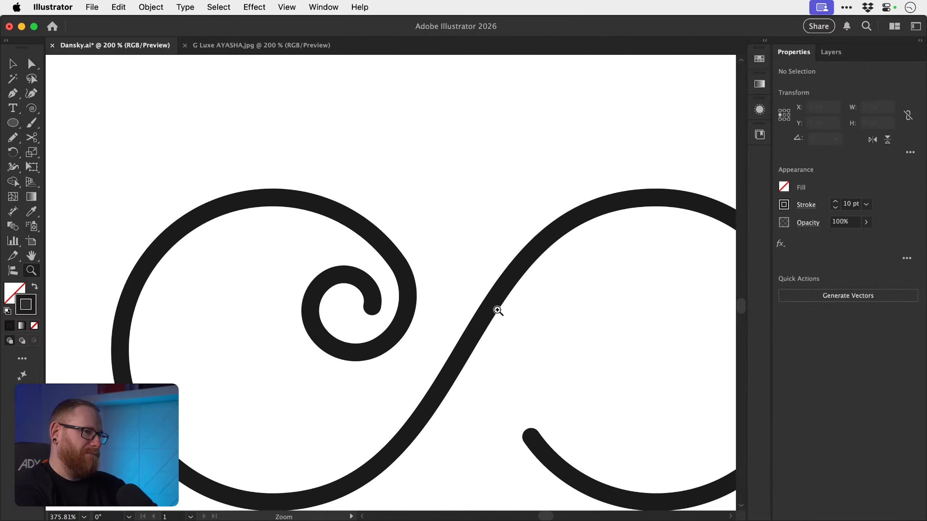
key(v)
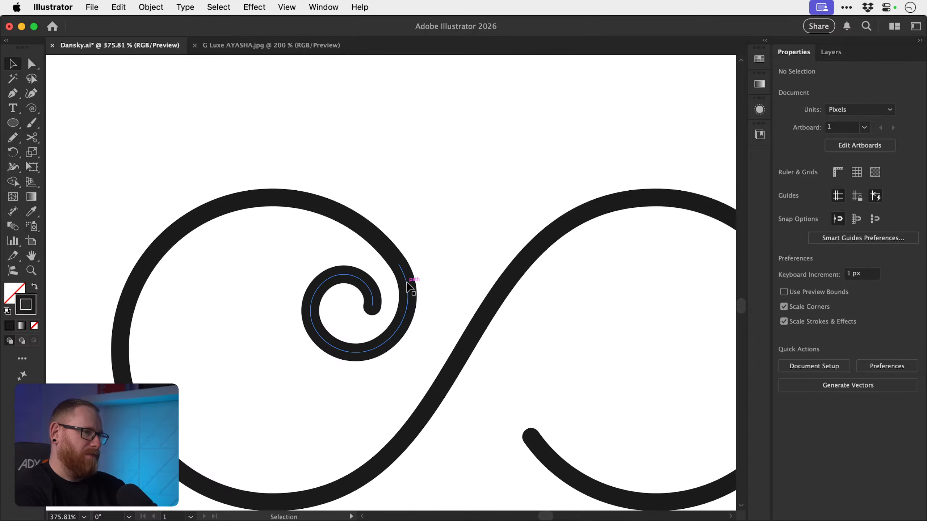
key(a)
drag(372, 306, 368, 288)
key(v)
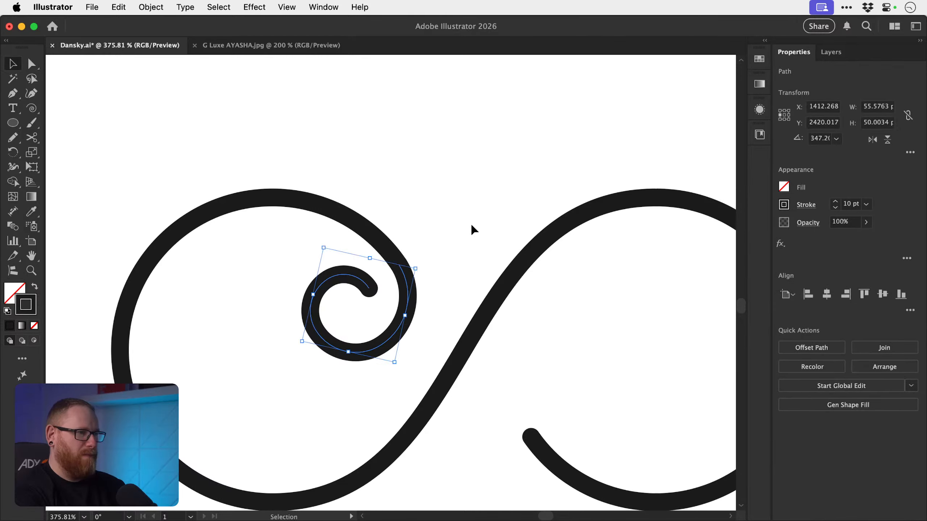
click(472, 224)
- Rotate the spiral back about 3° counterclockwise around the anchor where it meets the loop
key(a)
key(super+minus)
key(super+minus)
key(super+minus)
key(v)
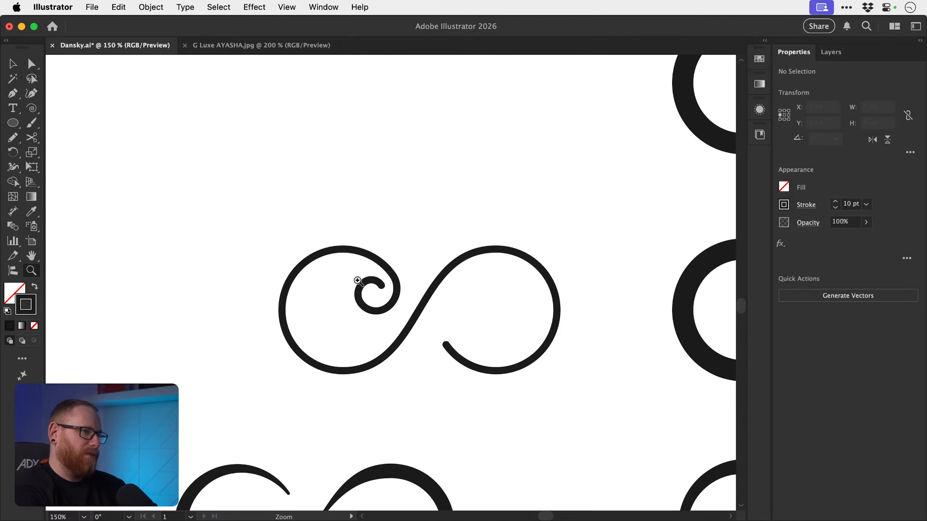
click(399, 298)
key(r)
click(393, 276)
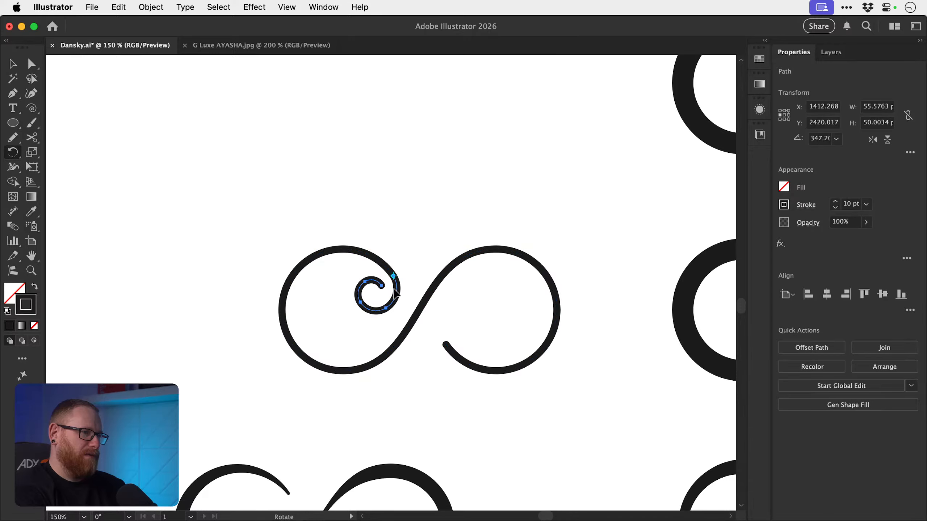
drag(358, 325, 355, 328)
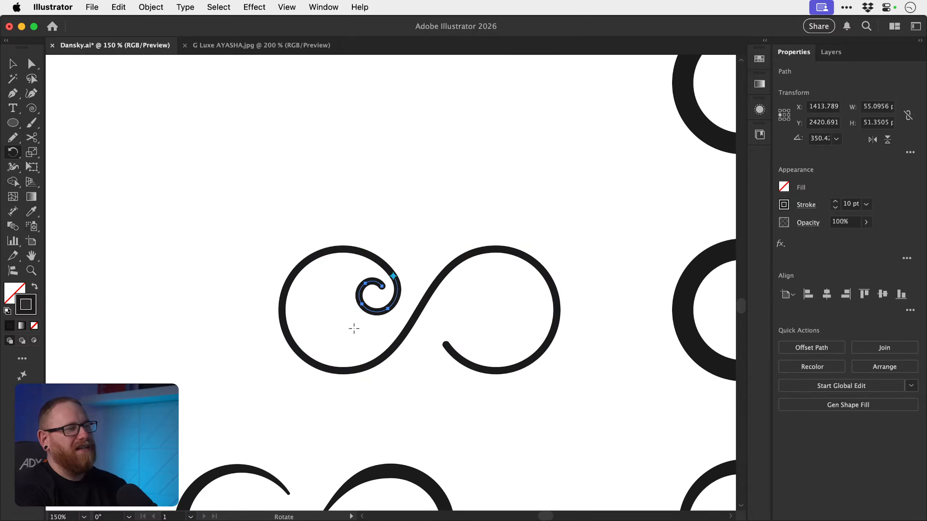
key(v)
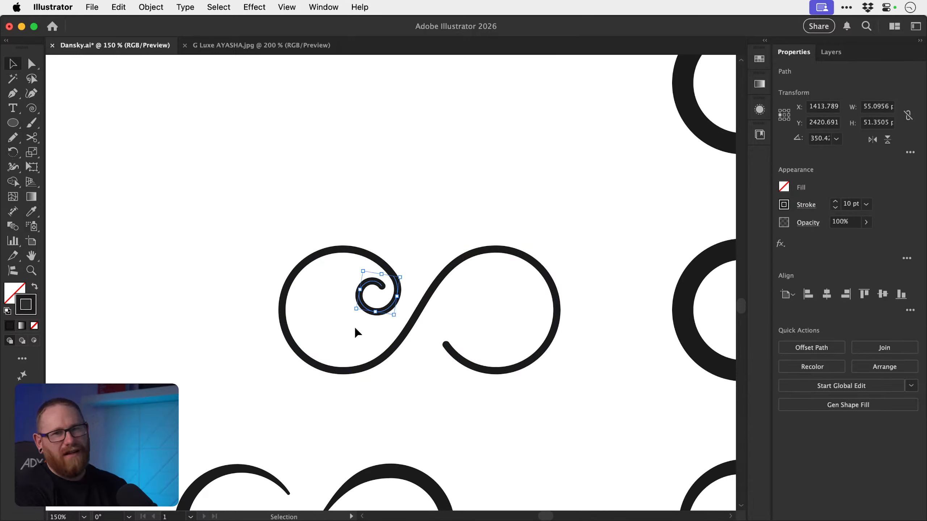
click(408, 217)
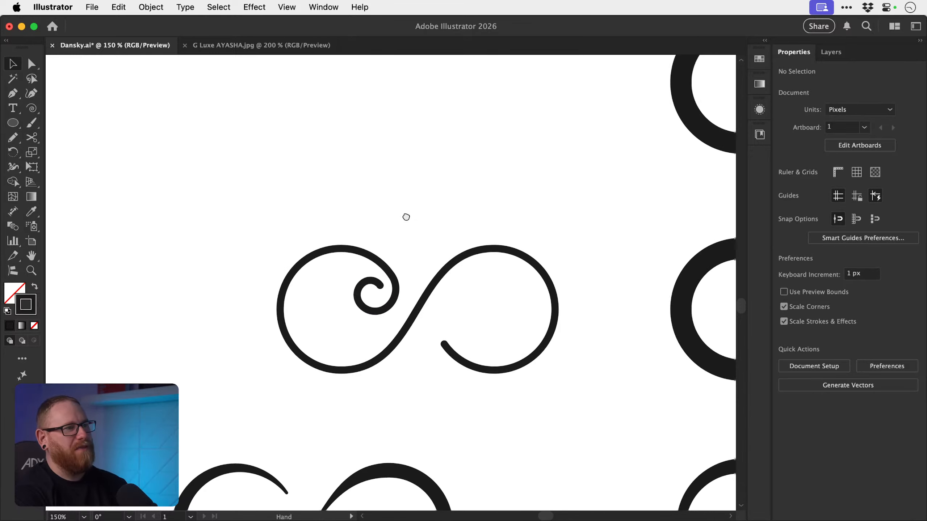
- Add an anchor point at the centre of the loop's diagonal and delete the half of the loop without a spiral
drag(406, 215, 371, 214)
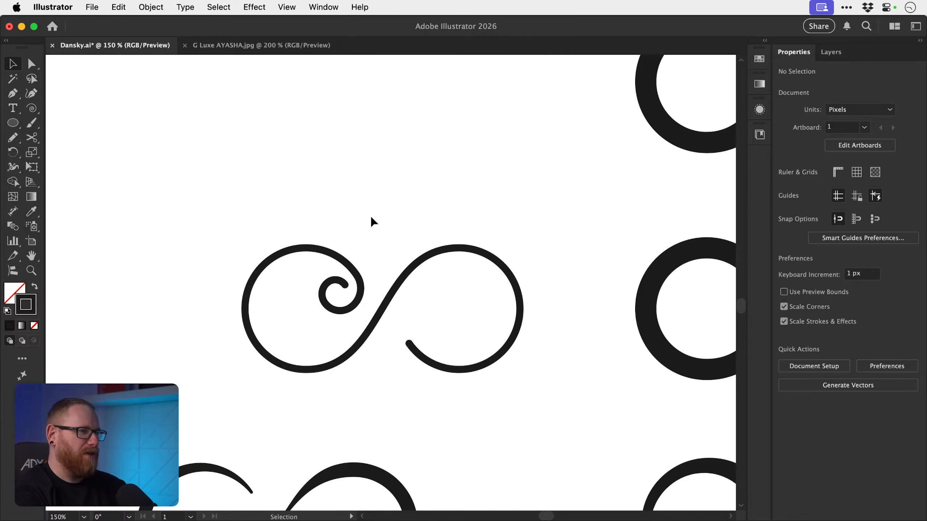
key(a)
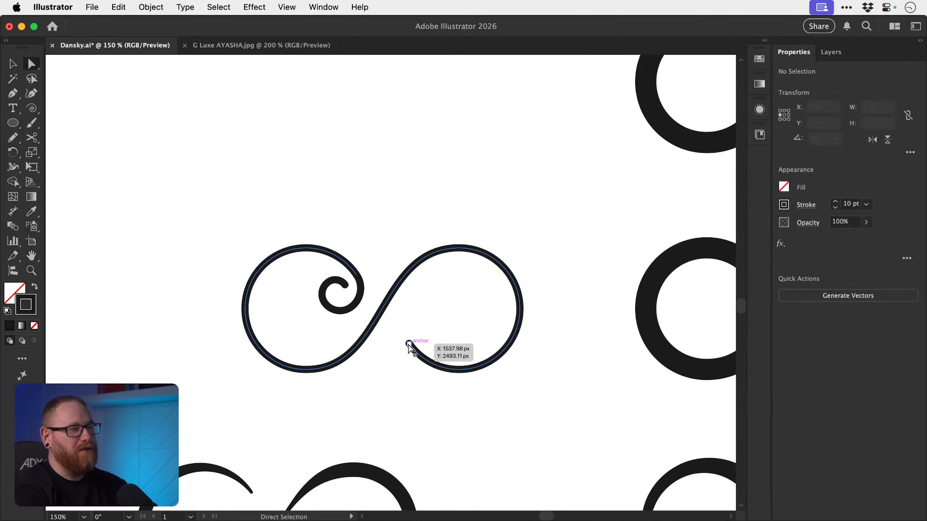
key(v)
click(387, 308)
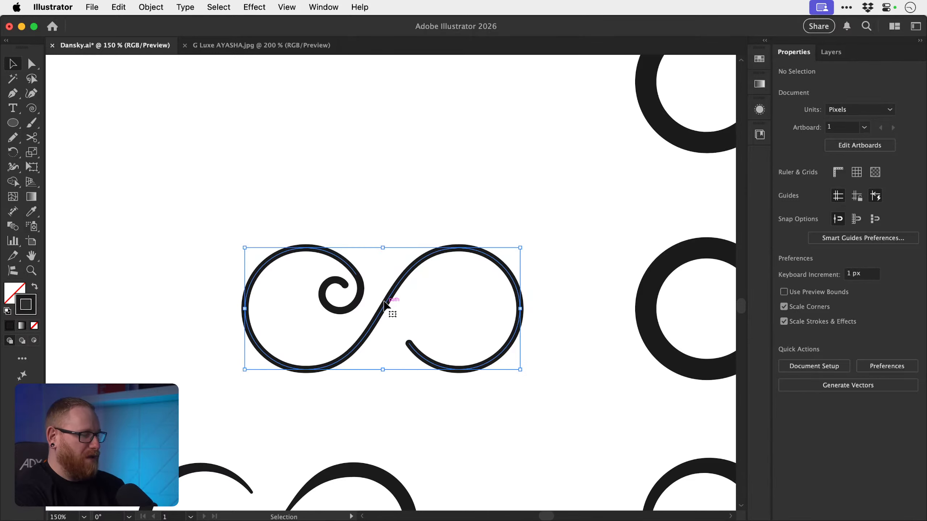
key(p)
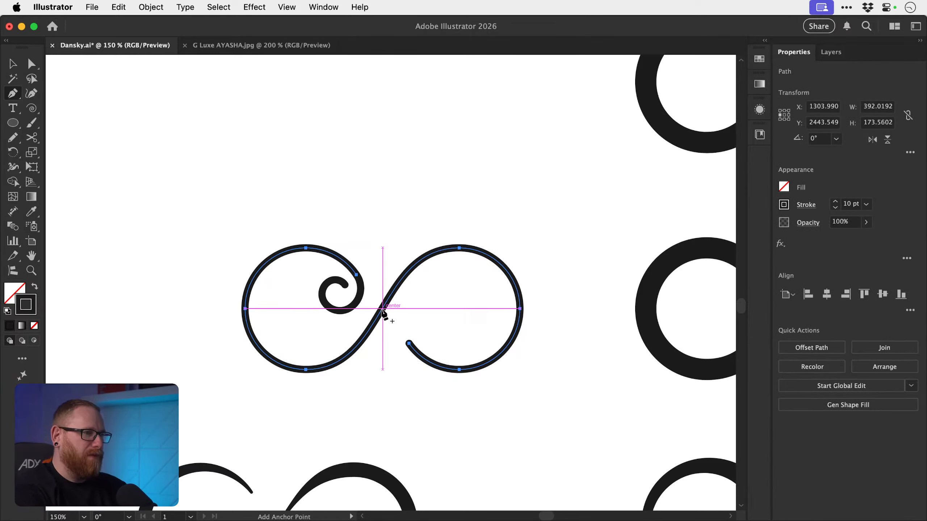
click(382, 309)
key(a)
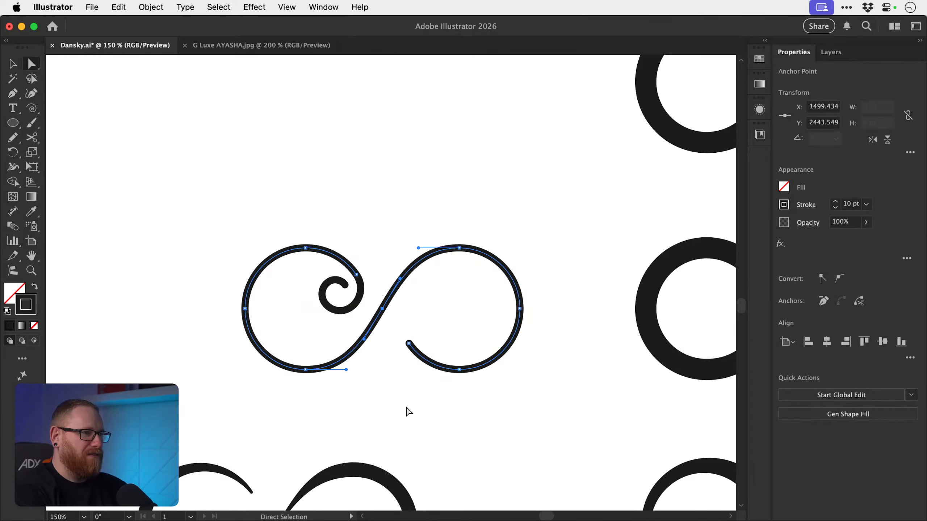
drag(405, 406, 537, 241)
key(Delete)
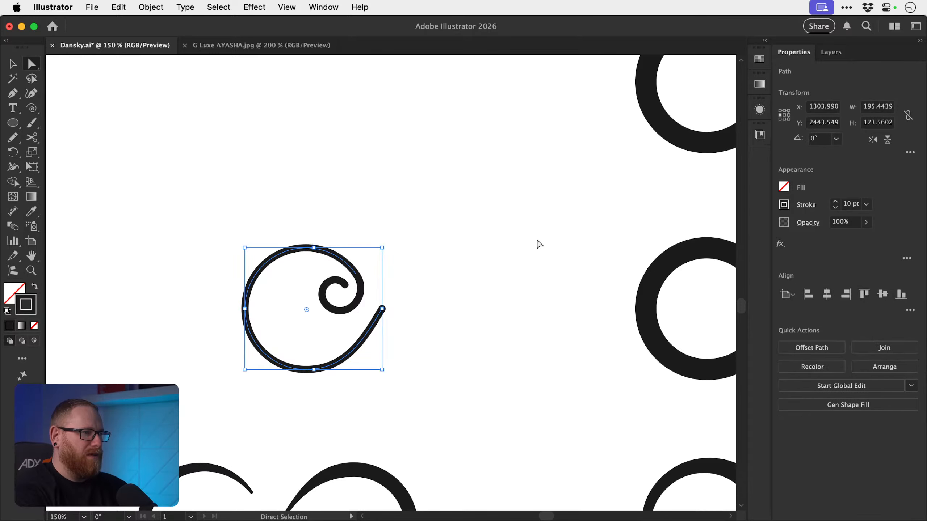
key(v)
click(474, 241)
- Complete the mark by rotating a copy of the half loop and its spiral 180° around the centre anchor
drag(188, 218, 385, 377)
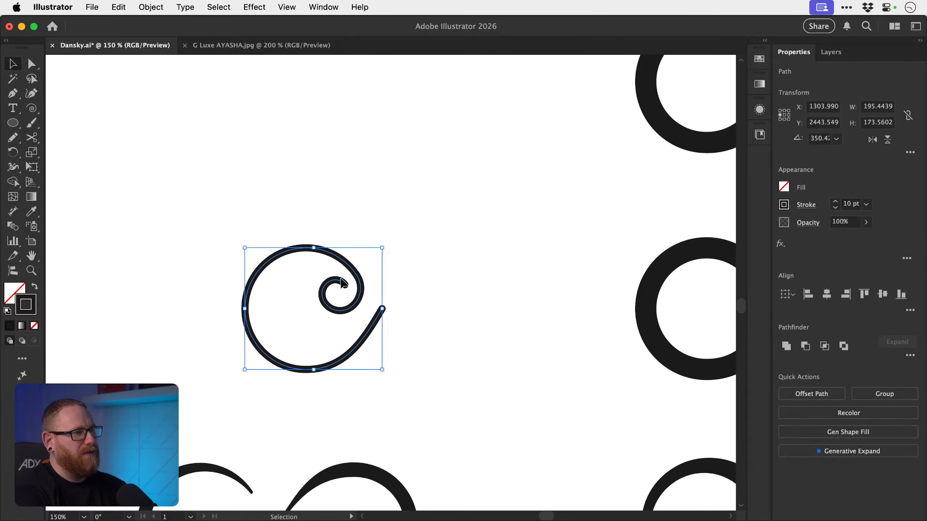
key(r)
click(382, 308)
drag(269, 214, 499, 405)
key(v)
click(371, 166)
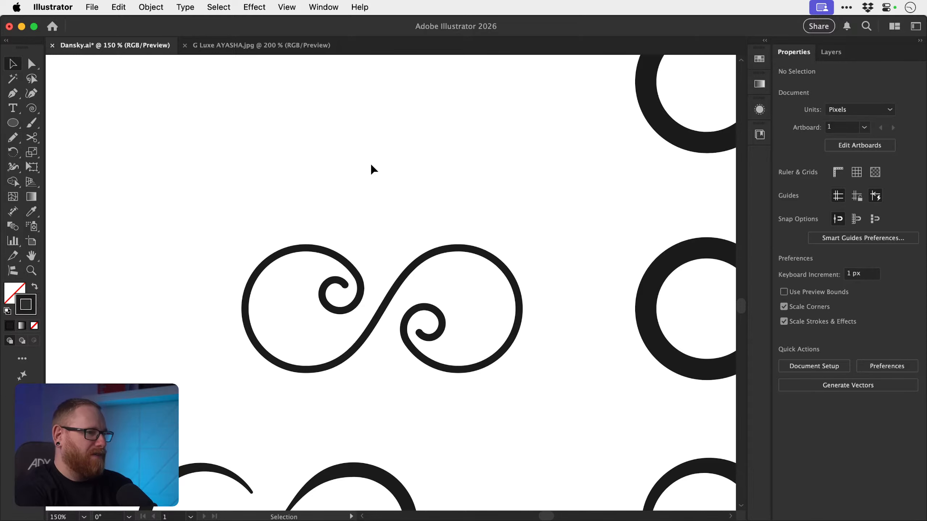
- Duplicate the finished double-spiral loop to the empty area left of the original
scroll(445, 280, down, 3)
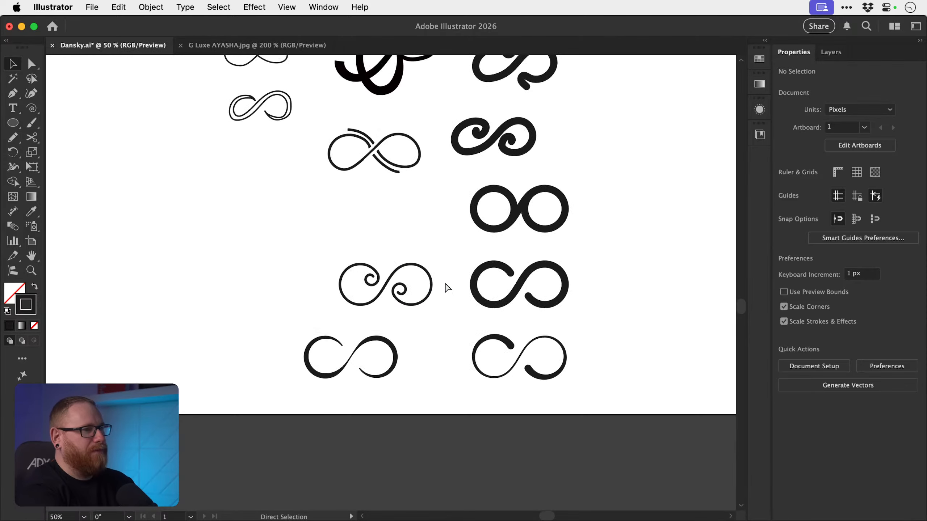
key(v)
drag(333, 257, 256, 301)
drag(186, 272, 405, 331)
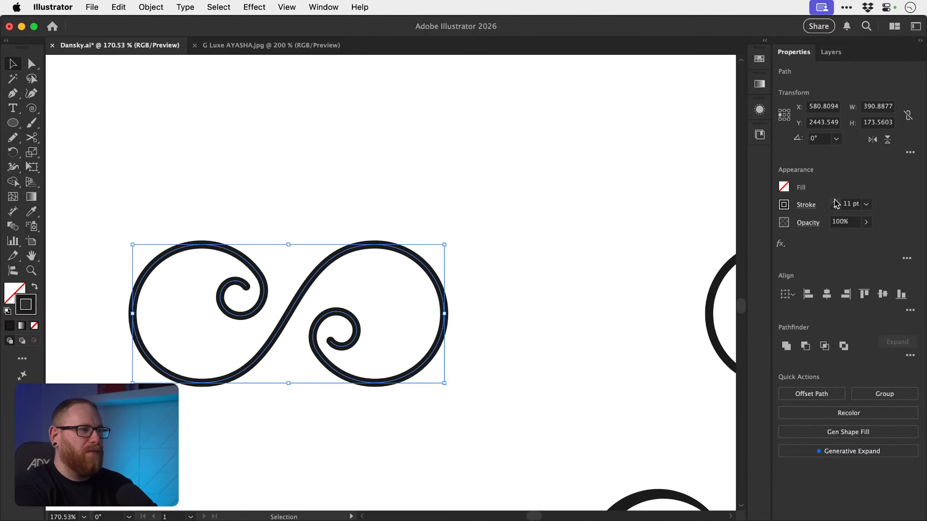
- Thicken the duplicated double-spiral loop's stroke to 22 pt
drag(834, 200, 834, 200)
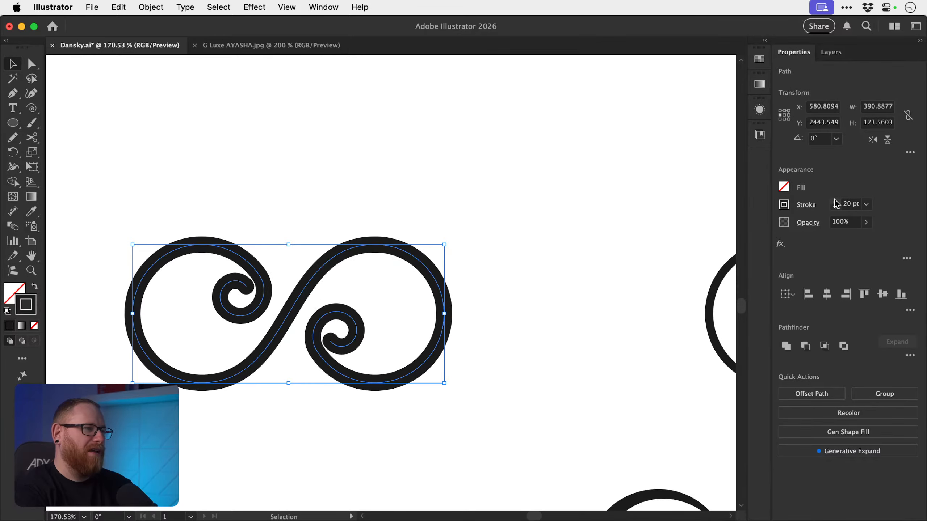
click(835, 201)
click(834, 200)
click(679, 199)
- Inspect the gaps inside both spirals of the duplicate and reduce the whole mark's stroke to 20 pt
key(z)
drag(205, 293, 385, 347)
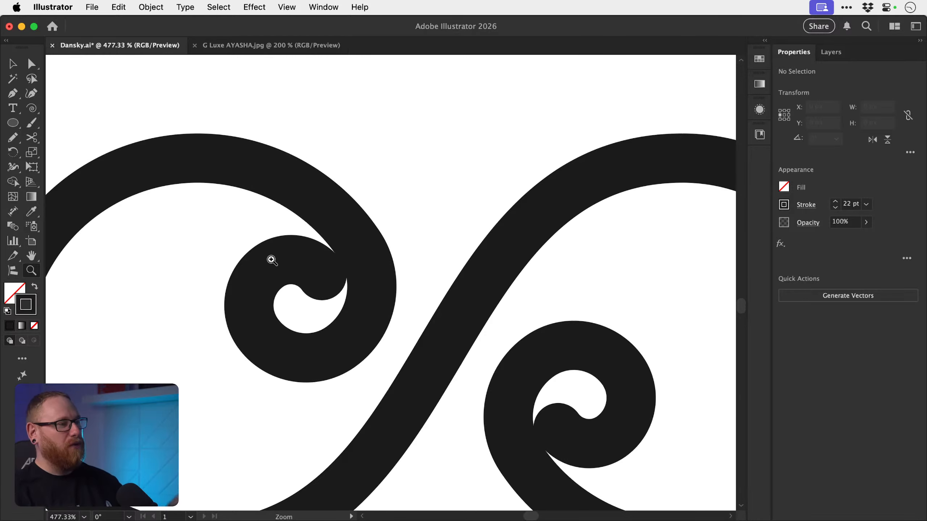
key(v)
key(super+minus)
key(super+minus)
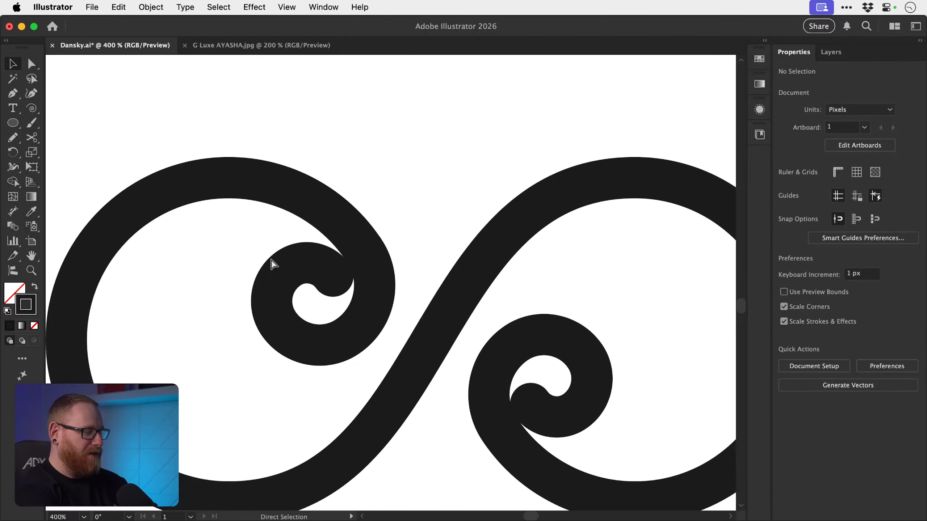
drag(288, 165, 585, 416)
click(835, 208)
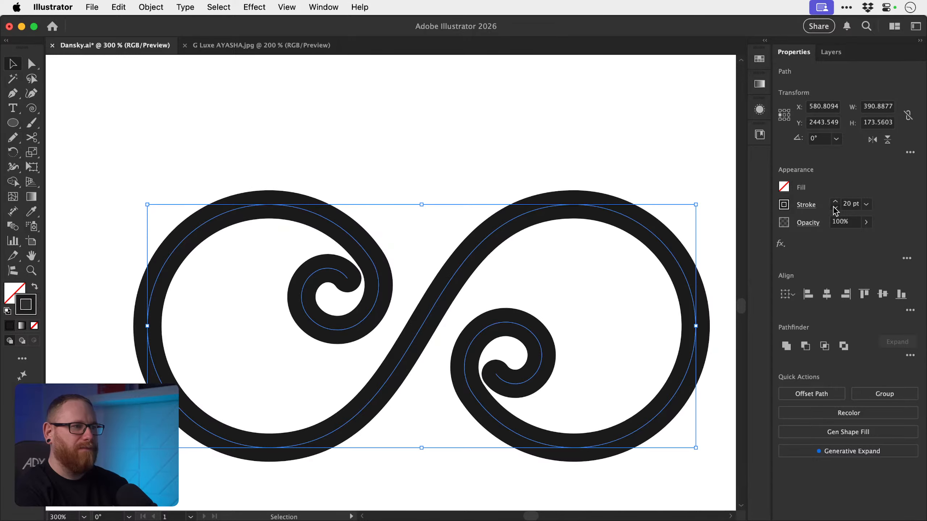
- Reduce the duplicated double-spiral loop's stroke to 16 pt
click(835, 207)
click(835, 208)
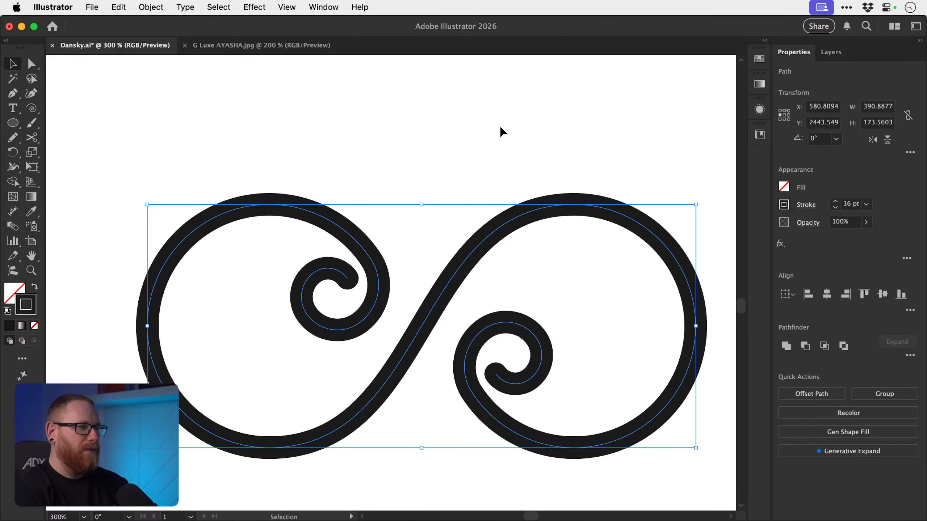
click(430, 133)
- Shorten both spirals of the duplicate by deleting the end anchor point of each one
key(a)
drag(349, 276, 346, 281)
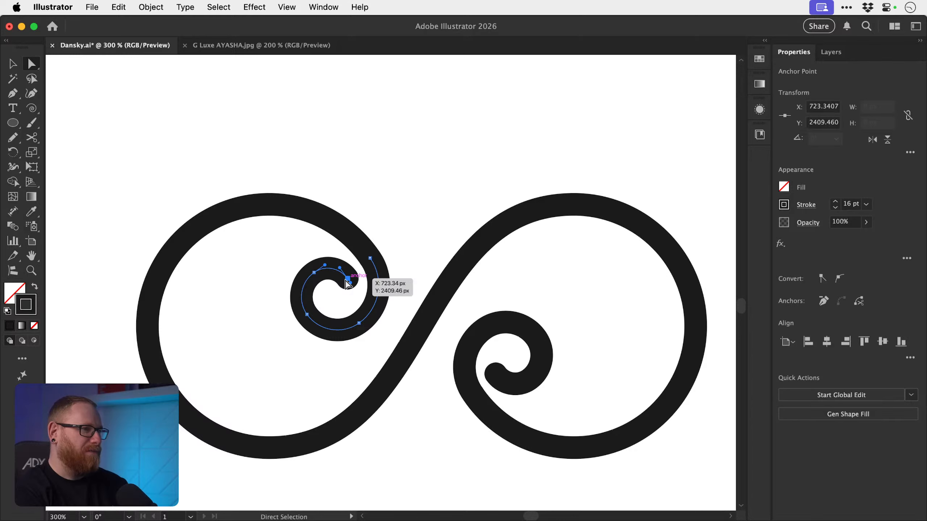
key(Delete)
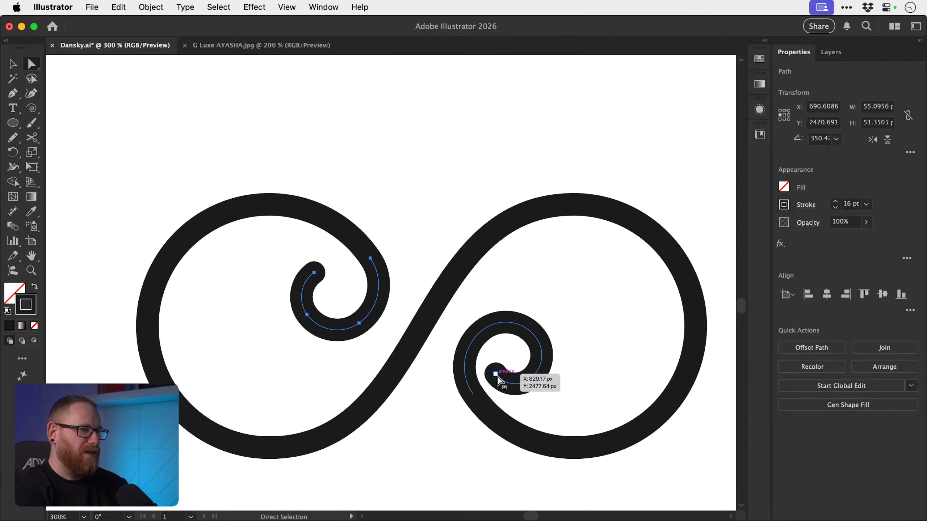
click(495, 374)
key(Delete)
key(v)
click(460, 187)
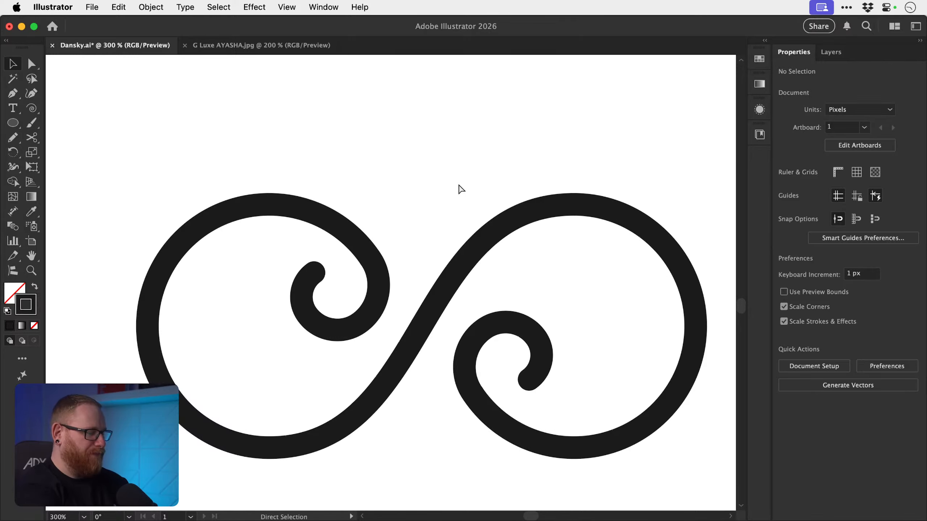
- Duplicate the shortened double-spiral loop straight up into the empty area above it
key(super+minus)
key(super+minus)
key(super+minus)
key(super+minus)
key(super+minus)
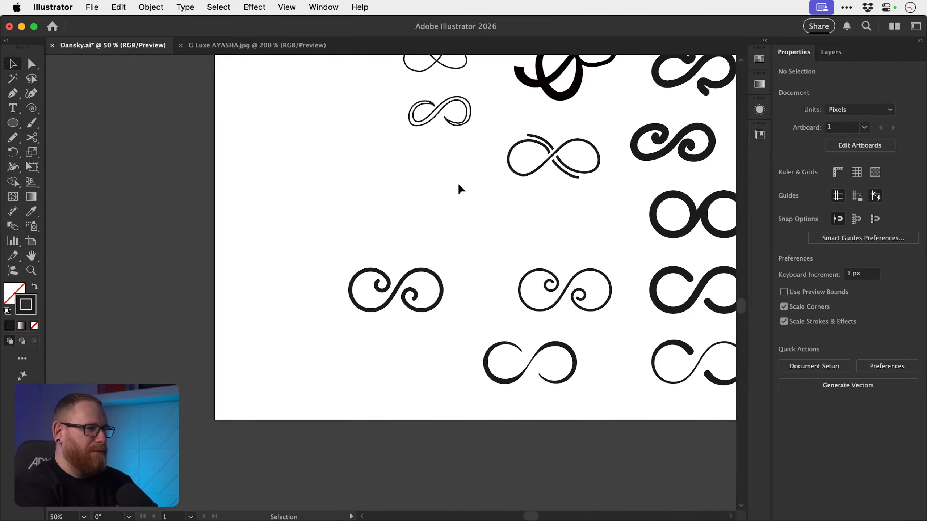
drag(458, 185, 377, 210)
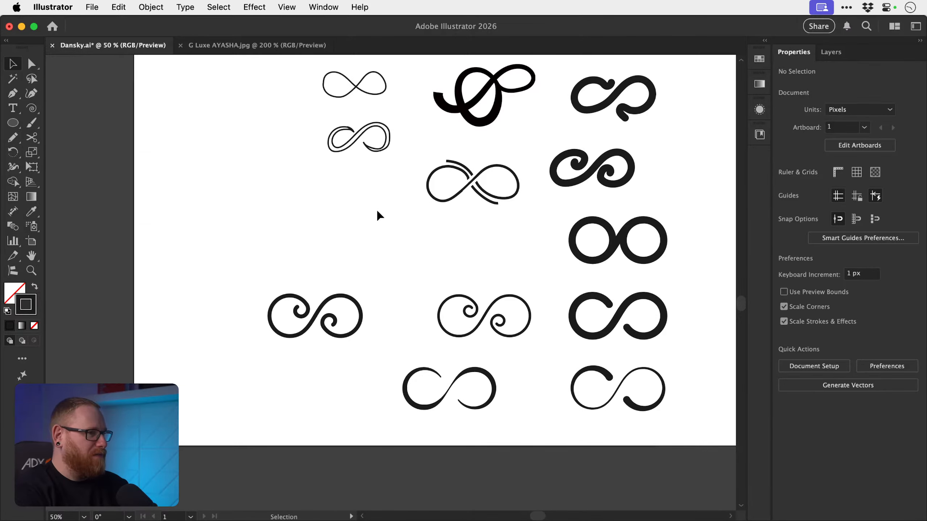
drag(377, 211, 414, 242)
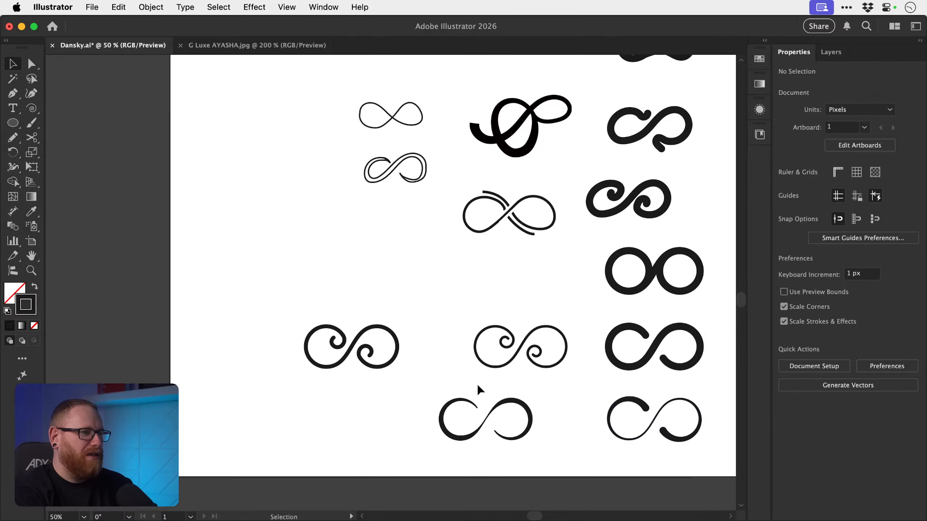
drag(268, 308, 397, 386)
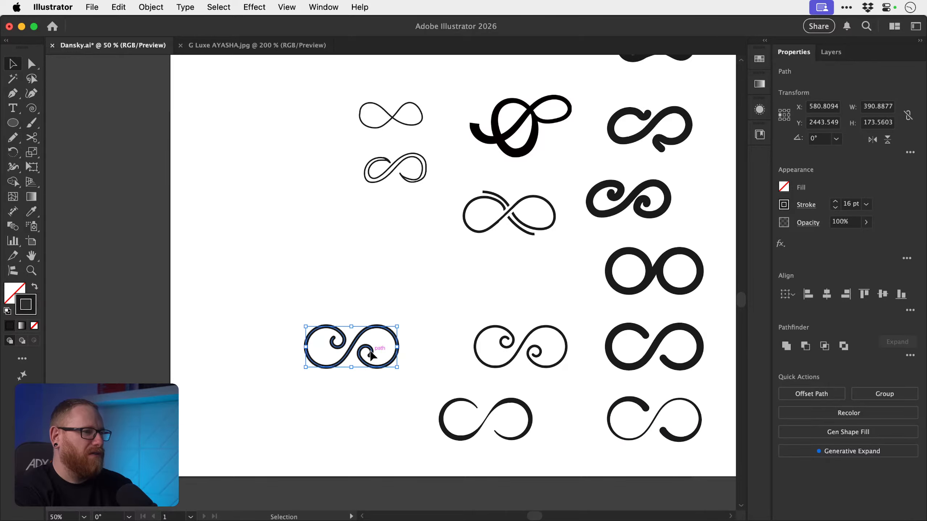
drag(373, 352, 575, 383)
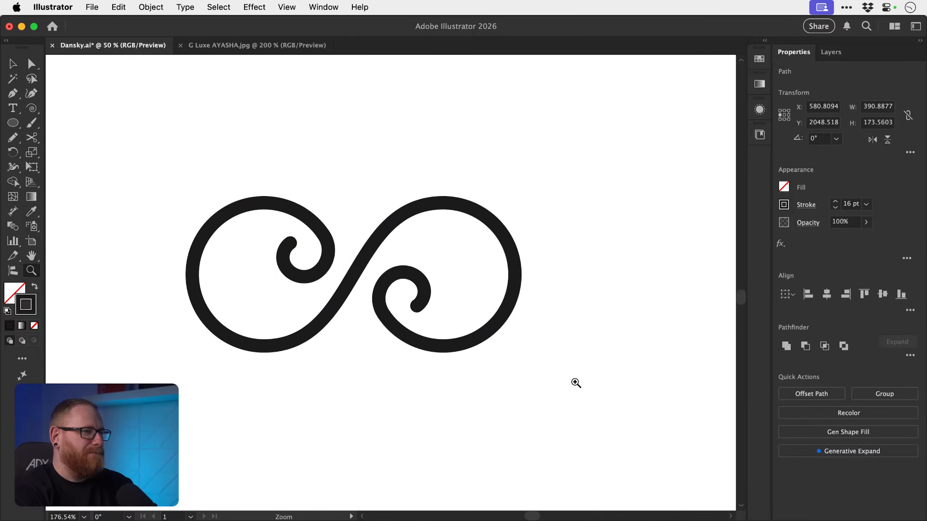
drag(491, 363, 529, 368)
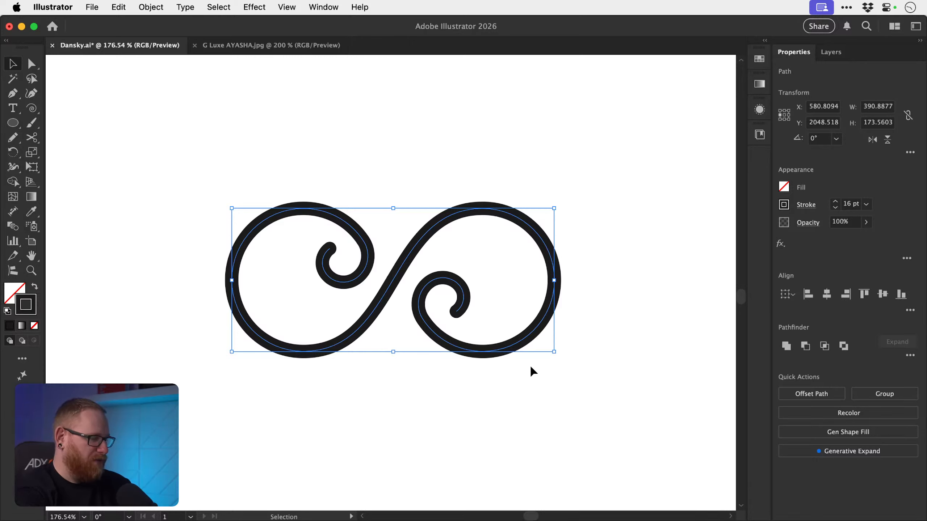
click(432, 419)
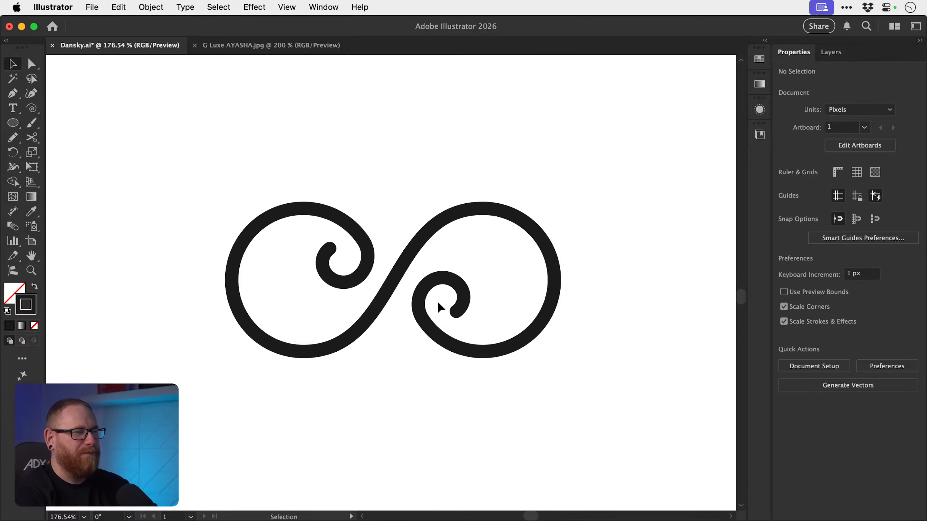
- Try to thicken the tips of the two spirals with the Width tool
click(459, 316)
key(shift+w)
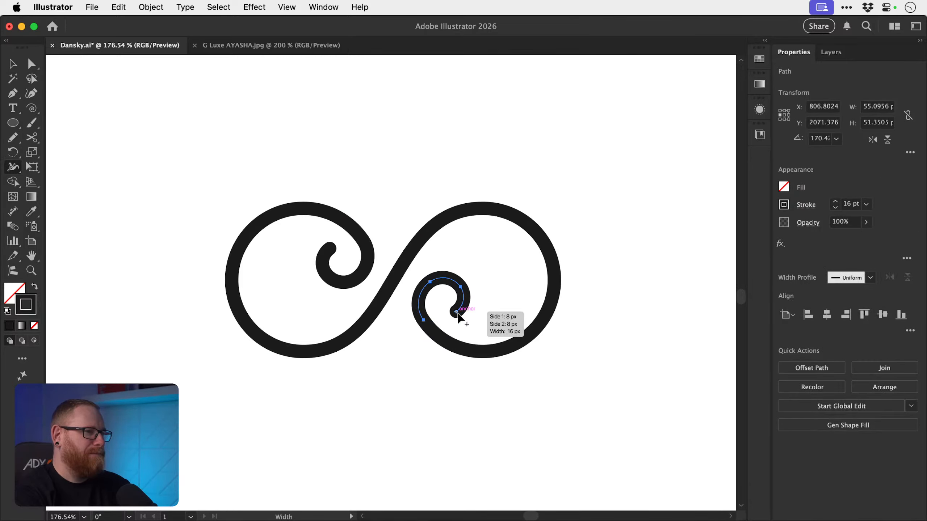
double_click(456, 314)
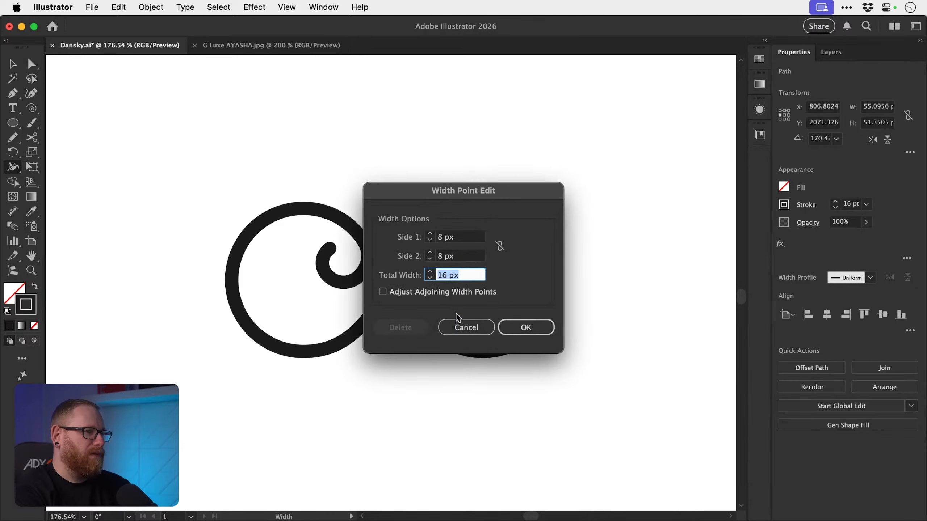
click(465, 327)
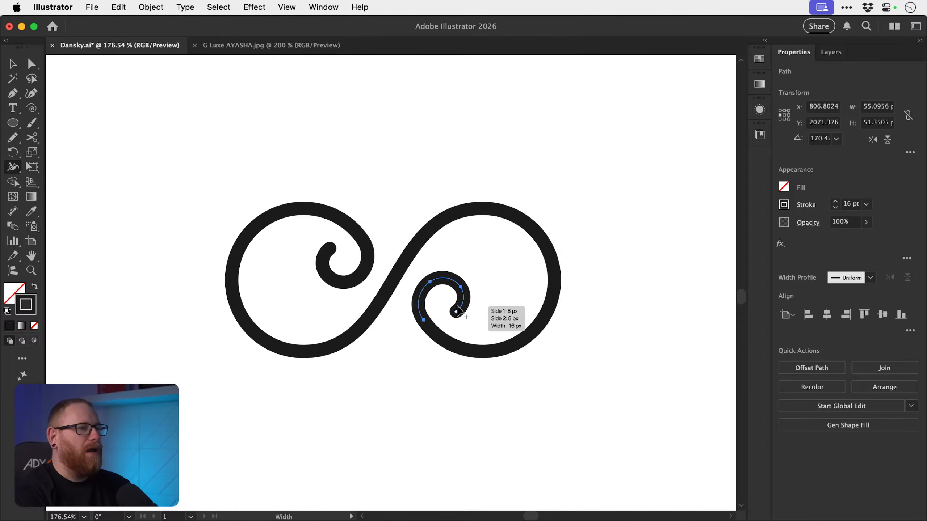
mouse_move(457, 315)
mouse_down()
mouse_move(474, 327)
mouse_move(465, 315)
mouse_move(467, 324)
mouse_up()
key(super+z)
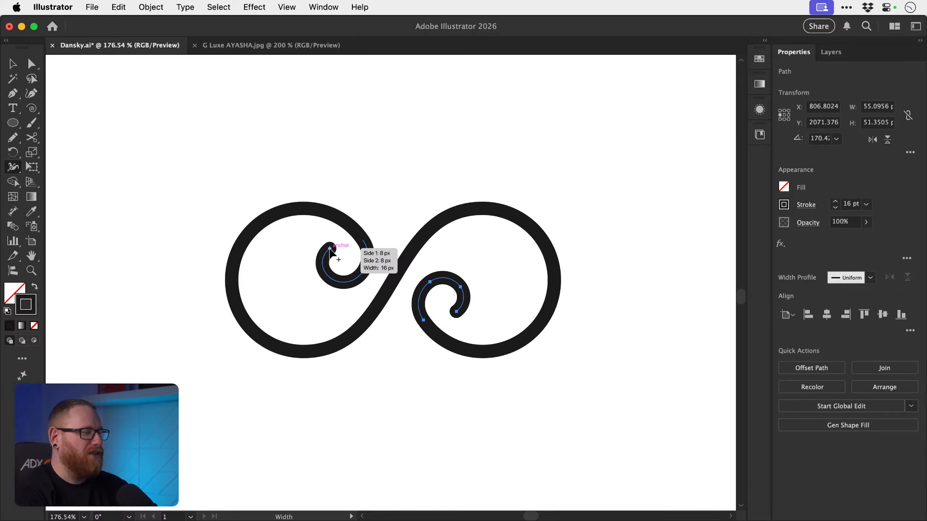
drag(330, 249, 343, 262)
key(super+z)
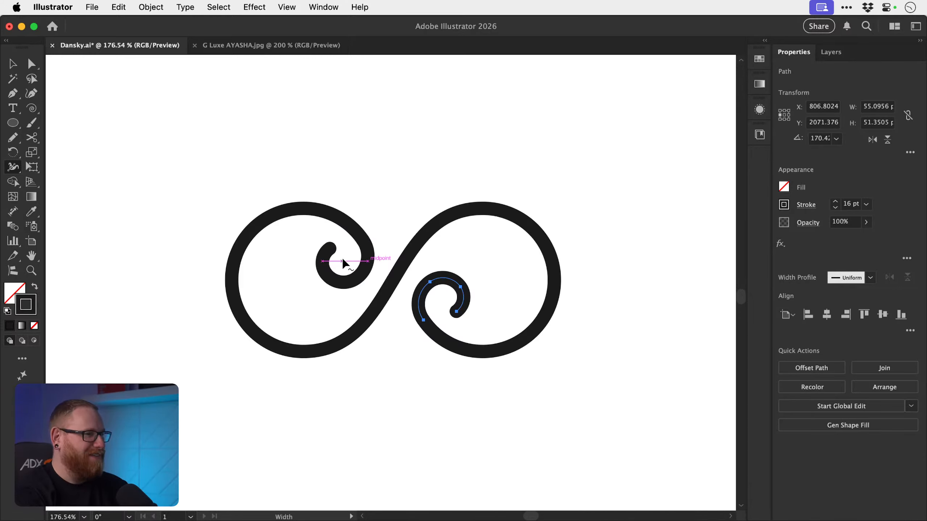
drag(343, 262, 342, 259)
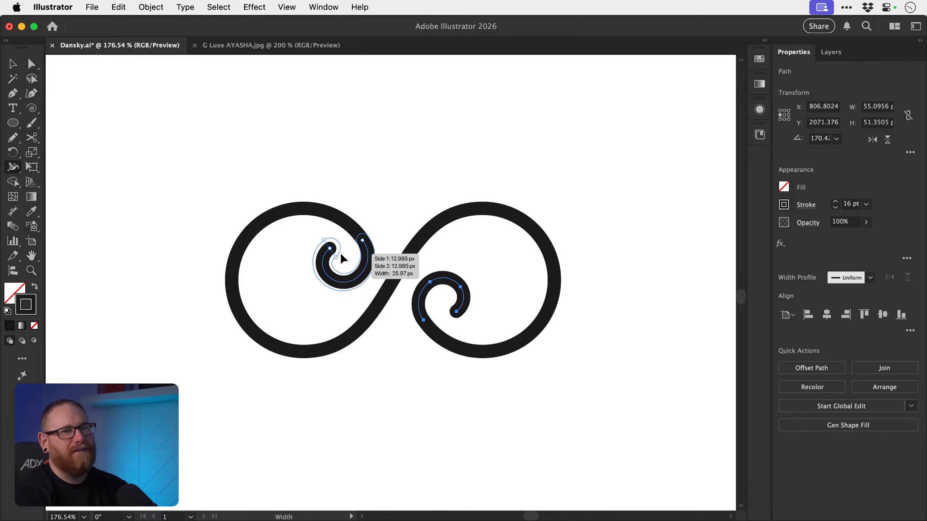
- Check the variable width profiles and the stroke options available for the selected spiral
click(871, 278)
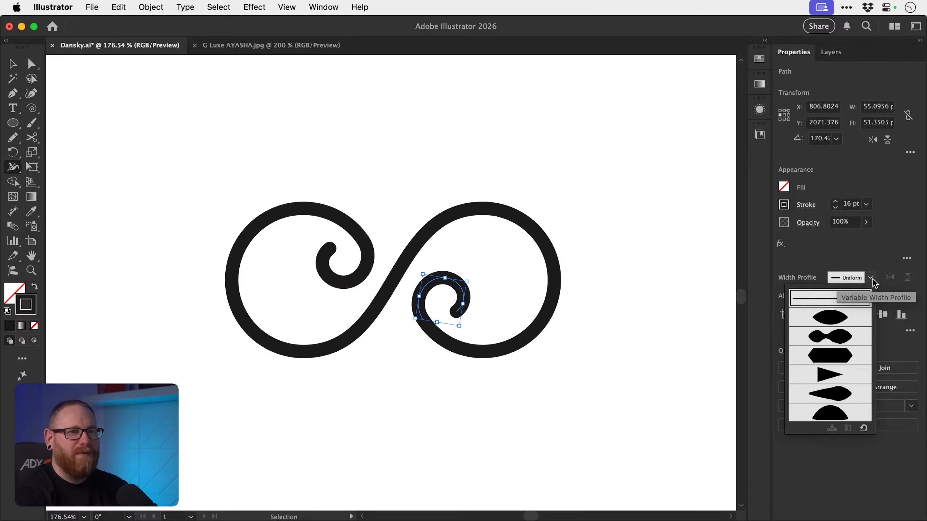
click(872, 278)
click(814, 204)
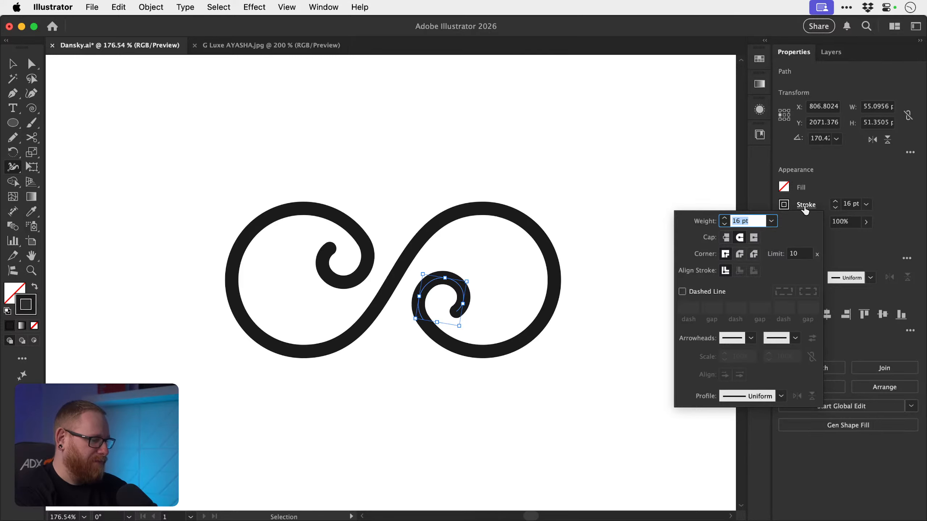
- Add an extra anchor point on the left spiral just short of its tip
key(z)
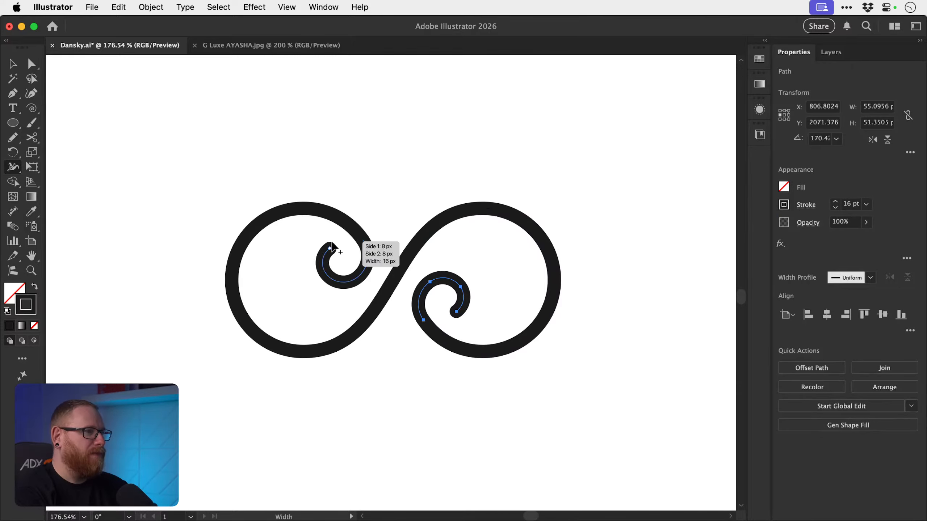
drag(330, 247, 523, 321)
click(378, 304)
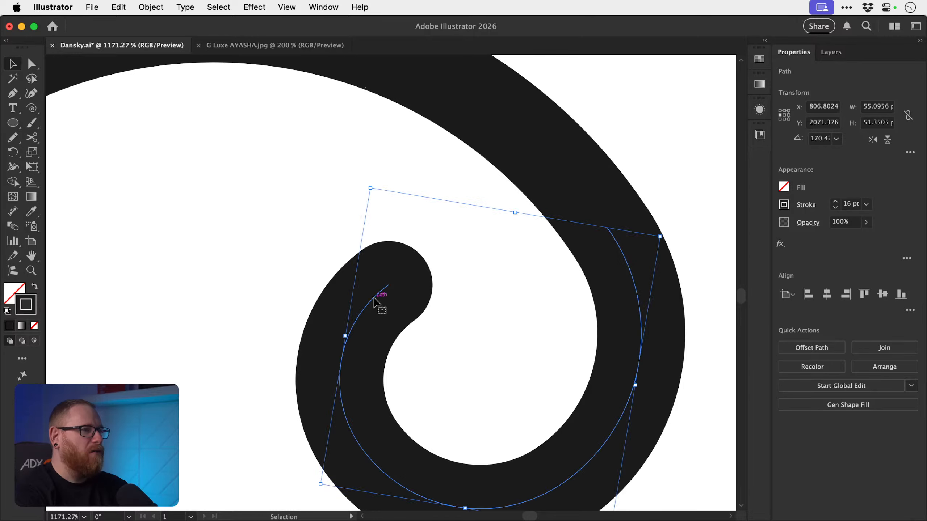
key(p)
click(378, 294)
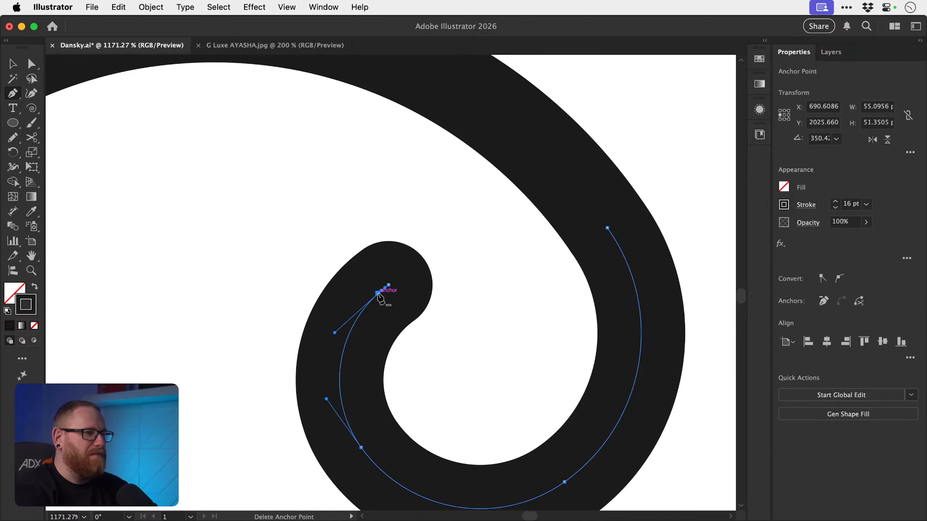
- Try to widen the stroke at the left spiral's end anchor with the Width tool
key(a)
key(shift+w)
drag(389, 285, 420, 317)
key(v)
click(405, 235)
click(385, 290)
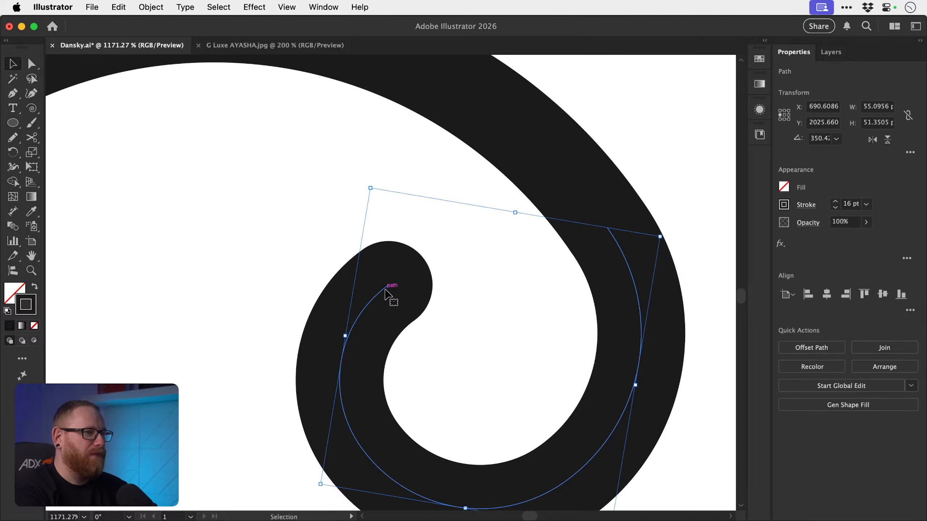
- Try a 16 px width point just before the left spiral's tip and undo the latest edits there
key(q)
key(shift+w)
drag(389, 290, 385, 296)
key(super+z)
double_click(379, 294)
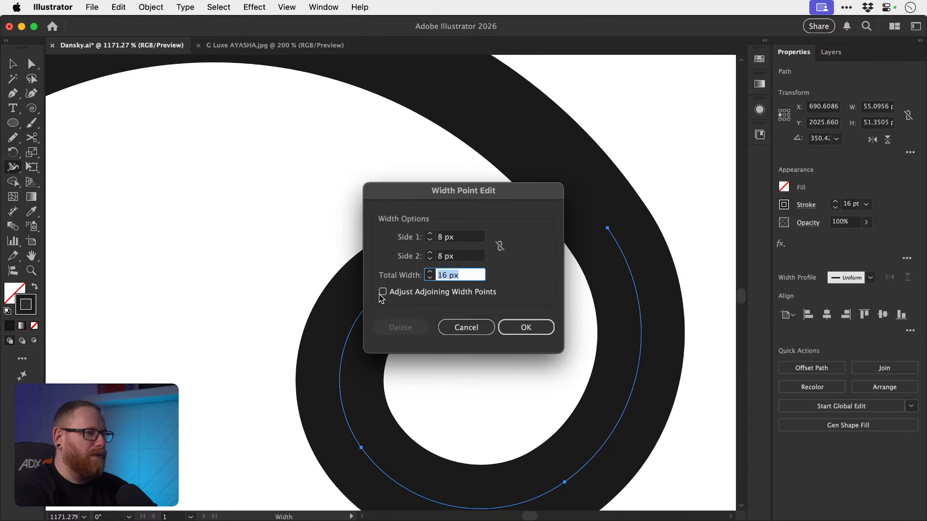
click(524, 328)
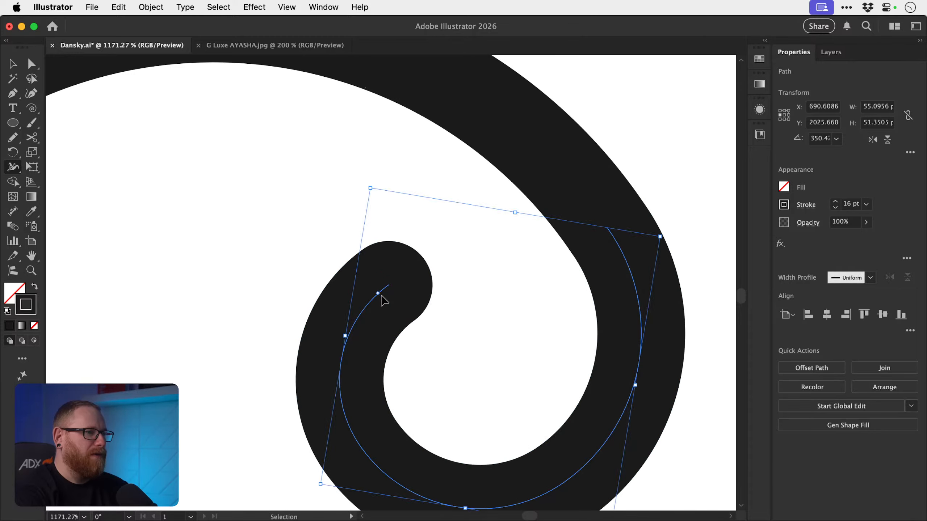
key(super+z)
key(super+z)
key(v)
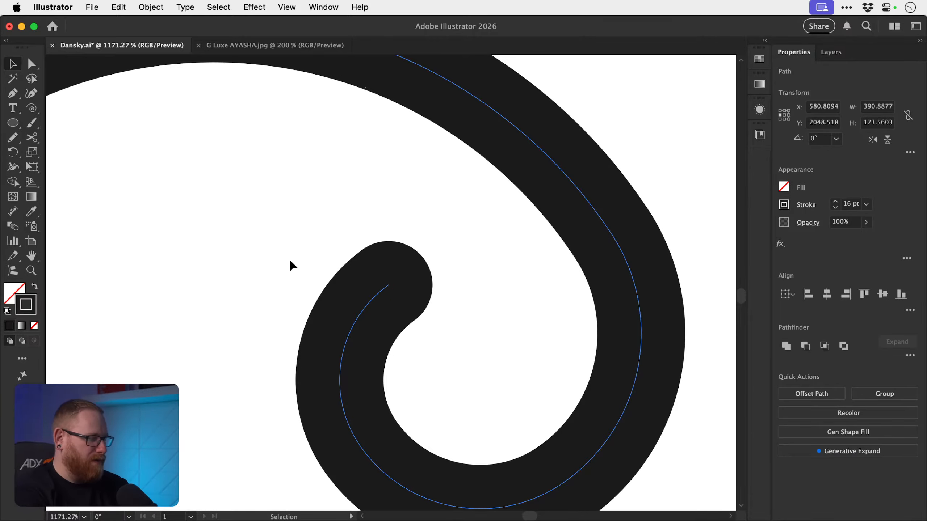
- Add a width point just before the left spiral's tip and narrow the stroke at the neighbouring anchor to about 4.7 px
click(381, 293)
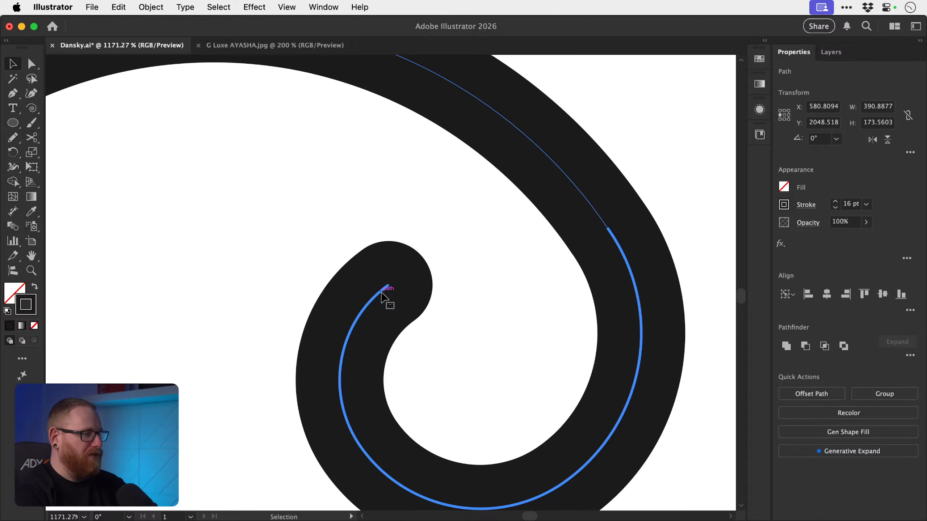
key(p)
key(shift+w)
drag(379, 300, 391, 316)
key(super+z)
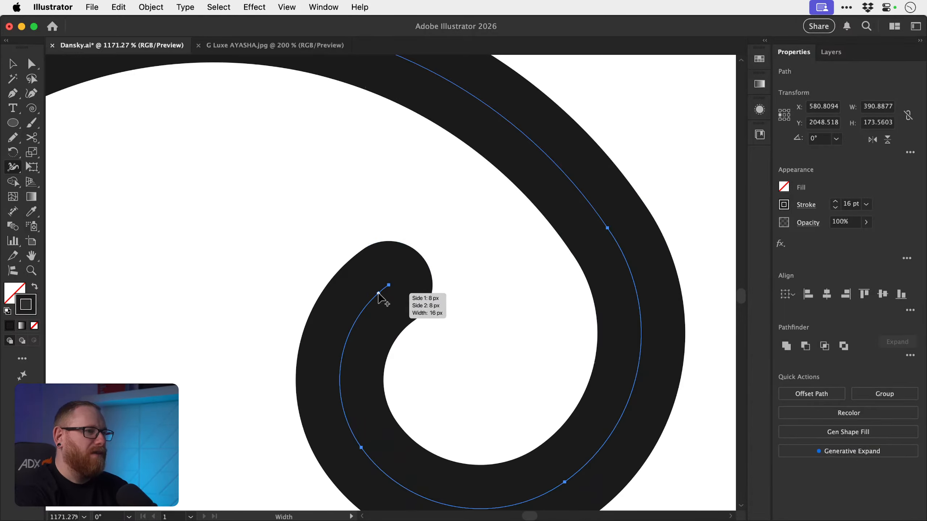
mouse_move(375, 296)
mouse_down()
mouse_move(420, 345)
mouse_move(406, 346)
mouse_move(377, 314)
mouse_move(403, 328)
mouse_up()
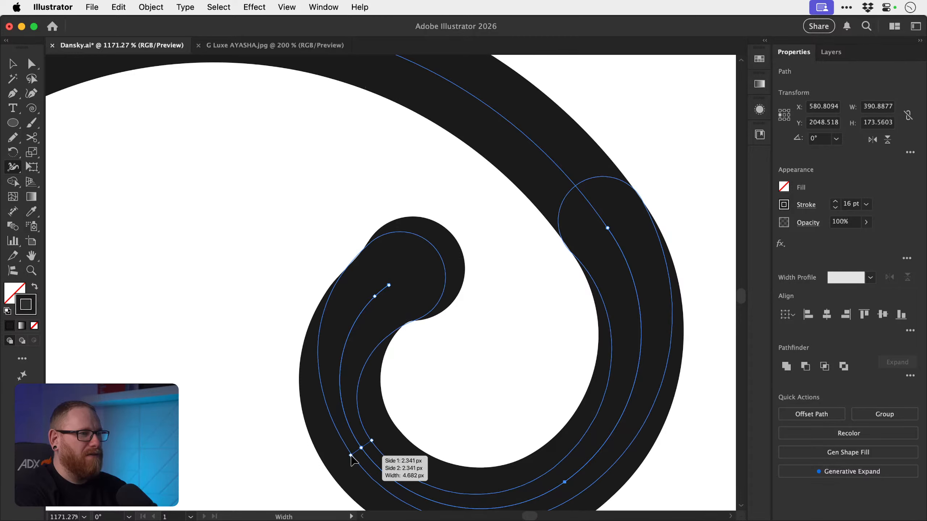
key(super+z)
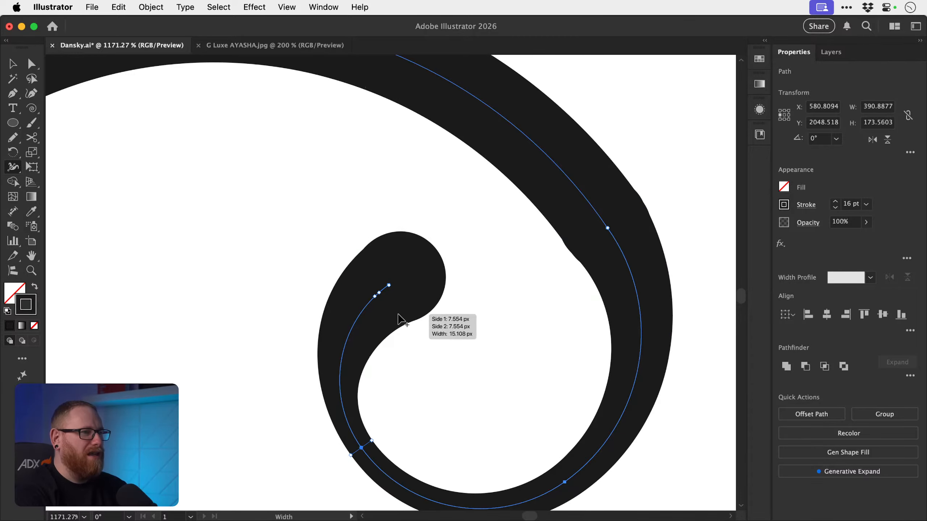
- Refine the left spiral's taper by widening the stroke unevenly at its lower-right anchor and narrowing it at the lower-left anchor
key(v)
key(super+0)
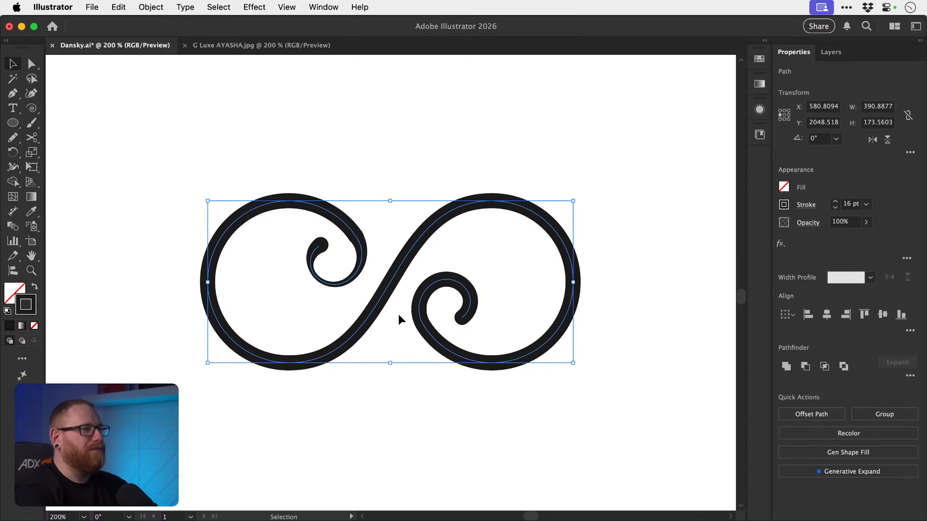
click(395, 129)
key(z)
drag(386, 343, 476, 360)
key(space)
drag(298, 228, 368, 315)
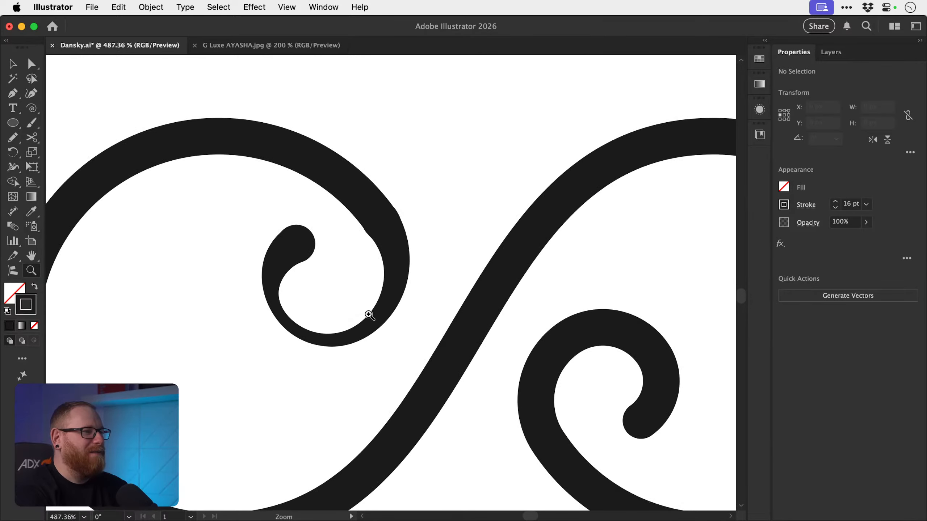
key(shift+w)
click(366, 328)
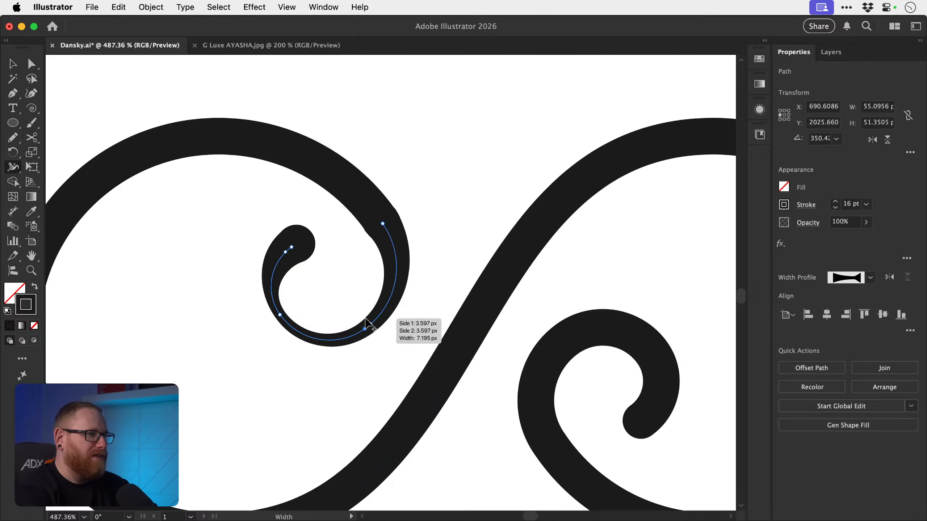
drag(364, 330, 356, 320)
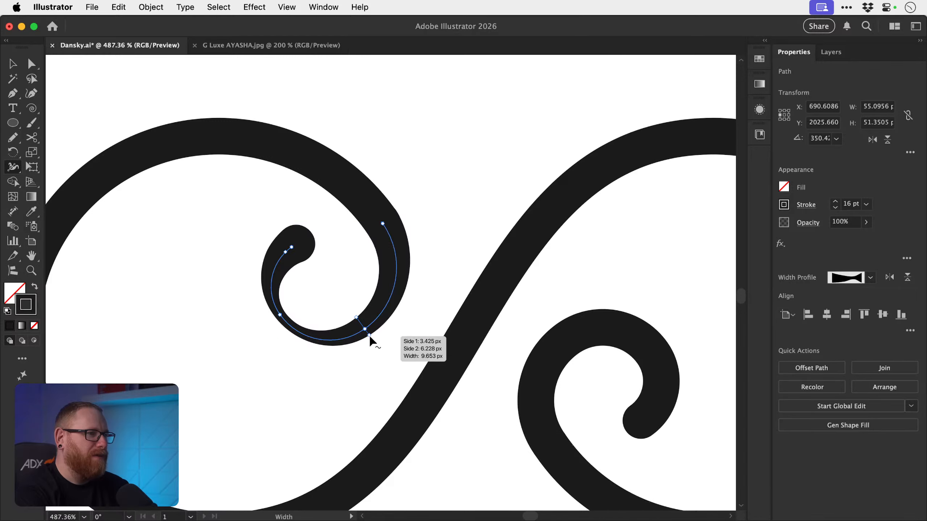
drag(370, 339, 372, 335)
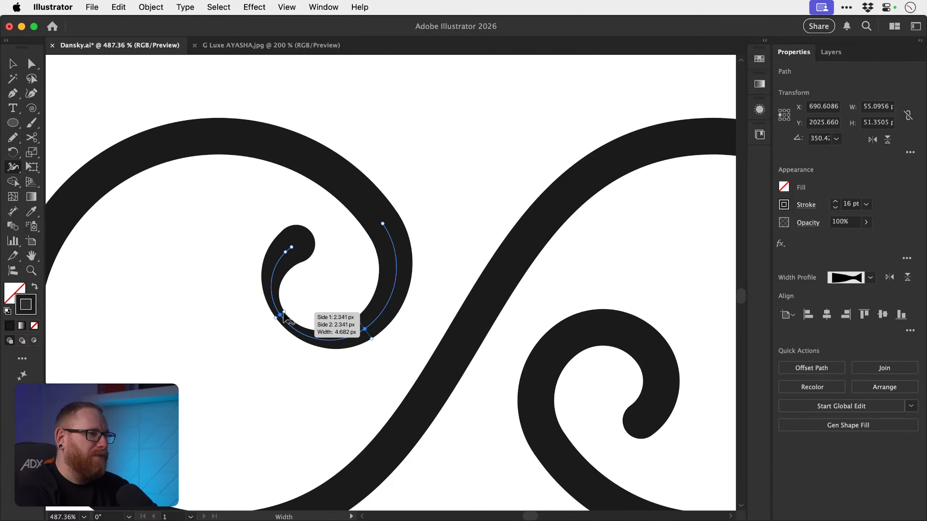
drag(284, 311, 282, 312)
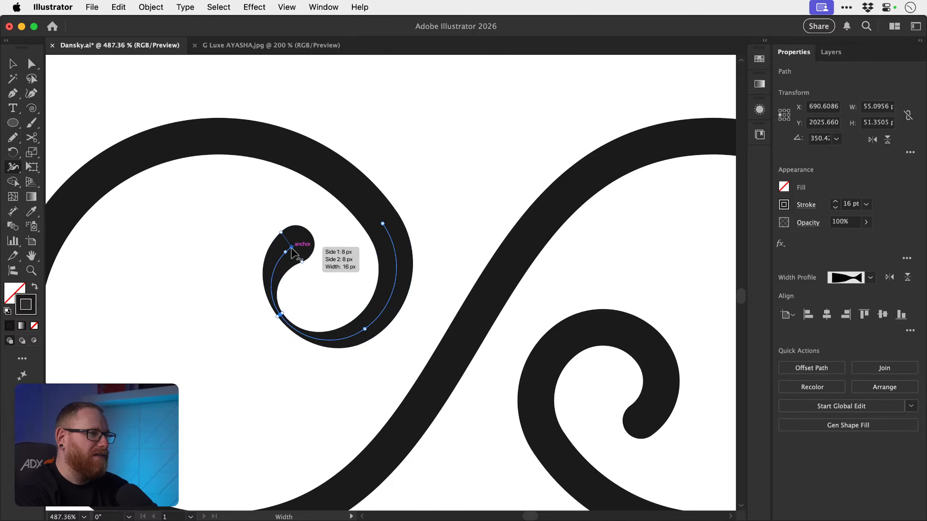
- Widen the stroke at the inner tip of the left curl to about 16.5 px with the Width tool
drag(294, 253, 306, 266)
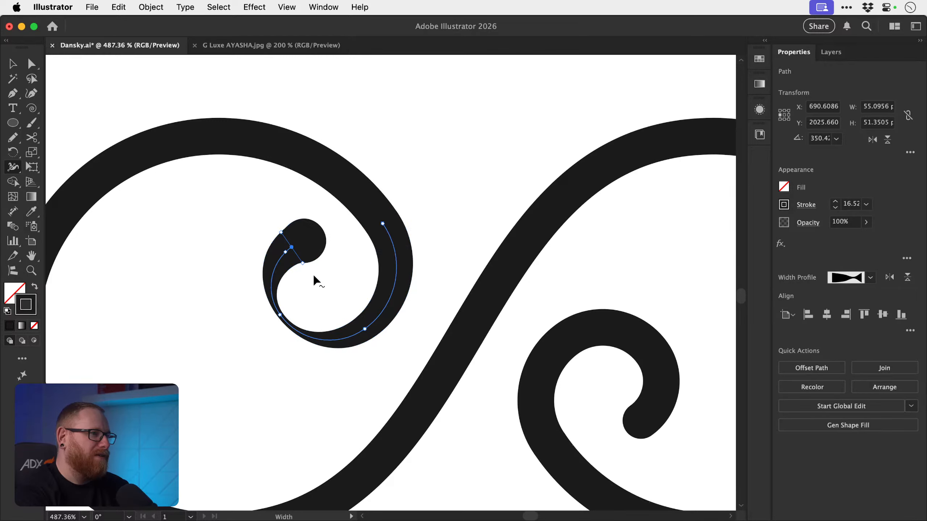
key(v)
click(452, 197)
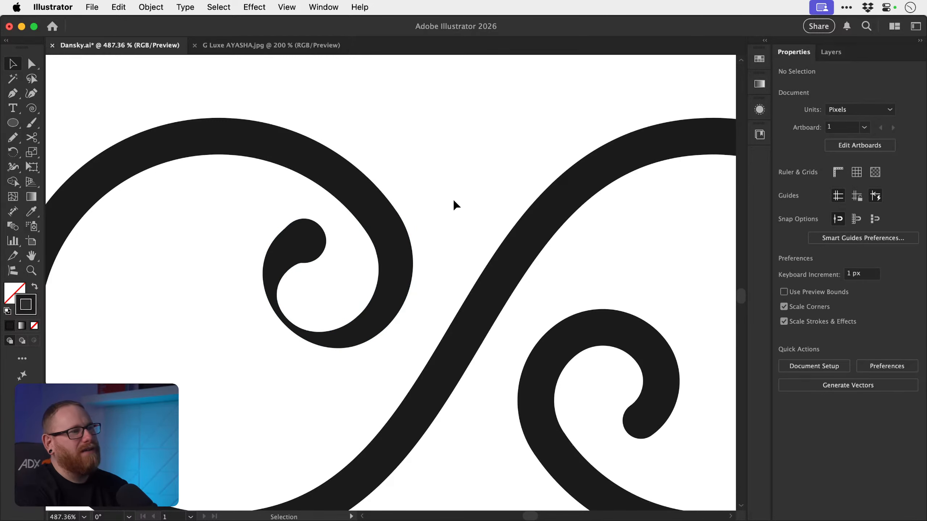
- Extend the outer side of the left curl's tip with the Width tool to a total width of about 17.6 px
key(z)
drag(274, 235, 415, 296)
key(v)
click(304, 281)
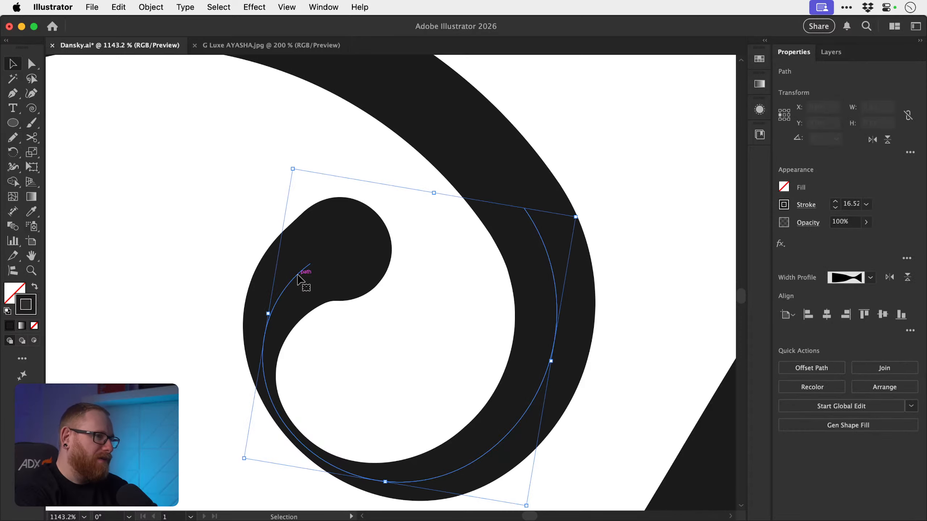
key(p)
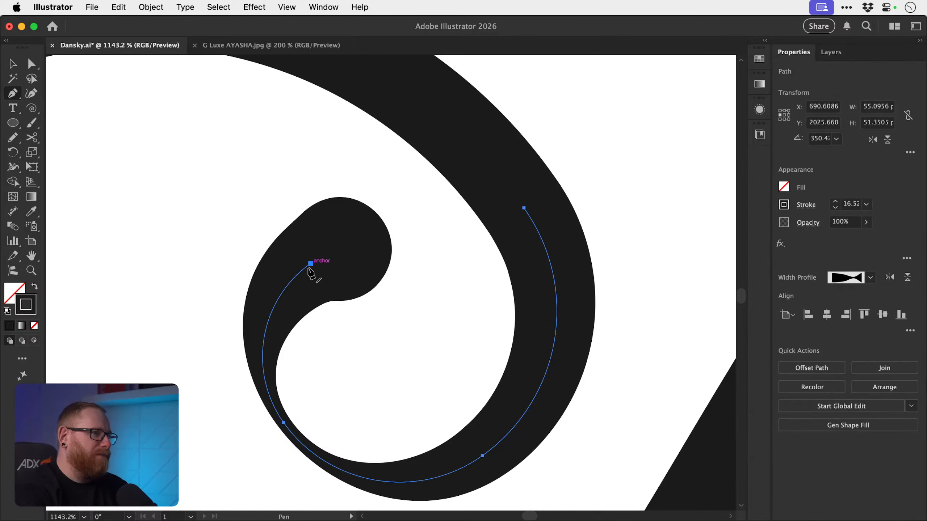
key(shift+w)
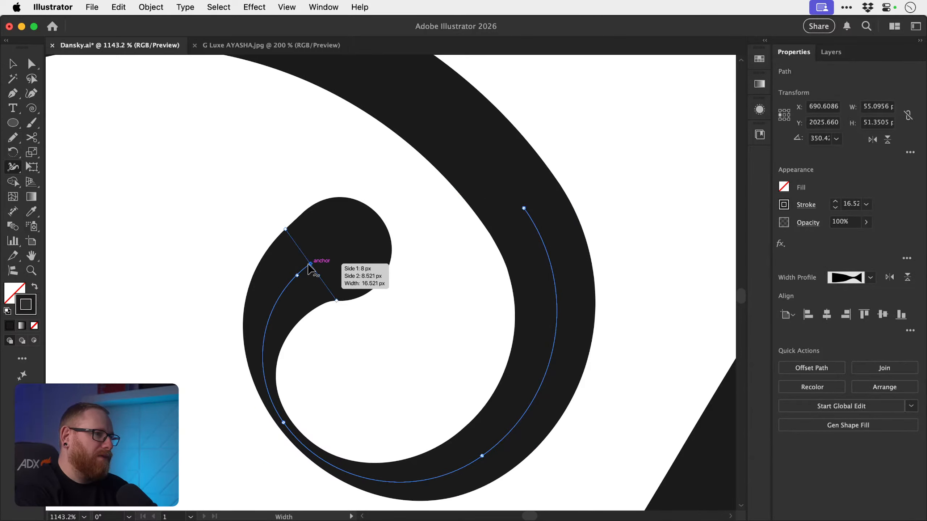
mouse_move(286, 230)
mouse_down()
mouse_move(283, 165)
mouse_move(275, 164)
mouse_move(288, 225)
mouse_up()
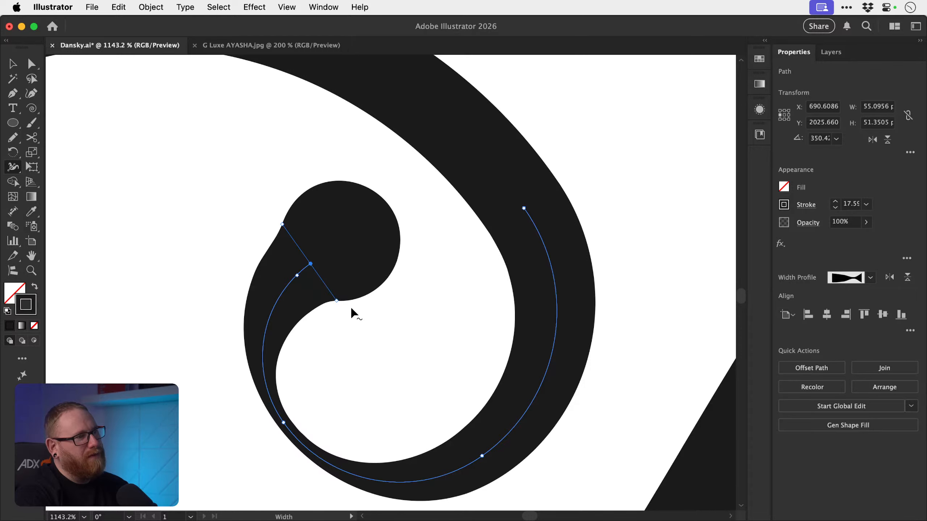
- Try different side widths at the left curl's tip with the Width tool and undo them
drag(336, 303, 334, 297)
key(super+z)
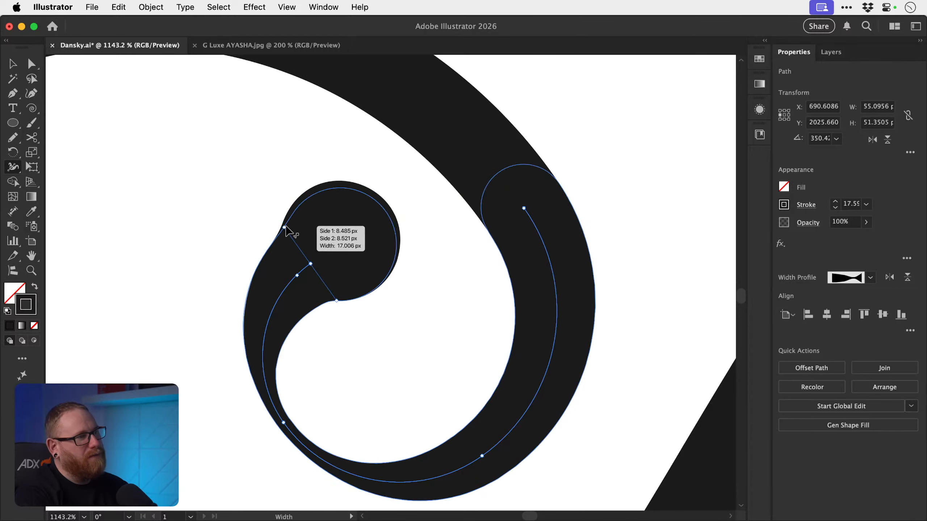
drag(289, 229, 289, 230)
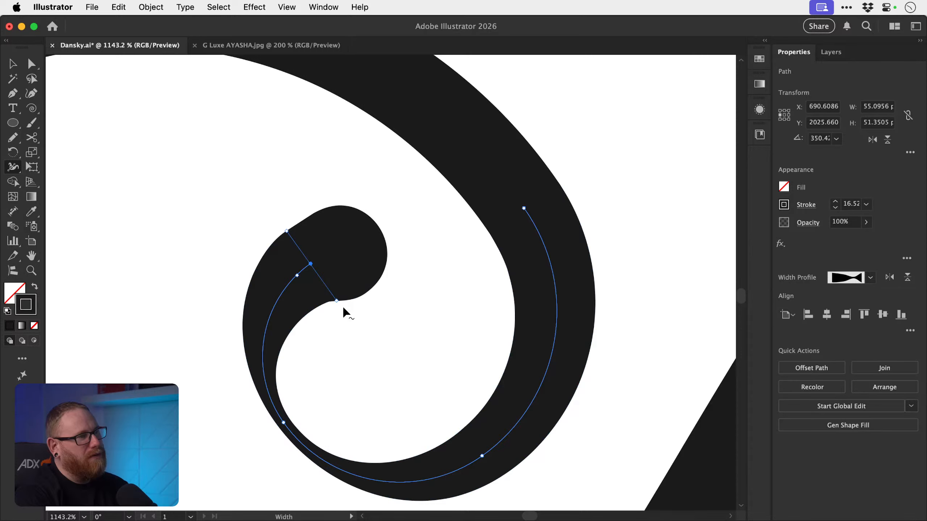
drag(337, 301, 342, 305)
key(super)
key(super+z)
key(super+z)
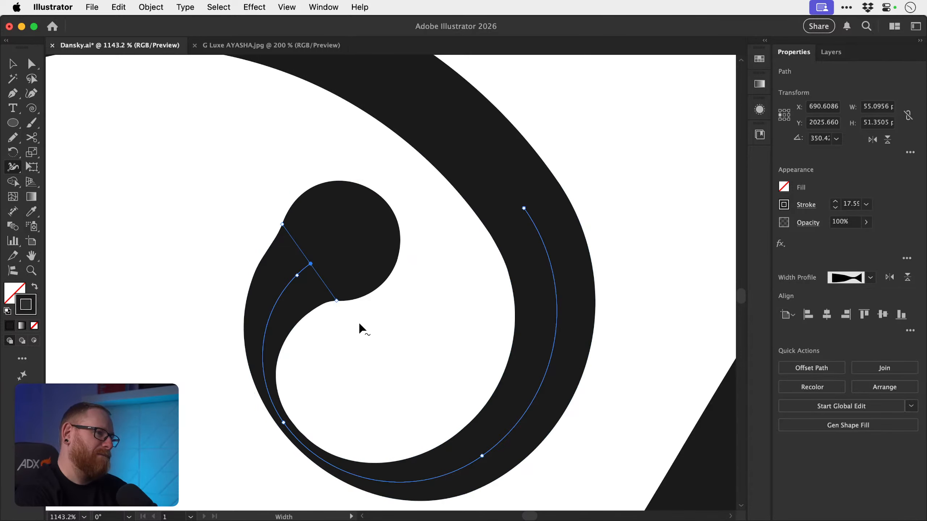
- Review the left curl's widened tip in the context of the whole swirl ornament
key(v)
click(387, 337)
key(super+minus)
key(super+minus)
key(super+minus)
key(super+minus)
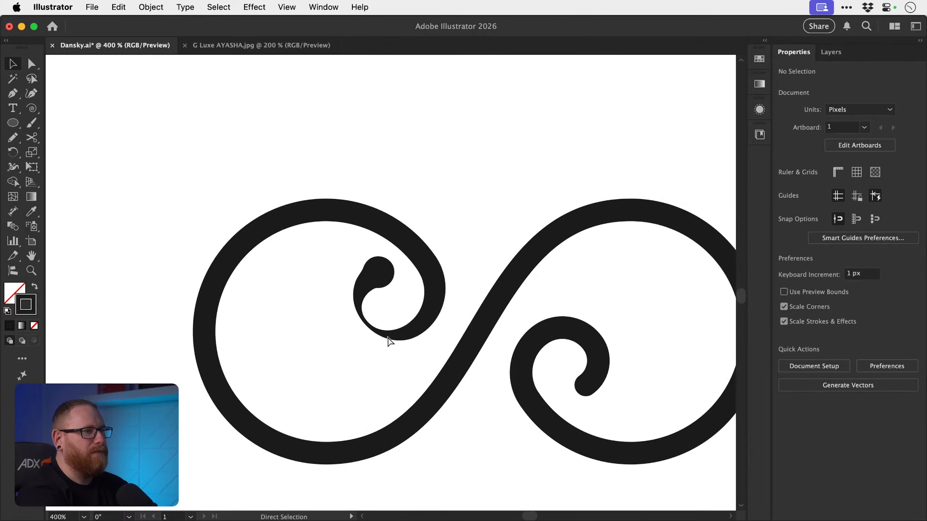
key(space)
drag(386, 279, 336, 279)
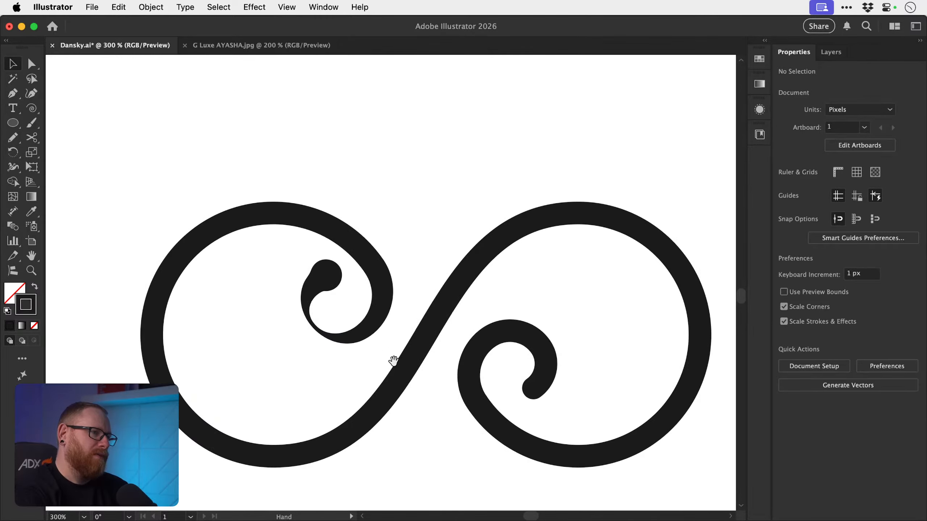
drag(393, 362, 347, 307)
- Try thinning the stroke at the lower bend of the left curl with the Width tool and undo it
click(322, 283)
key(shift+w)
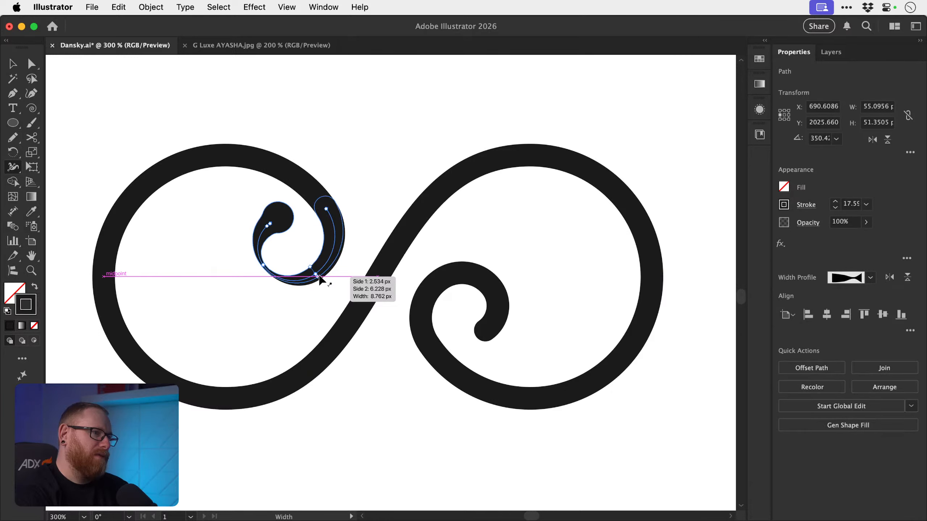
key(v)
click(385, 401)
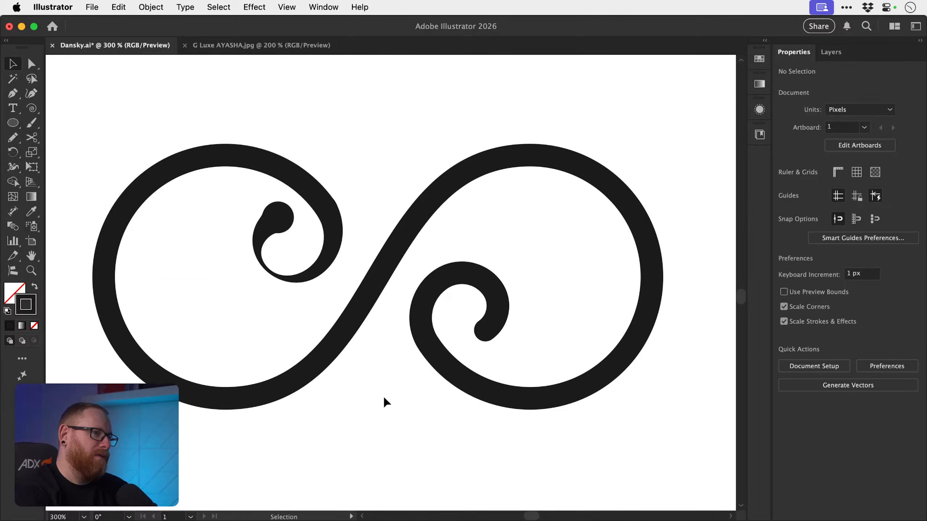
key(super+z)
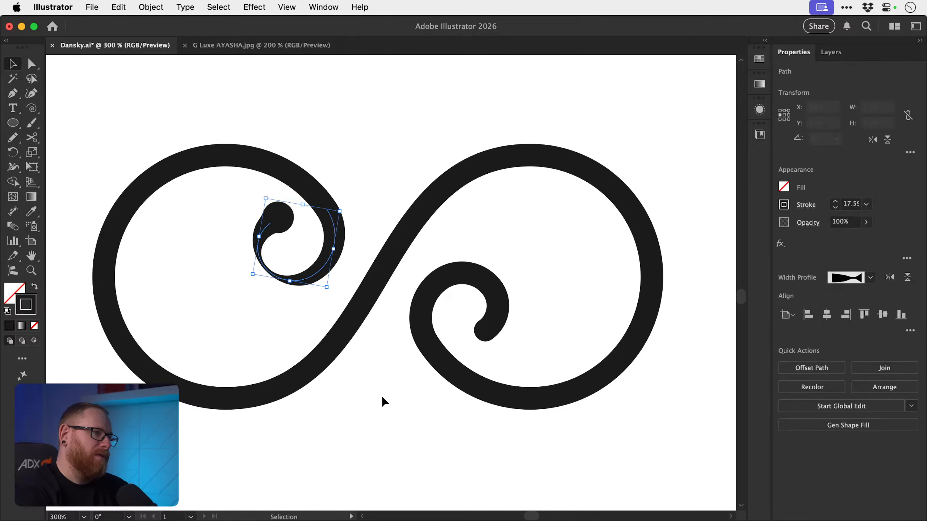
- Adjust the width point at the left curl's tip on both sides to form a rounder ball terminal with a narrower neck
drag(268, 233, 376, 274)
key(shift+w)
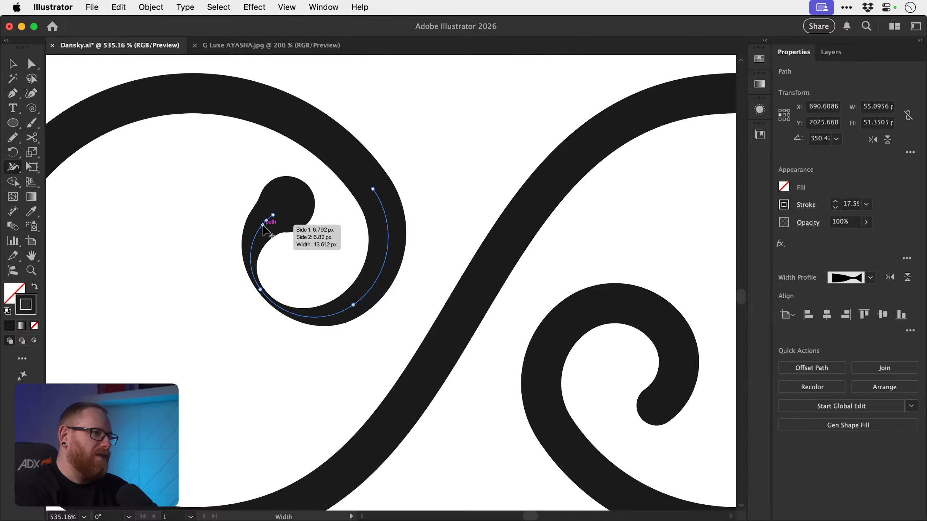
drag(278, 235, 380, 281)
click(310, 253)
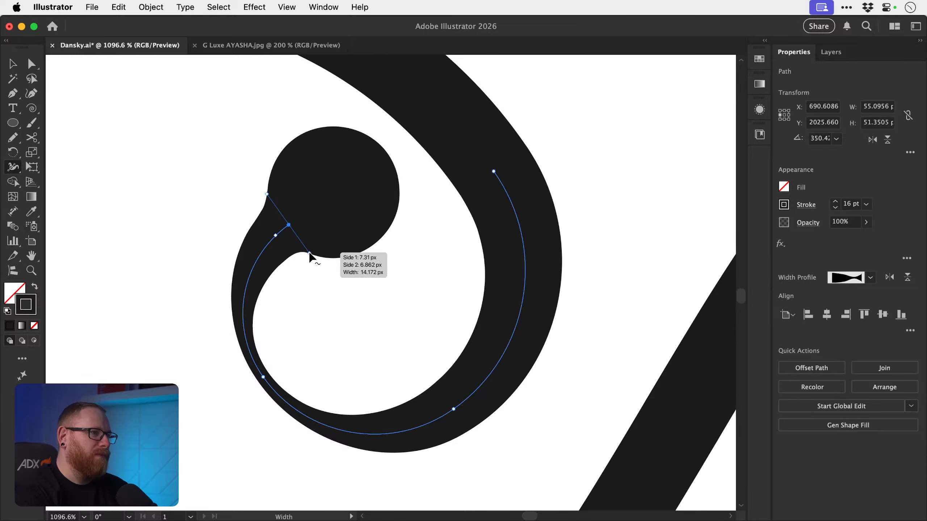
drag(309, 255, 309, 254)
key(v)
click(565, 195)
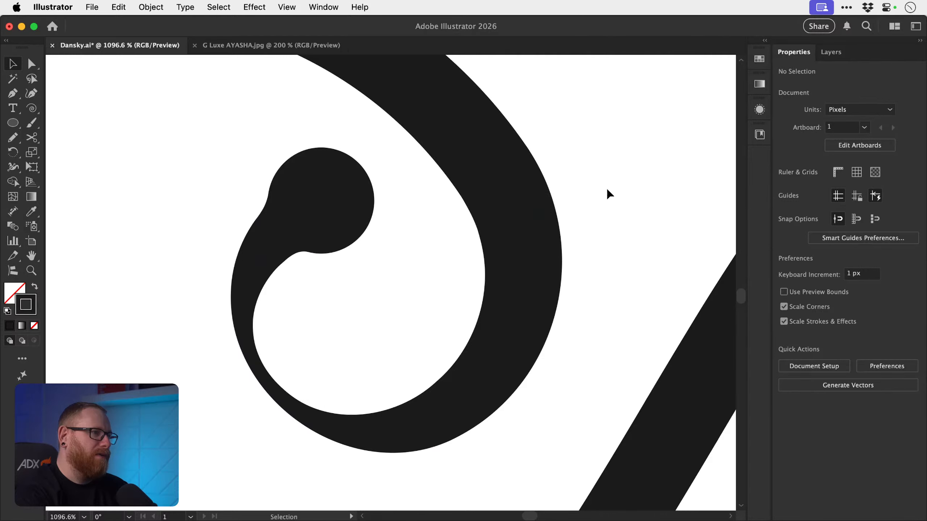
- Move the ornament's right half together with its inner curl 50 px to the right, away from the left half
key(super+0)
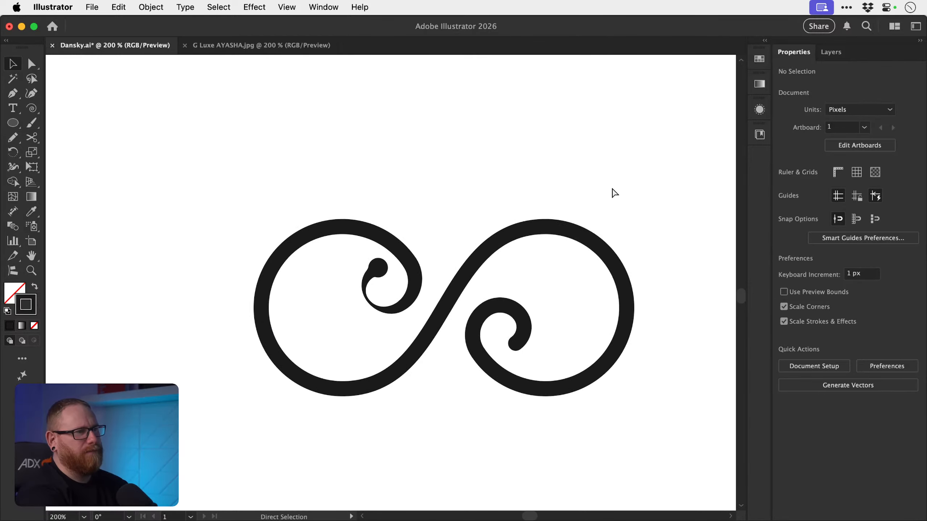
drag(519, 306, 442, 303)
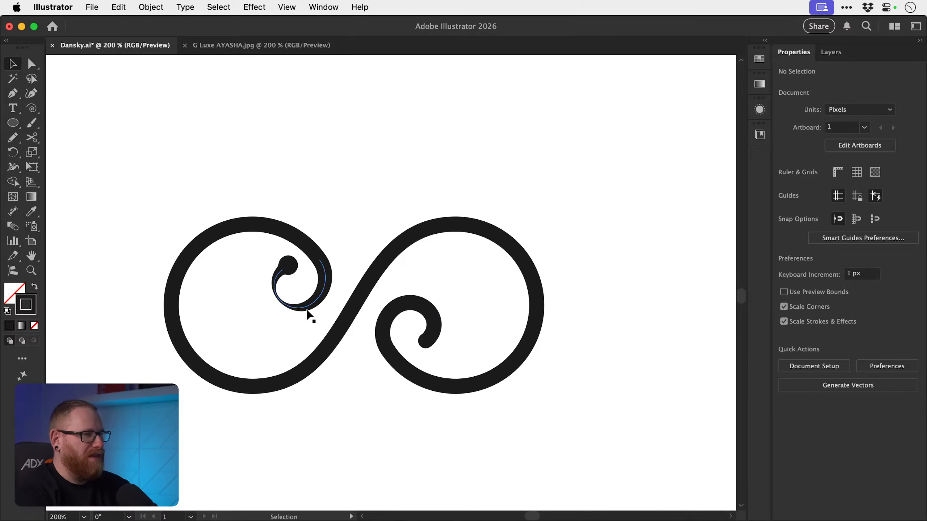
key(shift+w)
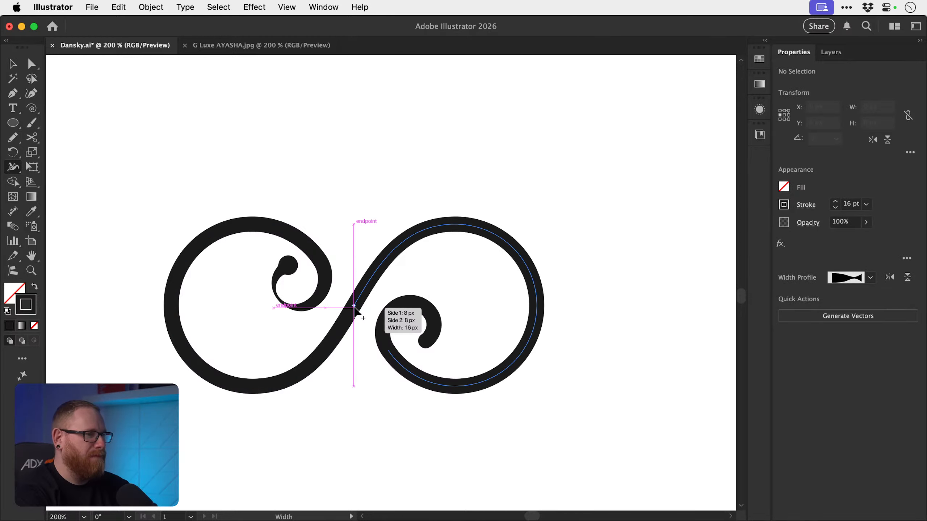
key(v)
click(361, 298)
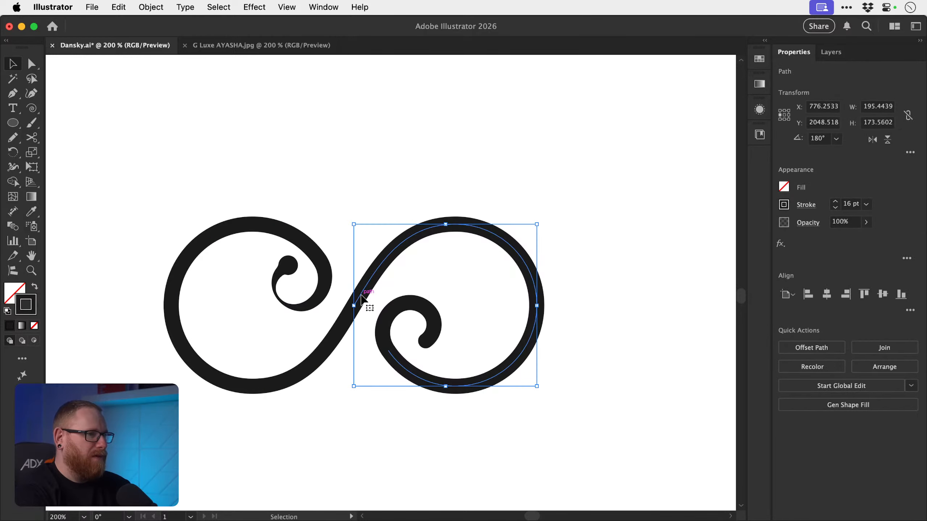
key(shift+Right)
key(shift+Right)
key(shift+Right)
key(shift+Right)
key(shift+Right)
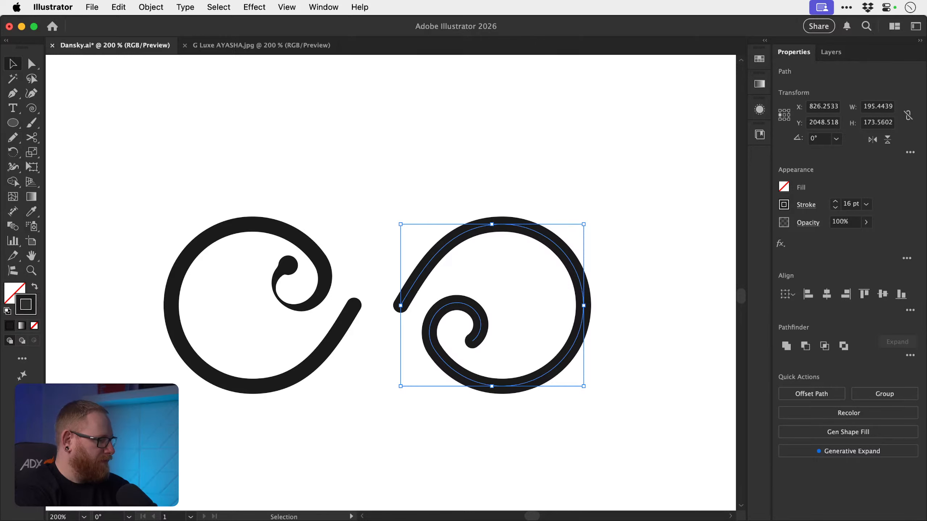
key(super+Tab)
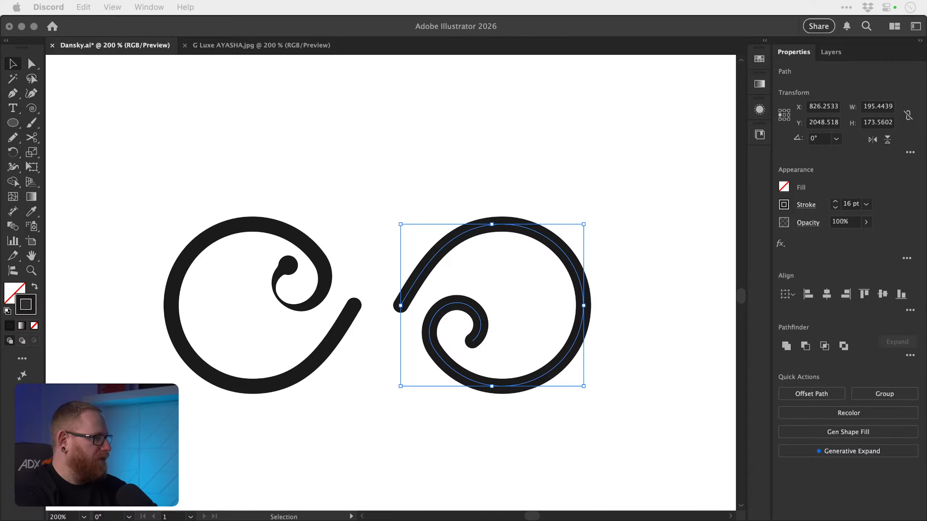
key(super+Tab)
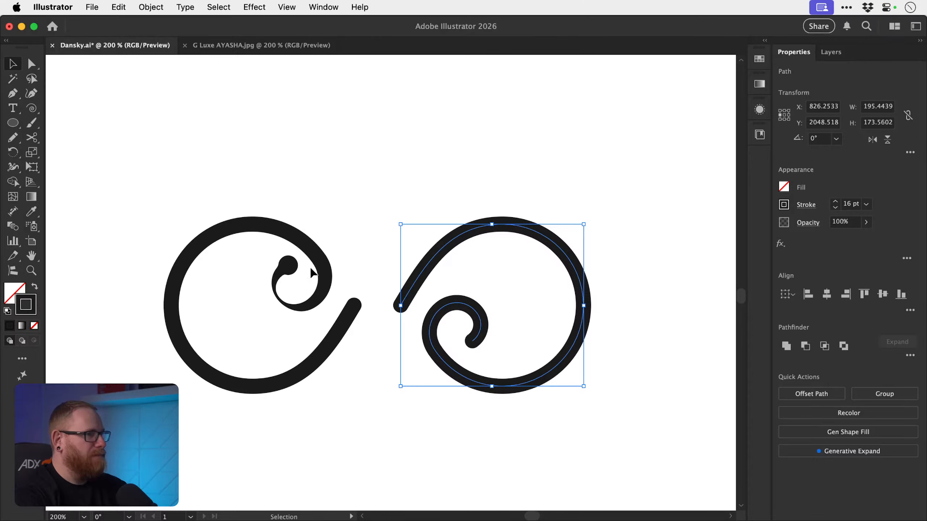
- Duplicate the intact thick swirl ornament straight below the original and move the copy up to about Y 2767 px
click(322, 164)
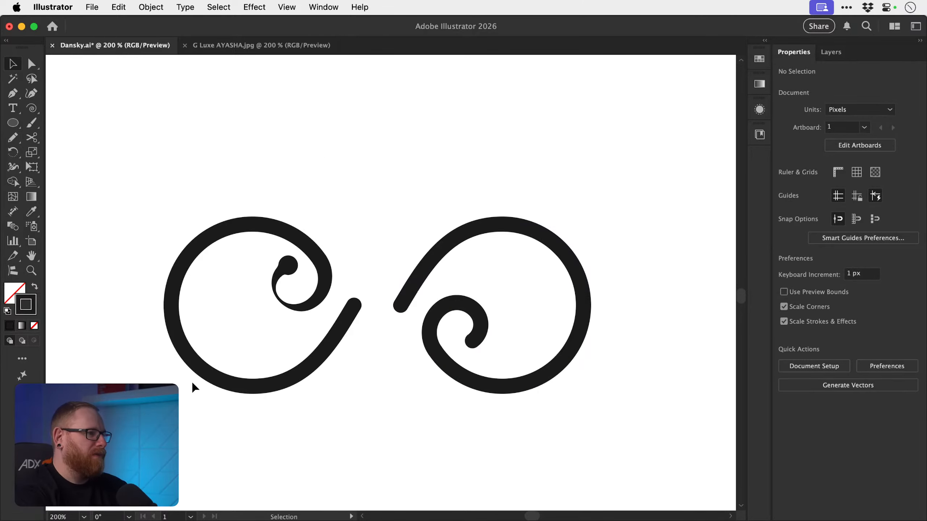
key(super+minus)
key(super+minus)
key(super+minus)
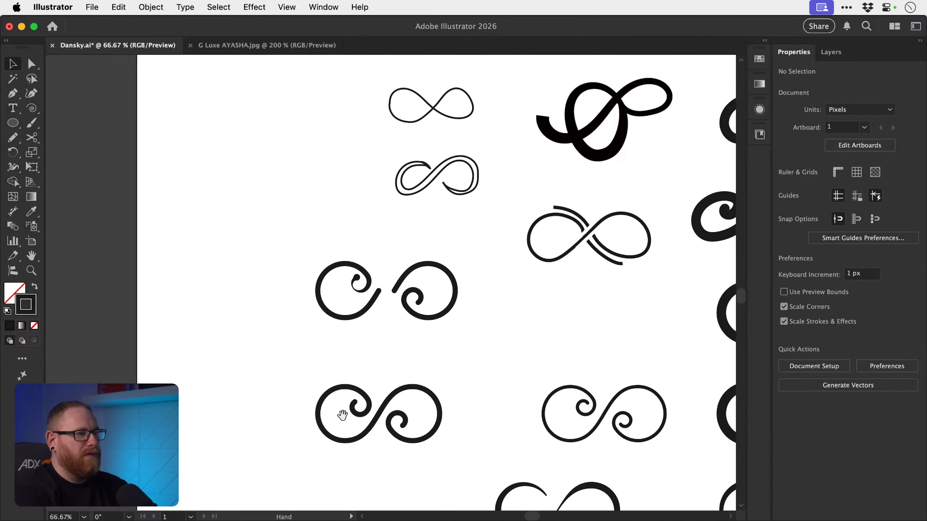
drag(342, 416, 335, 345)
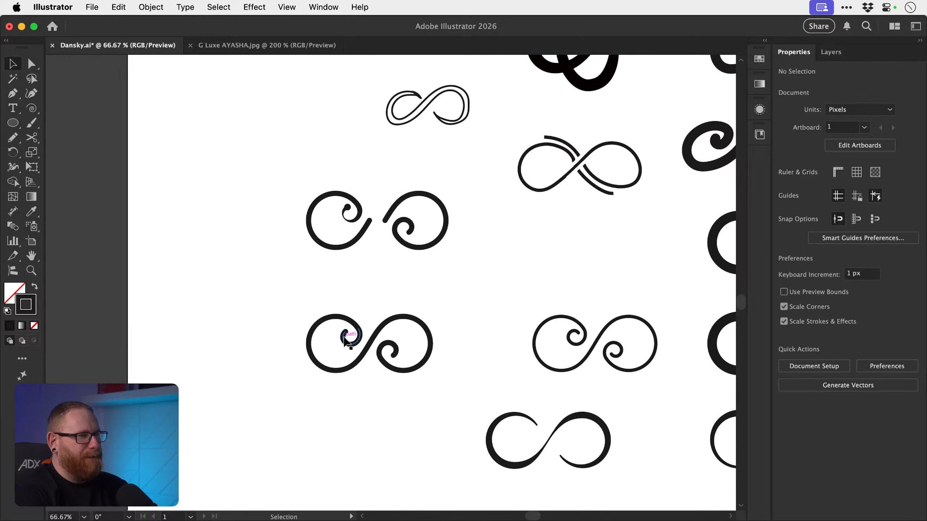
drag(304, 306, 410, 406)
drag(383, 364, 383, 488)
scroll(383, 485, down, 3)
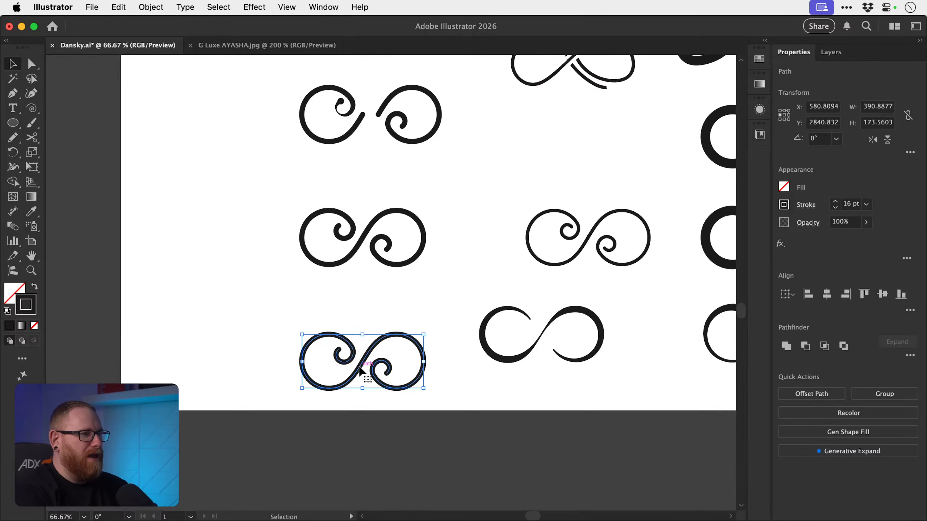
drag(361, 365, 557, 383)
- Delete the left inner curl from the duplicated ornament
key(z)
scroll(488, 387, down, 1)
key(v)
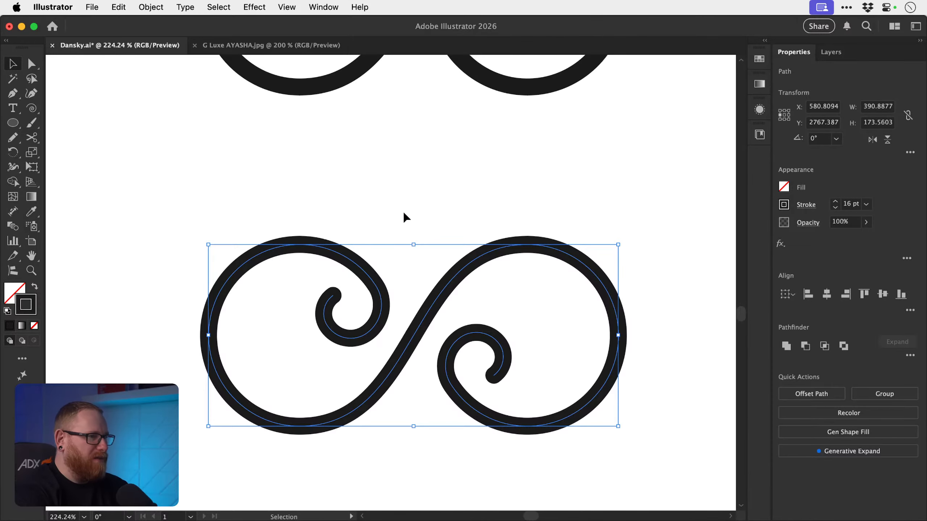
click(403, 199)
click(352, 337)
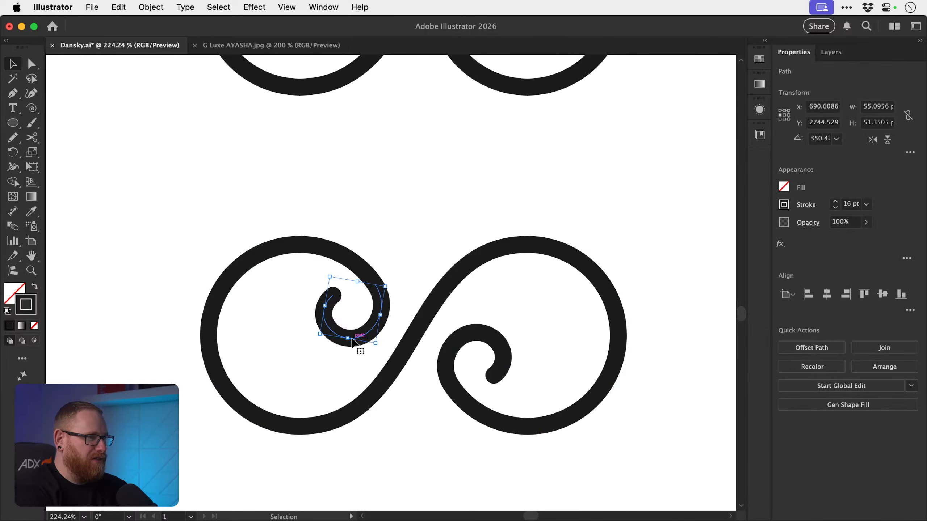
key(a)
key(BackSpace)
- Continue the duplicate's open left end with the Pencil tool as a teardrop-shaped loop that curves back into the upper arc
scroll(350, 300, up, 2)
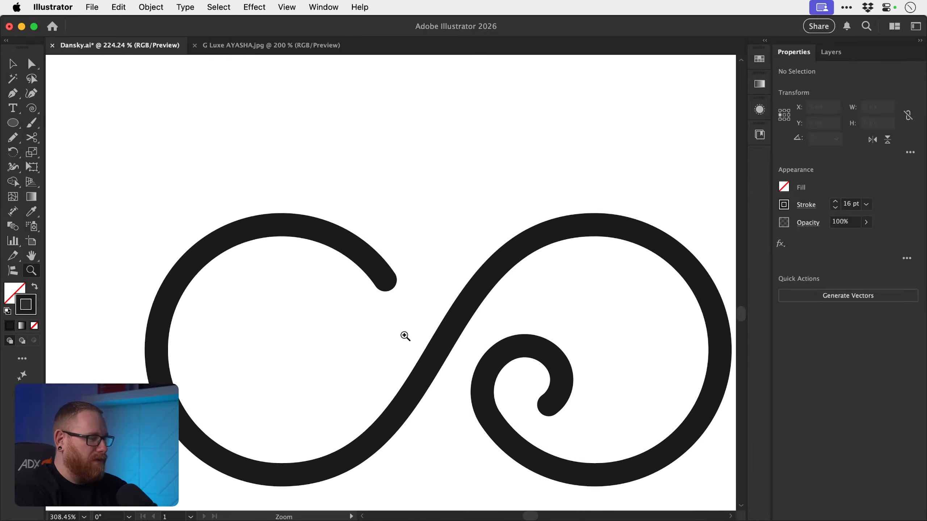
key(v)
key(n)
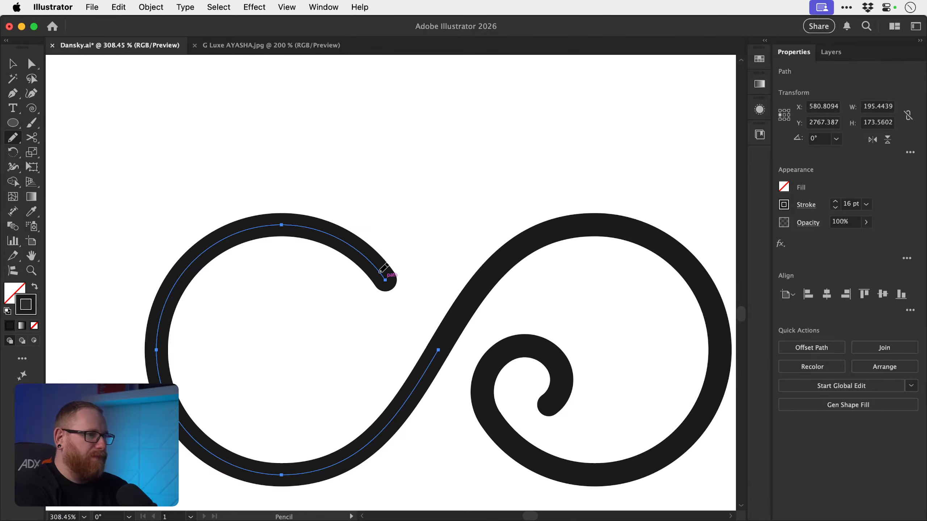
mouse_move(380, 271)
mouse_down()
mouse_move(397, 323)
mouse_move(372, 354)
mouse_move(341, 333)
mouse_move(335, 307)
mouse_move(354, 267)
mouse_move(349, 247)
mouse_up()
scroll(304, 310, right, 5)
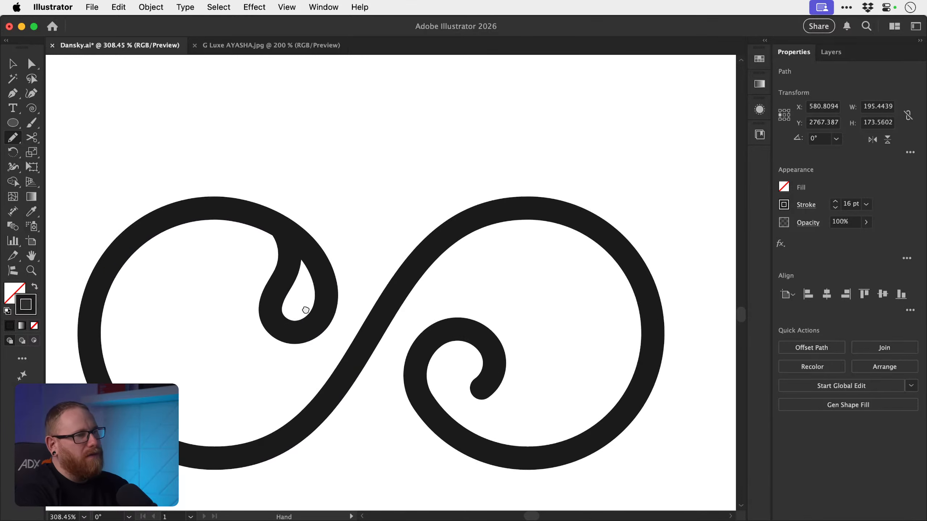
key(v)
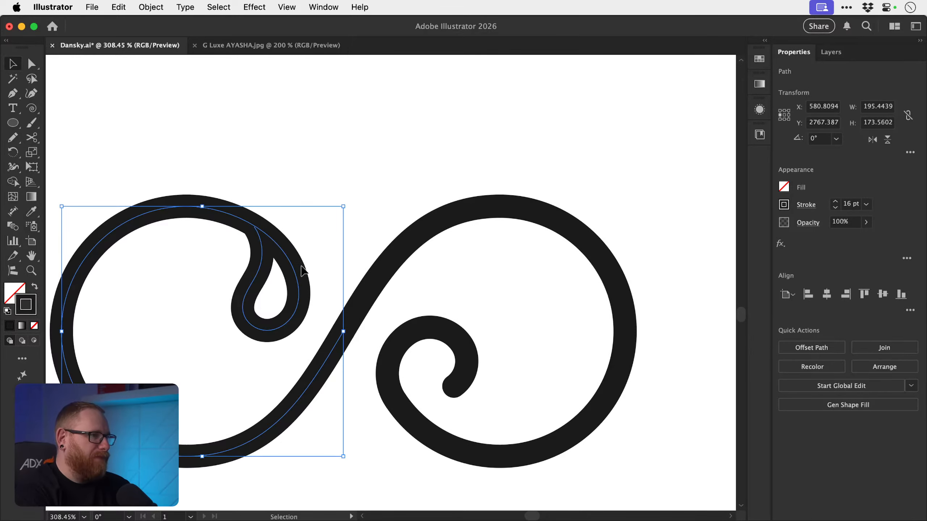
click(334, 213)
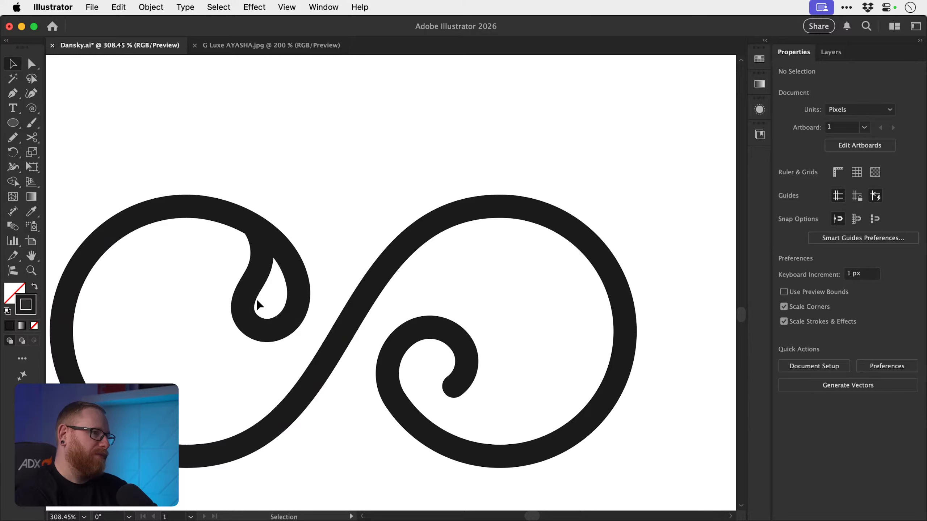
- Fill the hollow of the ornament's left teardrop loop with Paintbrush strokes
key(a)
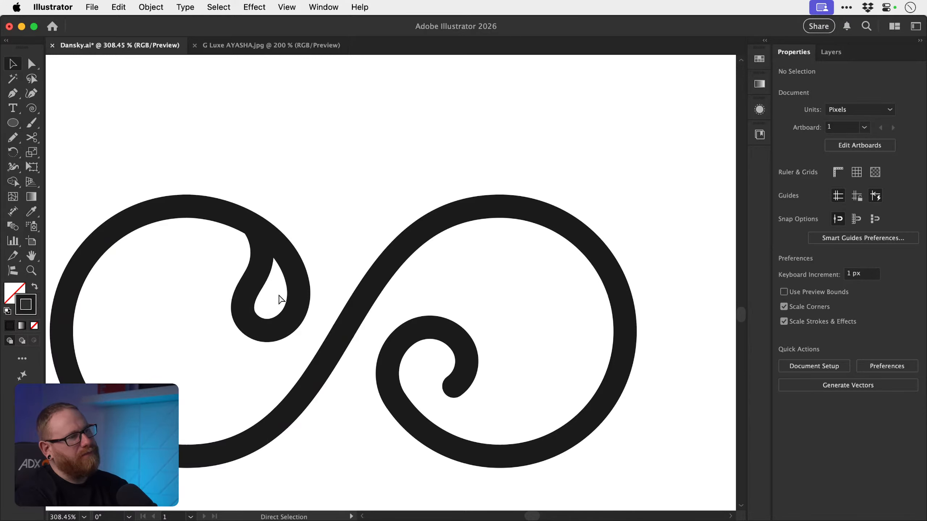
key(v)
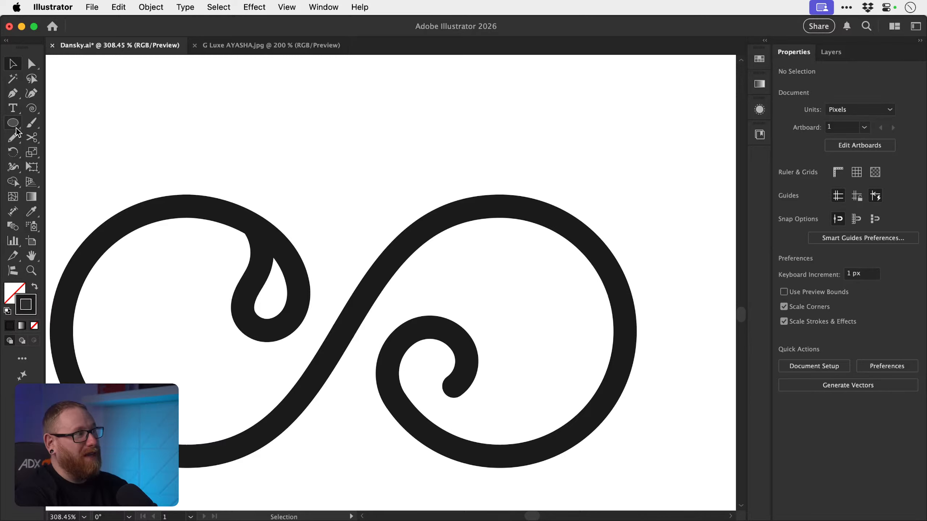
key(b)
mouse_move(266, 287)
mouse_down()
mouse_move(256, 309)
mouse_move(265, 282)
mouse_move(259, 320)
mouse_move(287, 297)
mouse_move(278, 254)
mouse_move(273, 296)
mouse_up()
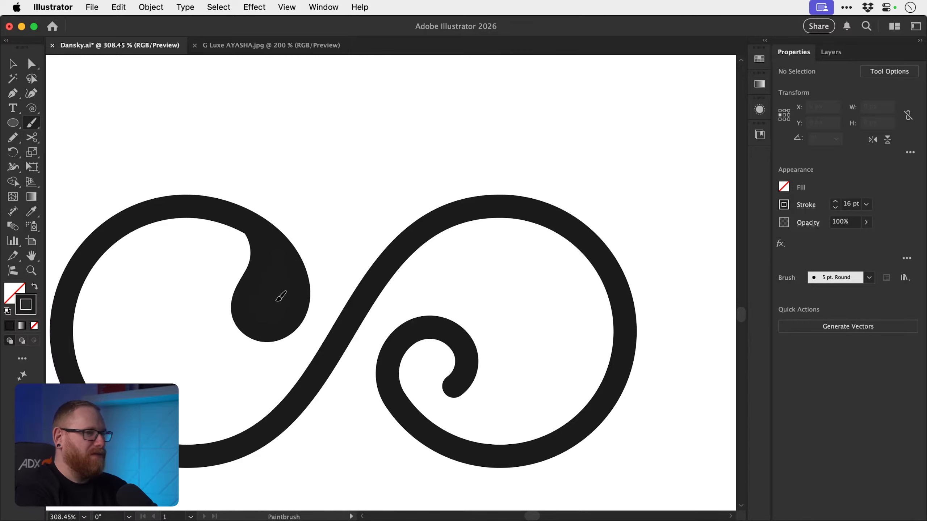
key(v)
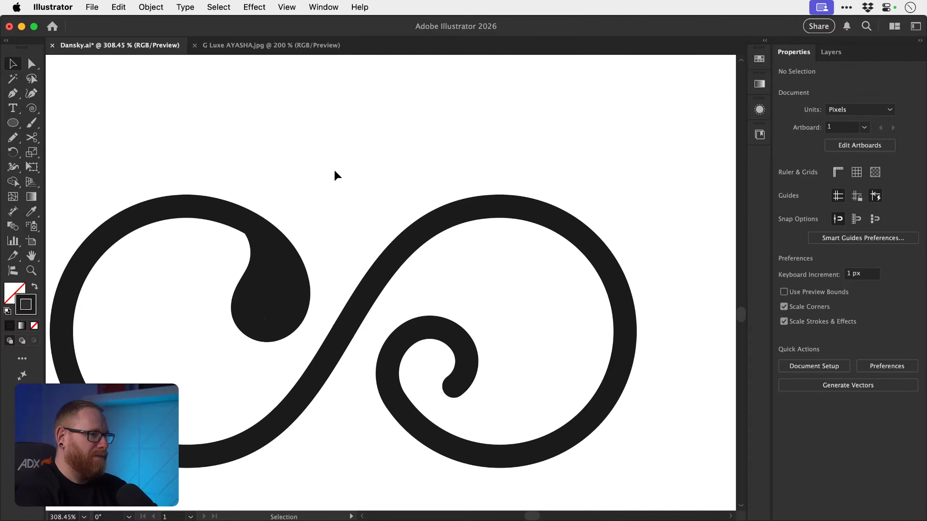
- Delete the brush path that fills the teardrop loop
key(super+minus)
key(super+minus)
key(super+minus)
key(super+equal)
key(super+equal)
key(super+equal)
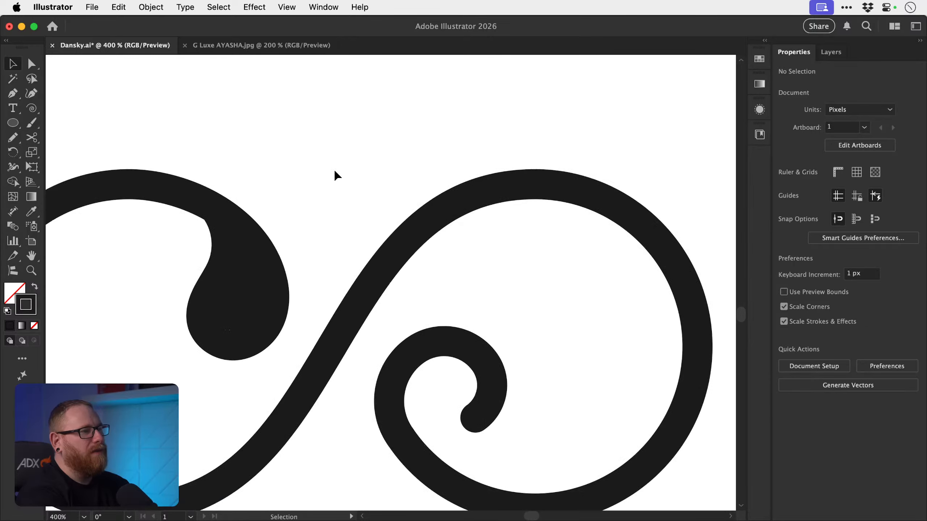
click(238, 330)
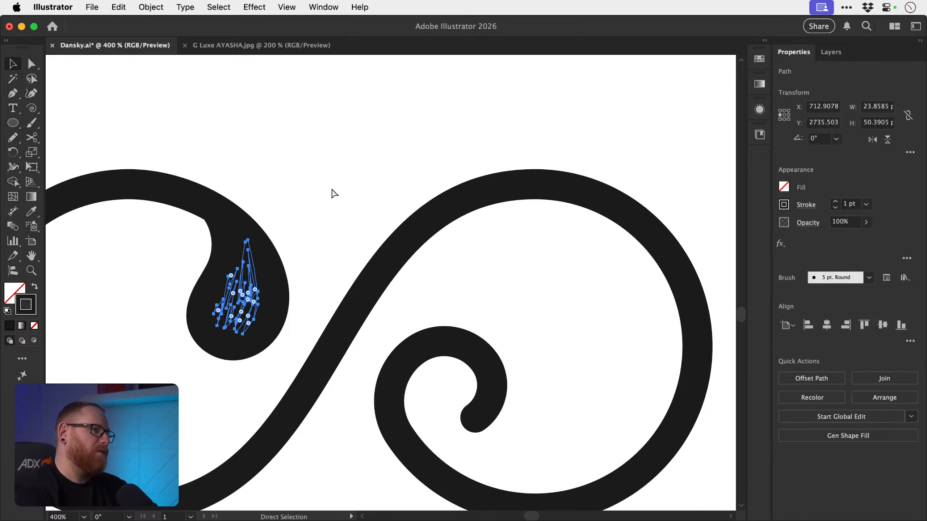
key(Delete)
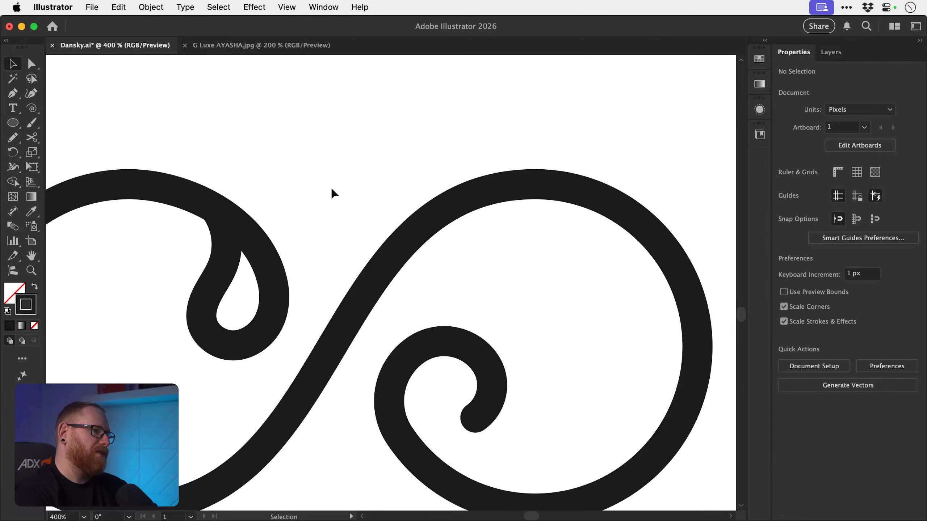
- Examine the teardrop-loop ornament as a whole and alongside the other swirl variations
click(205, 321)
key(super+minus)
key(super+h)
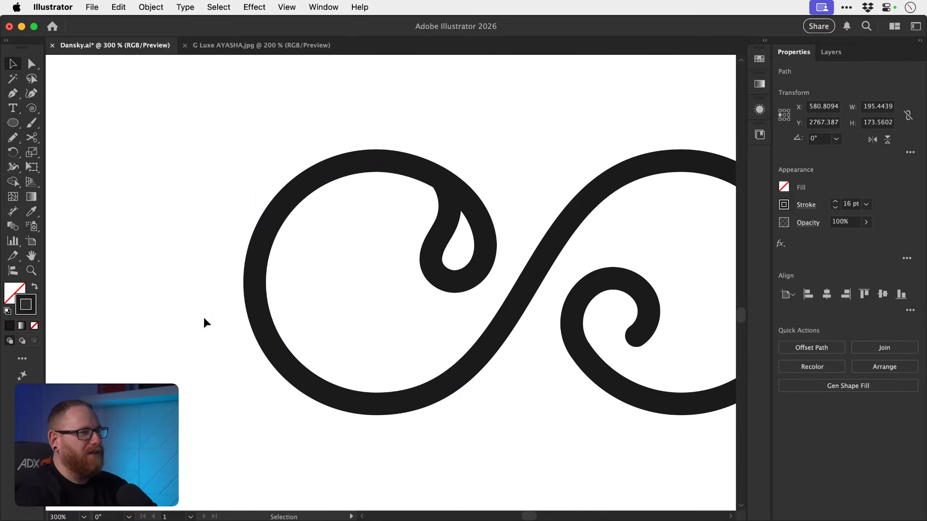
click(204, 318)
drag(404, 334, 286, 400)
key(super+minus)
key(super+minus)
key(super+minus)
key(super+minus)
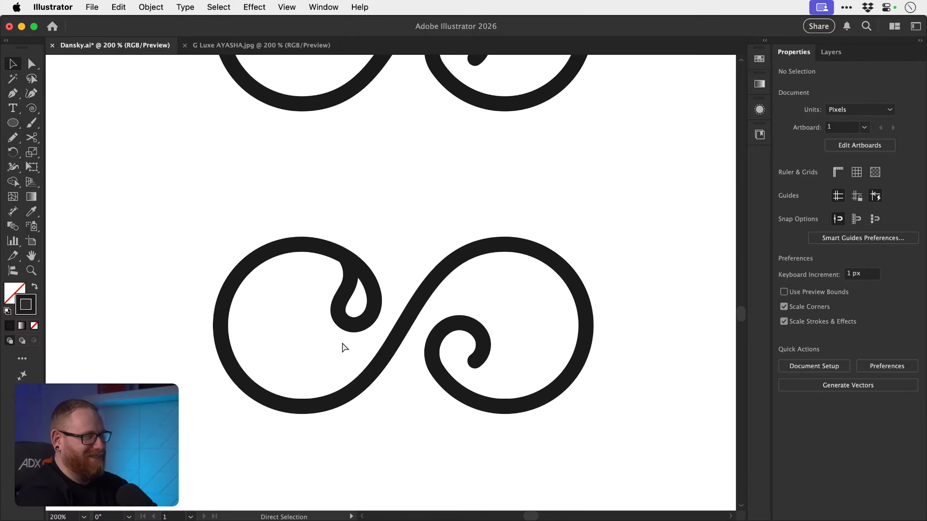
drag(573, 285, 294, 349)
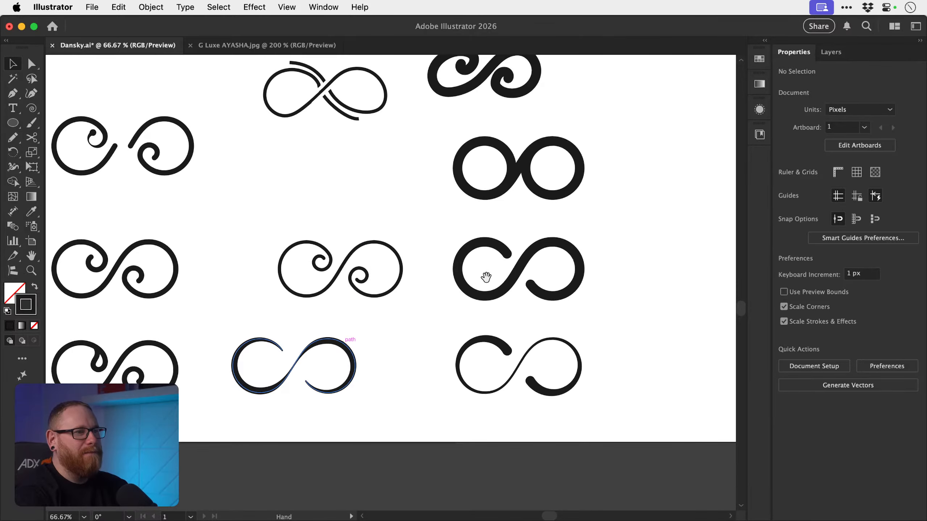
- Increase the stroke weight of the intact double-curl ornament above the teardrop version to 38 pt
scroll(317, 281, left, 10)
drag(285, 240, 423, 309)
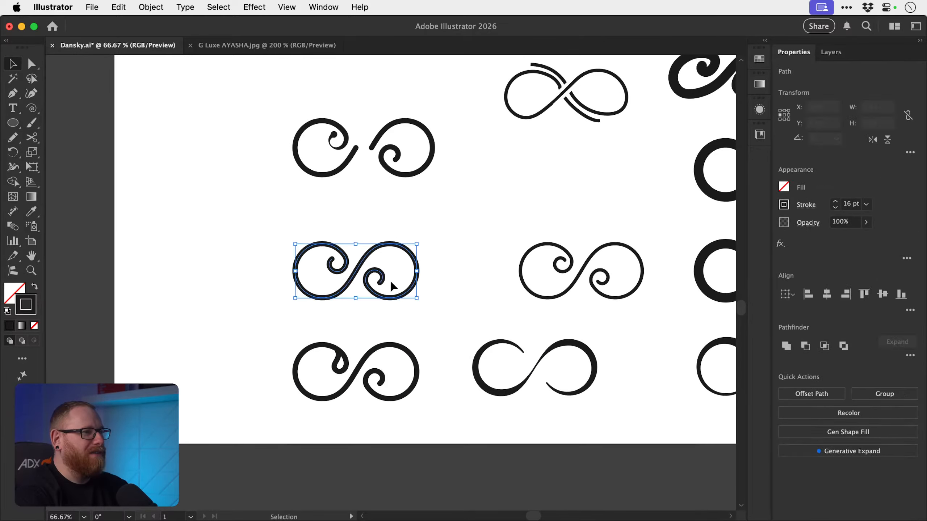
drag(335, 253, 579, 323)
drag(836, 205, 836, 205)
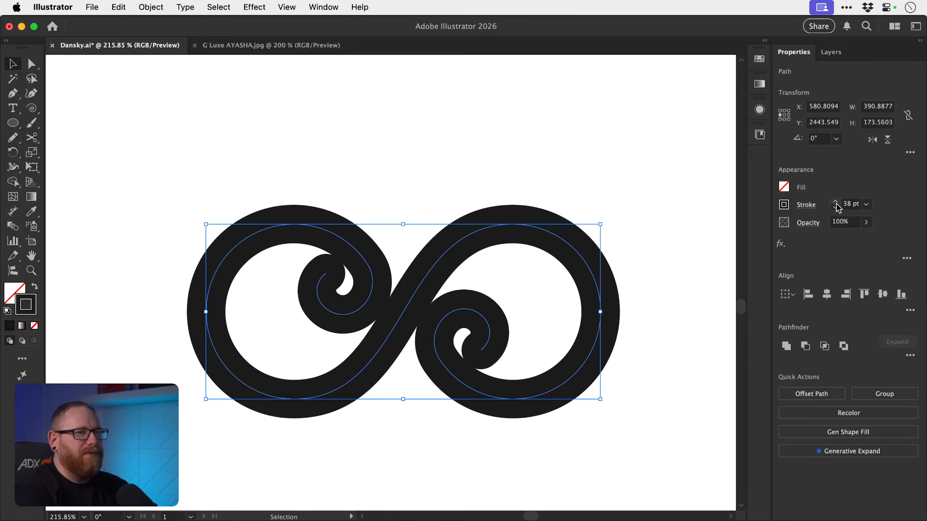
drag(835, 209, 835, 203)
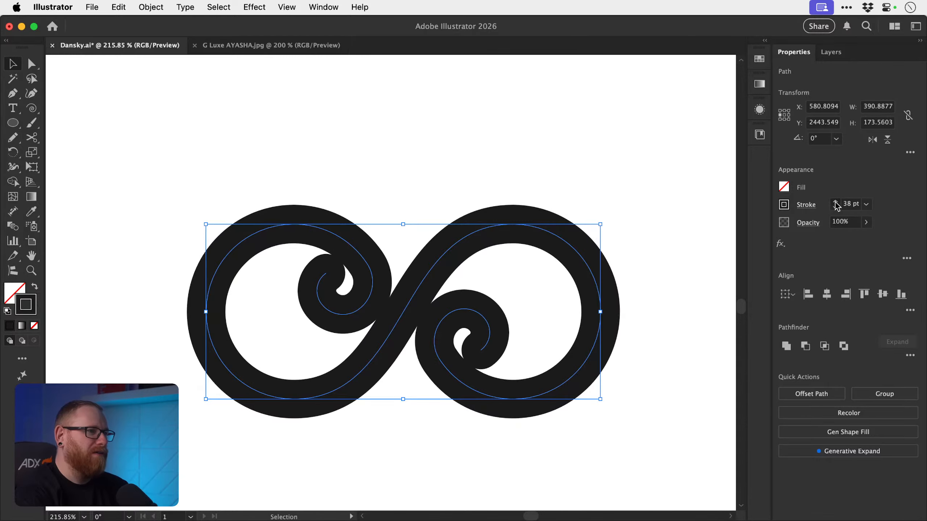
click(390, 141)
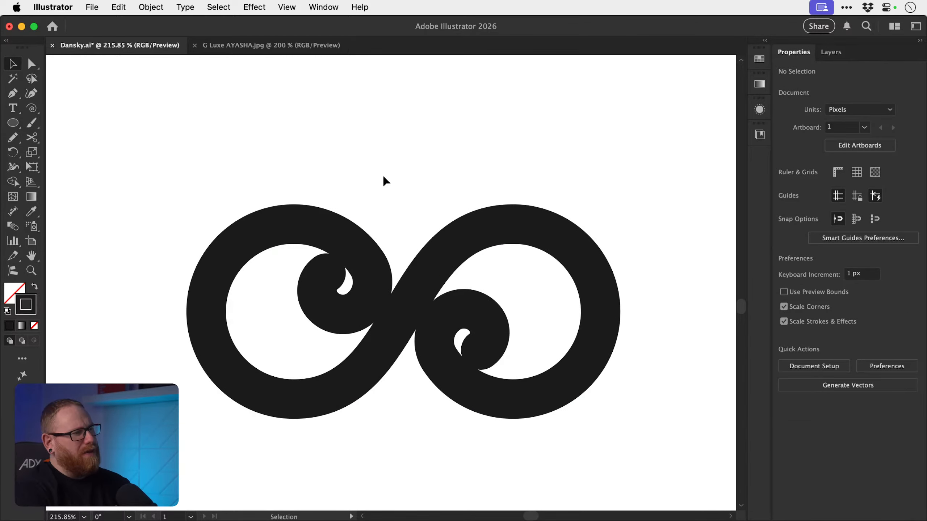
- Undo the last stroke weight increases on the double-curl ornament, back to 30 pt
key(super+z)
key(super+z)
key(super+z)
key(super+z)
key(super+z)
key(super+z)
key(super+z)
key(super+z)
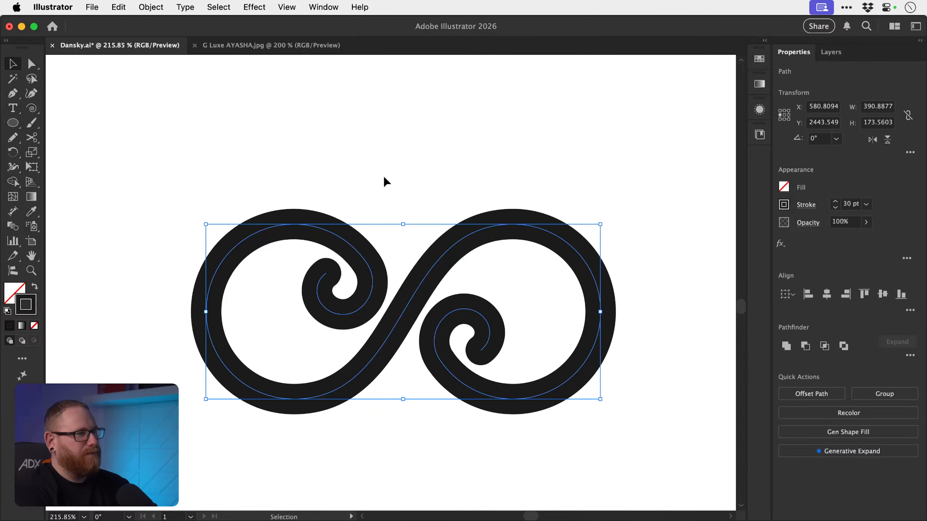
click(385, 177)
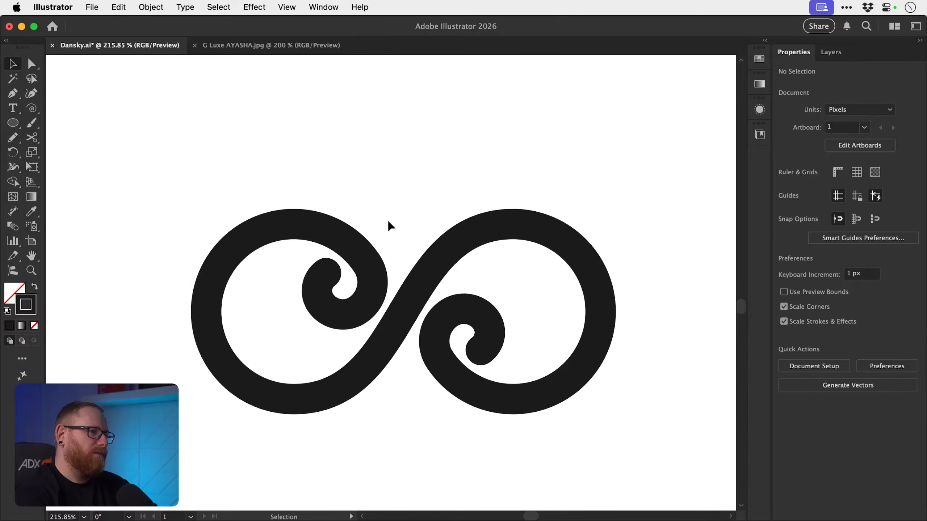
- Move the end anchor of the teardrop loop slightly up and left along the upper arc
scroll(387, 232, down, 10)
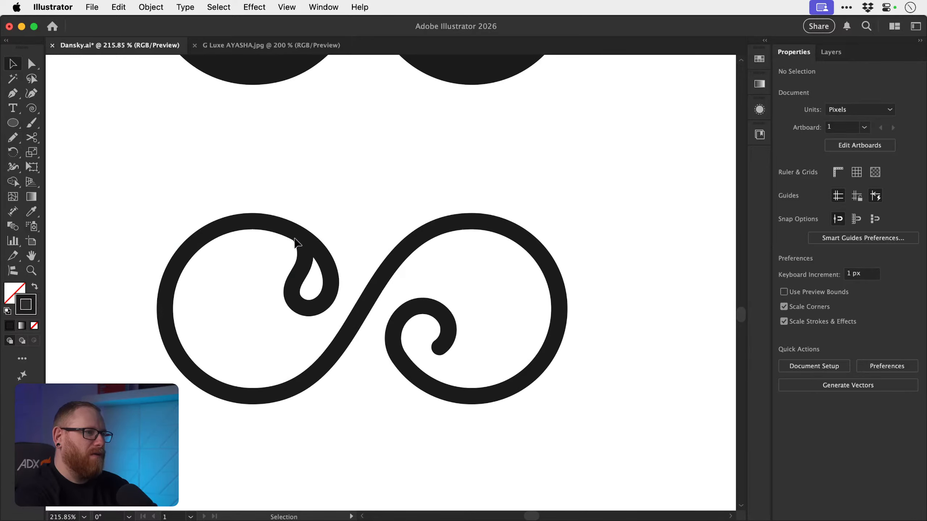
scroll(296, 243, up, 5)
key(a)
click(319, 294)
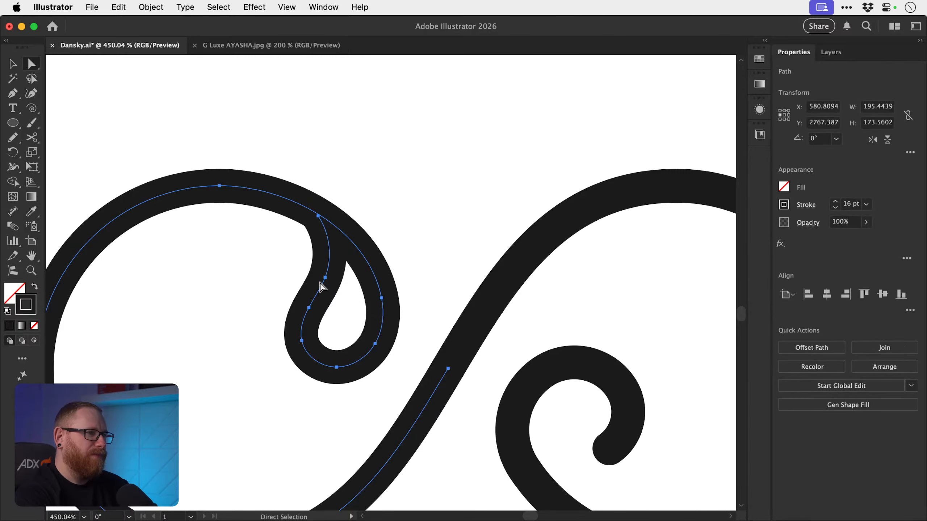
mouse_move(318, 216)
mouse_down()
mouse_move(306, 222)
mouse_move(307, 209)
mouse_up()
key(v)
click(301, 281)
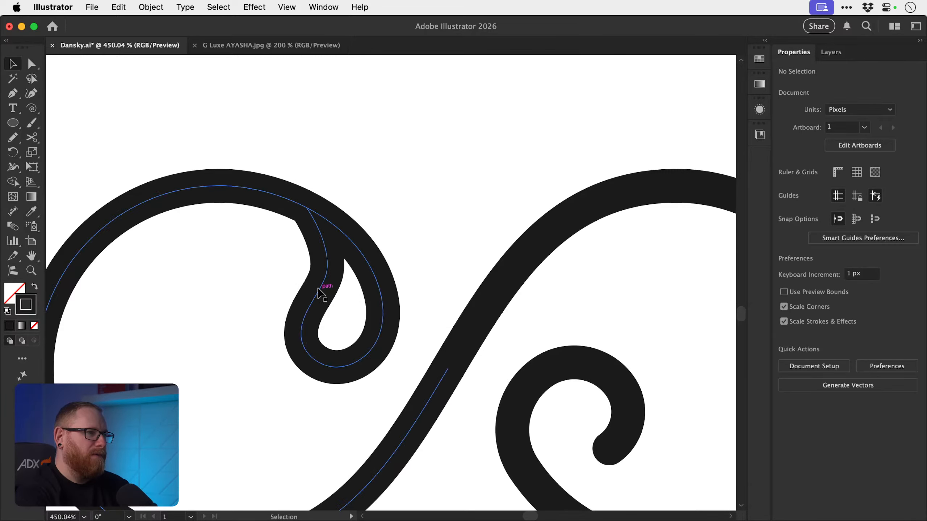
- Smooth the inner left side of the teardrop loop with the Smooth tool
click(319, 290)
key(n)
drag(314, 307, 325, 258)
mouse_move(325, 259)
mouse_down()
mouse_move(313, 309)
mouse_move(325, 359)
mouse_move(314, 354)
mouse_move(351, 370)
mouse_move(292, 353)
mouse_up()
key(v)
click(263, 288)
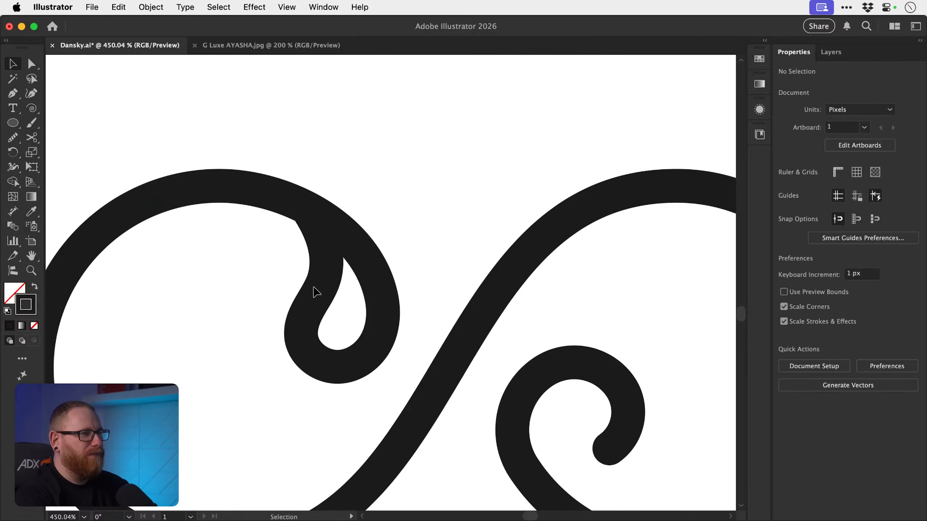
- Even out the teardrop loop's lower-left bend with repeated Smooth tool strokes
click(316, 293)
key(n)
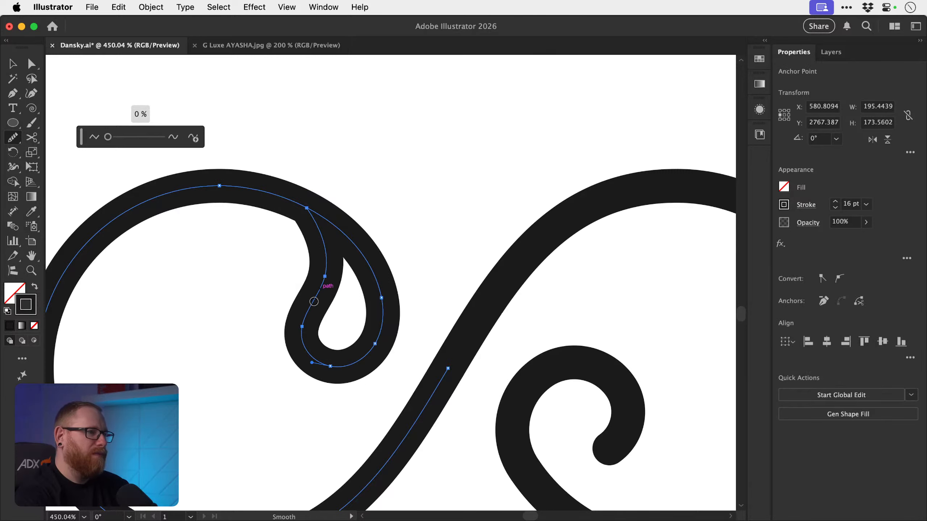
drag(314, 302, 311, 352)
mouse_move(304, 320)
mouse_down()
mouse_move(314, 355)
mouse_move(330, 273)
mouse_move(353, 287)
mouse_move(322, 339)
mouse_move(305, 346)
mouse_move(320, 369)
mouse_move(352, 366)
mouse_up()
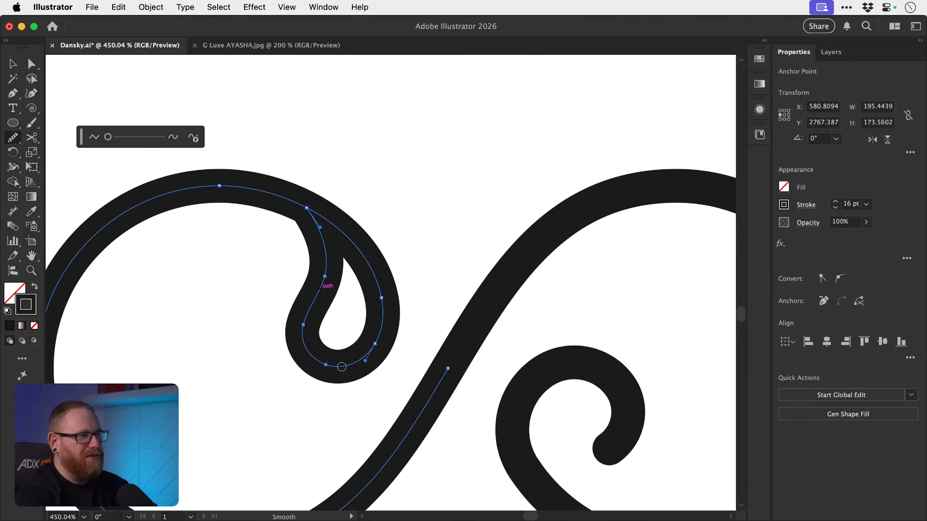
drag(300, 325, 311, 352)
mouse_move(308, 337)
mouse_down()
mouse_move(312, 363)
mouse_move(307, 351)
mouse_move(373, 361)
mouse_move(316, 356)
mouse_up()
mouse_move(311, 320)
mouse_down()
mouse_move(308, 341)
mouse_move(326, 375)
mouse_move(378, 332)
mouse_up()
key(v)
click(444, 214)
- Lengthen the upward handle of the teardrop's inner side anchor so the stem bends more sharply near the arc
key(super+minus)
key(super+minus)
key(super+minus)
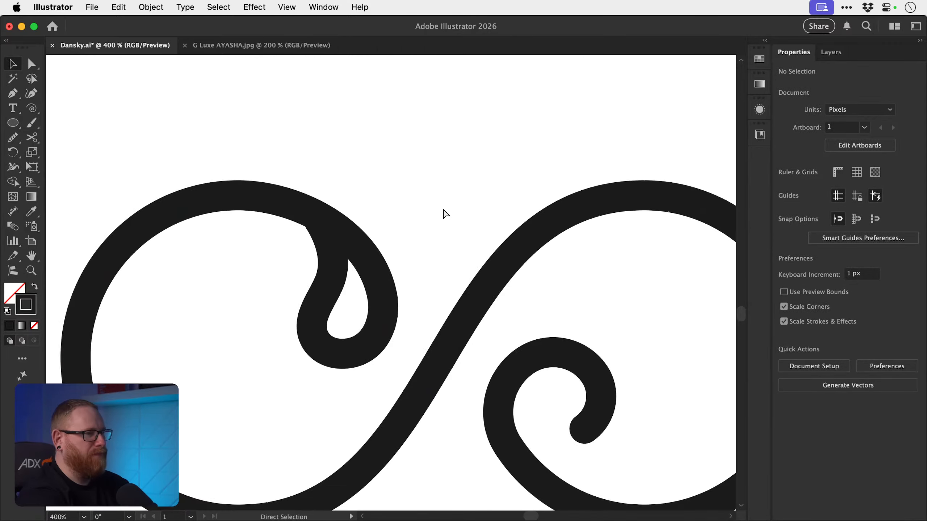
key(z)
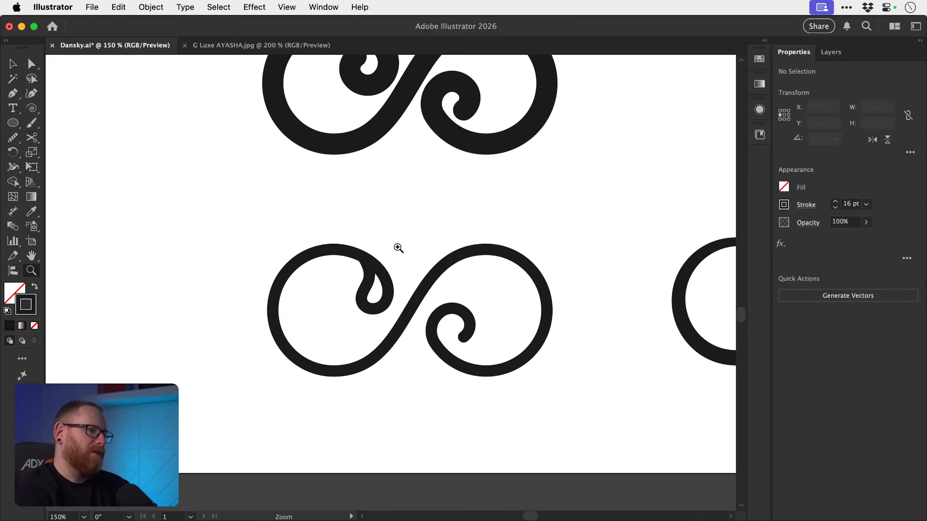
drag(359, 267, 471, 298)
key(v)
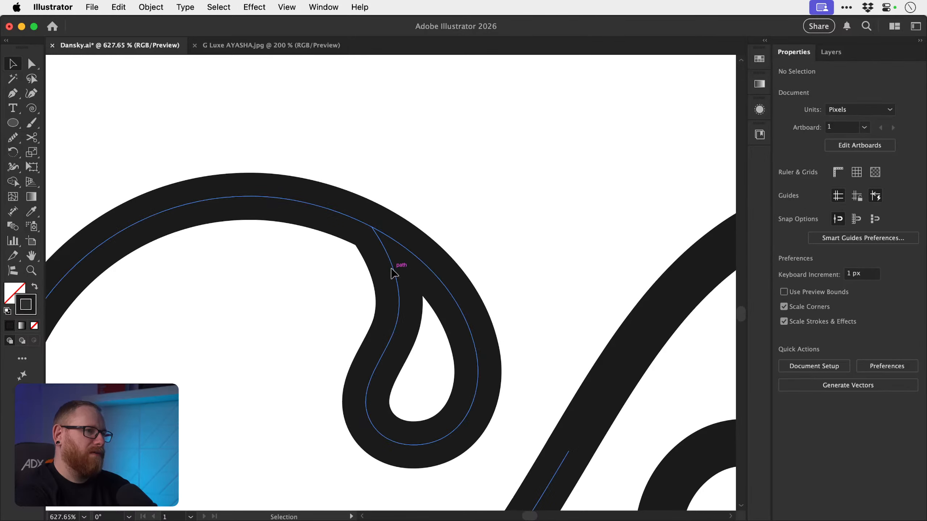
click(394, 269)
key(a)
click(374, 245)
click(379, 241)
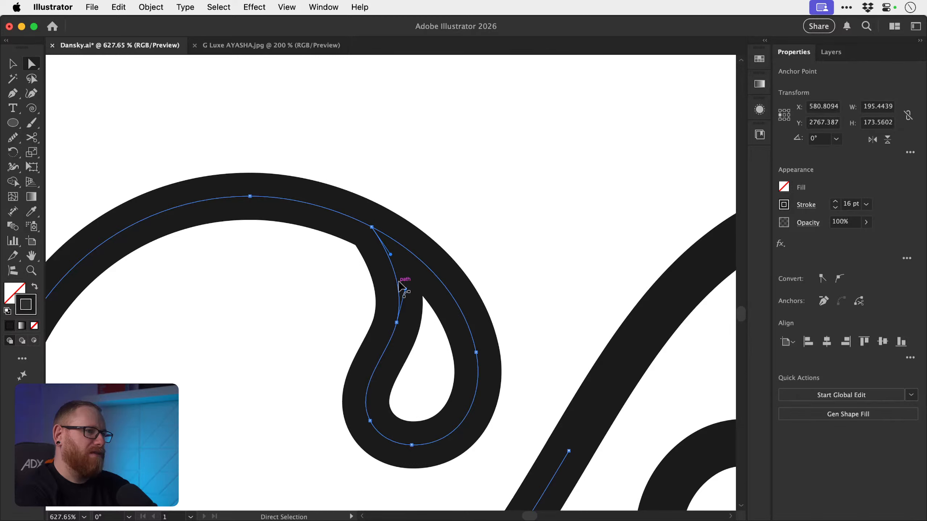
drag(405, 293, 412, 258)
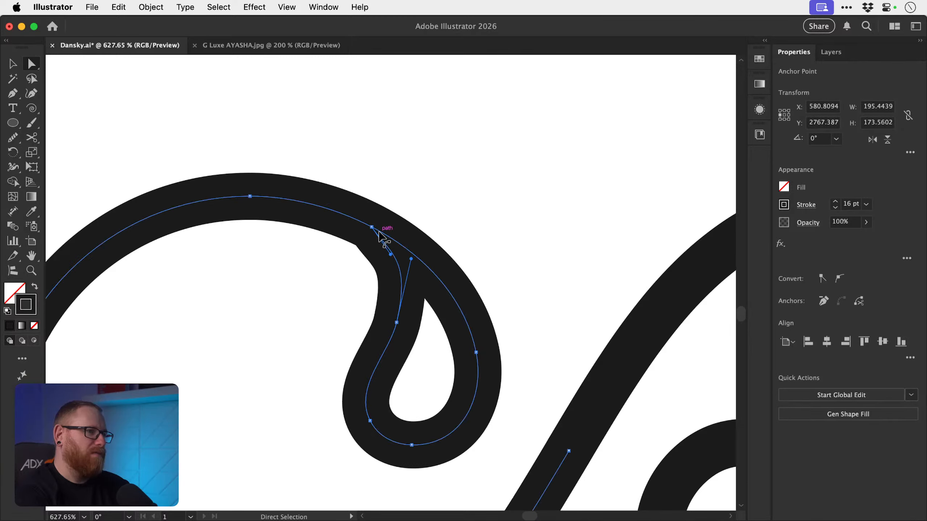
- Move the loop's end anchor along the arc to about X 695.25, Y 2685.23 px and adjust the handles so the stem flows from it
click(331, 210)
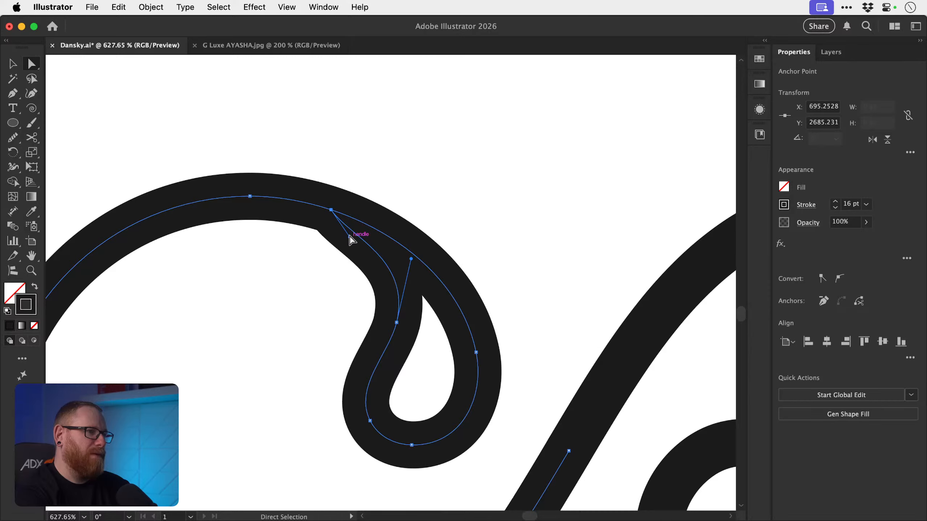
drag(350, 237, 370, 222)
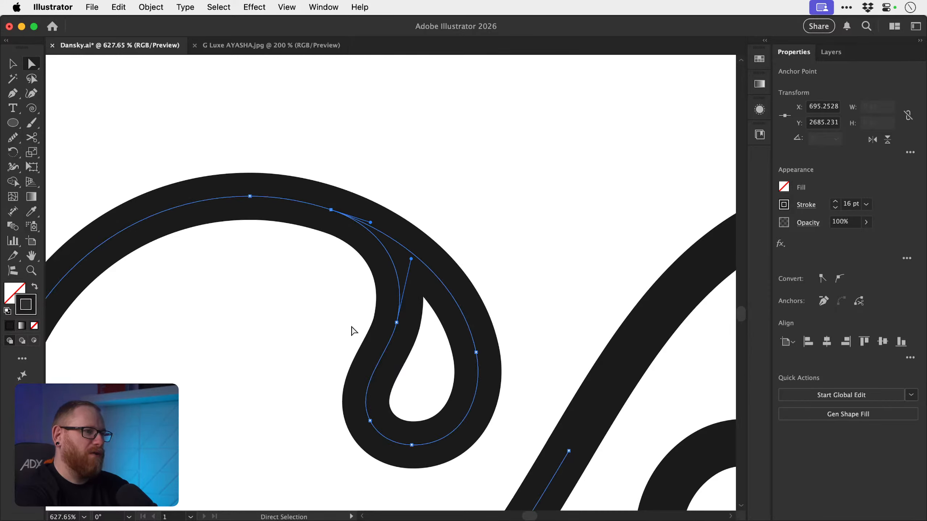
drag(411, 259, 415, 264)
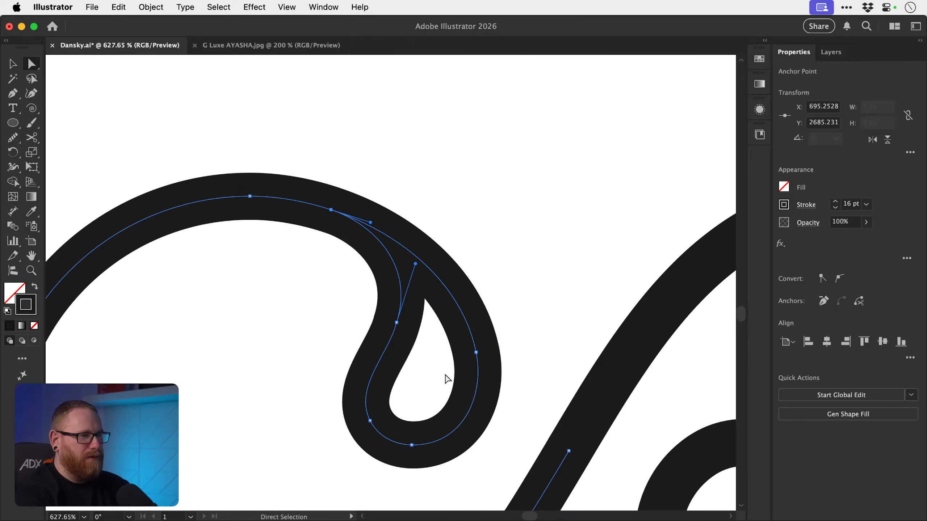
click(378, 376)
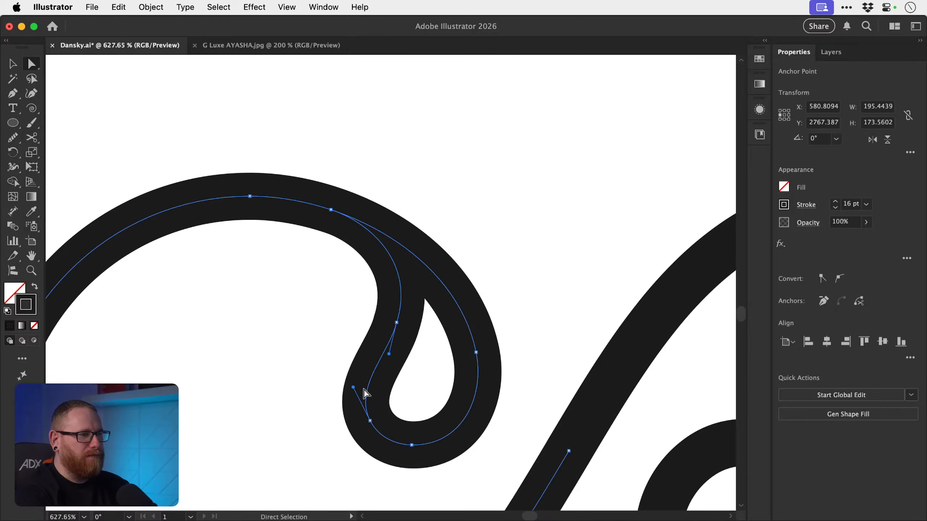
mouse_move(388, 355)
mouse_down()
mouse_move(399, 353)
mouse_move(380, 353)
mouse_up()
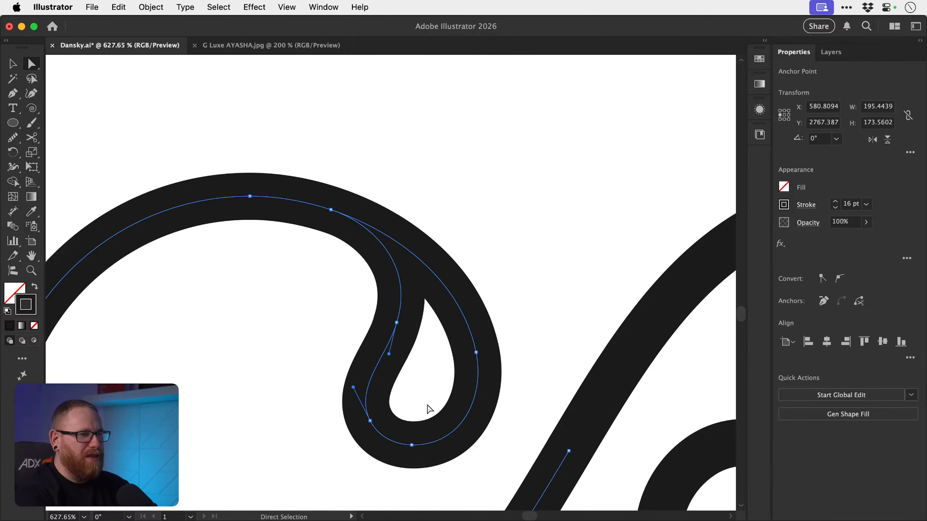
key(v)
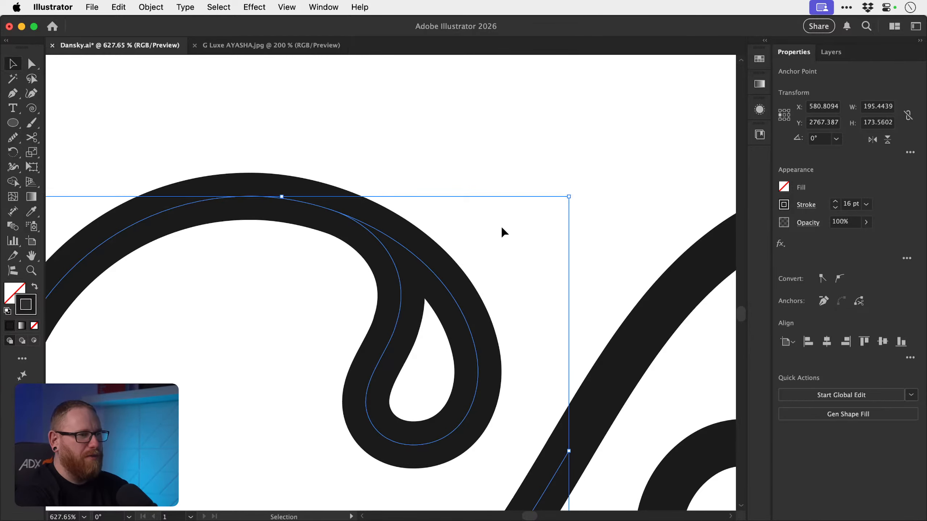
click(502, 232)
- Delete the right half with the plain spiral curl from the lower-left teardrop swirl
key(super+1)
key(space)
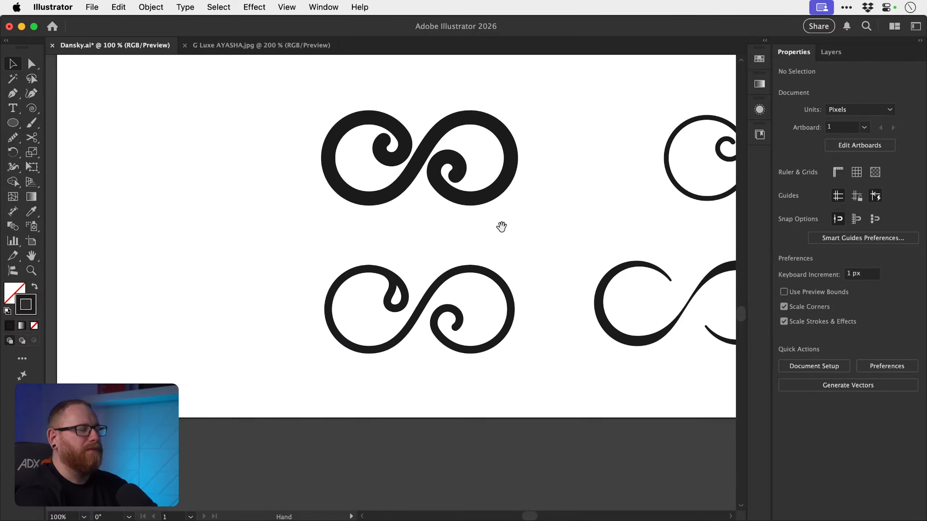
drag(499, 229, 412, 238)
click(370, 320)
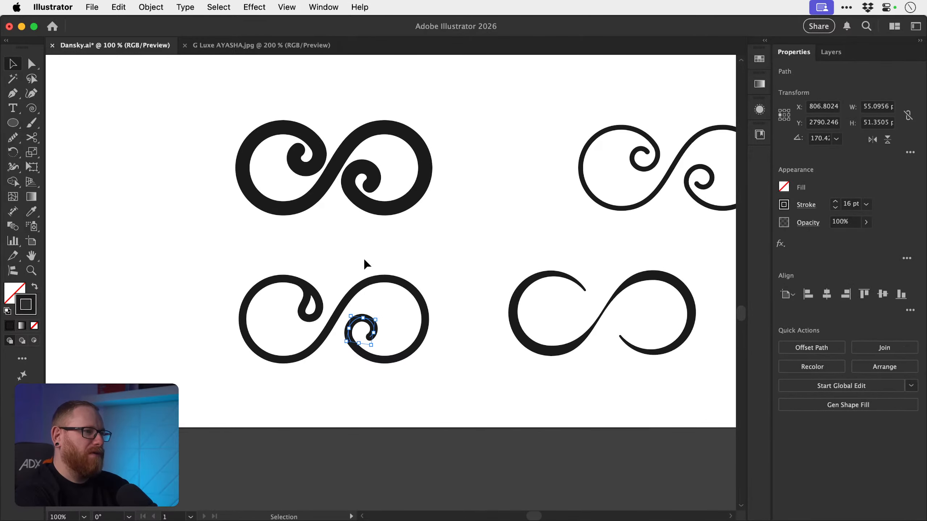
drag(364, 260, 414, 362)
key(Delete)
- Rotate a copy of the teardrop half by 180° to form the matching right half of the swirl
drag(210, 268, 327, 343)
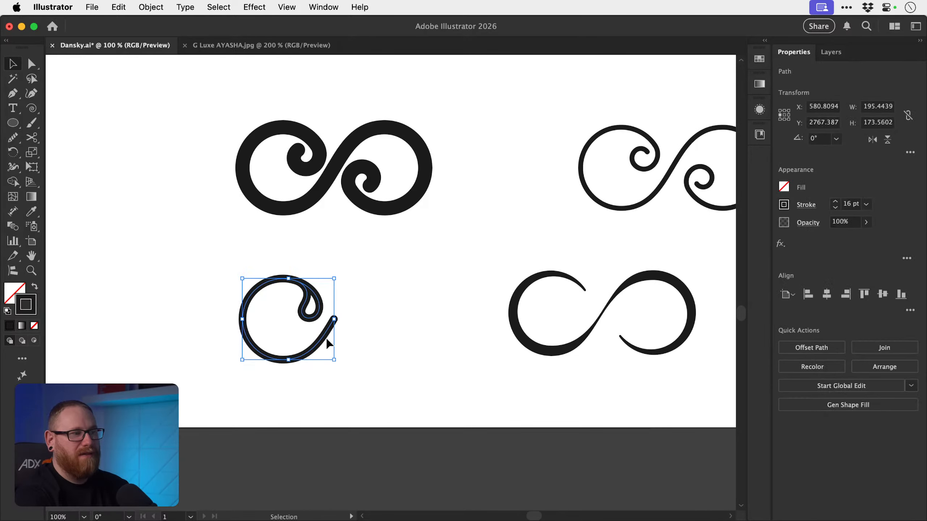
key(r)
drag(322, 275, 367, 405)
key(v)
click(350, 241)
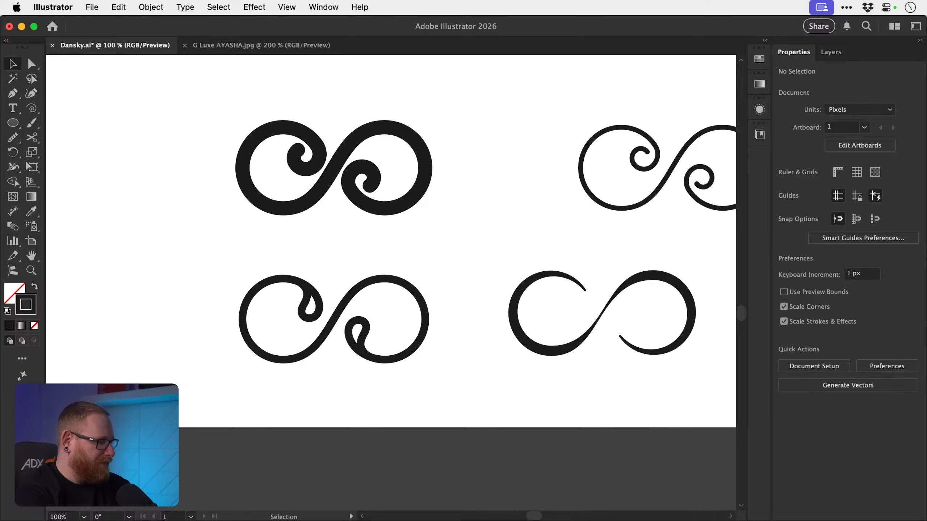
key(super+Tab)
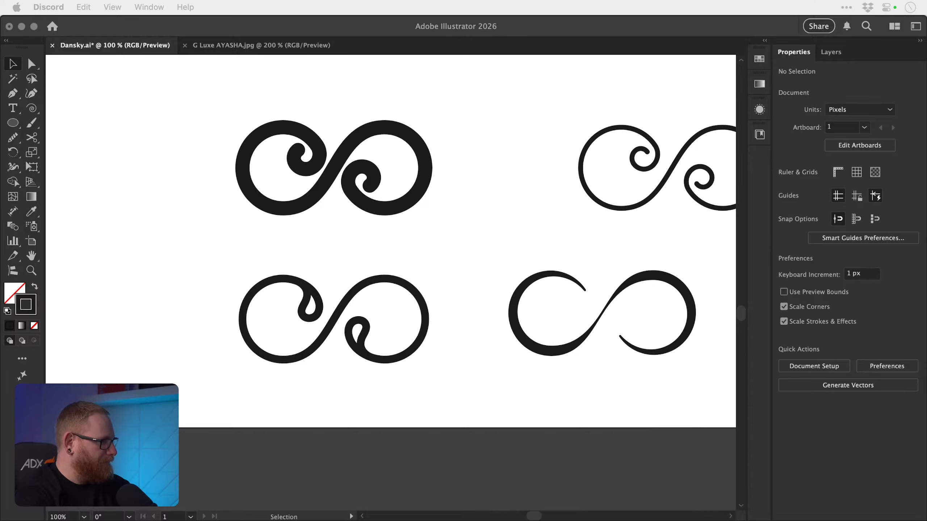
key(super+Tab)
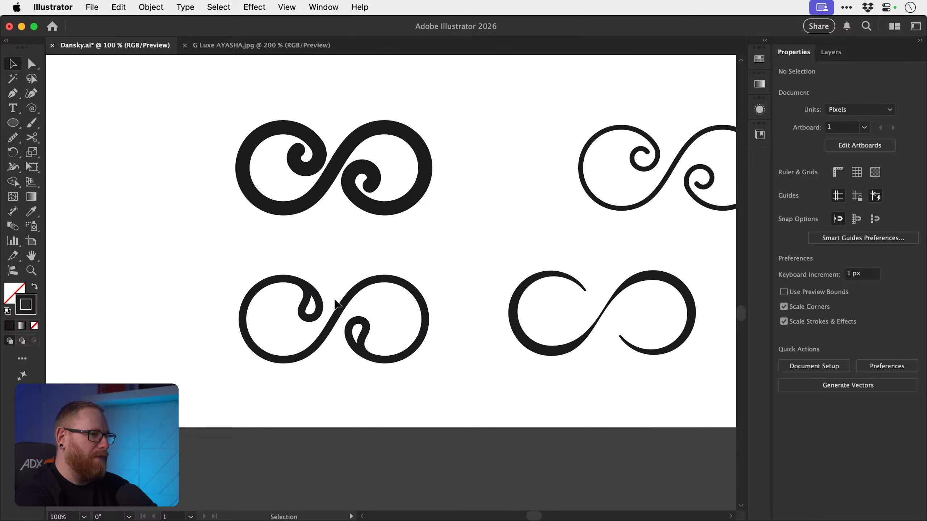
- Place both halves of the teardrop swirl together in the empty area straight above, at about Y 1452.78 px
key(z)
drag(321, 311, 480, 315)
key(v)
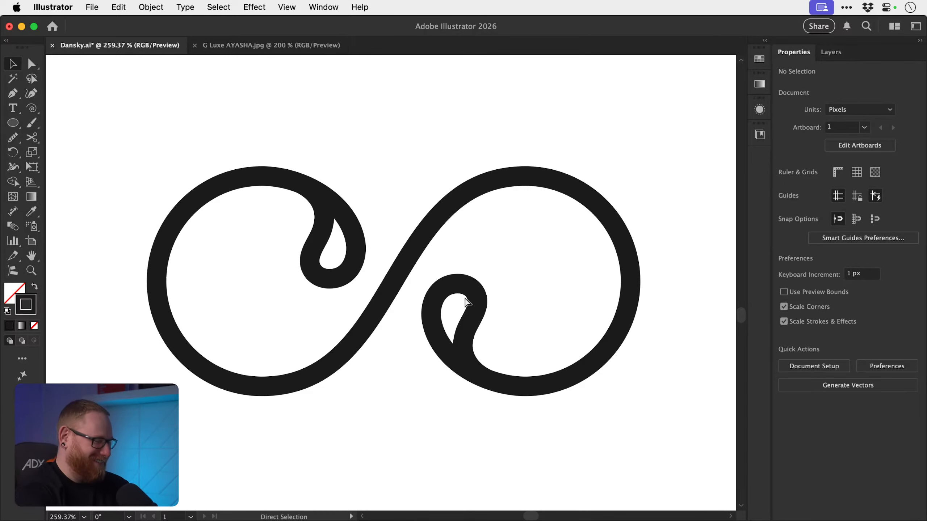
scroll(461, 307, down, 6)
drag(464, 299, 416, 380)
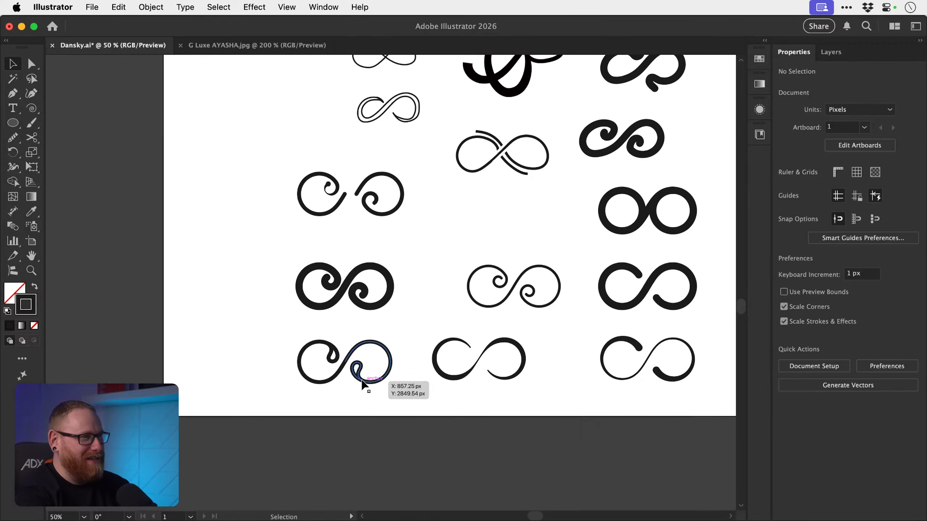
drag(259, 330, 390, 389)
drag(382, 301, 379, 386)
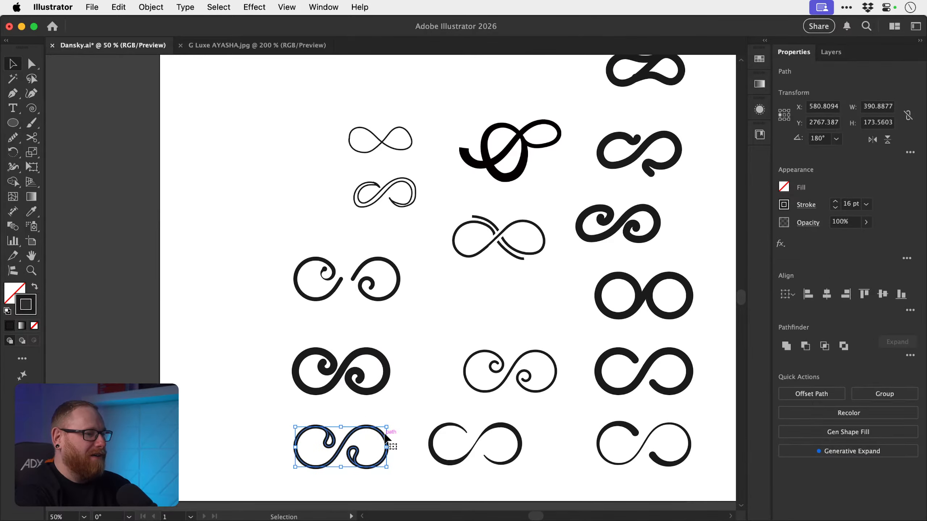
drag(329, 120, 556, 348)
drag(280, 407, 361, 161)
- Average the two end anchors at the swirl's centre on both axes and join the halves into one path
scroll(383, 474, up, 2)
scroll(383, 474, right, 2)
key(z)
drag(250, 131, 438, 304)
key(v)
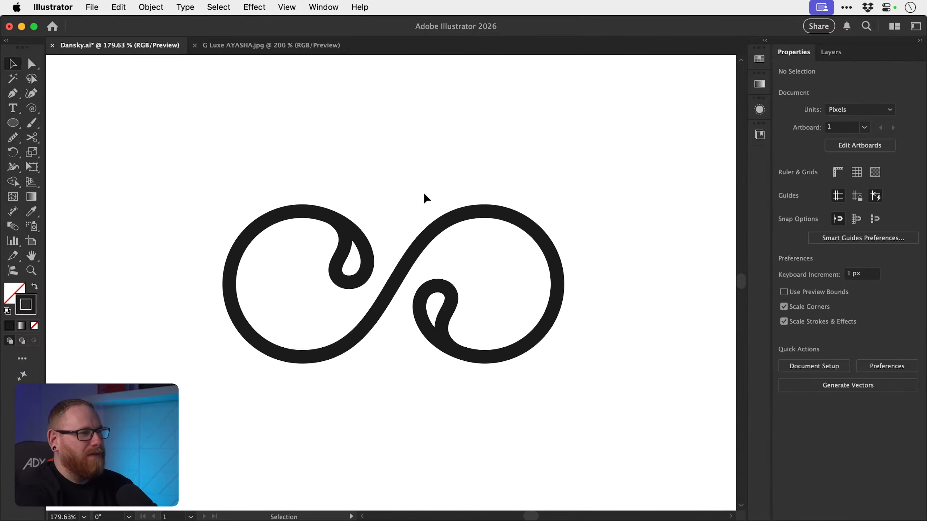
super+click(440, 216)
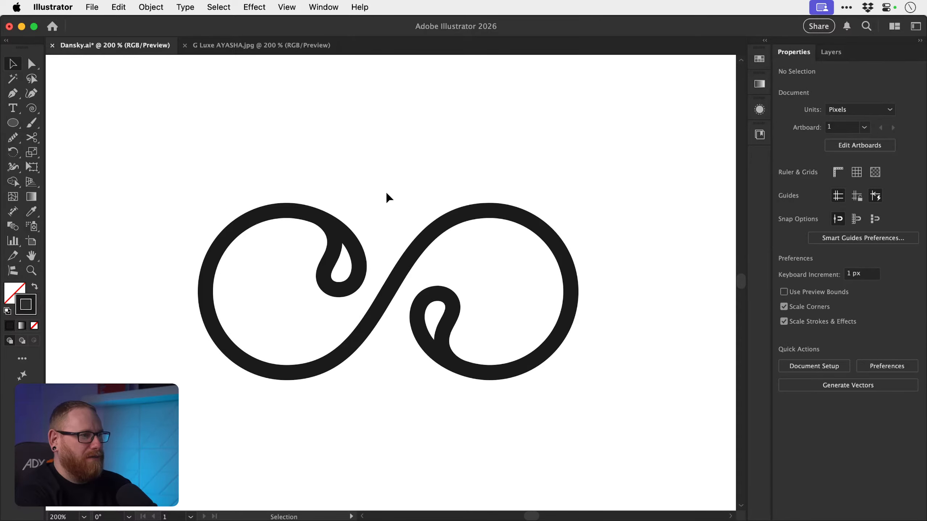
click(388, 270)
key(a)
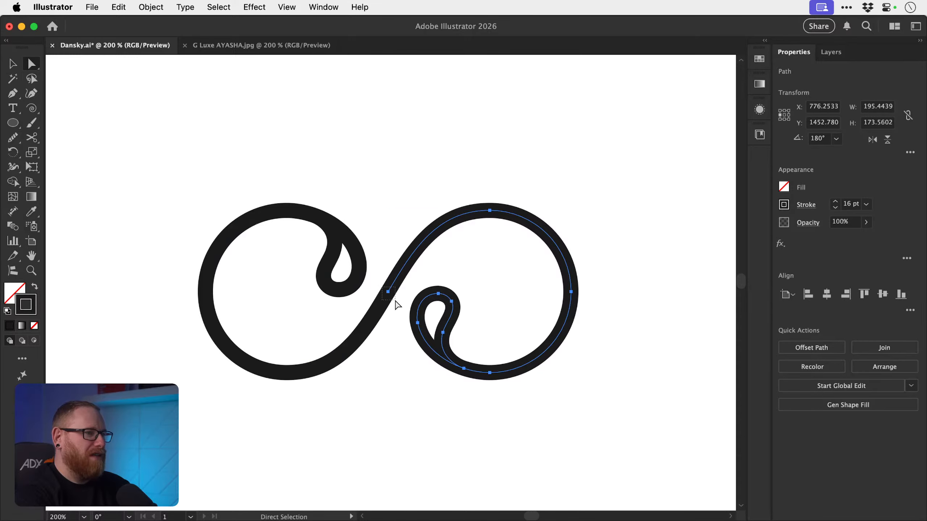
drag(395, 300, 395, 301)
key(super+alt+j)
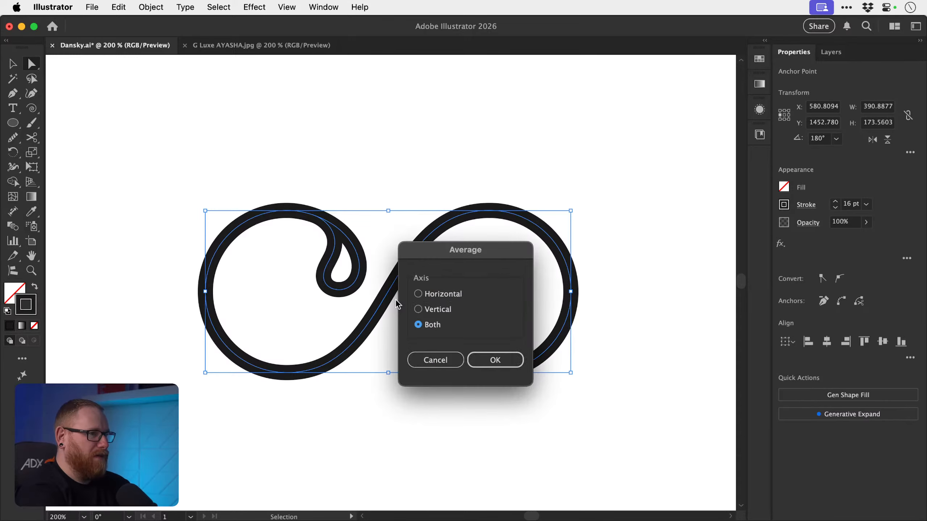
key(Return)
click(395, 300)
- Add 16 px width points at the left circle's bottom anchor and the right circle's top anchor with the Width tool
key(shift+w)
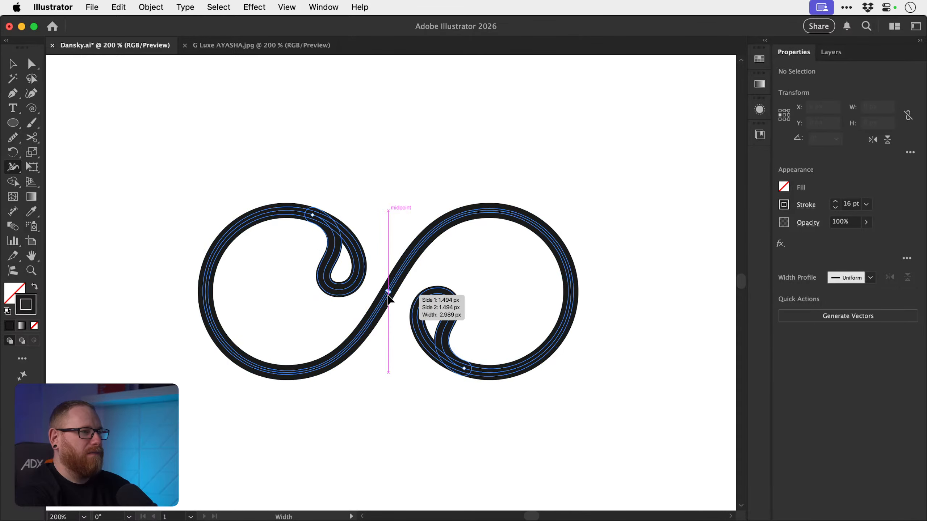
drag(387, 293, 387, 298)
key(super+z)
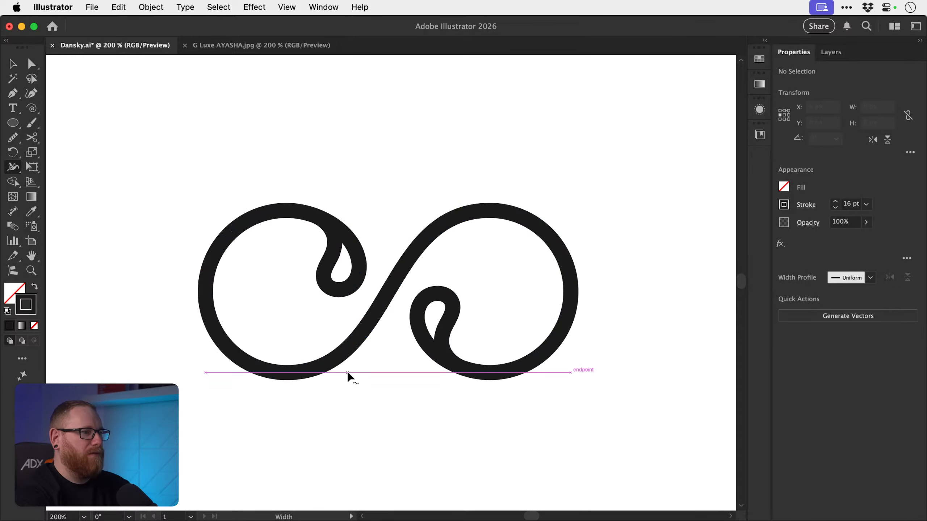
double_click(288, 373)
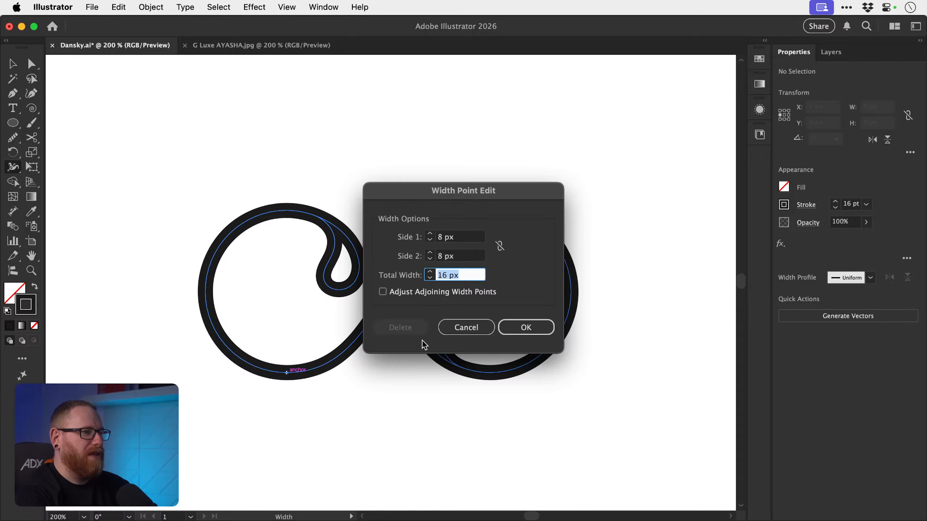
click(516, 329)
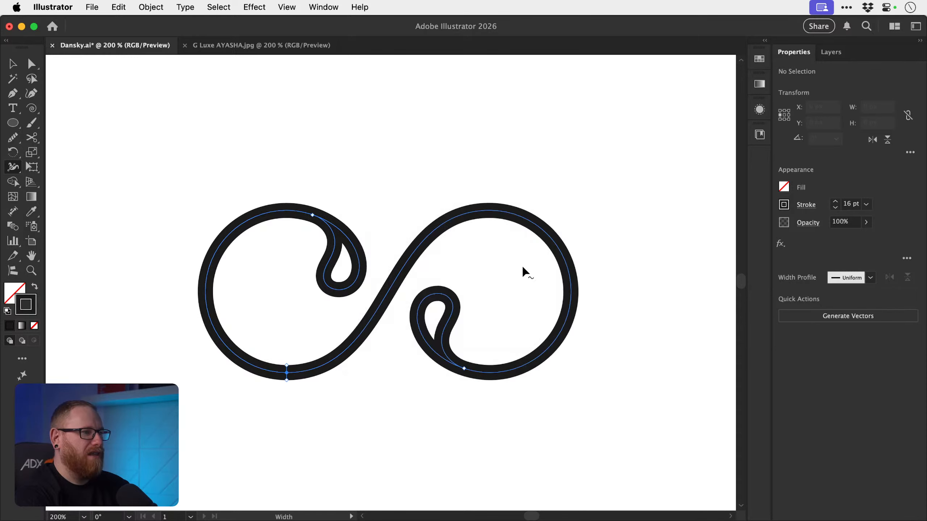
double_click(490, 211)
key(Return)
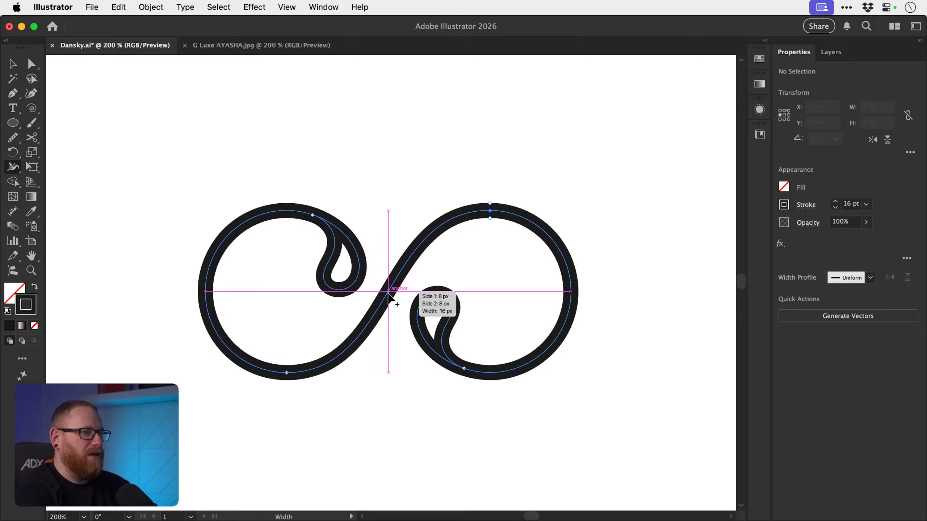
- Narrow the stroke at the swirl's centre anchor so the diagonal tapers between the two circles
drag(391, 298, 391, 298)
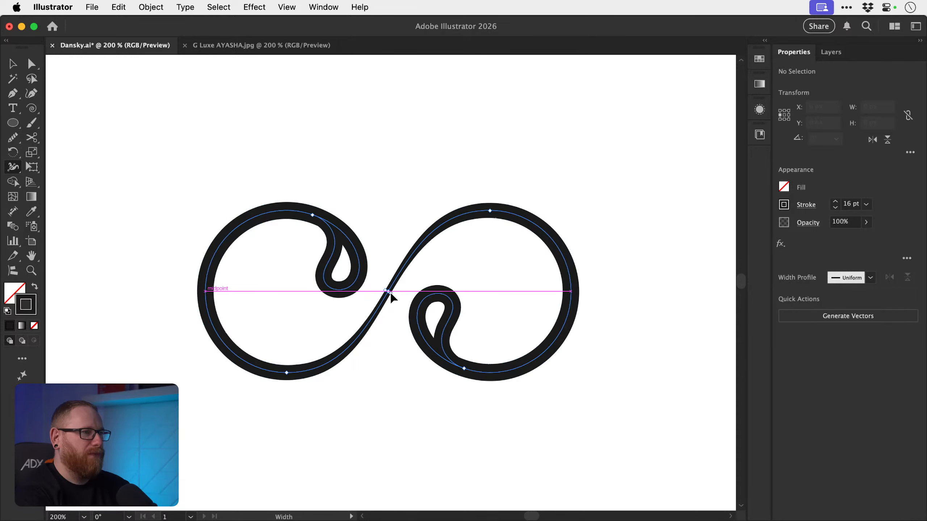
key(v)
click(389, 184)
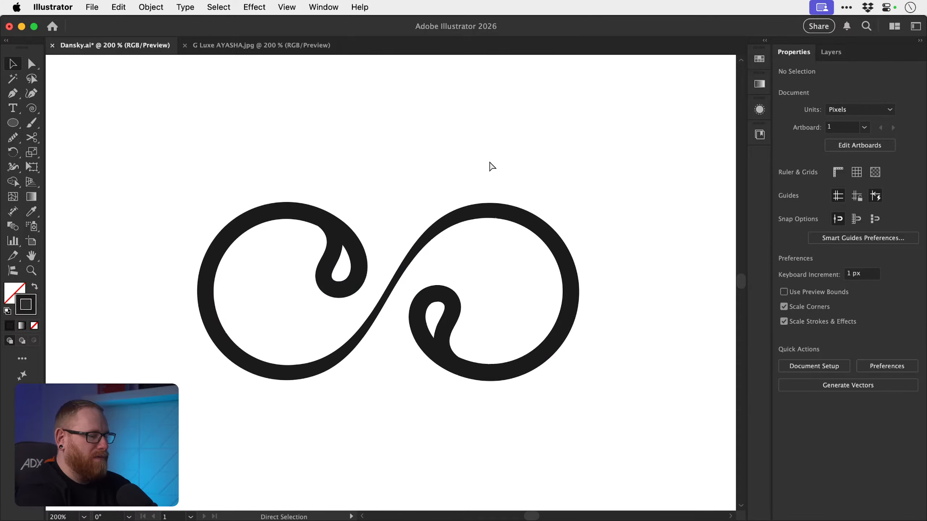
- Narrow the stroke at the bottom anchor of the upper-left teardrop loop with the Width tool
key(super+minus)
key(super+minus)
key(super+minus)
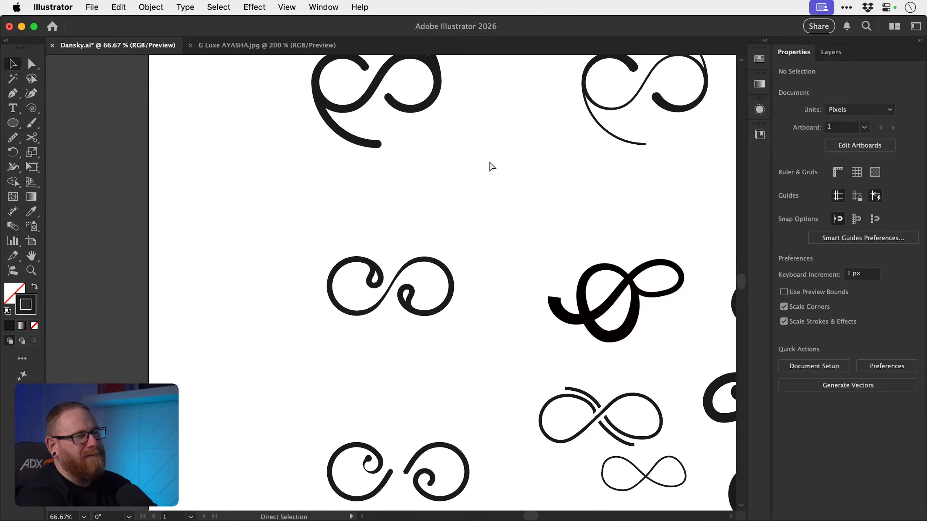
key(super+plus)
key(super+plus)
key(super+plus)
key(super+plus)
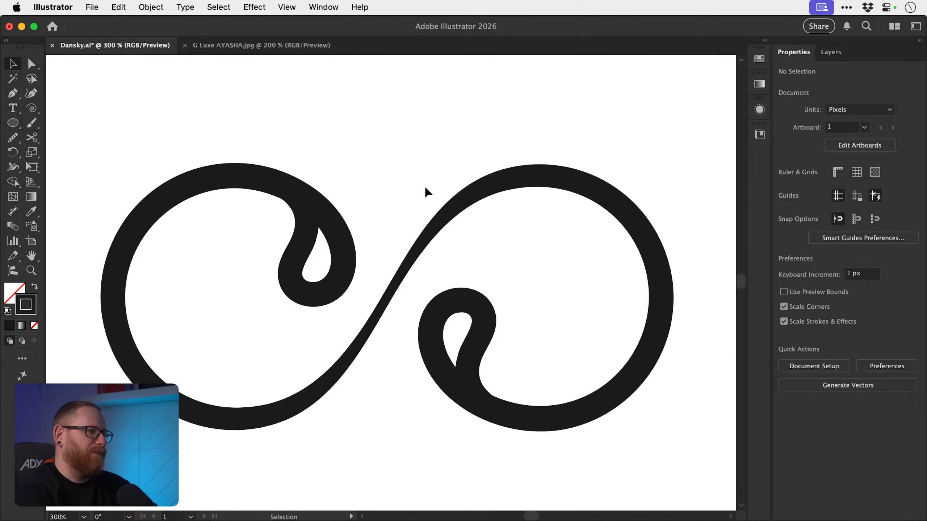
click(309, 235)
key(shift+w)
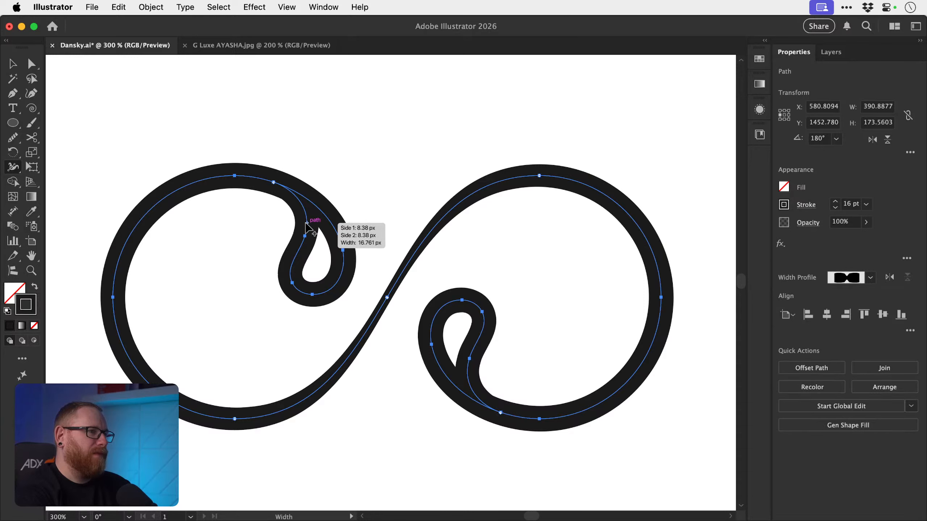
drag(312, 295, 313, 288)
key(v)
click(370, 161)
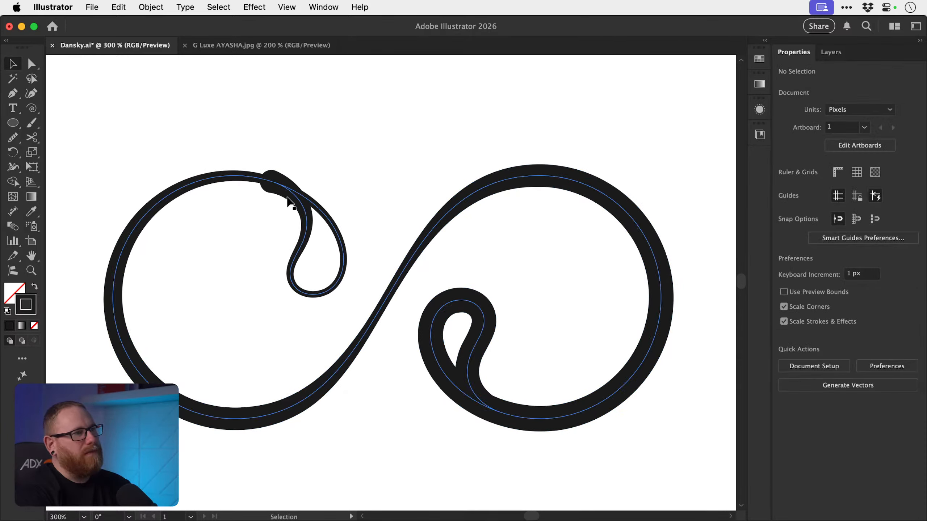
- Widen the stroke at the end point of the upper-left loop's stem to about 27.8 pt with the Width tool
key(a)
key(v)
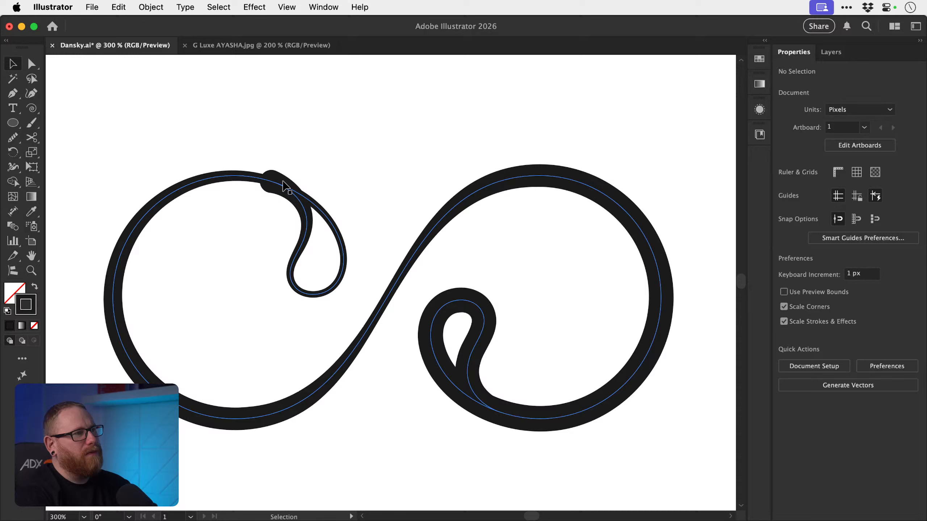
click(306, 215)
key(shift+w)
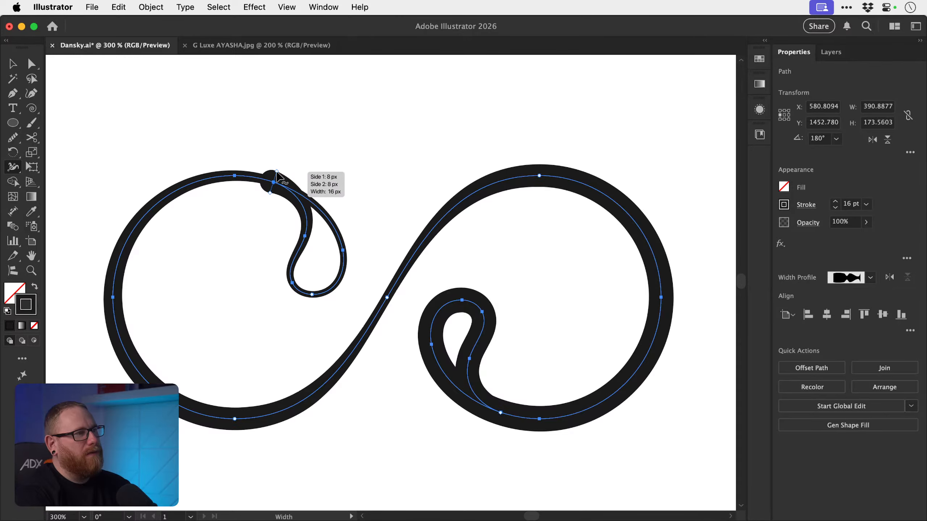
drag(276, 176, 272, 162)
key(v)
click(429, 146)
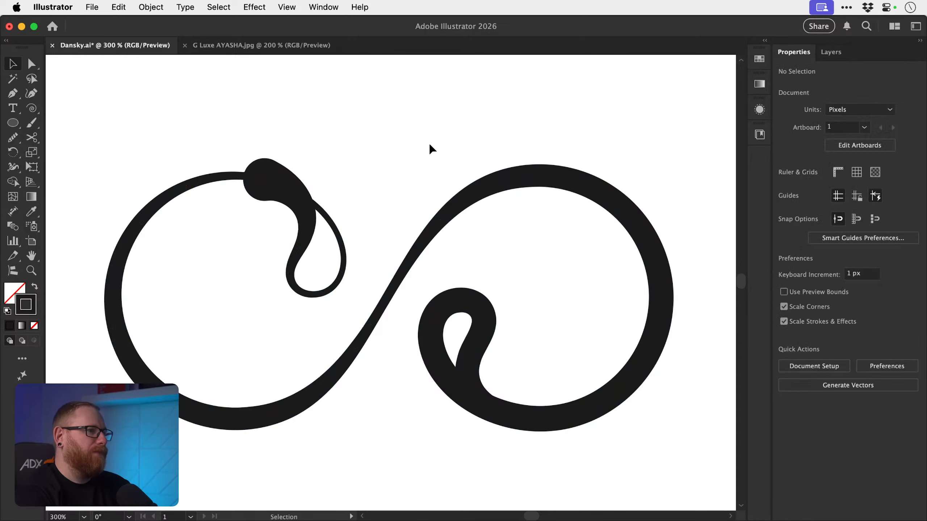
- Move the thick stem's end anchor above the arc to about X 690.83, Y 1355.60 px and lengthen the stem anchor's upward handle
key(super+1)
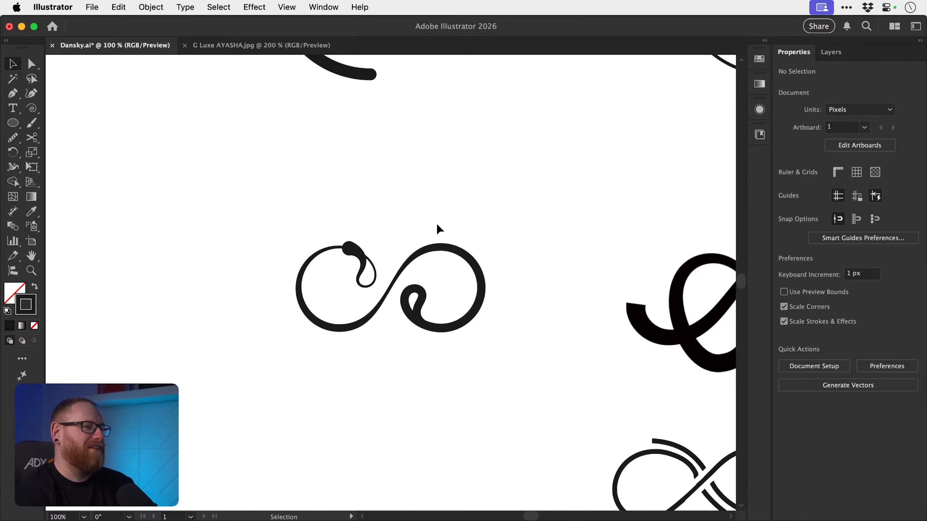
key(z)
drag(385, 263, 466, 313)
key(v)
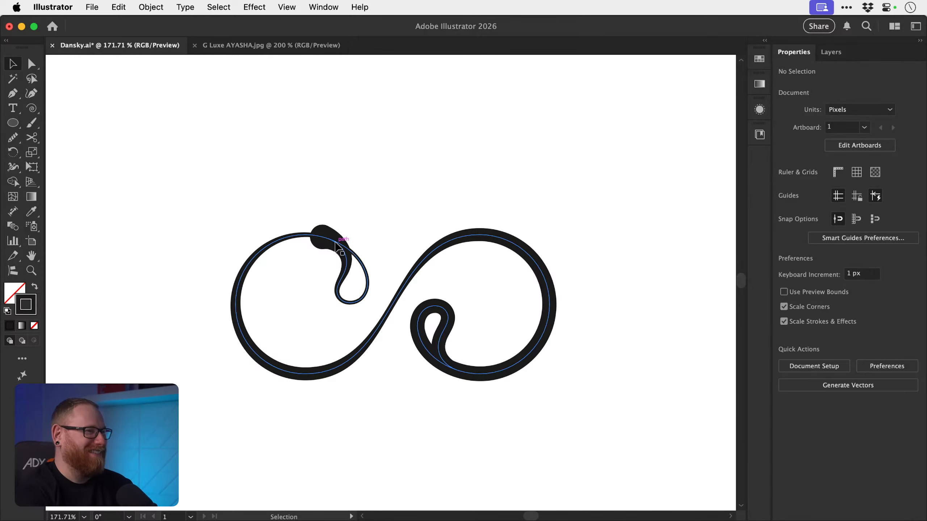
key(z)
drag(330, 289, 420, 346)
key(v)
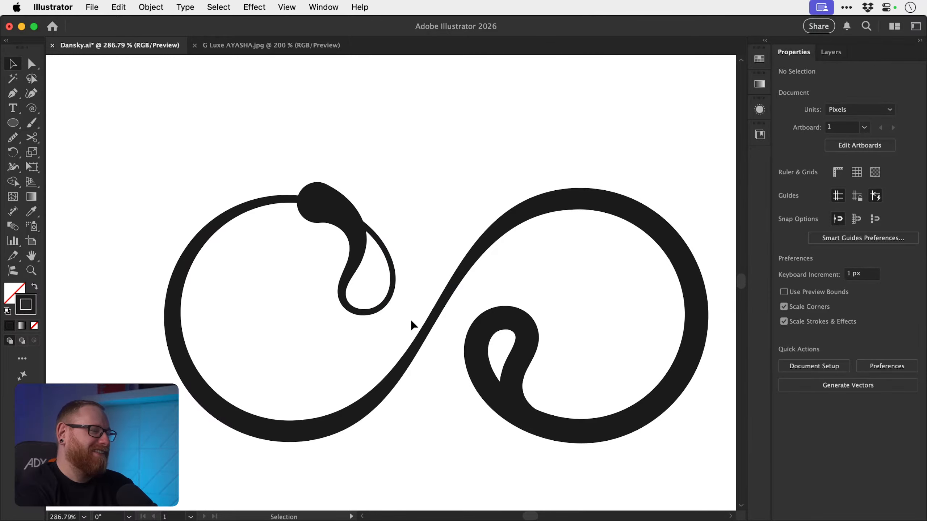
key(a)
click(358, 242)
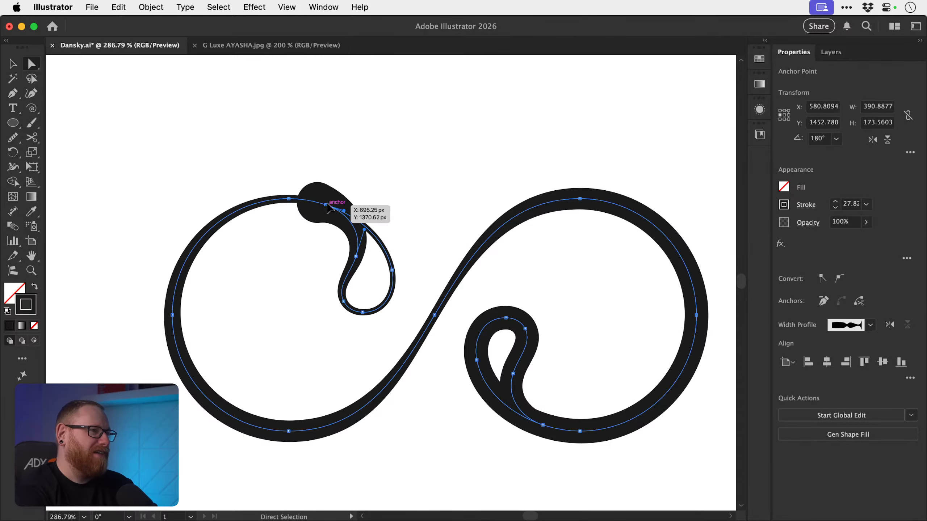
drag(327, 206, 326, 190)
drag(364, 229, 376, 221)
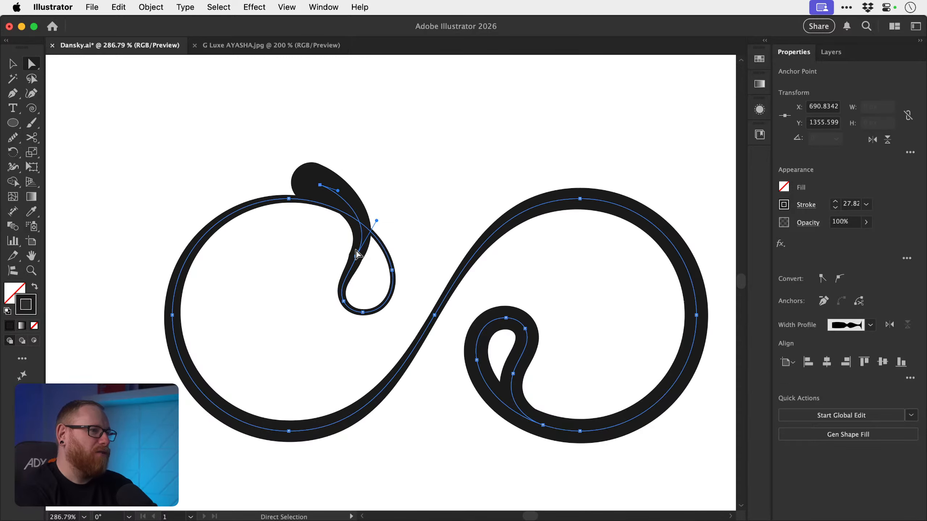
click(410, 152)
key(v)
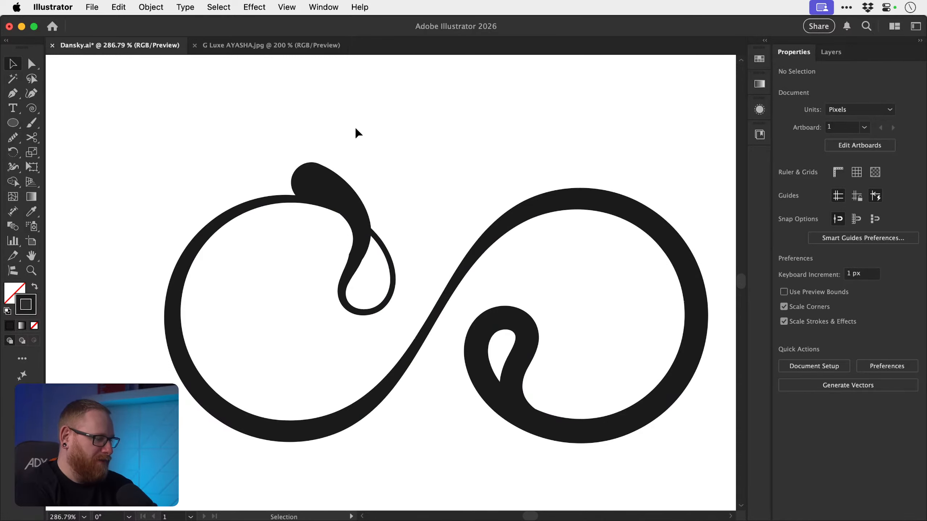
- Smooth the kink in the thick stem just above the upper-left teardrop loop with the Smooth tool
key(z)
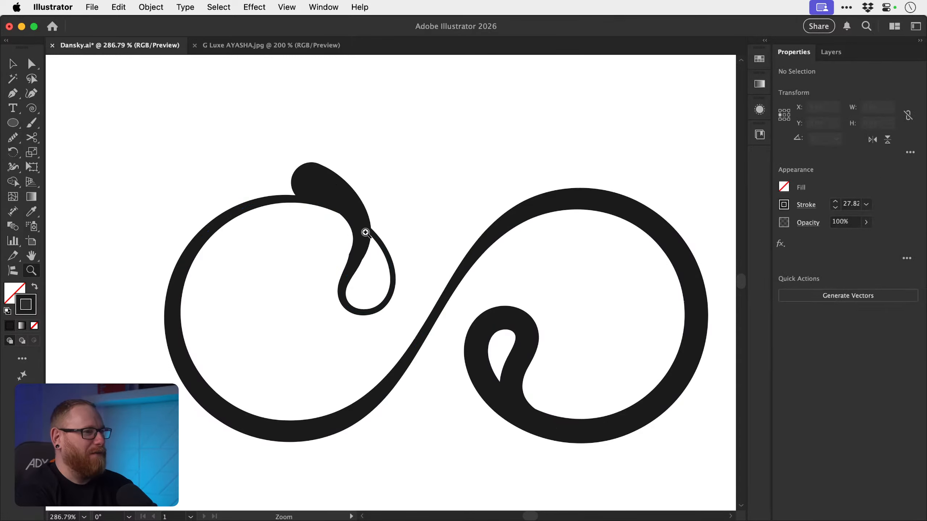
drag(333, 216, 437, 269)
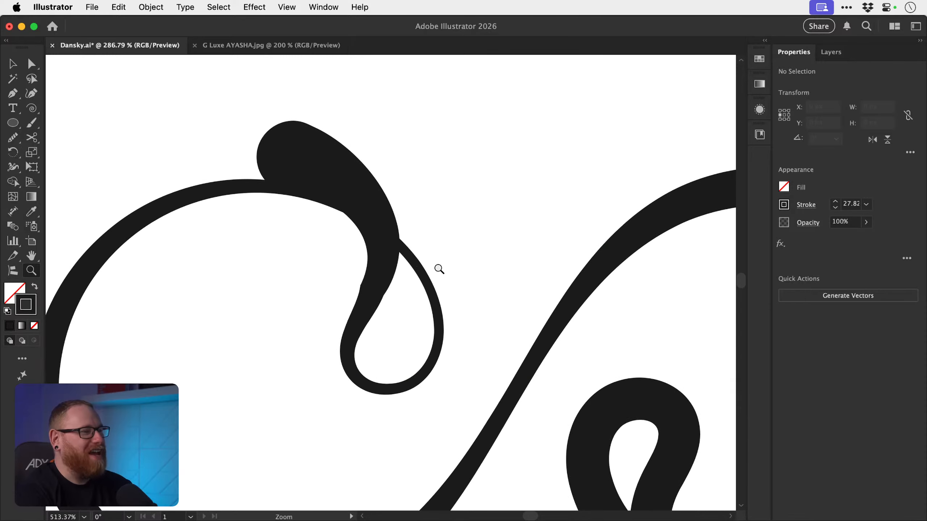
key(a)
click(380, 285)
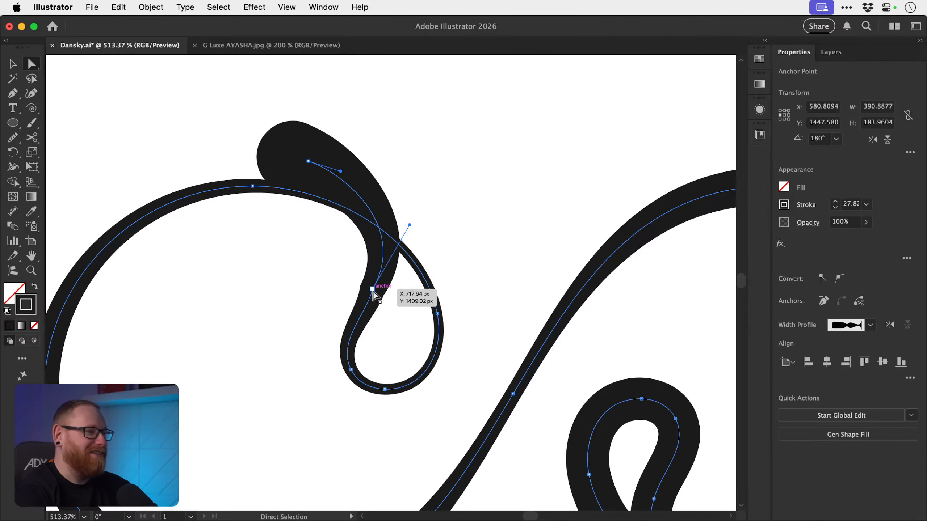
key(s)
drag(373, 288, 365, 304)
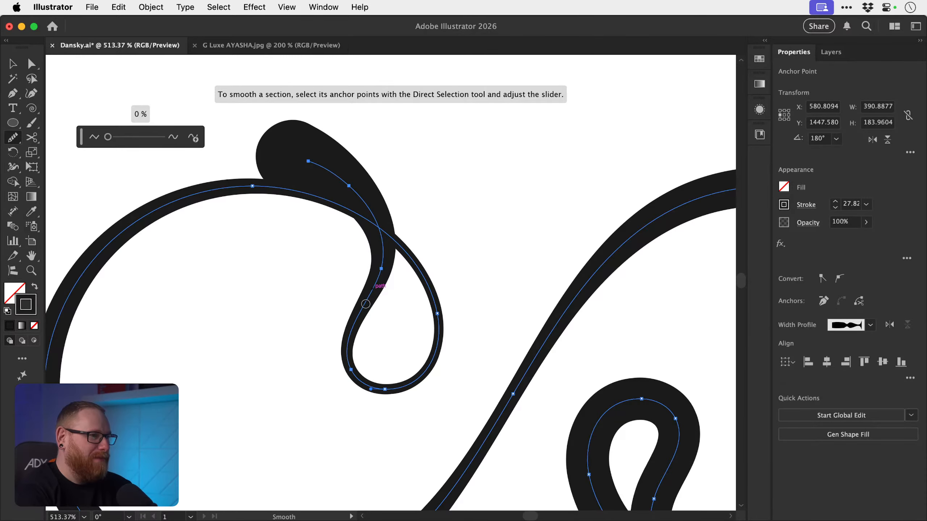
key(v)
click(447, 219)
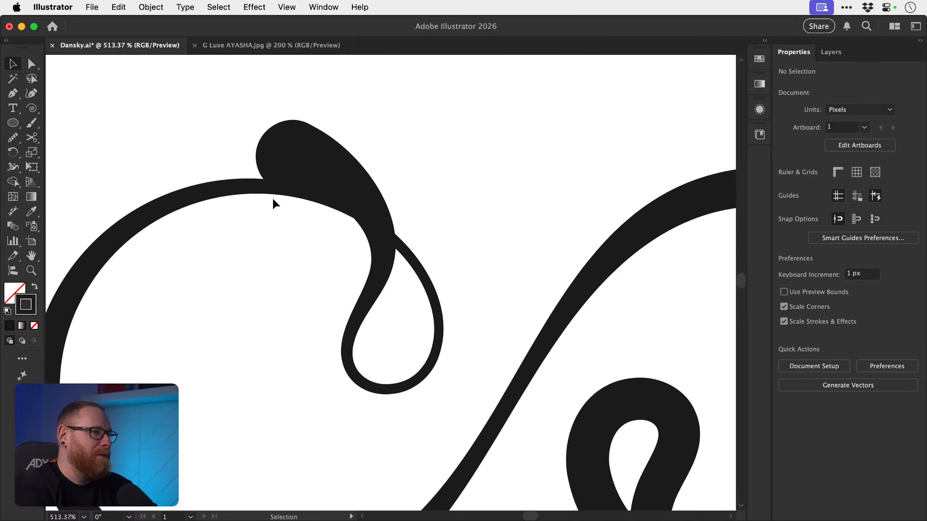
- Try moving the thick stem's end anchor slightly down towards the arc, and undo the move
key(space)
drag(244, 209, 276, 290)
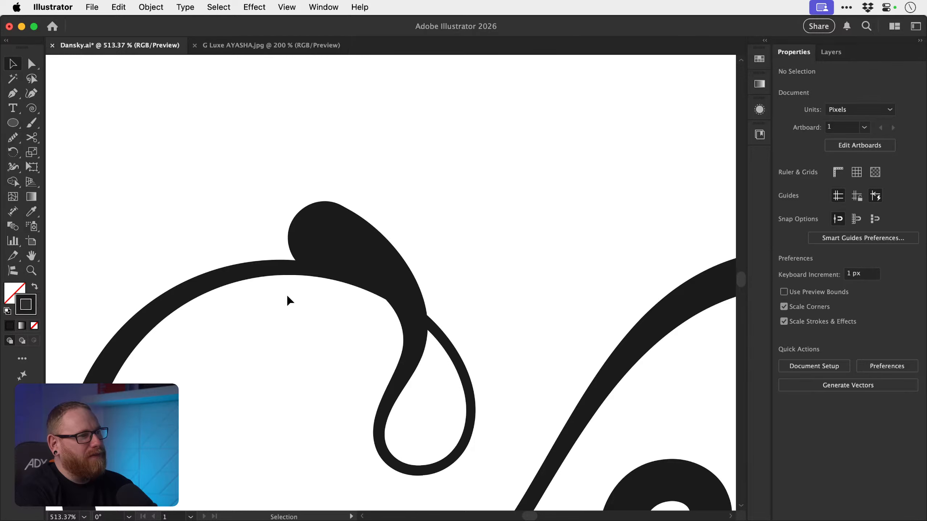
key(a)
click(415, 321)
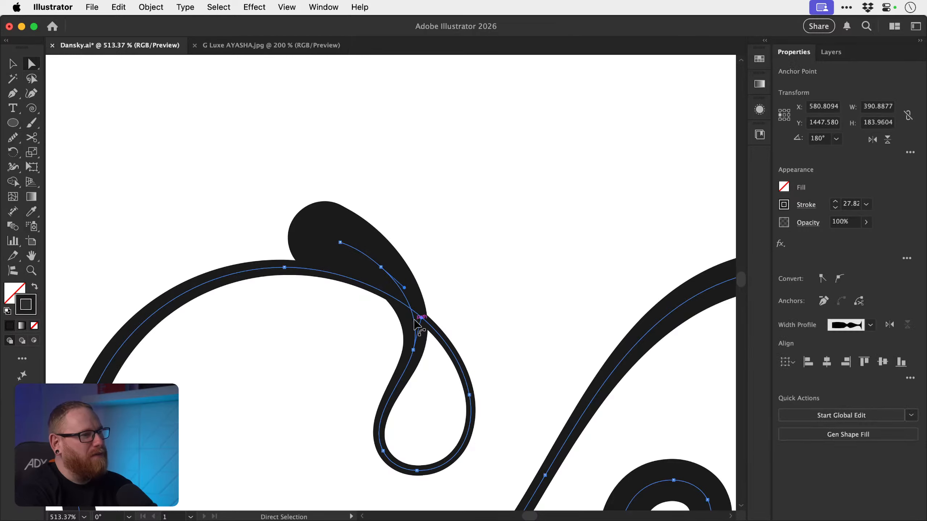
key(super+space)
drag(339, 266, 469, 317)
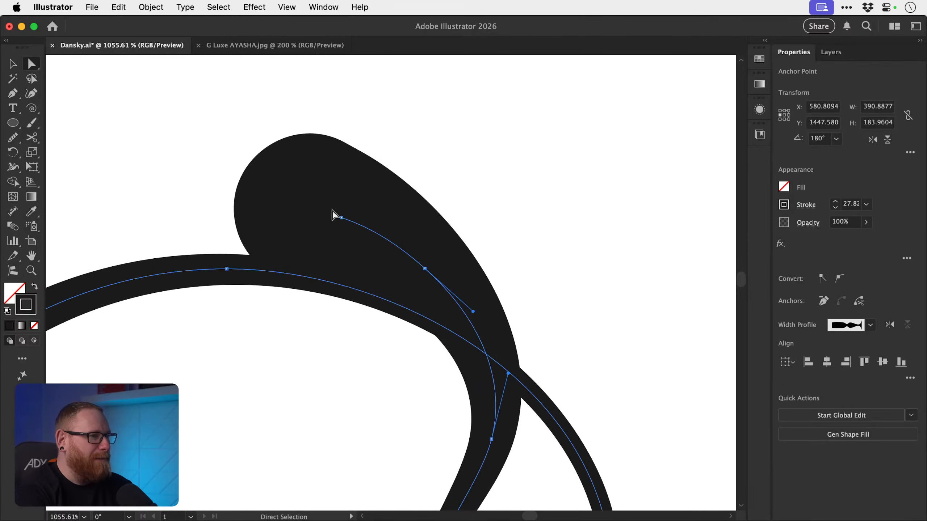
drag(341, 218, 335, 242)
key(super+z)
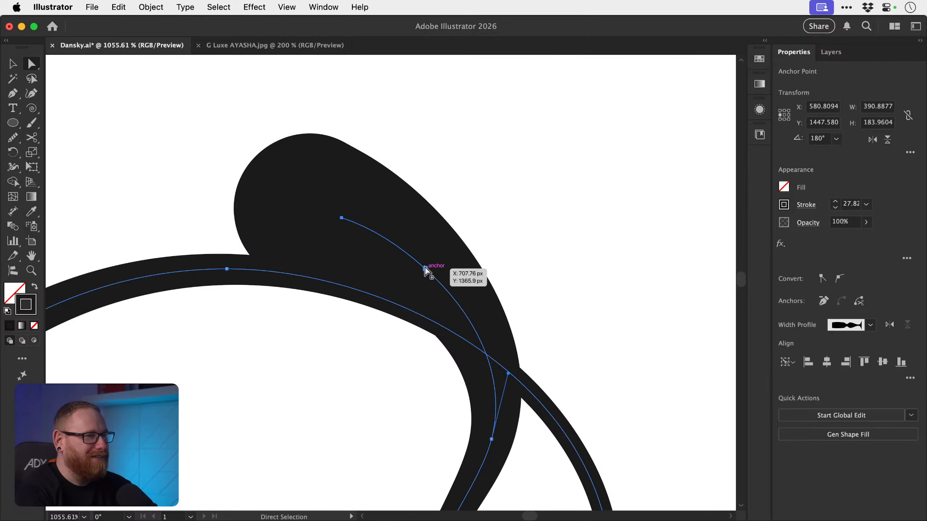
mouse_move(425, 269)
mouse_down()
mouse_move(416, 273)
mouse_move(425, 269)
mouse_up()
click(530, 253)
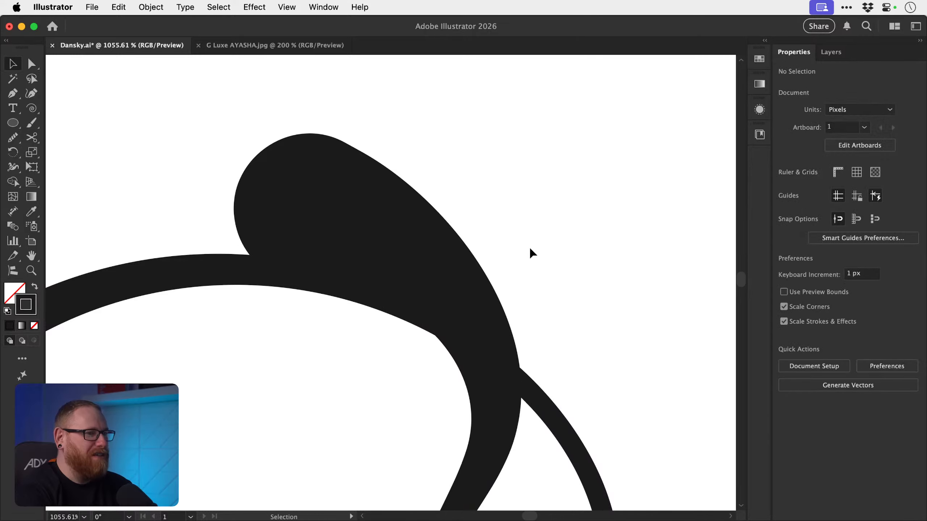
- Duplicate the stroked swirl straight upward into the empty area near the artboard's upper-left corner
key(super+1)
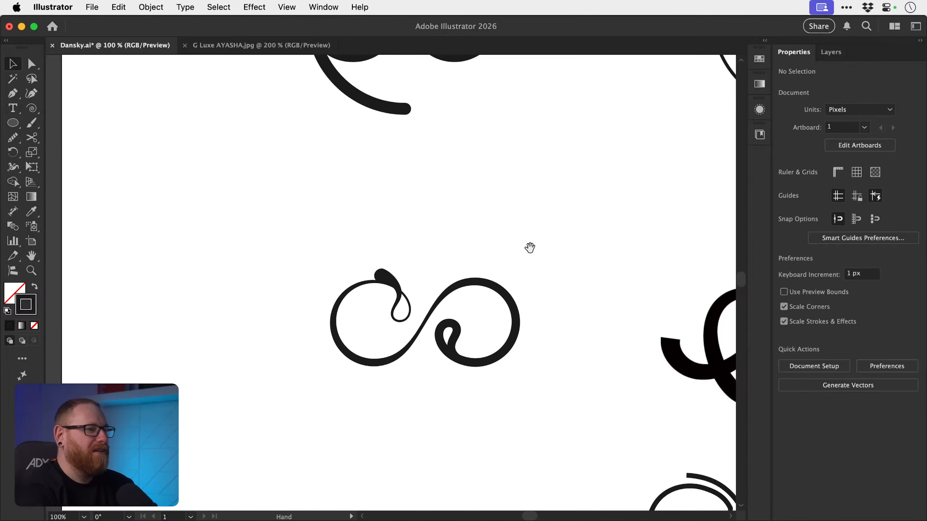
scroll(516, 244, down, 3)
scroll(420, 215, right, 3)
scroll(259, 149, up, 1)
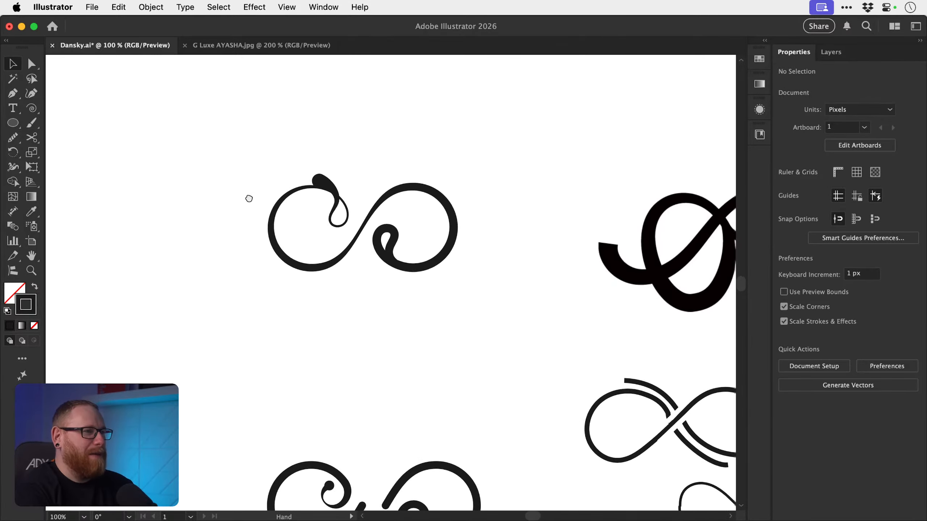
drag(249, 198, 391, 359)
key(super+minus)
key(super+minus)
scroll(233, 255, up, 5)
key(Delete)
drag(454, 213, 579, 371)
drag(567, 303, 675, 280)
drag(264, 377, 554, 368)
key(z)
key(v)
click(411, 381)
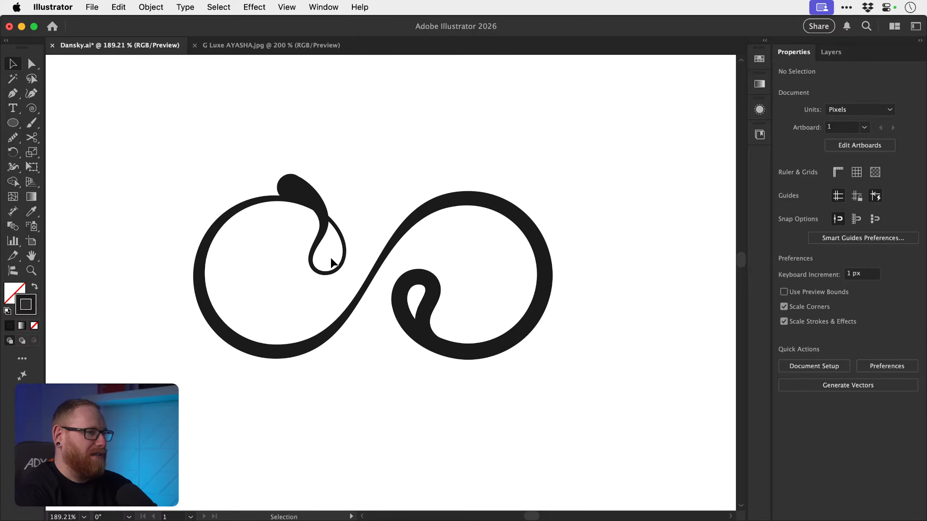
- Expand the appearance of the upper swirl copy so its variable-width stroke becomes a filled outline
key(super+minus)
key(super+minus)
key(super+minus)
key(super+minus)
key(super+minus)
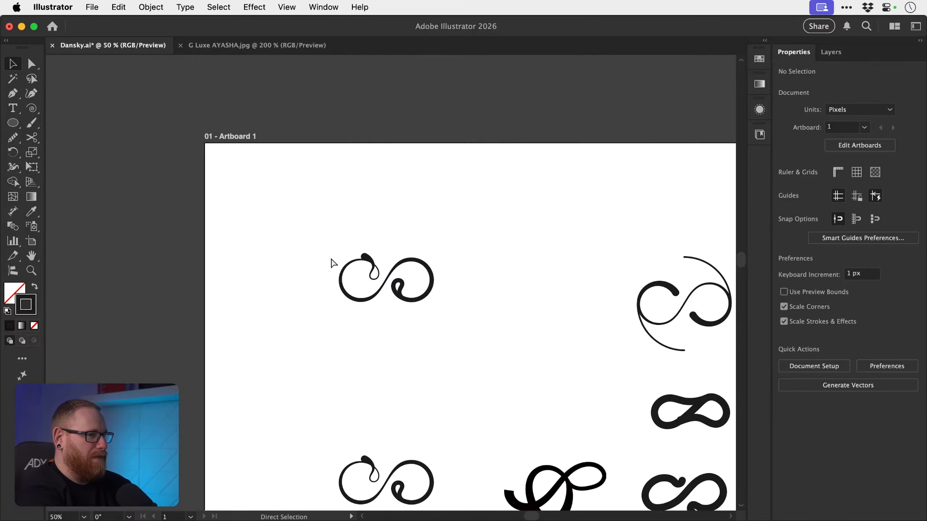
key(z)
drag(401, 293, 659, 362)
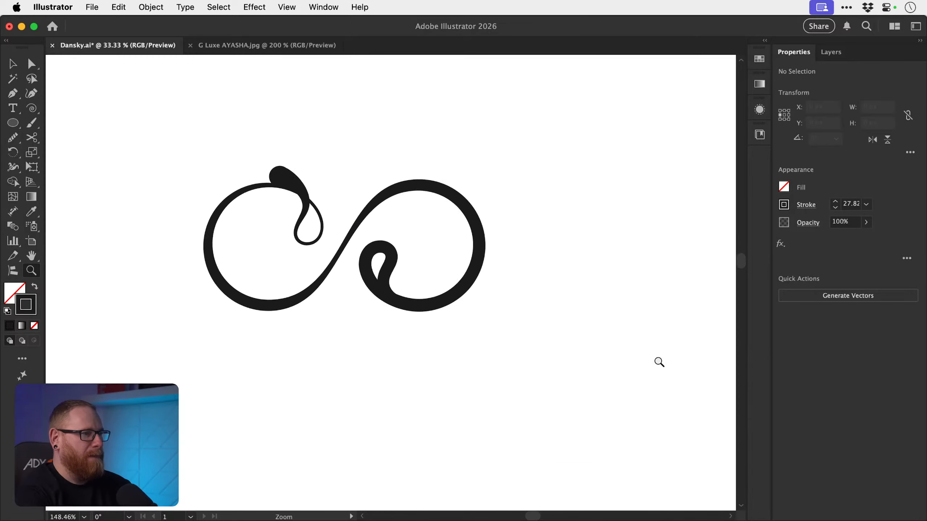
drag(294, 221, 407, 269)
key(v)
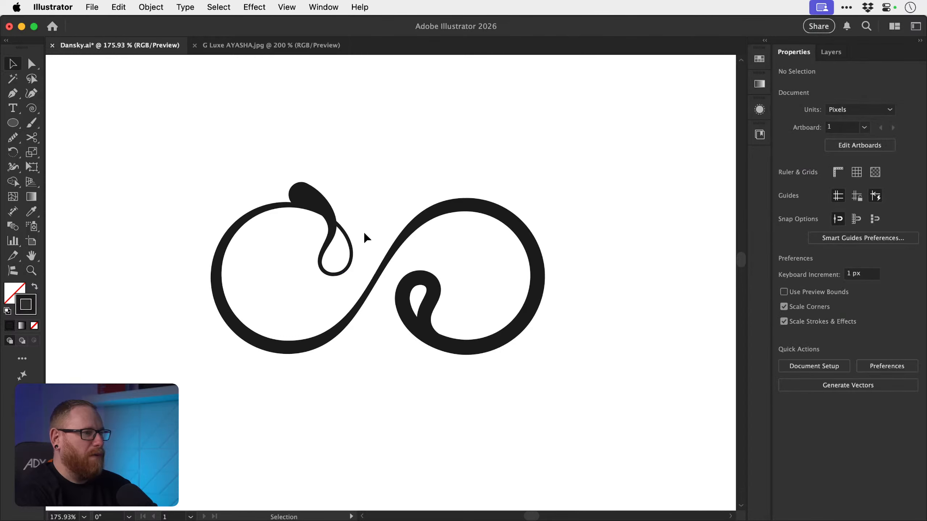
drag(214, 162, 522, 378)
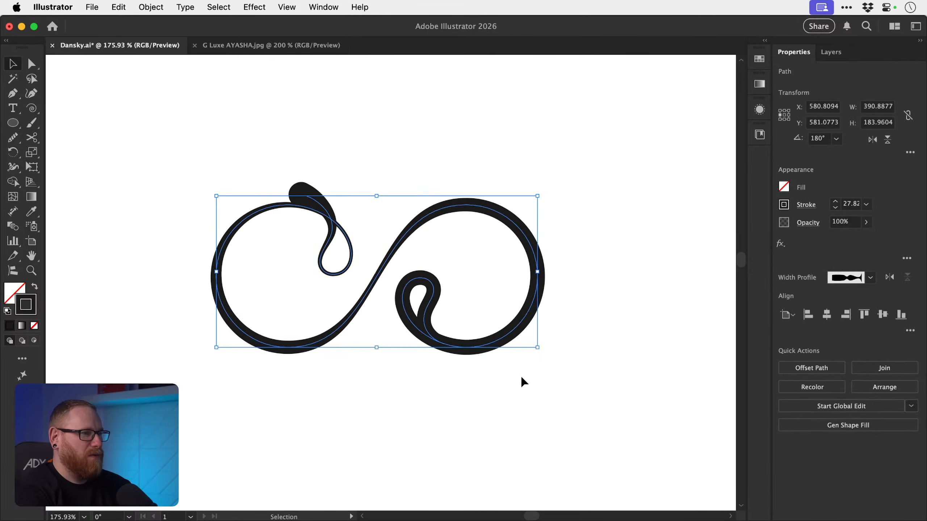
click(151, 6)
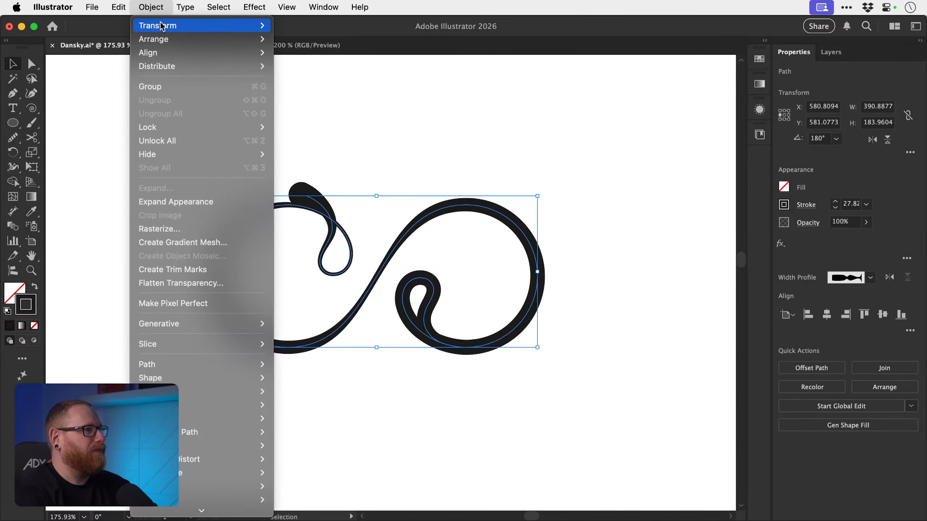
click(157, 202)
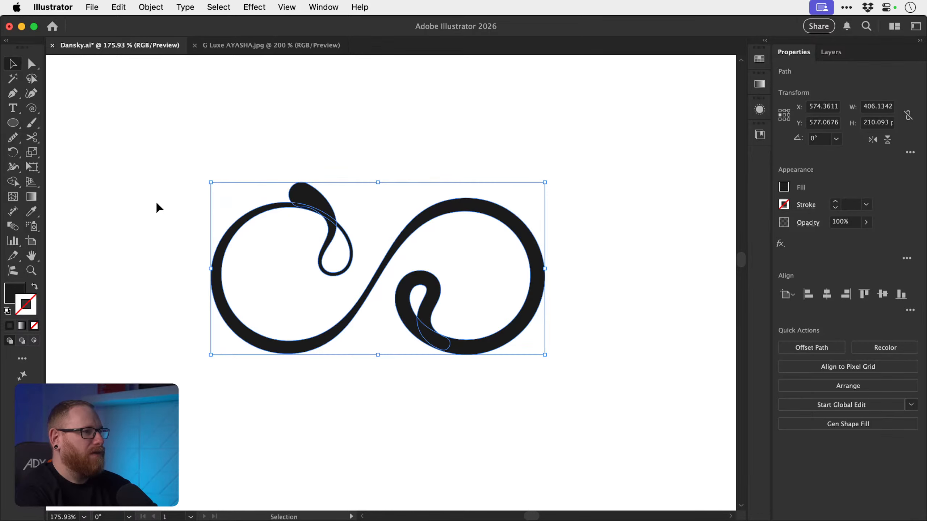
click(371, 108)
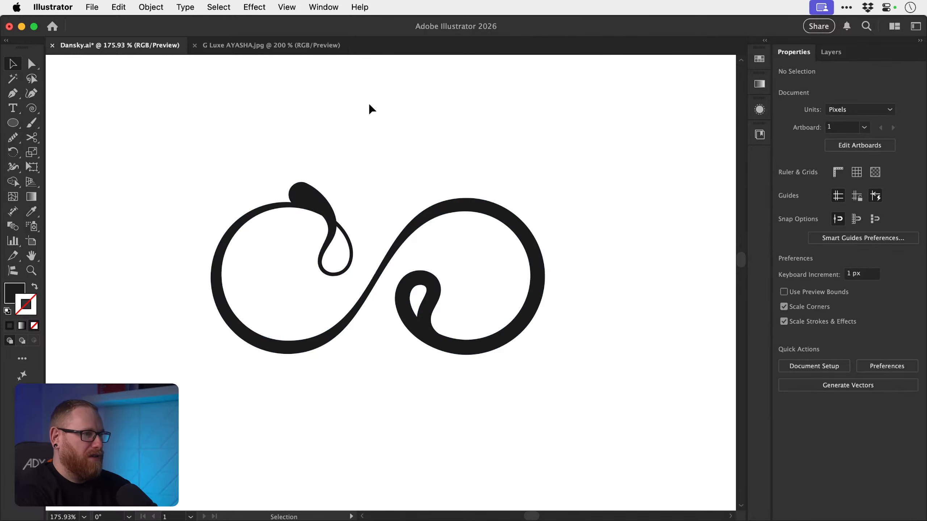
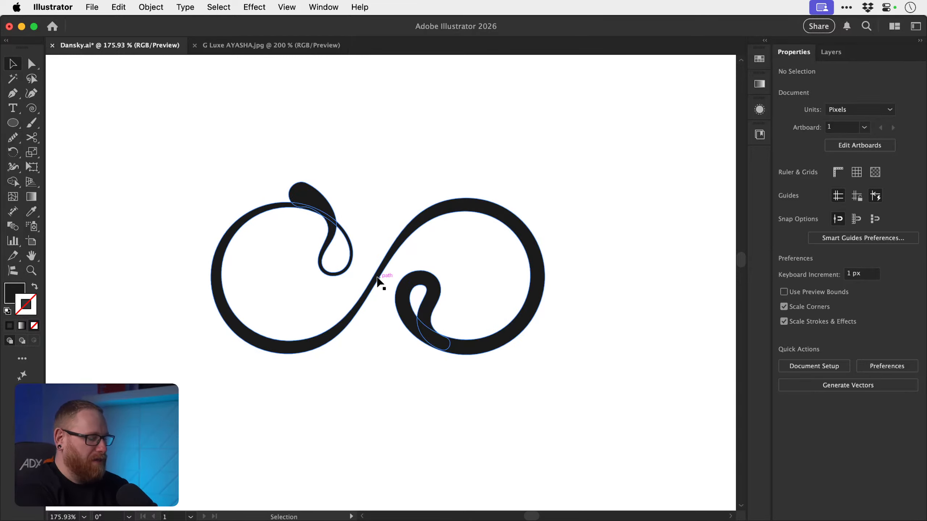
- Inspect the centre of the expanded swirl copy's diagonal and delete that copy
key(p)
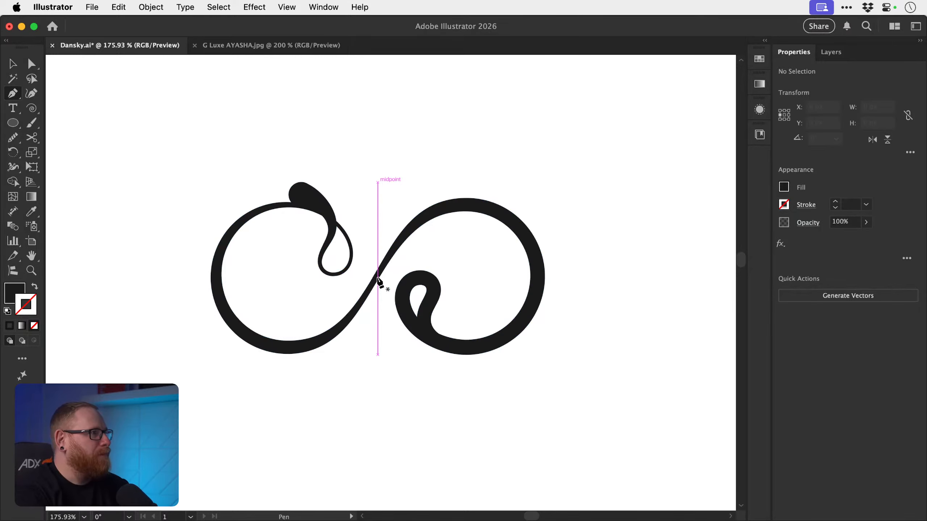
scroll(378, 281, up, 5)
key(v)
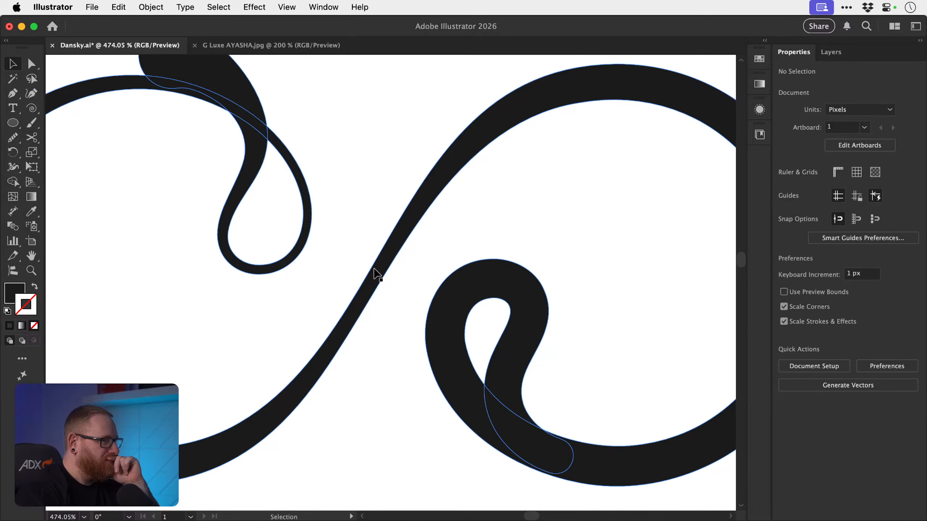
scroll(377, 274, down, 8)
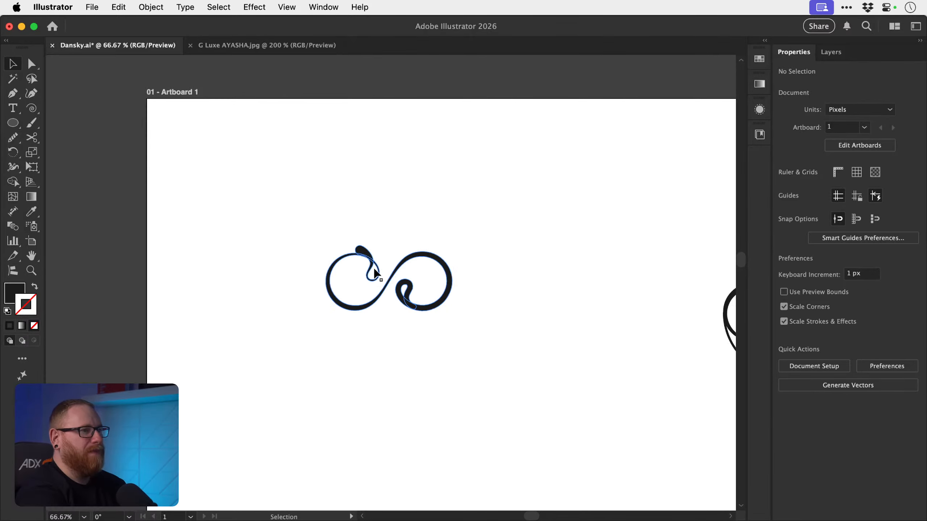
drag(313, 235, 409, 321)
key(Delete)
- Place the stroke-based swirl higher in the empty part of the artboard, at about Y 763.34 px
key(space)
drag(430, 420, 423, 193)
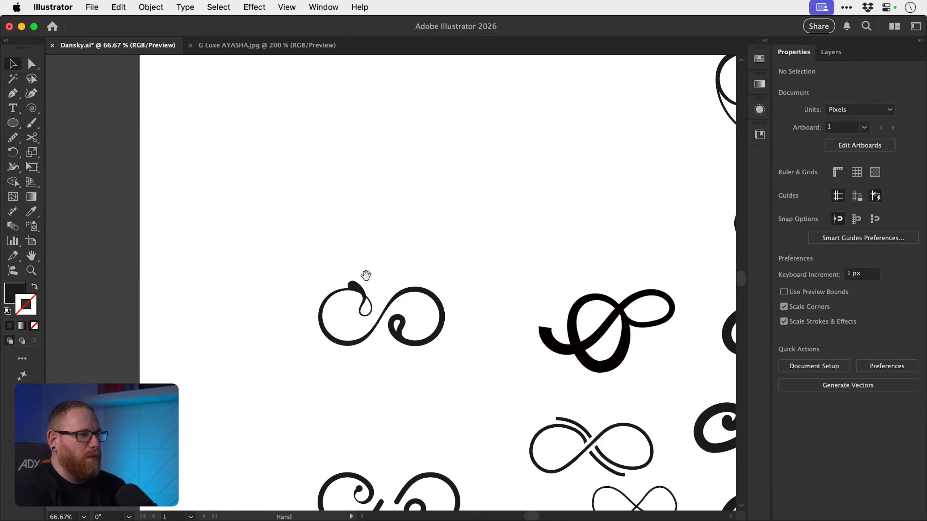
drag(275, 260, 448, 378)
key(space)
drag(430, 290, 430, 178)
- Switch to Outline view and select the centre anchor on the swirl's diagonal to locate its midpoint
key(z)
drag(353, 178, 614, 399)
drag(373, 246, 439, 289)
key(v)
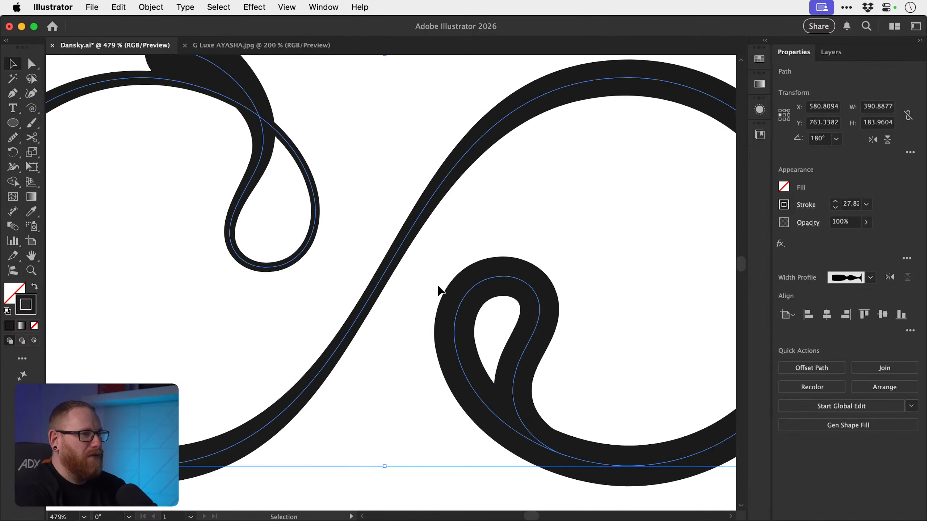
key(ctrl+y)
click(424, 268)
key(a)
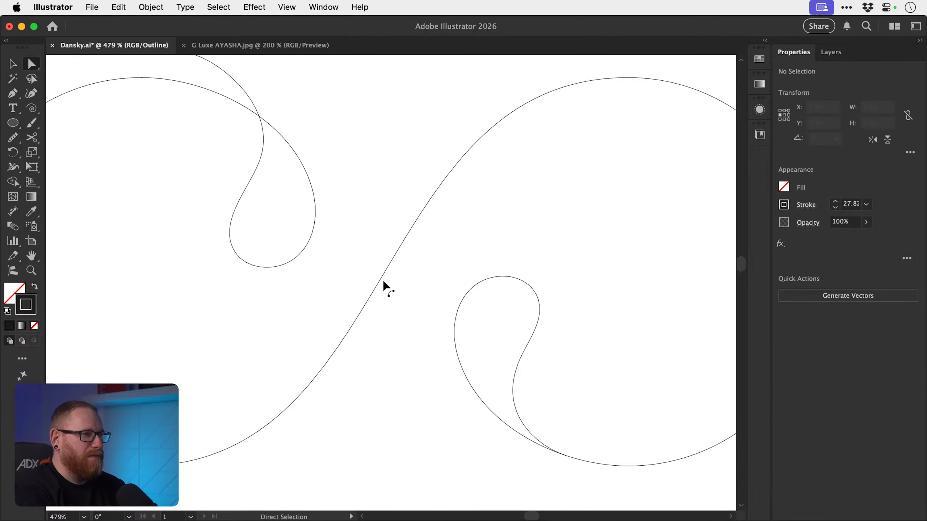
click(379, 280)
click(384, 273)
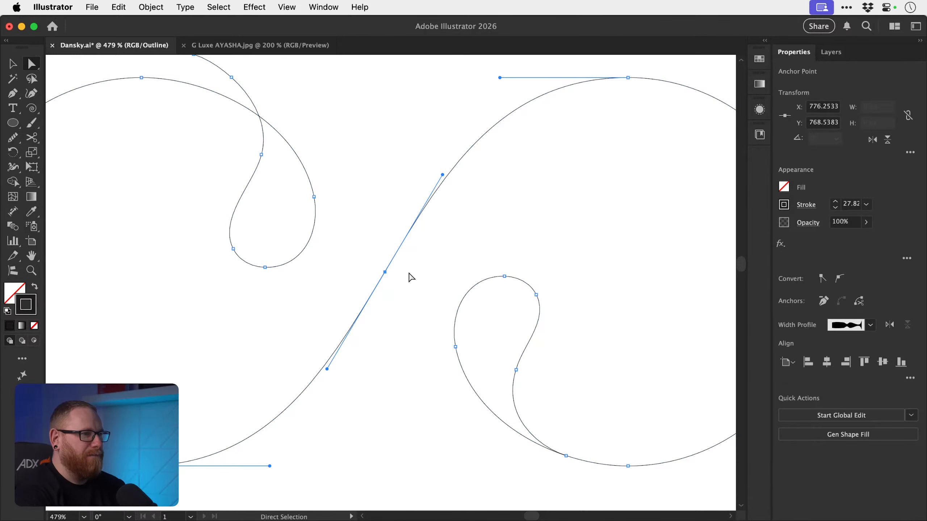
- Draw a horizontal line about 22 px long across the swirl's centre point with the Pen tool
key(v)
click(415, 277)
key(p)
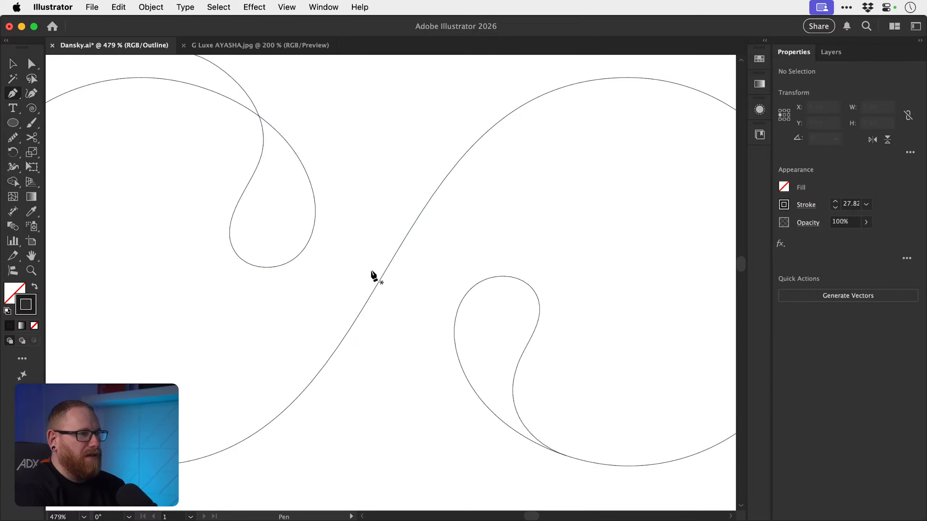
click(363, 272)
click(412, 272)
key(v)
key(super+shift+a)
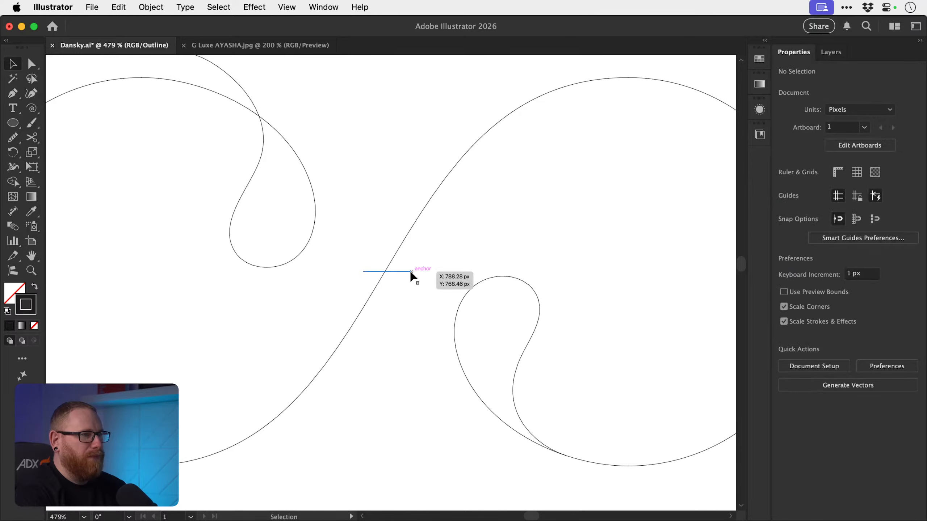
- Align the short horizontal line so its midpoint sits on the swirl's centre anchor, starting at X 765.38 px
key(z)
mouse_move(397, 274)
mouse_down()
mouse_move(439, 294)
mouse_move(408, 276)
mouse_up()
key(super+y)
key(super+y)
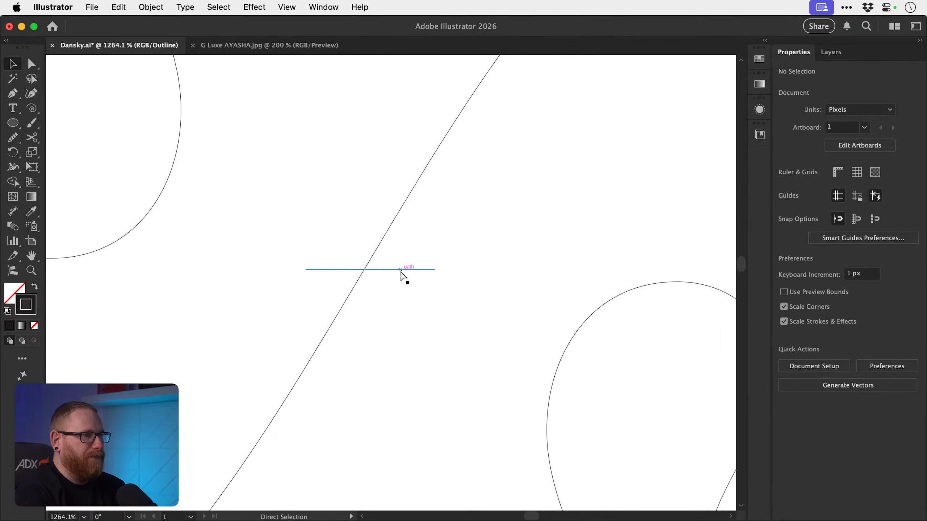
key(a)
click(372, 257)
key(v)
mouse_move(382, 274)
mouse_down()
mouse_move(372, 275)
mouse_move(387, 278)
mouse_up()
click(392, 284)
click(393, 271)
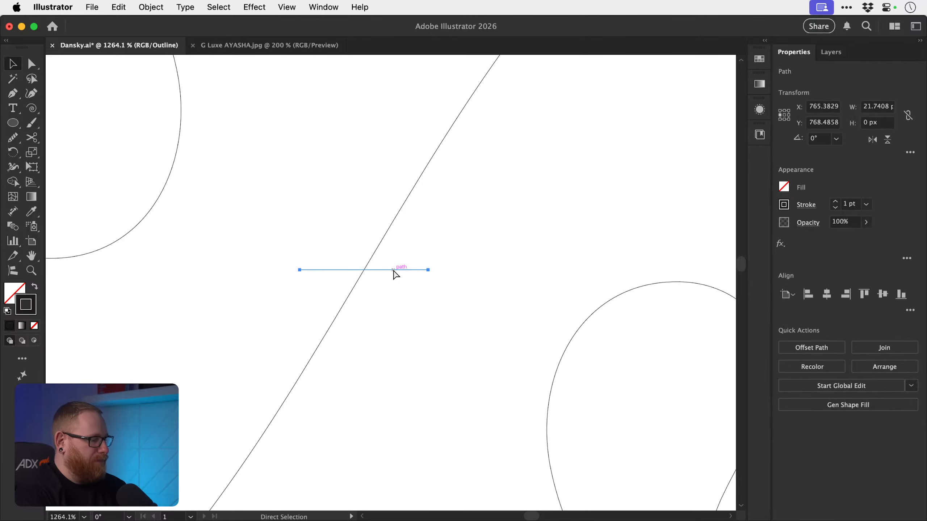
- Make a copy of the line rotated 90° to form a cross, select both lines and return to Preview
key(r)
drag(462, 273, 354, 352)
key(v)
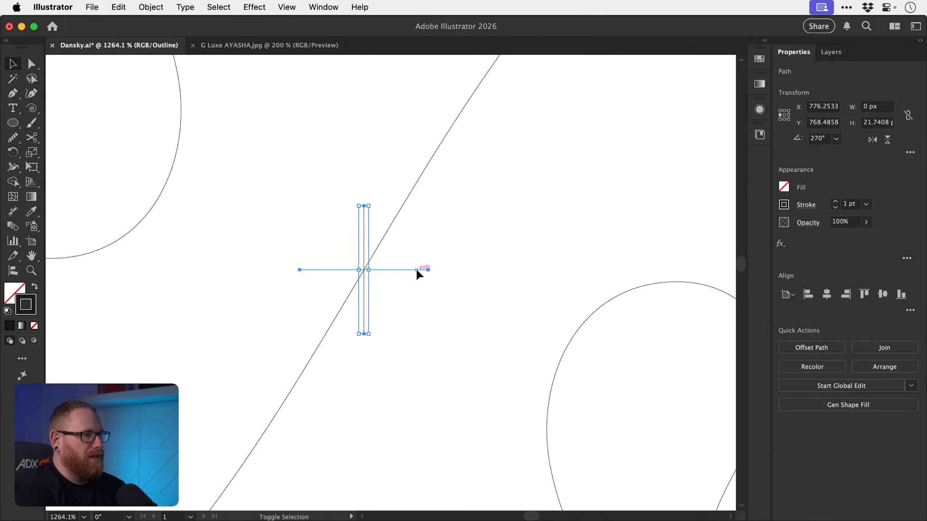
shift+click(417, 270)
key(super+y)
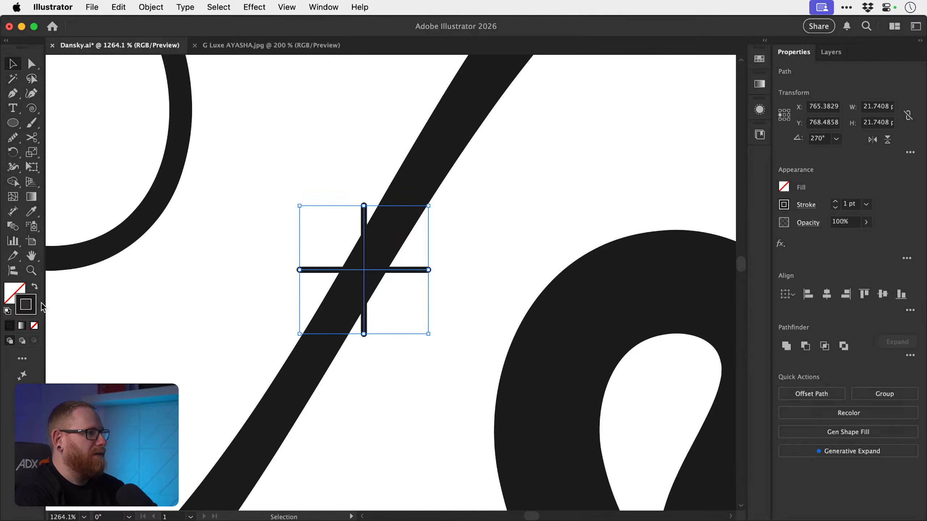
- Set the stroke colour of both centre-mark lines to red
double_click(33, 305)
drag(617, 286, 688, 265)
key(Return)
key(super+minus)
key(super+minus)
key(super+minus)
key(super+minus)
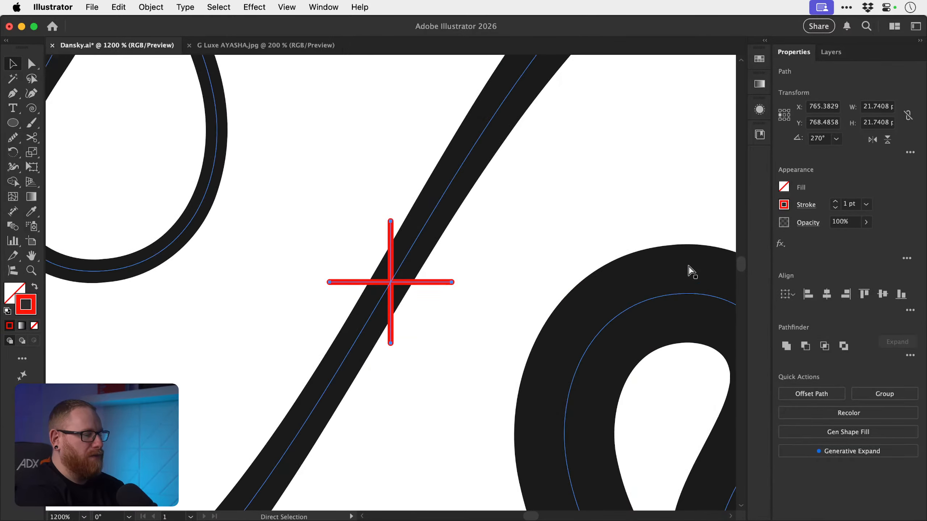
- Expand the appearance of the variable-width swirl stroke into a filled outline shape
key(v)
drag(138, 92, 516, 231)
click(151, 7)
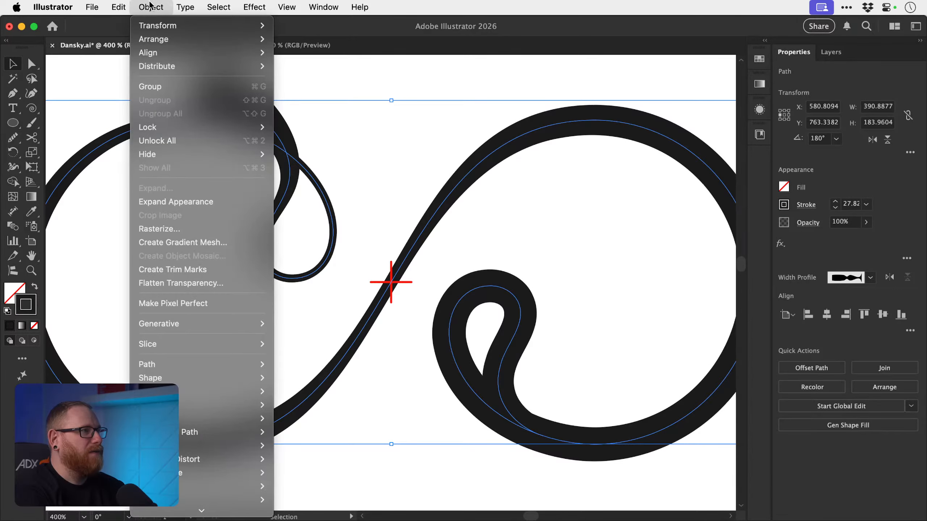
click(218, 203)
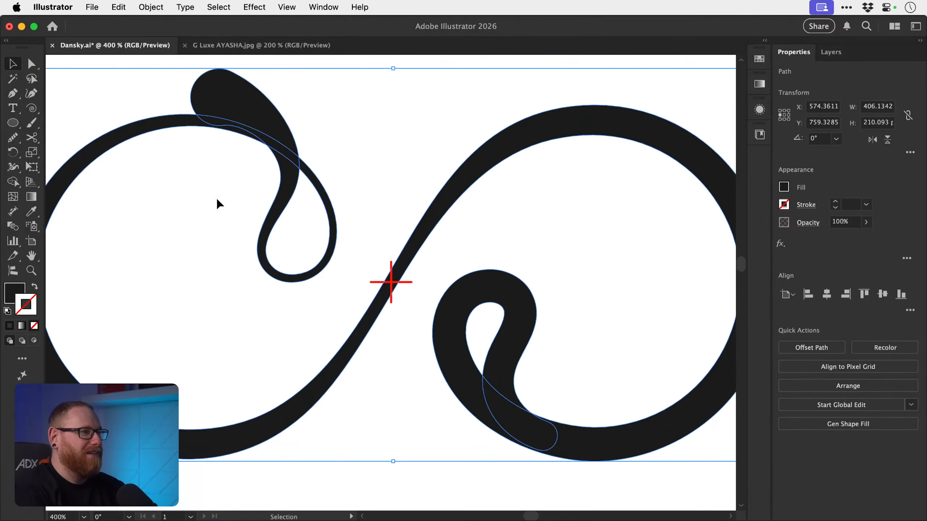
click(418, 149)
- Draw a short diagonal line across the swirl's thin middle strand at the red cross with the Pen tool, working in Outline view
key(super+space)
drag(388, 278, 515, 335)
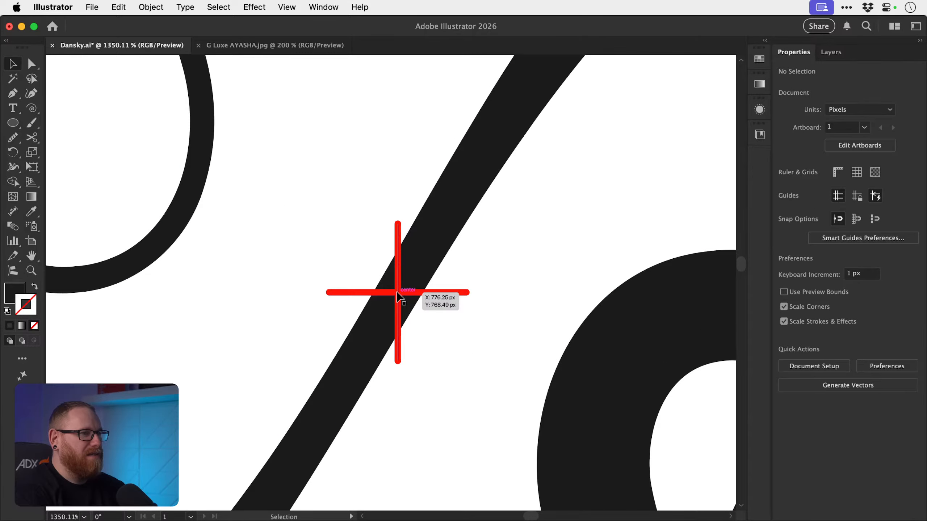
key(super+space)
drag(408, 296, 620, 381)
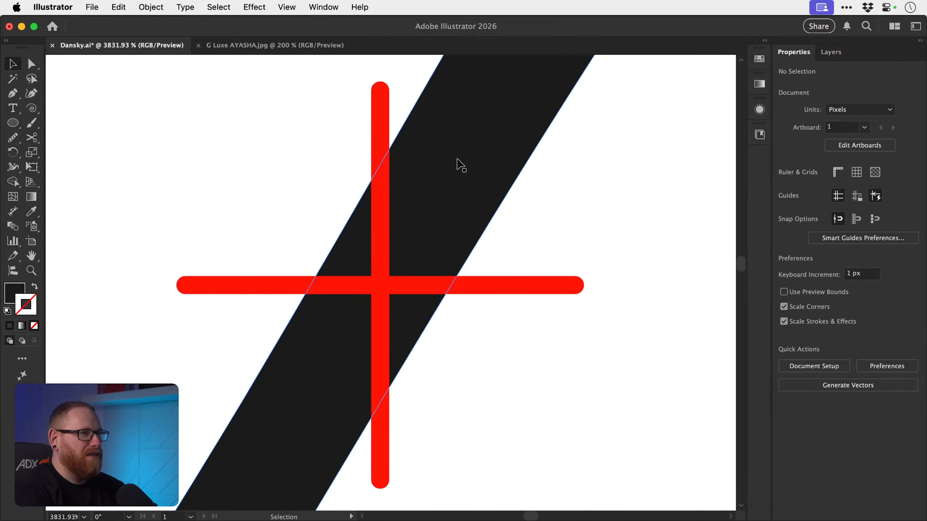
key(p)
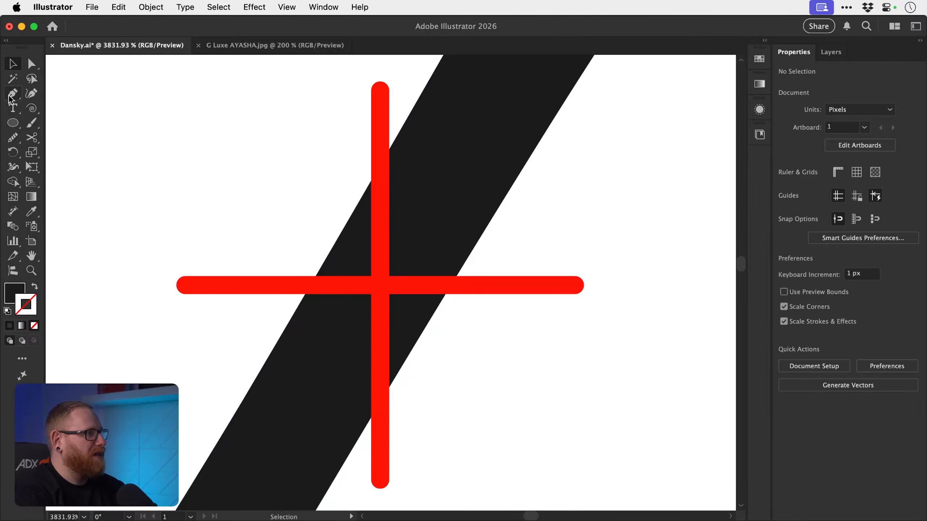
key(ctrl+y)
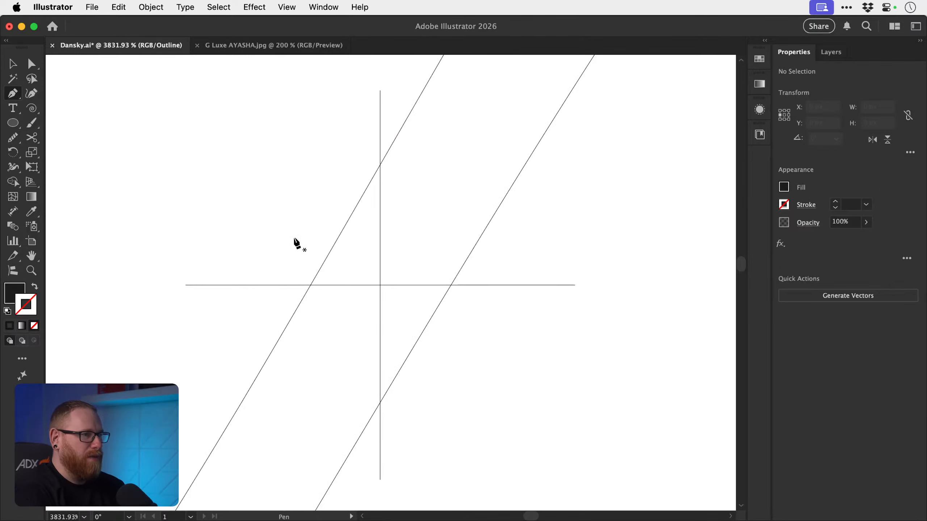
click(283, 238)
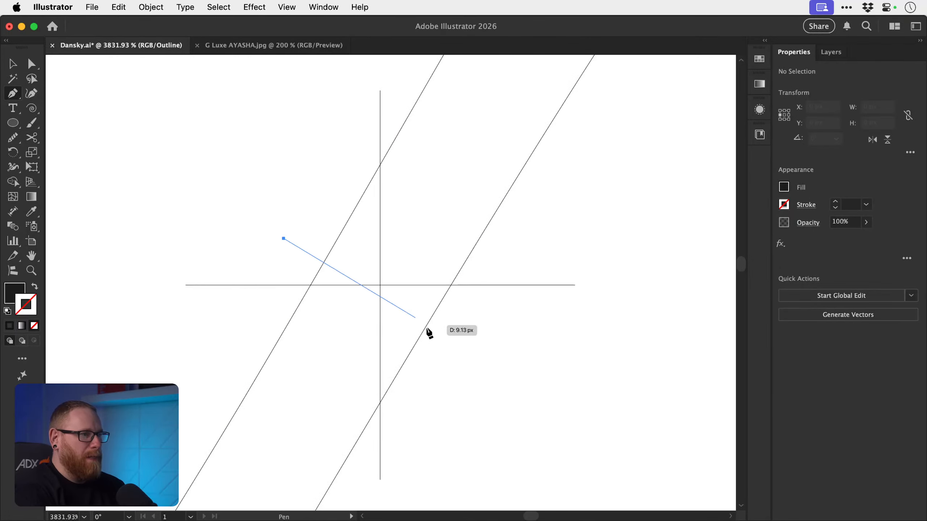
click(493, 344)
- Shift the diagonal line's upper-left end point slightly so the line runs through the cross's centre, and return to Preview
key(a)
drag(283, 239, 279, 234)
key(v)
click(403, 182)
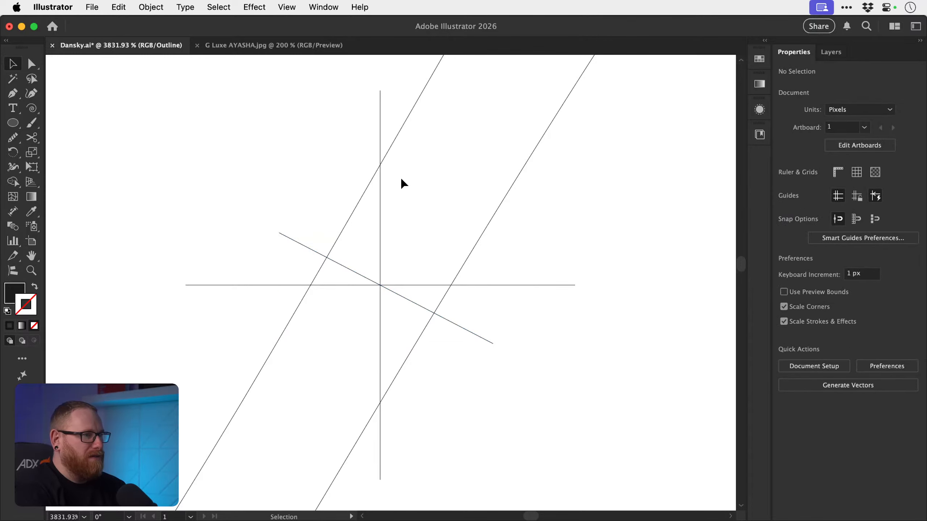
key(super+y)
- Delete both red lines of the centre cross
click(383, 205)
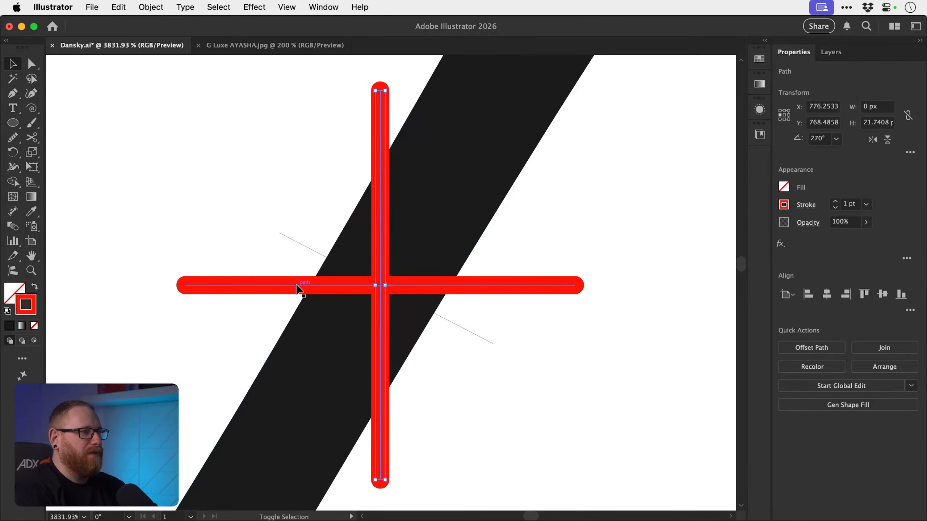
shift+click(299, 286)
key(Delete)
- Cut the swirl at the short diagonal line with Shape Builder, removing the right-hand strand and the line's overhanging ends
scroll(299, 287, down, 10)
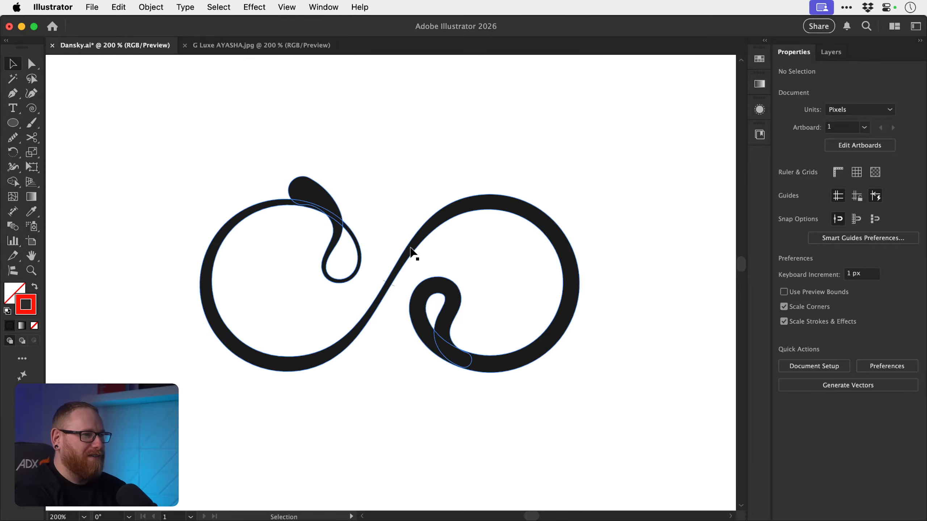
drag(403, 268, 409, 232)
key(super+z)
key(z)
drag(389, 284, 628, 348)
key(v)
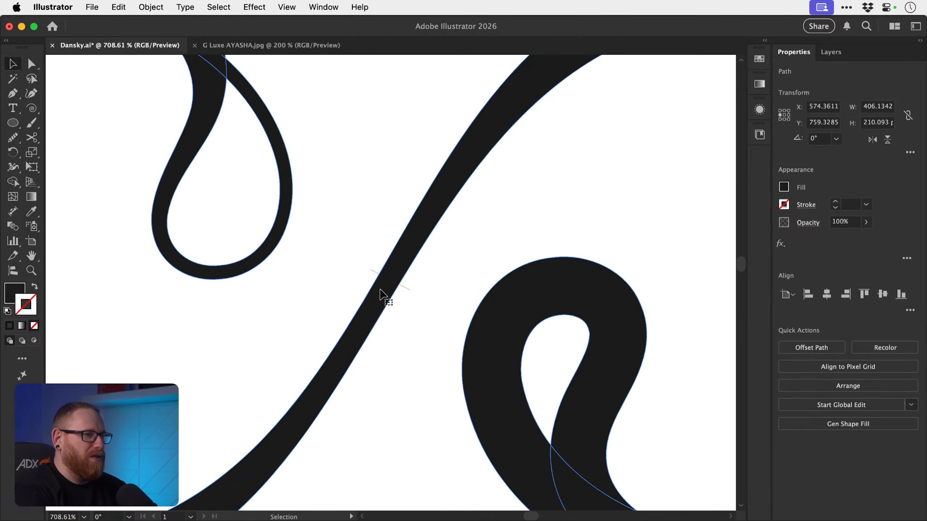
shift+click(378, 274)
key(shift+m)
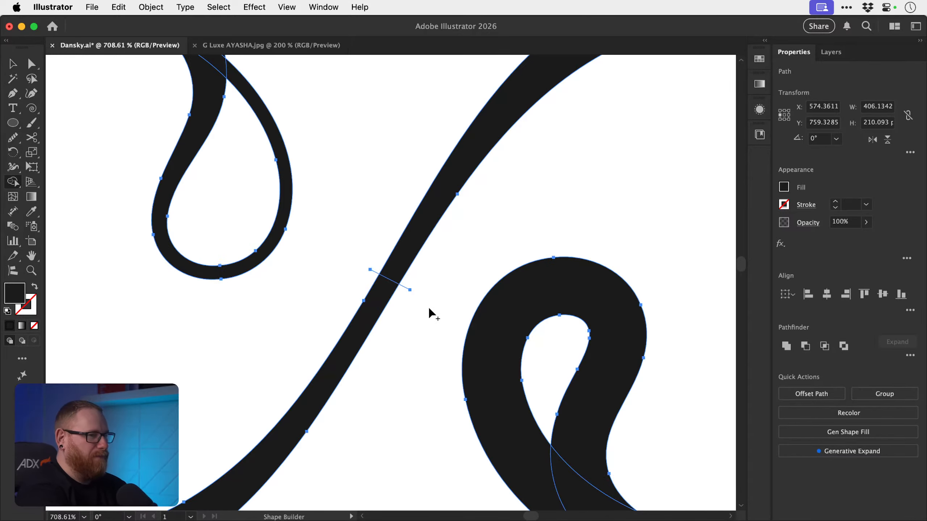
alt+click(407, 253)
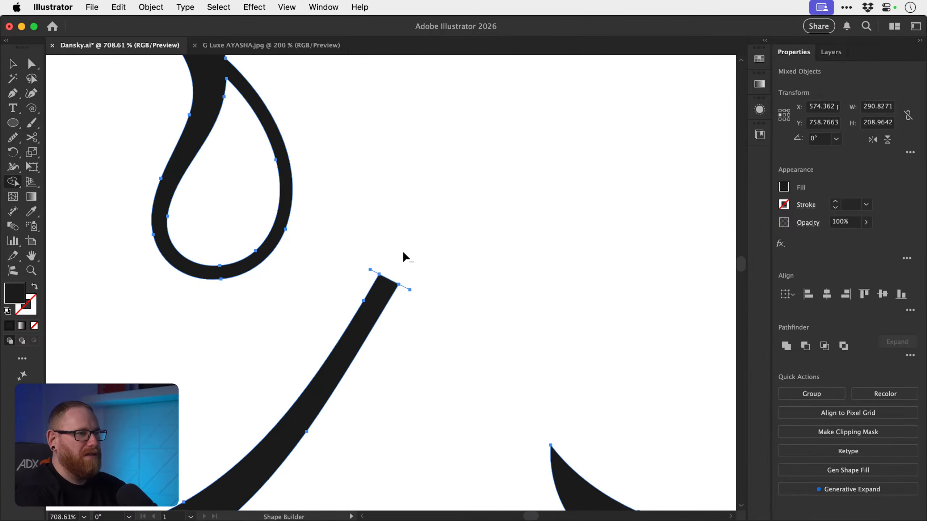
alt+click(374, 271)
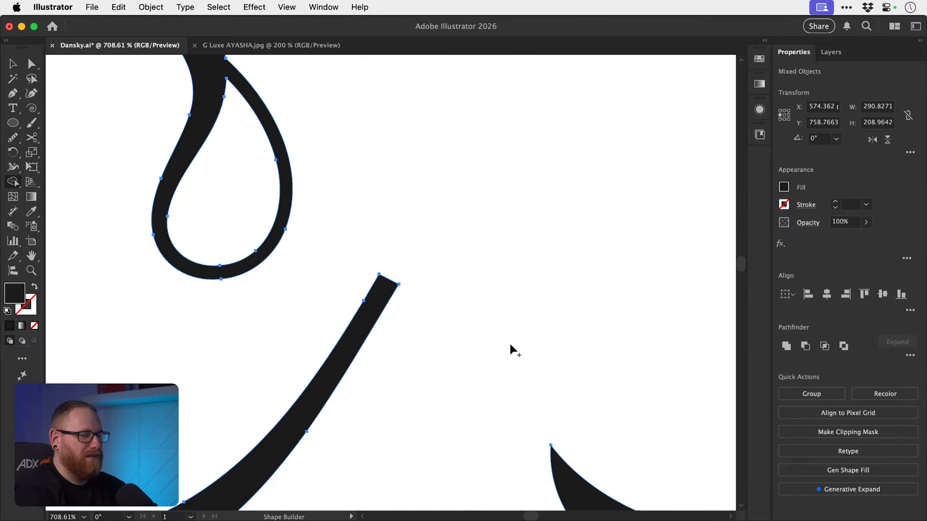
- Remove the leftover fragment of the right-hand loop with Shape Builder, keeping only the swirl's left half
key(super+minus)
key(super+minus)
key(super+minus)
key(super+minus)
alt+drag(510, 345, 497, 384)
key(v)
click(479, 293)
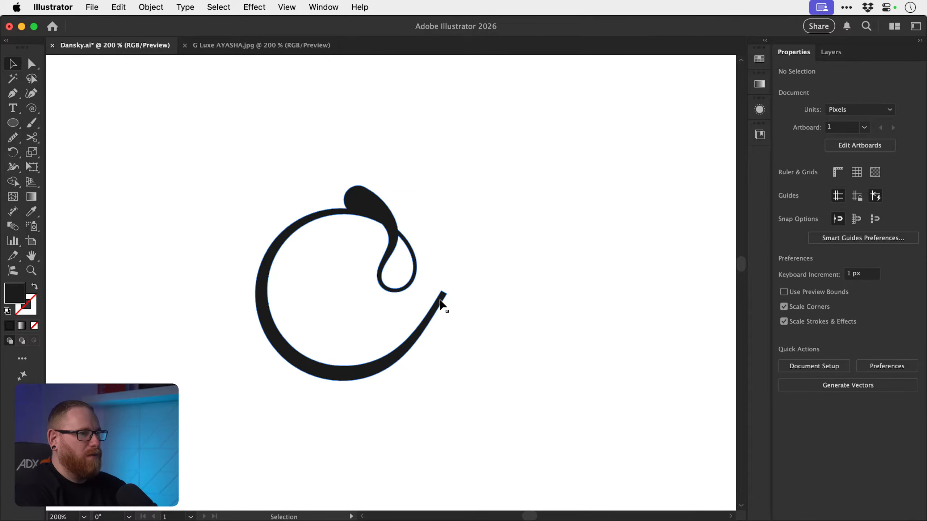
click(442, 305)
scroll(441, 305, up, 5)
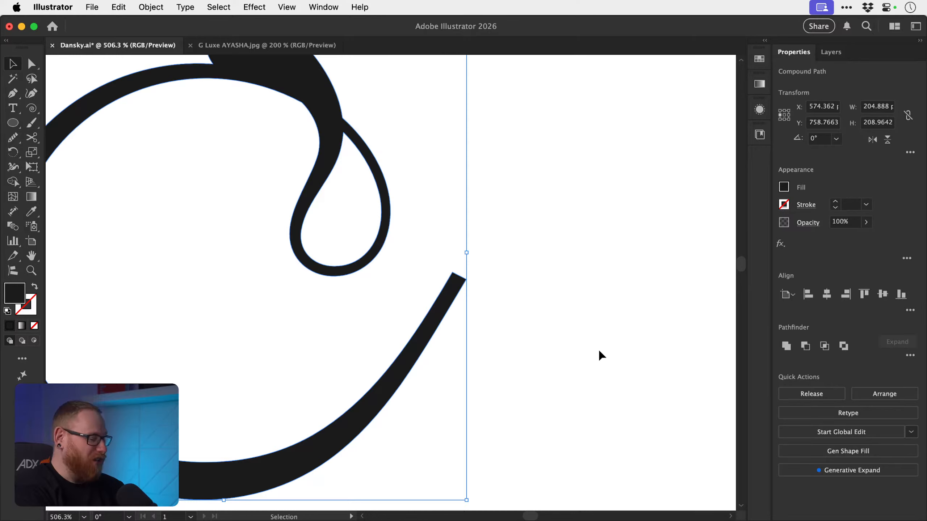
key(r)
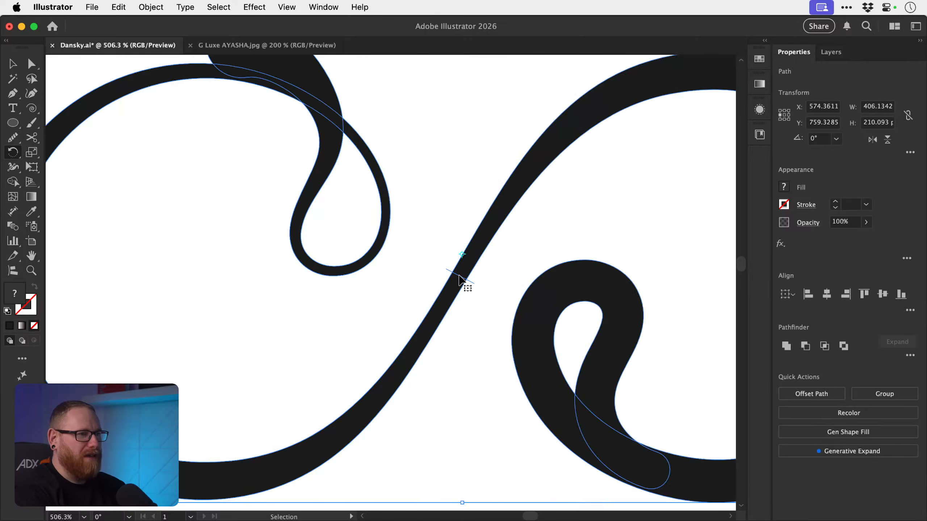
- Recover the two red centre-cross lines from the earlier state and paste them in place over the trimmed swirl half
key(super+shift+a)
key(v)
click(479, 276)
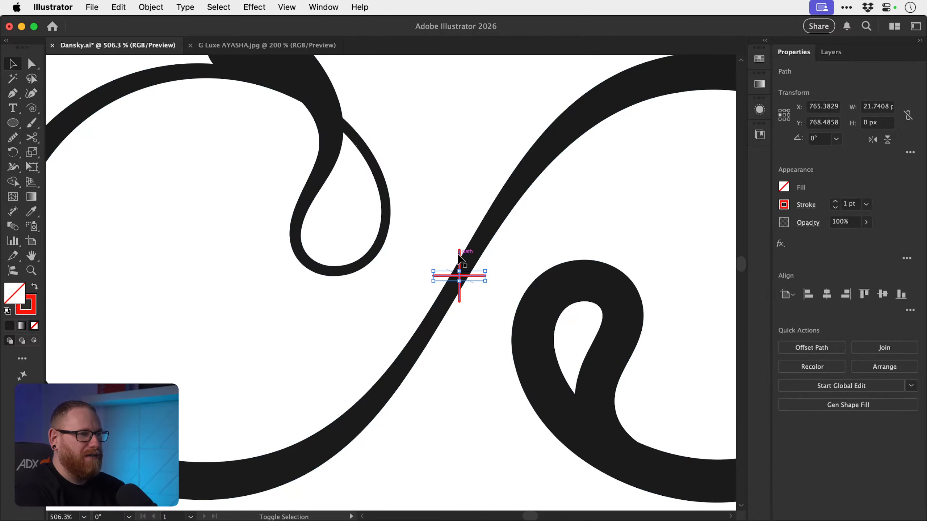
shift+click(459, 254)
key(super+z)
key(super+z)
key(super+z)
key(super+z)
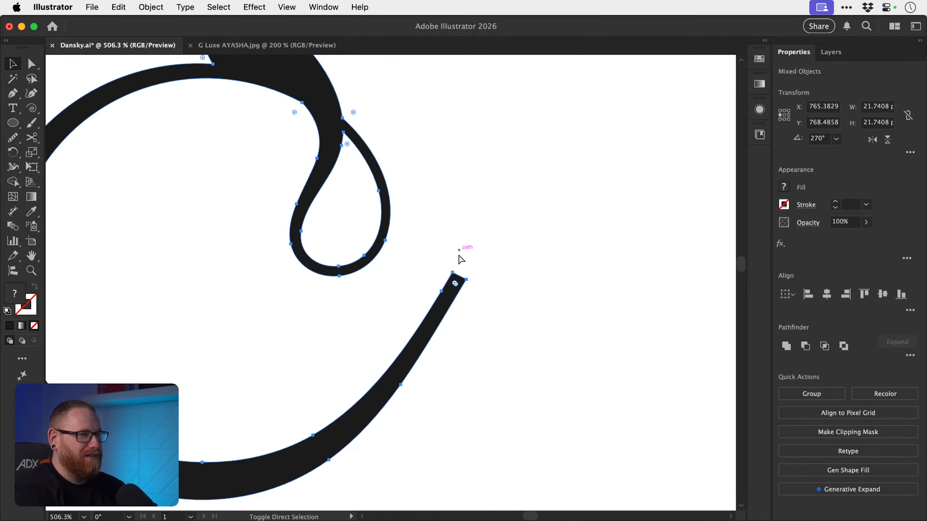
key(super+z)
key(super+z)
click(513, 291)
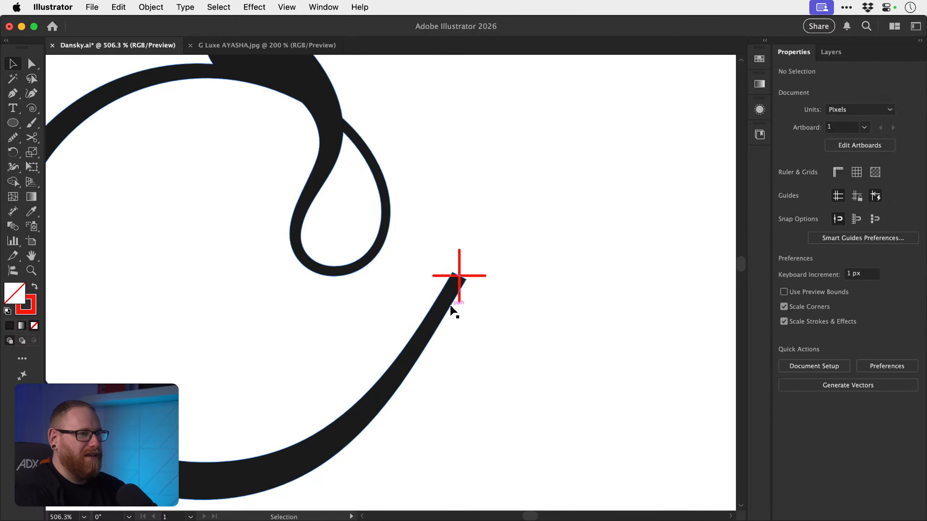
- Rotate a copy of the swirl's left half 180° about the red cross's centre to complete the symmetrical swirl
click(450, 306)
key(r)
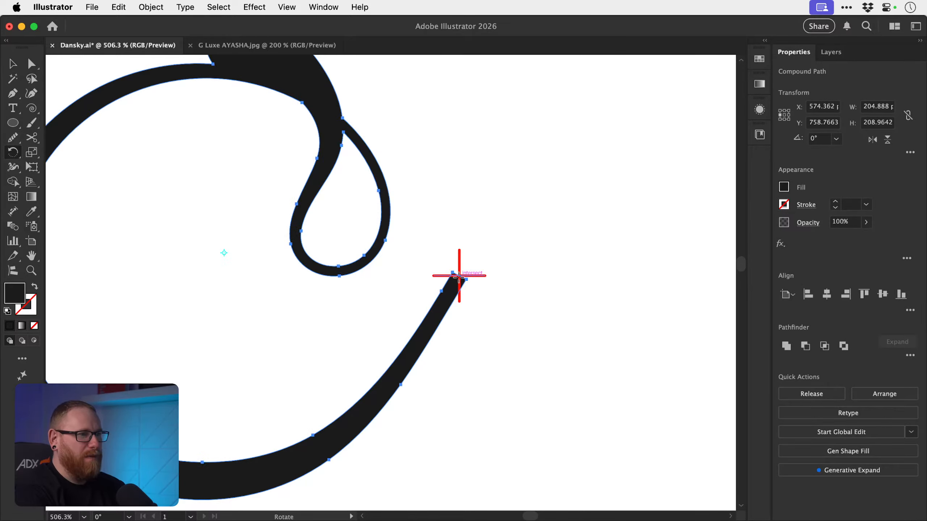
key(super+space)
drag(460, 272, 643, 367)
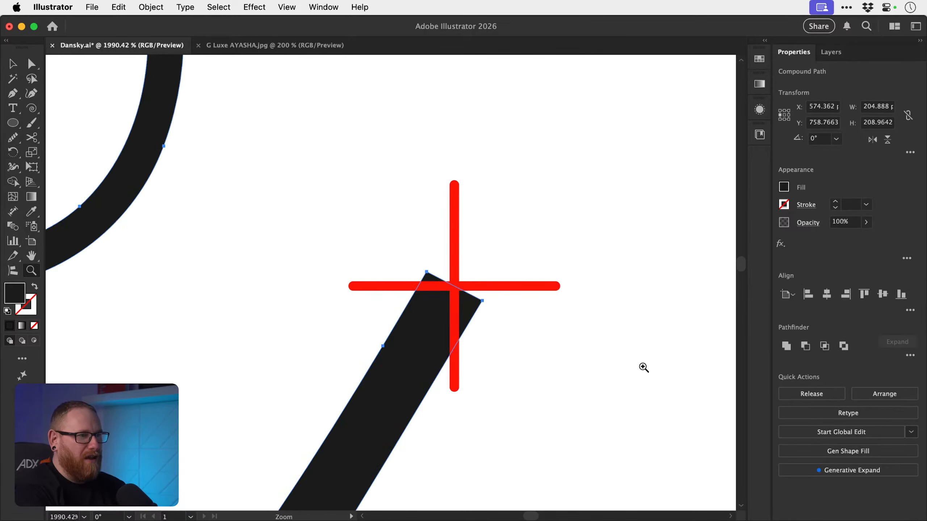
click(454, 287)
drag(279, 241, 586, 371)
key(a)
key(super+minus)
key(super+minus)
key(super+minus)
key(super+minus)
key(super+minus)
key(super+minus)
key(super+minus)
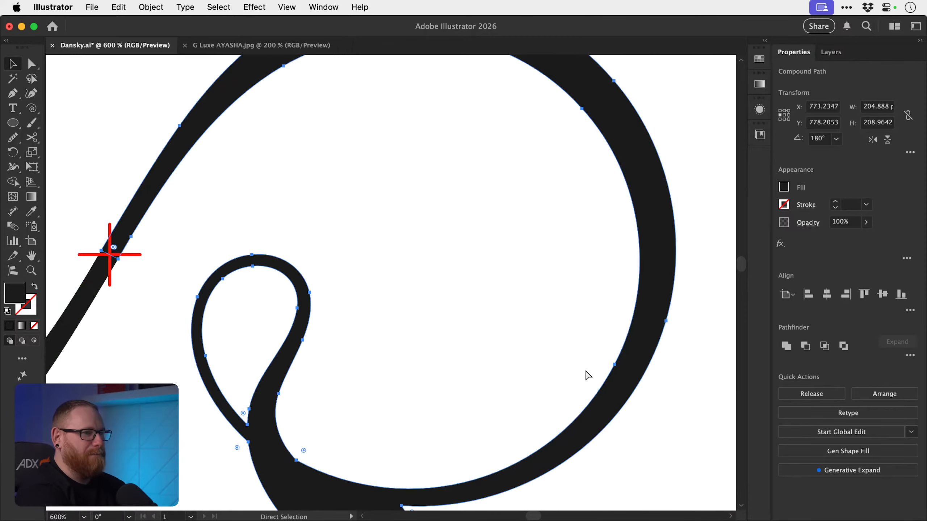
key(v)
click(587, 373)
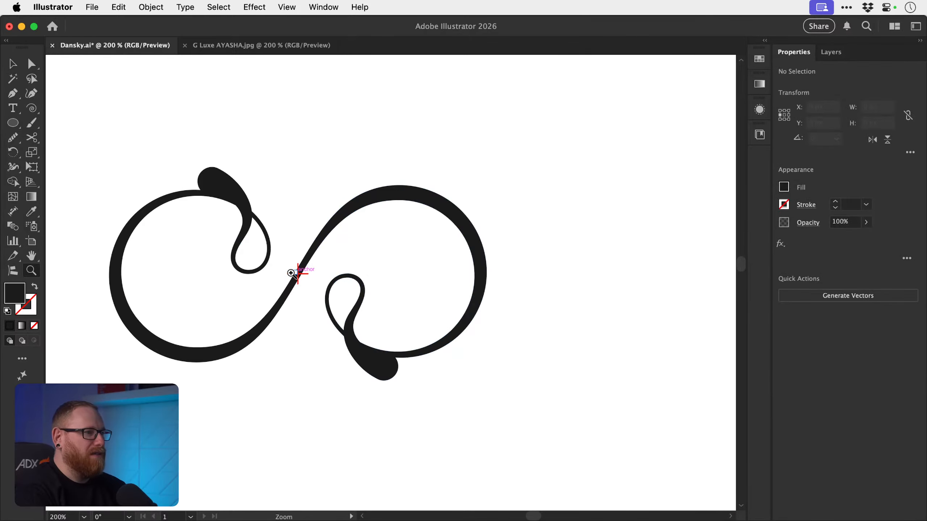
- Remove the vertical and horizontal red reference lines from the centre of the completed swirl
scroll(295, 271, up, 6)
click(319, 308)
key(super+x)
click(345, 276)
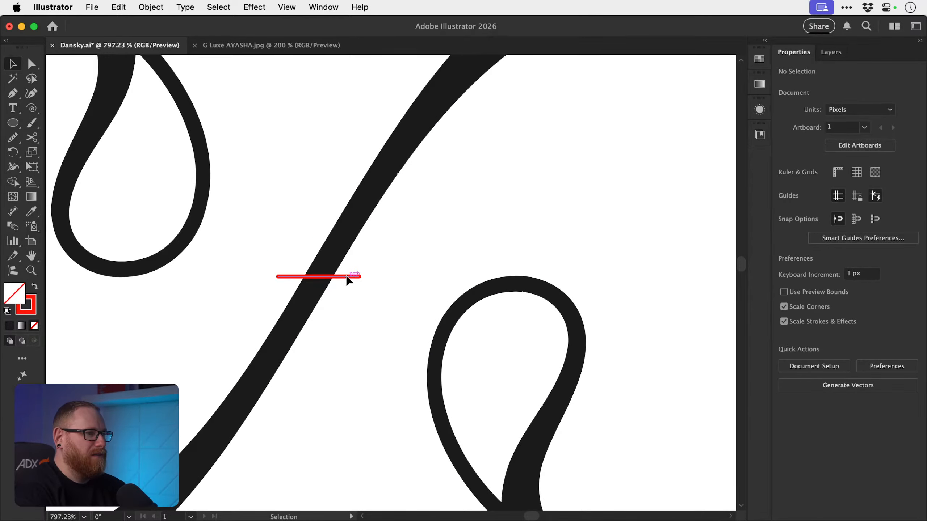
key(super+x)
key(a)
key(super+minus)
key(super+minus)
key(super+minus)
key(super+minus)
key(super+minus)
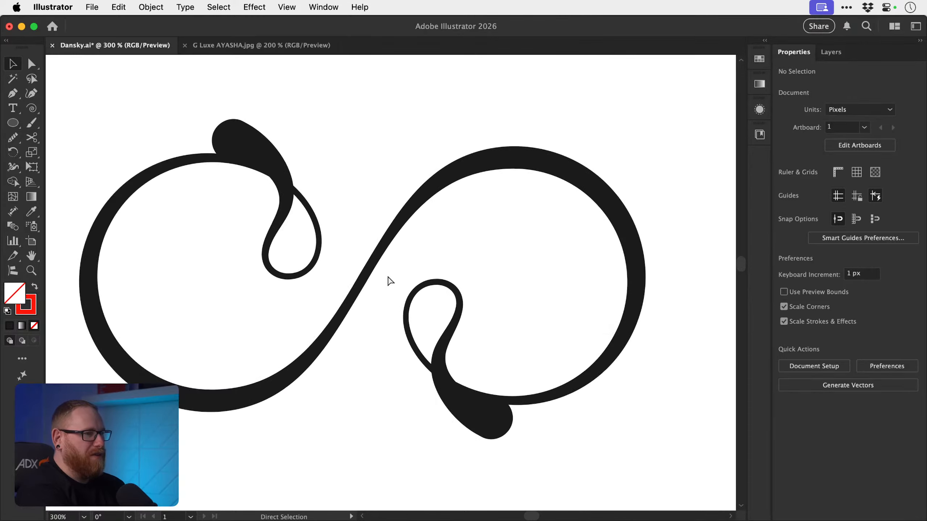
- Select both halves of the completed swirl and move them up into the empty area near the top of Artboard 1
key(v)
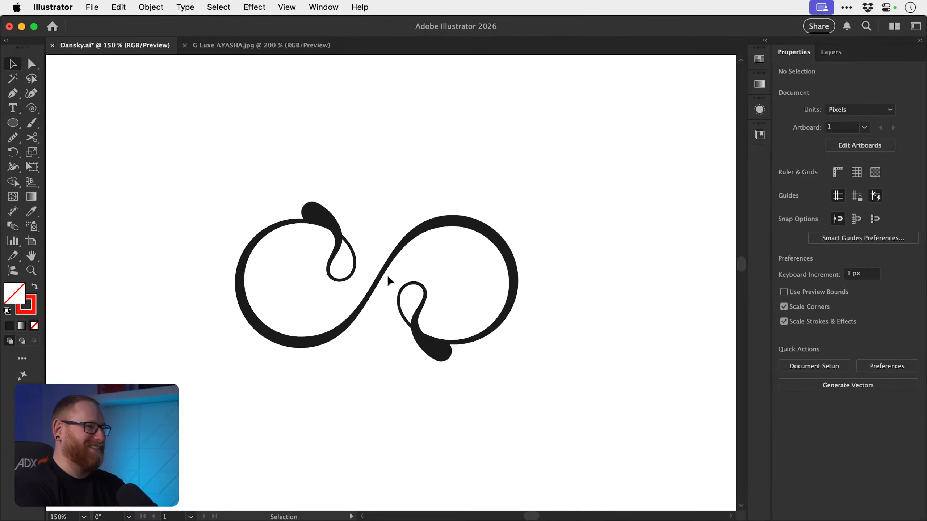
key(super+minus)
key(super+minus)
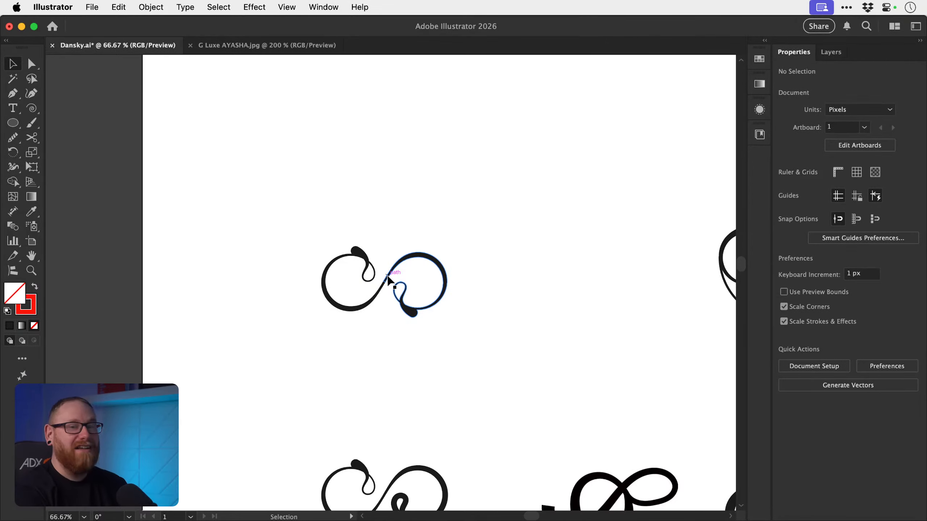
key(space)
drag(387, 277, 319, 338)
drag(227, 293, 424, 407)
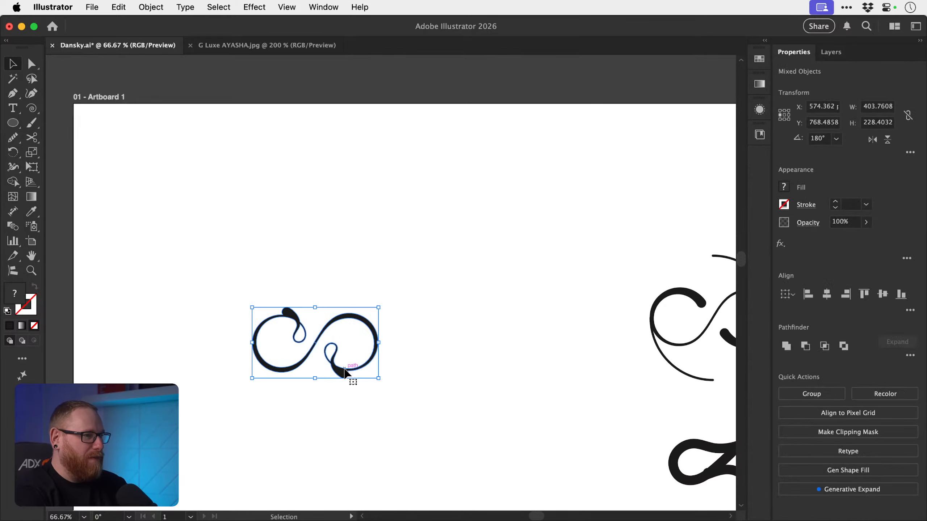
drag(345, 372, 338, 269)
- Add a text object reading "G Luxe" to the right of the swirl
key(z)
key(t)
click(487, 259)
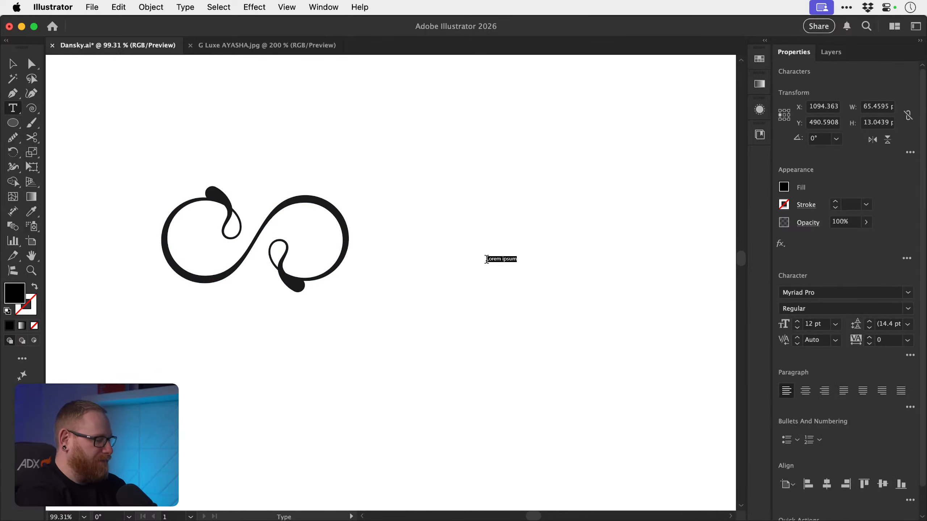
key(BackSpace)
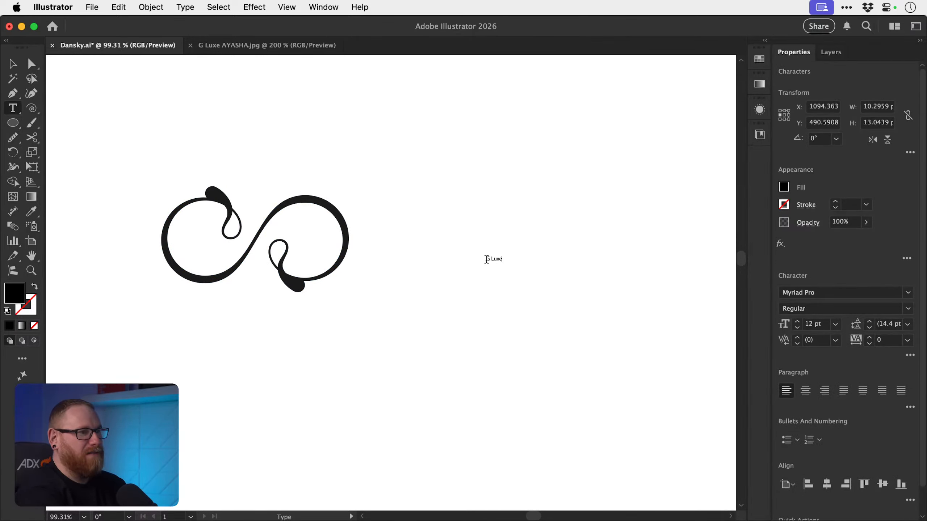
click(13, 63)
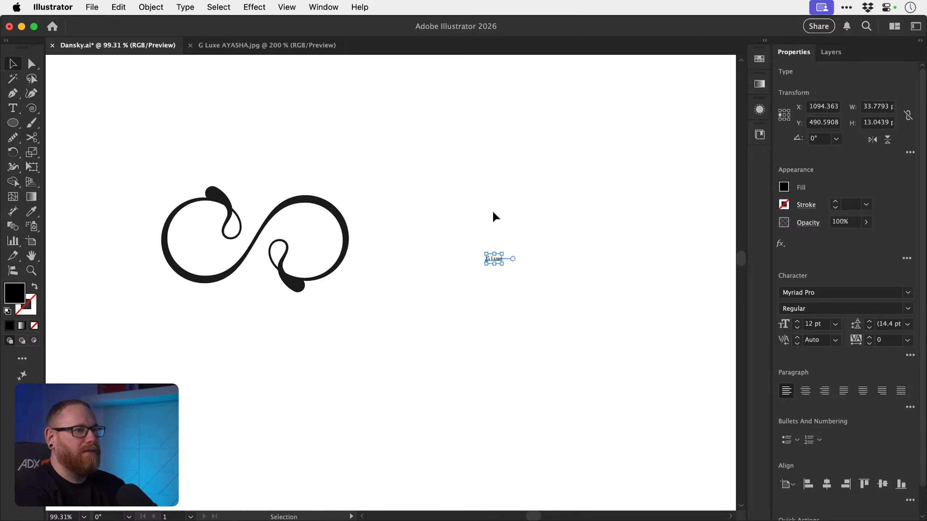
- Set the "G Luxe" text in Fields Regular and scale it up beside the swirl to about 163 pt
mouse_move(501, 256)
mouse_down()
mouse_move(580, 199)
mouse_move(494, 248)
mouse_up()
click(821, 293)
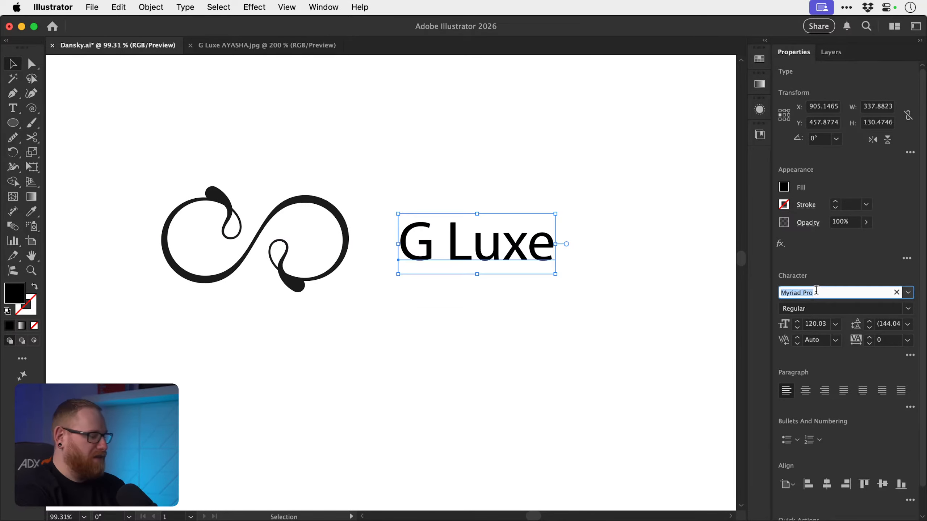
text(fields)
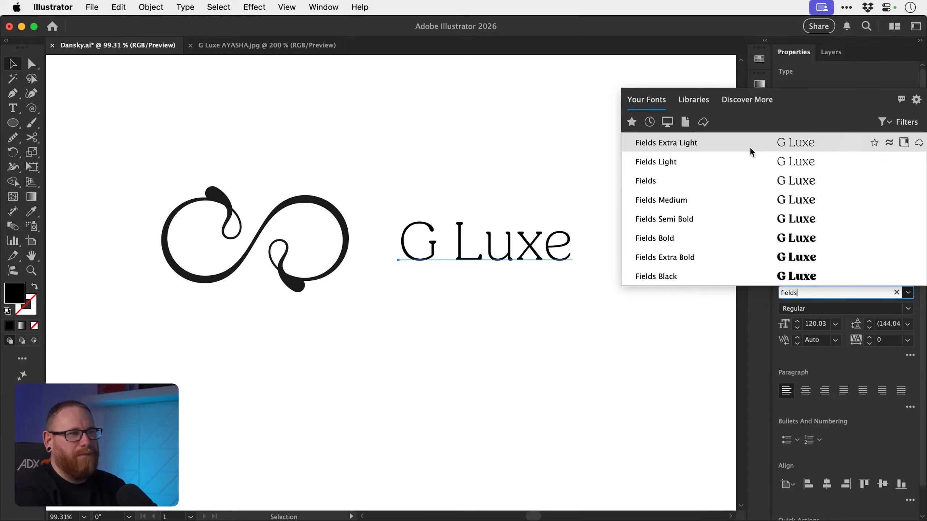
click(751, 186)
drag(574, 213, 607, 187)
- Delete the leading "G" and space from the text, leaving "Luxe" beside the swirl
double_click(449, 244)
drag(448, 244, 376, 244)
key(BackSpace)
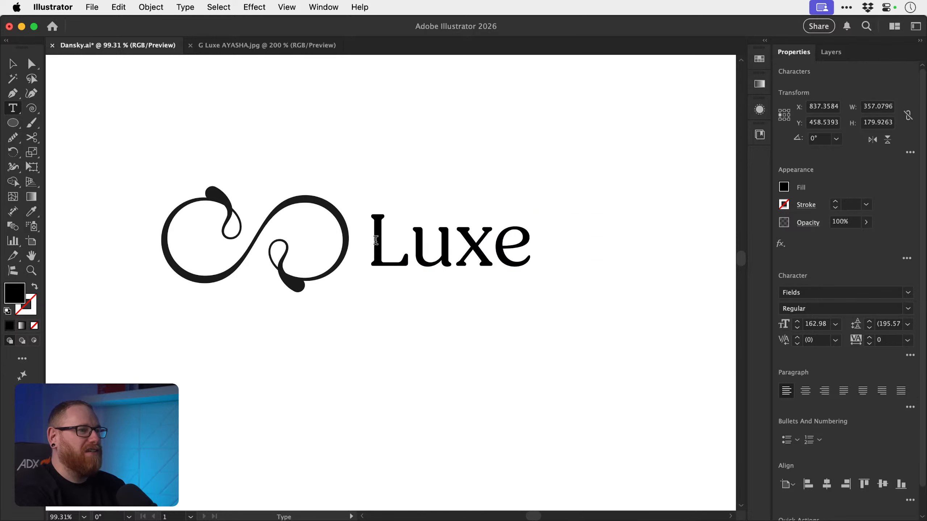
- Move the "Luxe" text slightly farther from the swirl and scale it up to 194 pt
click(14, 64)
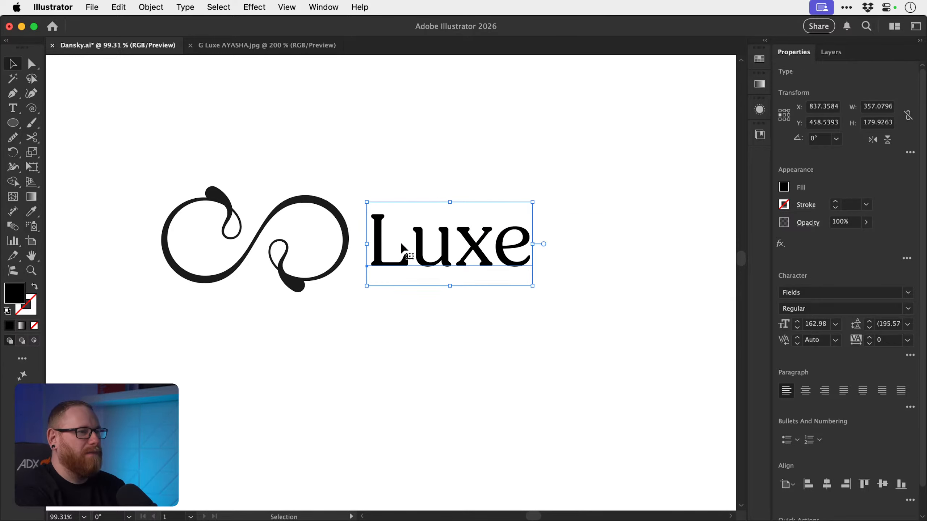
drag(401, 245, 417, 240)
drag(551, 197, 562, 185)
- Try the wordmark in lowercase as "luxe" and in all capitals as "LUXE"
drag(458, 244, 401, 245)
text(t)
text(l)
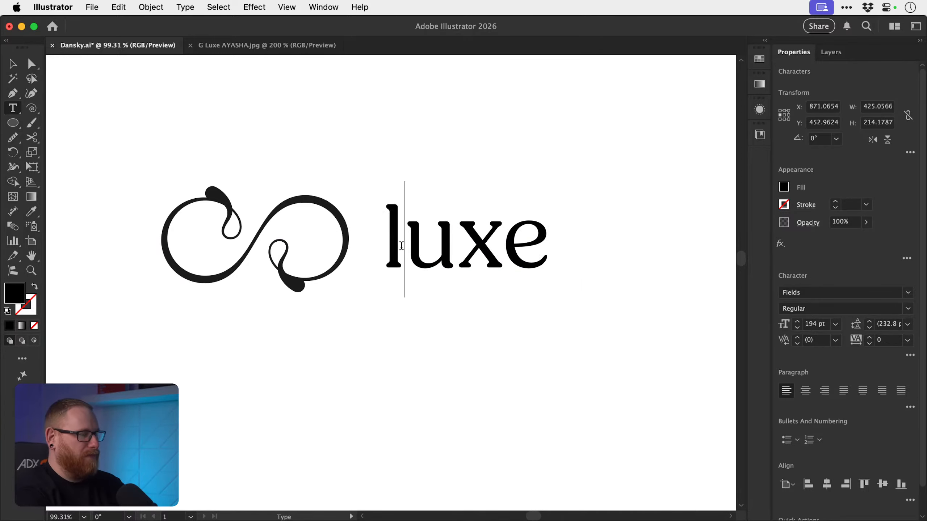
key(super+a)
text(LUXE)
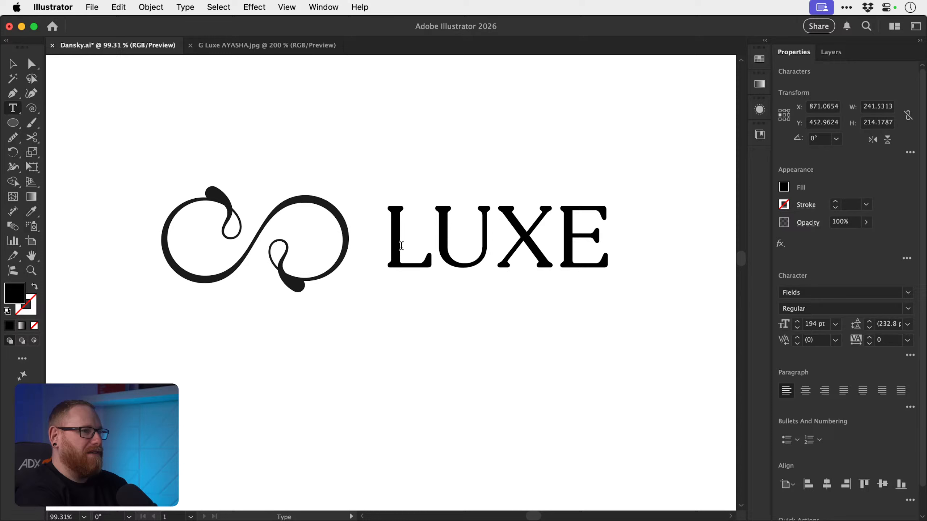
- Try the wordmark as lowercase "gluxe", then clear it and restore the text to "Luxe"
key(super+a)
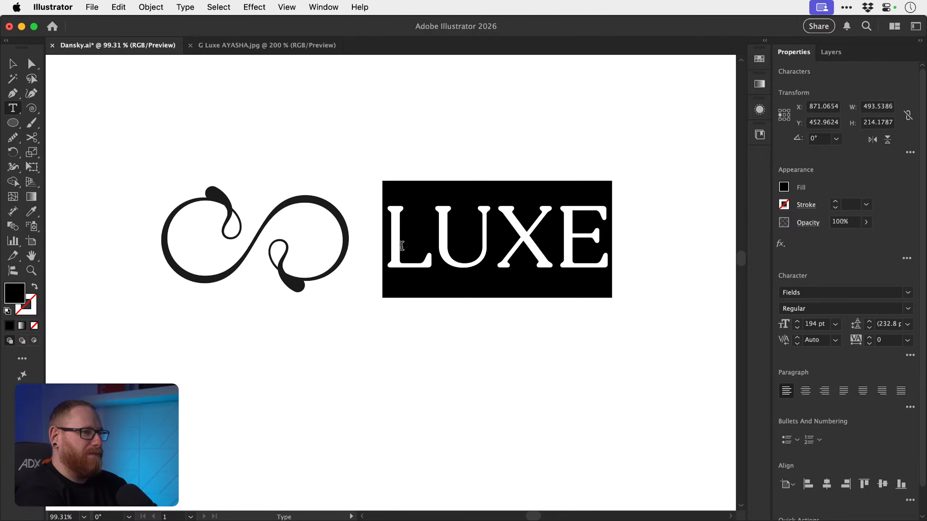
text(gluxe)
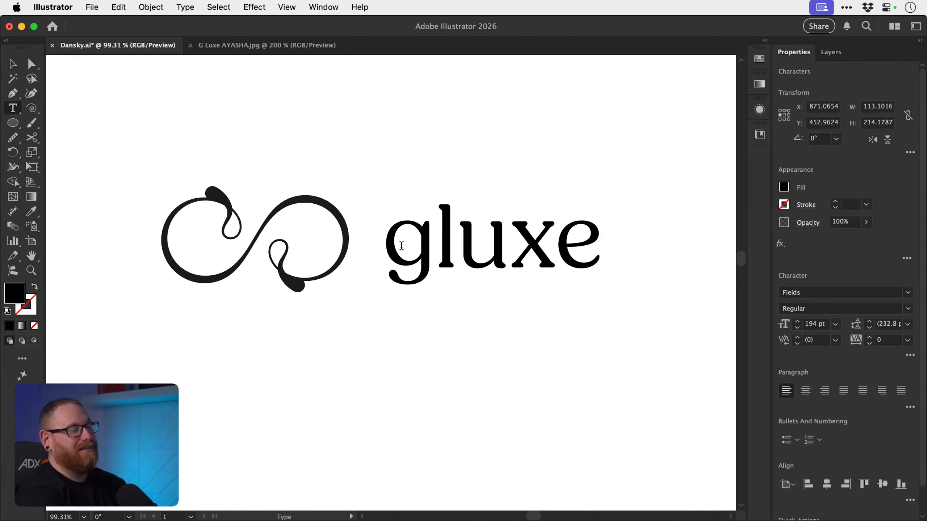
key(BackSpace)
key(BackSpace)
key(BackSpace)
key(BackSpace)
key(BackSpace)
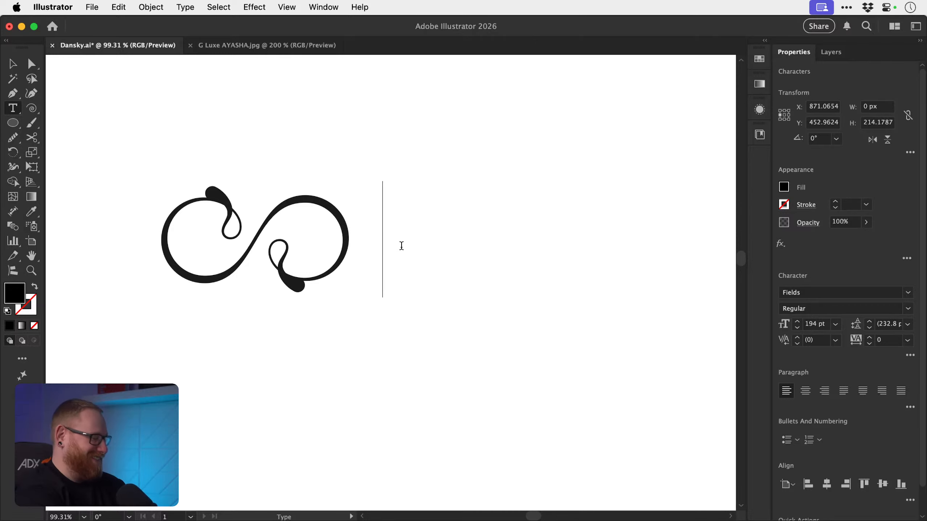
text(Luxe)
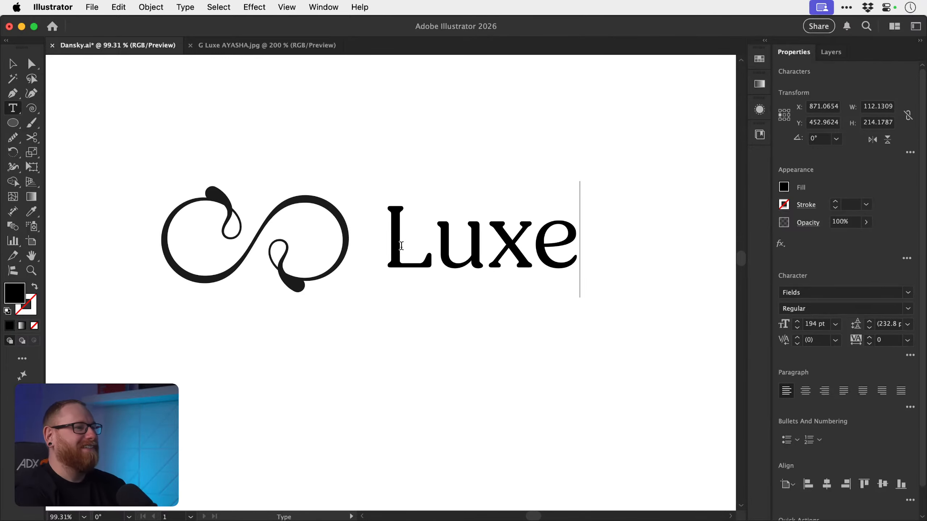
key(Escape)
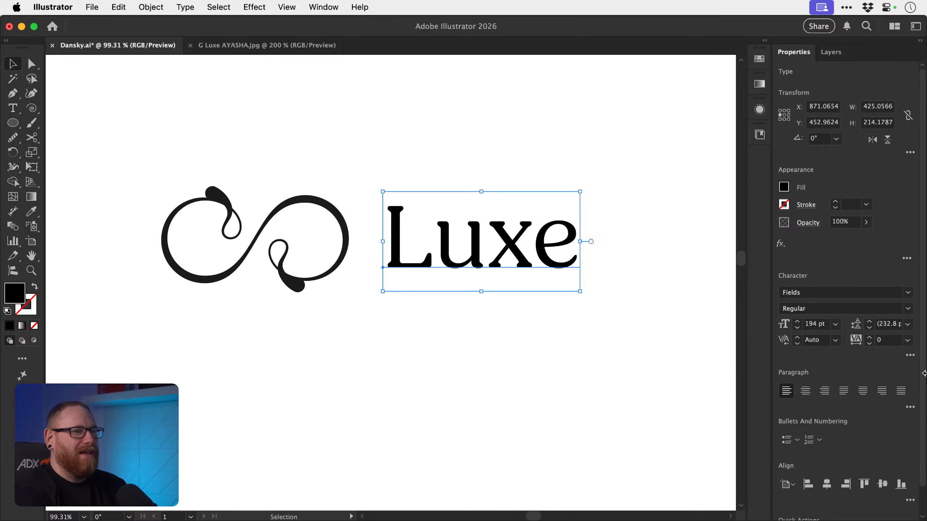
- Try fonts close to Fields alphabetically on the "Luxe" text, including Filson Soft, Fjørd, Flora, Fira Sans Condensed and Fashionista Left
click(830, 291)
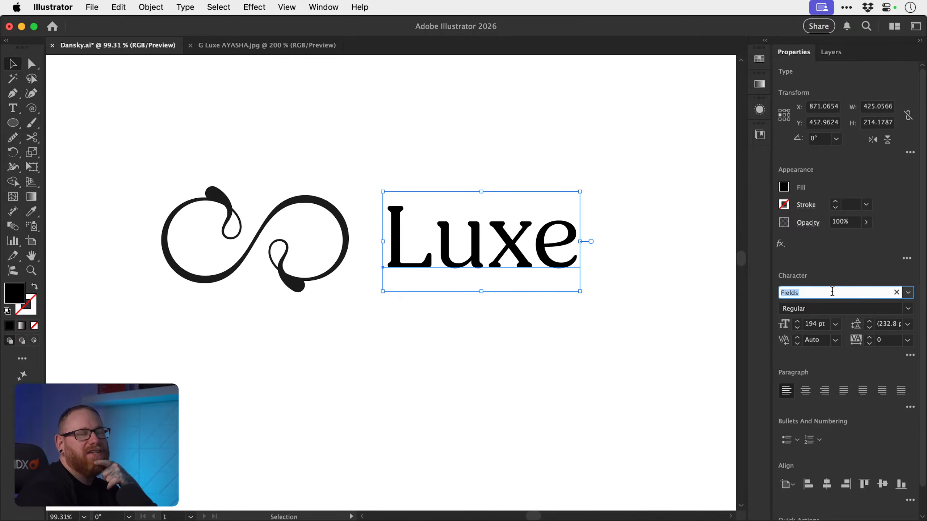
key(Down)
key(Down)
key(Down)
key(Down)
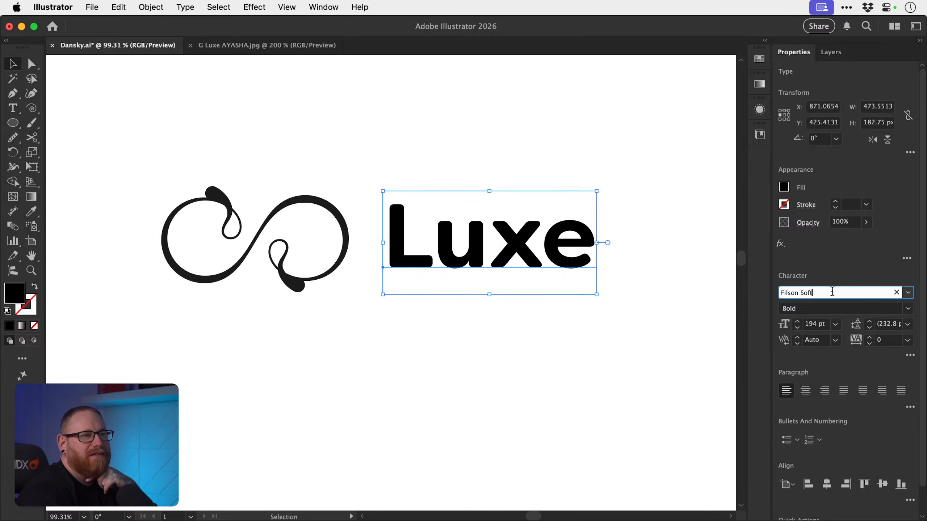
key(Down)
key(Down)
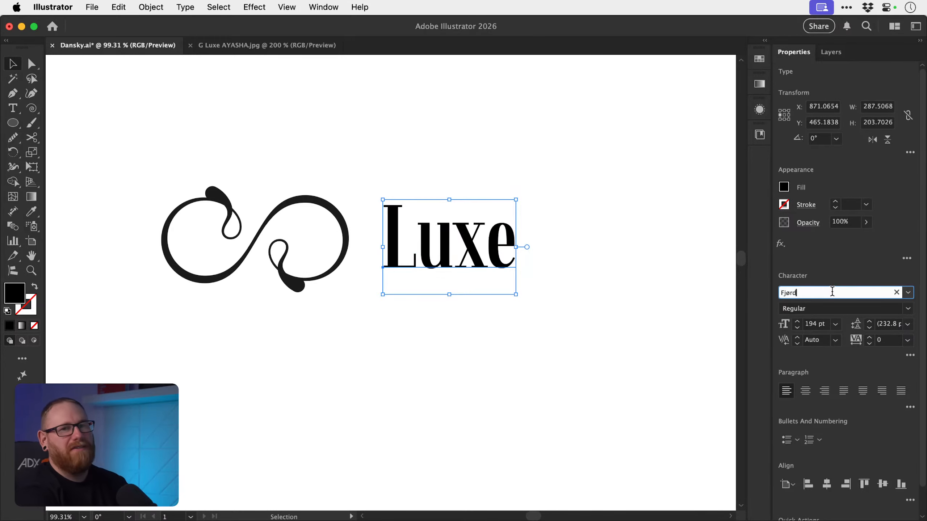
key(Down)
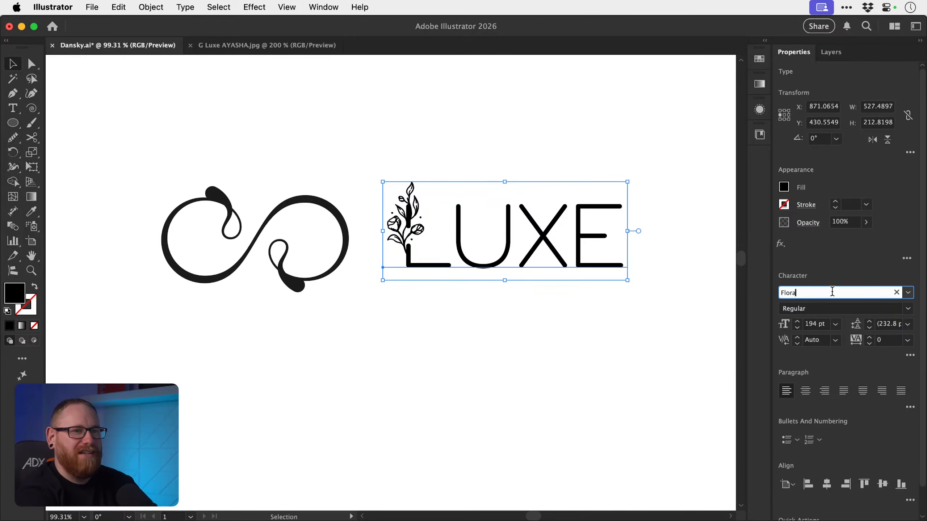
key(Down)
key(Down)
key(Down)
key(Down)
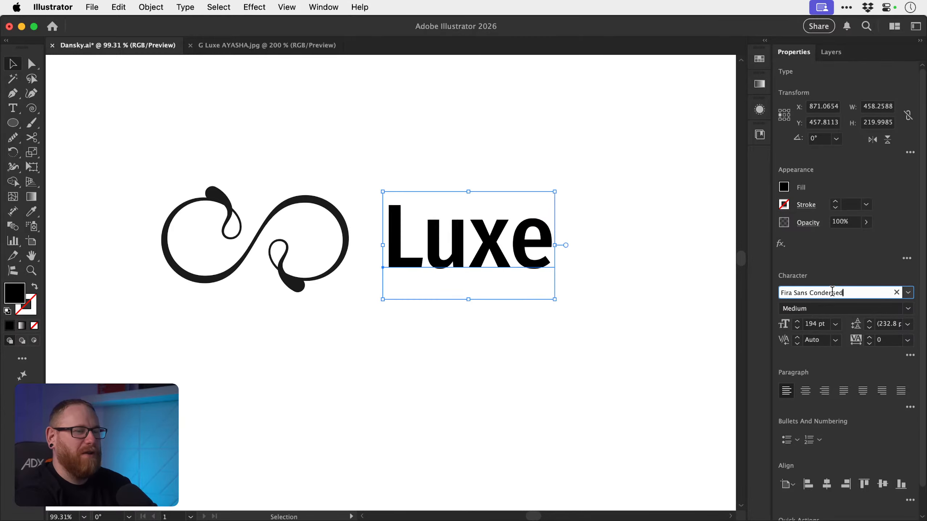
key(Down)
key(Down)
key(Down)
key(Down)
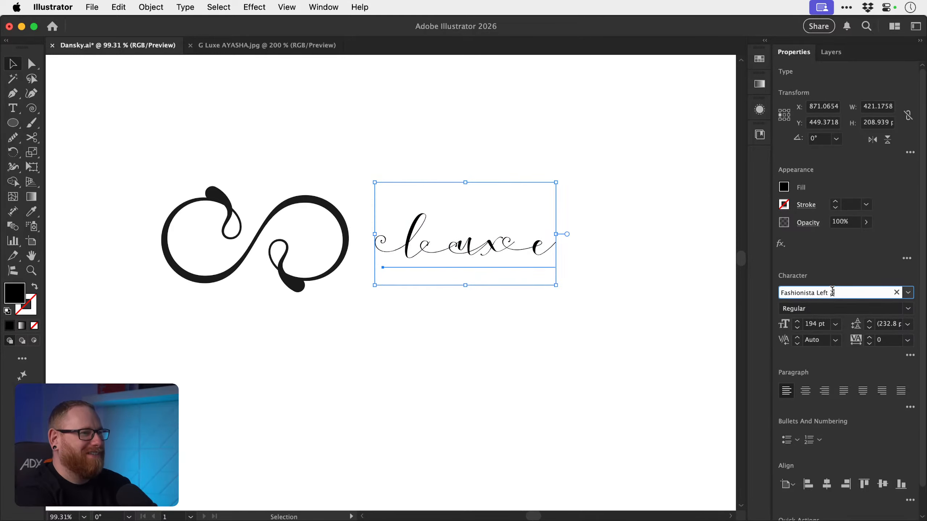
- Try fonts on the "Luxe" text in reverse alphabetical order from Falco Black Inline through Emelind, Dream Big and Douglas-Morphic to Didot
key(Up)
key(Up)
key(Up)
key(Up)
key(Up)
key(Up)
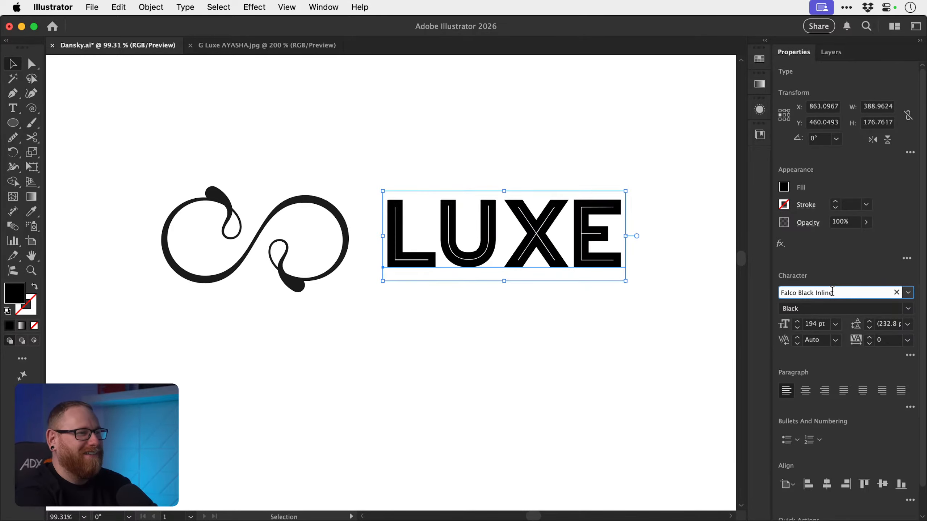
key(Up)
key(Up)
key(Up)
key(Up)
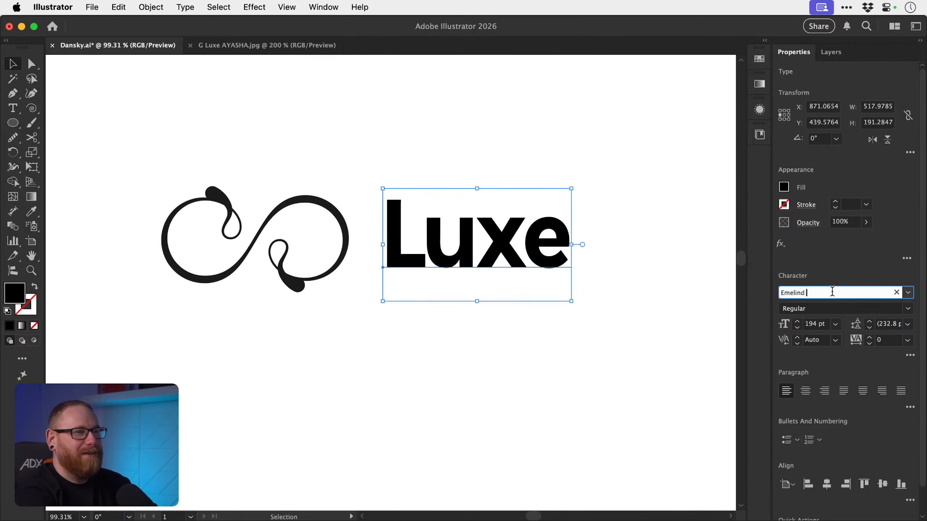
key(Up)
key(Up)
key(Up)
key(Up)
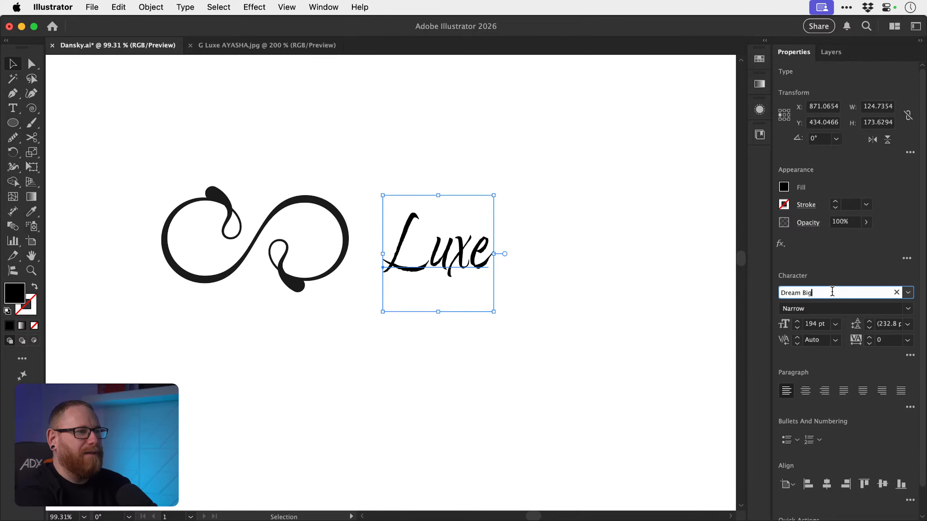
key(Up)
key(Up)
key(Up)
key(Up)
key(Up)
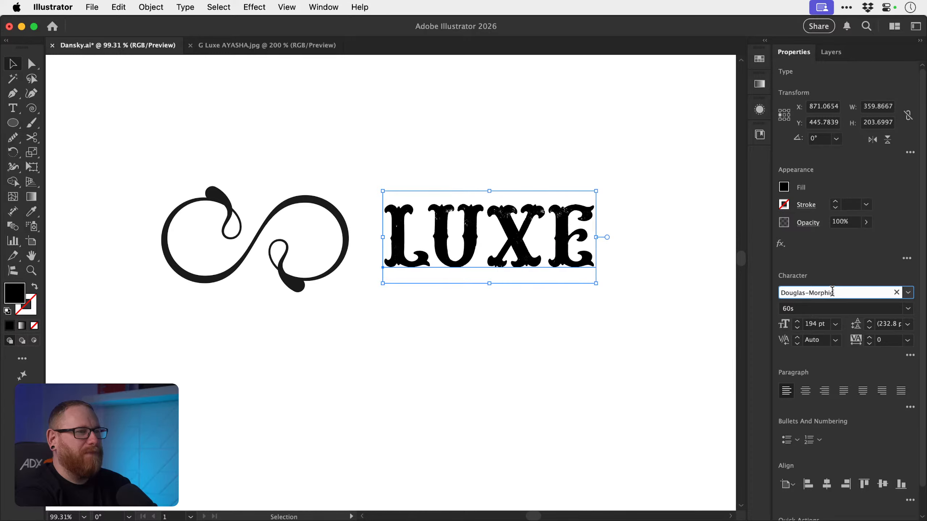
key(Up)
key(Up)
key(Up)
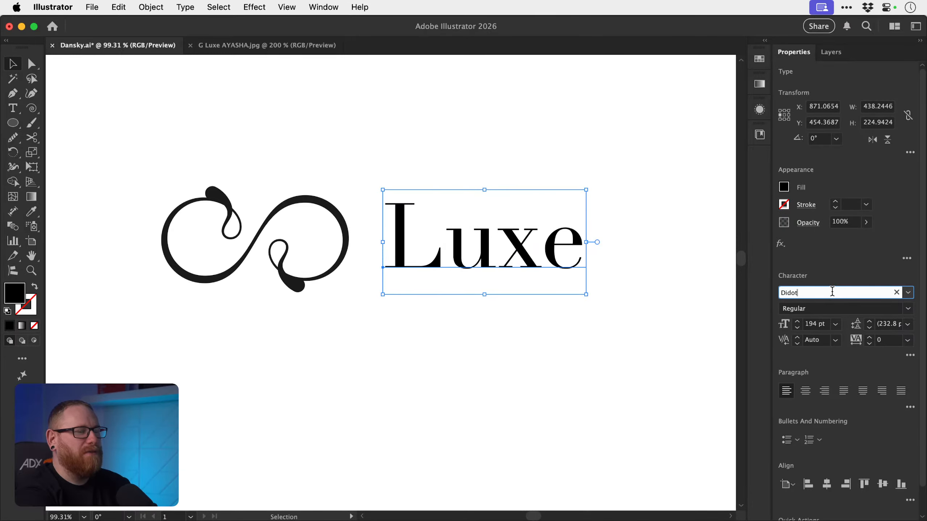
- Continue trying fonts on the "Luxe" text from Delabasto through Creampuff and Courier New back to Cochin
key(Up)
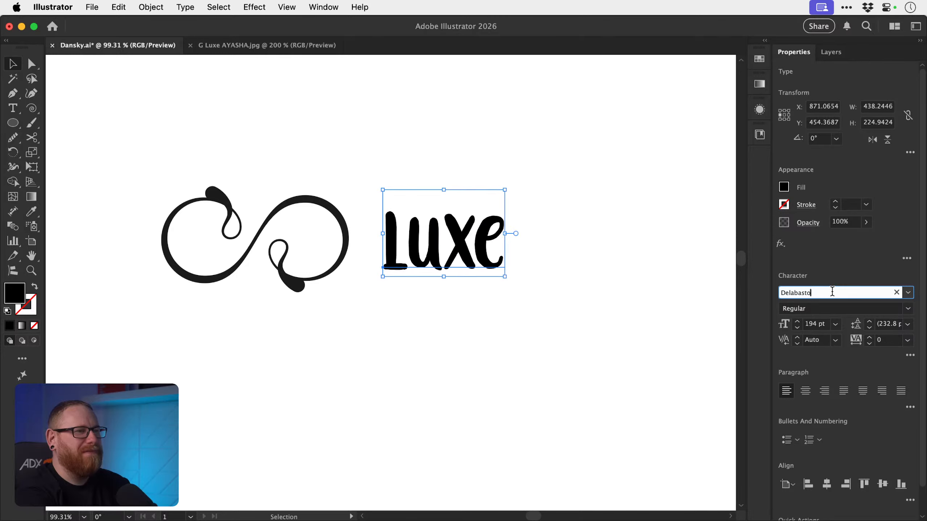
key(Up)
key(Up)
key(Up)
key(Up)
key(Up)
key(Up)
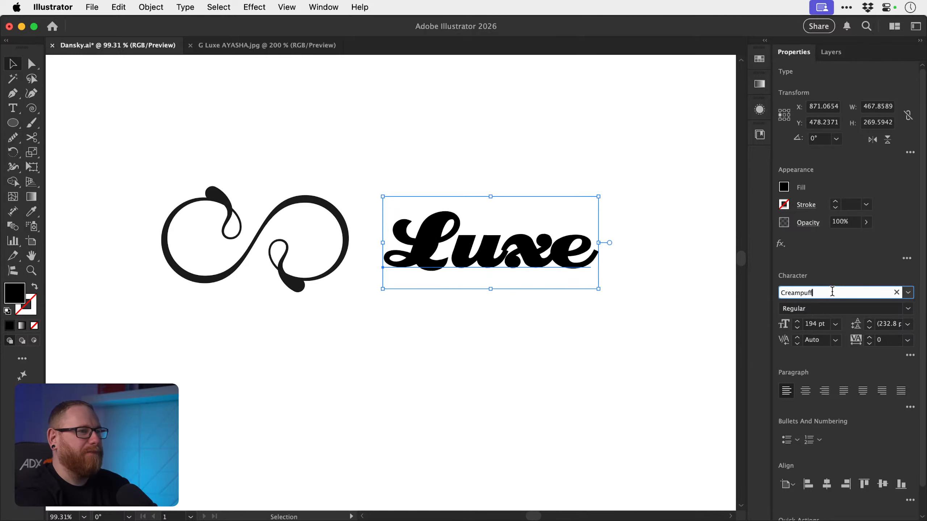
key(Up)
key(Up)
key(Up)
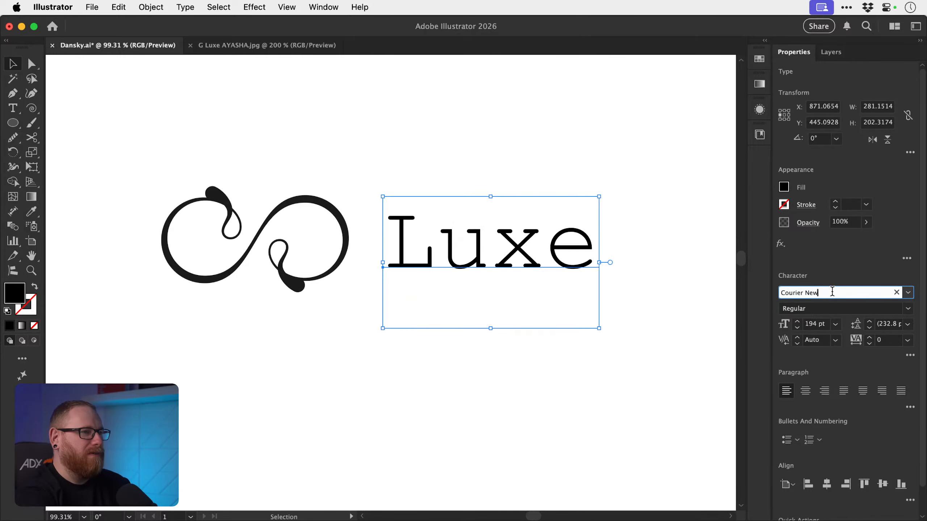
key(Up)
key(Up)
key(Up)
key(Up)
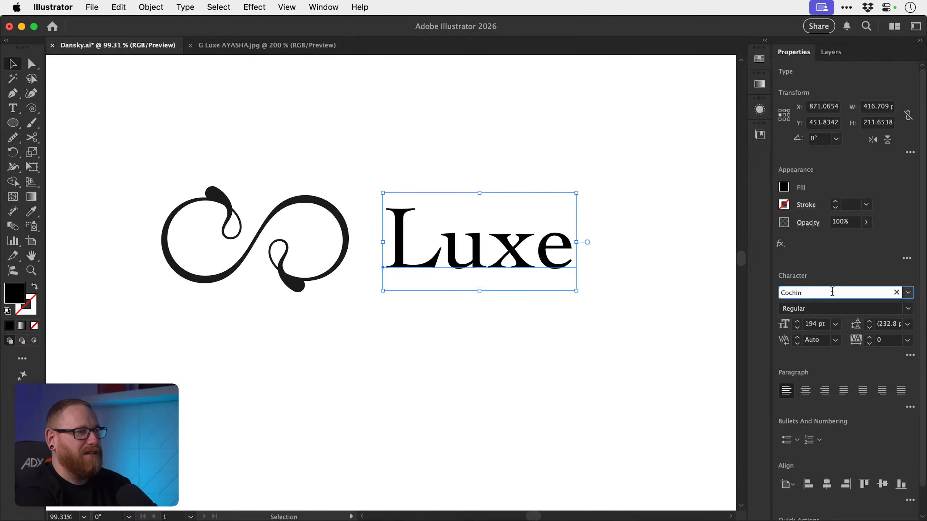
- Compare the Cinzel Medium and Cinzel Regular styles on the "Luxe" text
key(Up)
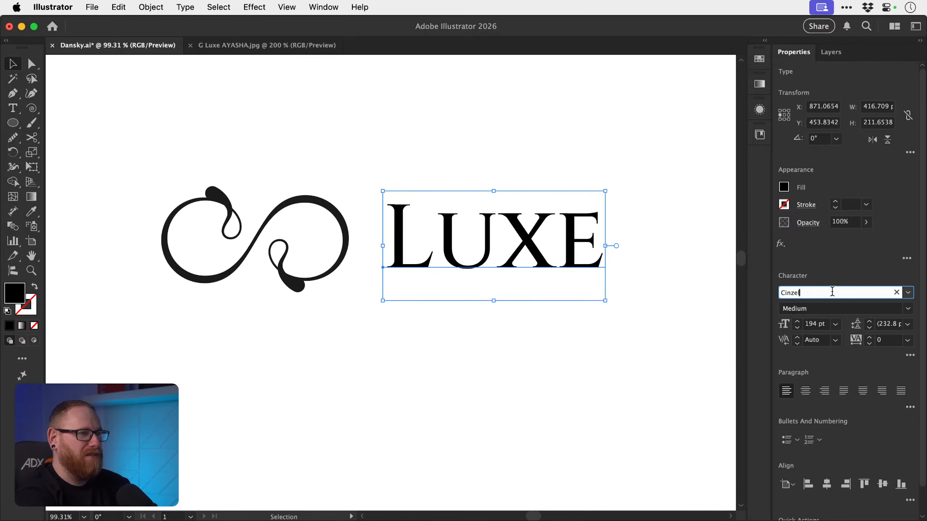
key(Down)
key(Up)
key(Down)
key(Up)
key(Up)
key(Up)
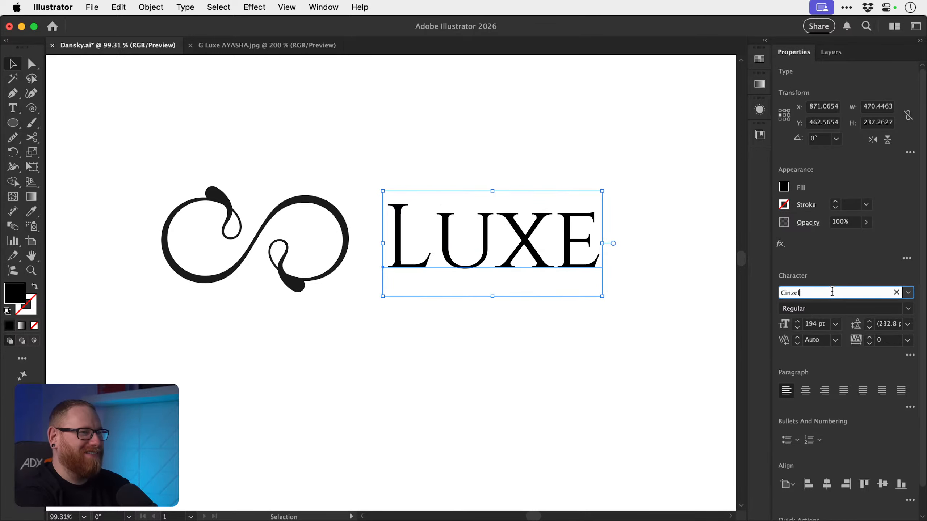
- Try ChocolateBoxDecorative, Chiko Cookies, Chaparral Pro Light, Catamaran and the preceding fonts back to Brush Script MT on the "Luxe" text
key(Down)
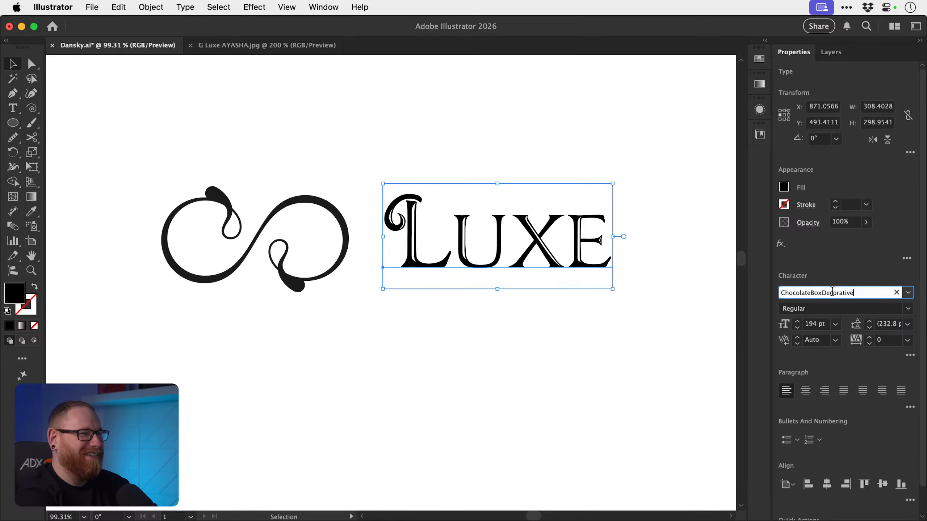
key(Up)
key(Up)
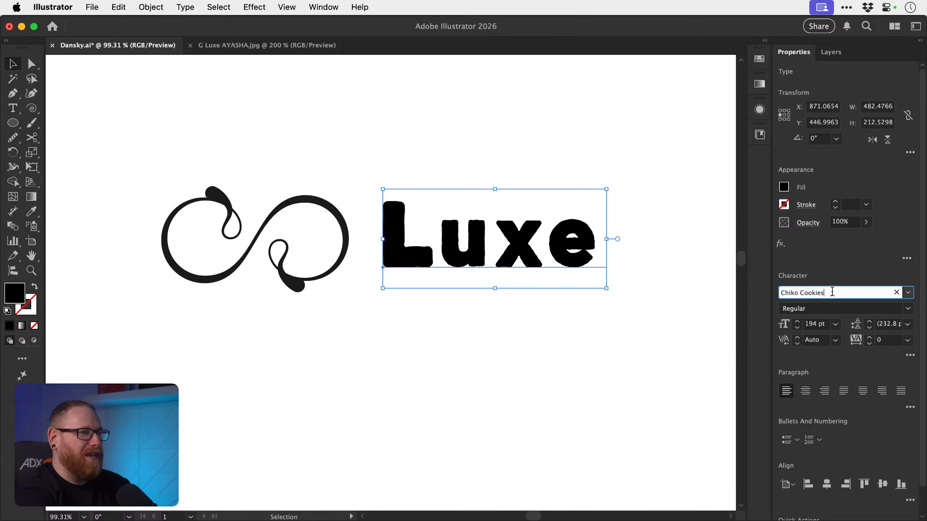
key(Up)
key(Up)
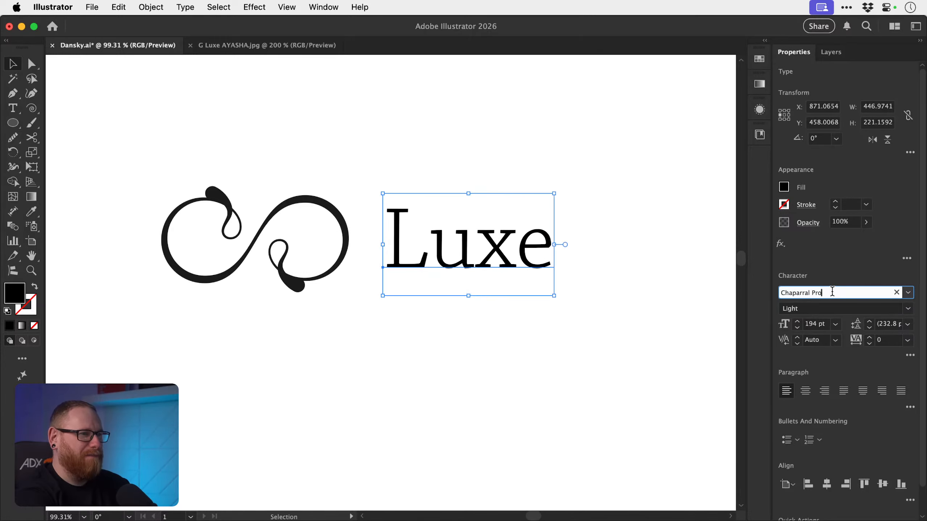
key(Up)
key(Up)
key(Up)
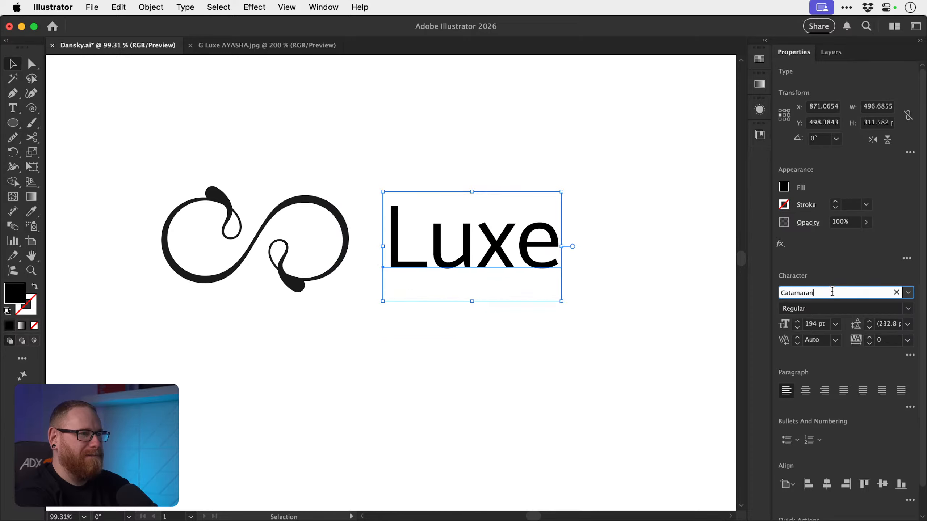
key(Up)
key(Up)
key(Up)
key(Up)
key(Up)
key(Up)
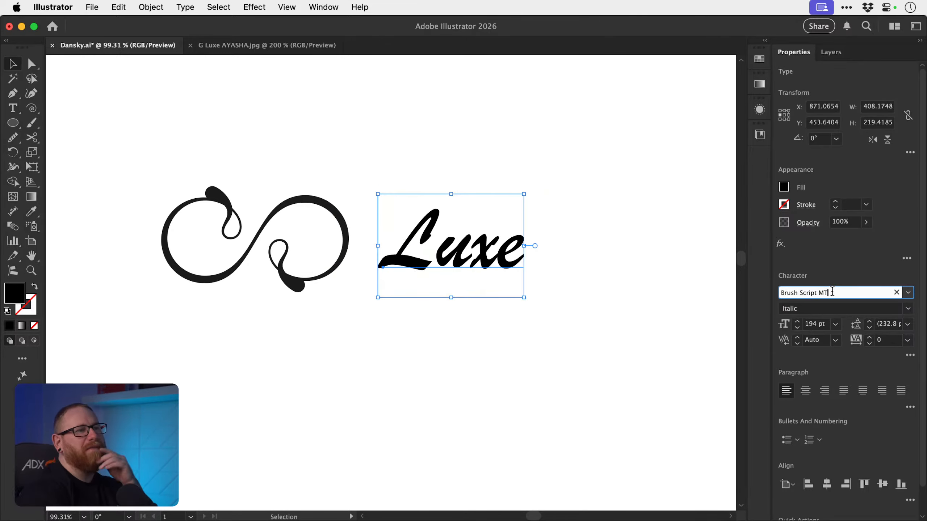
- Try the fonts from Brenda Script through Bradley Hand Bold back to ITC Bookman Std Light on the "Luxe" text
key(Up)
key(Up)
key(Up)
key(Up)
key(Up)
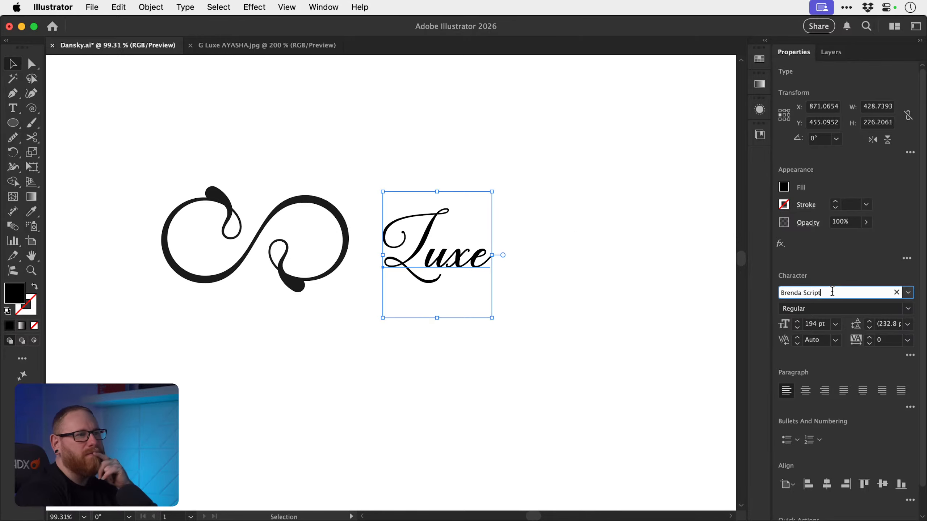
key(Up)
key(Up)
key(Up)
key(Up)
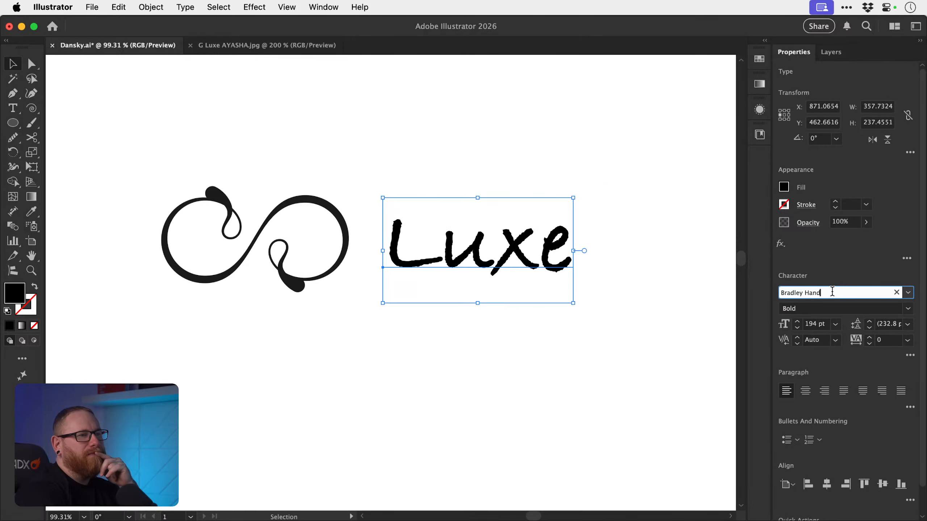
key(Up)
key(Up)
key(Up)
key(Up)
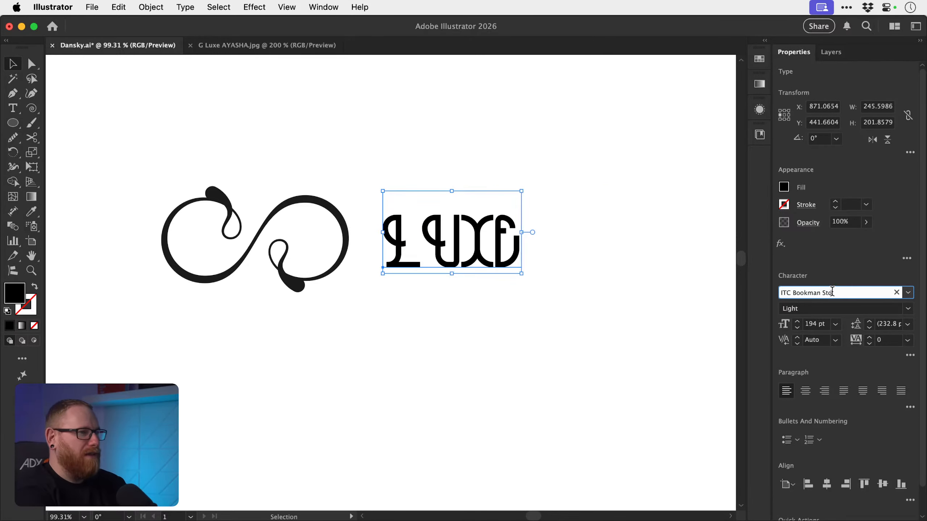
- Try the fonts preceding ITC Bookman Std Light on the "Luxe" text, through Blithe back to Black
key(Up)
key(Up)
key(Up)
key(Up)
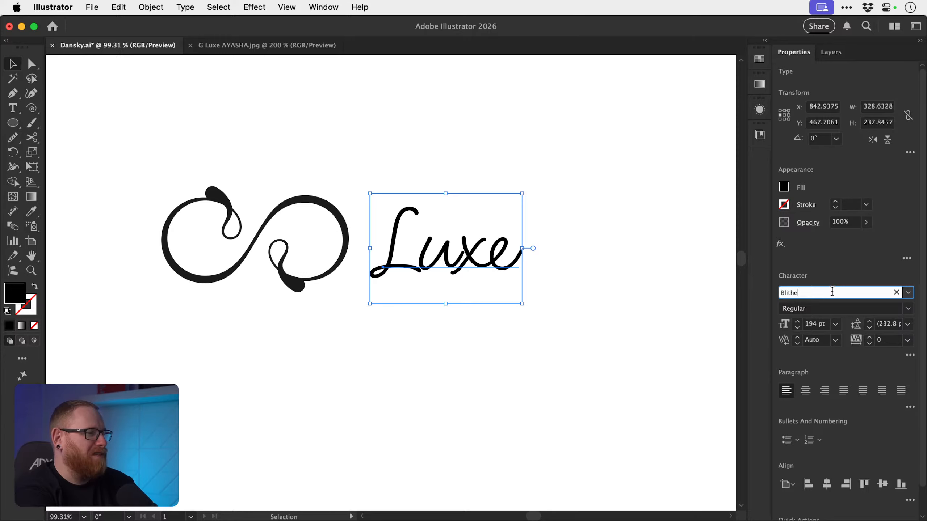
key(Up)
key(Up)
key(Up)
key(Up)
key(Up)
key(Up)
key(Up)
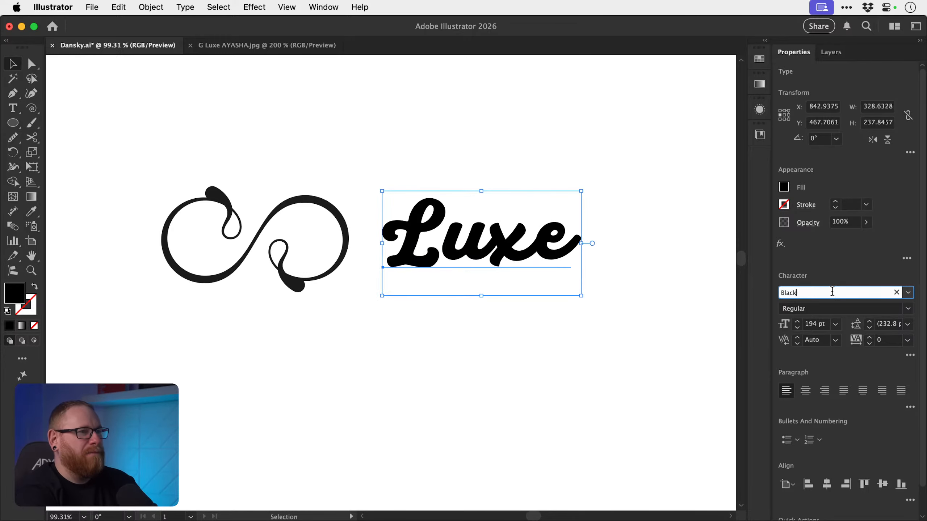
- Continue trying fonts on the "Luxe" text through Birch Std back to BetterFly
key(Up)
key(Down)
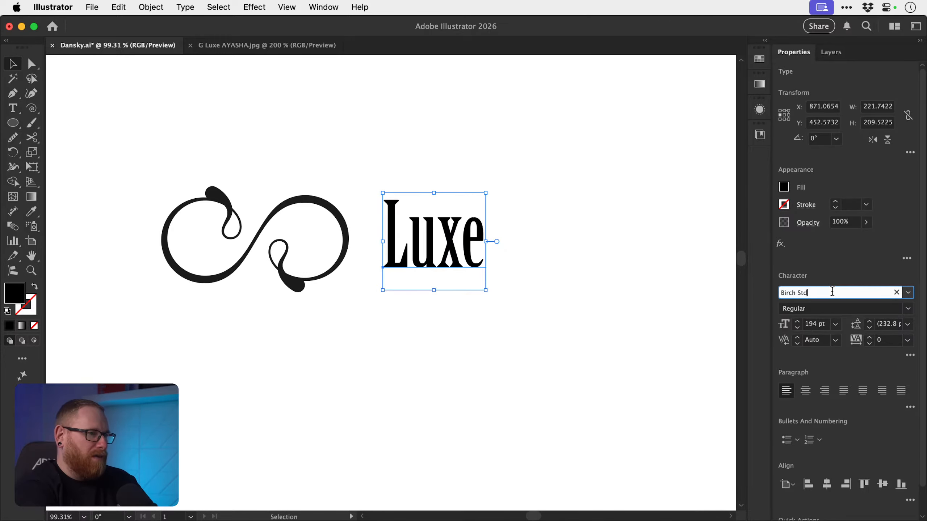
key(Up)
key(Up)
key(Up)
key(Up)
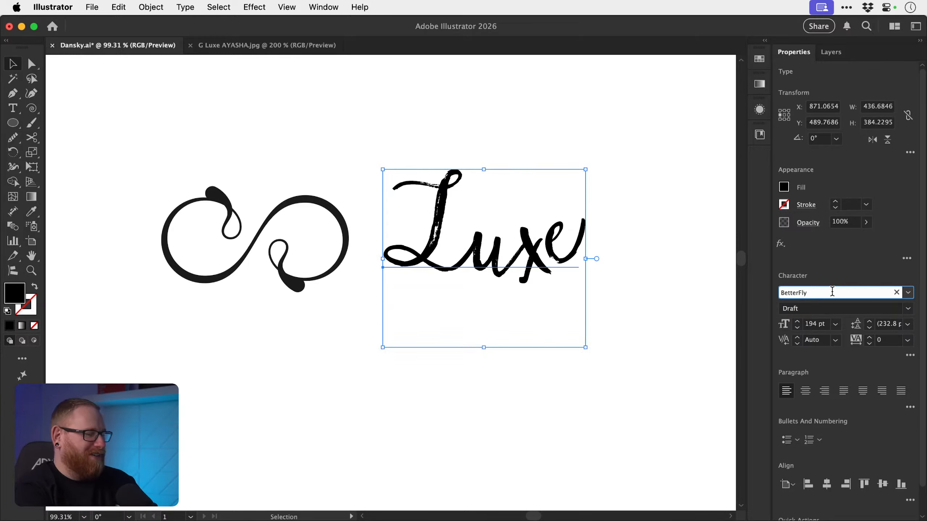
- Set the "Luxe" text's font to Bodoni 72 Book
click(832, 292)
text(bod)
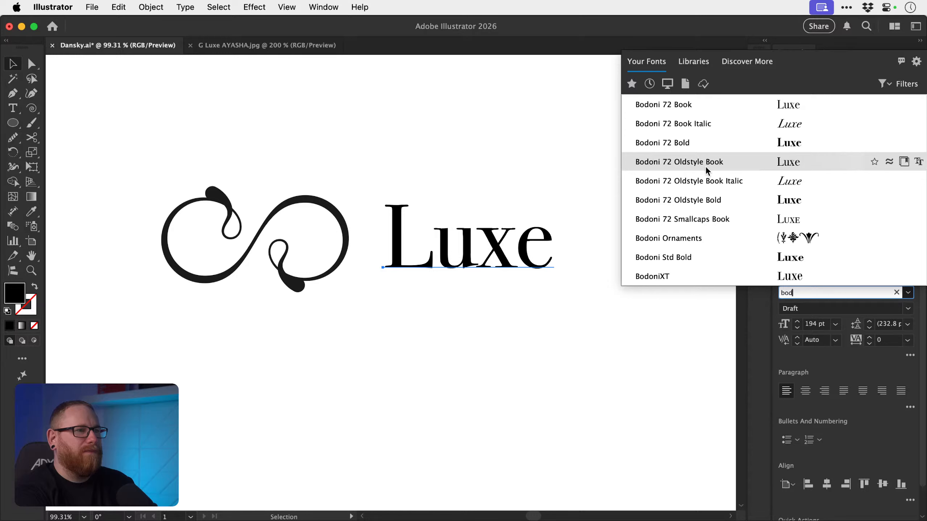
click(701, 110)
- Try Baskerville SemiBold on the "Luxe" text and undo the change back to Bodoni 72 Book
click(802, 292)
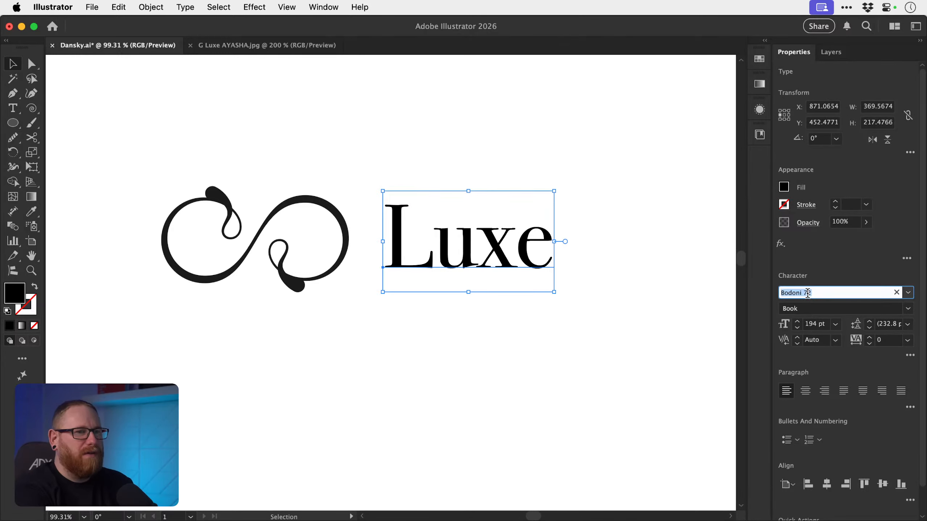
text(bask)
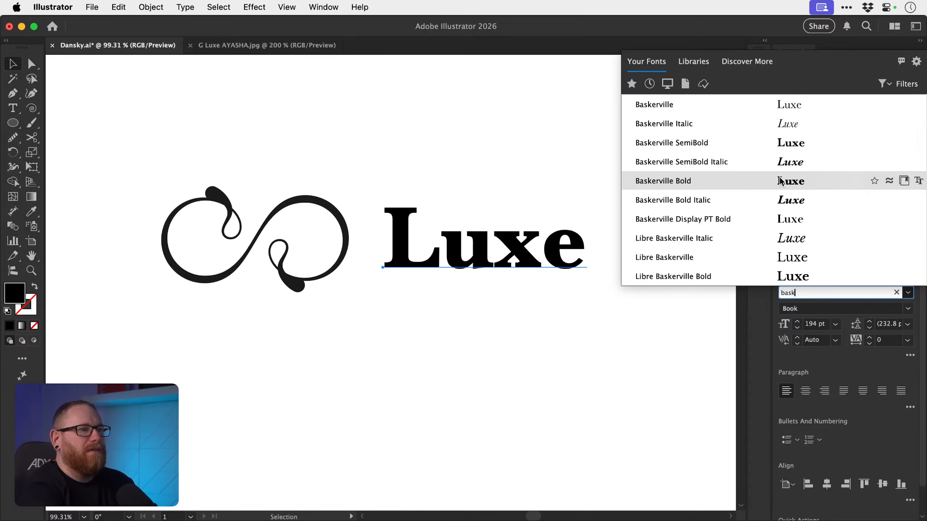
click(779, 152)
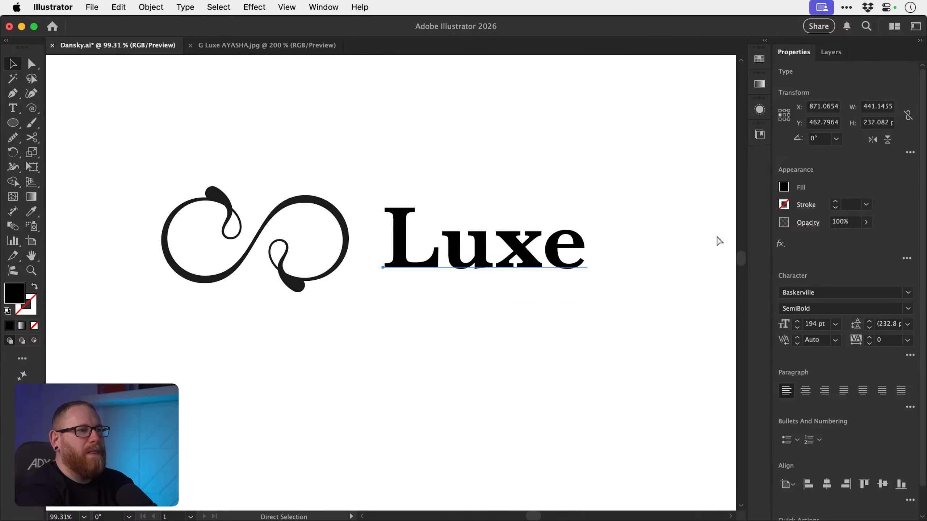
key(super+z)
key(super+shift+z)
key(super+z)
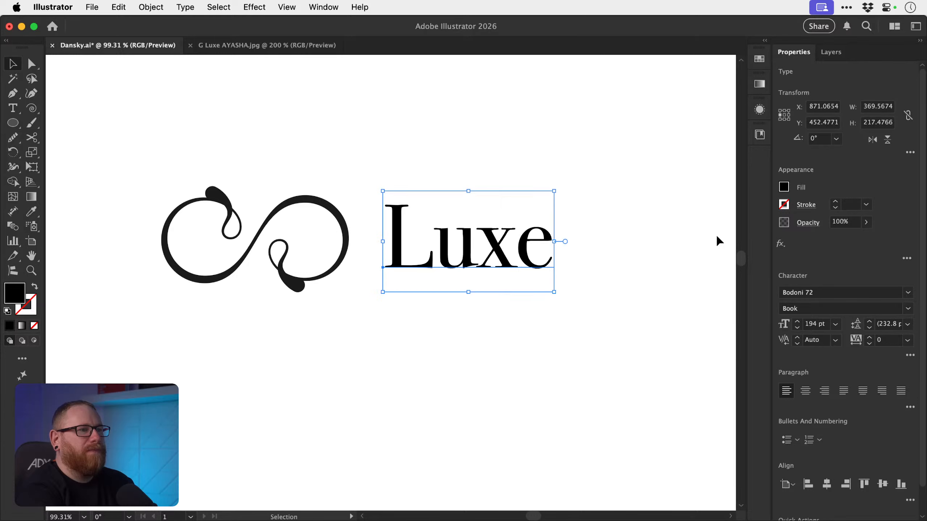
click(596, 244)
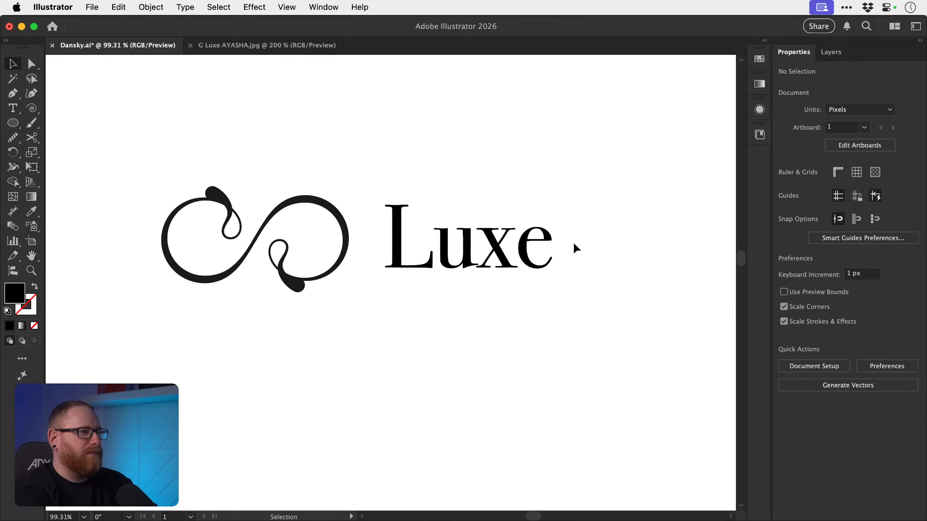
- Try placing the "Luxe" text below the swirl, and undo the move
drag(499, 245, 281, 341)
key(super+z)
key(t)
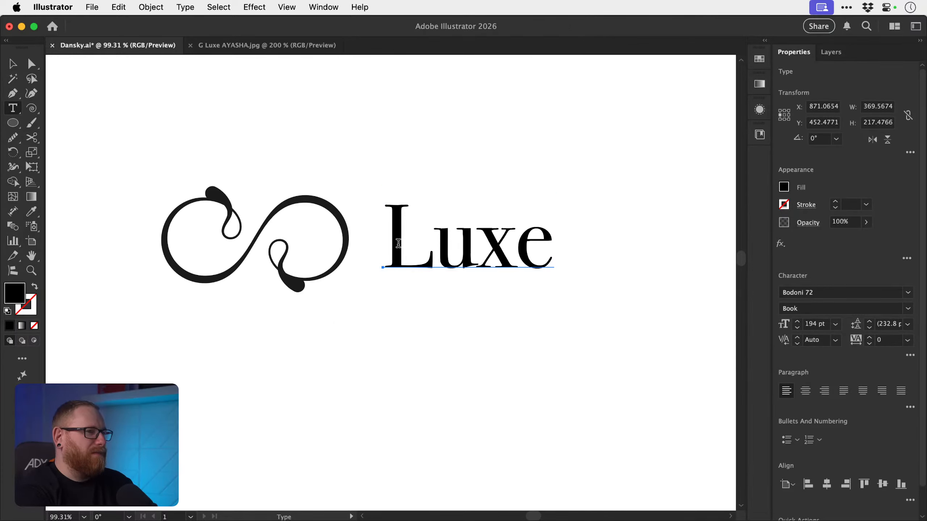
key(v)
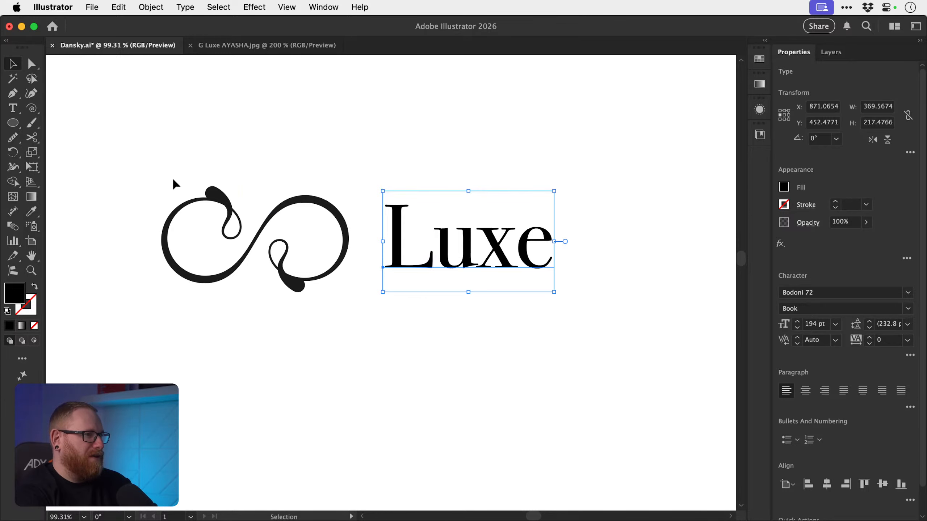
- Group the two halves of the swirl and scale the group down around its centre to about 322 px wide
drag(160, 176, 314, 306)
key(super+g)
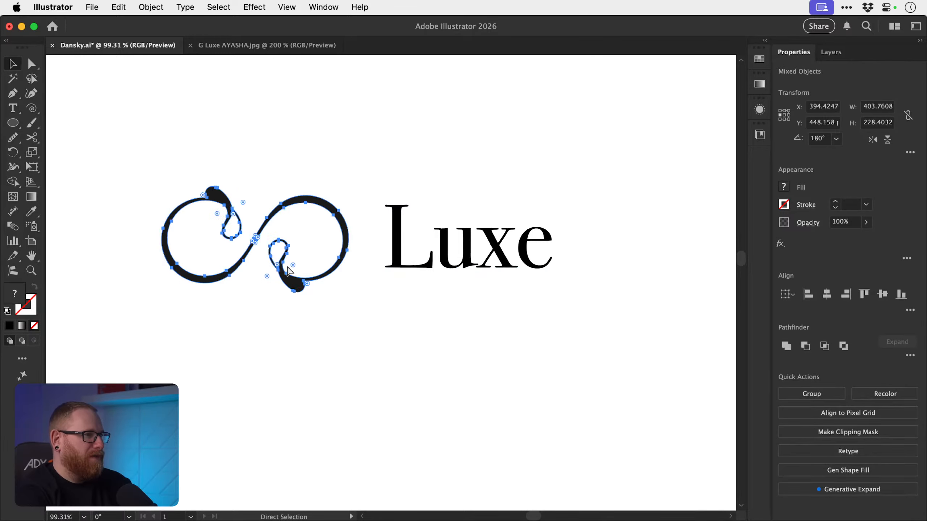
drag(349, 295, 288, 168)
- Try rotating the swirl 90° into an upright S shape and turn it back to its horizontal orientation
key(r)
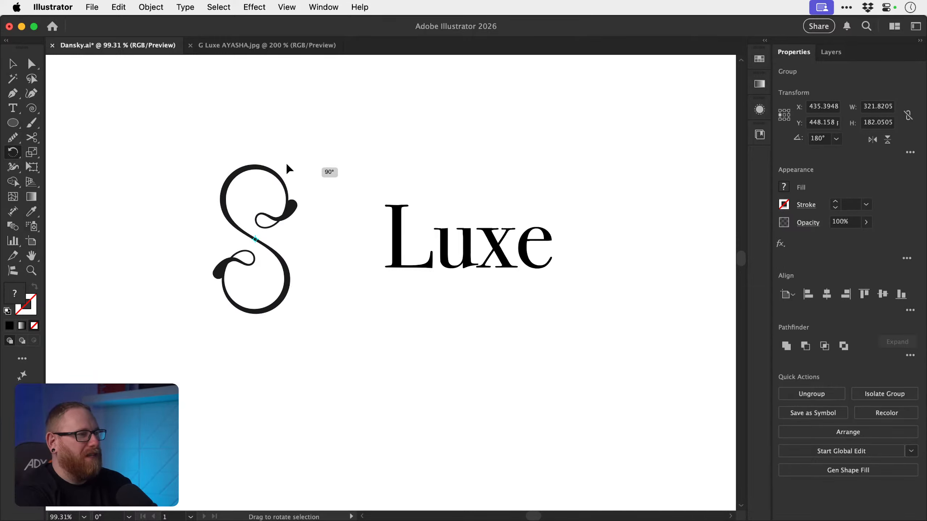
drag(290, 167, 352, 262)
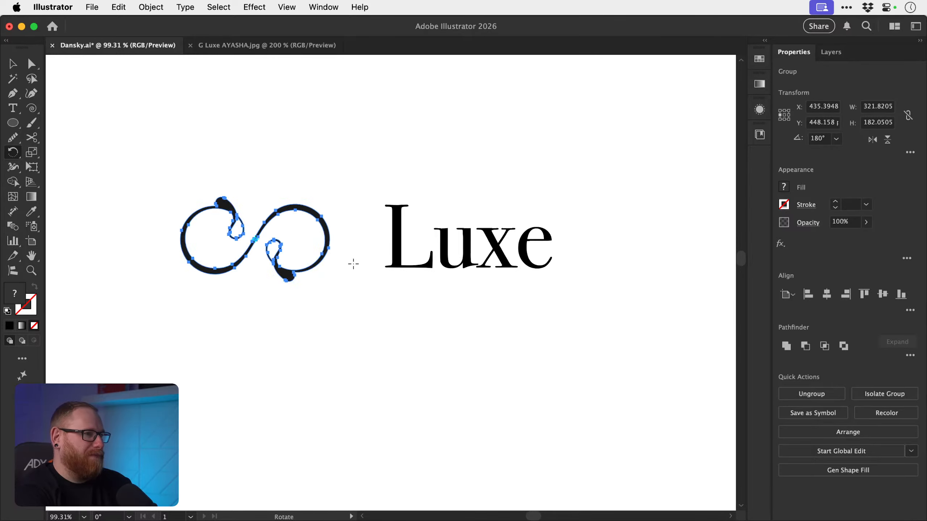
key(v)
click(255, 124)
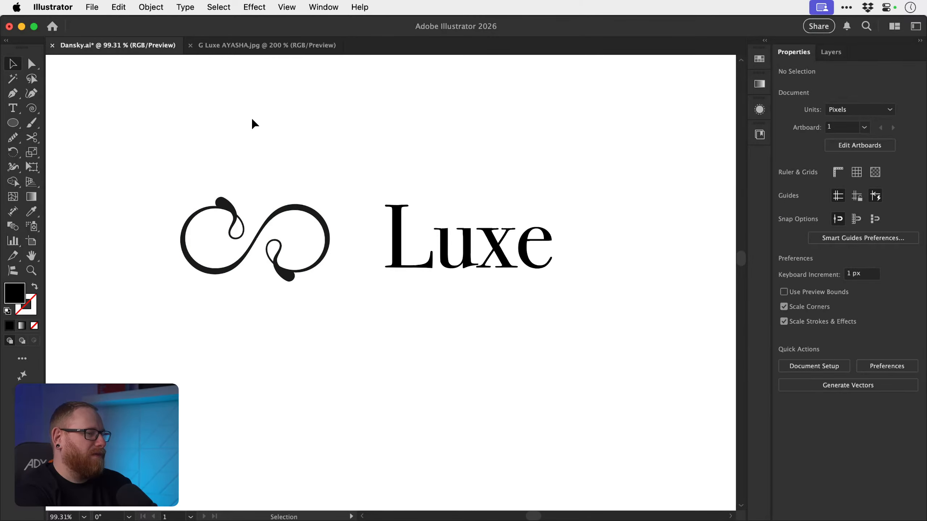
- Draw a circle about 404 px in diameter near the swirl, with no fill and a 1 pt black stroke
key(l)
mouse_move(119, 164)
mouse_down()
mouse_move(223, 258)
mouse_move(214, 252)
mouse_up()
key(shift+x)
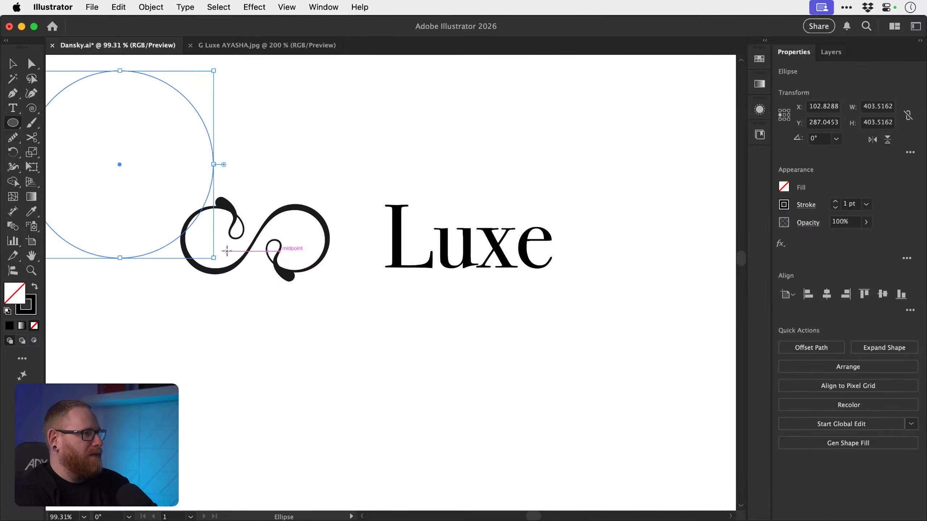
- Move the circle over the swirl and align the two centrally, both horizontally and vertically
key(v)
drag(219, 199, 307, 255)
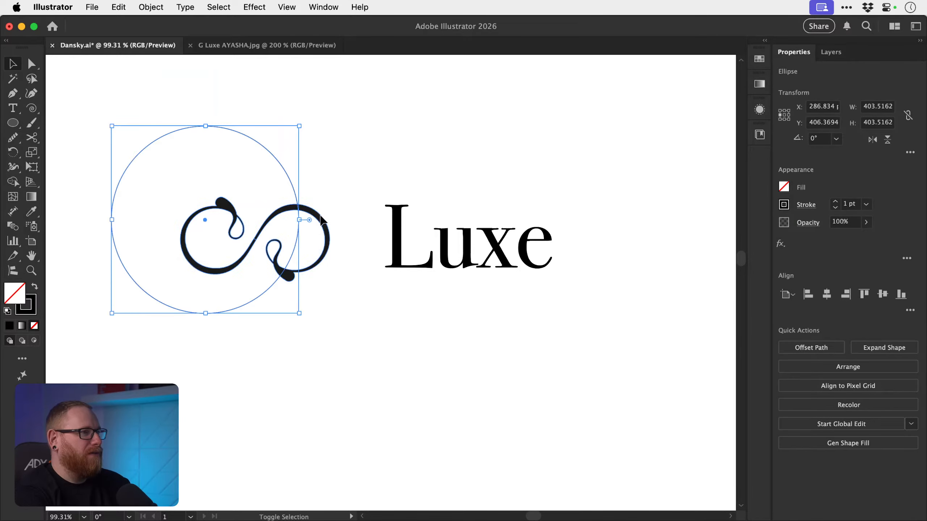
shift+click(326, 223)
click(826, 294)
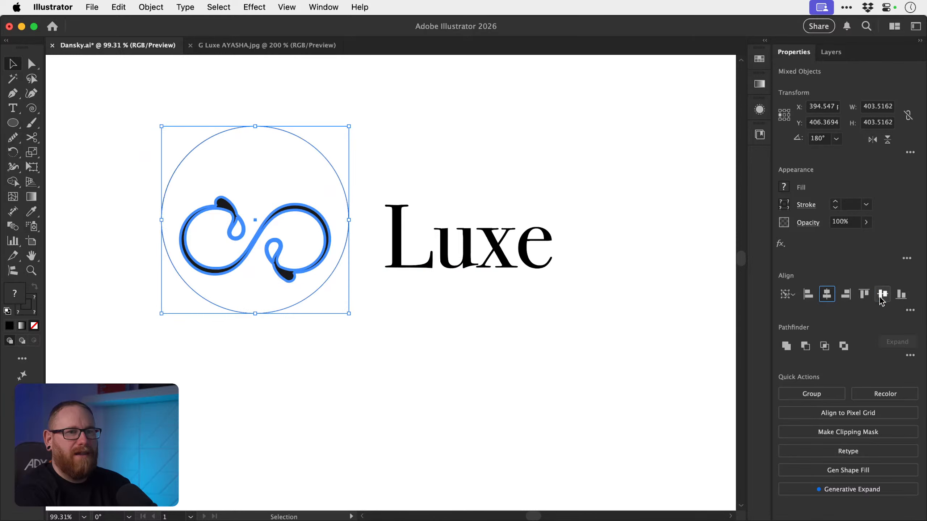
click(882, 294)
- Thicken the circle's stroke to 10 pt, and reduce it to 4 pt
click(335, 185)
click(335, 185)
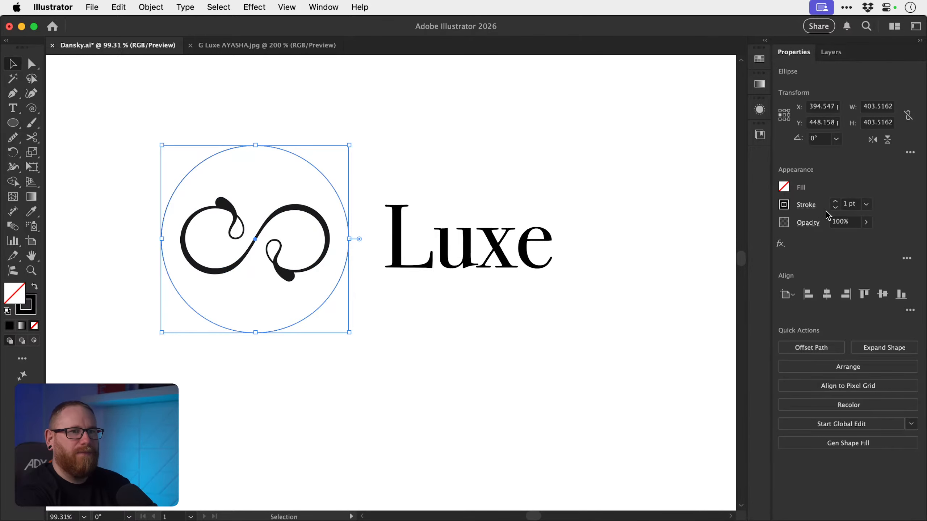
click(835, 203)
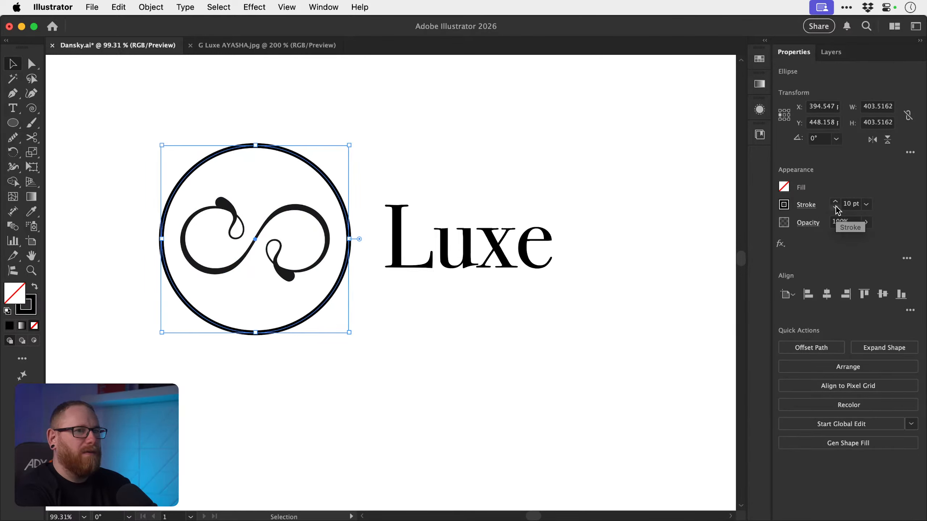
click(836, 207)
click(836, 207)
click(835, 207)
click(835, 207)
click(836, 208)
click(835, 207)
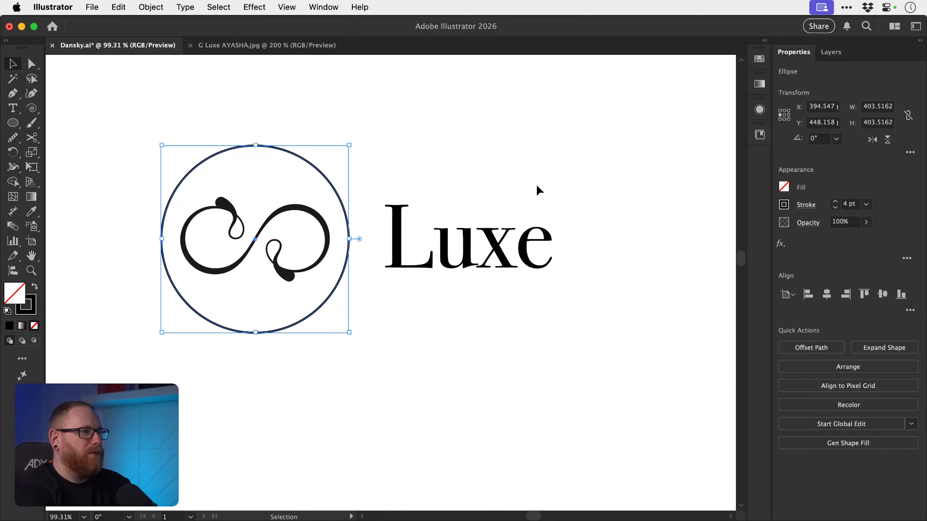
- Scale the circle down around its centre to about 322 px, matching the swirl's width
drag(350, 143, 330, 159)
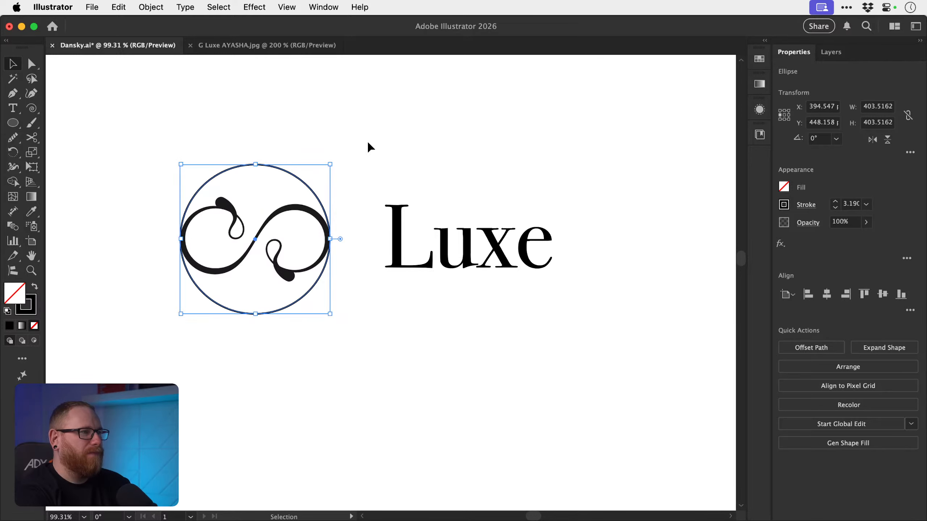
click(369, 146)
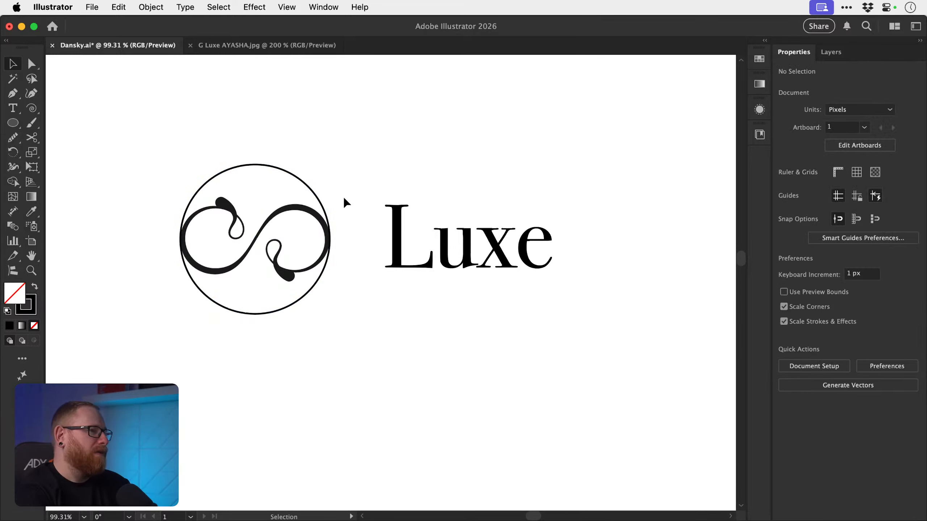
- Try the circle slightly larger and slightly smaller than the swirl's width, undoing each resize
click(309, 185)
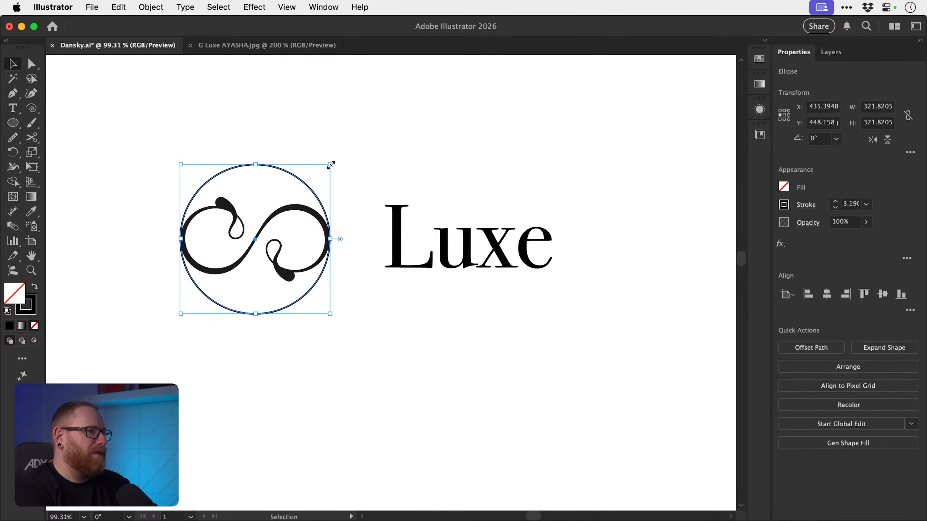
drag(331, 165, 341, 153)
click(399, 137)
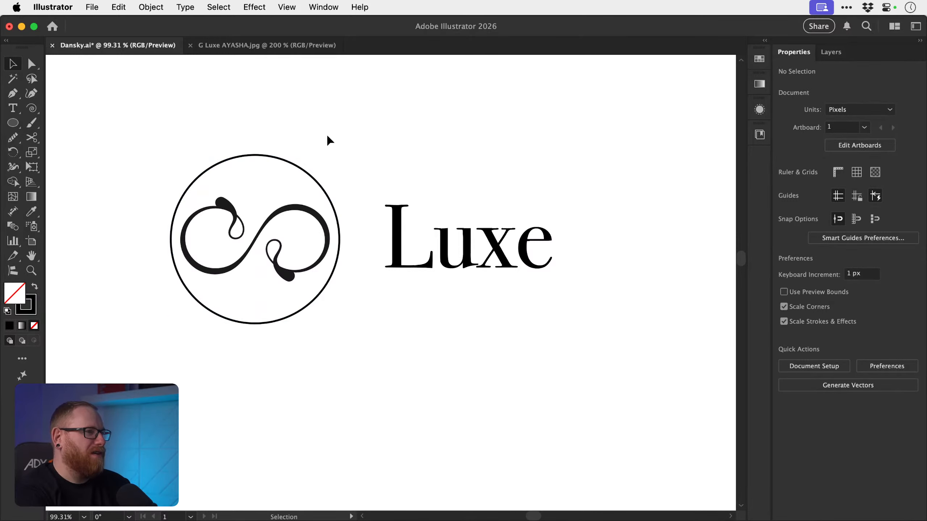
key(super+z)
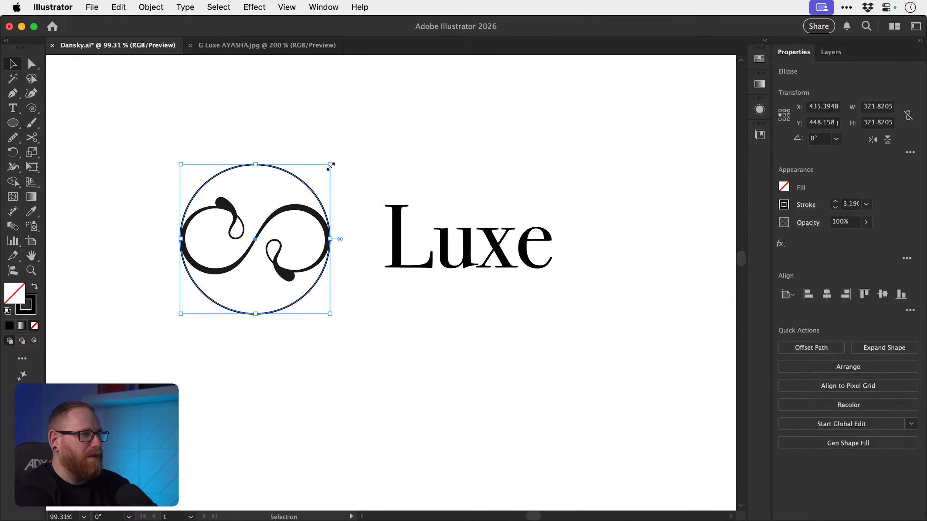
drag(330, 166, 319, 175)
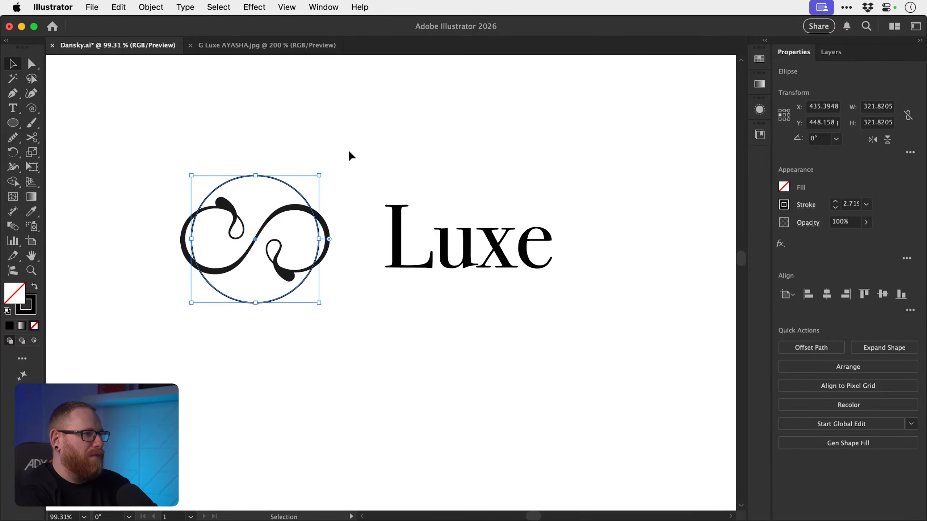
click(348, 150)
key(super+z)
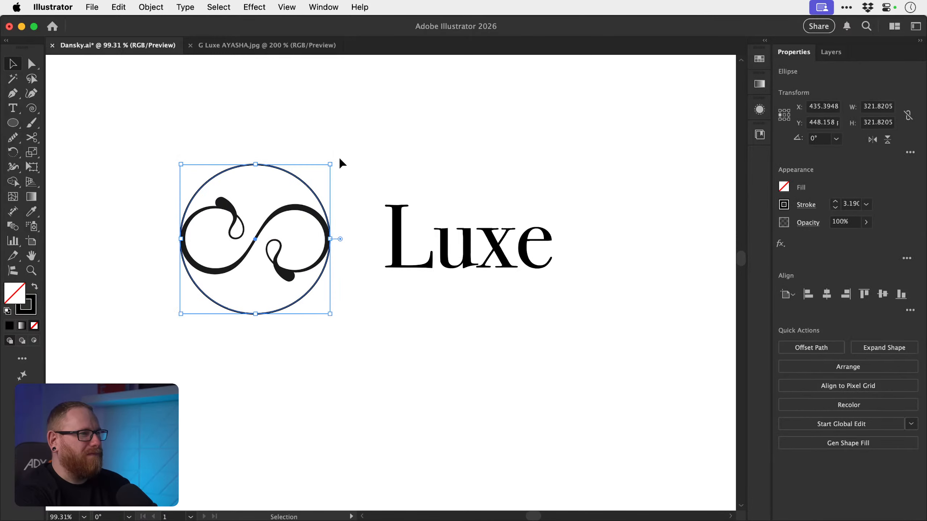
click(343, 162)
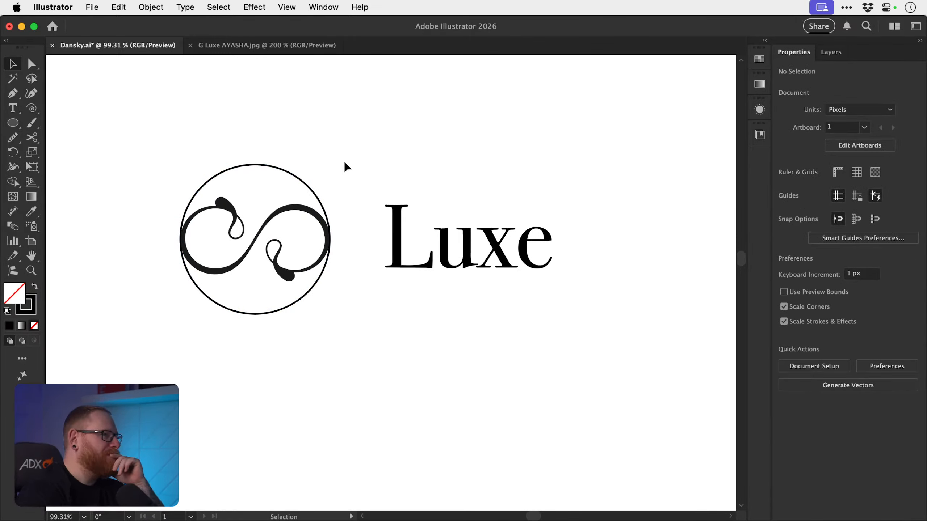
- Set the circle's stroke weight to 11 pt
click(313, 185)
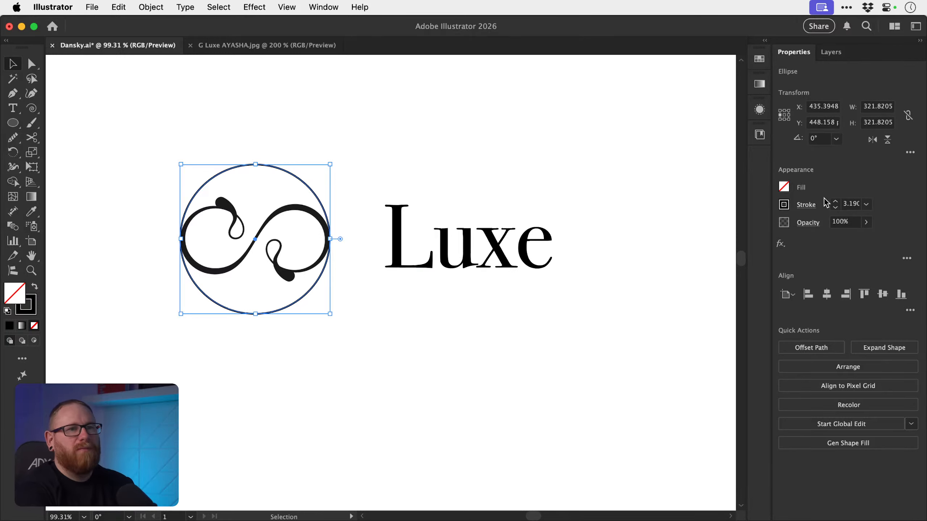
click(834, 201)
click(834, 202)
click(834, 201)
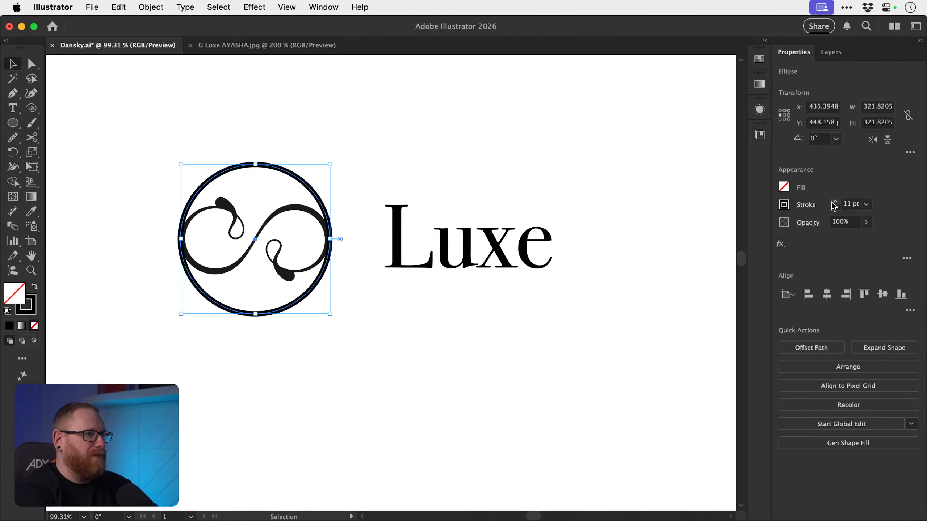
click(429, 171)
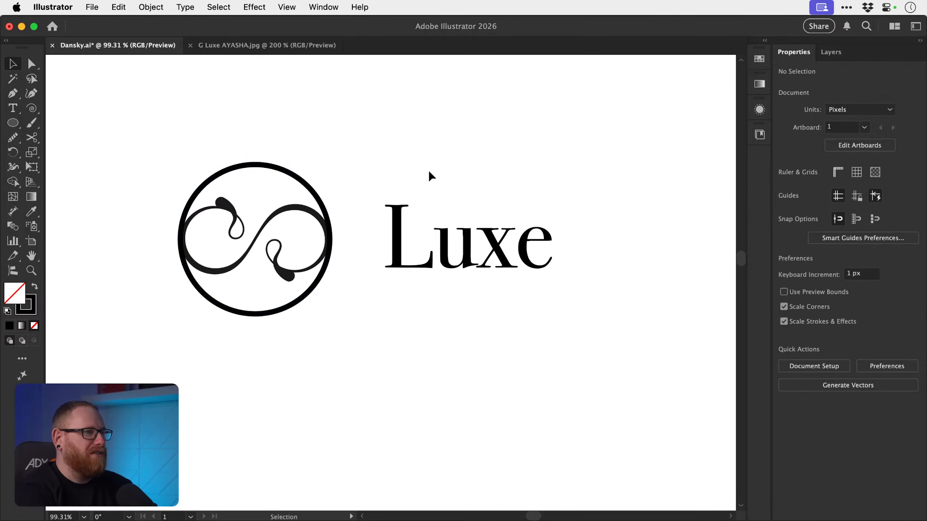
- Enlarge the thick circle around its centre so it encloses the swirl with a clear gap
click(314, 186)
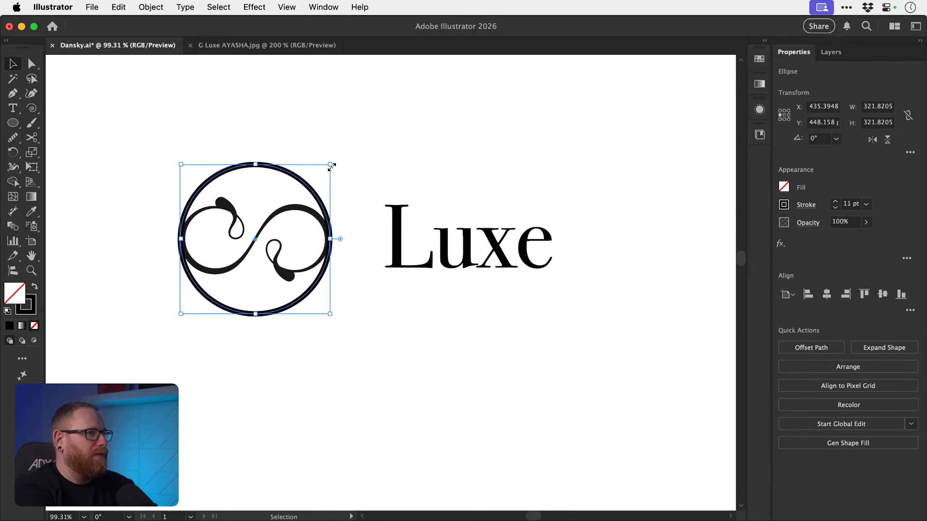
drag(330, 167, 345, 149)
click(391, 149)
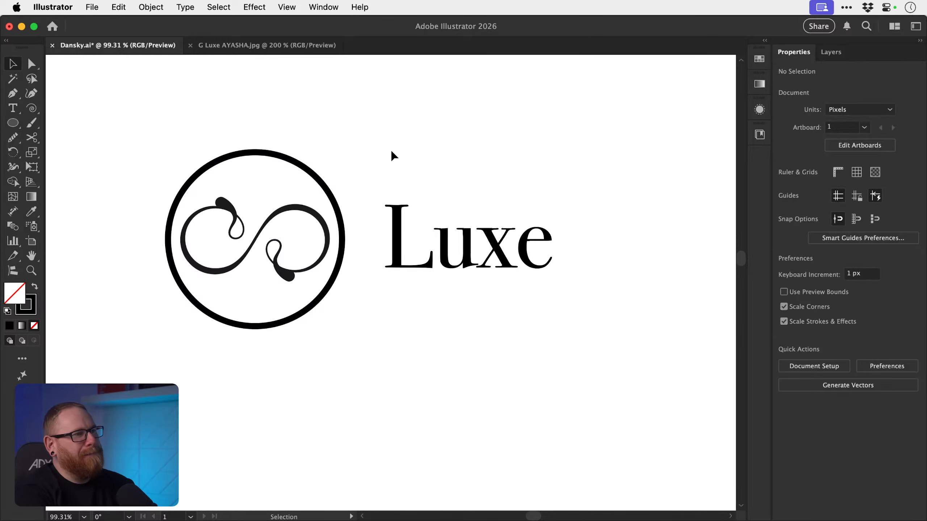
- Scale the circle and swirl down together around their shared centre until the circle is about 289 px wide
drag(224, 141, 315, 198)
key(s)
drag(407, 94, 374, 130)
key(v)
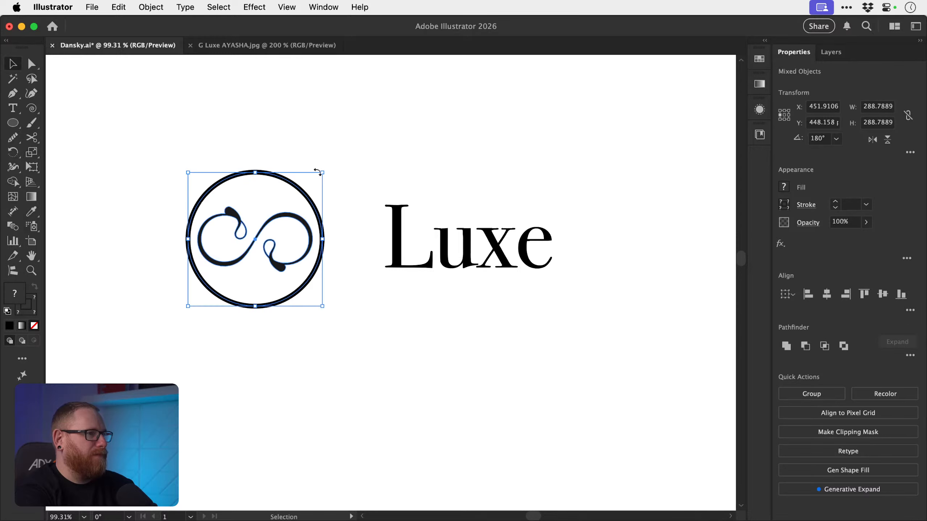
- Set the circle's stroke weight to 8 pt, leaving the swirl unchanged
drag(307, 130, 287, 177)
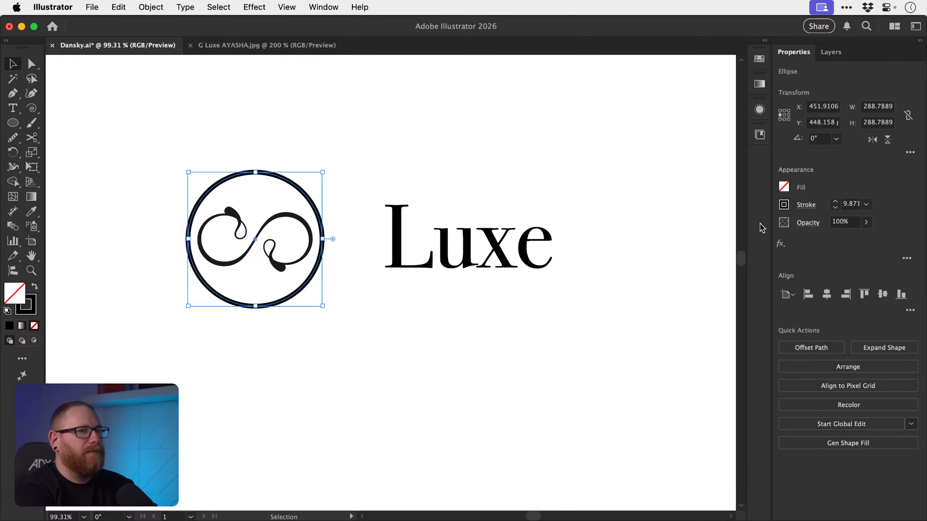
click(835, 208)
click(836, 208)
click(836, 207)
click(835, 202)
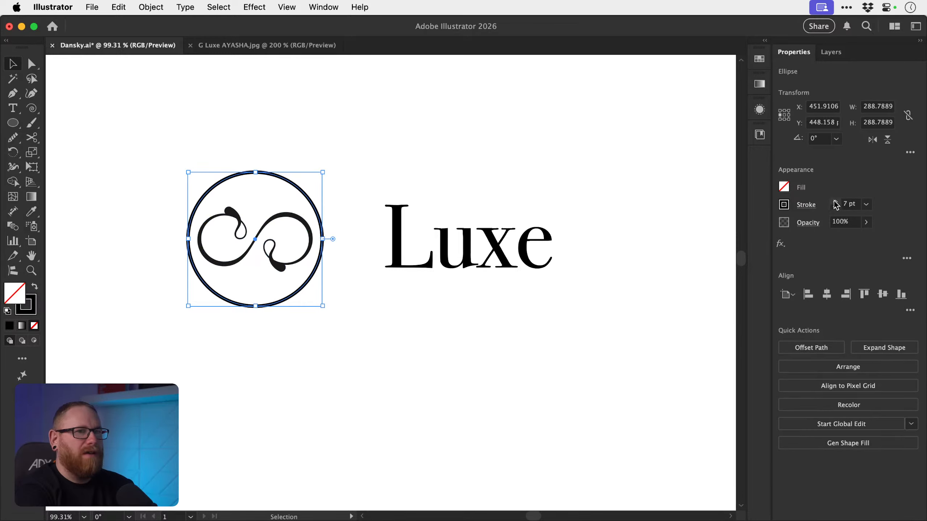
click(491, 142)
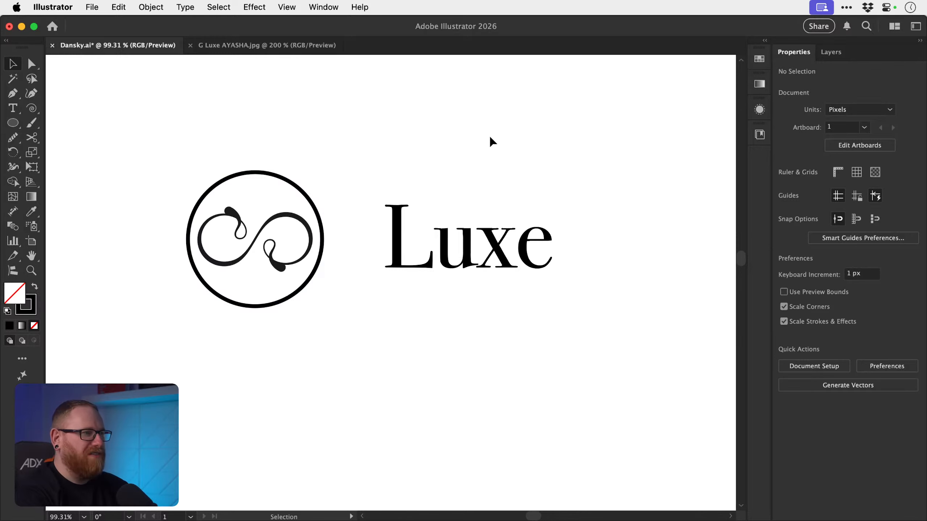
- Change the "Luxe" wordmark's font to Scotch Display Light and move the wordmark horizontally closer to the circle
click(450, 247)
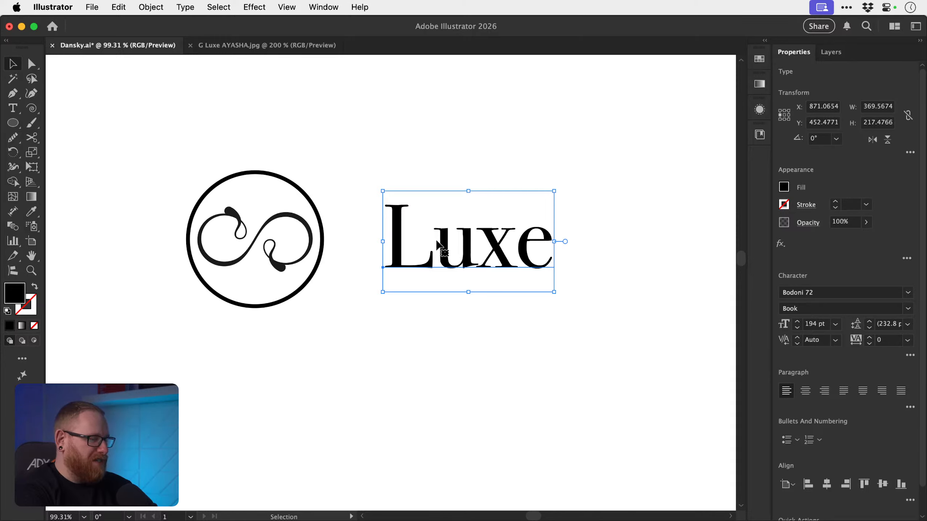
click(825, 292)
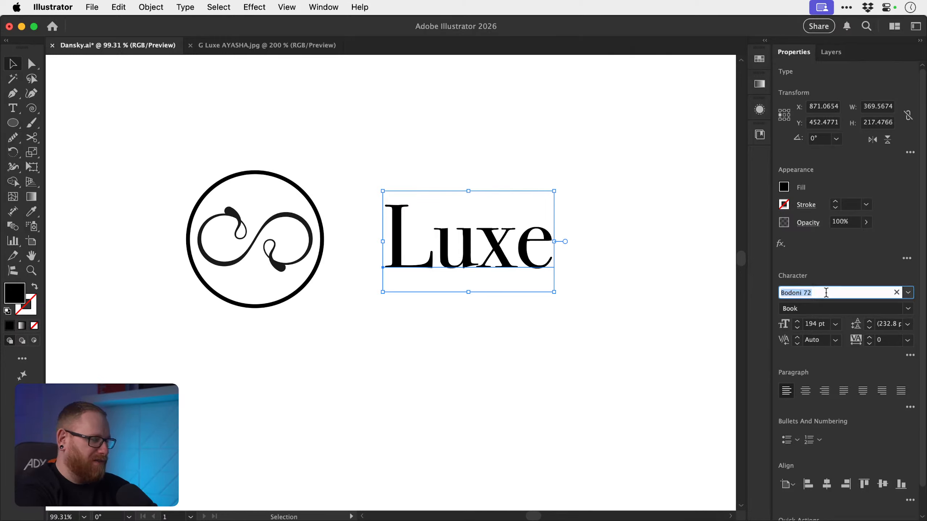
text(scot)
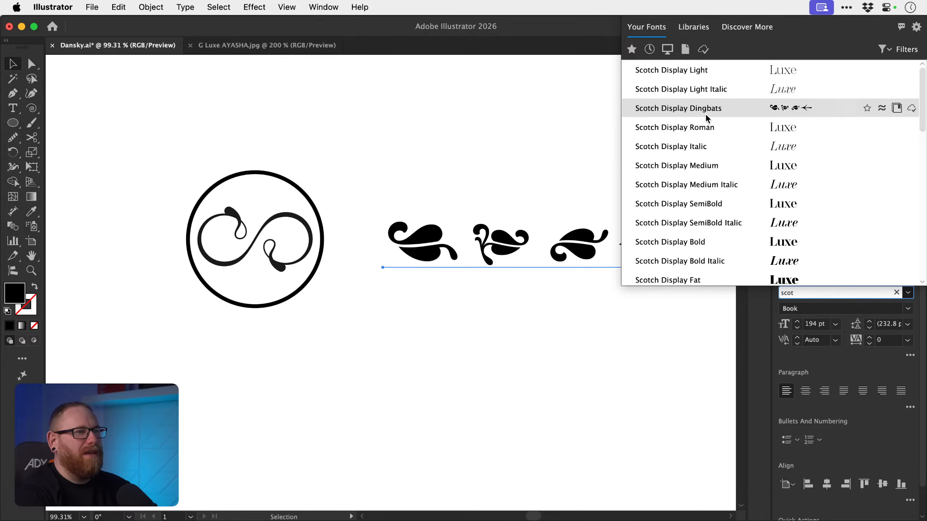
click(700, 70)
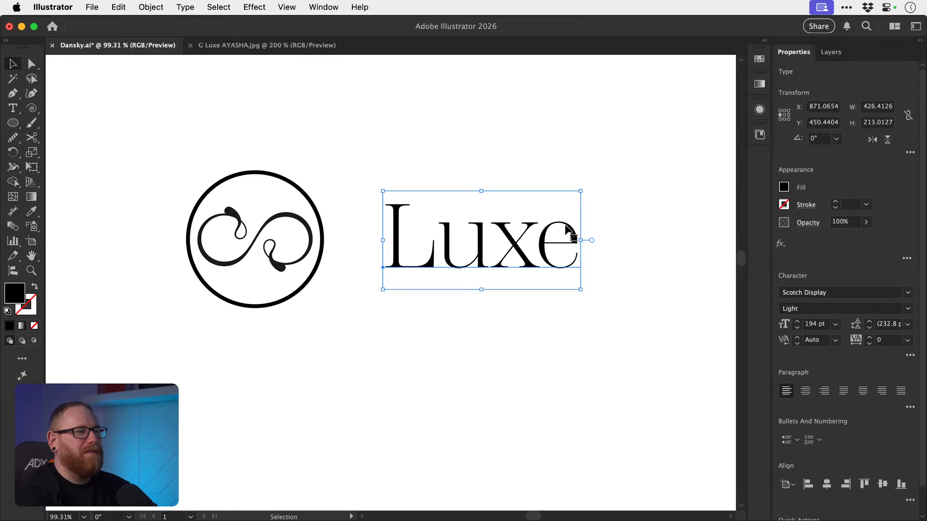
drag(494, 237, 459, 238)
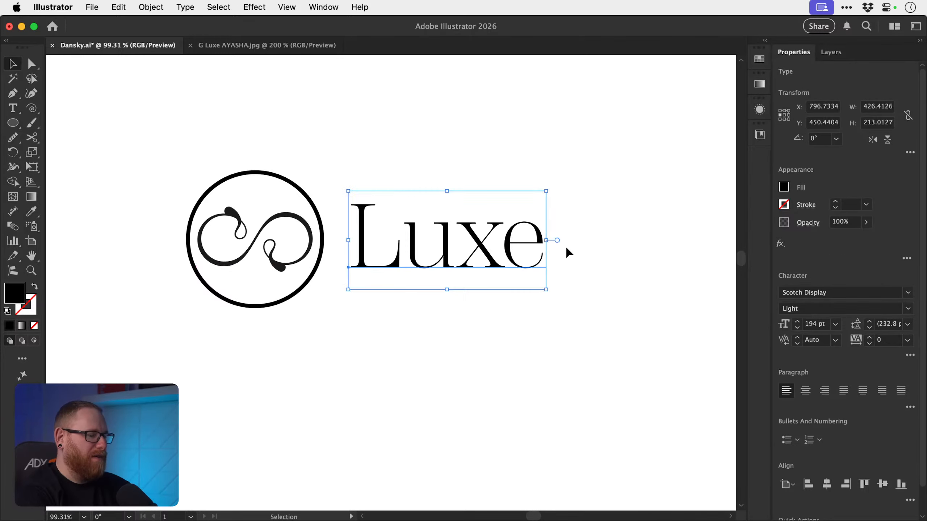
- Move the swirl variant with the long open arcs down beside the other variants near the artboard's lower right corner
key(a)
key(super+minus)
key(super+minus)
click(567, 249)
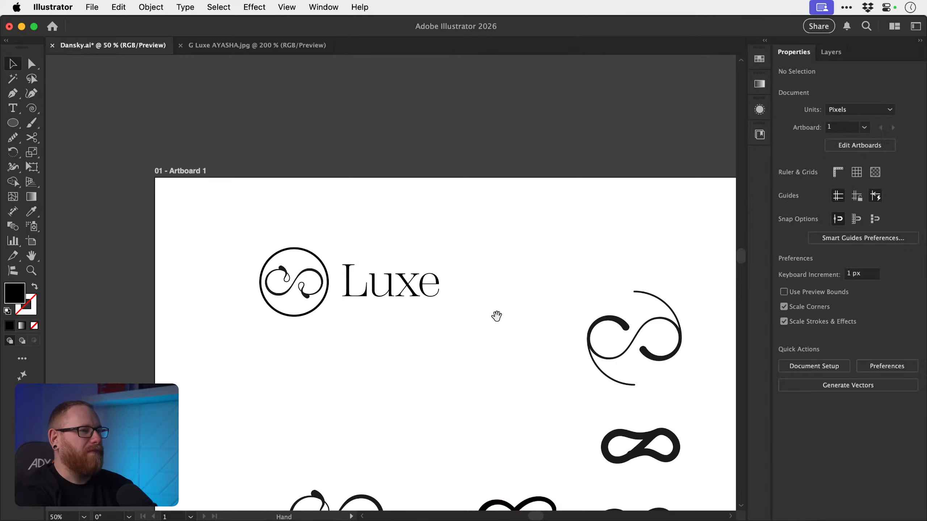
drag(484, 322, 283, 172)
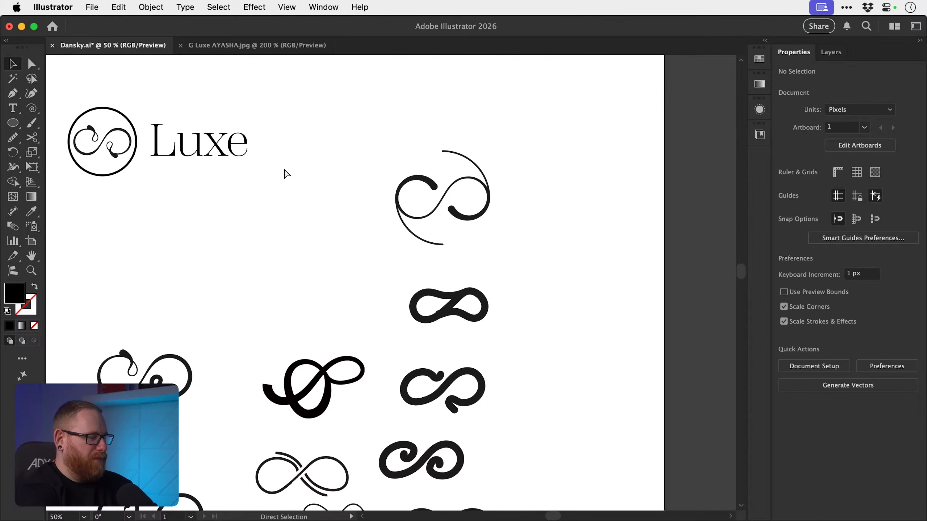
key(super+0)
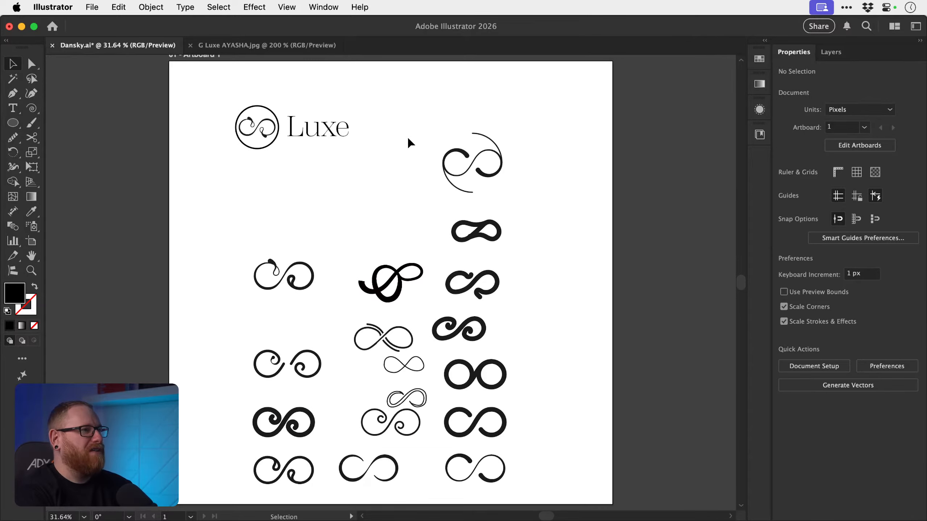
click(247, 107)
click(470, 166)
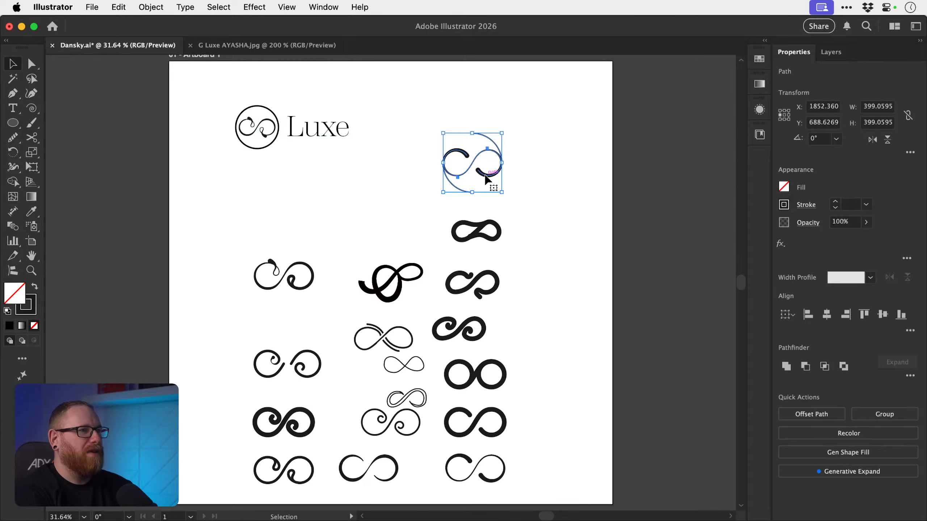
drag(487, 179, 569, 456)
click(323, 165)
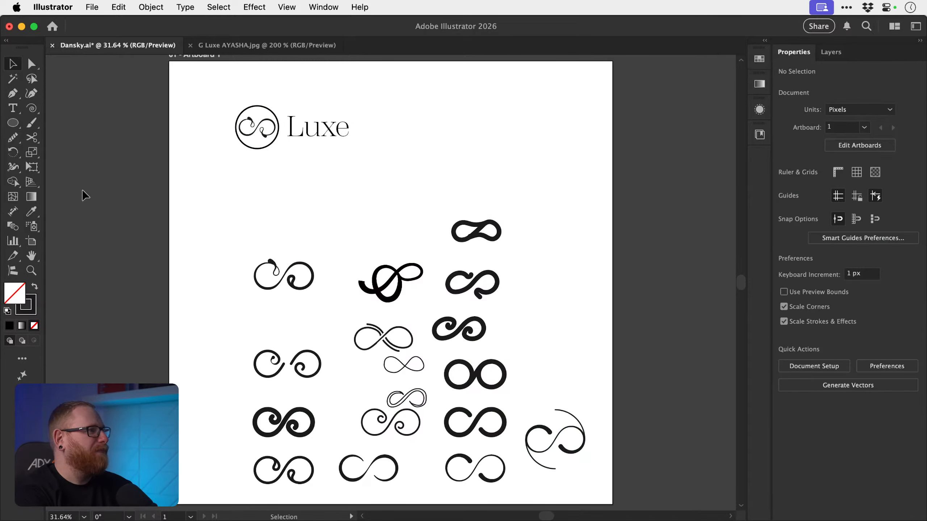
- Draw a rectangle about 1189 × 692 px around the logo, swap its stroke colour to the fill, and send it behind the artwork
drag(12, 123, 55, 123)
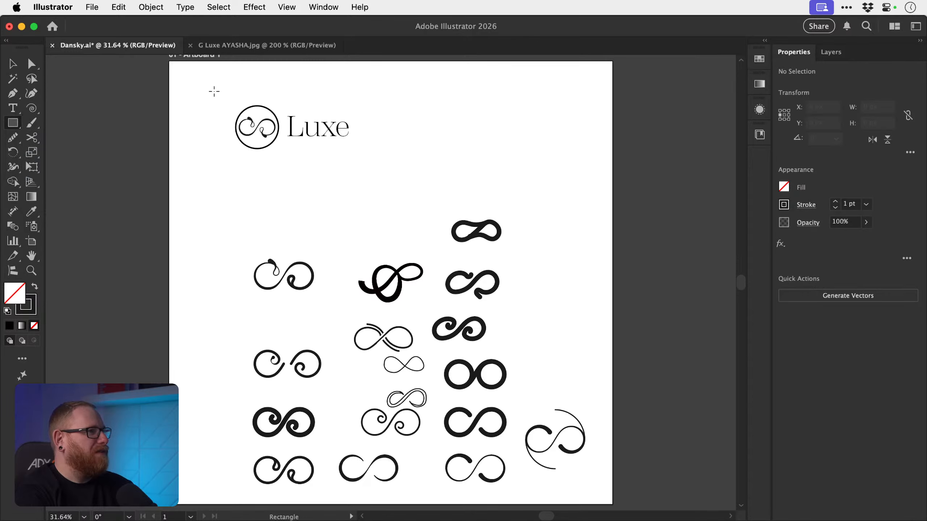
drag(215, 91, 389, 193)
key(v)
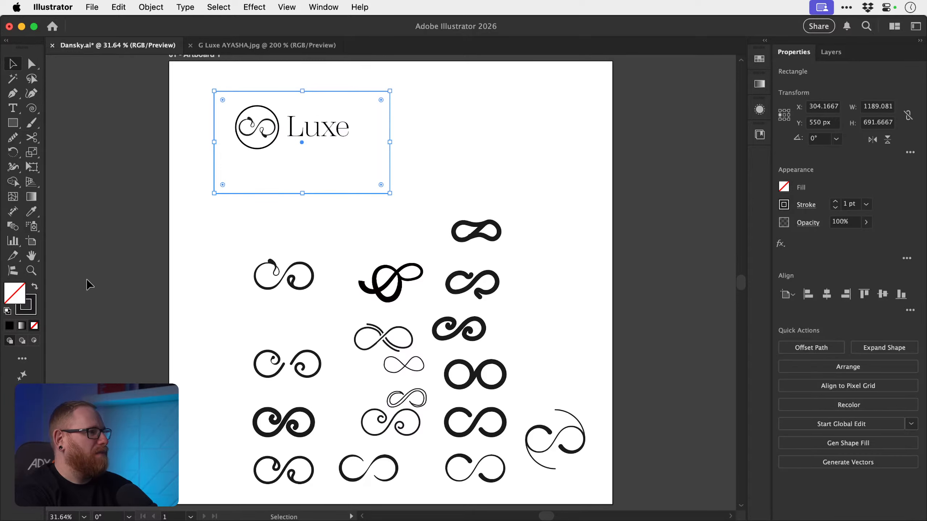
click(35, 289)
key(super+shift+bracketleft)
- Try a muted purple fill on the background rectangle behind the logo
key(z)
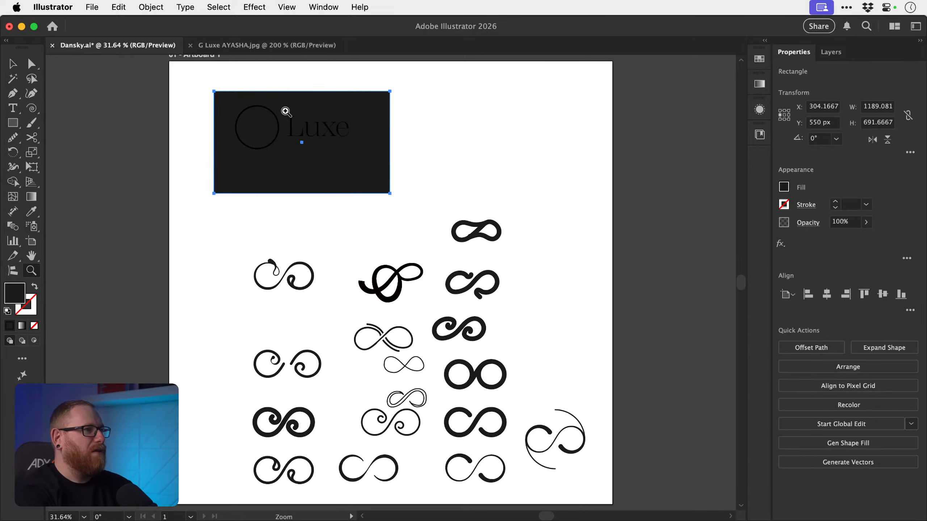
click(285, 112)
scroll(310, 197, up, 3)
key(v)
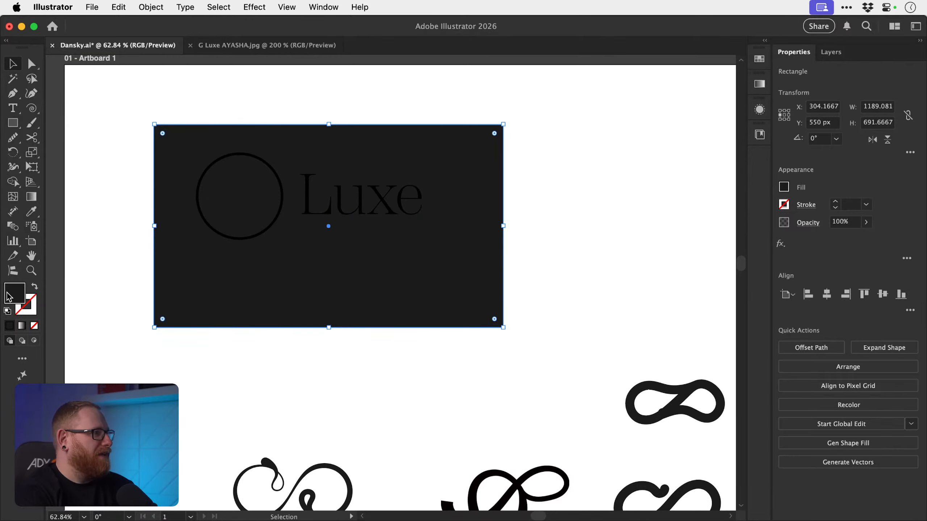
double_click(18, 298)
drag(685, 316, 685, 301)
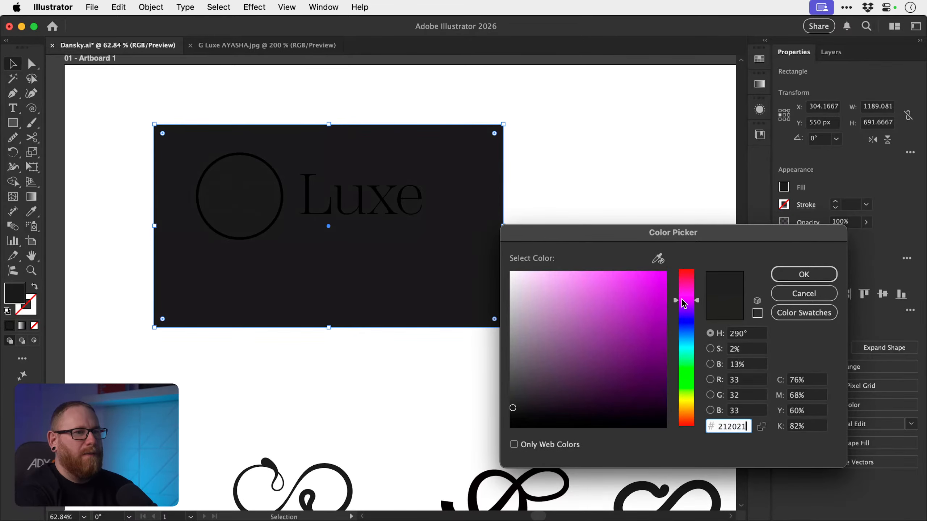
mouse_move(595, 338)
mouse_down()
mouse_move(558, 341)
mouse_move(572, 329)
mouse_move(541, 320)
mouse_up()
click(686, 308)
click(795, 276)
click(505, 222)
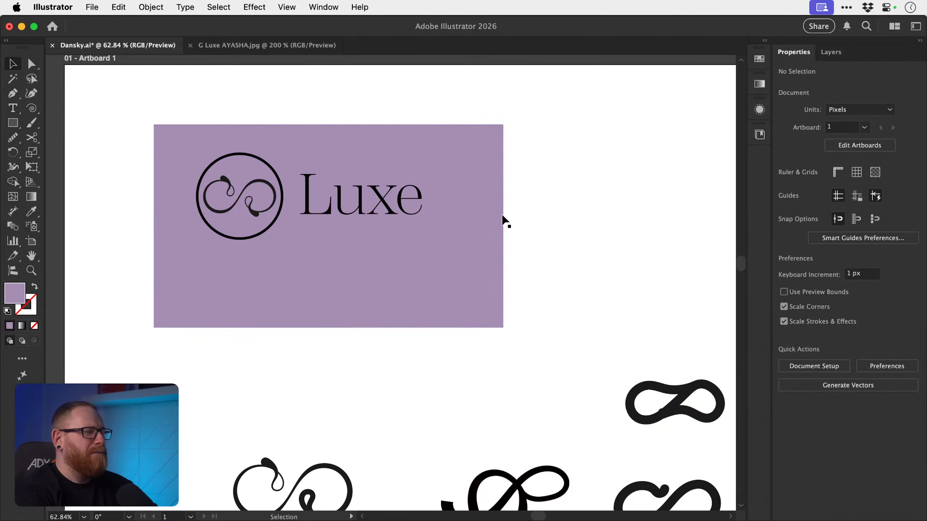
- Try a white #ffffff fill on the "Luxe" wordmark and undo it
scroll(296, 166, up, 3)
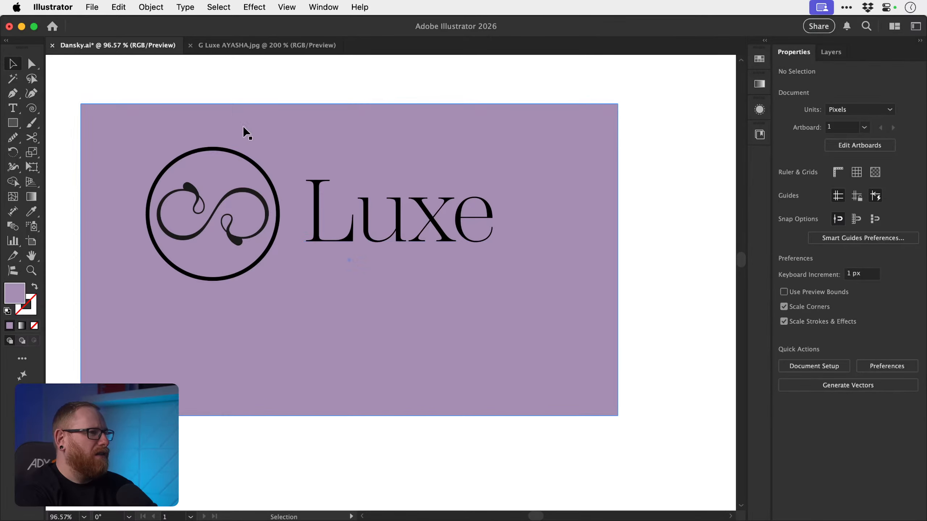
click(318, 200)
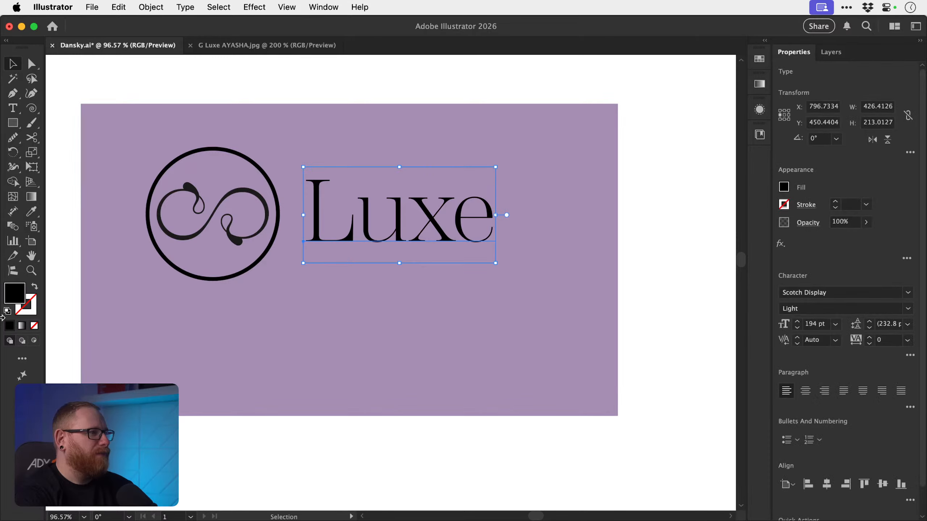
double_click(15, 298)
text(ffffff)
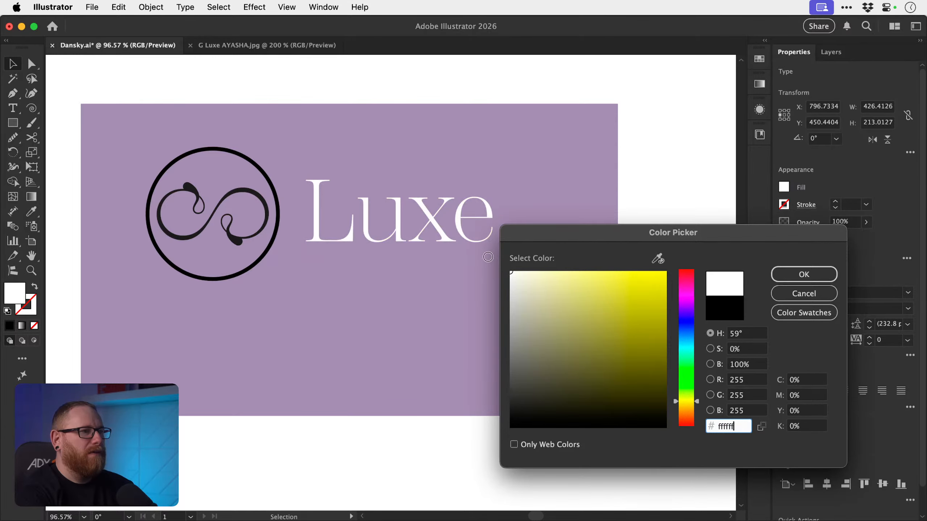
click(783, 274)
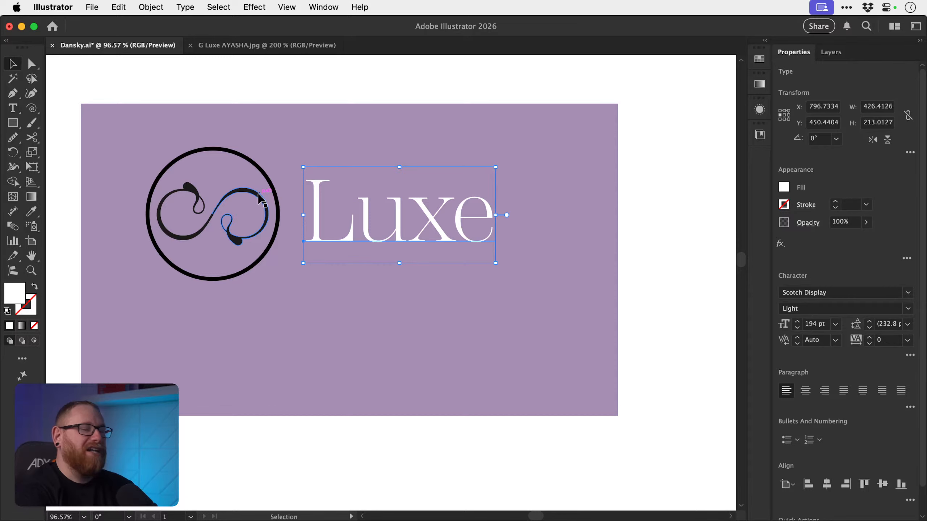
key(super+z)
- Set the background rectangle's fill to the near-black #0f0f0f
click(335, 358)
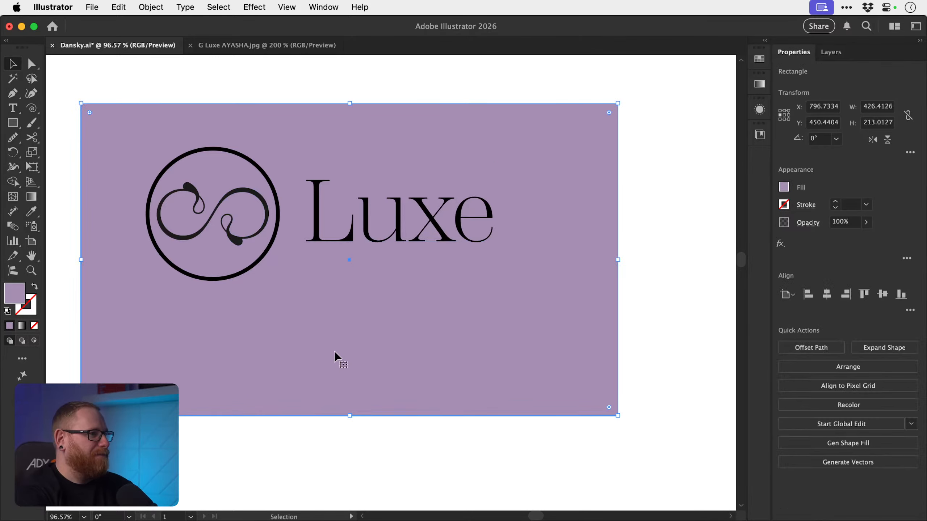
double_click(21, 296)
mouse_move(537, 340)
mouse_down()
mouse_move(548, 362)
mouse_move(504, 420)
mouse_move(494, 427)
mouse_move(493, 419)
mouse_up()
click(781, 274)
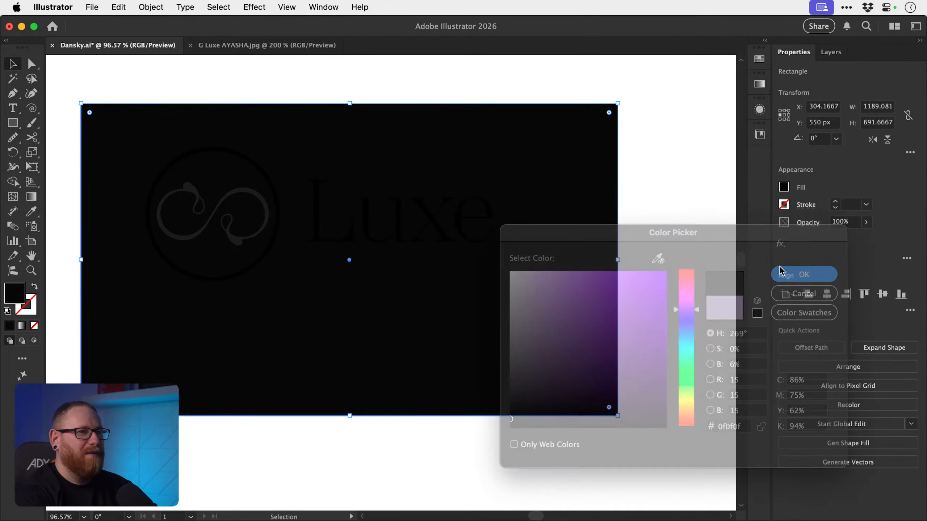
- Recolour the circle's stroke and the swirl group's fill to white (#ffffff)
click(213, 214)
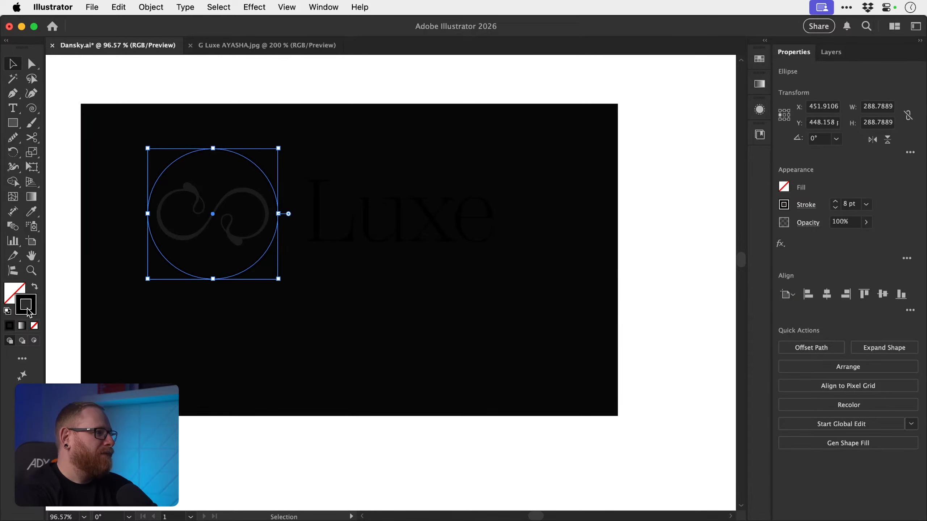
double_click(29, 312)
text(ffffff)
click(746, 273)
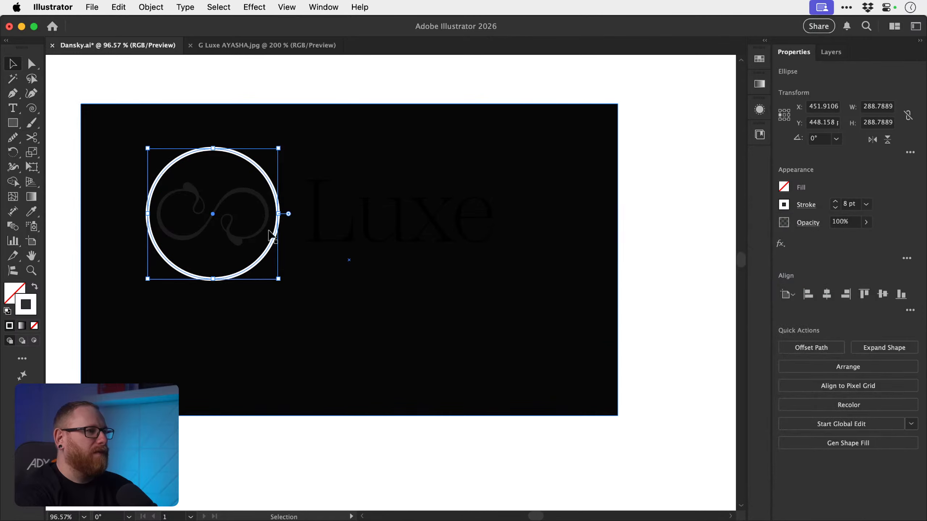
click(237, 239)
click(230, 241)
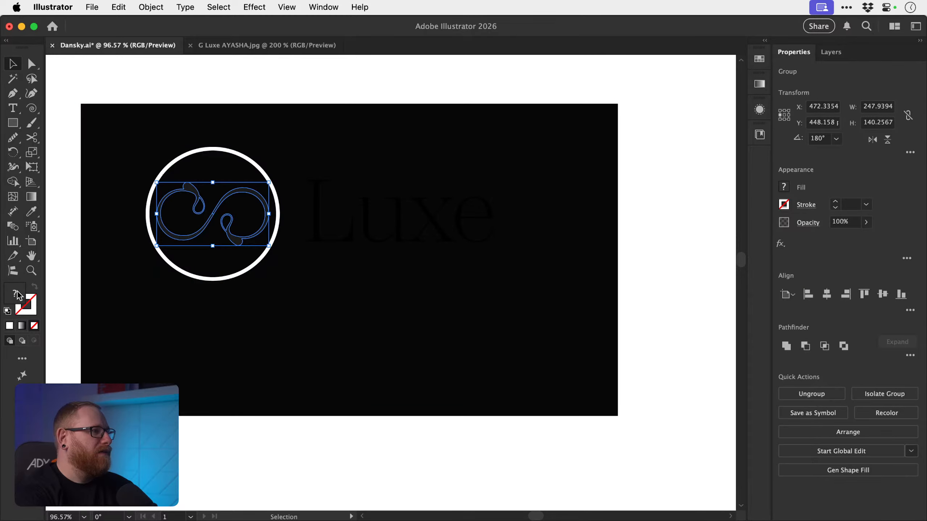
double_click(18, 296)
key(Return)
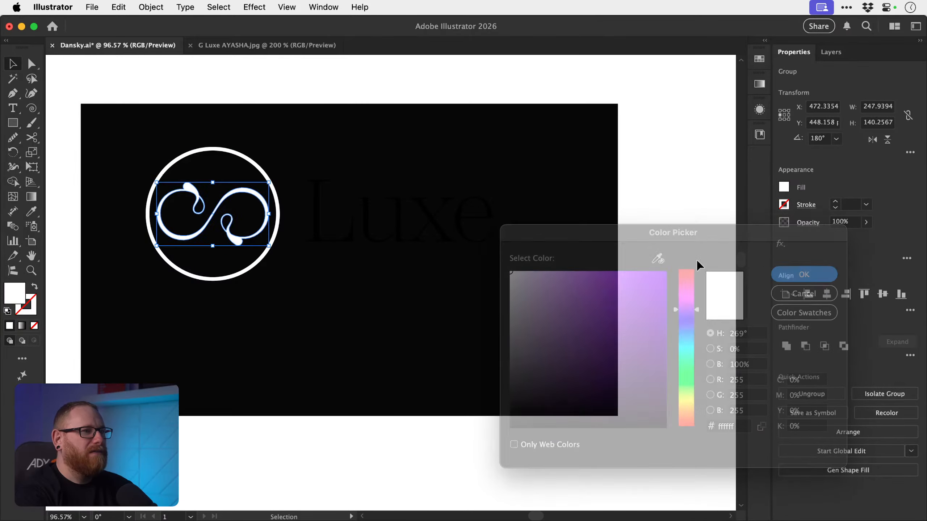
- Set the "Luxe" wordmark's fill to white (#ffffff) and deselect it
click(404, 232)
double_click(17, 294)
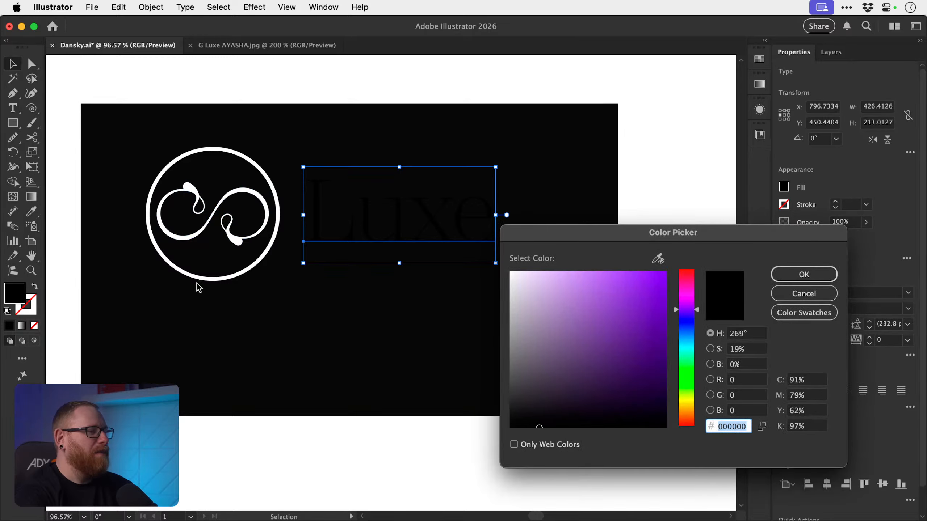
text(ffffff)
click(787, 272)
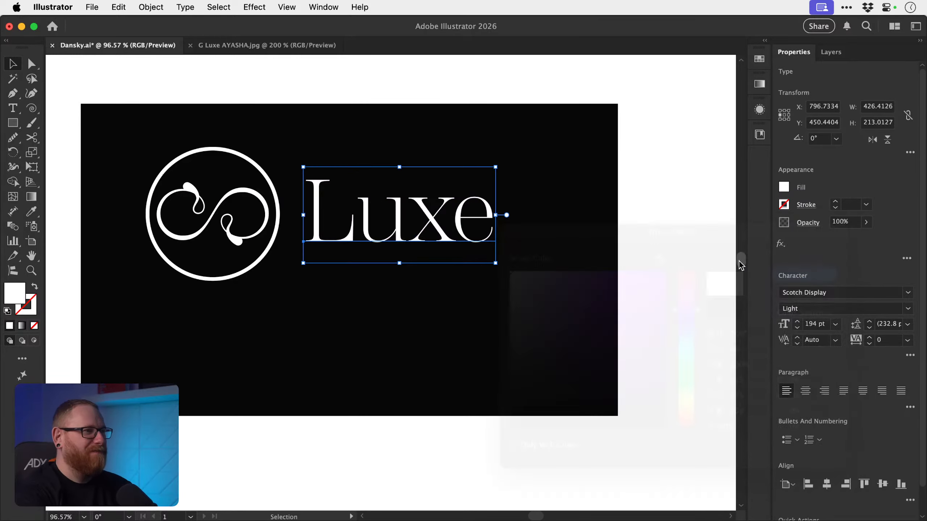
click(671, 232)
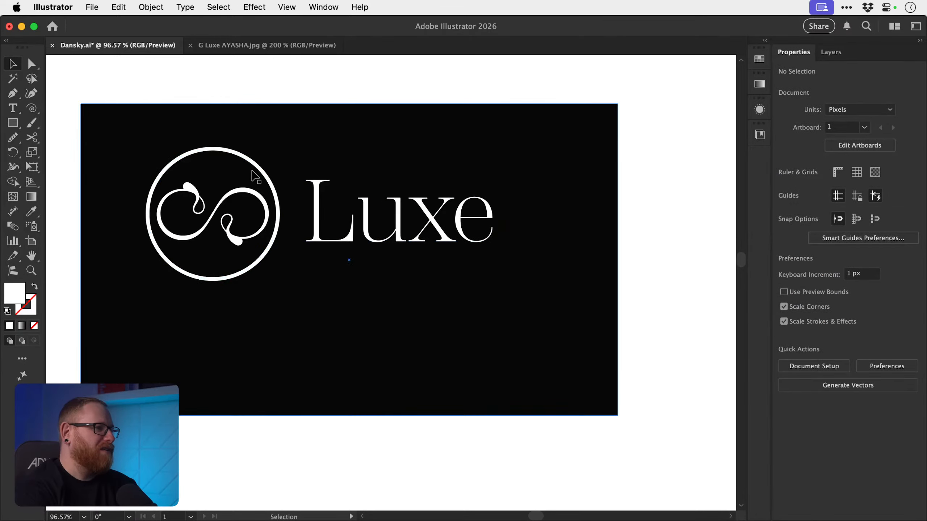
- Delete the circle around the swirl and move the swirl to the end of the "Luxe" wordmark, overlapping the "e"
click(247, 159)
key(Delete)
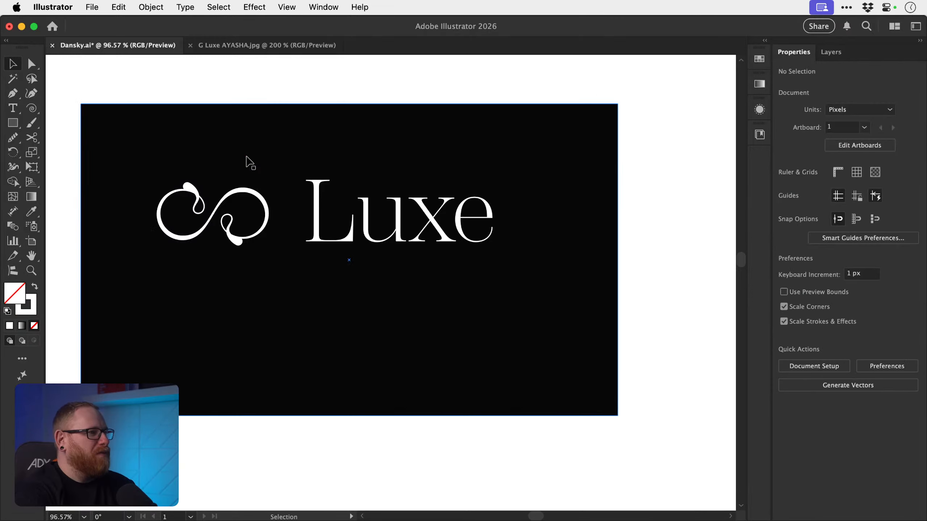
drag(258, 238, 553, 244)
scroll(444, 251, up, 5)
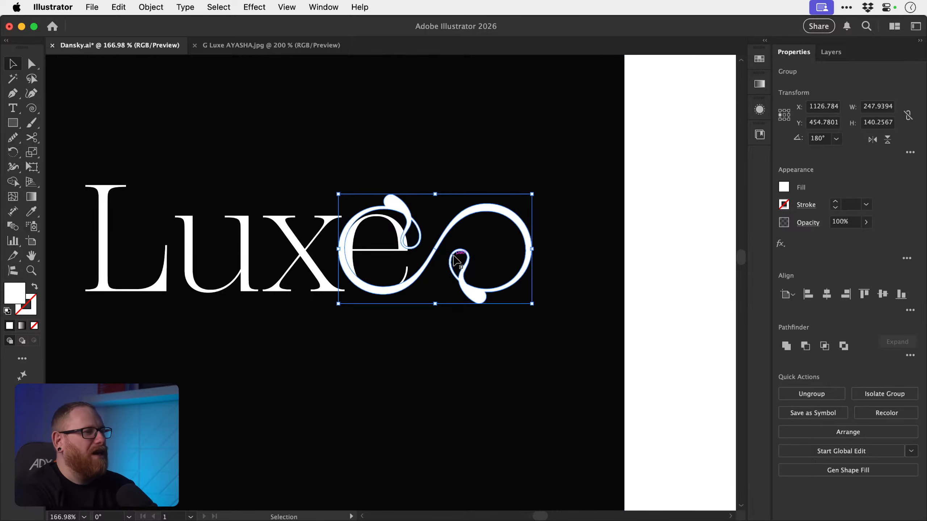
scroll(467, 252, left, 3)
scroll(467, 252, down, 2)
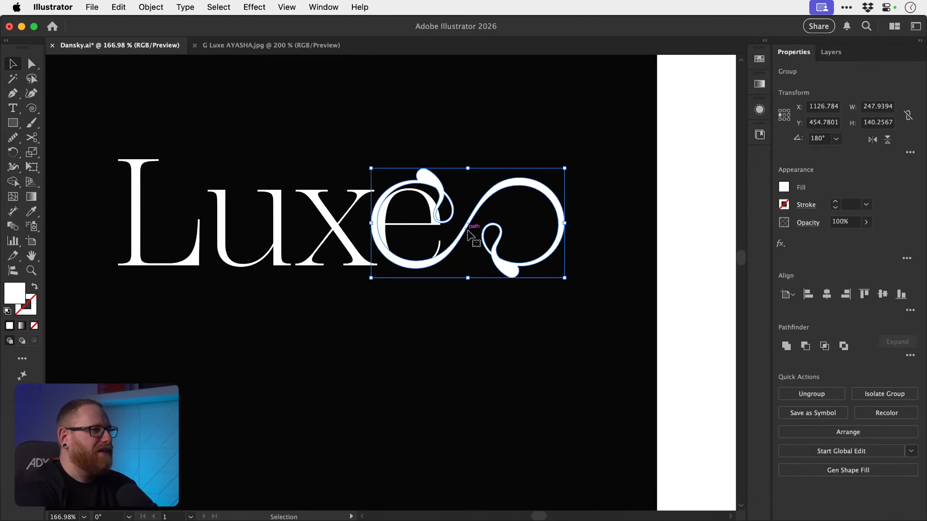
drag(467, 234, 490, 150)
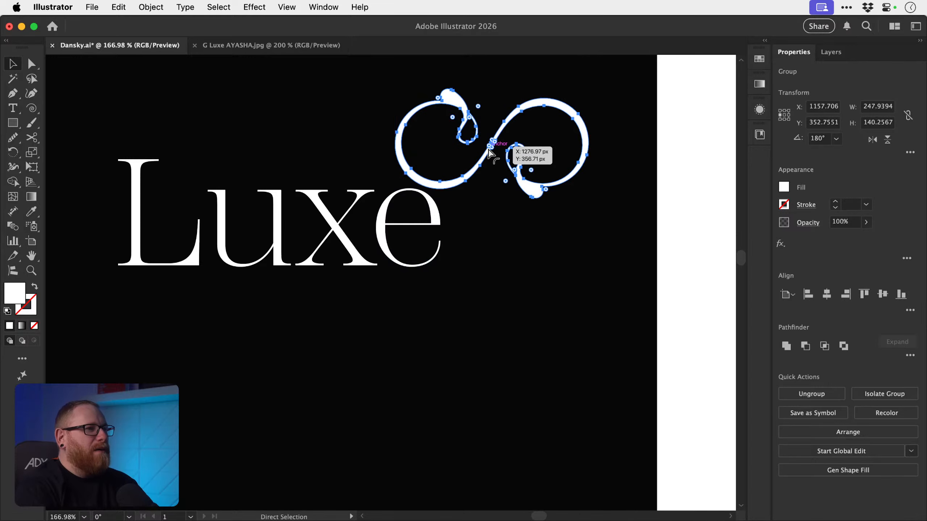
key(super+z)
click(688, 235)
- Duplicate the "Luxe" wordmark and its overlapping swirl onto the white area beside the black rectangle
drag(379, 246, 454, 198)
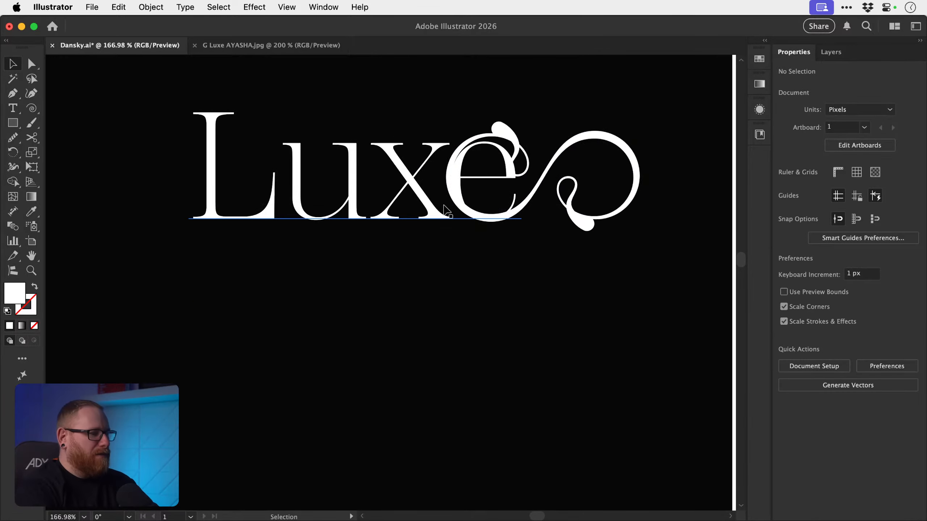
key(super+minus)
key(super+minus)
key(super+minus)
drag(369, 203, 131, 204)
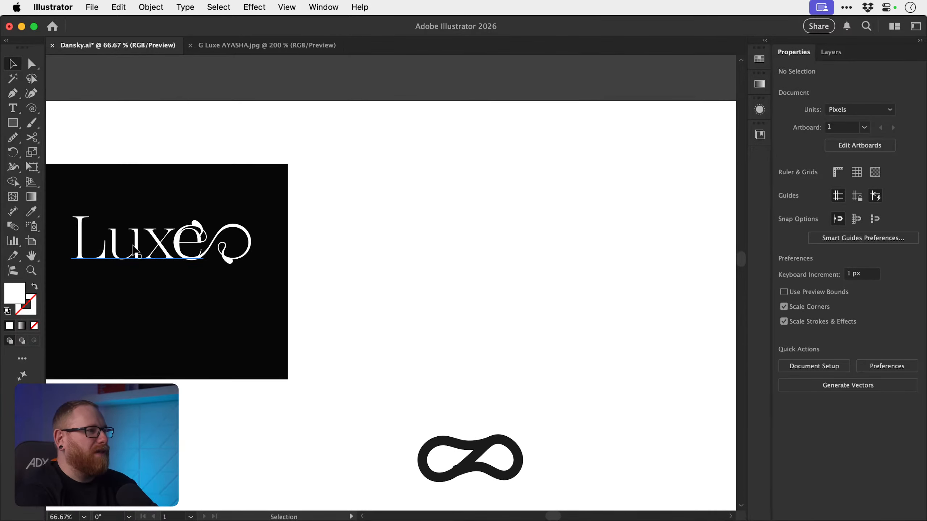
click(133, 247)
shift+click(229, 227)
drag(225, 229, 548, 234)
- Recolour the duplicated wordmark and swirl by sampling the dark background rectangle with the Eyedropper, and deselect them
key(i)
click(244, 202)
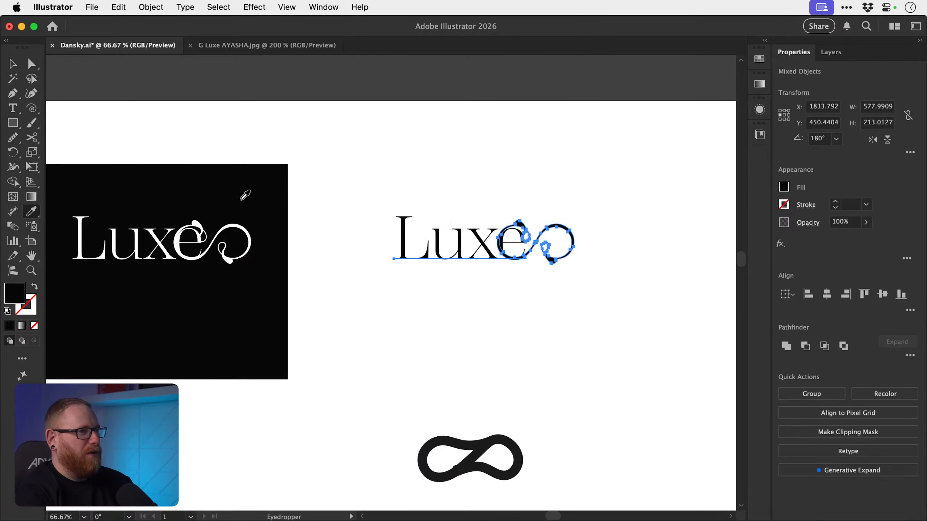
key(v)
click(377, 186)
drag(484, 224, 390, 215)
drag(403, 250, 491, 281)
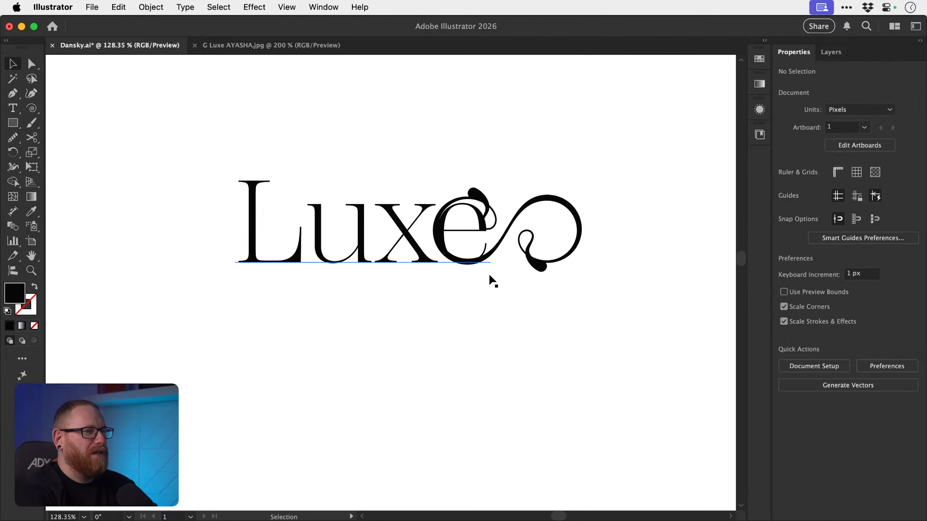
- Move the dark swirl off the "e" so it stands clear after the end of the "Luxe" wordmark
drag(489, 208, 615, 201)
key(super+z)
drag(588, 215, 582, 282)
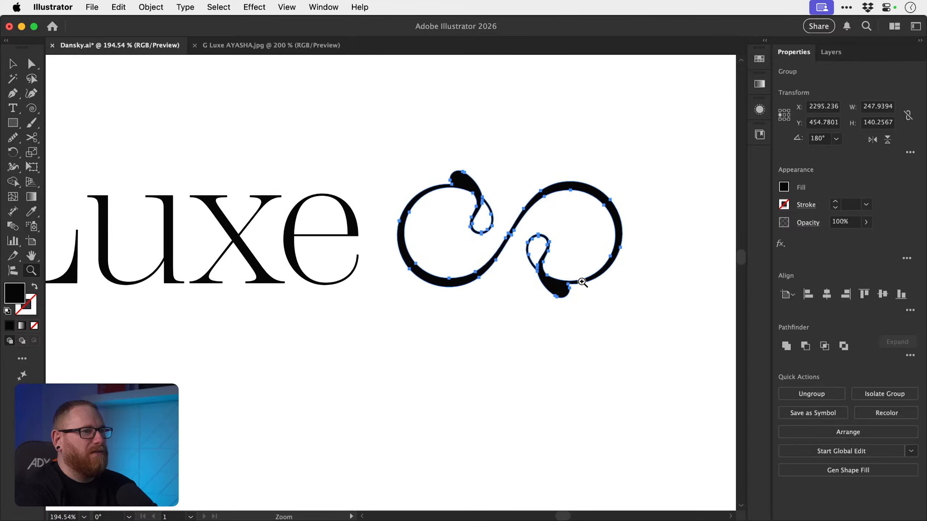
- Duplicate the variable-width stroke swirl with the teardrop end from the sketches to just beneath the dark wordmark
key(super+minus)
key(super+minus)
key(super+minus)
key(super+minus)
key(super+minus)
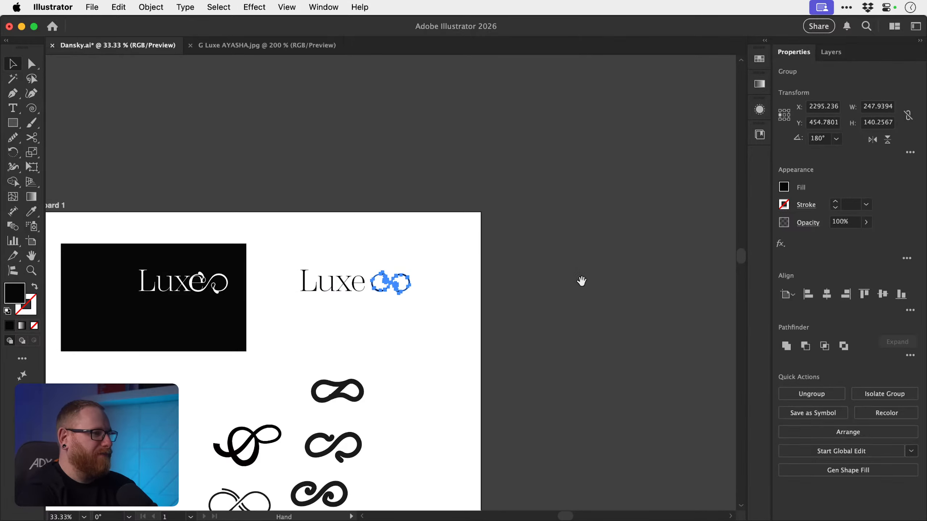
drag(213, 416, 333, 297)
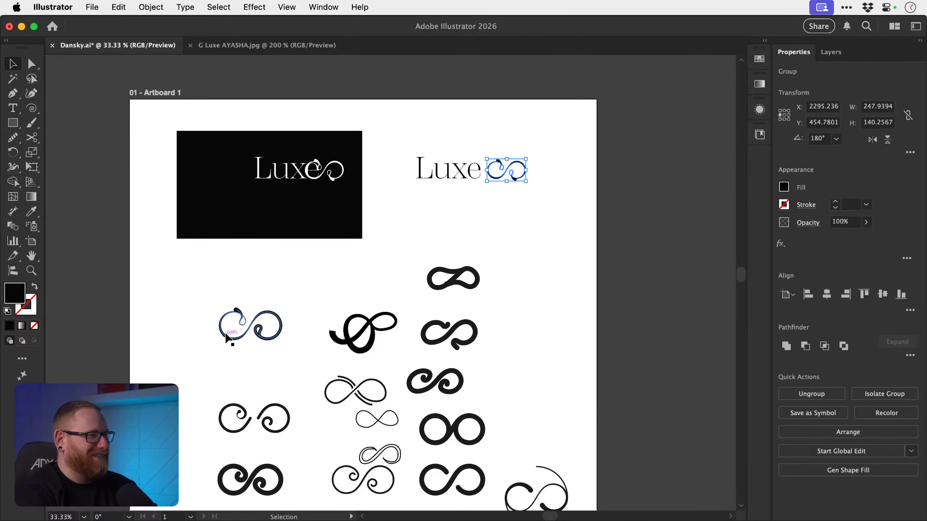
click(252, 339)
drag(252, 339, 458, 246)
drag(468, 209, 711, 301)
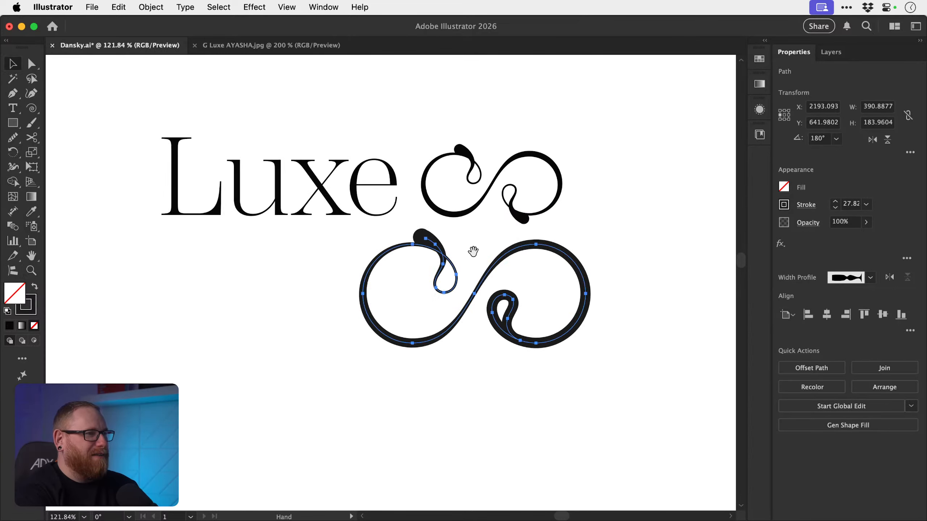
- Delete the anchor points of the inner curl in the duplicated swirl's right loop, along with the leftover fragment
drag(467, 253, 414, 284)
drag(257, 218, 361, 251)
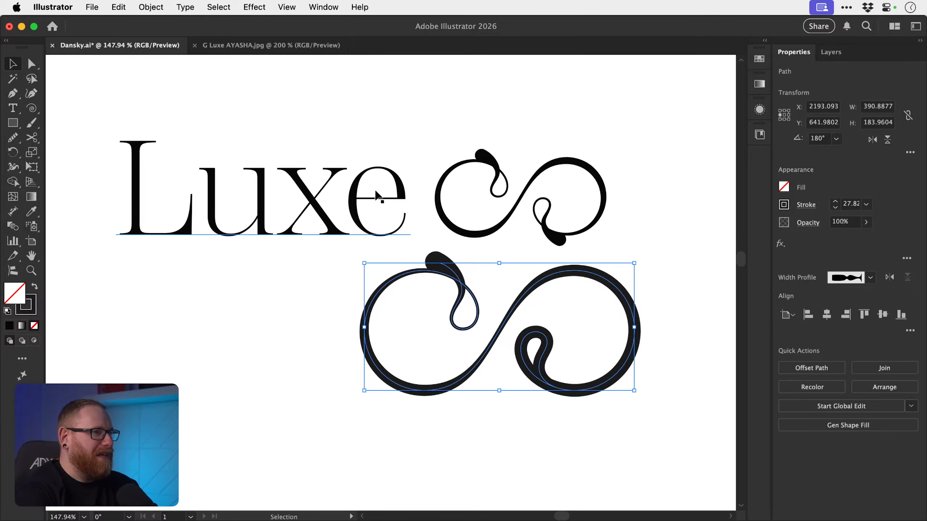
drag(418, 236, 366, 249)
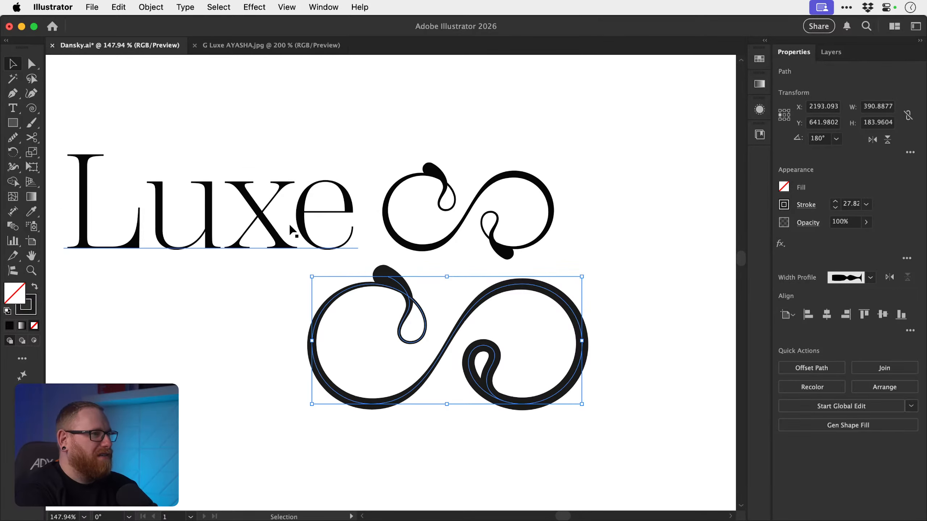
scroll(292, 219, right, 5)
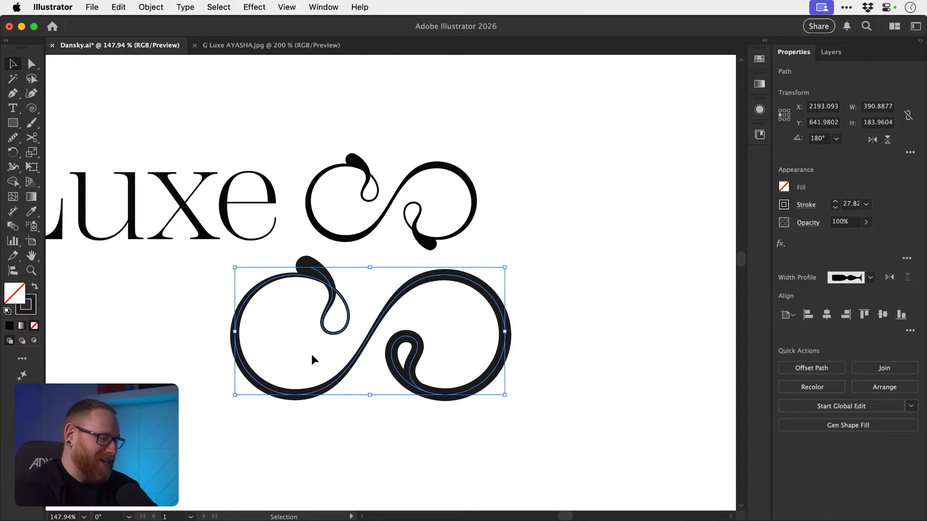
click(447, 350)
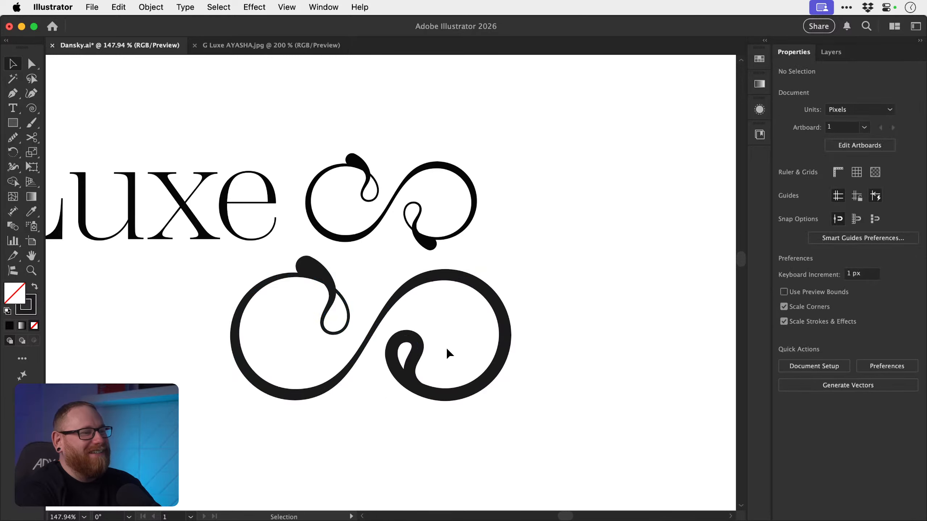
key(a)
click(418, 351)
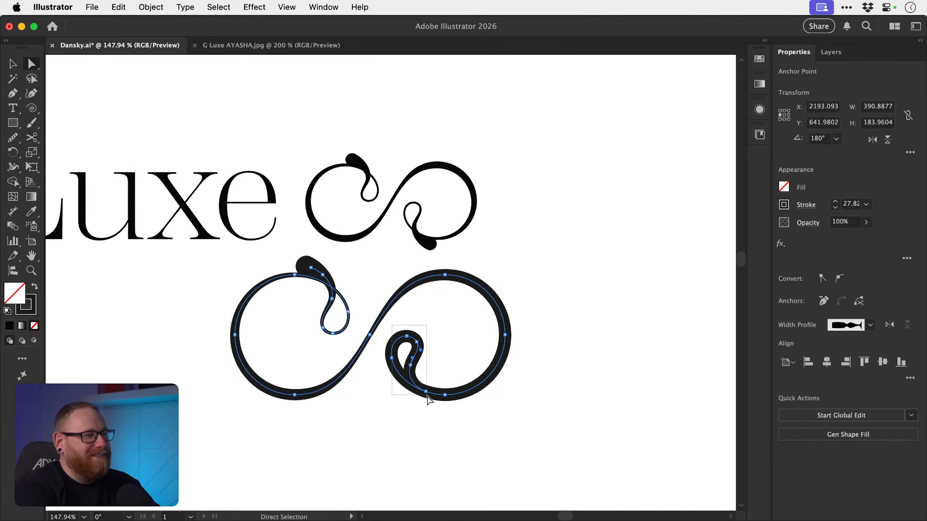
key(Delete)
click(445, 418)
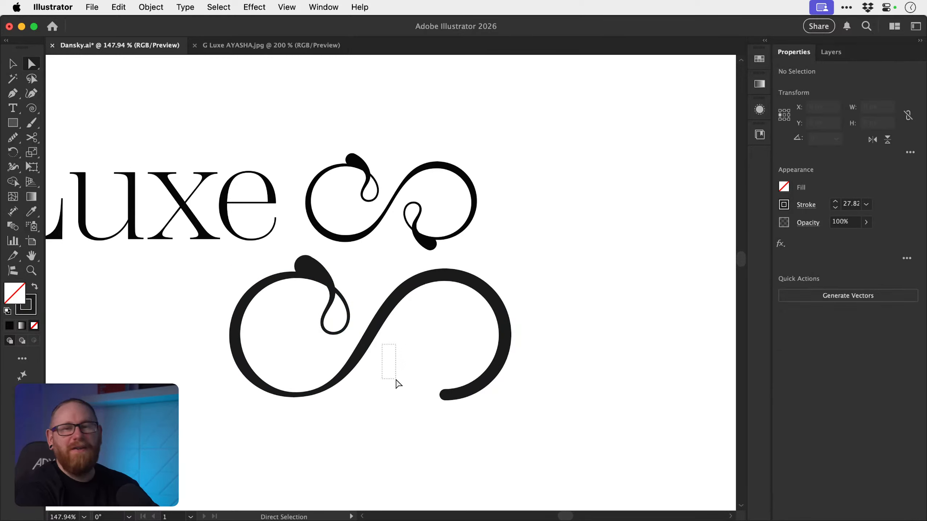
drag(396, 379, 398, 382)
key(Delete)
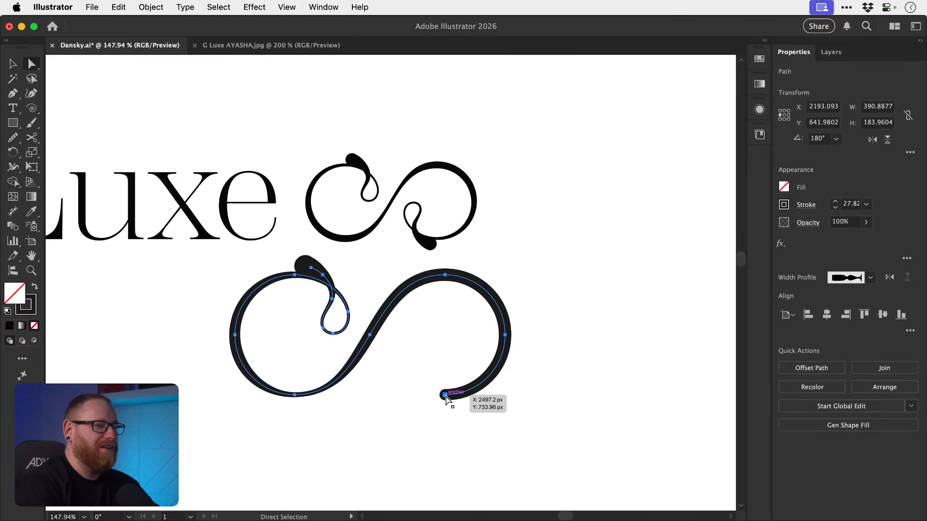
drag(424, 410, 497, 358)
key(Delete)
key(super+z)
key(super+z)
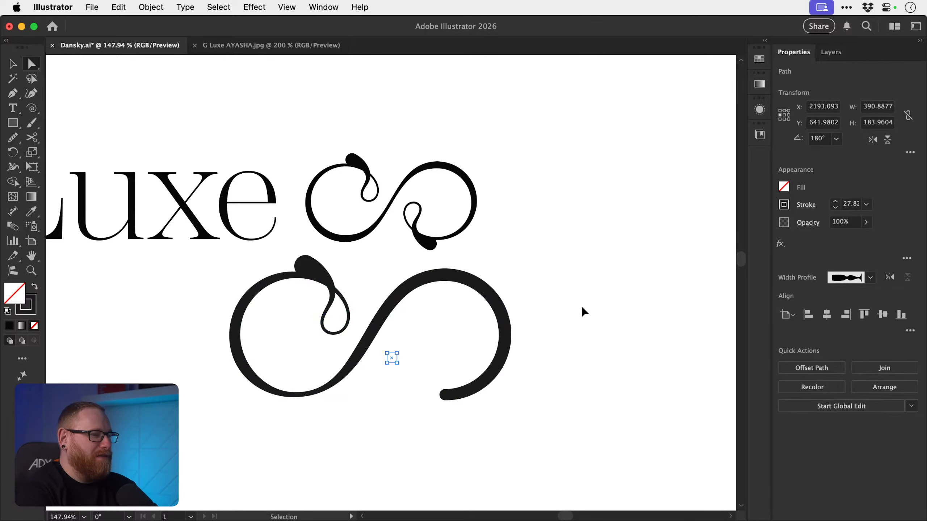
click(571, 314)
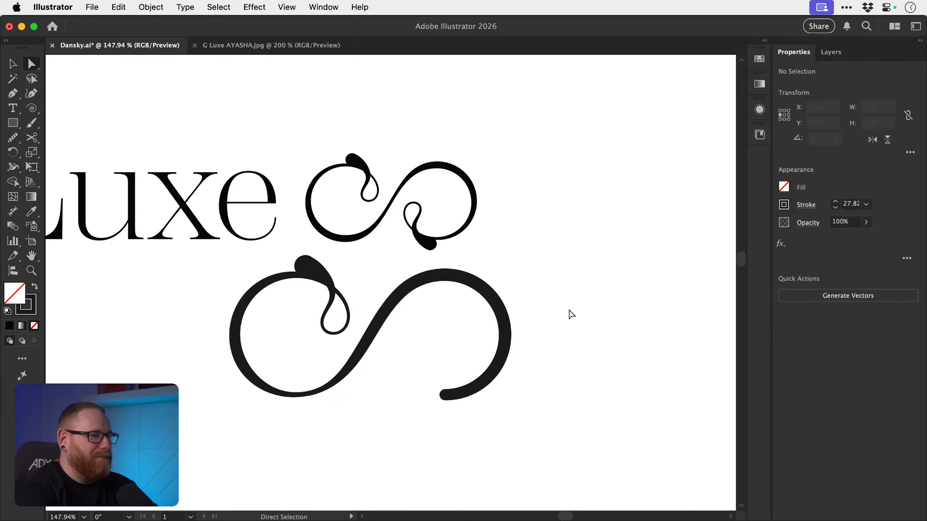
- Delete the bottom end anchor of the swirl's right loop to shorten it to the half-height point
click(444, 396)
key(Delete)
click(522, 332)
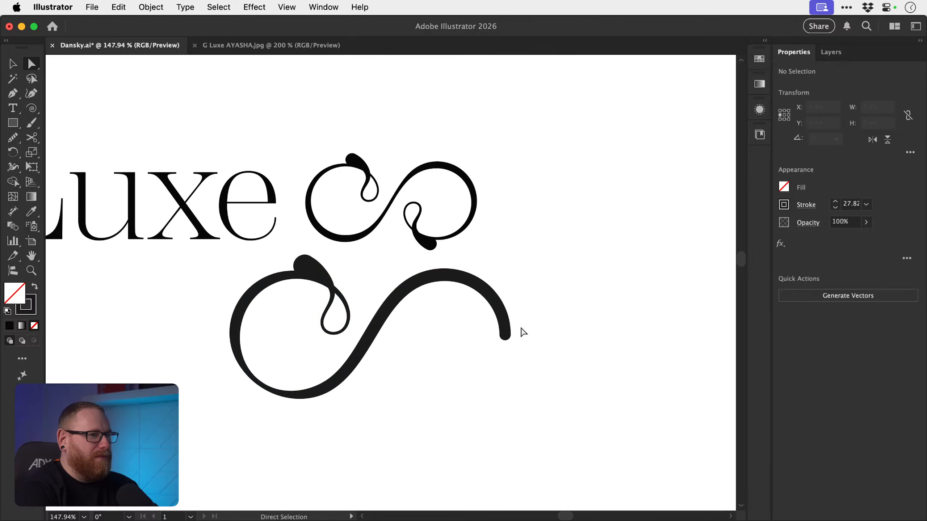
click(505, 337)
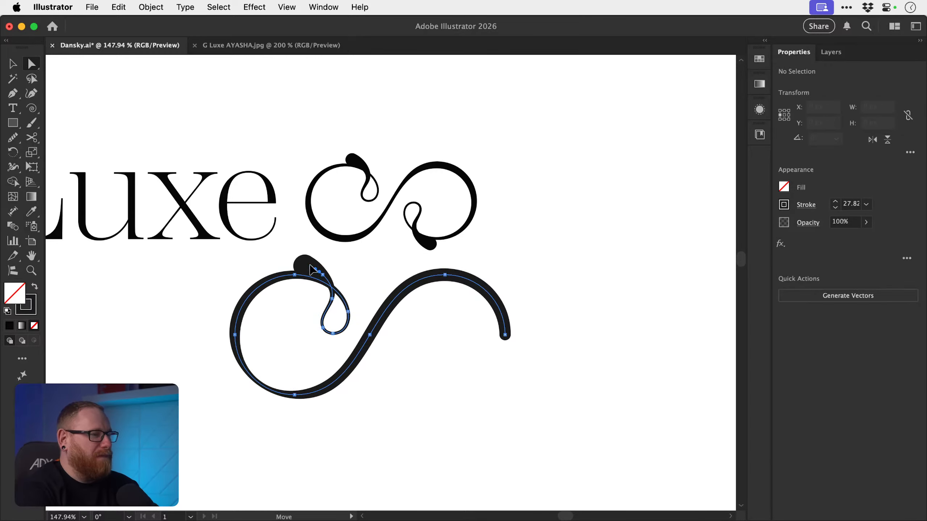
- Trim the teardrop end of the swirl's left loop anchor by anchor back to the base of its inner curl
drag(311, 270, 325, 279)
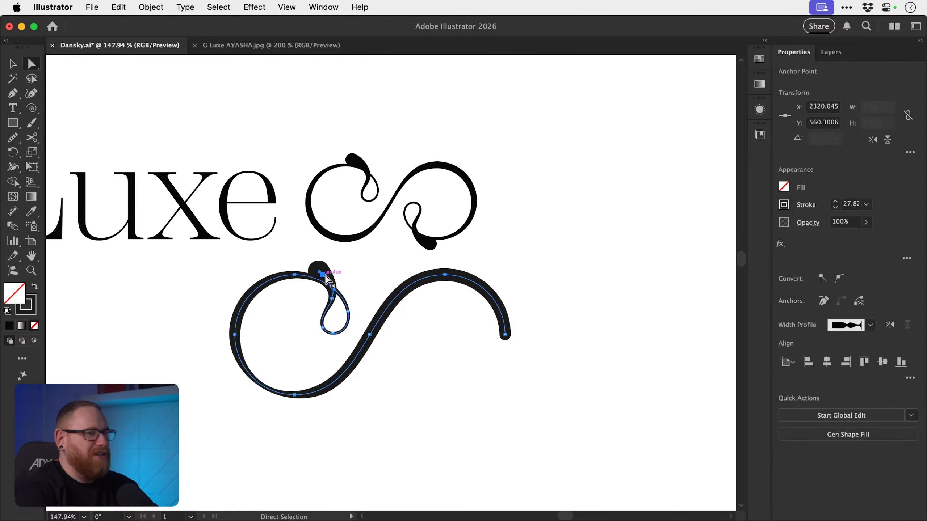
click(358, 275)
click(323, 274)
key(super+x)
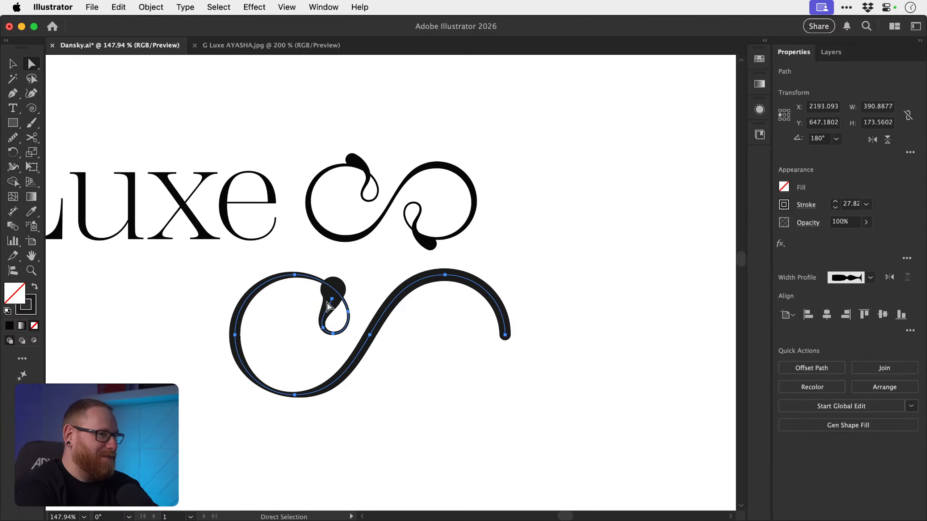
click(315, 303)
click(331, 298)
drag(331, 299, 326, 332)
key(v)
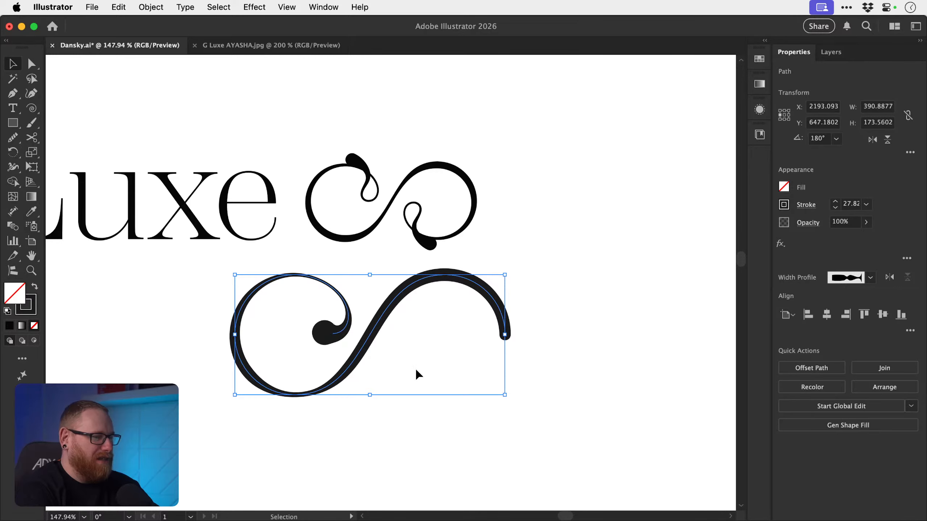
- Pull the small inner curl of the split swirl sketch away from its left loop, undoing its deletion
key(super+minus)
key(super+minus)
key(super+minus)
key(super+minus)
drag(416, 370, 449, 283)
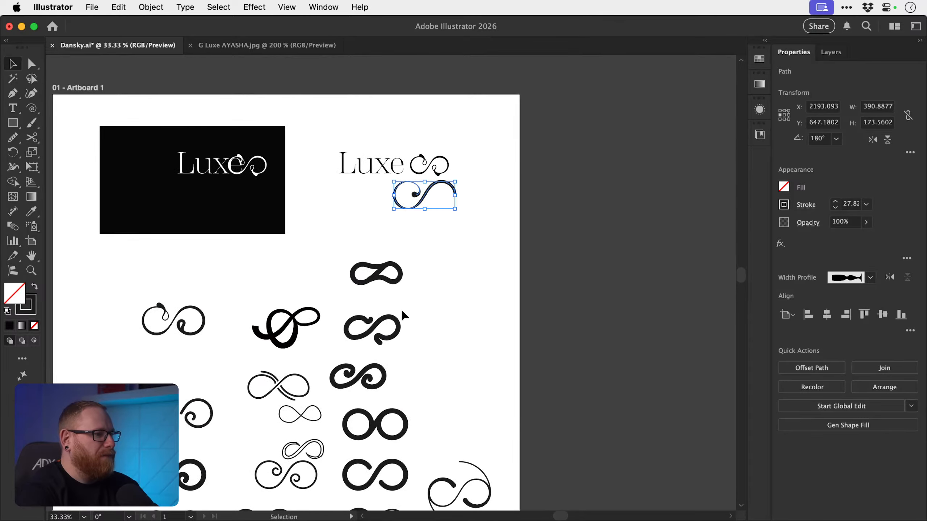
drag(404, 315, 355, 274)
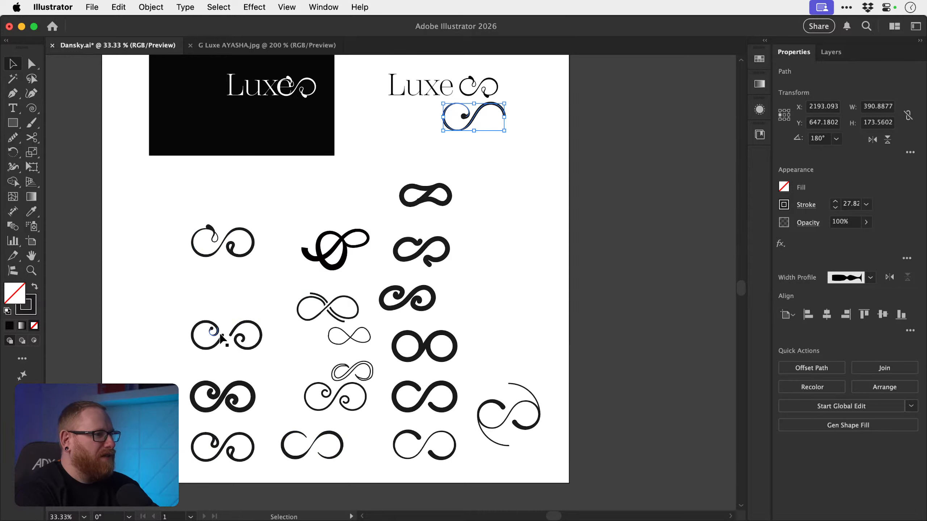
drag(216, 334, 207, 338)
key(Delete)
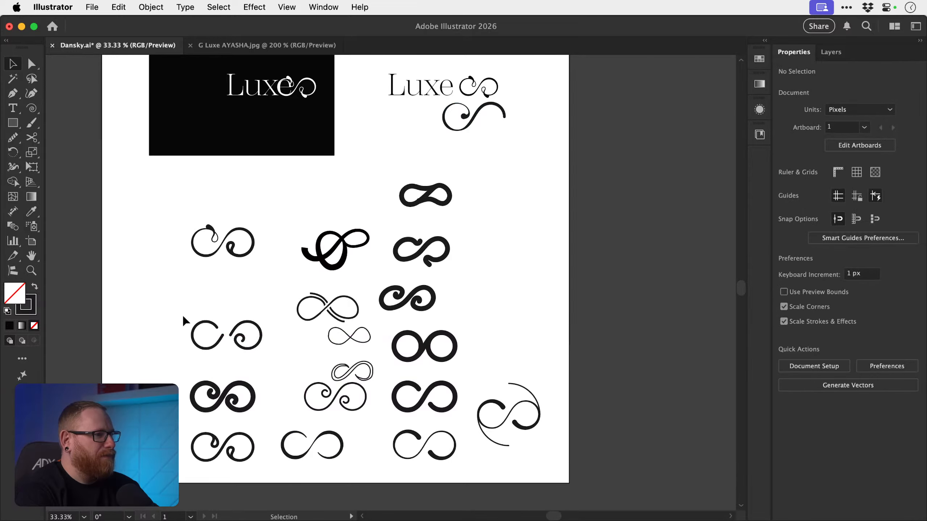
key(super+z)
- Replace the trimmed swirl beneath the dark wordmark with a copy of the split swirl from the sketches, and deselect it
drag(258, 353, 260, 354)
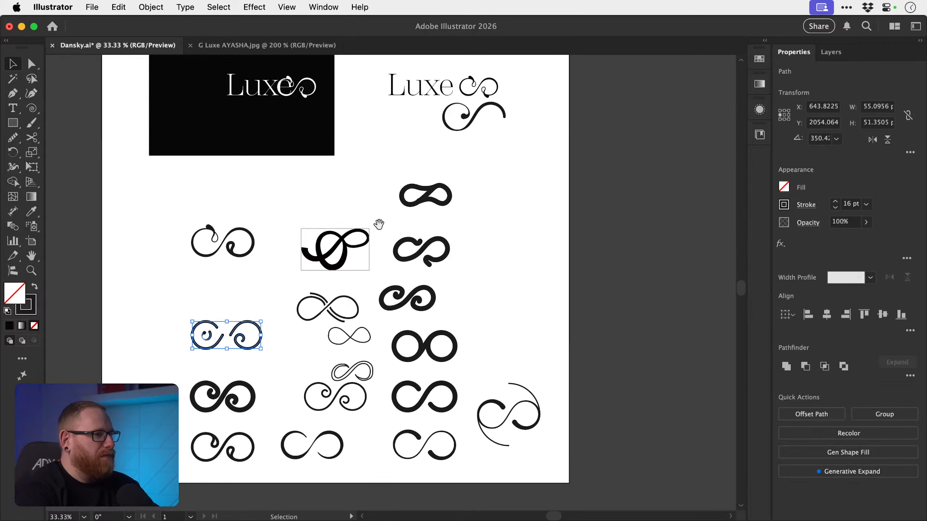
drag(445, 132, 331, 252)
drag(423, 218, 406, 223)
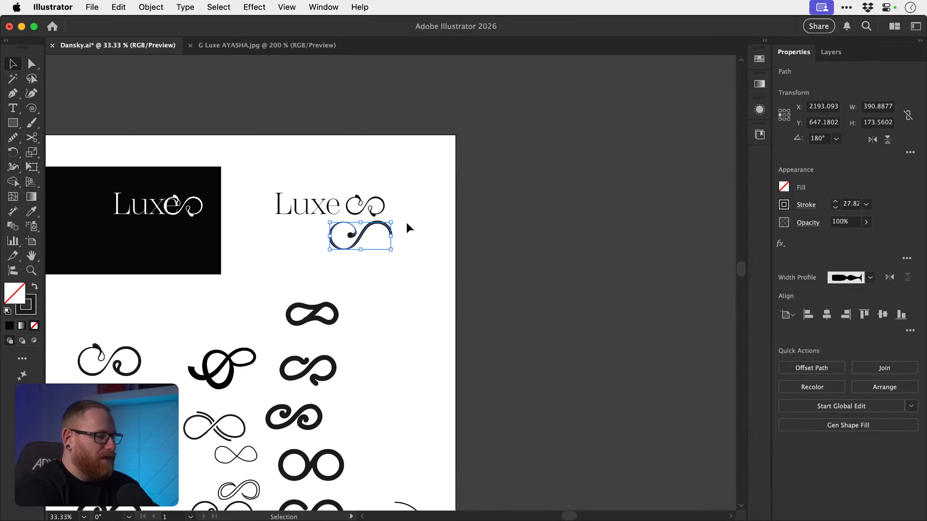
key(Delete)
key(super+v)
drag(385, 287, 351, 234)
key(z)
drag(344, 217, 391, 273)
key(v)
click(272, 215)
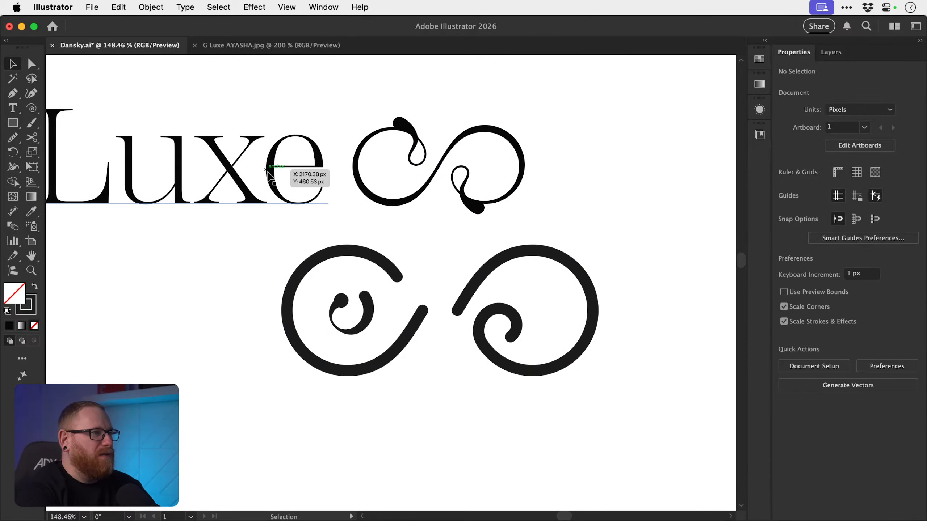
- Delete both inner curls and the entire right loop from the copied split swirl, keeping only the open left loop
drag(343, 186, 279, 193)
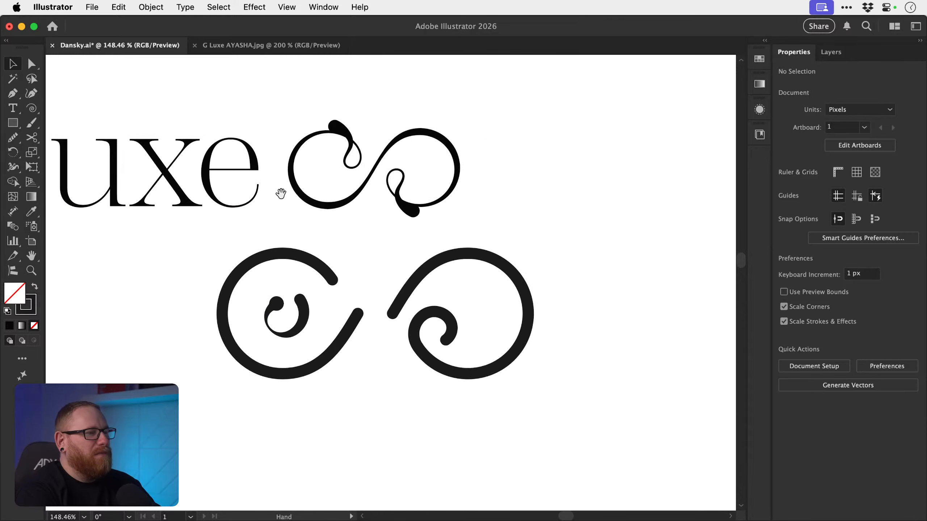
click(297, 311)
key(Delete)
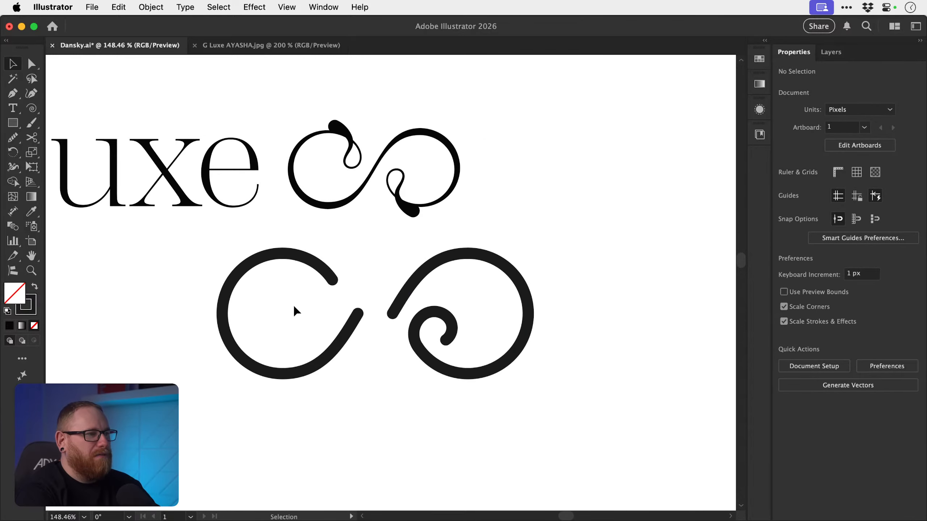
click(443, 317)
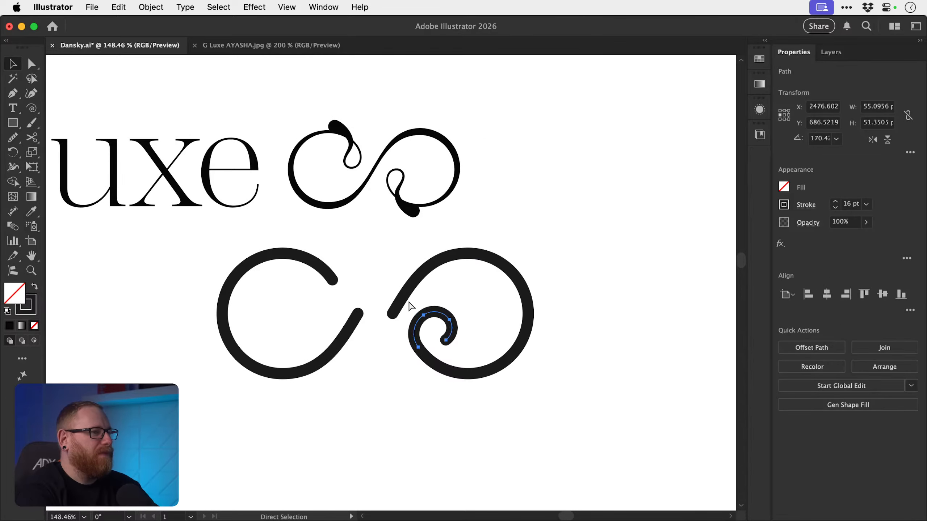
key(Delete)
click(405, 287)
key(Delete)
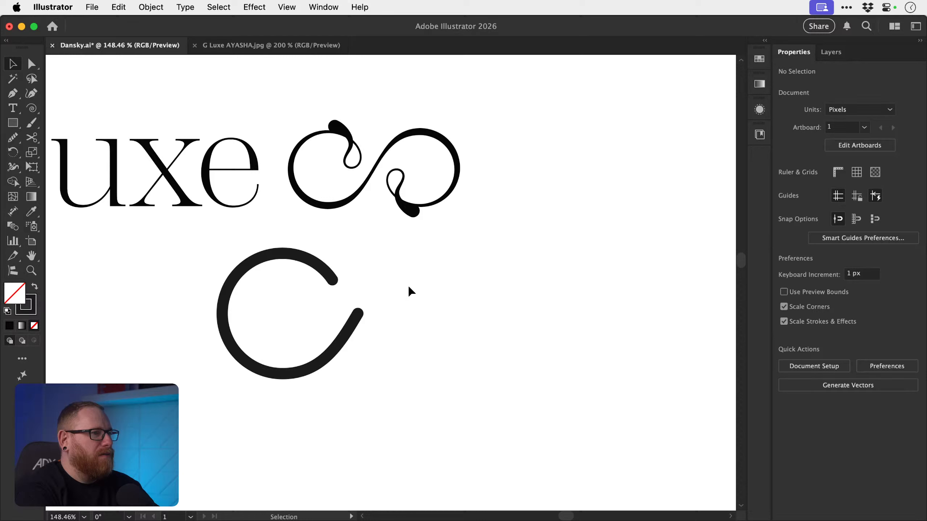
- Rotate a copy of the open loop 180° around its lower-right end point to form a full S-shaped swirl, and deselect it
click(356, 322)
key(r)
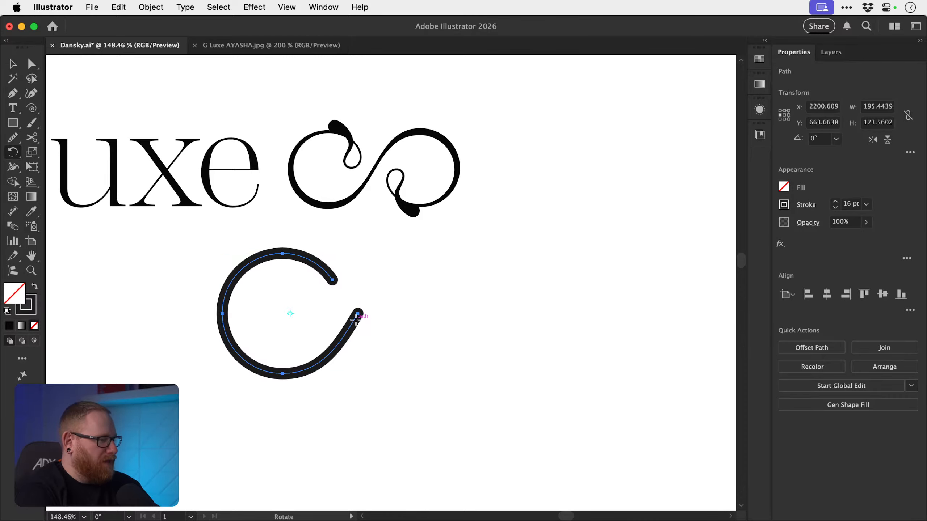
drag(298, 232, 438, 385)
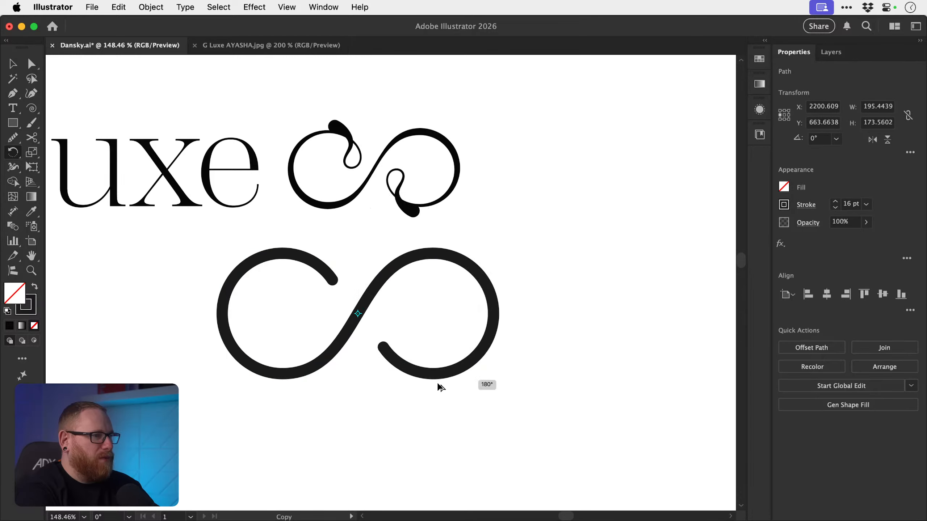
key(v)
click(306, 281)
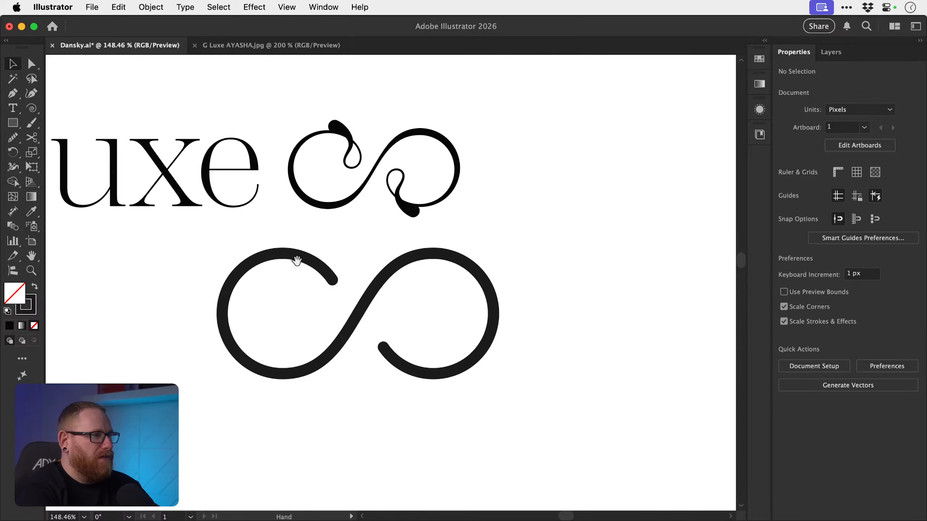
- Place a copy of the "Luxe" wordmark straight above the original and reduce the copy to its letter "e"
drag(296, 260, 488, 170)
click(428, 180)
scroll(388, 290, up, 3)
drag(281, 293, 478, 278)
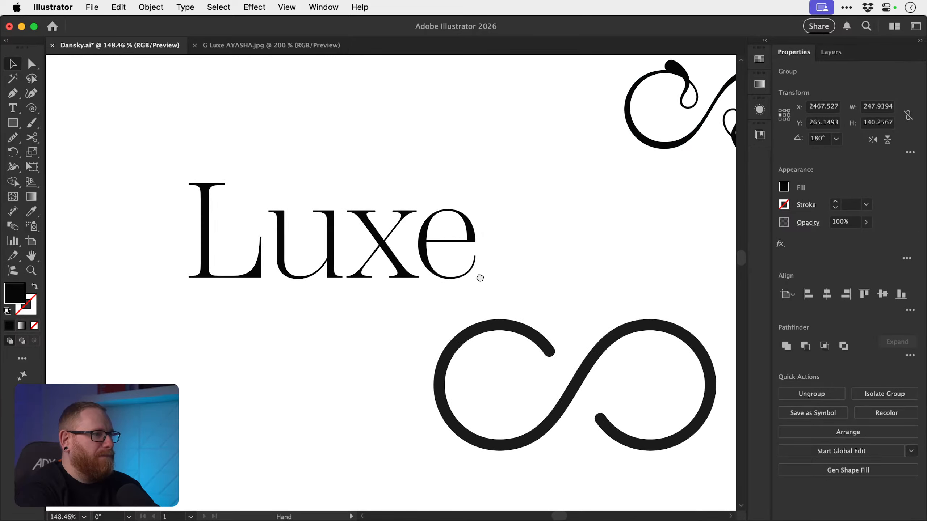
drag(422, 326, 375, 323)
click(386, 261)
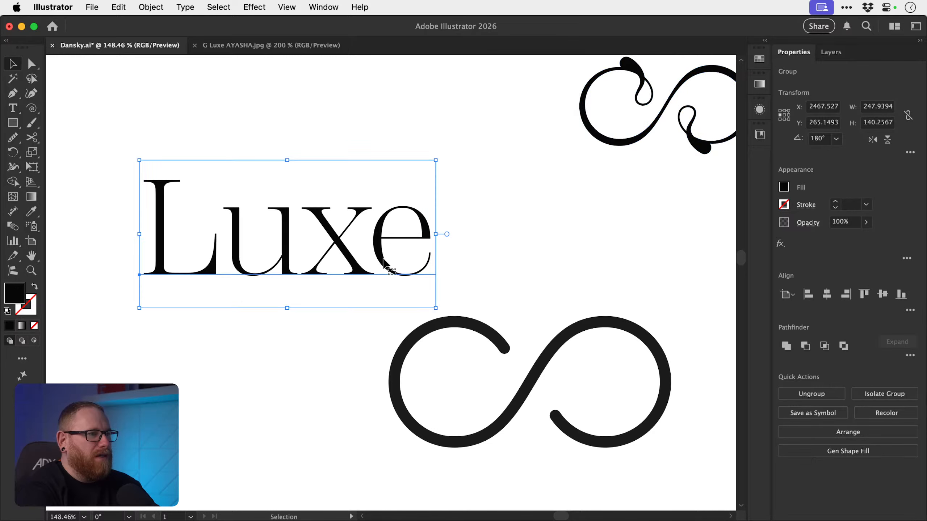
double_click(381, 257)
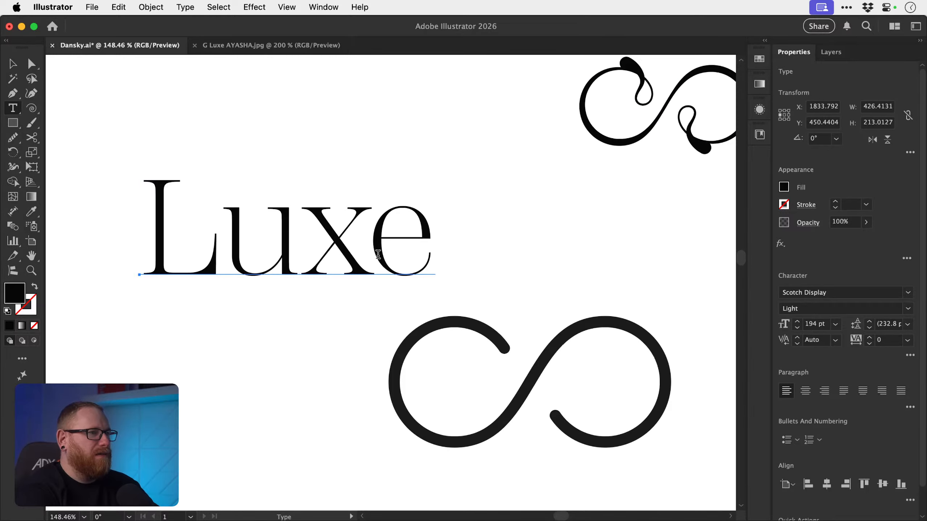
drag(346, 258, 45, 100)
key(BackSpace)
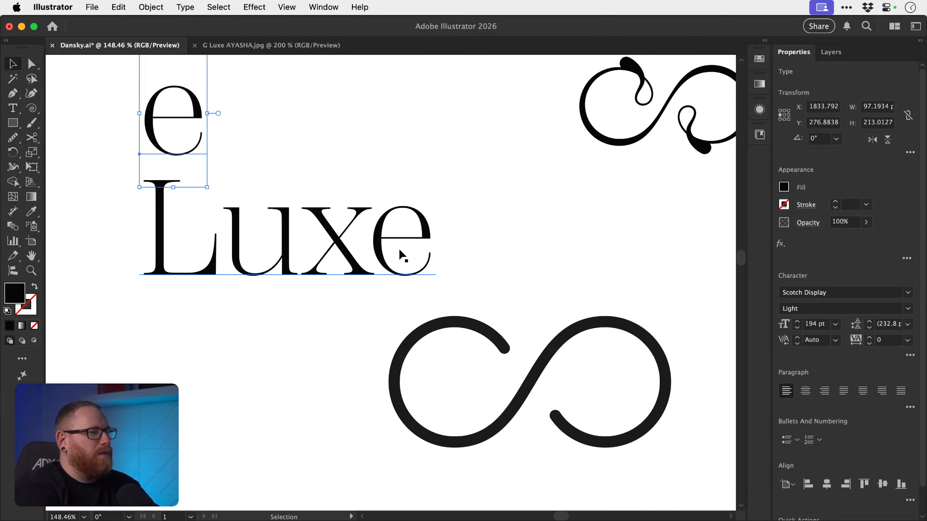
- Delete the "e" from the original wordmark so that it reads "Lux", and deselect it
drag(400, 196, 404, 248)
key(BackSpace)
click(14, 64)
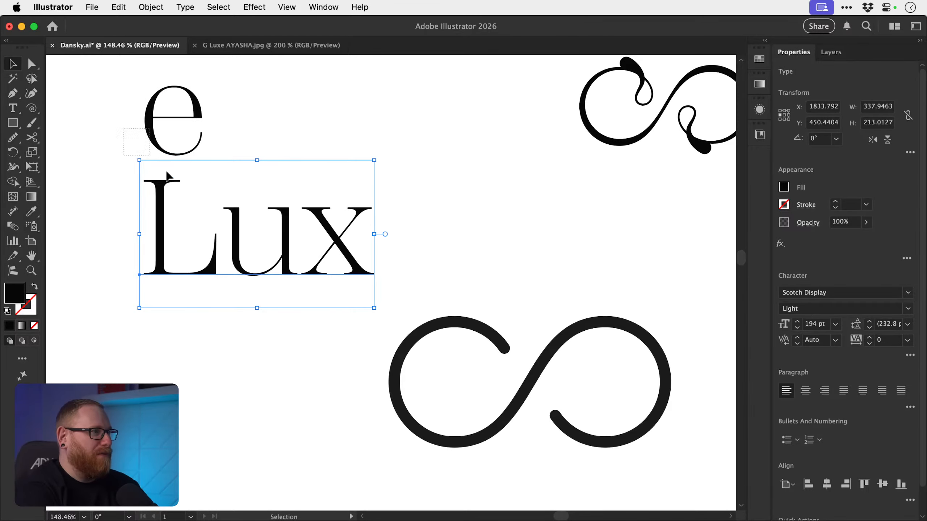
drag(166, 171, 230, 240)
key(super+2)
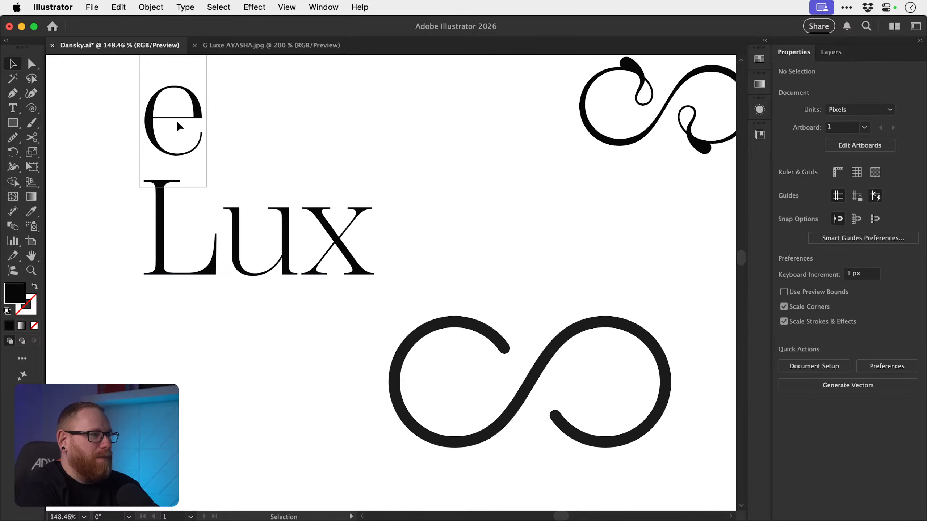
- Scale both halves of the swirl down together to about 206 px wide and 92 px high and place them at the "x"
click(467, 321)
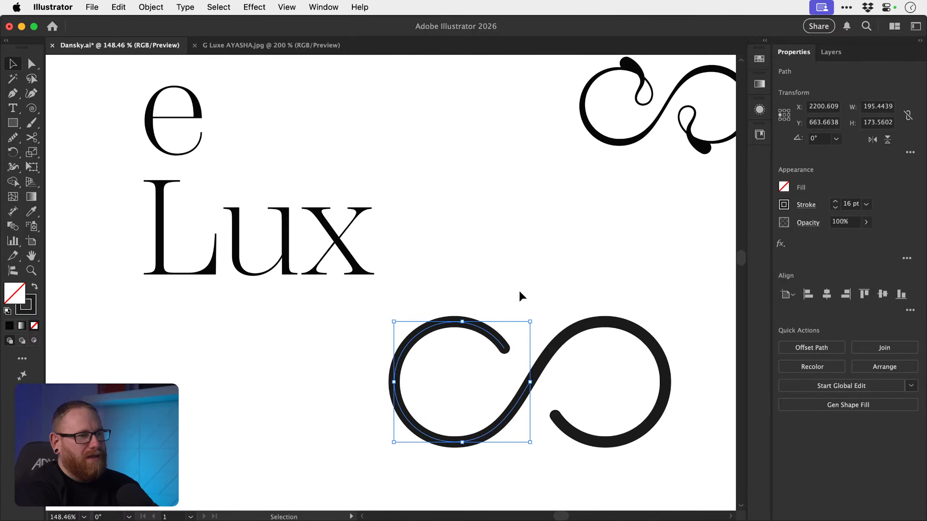
shift+click(556, 419)
drag(561, 425, 510, 258)
drag(614, 154, 494, 208)
scroll(363, 254, up, 5)
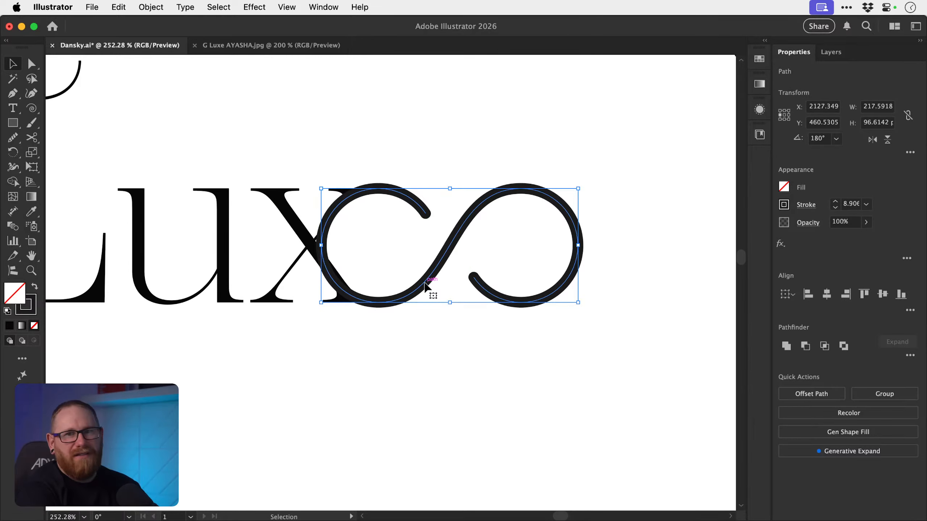
drag(424, 283, 441, 279)
drag(597, 188, 583, 192)
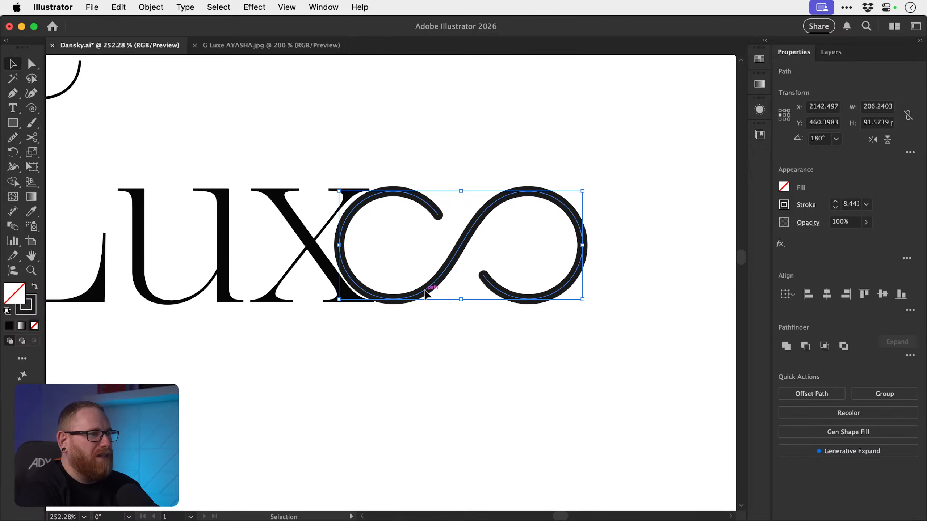
- Move the swirl over the "u" and align the bottom of its left loop with the letter's lowest curve
drag(425, 292, 235, 292)
key(z)
drag(153, 309, 384, 330)
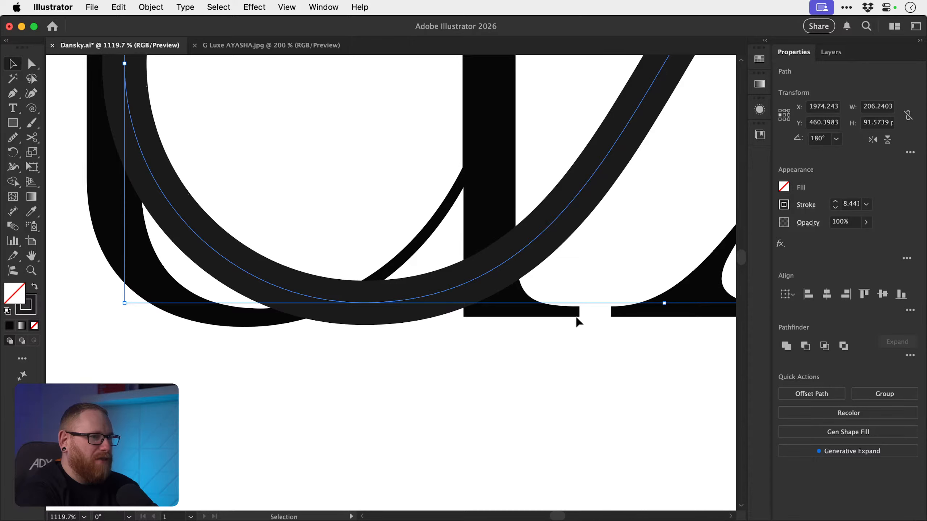
drag(398, 301, 299, 303)
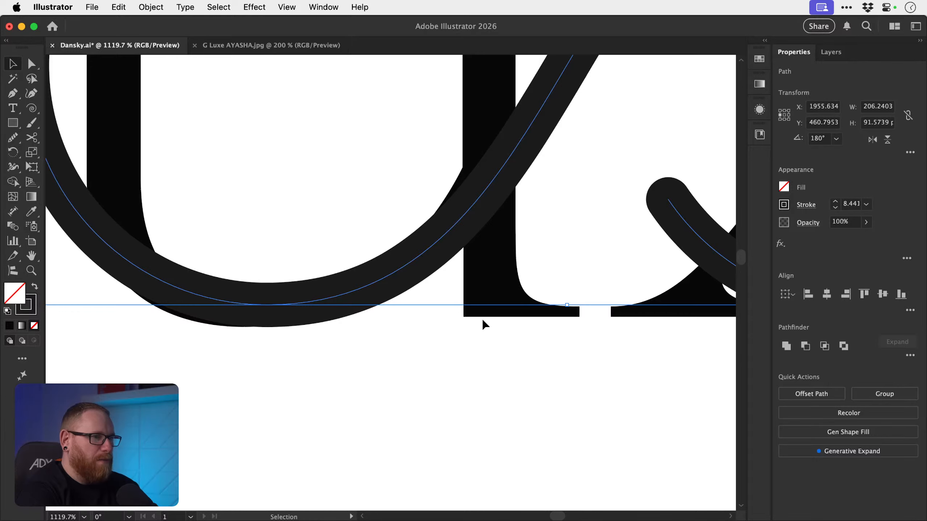
- Nudge the swirl right across the lettering until the top of its left loop sits between the "u" and the "x"
scroll(493, 317, down, 5)
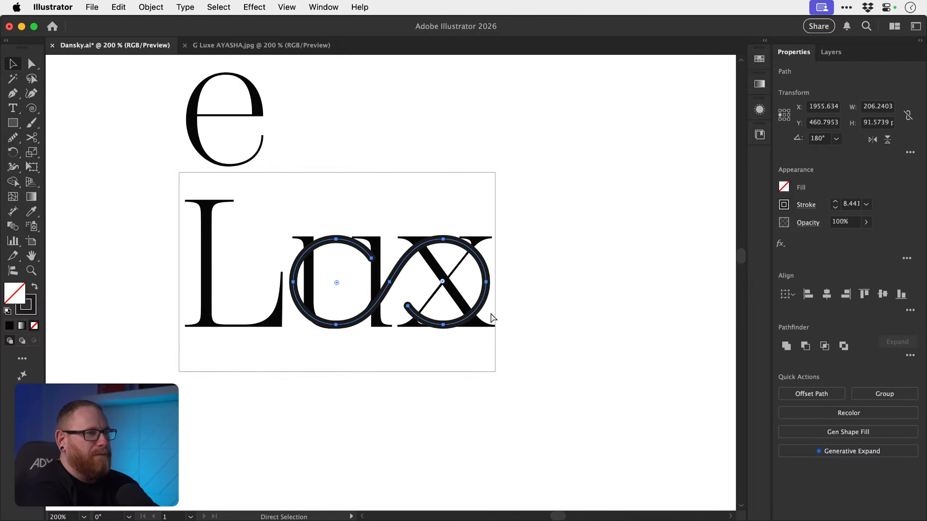
drag(490, 314, 370, 309)
key(shift+Right)
key(shift+Right)
key(shift+Right)
key(shift+Right)
key(shift+Right)
key(shift+Right)
key(shift+Right)
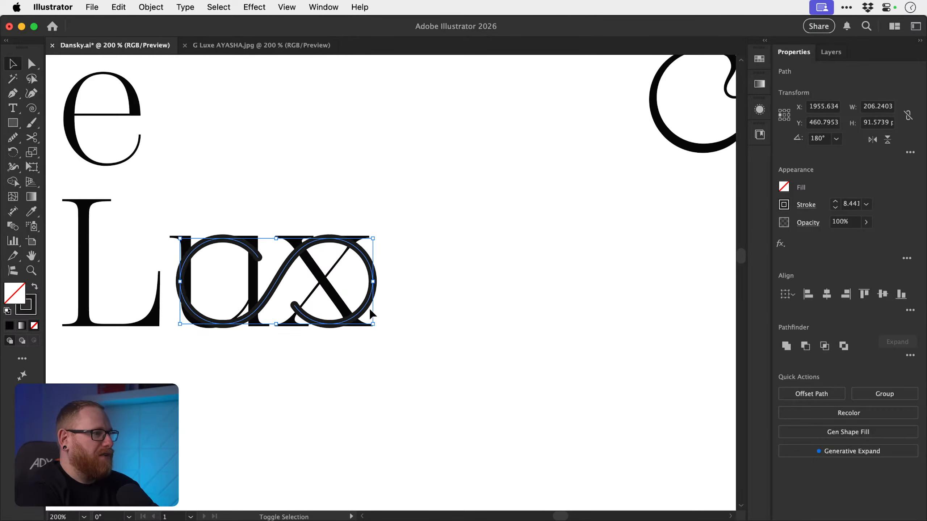
key(shift+Left)
key(shift+Left)
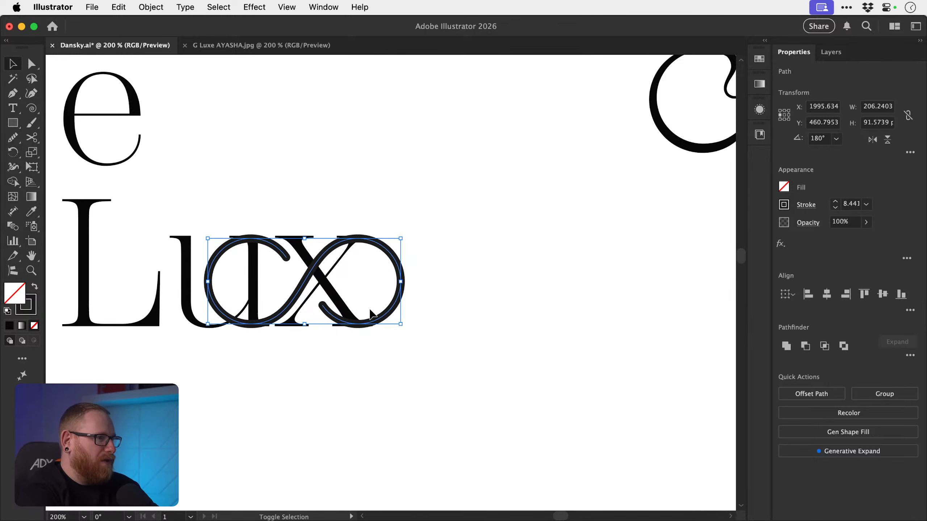
key(shift+Left)
key(shift+Left)
key(shift+Right)
key(shift+Right)
key(shift+Right)
key(shift+Right)
key(shift+Right)
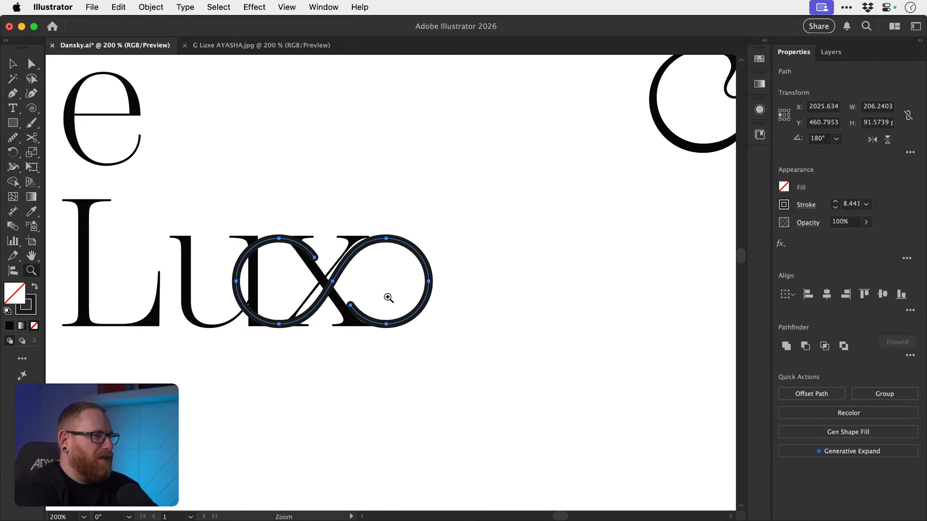
- Scale the swirl down slightly to about 204 px wide and 91 px high, using the letters' upper serifs as reference
drag(266, 228, 404, 297)
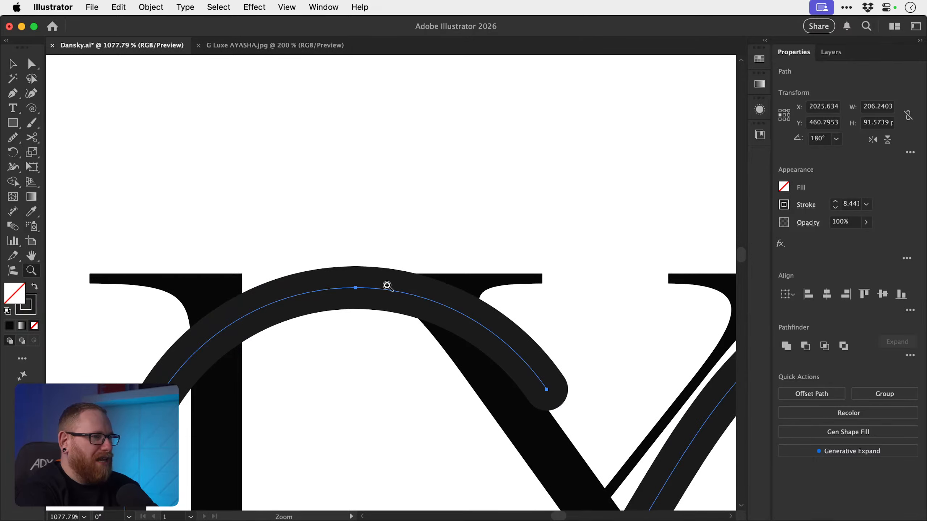
key(v)
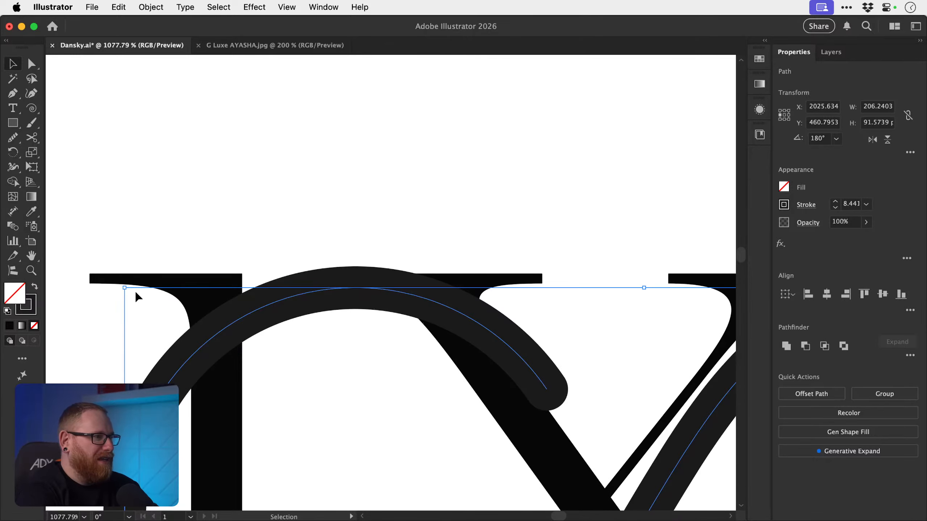
drag(126, 289, 134, 293)
- Move the swirl horizontally to just after the "x" of "Lux" and deselect it
key(super+minus)
key(super+minus)
key(super+minus)
key(super+minus)
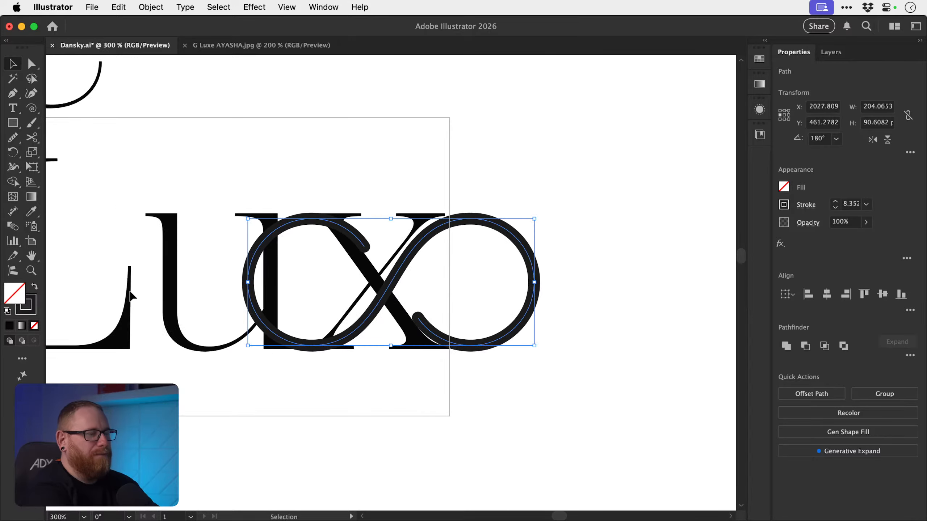
key(super+shift+h)
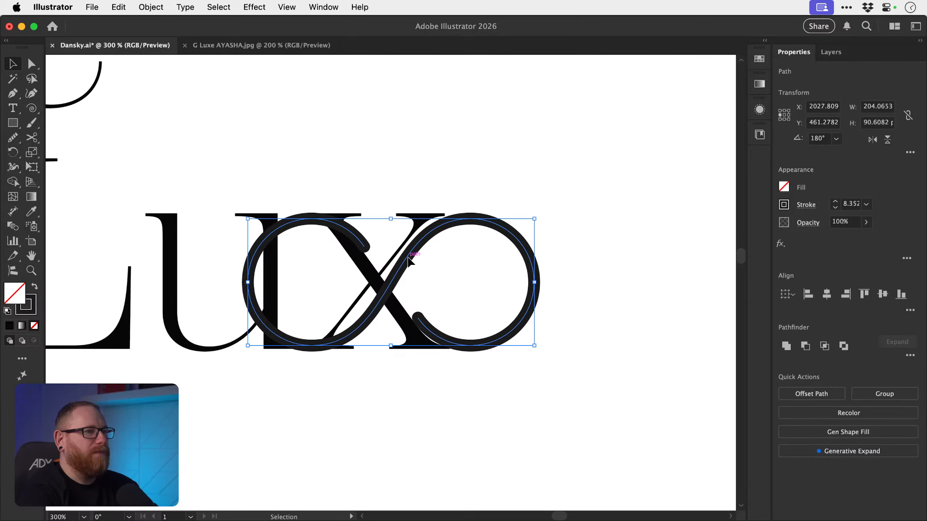
drag(409, 261, 625, 244)
drag(582, 244, 487, 247)
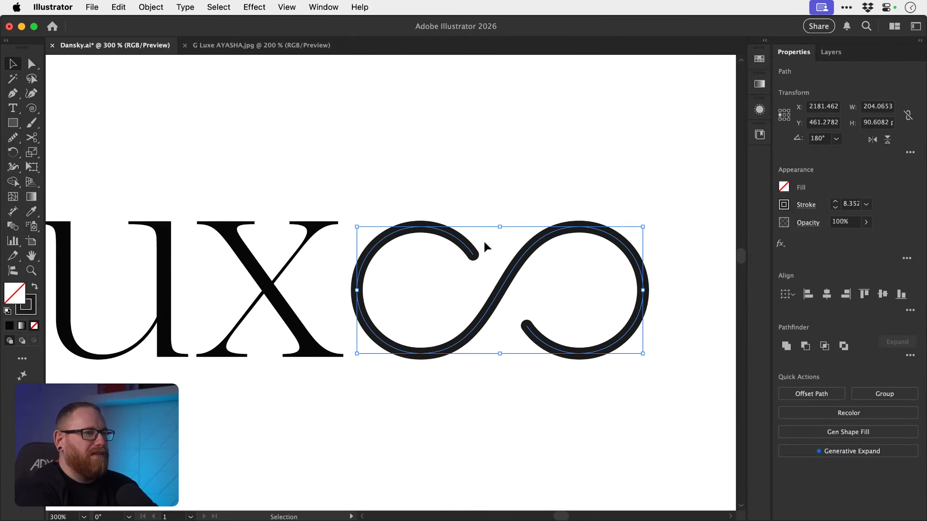
click(415, 202)
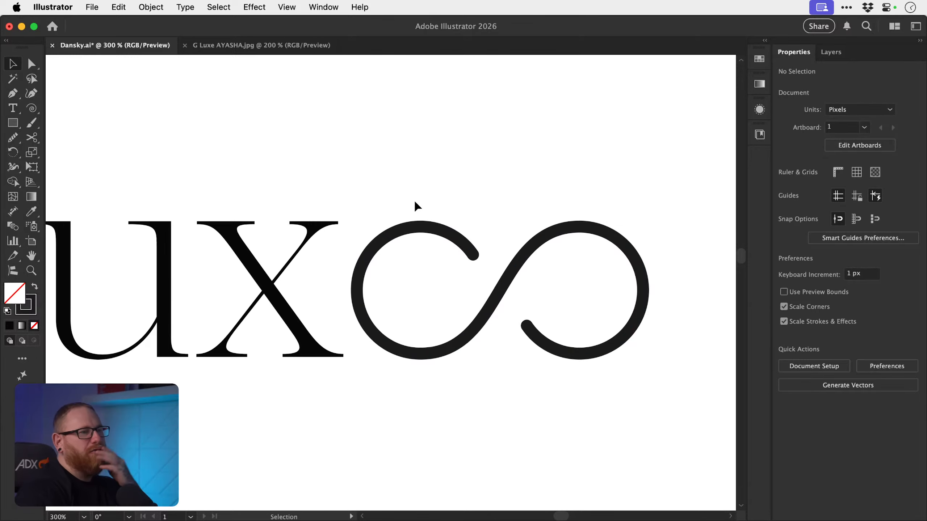
- Give both halves of the swirl butt caps in place of round stroke ends, and deselect them
click(496, 311)
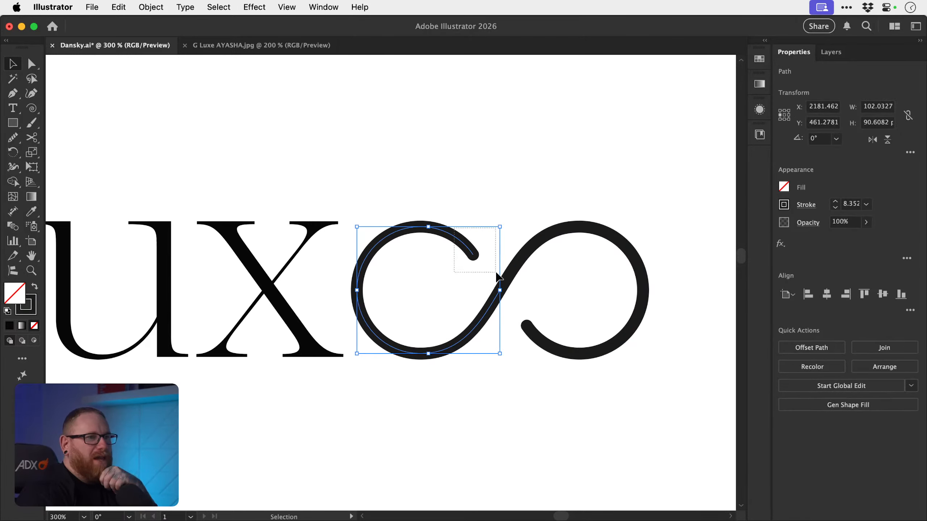
shift+click(532, 351)
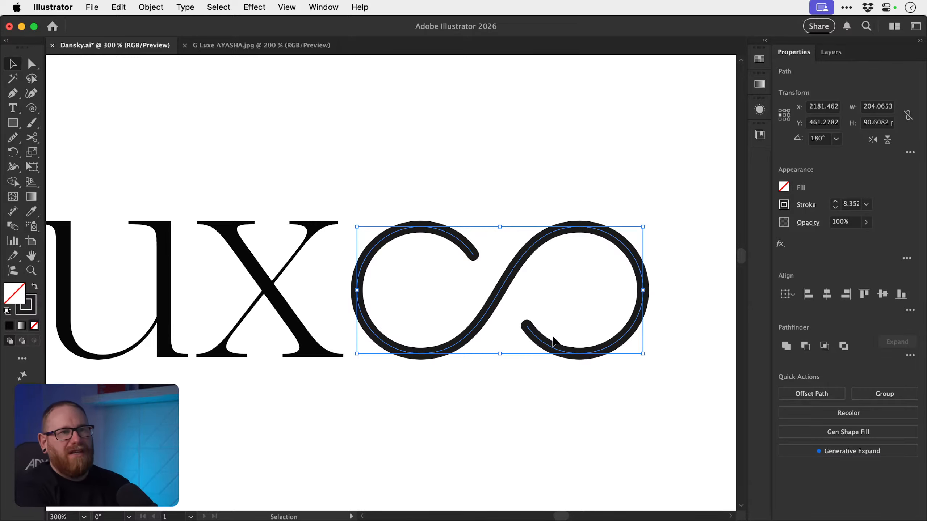
click(806, 205)
click(729, 241)
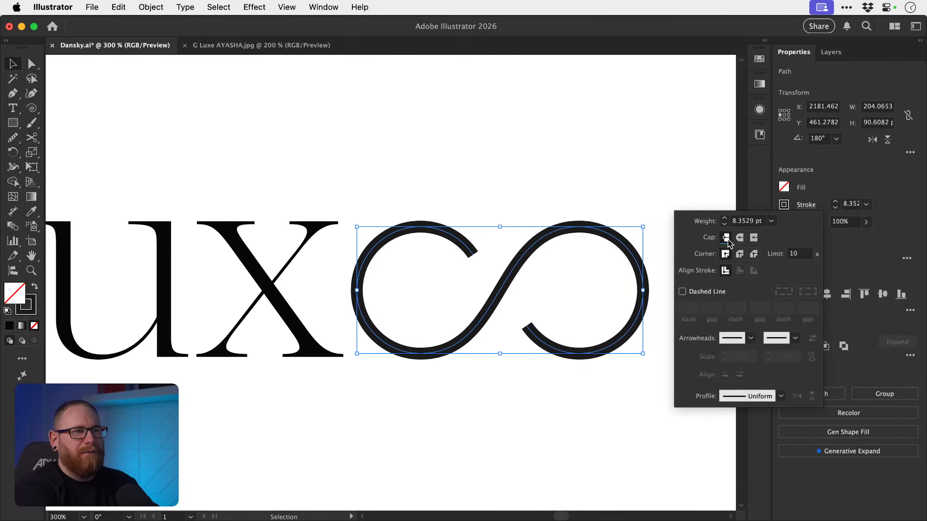
click(608, 176)
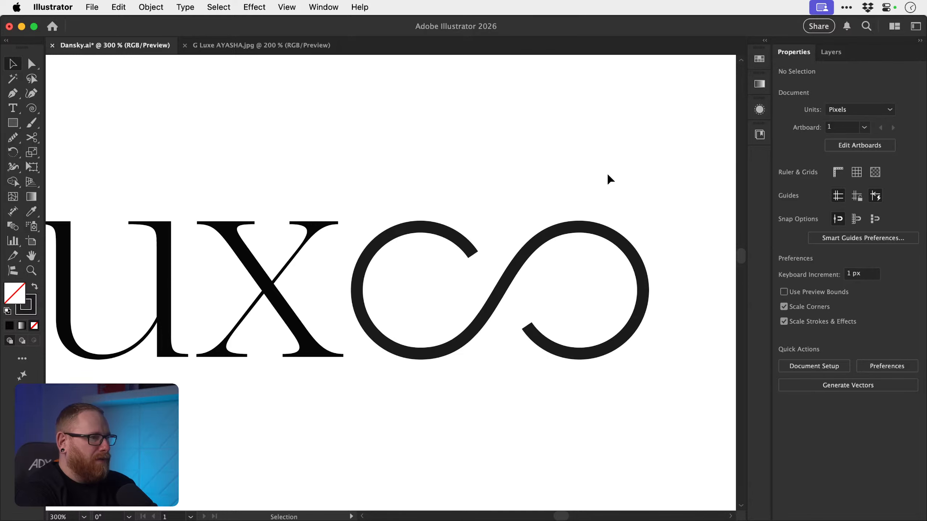
- Try deleting the right loop's anchor points from its open end upward, and undo the deletion
key(super+minus)
key(super+minus)
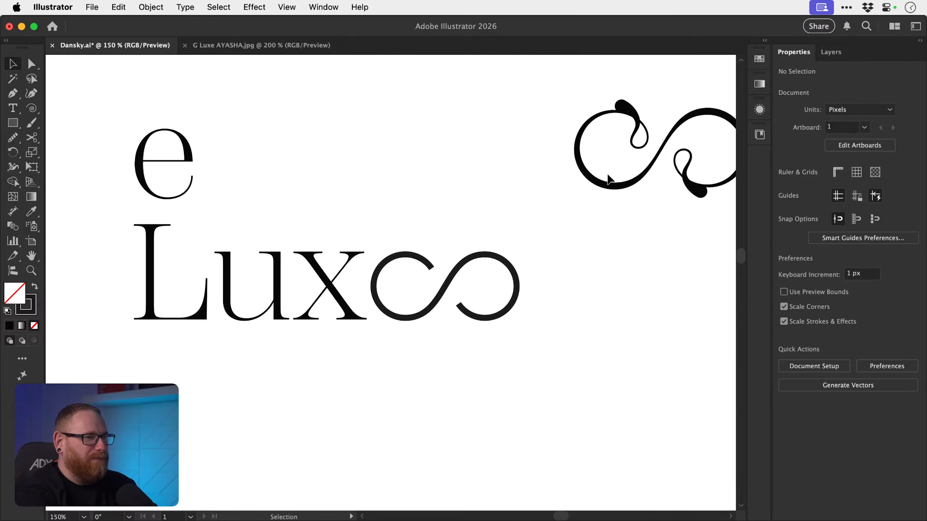
key(z)
drag(455, 298, 519, 322)
key(a)
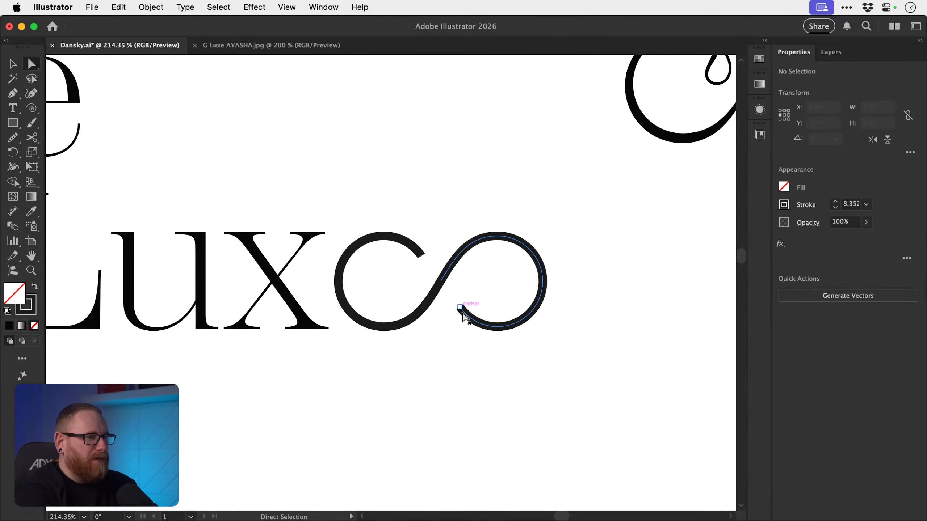
click(460, 307)
shift+click(497, 327)
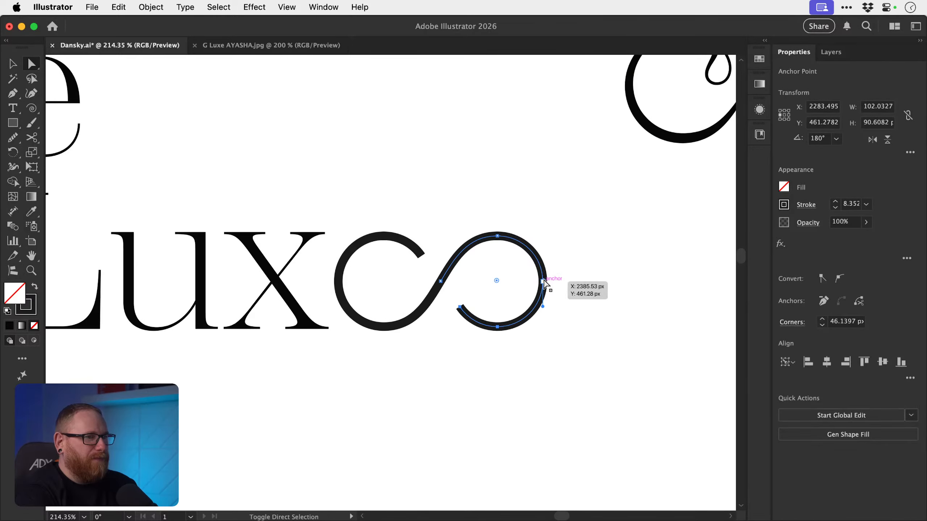
shift+click(542, 281)
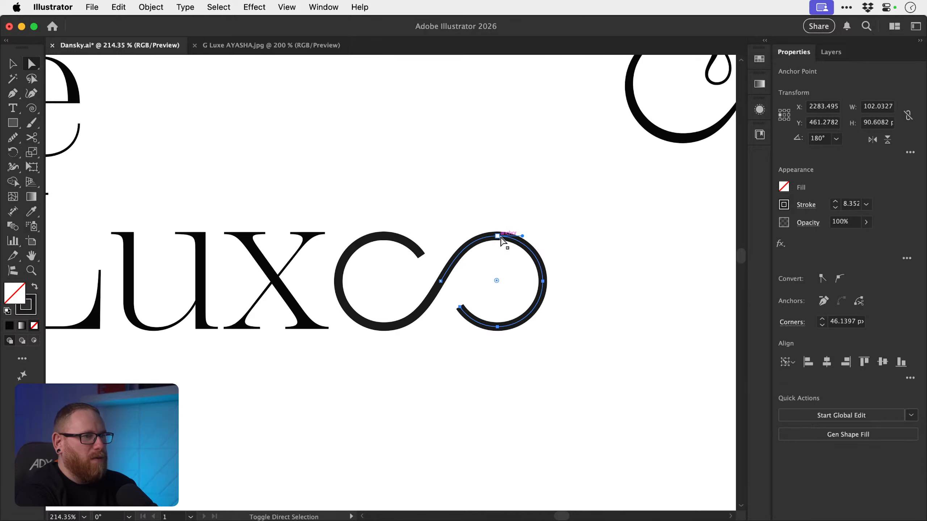
key(Delete)
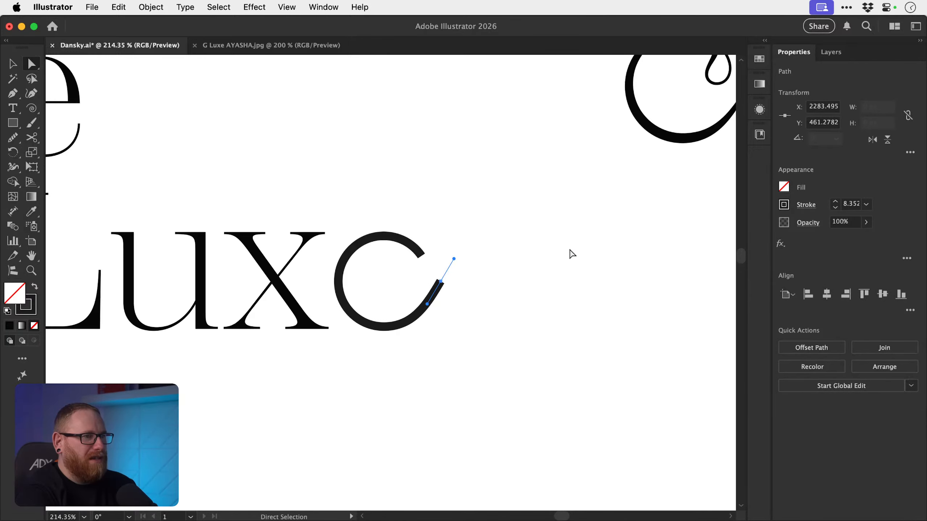
key(super+z)
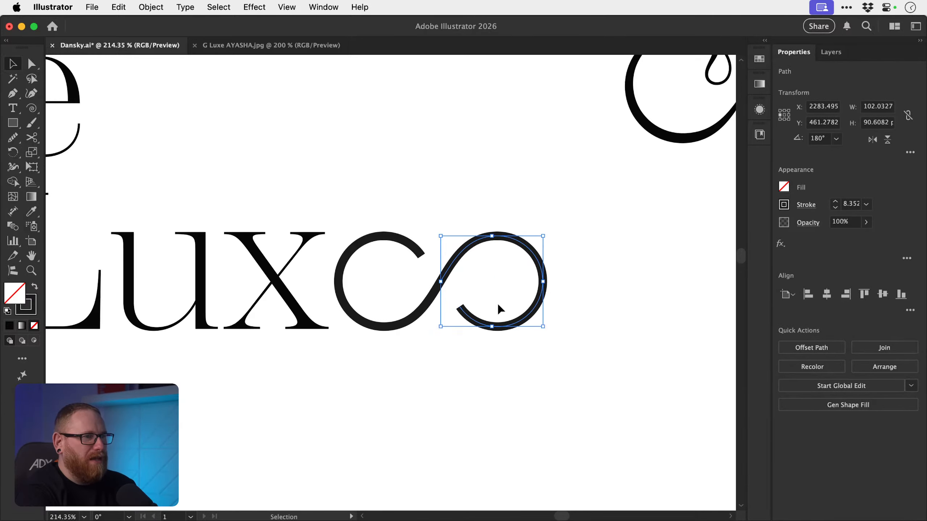
- Try scaling the right loop's lower anchor points down about its top anchor, and undo the scaling
key(super+space)
drag(446, 299, 520, 349)
key(s)
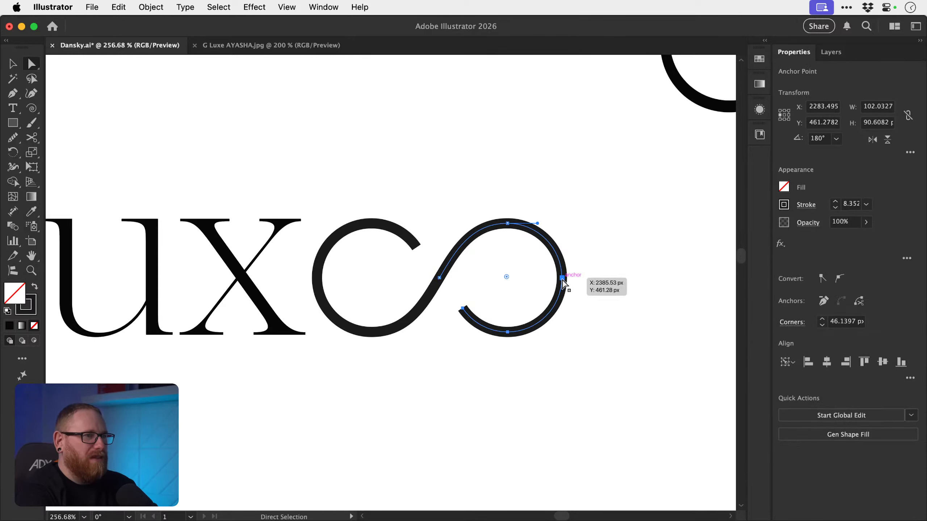
click(507, 223)
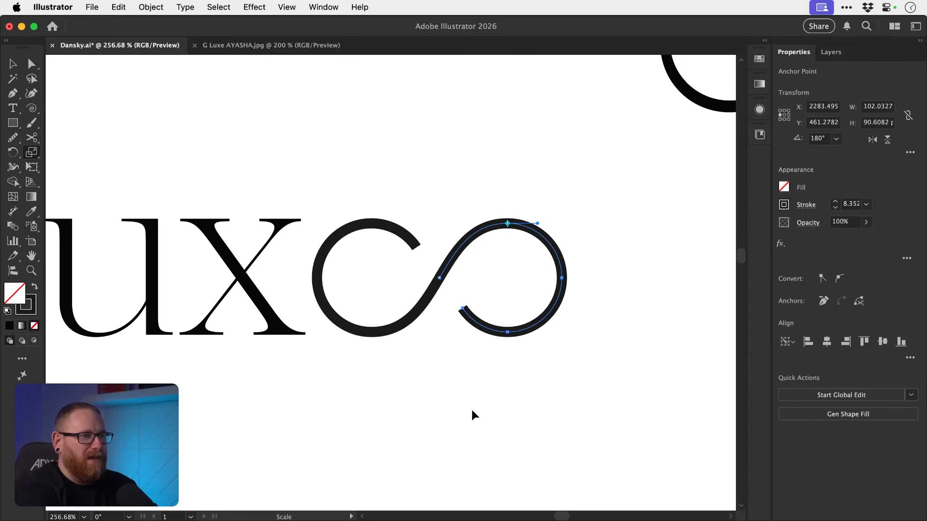
drag(472, 410, 478, 331)
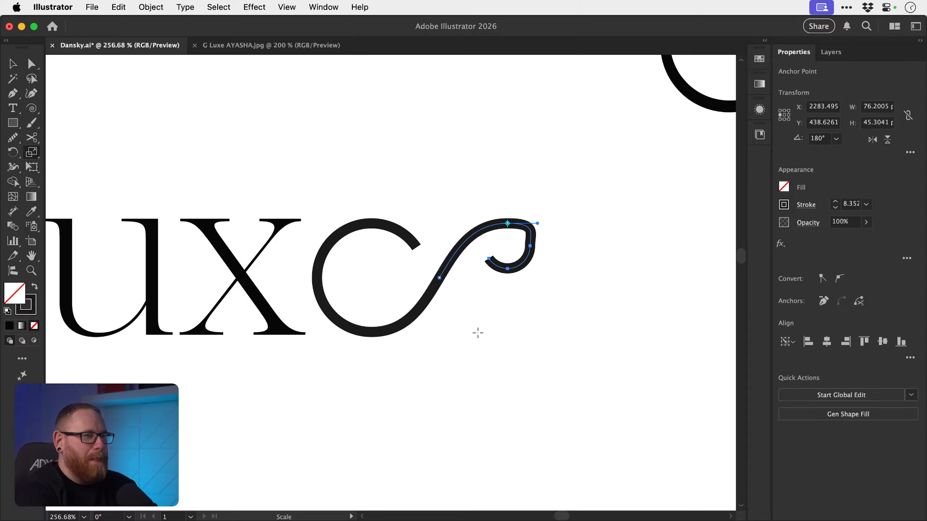
key(super+z)
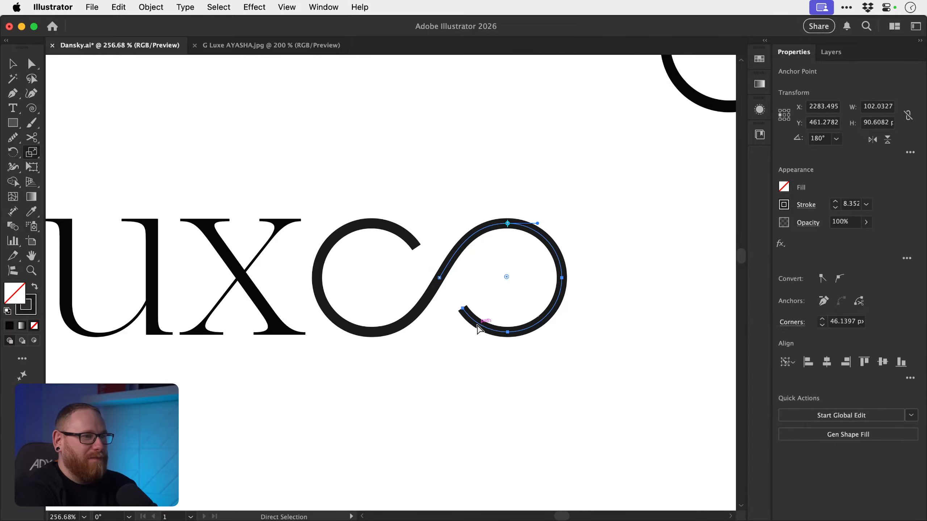
- Delete the right loop from its top anchor onward, leaving only the rising stroke, and deselect it
key(a)
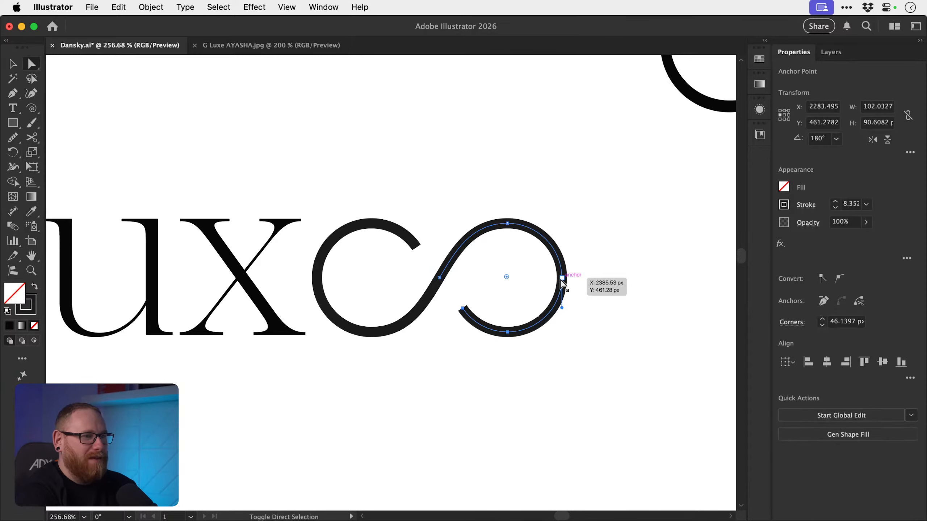
key(Delete)
click(563, 283)
key(v)
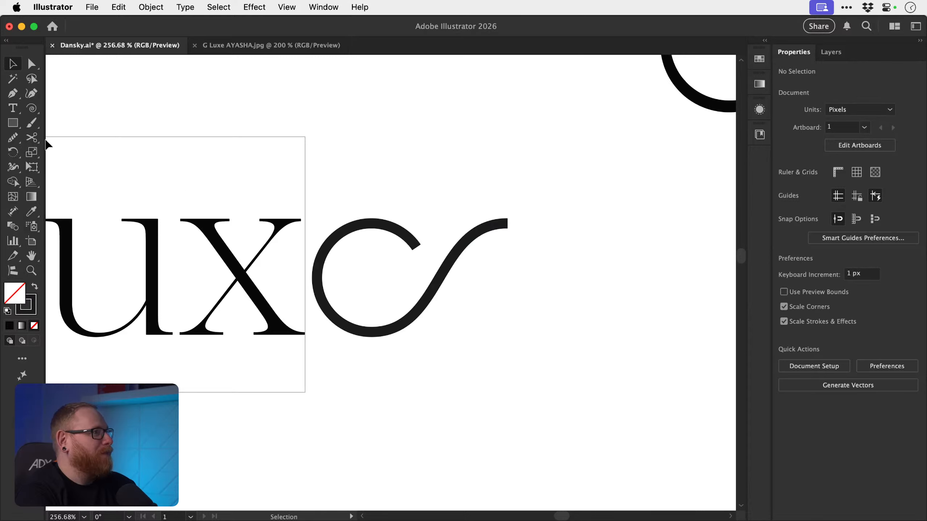
- Draw a small circle with the Ellipse tool just below the rising stroke's open end, and deselect it
drag(12, 123, 73, 151)
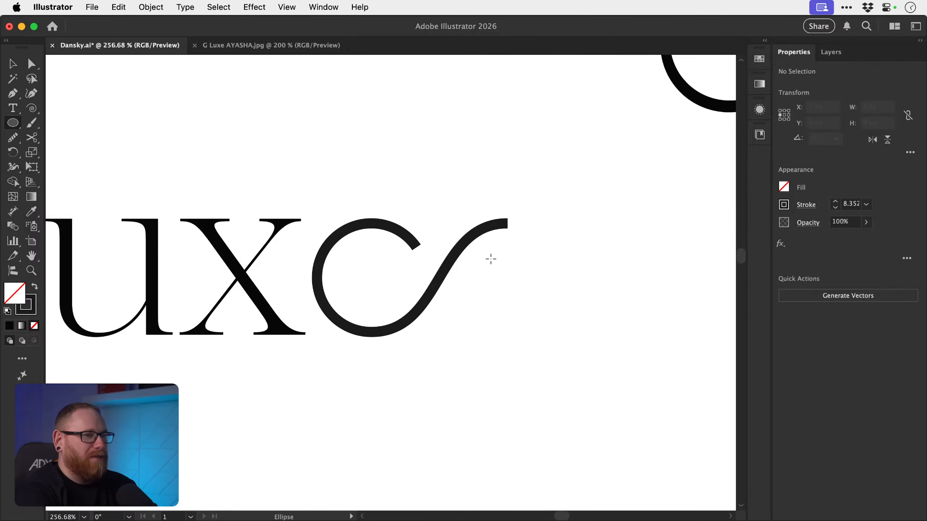
drag(491, 259, 560, 329)
key(v)
click(552, 236)
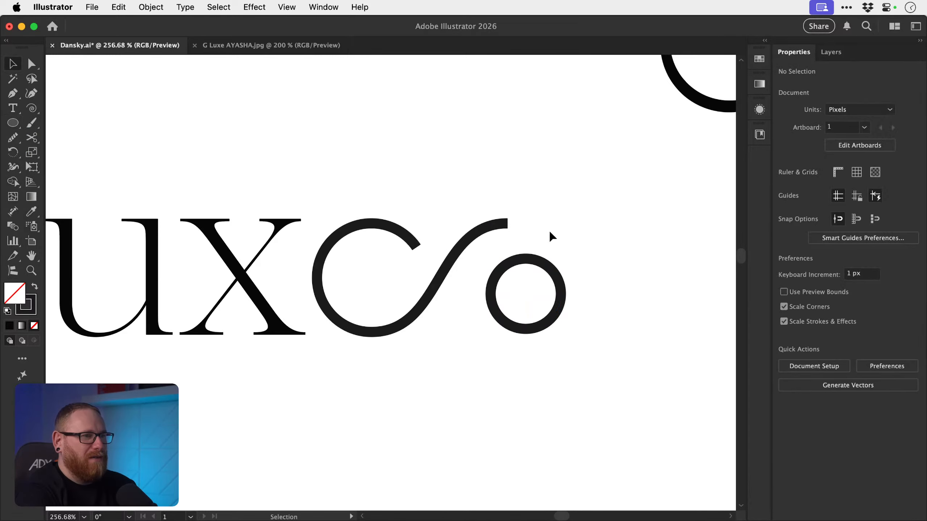
- Delete the small circle's upper-left quarter and move the remaining arc so its top end meets the rising stroke's end
key(a)
click(502, 268)
key(Delete)
key(v)
click(538, 237)
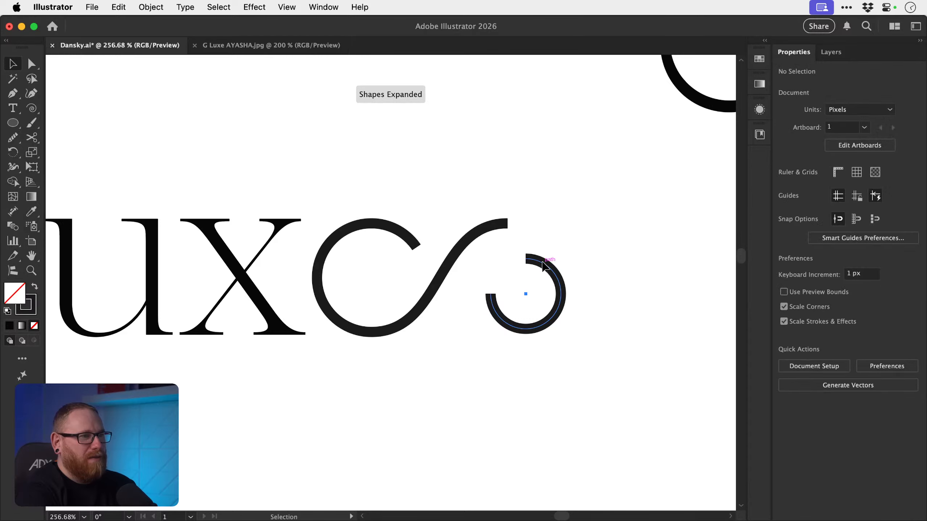
drag(543, 266, 524, 230)
click(555, 201)
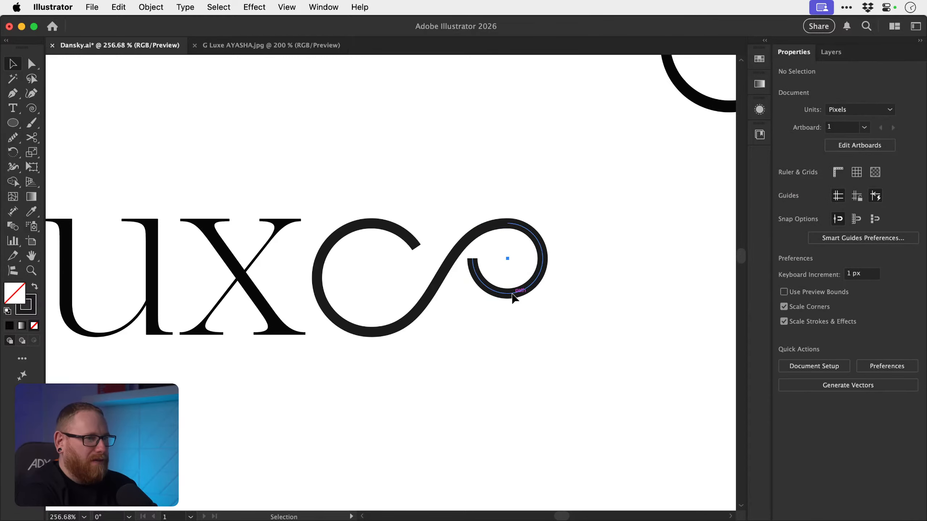
- Try enlarging the small arc about its top end to about 87 px wide and high
click(503, 252)
key(s)
click(508, 224)
mouse_move(471, 295)
mouse_down()
mouse_move(408, 379)
mouse_move(422, 361)
mouse_up()
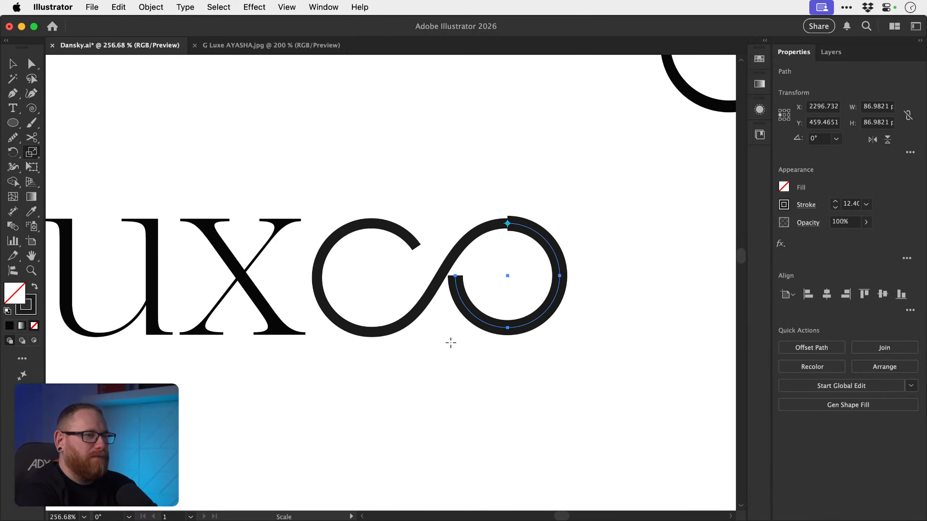
- Turn off Scale Corners and Scale Strokes & Effects, and scale the arc about its top end to about 45 px wide and high
click(910, 153)
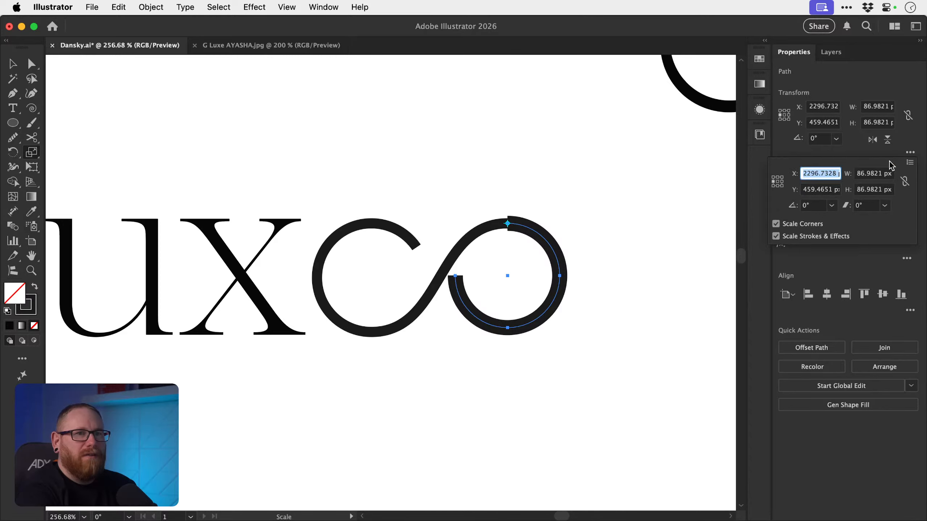
click(803, 237)
click(803, 225)
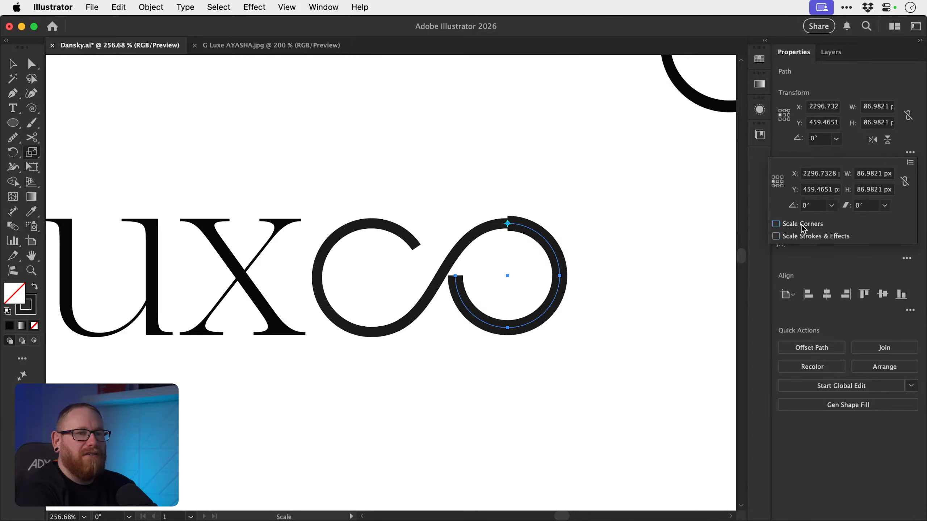
mouse_move(472, 337)
mouse_down()
mouse_move(472, 294)
mouse_move(469, 337)
mouse_move(429, 378)
mouse_move(497, 307)
mouse_move(422, 393)
mouse_move(481, 323)
mouse_up()
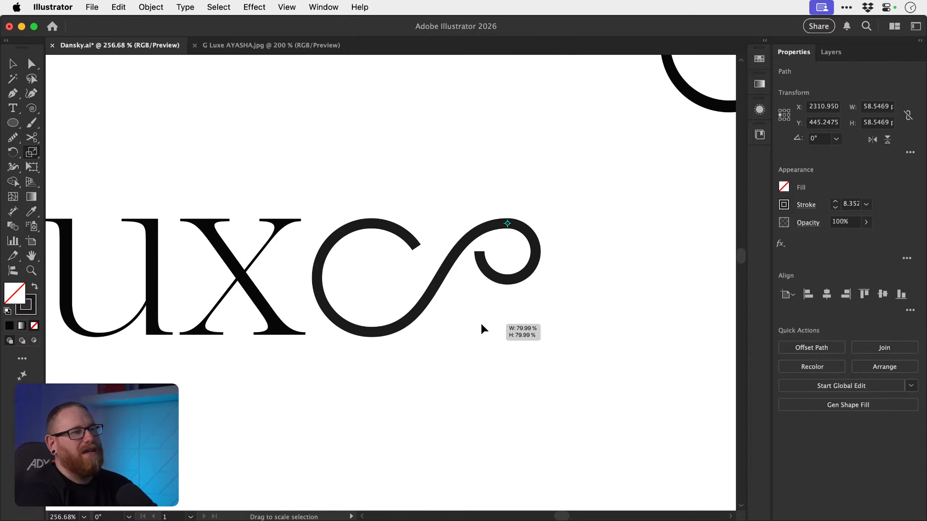
drag(481, 323, 482, 322)
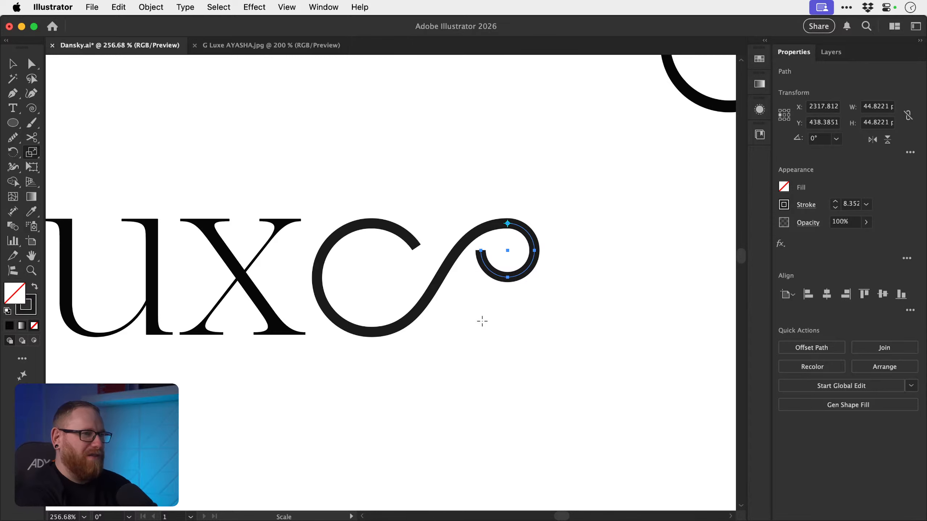
scroll(445, 327, left, 6)
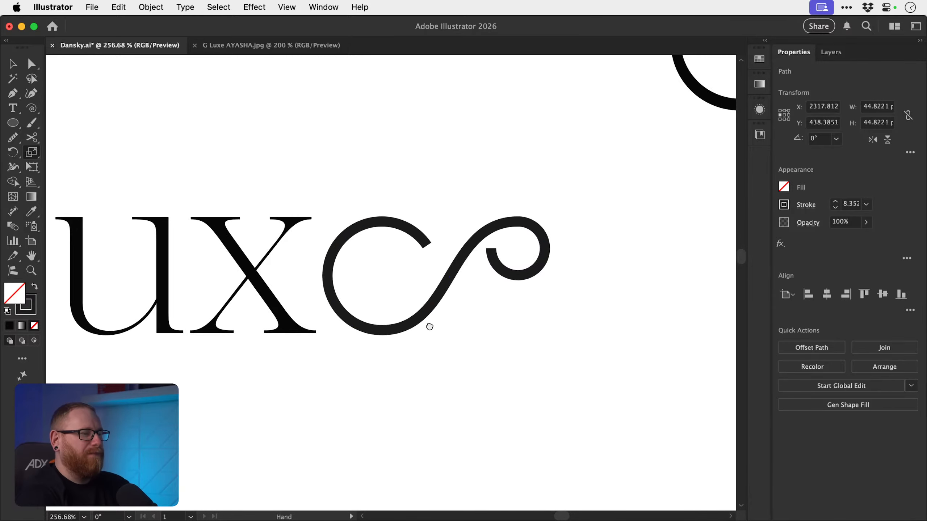
key(v)
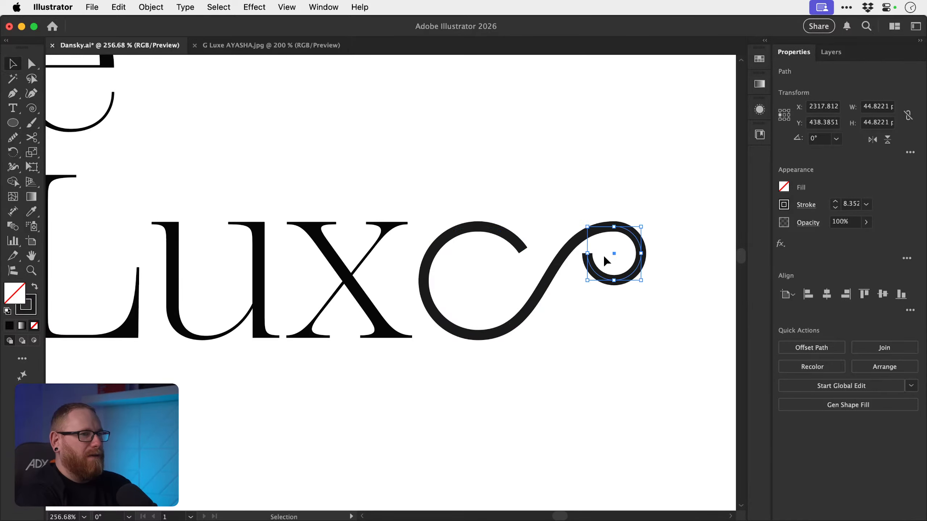
- Duplicate the whole swirl, including its small arc, straight down below the wordmark, and deselect the copy
scroll(467, 269, right, 3)
click(576, 373)
scroll(530, 255, down, 4)
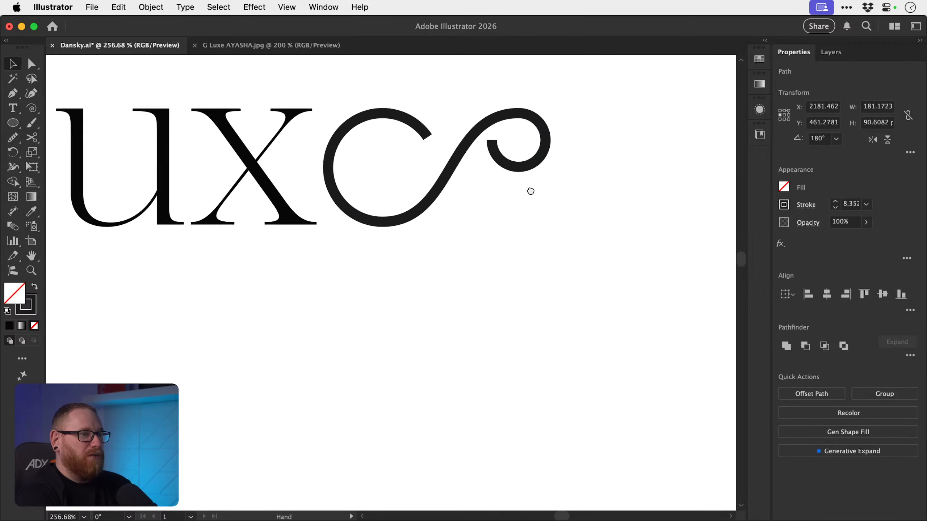
drag(514, 146, 489, 370)
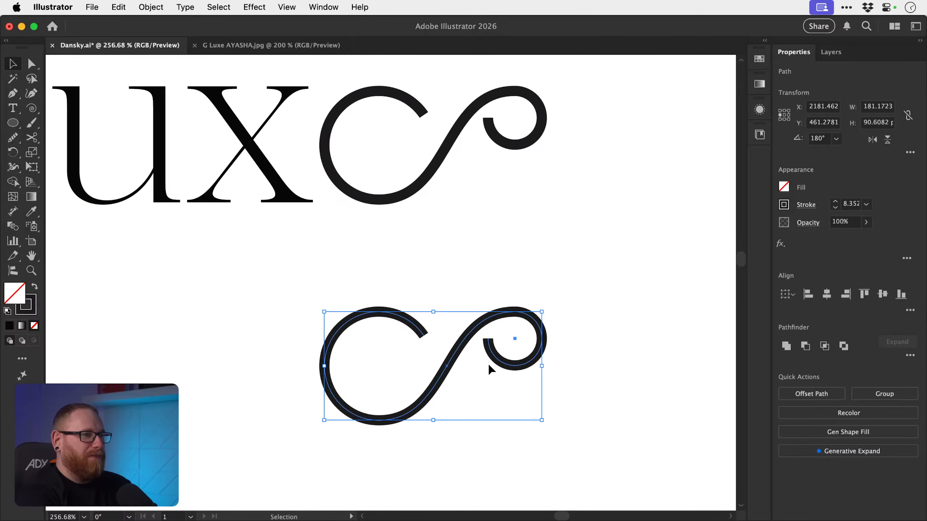
click(517, 270)
click(519, 312)
key(r)
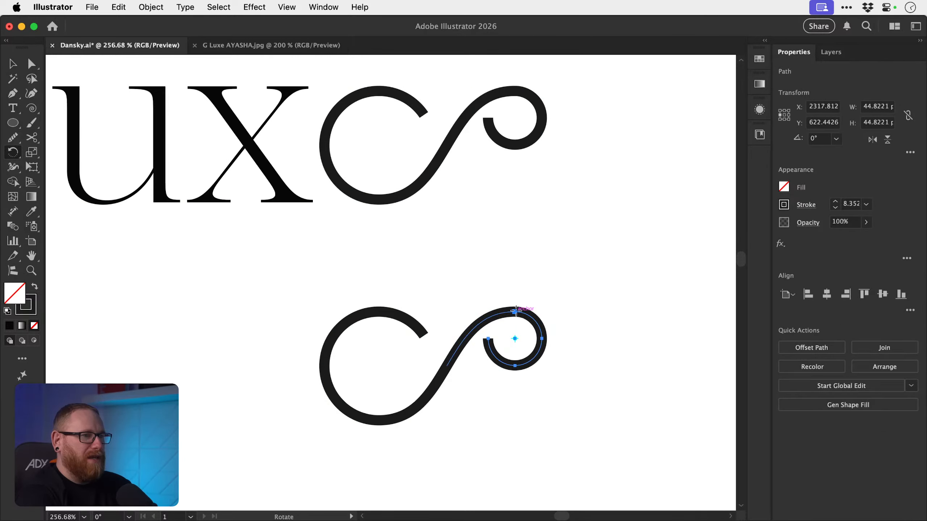
key(o)
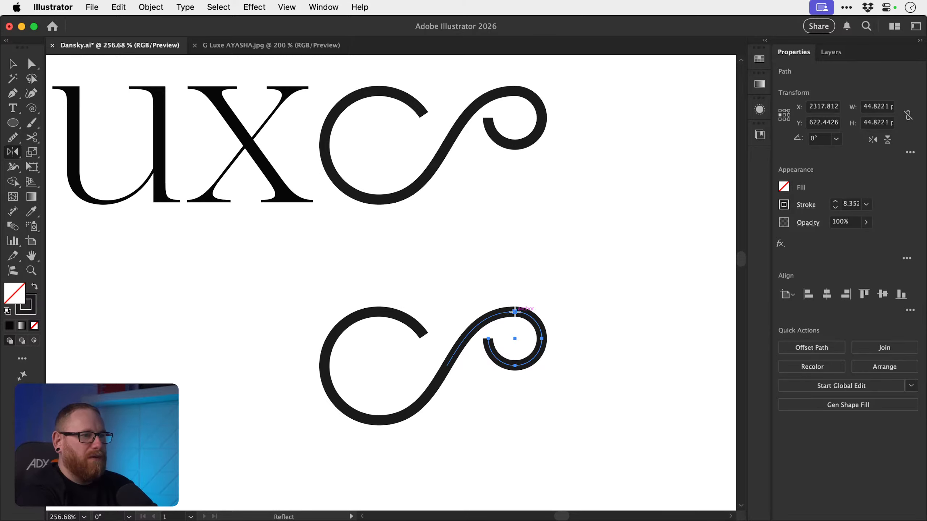
key(v)
click(525, 287)
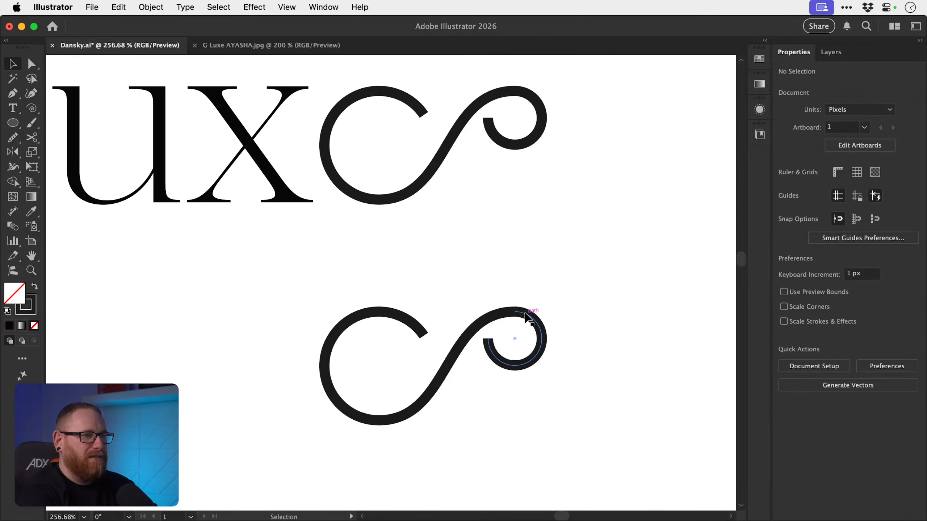
- Reflect a copy of the lower swirl's small arc upward across a horizontal axis through its top end
click(529, 316)
key(o)
alt+click(515, 312)
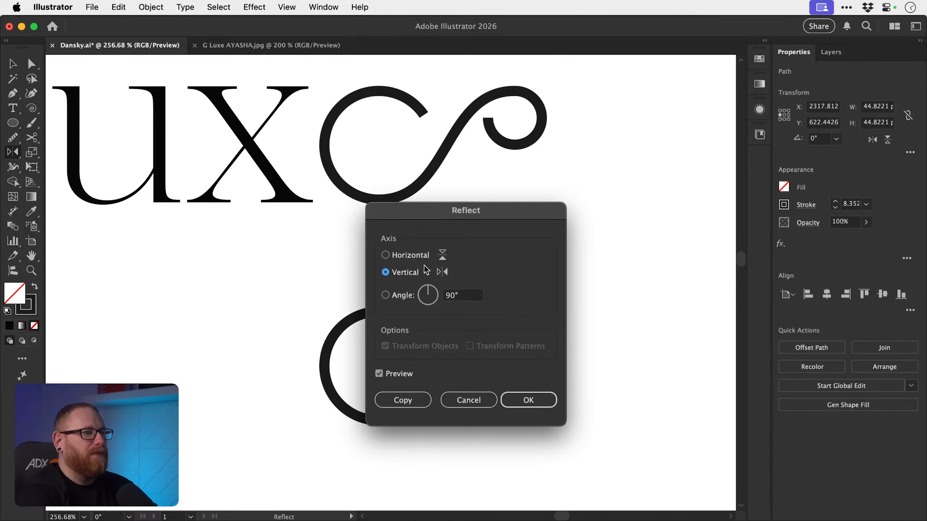
click(409, 403)
key(v)
click(559, 314)
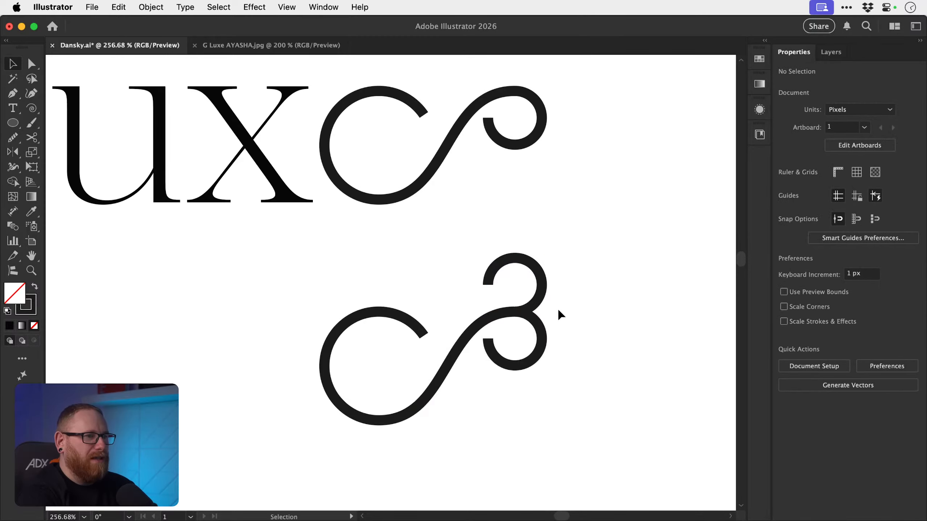
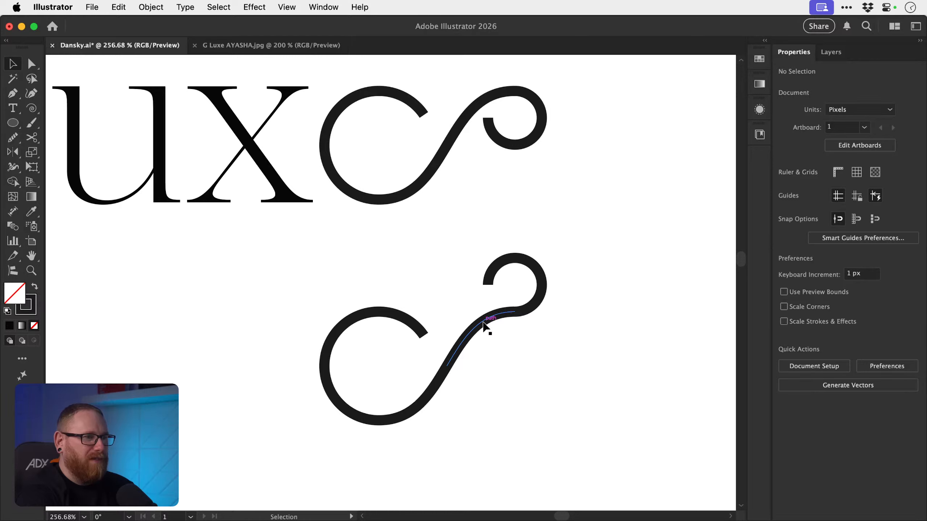
- Cut the duplicate swirl's rising stroke partway up with the Scissors tool, and remove the section beyond the cut
key(c)
click(477, 325)
key(v)
click(543, 311)
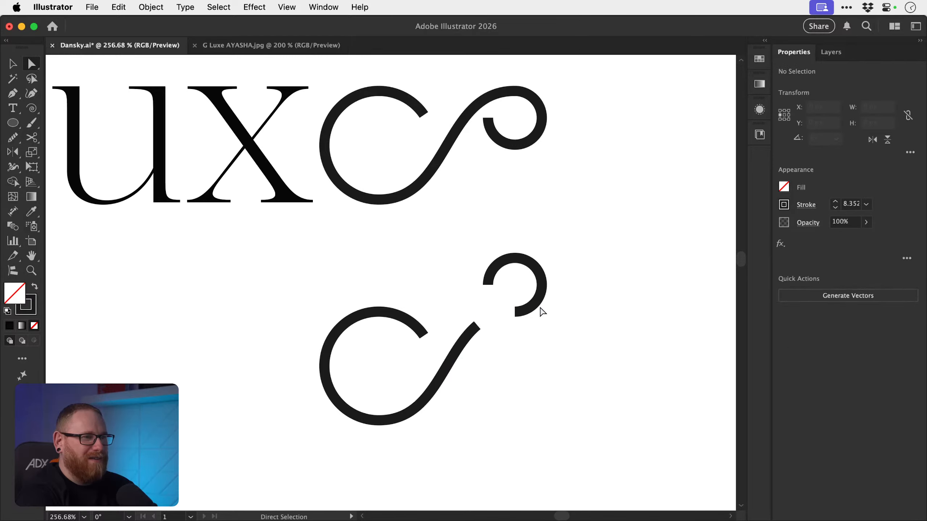
- Move the detached small arc onto the cut end of the stroke and rotate it about that point to about 149°
drag(534, 309, 463, 321)
key(r)
click(477, 325)
drag(368, 273, 407, 304)
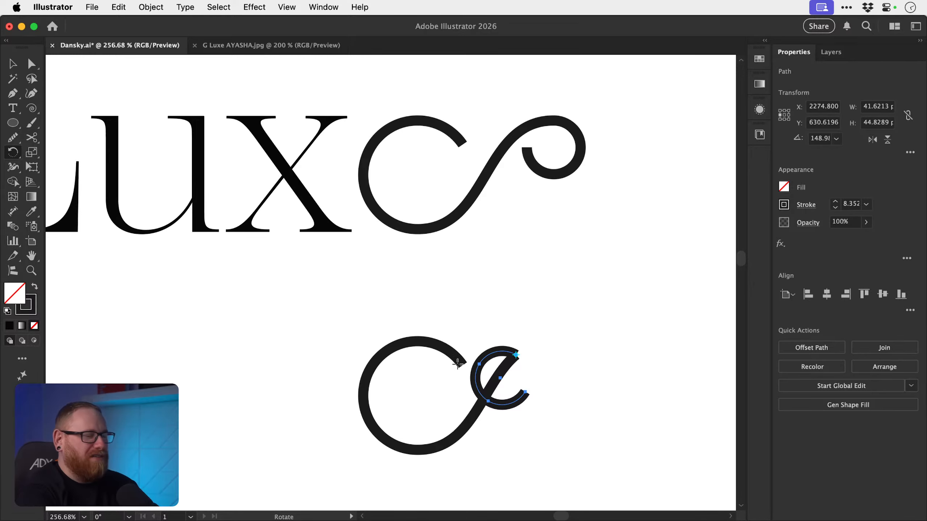
- Draw a straight diagonal crossbar about 75 px wide and 51 px high from the left loop's open end to its lower-left side
key(p)
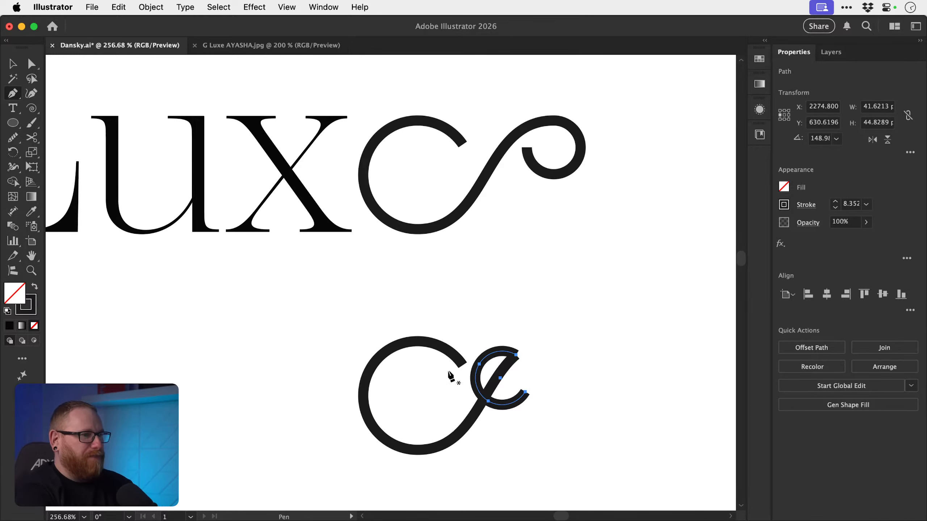
click(462, 366)
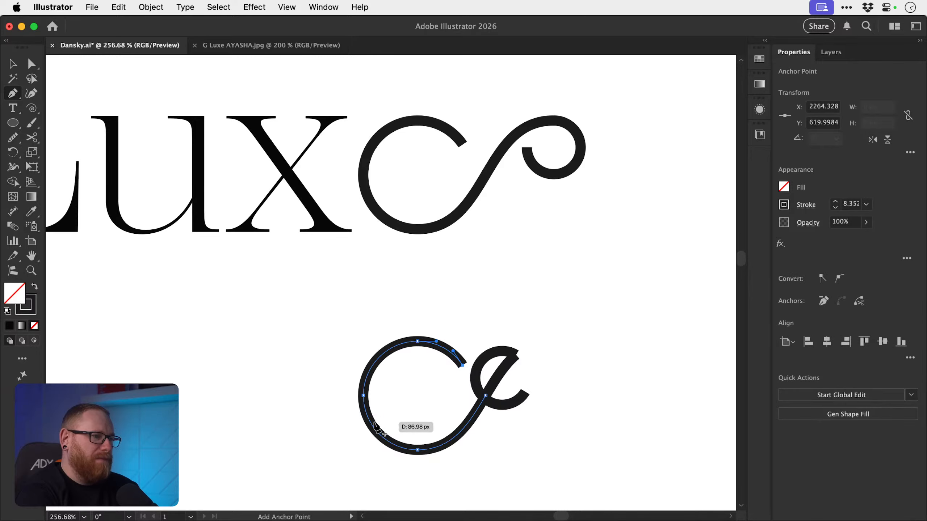
click(449, 373)
click(397, 414)
key(Escape)
key(a)
drag(397, 413, 373, 426)
drag(449, 373, 411, 279)
click(479, 324)
key(z)
key(space)
key(v)
key(space)
key(z)
drag(409, 245, 488, 296)
key(v)
key(a)
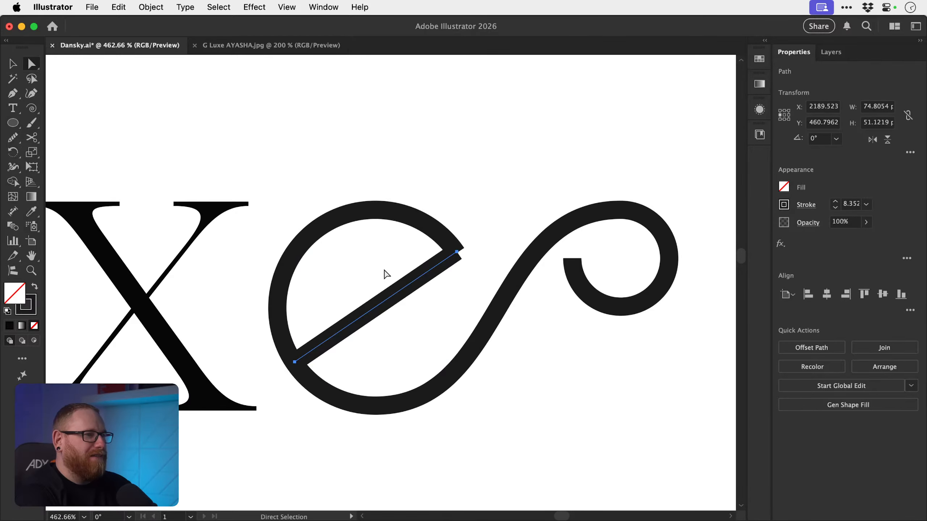
- Move the crossbar's lower-left anchor point up along the loop to about X 2184, Y 468 px for a shallower slope
click(393, 296)
click(456, 252)
mouse_move(456, 252)
mouse_down()
mouse_move(430, 280)
mouse_move(456, 253)
mouse_up()
drag(294, 362, 176, 251)
key(z)
drag(402, 361, 362, 348)
drag(347, 342, 439, 358)
drag(345, 348, 449, 367)
key(a)
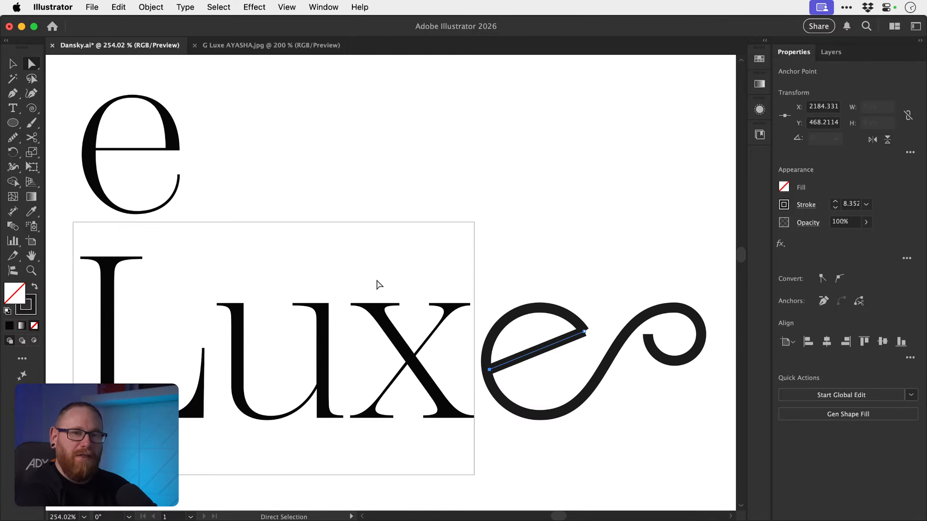
- Set the crossbar's stroke weight to 2 pt and deselect it
click(835, 207)
click(835, 207)
click(835, 207)
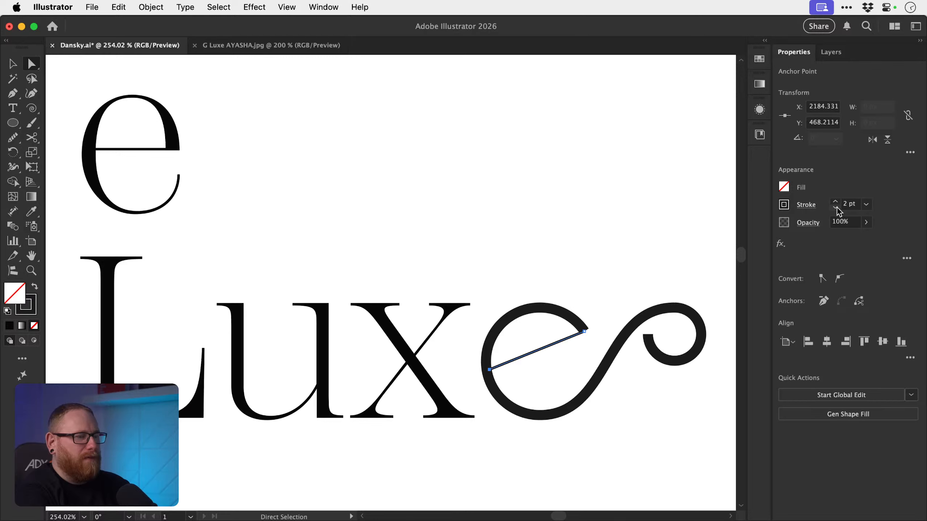
key(v)
click(623, 238)
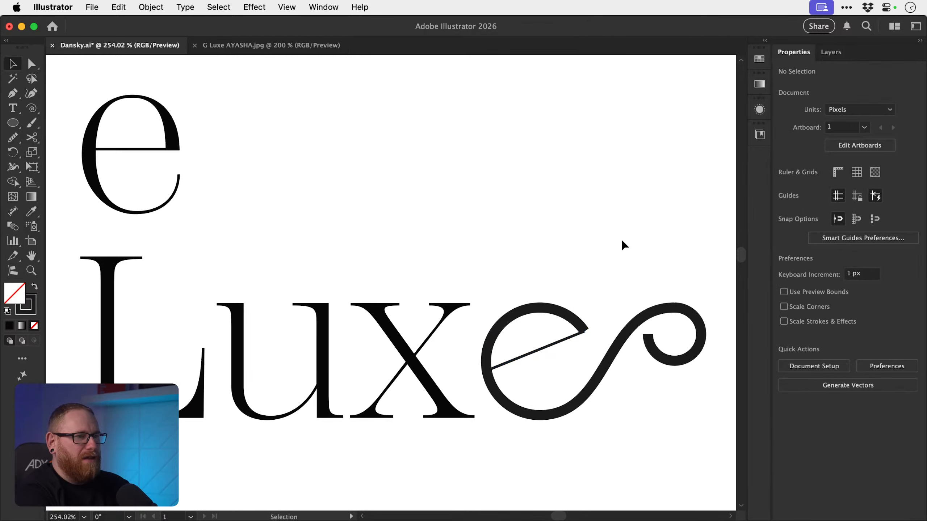
- Set the stroke weight of the "e" loop to 9 pt, and deselect it
click(525, 316)
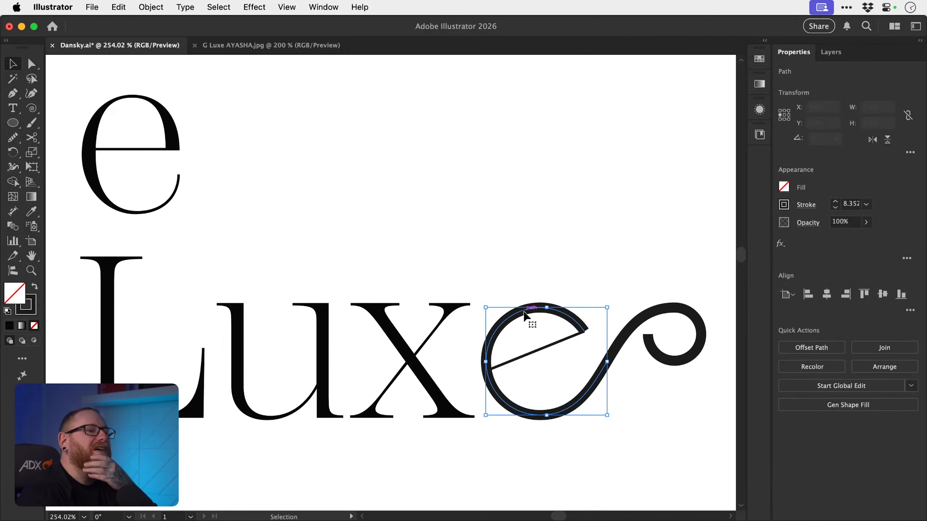
click(835, 208)
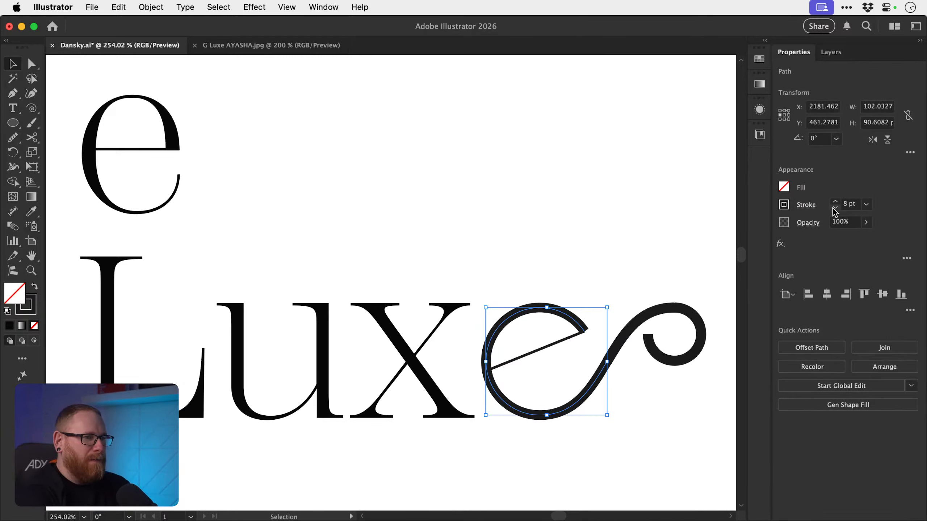
click(835, 202)
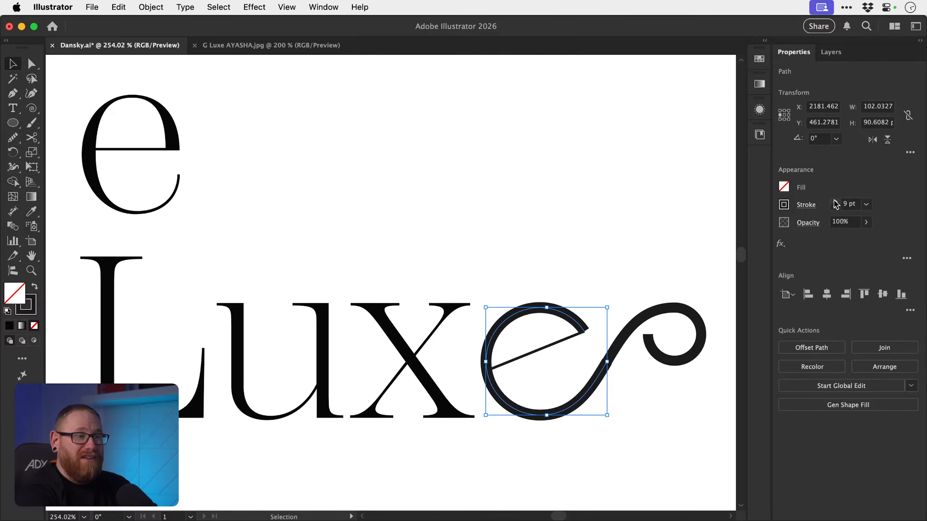
click(575, 206)
- Compare the "e" loop's stroke thickness with the thick diagonal of the "x" close up, and select the loop
key(z)
drag(451, 352, 602, 406)
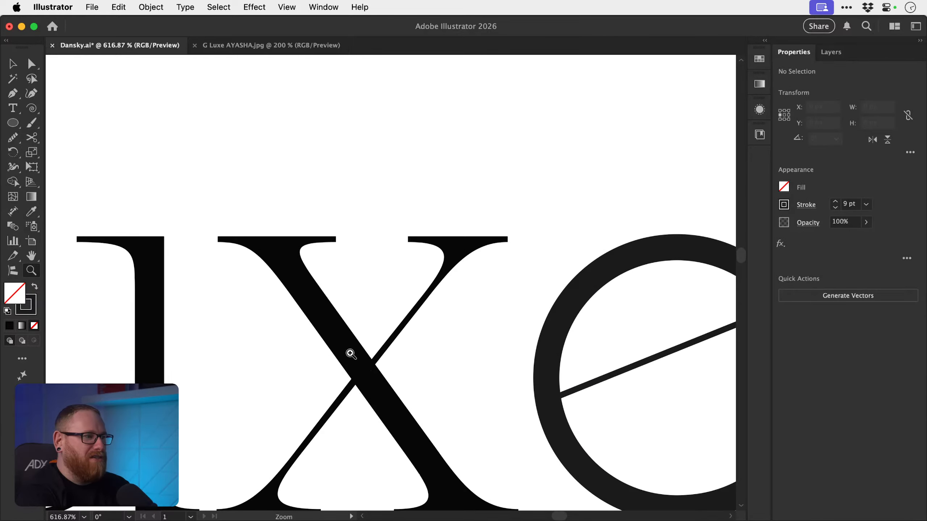
alt+click(505, 381)
key(v)
click(536, 366)
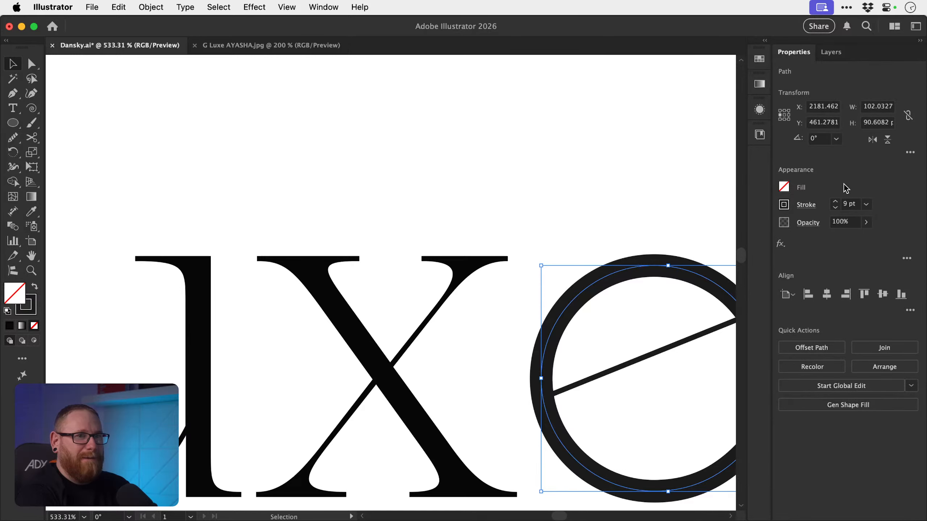
- Try a heavier stroke weight on the round bowl of the e and undo the change
click(834, 202)
click(641, 199)
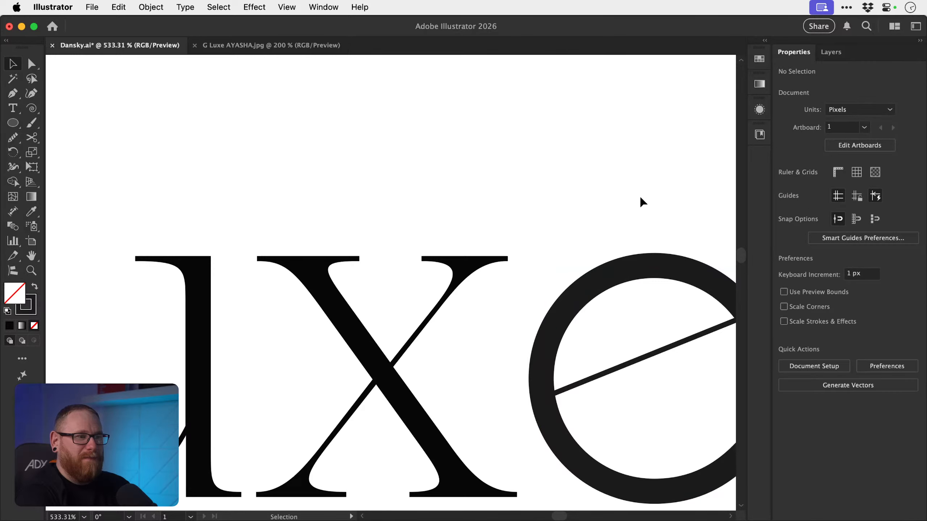
key(a)
key(super+z)
- Set the stroke weight of the e's round bowl to 9.5 pt
double_click(848, 206)
text(9)
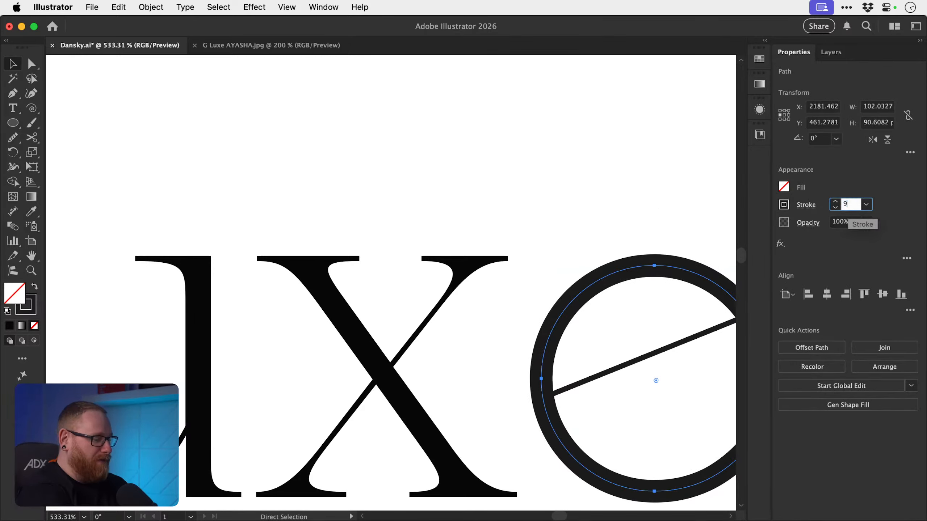
text(.5)
key(Return)
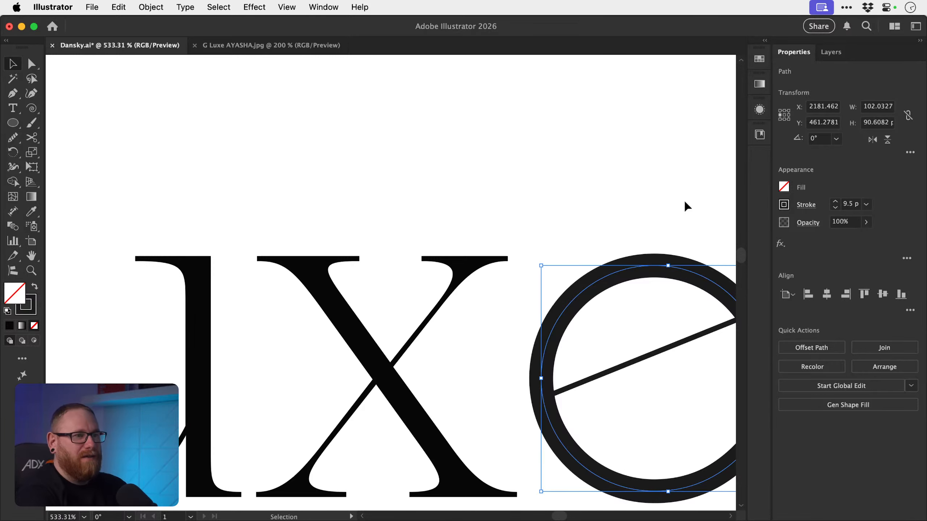
click(552, 210)
- Move the left end of the e's crossbar down along the bowl to give the bar a steeper diagonal
drag(591, 291, 442, 231)
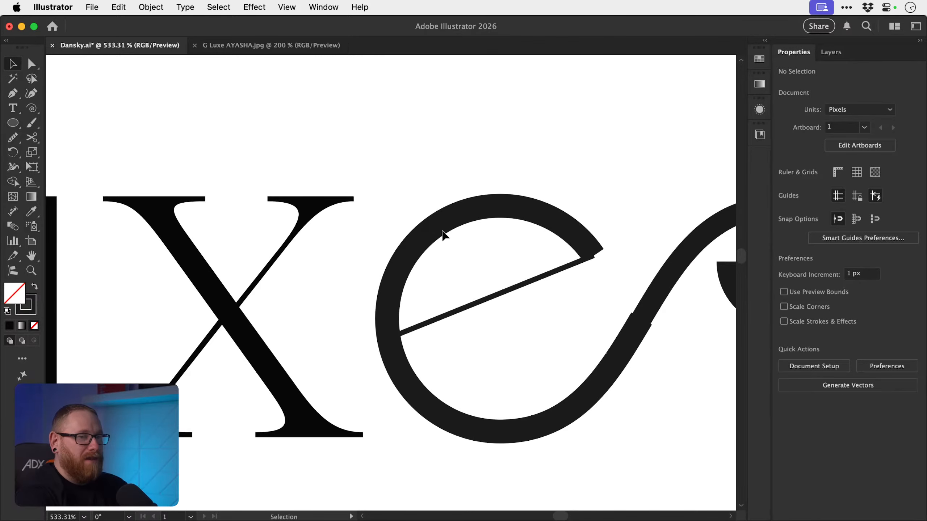
key(a)
click(507, 292)
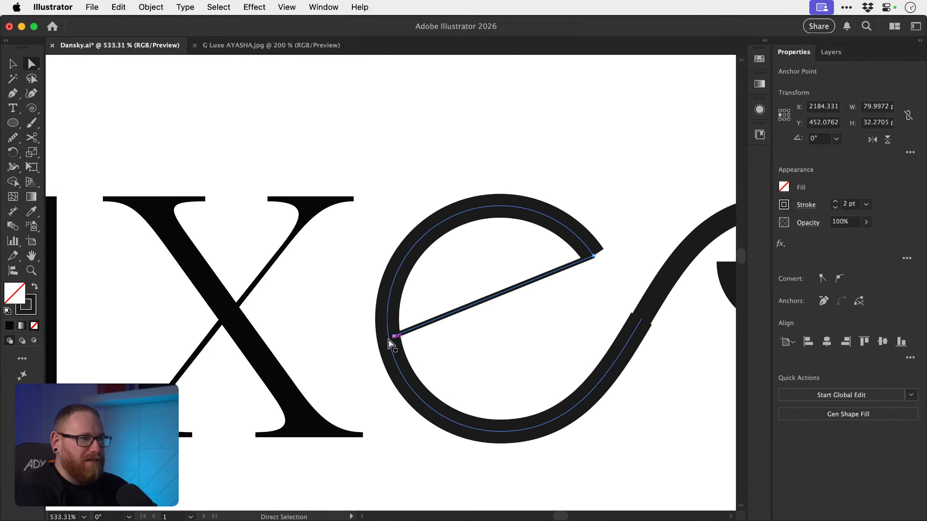
drag(394, 336, 412, 389)
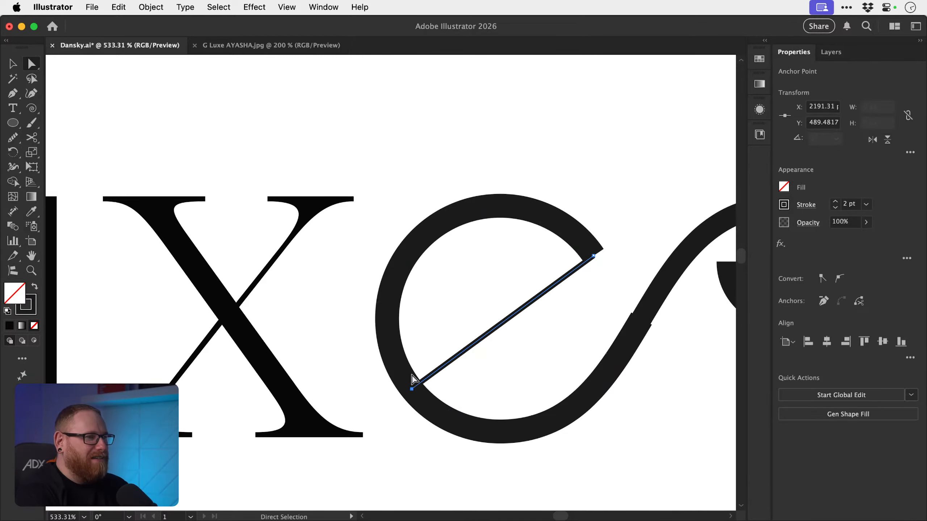
- Try a stroke weight of 2.5 pt on the e's diagonal crossbar and undo it
key(v)
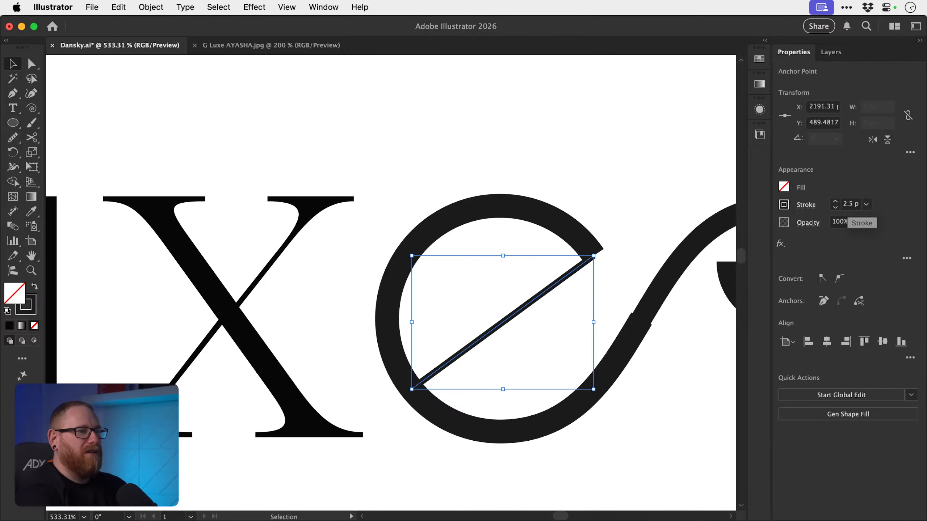
click(627, 164)
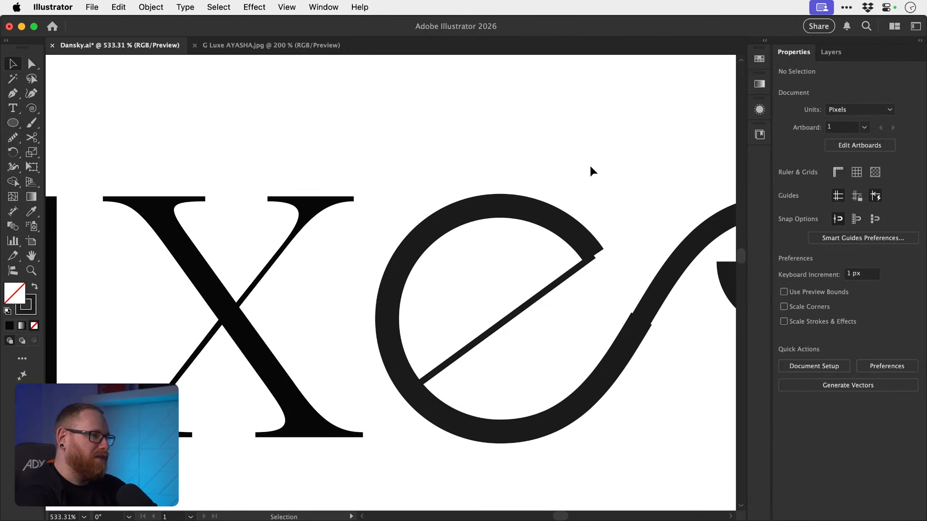
key(super+z)
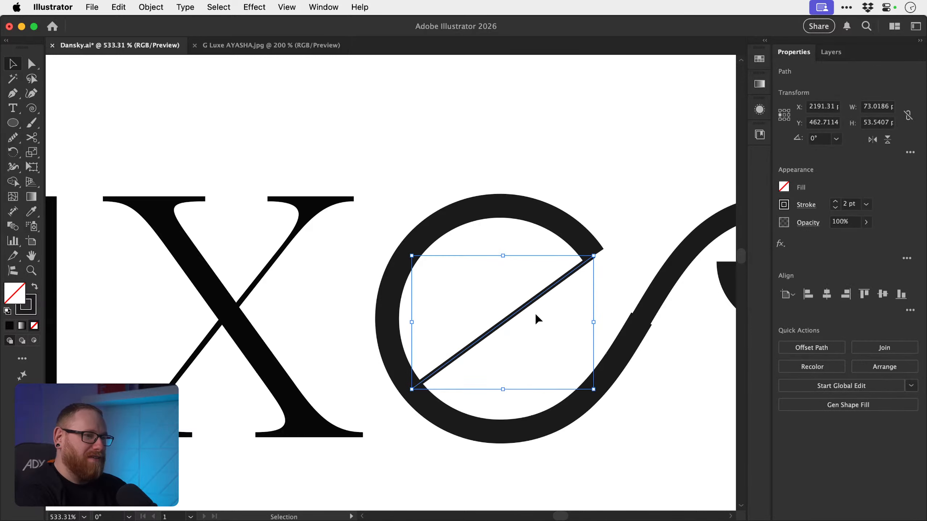
- Extend the upper end of the e's crossbar to the outer corner of the bowl's open end
key(a)
scroll(606, 246, up, 6)
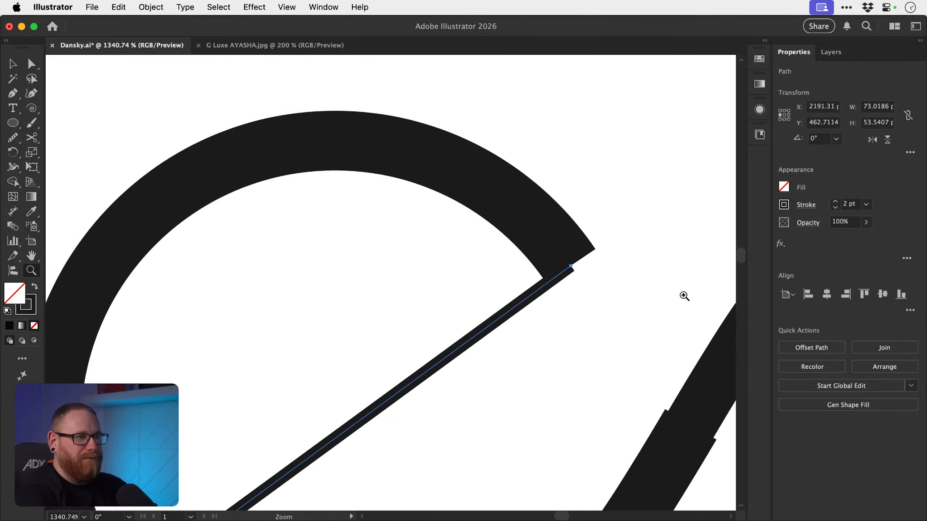
drag(563, 304, 616, 268)
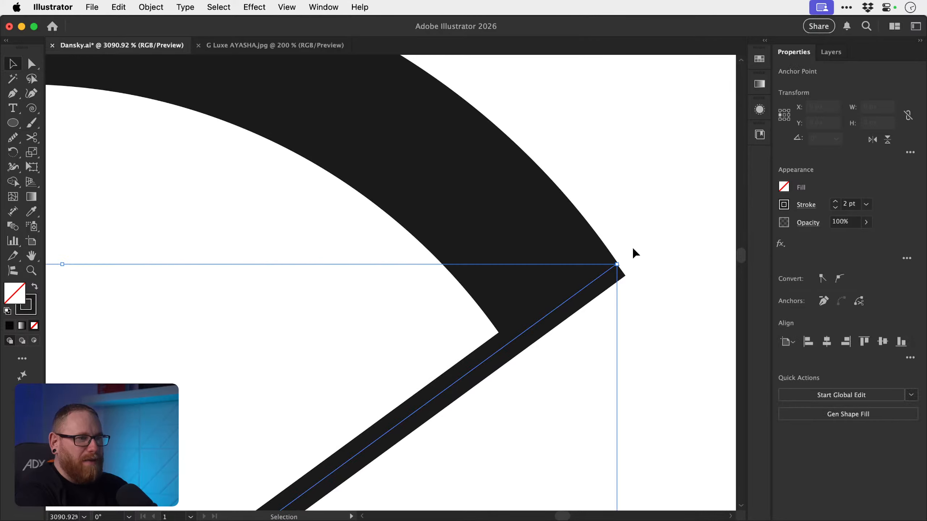
click(636, 251)
- Thin the e's bowl at its upper-left curve to a total stroke width of about 3.4 px with the Width tool
key(super+minus)
key(super+minus)
key(super+minus)
key(super+minus)
key(super+minus)
key(super+minus)
key(super+minus)
key(super+minus)
key(super+minus)
key(super+minus)
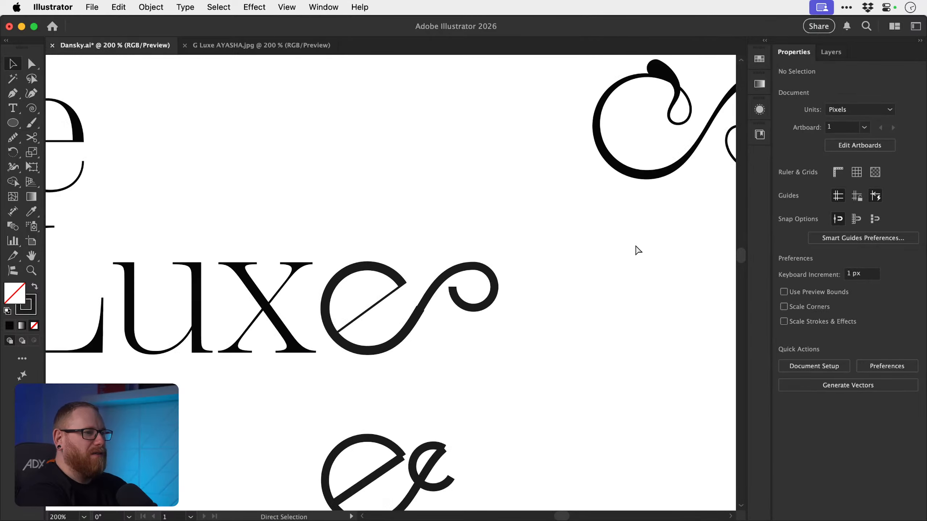
drag(333, 298, 409, 339)
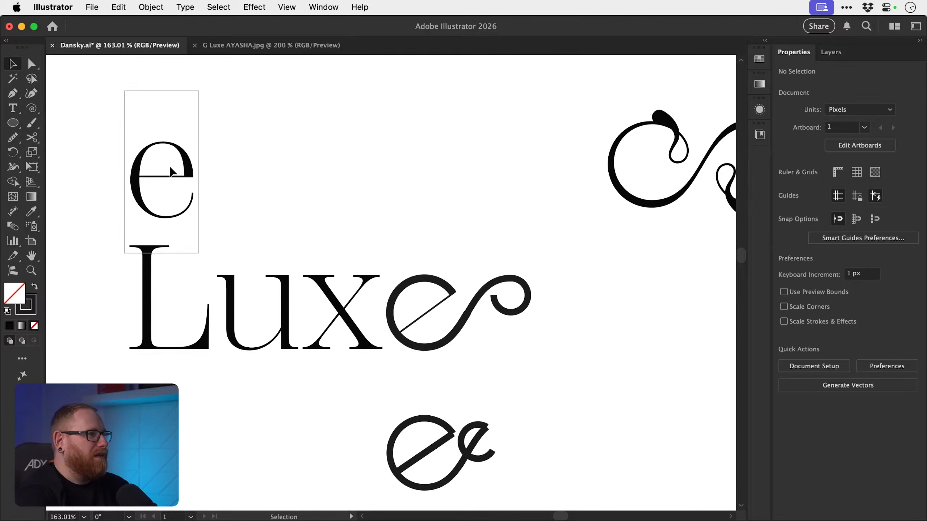
click(407, 287)
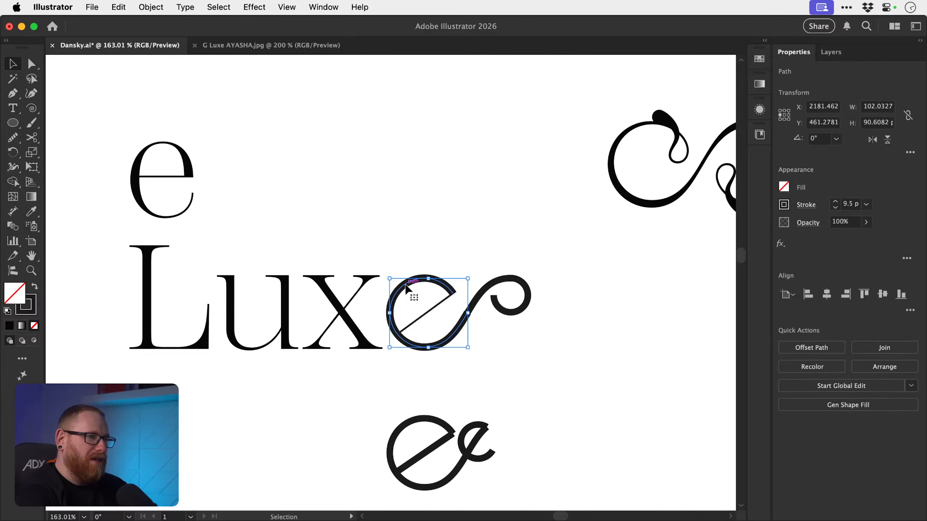
drag(400, 291, 429, 301)
key(shift+w)
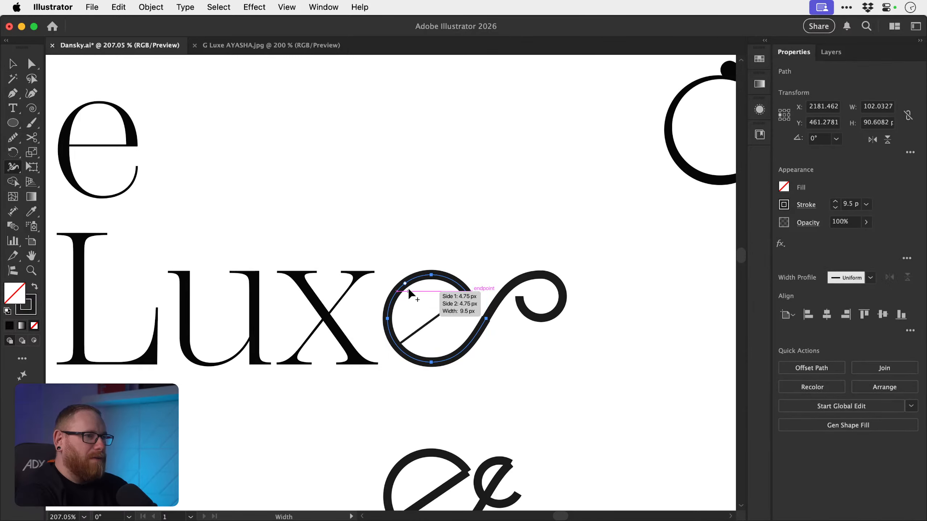
drag(407, 290, 404, 288)
scroll(397, 344, up, 2)
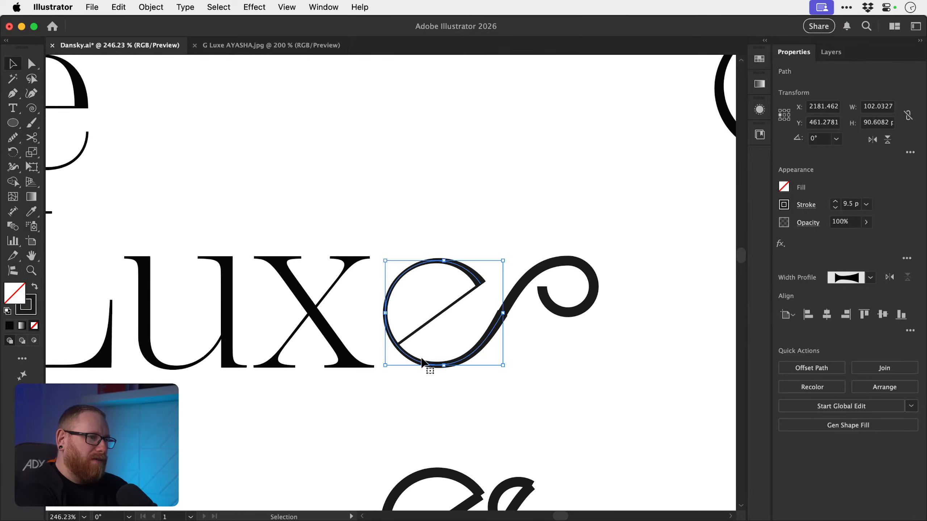
key(v)
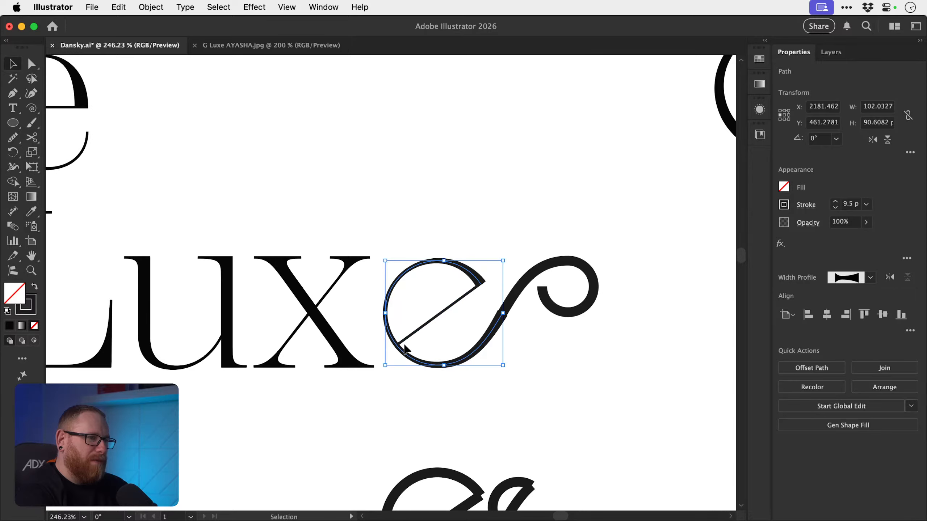
- Take the diagonal crossbar out of the e so the bowl's stroke beneath its lower end can be edited
click(395, 378)
click(406, 356)
key(shift+w)
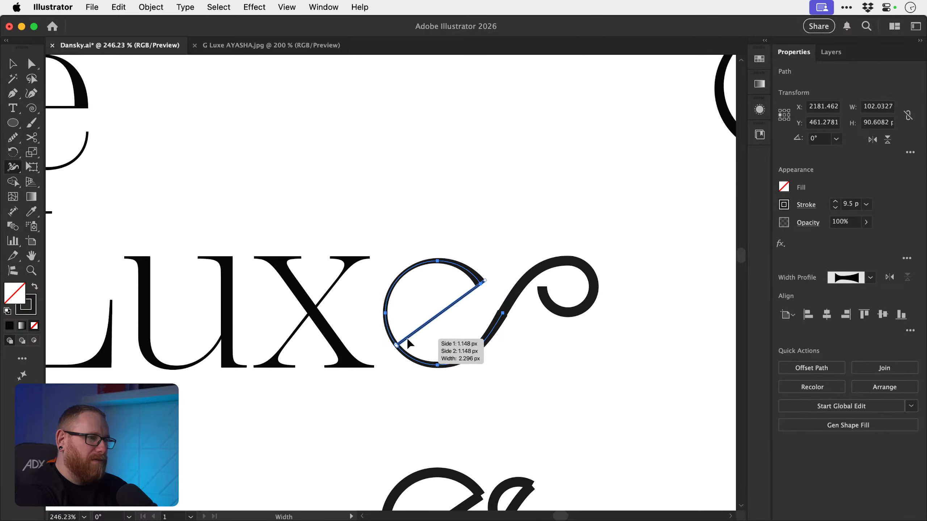
key(v)
click(427, 312)
key(Delete)
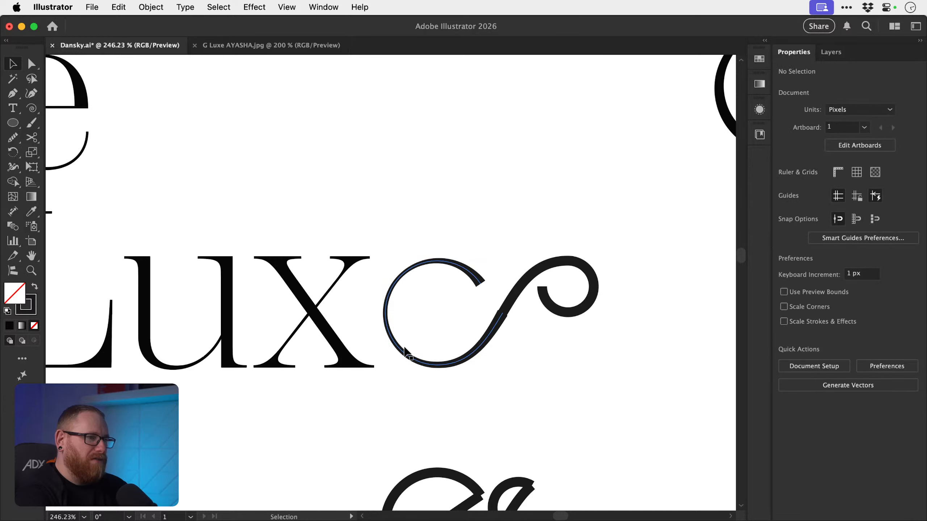
click(400, 350)
key(shift+w)
key(super+z)
key(Delete)
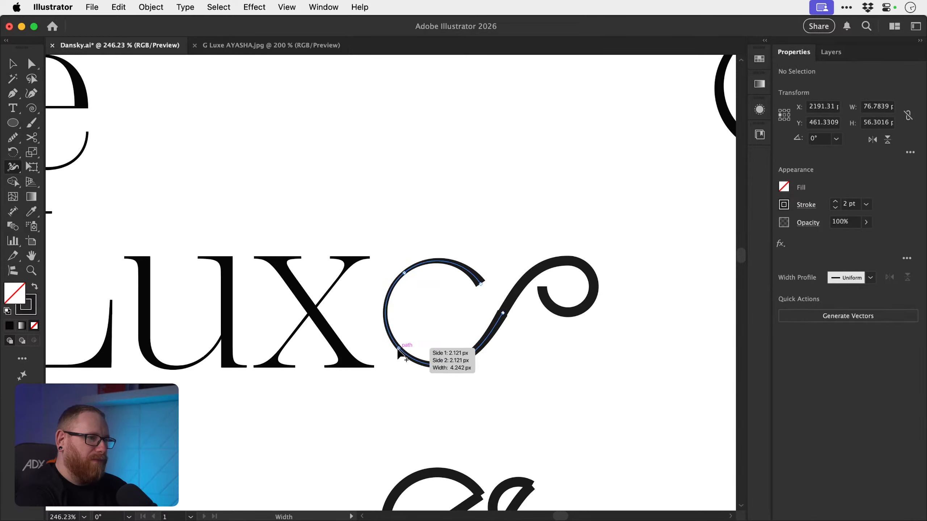
- Thicken the bowl's stroke at its lower-left curve with the Width tool and restore the e's crossbar
drag(399, 346, 403, 346)
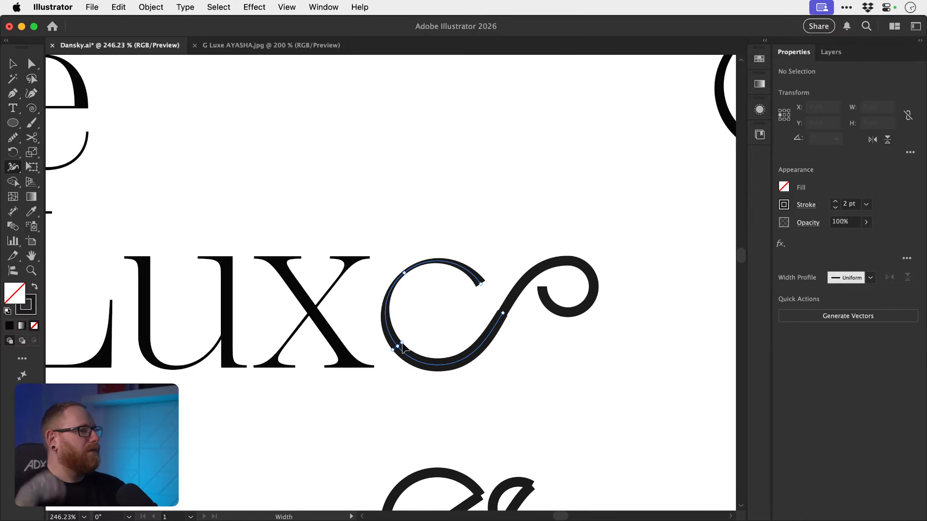
drag(404, 341, 400, 346)
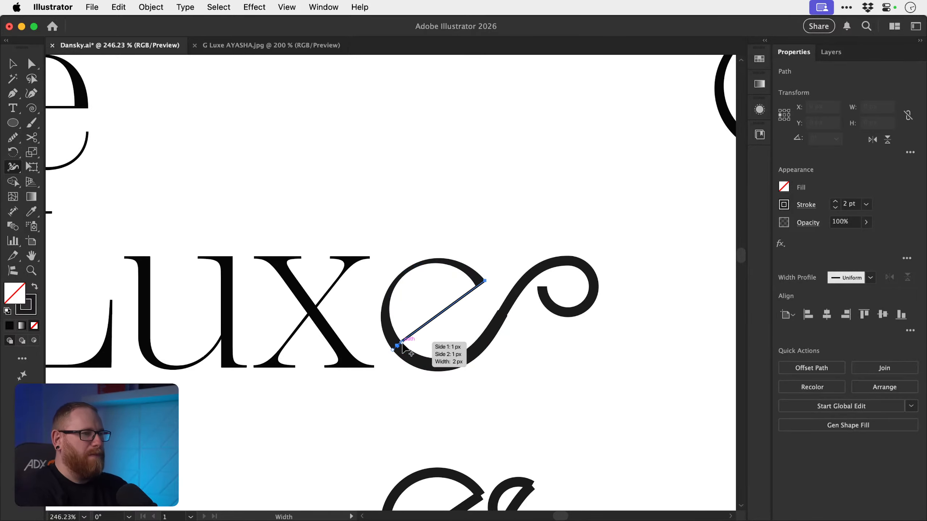
key(v)
click(421, 245)
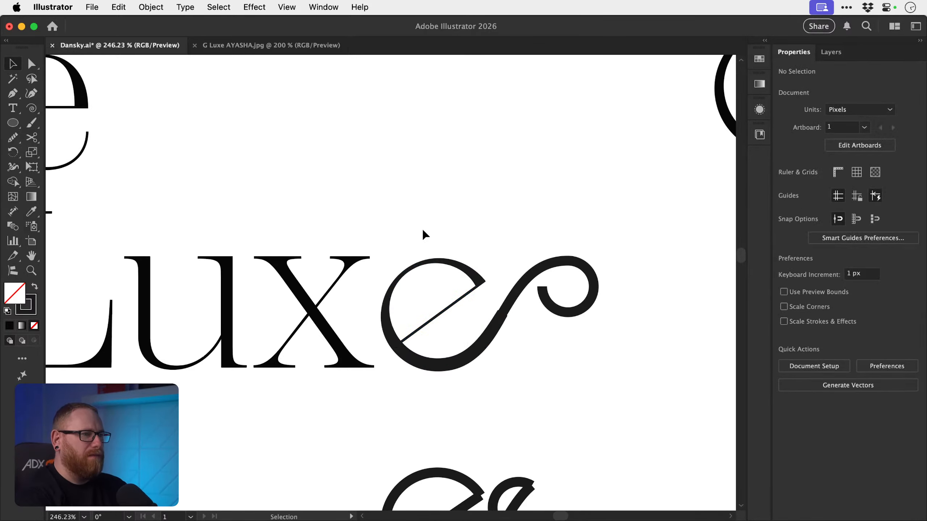
- Copy the total width of the bowl's upper-left width point and apply that 3.4219 px to a new point on its lower-right curve
drag(442, 278, 504, 288)
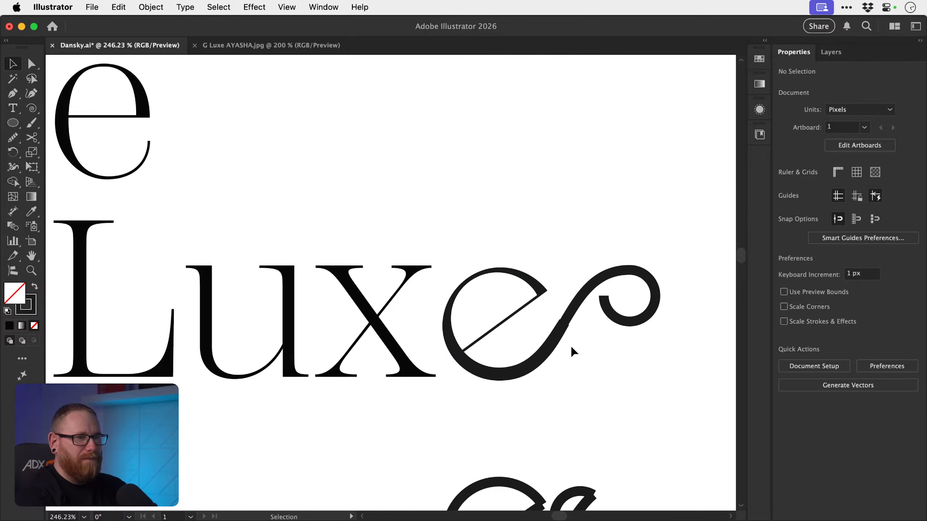
click(552, 349)
key(shift+w)
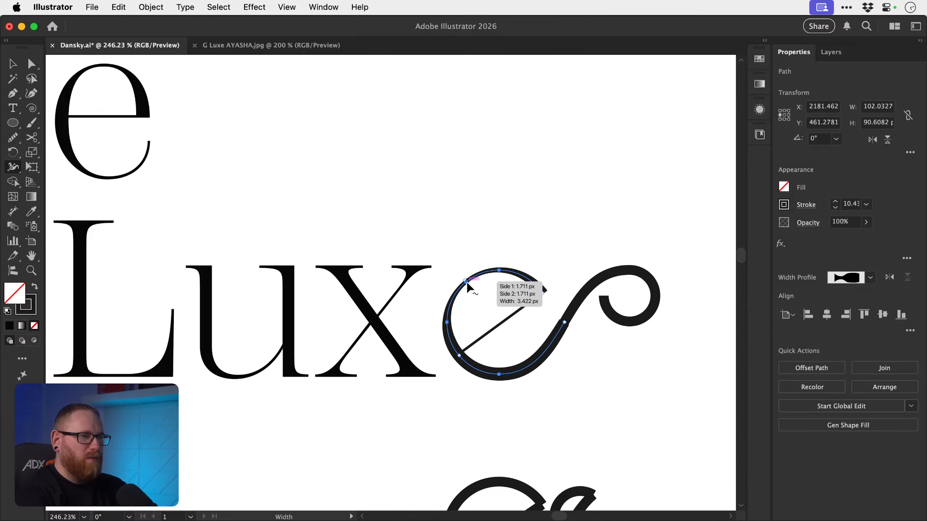
double_click(465, 281)
key(super+c)
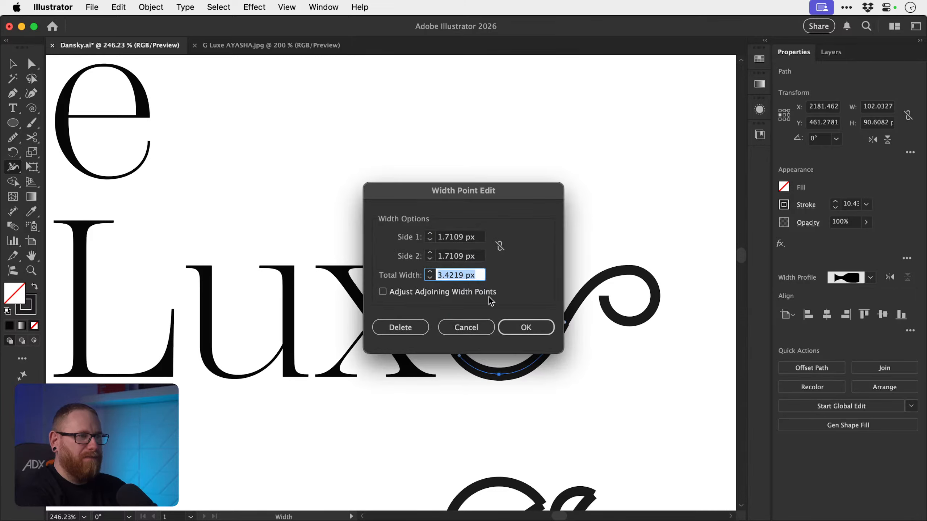
click(518, 325)
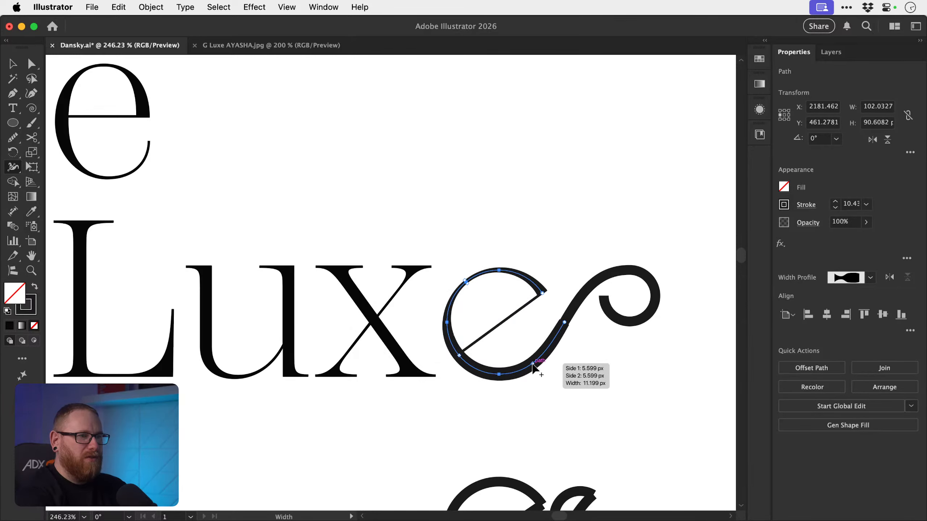
double_click(532, 364)
text(3.4219 px)
click(536, 330)
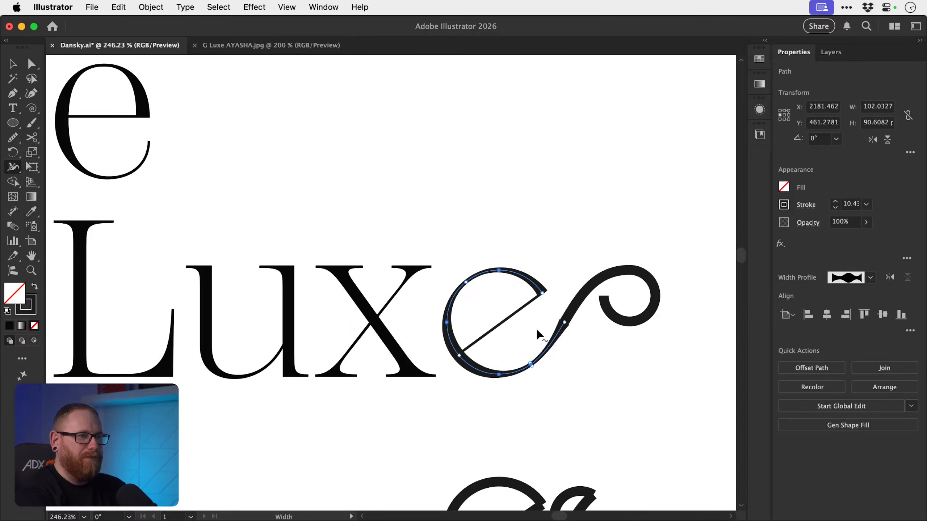
- Set the total stroke width at the swash's lower end, where it meets the e's tail, to 3.4219 px
drag(559, 352, 513, 358)
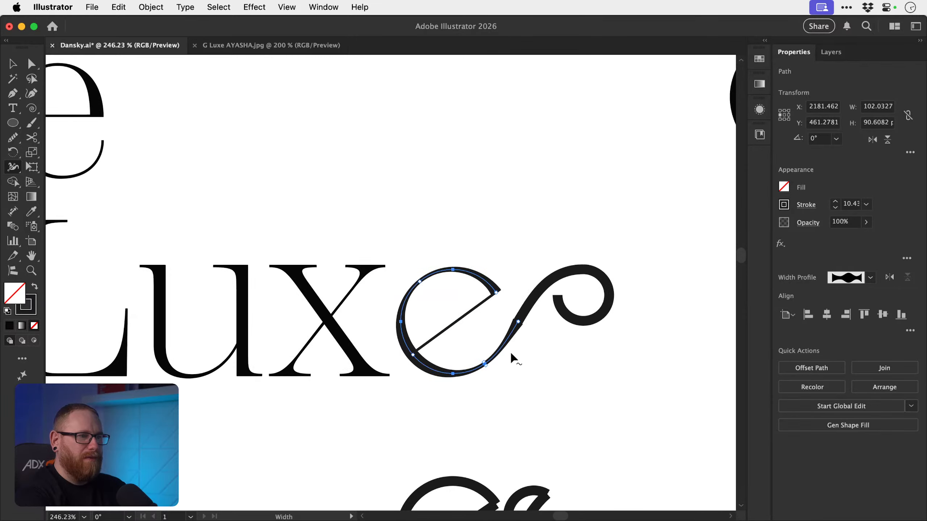
double_click(519, 321)
key(super+v)
click(518, 322)
- Move the rising swash segment up 10 px, away from the open end of the e's tail
key(z)
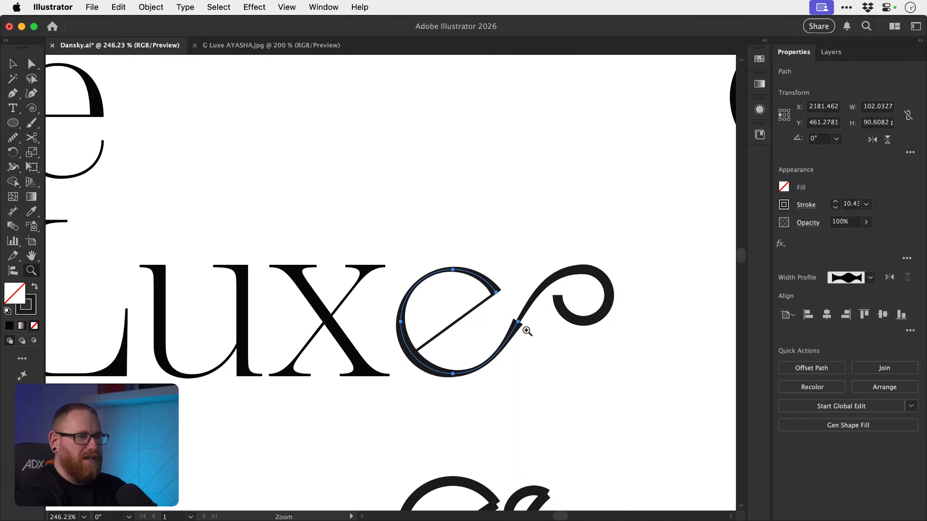
drag(525, 328, 712, 440)
key(v)
click(549, 333)
click(518, 302)
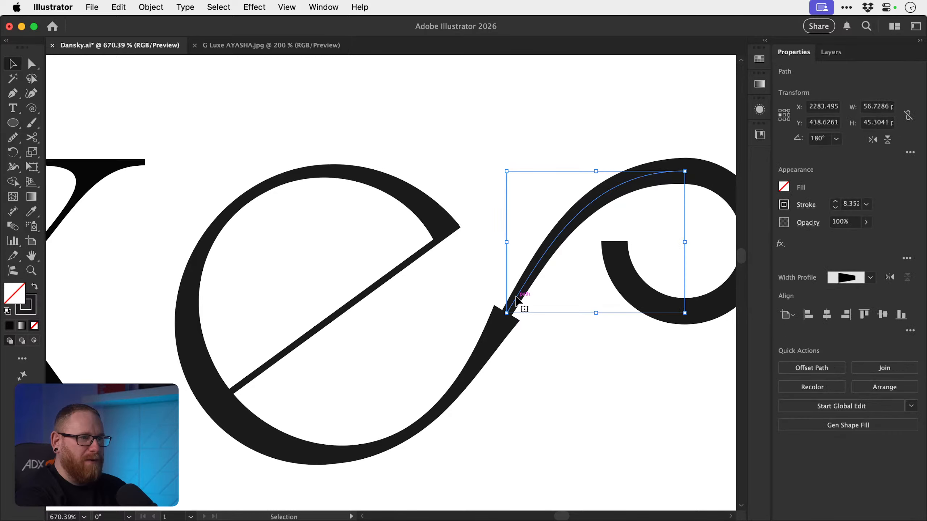
key(shift+Up)
- Try to set the total stroke width at the open end of the e's tail to 3.4219 px
click(507, 314)
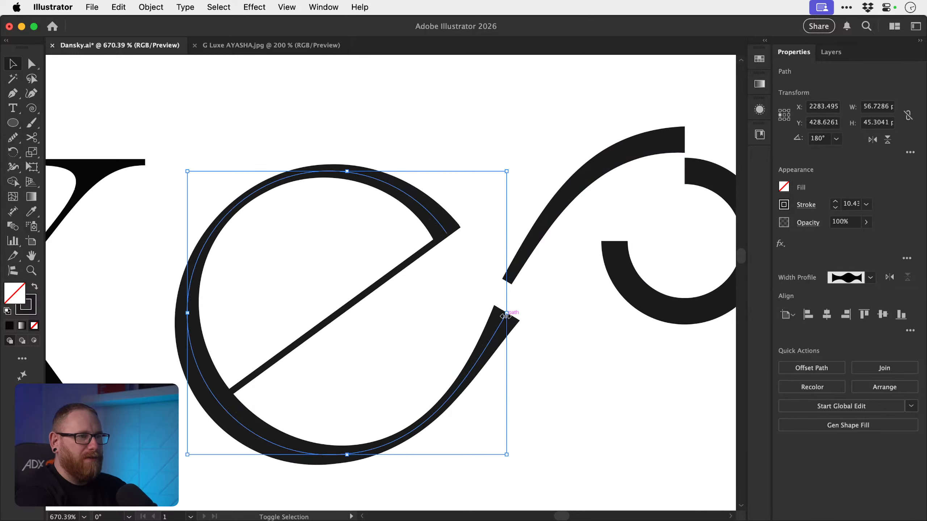
key(shift+w)
double_click(507, 313)
key(super+v)
key(Return)
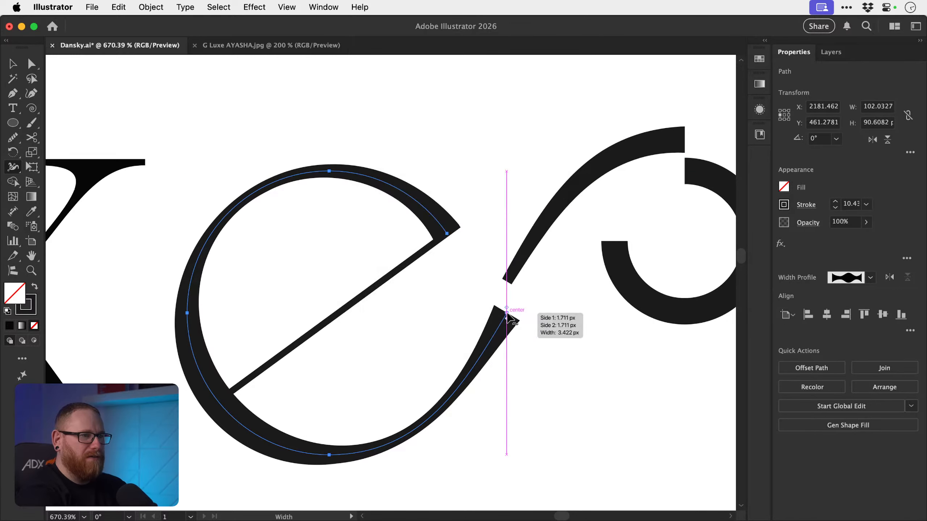
double_click(506, 313)
key(super+v)
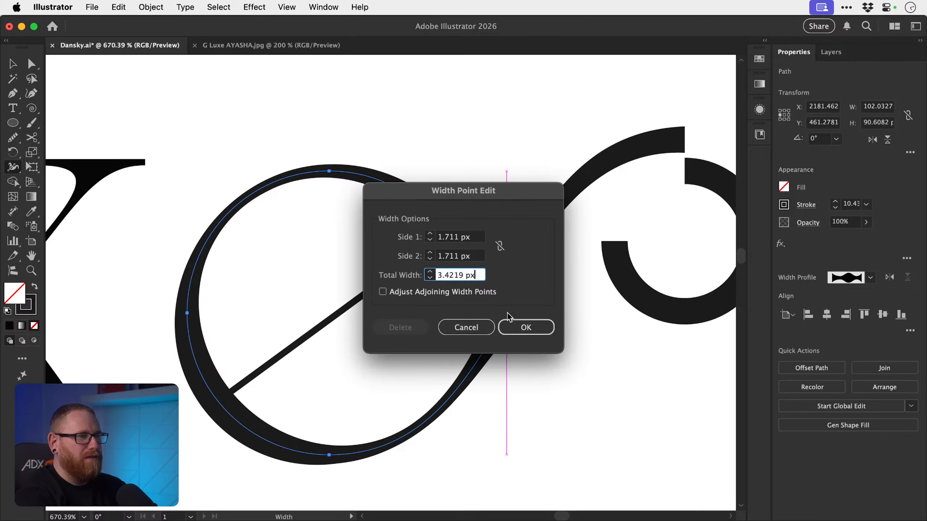
click(519, 330)
- Try to narrow the stroke at the open end of the e's tail by adjusting its end width point
drag(507, 318, 531, 306)
key(z)
key(a)
click(509, 312)
key(shift+w)
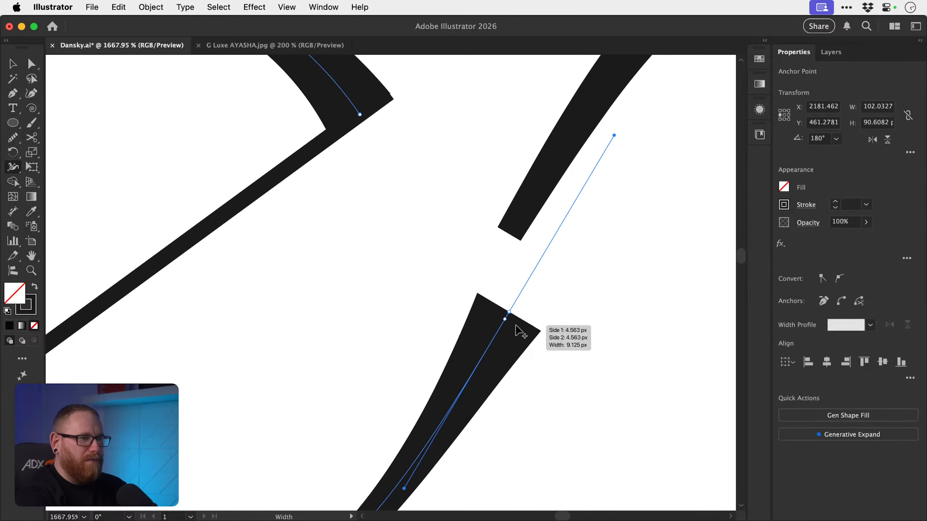
drag(510, 313, 536, 321)
key(super+minus)
key(super+minus)
key(super+minus)
key(v)
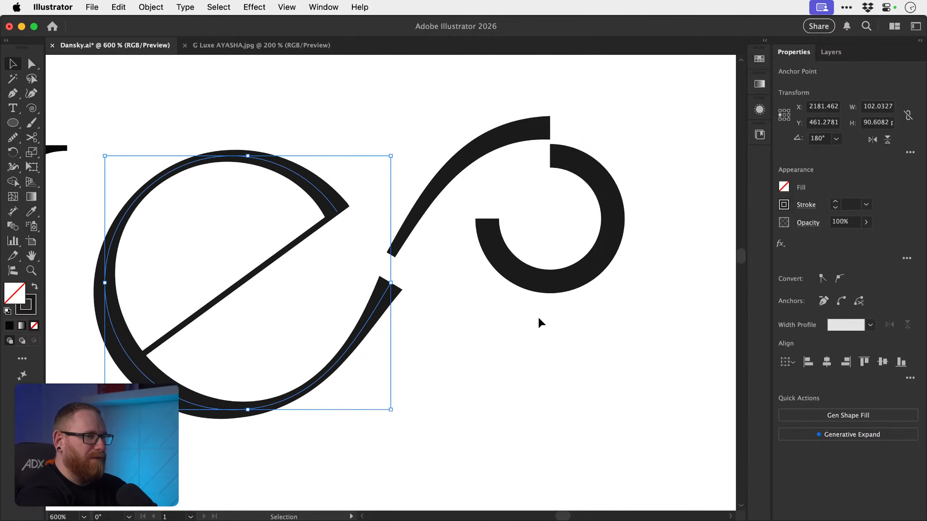
- Set the stroke weight of both the rising swash segment and the open loop to 3.4219 px
click(413, 223)
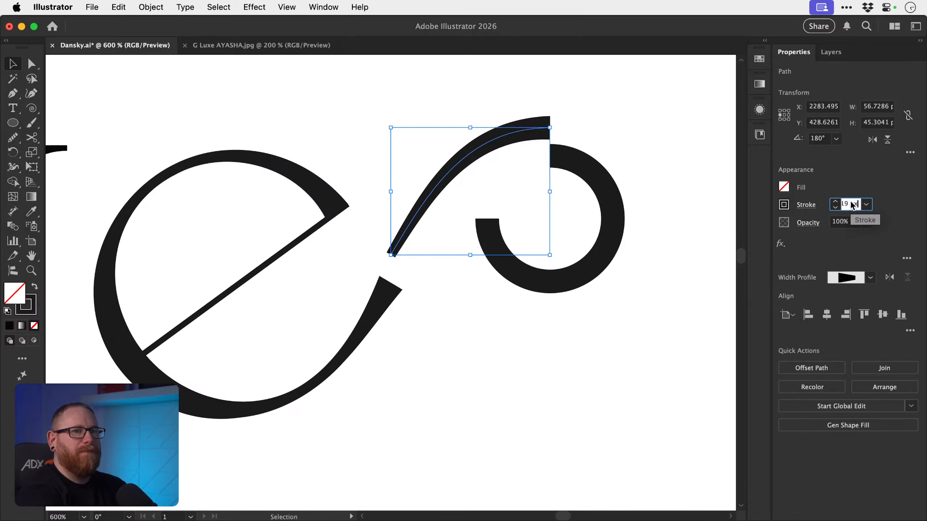
scroll(851, 201, down, 5)
click(600, 260)
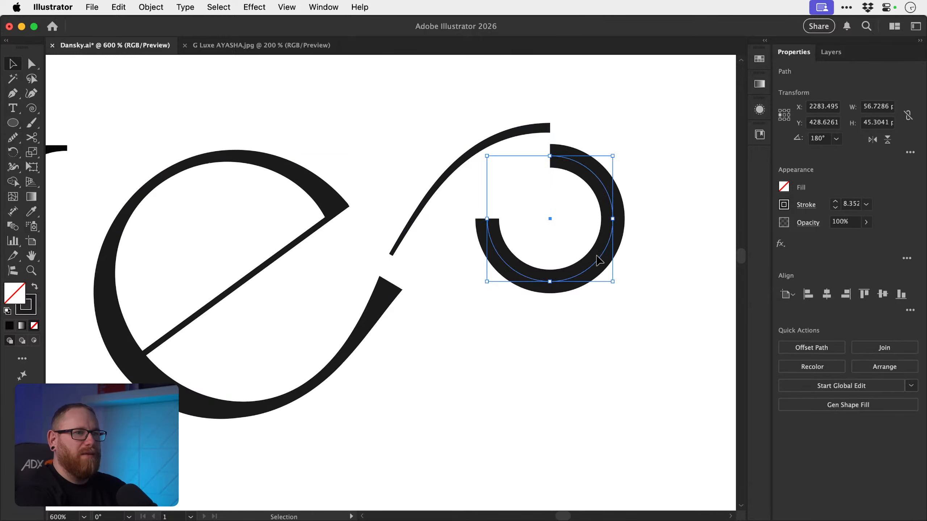
scroll(852, 206, down, 5)
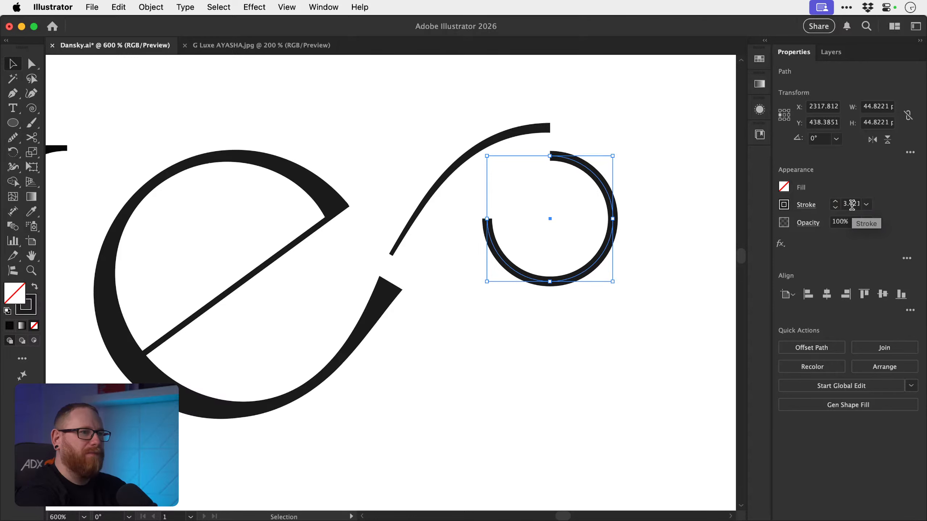
click(543, 331)
- Move the rising swash segment down 10 px to meet the e's tail and give it the Uniform width profile
click(514, 130)
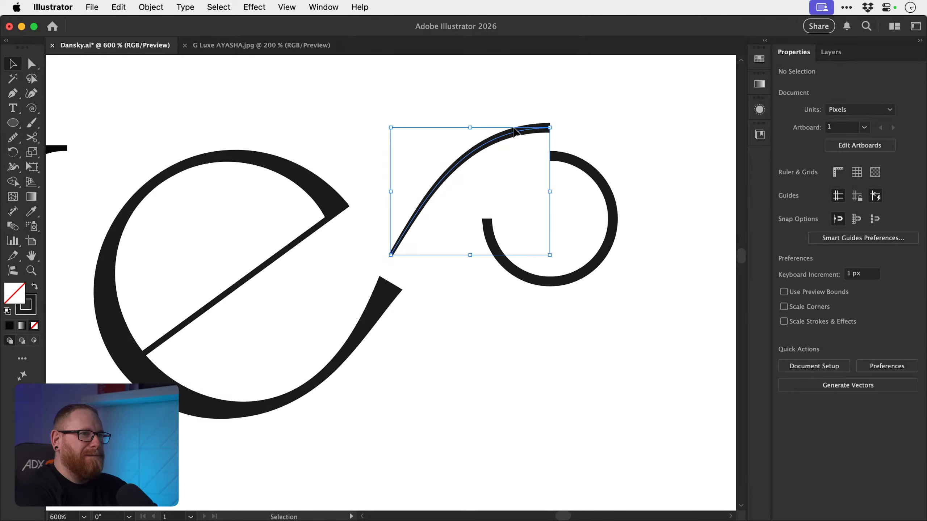
key(shift+Down)
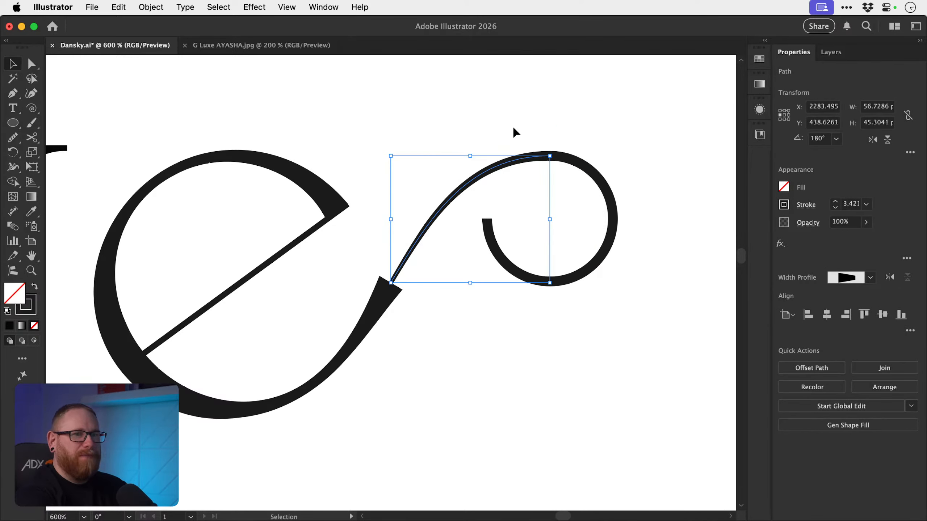
click(871, 278)
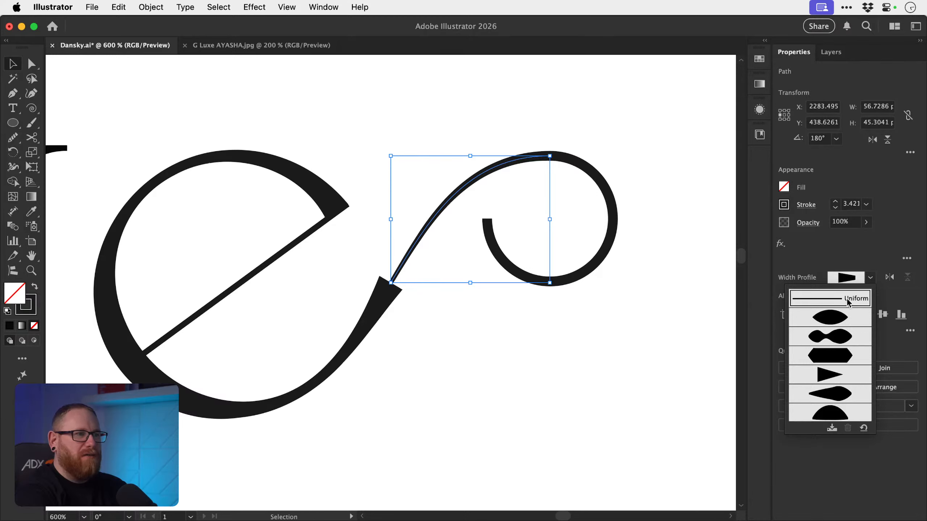
click(847, 301)
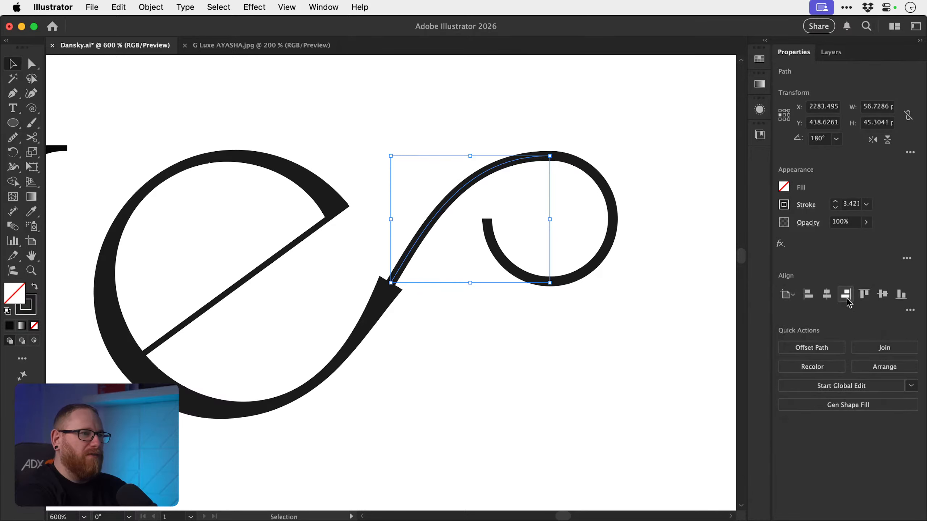
click(373, 311)
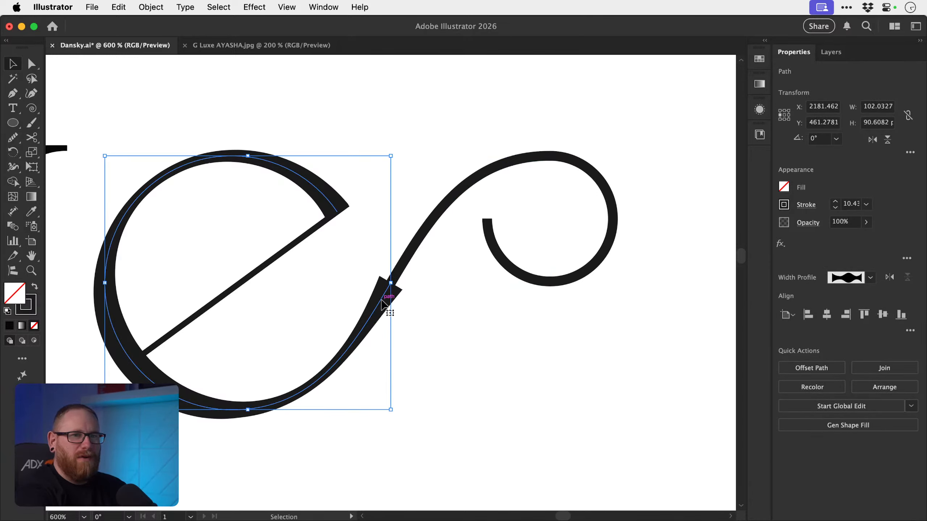
key(shift+w)
drag(381, 301, 770, 387)
key(super+z)
- Move the rising swash segment up 10 px, clear of the open end of the e's tail
key(z)
key(v)
click(494, 235)
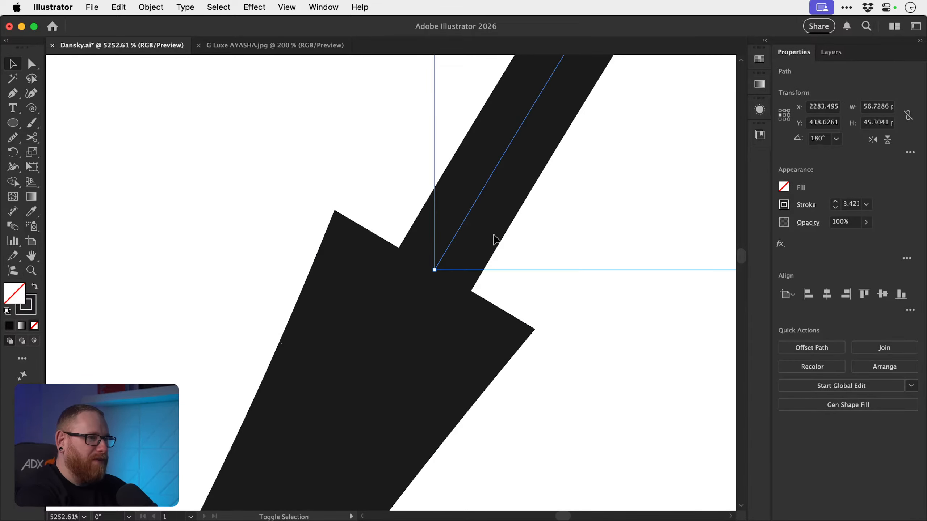
key(Delete)
- Try to reduce the width of the e's tail at its exposed end with the Width tool
click(420, 296)
key(shift+w)
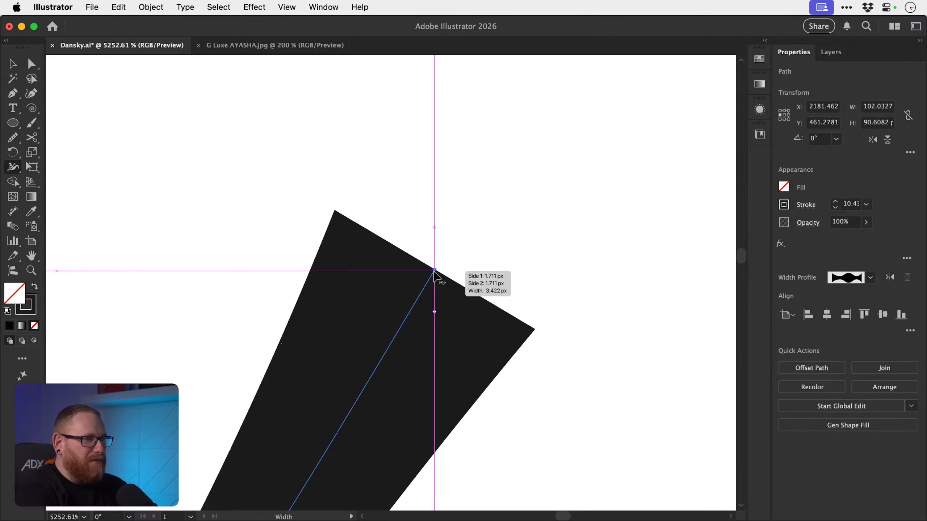
mouse_move(435, 270)
mouse_down()
mouse_move(443, 306)
mouse_move(446, 272)
mouse_up()
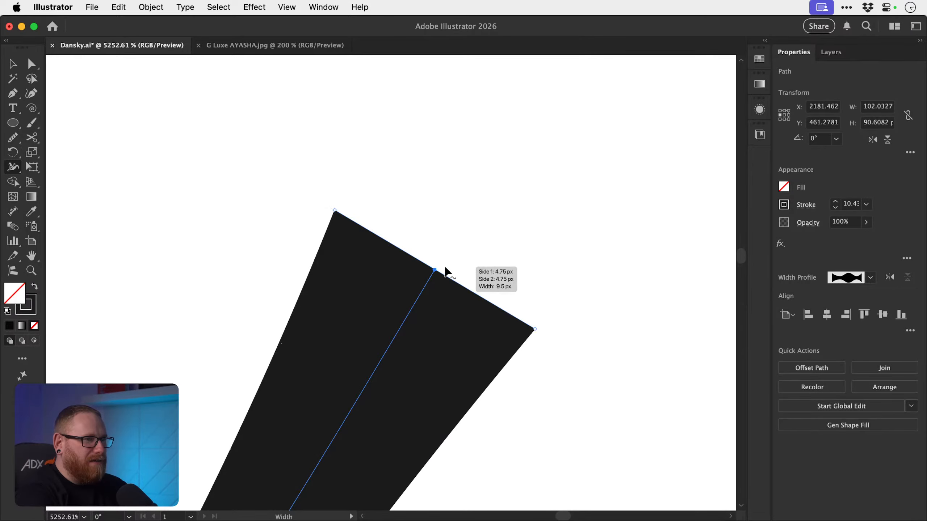
- Cut the e's path close to the open end of its tail with the Scissors tool and delete the tiny end piece
key(a)
key(c)
click(435, 270)
key(super+shift+a)
key(a)
click(435, 270)
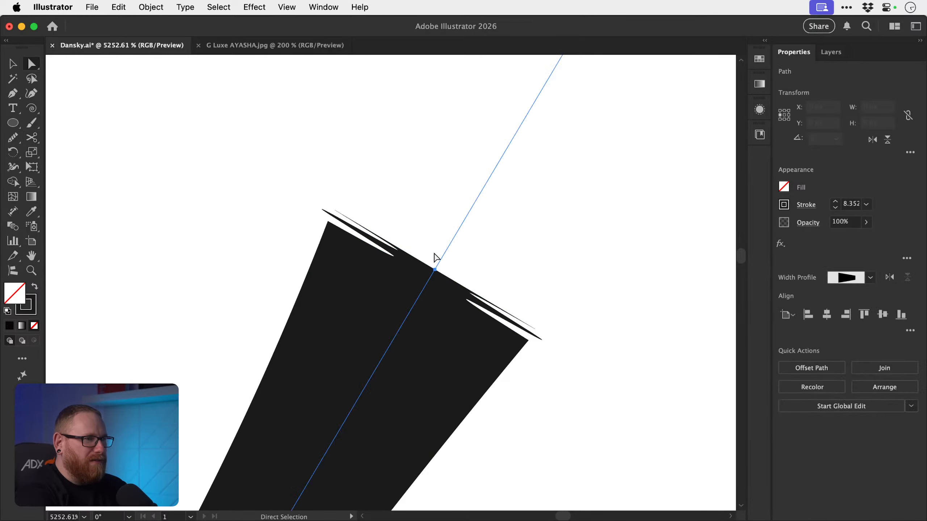
key(Delete)
key(super+shift+a)
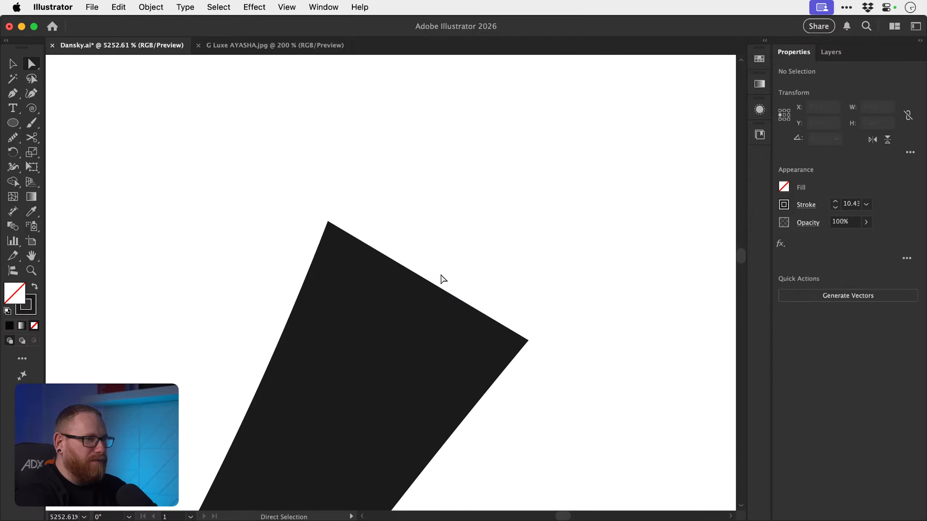
- Narrow the stroke at the open end of the trimmed tail to about 4.48 px total width
key(v)
key(super+minus)
key(super+minus)
key(super+minus)
key(super+minus)
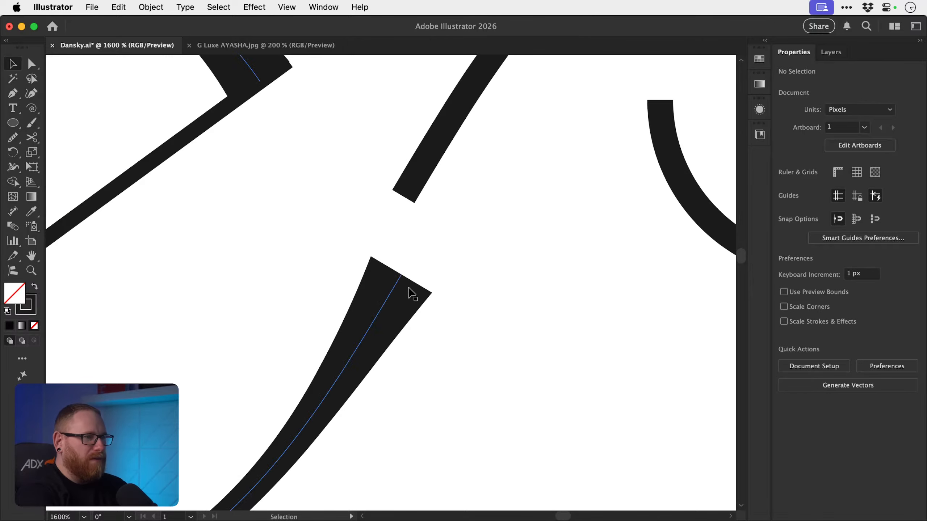
key(shift+w)
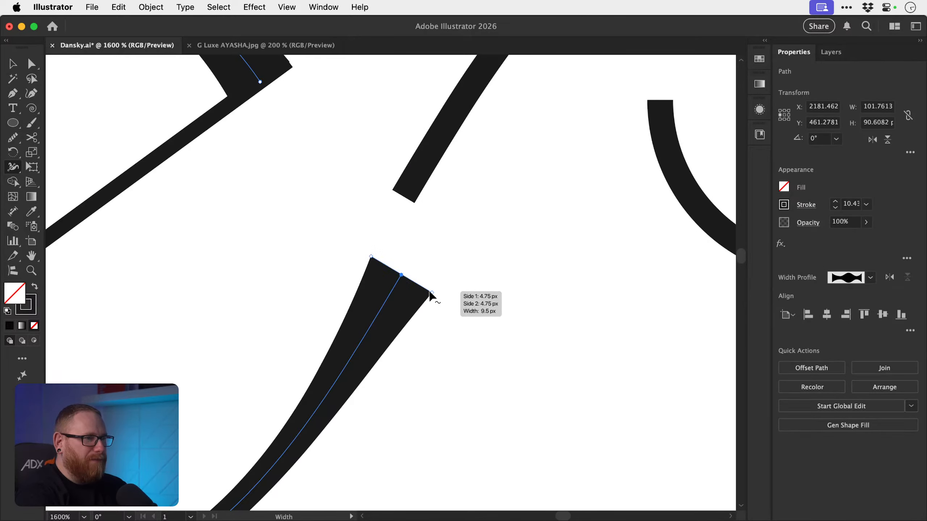
drag(430, 295, 415, 284)
double_click(403, 276)
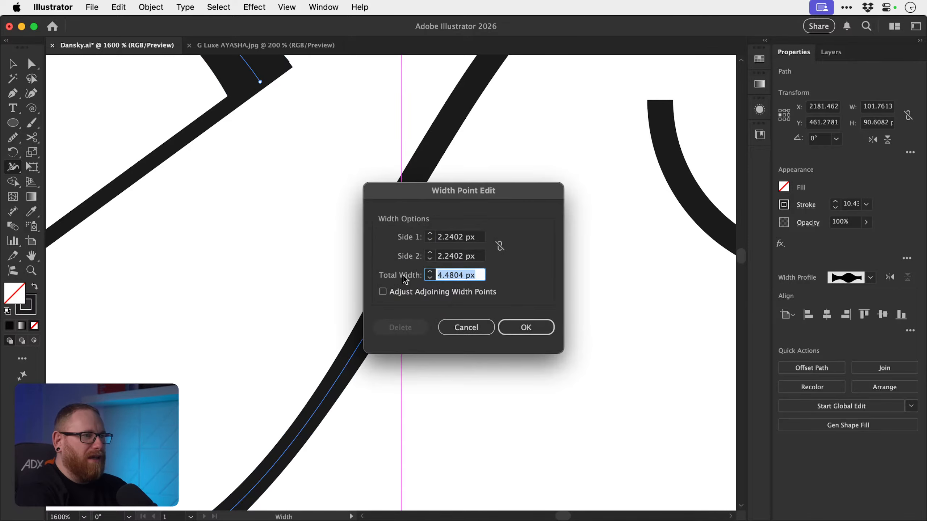
key(super+v)
key(Escape)
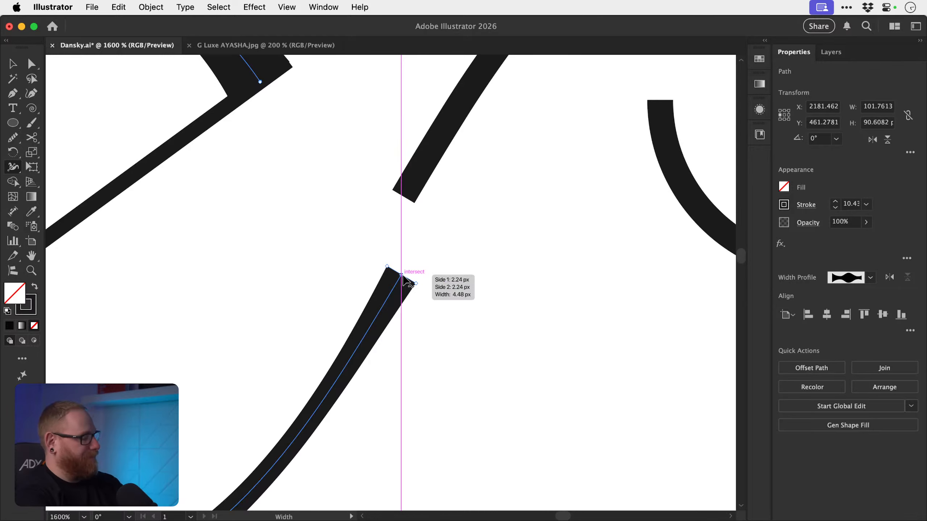
- Set the total stroke width at the open end of the e's tail to 3.4219 px, matching the swash's stroke
key(v)
click(445, 269)
click(408, 195)
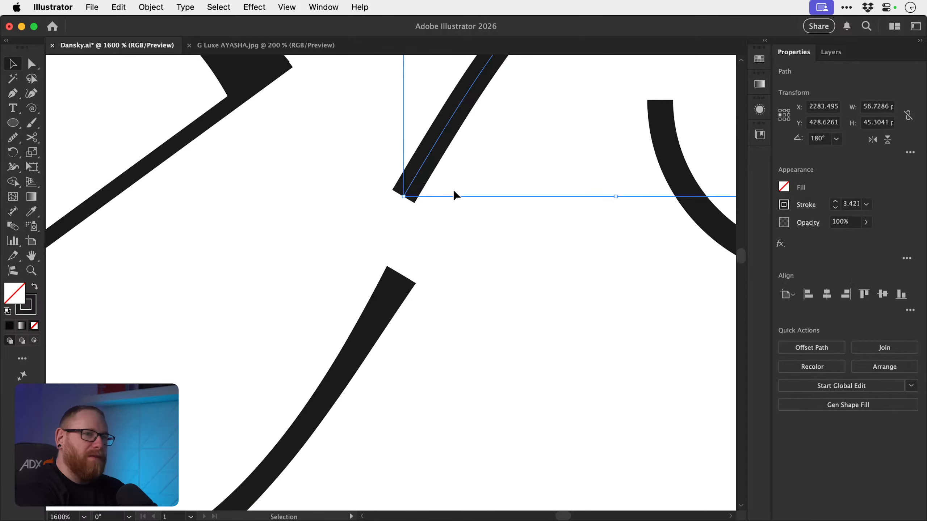
click(494, 278)
key(shift+w)
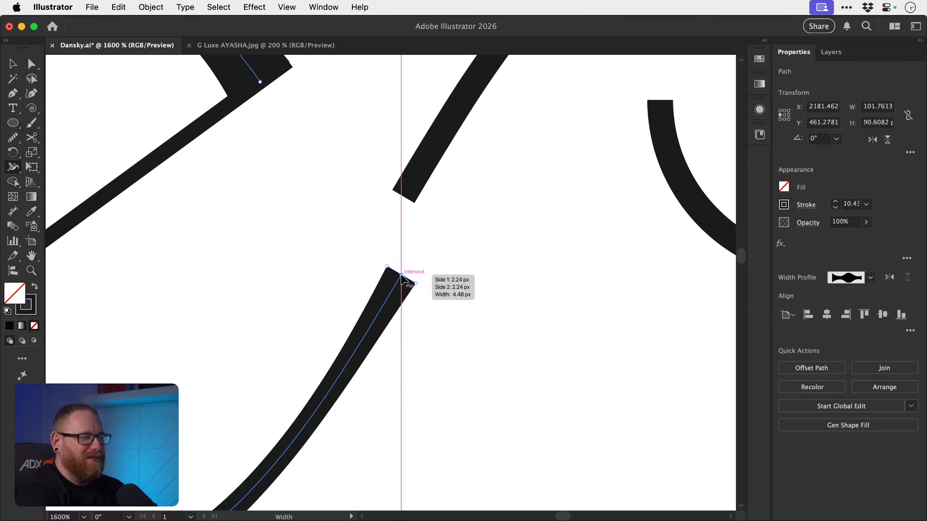
double_click(401, 275)
text(3.4219 px)
key(Return)
key(v)
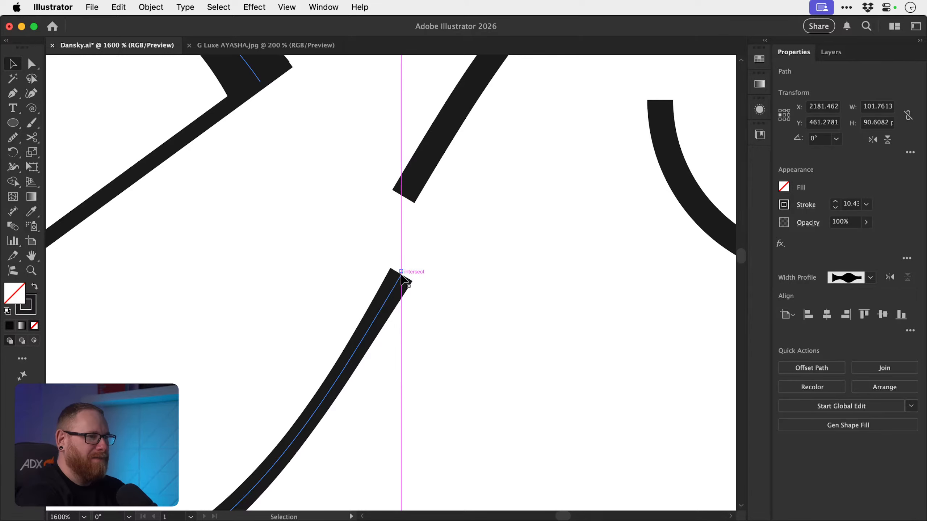
click(433, 253)
- Move the rising swash segment down 10 px so it meets the loop and the e's tail
key(super+minus)
key(super+minus)
key(super+minus)
key(super+minus)
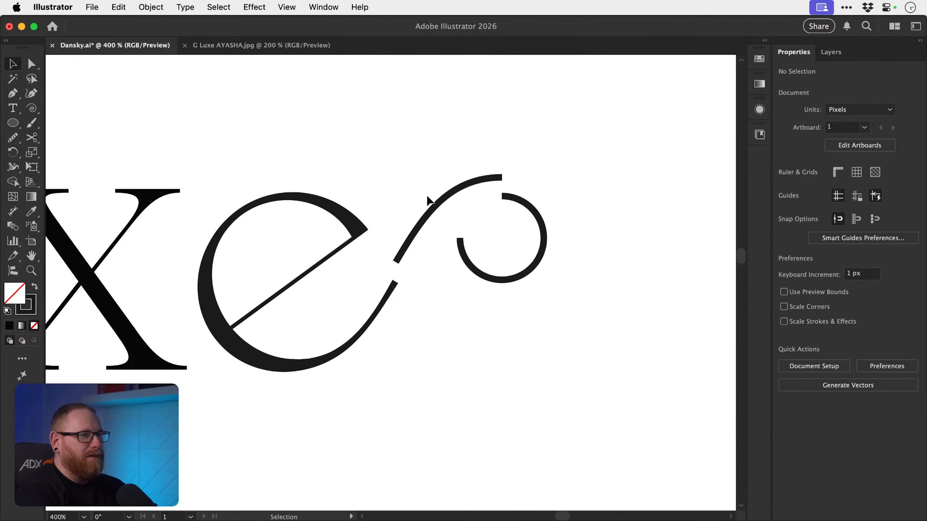
drag(465, 199, 465, 199)
key(shift+Down)
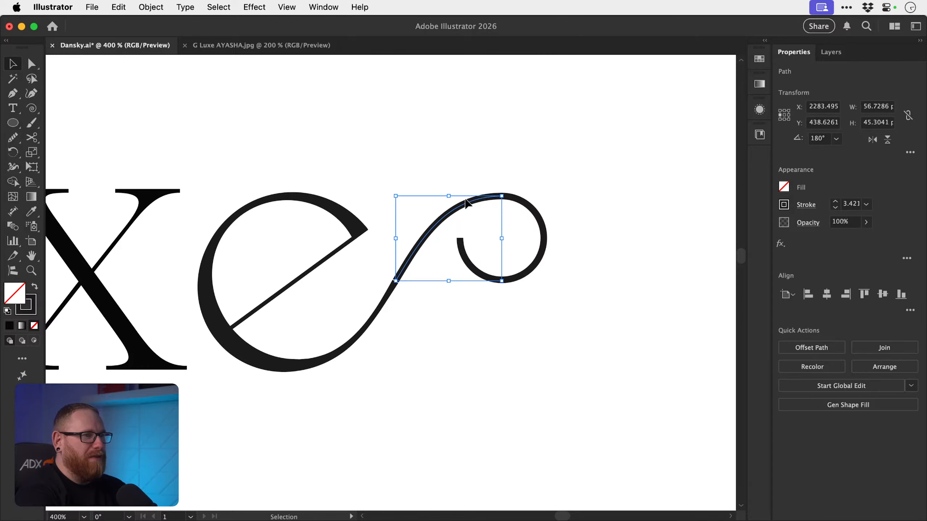
- Select the rising swash segment and the loop together and snap them onto the end of the e's tail, closing the small gap
drag(458, 168, 508, 300)
key(z)
drag(384, 271, 506, 344)
drag(398, 292, 442, 317)
key(v)
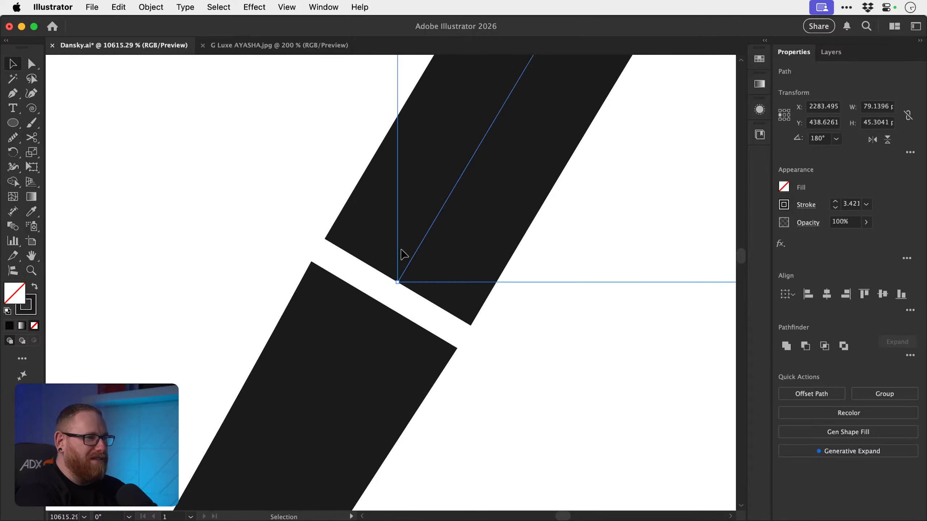
drag(410, 261, 403, 285)
click(556, 328)
- Examine the join between tail and swash and the balance of the e within the whole Luxe wordmark
key(super+minus)
key(super+minus)
key(super+minus)
key(super+minus)
key(super+minus)
key(super+minus)
key(super+minus)
key(super+minus)
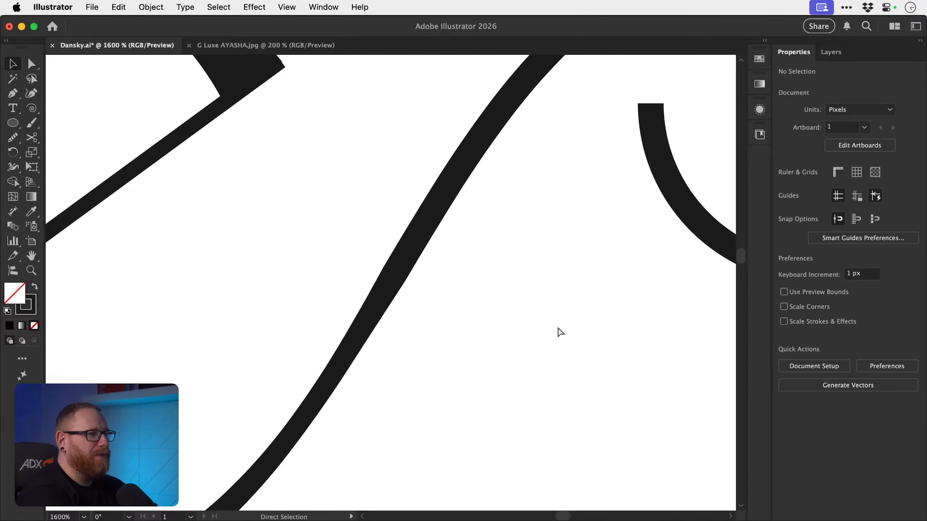
key(super+minus)
key(super+minus)
drag(421, 327, 555, 341)
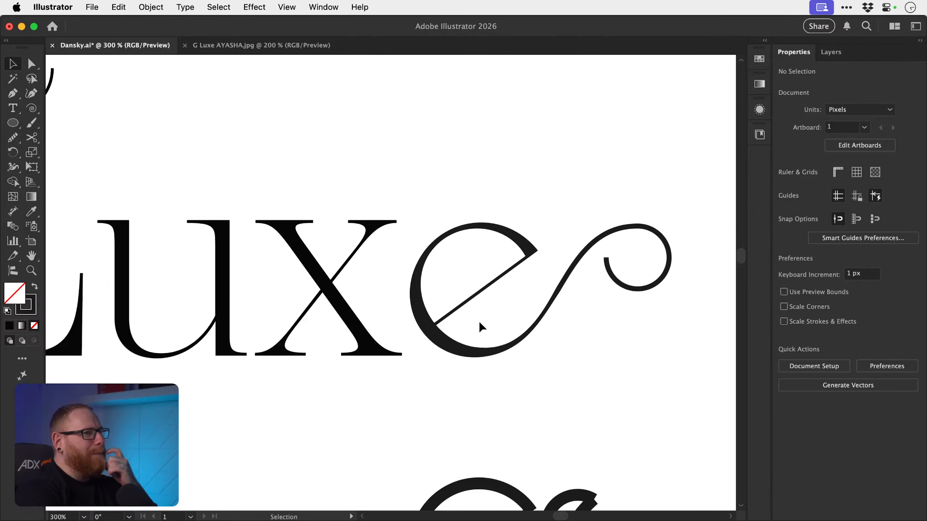
key(z)
drag(503, 347, 414, 343)
key(v)
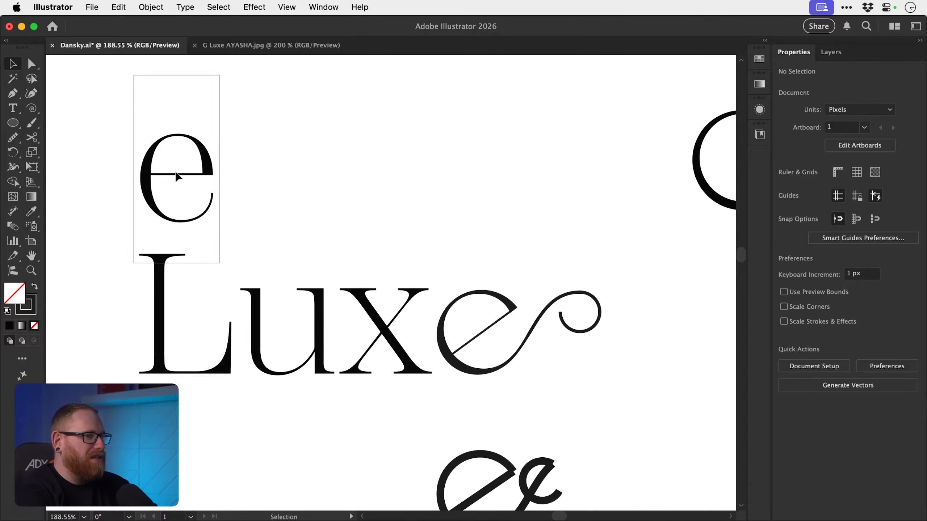
- Delete the diagonal crossbar of the final e in the Luxe wordmark
key(z)
drag(493, 318, 577, 355)
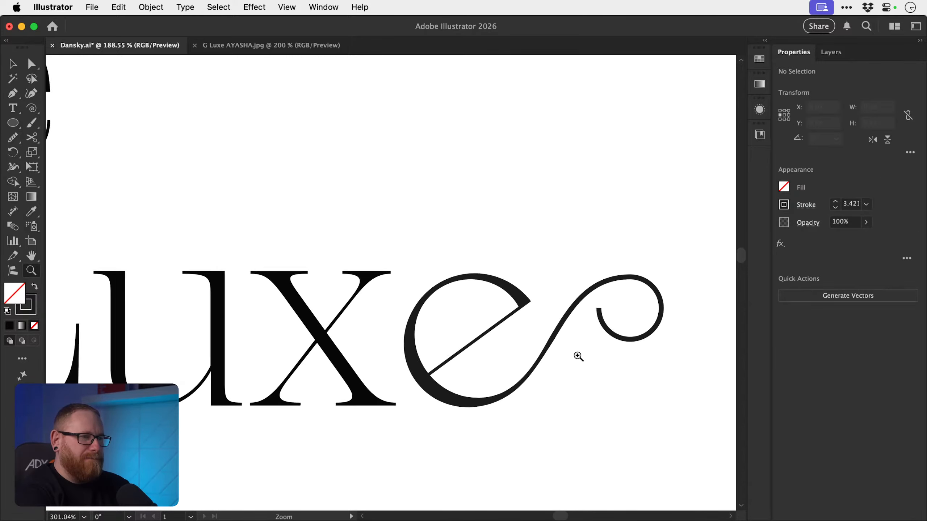
key(v)
click(522, 295)
key(z)
drag(496, 300, 587, 311)
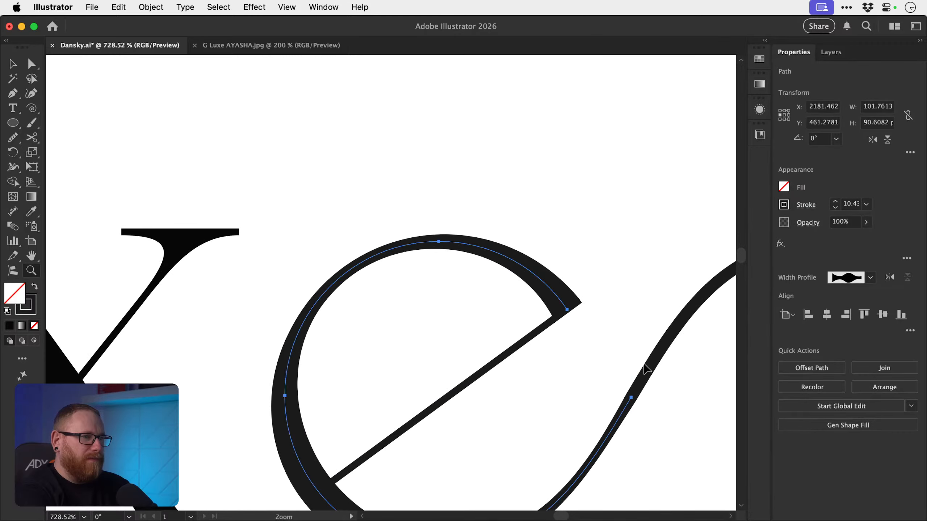
key(shift+w)
key(v)
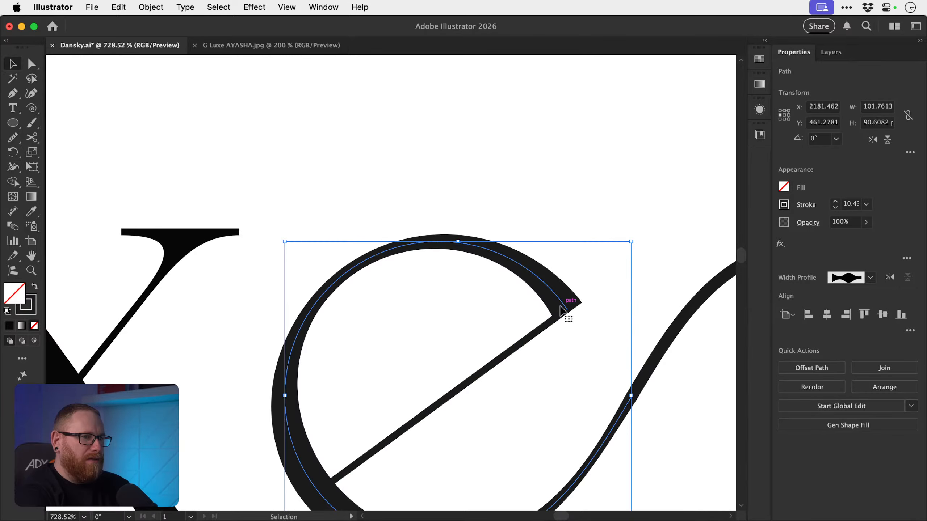
click(544, 330)
key(Delete)
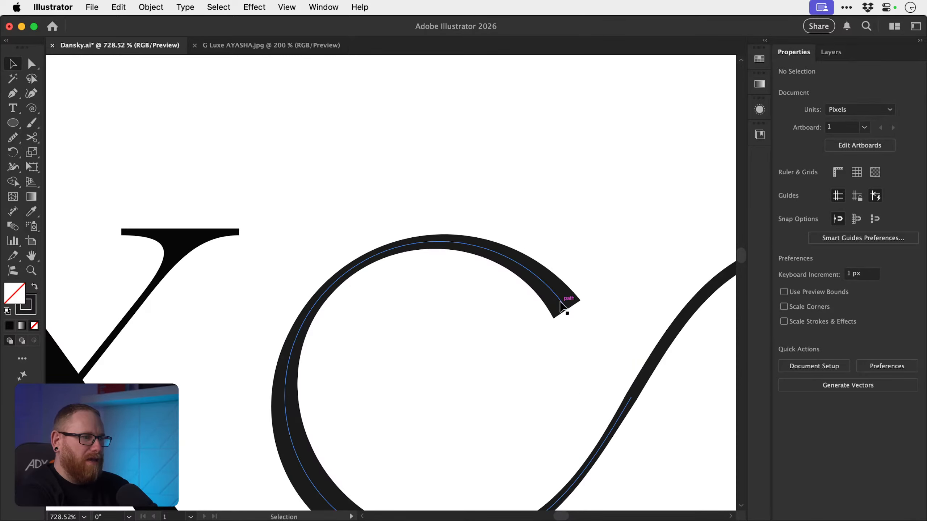
- Set the total stroke width at the e's upper open end, where the crossbar met the bowl, to 10 px
scroll(547, 310, down, 2)
key(shift+w)
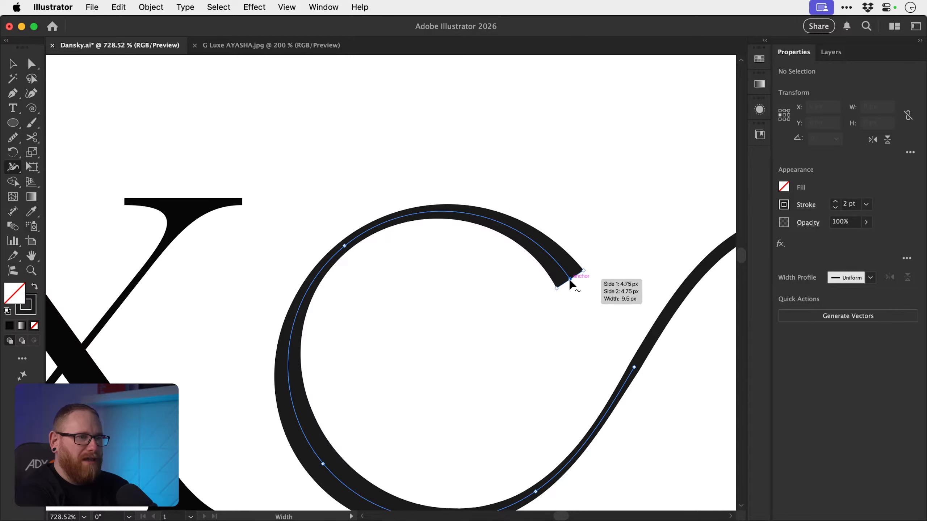
double_click(569, 280)
text(10)
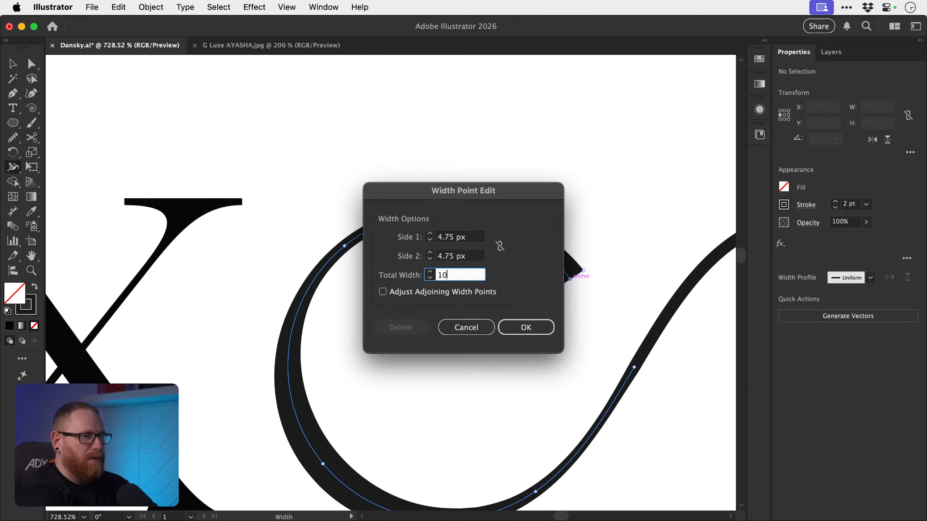
key(Return)
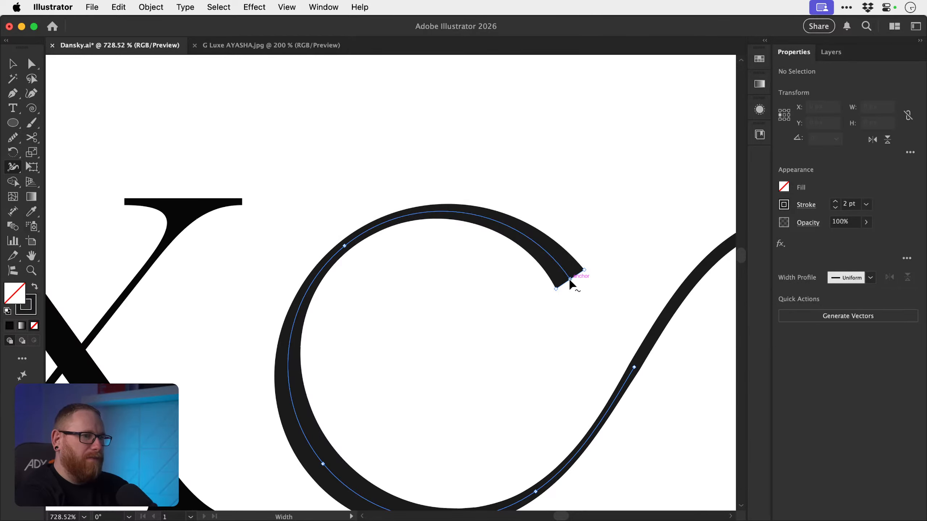
- Set the total stroke width at the e's upper open end to 11 px and paste the diagonal crossbar back in place
double_click(570, 279)
text(11)
key(Return)
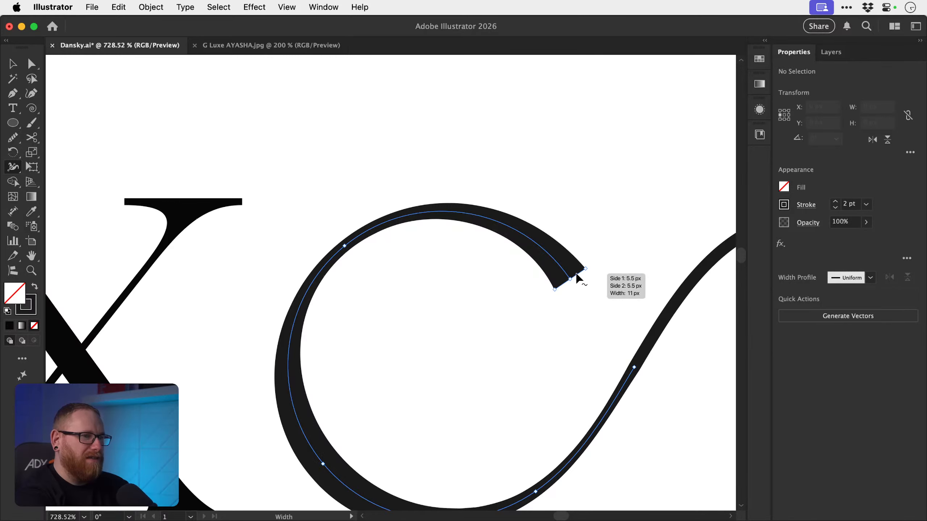
key(super+f)
key(v)
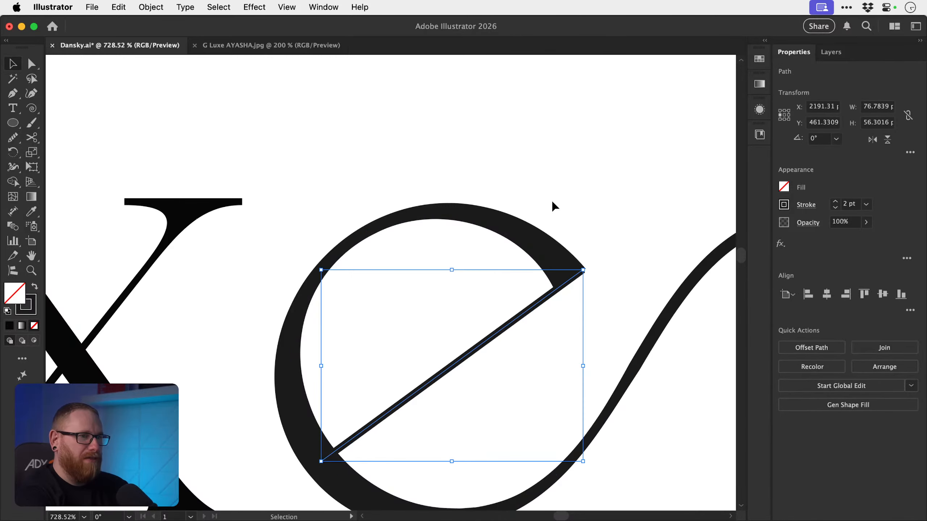
click(552, 204)
- Move the crossbar's upper end point outward so it closes the notch at the outer corner of the e's bowl
key(space)
drag(580, 298, 473, 290)
scroll(473, 291, up, 10)
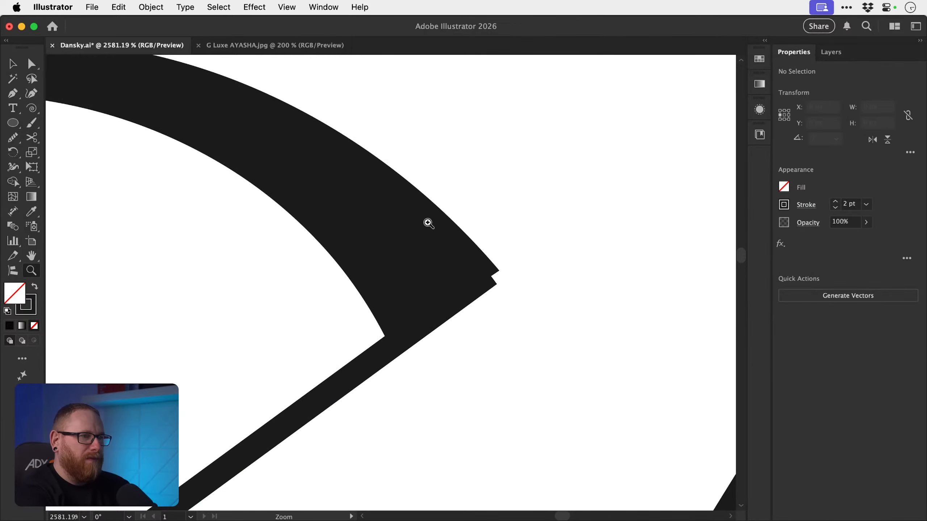
key(a)
drag(561, 337, 576, 319)
super+click(630, 271)
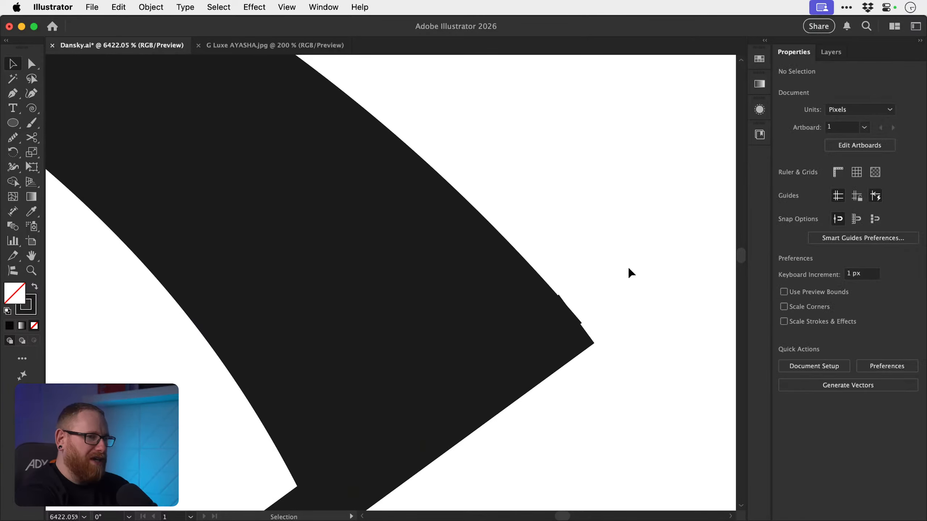
- Examine the crossbar corner, stroke contrast and swash of the e within the whole Luxe wordmark
key(super+minus)
key(super+minus)
key(super+minus)
key(super+minus)
key(super+minus)
key(super+minus)
key(super+minus)
key(super+minus)
key(super+minus)
key(super+minus)
key(super+minus)
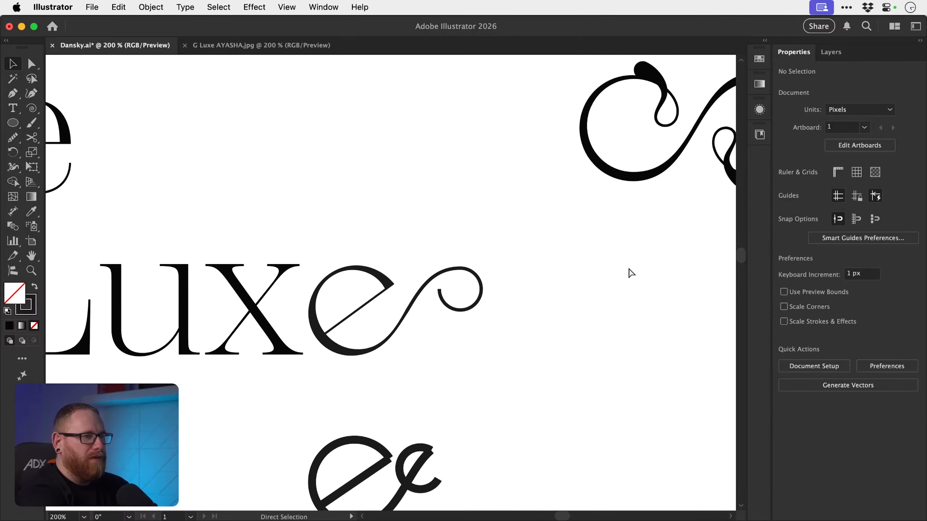
drag(420, 328, 480, 381)
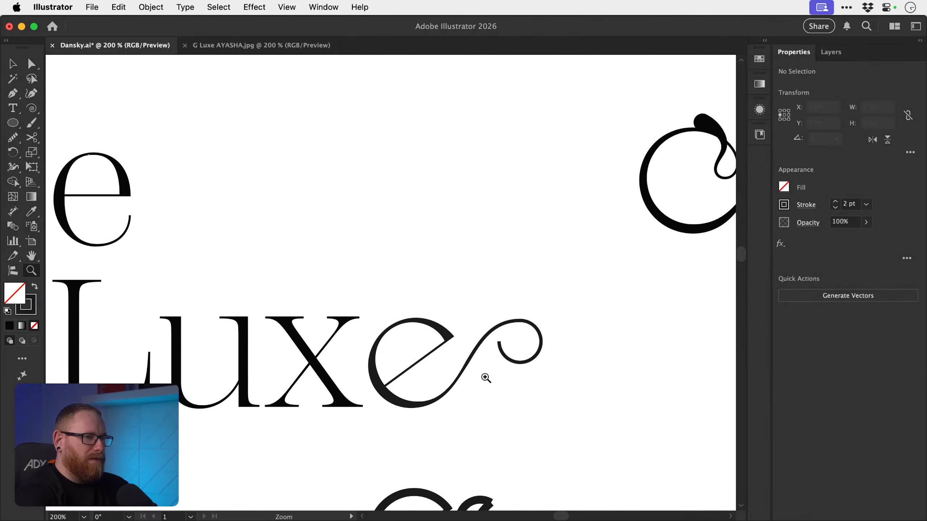
super+drag(482, 345, 560, 376)
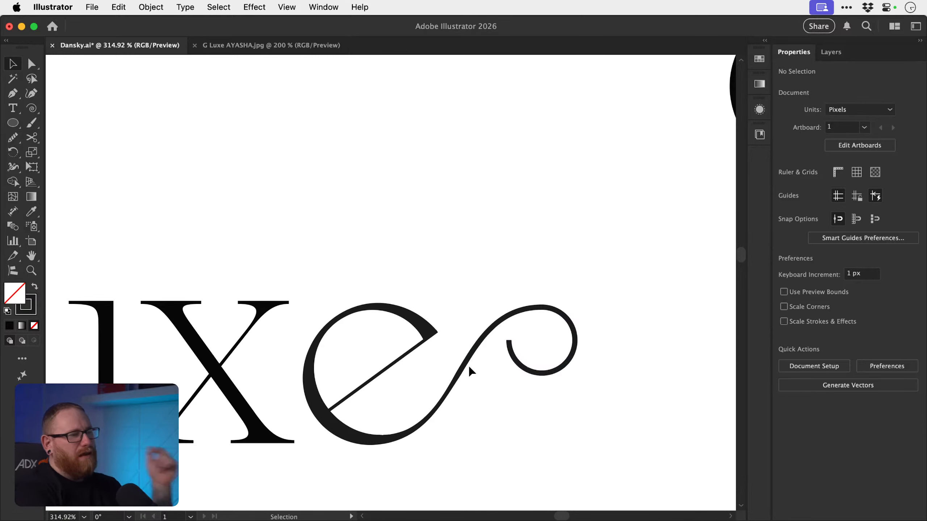
- Select the whole swash and move it up and away from the end of the e's tail
click(453, 404)
click(488, 314)
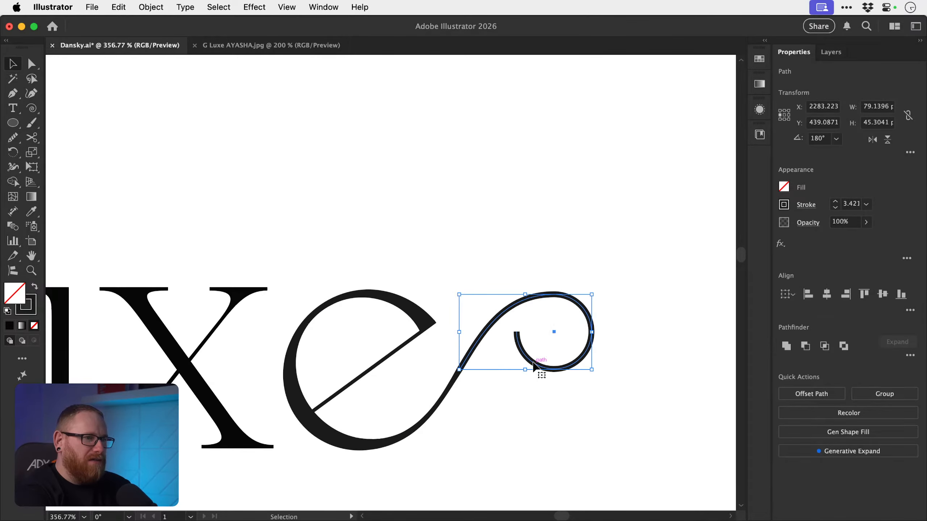
drag(533, 367, 581, 275)
scroll(438, 380, up, 3)
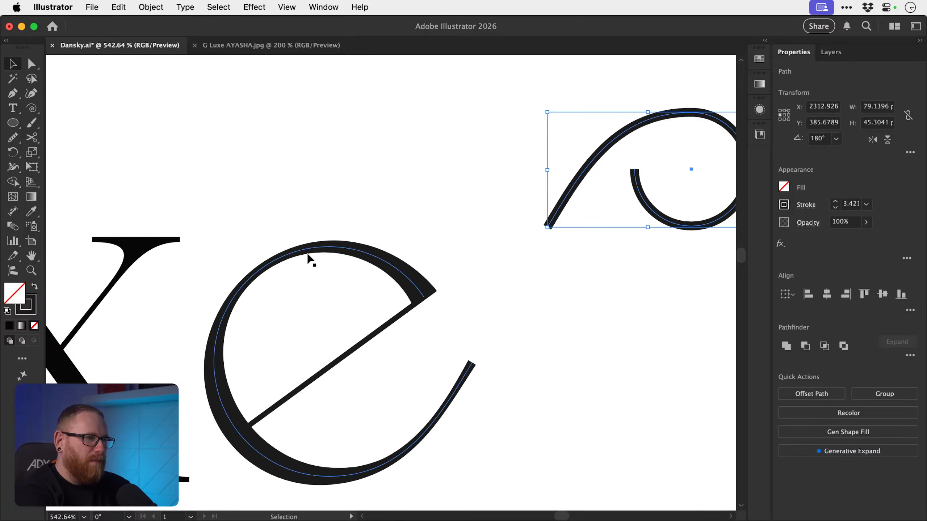
- Try to continue the e's tail freehand with the Pencil tool into a curling loop, and undo the drawn extension
key(n)
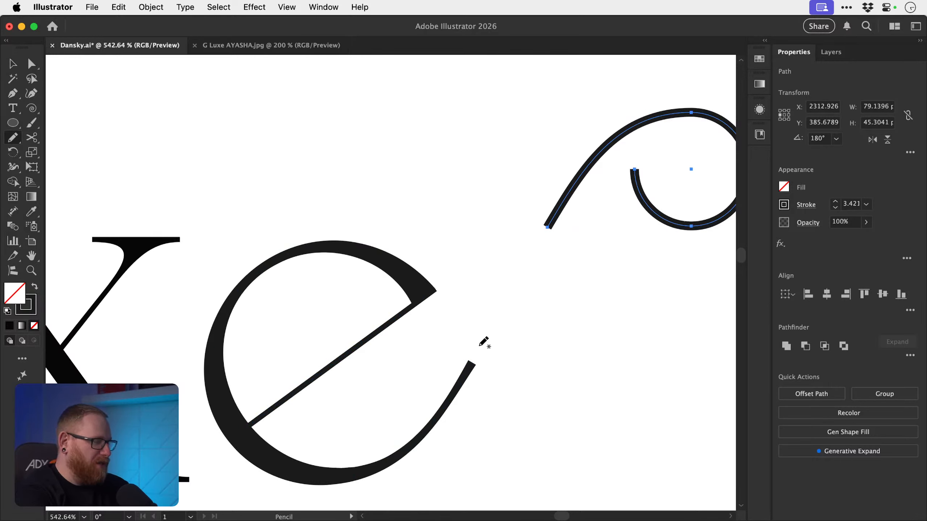
super+click(470, 363)
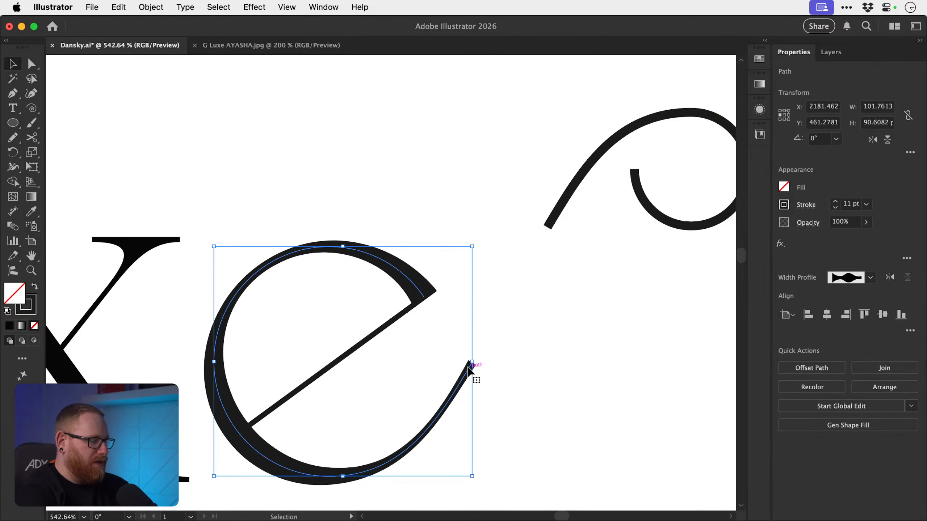
mouse_move(518, 318)
mouse_down()
mouse_move(591, 351)
mouse_move(596, 395)
mouse_move(571, 415)
mouse_move(542, 416)
mouse_move(488, 385)
mouse_up()
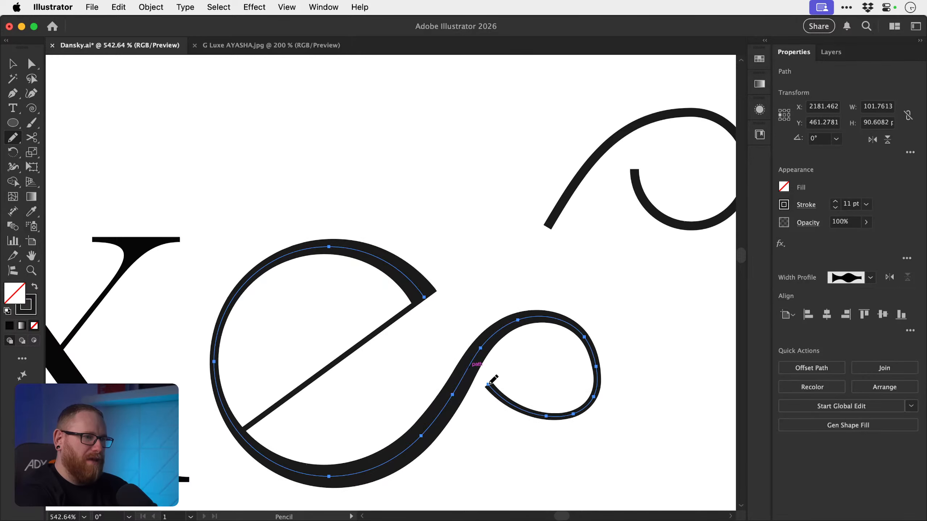
key(v)
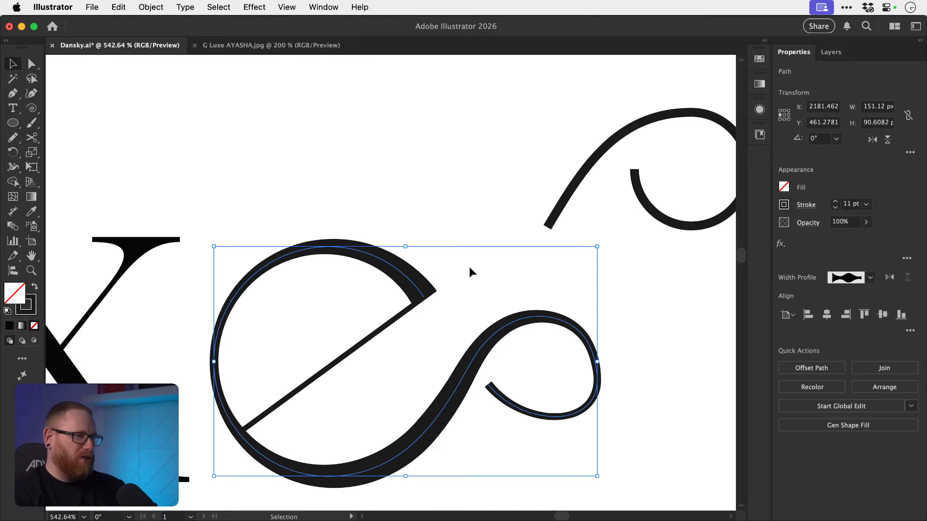
key(a)
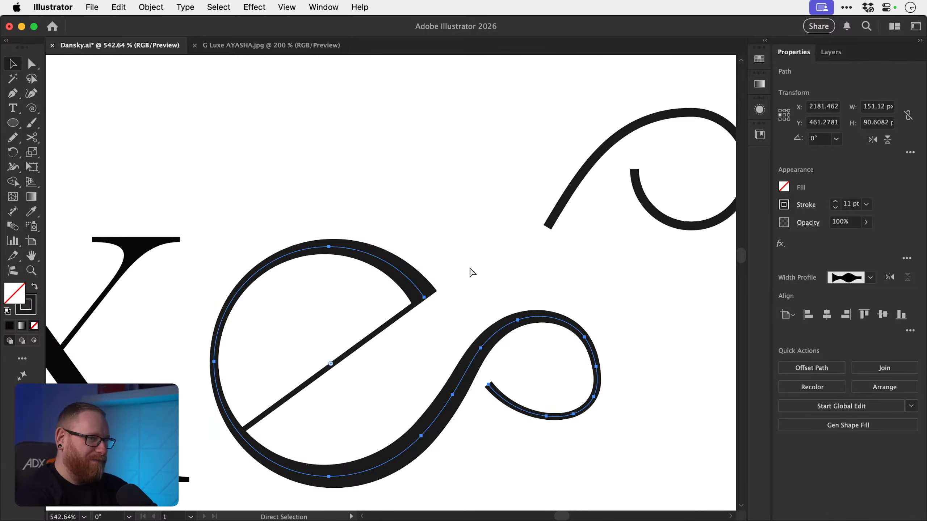
key(v)
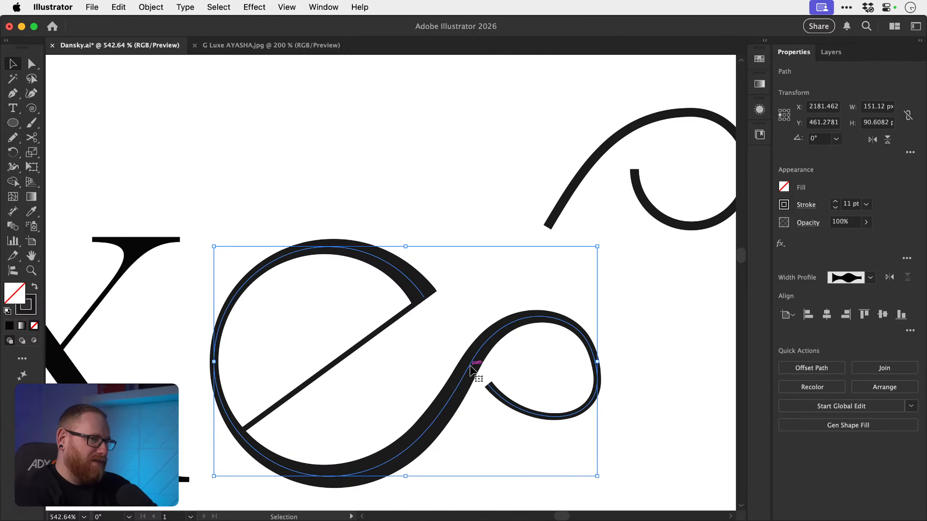
key(super+z)
- Move the swash back so it overlaps the e's tail and delete the anchor point at the loop's inner end
click(506, 362)
key(space)
drag(511, 362, 465, 345)
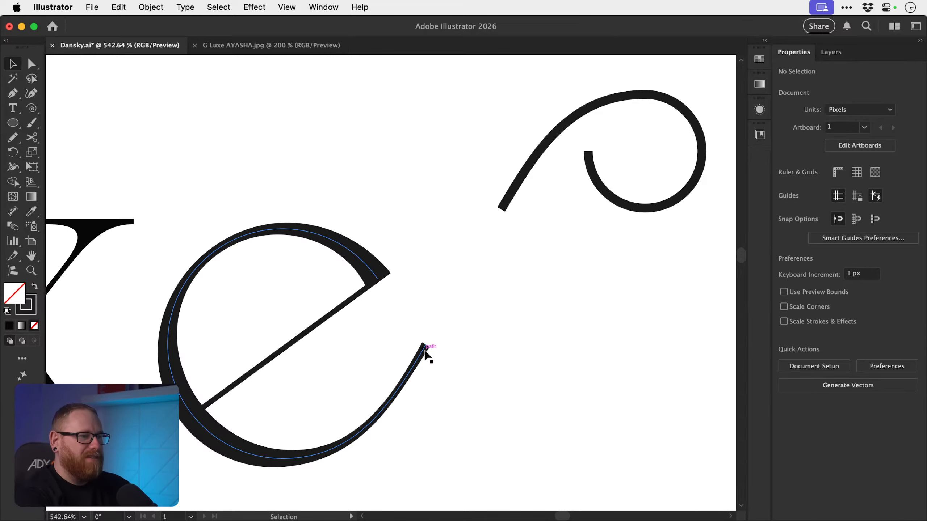
click(575, 103)
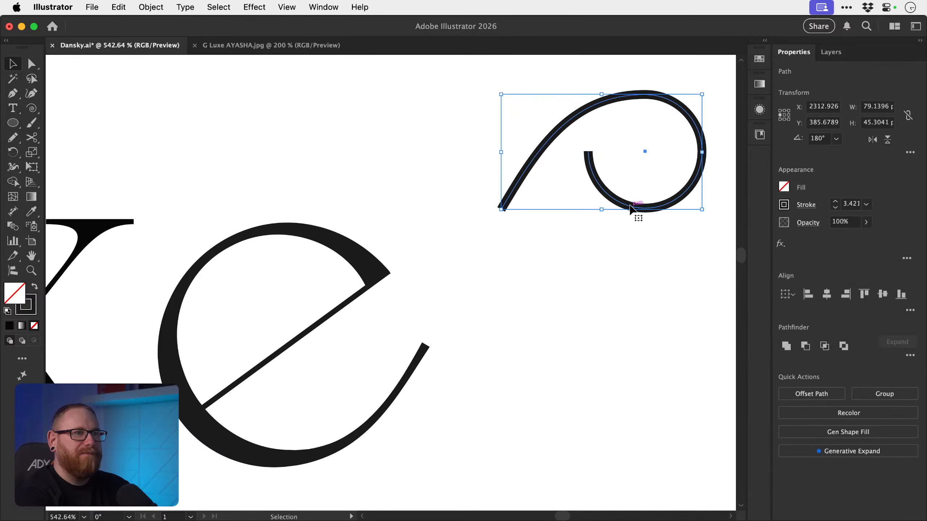
mouse_move(630, 211)
mouse_down()
mouse_move(495, 385)
mouse_move(512, 420)
mouse_move(472, 432)
mouse_move(492, 362)
mouse_move(501, 410)
mouse_move(492, 411)
mouse_up()
key(a)
click(451, 358)
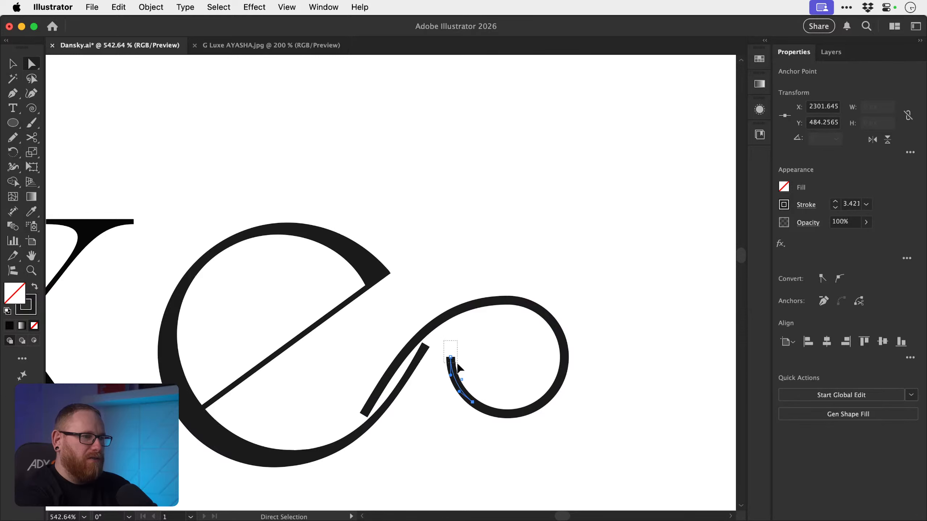
key(Delete)
- Select the shortened swash and rotate it slightly clockwise over the e's tail
key(v)
drag(468, 272, 539, 383)
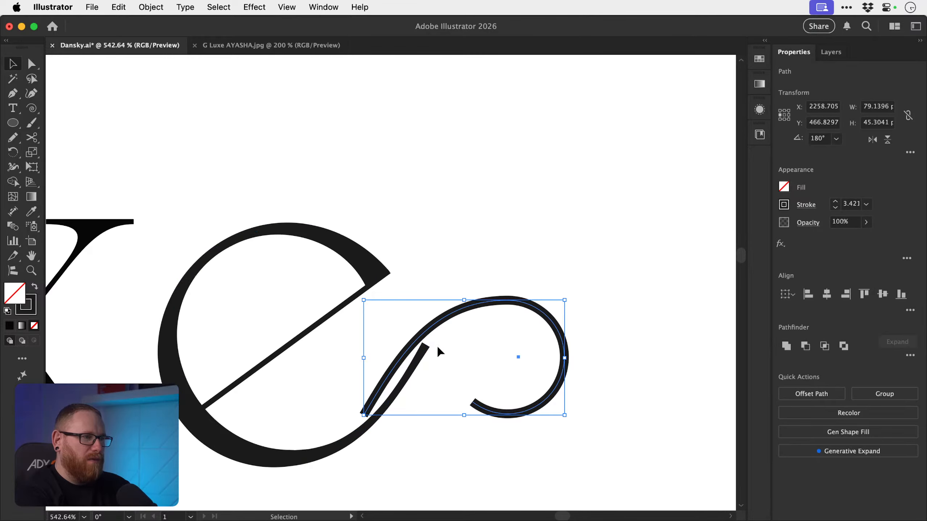
drag(595, 315, 546, 390)
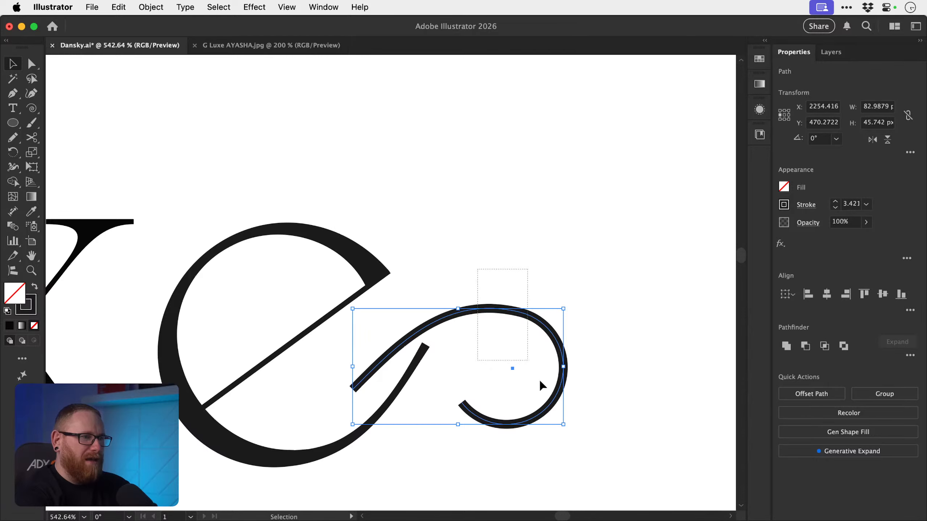
- Delete the swash and draw a circle about 41.5 px in diameter beside the end of the e's tail
key(l)
key(Delete)
drag(468, 292, 549, 397)
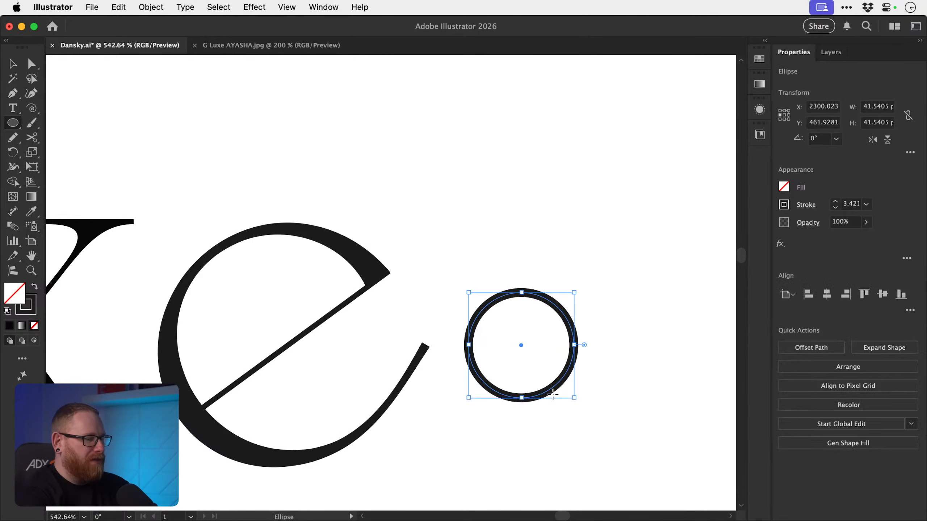
key(v)
click(614, 349)
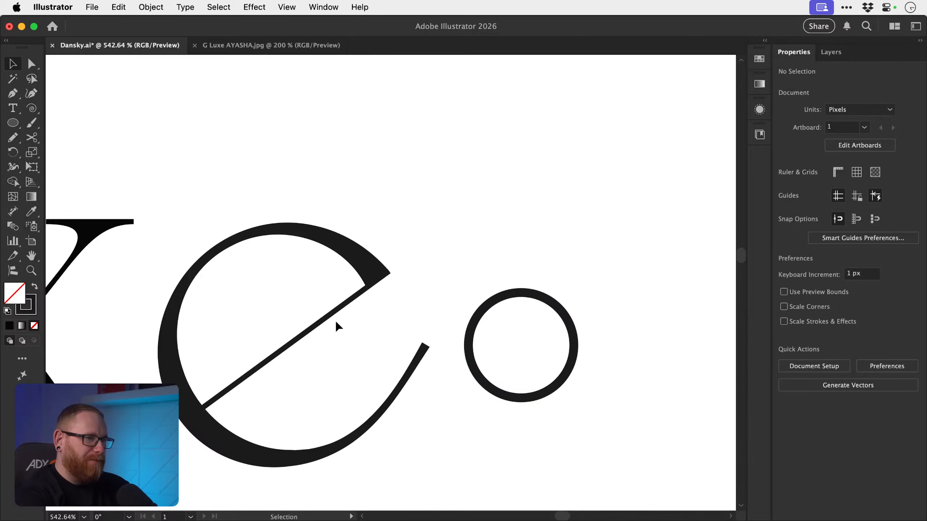
- Draw a straight diagonal line, about 55 by 75 px, from below the e's upper end past its tail, and move the circle against it
click(20, 94)
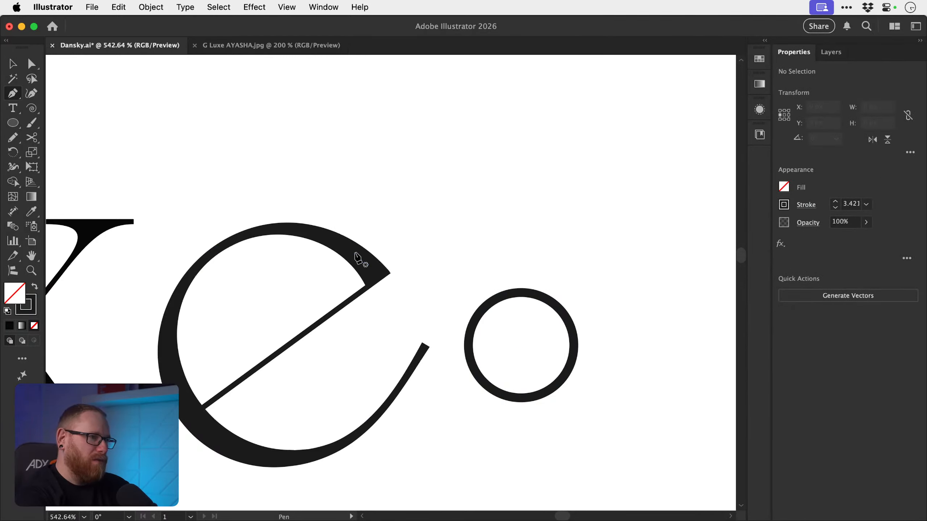
click(383, 288)
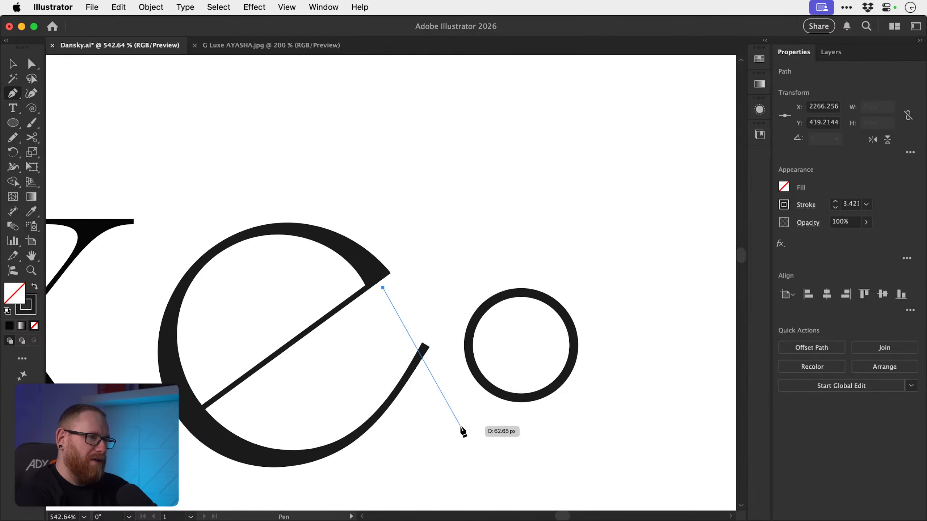
click(521, 478)
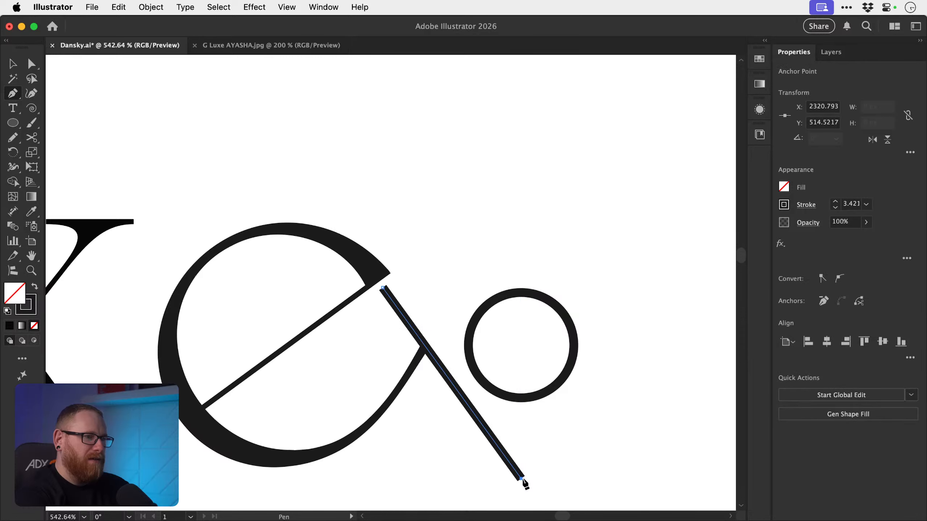
key(v)
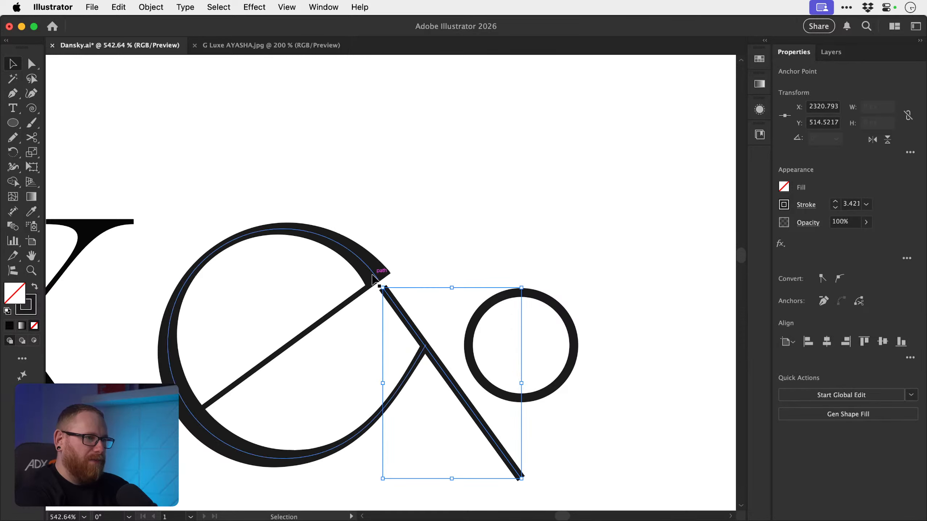
drag(474, 345, 438, 349)
scroll(438, 349, up, 3)
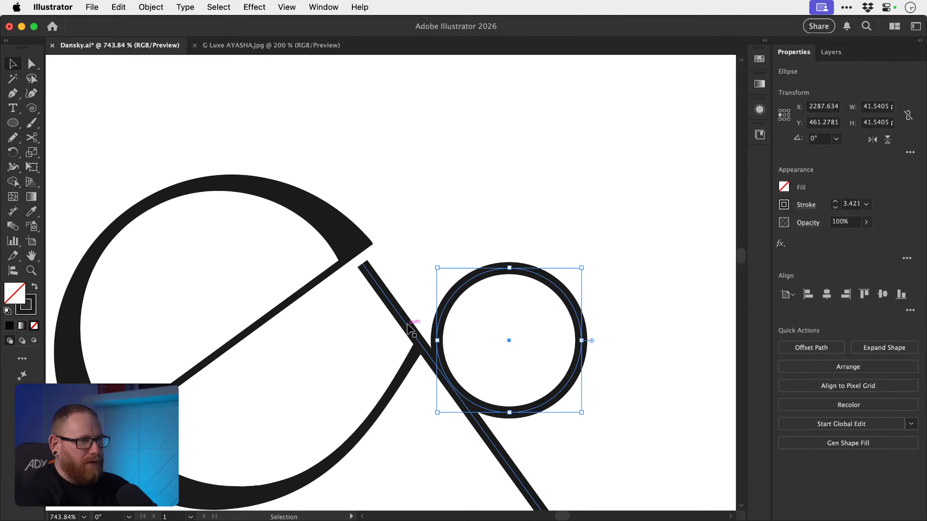
- Try sketching with the Pencil tool along the diagonal line and circle, and undo the resulting changes
key(n)
drag(378, 277, 424, 344)
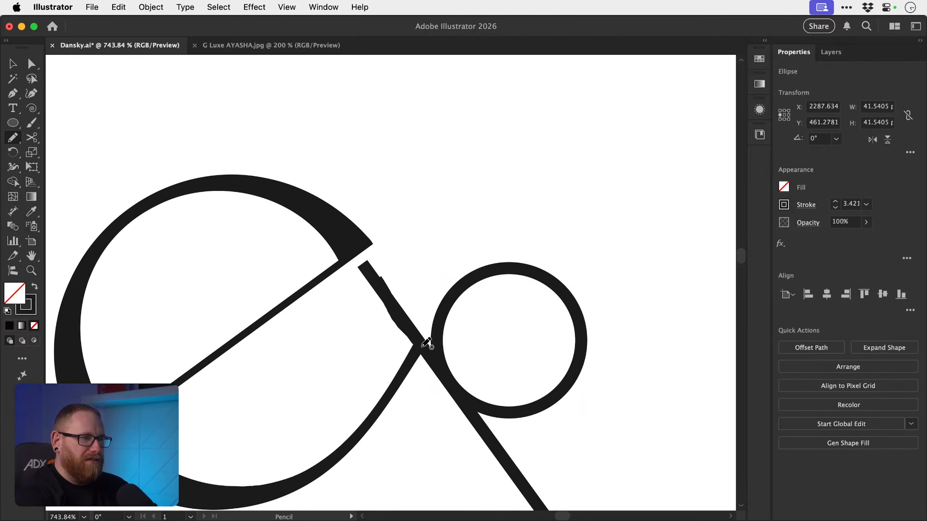
mouse_move(459, 382)
mouse_down()
mouse_move(501, 409)
mouse_move(554, 397)
mouse_up()
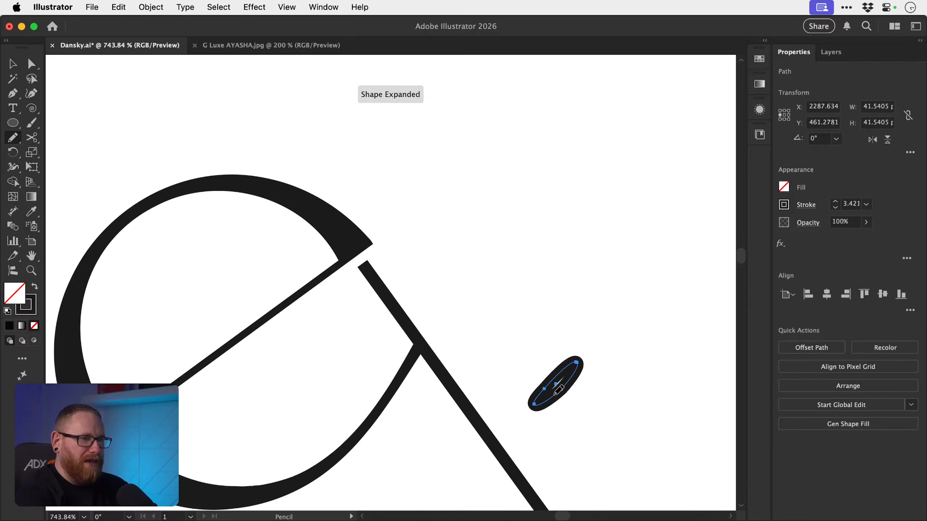
key(super+z)
key(super+shift+a)
mouse_move(496, 271)
mouse_down()
mouse_move(466, 276)
mouse_move(427, 314)
mouse_move(385, 389)
mouse_up()
key(super+z)
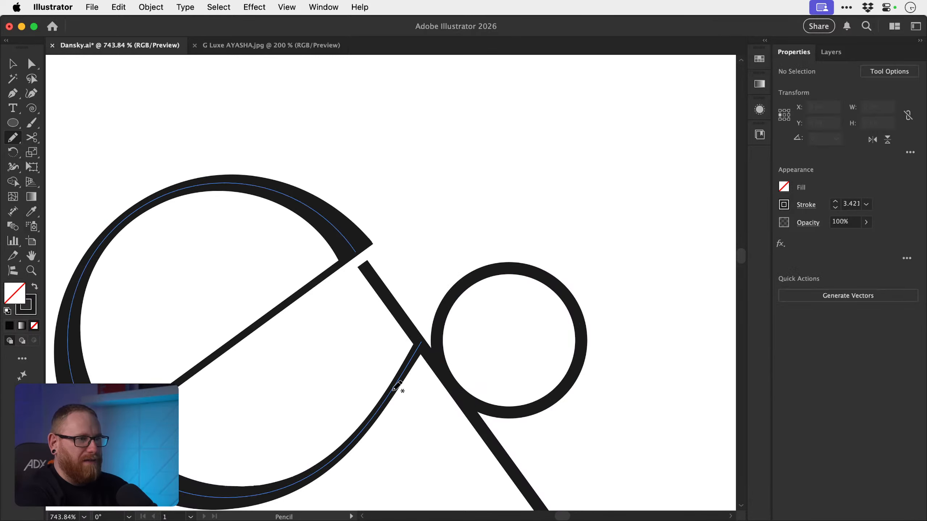
- Snap the diagonal line's upper end onto the e's upper end point and check its contact with the circle in outline view
key(v)
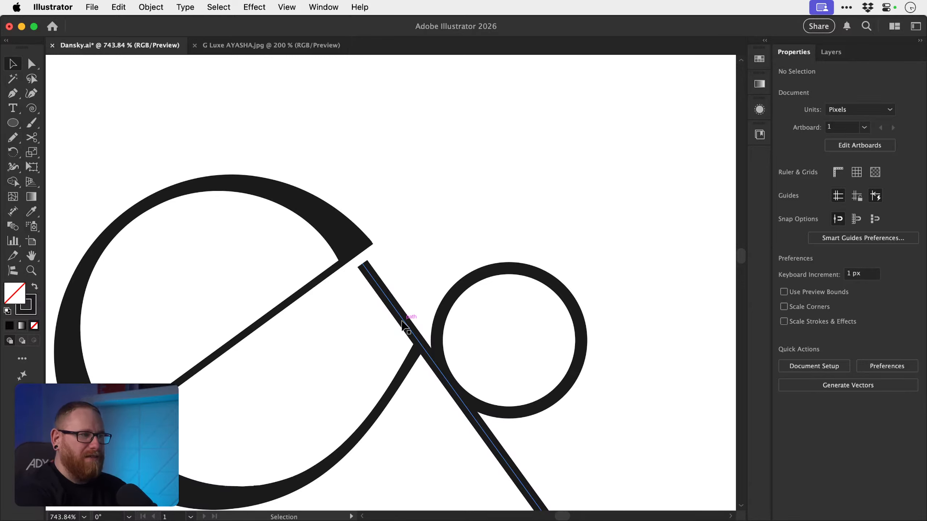
click(405, 326)
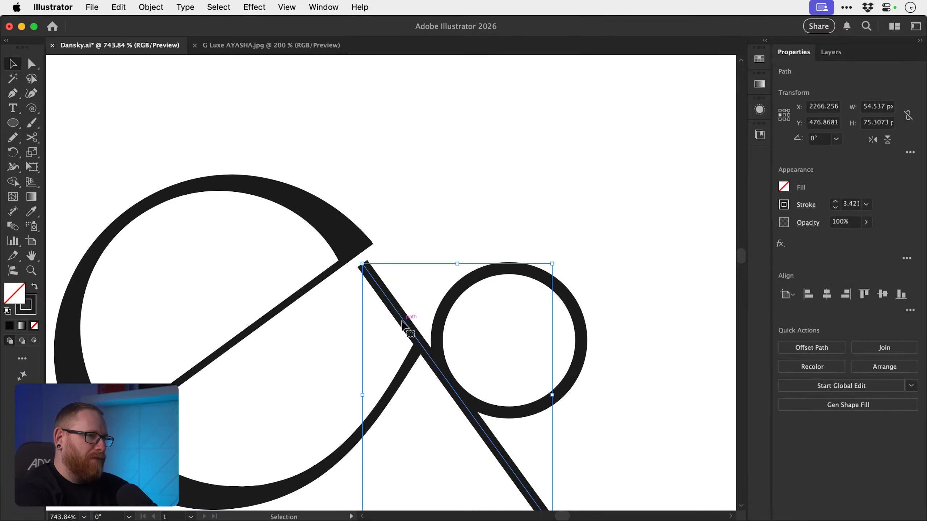
drag(401, 321, 396, 307)
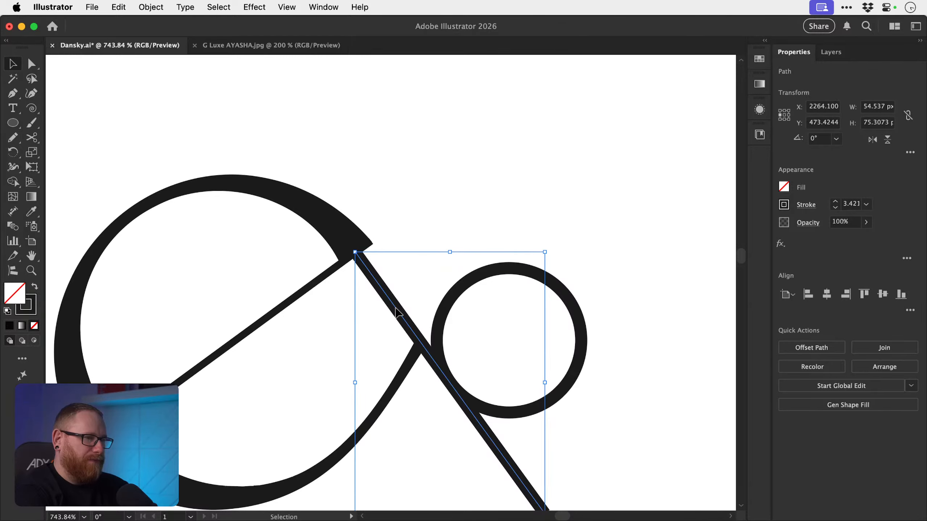
key(a)
key(super+y)
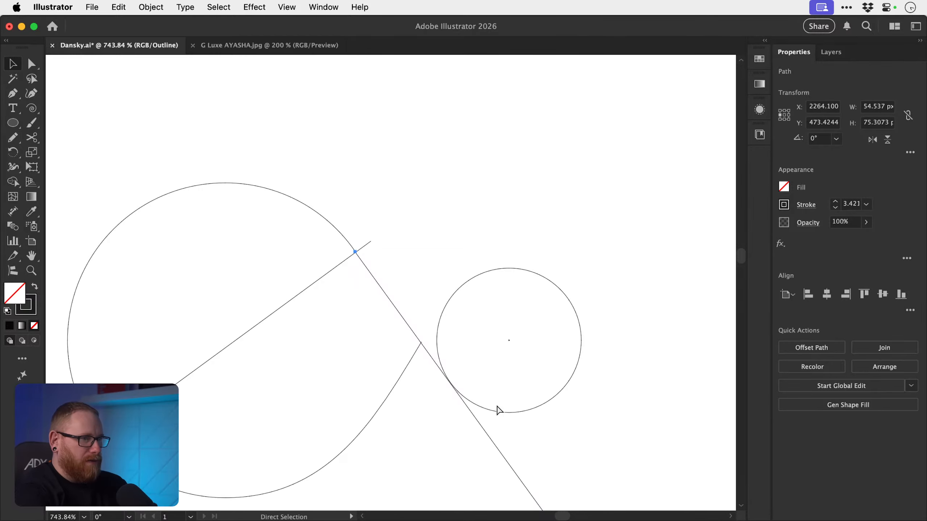
key(super+y)
key(v)
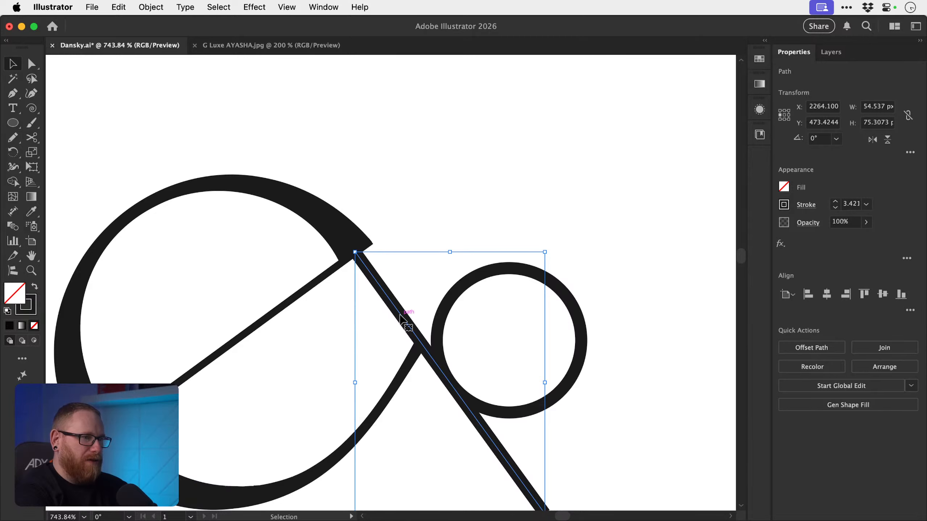
- Replace the diagonal line with a straight line continuing the slope of the e's tail, from near its end past the circle's upper side
key(BackSpace)
key(p)
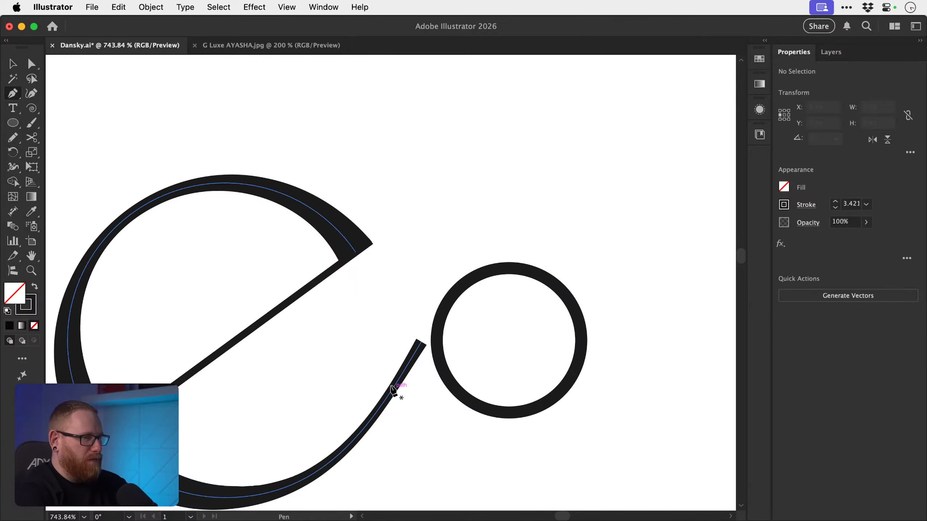
click(408, 366)
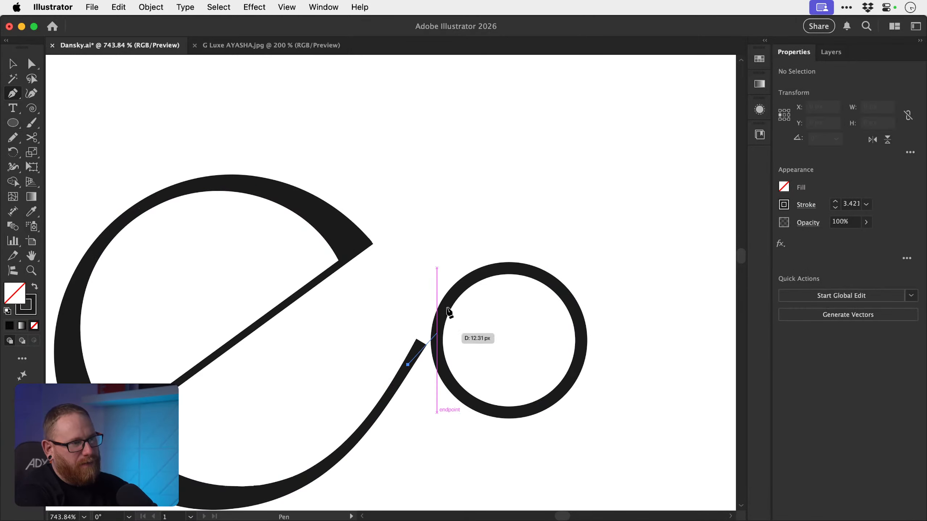
click(473, 254)
key(v)
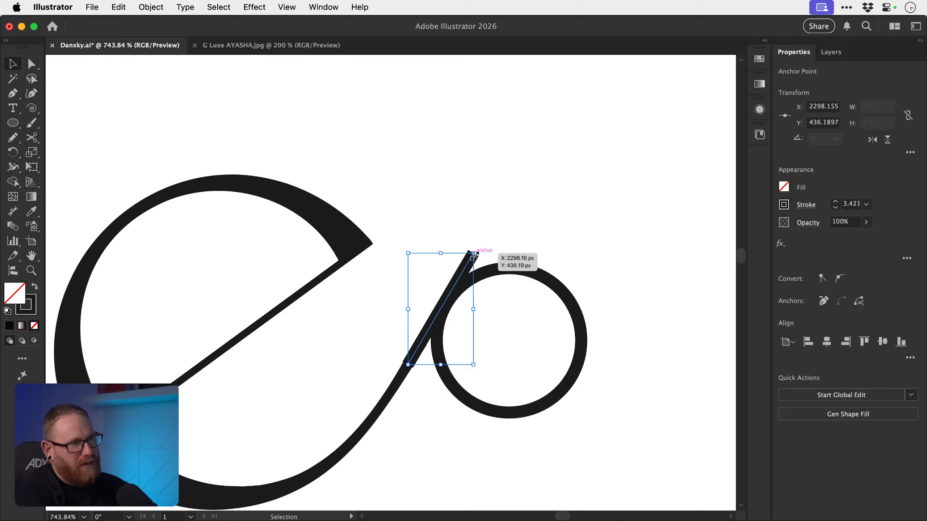
- Enlarge the circle to about 42.1 px in diameter so it meets the straight line, and delete that line
click(482, 278)
drag(436, 268, 435, 266)
click(466, 249)
click(469, 260)
key(super+x)
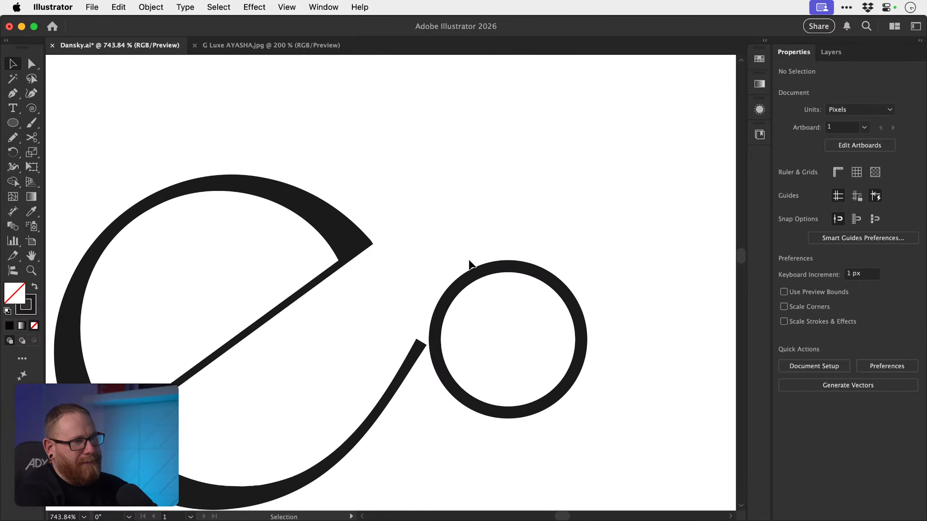
- Cut the circle on its upper-left curve with the Scissors tool and delete the segment between the cut and the leftmost anchor
key(a)
click(438, 319)
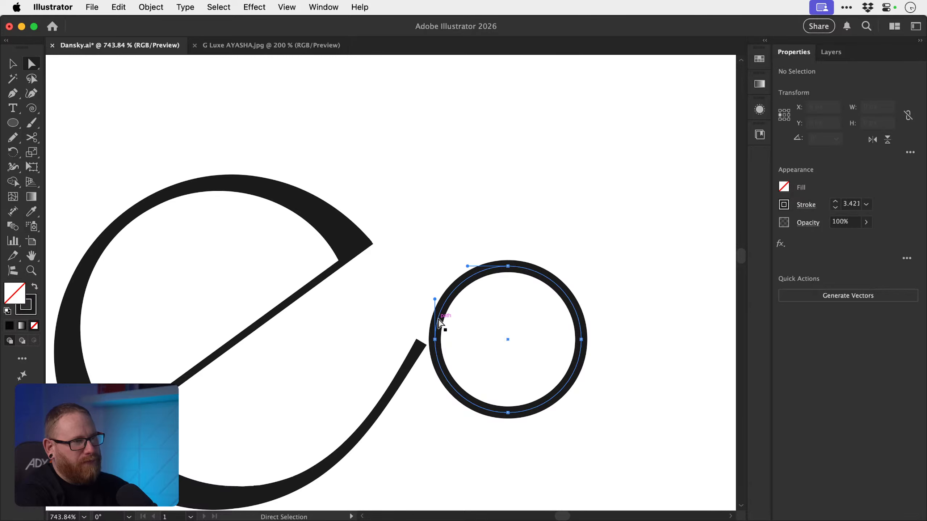
key(c)
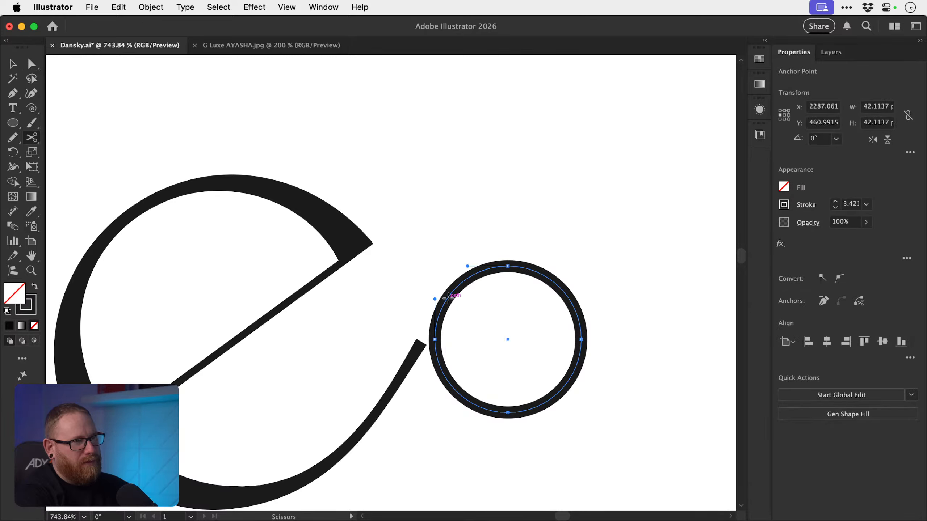
click(448, 298)
key(a)
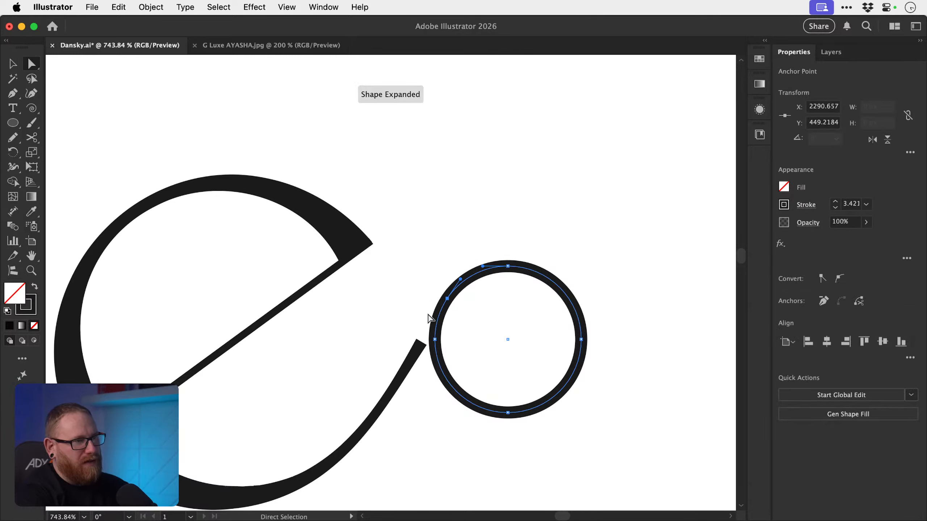
key(Delete)
key(z)
drag(428, 341, 458, 350)
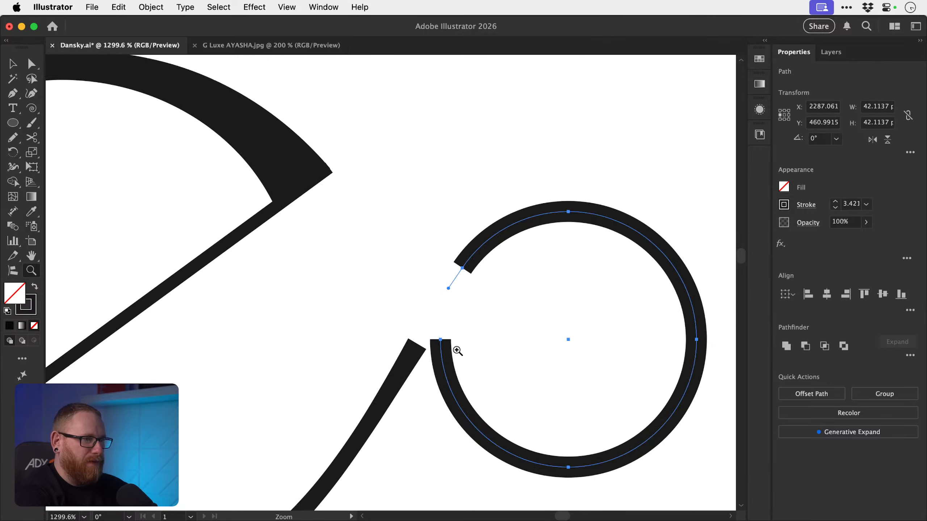
- Extend the opened circle's upper end with a straight Pen segment down onto the path of the e's tail
key(p)
key(super+shift+a)
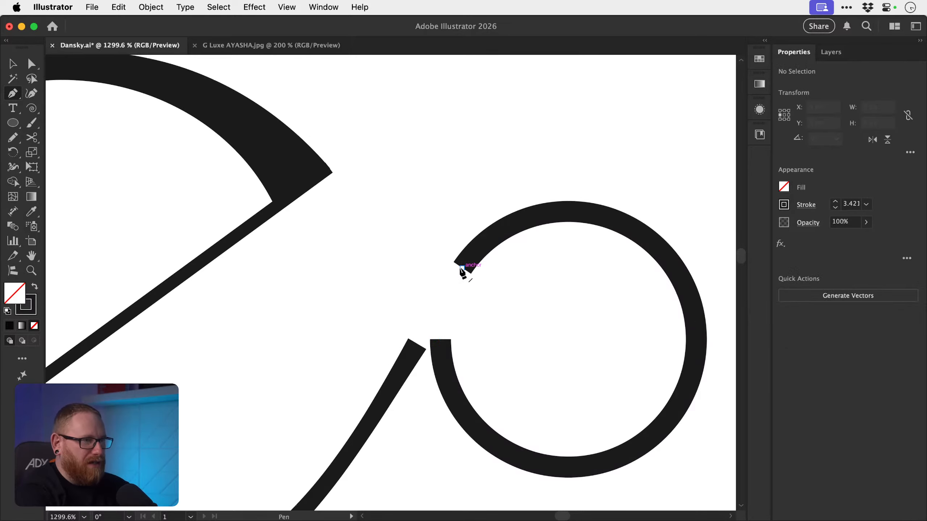
click(462, 269)
click(411, 354)
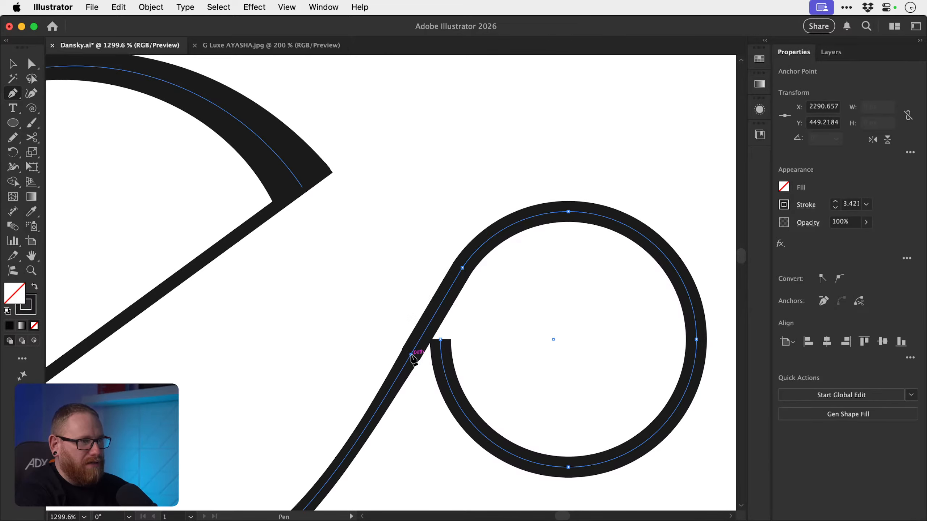
key(super+shift+a)
key(v)
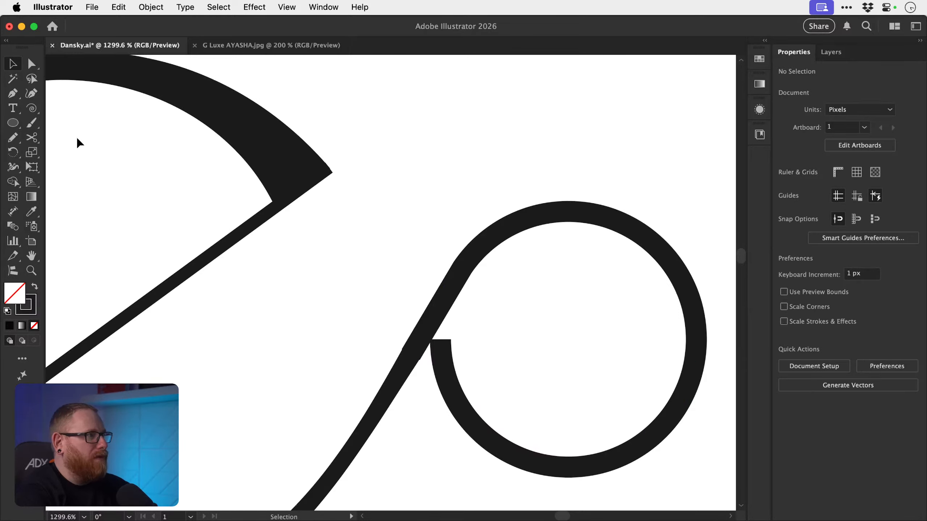
- Draw a straight diagonal guide line from the e's upper end, across the tail and along the circle's lower-left curve
click(13, 94)
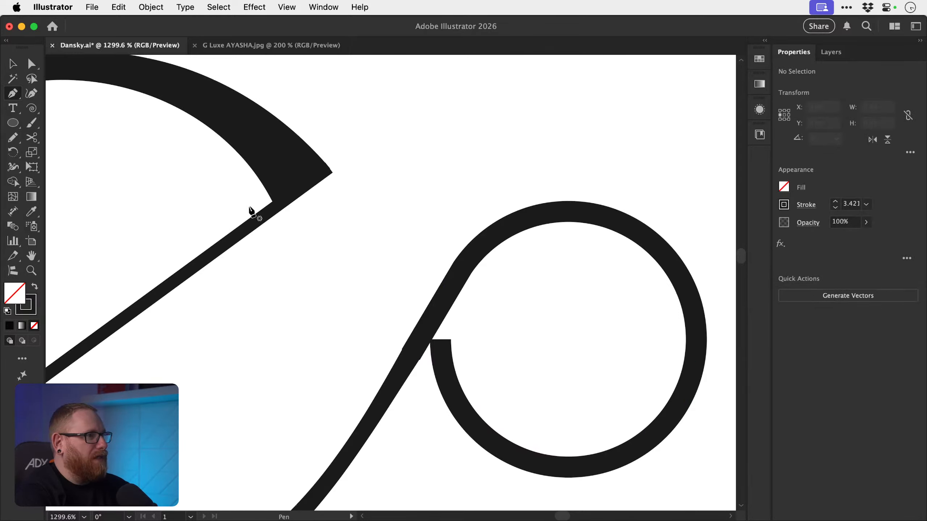
click(308, 198)
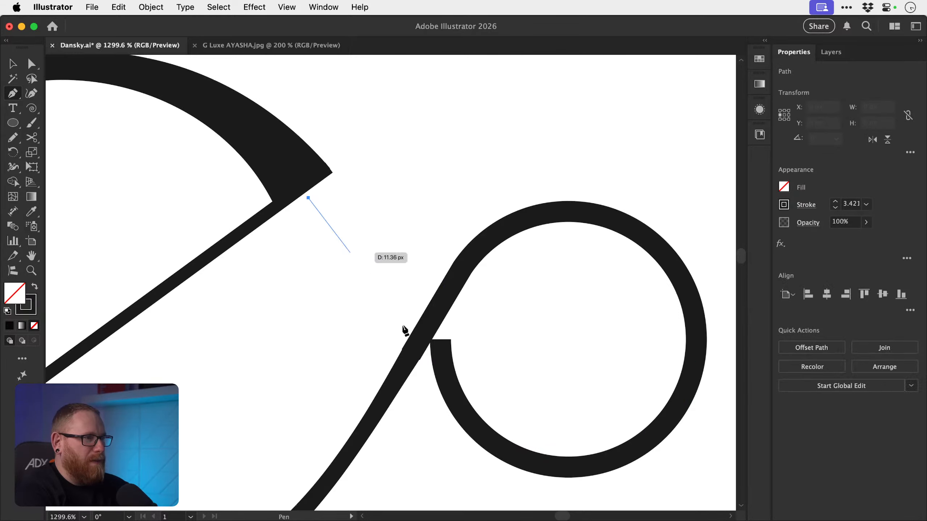
click(528, 498)
key(v)
click(514, 398)
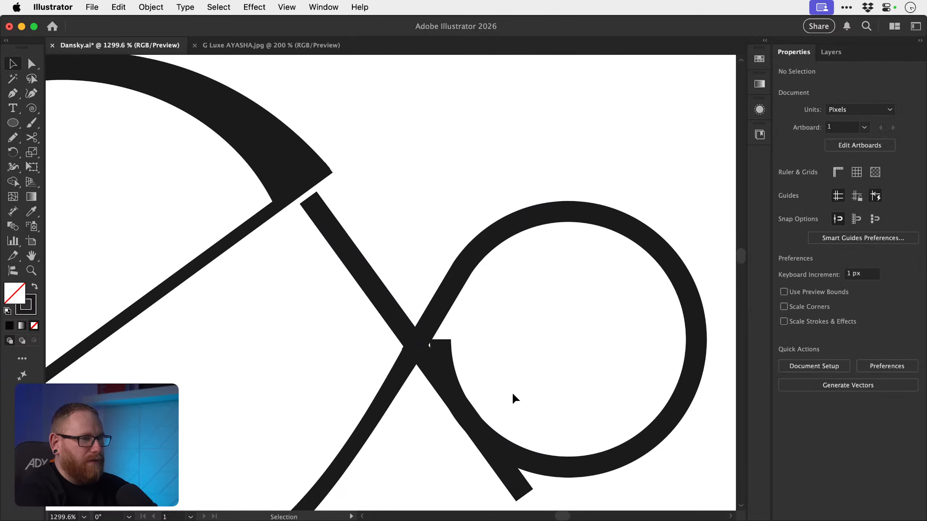
- Delete the guide line, cut the swash on its lower-left curve where the line touched, and remove the loose end above the cut
drag(444, 399, 536, 432)
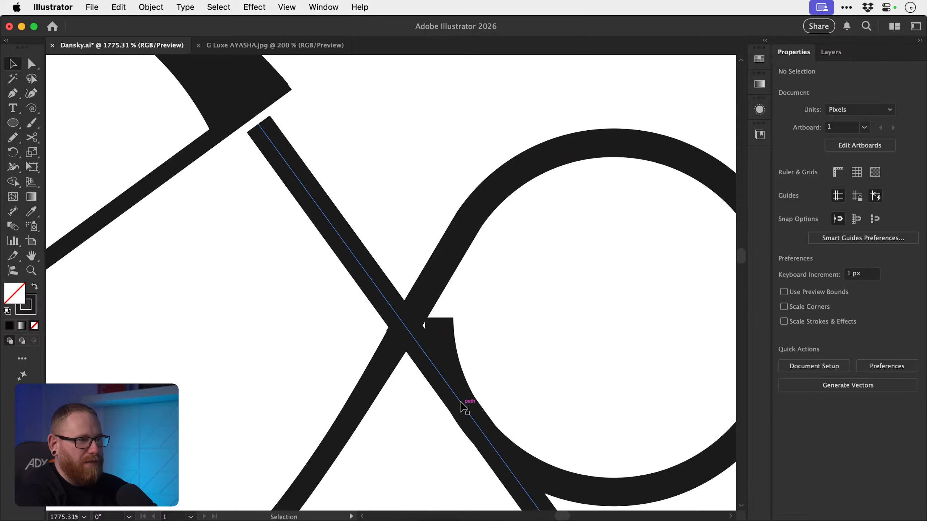
click(437, 370)
key(Delete)
key(c)
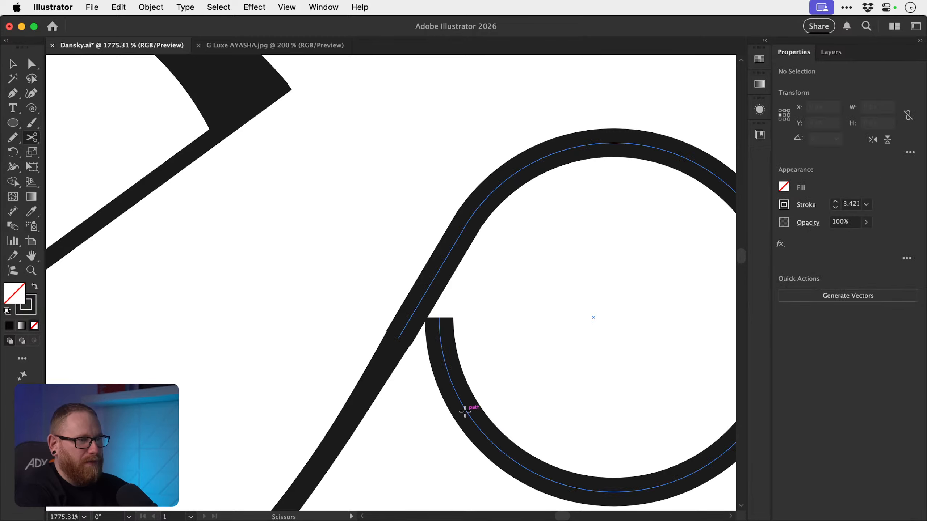
click(471, 417)
key(a)
click(442, 320)
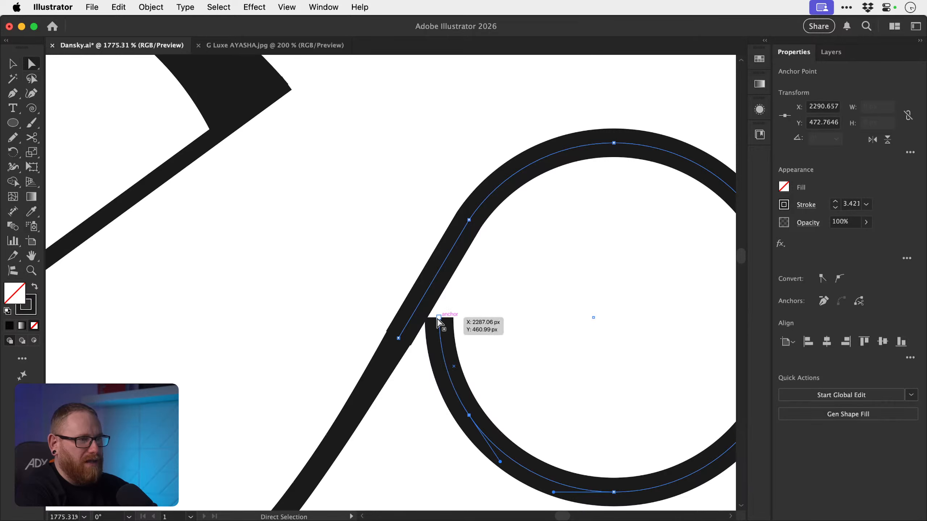
key(Delete)
key(super+minus)
key(super+minus)
key(super+minus)
key(super+minus)
key(super+minus)
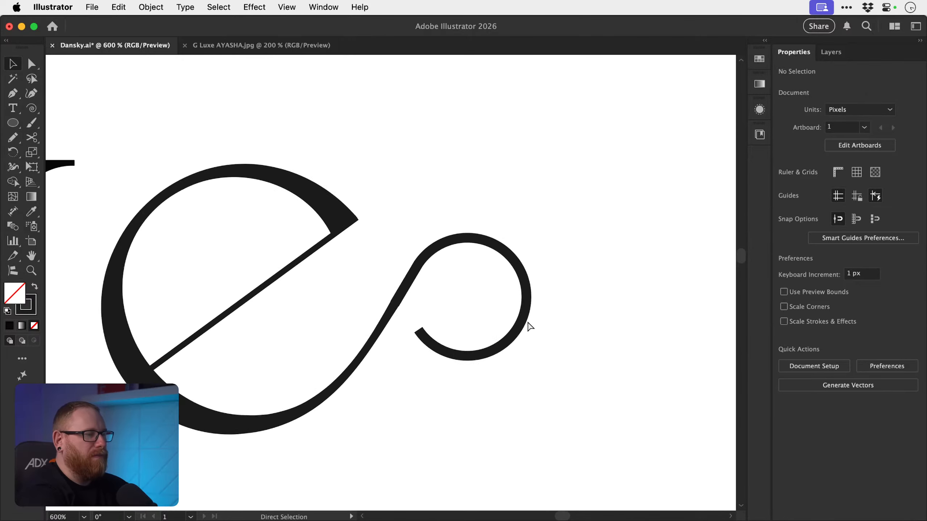
- Try Pencil strokes over the e's tail and across the swash, and undo them
key(n)
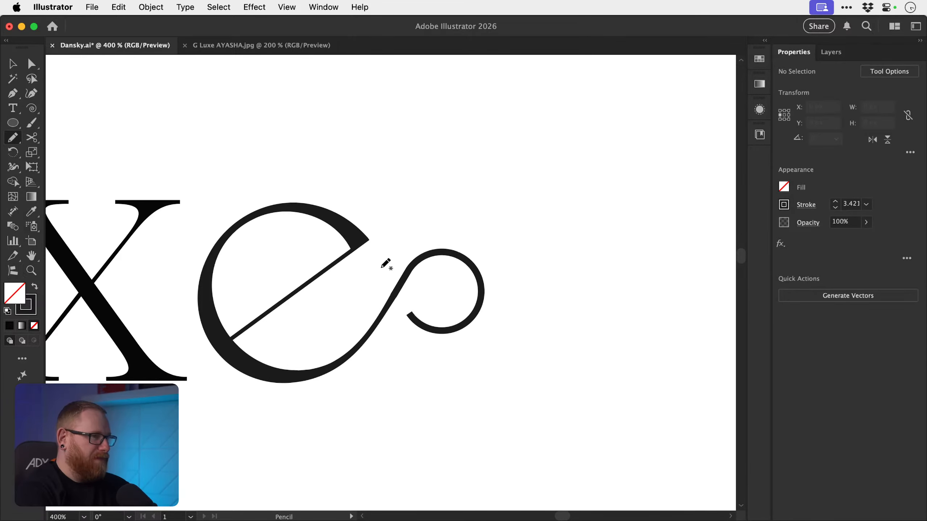
drag(369, 331, 420, 259)
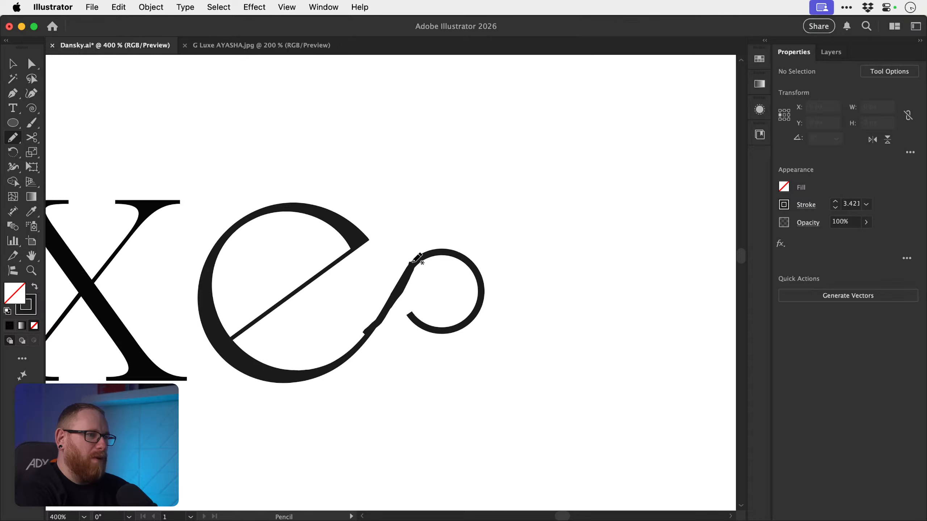
drag(360, 251, 427, 326)
key(super+z)
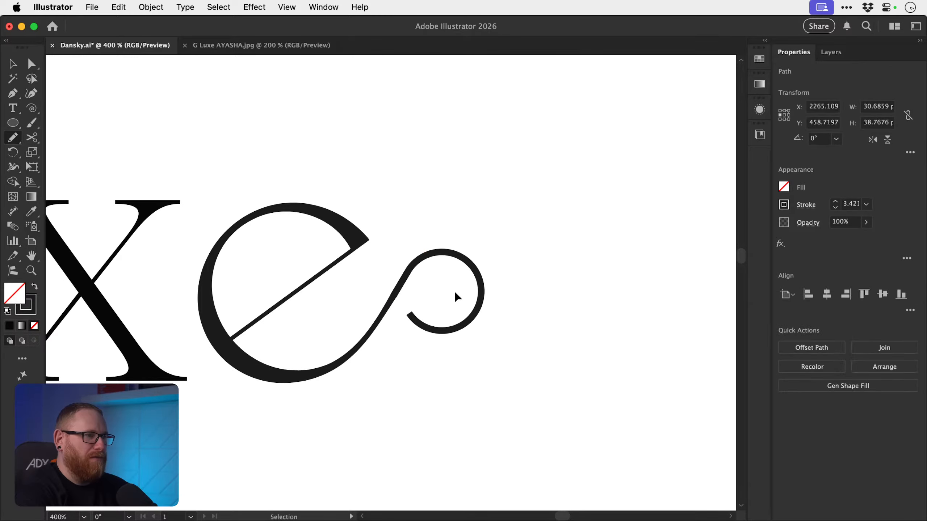
super+click(455, 295)
drag(418, 282, 482, 334)
key(v)
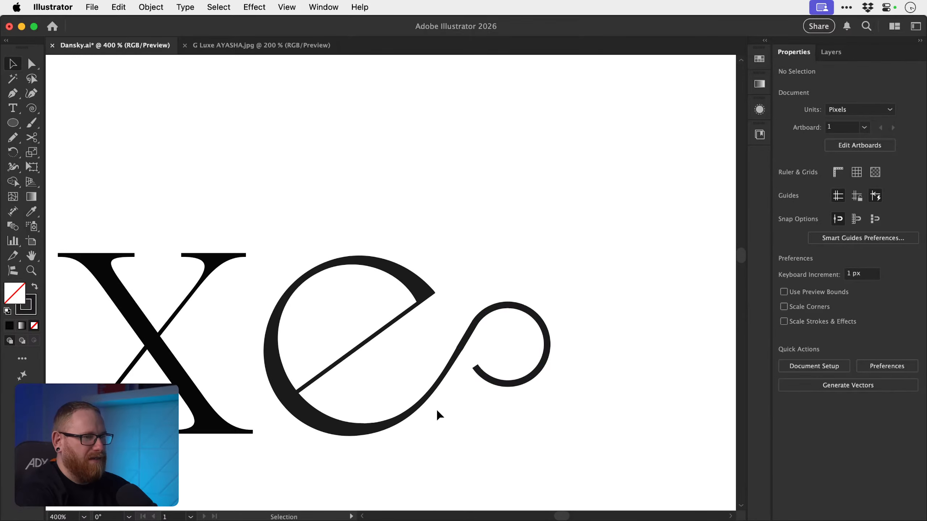
- Narrow the swash's end at the tail joint to about 3.22 px with the Width tool to match the tail
drag(439, 404, 389, 394)
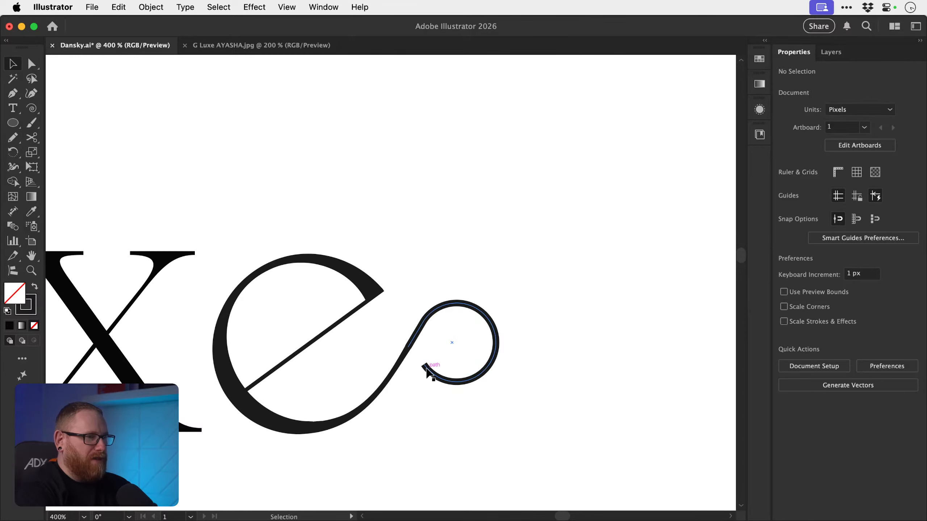
key(z)
drag(412, 374, 437, 356)
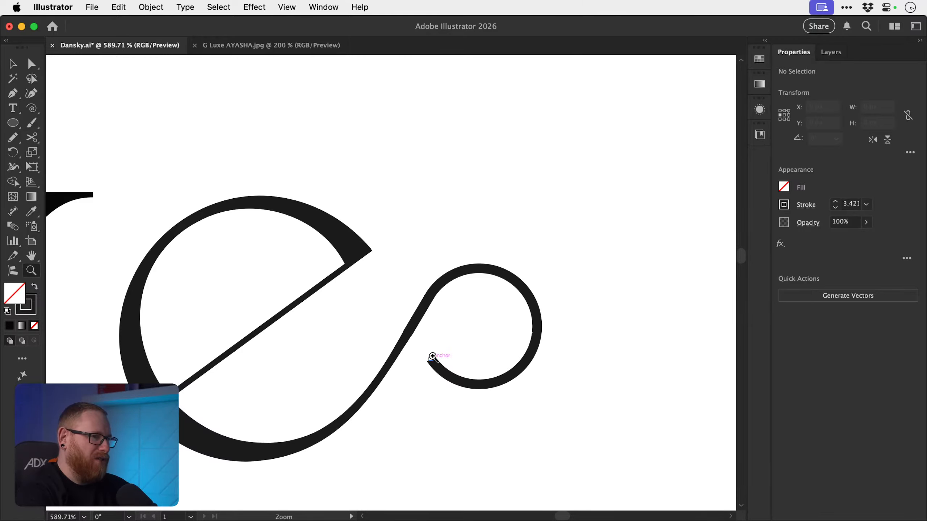
drag(416, 328, 544, 371)
drag(391, 343, 525, 358)
key(v)
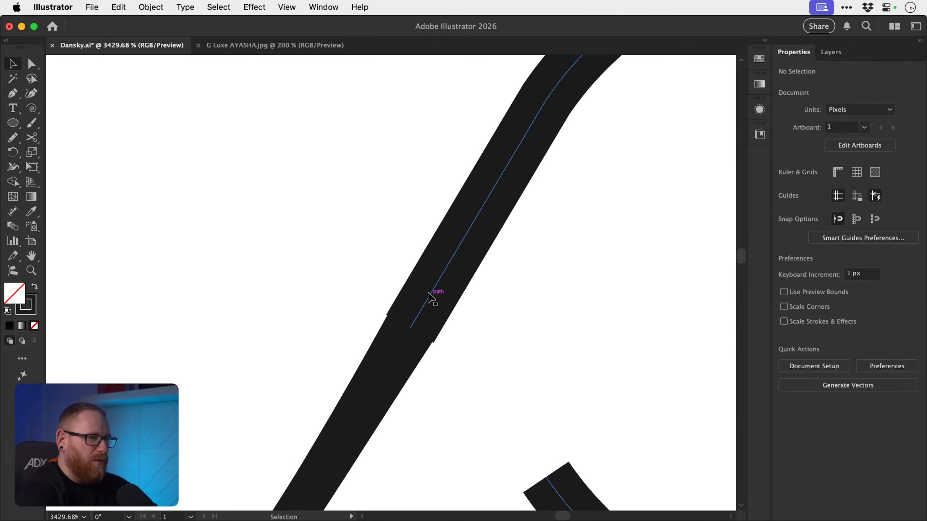
click(430, 294)
key(shift+w)
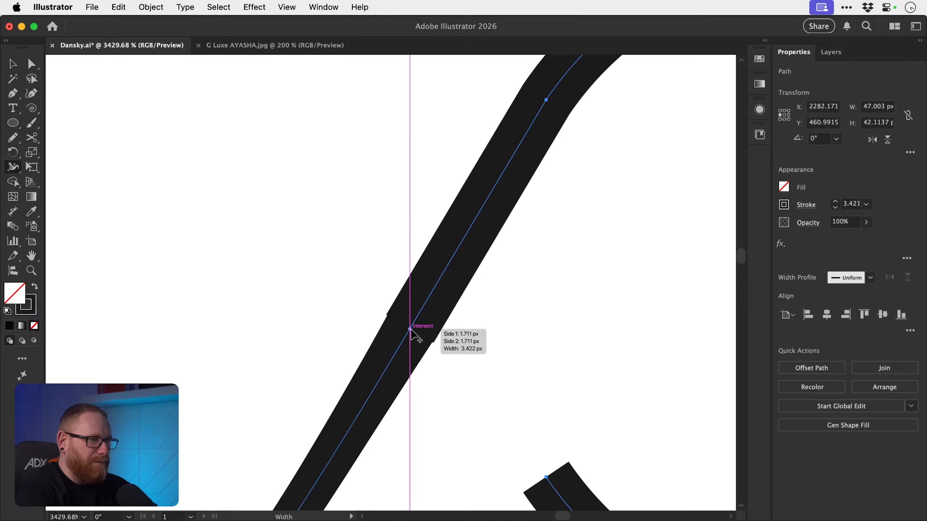
key(z)
drag(410, 329, 471, 352)
key(shift+w)
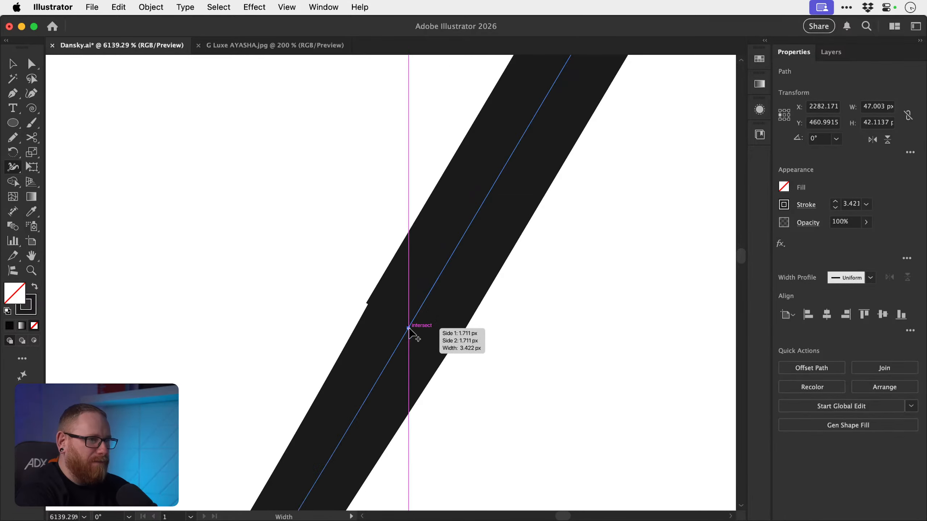
drag(414, 332, 448, 352)
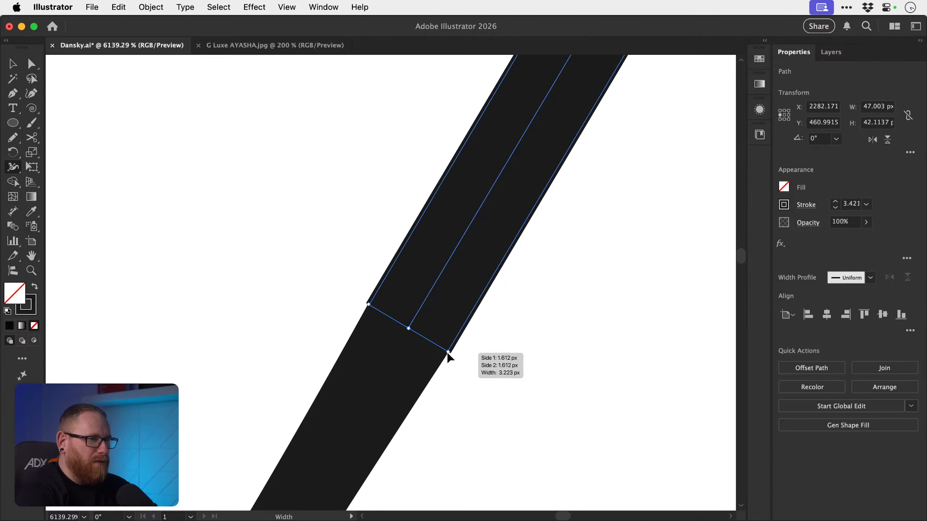
key(v)
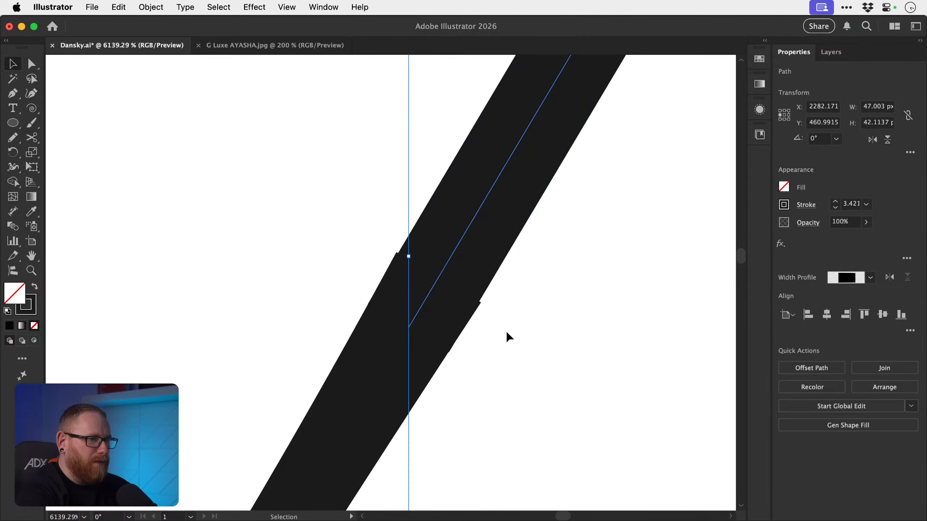
click(507, 335)
- Undo the width change at the swash's joining end and deselect the path
click(461, 260)
drag(392, 354, 349, 350)
key(super+z)
key(super+z)
click(544, 245)
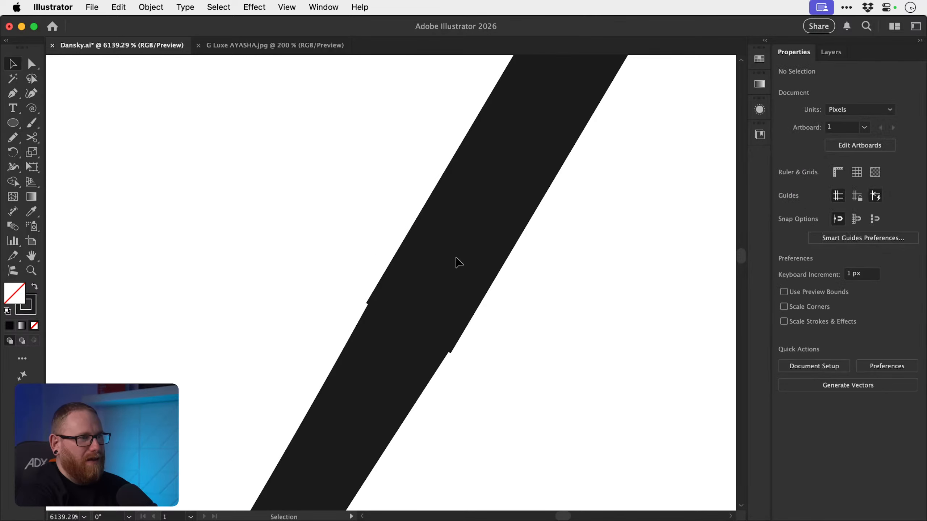
- Select the swash in outline view and nudge it 1 px right, away from the overlapping tail path
click(448, 260)
key(super+y)
key(v)
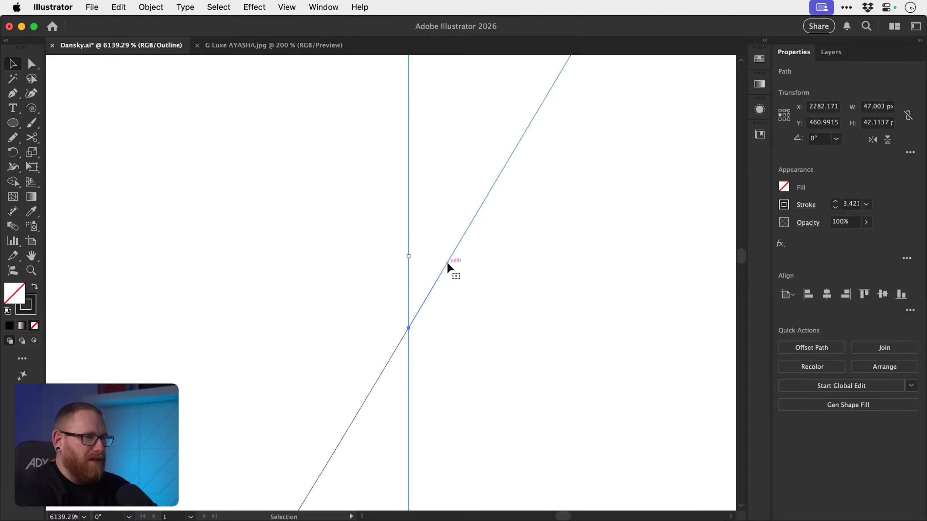
key(shift+Right)
key(super+z)
key(Right)
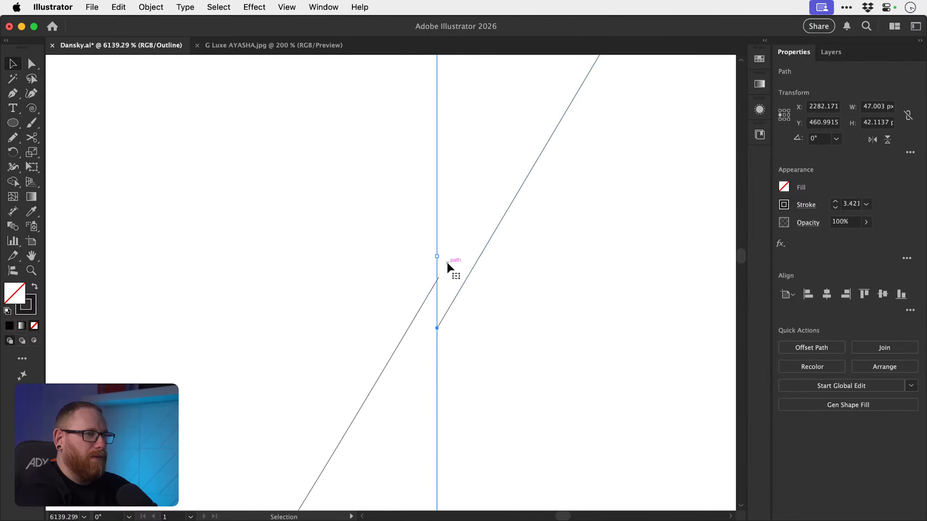
- Cut the swash level with the tail's end point, delete the overlapping stub, and nudge the swash 1 px back left
key(c)
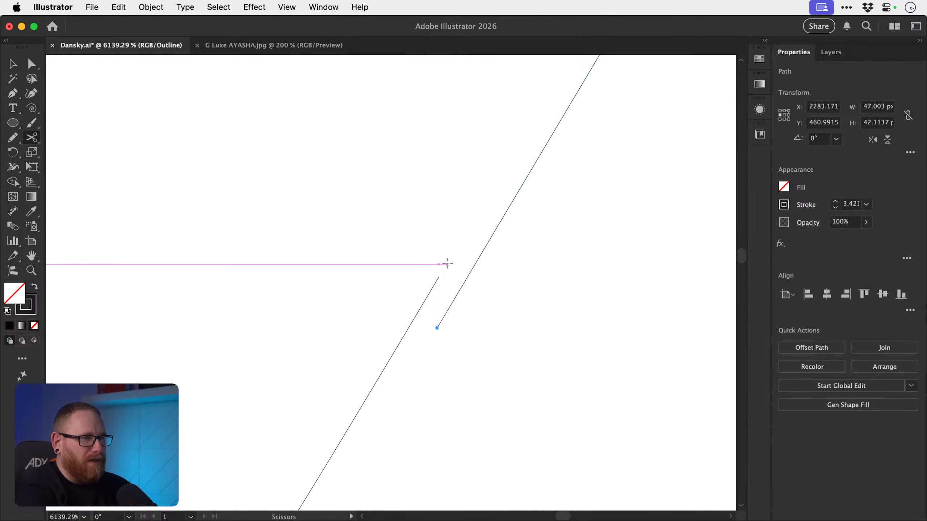
click(468, 278)
key(v)
key(Delete)
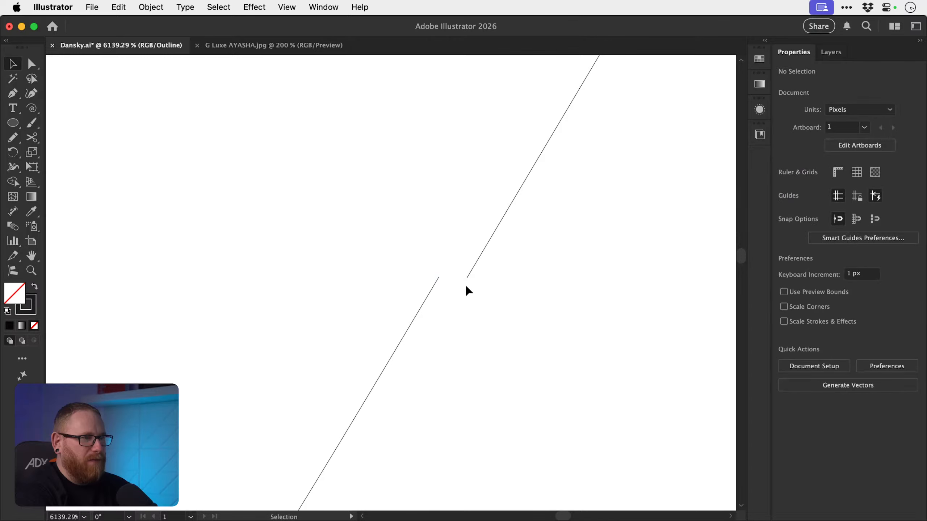
drag(486, 263, 488, 265)
key(Left)
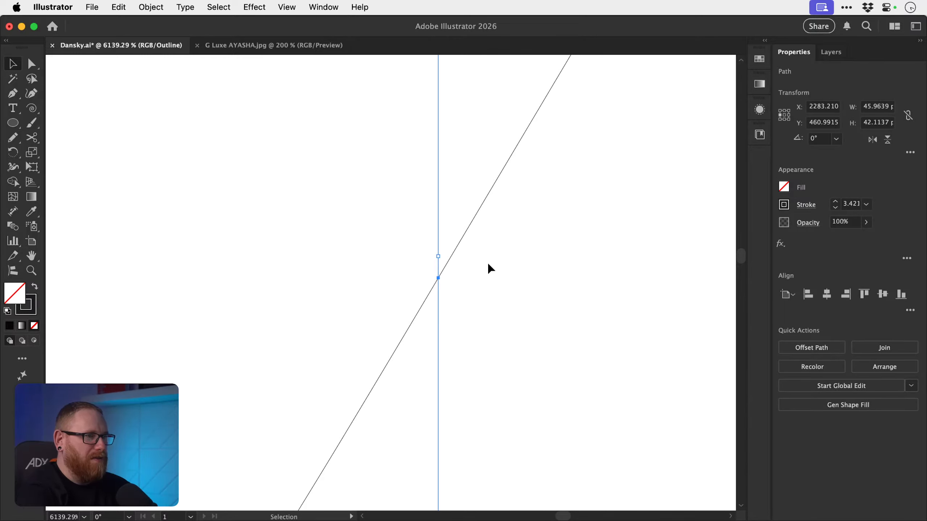
- Average the end points of the tail and the swash so they coincide, and return to the preview view
click(489, 269)
key(a)
drag(448, 293, 449, 293)
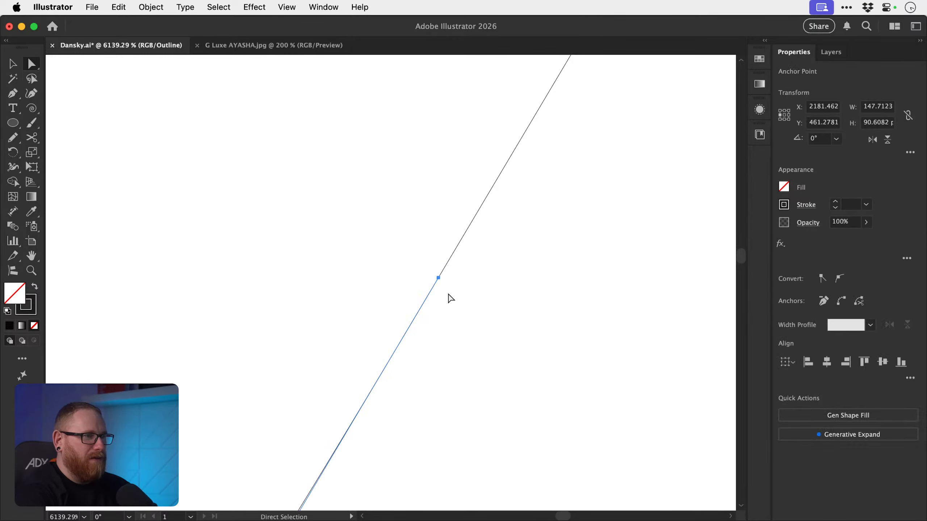
key(super+alt+j)
key(Return)
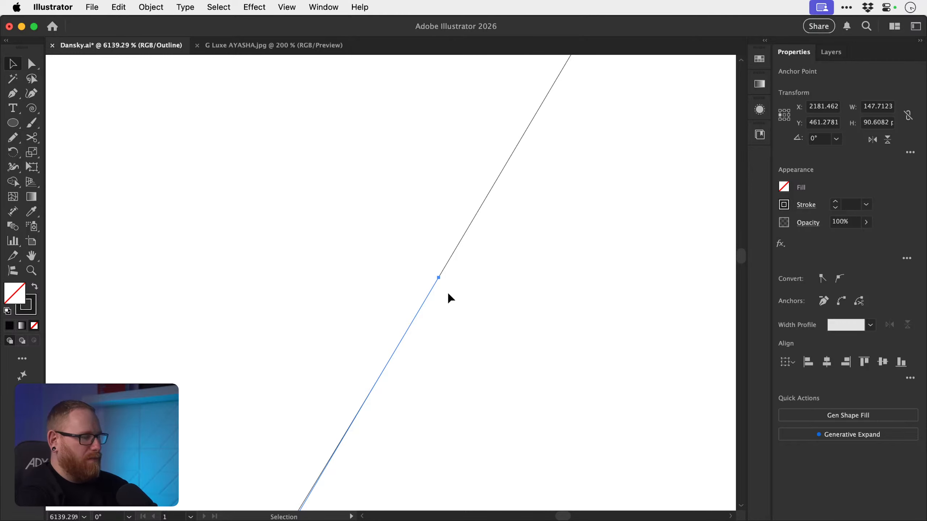
key(super+y)
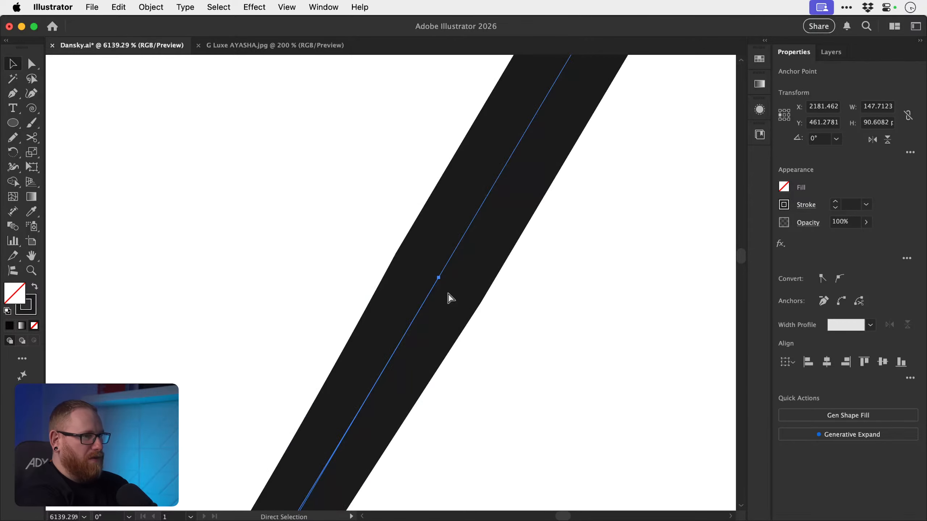
key(super+minus)
key(super+minus)
key(super+minus)
key(super+minus)
key(super+minus)
key(super+minus)
key(super+minus)
key(super+minus)
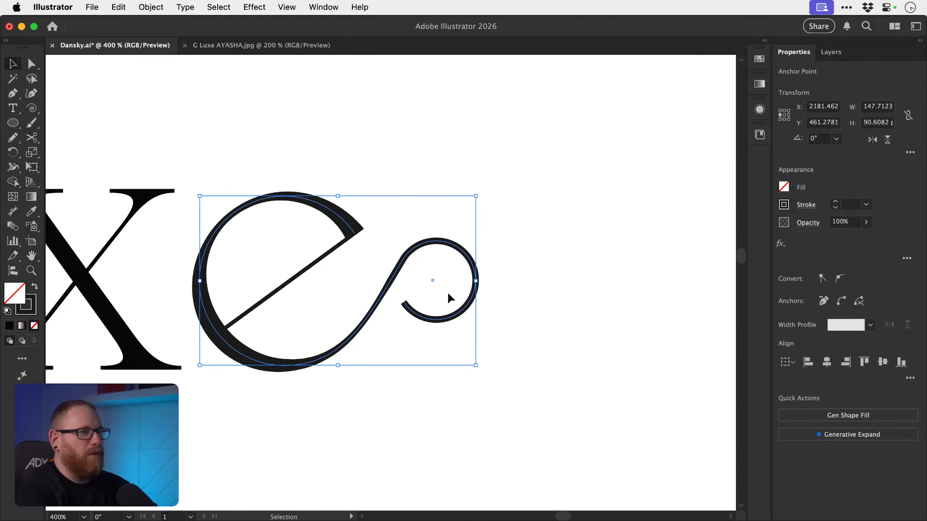
- Test the connection between swash and tail by moving the swash slightly, undo the move, and inspect the joint
click(527, 256)
drag(426, 245, 429, 232)
key(super+z)
key(z)
drag(402, 275, 551, 310)
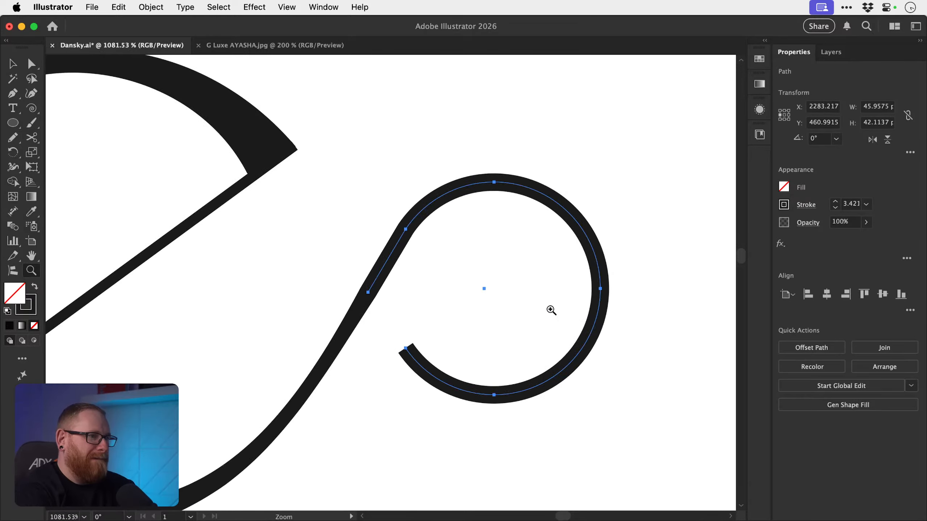
shift+super+click(356, 317)
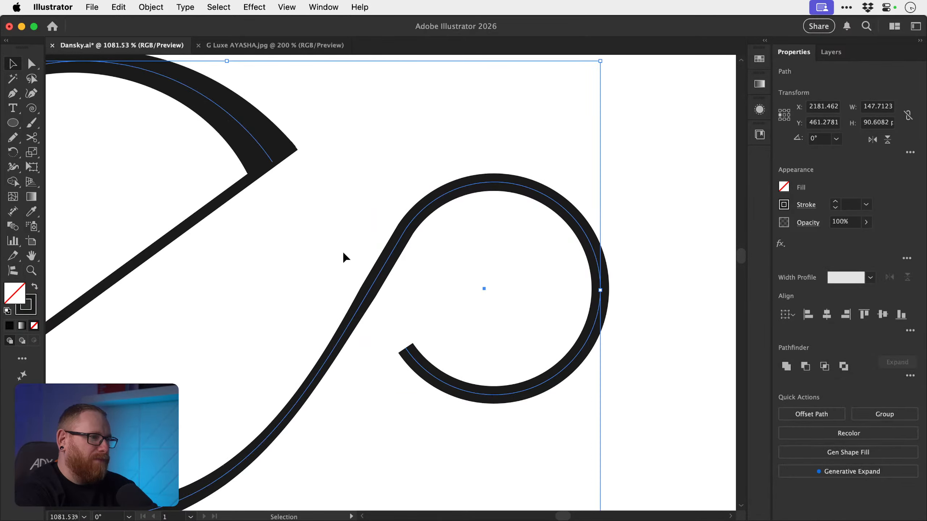
click(345, 257)
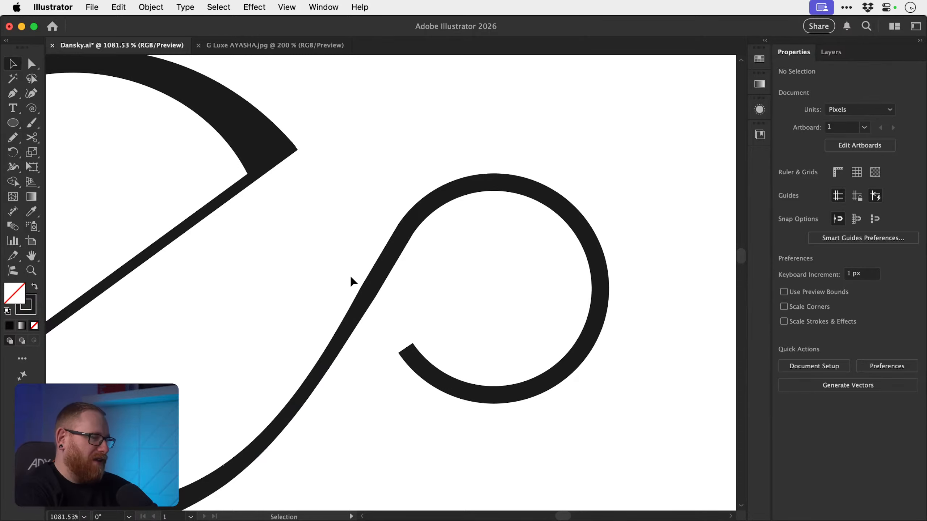
- Join the coinciding end points of the tail and swash into one continuous path
drag(380, 305, 381, 306)
key(a)
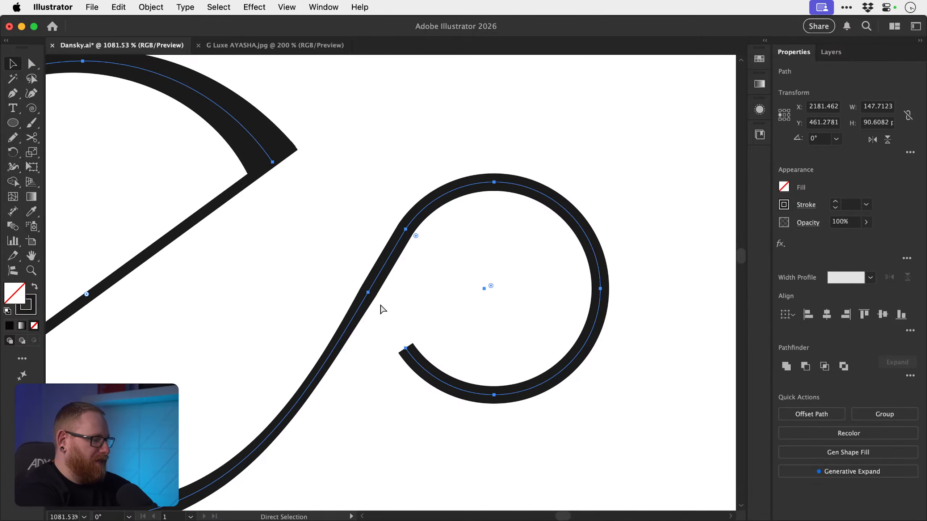
key(super+minus)
key(super+minus)
key(v)
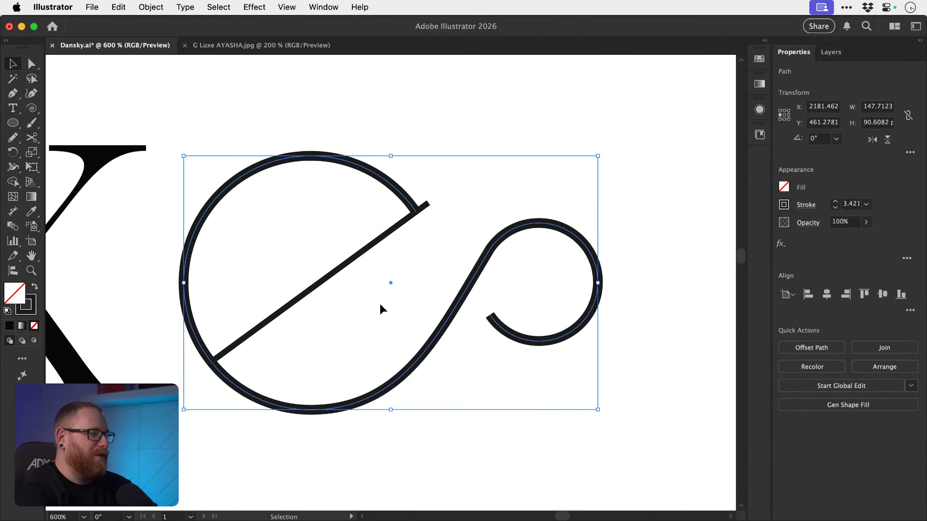
click(463, 169)
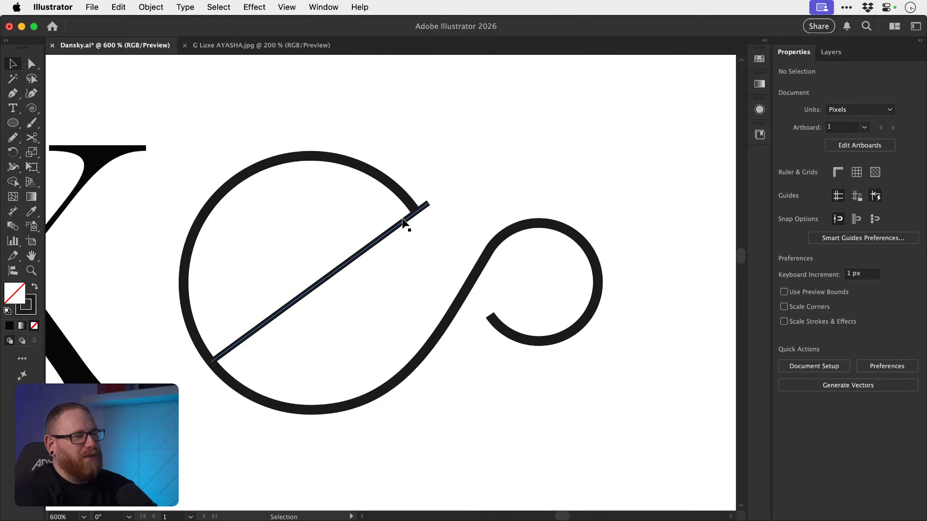
- Undo the join to check the stroke width at the e's upper terminal, and restore the join
key(super+z)
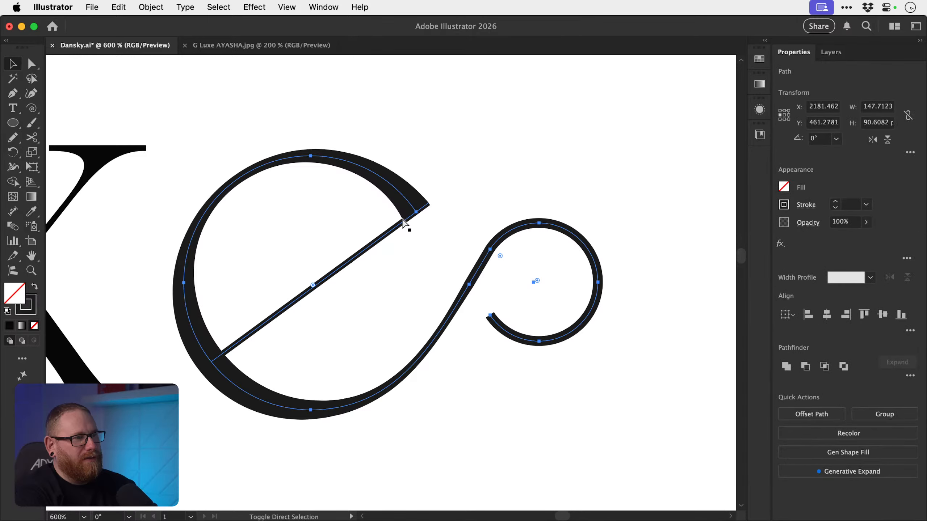
key(super+shift+z)
key(super+z)
key(v)
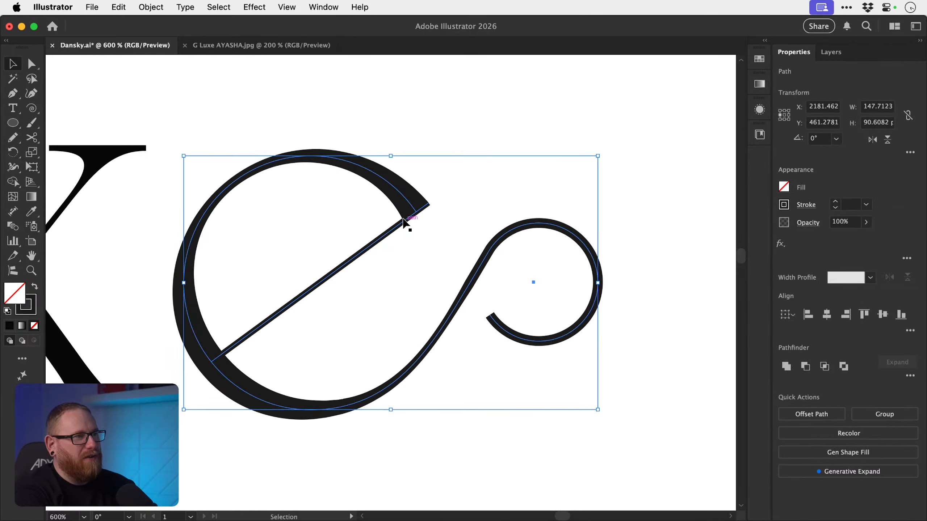
key(shift+w)
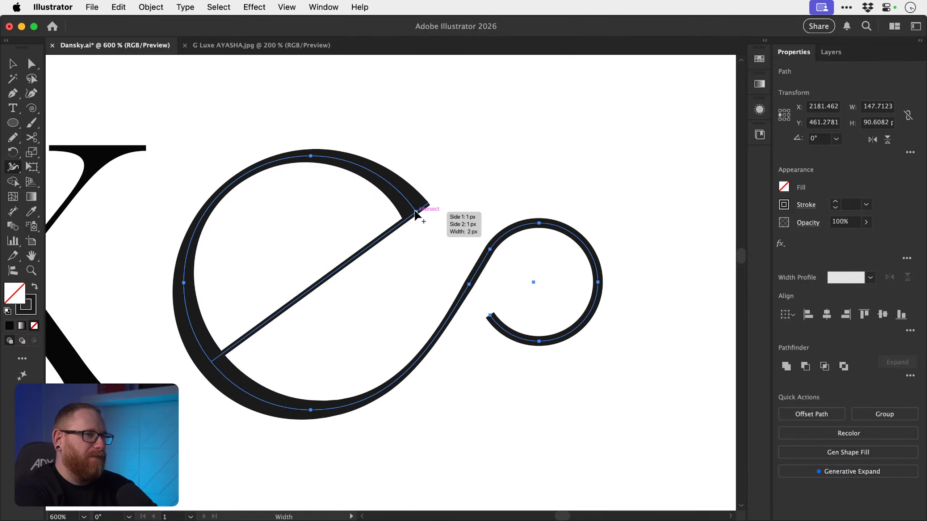
double_click(415, 211)
click(485, 332)
key(v)
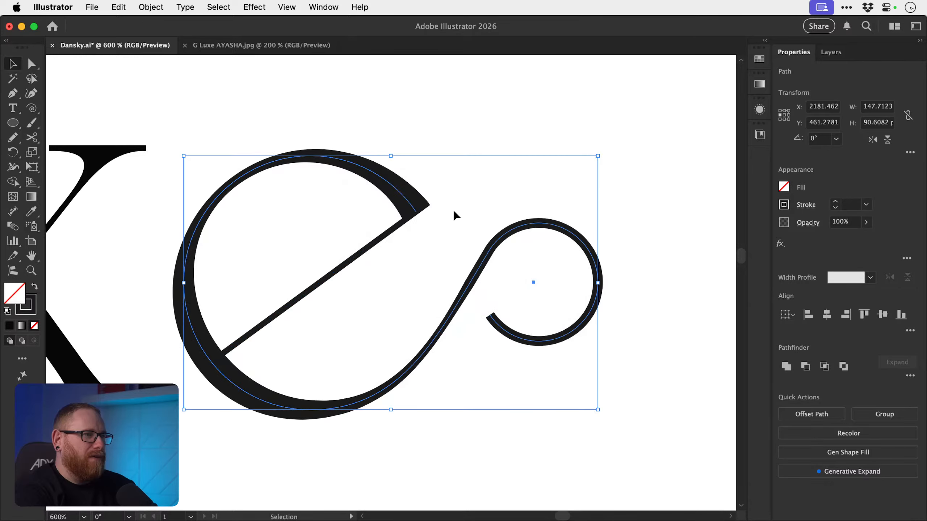
key(super+z)
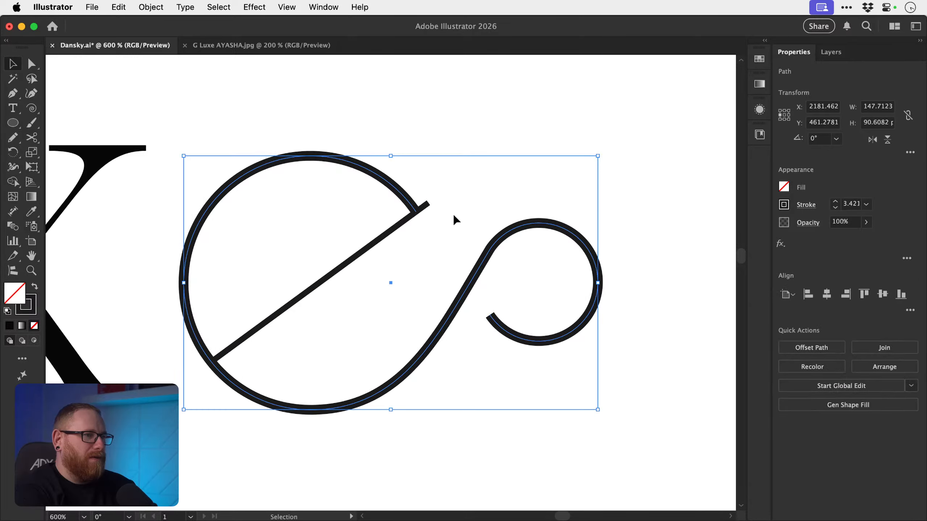
- Smooth the bend where the e's tail rises into the circular swash with the Smooth tool
click(459, 228)
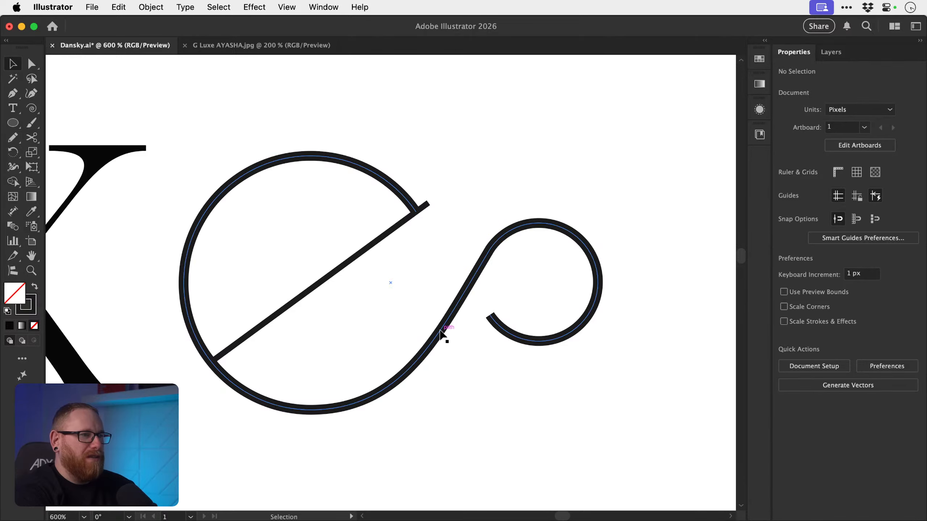
click(475, 277)
key(shift+s)
drag(480, 260, 515, 223)
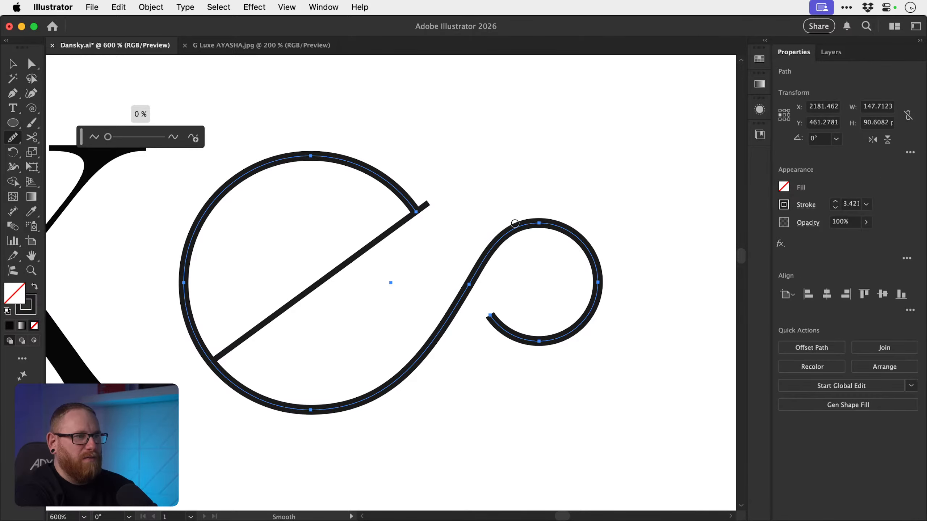
drag(459, 300, 521, 228)
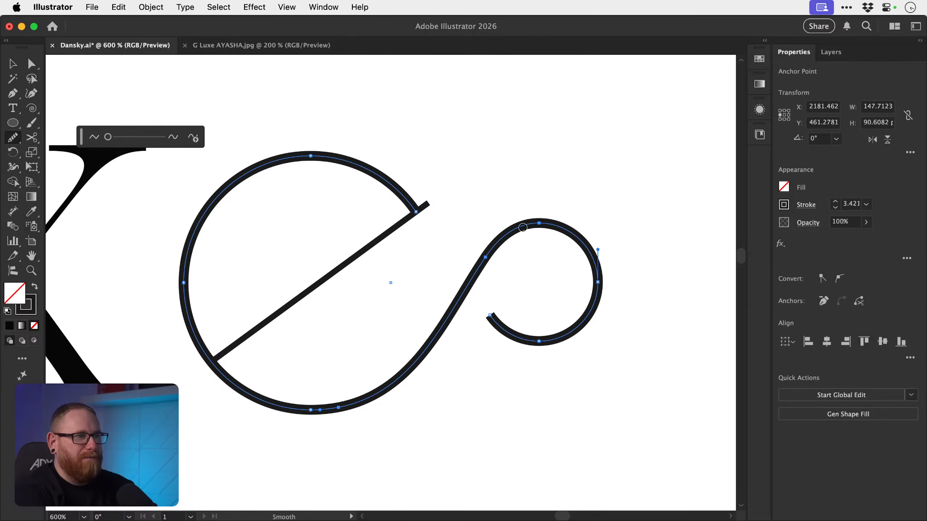
key(v)
click(522, 199)
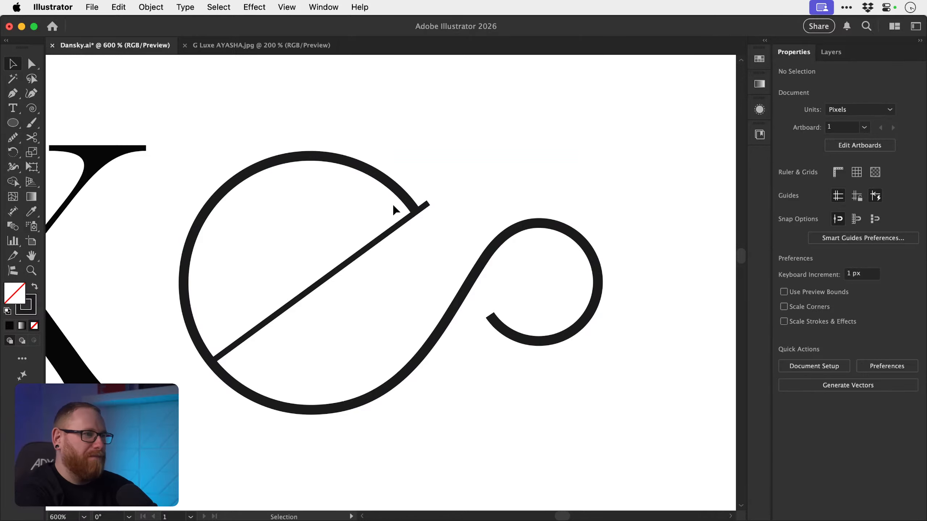
- Widen the stroke at the e's upper terminal to a total width of 11 px with the Width tool
click(406, 200)
key(shift+w)
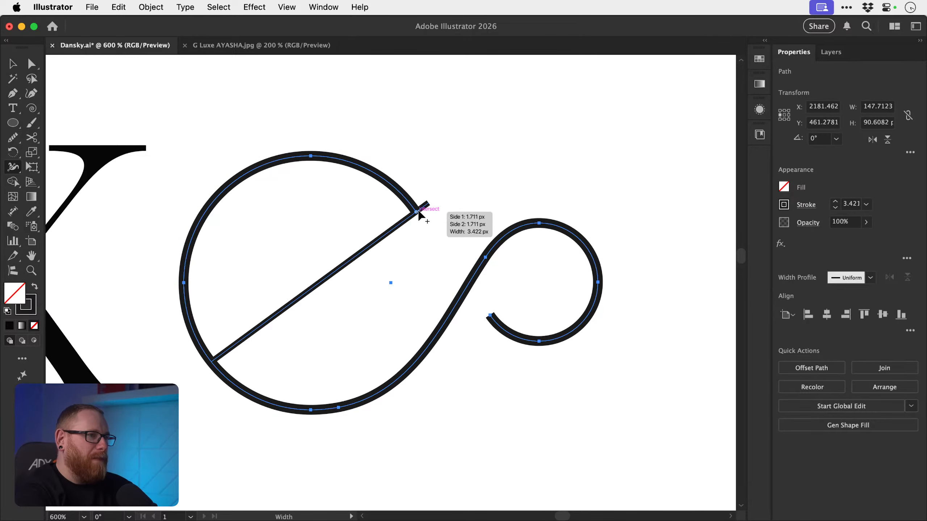
drag(418, 214, 429, 207)
double_click(416, 215)
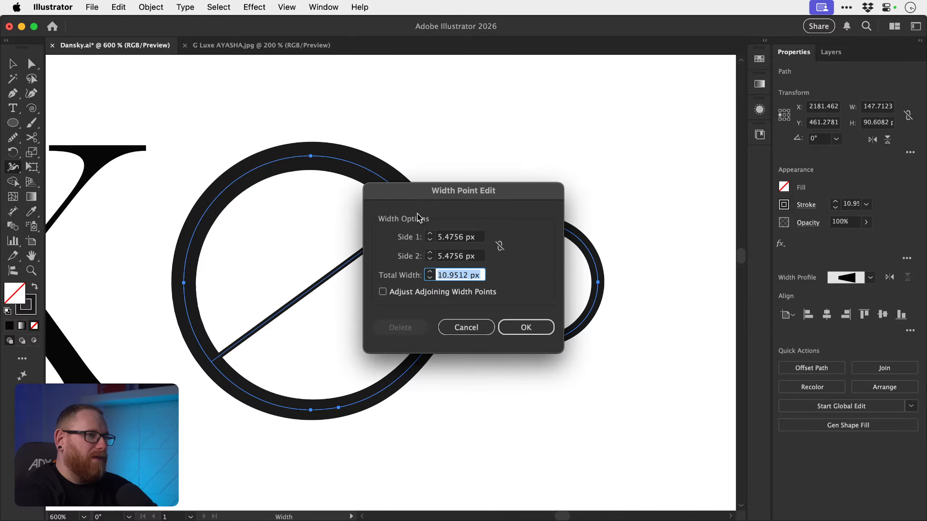
text(11)
click(511, 334)
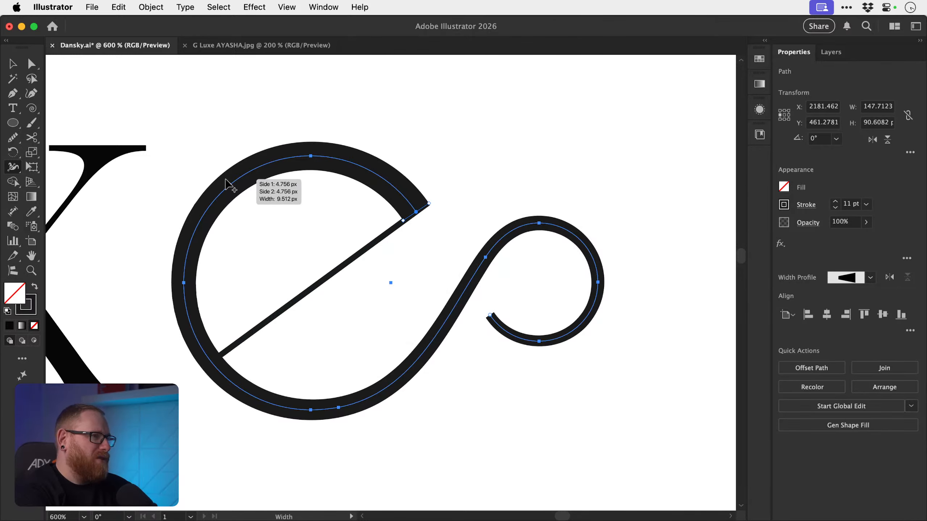
- Set the stroke width to 12 px where the crossbar meets the bowl's lower-left side
double_click(211, 362)
text(12)
click(528, 330)
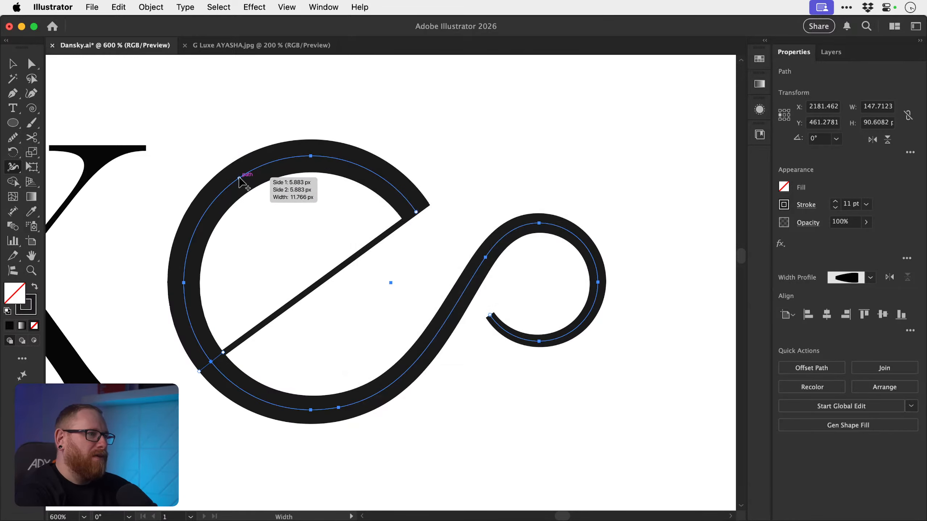
- Thin the upper-left curve of the e's bowl to a total width of 2 px
double_click(235, 181)
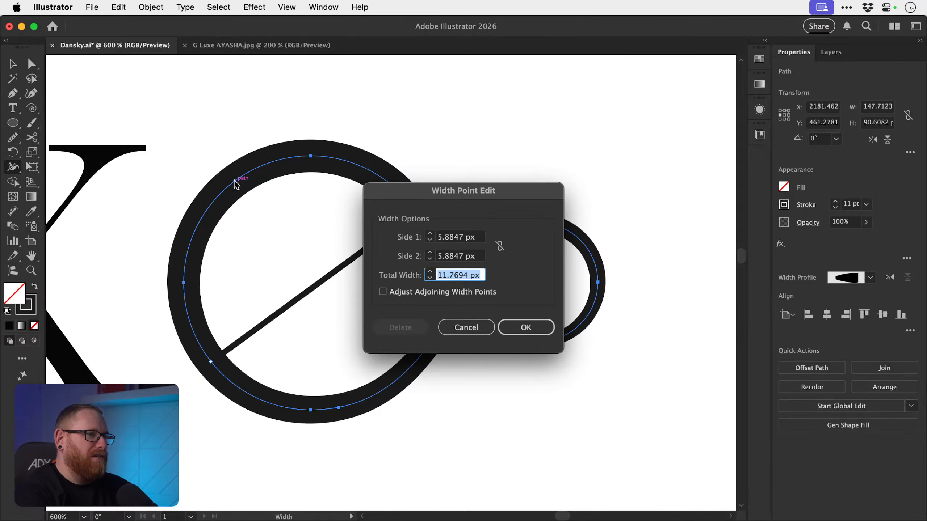
text(2)
key(Tab)
click(518, 328)
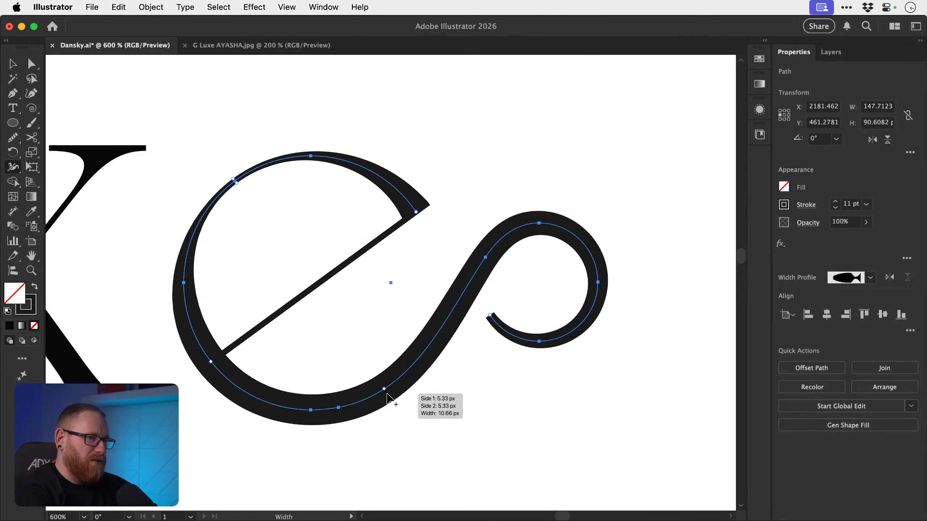
- Thin the tail at the bowl's lower-right curve to a total width of 2 px
double_click(390, 384)
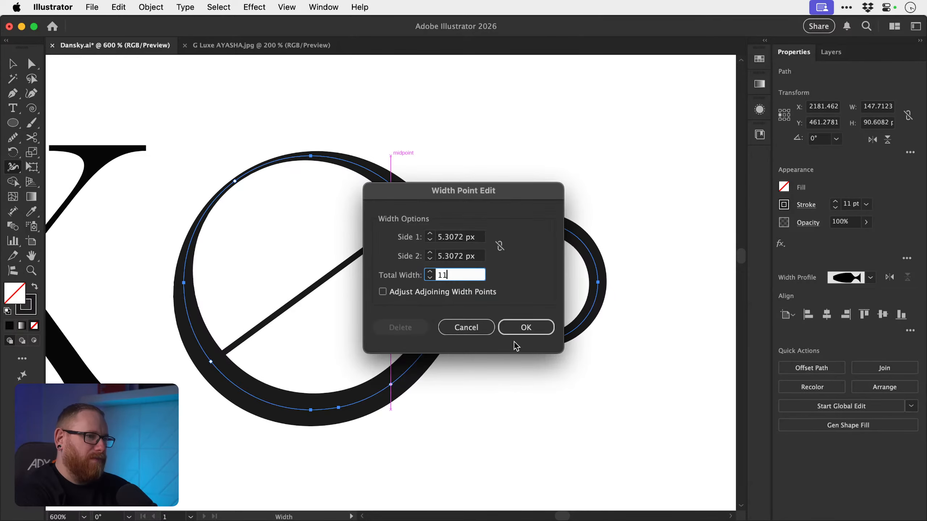
click(519, 328)
double_click(391, 385)
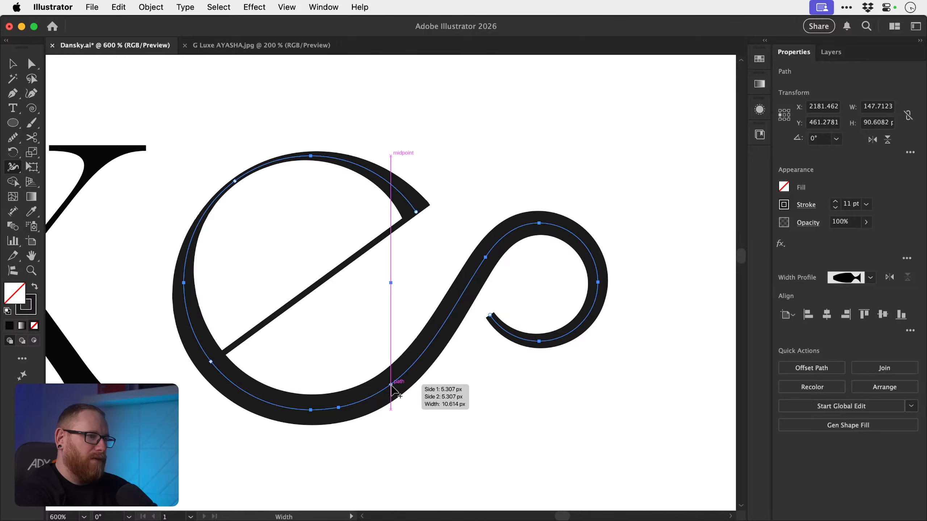
text(2)
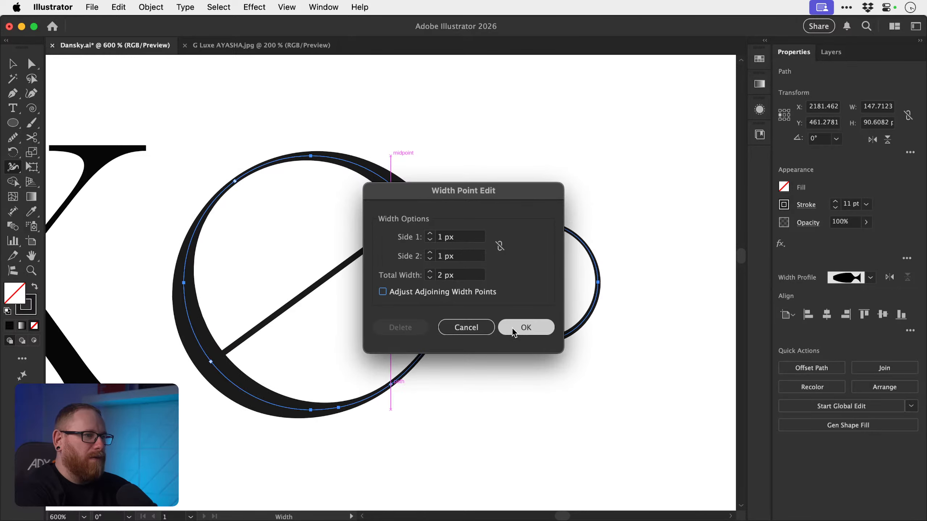
click(511, 328)
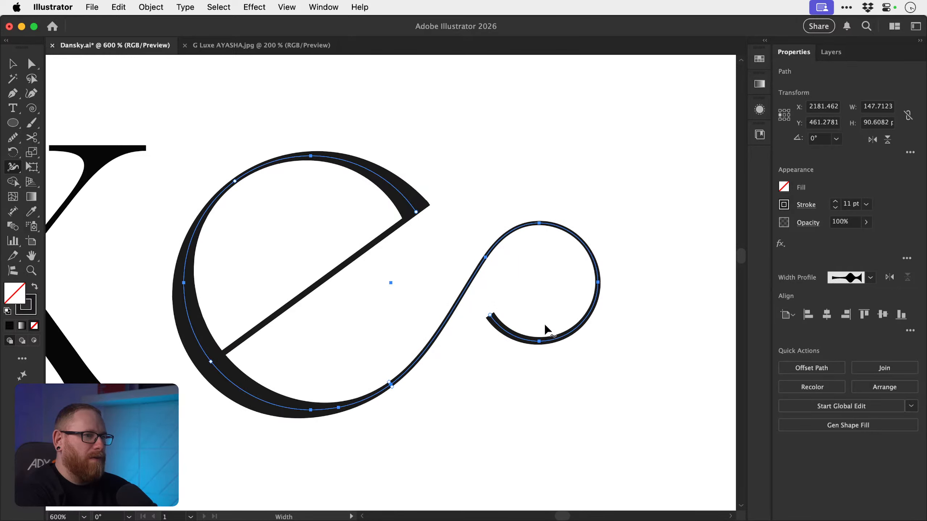
- Set the stroke width at the swash's free end to 10 px and deselect the path
double_click(492, 316)
text(10)
click(522, 327)
key(v)
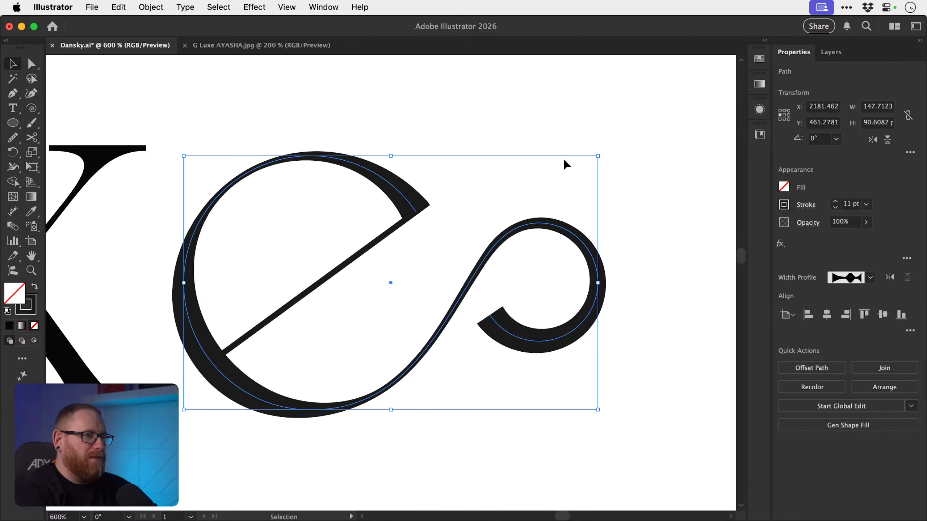
click(564, 159)
- Set the stroke width to 2 px at the bend entering the swash and at the top of its loop
key(z)
drag(470, 375, 422, 287)
key(v)
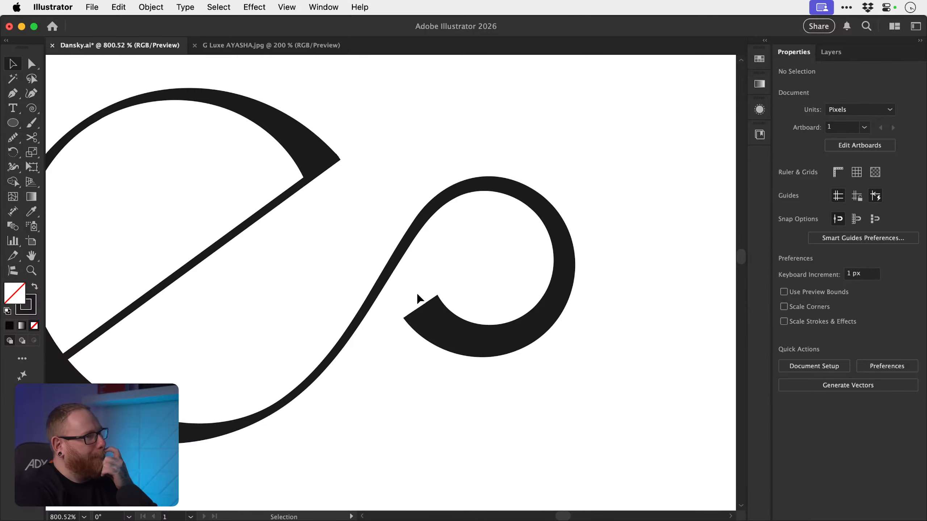
click(440, 213)
key(shift+w)
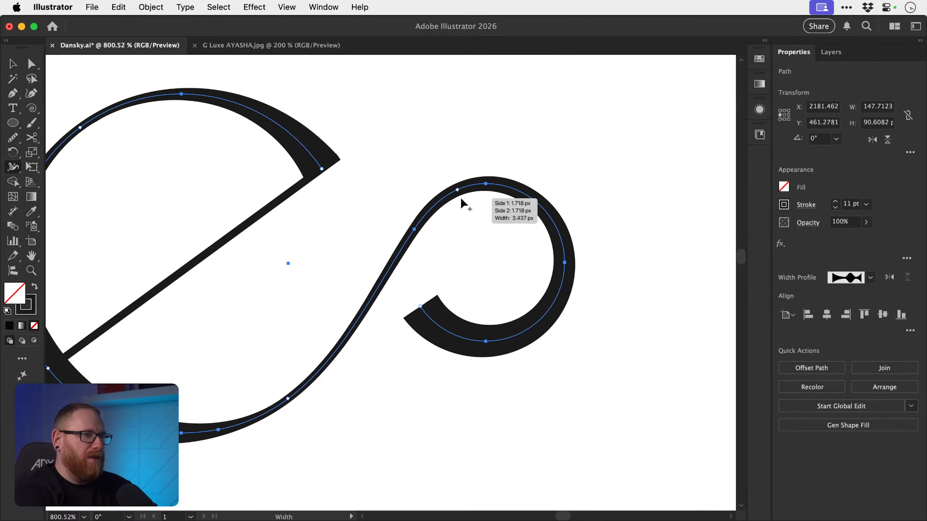
double_click(415, 230)
text(2)
key(Return)
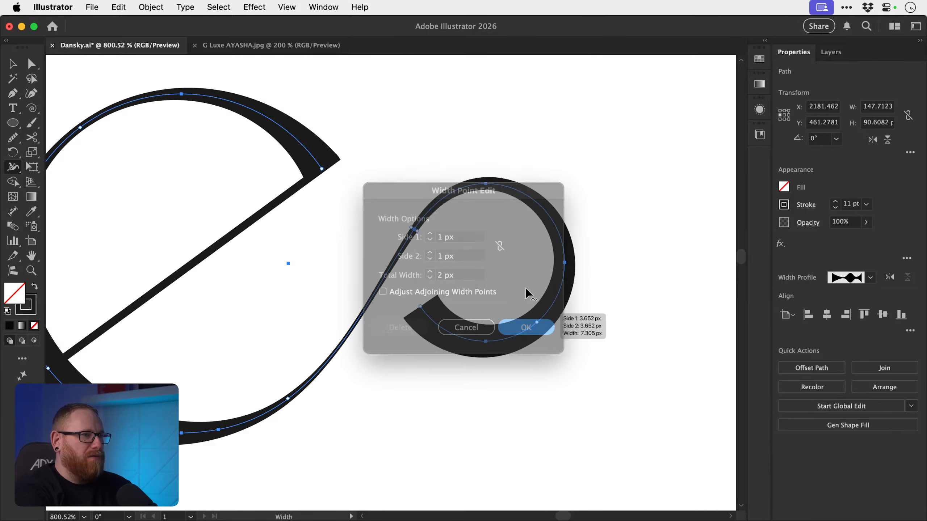
double_click(495, 182)
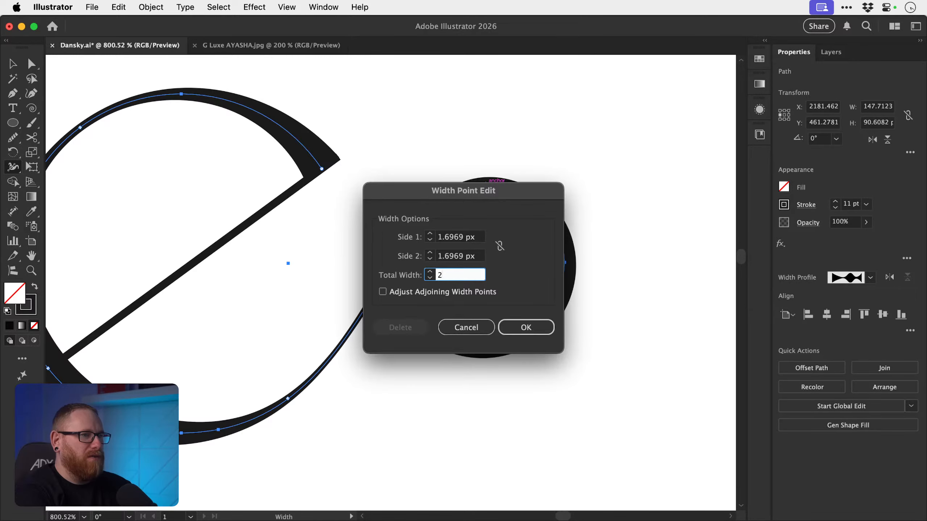
click(532, 332)
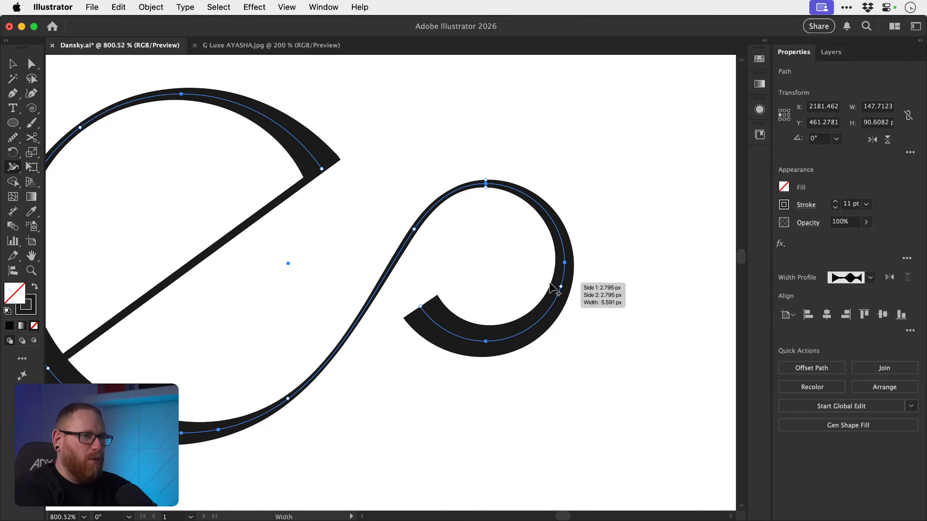
- Set the stroke width to 2 px on the outer side of the swash's loop and deselect the path
double_click(566, 263)
text(2)
key(Return)
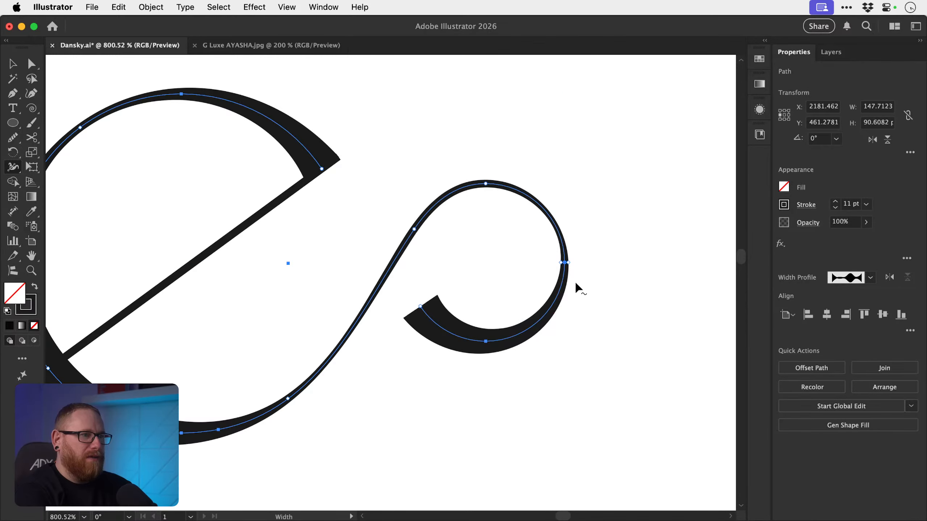
drag(405, 384, 460, 389)
key(v)
click(487, 386)
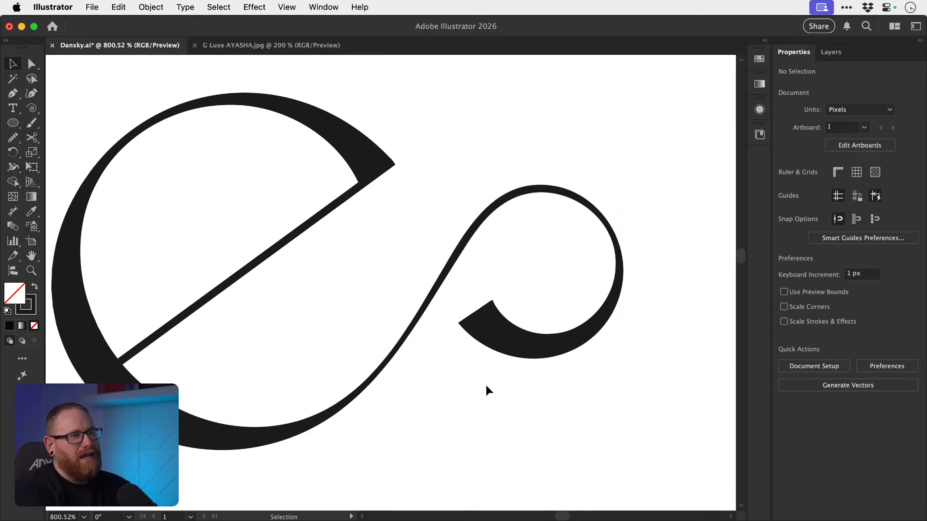
- Draw a straight line about 22 px long parallel to the e's crossbar and move it across the swash's free end
key(z)
drag(504, 321, 565, 386)
key(v)
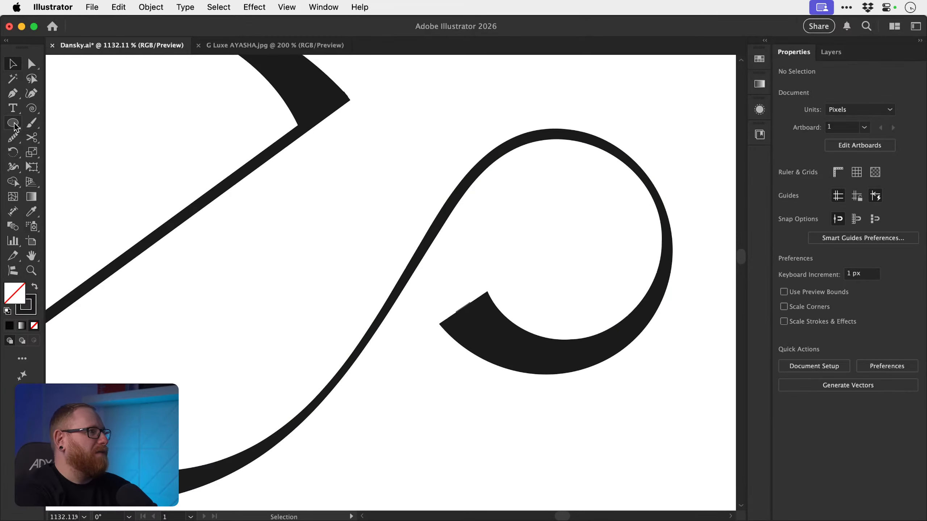
click(12, 93)
click(293, 155)
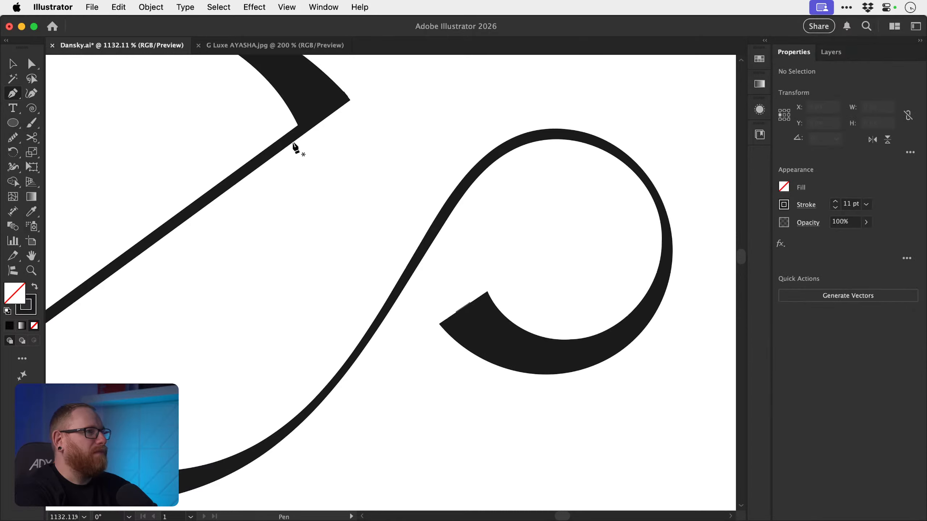
click(385, 87)
key(v)
drag(365, 104, 500, 295)
key(ctrl+y)
click(522, 271)
key(super+y)
- Extend the line into a closed four-sided shape covering the swash's tip, with a white fill and no stroke
key(p)
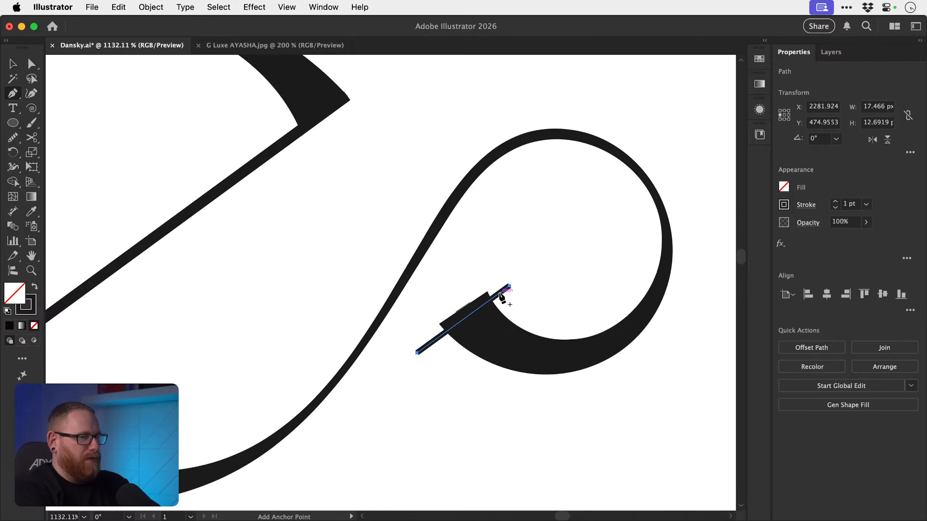
click(509, 286)
click(414, 325)
click(417, 353)
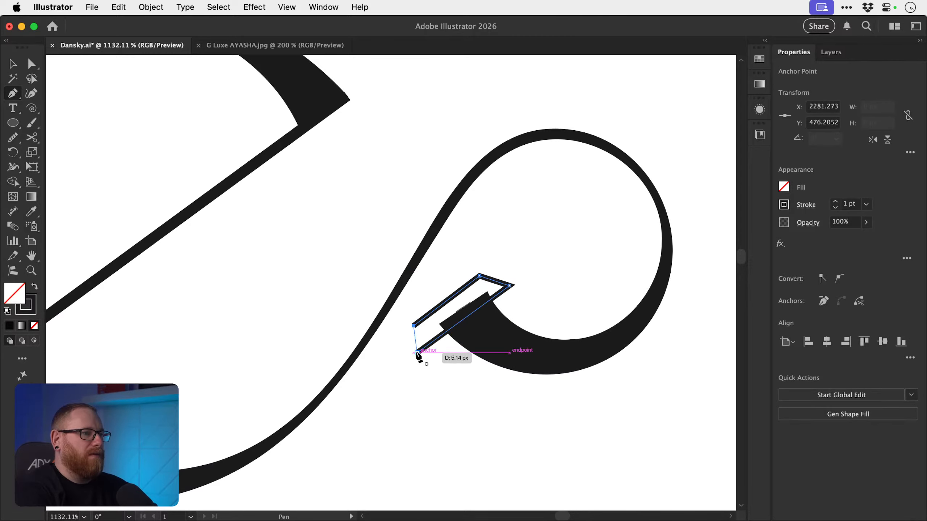
key(shift+x)
key(i)
click(454, 422)
key(v)
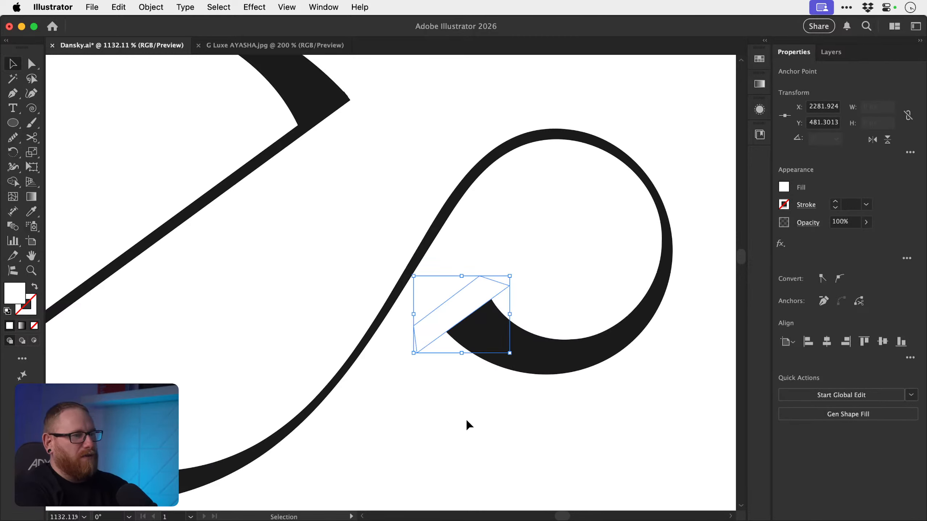
click(466, 420)
- Temporarily delete the white shape to compare the swash's end in the wordmark, and restore it
click(452, 310)
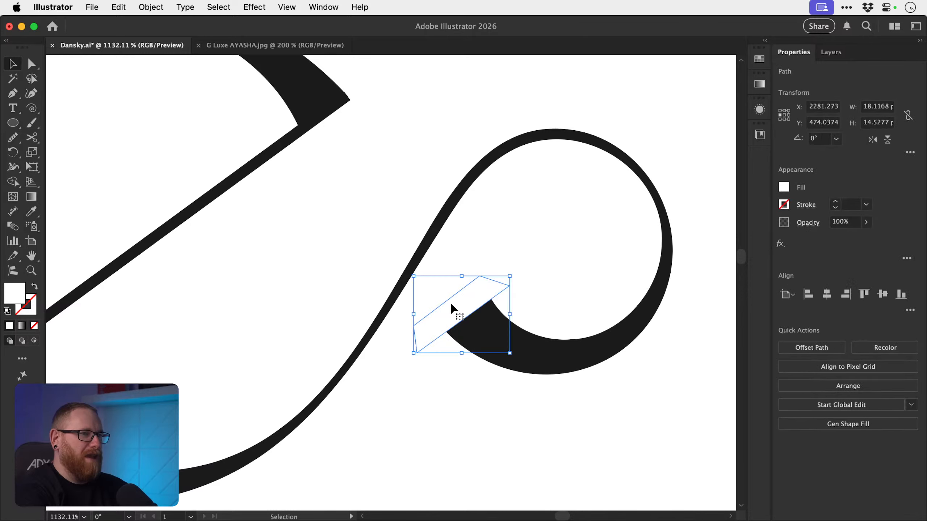
key(Delete)
key(super+z)
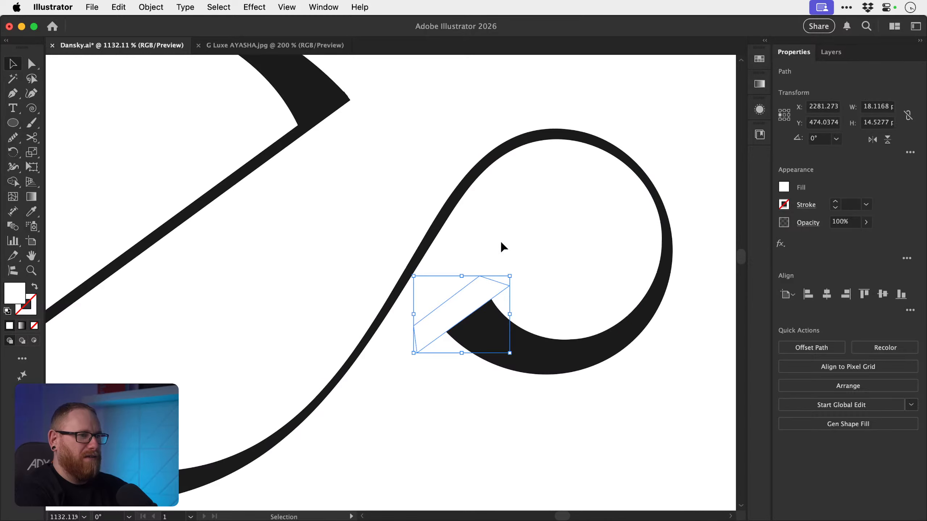
key(Delete)
key(super+minus)
key(super+minus)
key(super+minus)
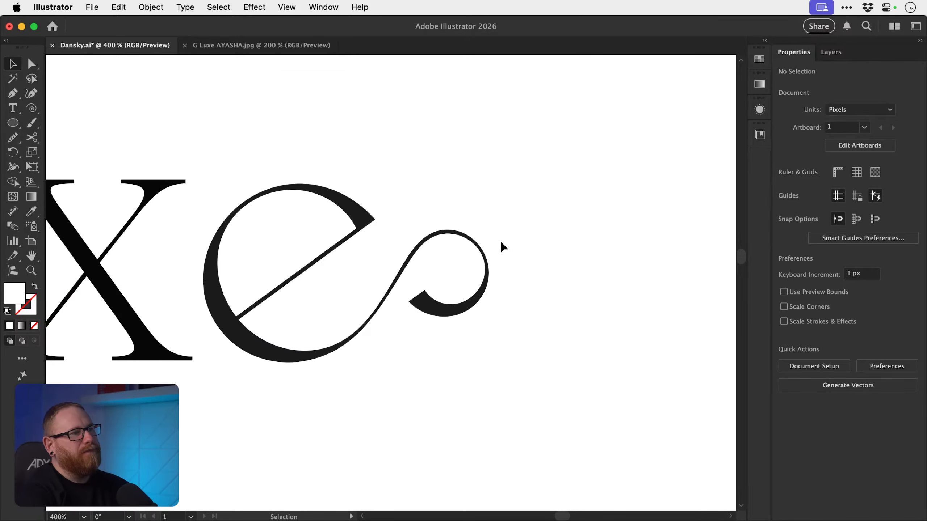
scroll(485, 256, up, 1)
key(a)
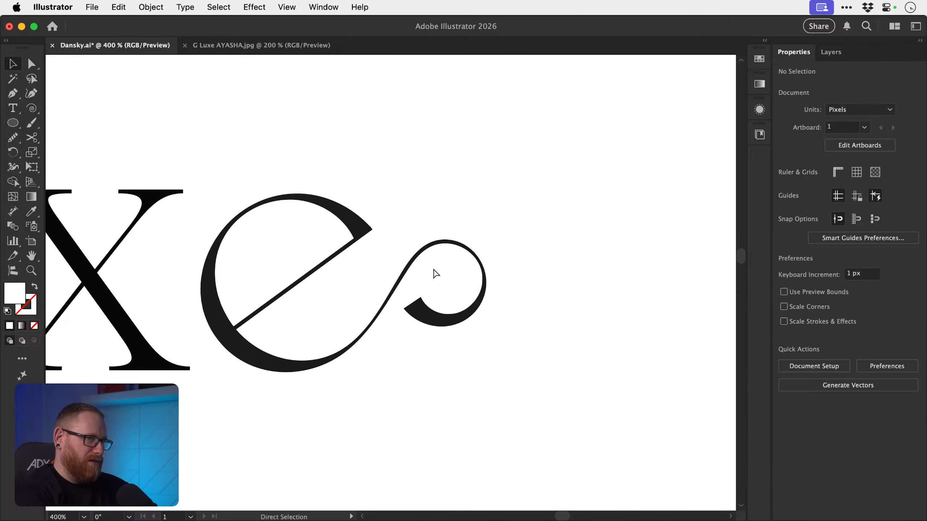
key(super+z)
- Rotate the white shape about 16° for a steeper cut and reposition it over the swash's free end
scroll(459, 306, up, 5)
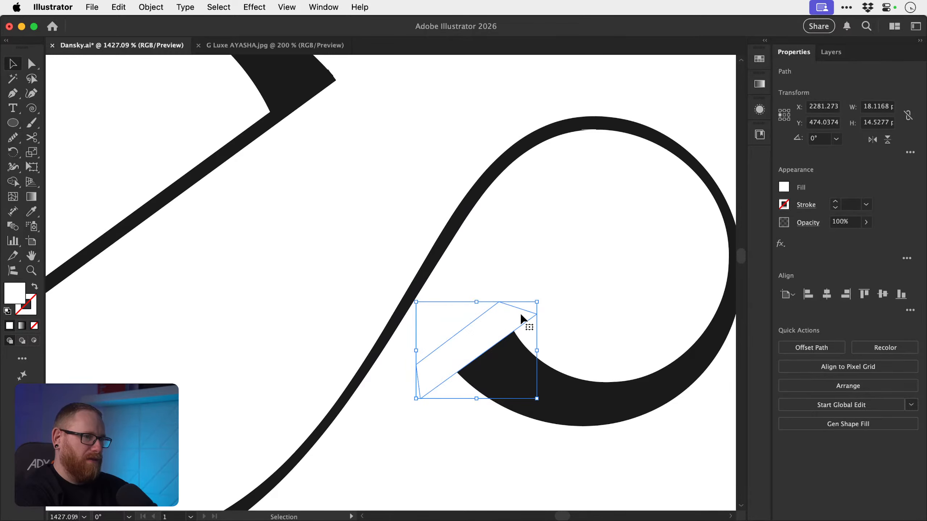
key(r)
drag(578, 328, 590, 304)
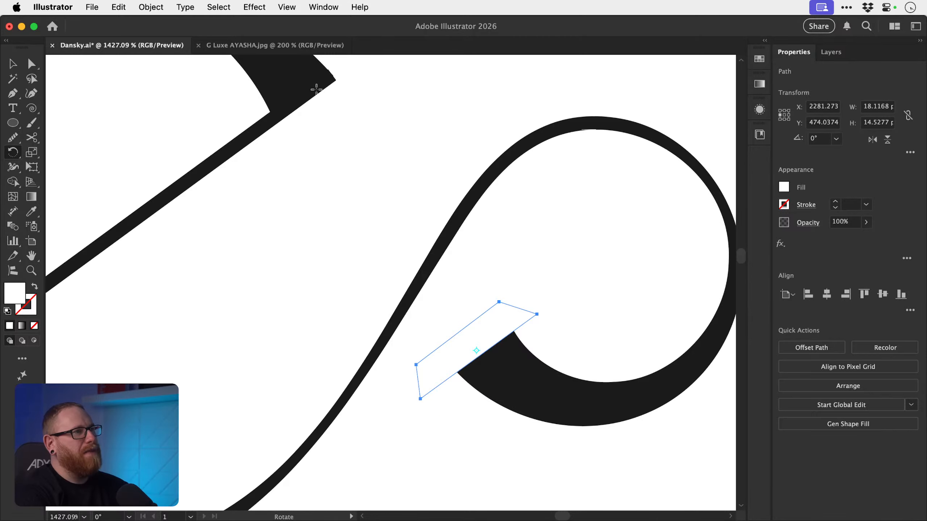
scroll(346, 215, down, 5)
scroll(347, 215, right, 5)
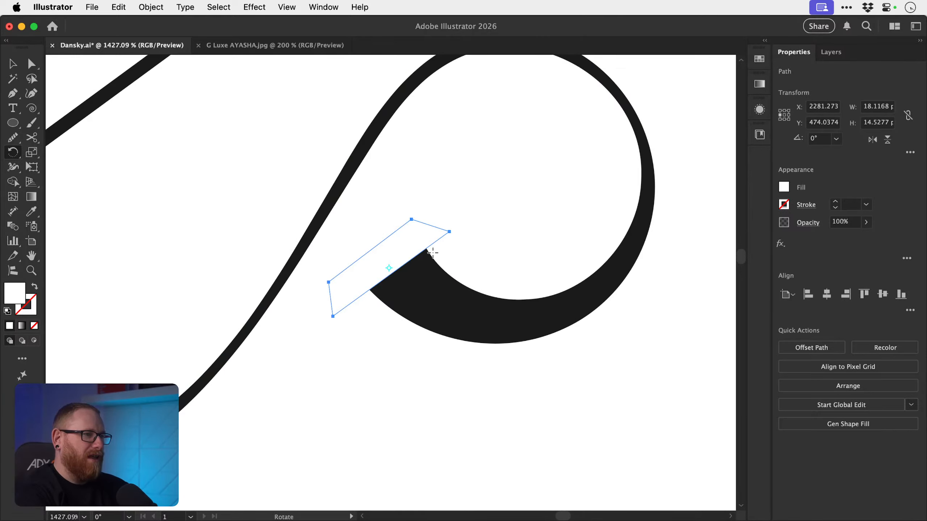
drag(432, 252, 474, 215)
key(v)
drag(399, 234, 411, 238)
click(463, 422)
key(z)
drag(484, 427, 352, 322)
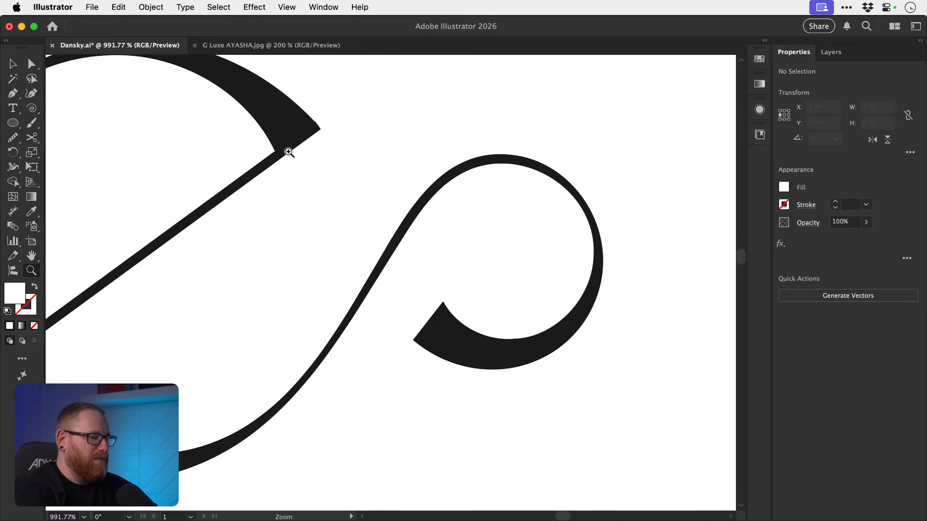
- Move the white shape away from the swash's tip and undo the move
key(v)
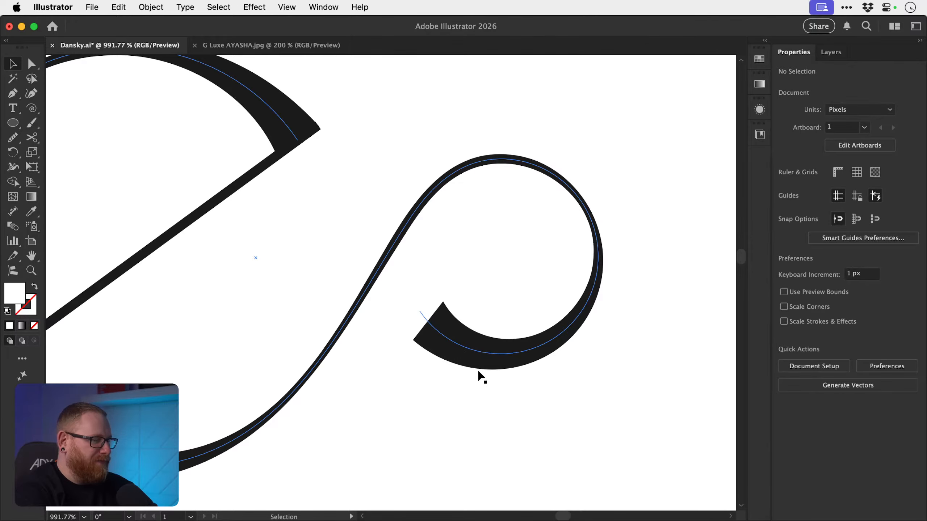
click(418, 331)
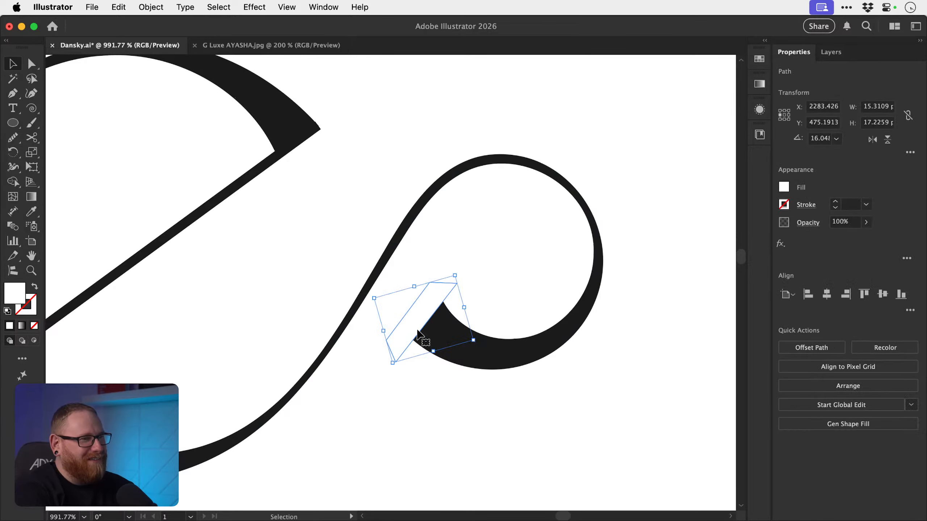
click(306, 270)
drag(412, 331, 509, 367)
key(super+z)
- Draw a straight line about 14 px long along the swash's diagonal stem with the default 1 pt black stroke
key(super+space)
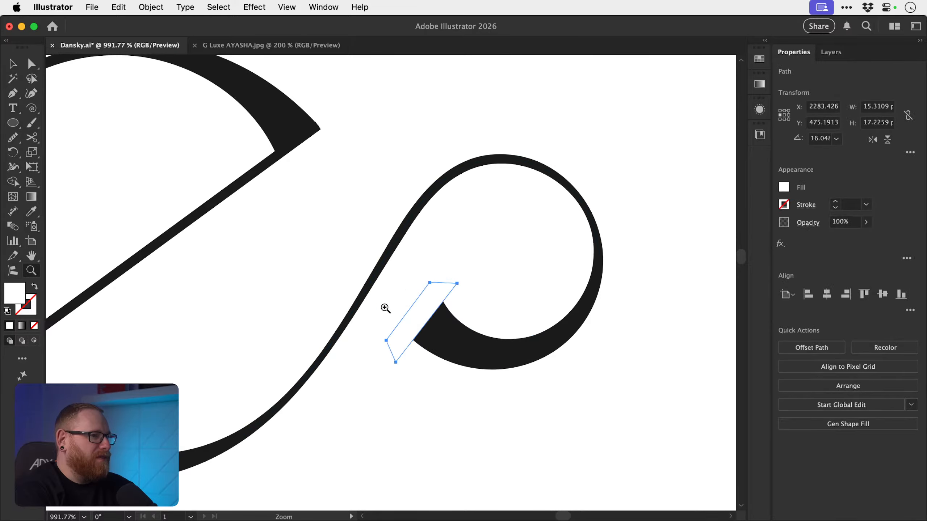
drag(400, 313, 423, 311)
click(20, 98)
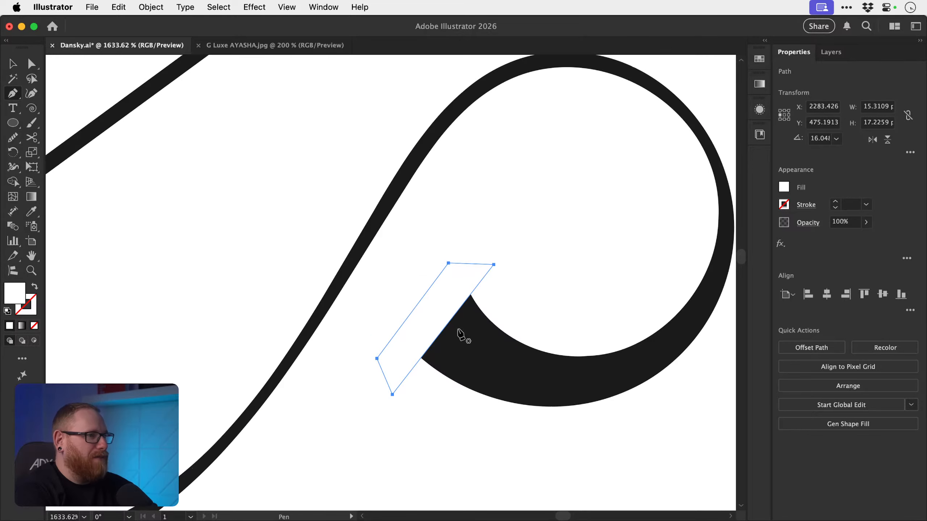
click(336, 313)
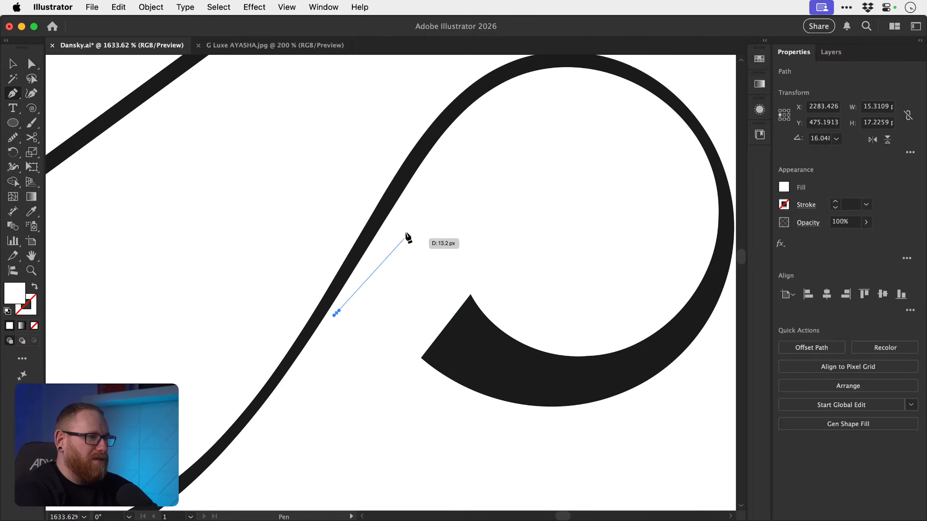
click(394, 222)
key(v)
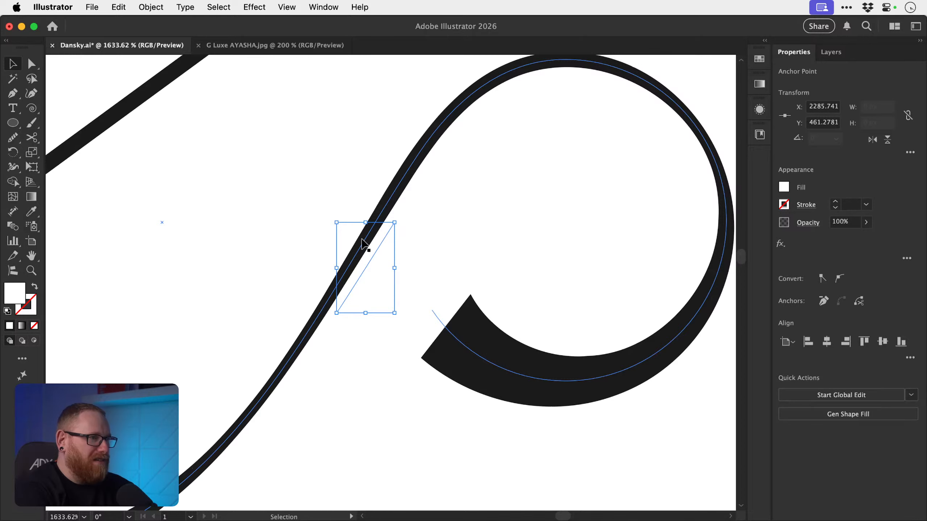
key(d)
click(417, 258)
- Move the new line across the swash's free end and delete the old white shape covering it
drag(378, 257, 462, 323)
click(441, 321)
key(Delete)
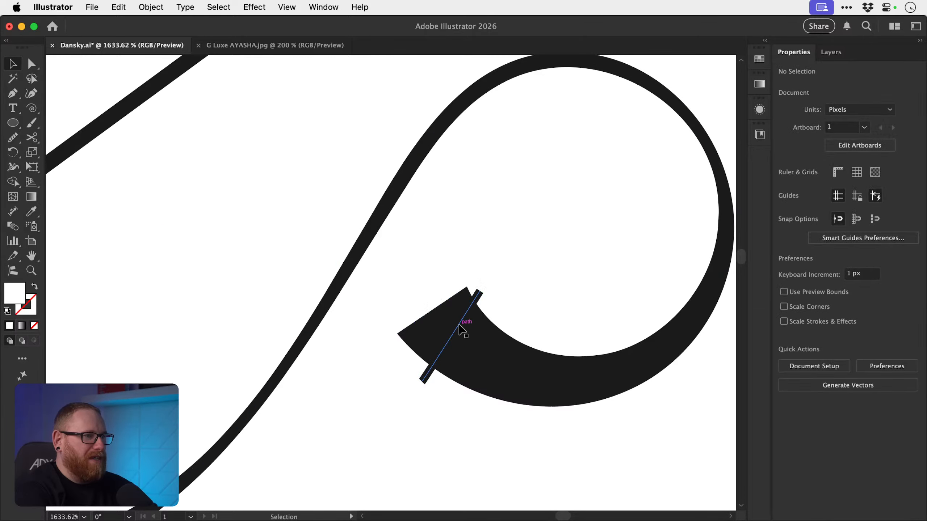
- Extend the line with the Pen tool into a closed five-sided shape covering the swash's tip
click(460, 327)
key(p)
click(479, 293)
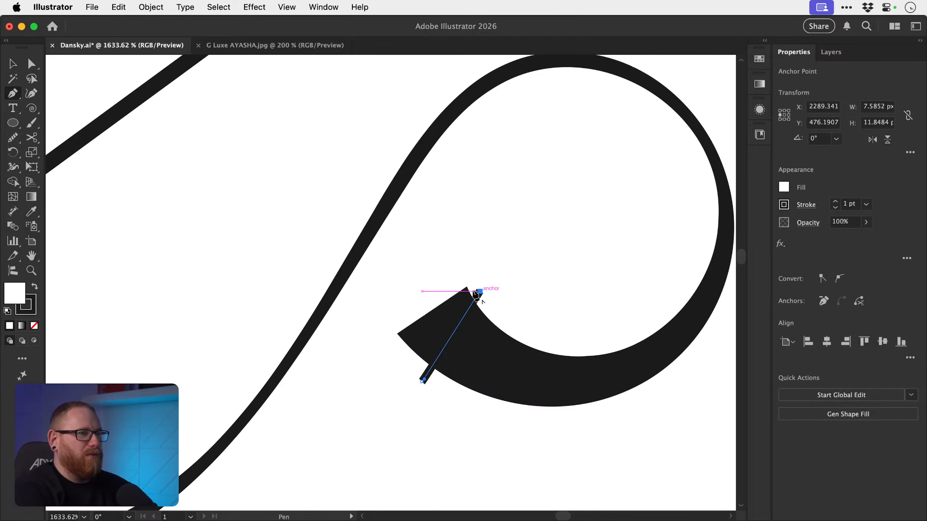
click(451, 266)
click(367, 321)
click(376, 391)
click(423, 381)
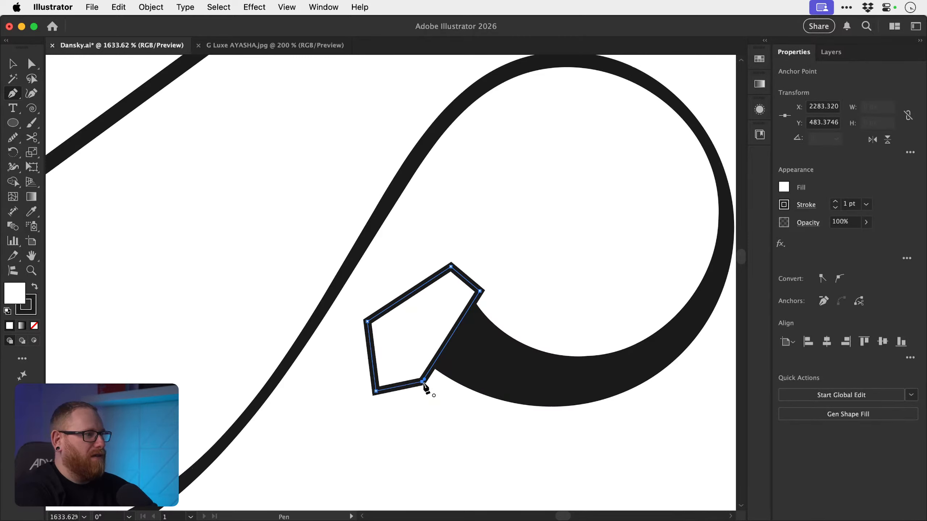
- Give the five-sided shape a white #ffffff fill with no stroke and deselect it
key(shift+x)
key(shift+x)
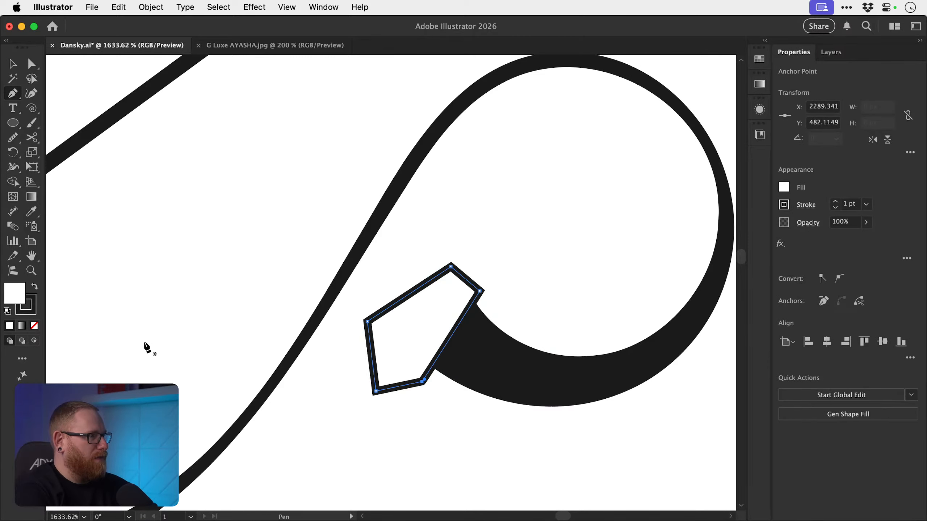
click(34, 326)
double_click(19, 294)
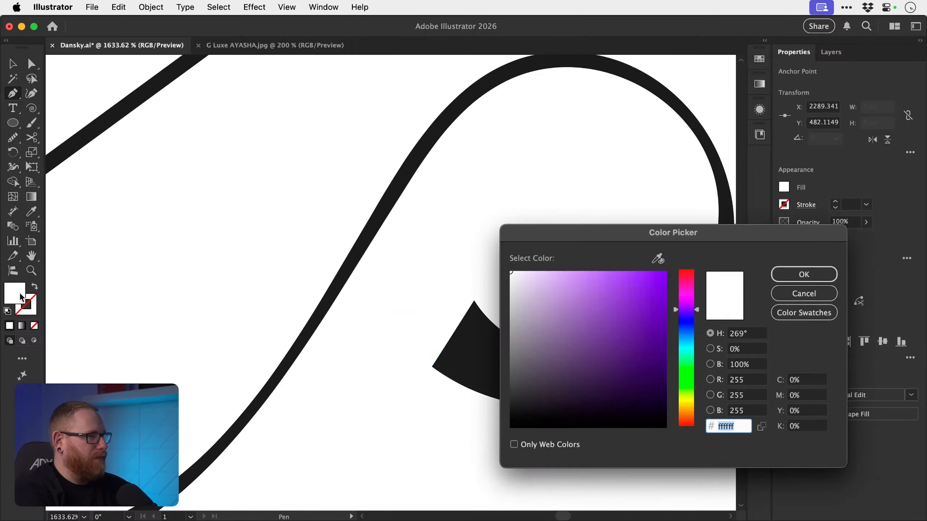
click(821, 273)
key(v)
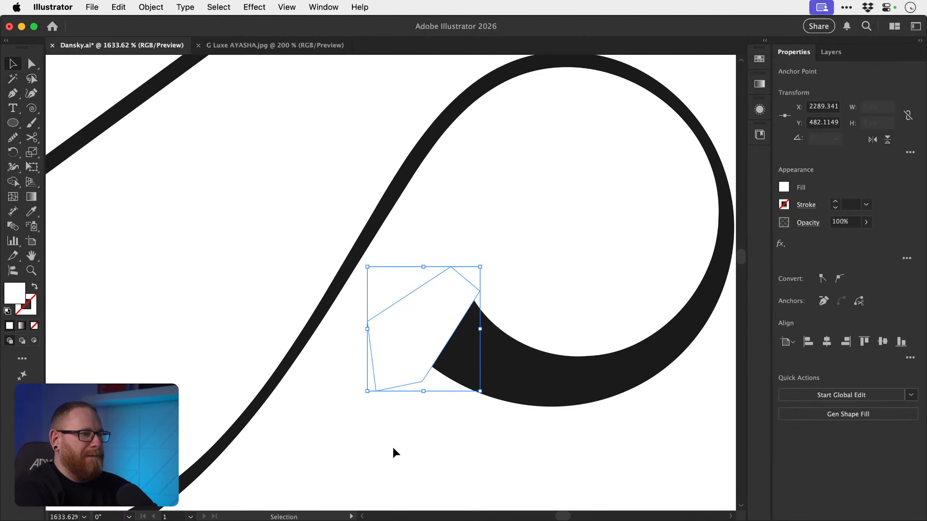
mouse_move(414, 360)
mouse_down()
mouse_move(401, 350)
mouse_move(412, 349)
mouse_up()
click(383, 415)
- Select the custom e together with the white shape covering its swash tip
scroll(384, 419, down, 6)
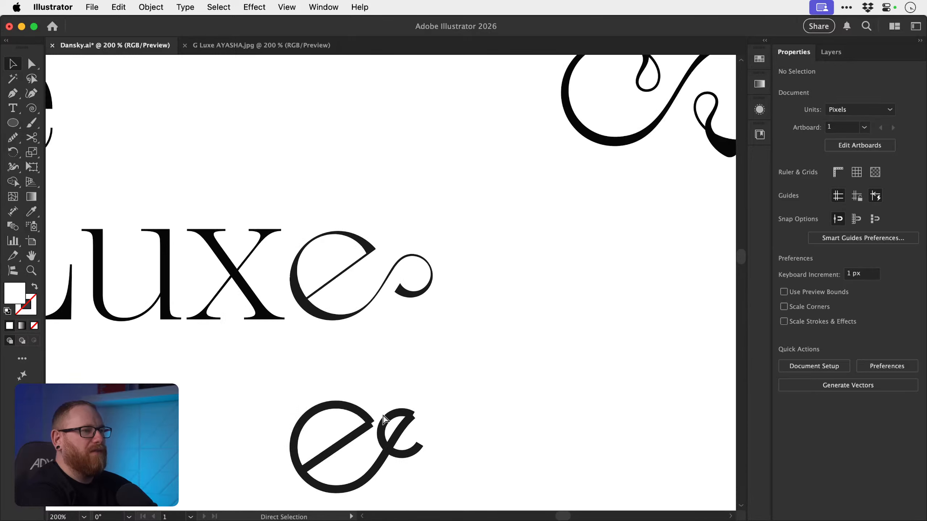
drag(401, 319, 503, 363)
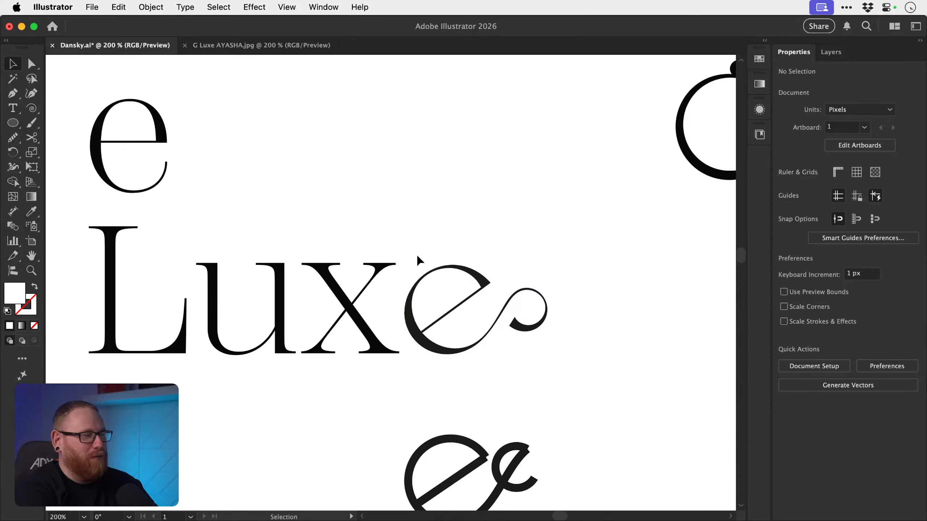
drag(416, 254, 569, 396)
key(z)
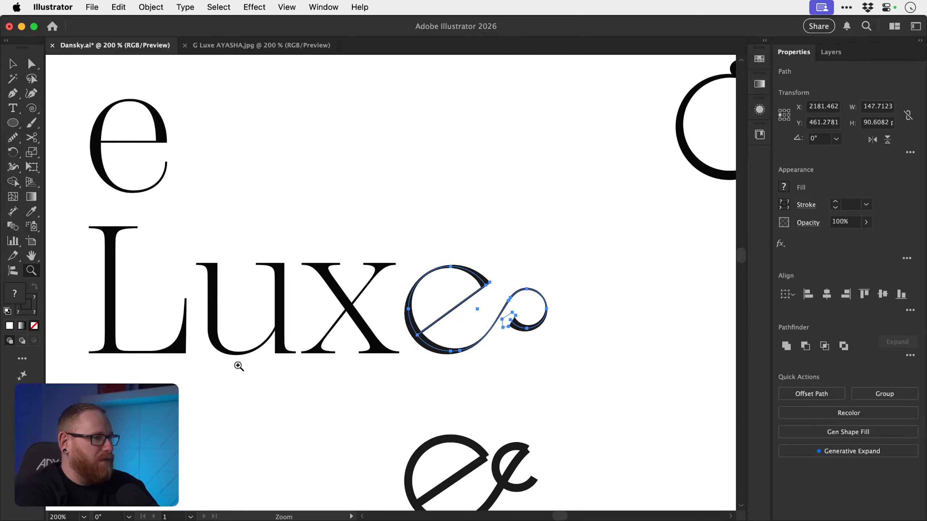
key(v)
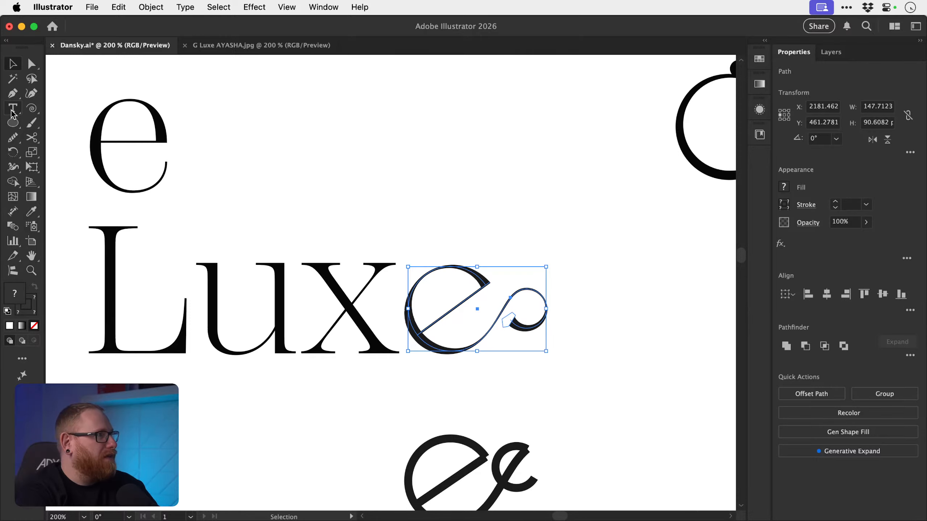
- Draw a horizontal line about 63 px long along the bottom of the u's curve in Luxe
click(13, 93)
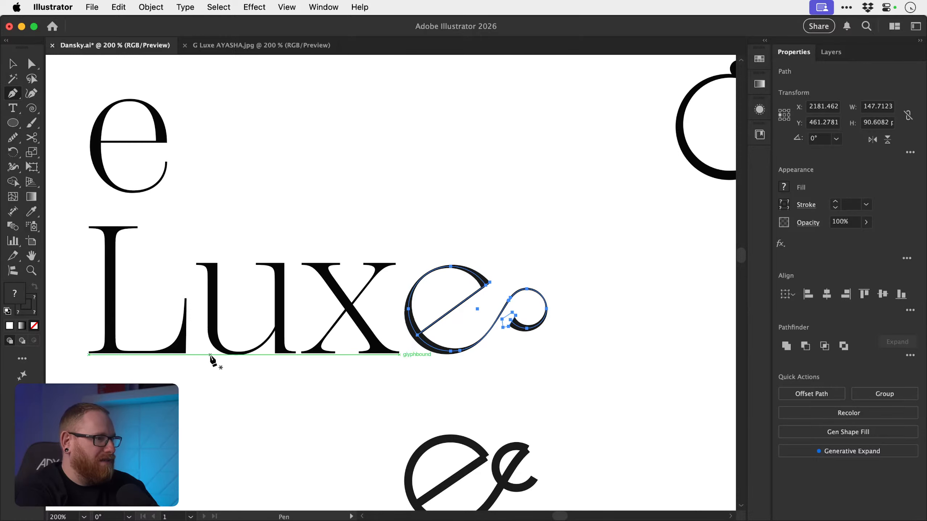
click(210, 355)
click(270, 355)
key(z)
drag(222, 357, 527, 454)
key(v)
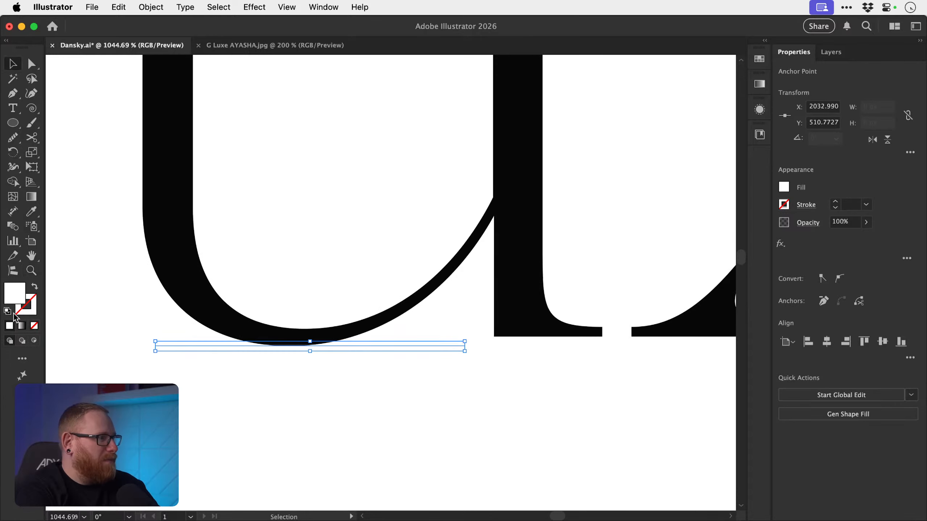
- Give the horizontal line a bright red stroke and no fill
key(shift+x)
double_click(32, 310)
drag(697, 308, 693, 268)
drag(659, 277, 673, 260)
click(810, 276)
- Reduce the red line's stroke weight to 0.25 pt
scroll(420, 365, up, 5)
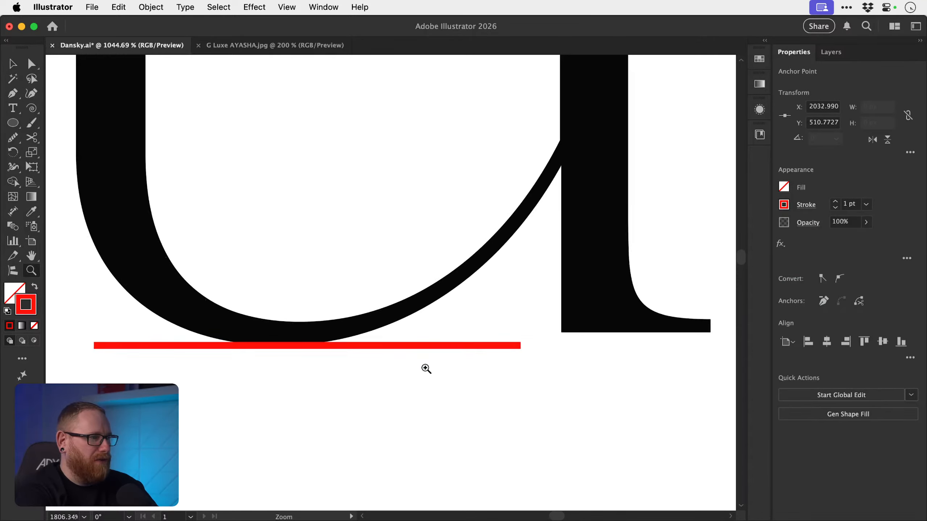
mouse_move(403, 349)
mouse_down()
mouse_move(394, 382)
mouse_move(395, 347)
mouse_up()
click(835, 207)
click(834, 207)
click(835, 207)
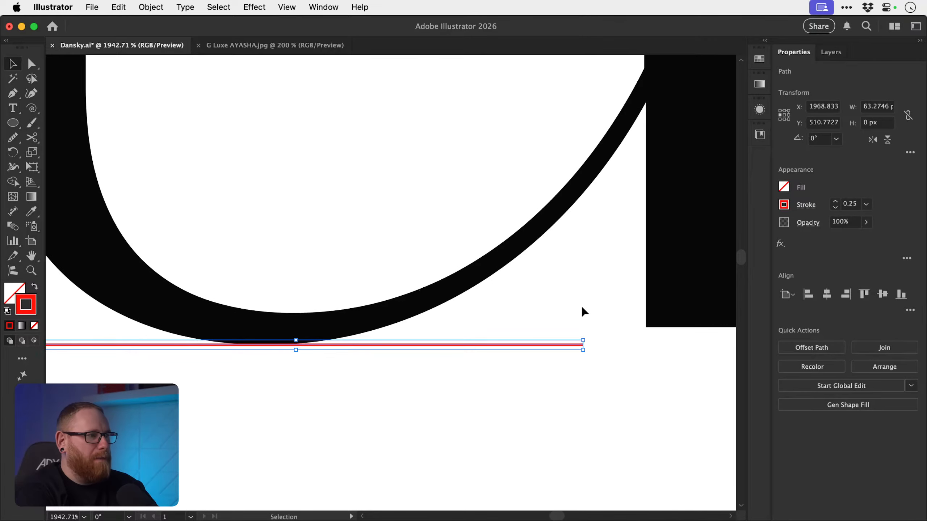
- Duplicate the red line straight up to the tops of the u's serifs, about 99 px above the original
click(432, 407)
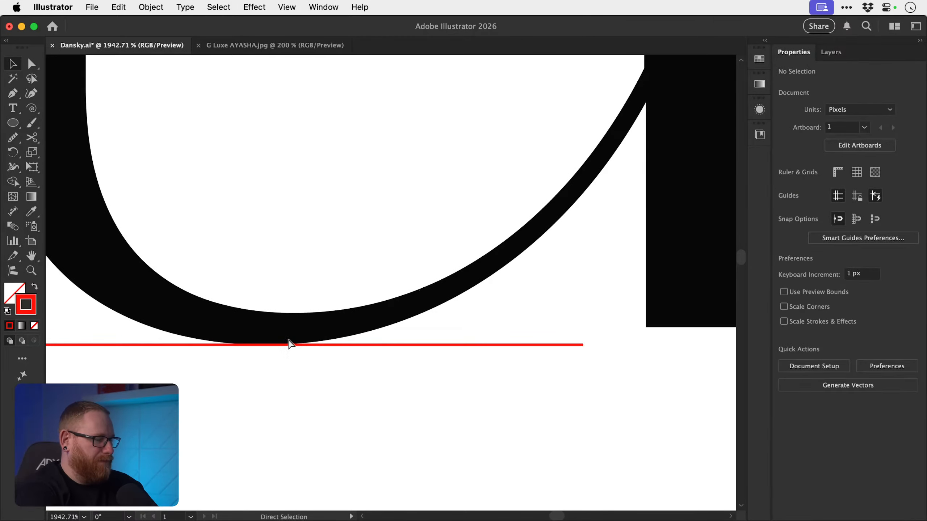
key(super+minus)
key(super+minus)
key(super+minus)
key(super+minus)
key(super+minus)
drag(433, 307, 331, 223)
scroll(352, 212, up, 6)
key(super+minus)
key(super+minus)
key(super+minus)
key(super+minus)
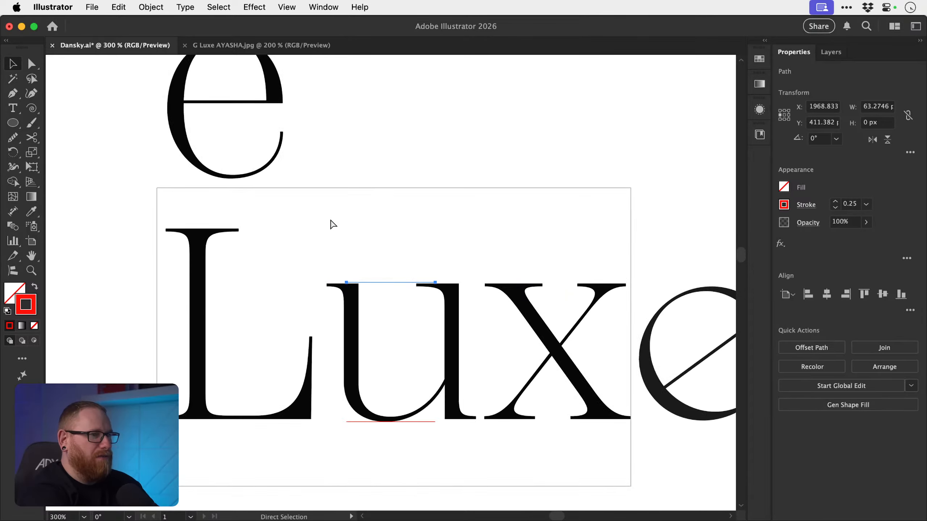
scroll(405, 385, right, 5)
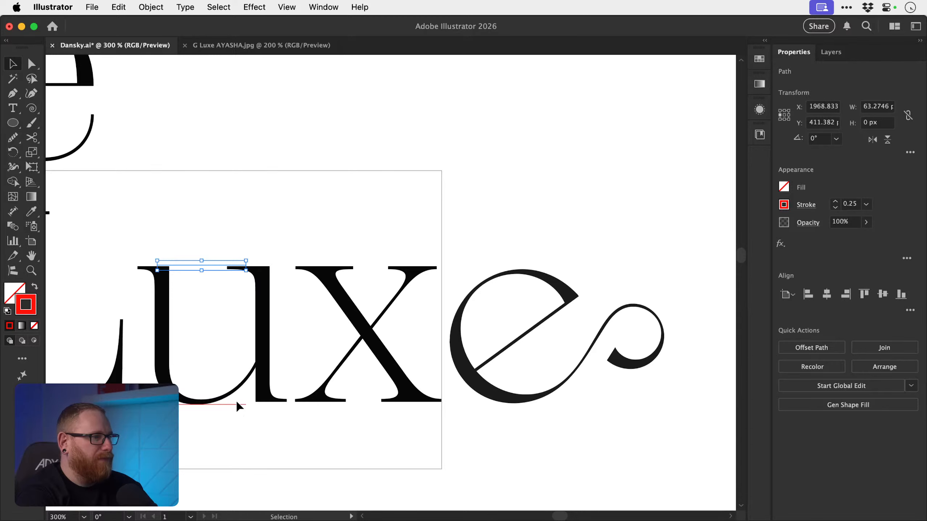
- Raise the upper red line slightly above the u's serifs, to about Y 410.63 px
drag(237, 406, 265, 405)
scroll(230, 256, up, 5)
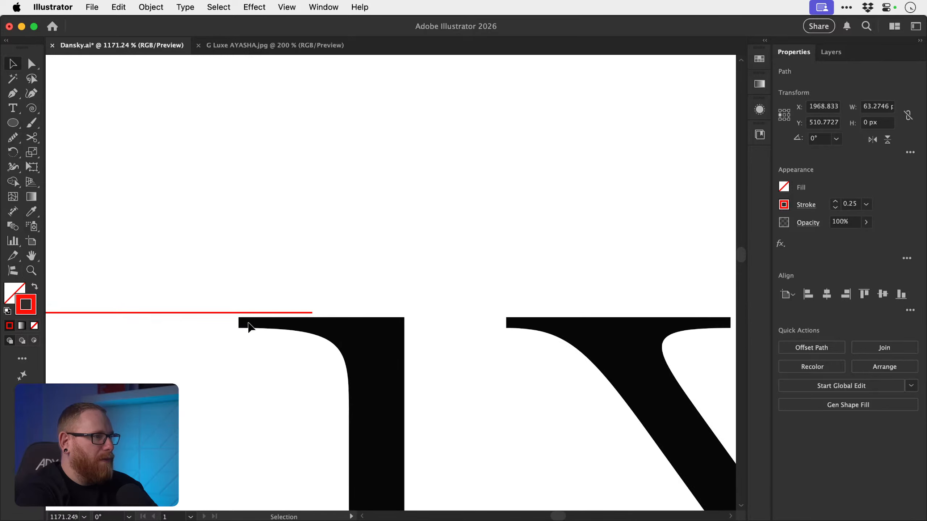
drag(224, 313, 223, 309)
key(super+minus)
key(super+minus)
key(super+minus)
key(super+minus)
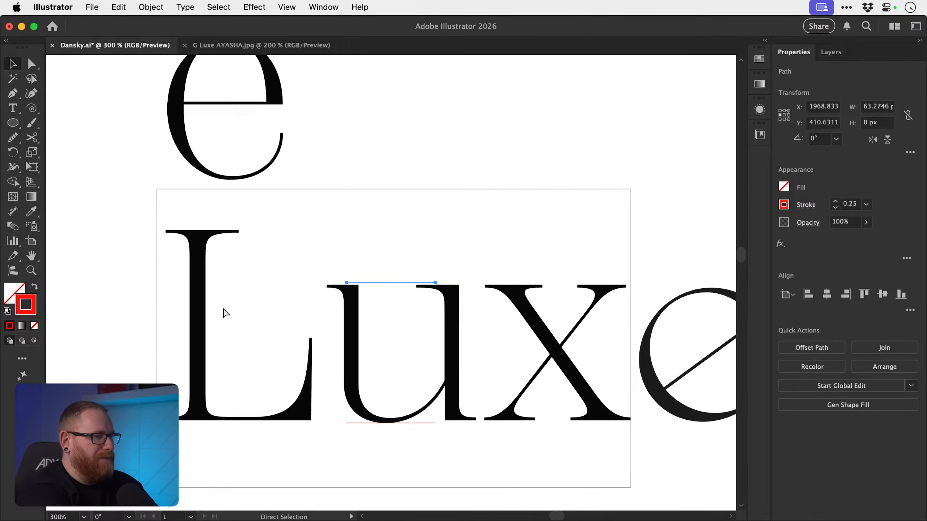
- Move both red lines sideways to the custom e and stretch them to span the width of its bowl
scroll(222, 308, right, 5)
scroll(222, 308, down, 1)
key(v)
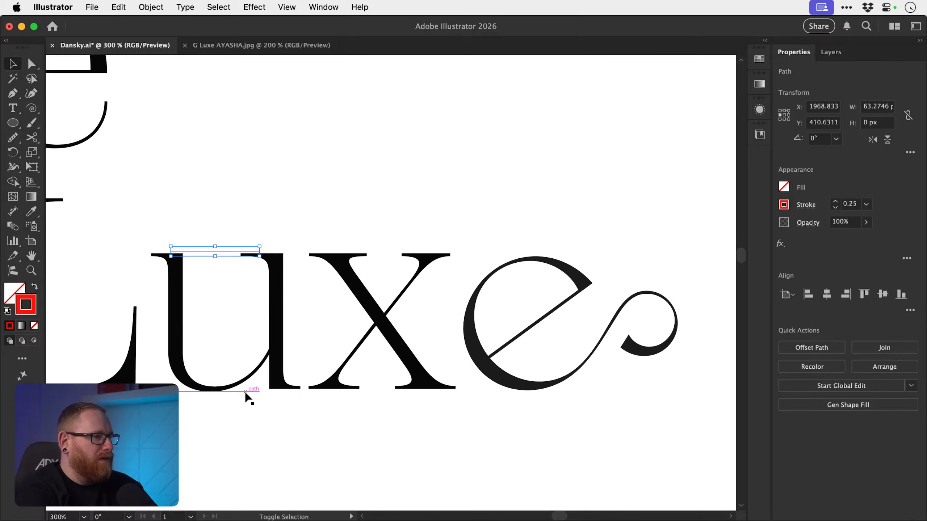
shift+click(245, 392)
drag(245, 392, 468, 393)
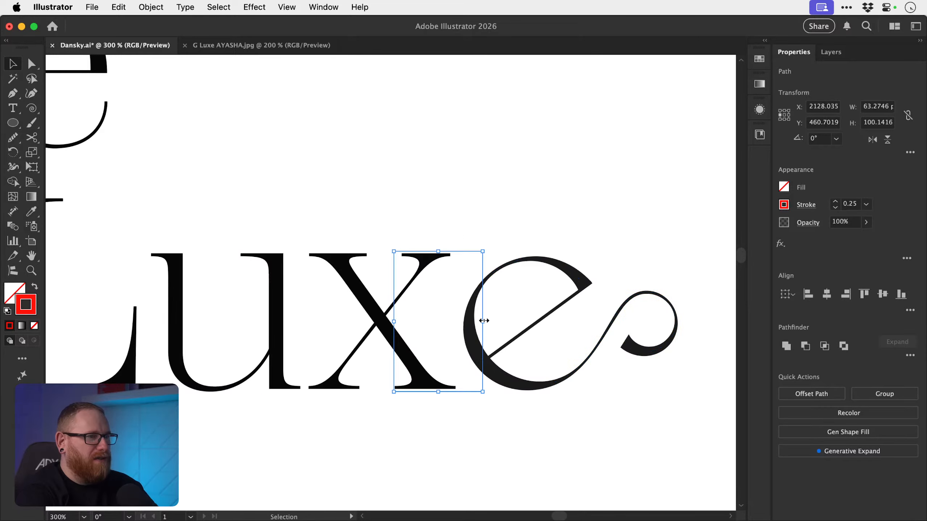
drag(484, 320, 620, 320)
click(593, 188)
drag(566, 245, 420, 234)
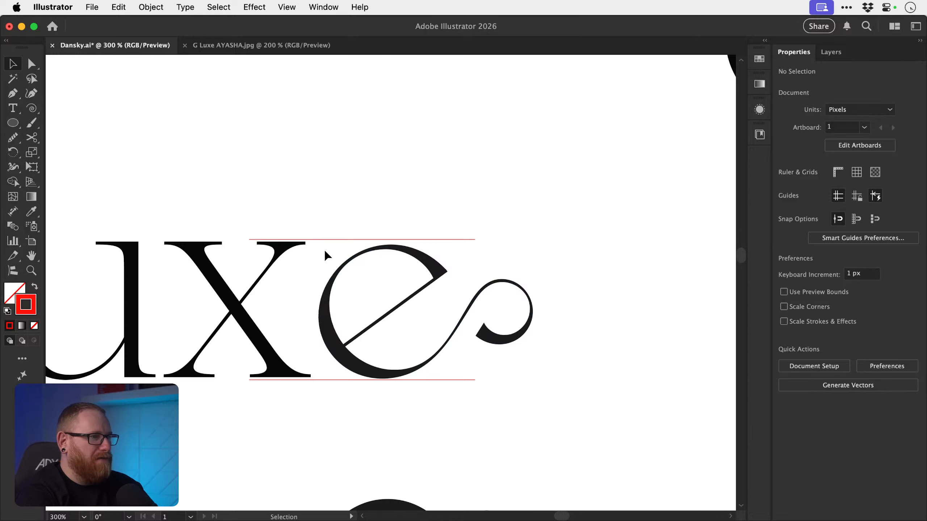
- Select the custom e with its swash-tip cover shape and lower it so its curve rests on the bottom red line
click(480, 327)
scroll(420, 369, up, 5)
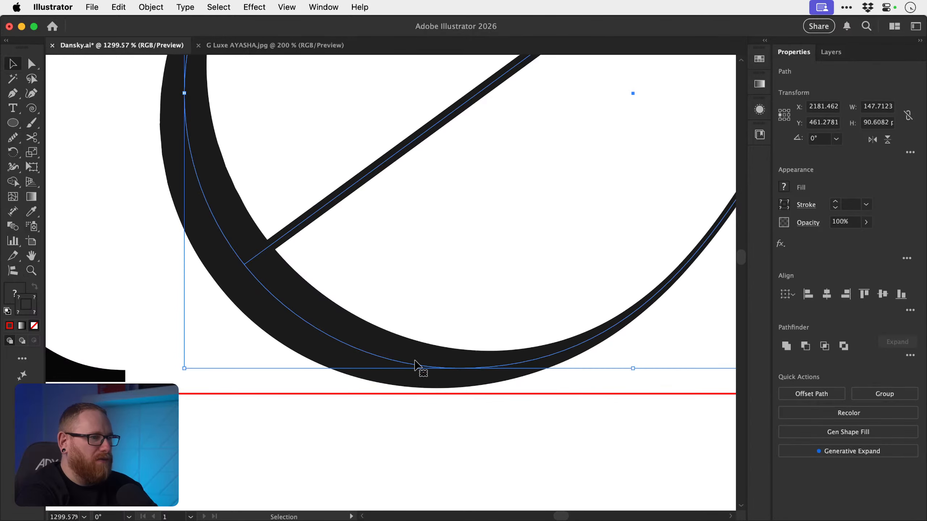
drag(417, 370, 416, 374)
drag(339, 113, 383, 352)
drag(365, 236, 386, 439)
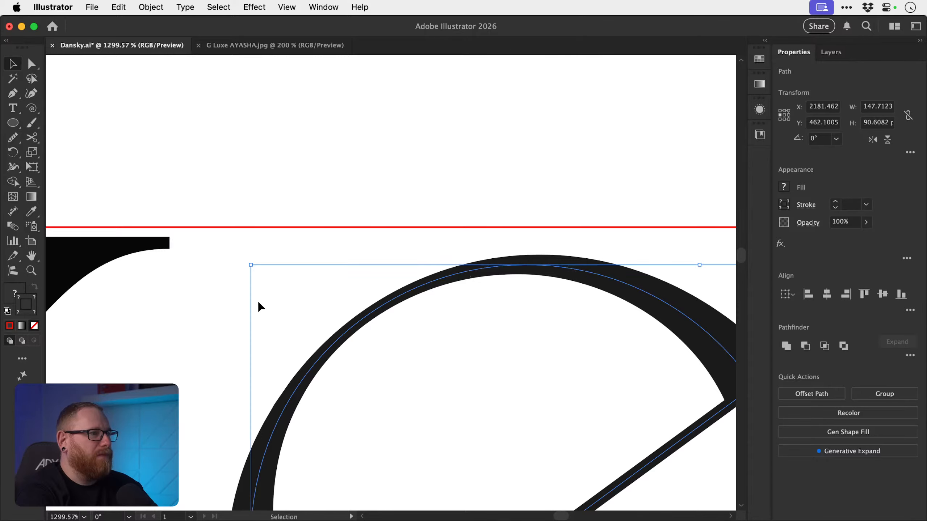
- Scale the custom e up proportionally to about 155 by 95 px so its top curve meets the upper red line
key(super+minus)
key(super+minus)
drag(188, 224, 443, 380)
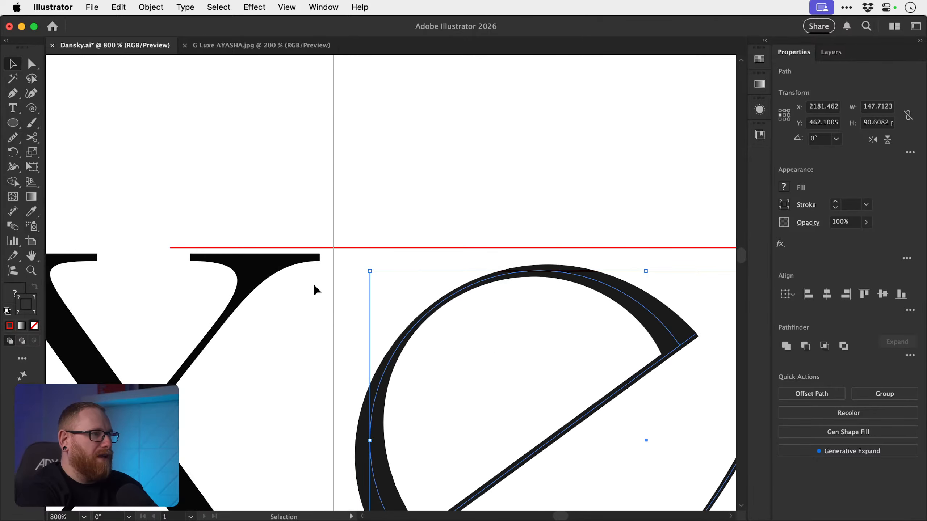
drag(369, 272, 341, 253)
key(a)
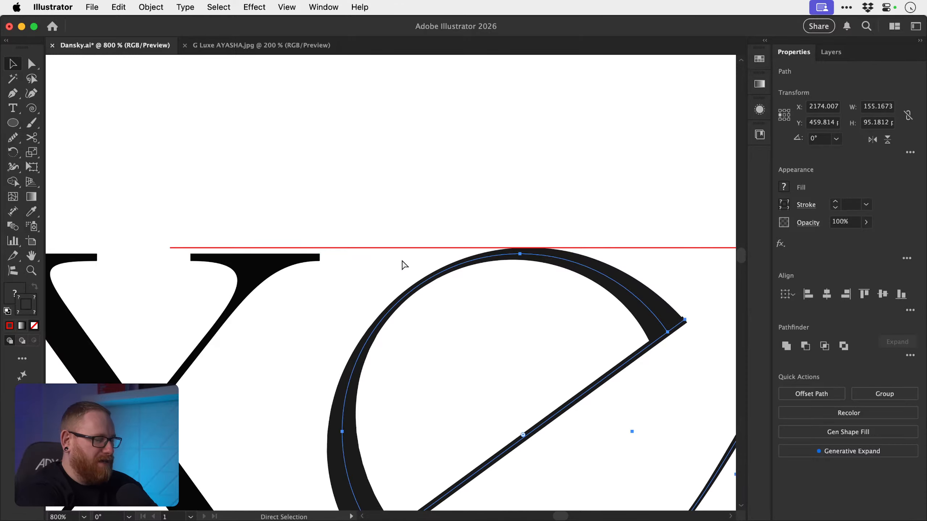
key(super+minus)
key(super+minus)
key(super+minus)
key(super+minus)
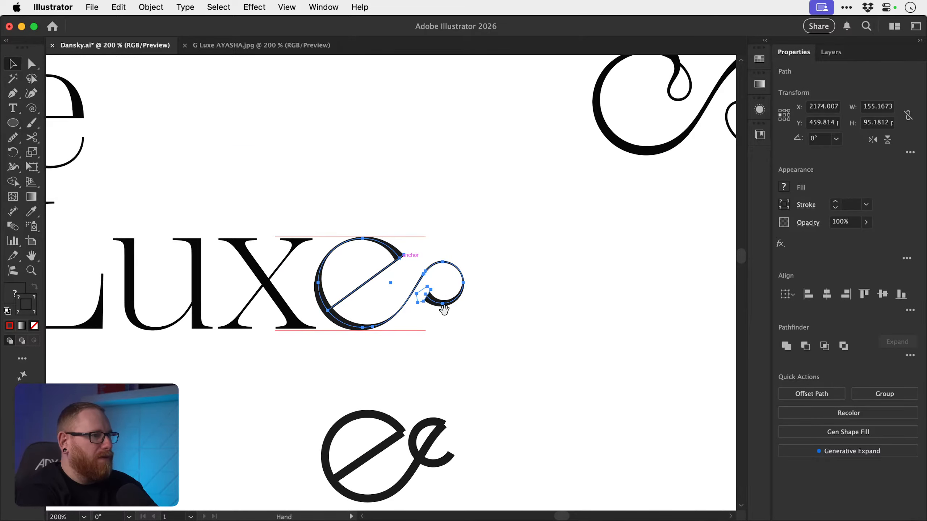
drag(430, 328, 521, 339)
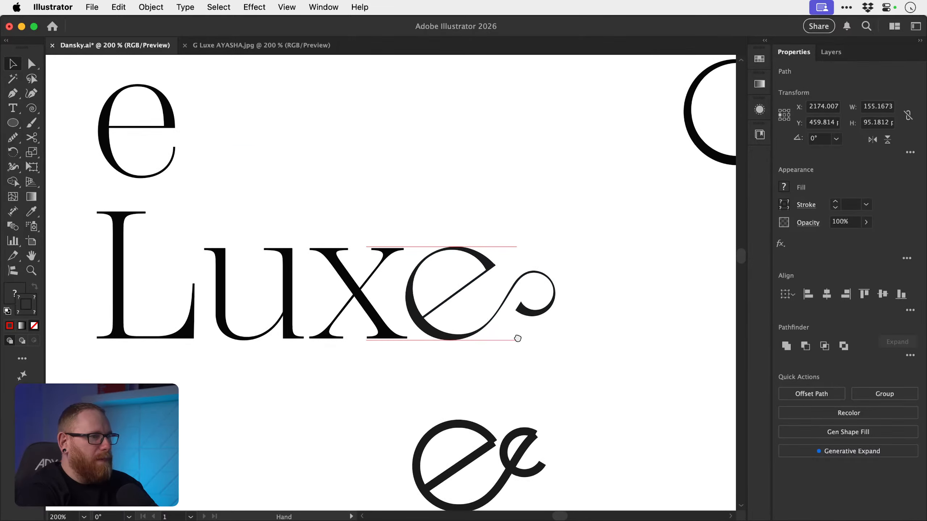
- Delete both red lines around the custom e and undo the stray move of its curve
click(499, 244)
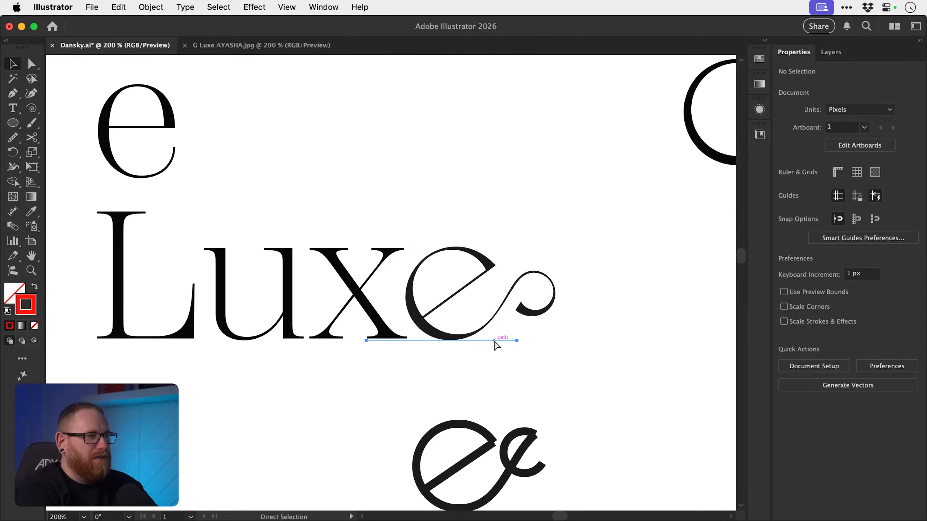
drag(457, 341, 254, 334)
key(super+z)
key(super+shift+z)
key(super+z)
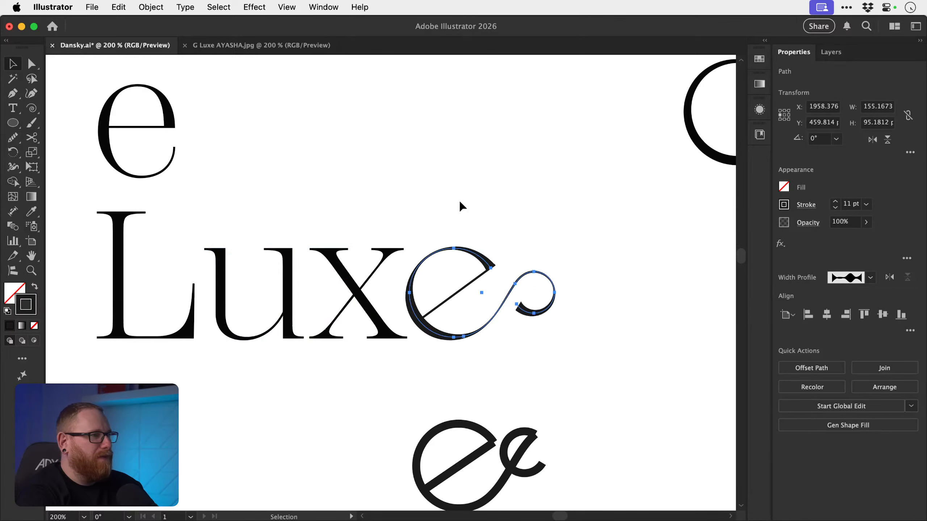
click(460, 207)
drag(463, 218, 478, 227)
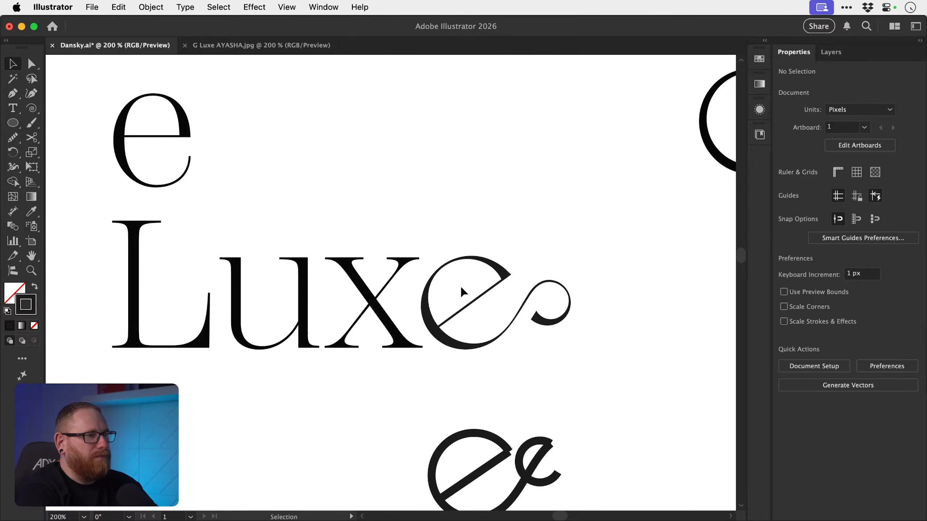
- Select the custom e with its cover shape, try overlapping it with the x, and undo that move
key(z)
click(451, 318)
key(v)
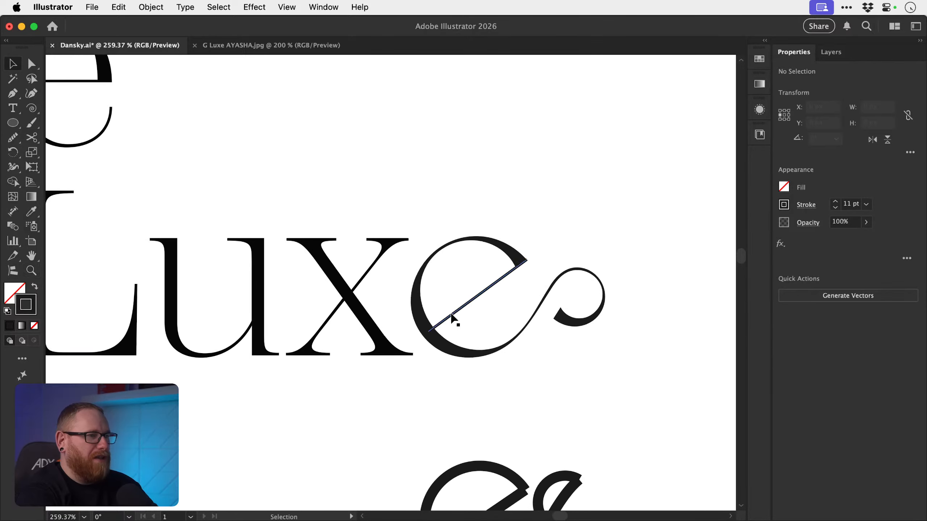
drag(435, 221, 592, 288)
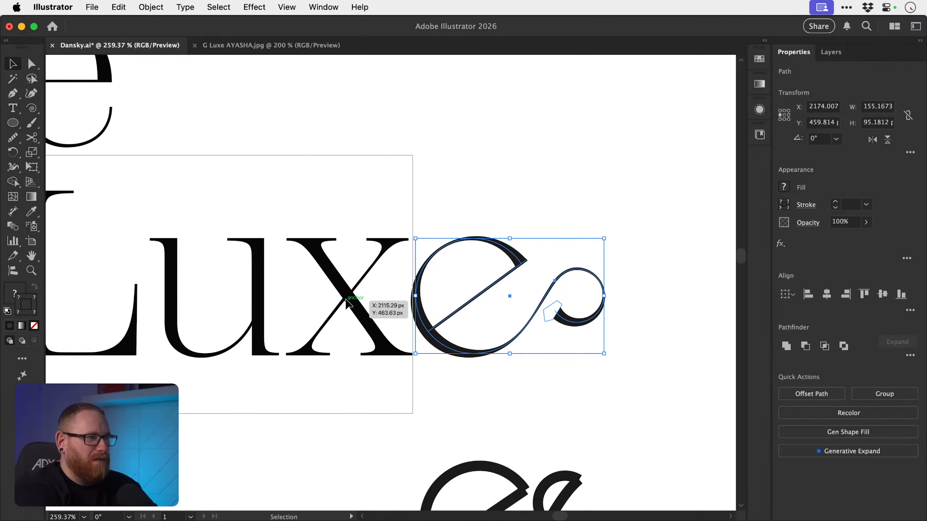
drag(431, 335, 377, 335)
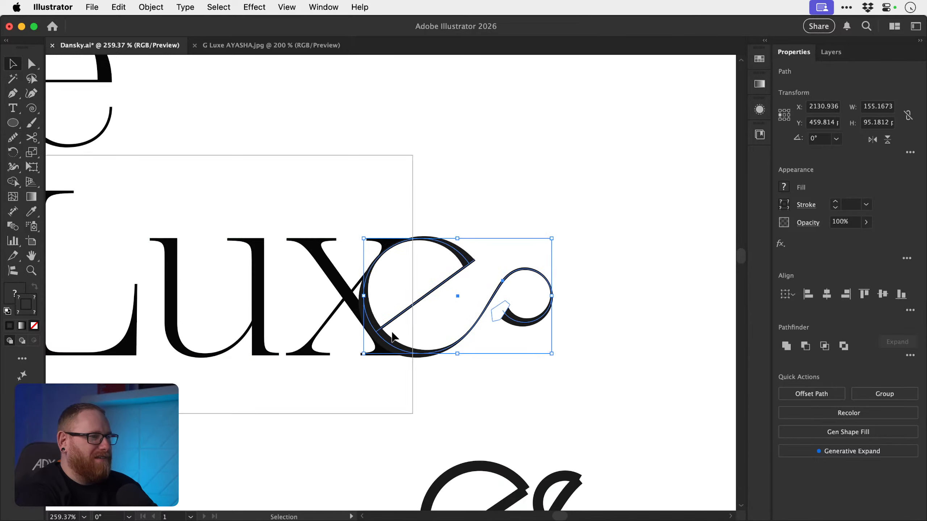
key(super+z)
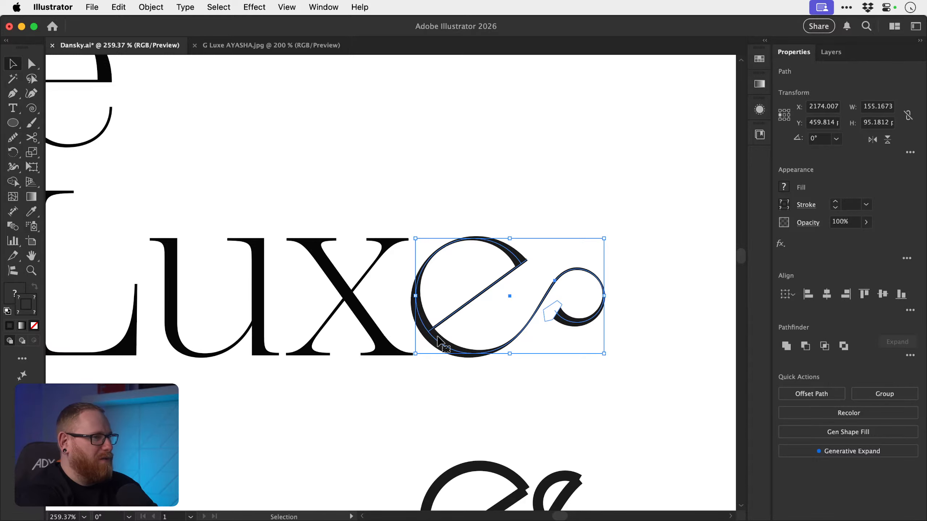
- Nudge the custom e 3 px left, closer to the x
key(Left)
key(Left)
key(Left)
key(super+minus)
key(super+minus)
key(super+minus)
key(super+minus)
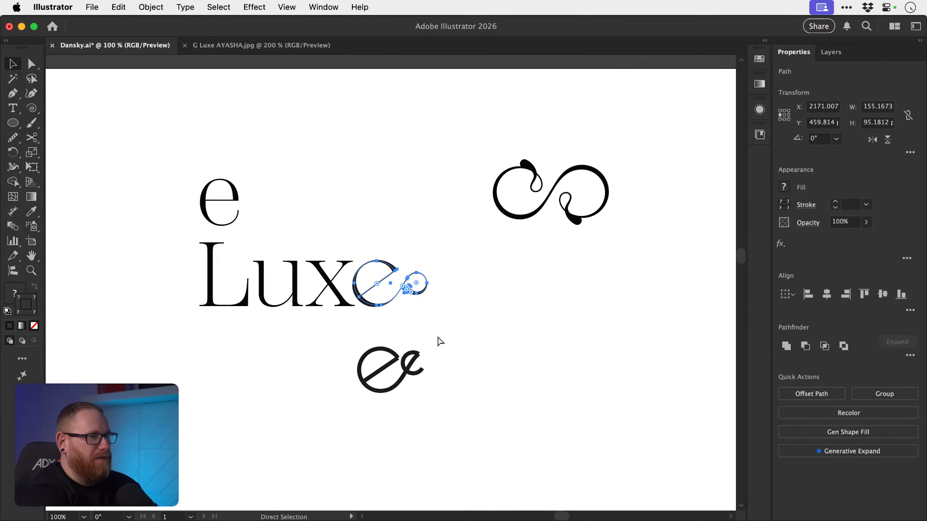
click(440, 342)
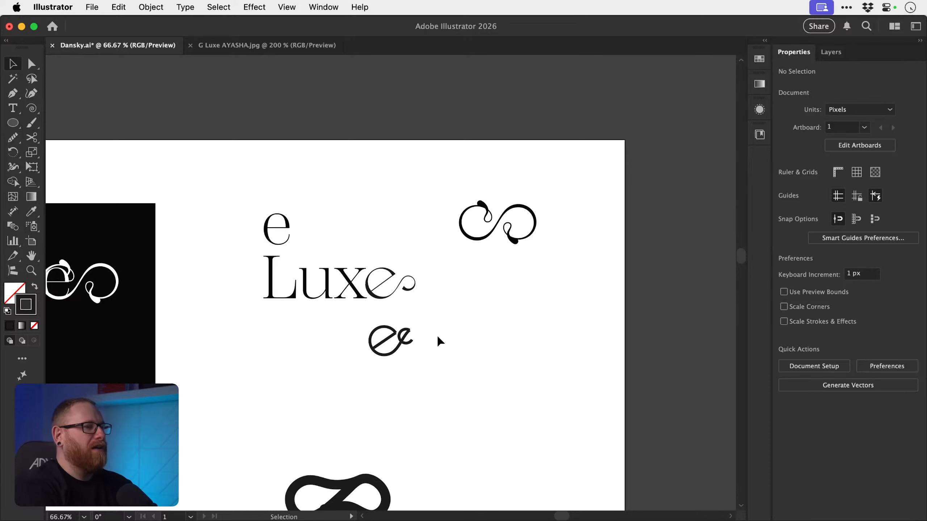
- Select the custom e with its cover shape again and nudge it 2 px right, away from the x
drag(440, 341, 468, 353)
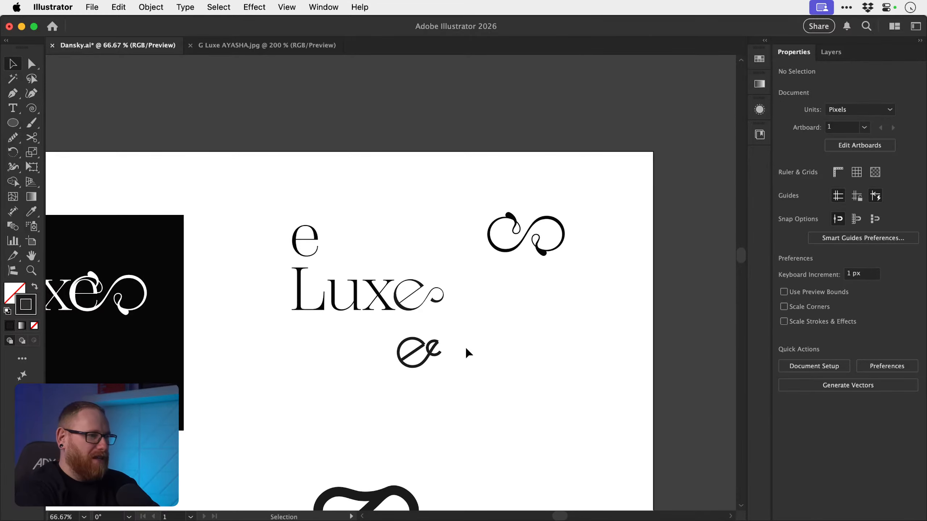
drag(348, 291, 398, 303)
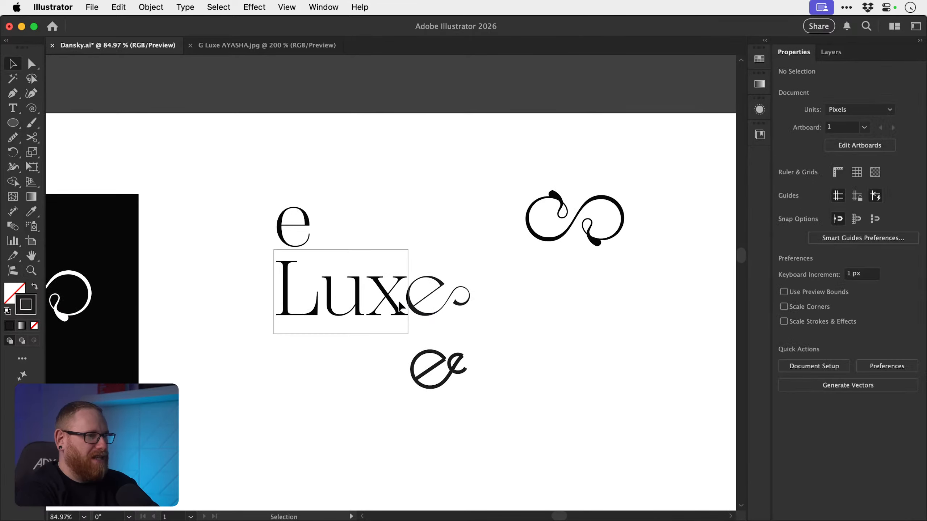
click(480, 329)
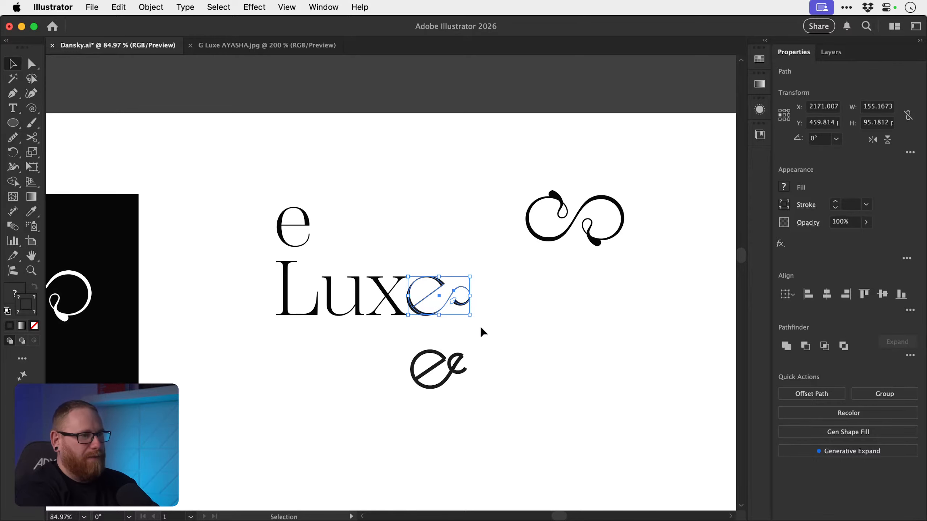
key(Right)
key(Right)
click(484, 329)
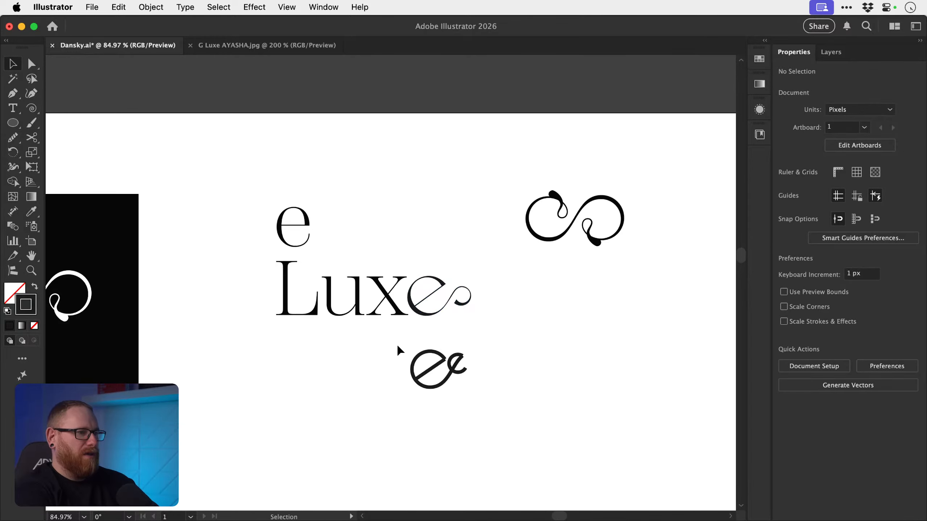
- Move the heavy-stroke e draft below the looped ornament and the spare text e to the artboard's empty area above the black panel
drag(400, 350, 451, 383)
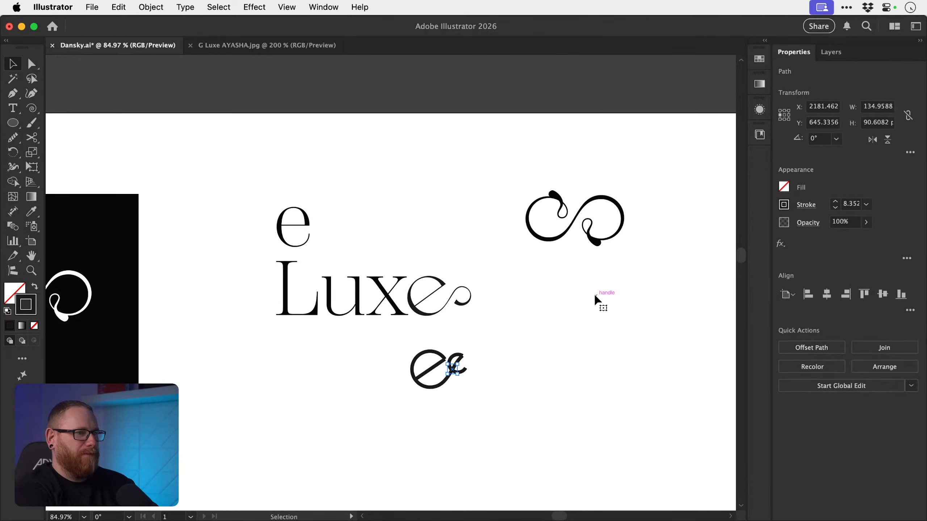
drag(365, 347, 598, 301)
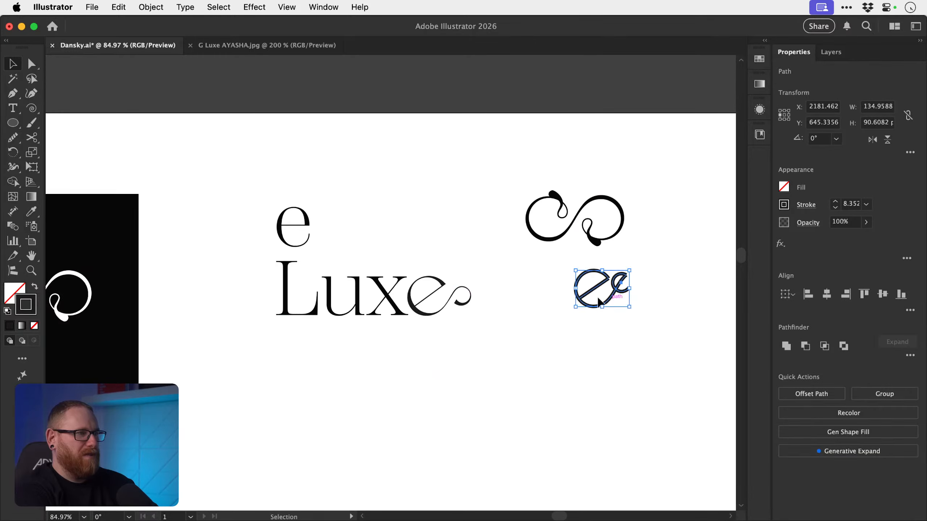
click(288, 217)
click(282, 210)
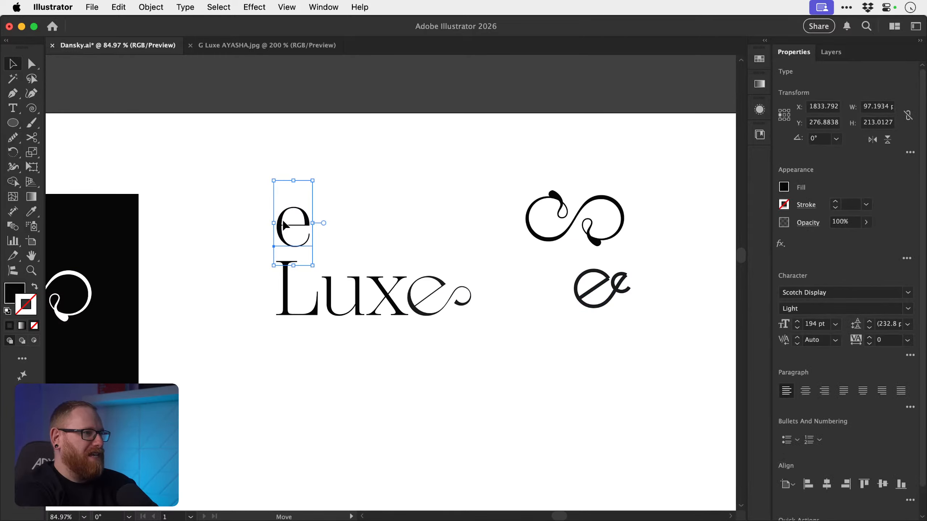
drag(290, 230, 186, 166)
click(356, 200)
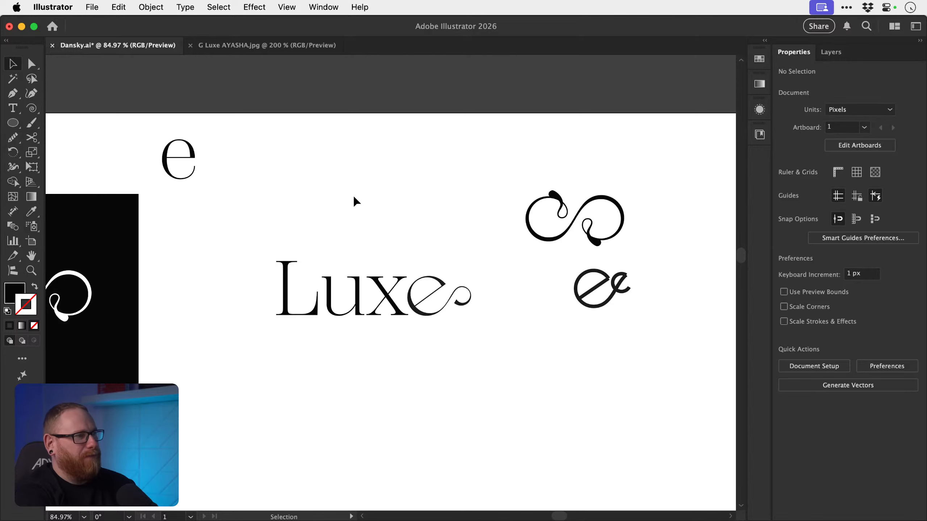
- Try to extend the custom e's path from its upper terminal to the swash tip with the Pen tool, and undo it
key(z)
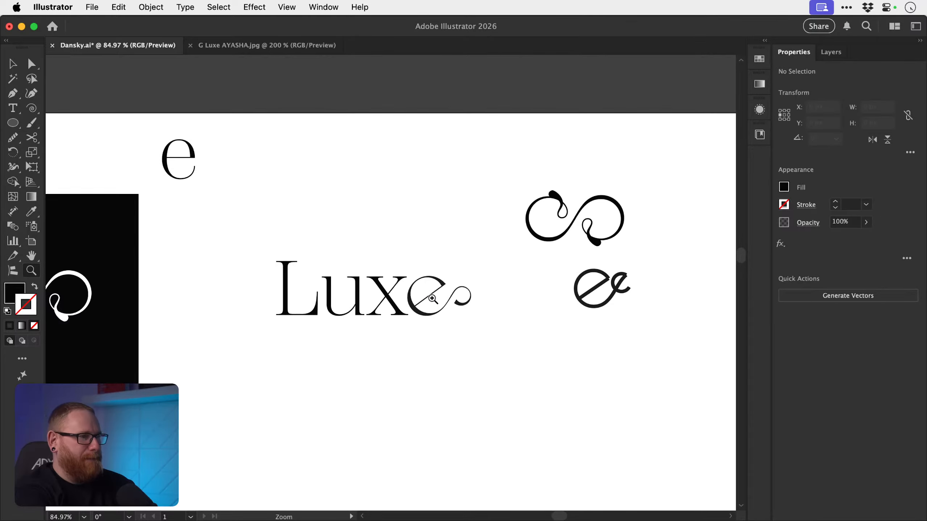
drag(432, 299, 603, 362)
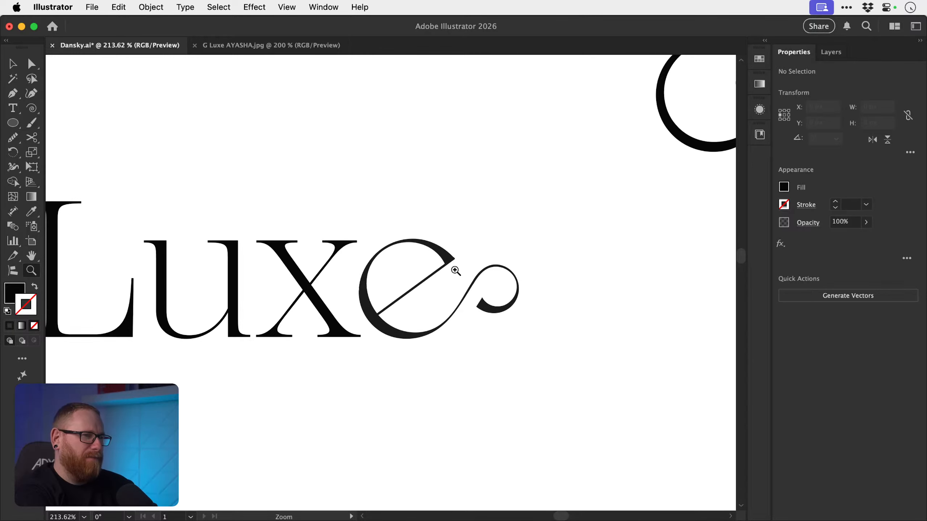
drag(455, 270, 520, 345)
key(v)
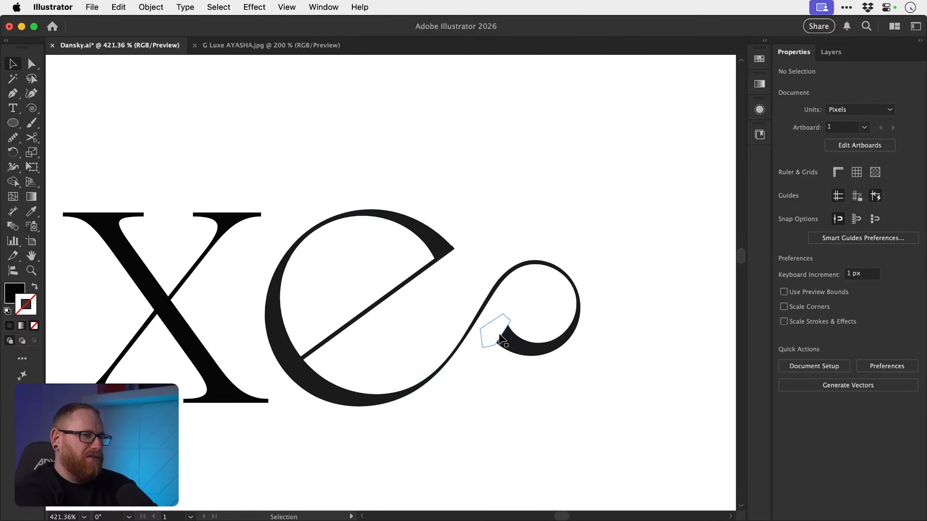
key(p)
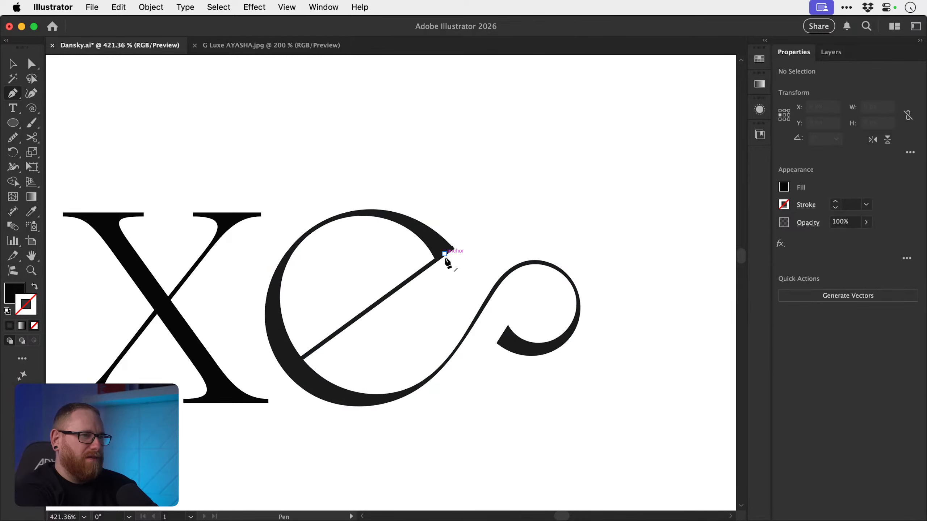
click(445, 255)
click(498, 331)
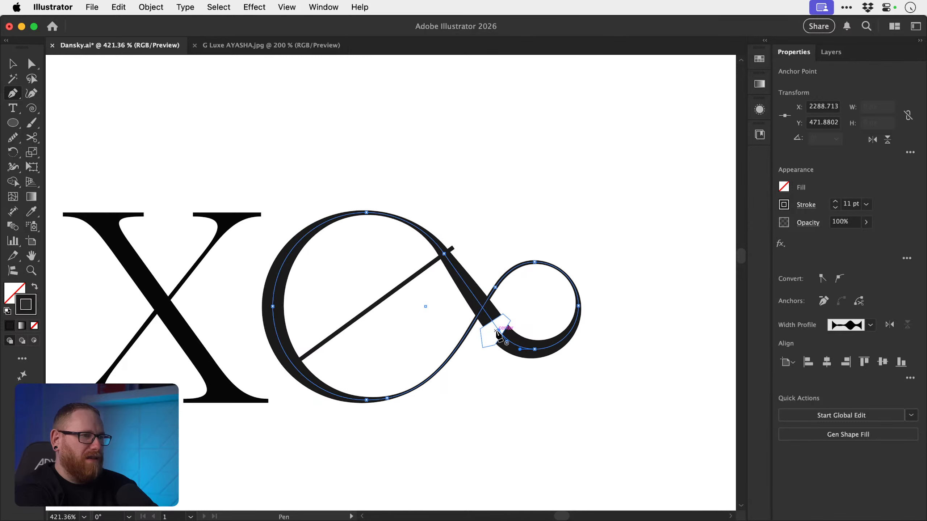
key(v)
click(499, 217)
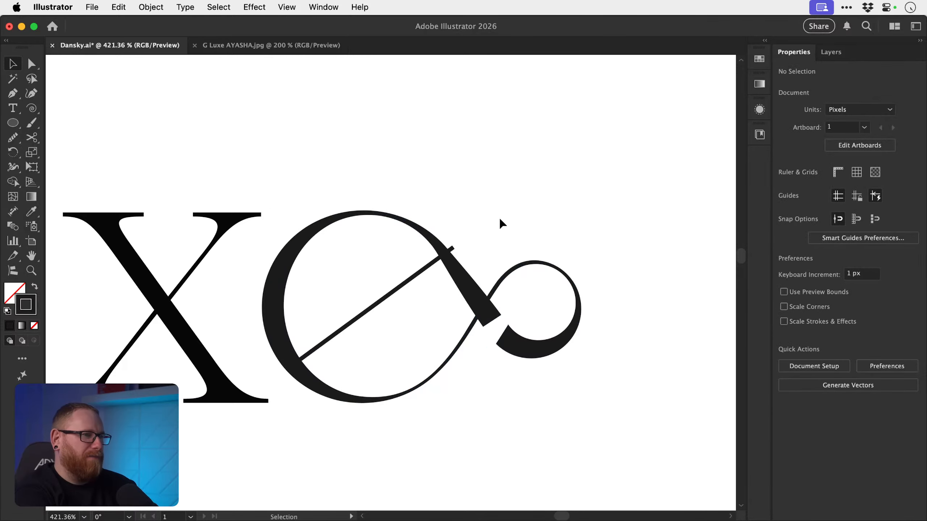
key(super+z)
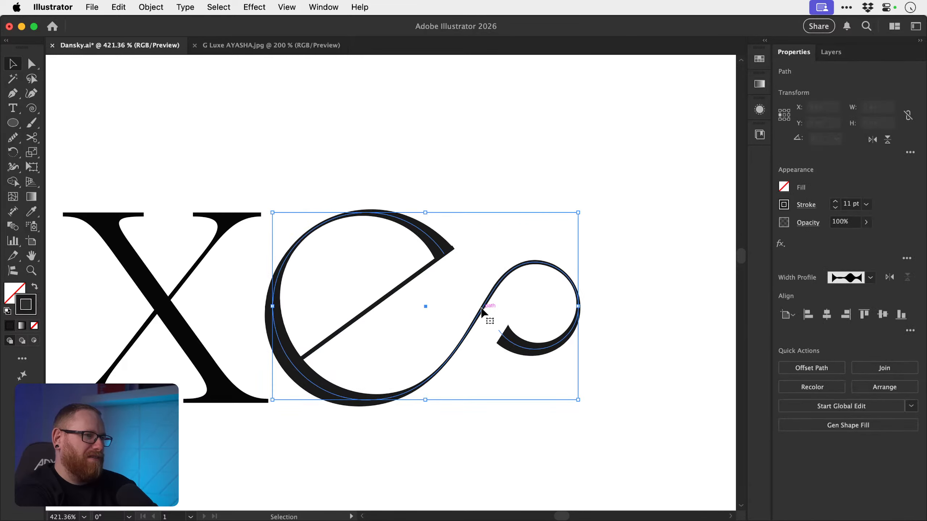
click(458, 215)
- Draw a short separate line between the e's upper terminal and the swash, and set its stroke to 11 pt
key(p)
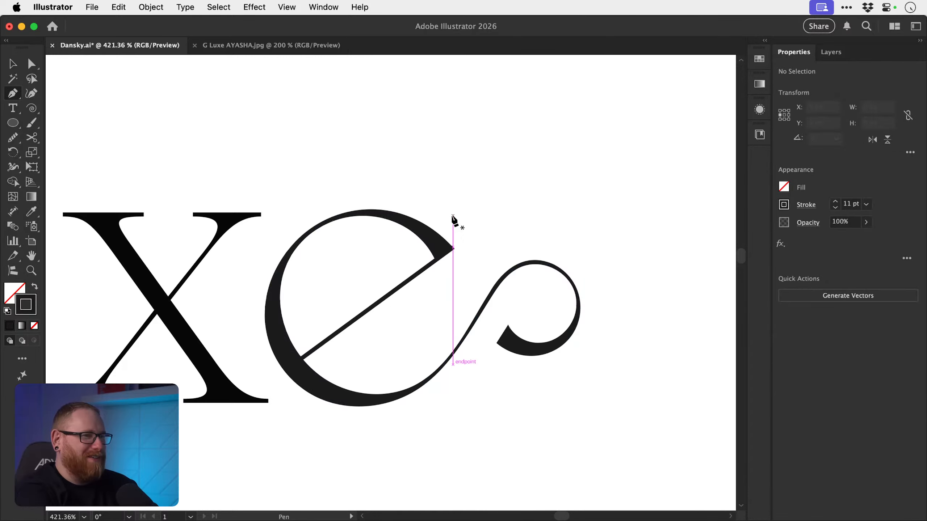
click(449, 263)
click(469, 299)
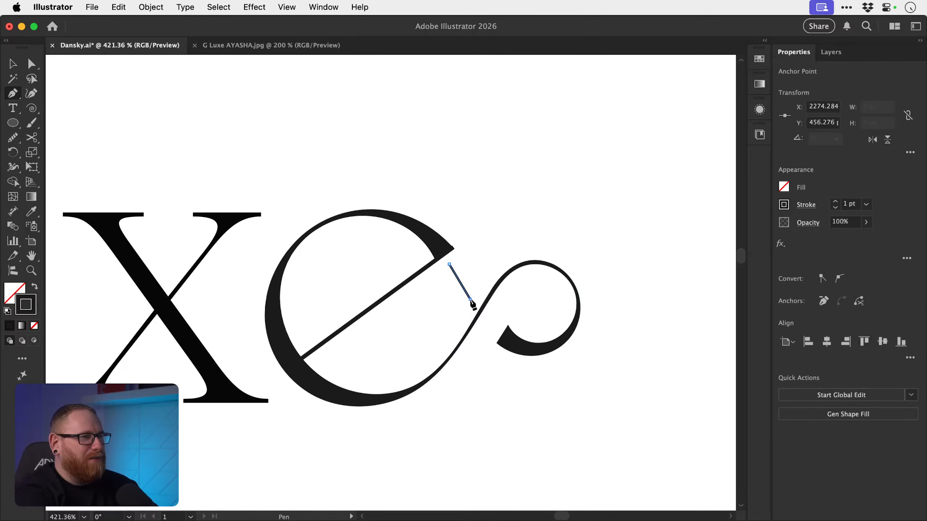
key(v)
shift+click(835, 200)
click(835, 201)
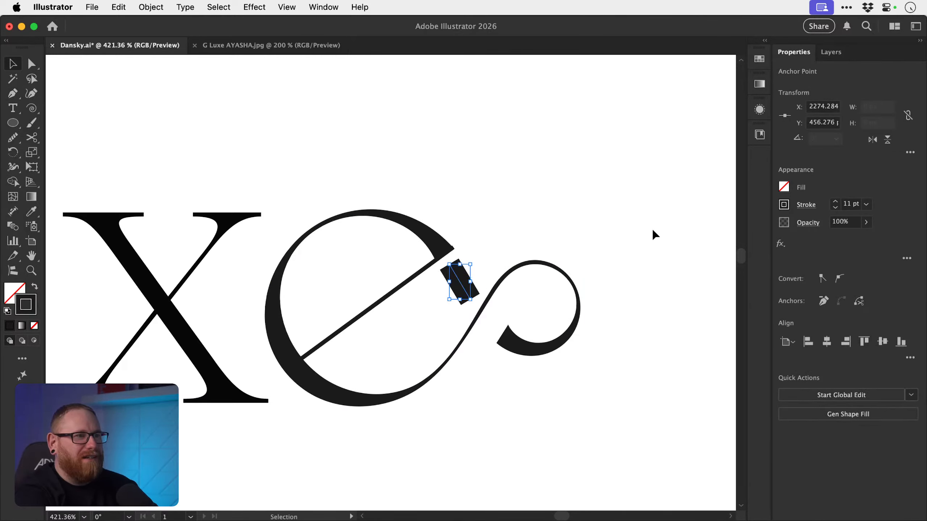
- Move the short line's endpoints so it bridges the e's upper terminal and the swash tip, and select the cover shape
click(480, 244)
key(a)
drag(449, 263, 445, 255)
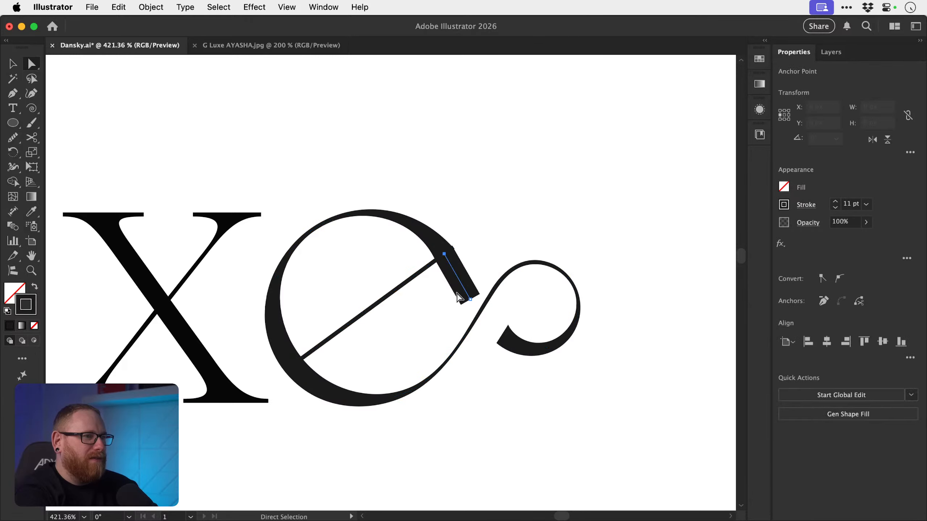
drag(470, 299, 502, 339)
key(v)
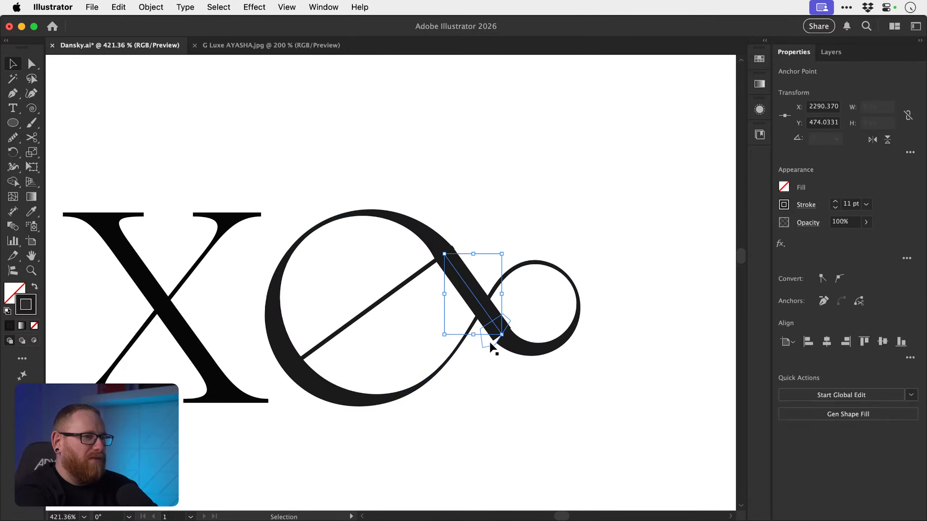
click(492, 347)
- Cut a gap in the bridging stroke with the Scissors tool and shift its lower piece's end onto the thin swash stroke
key(z)
drag(514, 373, 514, 314)
key(c)
click(472, 292)
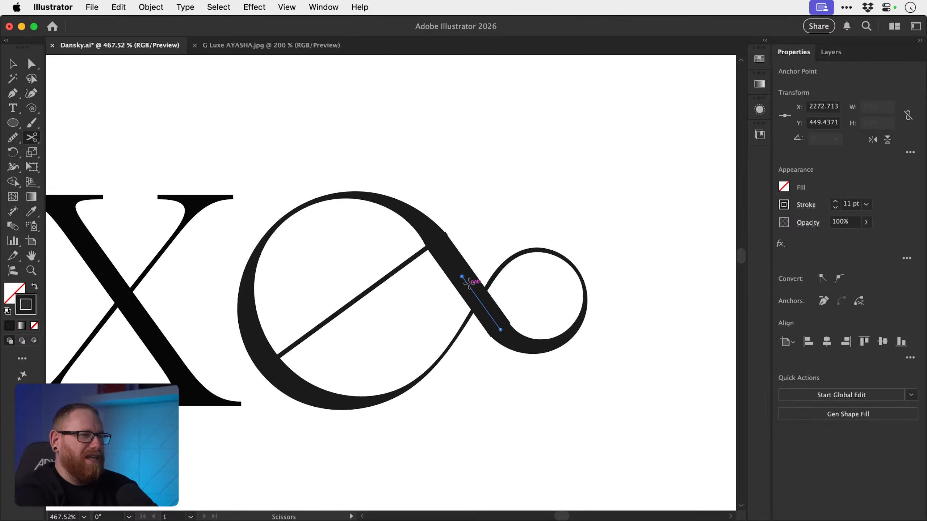
key(a)
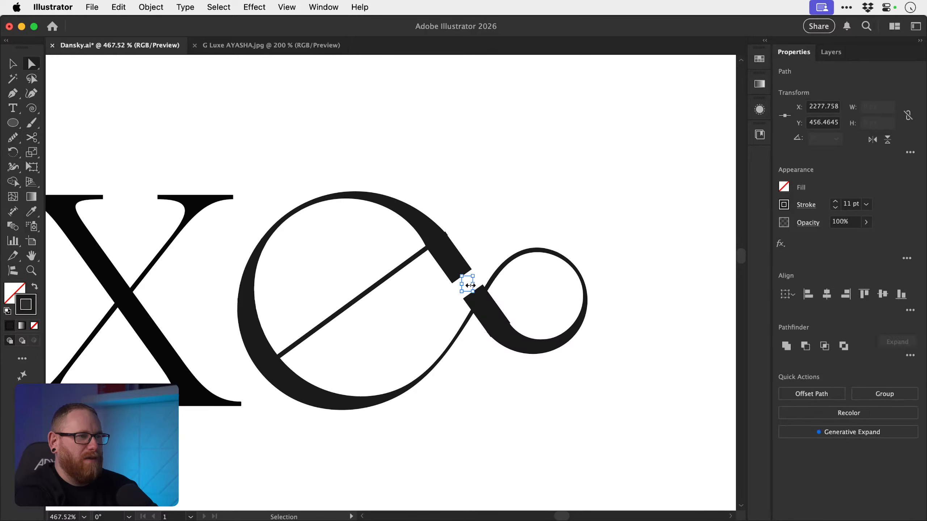
mouse_move(473, 294)
mouse_down()
mouse_move(479, 305)
mouse_move(513, 306)
mouse_move(482, 310)
mouse_up()
key(v)
click(500, 210)
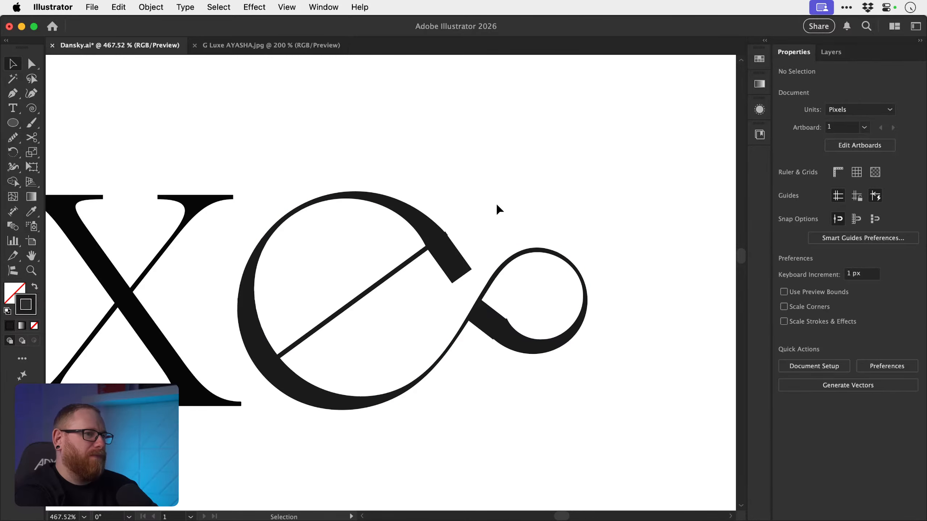
- Undo the bridging stroke and all its edits, restoring the open custom e
key(z)
drag(498, 207, 340, 173)
key(super+z)
key(super+z)
key(super+z)
key(super+z)
key(super+z)
key(super+z)
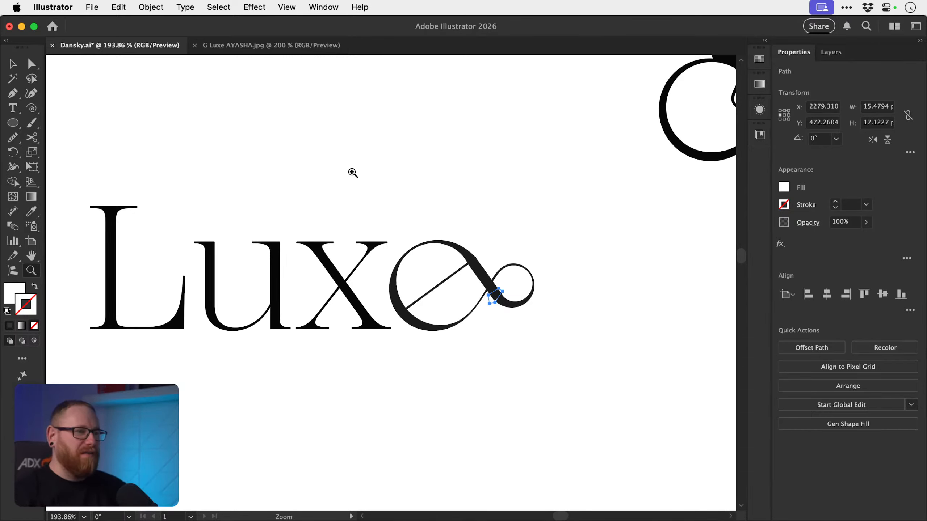
key(super+z)
key(super+z)
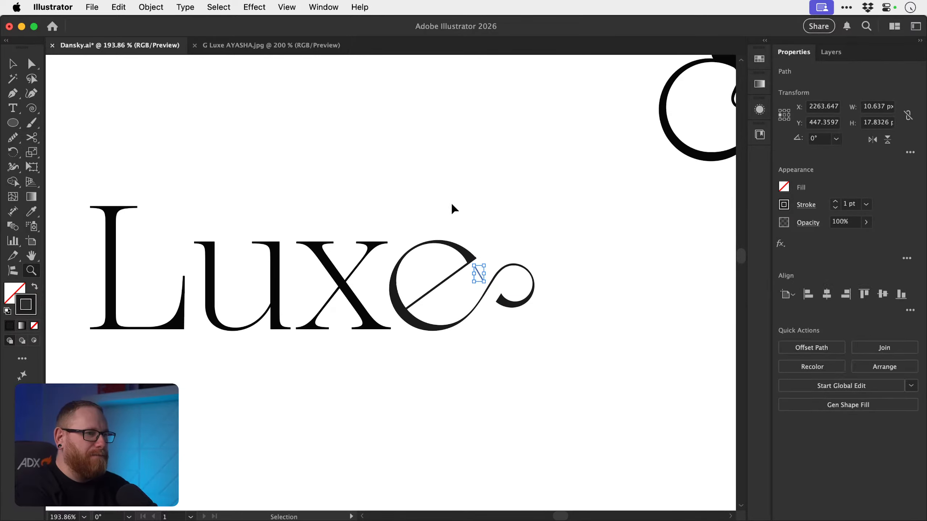
key(super+z)
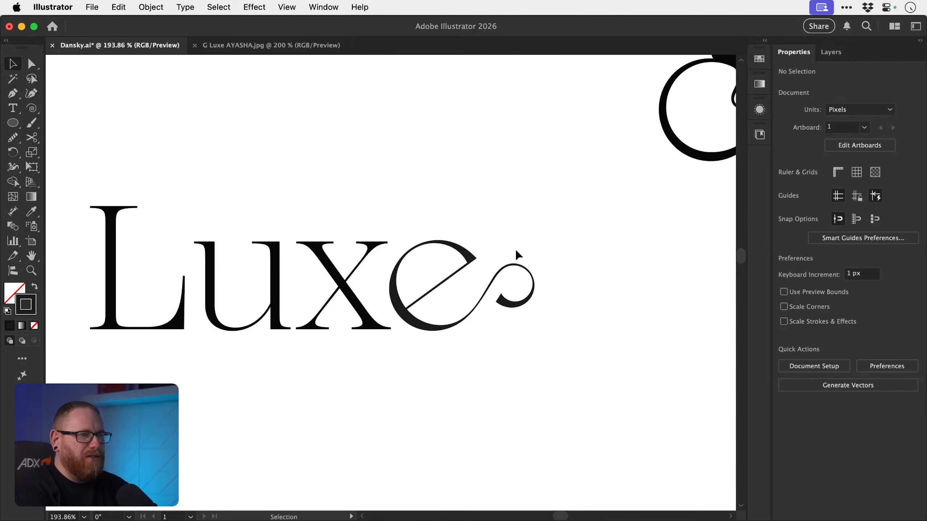
- Try thickening the custom e's stroke with the Width tool where the lower bowl runs into the swash
key(z)
click(471, 303)
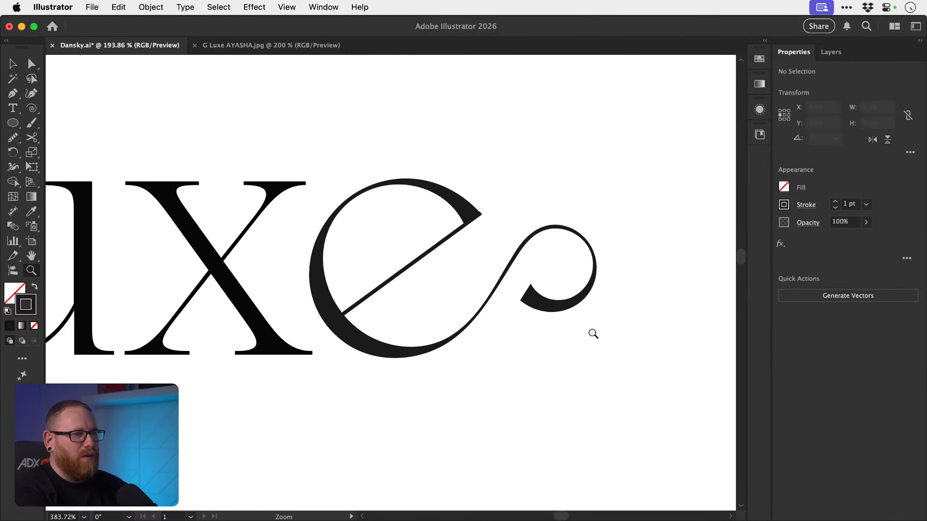
key(v)
key(z)
drag(464, 319, 556, 333)
key(v)
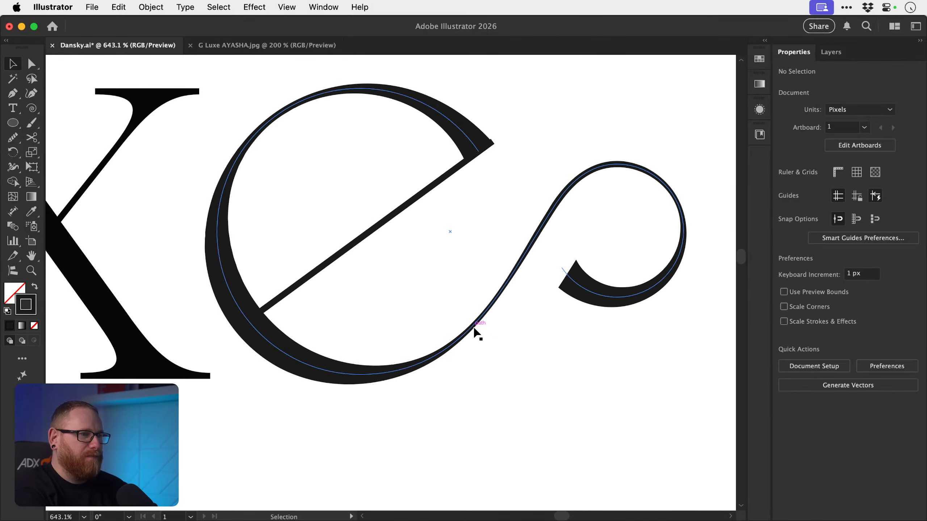
click(474, 330)
key(shift+w)
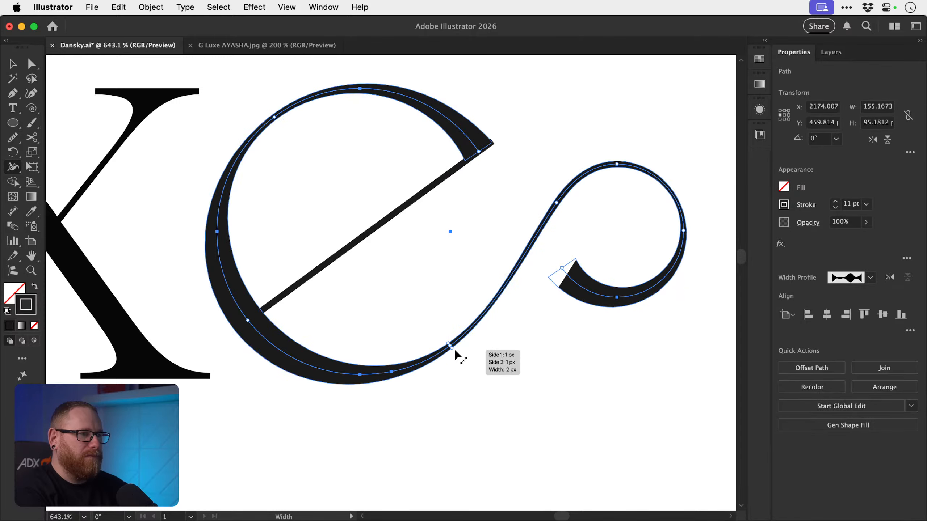
drag(454, 352, 456, 352)
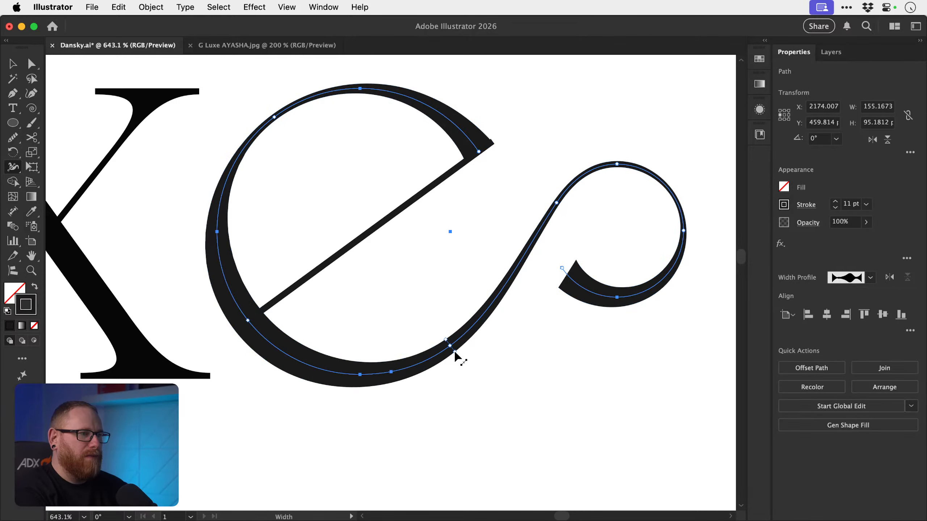
key(v)
click(562, 361)
- Undo the width change on the custom e's swash stroke
key(z)
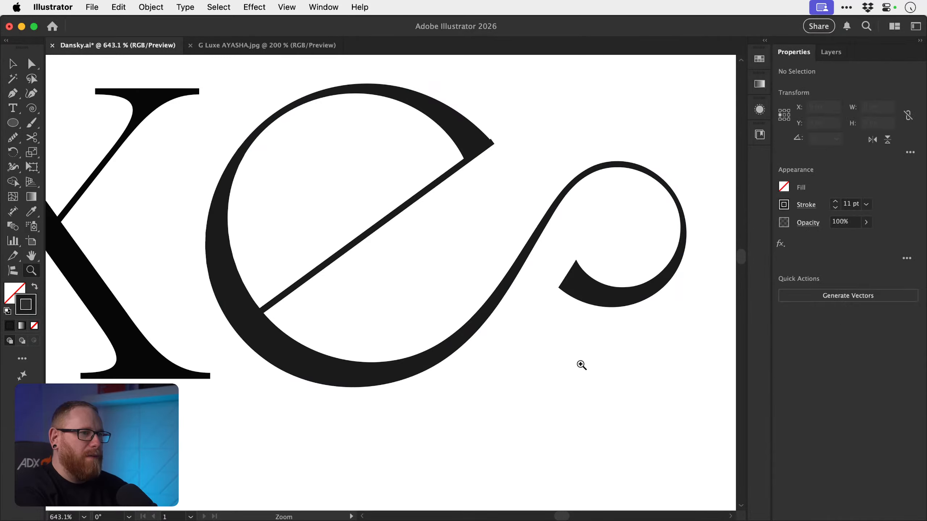
drag(579, 364, 431, 254)
key(v)
click(431, 253)
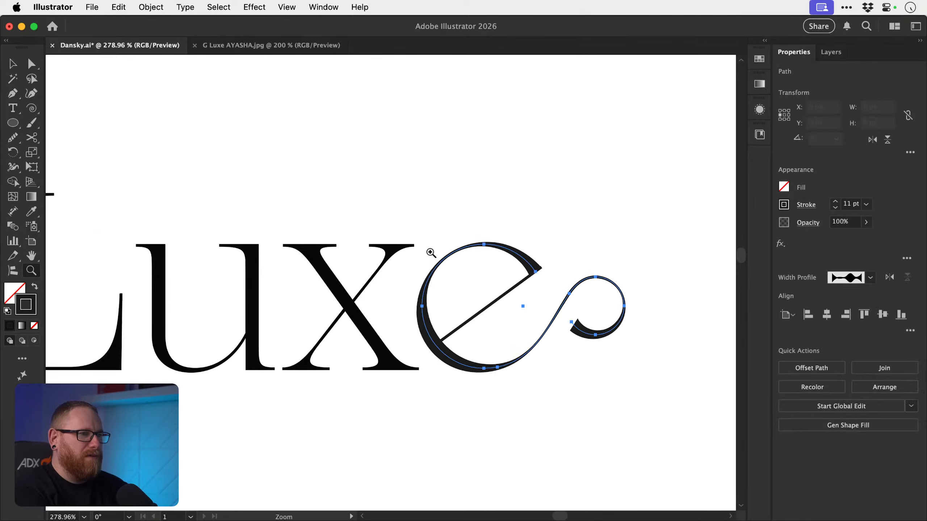
click(538, 210)
- Examine the custom e's upper terminal up close and the Luxe wordmark as a whole
key(z)
drag(535, 205, 417, 232)
key(v)
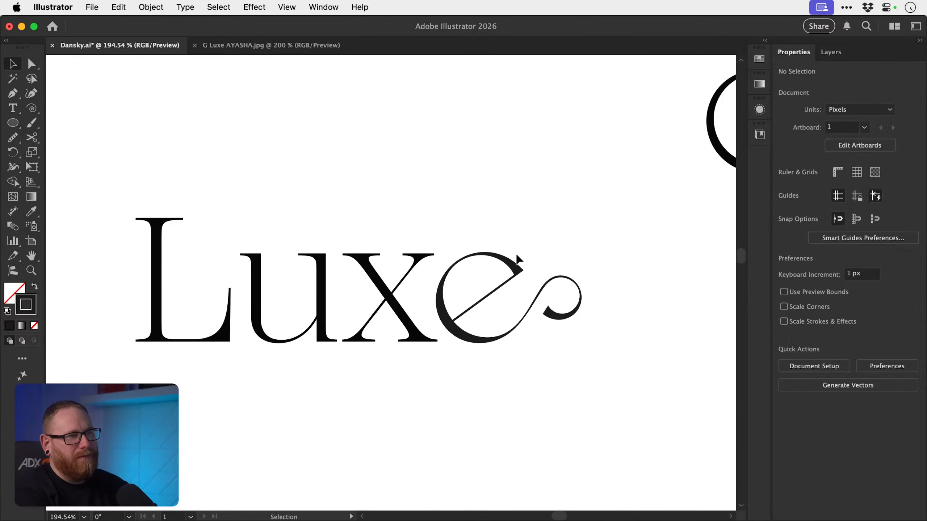
key(z)
drag(528, 266, 693, 380)
drag(503, 284, 583, 287)
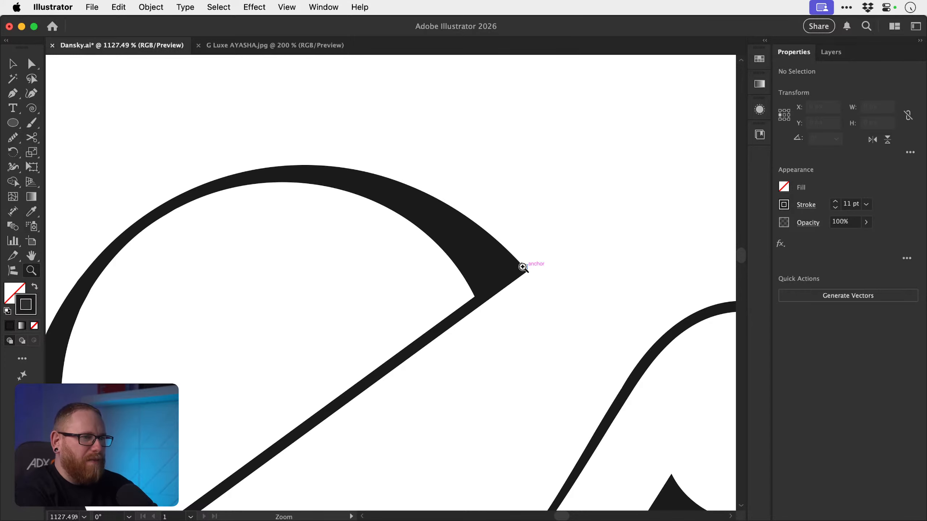
key(super+minus)
key(super+minus)
key(super+minus)
key(super+minus)
key(super+minus)
key(super+minus)
key(super+minus)
key(super+minus)
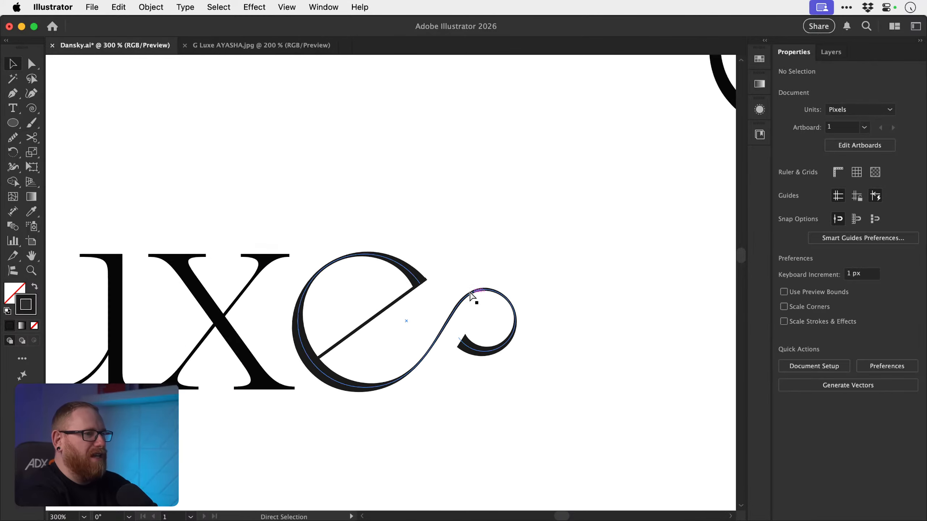
drag(365, 325, 383, 280)
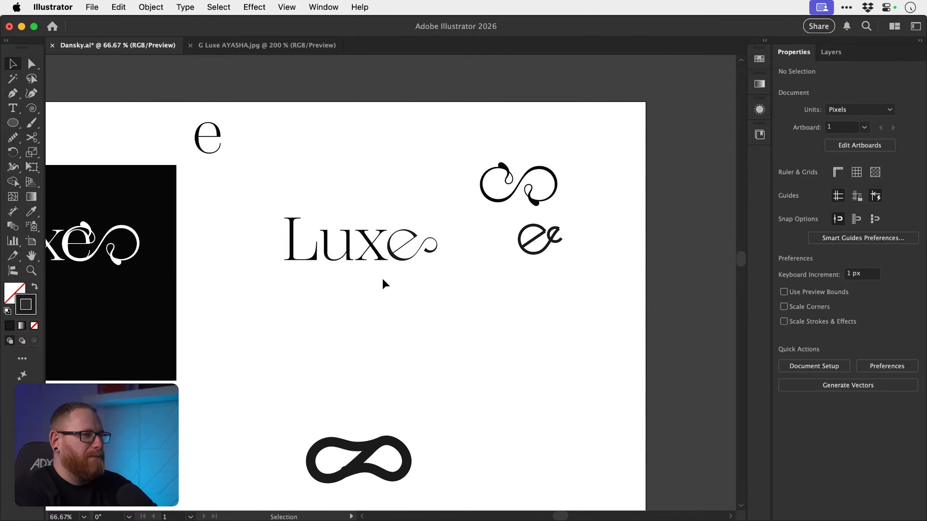
drag(378, 322, 399, 278)
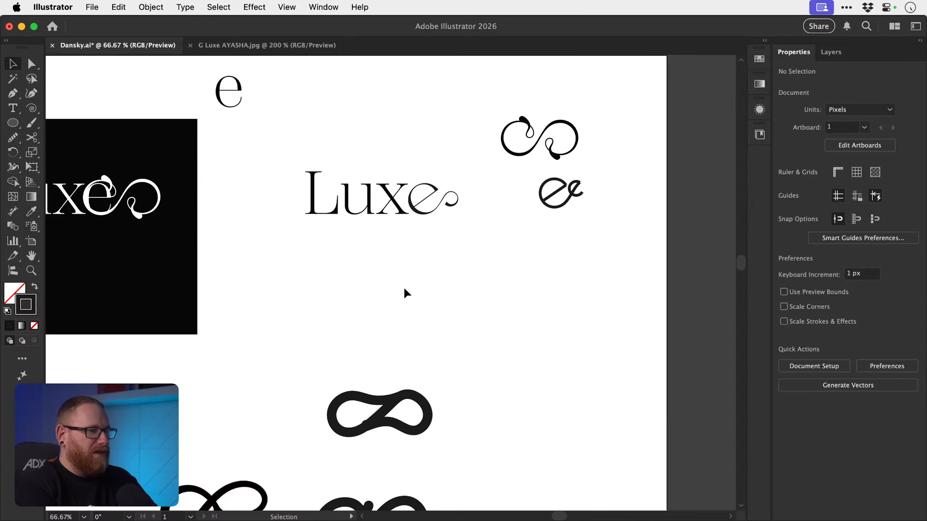
- Move the heavy closed infinity draft from below the Luxe wordmark to the artboard's lower-left area
drag(471, 472, 471, 470)
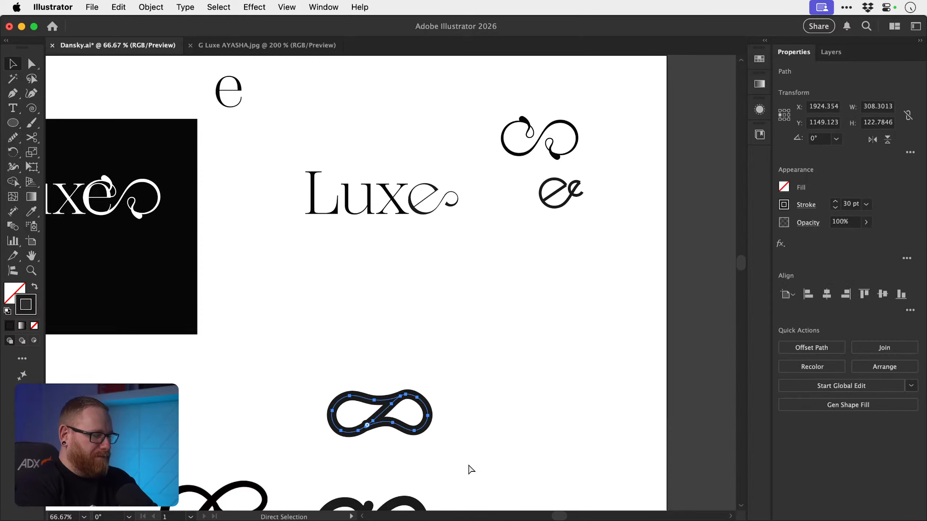
key(z)
drag(393, 435, 335, 340)
drag(393, 414, 465, 244)
key(v)
key(super+minus)
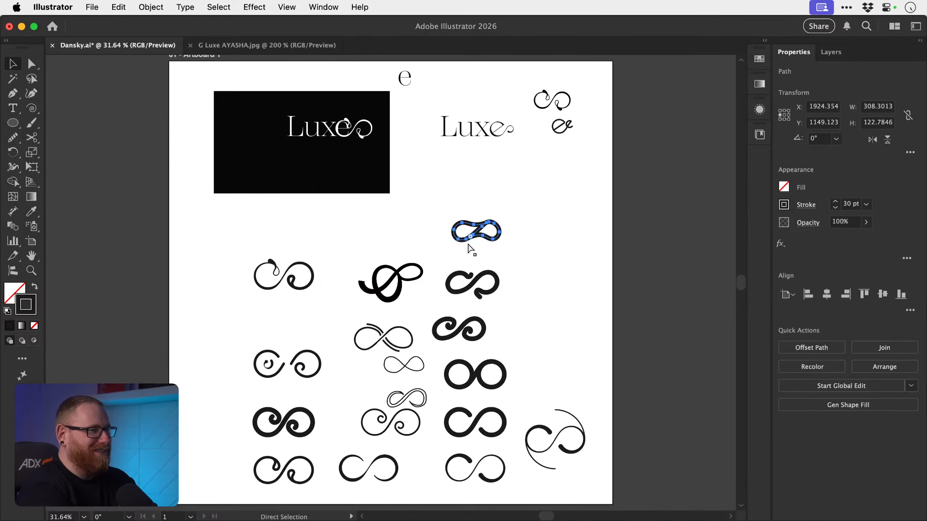
click(489, 170)
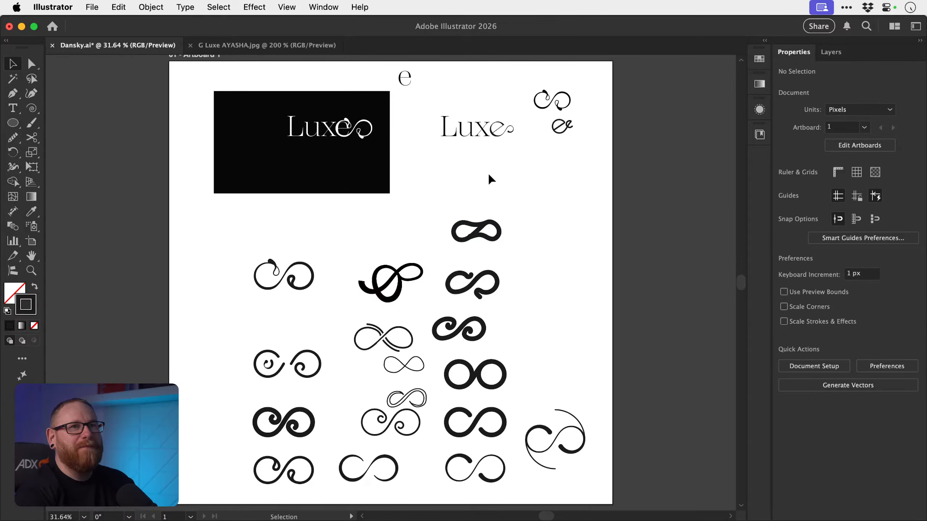
drag(502, 239, 239, 408)
drag(428, 200, 356, 298)
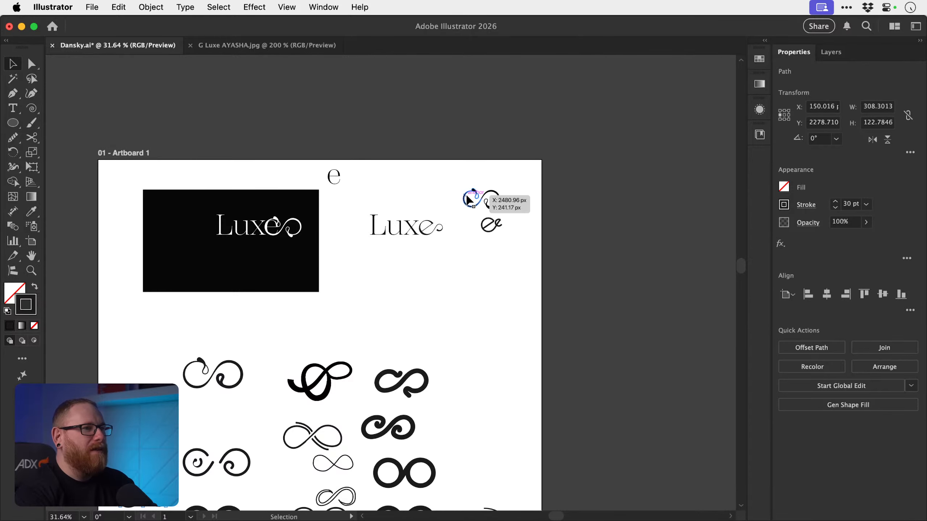
- Clear space around the custom Luxe wordmark by moving the two nearby swash drafts, the black Luxe panel and the spare e away
drag(463, 177, 492, 413)
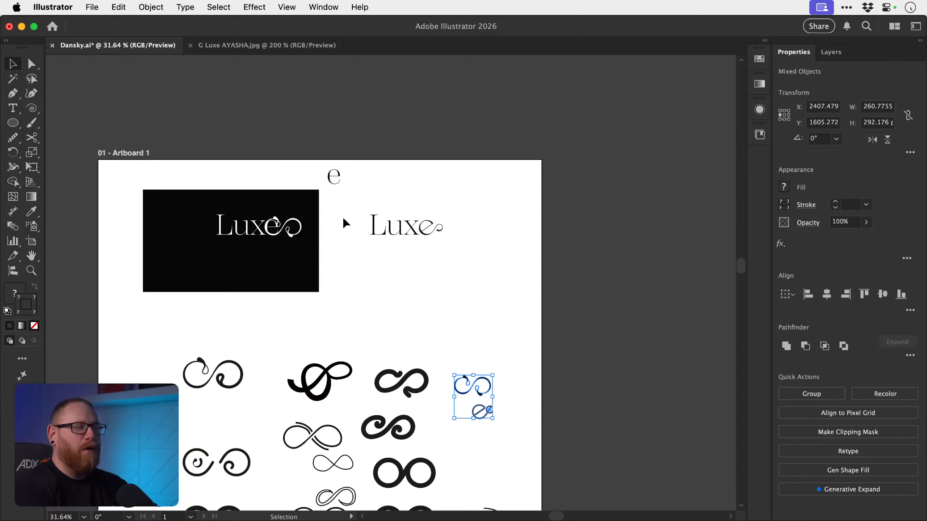
click(333, 177)
click(210, 205)
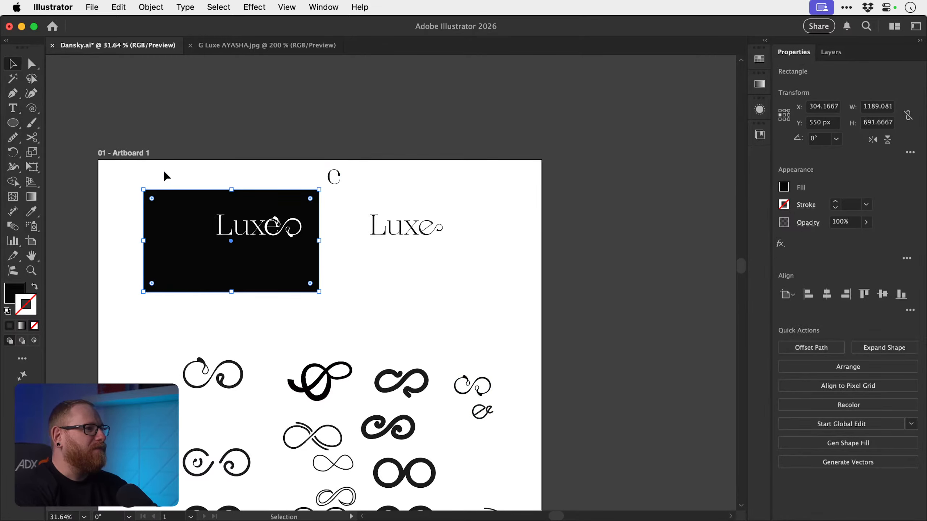
drag(167, 176, 268, 312)
drag(332, 177, 139, 200)
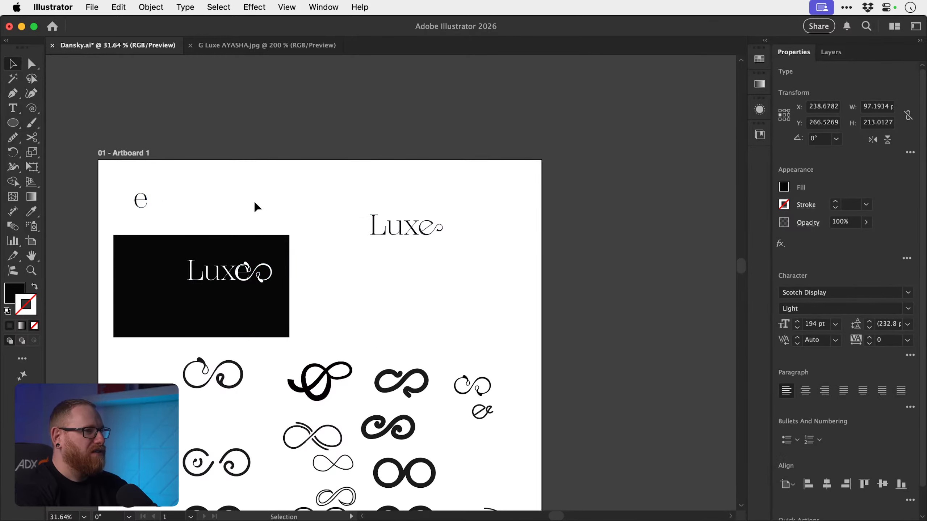
- Place a copy of the black panel behind the custom Luxe wordmark as its background
click(257, 207)
drag(153, 275, 440, 226)
key(z)
key(v)
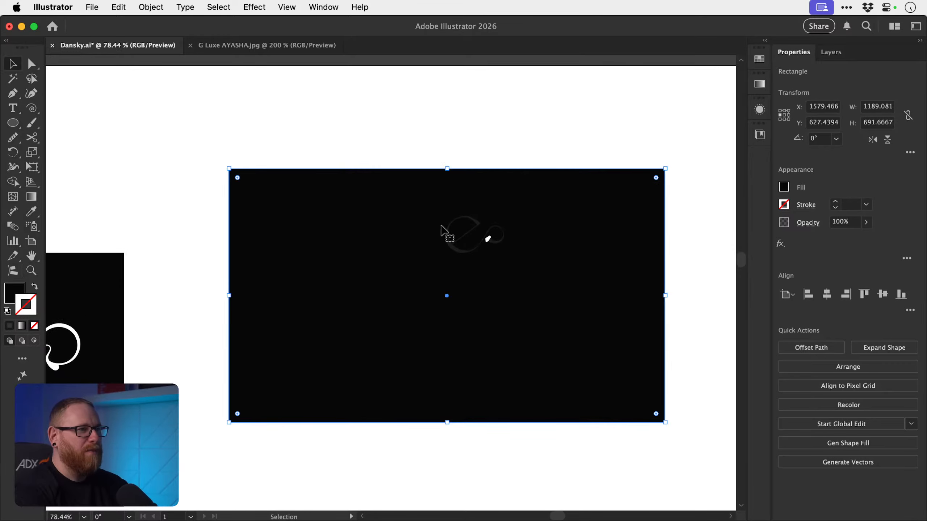
click(386, 226)
click(321, 211)
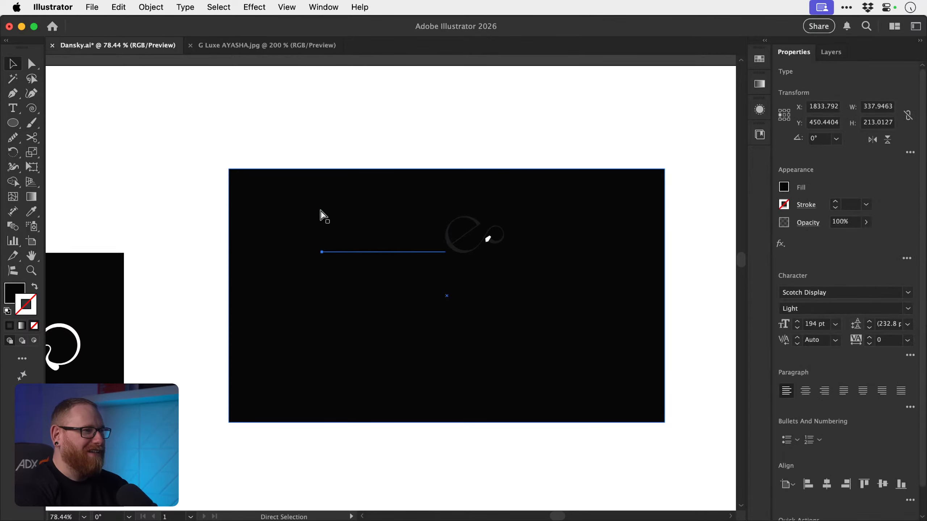
key(Delete)
drag(281, 135, 515, 285)
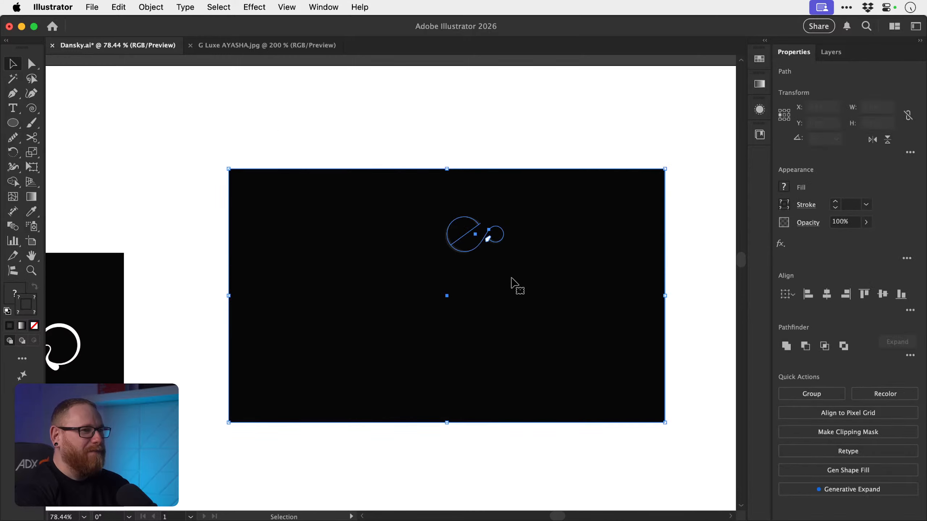
shift+click(544, 309)
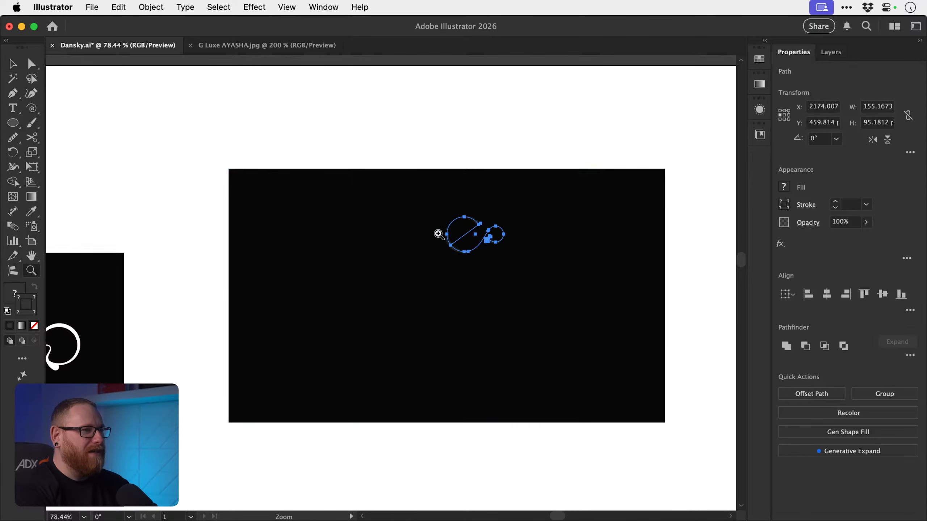
key(super+y)
key(super+z)
click(468, 133)
drag(445, 218, 551, 289)
key(super+y)
- Recolour the live Lux letters on the new black panel white by sampling the artboard with the Eyedropper
click(372, 255)
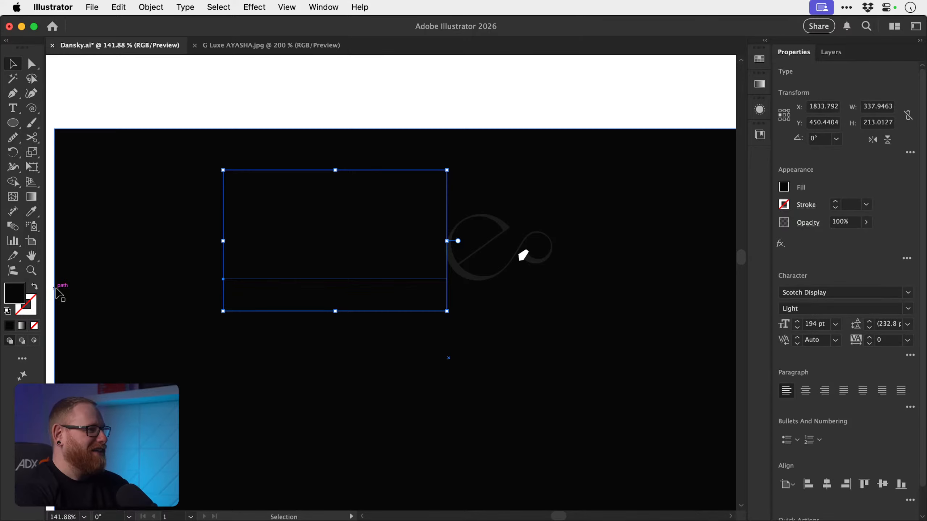
key(i)
click(185, 102)
key(v)
- Set the stroke colour of the custom e's swash and crossbar paths to white (ffffff)
key(z)
drag(486, 244, 536, 271)
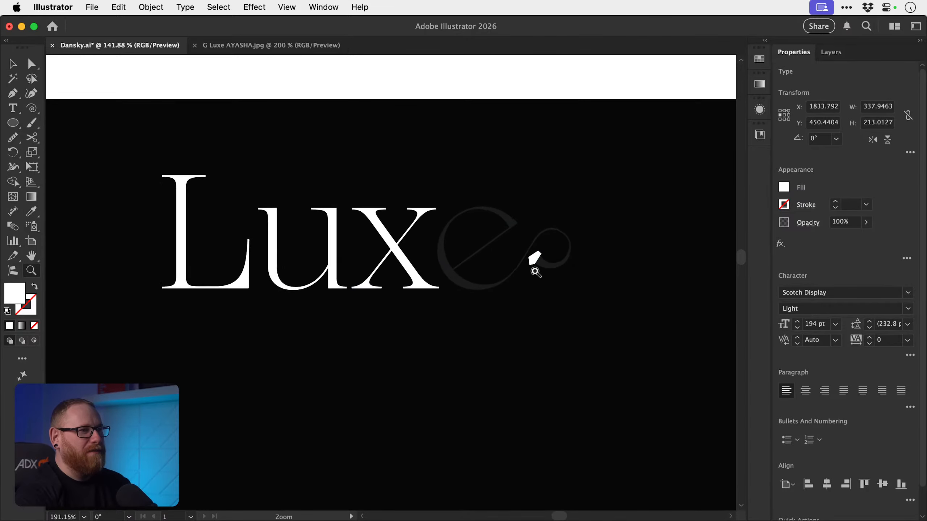
key(v)
click(488, 252)
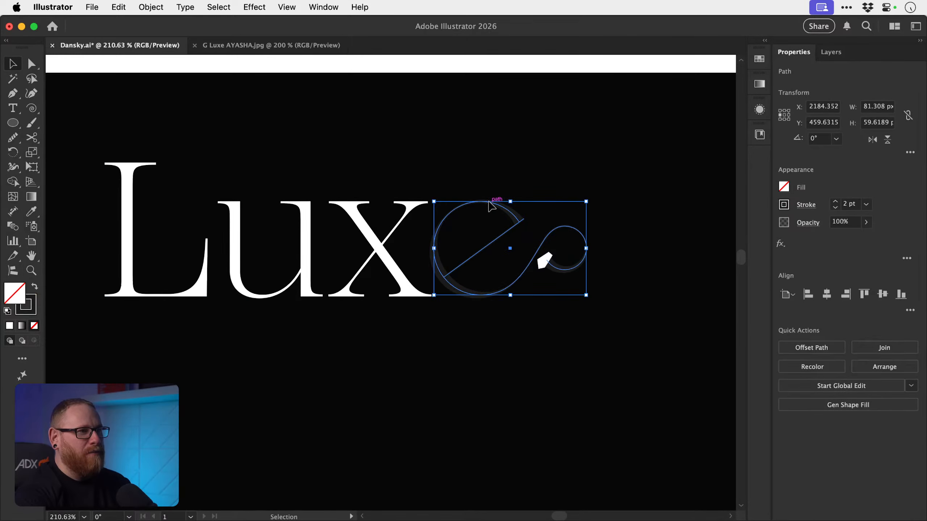
shift+click(490, 205)
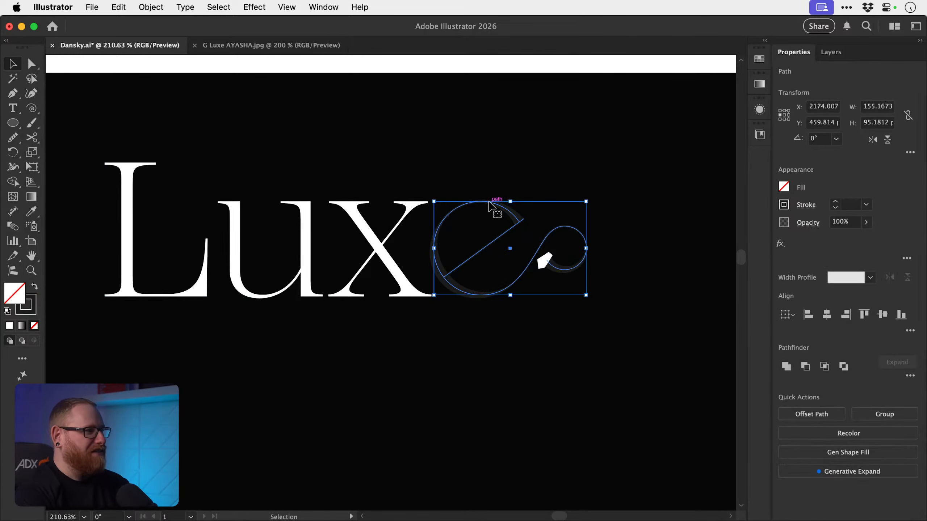
double_click(34, 313)
text(fcfcfc)
click(787, 273)
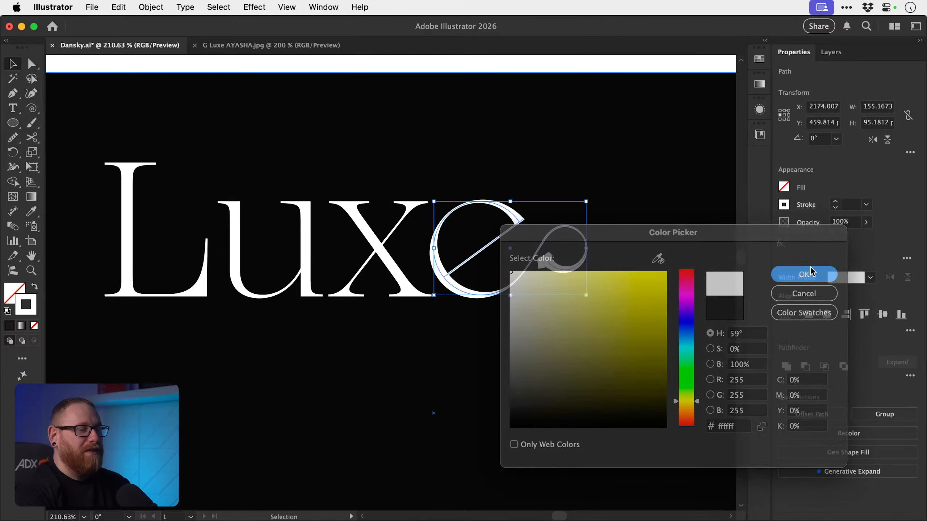
click(358, 71)
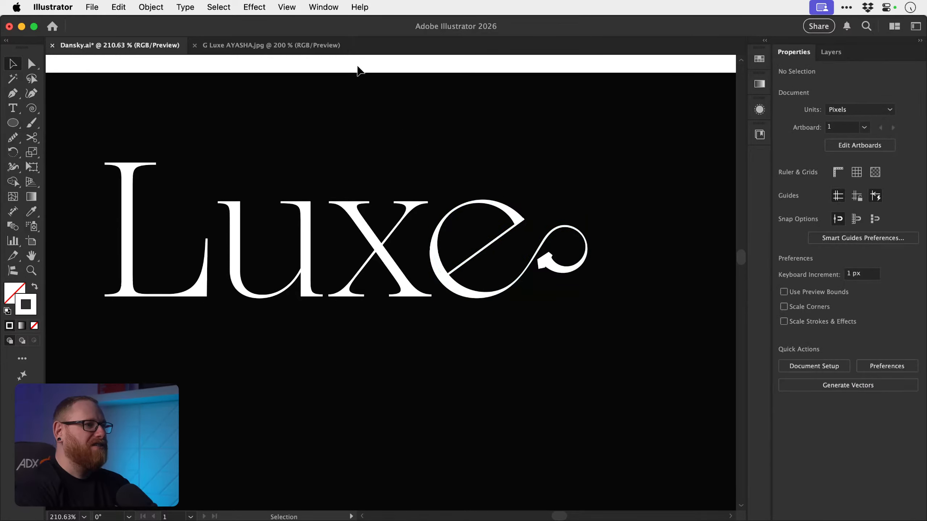
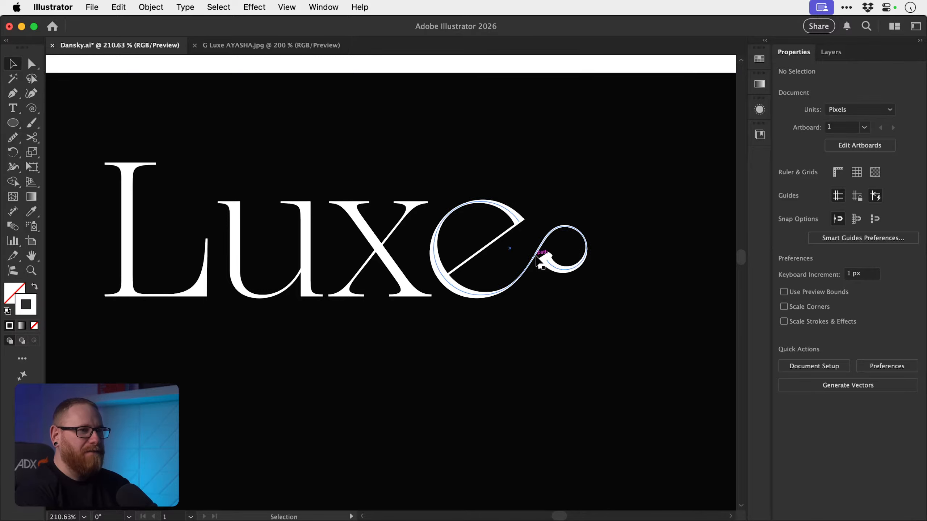
- Recolour the white masking shape at the swash's end black by sampling the background panel
click(545, 260)
key(i)
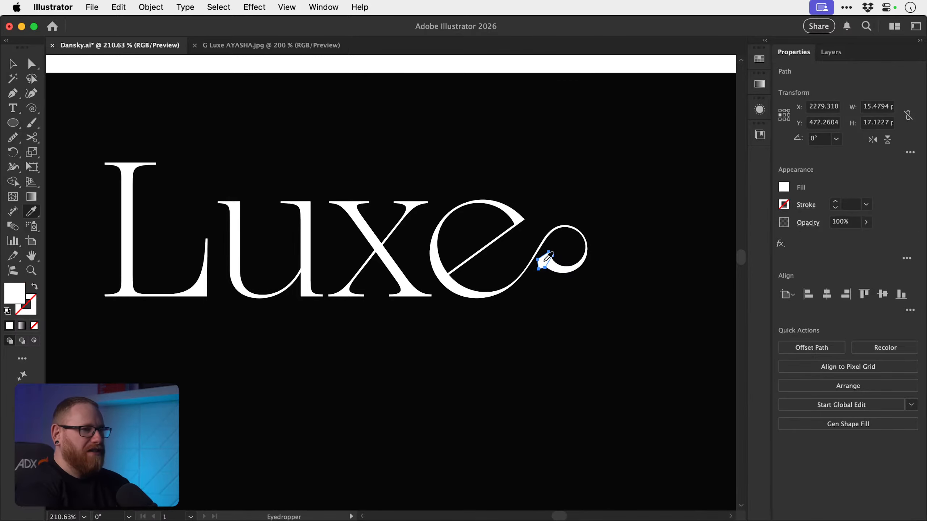
click(606, 148)
key(v)
click(570, 173)
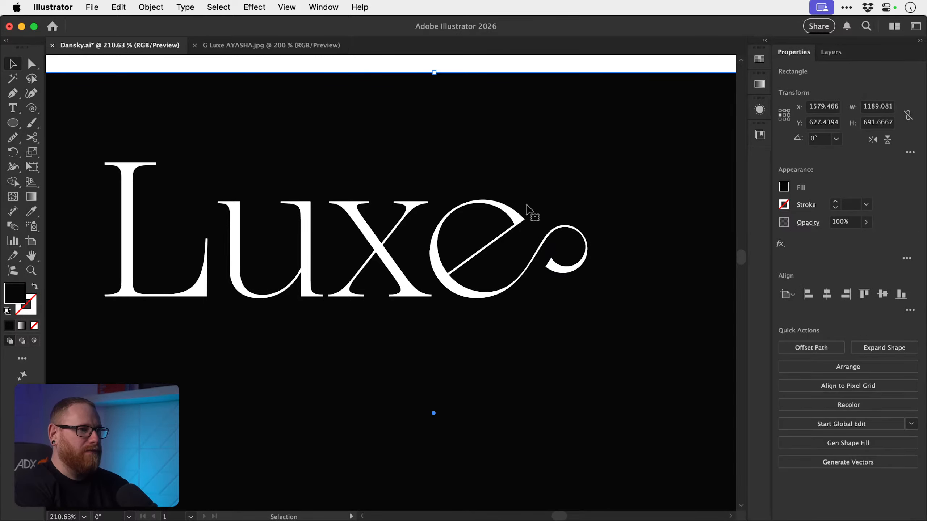
key(z)
key(v)
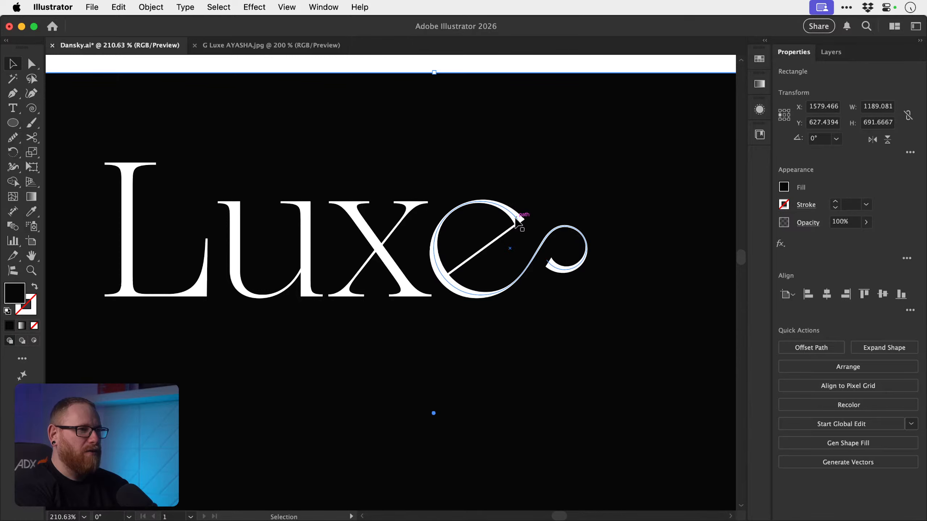
- Make a copy of the black panel with the custom Luxe wordmark and place it lower on the artboard
key(super+minus)
key(super+minus)
key(super+minus)
key(super+minus)
key(super+minus)
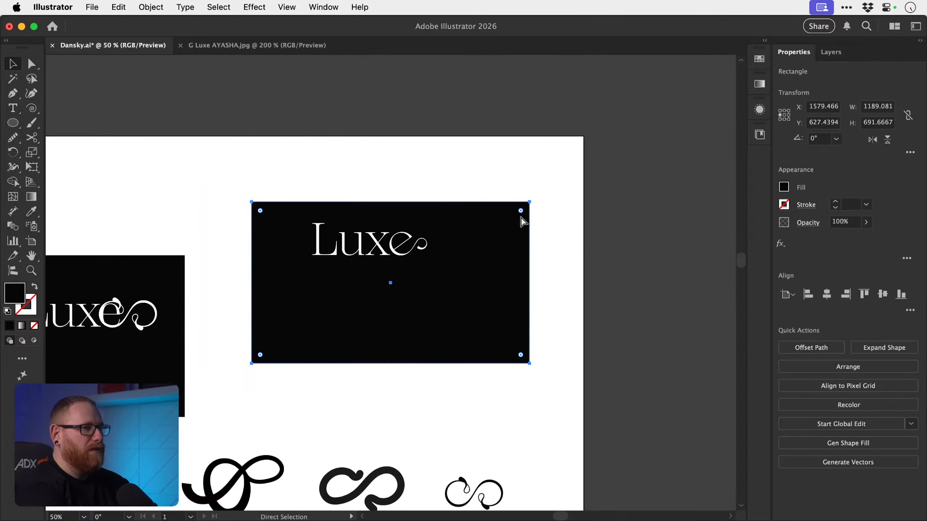
shift+click(432, 319)
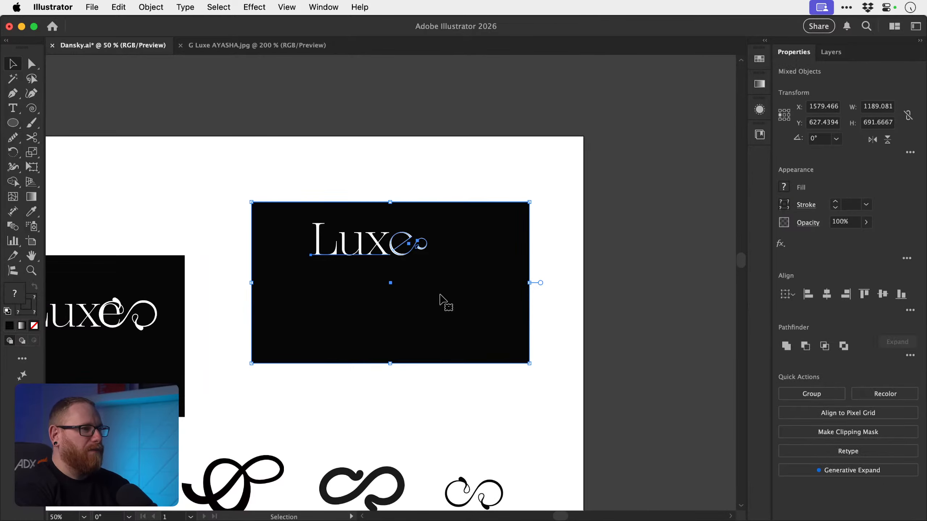
drag(445, 304, 404, 199)
drag(427, 201, 350, 187)
drag(520, 227, 362, 182)
click(460, 214)
drag(400, 300, 522, 333)
- Expand the appearance of the copied Luxe wordmark, leaving the black panel out of the selection
drag(299, 149, 557, 341)
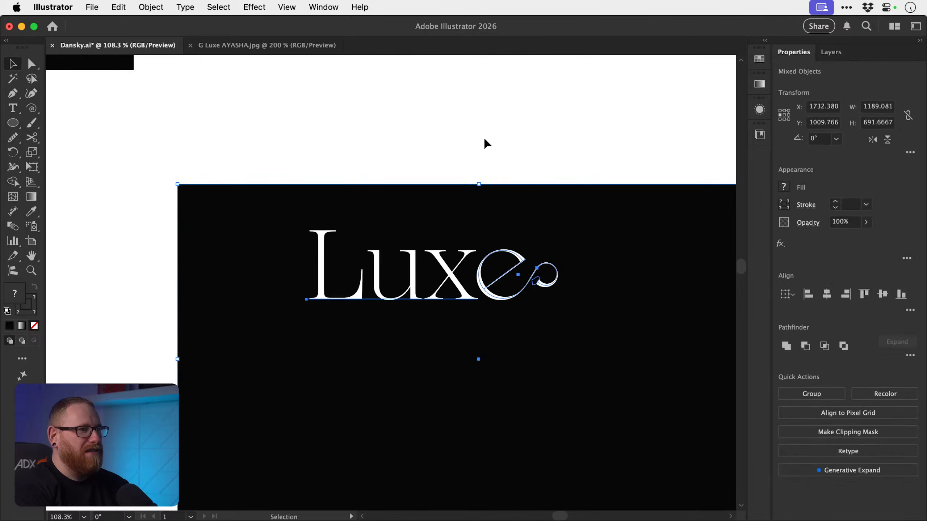
drag(482, 144, 575, 320)
drag(327, 185, 567, 342)
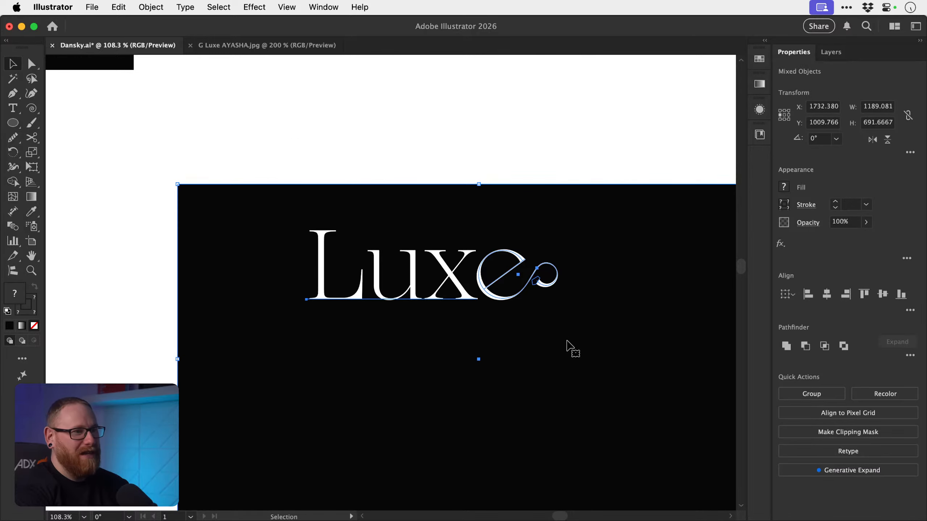
shift+click(535, 328)
click(145, 5)
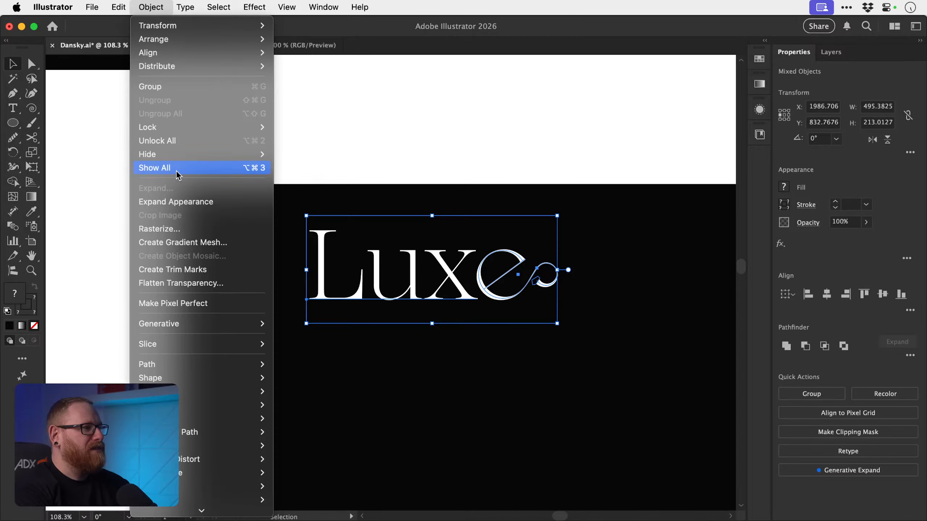
click(179, 202)
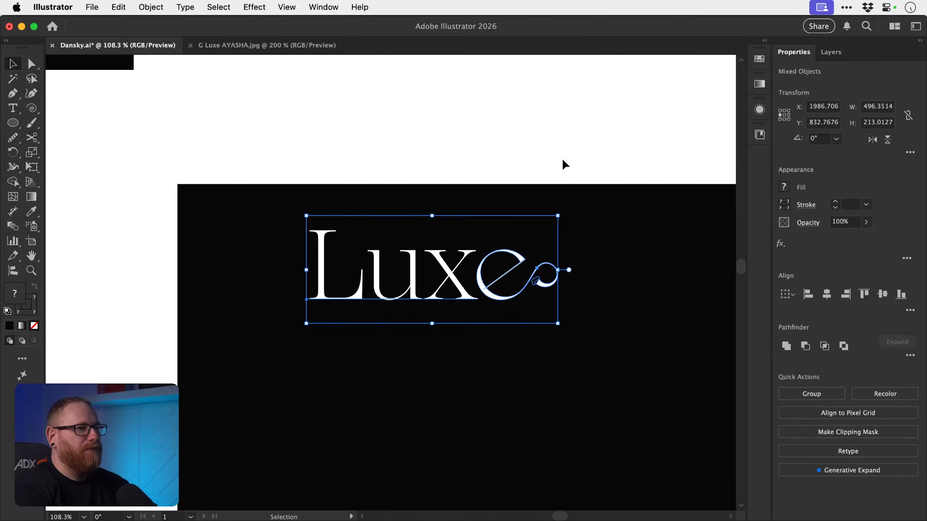
click(563, 164)
- Trim the swash's end by subtracting the masking shape and the stroke beneath it with the Shape Builder
scroll(637, 331, up, 6)
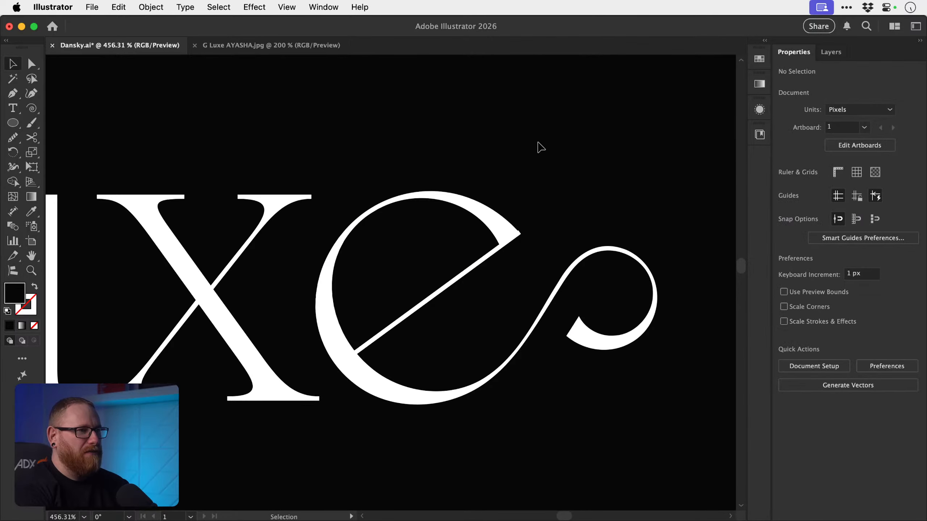
scroll(543, 285, up, 3)
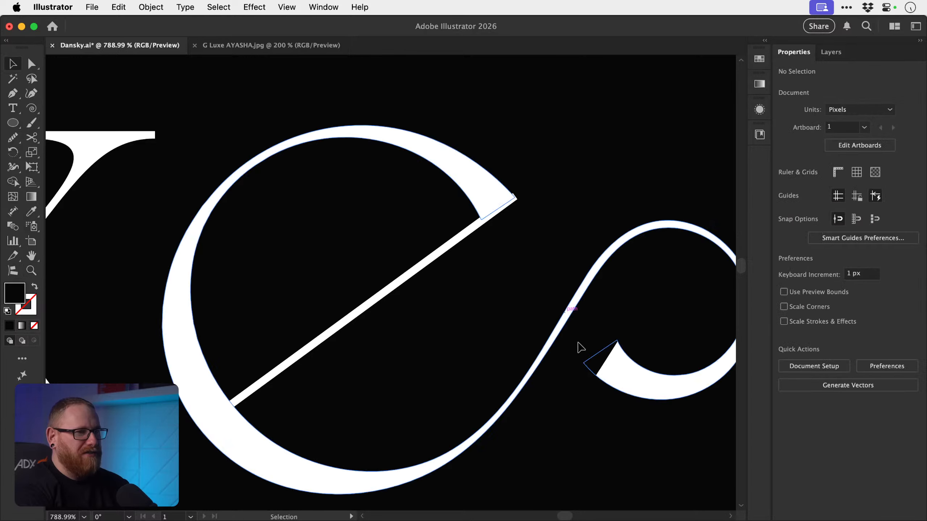
click(594, 366)
shift+click(612, 374)
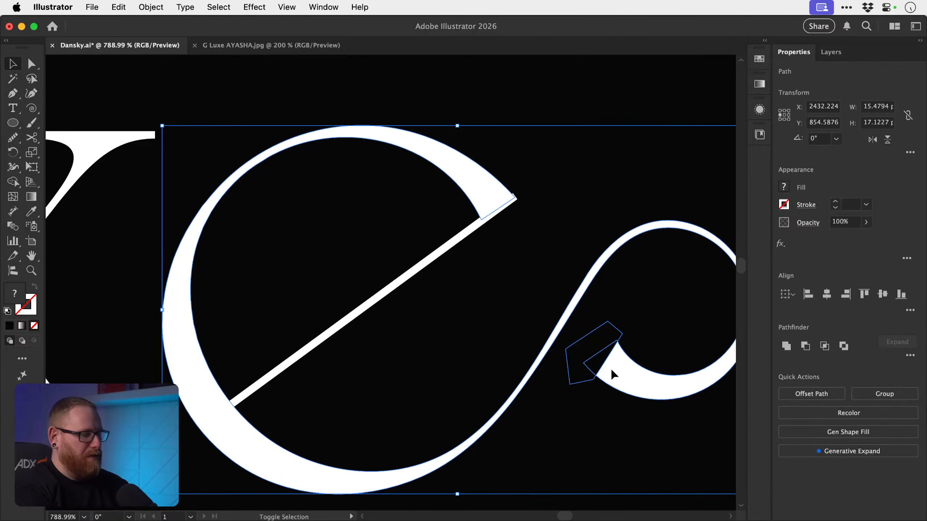
key(shift+m)
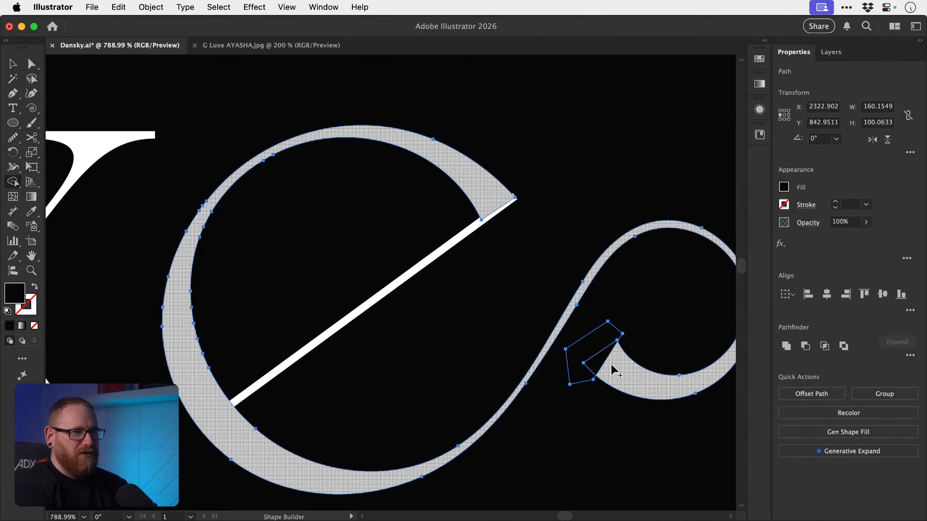
drag(606, 318, 591, 373)
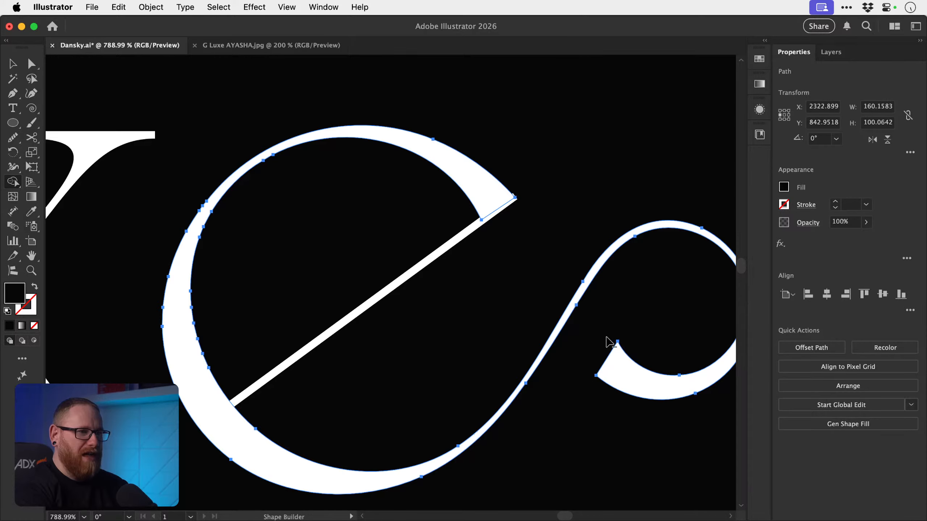
key(super+y)
key(super+y)
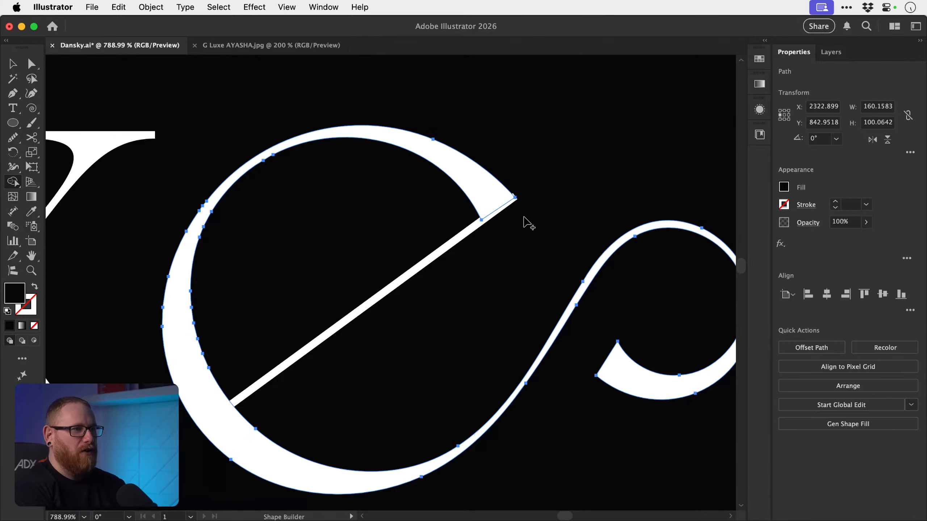
- Expand the custom e's diagonal crossbar stroke into a filled shape and check its junction with the upper terminal in outline view
key(z)
drag(507, 196, 635, 215)
key(v)
click(430, 274)
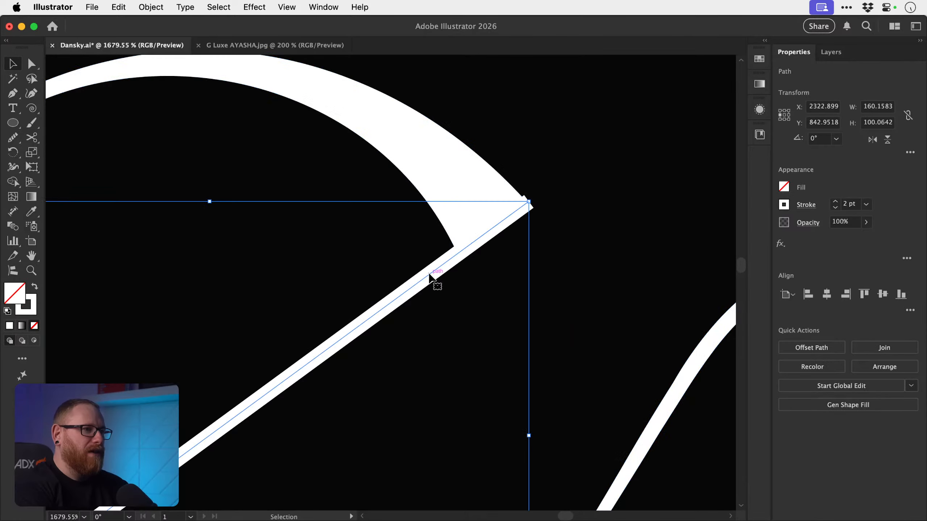
click(150, 7)
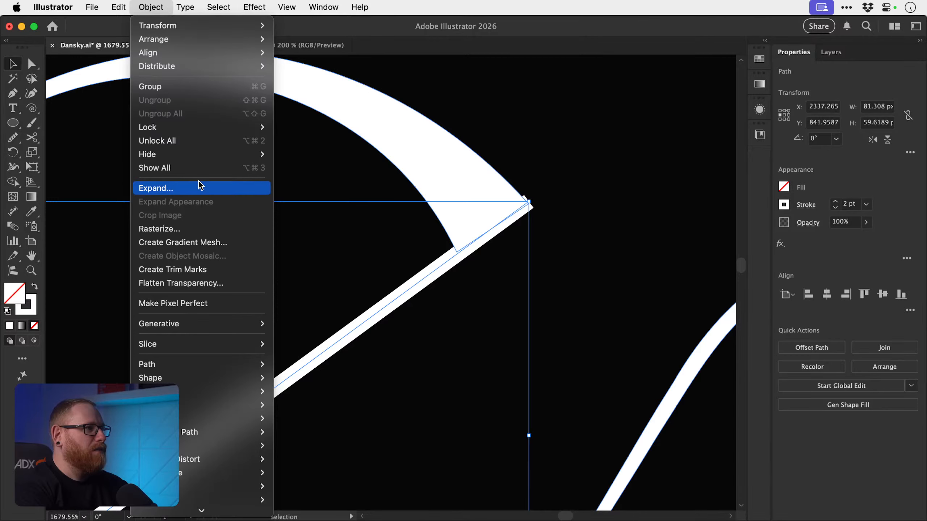
click(204, 192)
key(Return)
key(super+y)
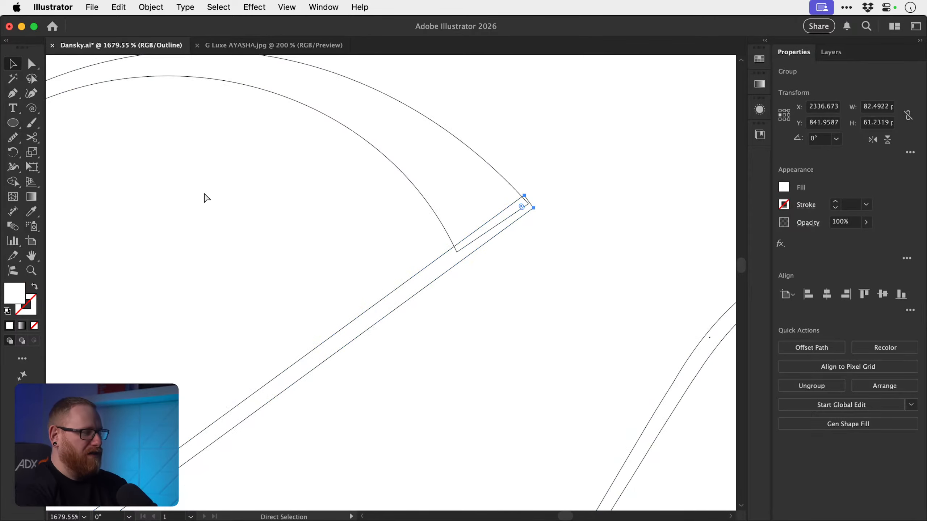
click(606, 203)
key(super+y)
- Move the two end anchors of the e's crossbar so its outer end lines up with the tip of the upper terminal
key(z)
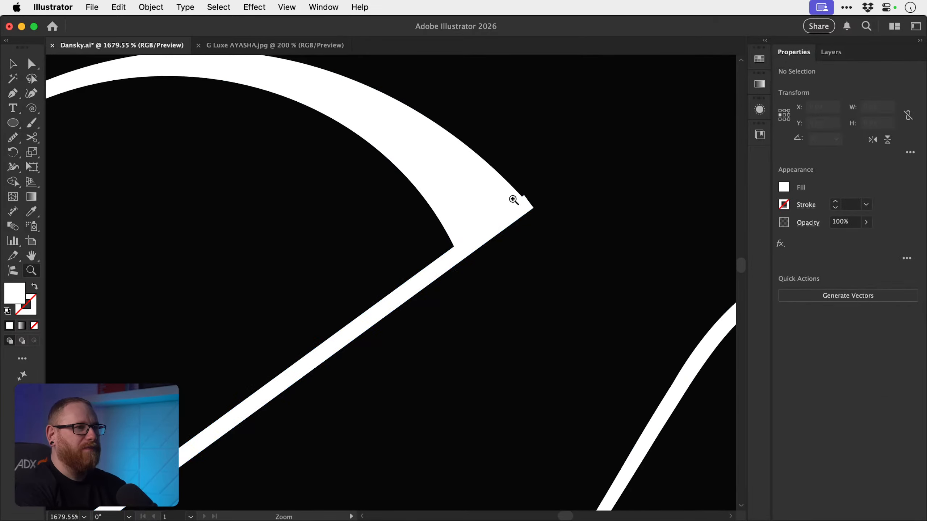
drag(514, 200, 657, 284)
key(v)
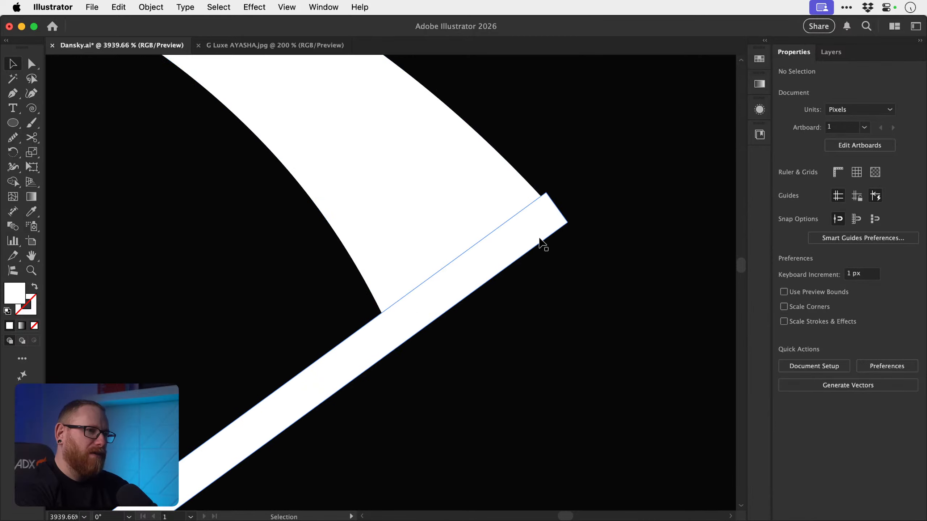
click(540, 240)
drag(546, 208, 648, 263)
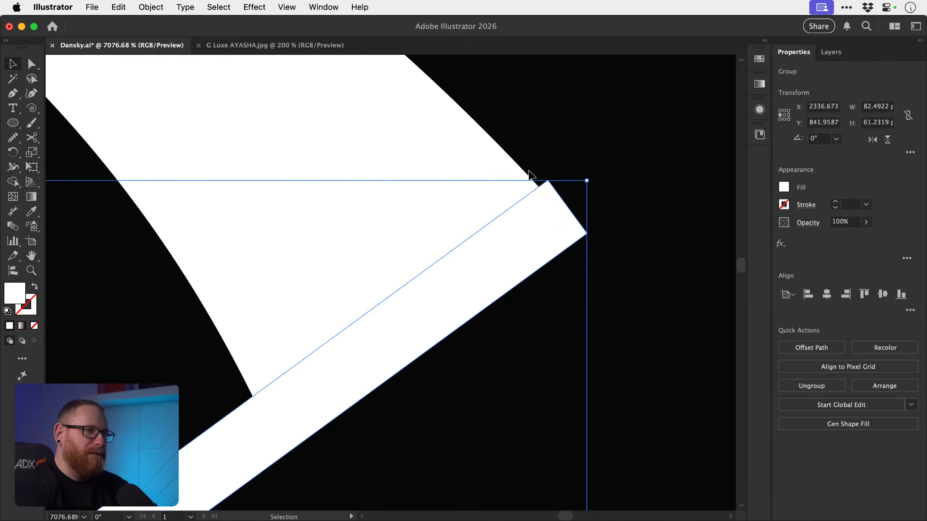
click(535, 164)
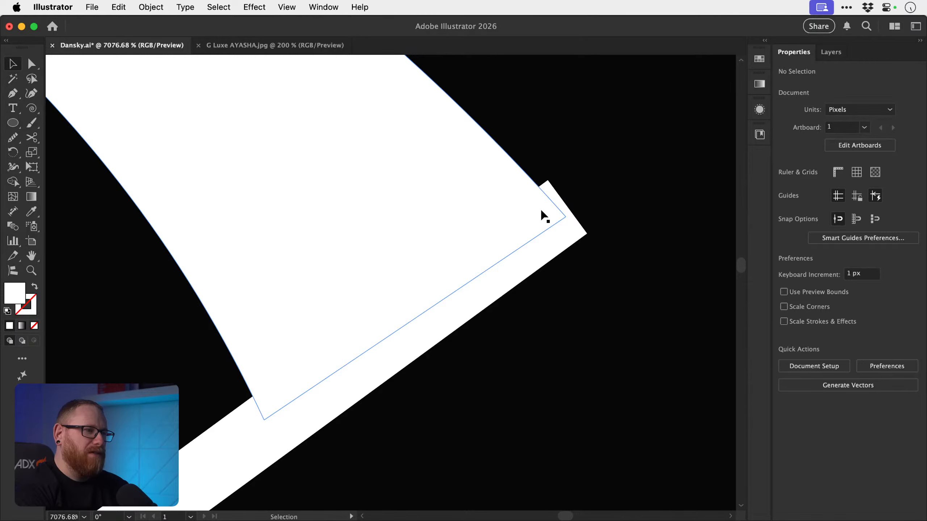
key(a)
click(547, 181)
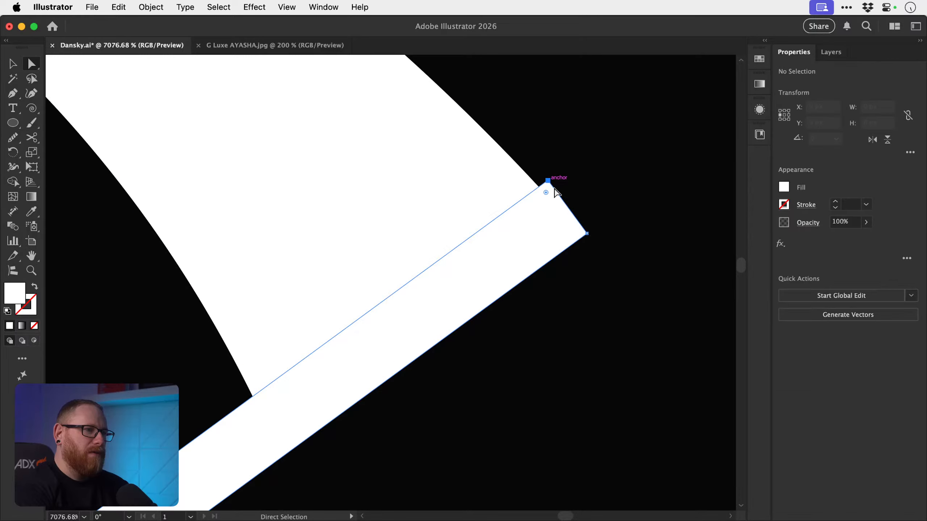
shift+click(587, 234)
key(super+y)
drag(586, 233, 571, 213)
key(super+y)
- Remove the crossbar corner protruding past the e's upper terminal with the Shape Builder
key(v)
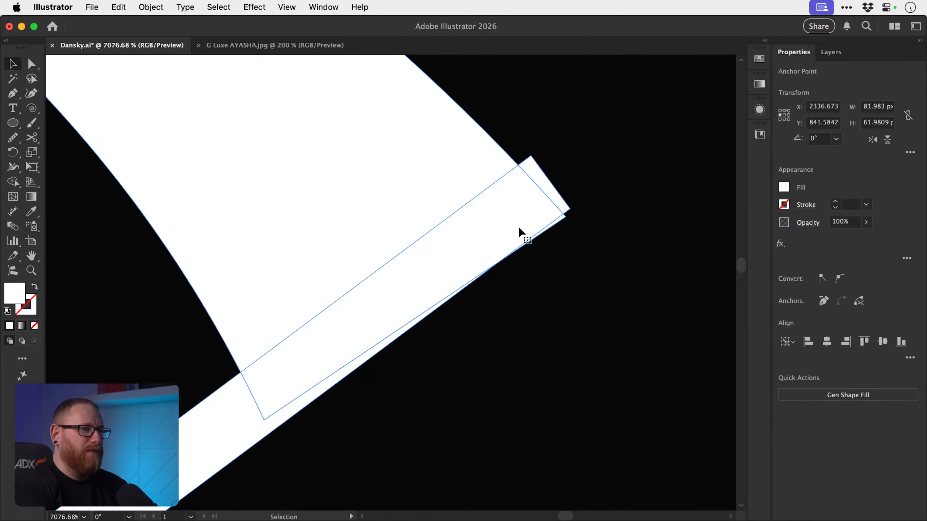
key(super+a)
key(shift+m)
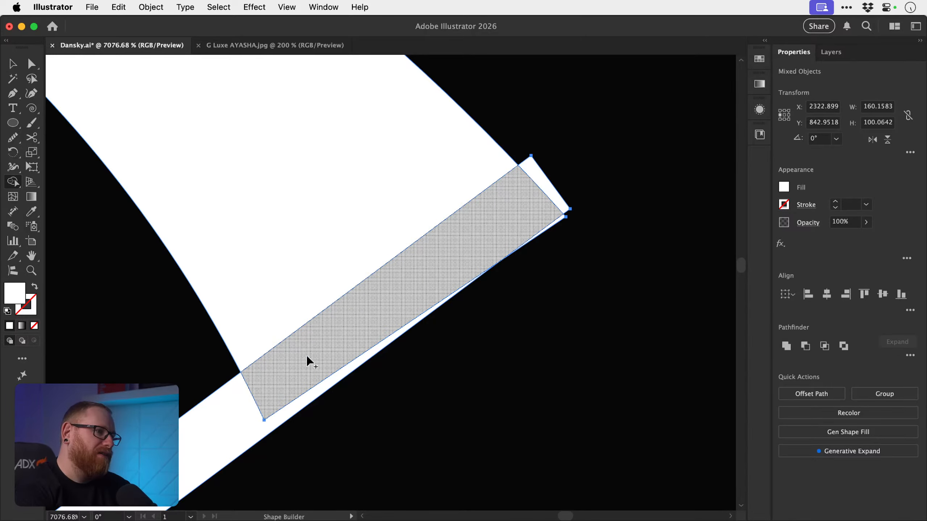
alt+click(560, 199)
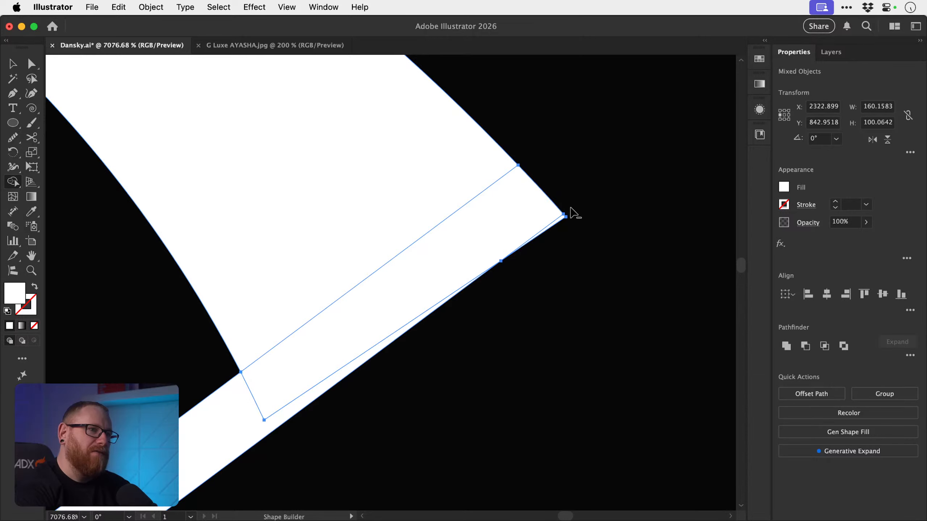
key(v)
click(637, 162)
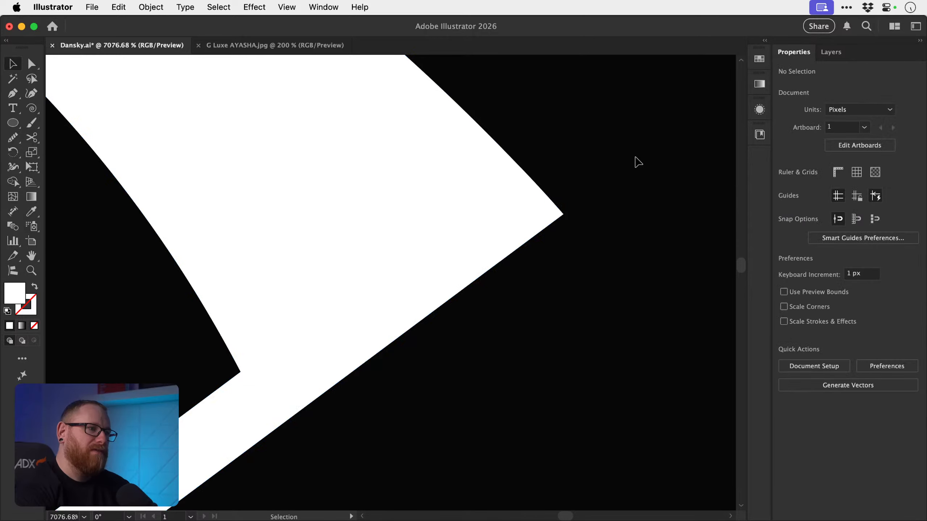
- Unite the overlapping shapes of the custom e into a single shape with Pathfinder
key(super+minus)
key(super+minus)
key(super+minus)
key(super+minus)
key(super+minus)
key(super+minus)
key(super+minus)
key(super+minus)
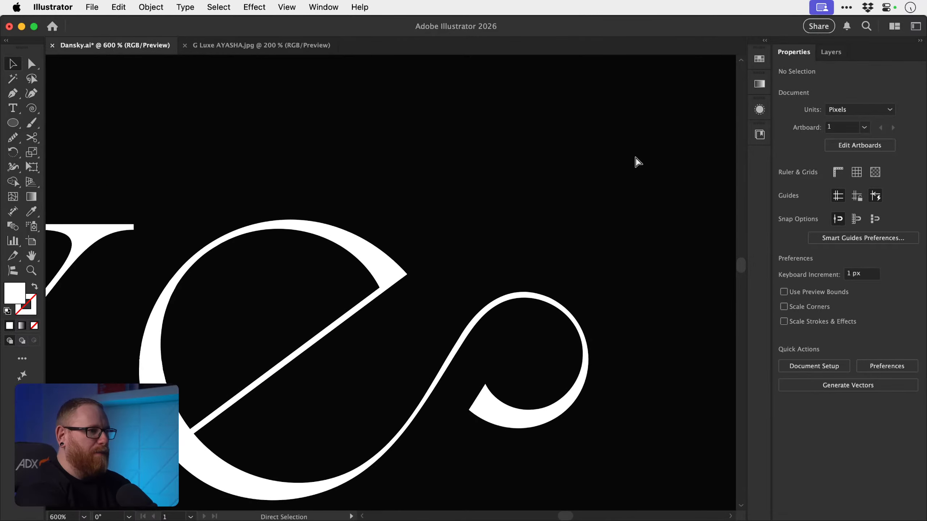
key(super+minus)
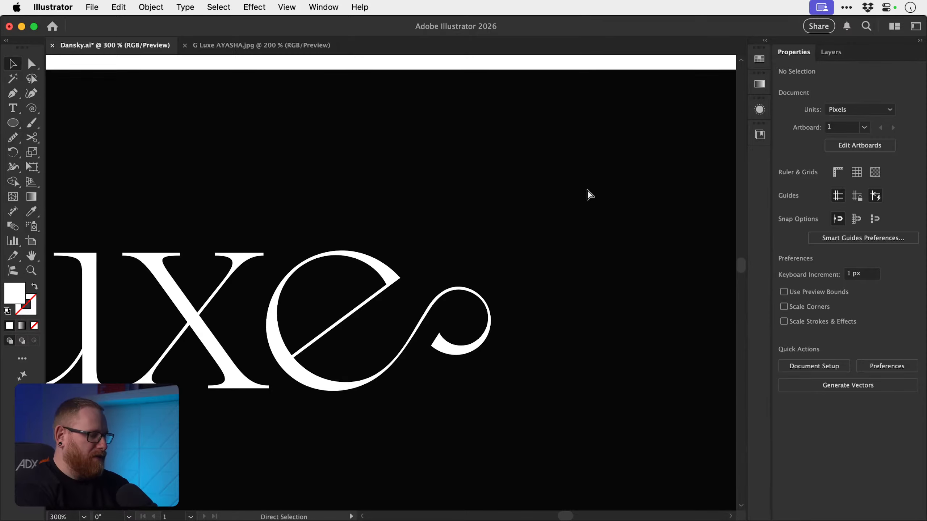
key(super+y)
key(super+space)
drag(363, 293, 428, 303)
click(786, 346)
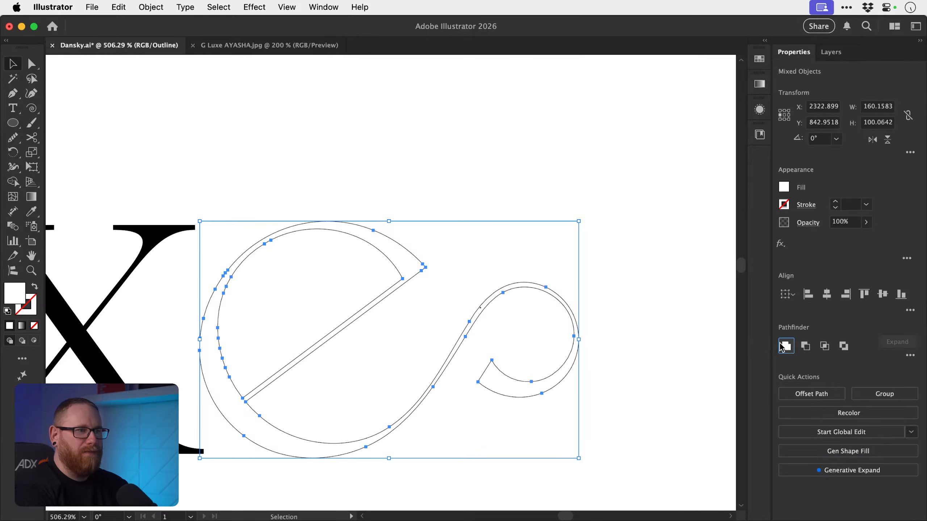
click(676, 287)
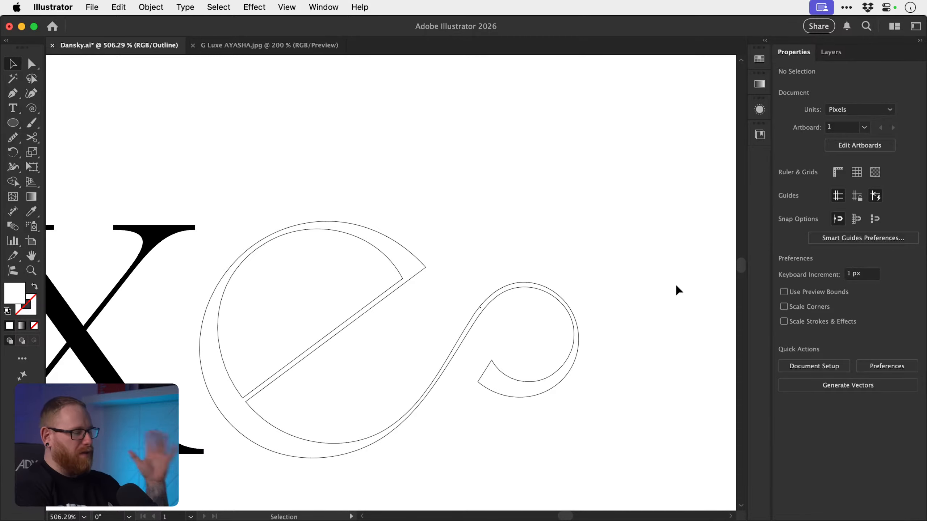
- Delete the stray short path left inside the e's swash stroke
key(z)
drag(476, 305, 695, 380)
drag(507, 316, 745, 413)
key(a)
click(456, 322)
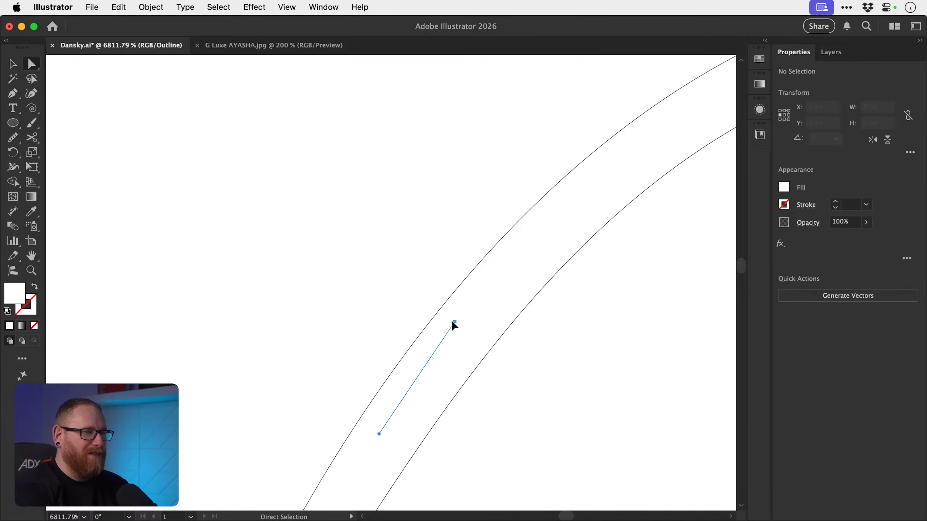
key(Delete)
key(v)
key(super+y)
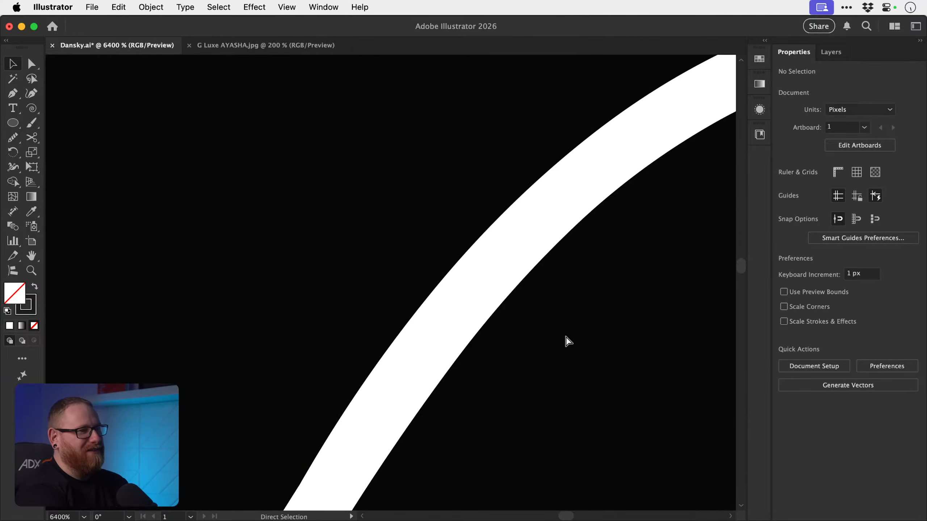
- Review the finished wordmark in outline and preview, and convert its live "Lux" text to outlines
scroll(569, 341, down, 15)
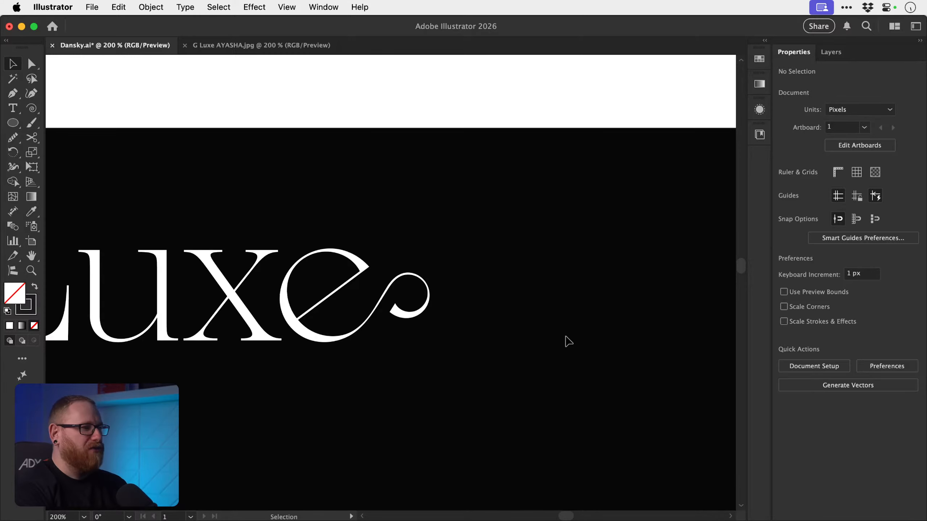
key(super+y)
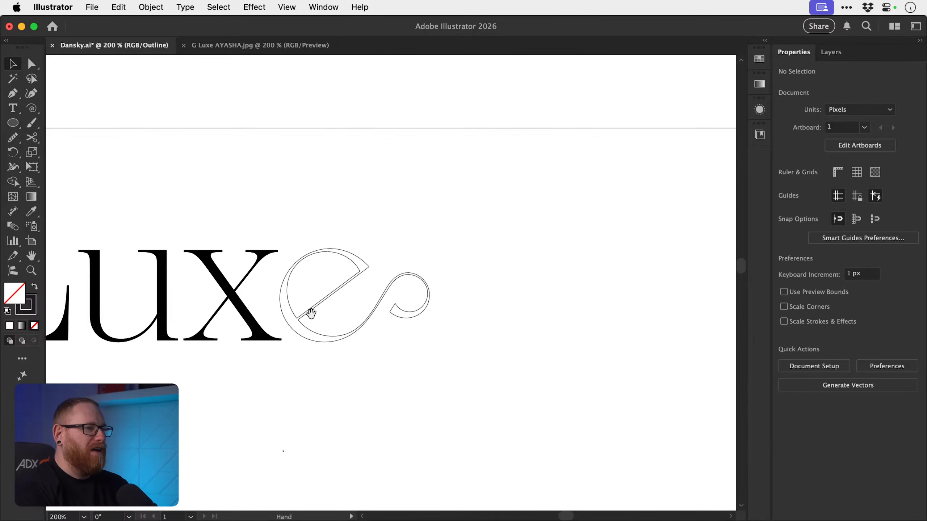
drag(310, 313, 478, 315)
key(super+y)
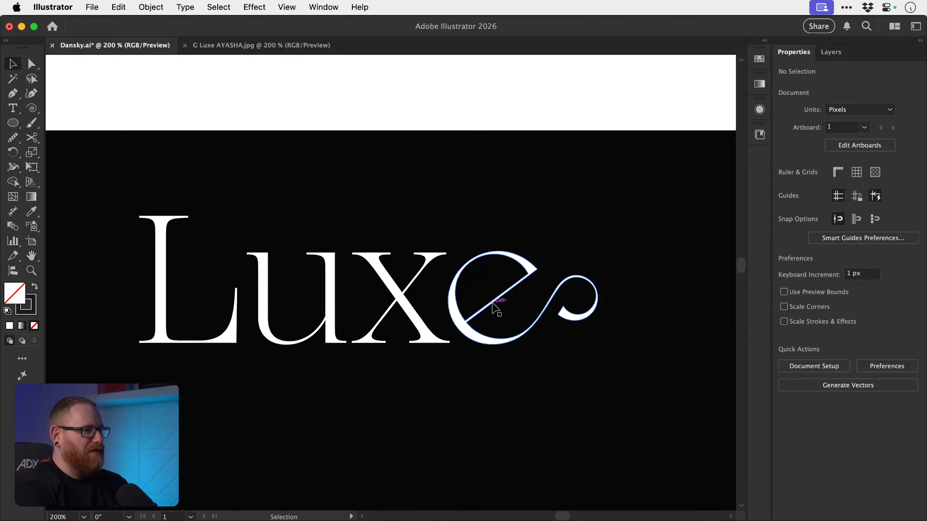
key(super+minus)
key(super+minus)
key(super+minus)
key(super+minus)
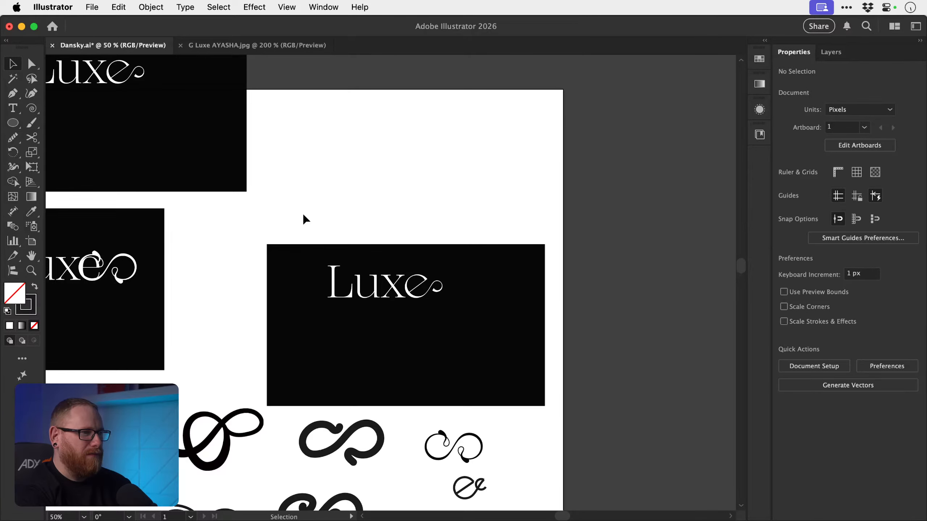
drag(304, 217, 368, 305)
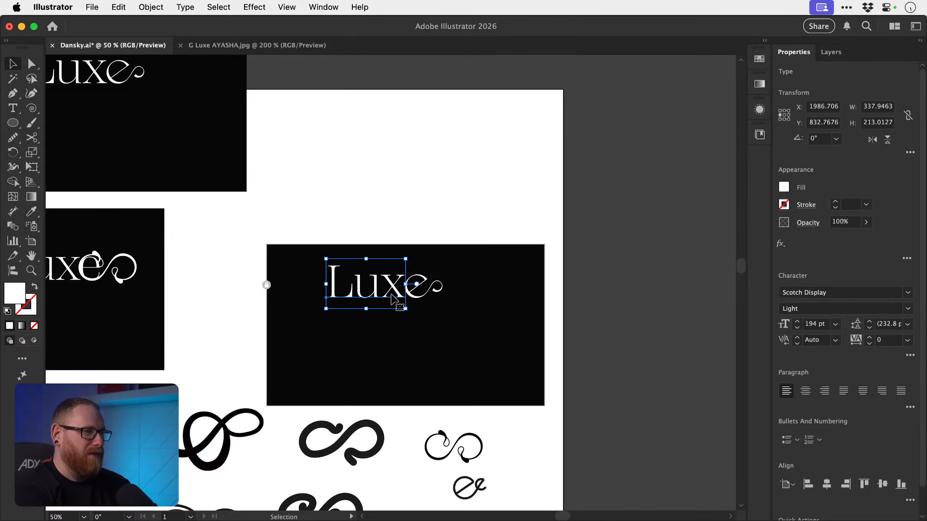
key(super+shift+o)
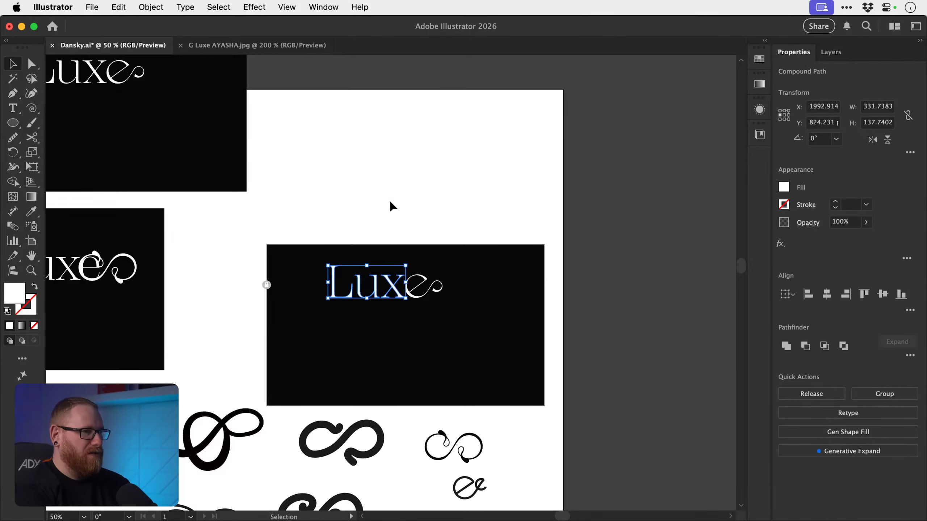
click(390, 201)
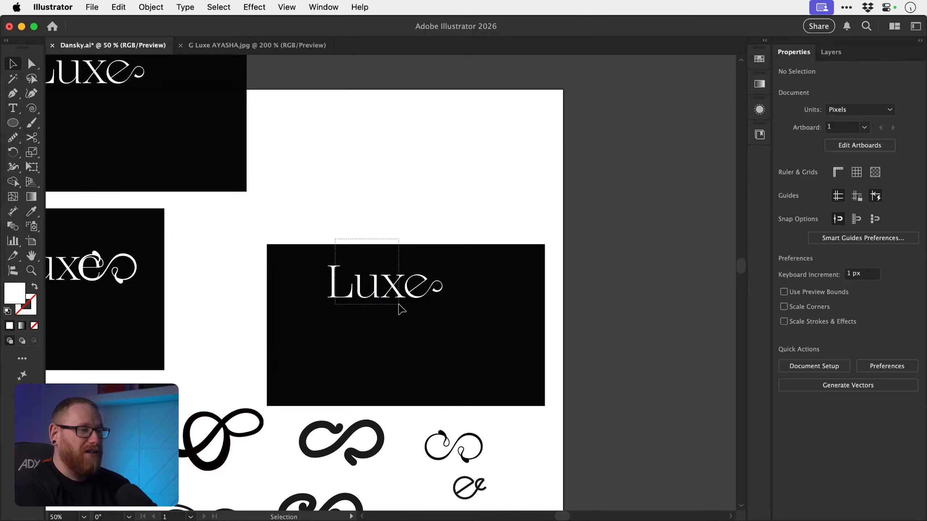
- Widen the wordmark's letter spacing by nudging Lux 20 px left, and Lu and L progressively further left
drag(399, 303, 406, 328)
key(shift+Left)
key(shift+Left)
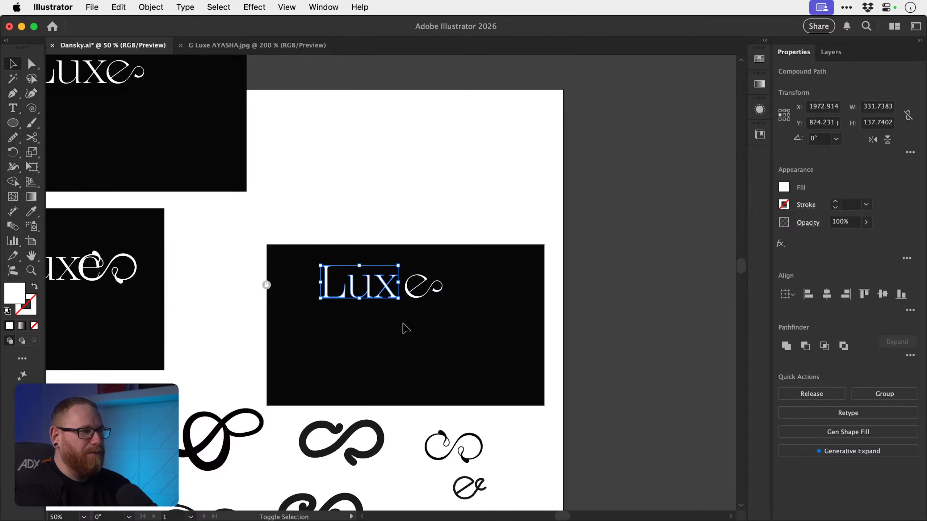
drag(352, 297, 369, 303)
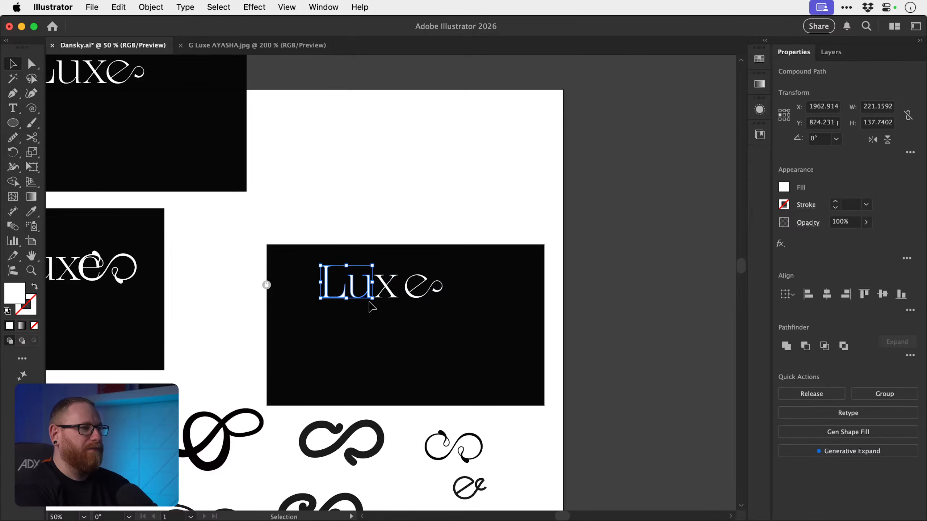
key(shift+Left)
key(shift+Left)
key(shift+Left)
drag(302, 223, 328, 313)
key(shift+Left)
key(shift+Left)
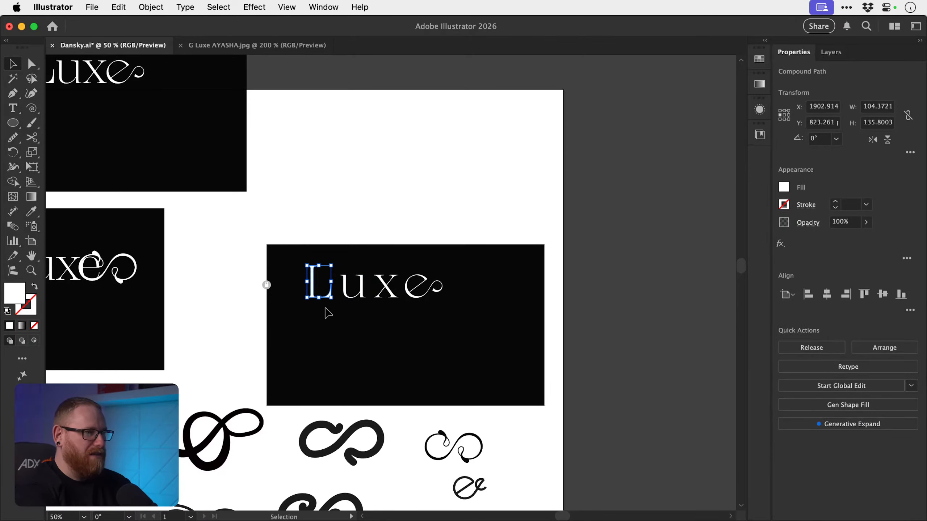
- Scale the letterspaced Luxe wordmark down and centre it on the black panel
click(368, 197)
mouse_move(440, 323)
mouse_down()
mouse_move(446, 293)
mouse_move(414, 293)
mouse_move(430, 335)
mouse_up()
click(420, 172)
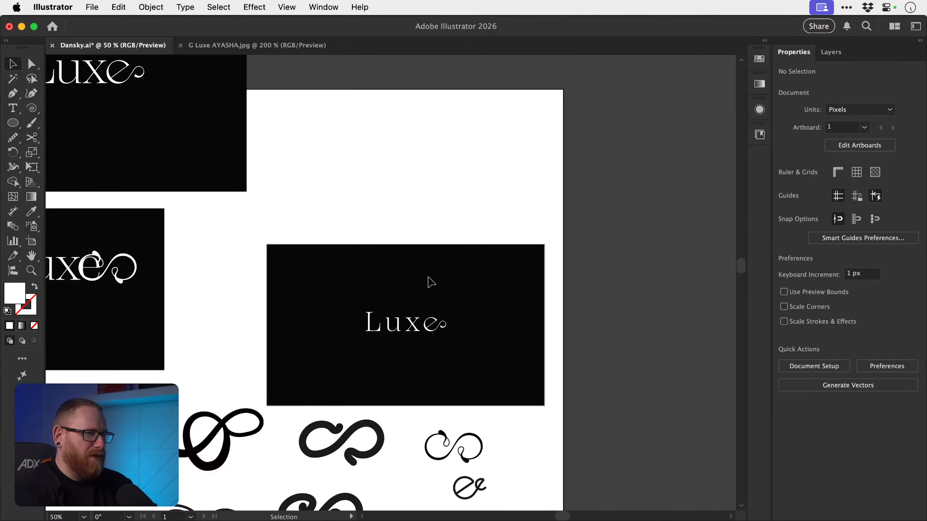
- Unlock the black panel, move it slightly up together with the wordmark, and lock the panel again
click(266, 285)
drag(333, 206, 468, 325)
click(433, 157)
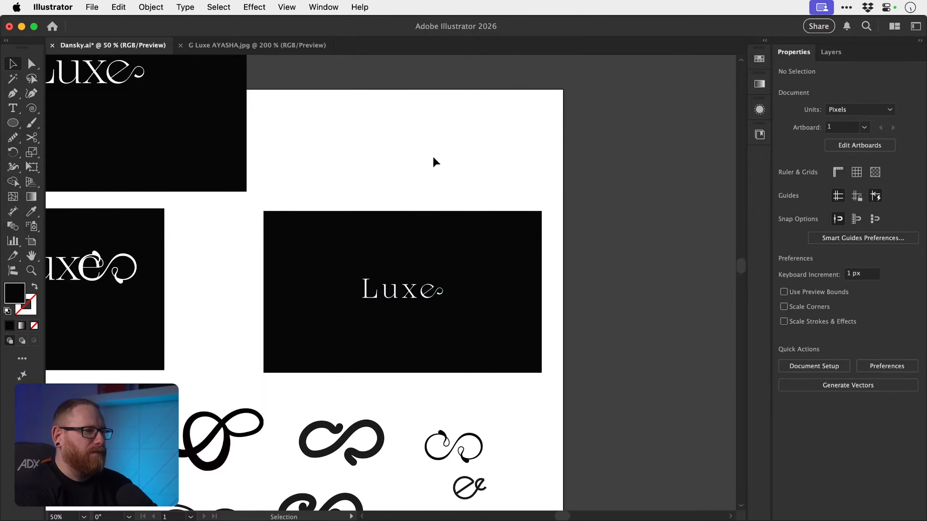
click(397, 230)
key(super+2)
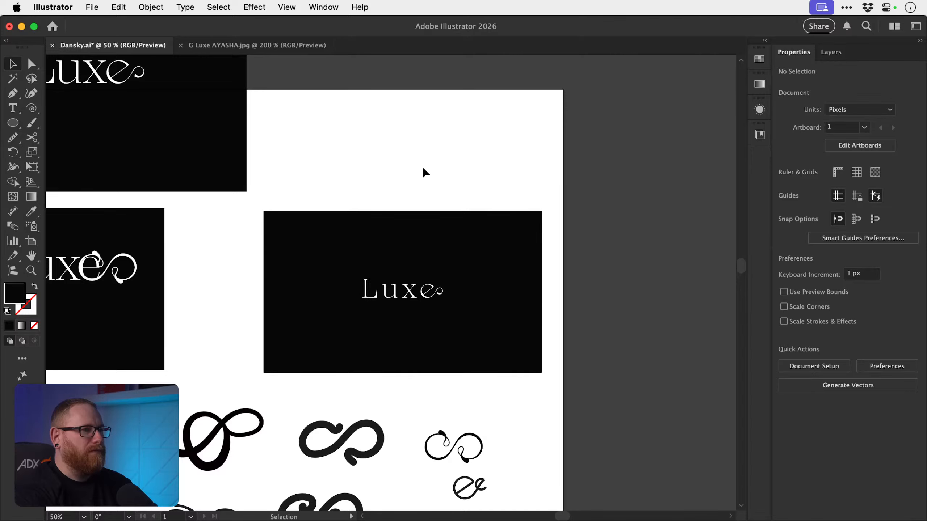
- Unlock the panel behind the wordmark, set its fill to white (ffffff), and lock it again
key(z)
drag(420, 242, 429, 265)
key(v)
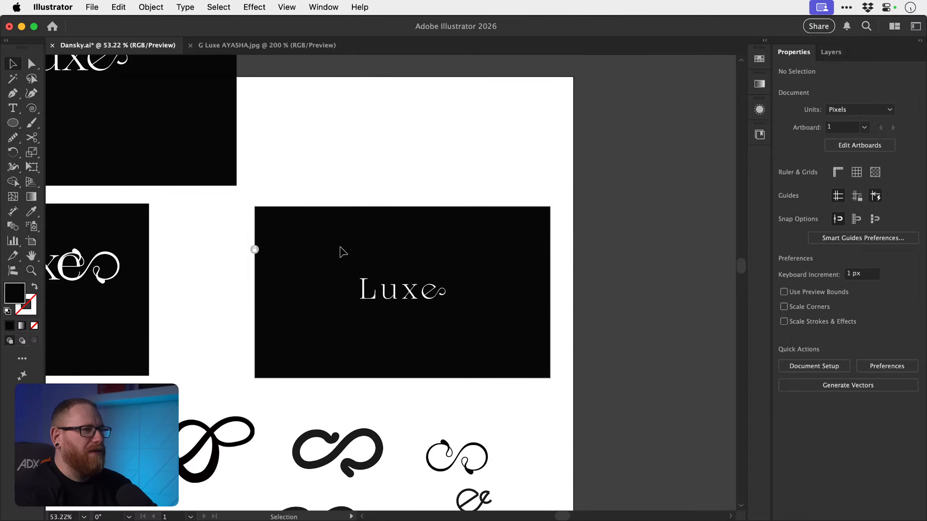
click(256, 250)
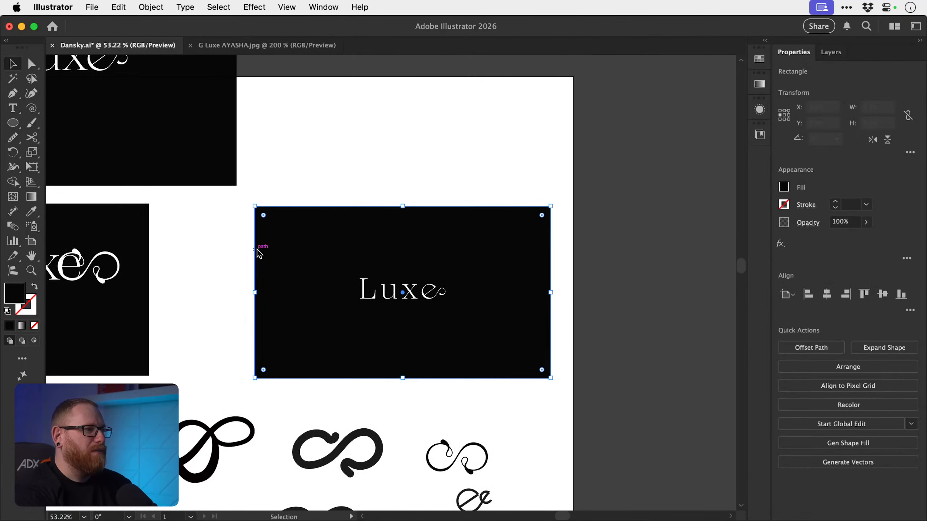
double_click(14, 293)
text(ffffff)
click(804, 274)
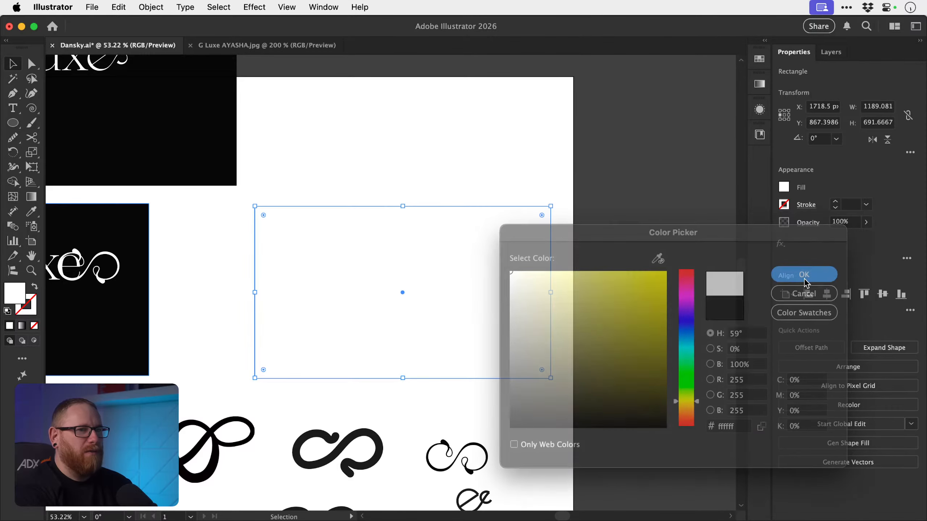
key(a)
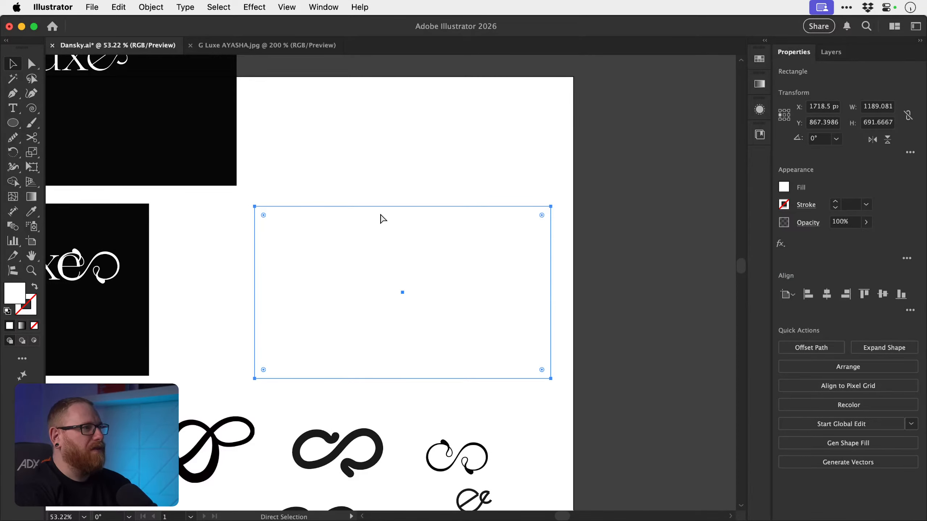
key(ctrl+2)
- Set the fill of the whole Luxe wordmark to black (000000)
key(v)
drag(362, 184, 456, 349)
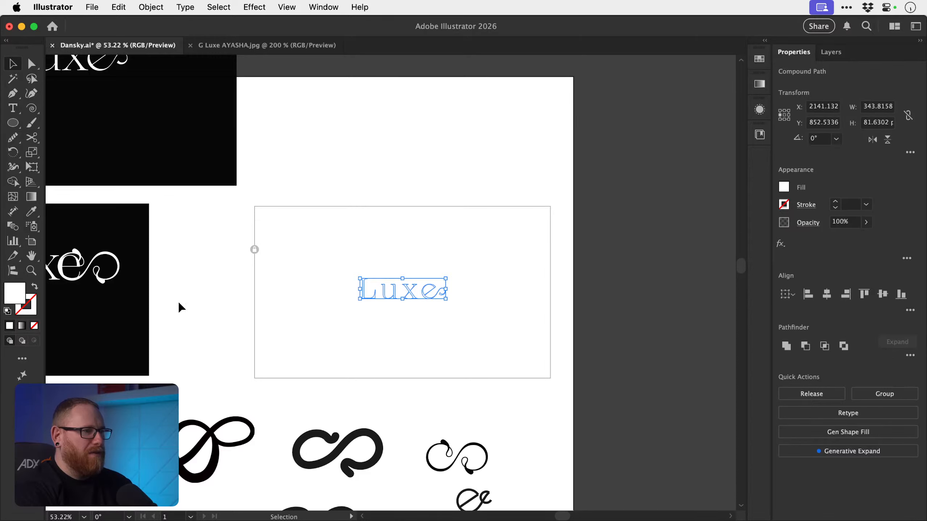
double_click(16, 298)
text(000000)
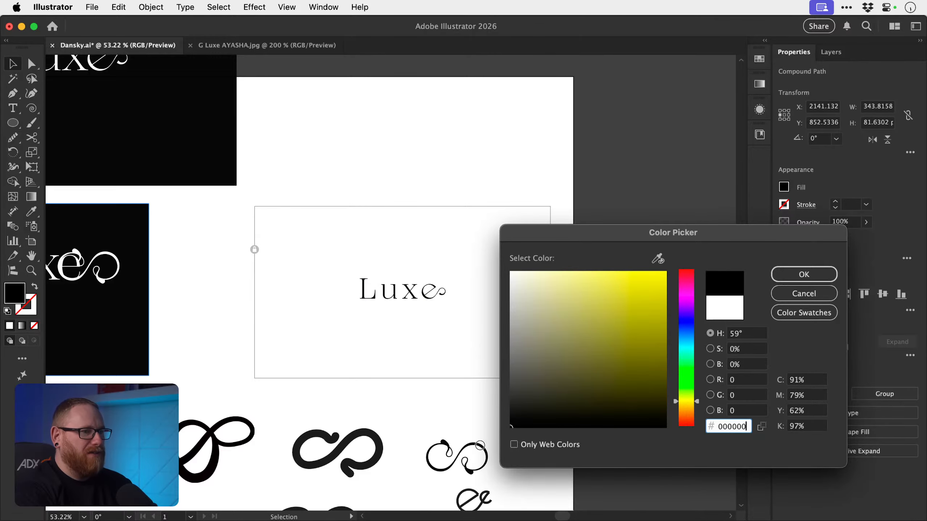
click(802, 274)
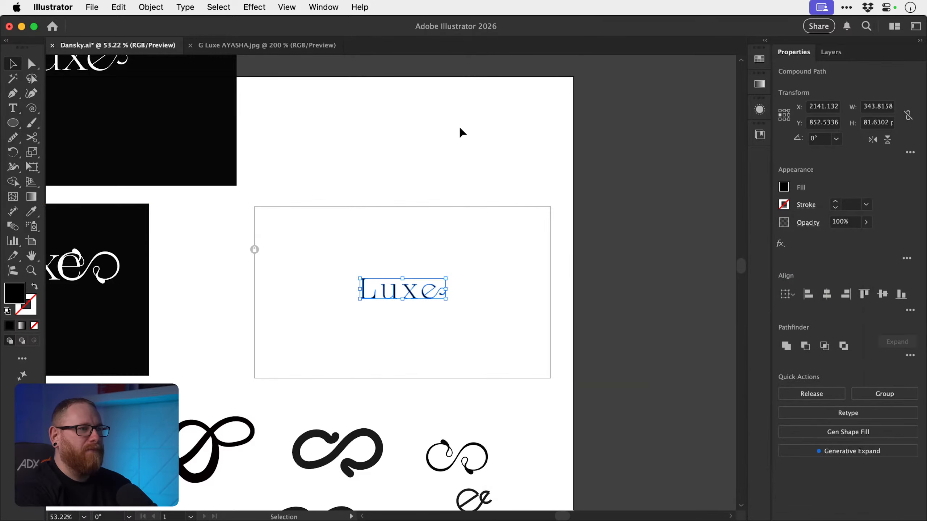
- Compare the finished Luxe wordmark with the original looped reference sketch and examine its swash e up close
click(459, 126)
drag(385, 270, 431, 195)
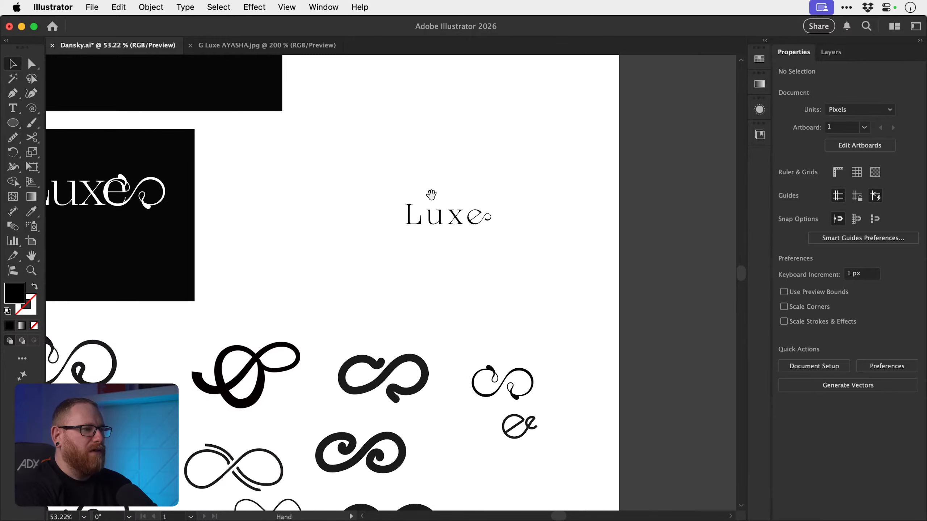
key(z)
drag(188, 381, 478, 359)
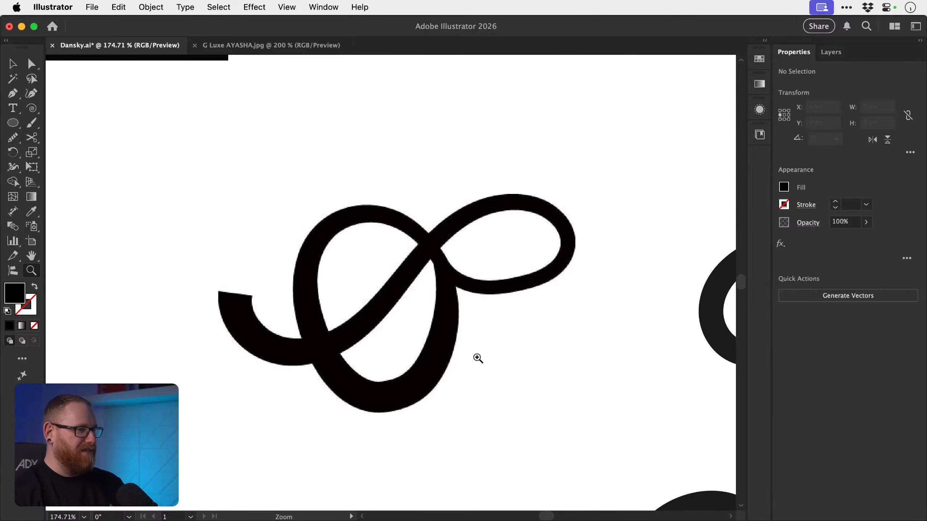
drag(511, 375, 460, 365)
drag(635, 207, 353, 337)
drag(438, 297, 344, 333)
drag(345, 298, 558, 354)
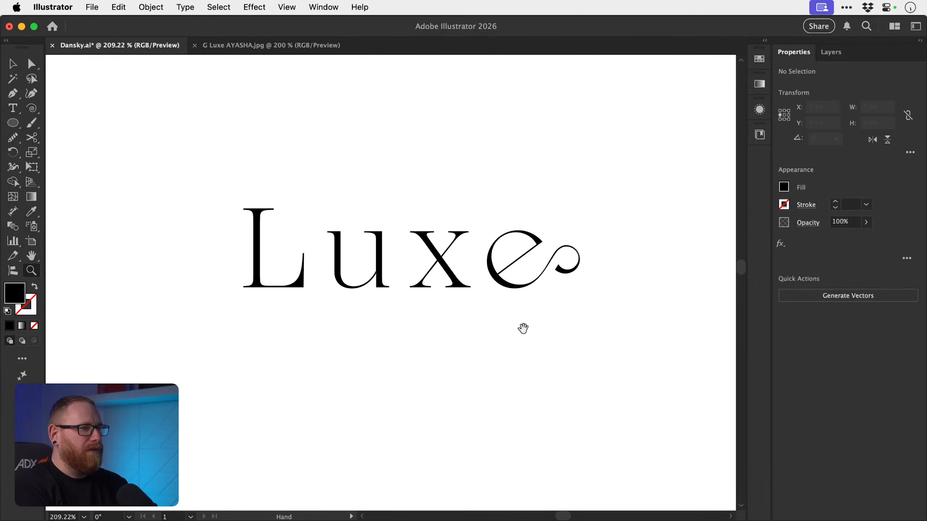
drag(522, 329, 514, 360)
key(v)
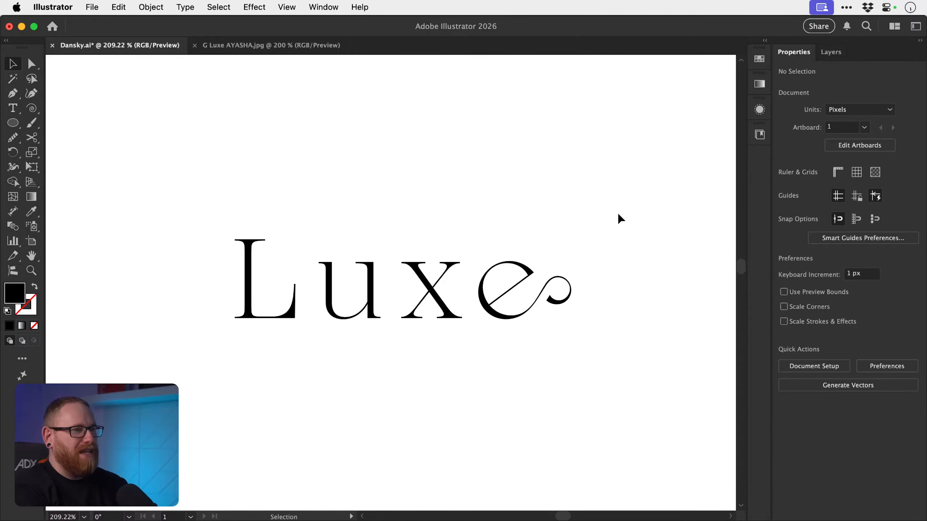
key(z)
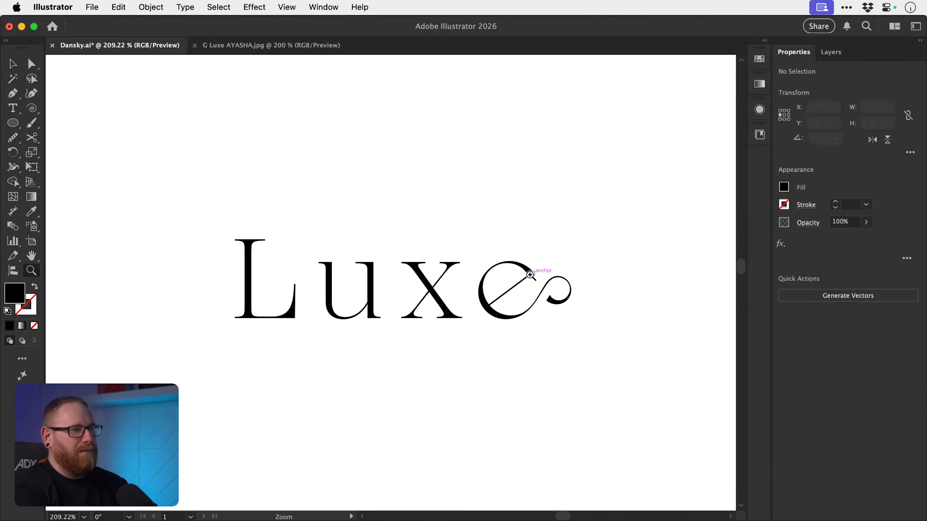
drag(501, 294, 610, 329)
key(v)
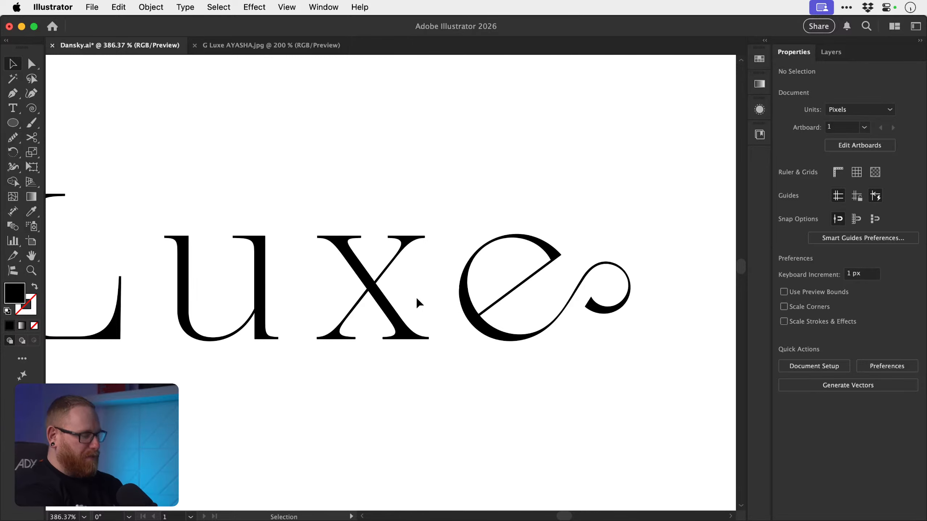
- Save the document containing the finished black Luxe wordmark
key(super+minus)
key(super+minus)
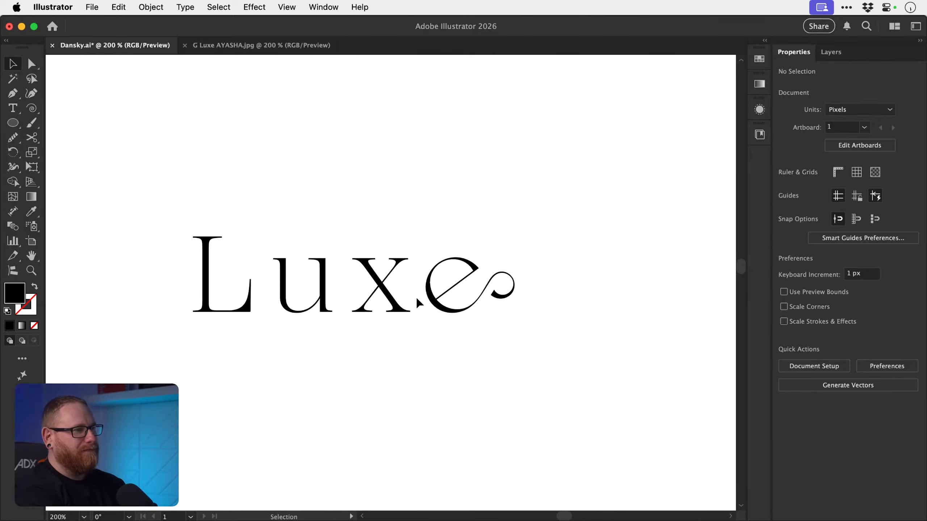
key(super+s)
drag(416, 298, 442, 312)
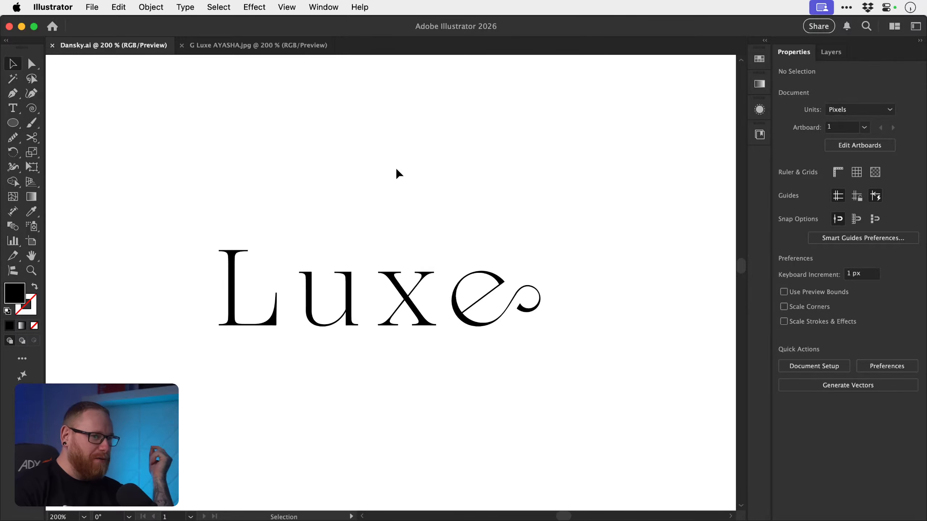
- Review the infinity-shaped swash explorations across the artboard and compare them with the finished Luxe wordmark
key(super+0)
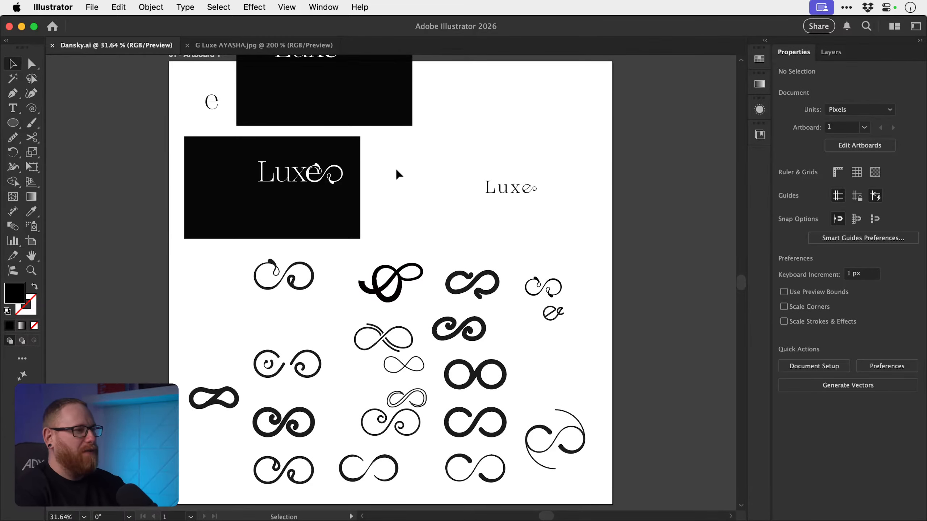
key(z)
drag(512, 169, 678, 272)
drag(590, 253, 590, 344)
drag(441, 303, 552, 223)
drag(505, 402, 565, 193)
drag(454, 403, 570, 436)
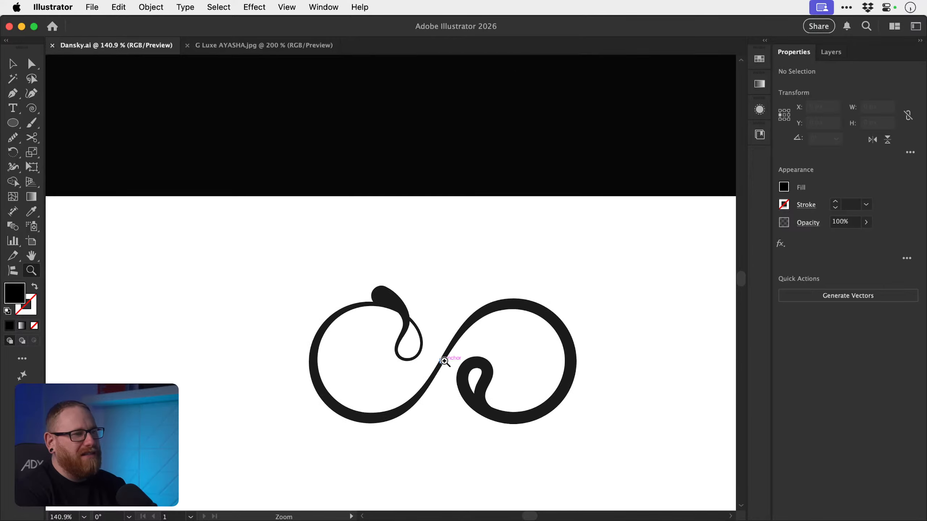
drag(540, 389, 349, 361)
drag(635, 298, 312, 313)
drag(544, 325, 504, 330)
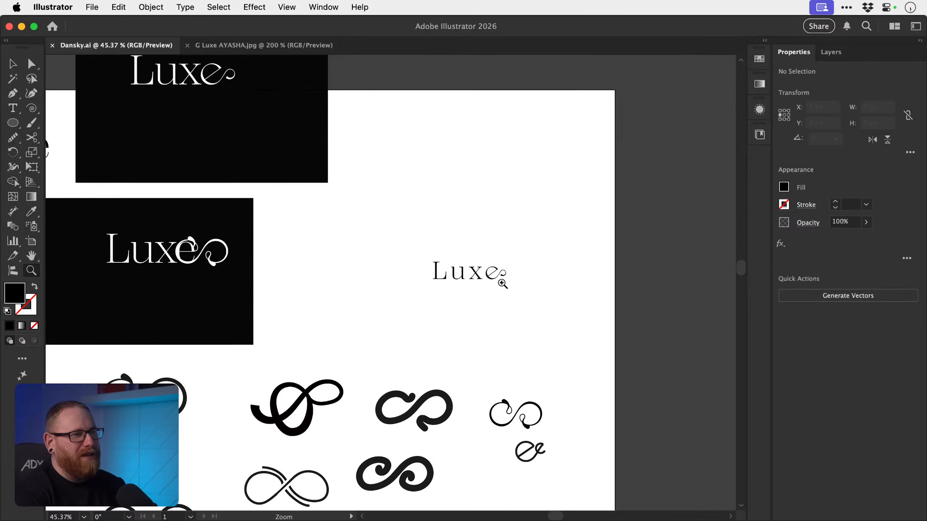
drag(501, 280, 649, 341)
drag(464, 261, 561, 346)
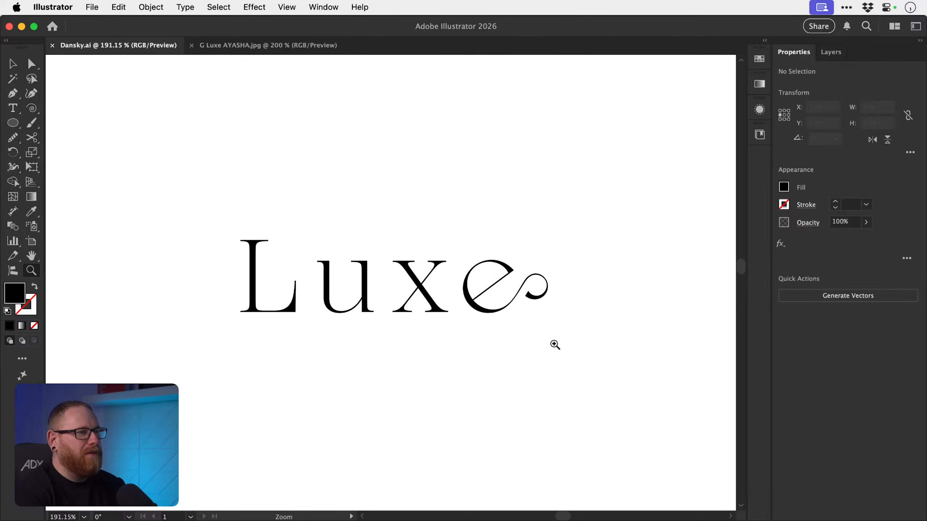
- Close the Luxe reference image, leaving the working document open
key(v)
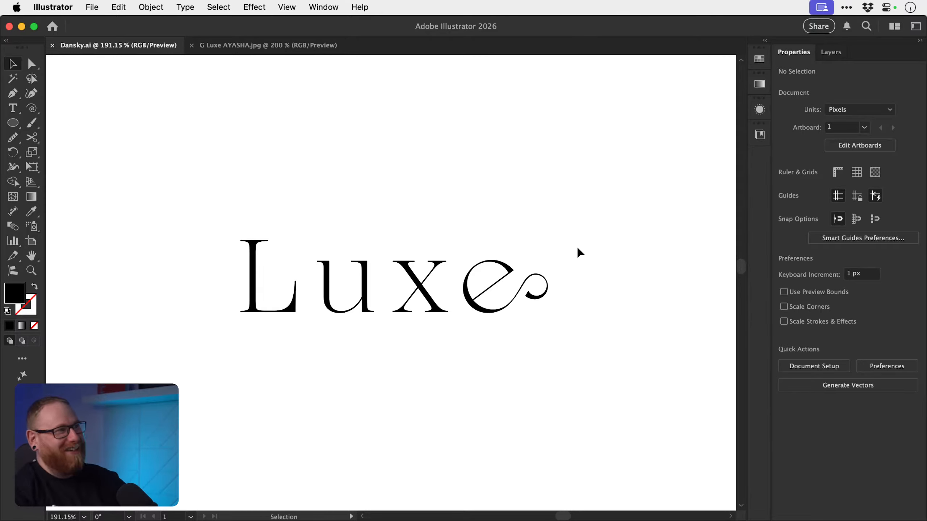
click(192, 45)
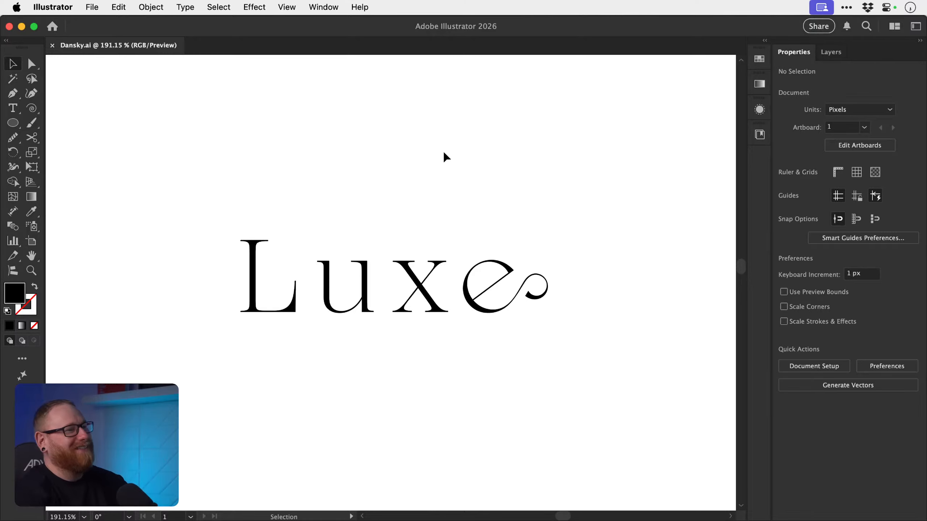
key(shift+super+2)
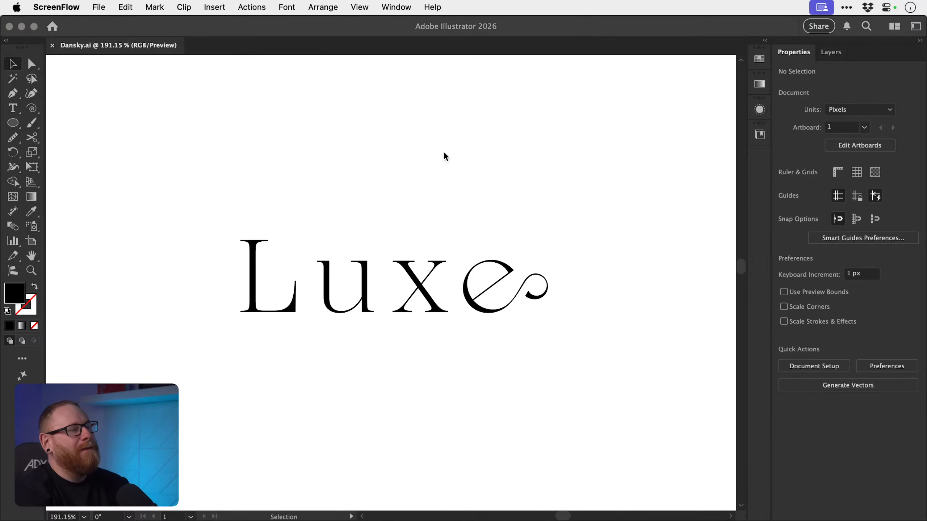
click(461, 206)
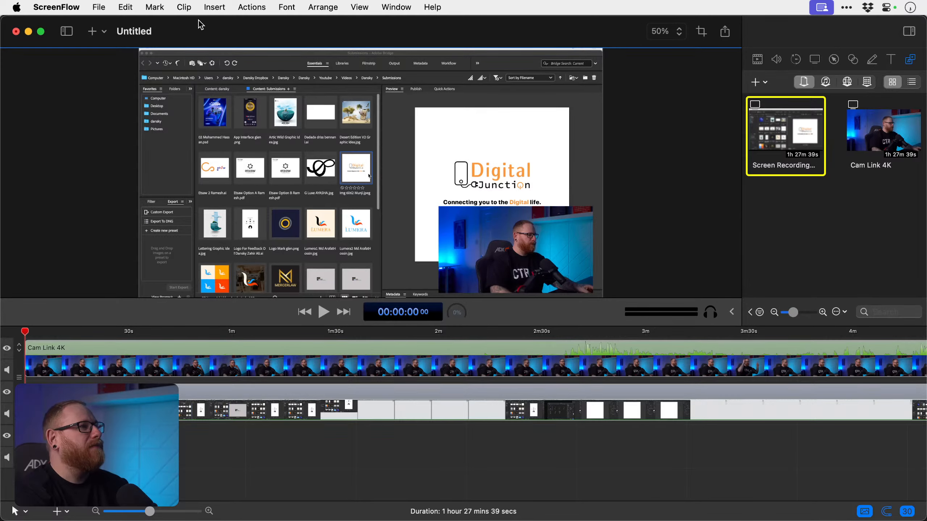
drag(199, 24, 396, 520)
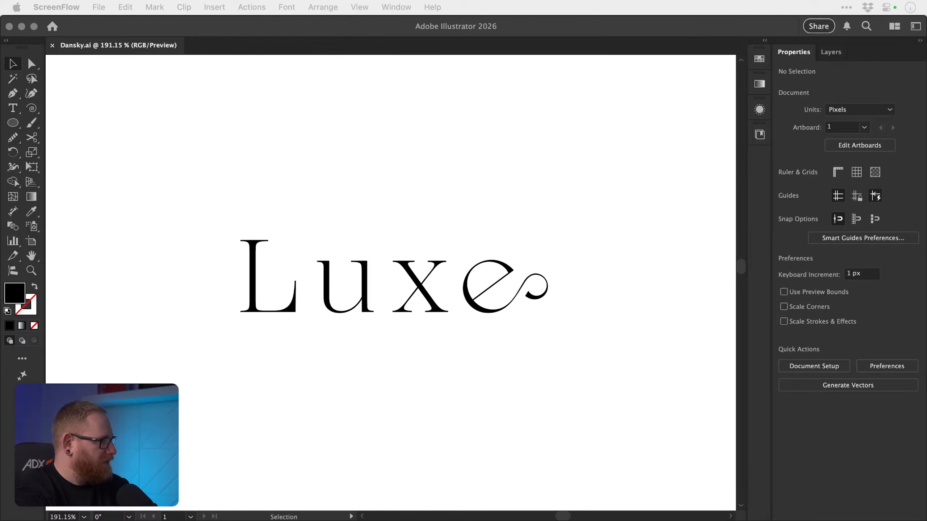
key(shift+super+2)
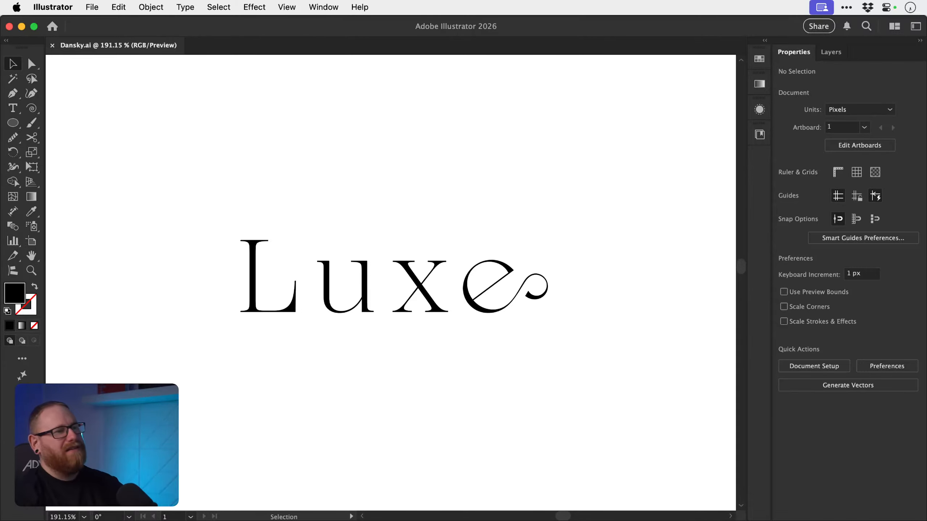
- Examine the x and the swash e of the Luxe wordmark up close, then the whole wordmark
key(z)
click(481, 296)
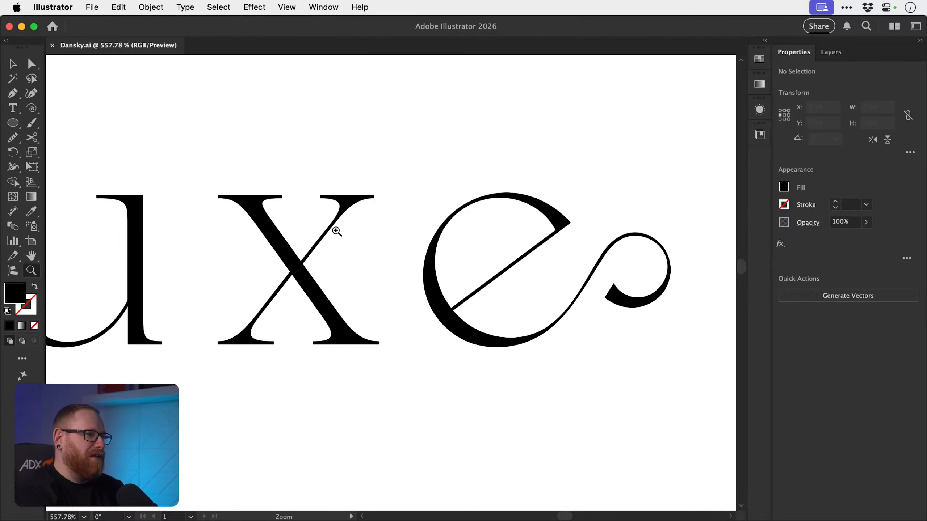
key(v)
key(super+minus)
key(super+minus)
key(super+minus)
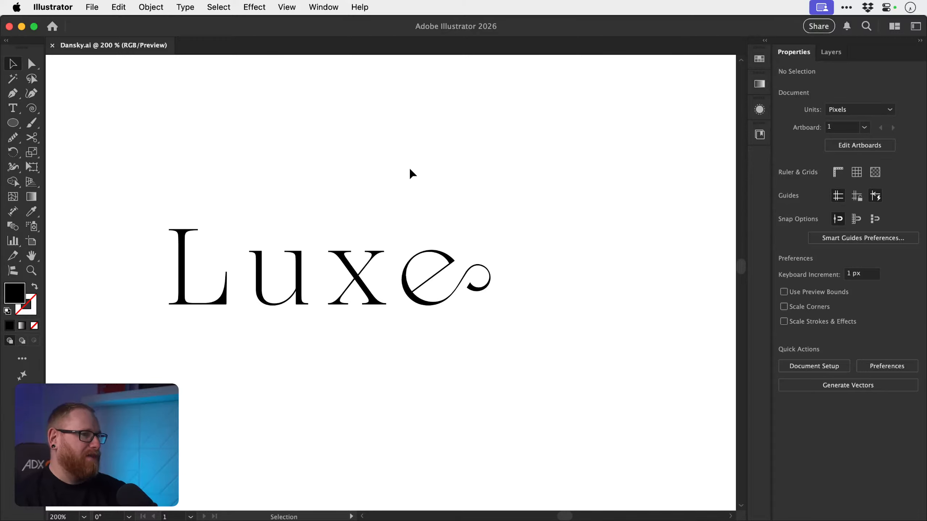
key(space)
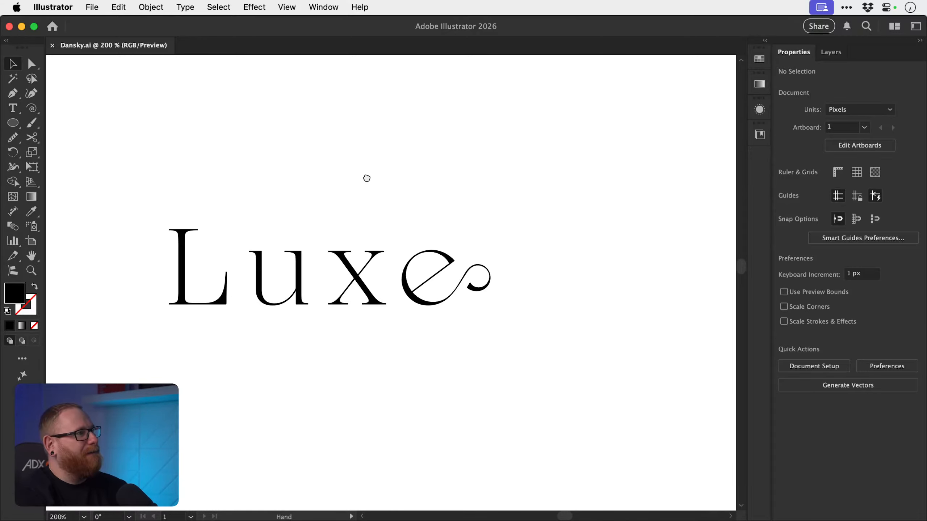
drag(366, 178, 410, 182)
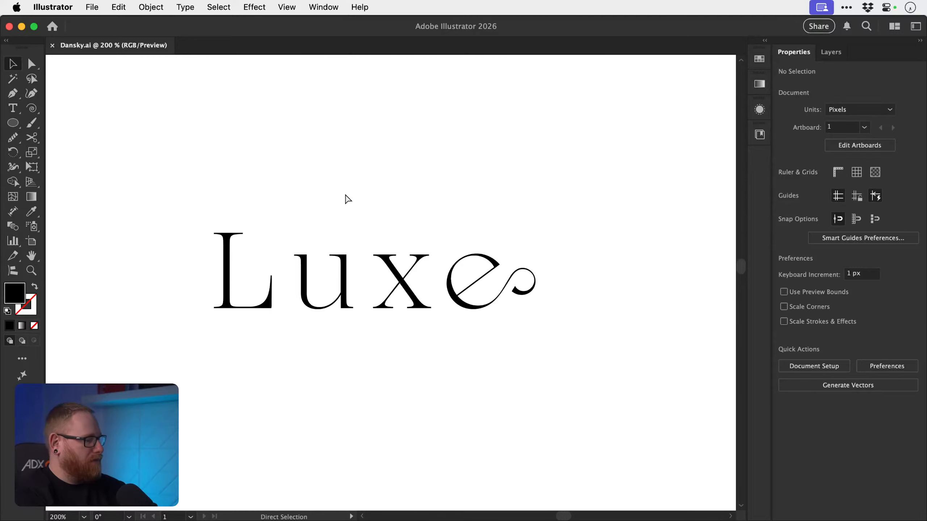
- Close the Luxe working document and move its Dansky.ai file off the desktop
key(super+w)
key(F11)
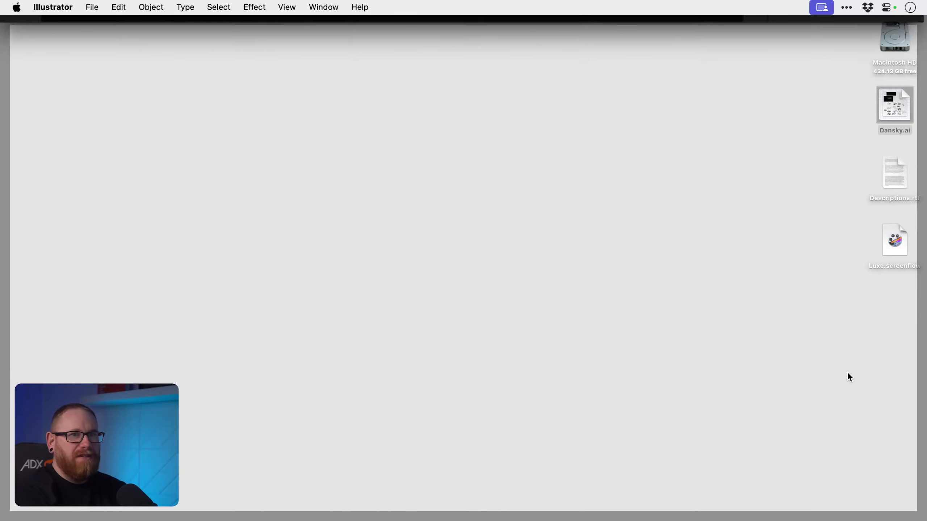
drag(894, 104, 926, 110)
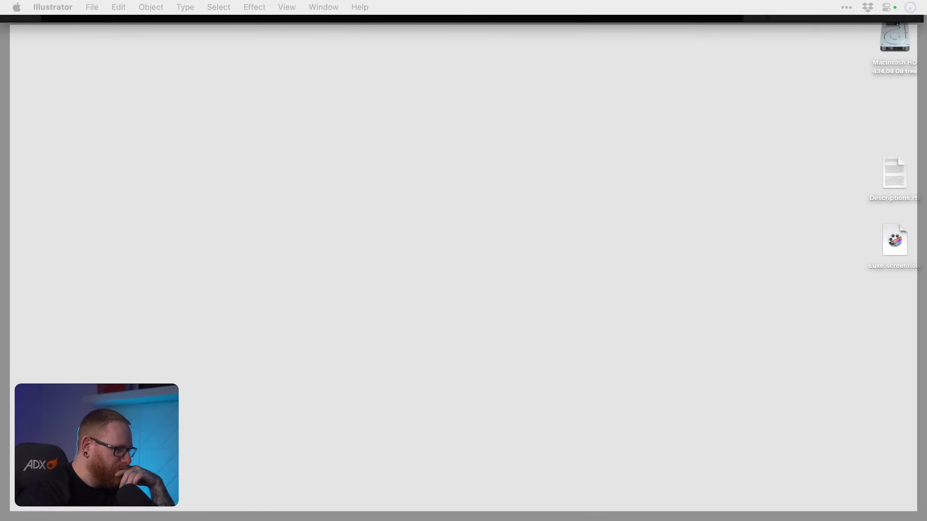
key(F11)
- Create a new 3000 x 3000 px RGB document named Dansky
click(93, 8)
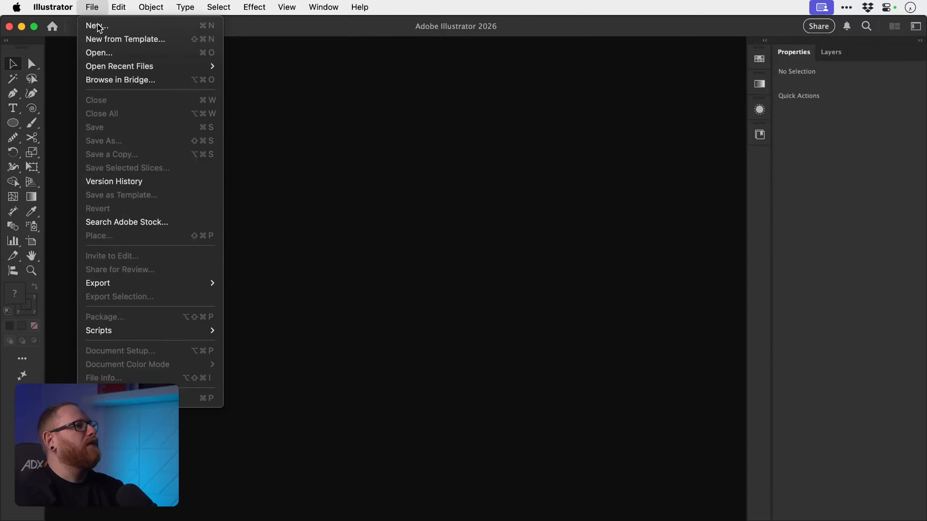
click(97, 28)
click(665, 177)
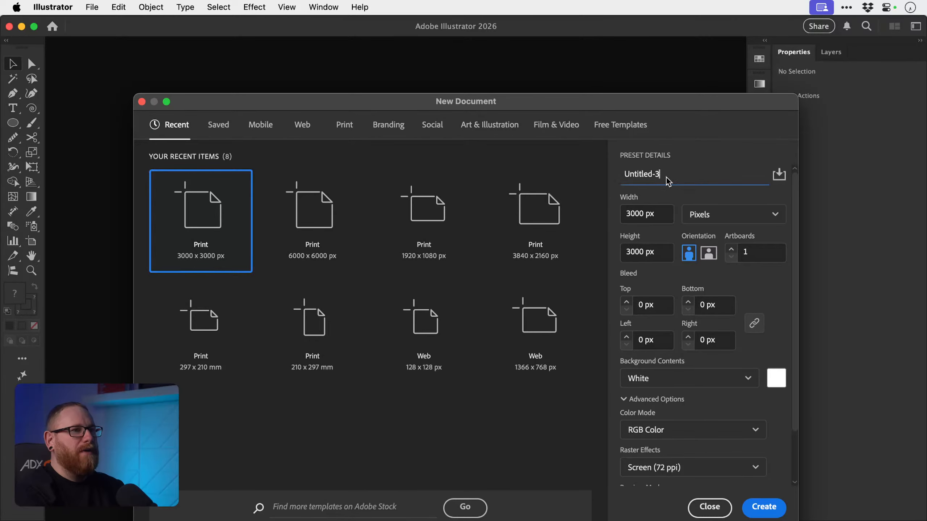
key(super+a)
text(Dansky)
key(Return)
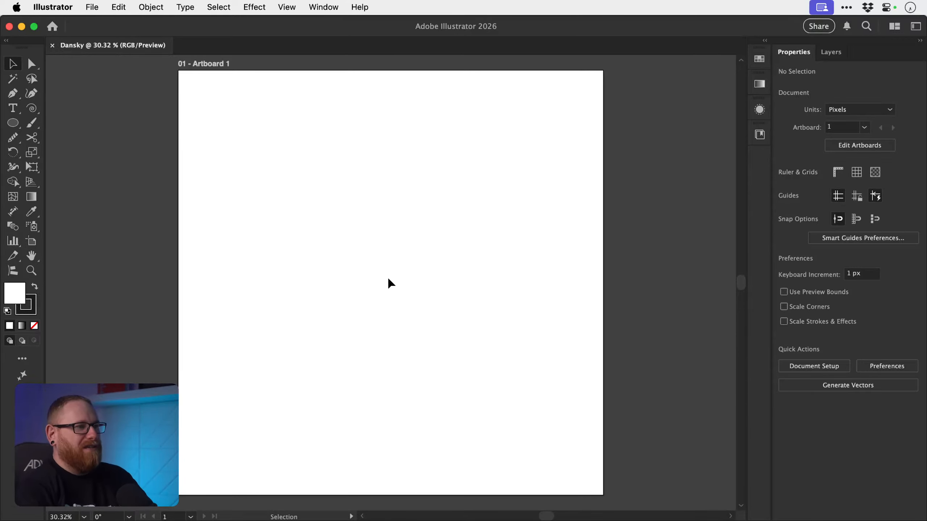
- Save the new blank document as Dansky.ai
key(a)
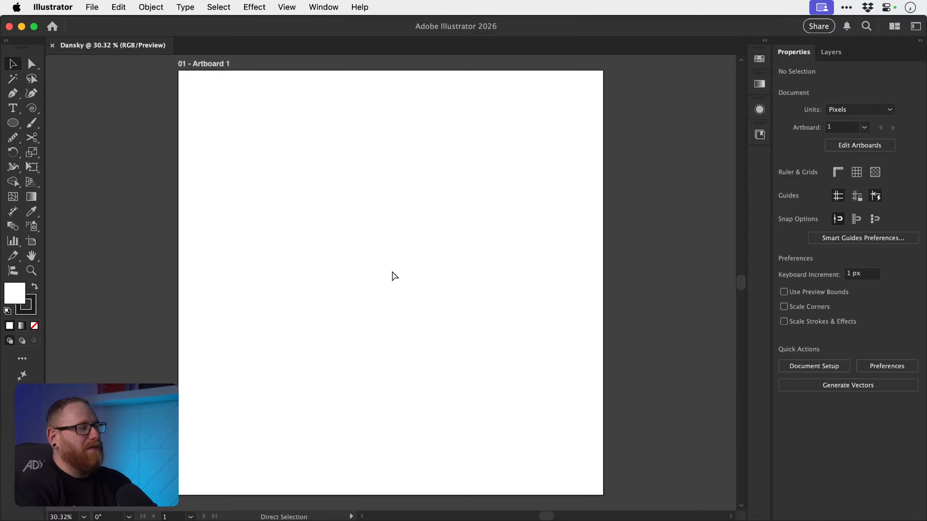
key(super+s)
key(Return)
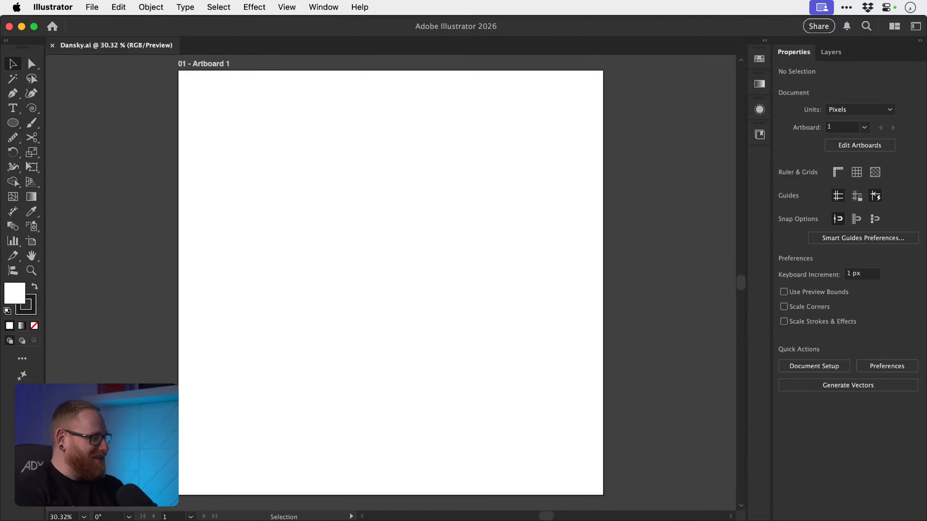
- Switch to the Etsaw logo PDF in Acrobat and dismiss the What's new window and the AI summary banner
key(super+Tab)
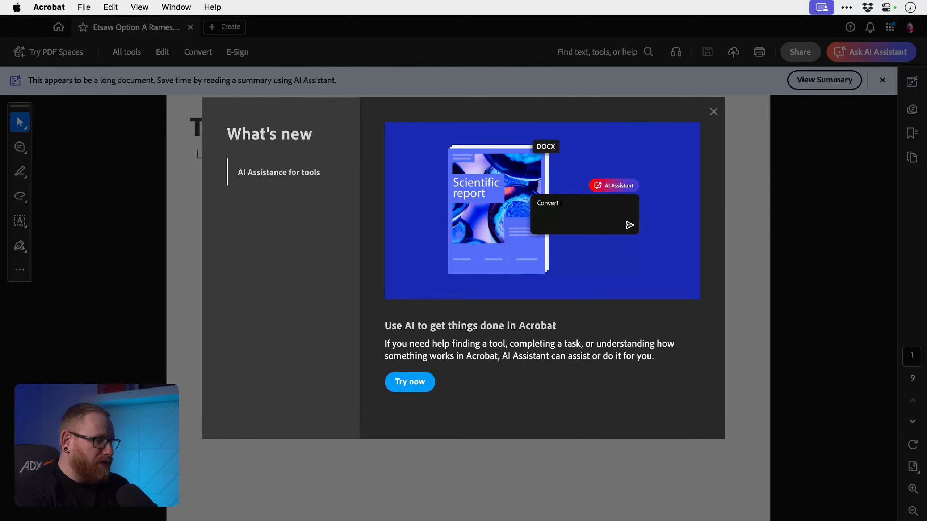
click(712, 112)
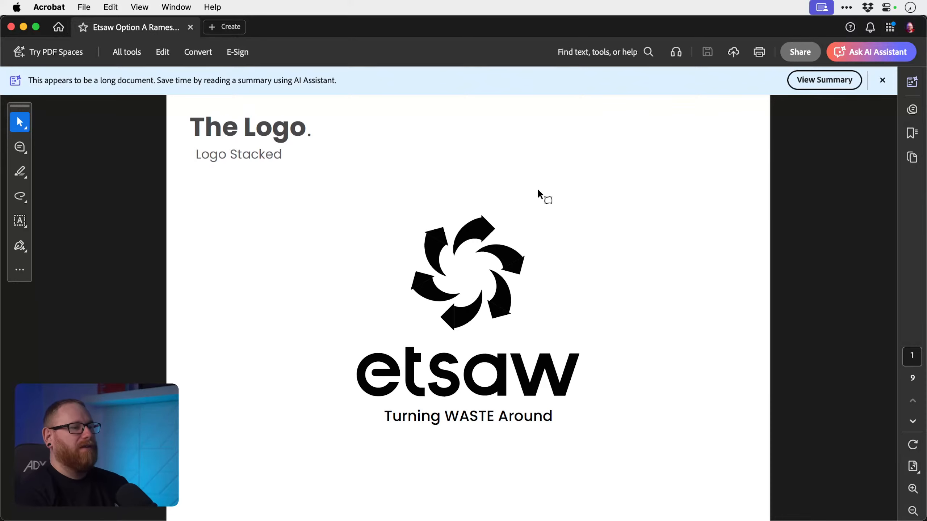
click(883, 80)
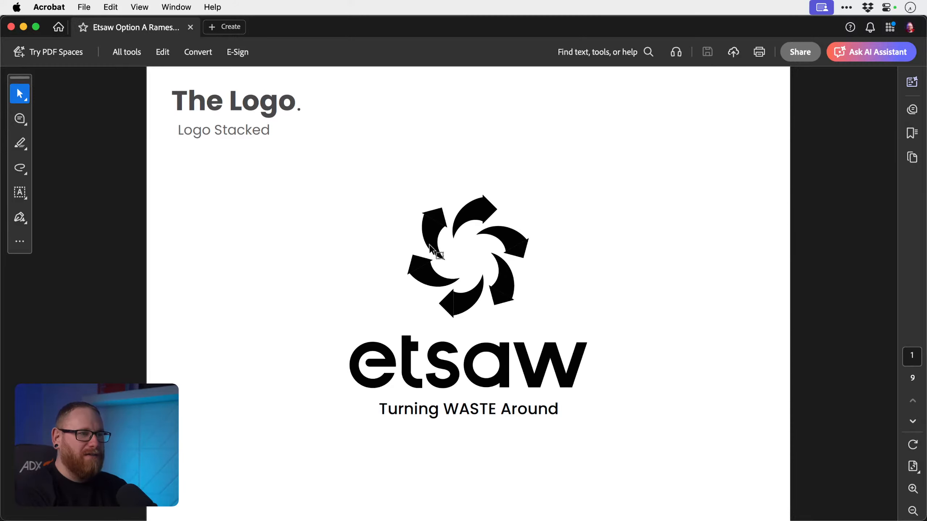
- Page through the Etsaw logo PDF up to the signage mockup, examining the stacked, horizontal, symbol and green colour versions
click(914, 422)
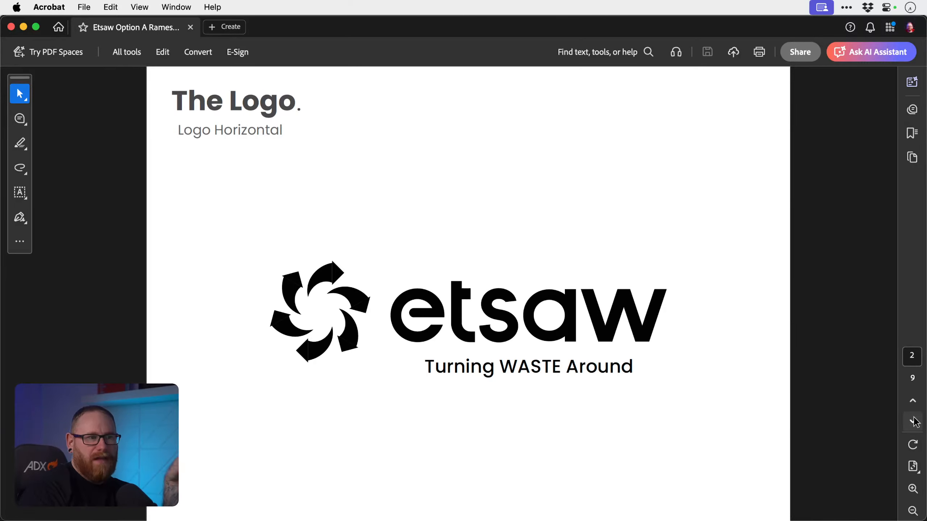
click(914, 422)
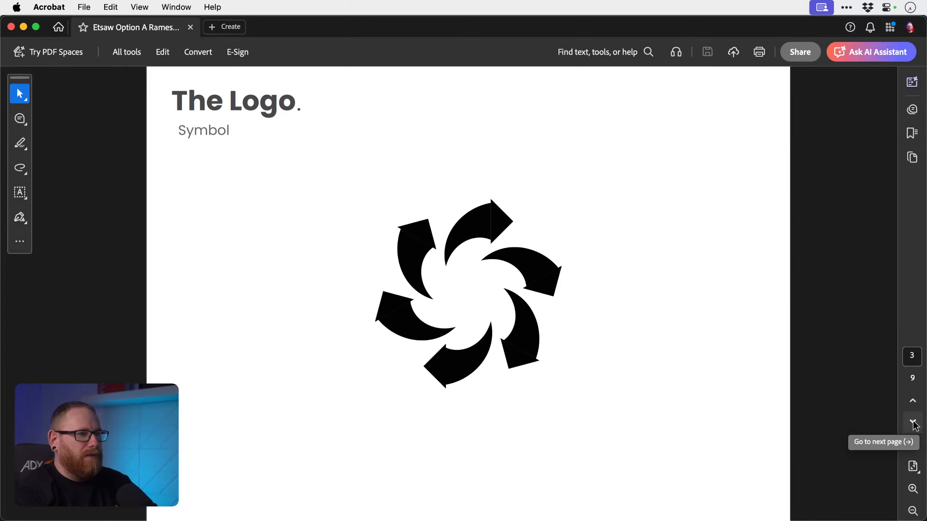
click(914, 423)
click(914, 422)
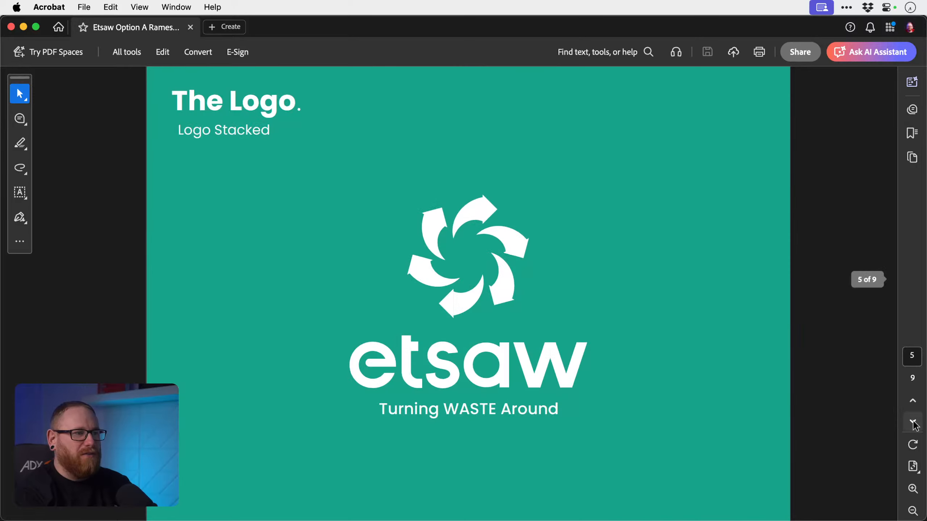
click(914, 423)
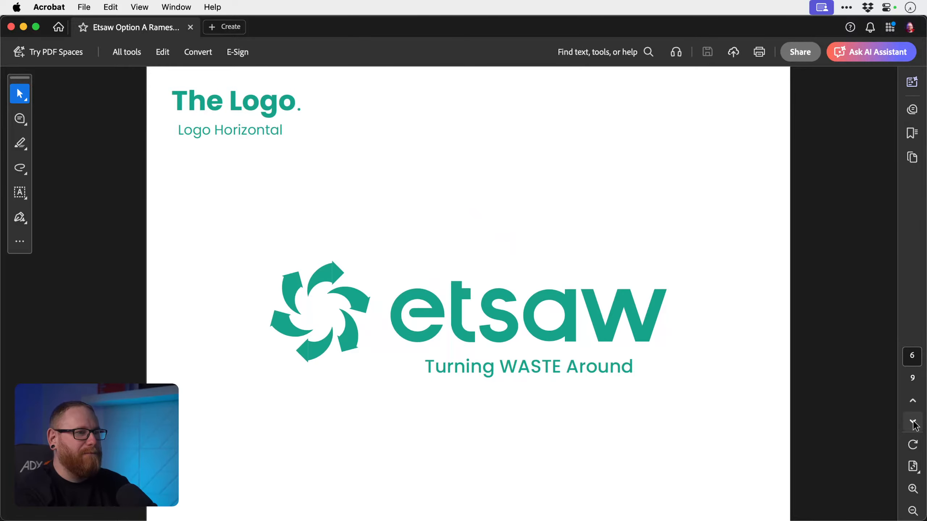
click(914, 423)
click(914, 423)
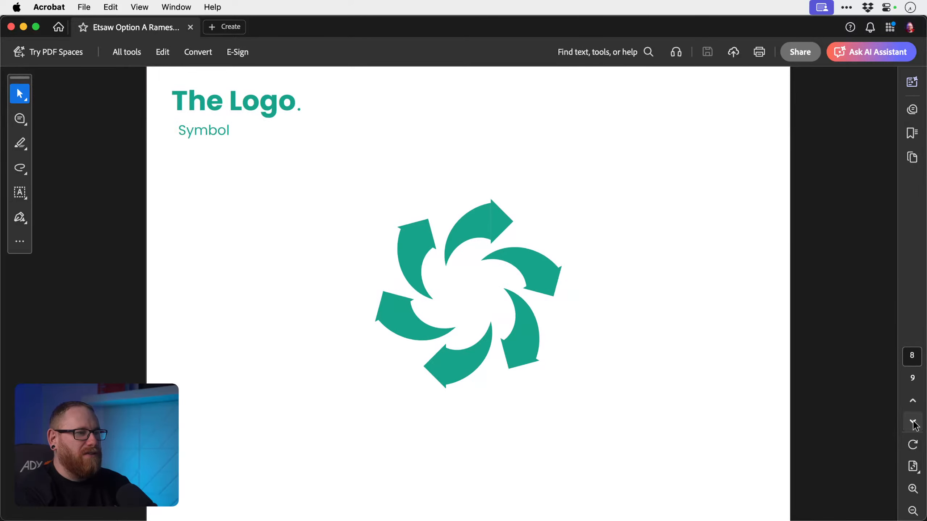
click(914, 423)
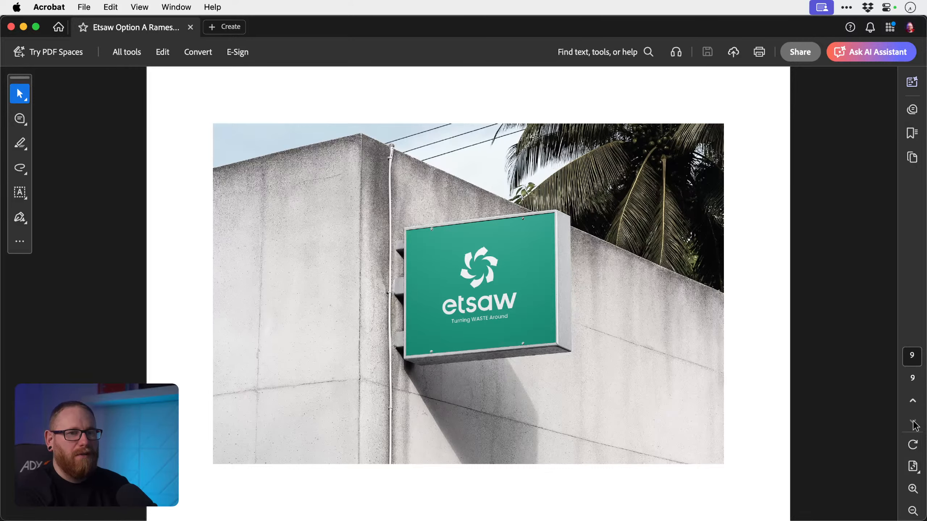
- Return to the black stacked logo on page 1, then close the Etsaw PDF to get back to Dansky.ai in Illustrator
click(913, 402)
click(914, 402)
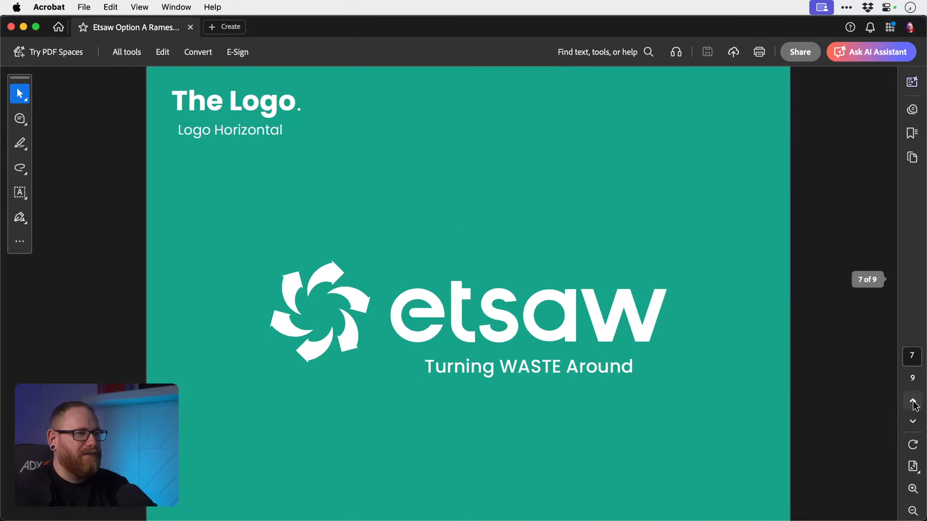
click(913, 402)
click(914, 402)
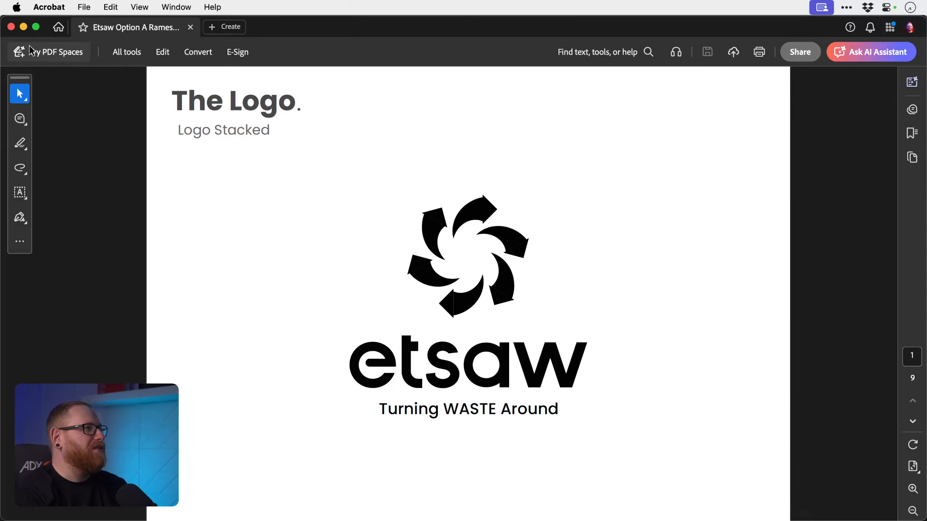
click(12, 27)
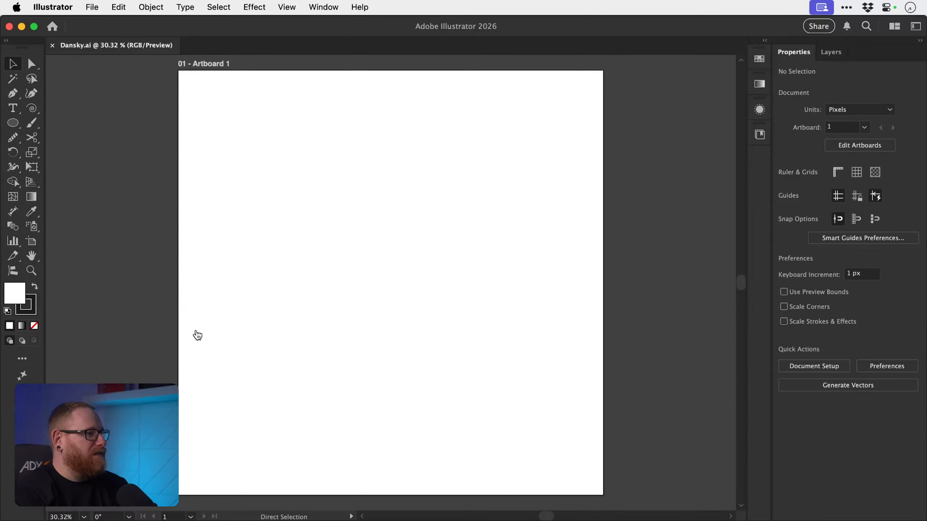
- Open the Etsaw logo document, ignoring its missing linked images and leaving the missing fonts unreplaced
key(super+Tab)
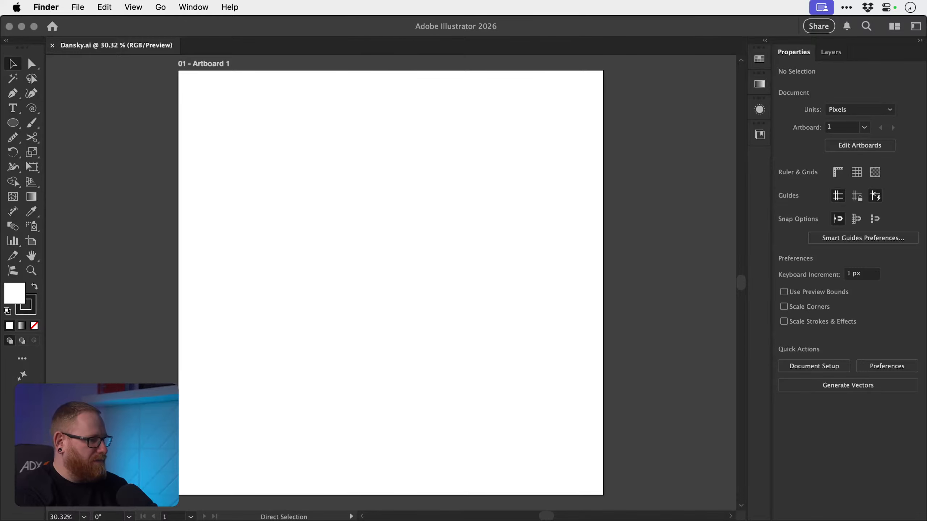
key(super+Tab)
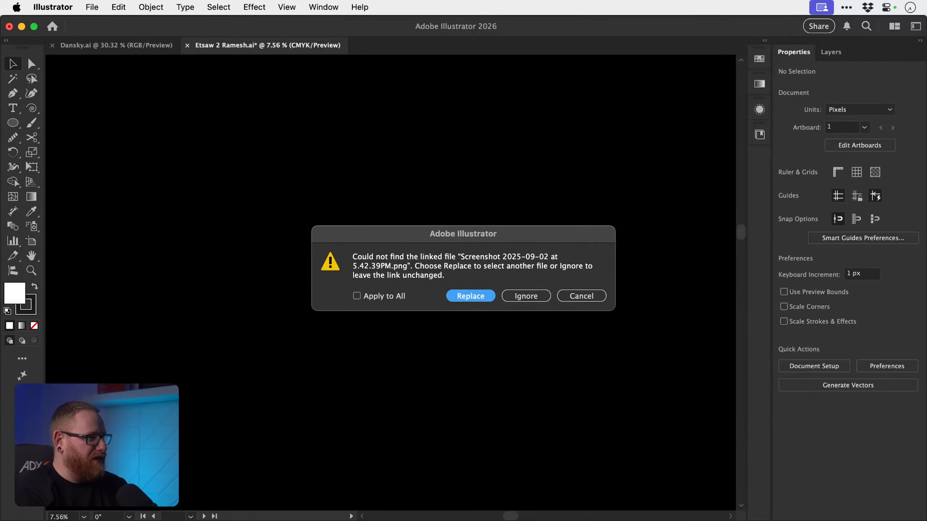
click(529, 297)
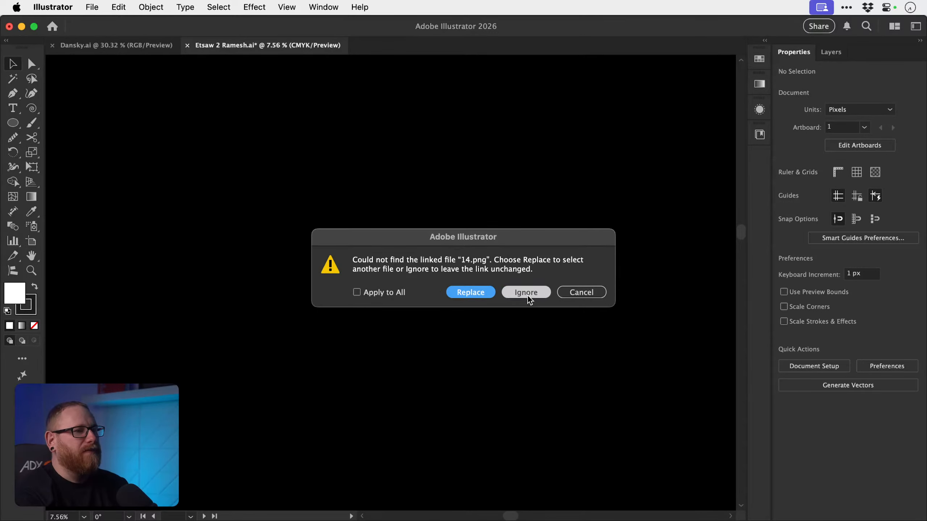
click(528, 293)
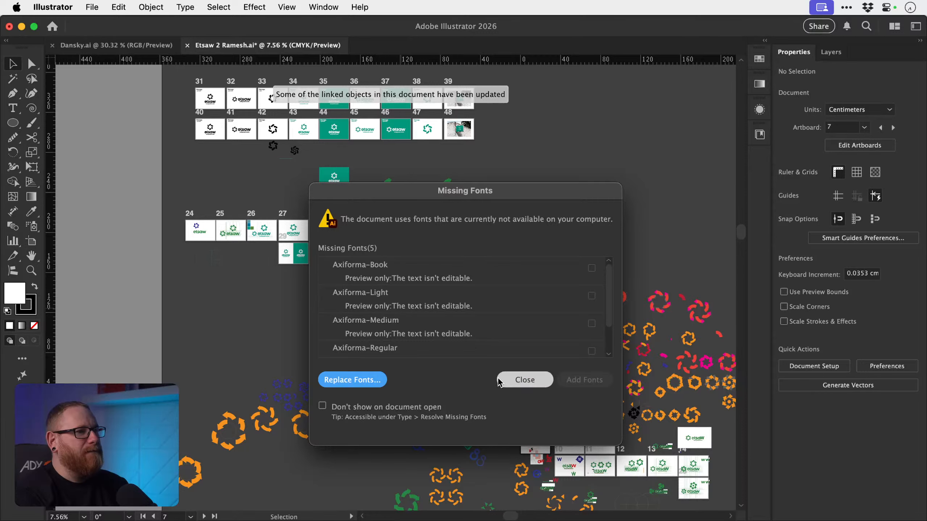
click(519, 385)
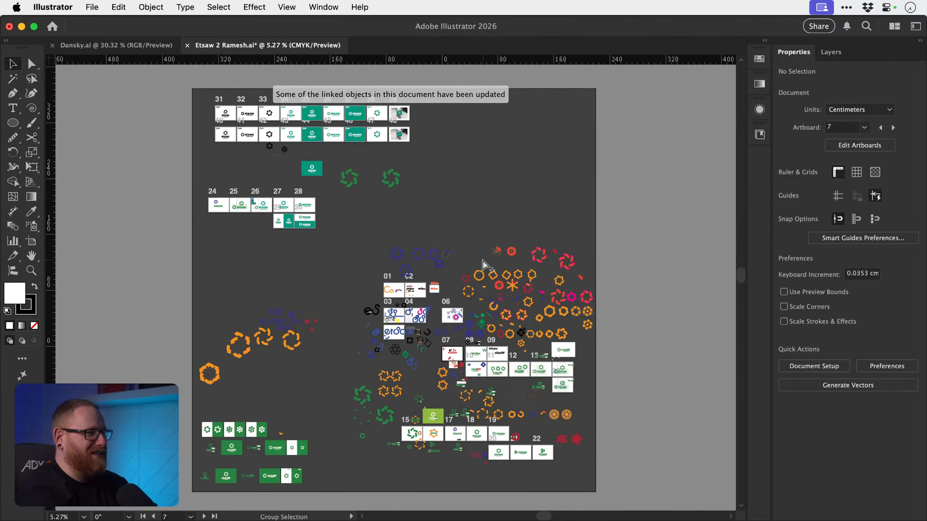
key(super+0)
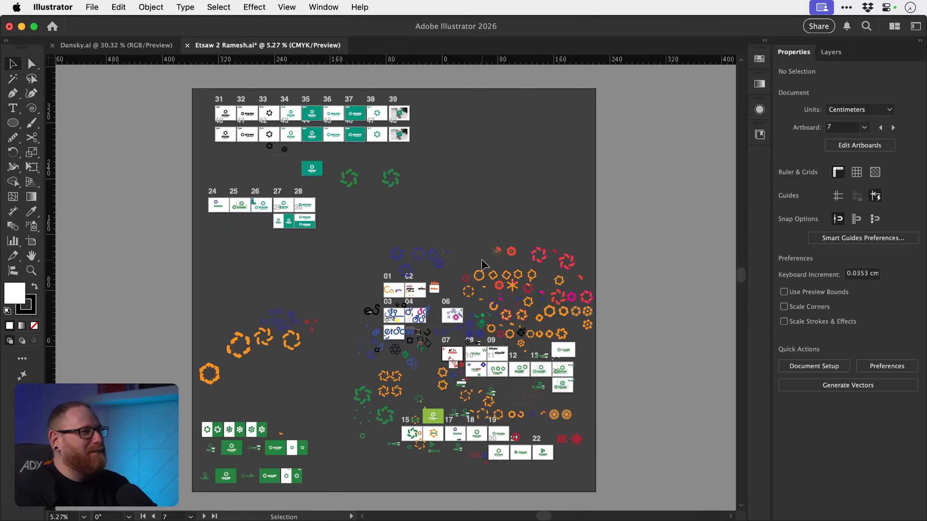
- Copy the black stacked etsaw logo with its tagline and paste it into the blank Dansky.ai document
key(z)
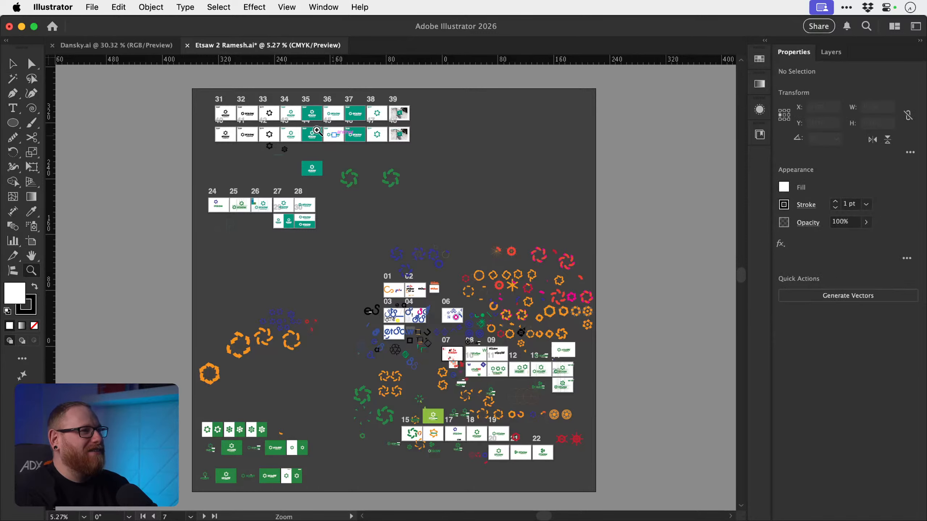
drag(220, 112, 434, 259)
key(space)
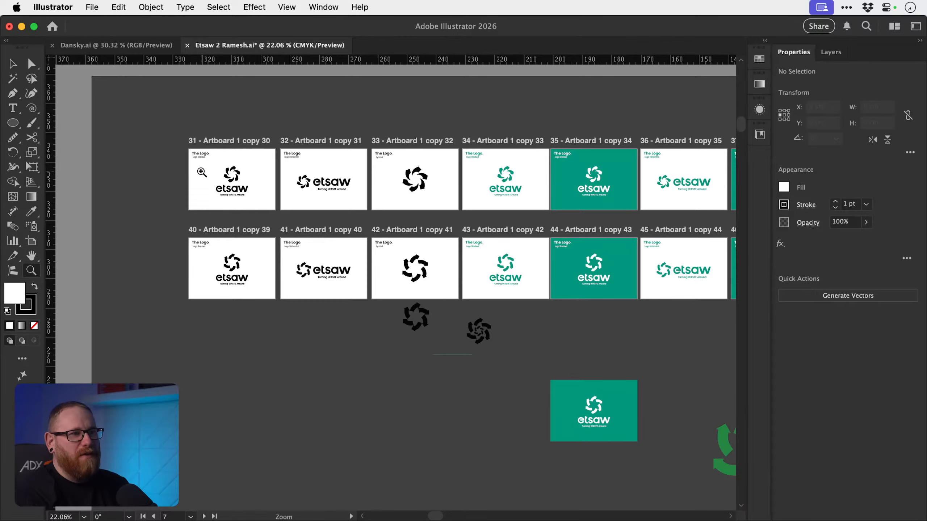
drag(202, 172, 483, 271)
key(v)
drag(251, 118, 546, 394)
key(cmd+c)
click(133, 45)
key(cmd+v)
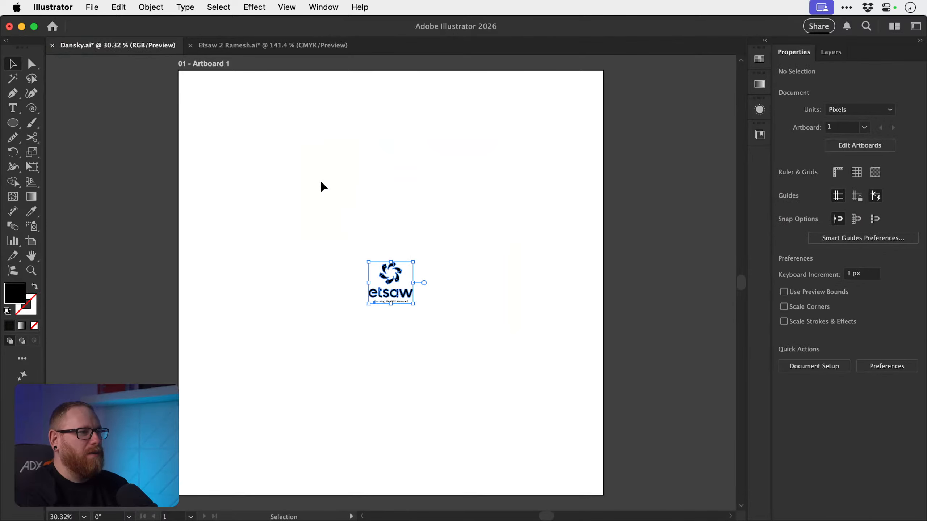
- Examine the pasted logo as a whole and its ring of curved arrows up close
key(z)
drag(378, 277, 646, 385)
drag(521, 335, 418, 306)
key(v)
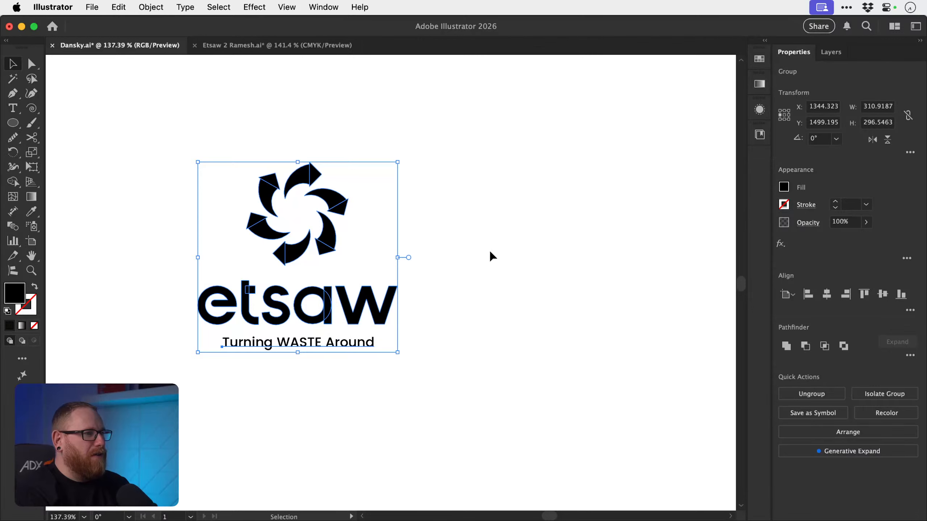
click(490, 251)
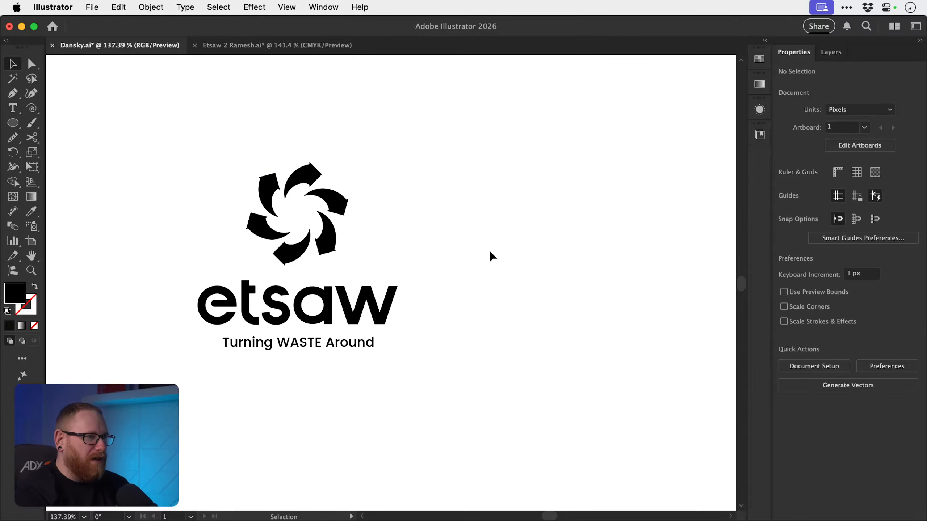
key(z)
drag(241, 138, 416, 287)
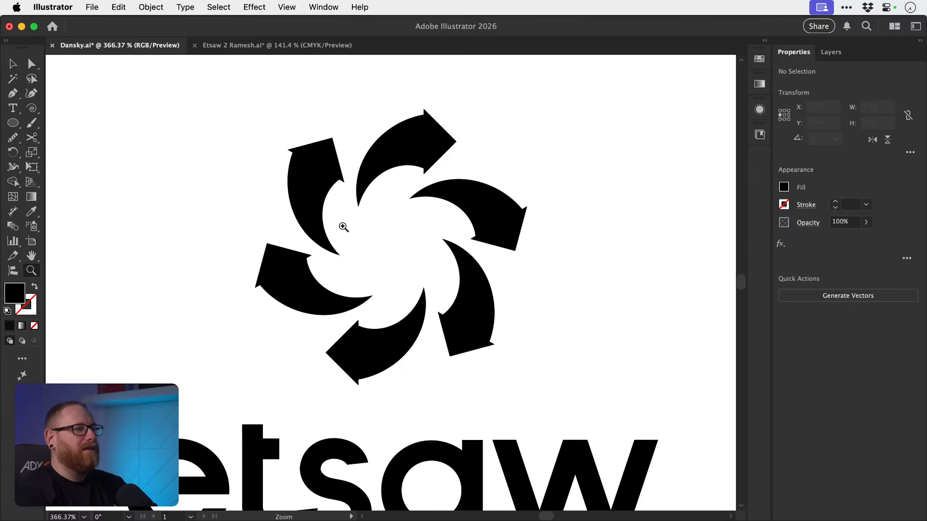
key(v)
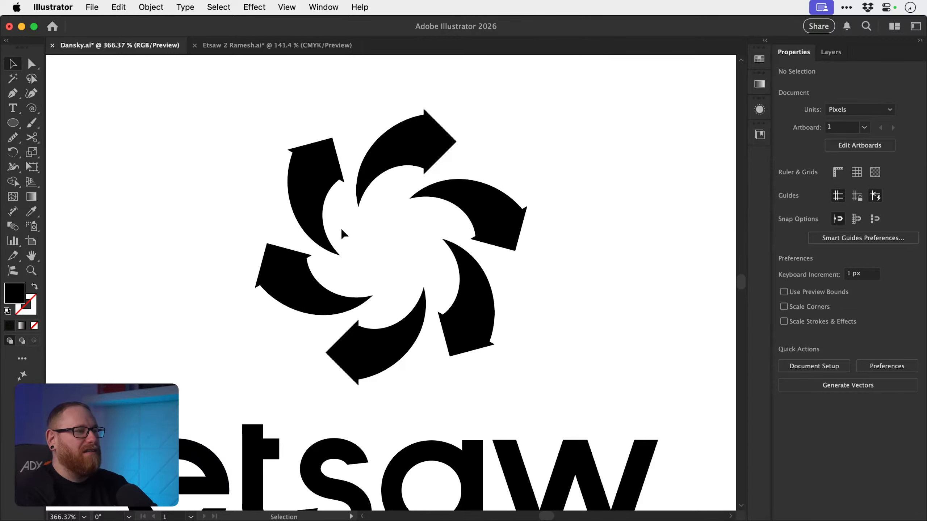
scroll(265, 286, up, 5)
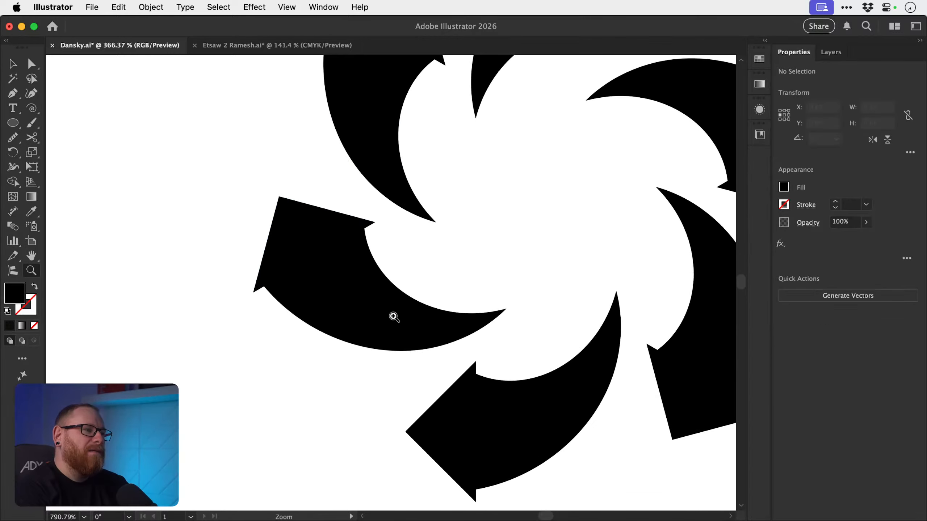
- Try to narrow the curved body of the left-hand arrow by scaling the two anchor points at its arrowhead base inward
key(a)
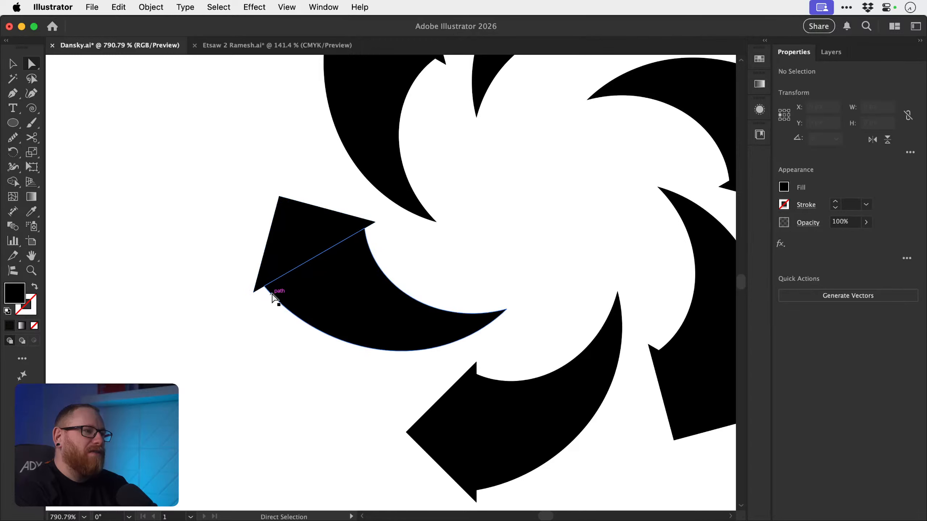
click(264, 286)
click(364, 229)
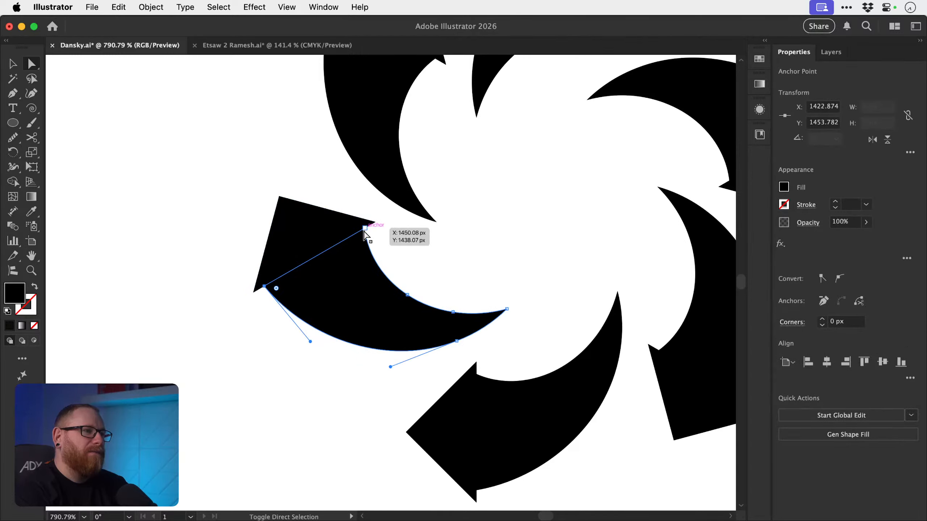
key(s)
drag(492, 209, 457, 220)
key(a)
click(269, 300)
drag(274, 286, 126, 159)
click(220, 241)
- Compare the adjusted arrow with the rest of the ring at small and large viewing sizes
key(z)
drag(218, 237, 152, 188)
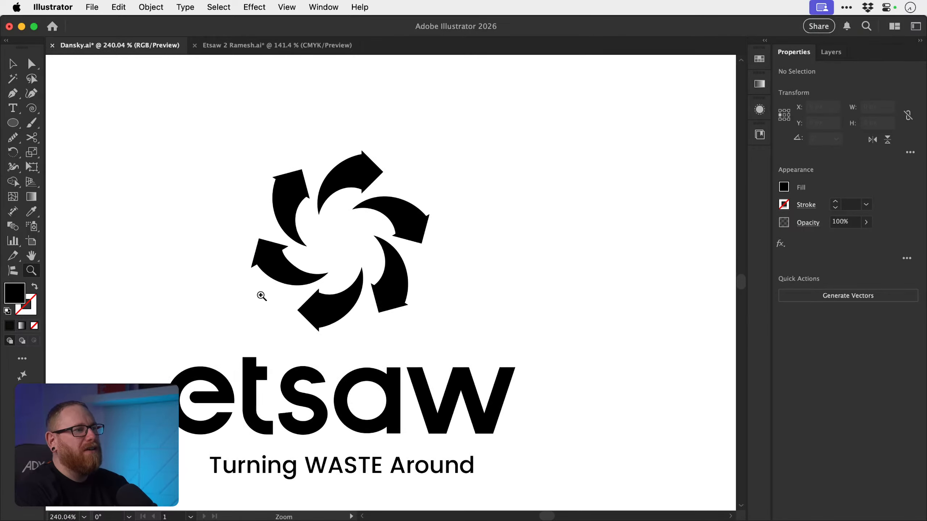
drag(317, 322, 150, 192)
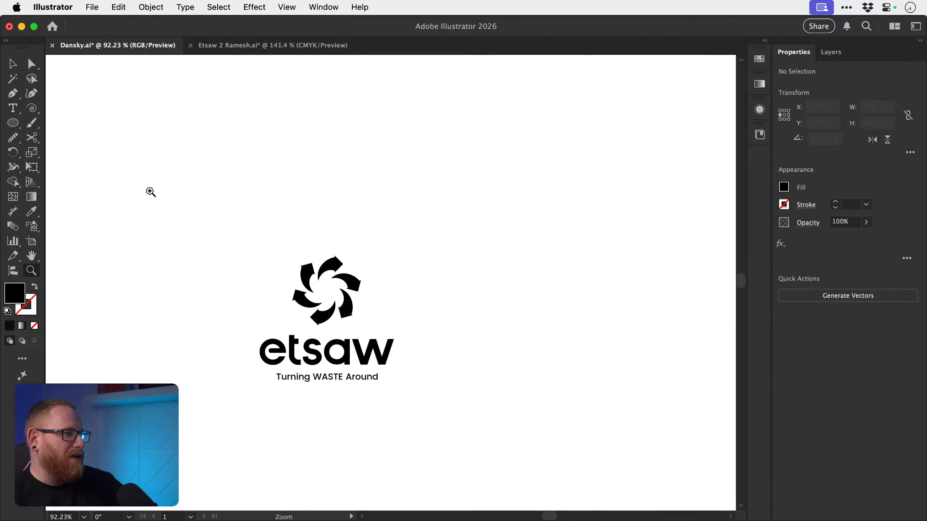
drag(342, 297, 296, 265)
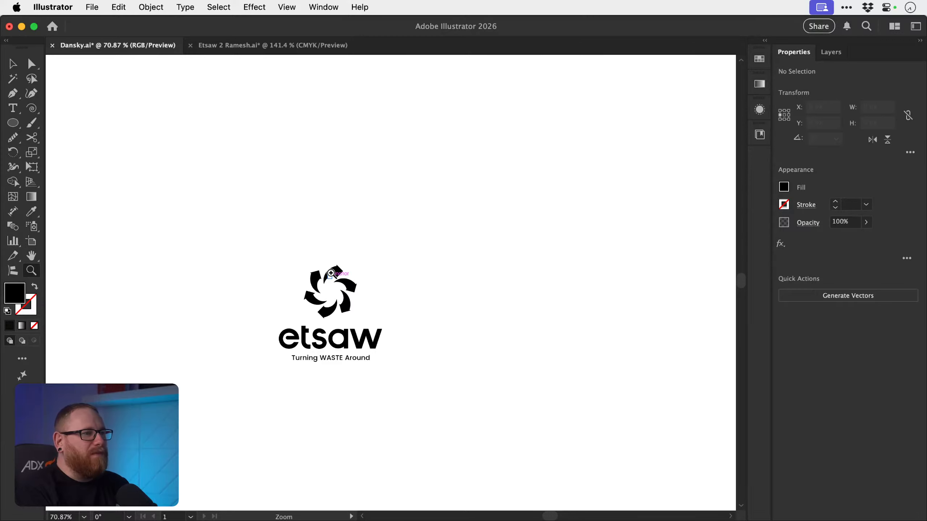
drag(309, 299, 662, 390)
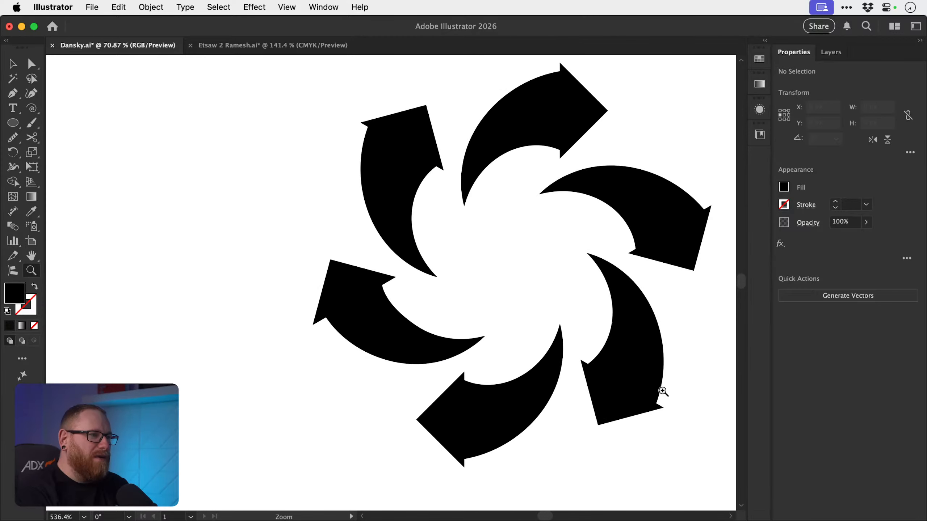
drag(399, 372, 188, 230)
drag(307, 310, 226, 269)
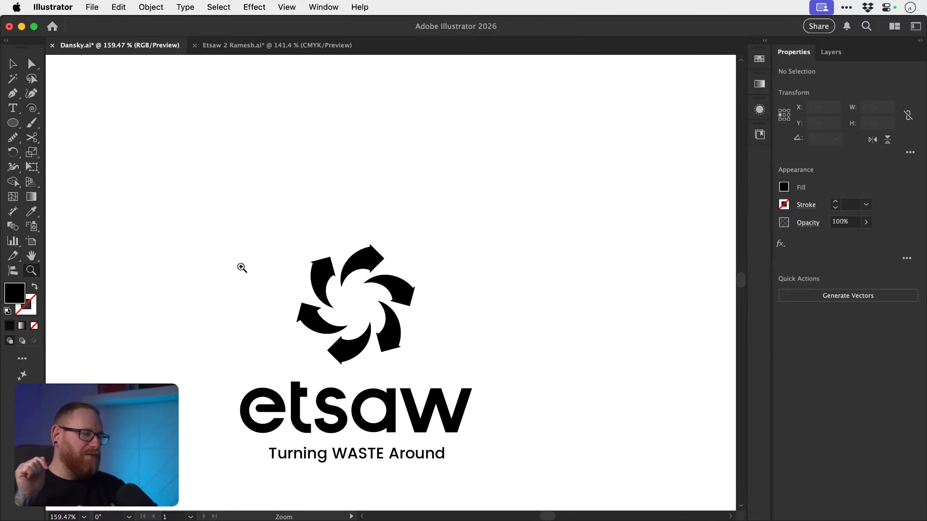
- Undo the scaling of the left-hand arrow's anchor points and deselect it
key(super+z)
key(super+z)
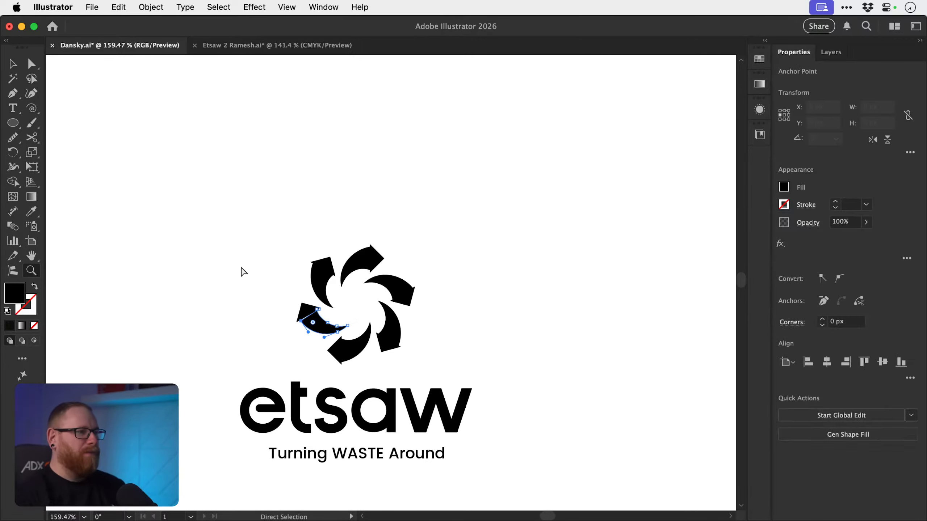
key(v)
click(496, 244)
- Examine the letterforms of the etsaw wordmark beneath the symbol
key(z)
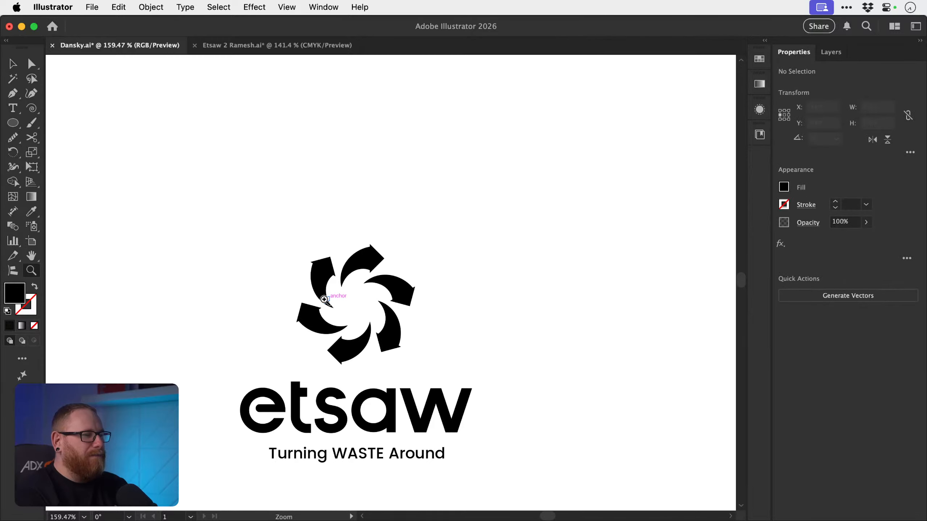
drag(328, 299, 391, 219)
drag(369, 357, 381, 276)
key(v)
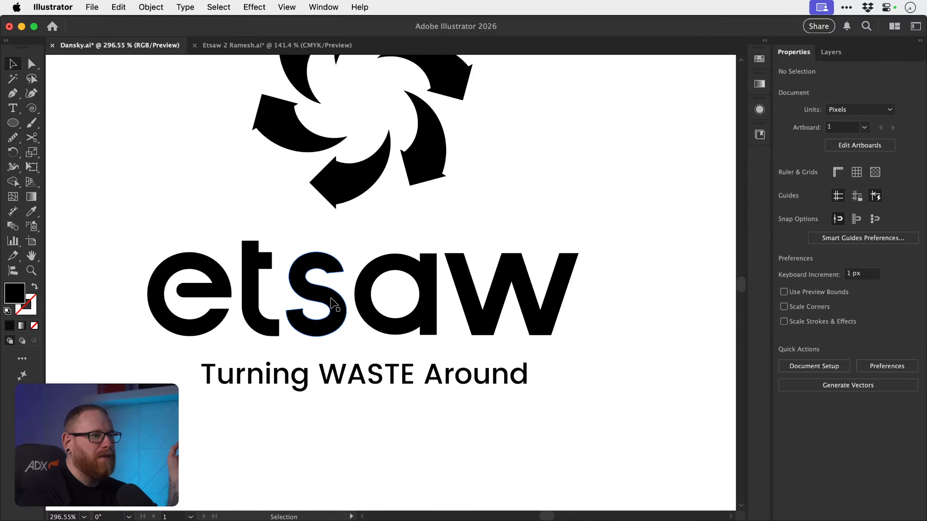
scroll(310, 296, up, 3)
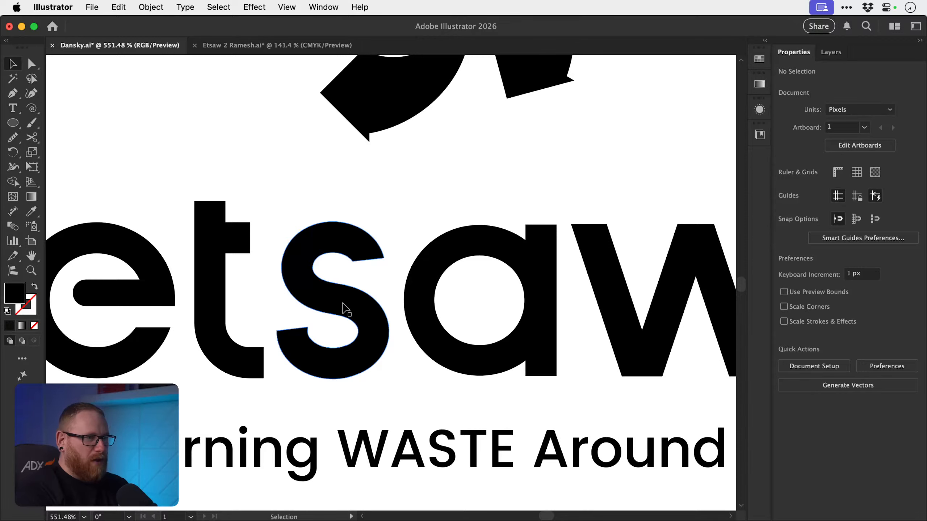
key(space)
drag(297, 288, 429, 295)
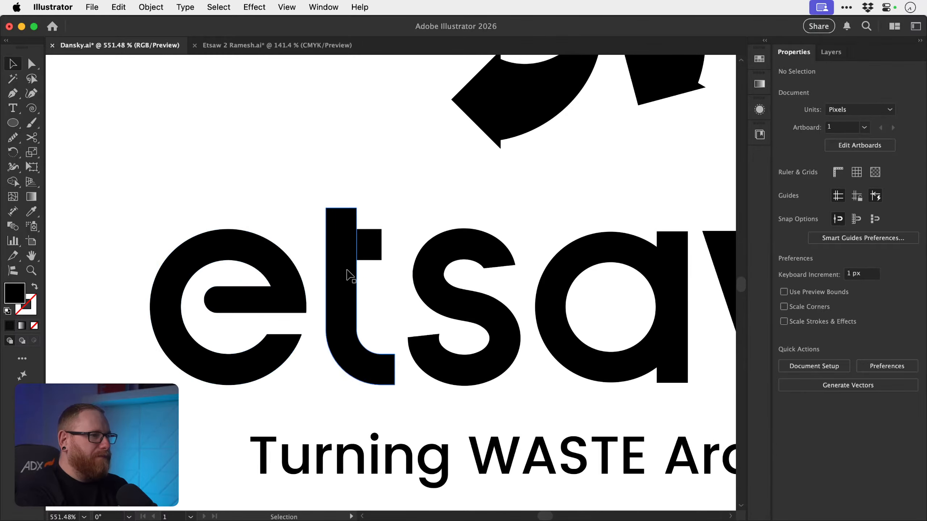
- Inspect the rounded crossbar of the wordmark's letter e beside the t, and return to the whole logo
key(super+space)
drag(165, 306, 317, 347)
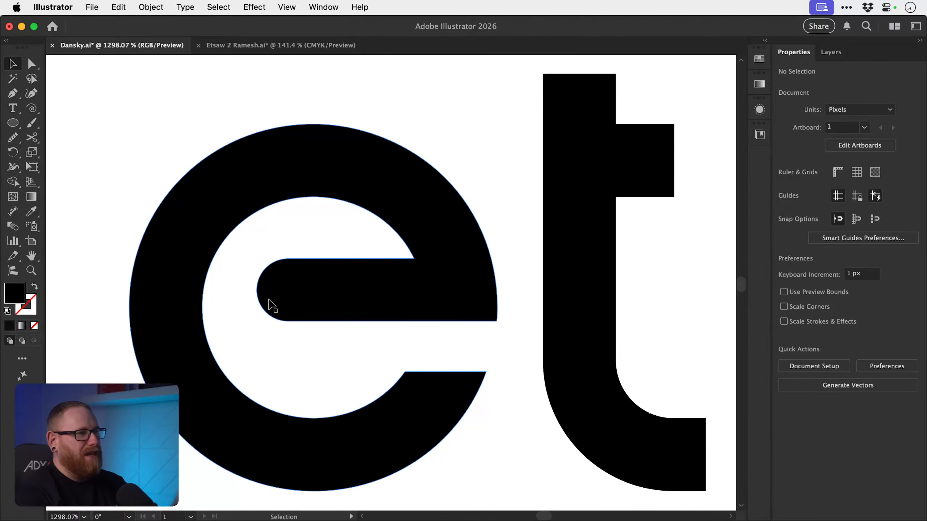
key(super+minus)
key(super+minus)
key(super+minus)
key(super+minus)
key(super+minus)
key(super+minus)
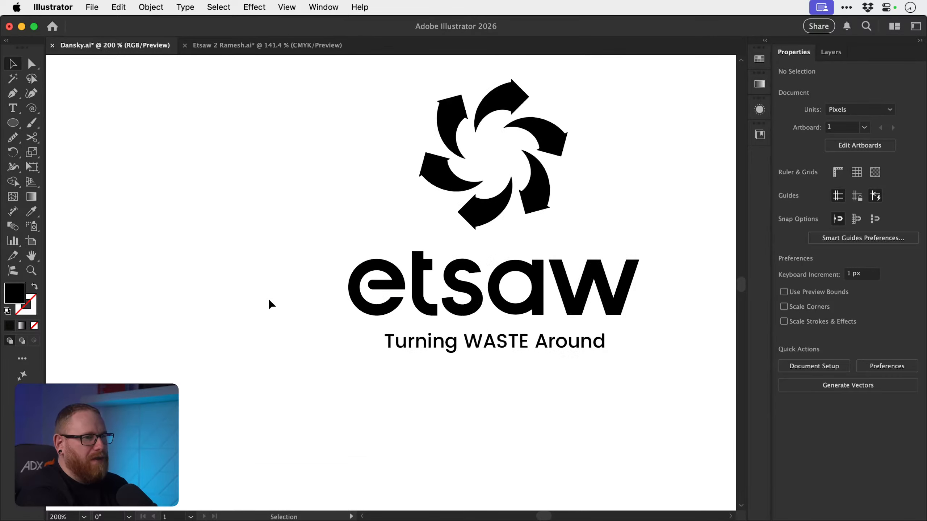
- Check the font settings of the "Turning WASTE Around" tagline
drag(506, 318, 376, 353)
click(332, 361)
key(t)
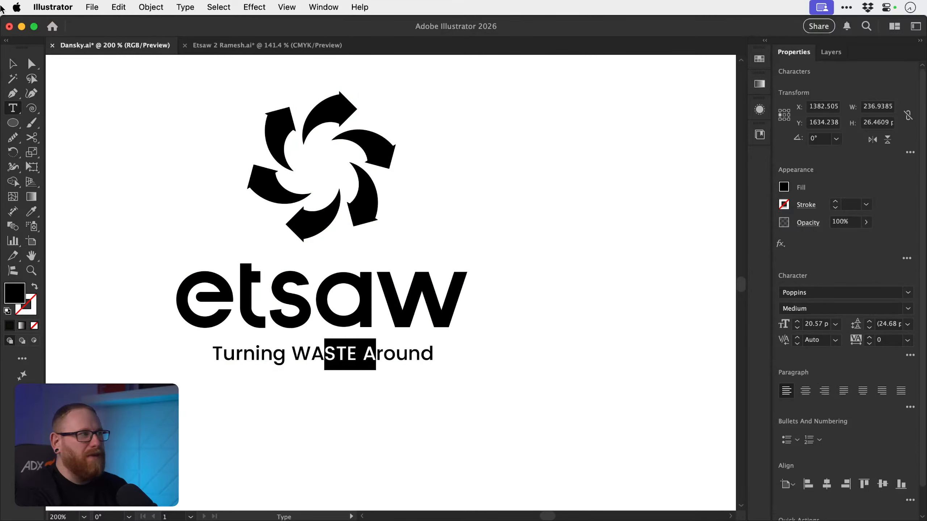
key(Escape)
- Ungroup the logo so the etsaw wordmark can be selected separately from the symbol and tagline
click(203, 331)
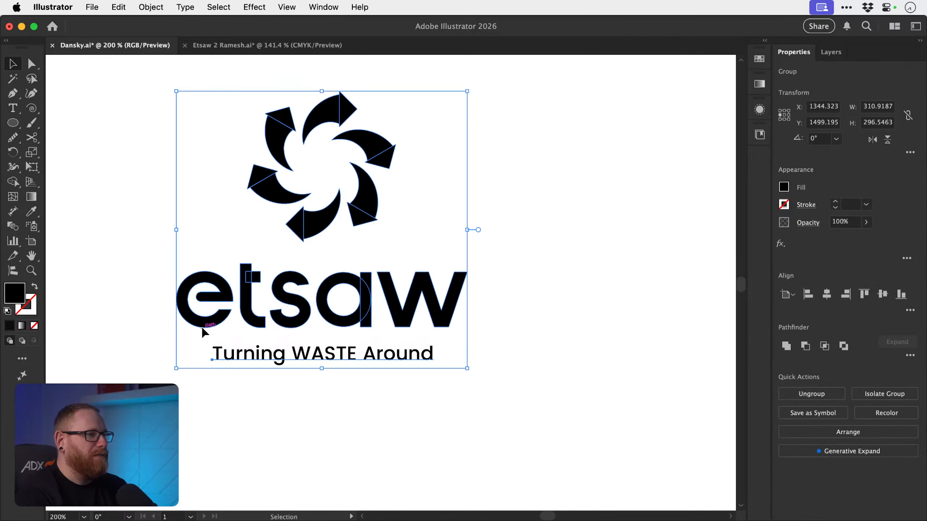
key(super+shift+g)
click(145, 327)
click(208, 321)
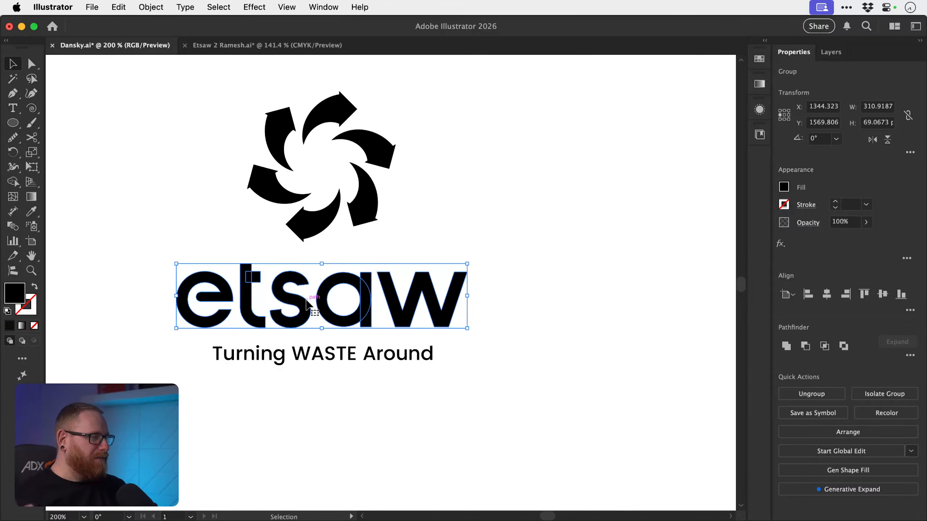
click(207, 250)
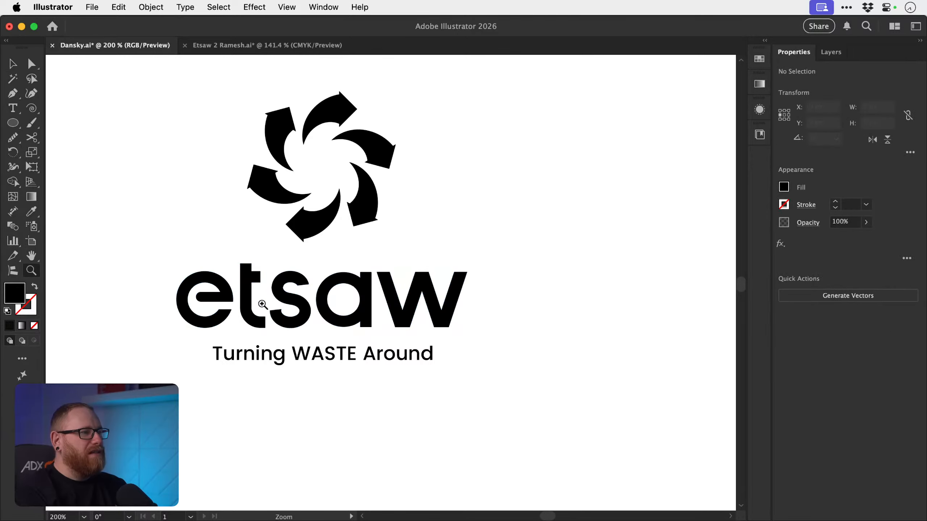
- Examine the curves and angled terminals of the wordmark's letter s up close
alt+scroll(259, 300, up, 4)
key(z)
drag(297, 280, 458, 330)
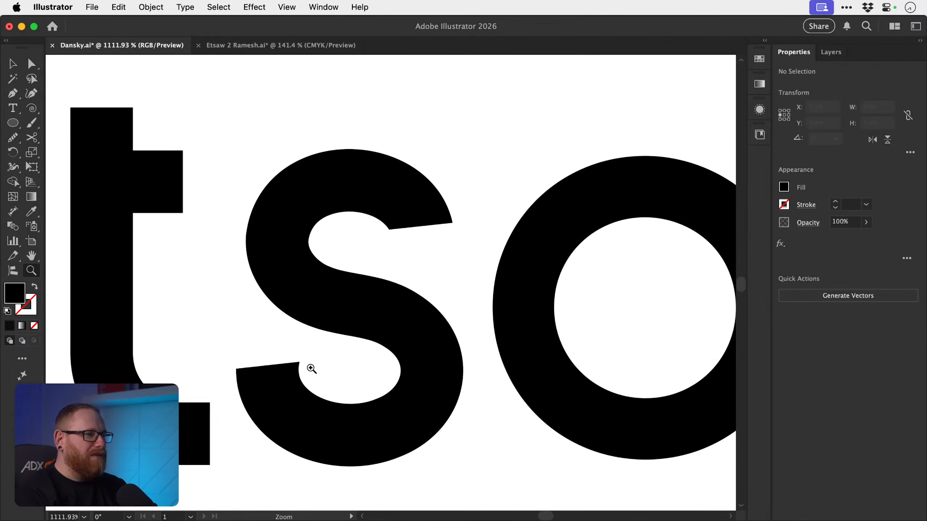
drag(310, 368, 381, 382)
key(v)
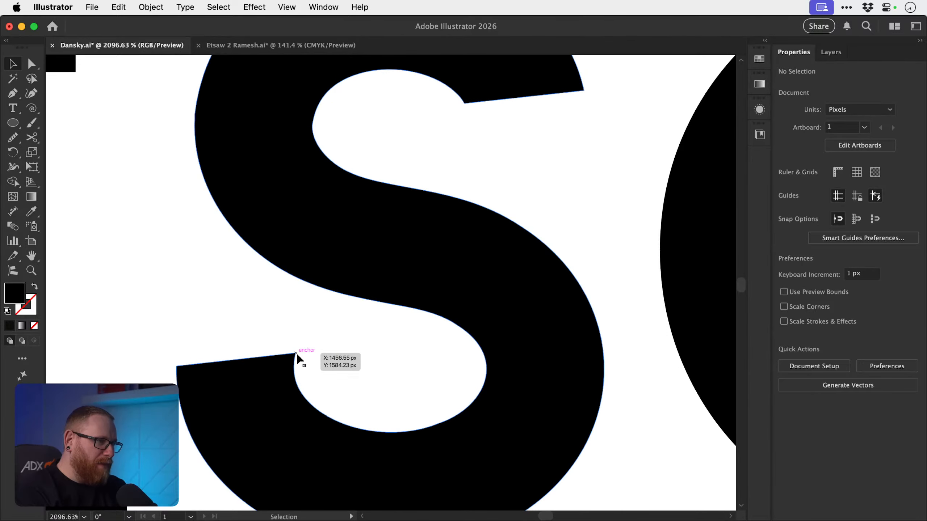
drag(375, 292, 377, 381)
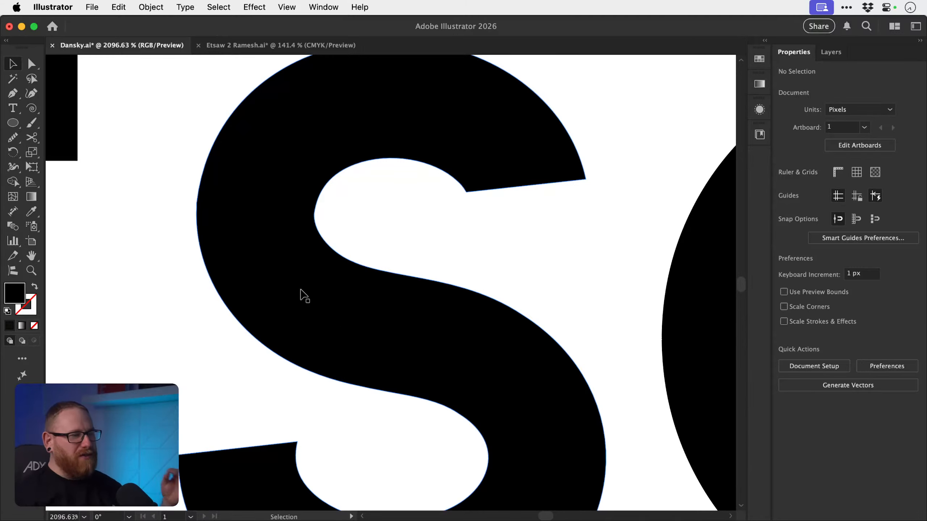
- Examine the anchor point on the inner curve of the letter s up close in outline view
key(z)
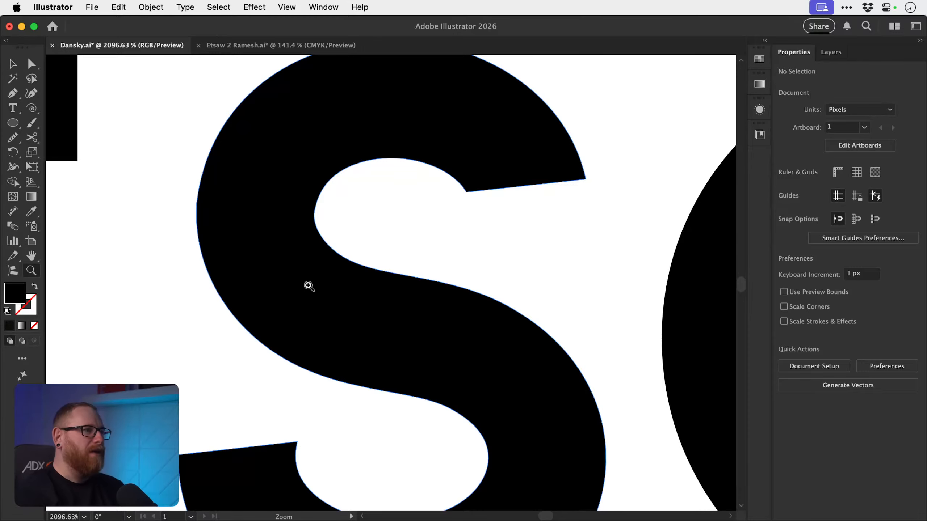
drag(318, 214, 425, 275)
key(ctrl+y)
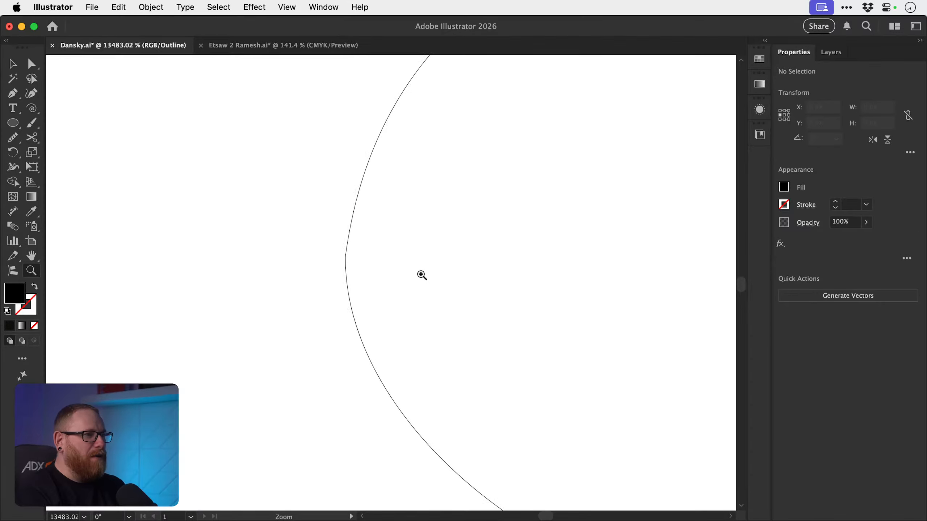
key(a)
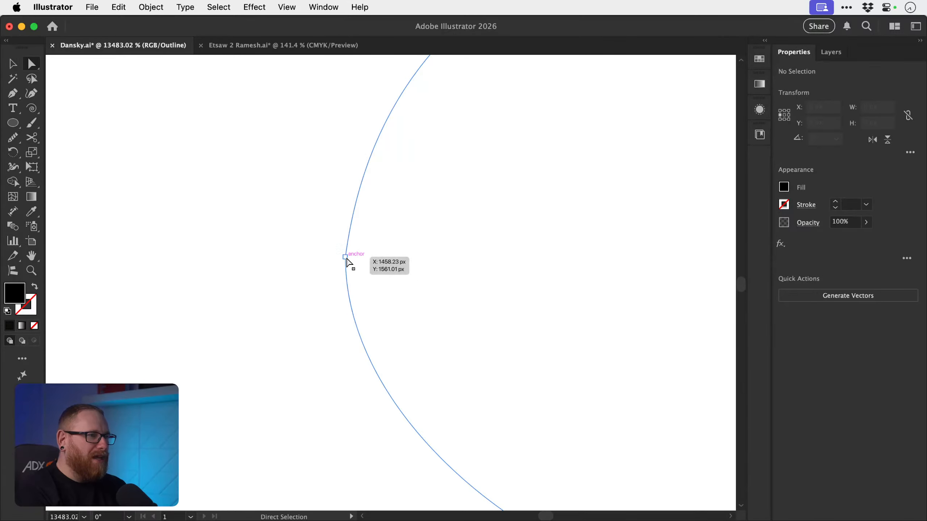
click(346, 258)
click(360, 231)
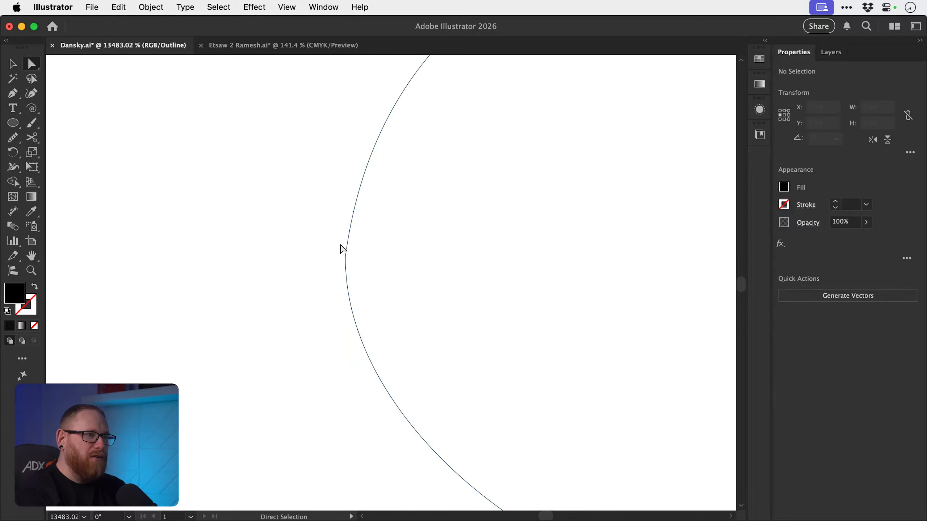
key(v)
click(349, 236)
key(n)
mouse_move(353, 227)
mouse_down()
mouse_move(346, 295)
mouse_move(348, 224)
mouse_up()
key(v)
click(469, 233)
key(super+z)
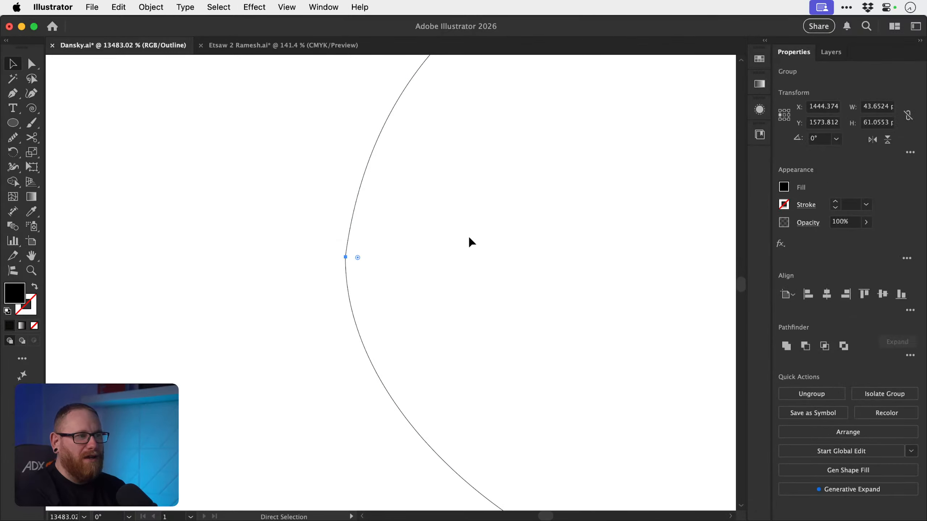
click(469, 245)
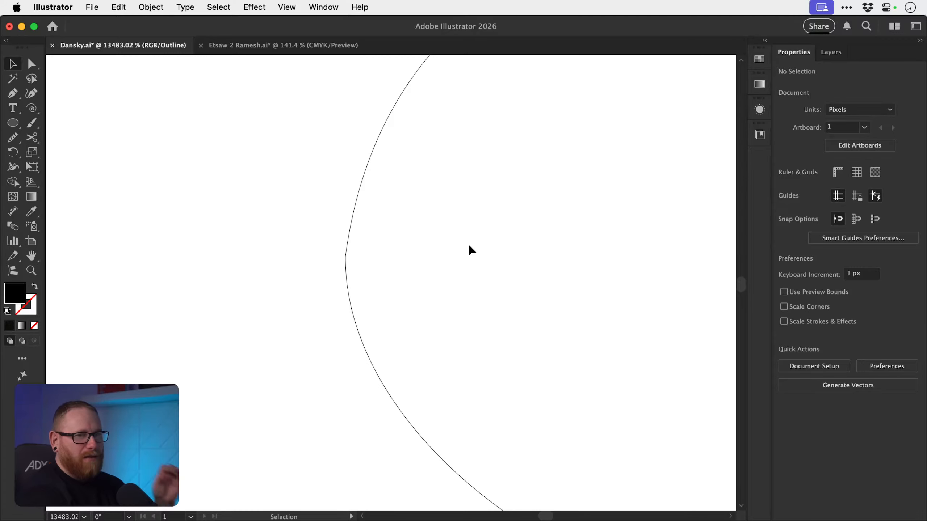
- Switch back to the filled preview and examine the upper and lower curves of the letter s
key(a)
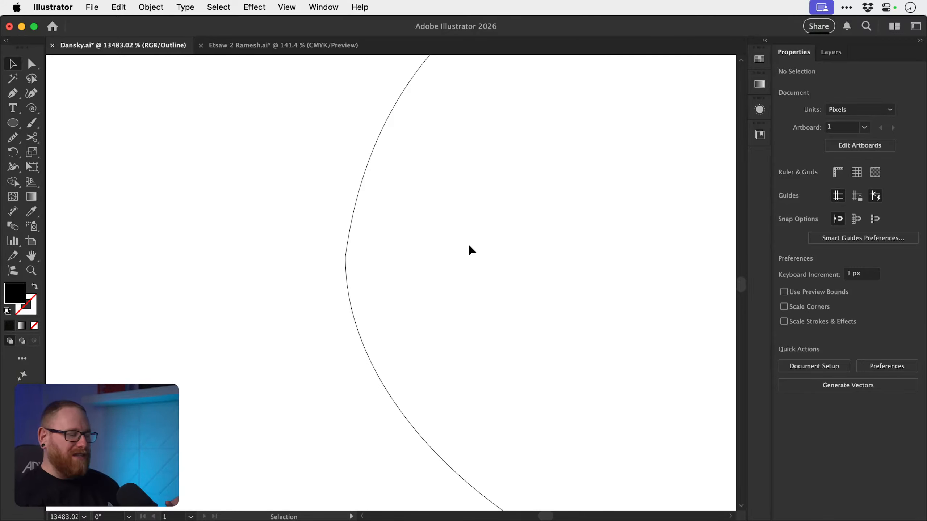
key(a)
key(super+y)
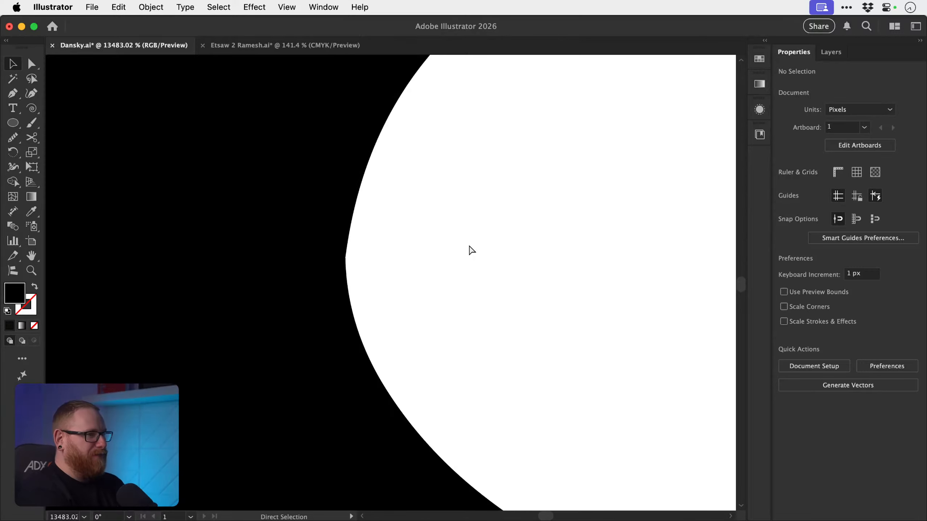
key(super+minus)
key(super+minus)
key(super+minus)
key(super+minus)
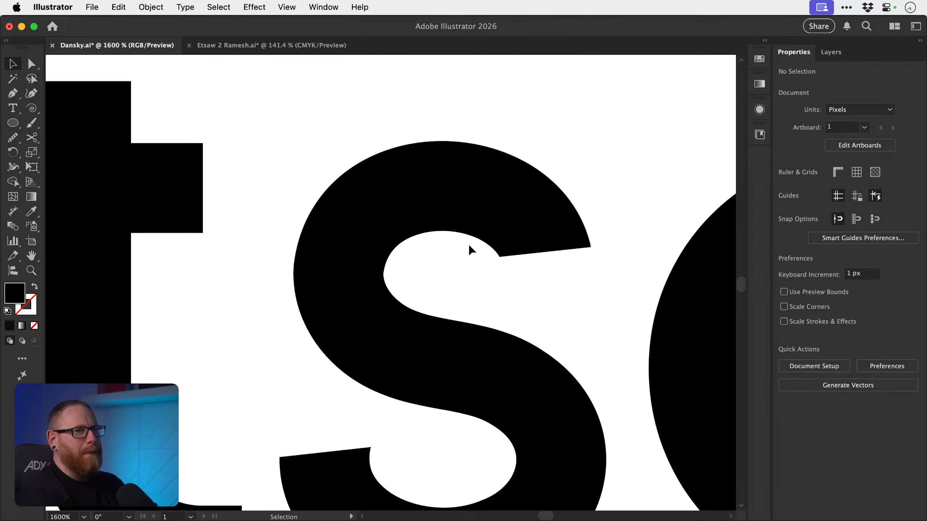
drag(468, 245, 384, 238)
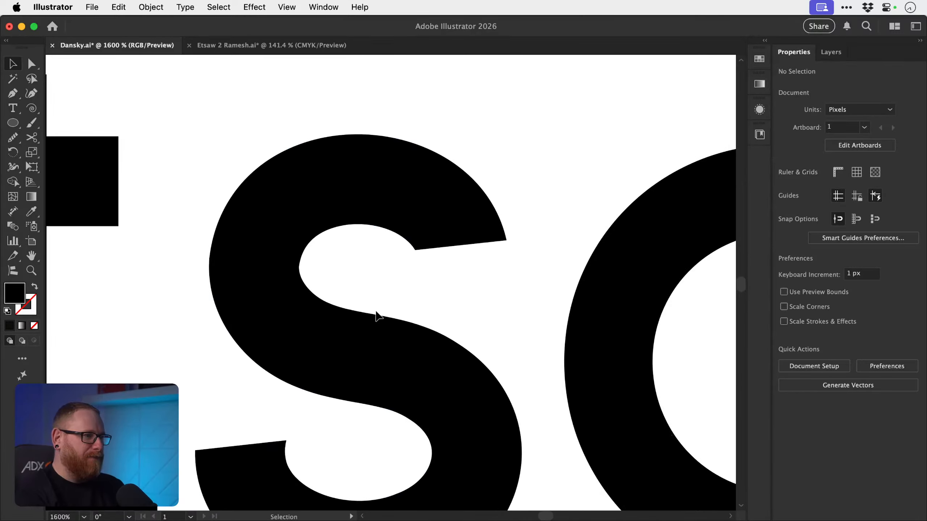
drag(376, 315, 371, 243)
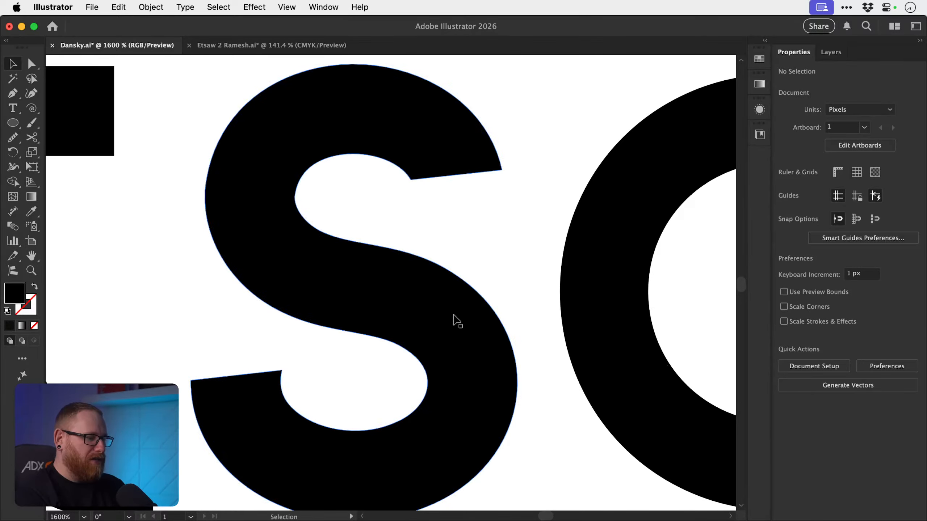
- Compare the shapes and stroke weights of the wordmark's letters t, s, a and w
key(z)
drag(460, 319, 387, 302)
drag(451, 302, 322, 298)
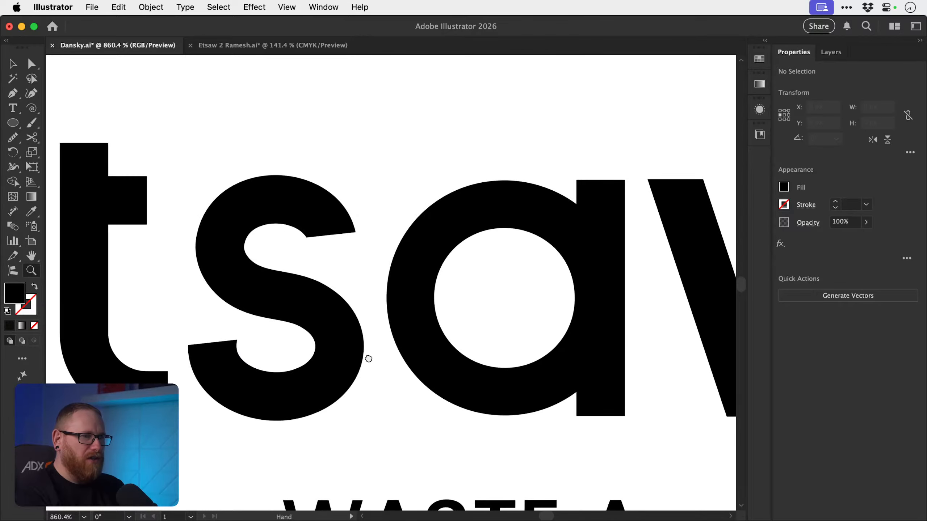
drag(368, 355, 207, 352)
key(v)
drag(386, 328, 284, 335)
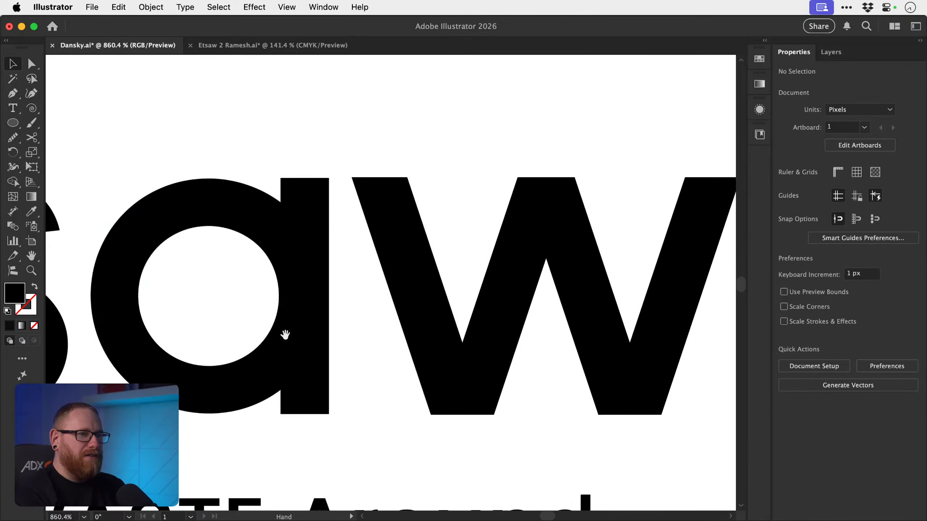
scroll(283, 338, left, 10)
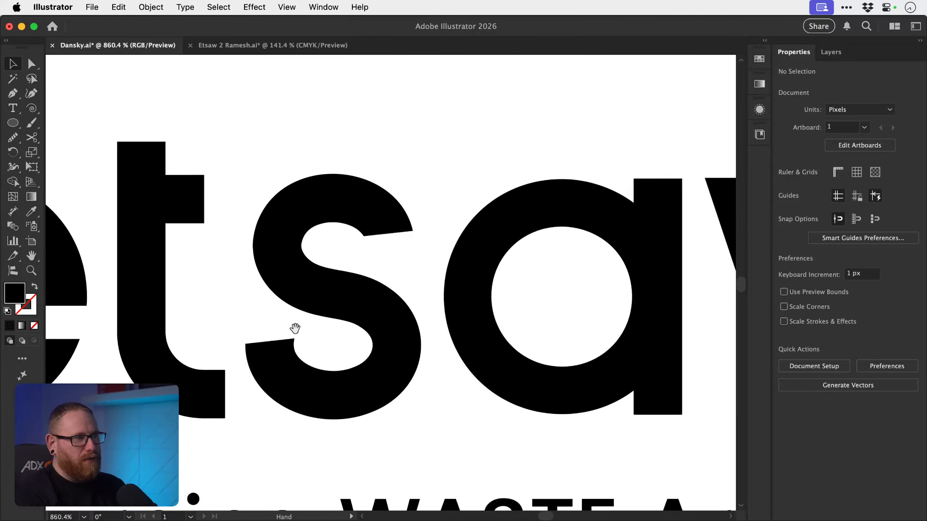
- Compare the e's rounded crossbar with the neighbouring letters, and return to the full wordmark with its tagline
key(z)
drag(135, 275, 269, 284)
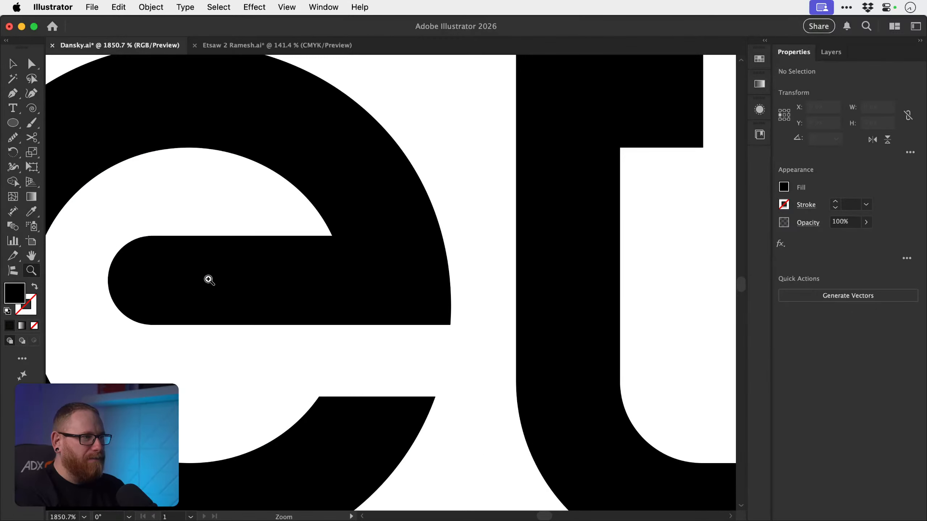
drag(370, 298, 137, 242)
drag(553, 293, 232, 284)
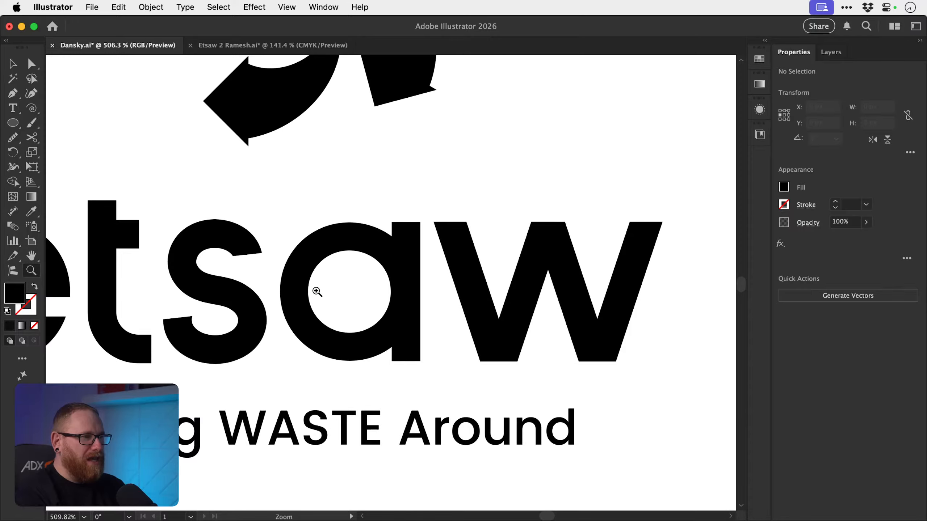
drag(317, 292, 345, 166)
key(v)
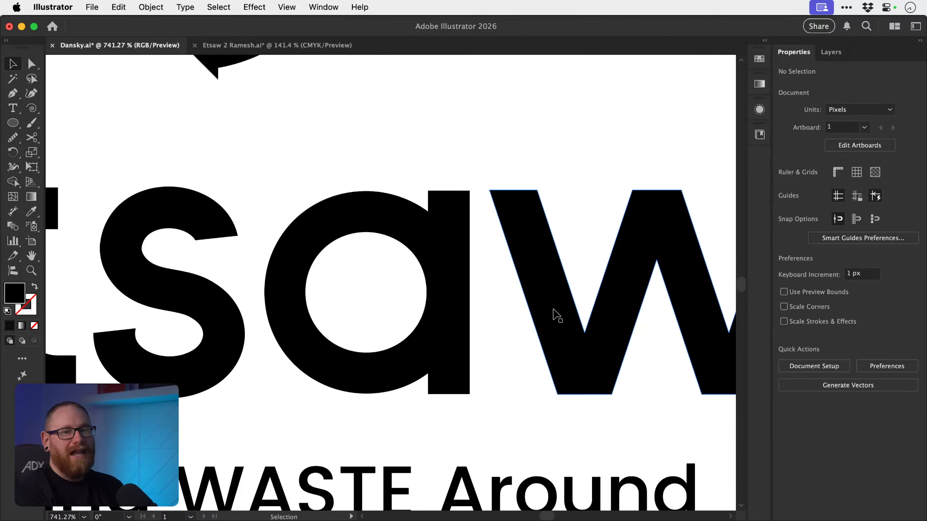
key(z)
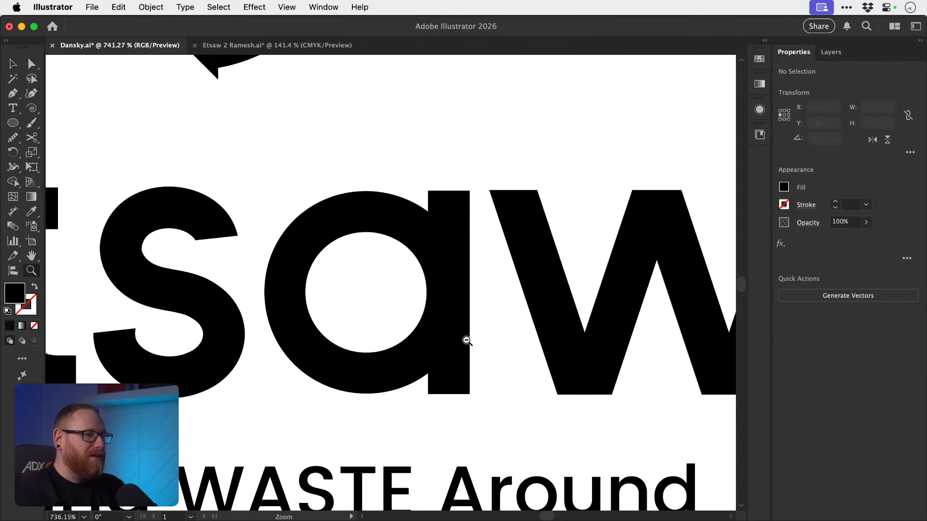
drag(468, 341, 324, 262)
key(v)
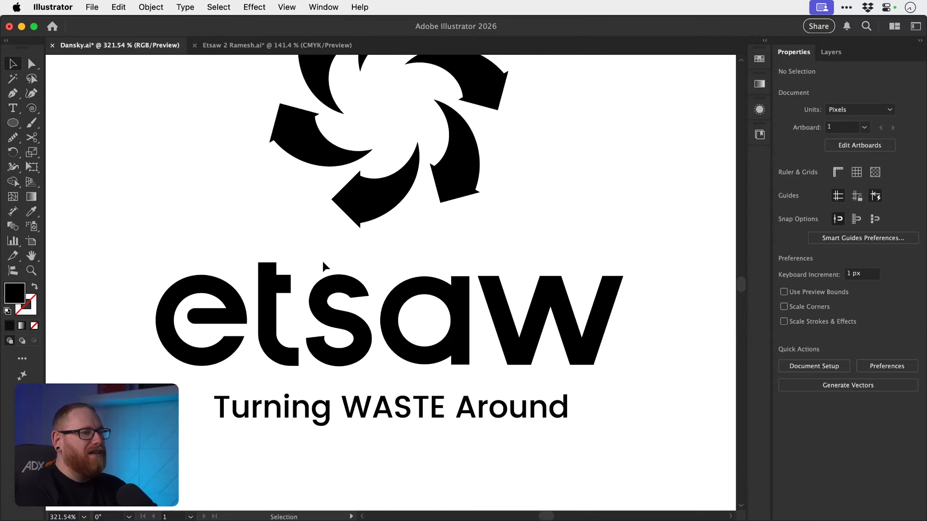
- Add the text "etsaw" below the tagline and enlarge it to about 75 pt
scroll(329, 270, down, 5)
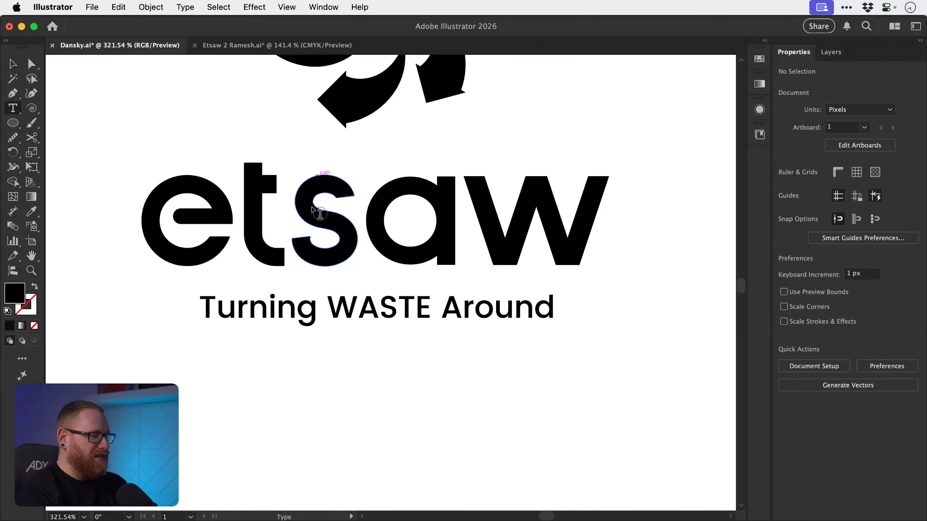
key(t)
click(307, 425)
text(etsaw)
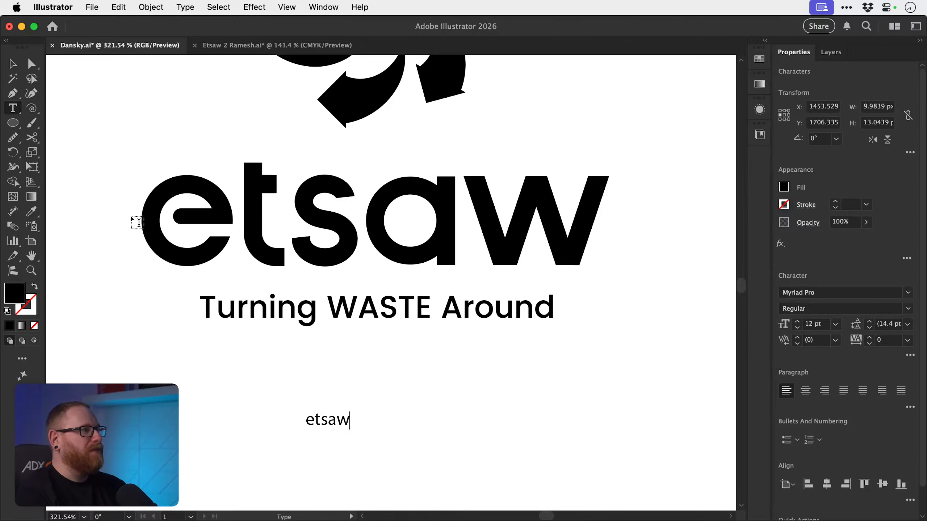
key(Escape)
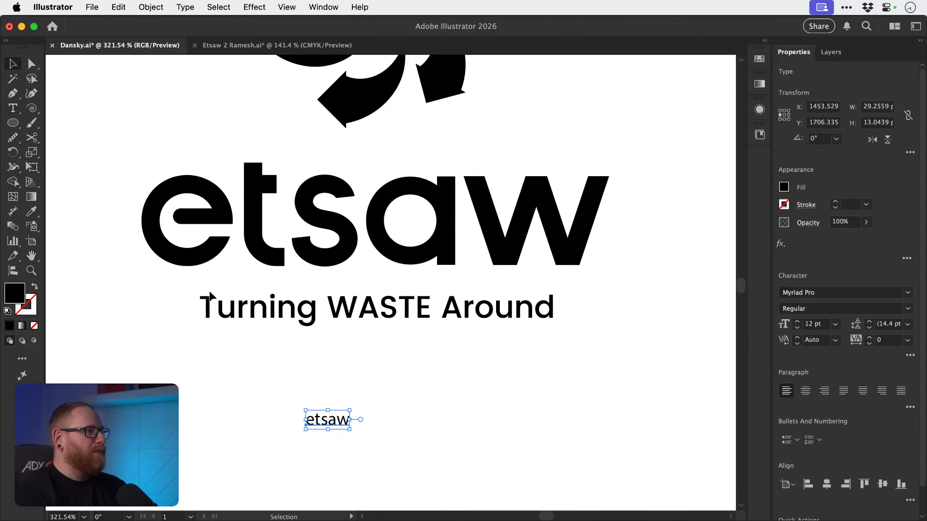
drag(351, 412, 464, 345)
drag(373, 425, 406, 401)
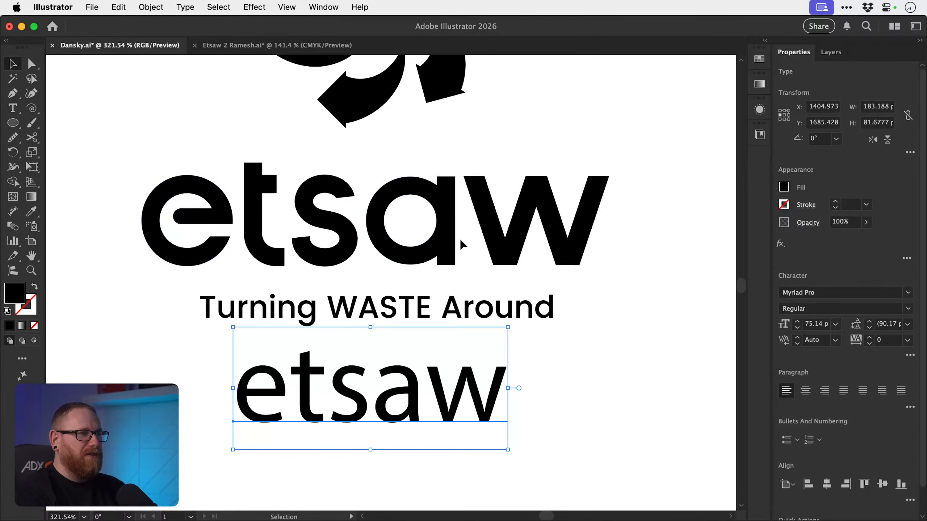
- Set the new "etsaw" text's font to ITC Avant Garde Gothic Pro Demi
click(837, 289)
text(av)
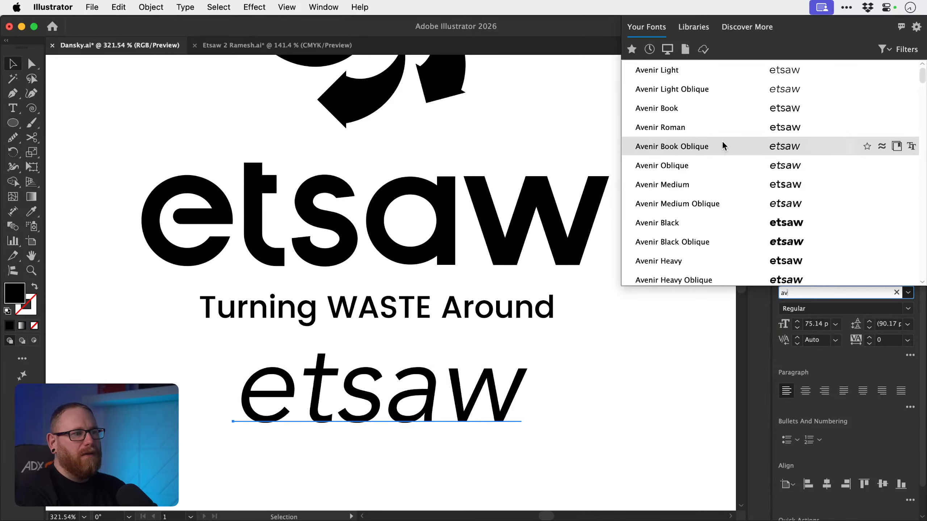
text(a)
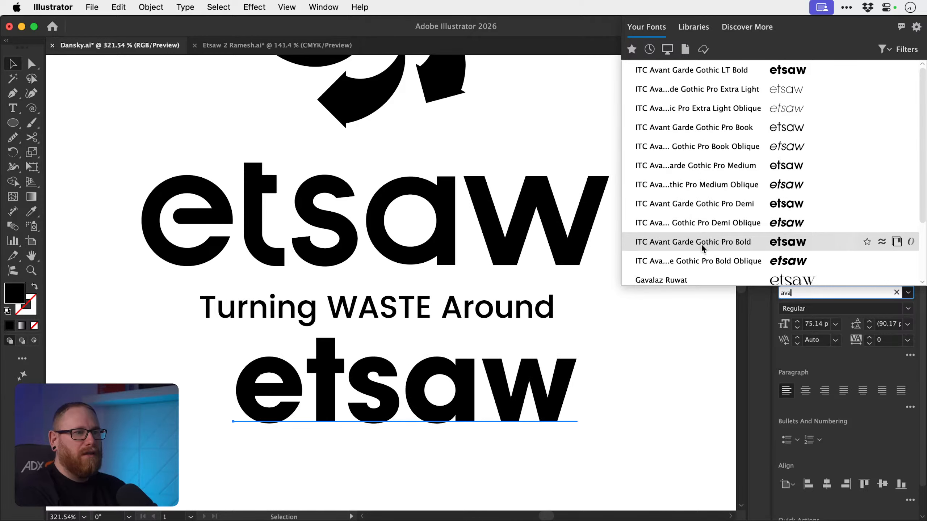
click(700, 206)
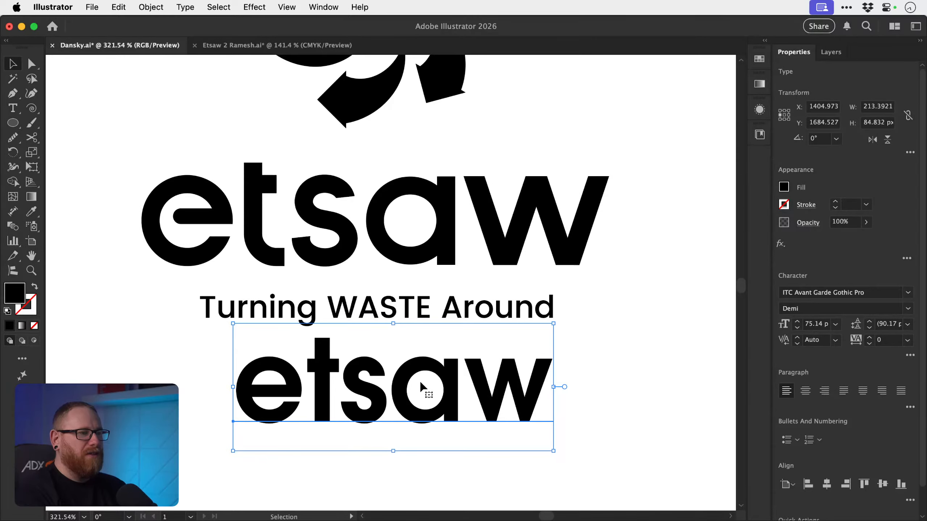
- Reposition the comparison text beneath the tagline and enlarge it to about 103 pt, close to the wordmark's size
drag(440, 395, 381, 402)
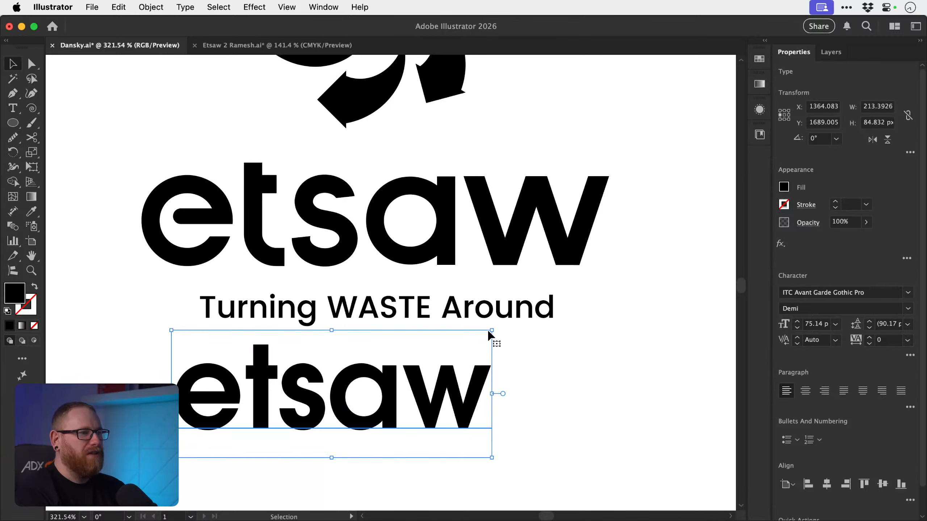
drag(492, 330, 582, 284)
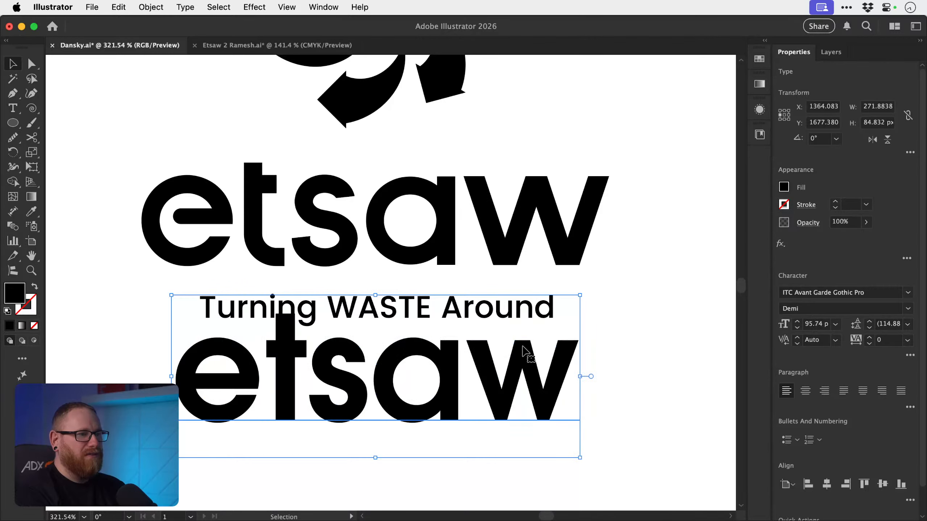
scroll(423, 393, down, 3)
drag(416, 381, 408, 411)
drag(580, 290, 600, 271)
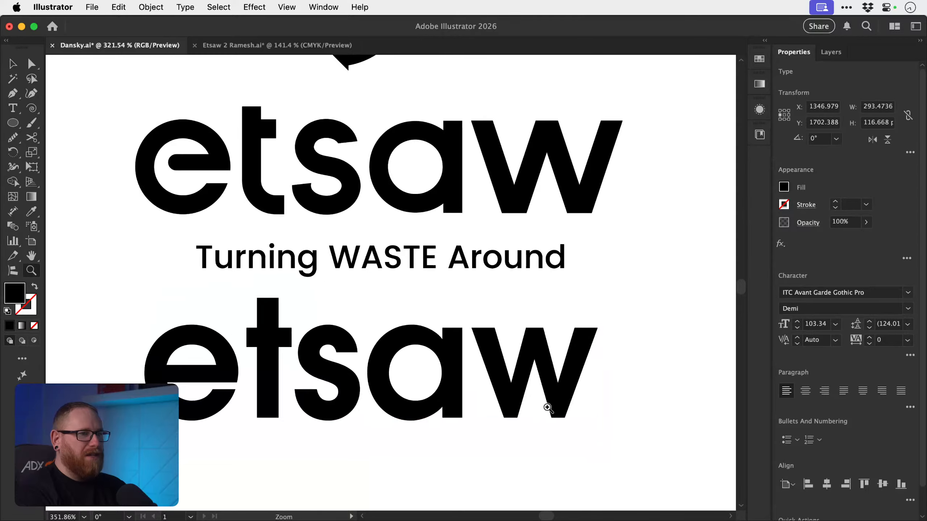
- Compare the Avant Garde letterforms e, t, s, a and w with those of the original wordmark
scroll(515, 398, up, 5)
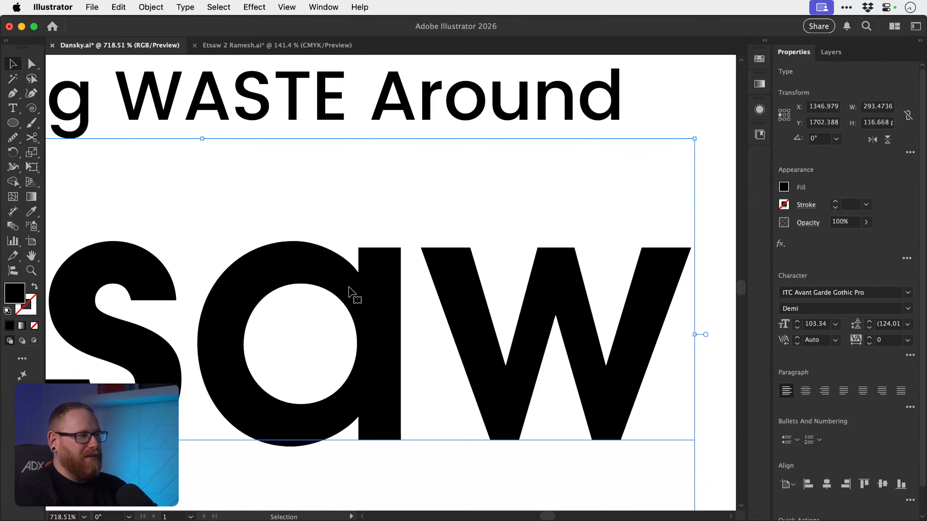
scroll(339, 290, left, 10)
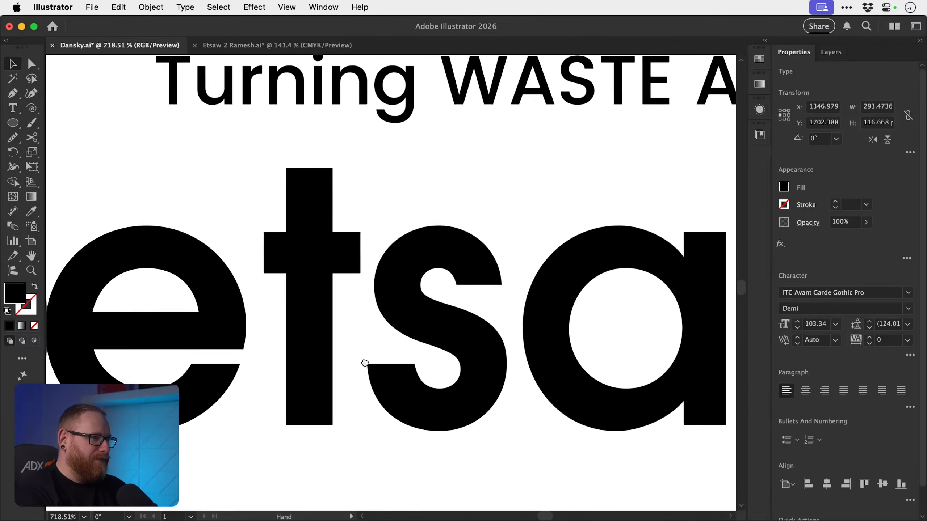
key(z)
drag(373, 372, 355, 351)
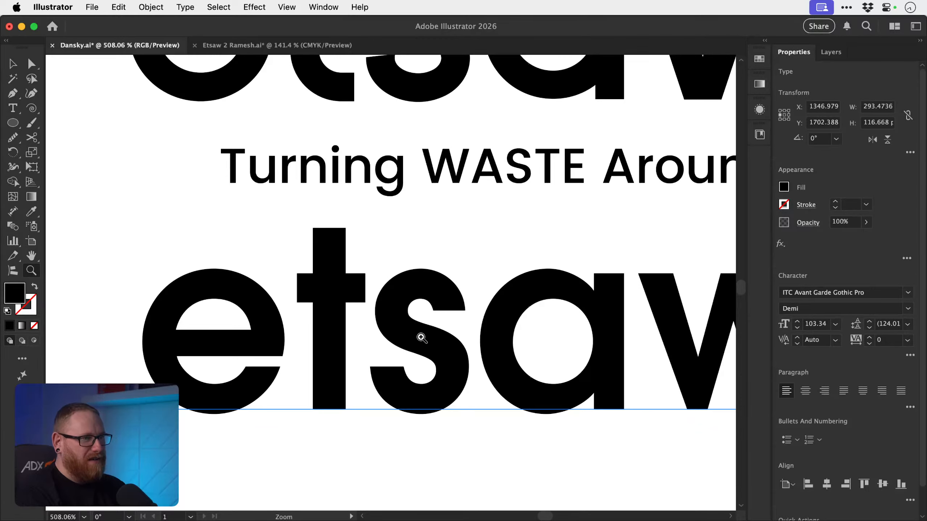
drag(448, 376, 357, 313)
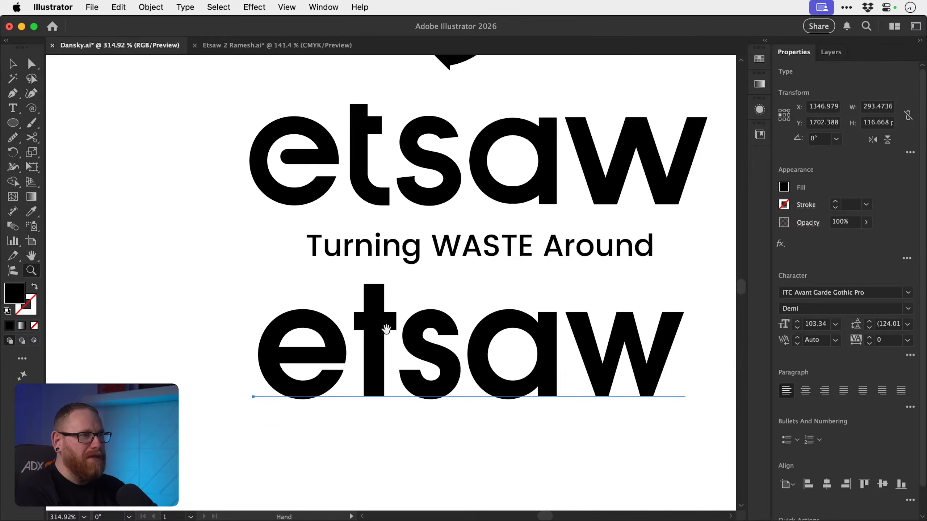
scroll(387, 319, right, 5)
key(v)
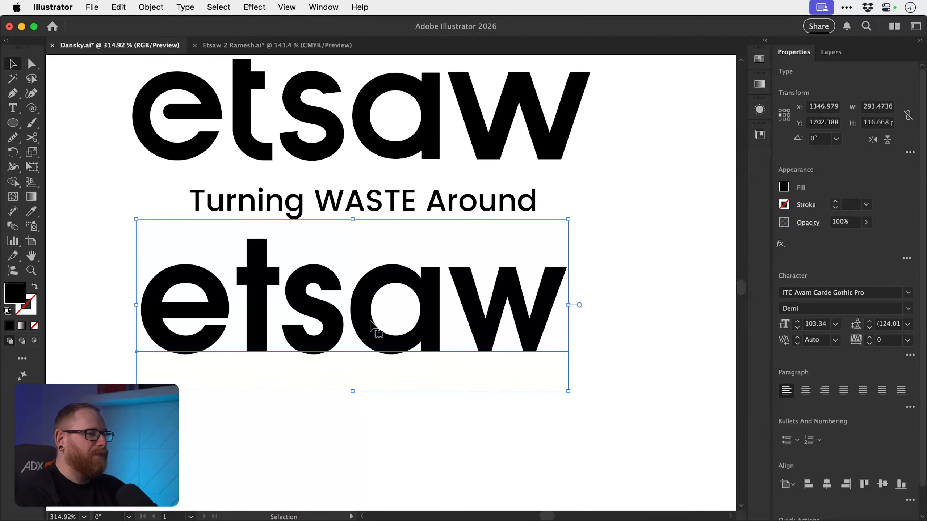
- Try the comparison text in Satoshi Bold
click(822, 292)
text(sat)
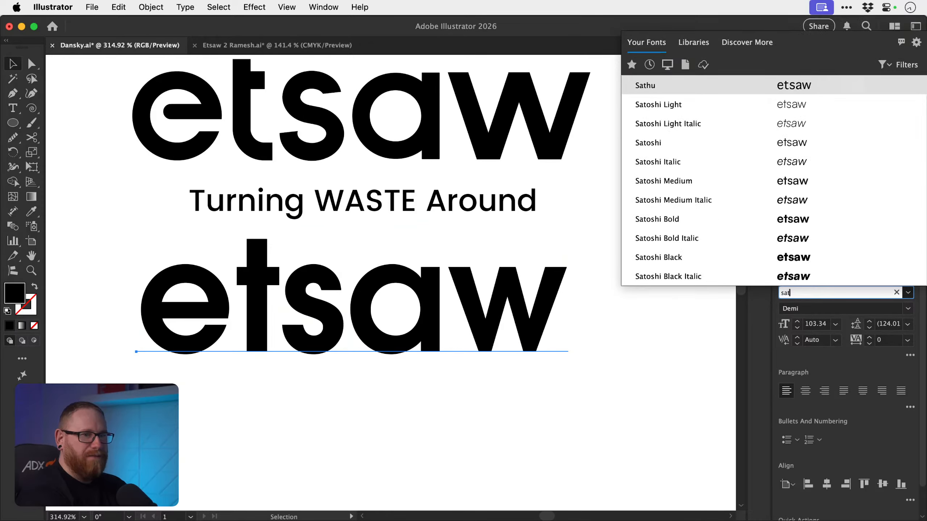
click(769, 219)
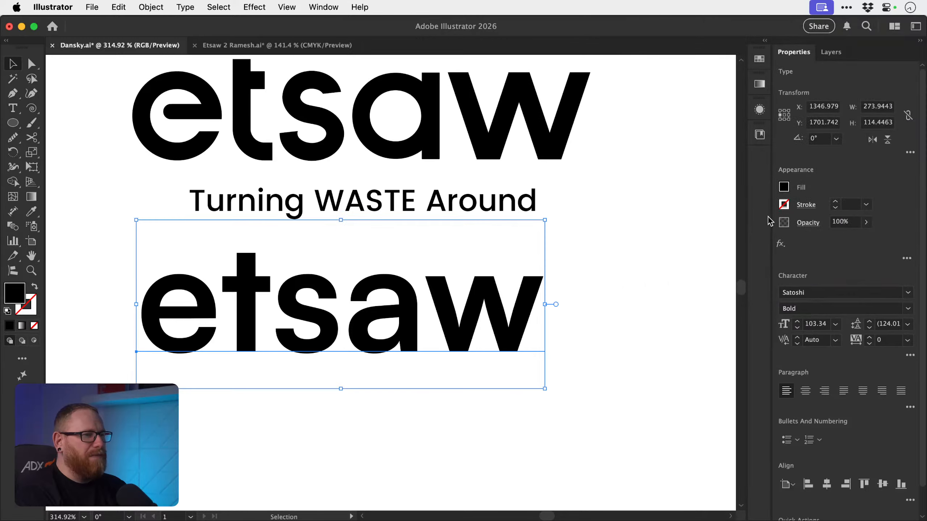
- Search the fonts for "century", and browse the font list while previewing candidates on the comparison text
click(858, 291)
text(century)
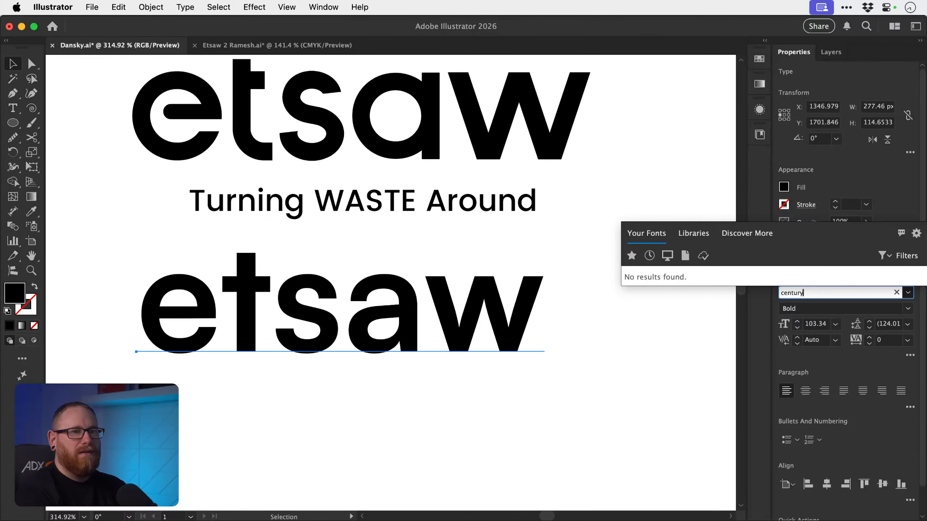
key(BackSpace)
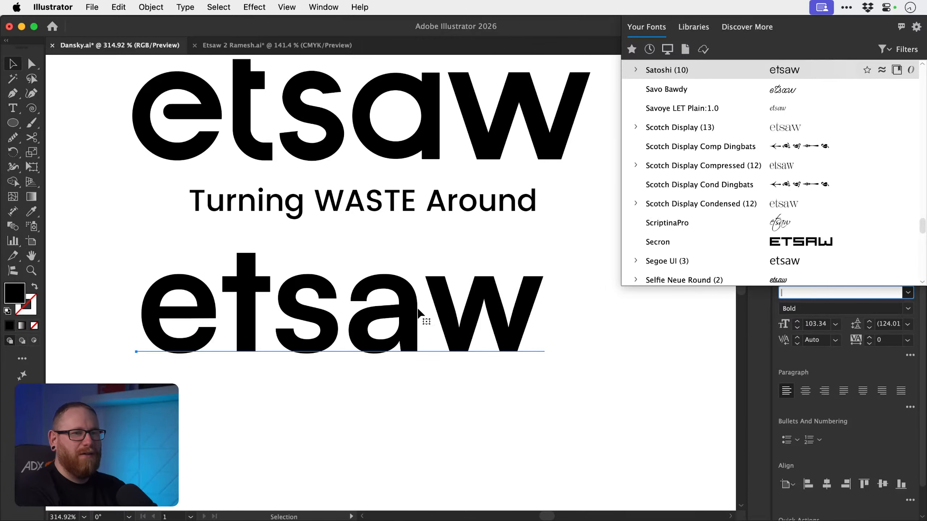
scroll(671, 119, up, 10)
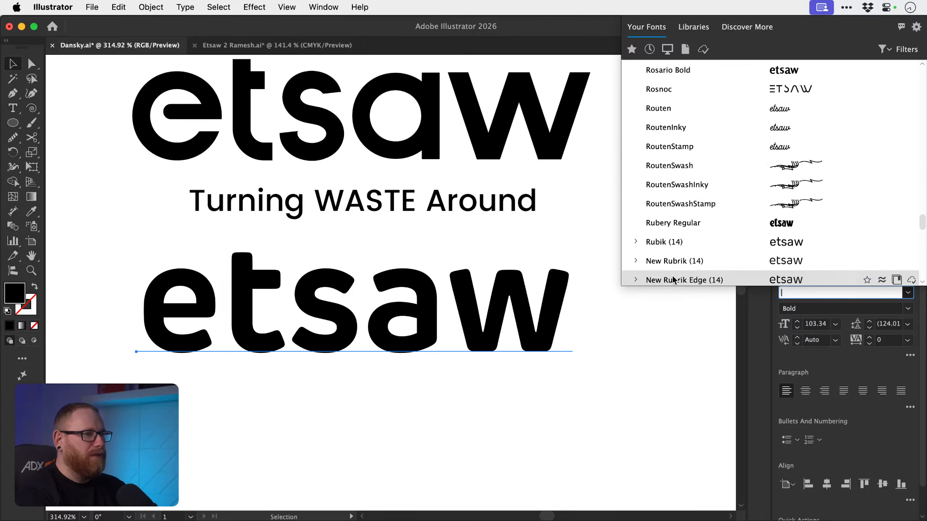
scroll(670, 188, up, 5)
scroll(670, 164, up, 5)
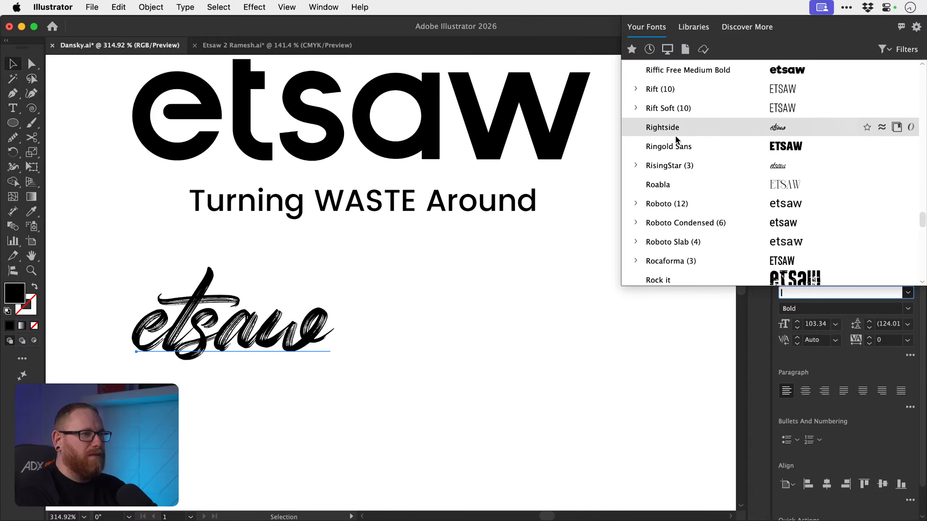
scroll(677, 200, up, 5)
scroll(680, 170, up, 5)
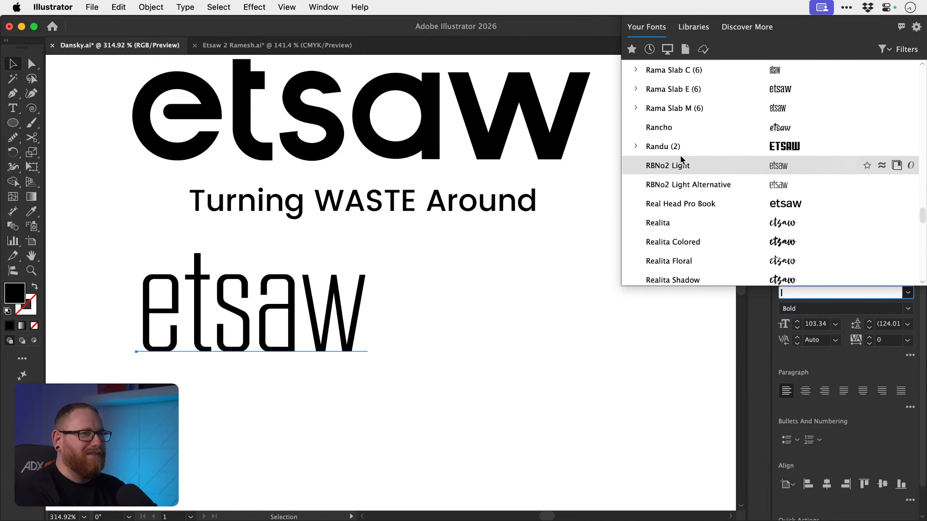
click(644, 388)
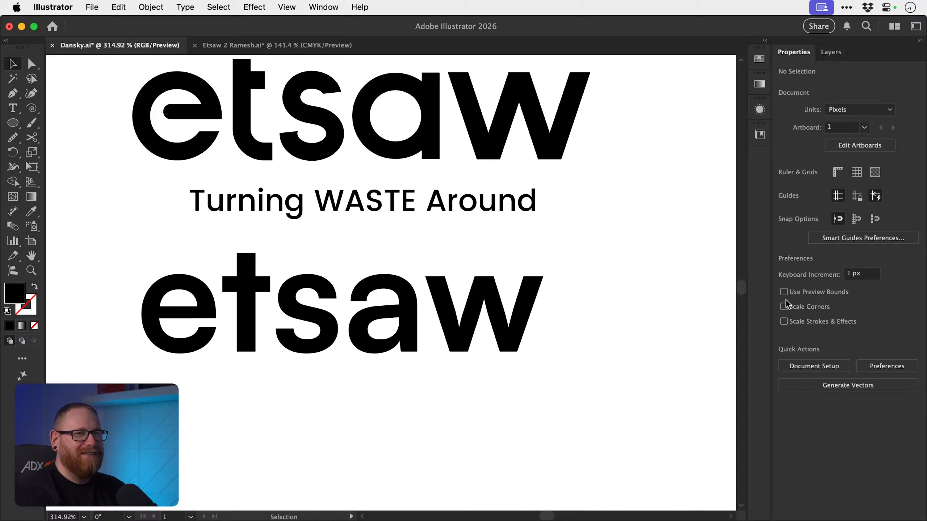
- Set the comparison "etsaw" text's font to Outfit Medium
click(367, 321)
click(816, 293)
text(out)
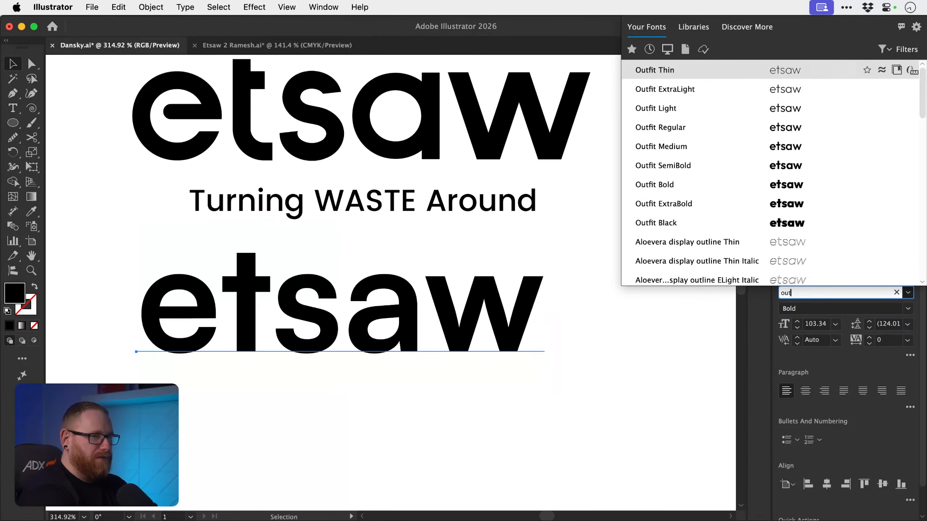
click(701, 150)
- Step back and forth through the font changes to compare Outfit, Satoshi and Avant Garde against the wordmark
key(super+z)
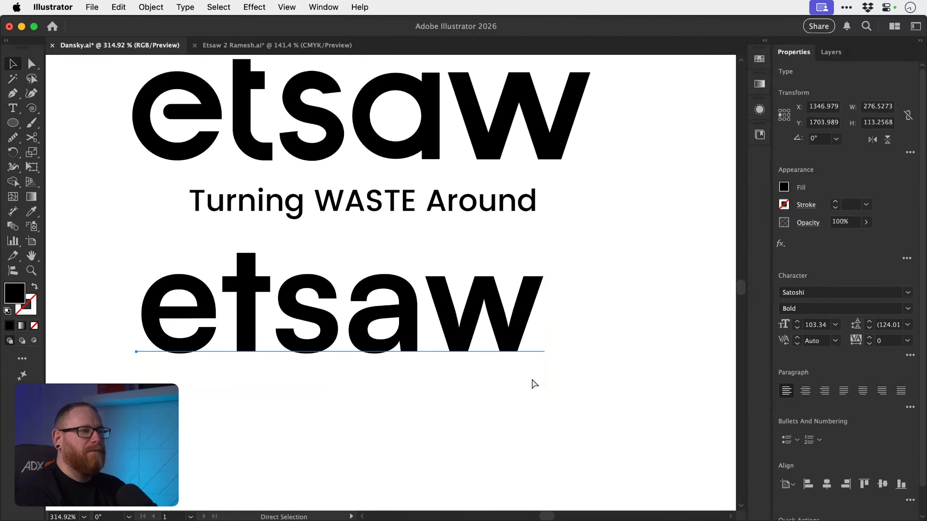
key(super+shift+z)
key(super+z)
key(super+z)
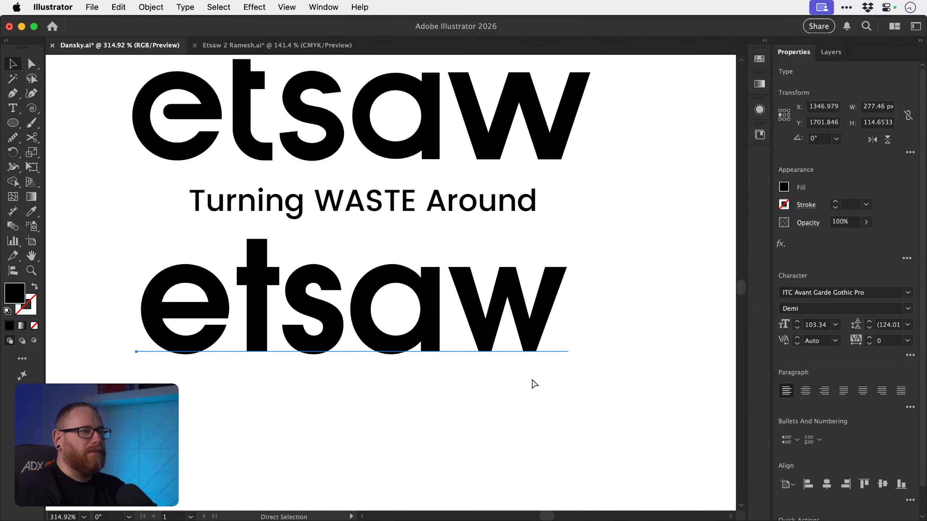
key(super+shift+z)
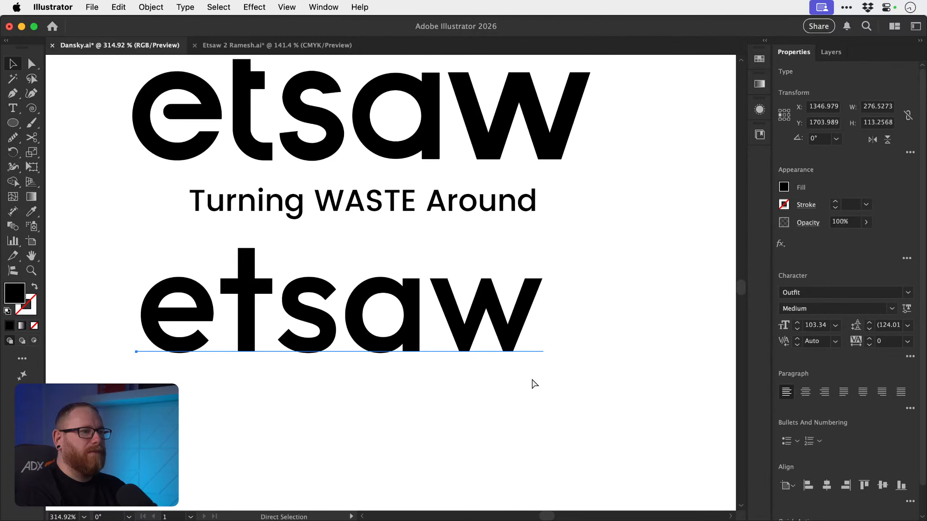
key(super+z)
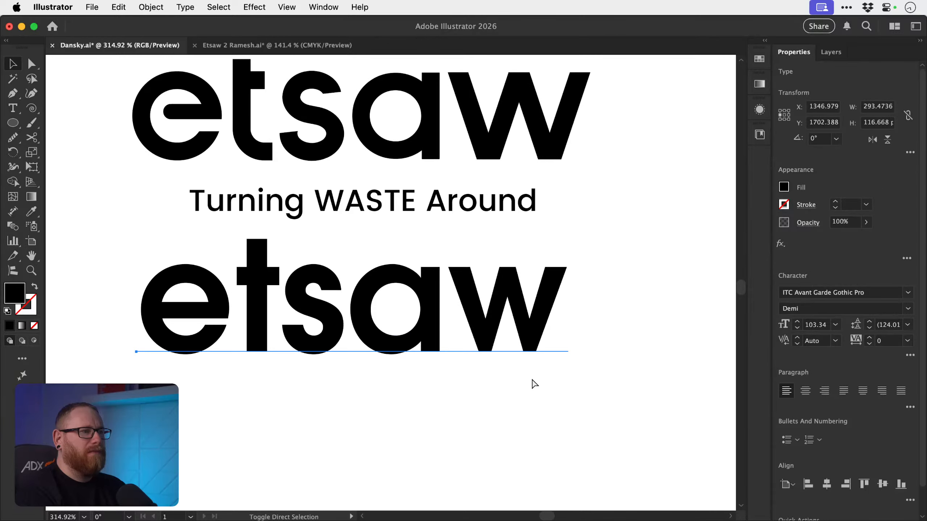
key(super+shift+z)
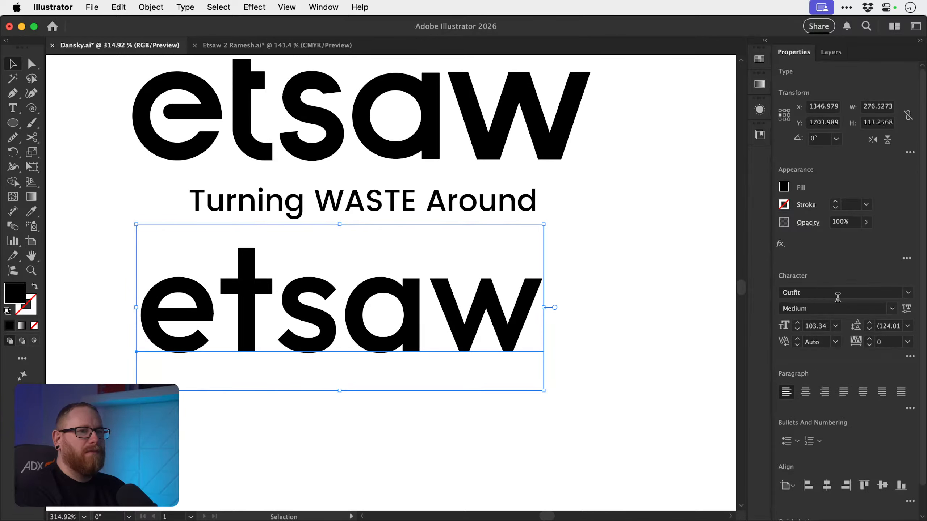
- Set the weight of the Outfit comparison text to SemiBold
click(892, 308)
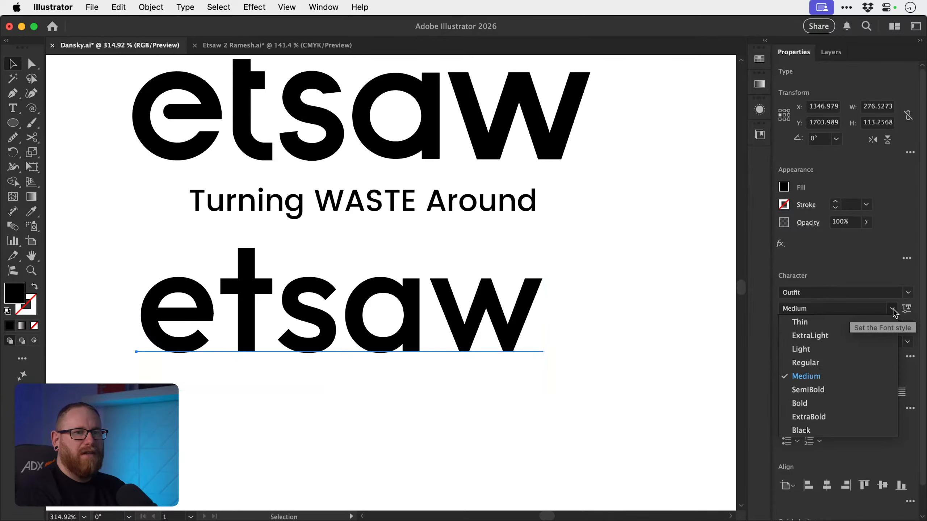
click(852, 390)
click(602, 323)
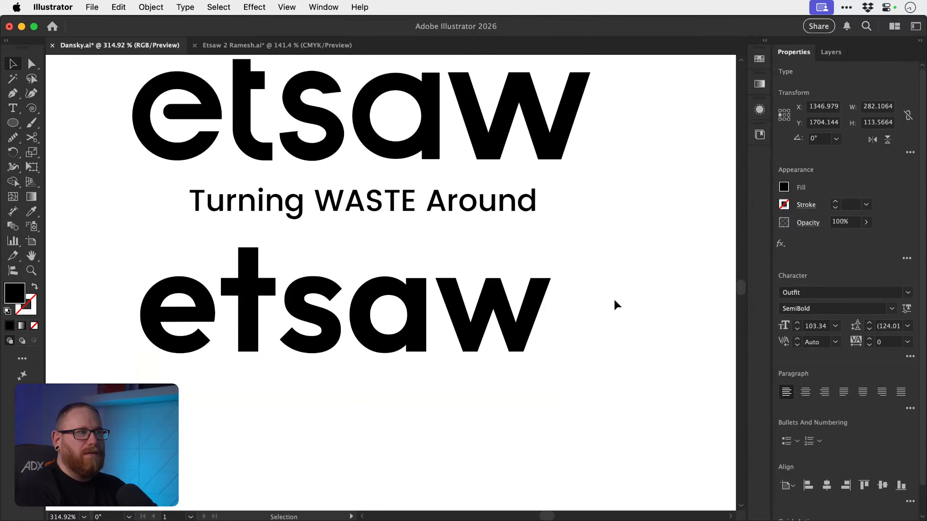
- Enlarge the comparison text from its centre to about 111 pt, close to the original wordmark's width
drag(399, 350, 412, 305)
drag(413, 273, 412, 285)
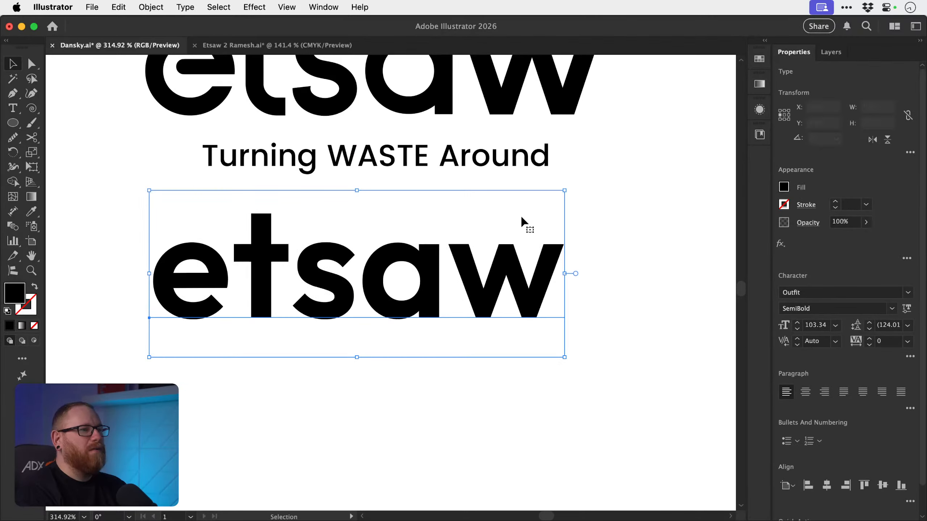
drag(571, 188, 582, 179)
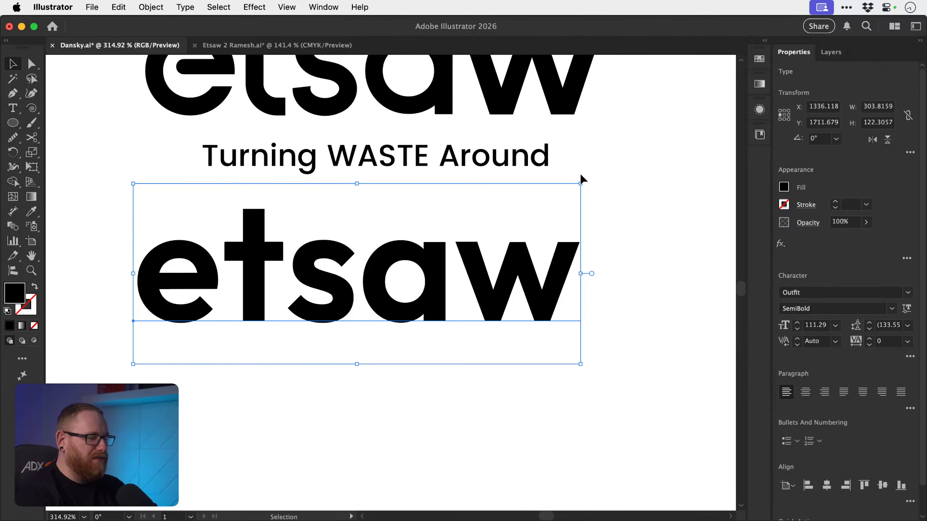
- Duplicate the comparison text directly below itself and convert the upper copy to outlines
scroll(337, 385, down, 3)
scroll(337, 385, left, 2)
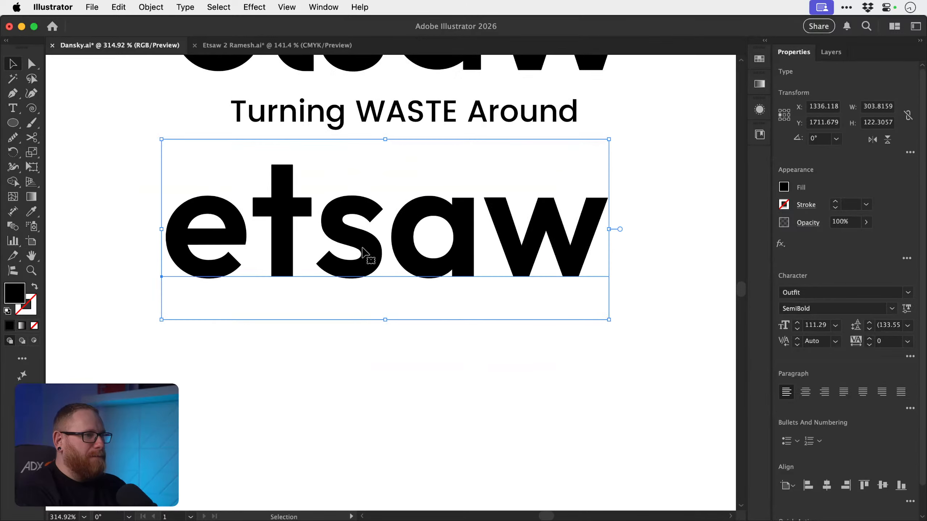
drag(375, 257, 367, 411)
click(373, 250)
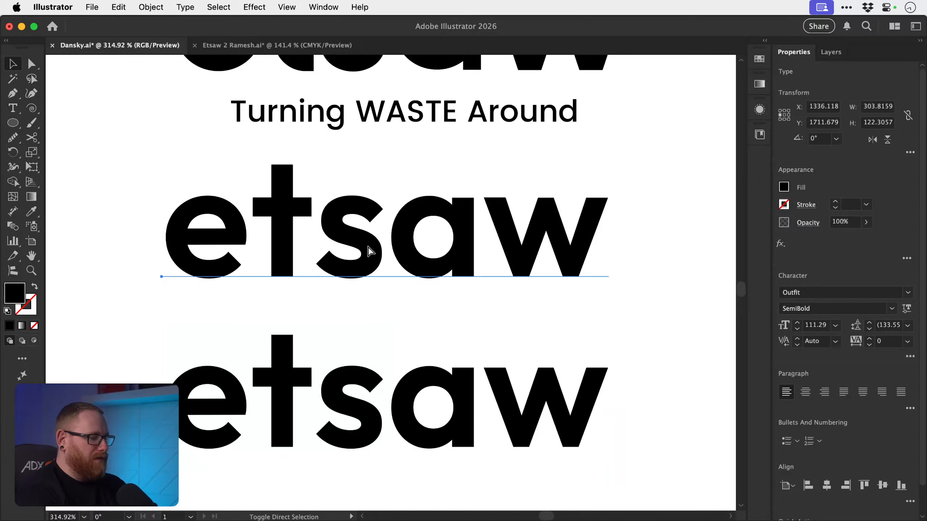
key(super+shift+o)
click(325, 315)
- Shorten the outlined e's crossbar by moving its two left anchor points right, opening a gap inside the bowl
key(z)
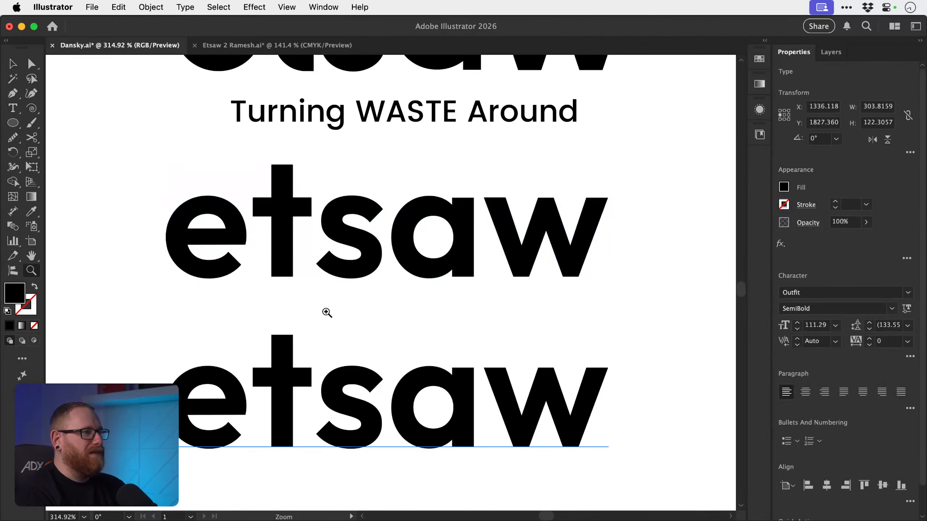
drag(186, 223, 472, 332)
key(a)
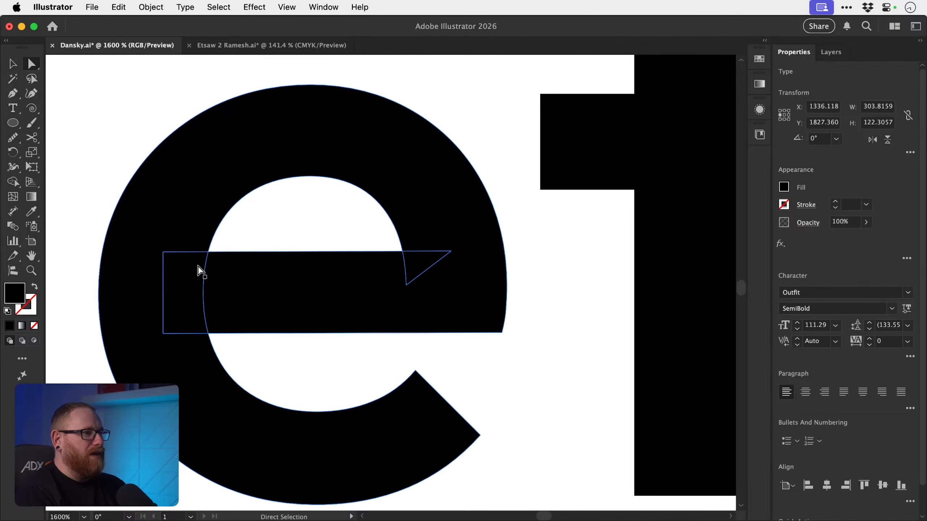
click(163, 253)
shift+click(164, 333)
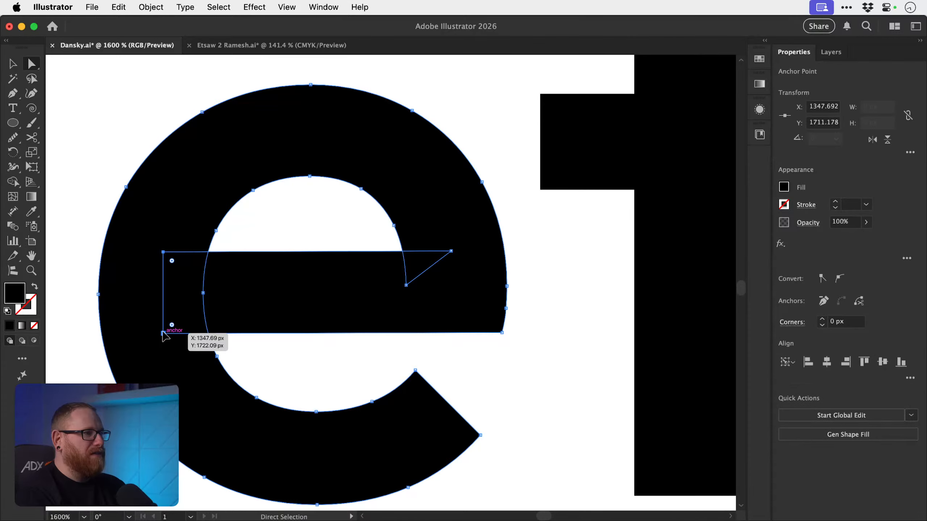
drag(164, 333, 267, 333)
key(super+minus)
key(super+minus)
click(266, 337)
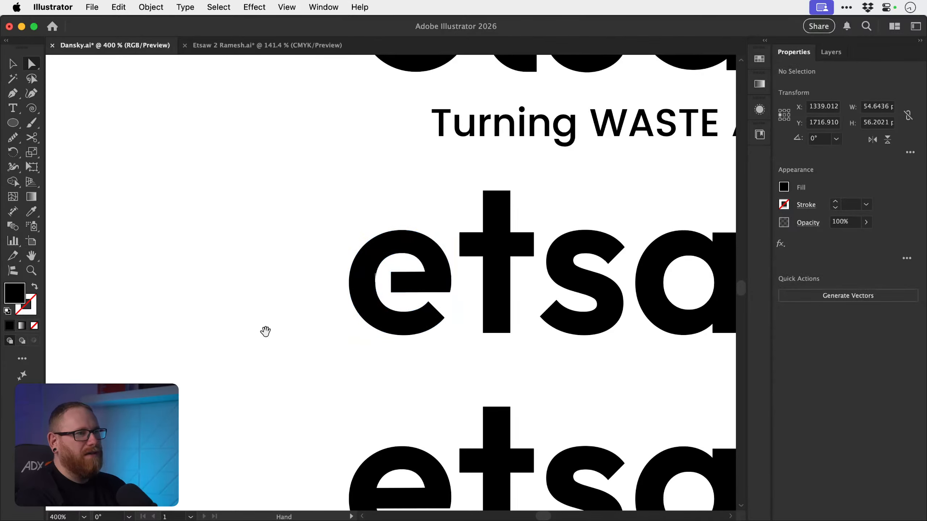
- Remove the left arm of the outlined t's crossbar by moving its end points flush with the stem
scroll(265, 332, right, 6)
scroll(346, 341, up, 5)
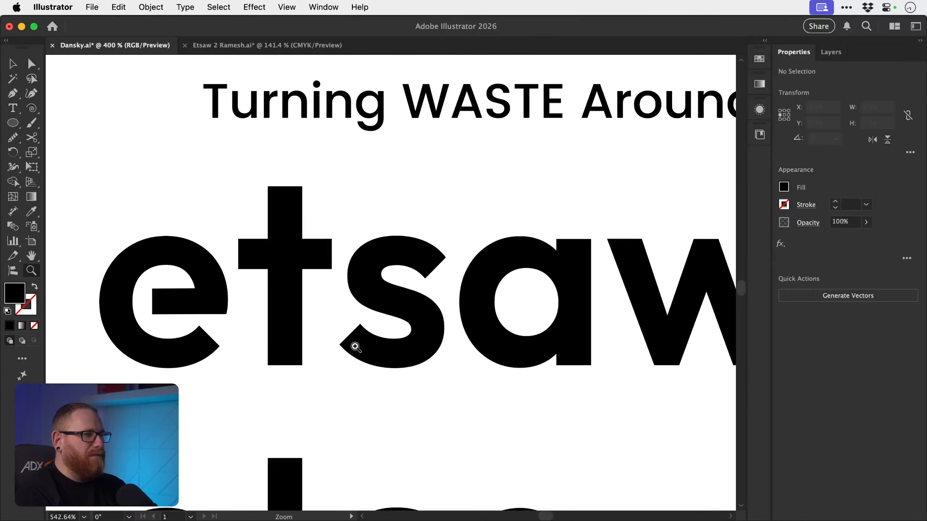
drag(237, 269, 236, 269)
drag(228, 261, 263, 263)
- Move the outlined e horizontally closer to the t to tighten the gap left by the removed arm
key(v)
click(298, 314)
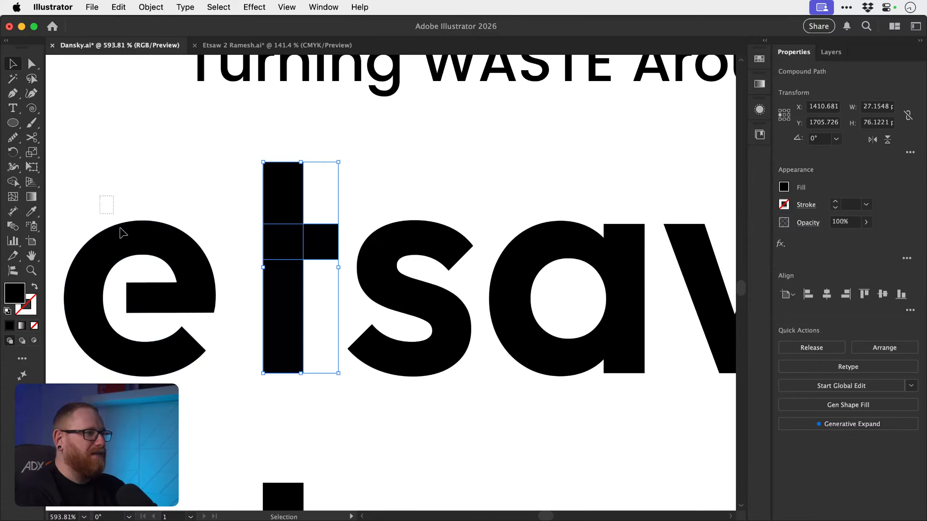
drag(174, 352, 184, 352)
click(245, 365)
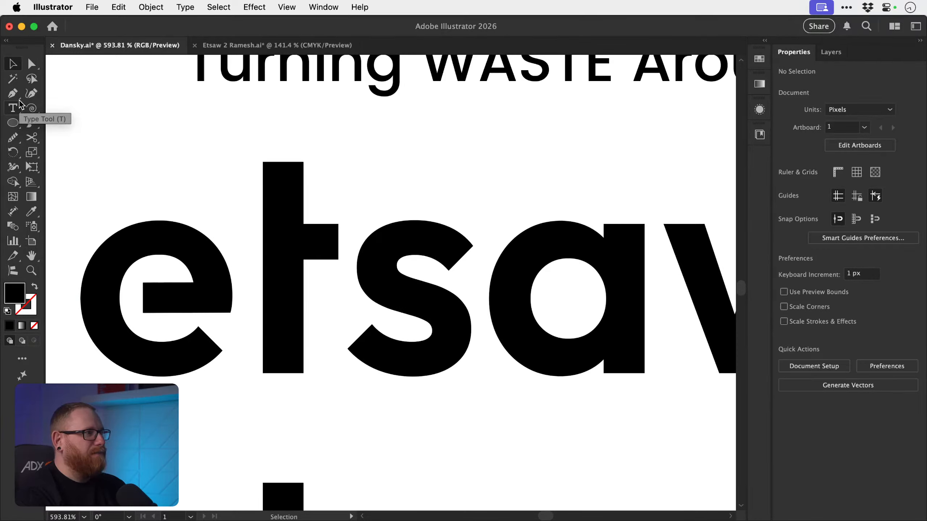
- Draw a quarter-circle arc about 17.5 px wide and high near the t's base with a 13 pt stroke
drag(31, 110, 68, 122)
drag(178, 133, 343, 379)
key(v)
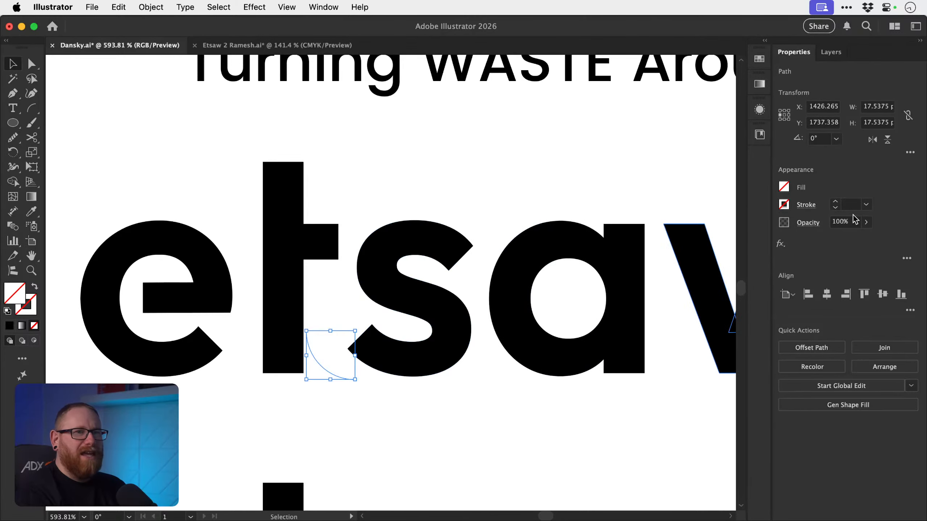
click(834, 201)
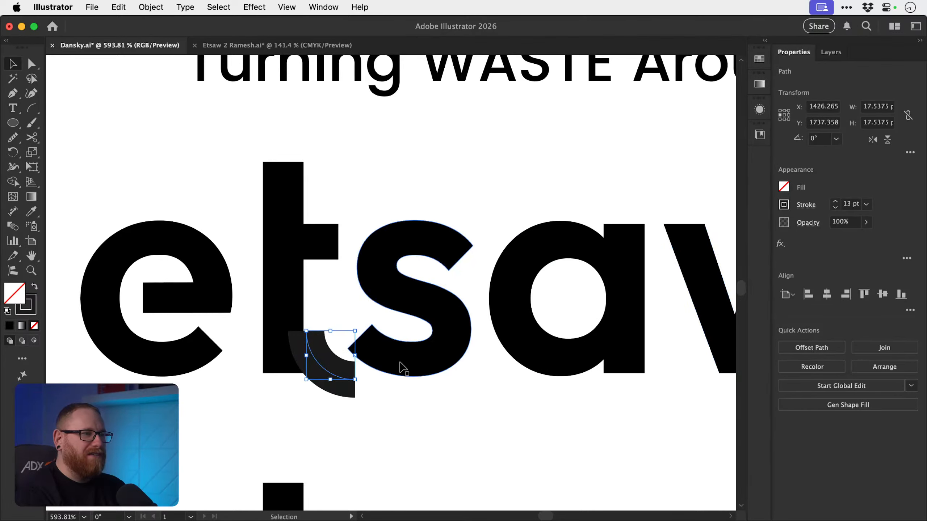
- Position the arc beneath the t's stem so it curves right from the stem's lower end
drag(321, 373, 305, 412)
drag(299, 415, 299, 414)
scroll(277, 384, up, 5)
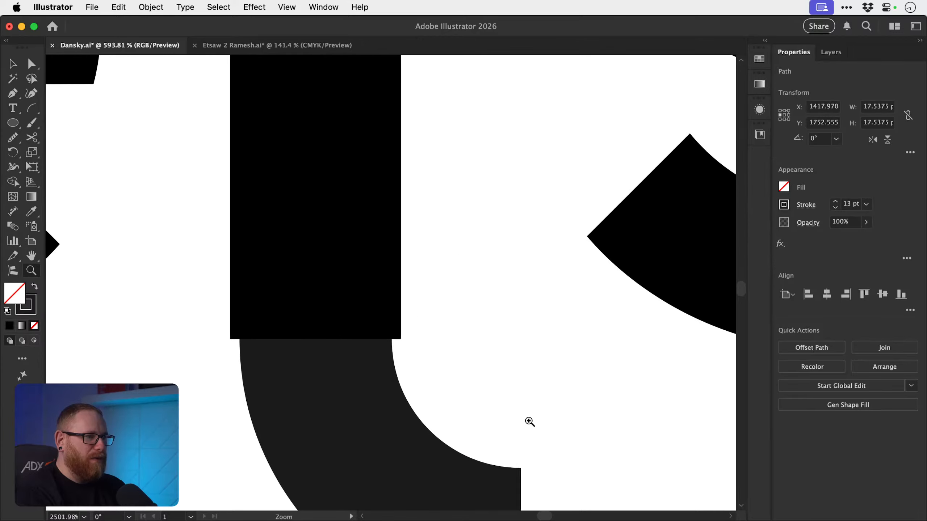
- Set the arc's stroke weight to 14.6 pt to match the thickness of the t's stem
click(835, 201)
click(835, 202)
click(835, 201)
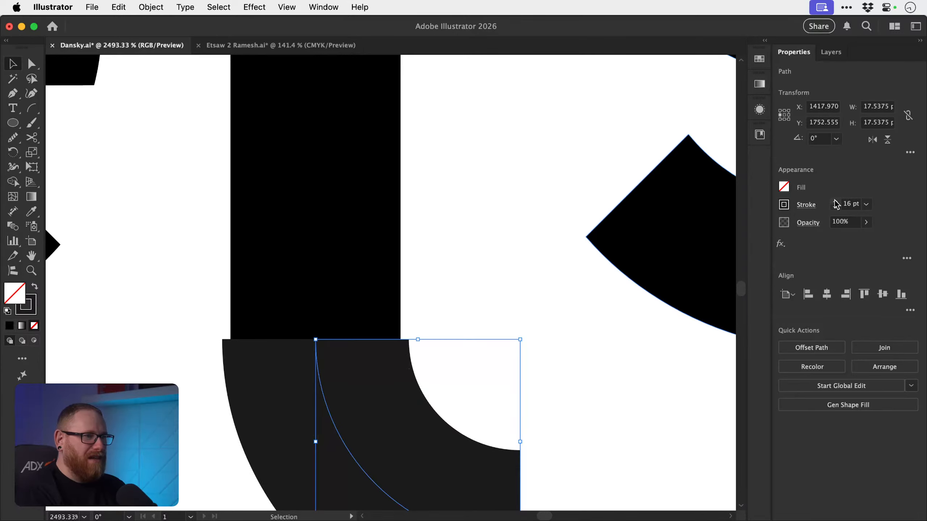
click(835, 208)
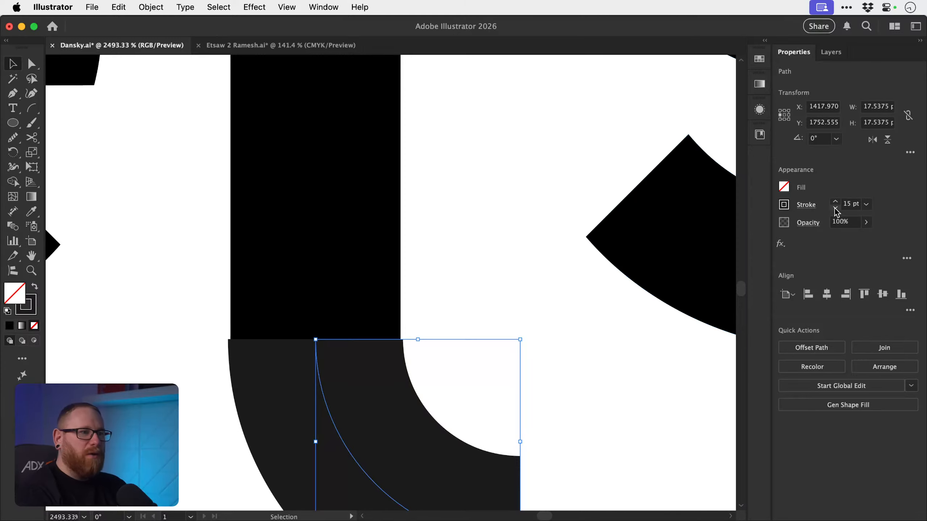
click(835, 207)
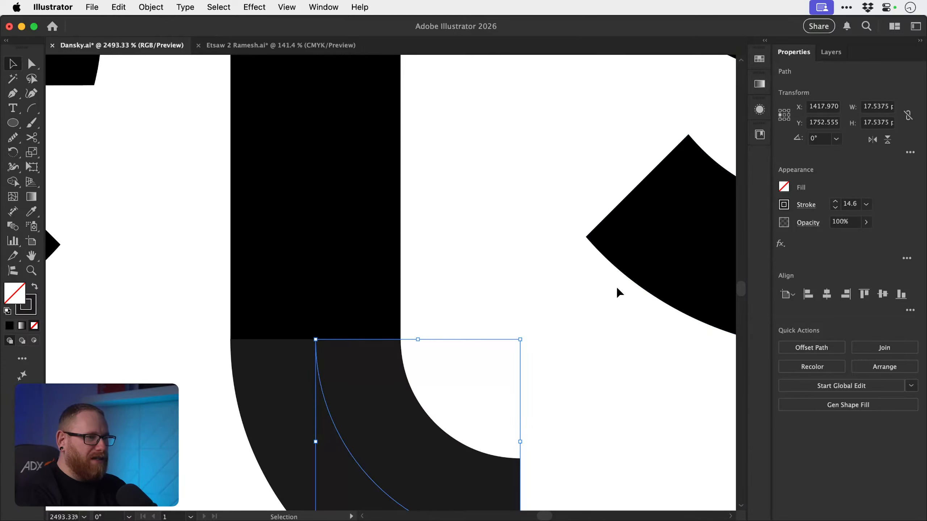
click(452, 278)
- Change the arc's stroke colour to pure black to match the t's stem
scroll(442, 278, down, 5)
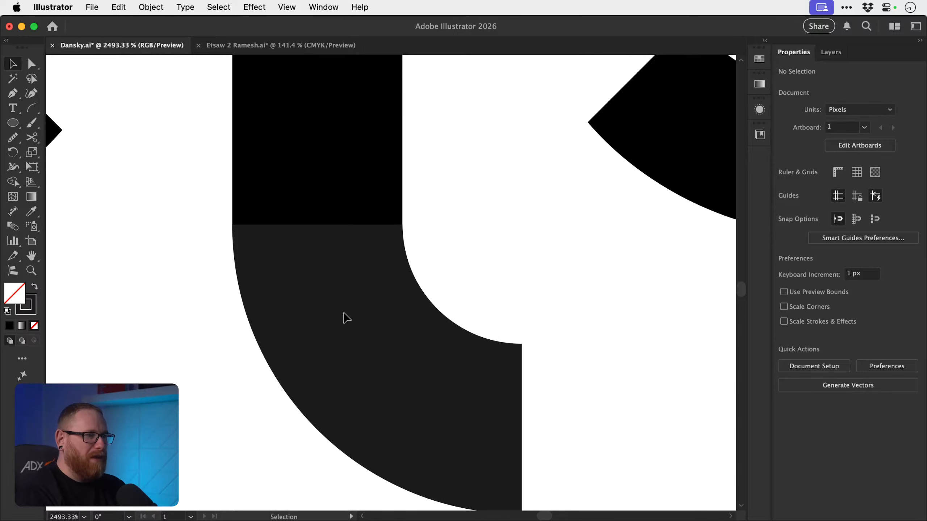
click(342, 315)
double_click(25, 304)
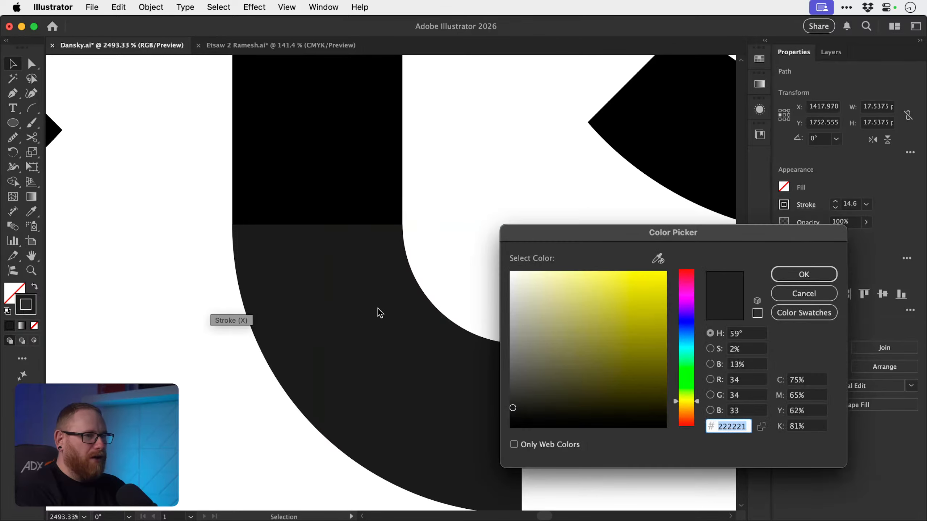
click(548, 383)
drag(548, 383, 504, 426)
click(776, 274)
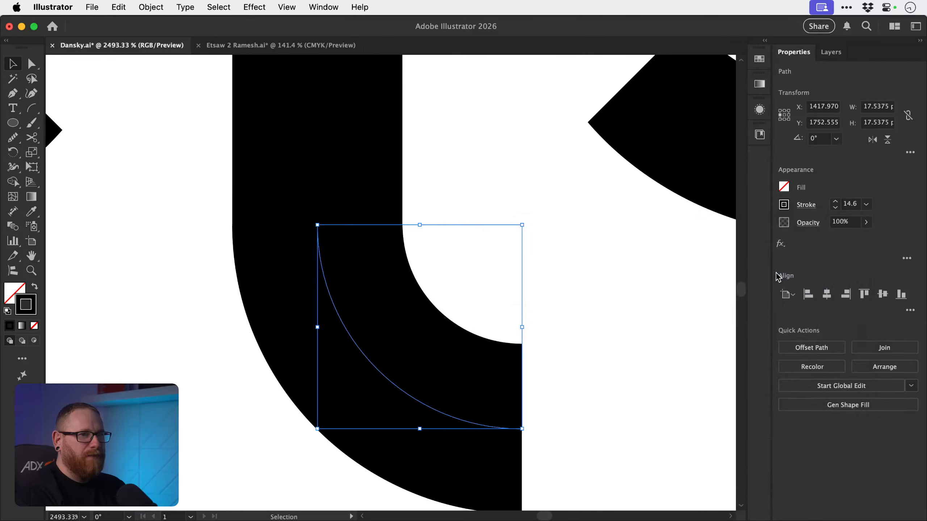
key(super+minus)
key(super+minus)
key(super+minus)
key(super+minus)
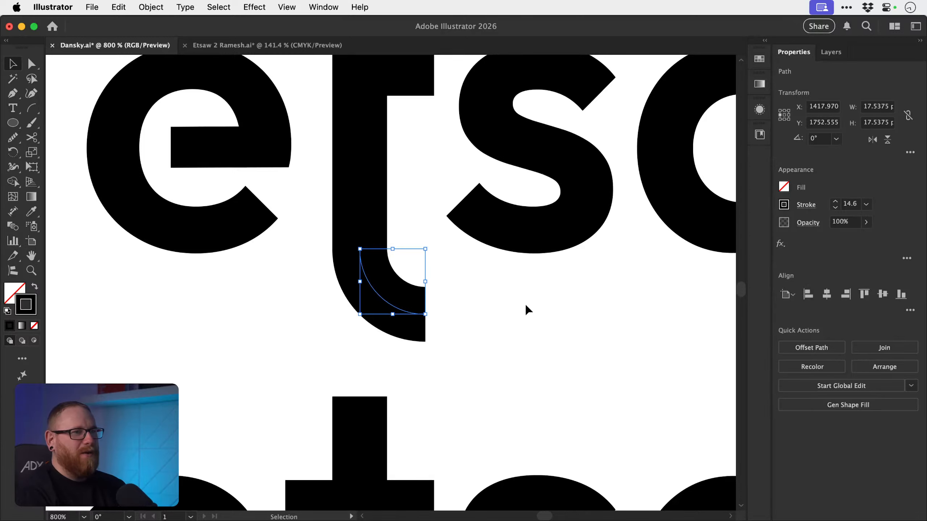
- Shorten the t's stem from its lower end and move the arc straight up to meet the shortened stem
click(522, 306)
click(402, 313)
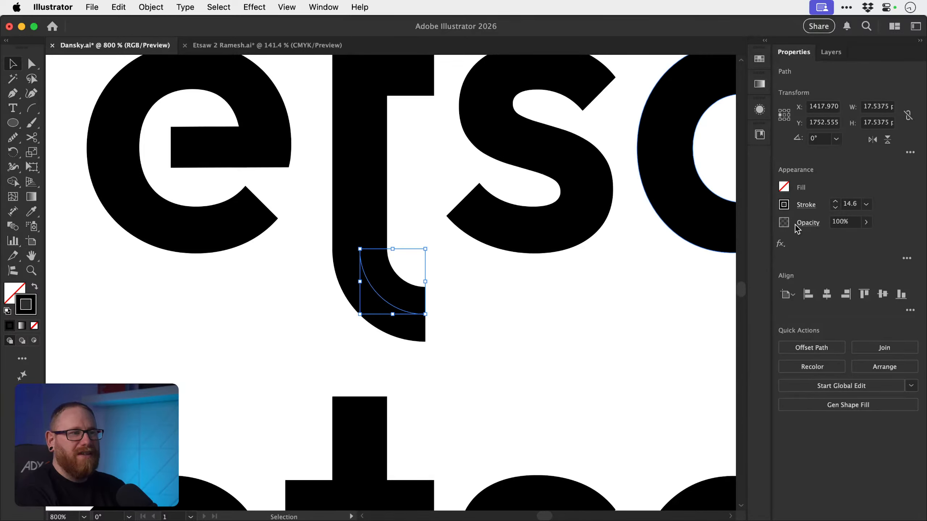
drag(545, 317, 441, 387)
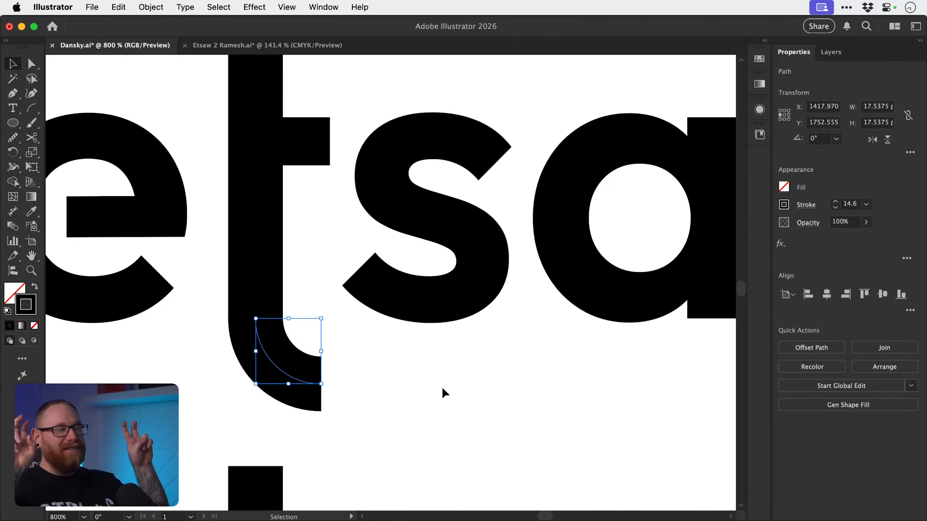
key(a)
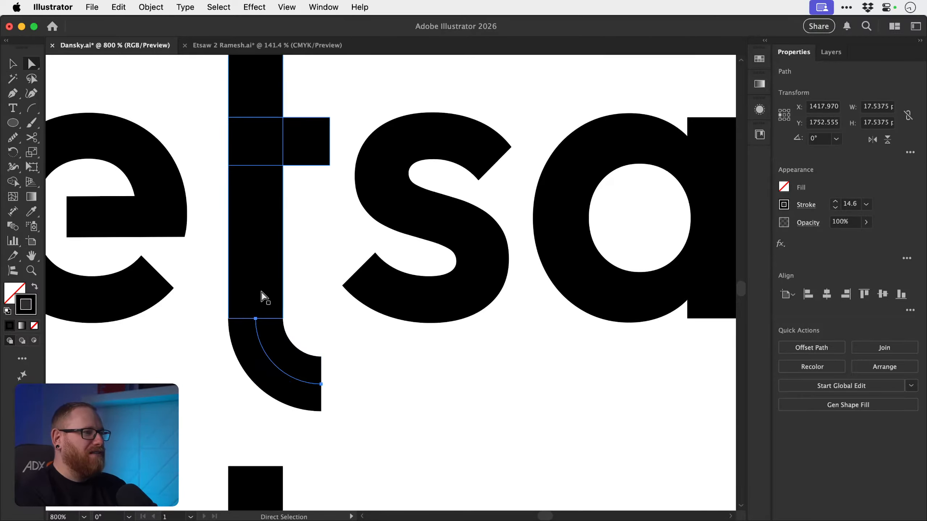
click(255, 297)
key(v)
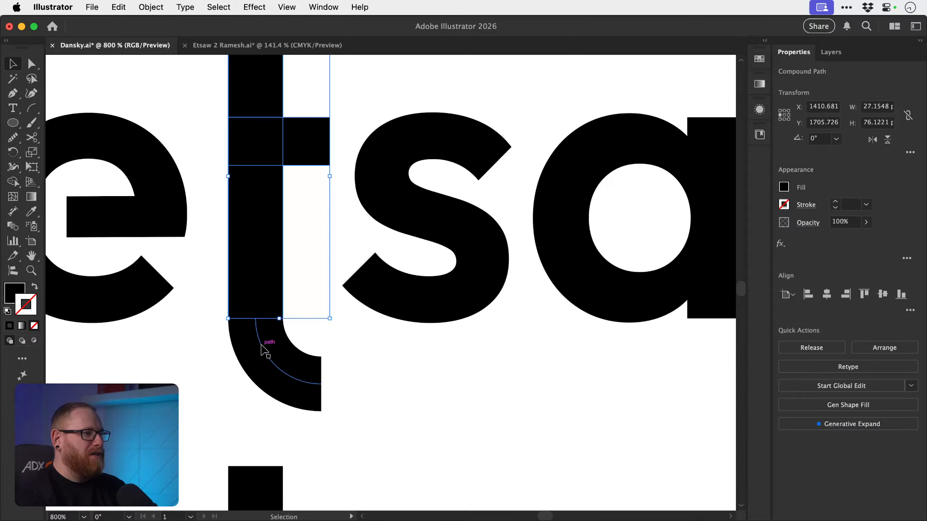
drag(261, 345, 262, 363)
key(a)
drag(220, 321, 280, 214)
key(v)
drag(283, 376, 280, 242)
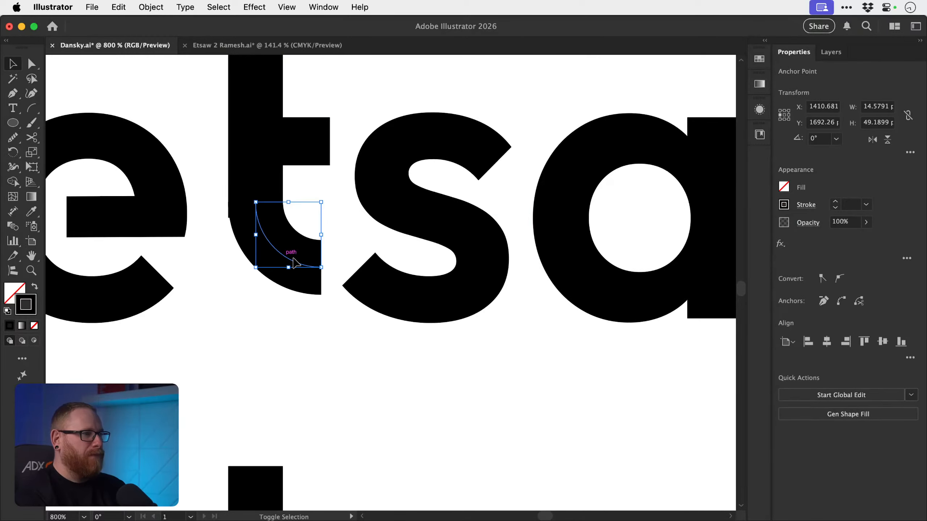
- Try to align the t's stroked arc with the bottom edge of the s
shift+click(435, 313)
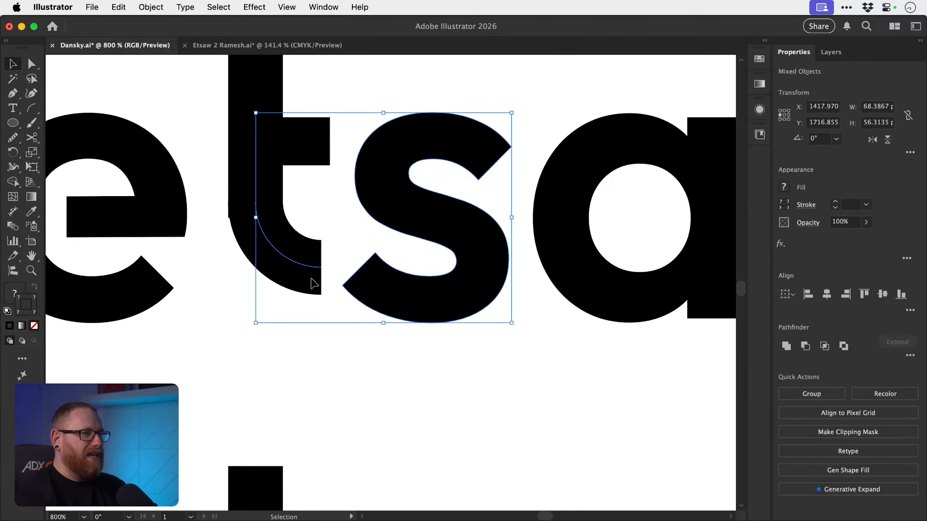
click(901, 296)
key(super+z)
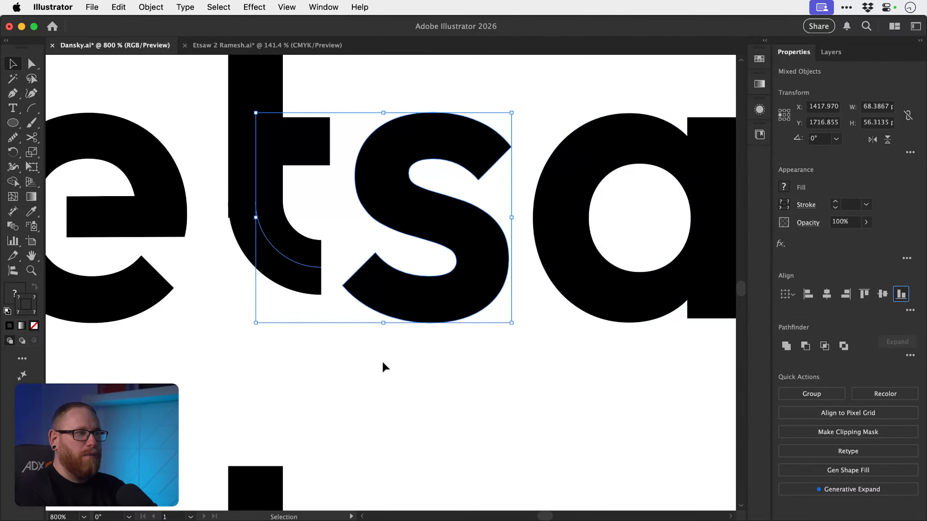
click(369, 354)
- Expand the arc's fill and stroke into an outlined shape
click(293, 263)
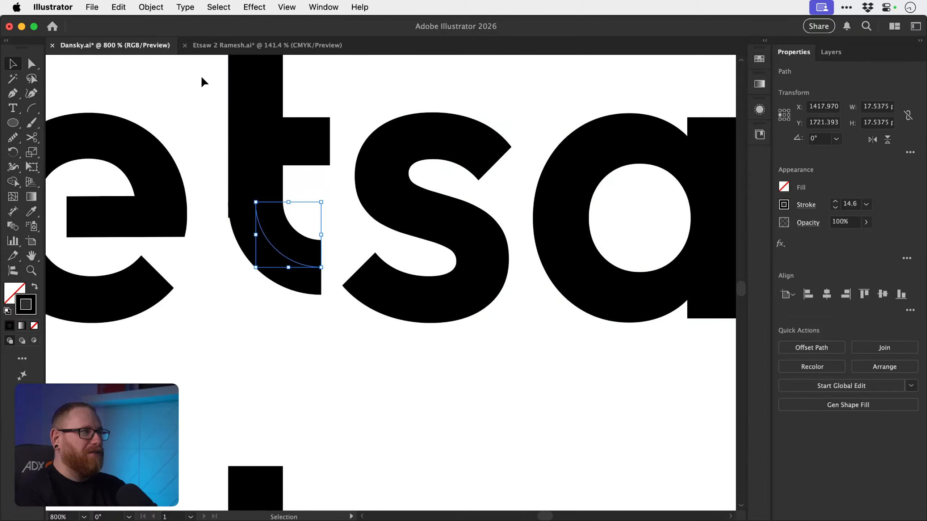
click(168, 8)
click(160, 189)
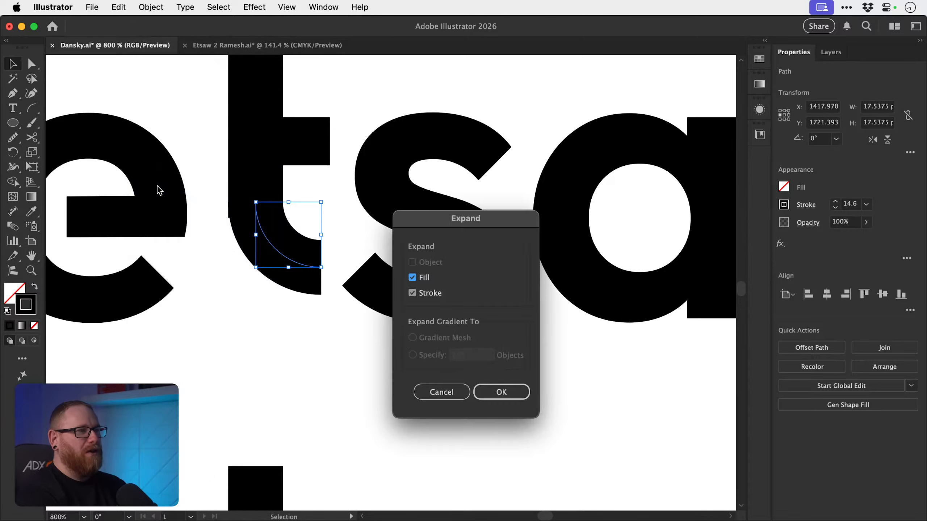
key(Return)
- Align the bottom edge of the expanded arc with the bottom of the s
shift+click(454, 309)
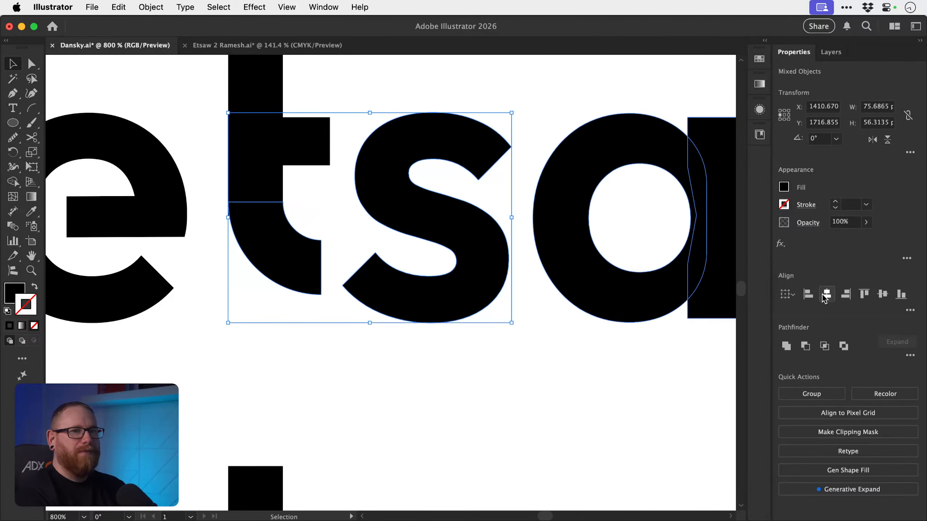
click(901, 294)
click(453, 361)
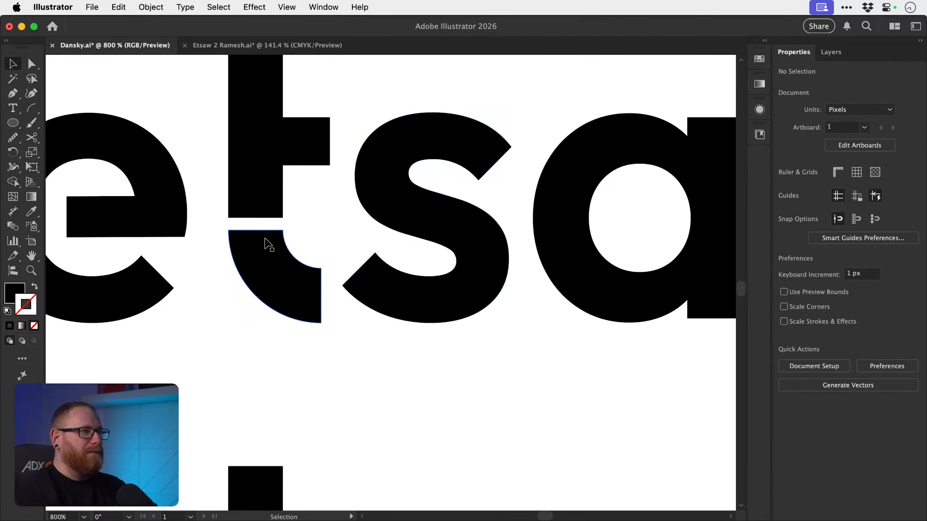
- Extend both lower anchor points of the t's stem down to close the gap above the arc
key(a)
click(228, 218)
shift+click(283, 218)
drag(282, 218, 283, 230)
key(v)
click(377, 378)
- Shift the t's stem and arc together horizontally toward the e to open more space before the s
key(z)
drag(464, 383, 387, 343)
key(space)
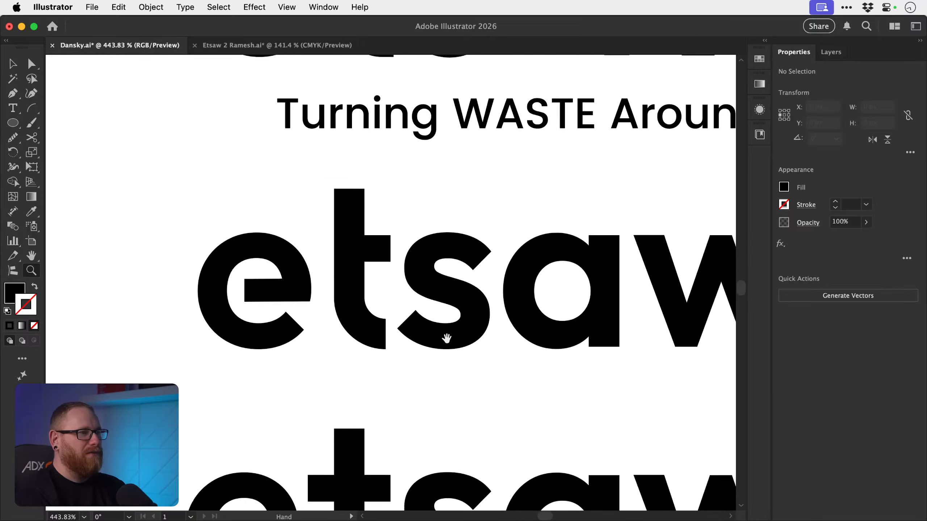
scroll(447, 339, down, 4)
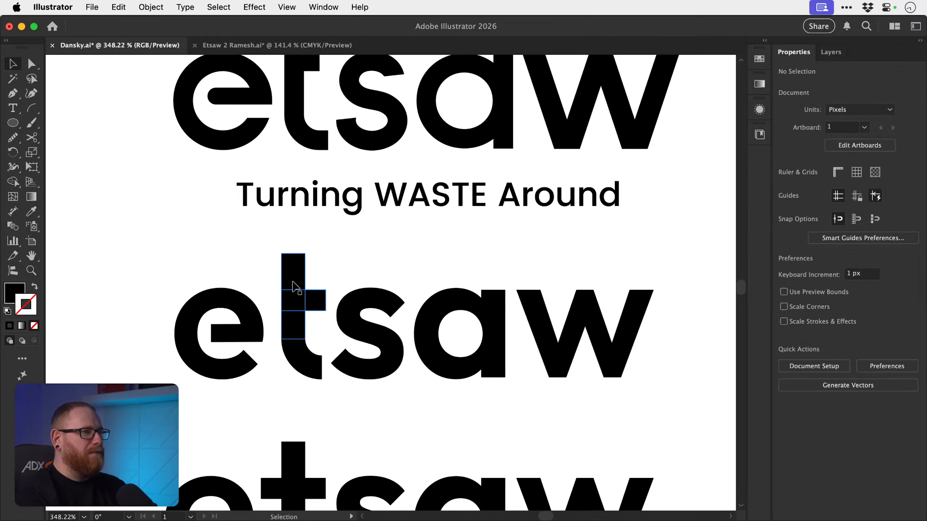
drag(267, 249, 304, 367)
- Draw a filled rectangle about 4.1 px wide and 14.5 px high with the Pen tool to lengthen the t's foot
key(z)
drag(307, 374, 400, 391)
key(v)
click(351, 375)
key(p)
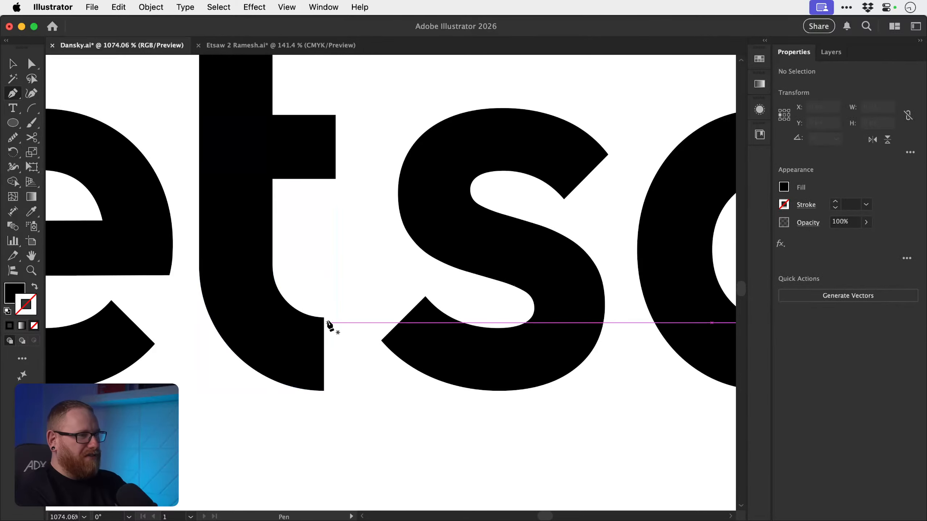
click(324, 318)
click(344, 317)
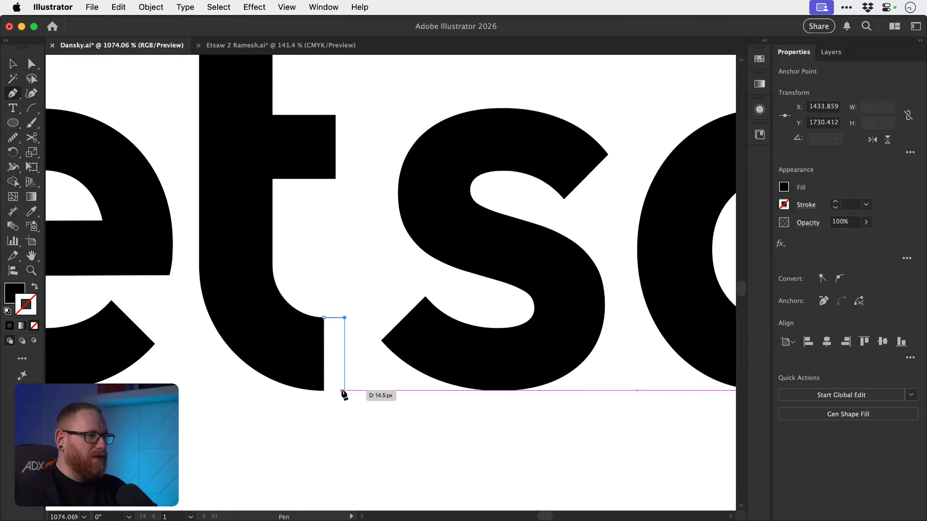
click(345, 390)
click(324, 390)
click(324, 318)
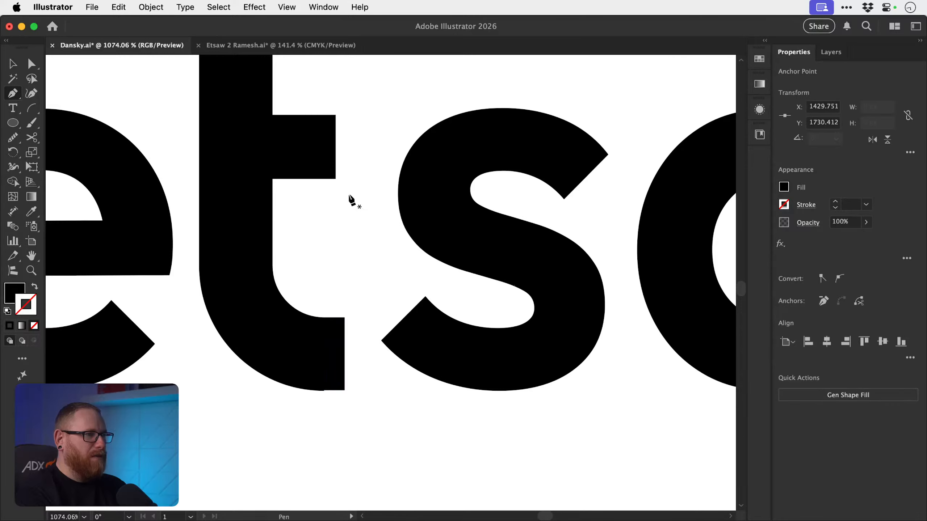
- Extend the right end of the t's crossbar to line up with the end of its lengthened foot
key(a)
click(360, 125)
drag(339, 188, 339, 186)
drag(335, 179, 344, 182)
key(v)
key(z)
drag(464, 410, 315, 335)
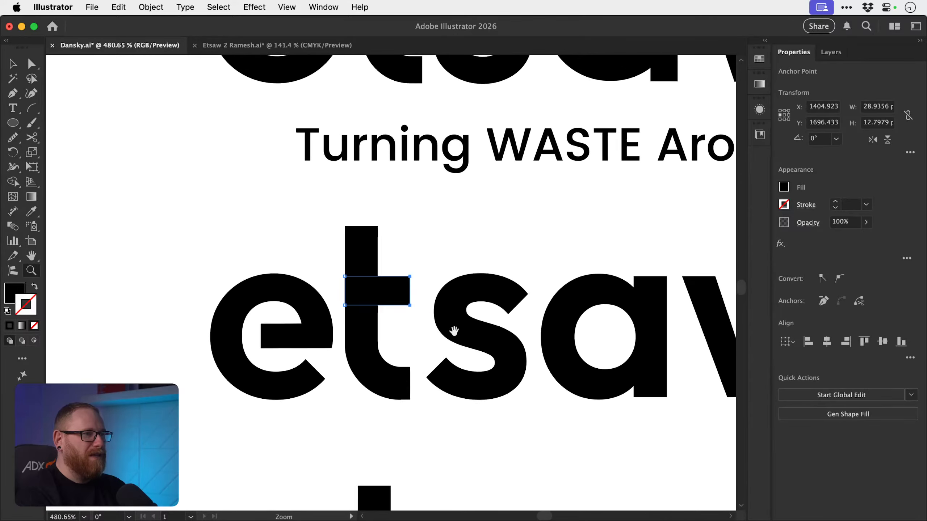
drag(453, 332, 397, 329)
drag(502, 386, 267, 341)
- Extend the left end of the e's crossbar until it joins the inside of the bowl
key(v)
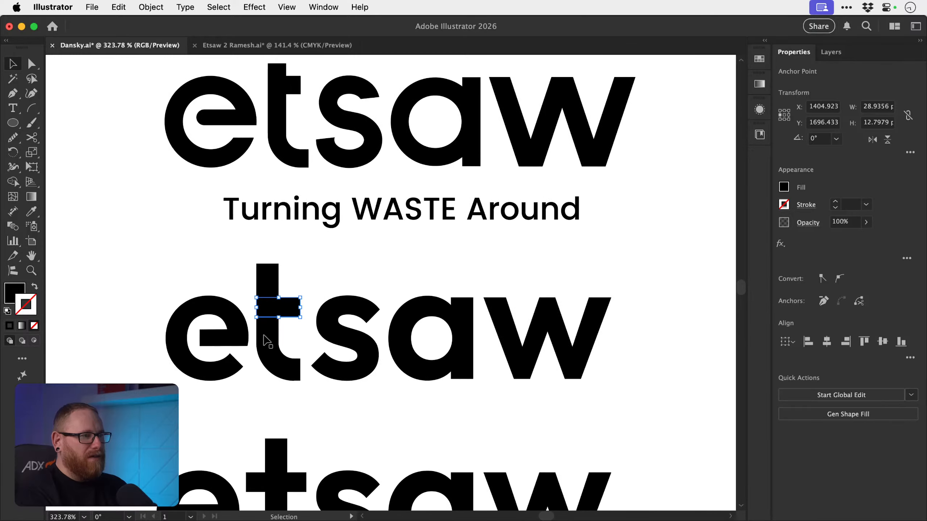
drag(231, 397, 231, 398)
key(a)
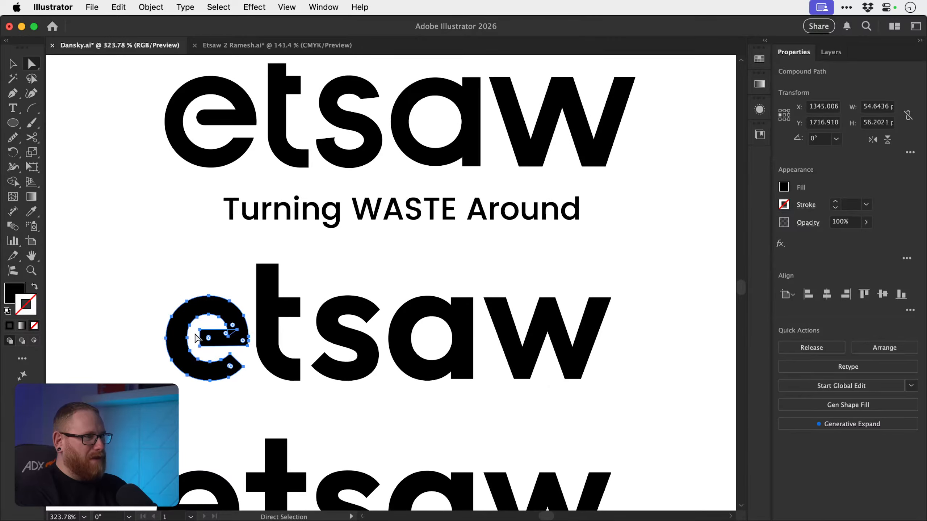
click(194, 326)
drag(197, 330, 187, 352)
click(118, 304)
key(v)
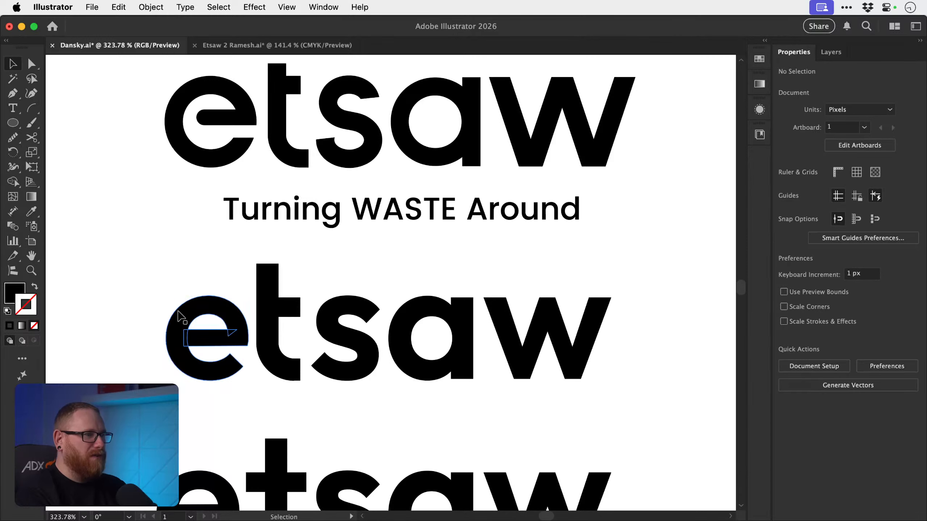
- Nudge the e slightly left to widen its gap from the t
drag(138, 284, 250, 397)
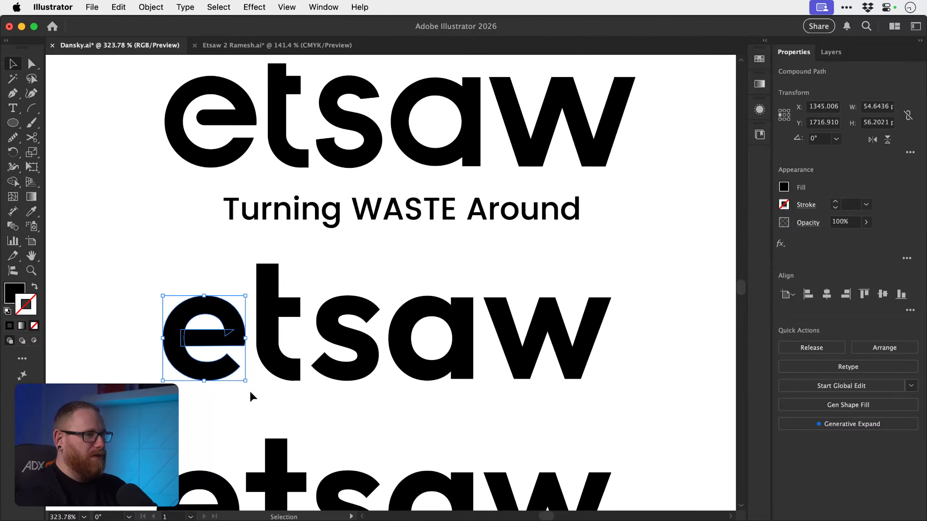
click(437, 415)
drag(454, 427, 360, 384)
drag(418, 404, 347, 358)
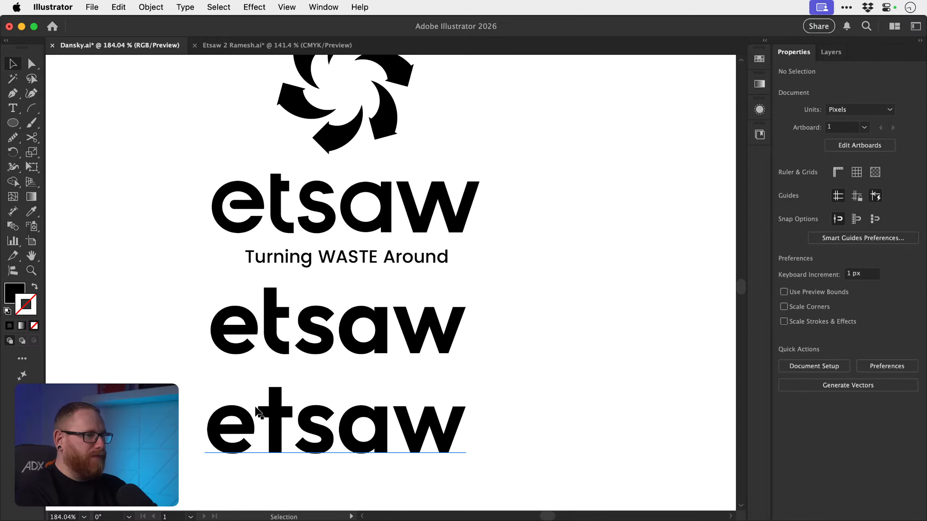
- Delete the unmodified Outfit SemiBold etsaw text below the rebuilt wordmark
click(368, 444)
scroll(368, 444, down, 5)
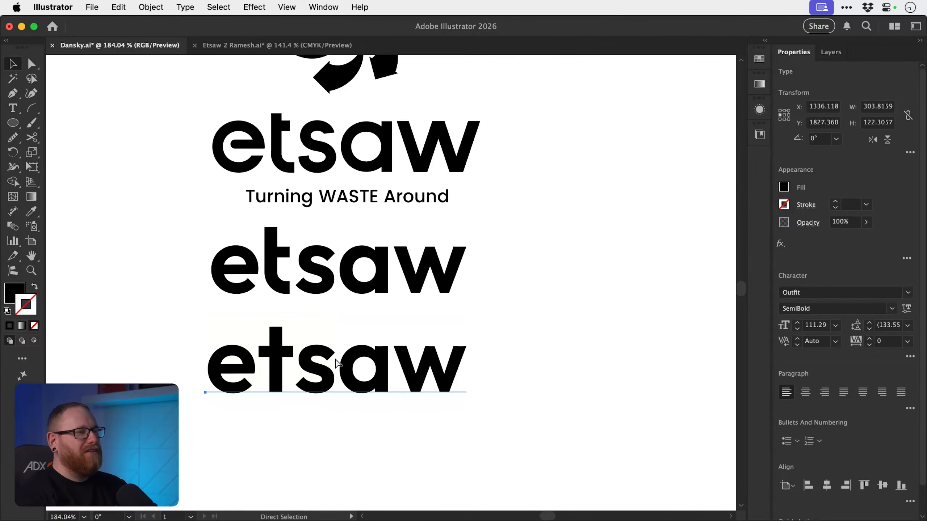
key(Delete)
- Duplicate the "Turning WASTE Around" tagline straight down and place the copy beneath the rebuilt etsaw wordmark
drag(325, 306, 336, 378)
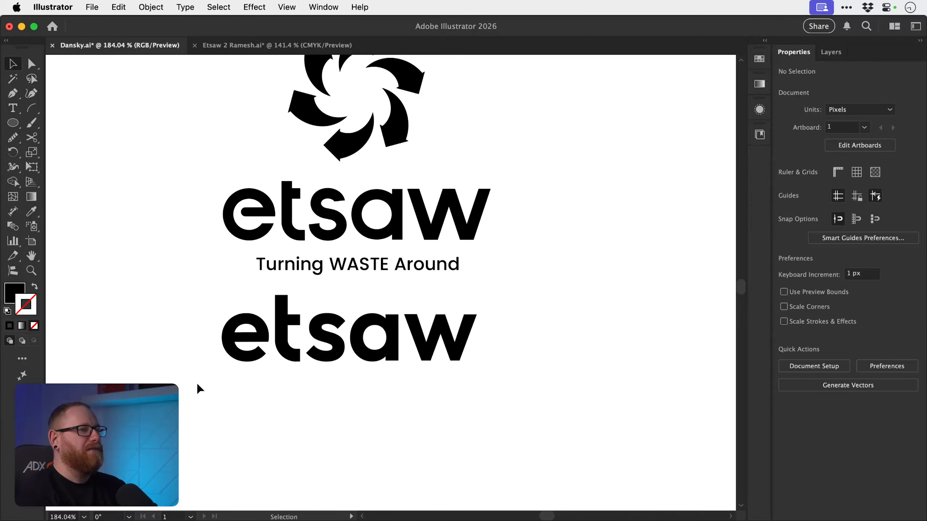
key(space)
drag(230, 377, 216, 405)
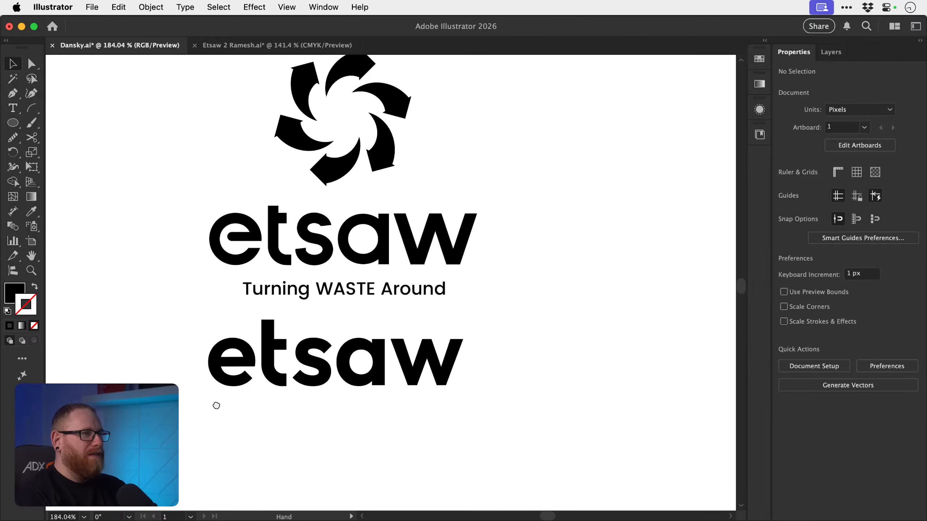
click(304, 293)
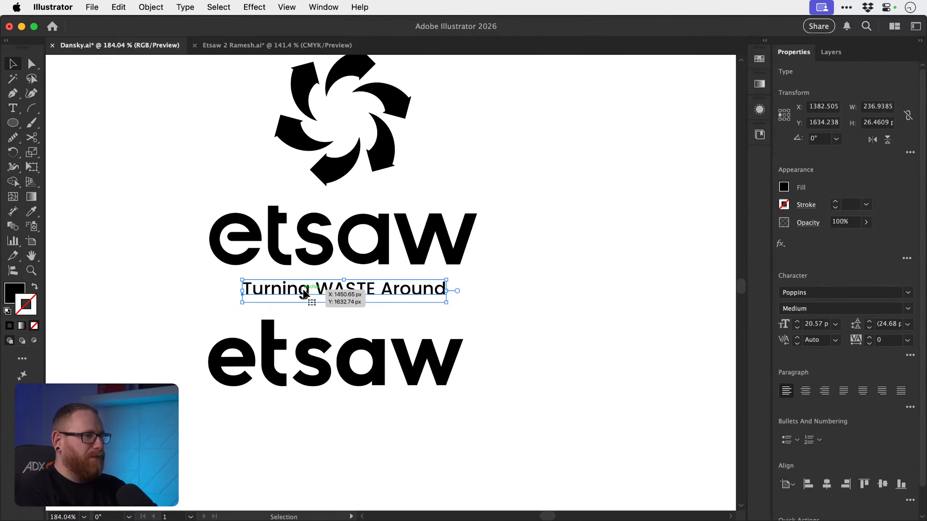
drag(304, 290, 448, 463)
- Replace the word "WASTE" with "Waste" in the copied tagline
key(super+space)
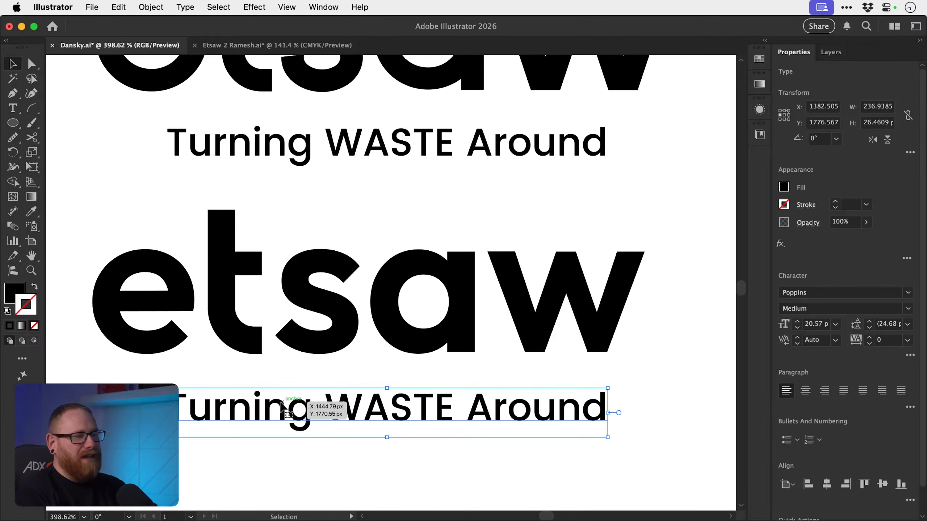
double_click(338, 416)
drag(339, 416, 446, 412)
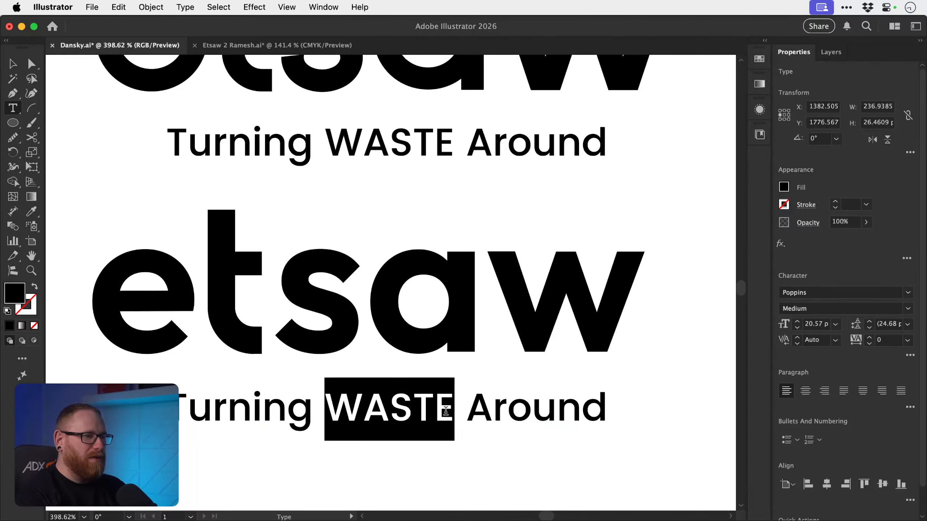
text(Waste)
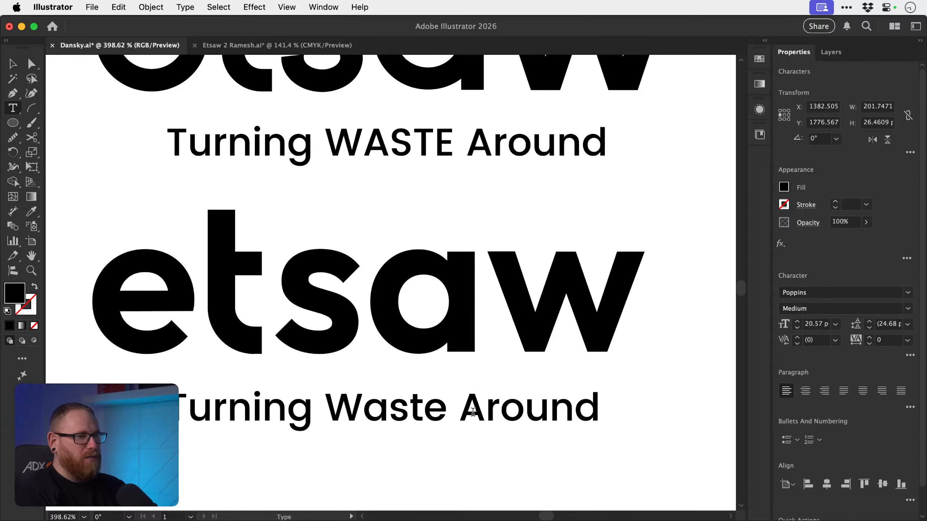
click(13, 65)
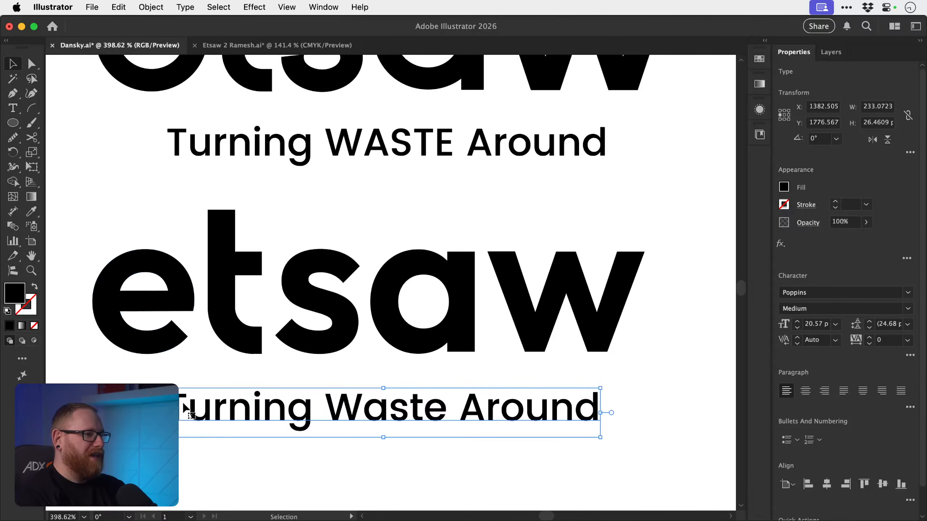
double_click(187, 414)
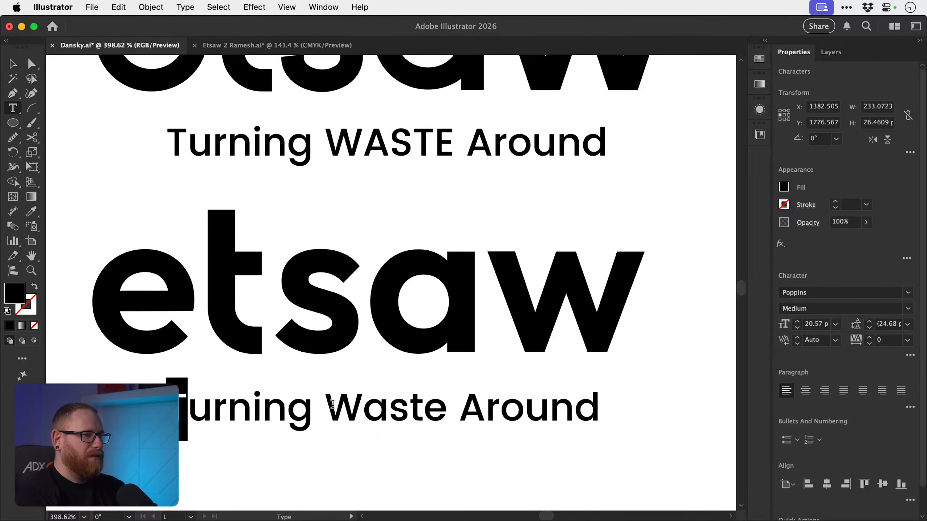
drag(333, 404, 711, 410)
text(v)
key(super+z)
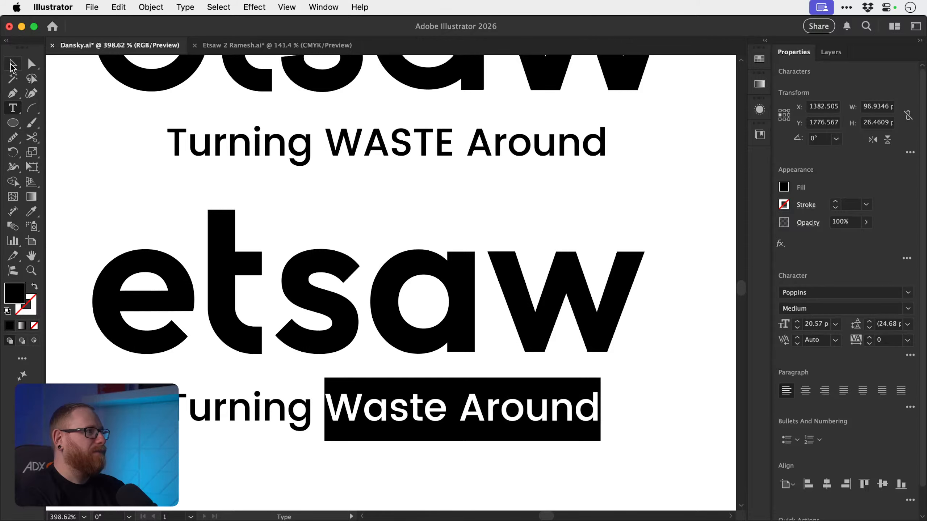
key(Escape)
- Center-align the "Turning Waste Around" tagline and reposition it centrally beneath the rebuilt etsaw wordmark
key(z)
alt+click(415, 443)
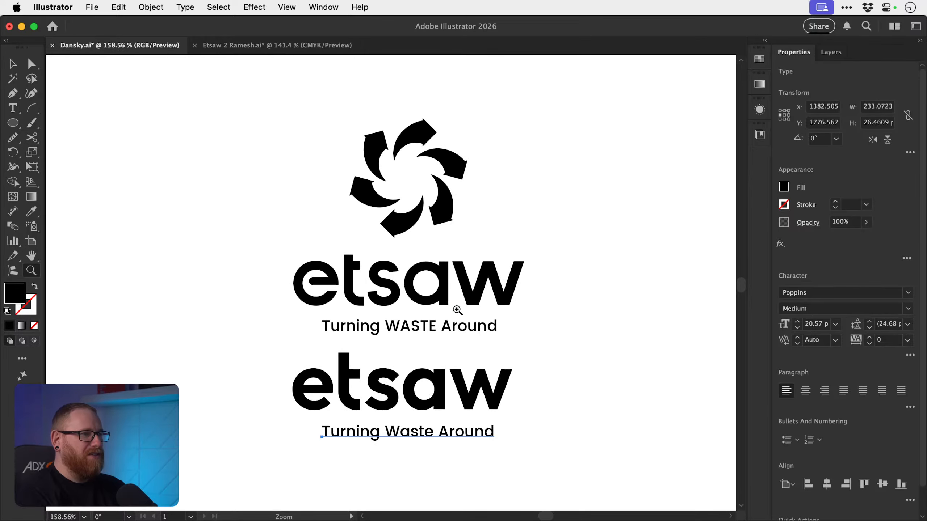
key(v)
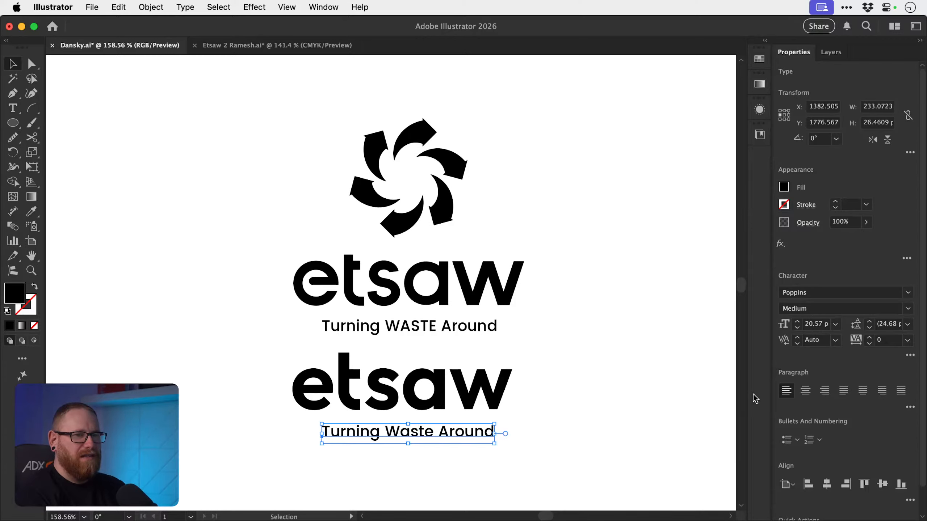
click(805, 391)
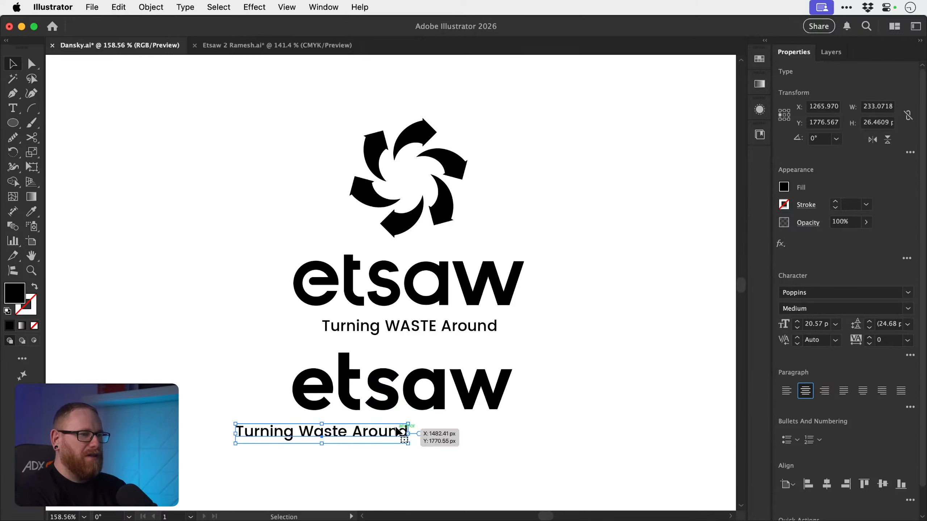
drag(402, 433, 471, 438)
click(352, 396)
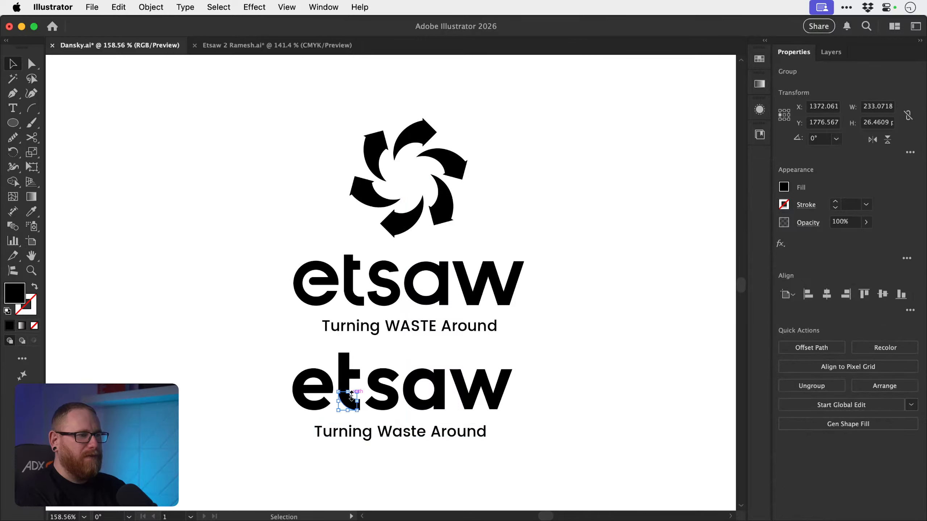
click(383, 463)
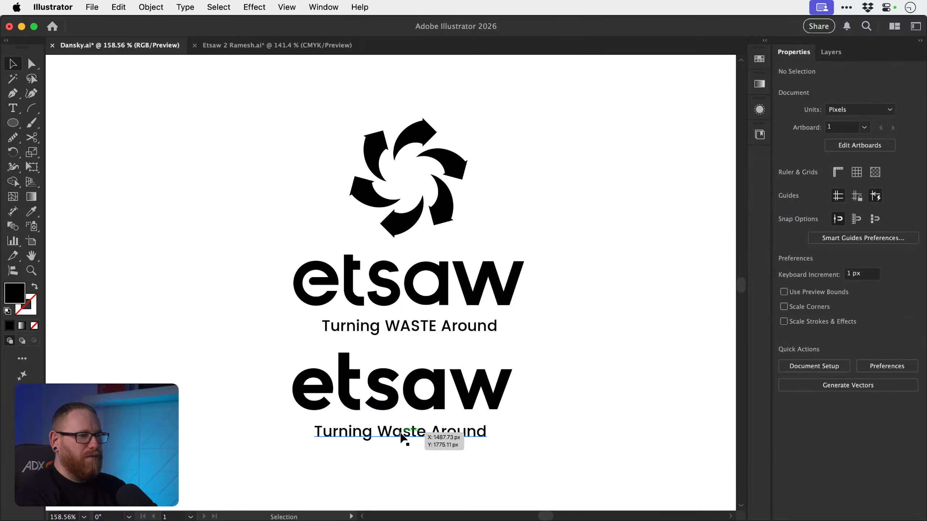
- Shift all the logo artwork left and duplicate the rebuilt wordmark with its tagline into the empty space to its right
drag(524, 435, 498, 404)
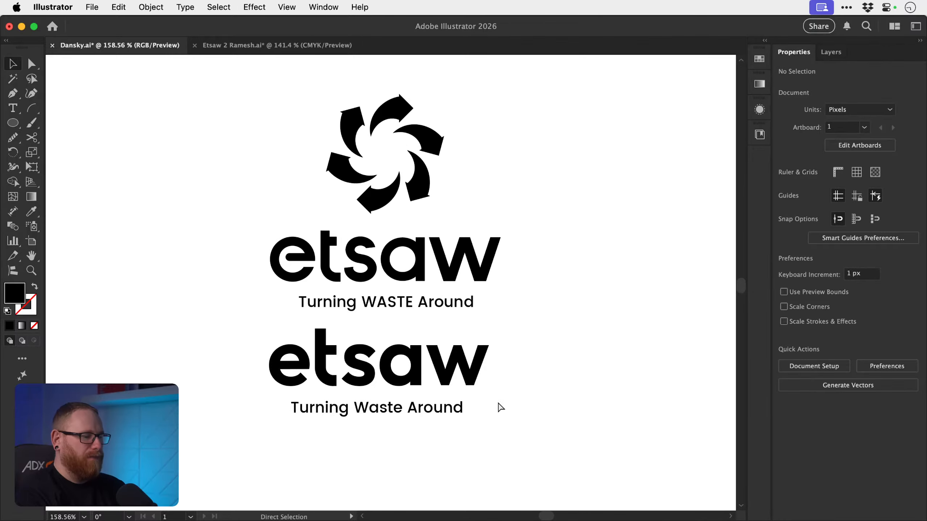
key(super+minus)
key(super+minus)
key(super+minus)
drag(303, 184, 445, 356)
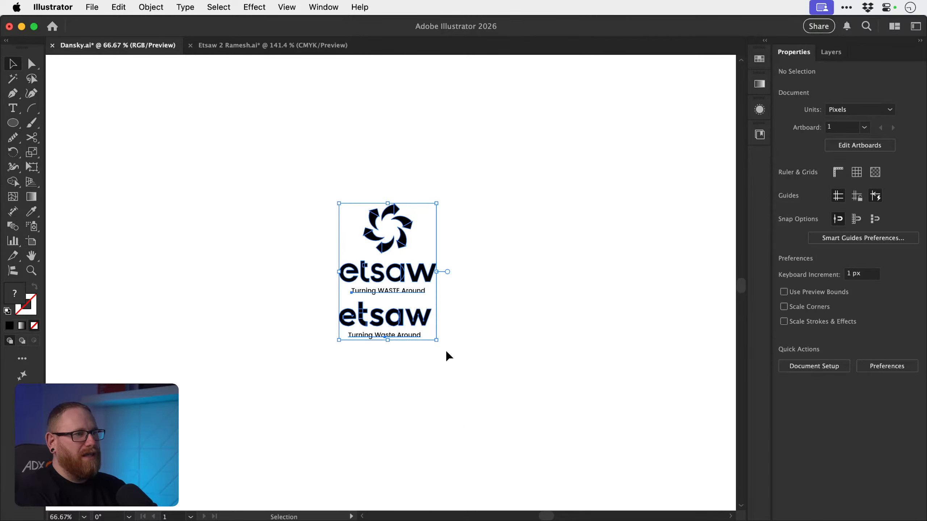
drag(436, 269, 284, 269)
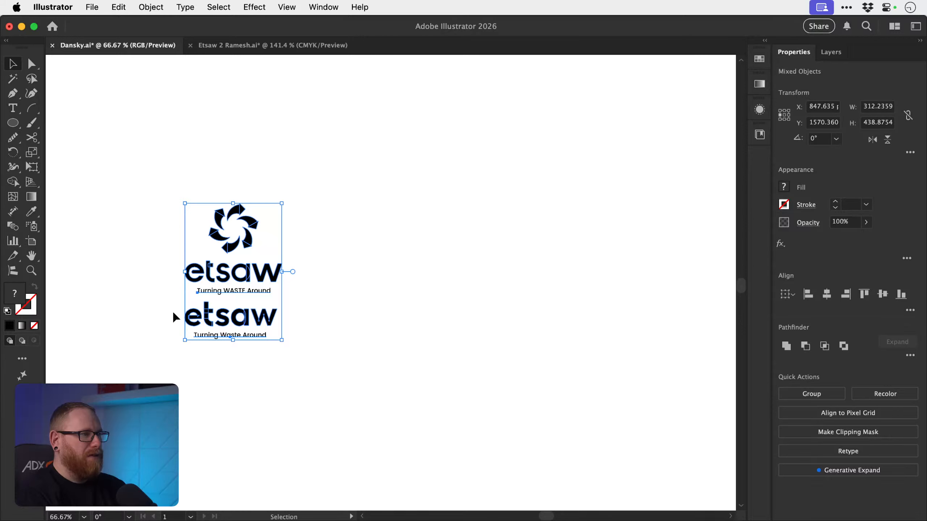
drag(161, 312, 304, 365)
drag(260, 325, 530, 280)
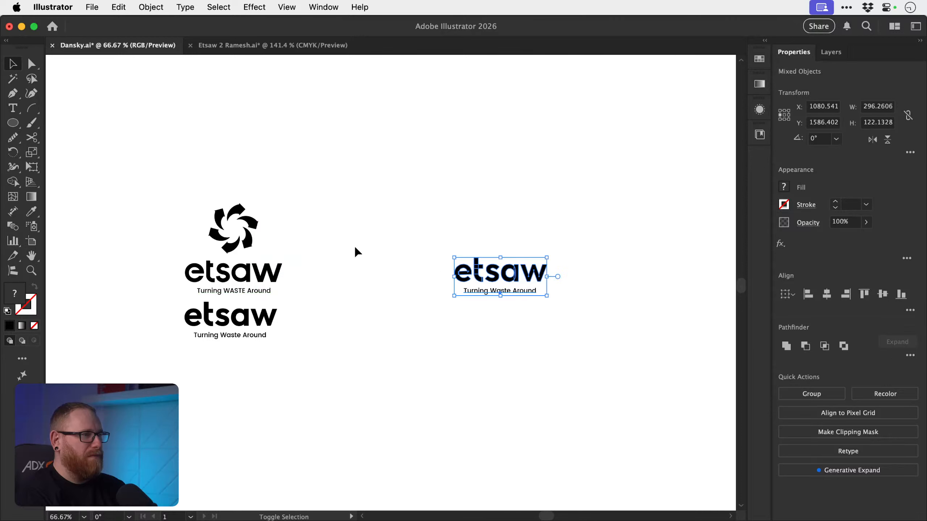
- Delete the rebuilt wordmark and tagline under the original logo, and copy the arrow symbol above their duplicate
drag(187, 193, 256, 239)
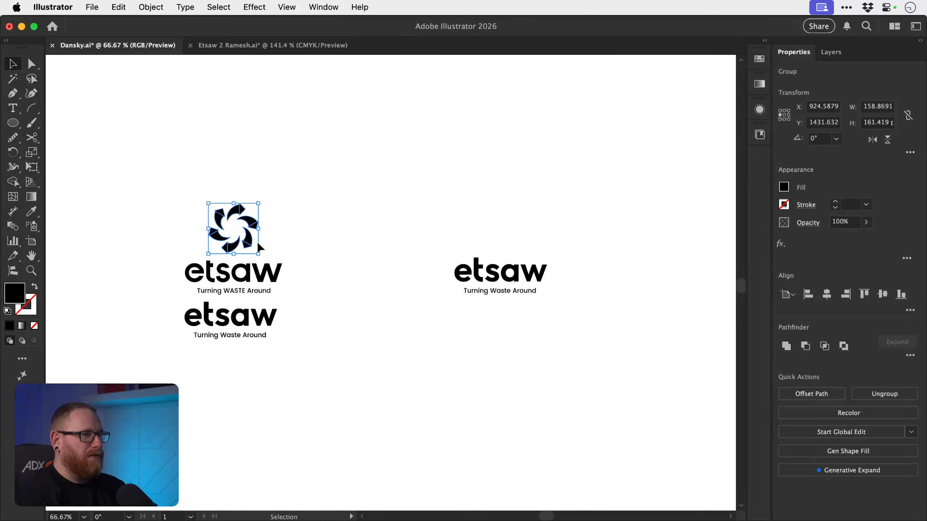
click(138, 181)
drag(137, 177, 279, 252)
drag(173, 311, 335, 356)
key(Delete)
drag(261, 250, 390, 281)
- Move the two anchor points at the base of the lower-left arrow's head inward along its edge, narrowing the tail
key(z)
drag(359, 254, 506, 354)
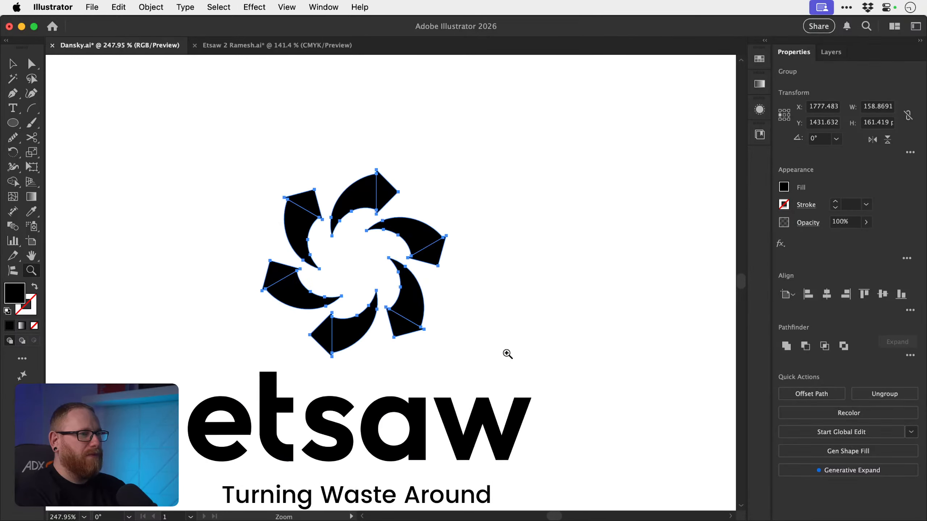
drag(247, 279, 372, 354)
key(v)
key(a)
click(335, 356)
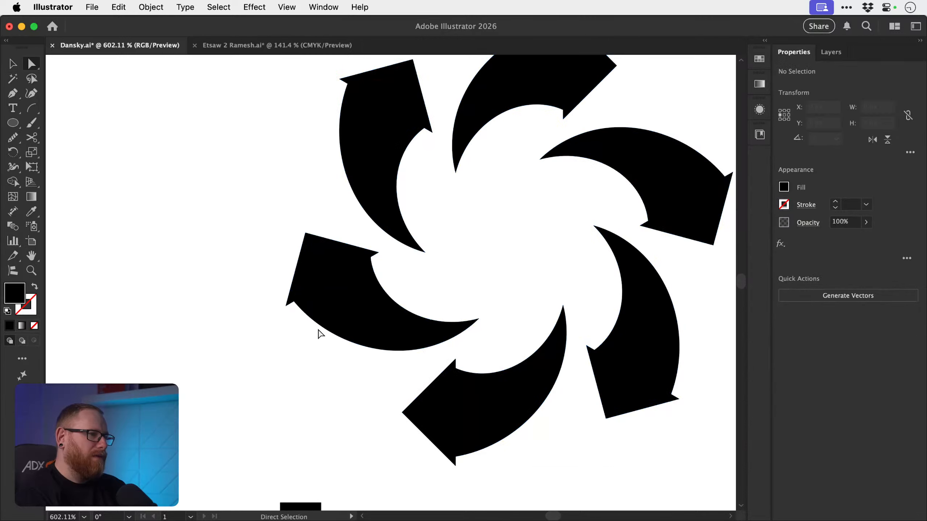
click(321, 329)
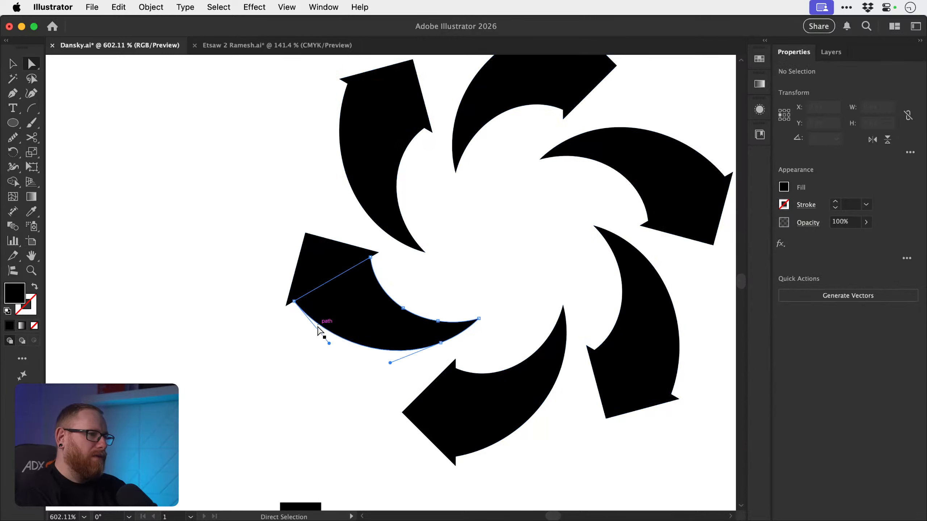
click(294, 303)
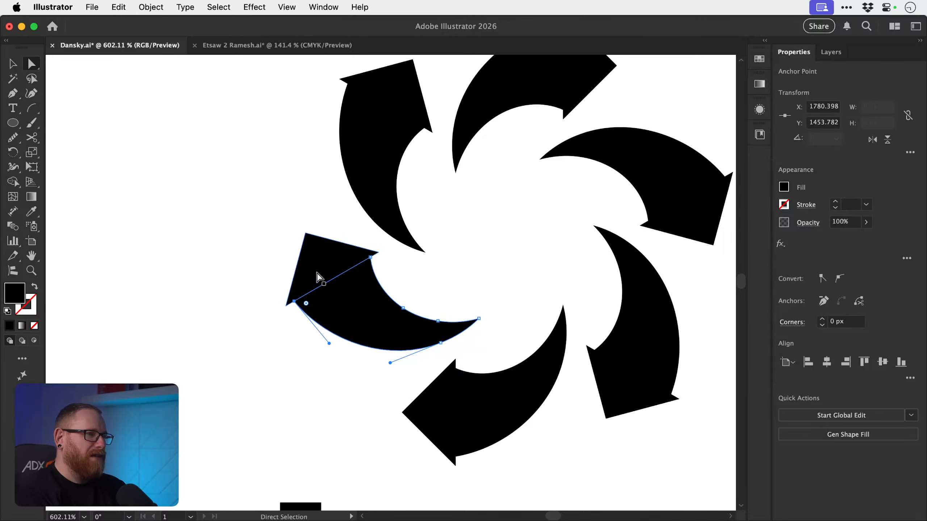
key(z)
drag(317, 281, 427, 310)
key(a)
click(258, 358)
click(270, 342)
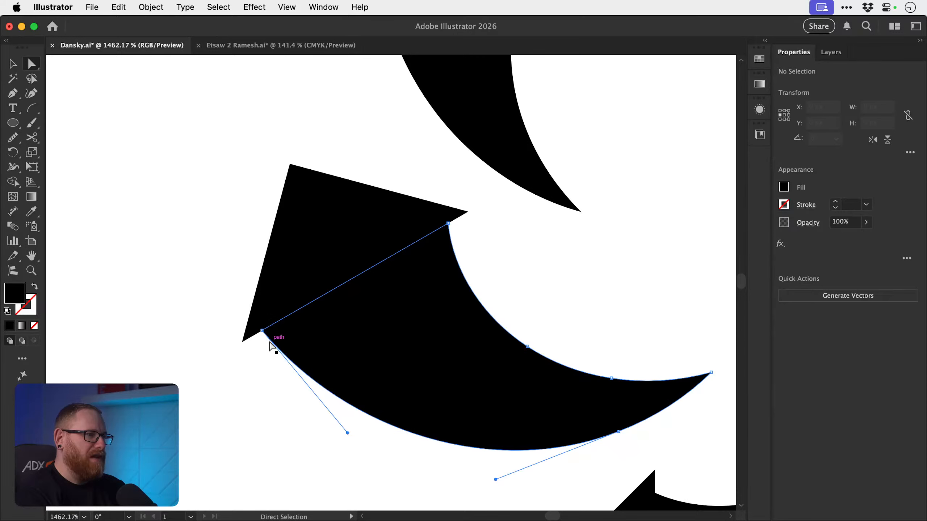
drag(263, 331, 279, 321)
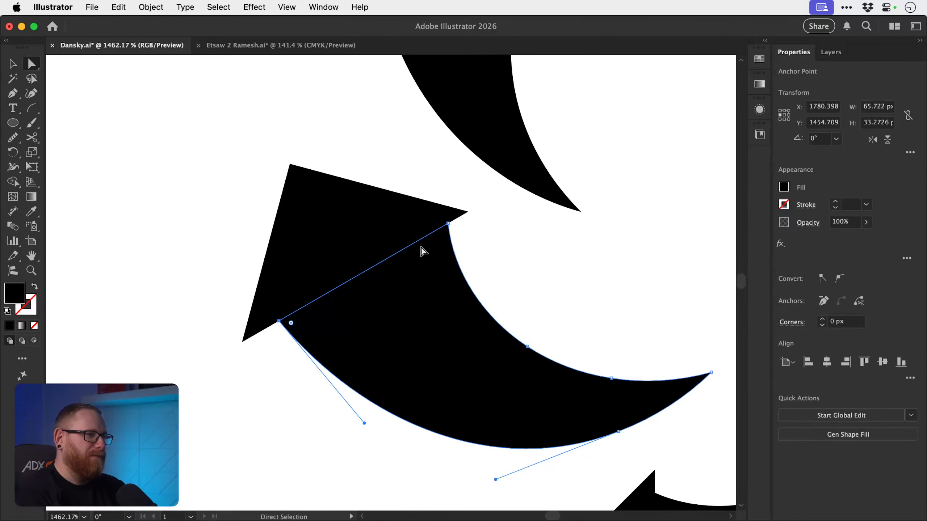
drag(448, 223, 434, 234)
key(v)
click(324, 396)
- Select the whole arrow symbol and turn on Show Center in its expanded Attributes options
key(z)
drag(489, 411, 263, 340)
key(space)
drag(494, 364, 193, 285)
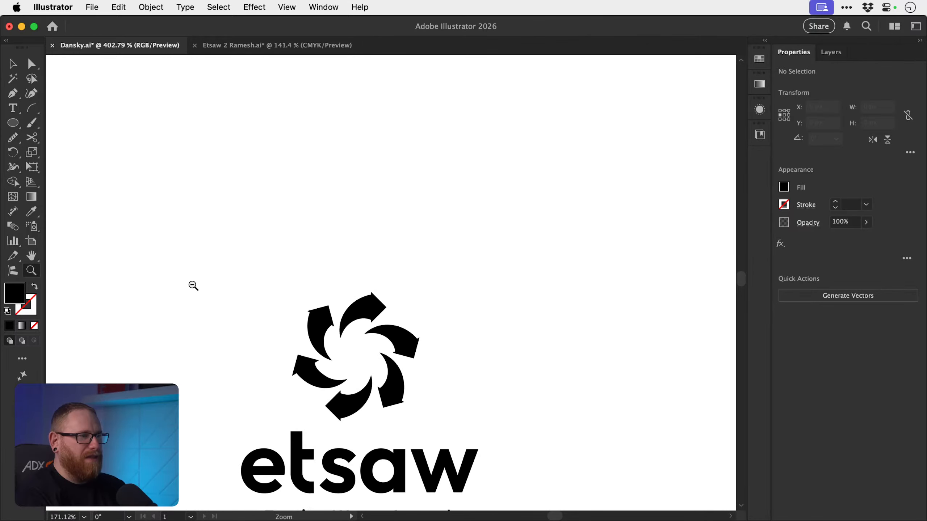
drag(319, 381, 532, 414)
key(v)
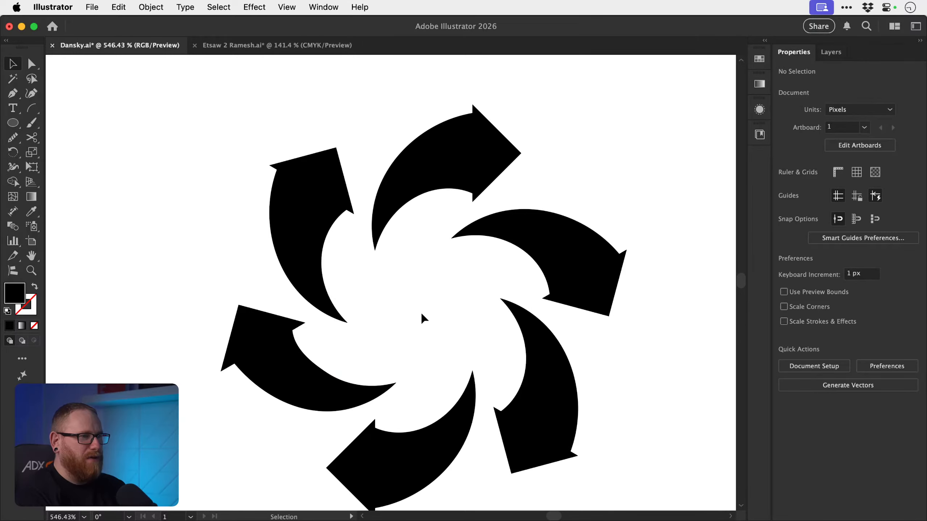
drag(175, 106, 613, 484)
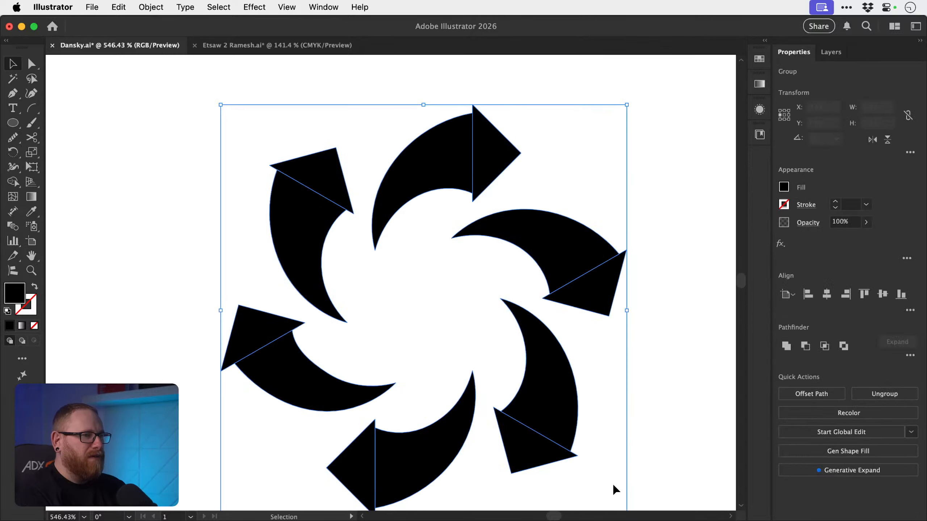
drag(417, 335, 401, 308)
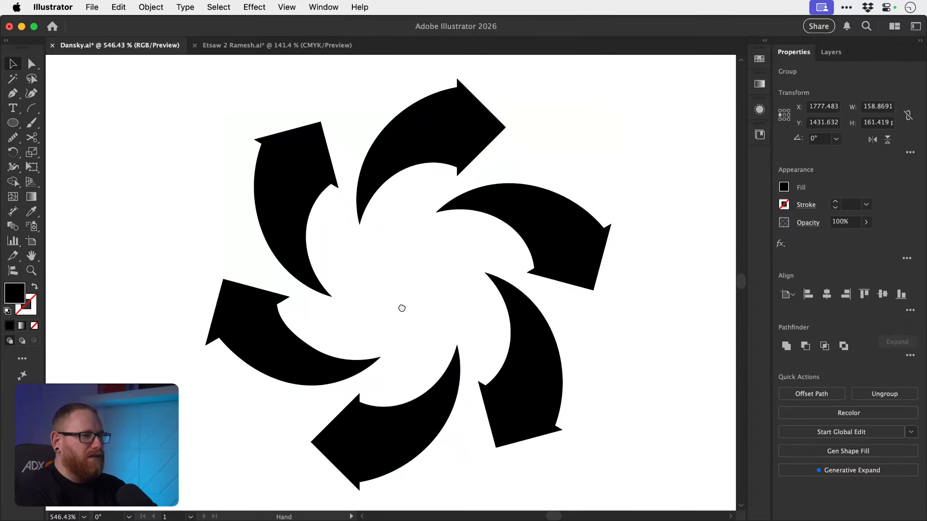
click(321, 8)
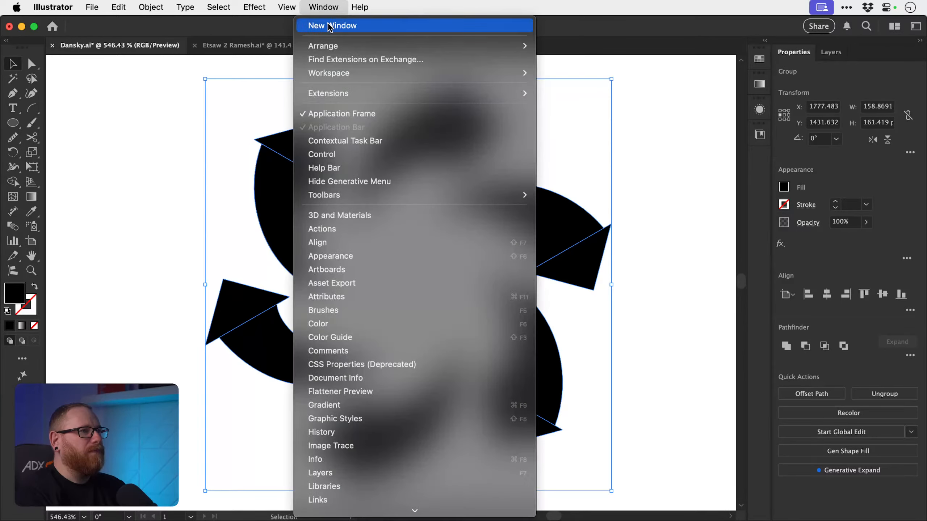
click(380, 298)
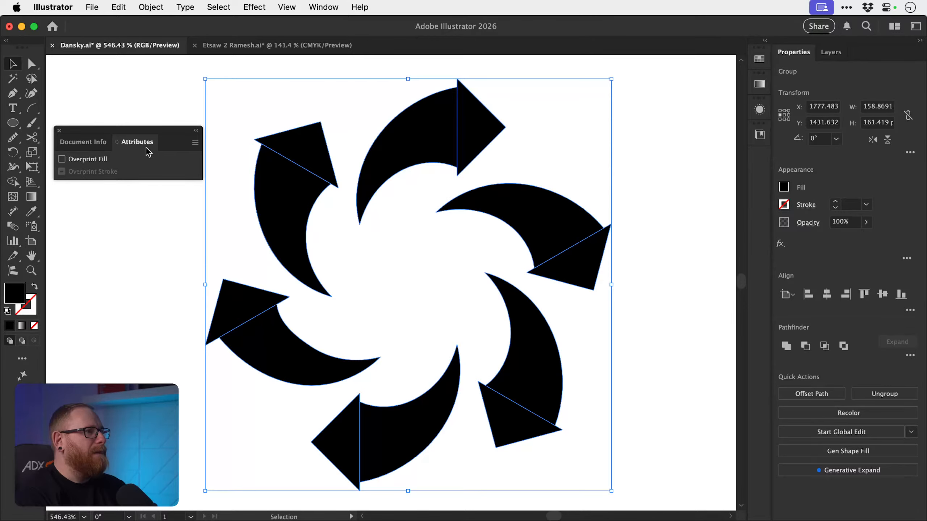
click(196, 142)
click(218, 141)
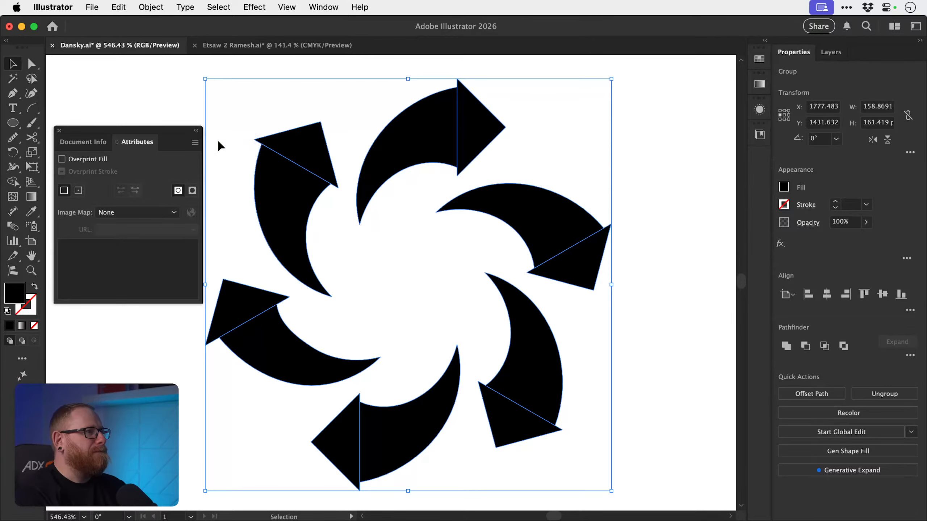
click(78, 191)
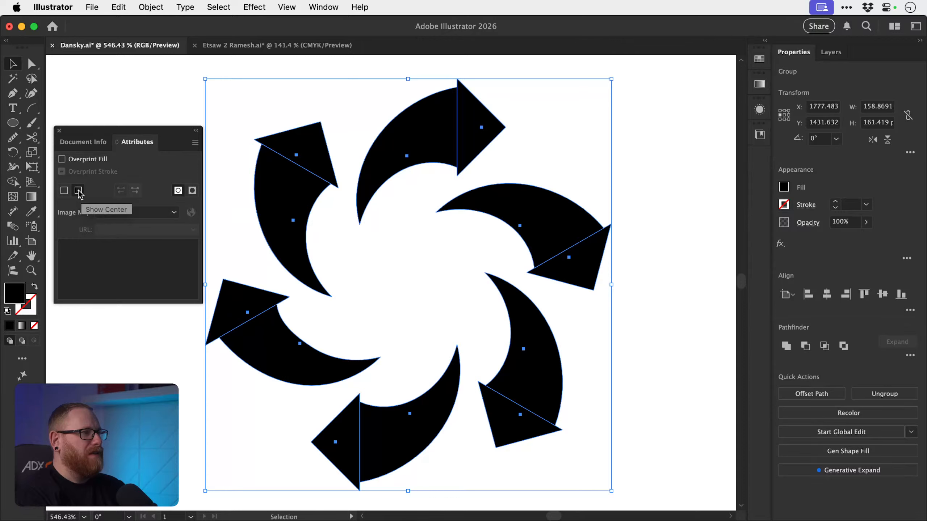
click(109, 215)
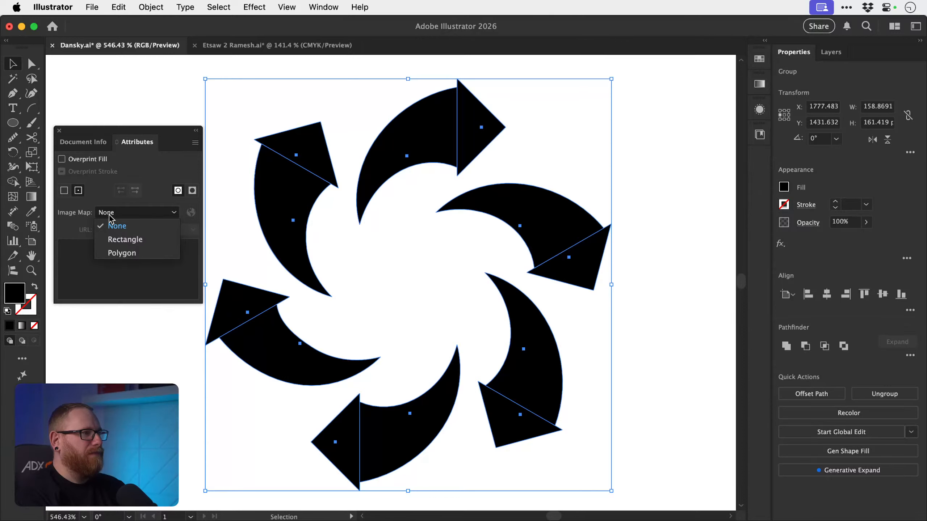
click(139, 171)
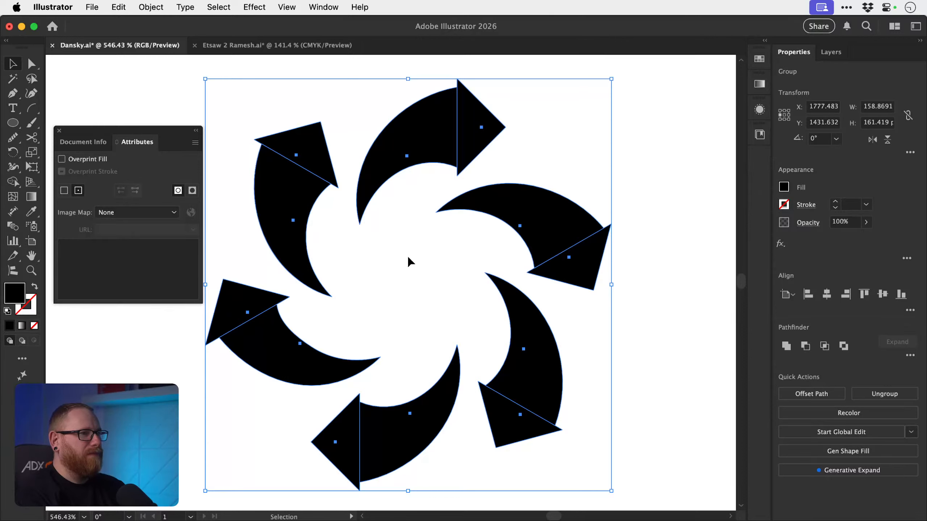
click(59, 131)
click(481, 297)
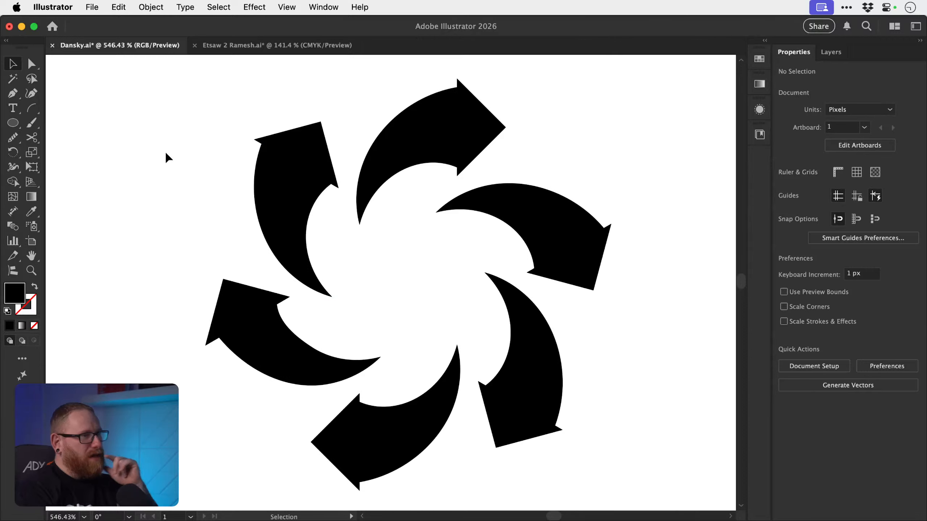
- Draw a horizontal line about 220 px long across the arrow symbol's middle and set its stroke to red ff0000
drag(31, 108, 58, 106)
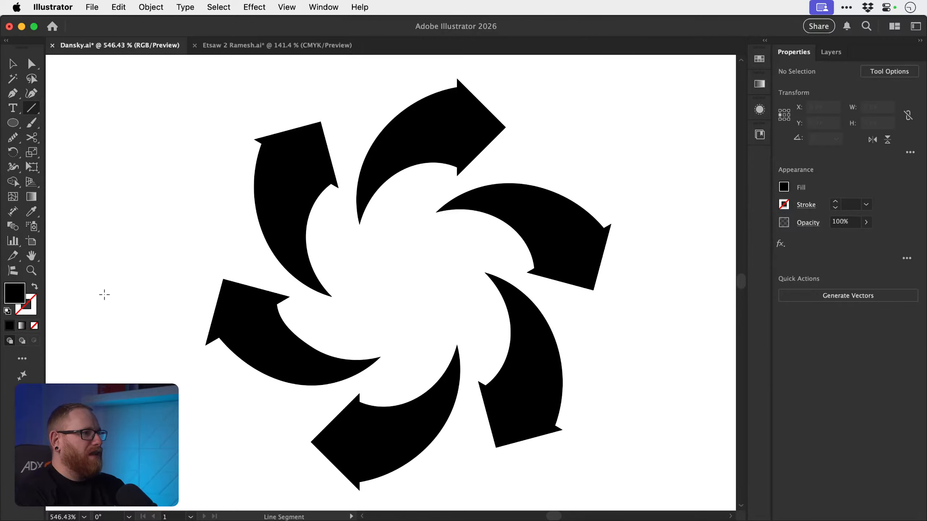
drag(107, 287, 668, 287)
key(v)
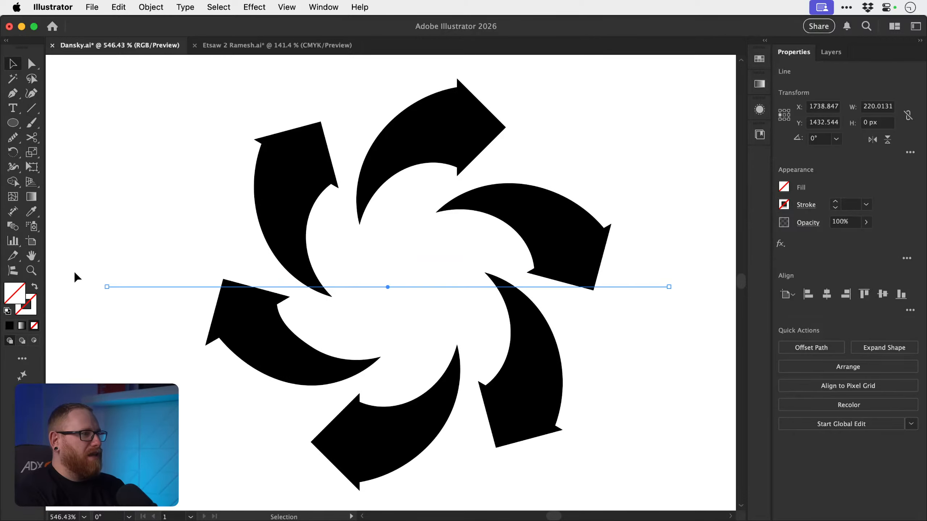
double_click(34, 307)
mouse_move(599, 321)
mouse_down()
mouse_move(620, 322)
mouse_move(674, 253)
mouse_move(685, 262)
mouse_up()
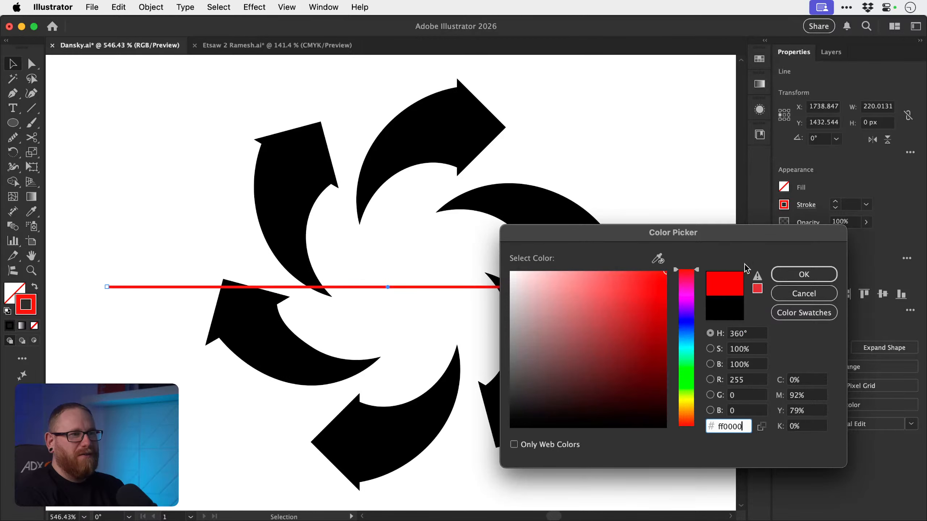
click(778, 272)
- Rotate a copy of the red line to vertical about its center and group both lines as a crosshair
key(r)
drag(449, 254, 445, 359)
key(v)
shift+click(152, 288)
key(super+g)
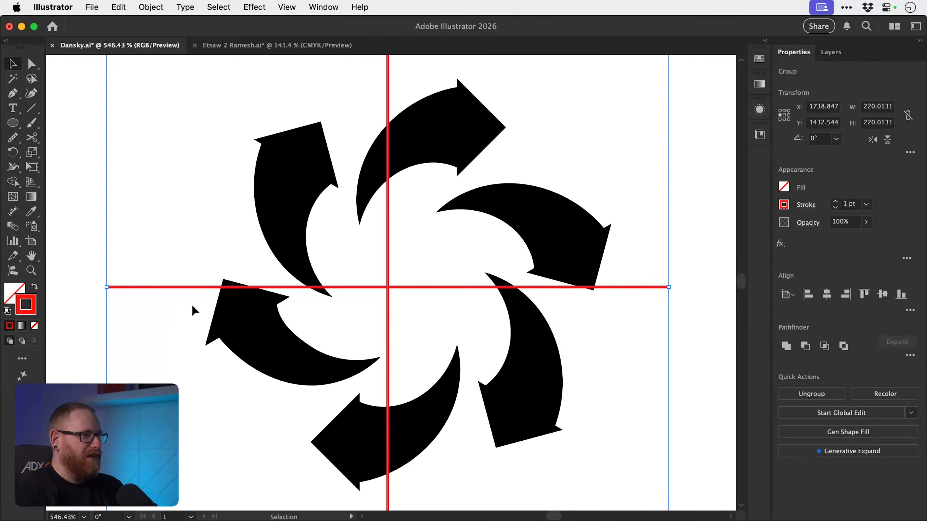
- Align the red crosshair's center horizontally and vertically with the center of the arrow symbol
click(248, 321)
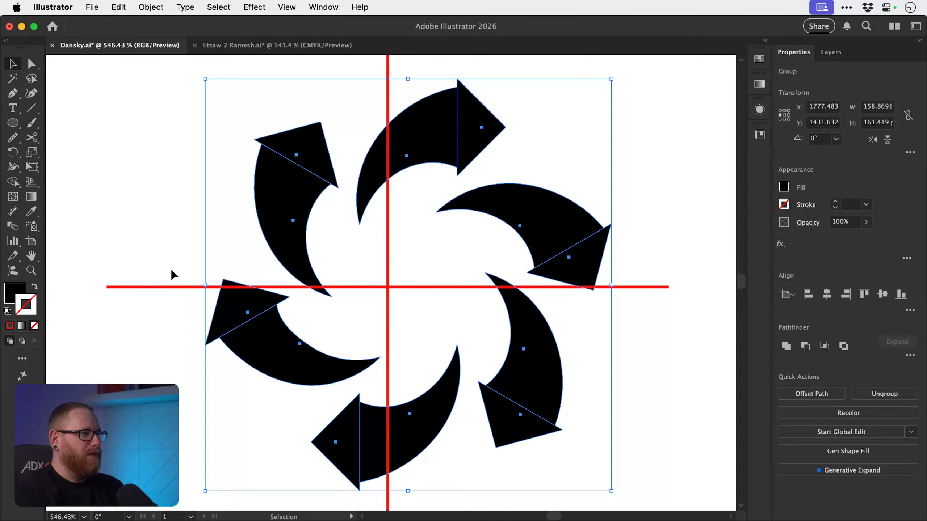
shift+click(176, 287)
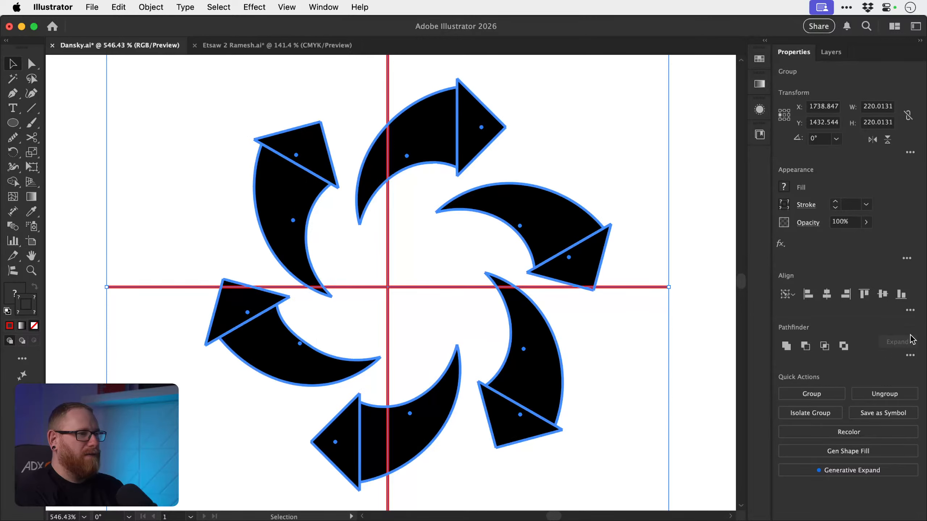
click(827, 294)
click(882, 294)
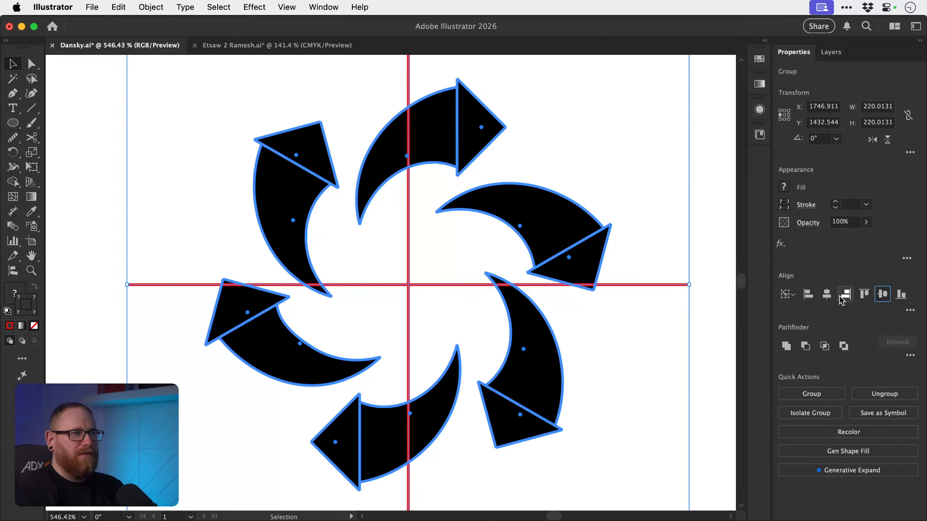
click(693, 245)
- Thin the red crosshair's stroke to 0.25 pt
click(422, 285)
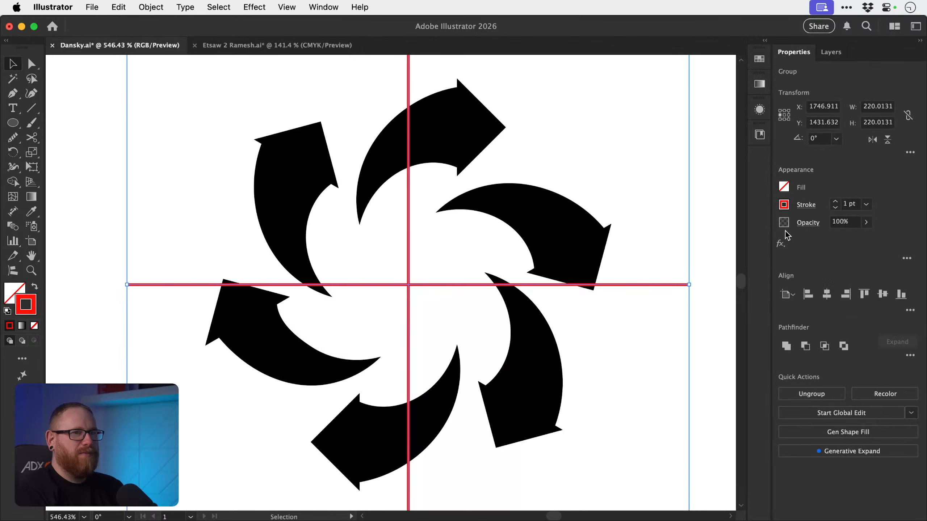
click(835, 208)
click(836, 207)
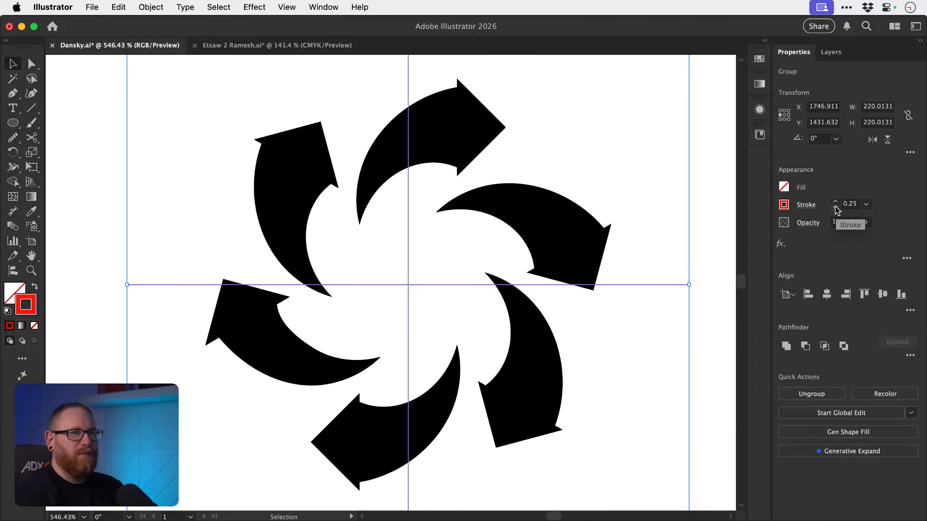
click(704, 218)
- Delete every arrow of the circular symbol except the edited lower-left one
key(a)
drag(255, 110, 379, 226)
key(Delete)
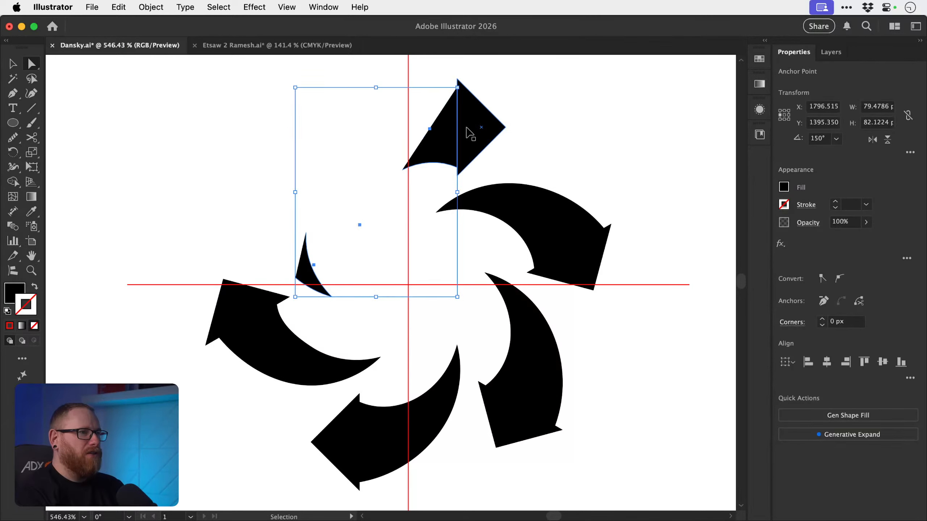
key(Delete)
super+click(475, 124)
key(Delete)
drag(514, 160, 585, 257)
key(Delete)
key(Delete)
drag(575, 457, 506, 387)
key(Delete)
key(Delete)
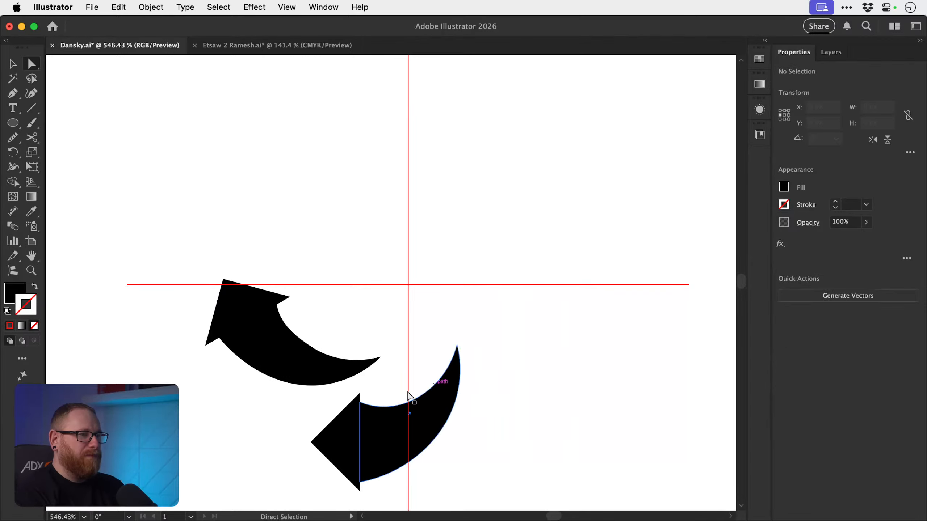
drag(291, 424, 374, 466)
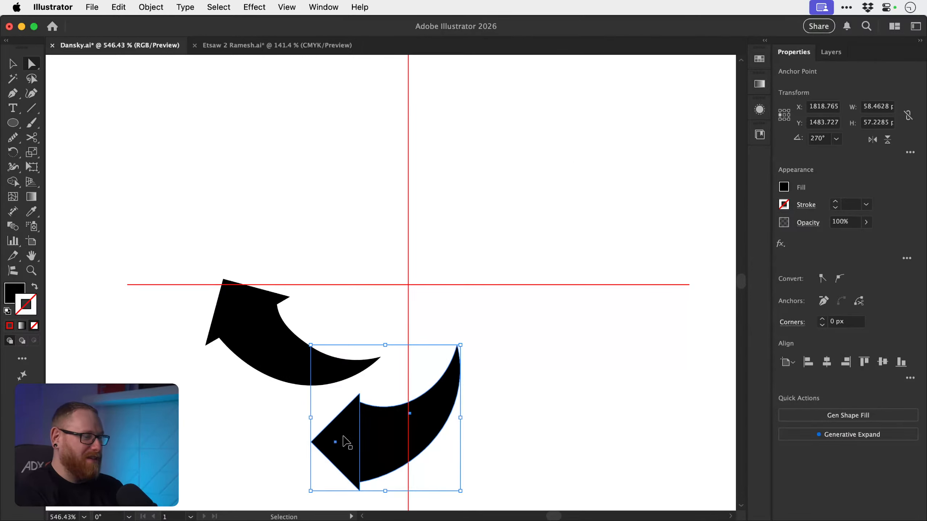
key(Delete)
key(Delete)
- Rotate a copy of the remaining arrow by 60° about the crosshair's intersection
drag(185, 391, 258, 315)
key(r)
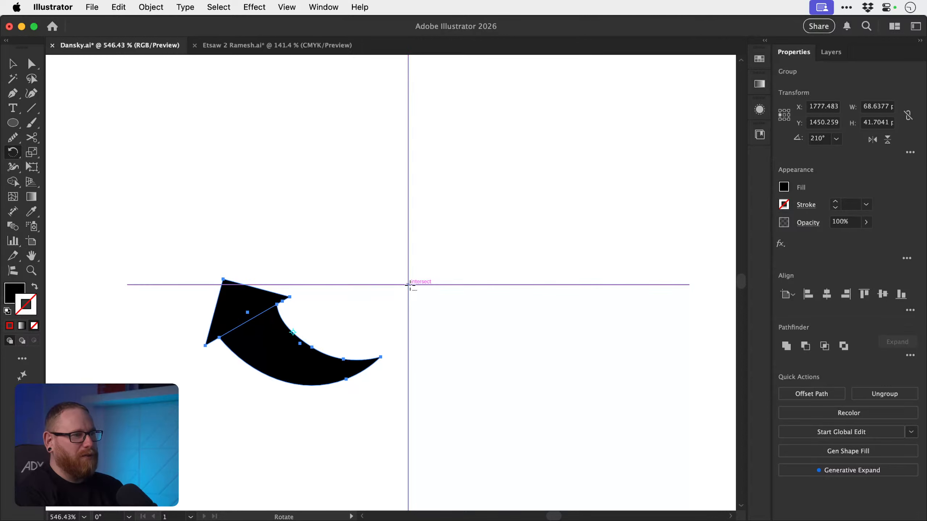
alt+click(408, 285)
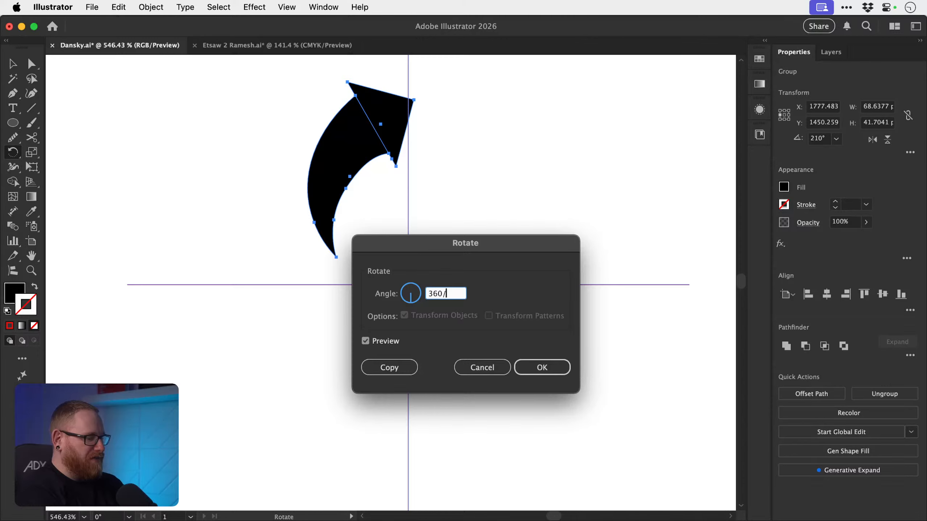
key(Tab)
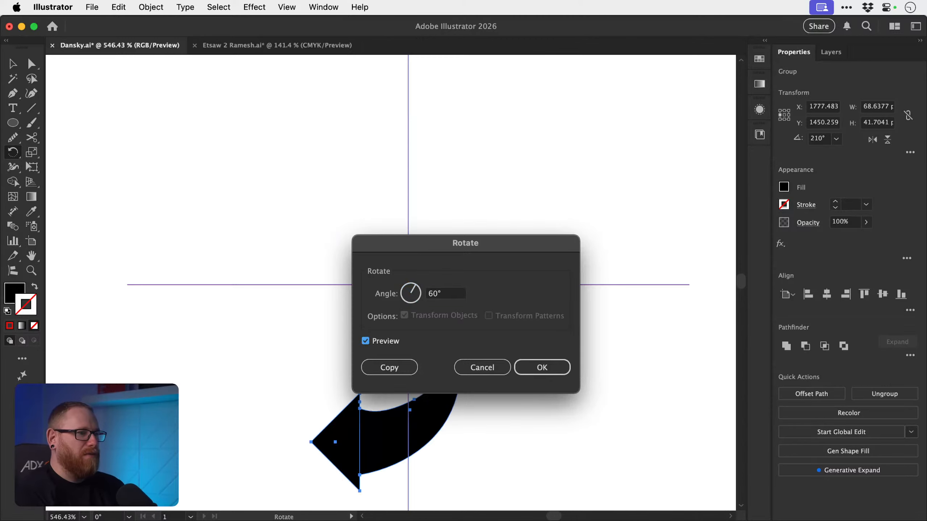
click(390, 368)
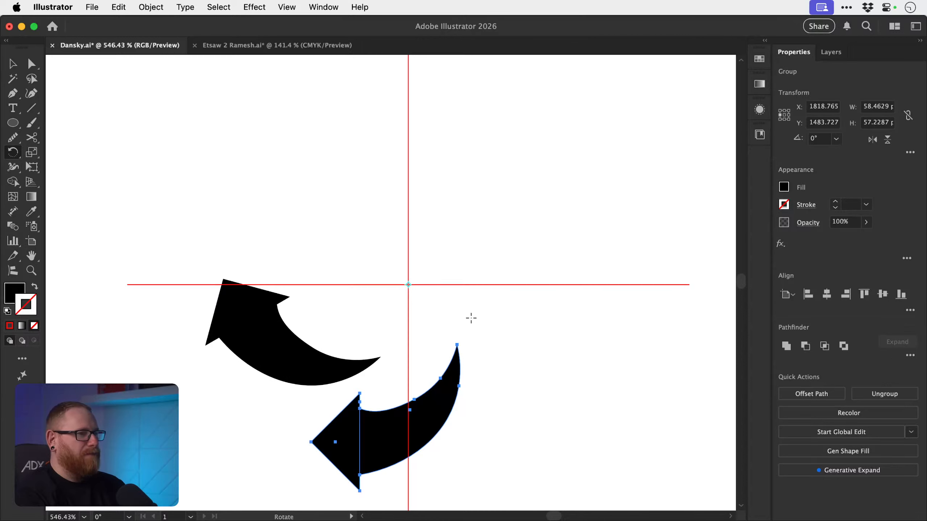
- Repeat the 60° rotated copy four more times to complete the ring of six arrows
key(super+d)
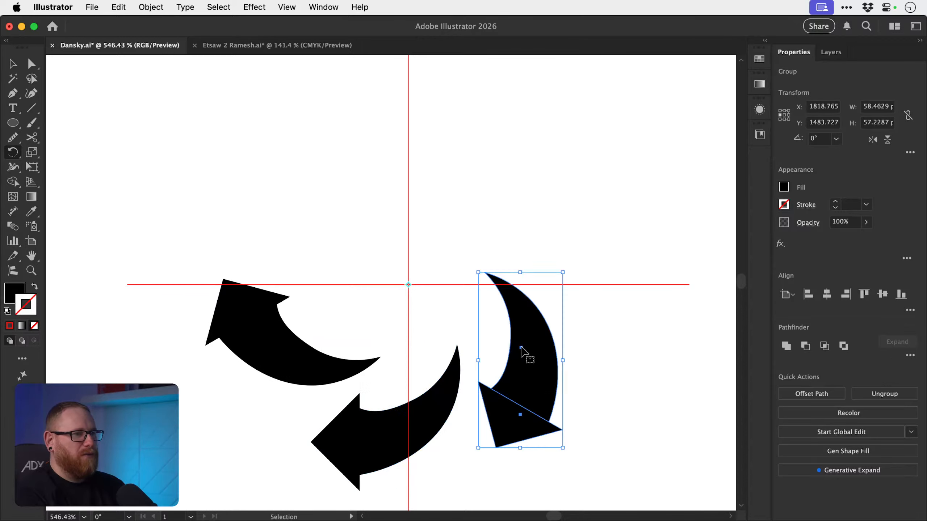
key(super+d)
key(super+d)
key(super+d)
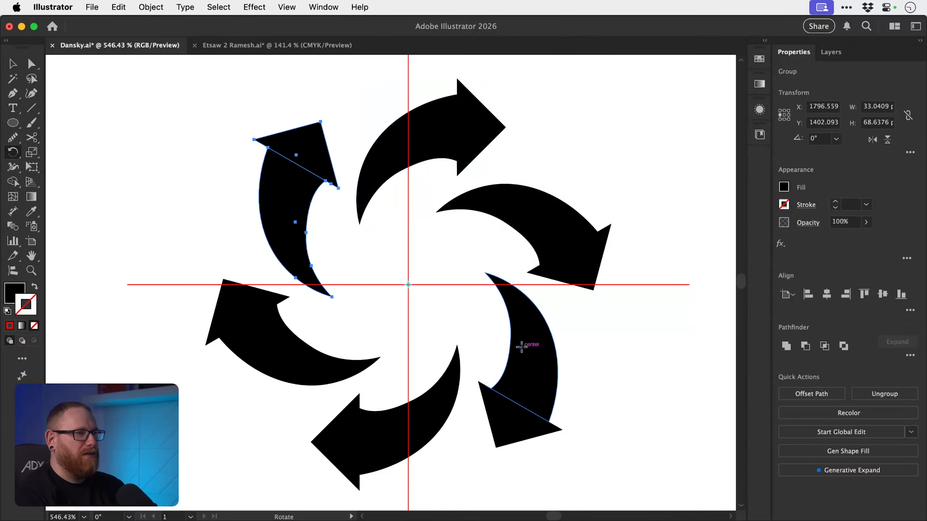
- Delete the red crosshair from the middle of the arrow symbol
key(v)
click(637, 286)
key(Delete)
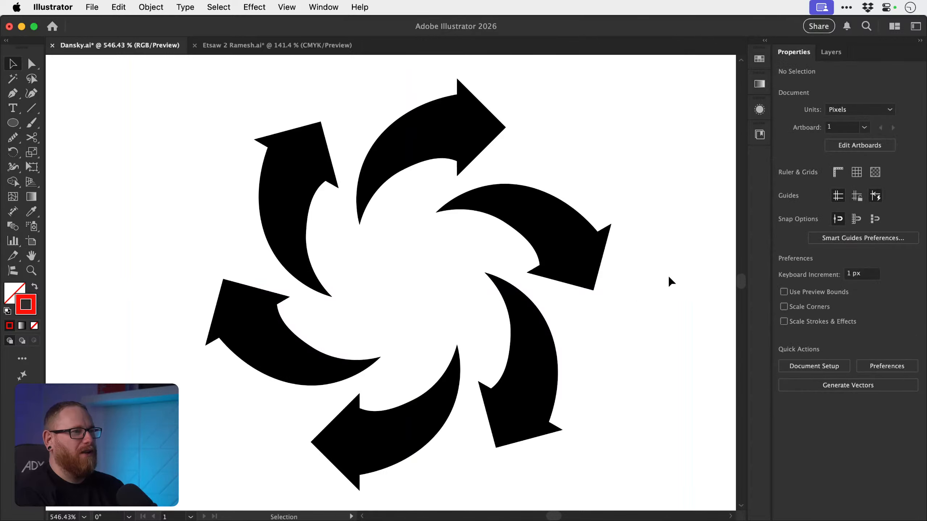
- Move the original and revised stacked logos closer together on the artboard for a side-by-side comparison
key(super+minus)
key(super+minus)
key(super+minus)
key(super+minus)
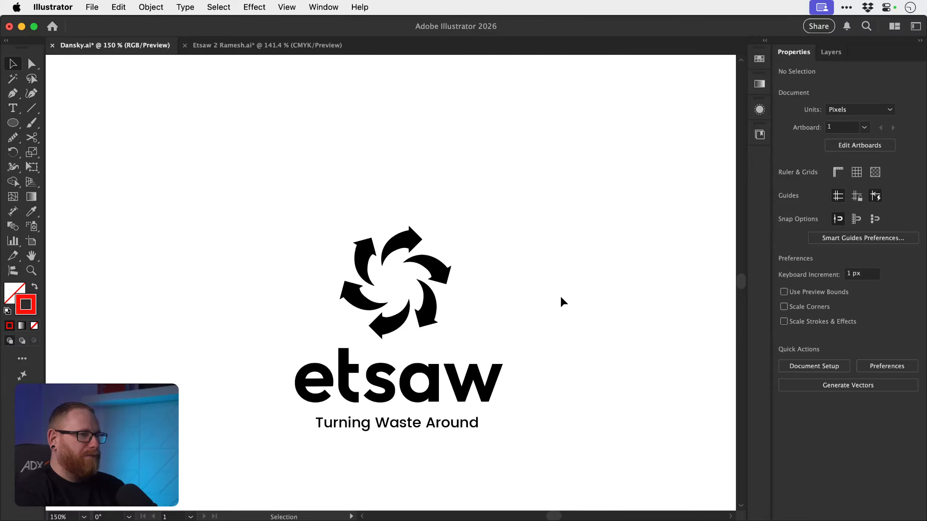
key(super+0)
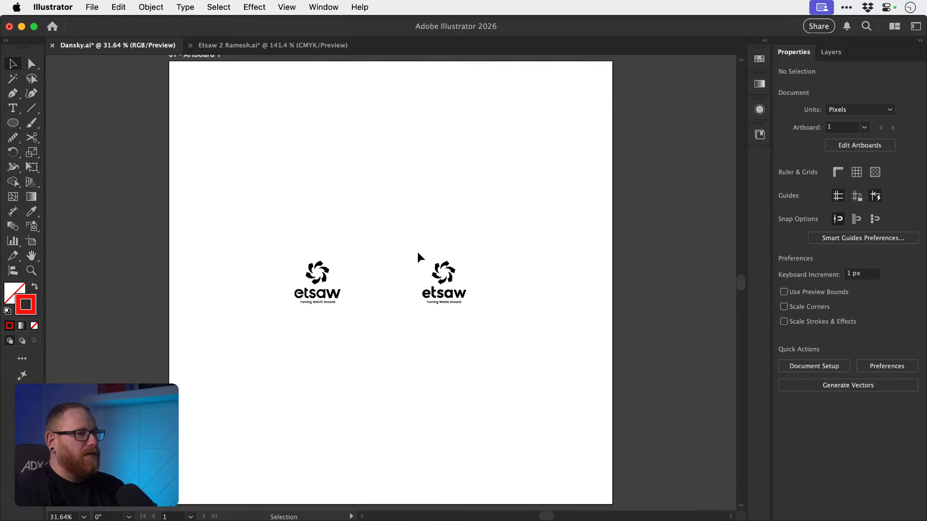
drag(420, 258, 448, 303)
click(326, 295)
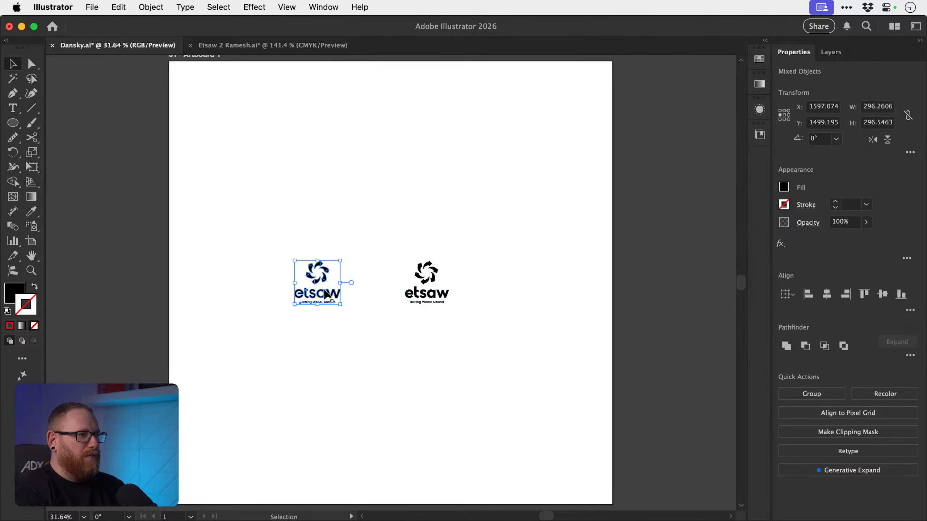
drag(326, 294, 482, 292)
- Compare the symbol, wordmark and tagline of the original stacked logo with those of the revised version
key(super+space)
drag(334, 333, 540, 319)
click(496, 265)
key(space)
key(super+space)
drag(564, 364, 520, 351)
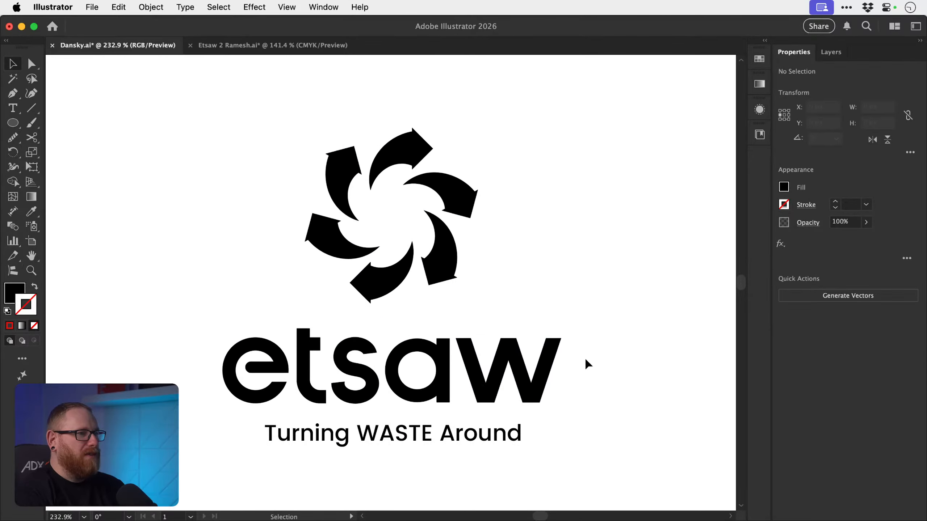
key(space)
drag(605, 363, 589, 350)
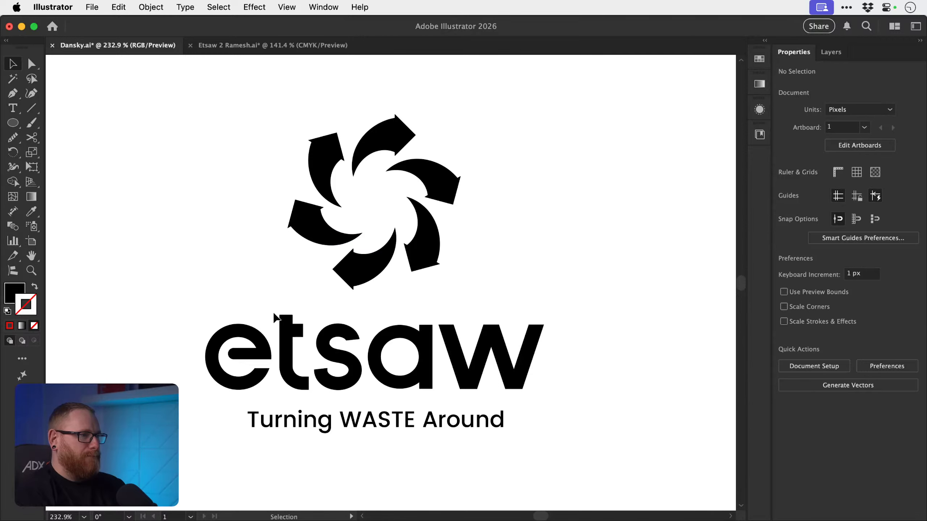
drag(567, 312, 164, 312)
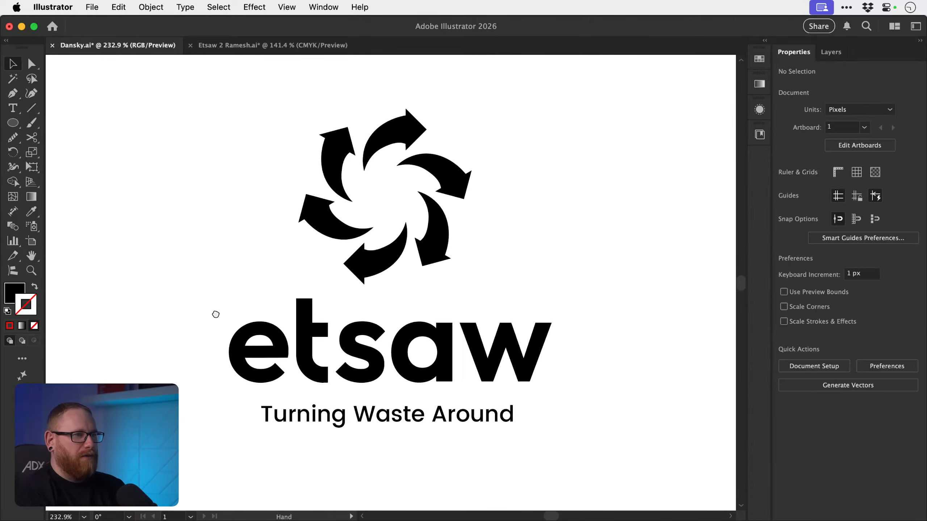
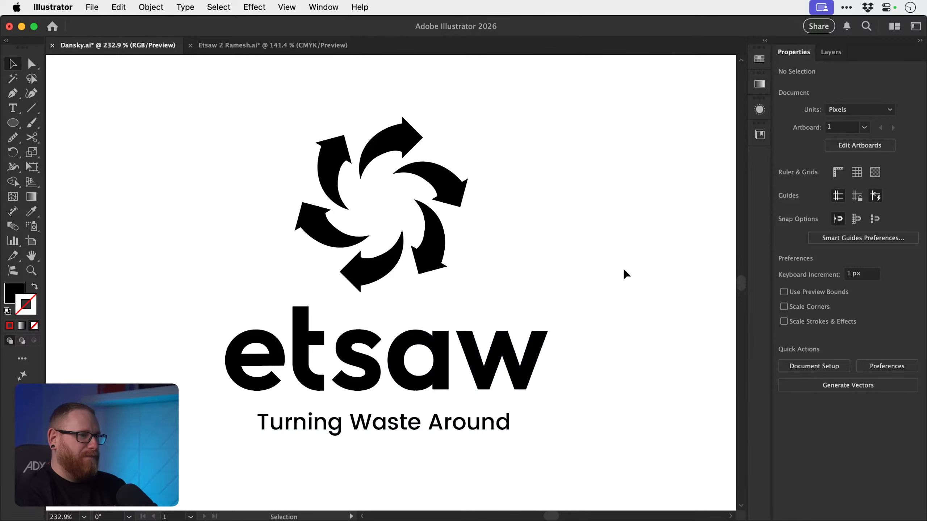
key(super+minus)
key(super+minus)
key(super+minus)
key(super+minus)
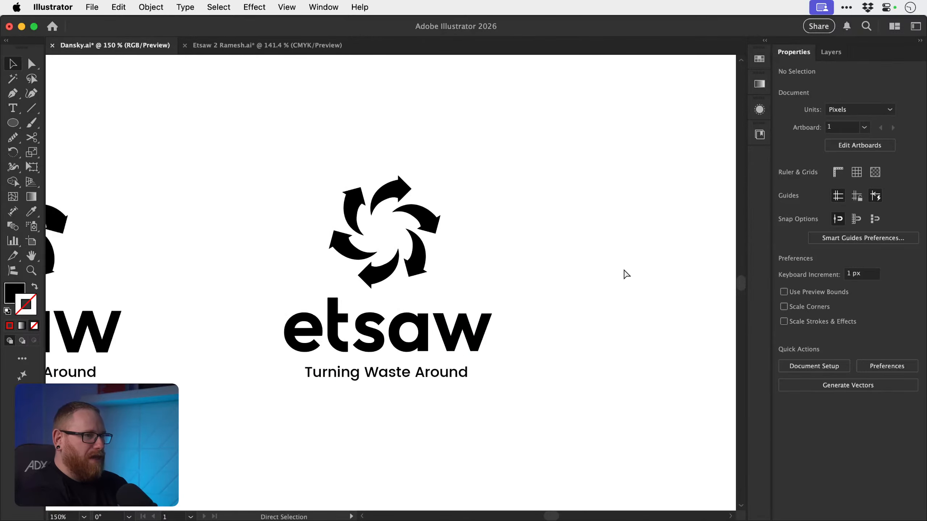
drag(623, 270, 643, 259)
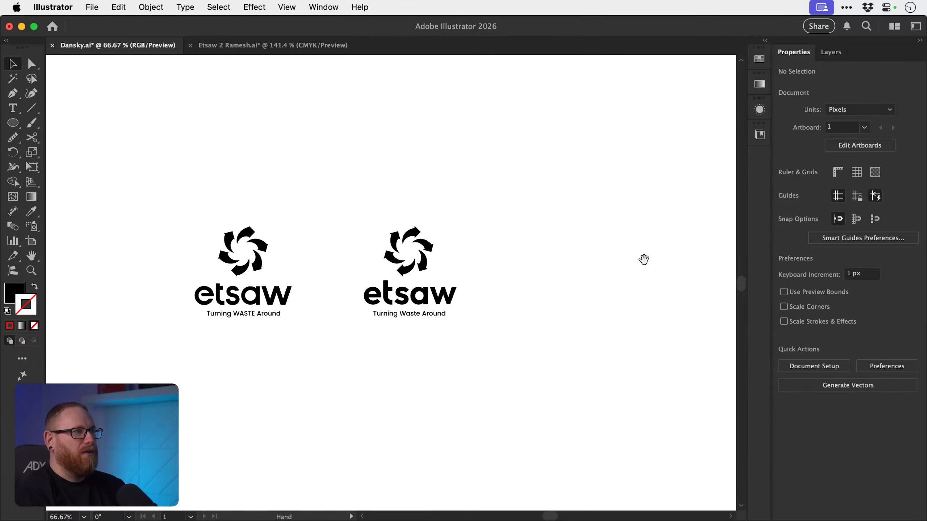
- Copy the original horizontal logo from the other open document and place it below the original stacked logo in Dansky.ai
click(313, 46)
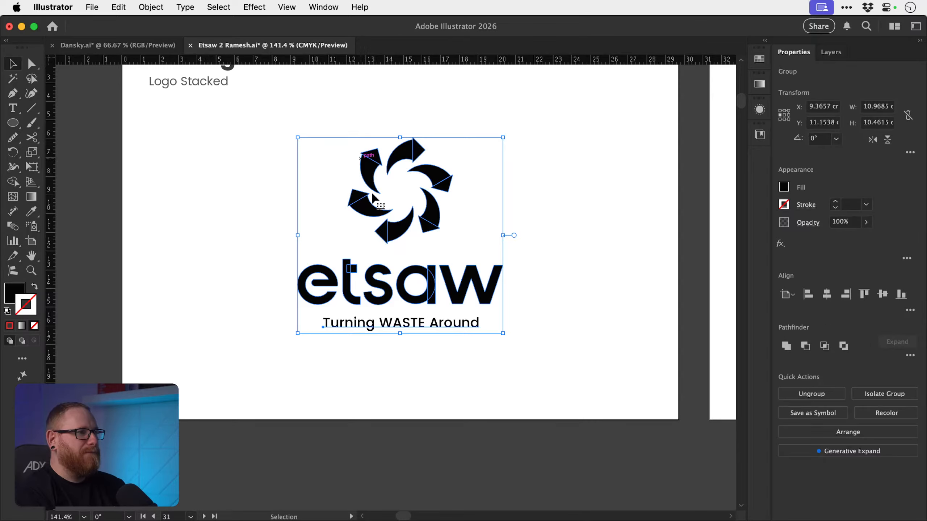
click(288, 276)
drag(489, 343, 316, 279)
drag(533, 296, 299, 277)
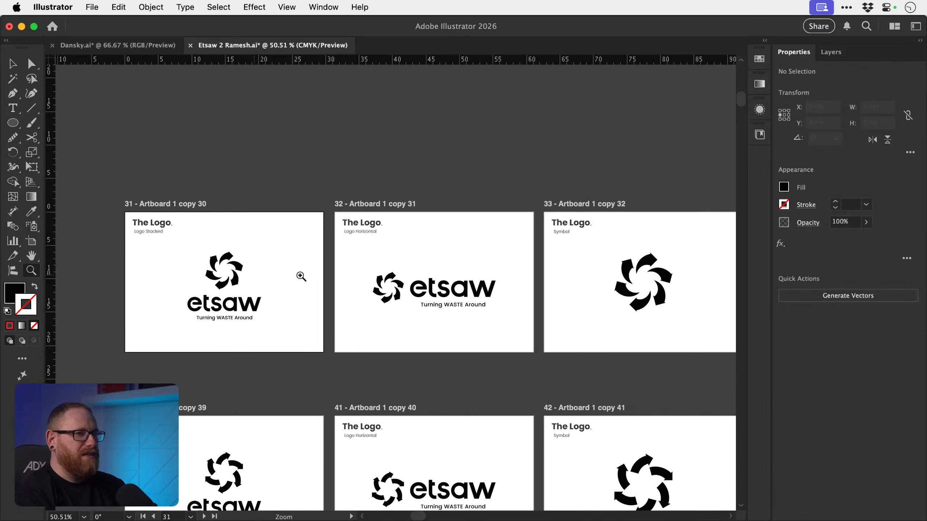
drag(368, 272, 192, 342)
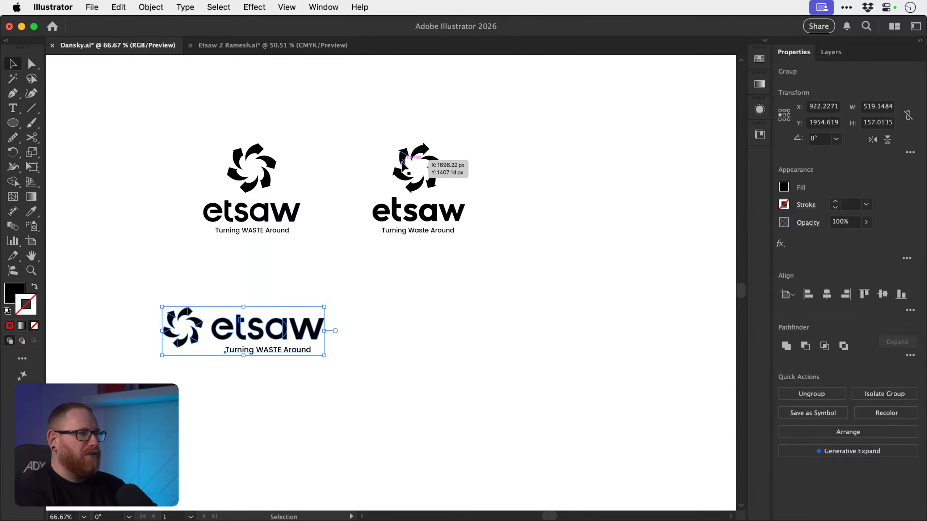
- Duplicate the revised stacked logo below itself and move the copy's wordmark and tagline to the right of its arrow symbol
click(460, 219)
drag(440, 220, 440, 380)
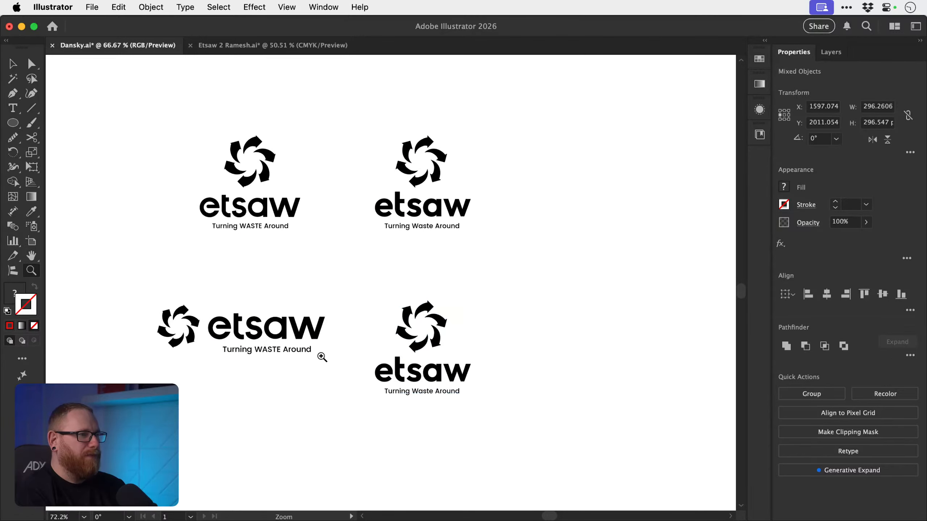
scroll(321, 356, up, 5)
drag(298, 357, 383, 368)
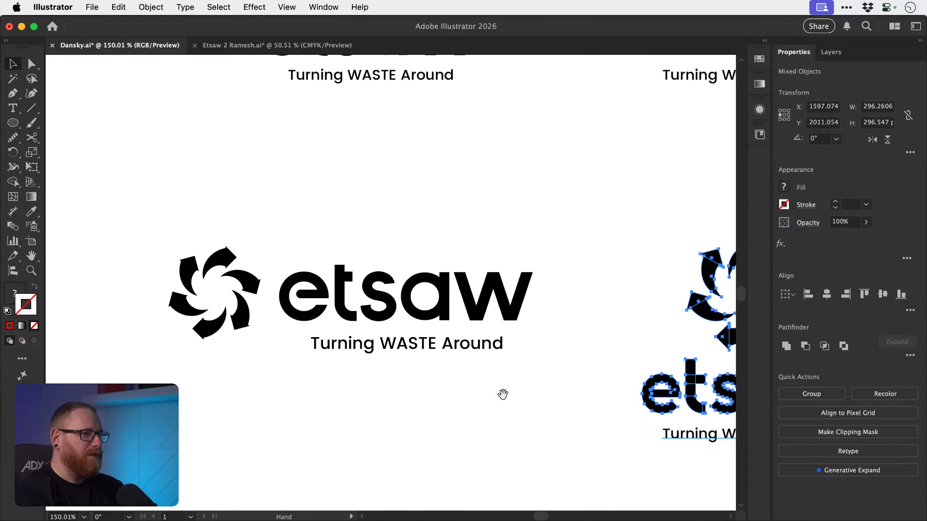
scroll(503, 393, right, 10)
drag(364, 356, 596, 430)
scroll(597, 430, right, 10)
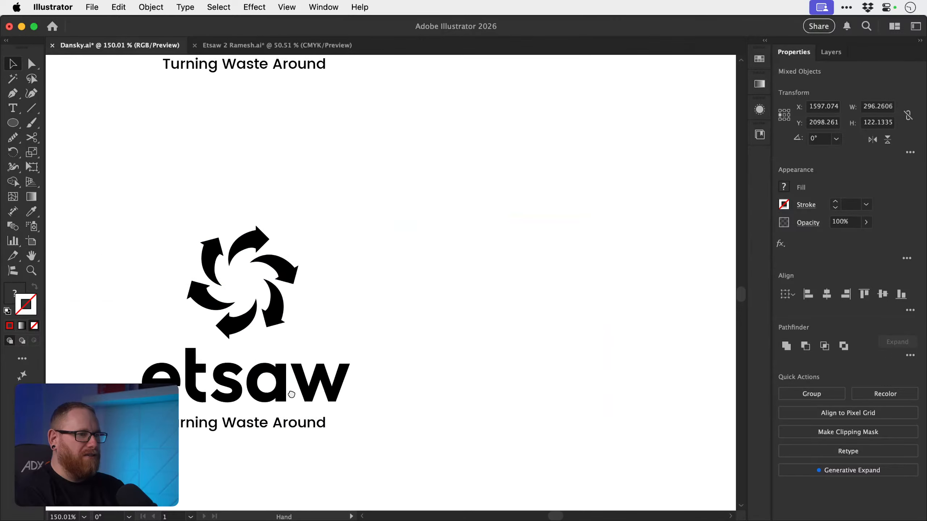
drag(275, 399, 456, 288)
click(309, 218)
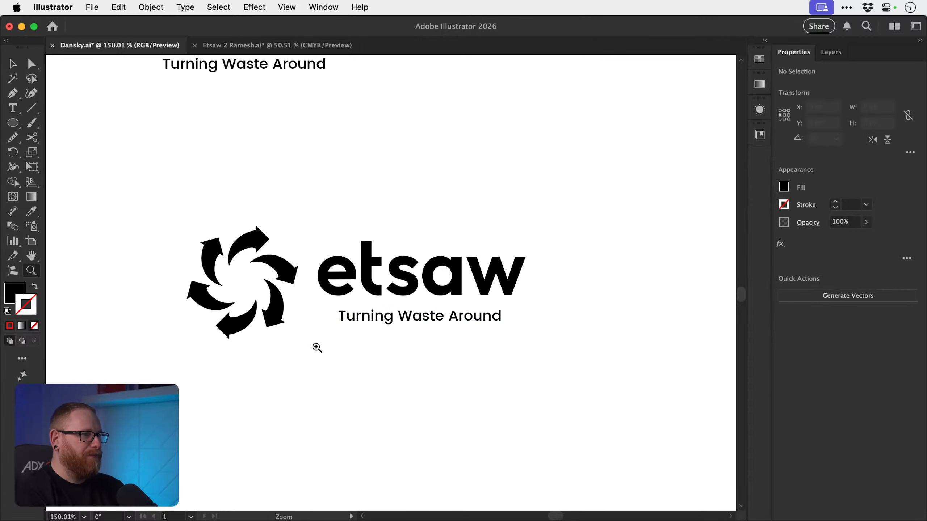
- Group the wordmark and tagline of the revised horizontal logo
drag(315, 346, 157, 290)
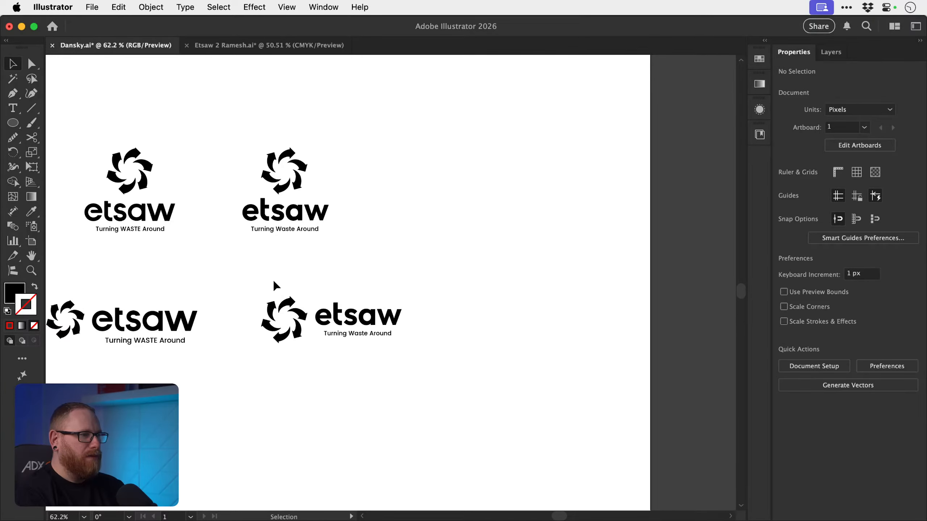
drag(273, 280, 422, 366)
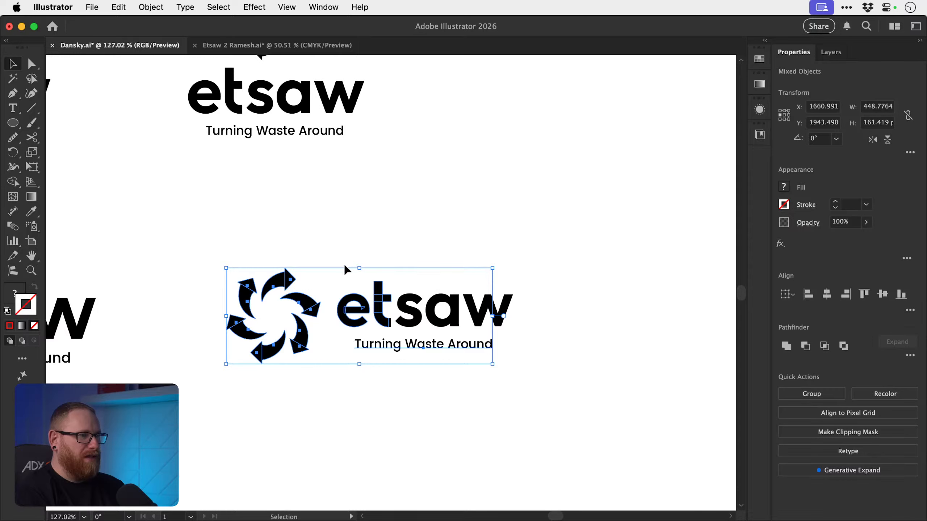
drag(341, 261, 523, 324)
key(a)
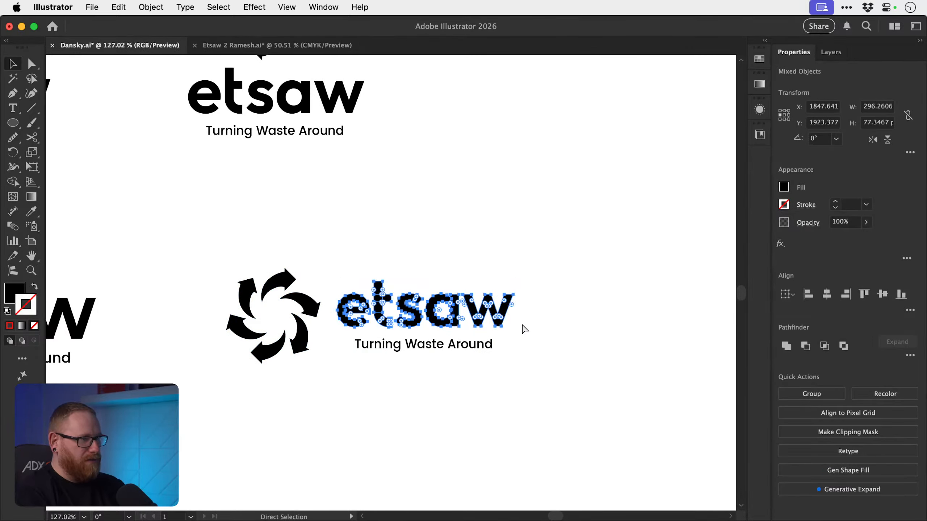
key(v)
click(382, 349)
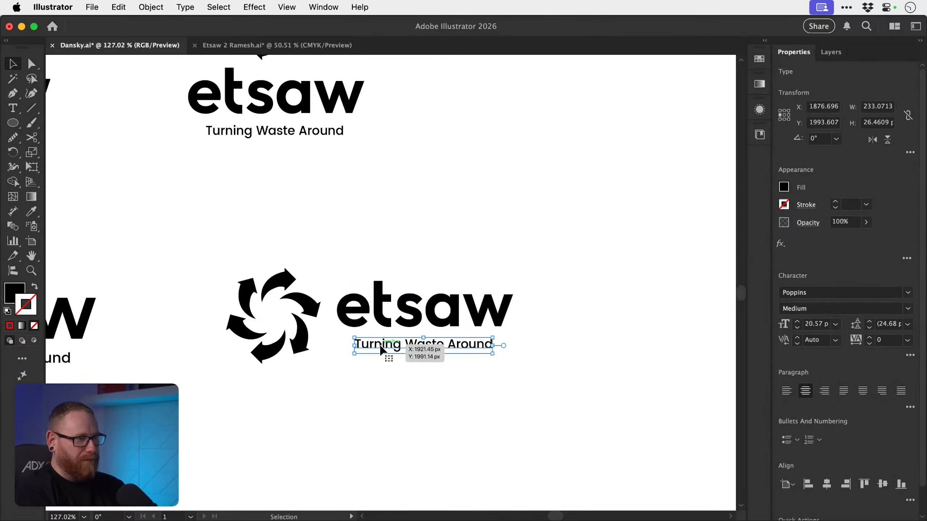
drag(238, 263, 492, 379)
drag(393, 242, 461, 353)
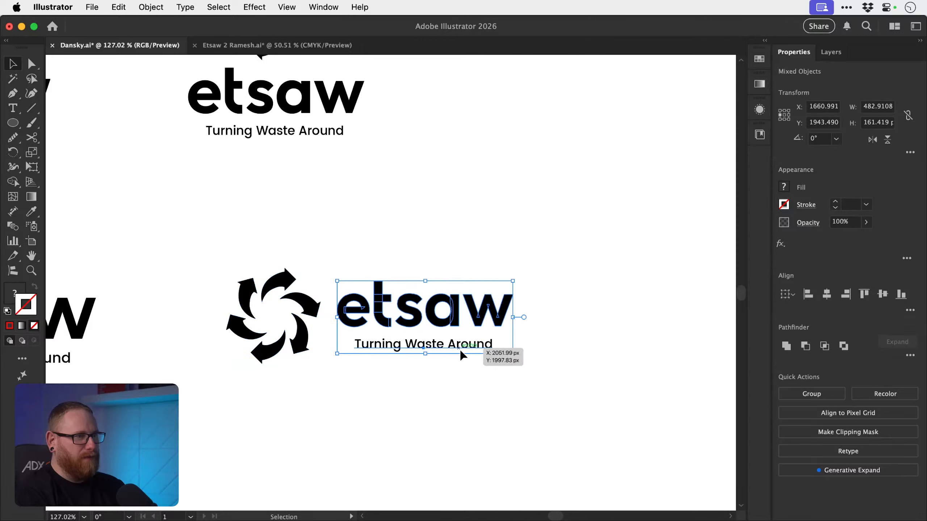
key(super+g)
drag(429, 316, 431, 309)
- Try to vertically centre the ungrouped arrow symbol with the wordmark and tagline group, and undo the alignment
drag(267, 250, 535, 339)
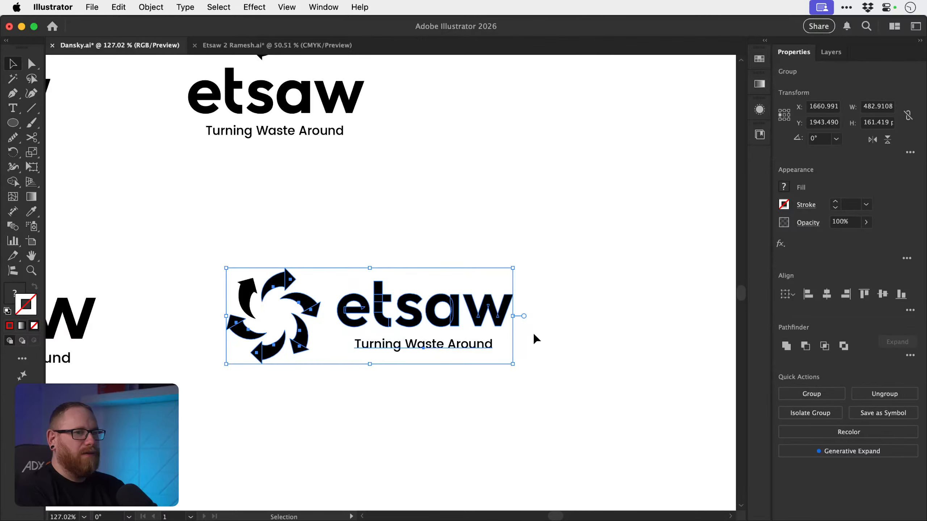
click(883, 295)
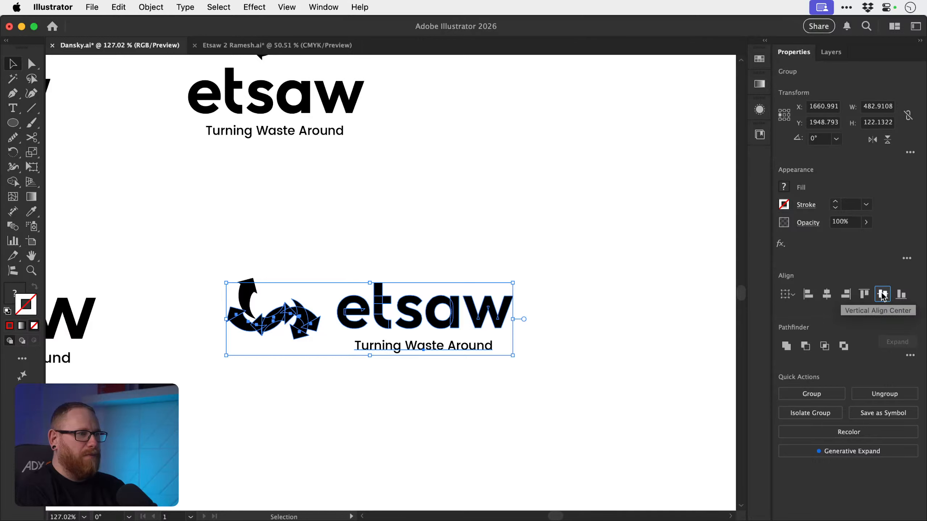
key(super+z)
- Group the arrows of the symbol and vertically centre-align the symbol with the wordmark and tagline group
drag(230, 251, 316, 389)
drag(246, 252, 434, 377)
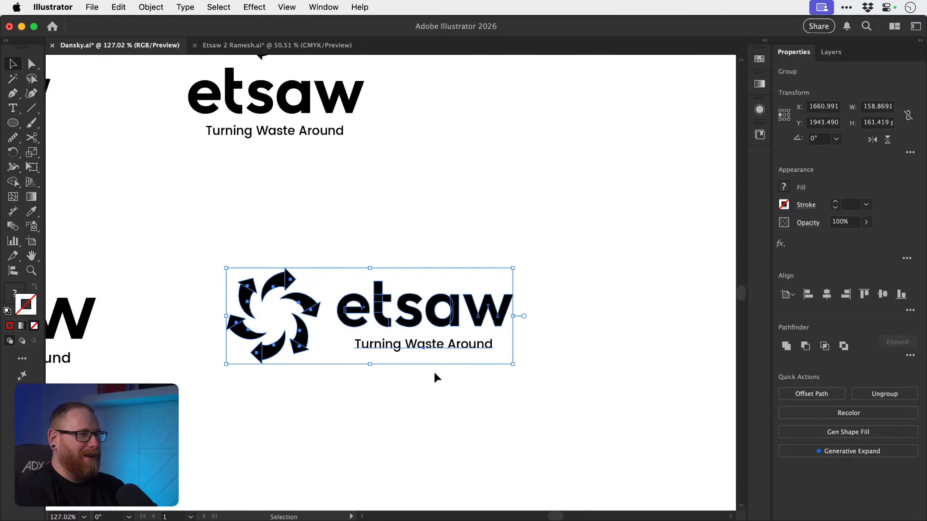
click(877, 298)
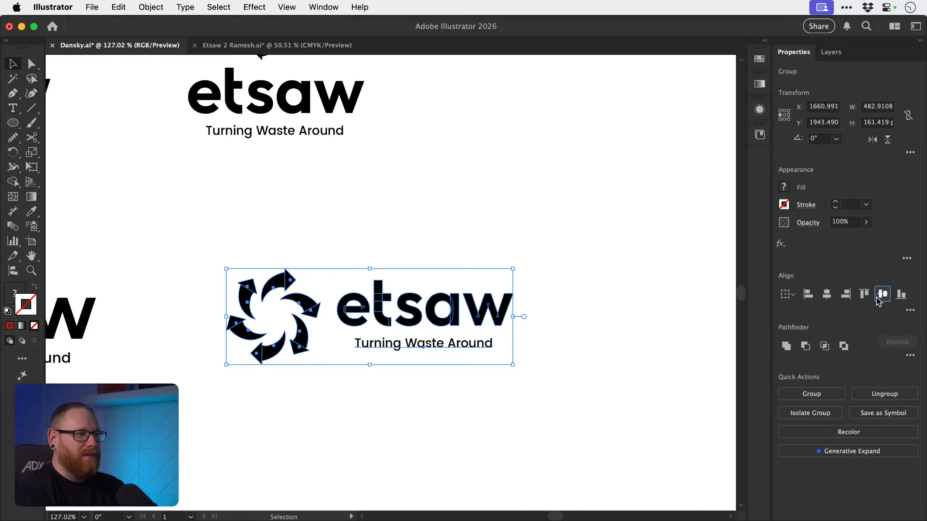
click(616, 345)
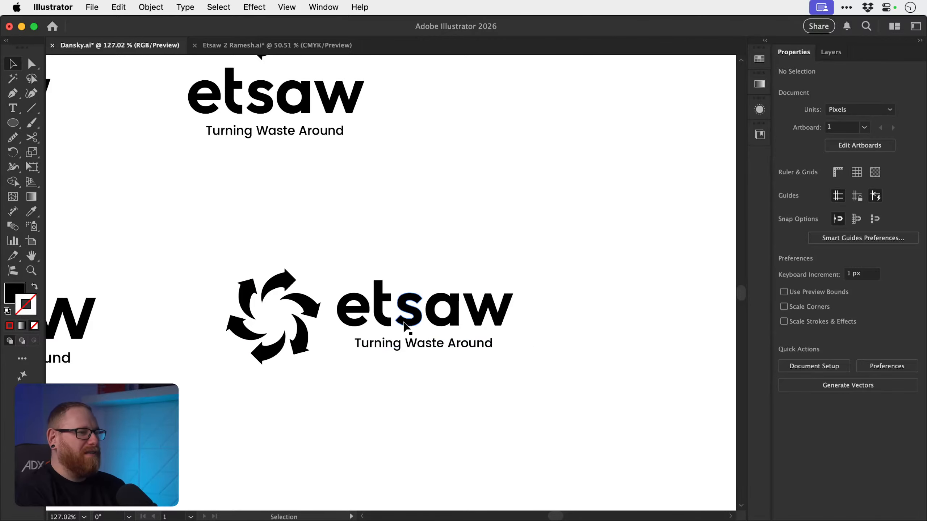
- Shorten the stem of the wordmark's "t" by moving its top anchor points down about 10 px
key(super+space)
drag(305, 299, 440, 296)
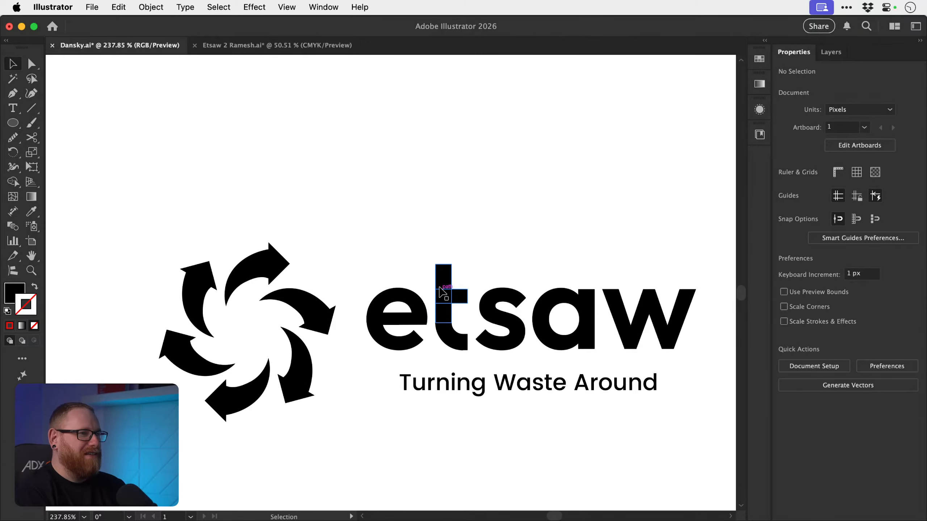
key(a)
click(436, 266)
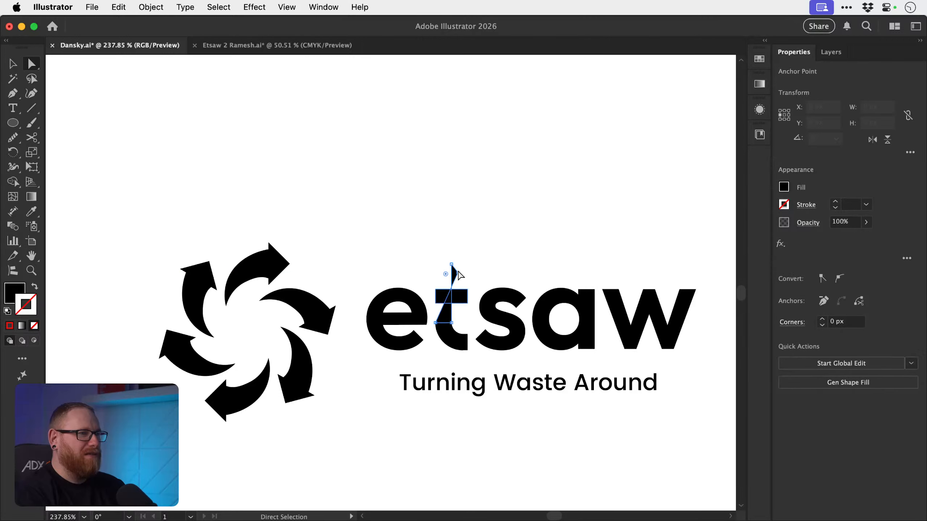
drag(455, 269, 455, 280)
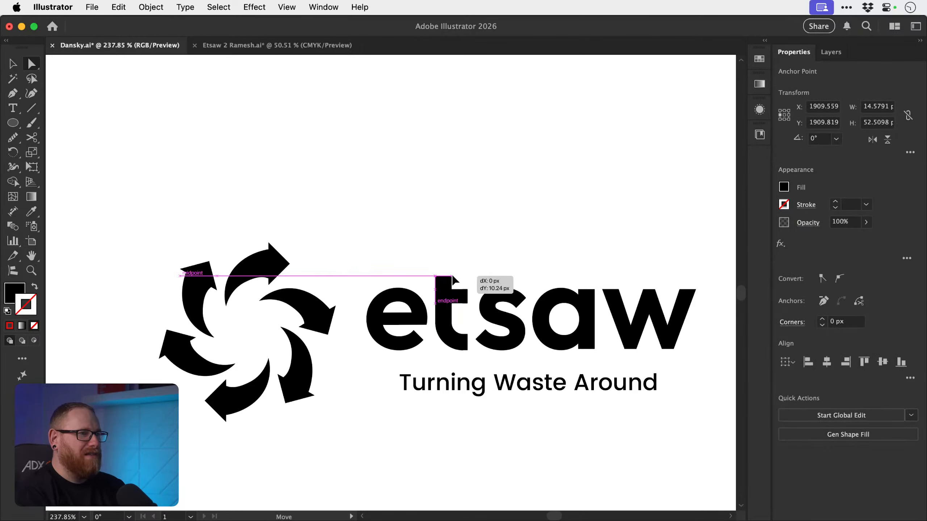
- Try vertically centring the symbol with the modified wordmark group, and undo the alignment and the "t" edit
key(v)
click(216, 194)
drag(203, 195, 520, 422)
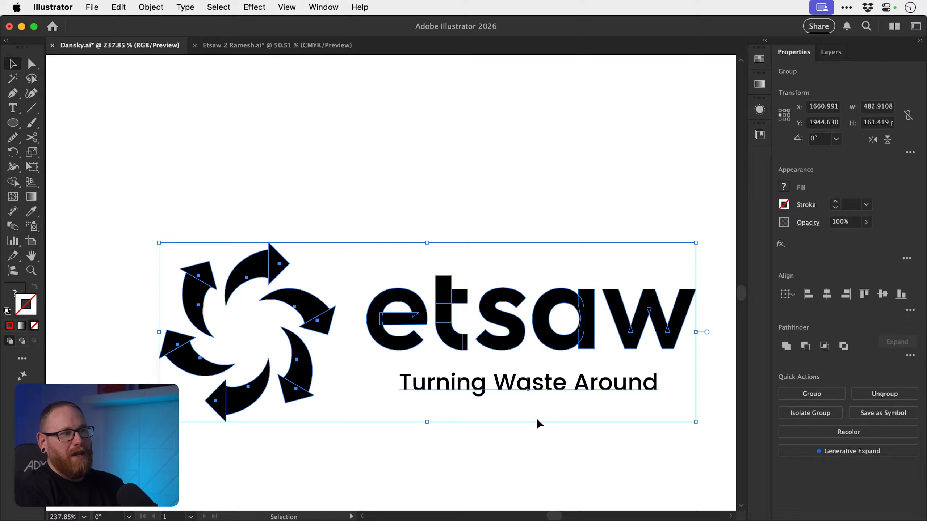
click(883, 291)
click(420, 218)
key(super+z)
key(super+z)
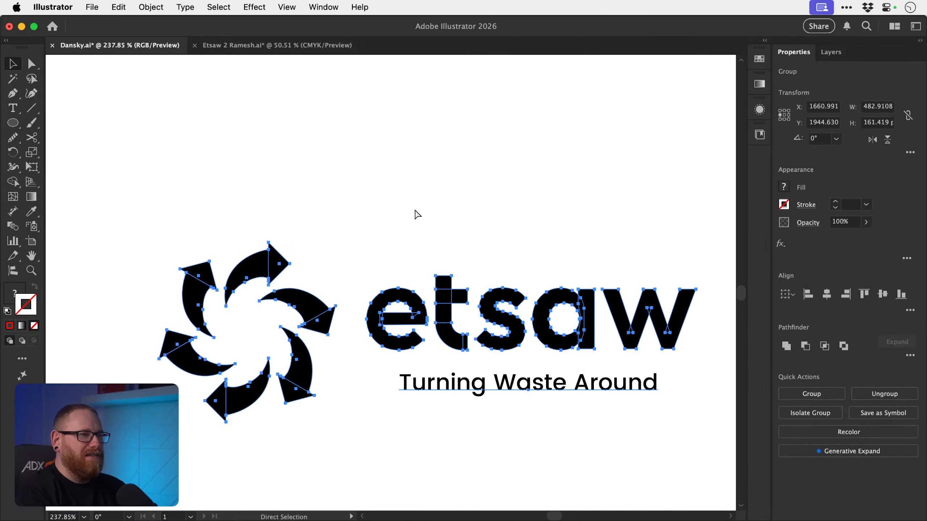
click(447, 205)
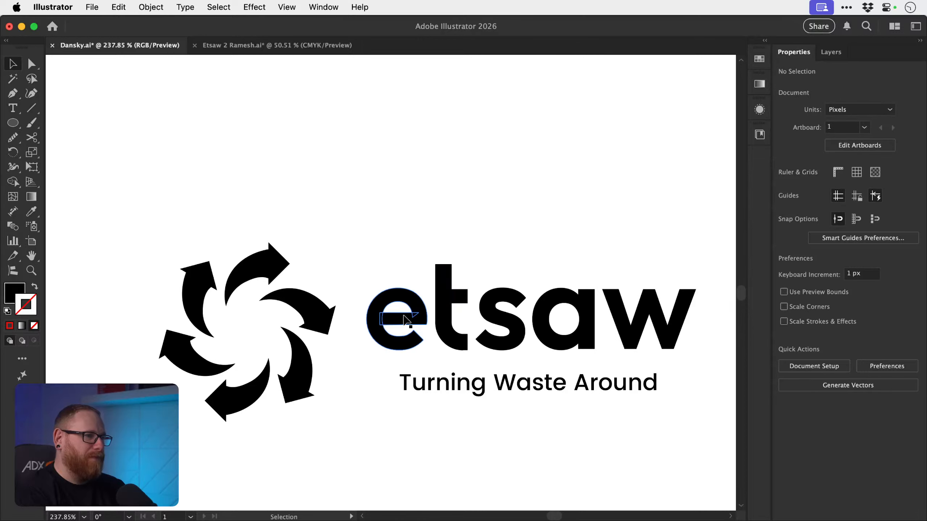
- Try moving the wordmark and tagline group onto the arrow symbol, and undo the move
drag(405, 320, 287, 316)
key(super+z)
drag(424, 322, 425, 327)
key(a)
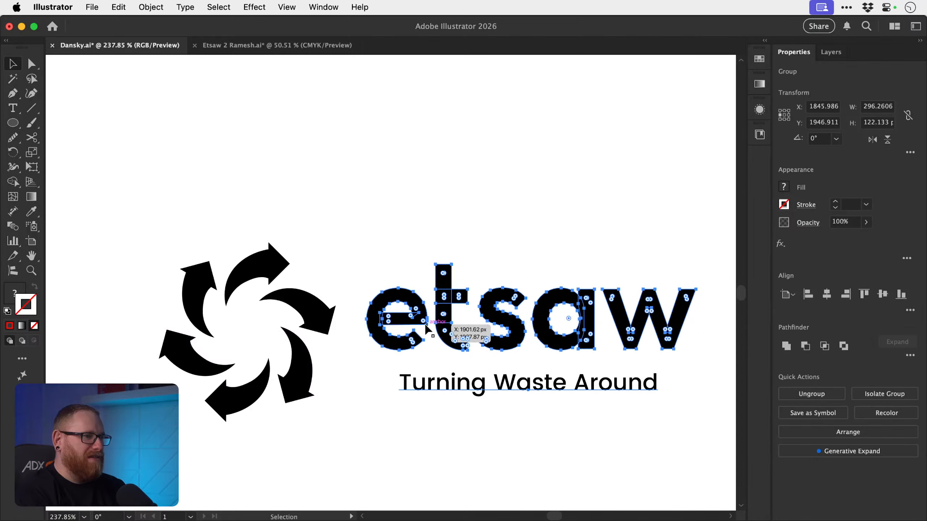
- Move the wordmark and tagline of the revised horizontal logo slightly further away from the arrow symbol
key(super+minus)
key(super+minus)
key(super+minus)
key(super+minus)
key(super+minus)
click(425, 327)
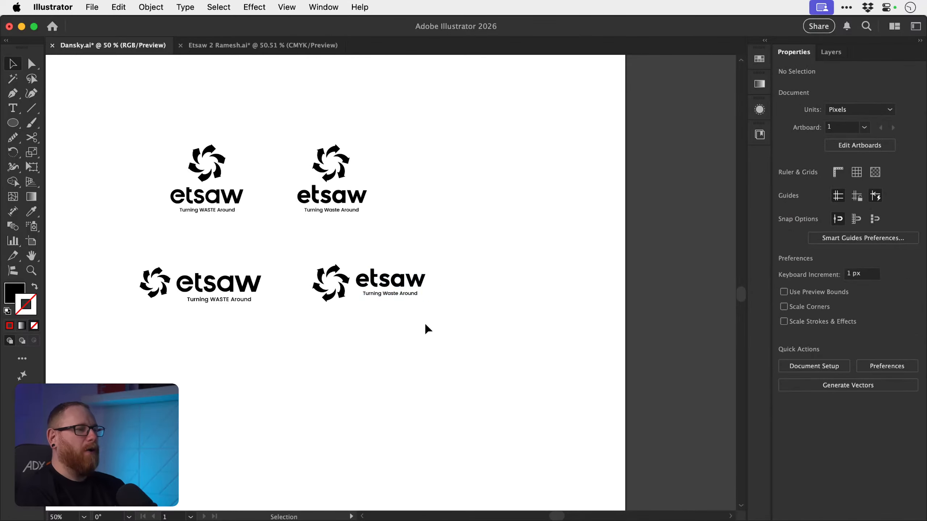
key(space)
drag(383, 335, 423, 356)
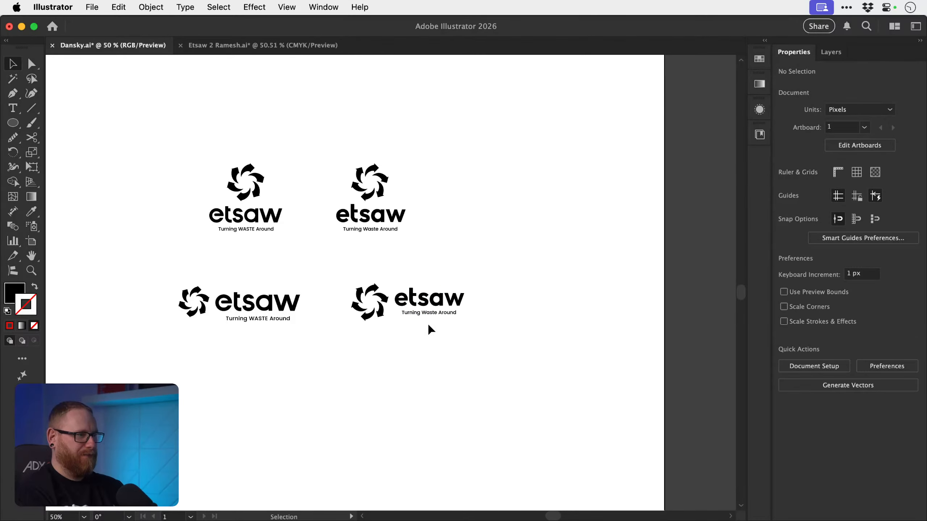
key(super+space)
drag(399, 297, 558, 356)
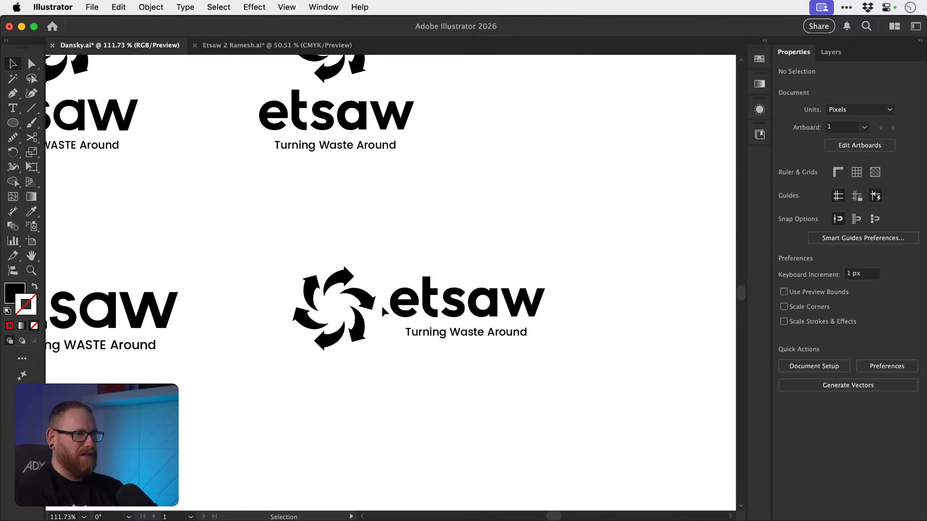
drag(450, 311, 455, 311)
click(436, 260)
- Draw a rectangle about 48 by 56 px over the wordmark's "s" as a spacing gauge and fill it with ff0606
key(super+space)
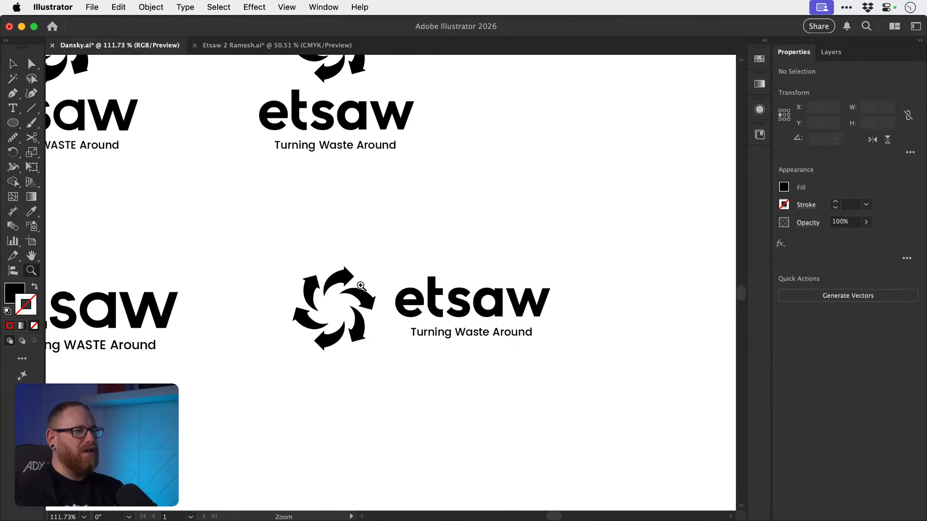
drag(360, 286, 412, 302)
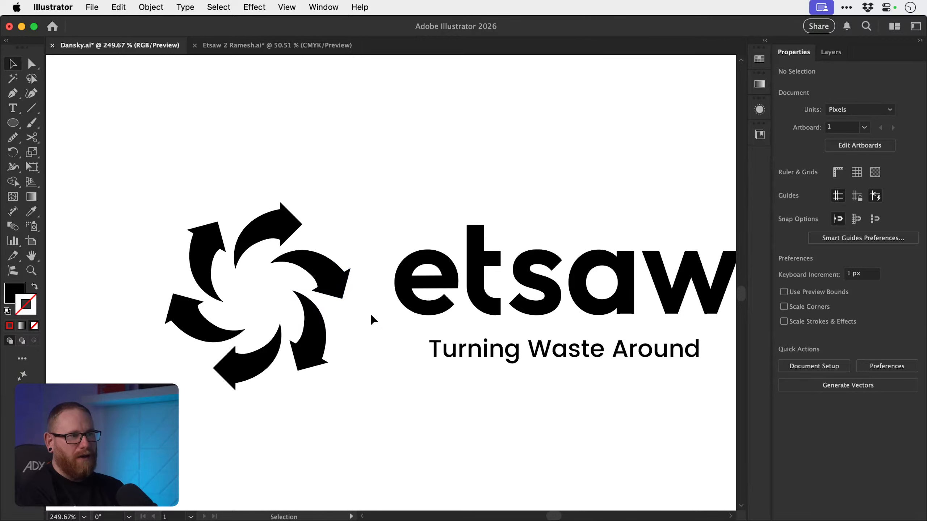
scroll(383, 309, right, 4)
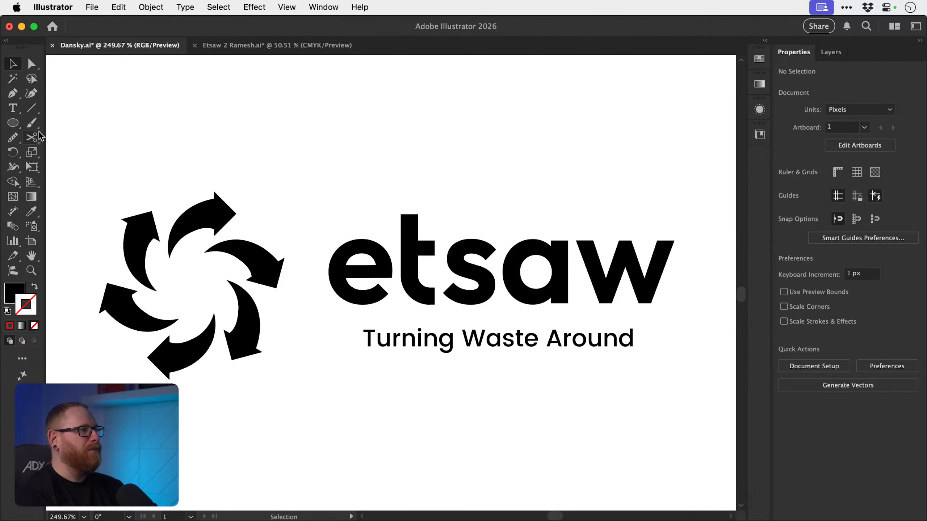
drag(14, 123, 58, 124)
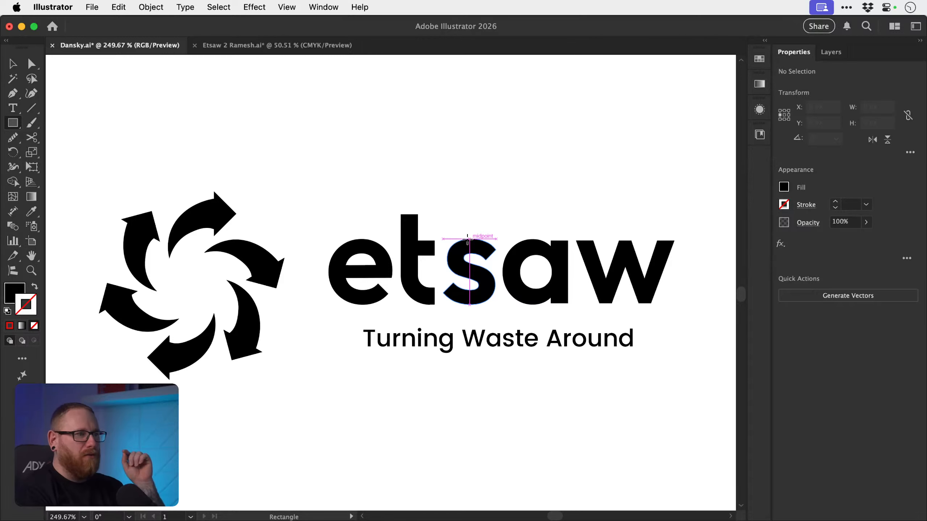
drag(443, 239, 498, 304)
key(v)
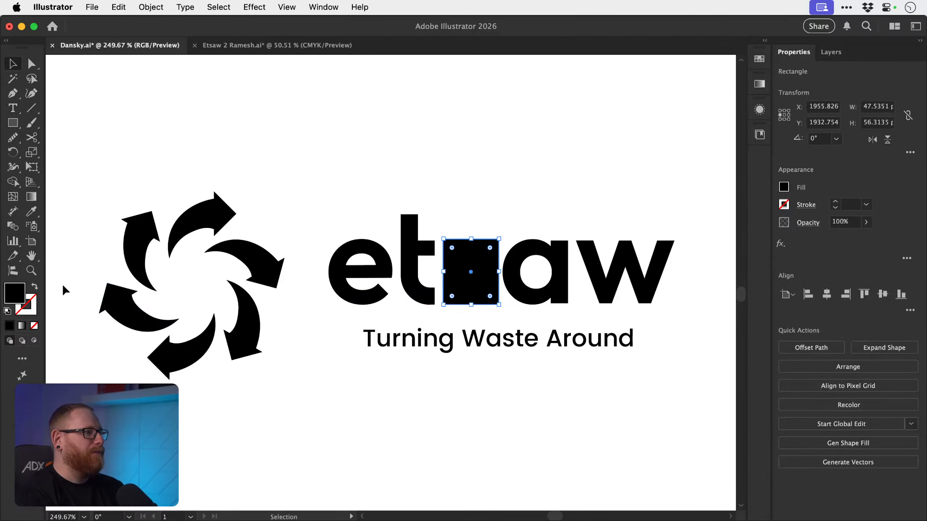
double_click(17, 292)
text(ff0606)
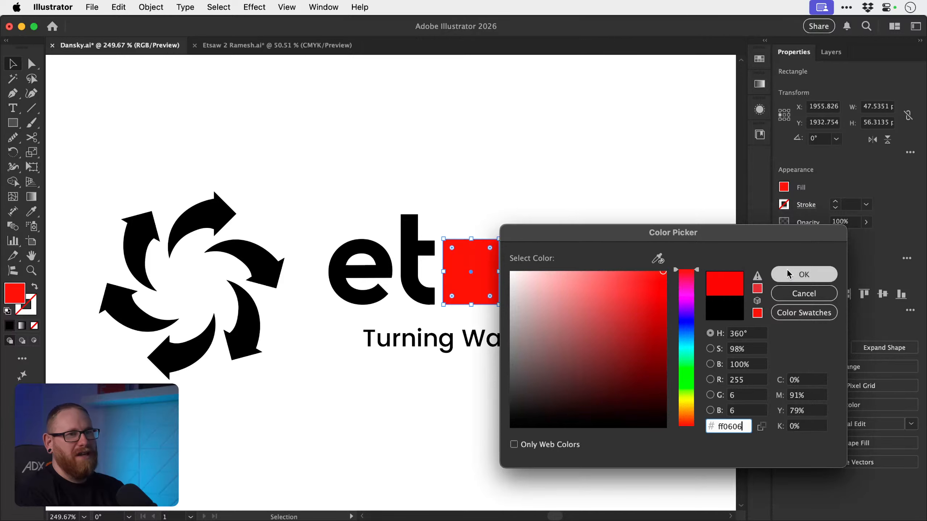
click(787, 274)
- Space the wordmark and tagline from the symbol by the red rectangle's width, and delete the rectangle
drag(480, 265, 314, 261)
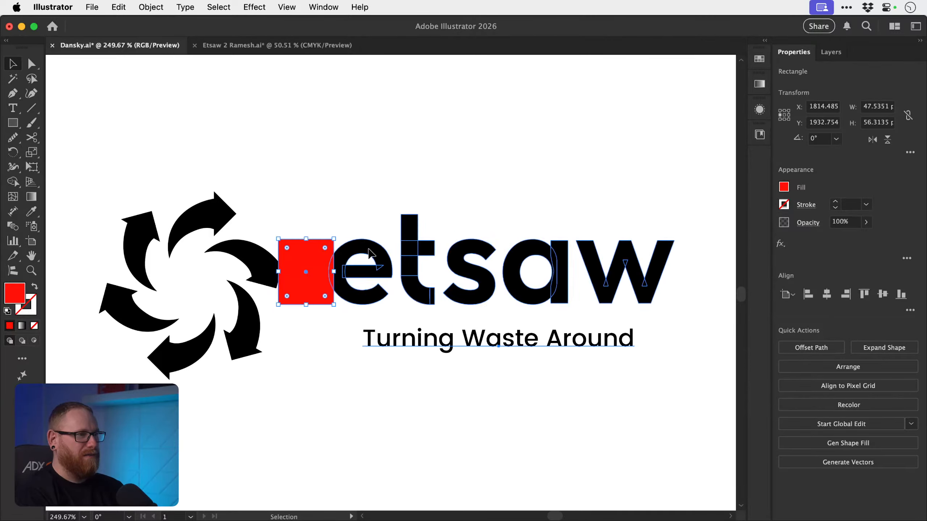
drag(367, 249, 372, 249)
click(305, 259)
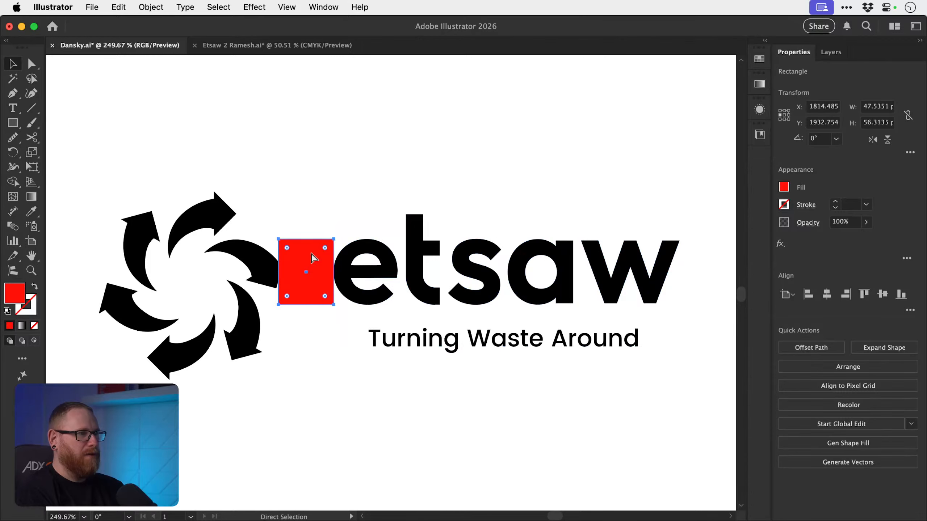
key(Delete)
- Compare the original stacked and horizontal logos with their revised versions, examining symbol size and spacing
key(z)
drag(426, 343, 170, 257)
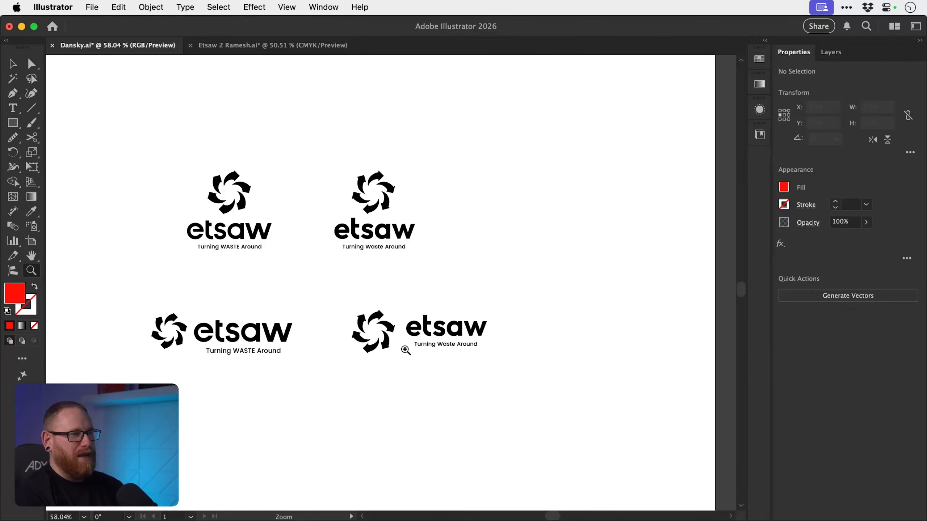
drag(404, 348, 302, 300)
key(v)
click(452, 331)
key(z)
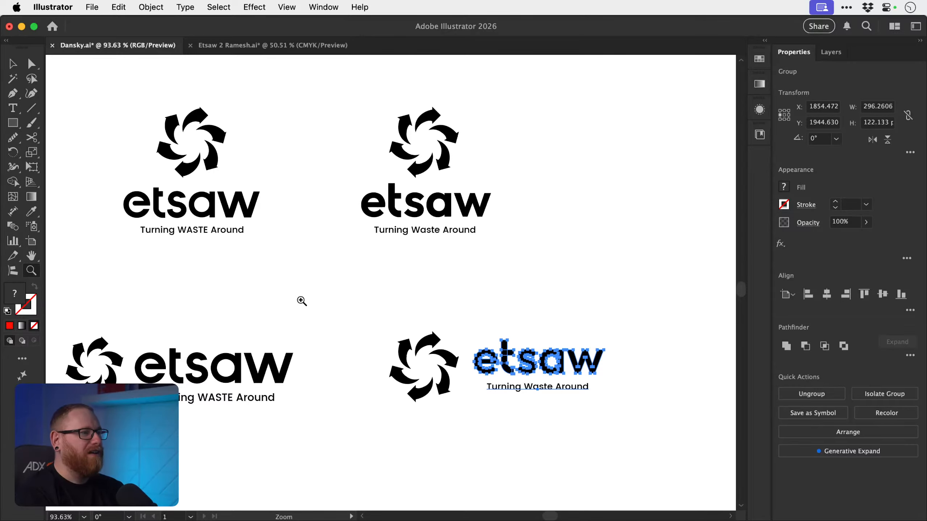
key(v)
click(340, 305)
key(space)
drag(381, 321, 364, 289)
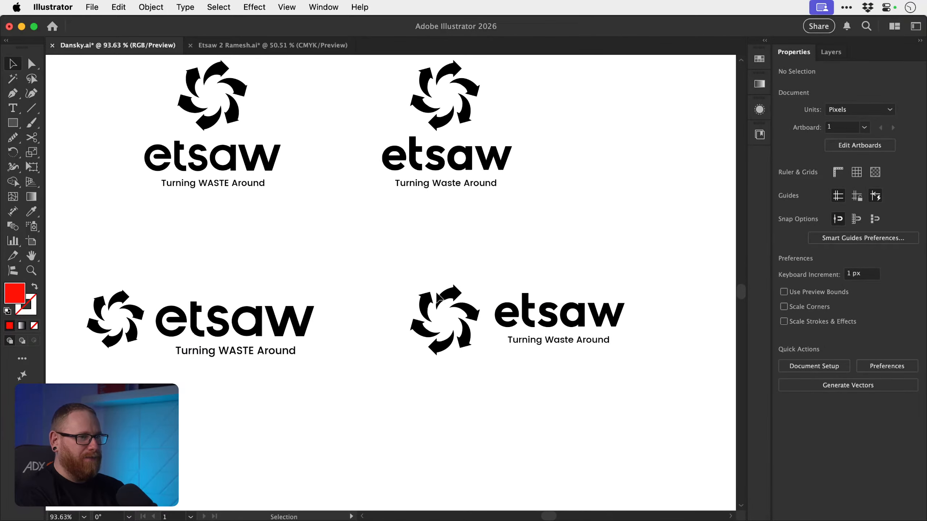
- Try enlarging the arrow symbol of the revised horizontal logo about its centre, and undo the scaling
click(473, 319)
key(s)
drag(356, 249, 210, 147)
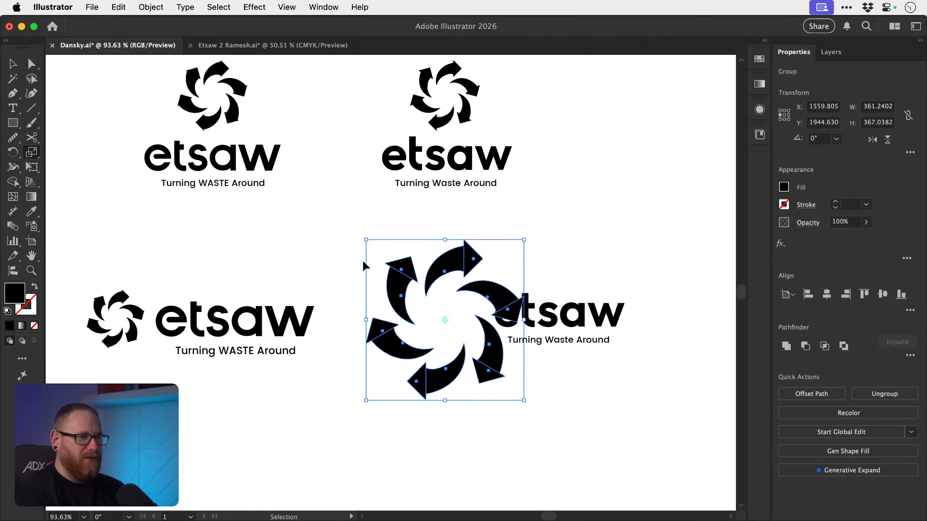
key(super+z)
key(v)
key(s)
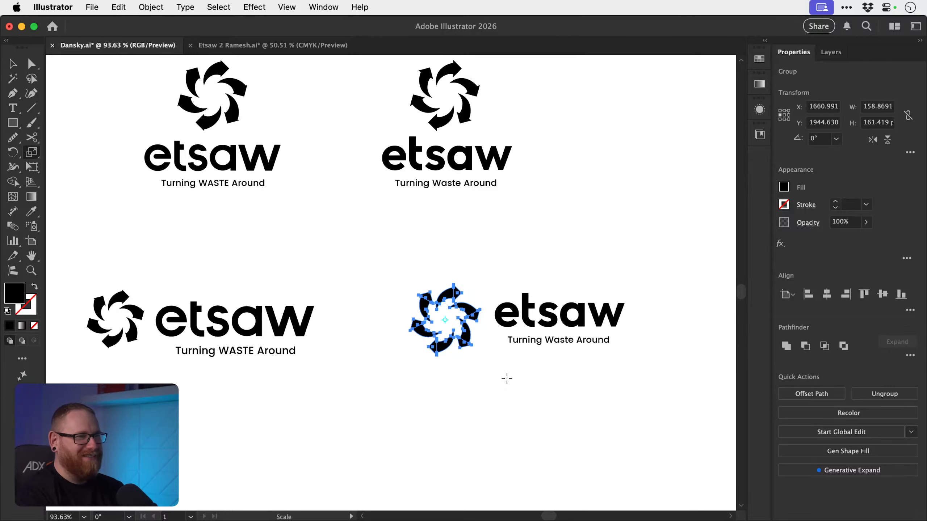
key(v)
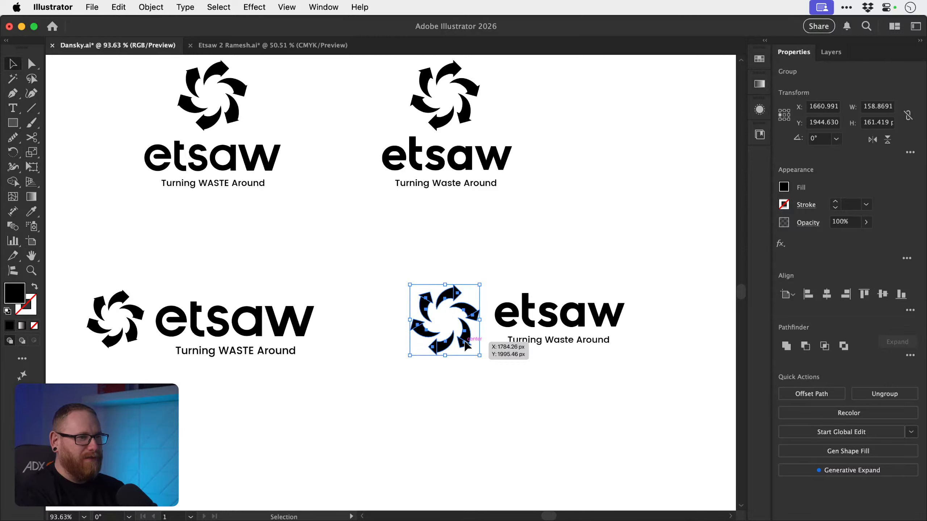
drag(467, 345, 475, 343)
key(r)
drag(581, 365, 573, 322)
key(v)
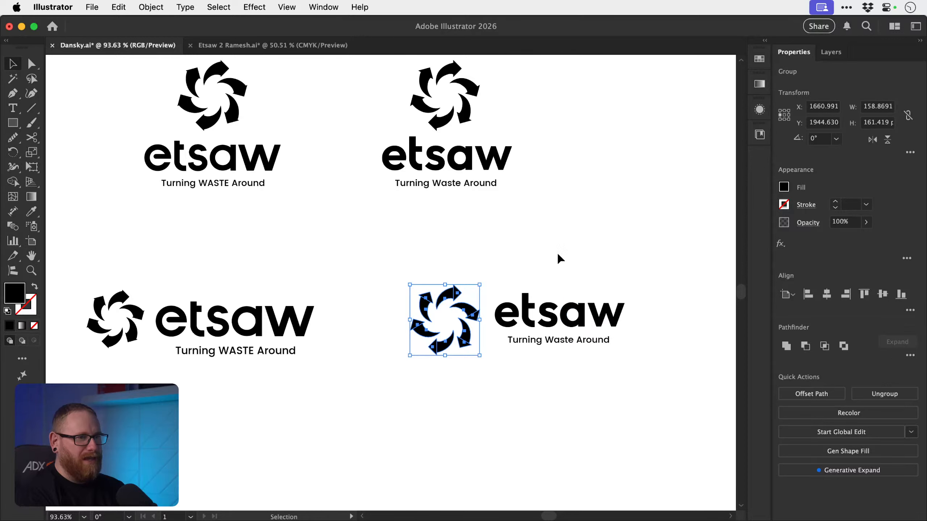
- Duplicate the revised horizontal logo with its symbol, wordmark and tagline straight below itself
click(560, 259)
drag(469, 343, 538, 306)
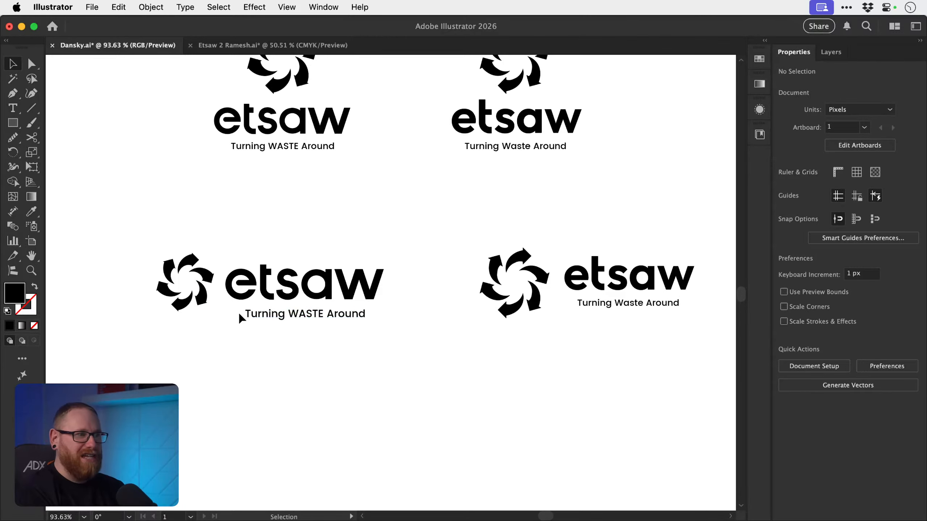
drag(449, 316, 326, 313)
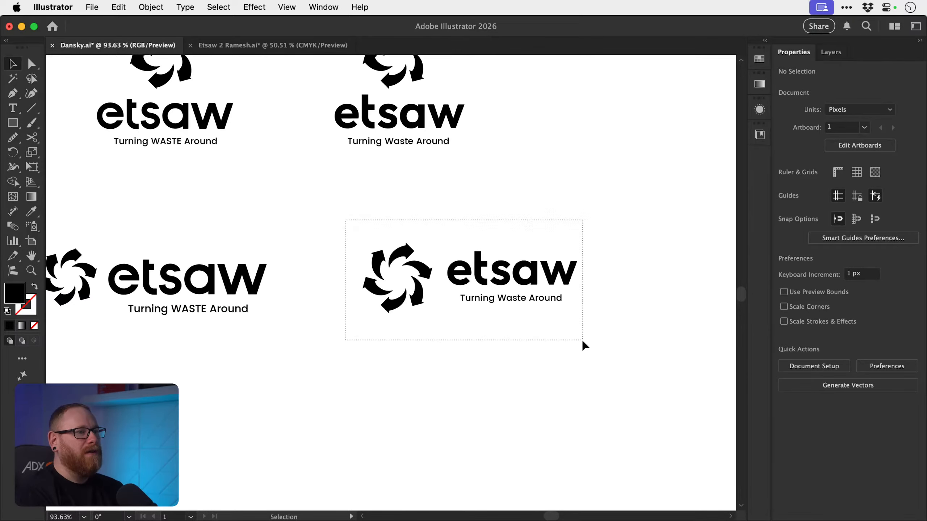
drag(583, 341, 583, 342)
drag(536, 328, 497, 236)
drag(489, 189, 481, 360)
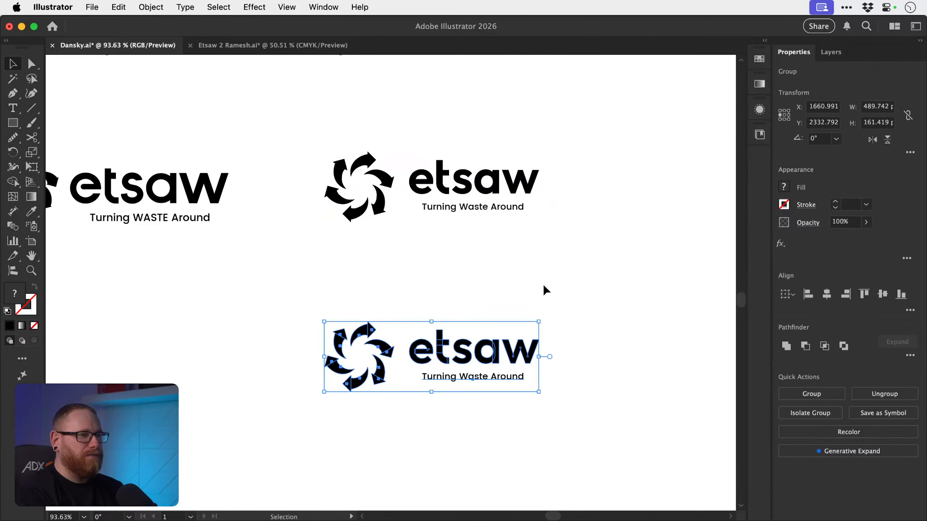
- Delete the "Turning Waste Around" tagline from the lower copy of the horizontal logo
click(545, 290)
super+click(445, 367)
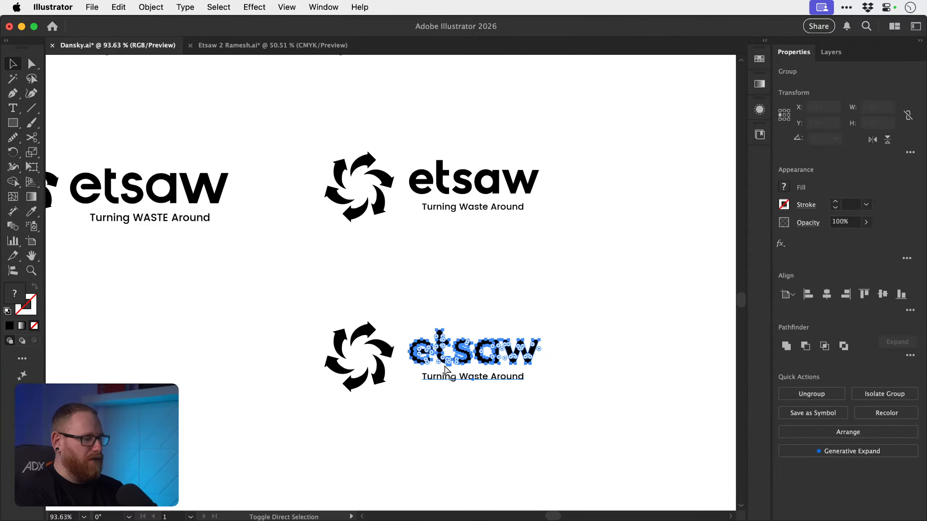
key(shift+super+g)
key(shift+super+a)
click(447, 379)
key(Delete)
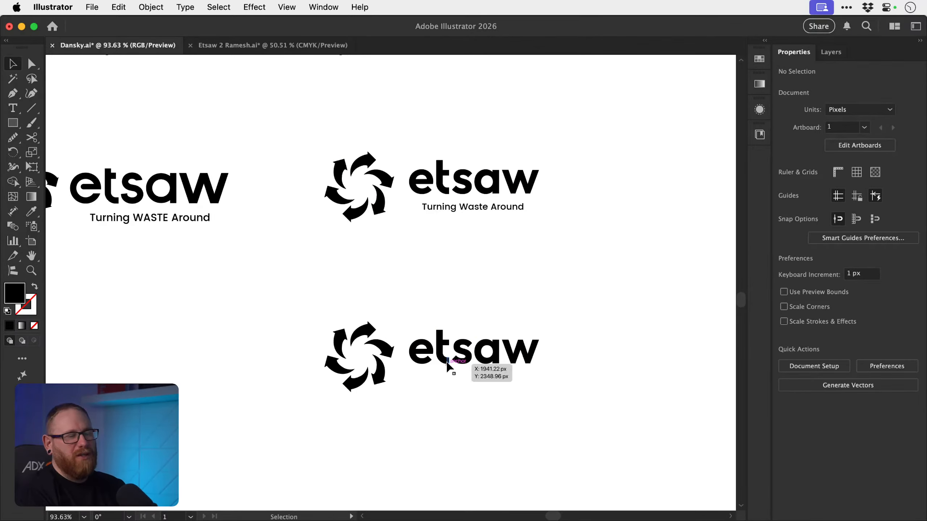
- Align the copy's wordmark and arrow symbol to their shared vertical centre
click(447, 362)
shift+click(379, 368)
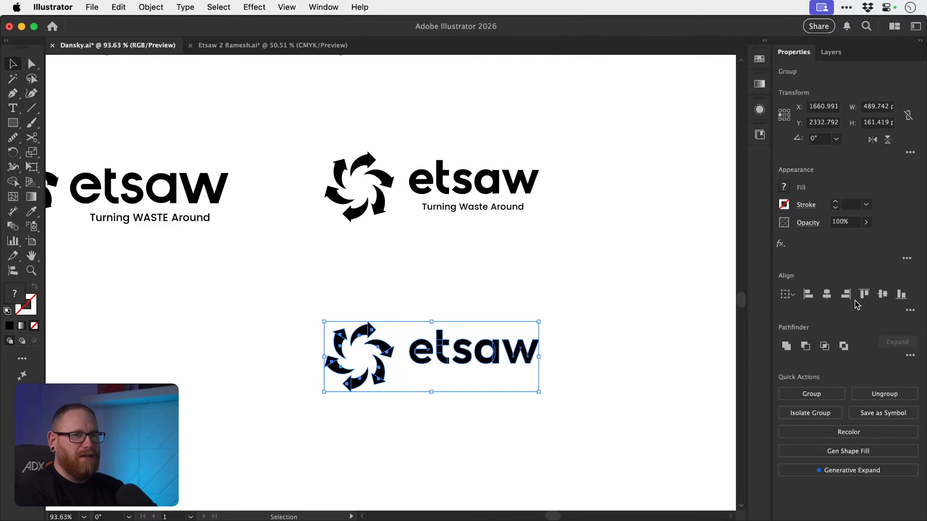
click(882, 294)
click(596, 296)
- Nudge the tagline-free logo's wordmark up about 9 px to centre it optically against the arrow symbol
key(z)
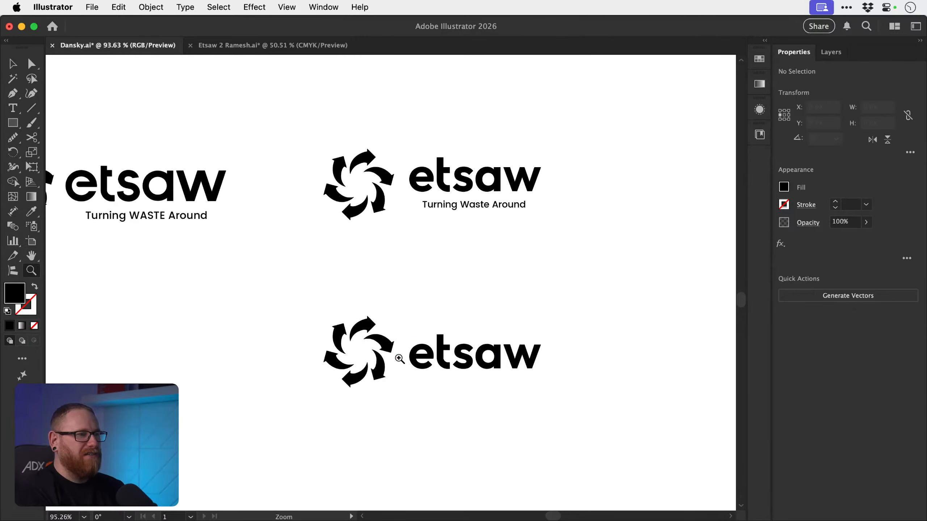
drag(399, 358, 555, 403)
drag(496, 390, 435, 367)
key(v)
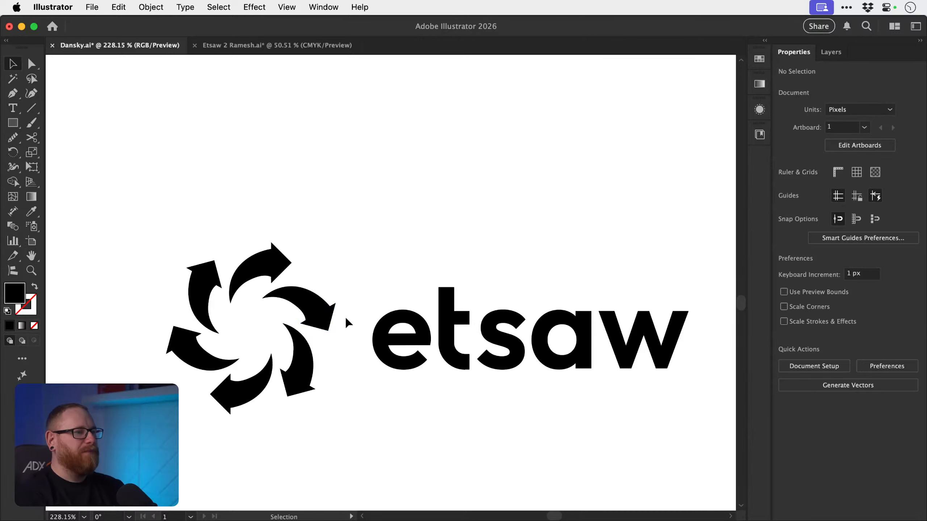
key(z)
alt+click(423, 352)
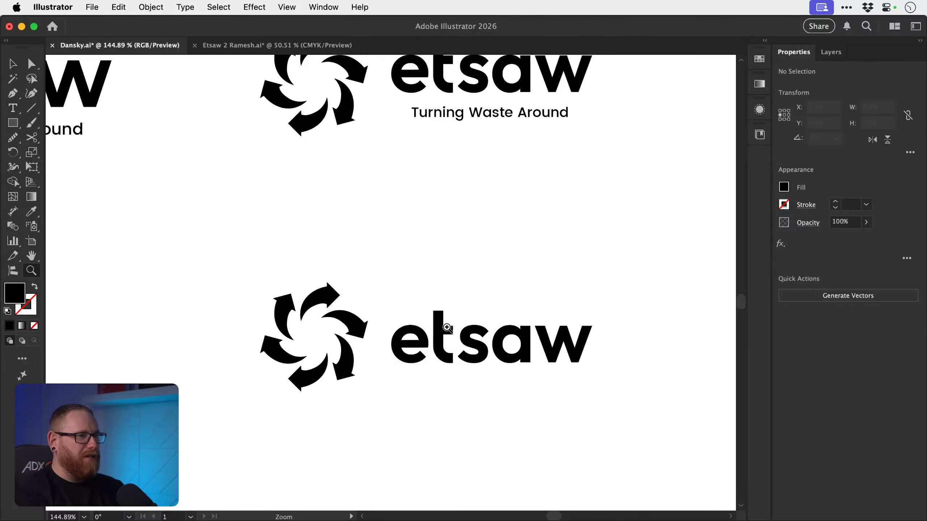
key(v)
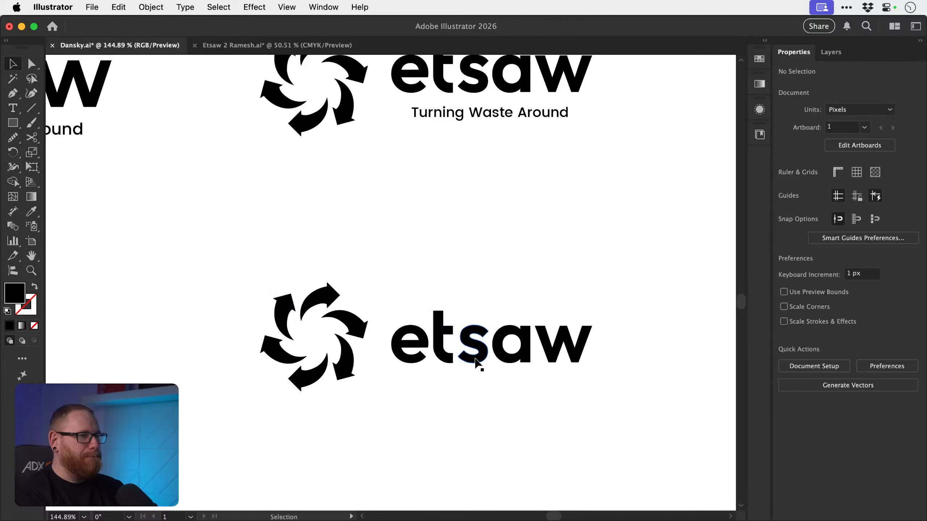
drag(446, 356, 449, 350)
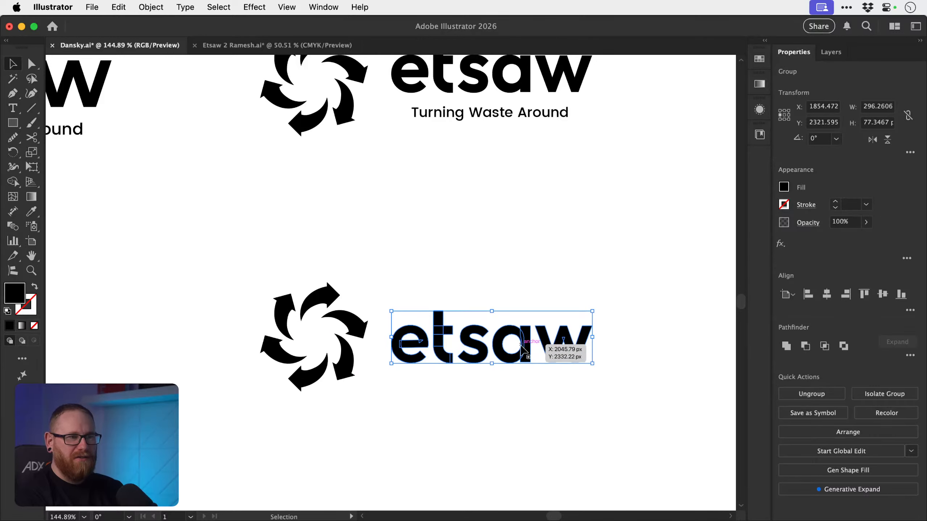
key(Up)
key(Up)
key(Up)
key(Up)
key(Up)
key(Up)
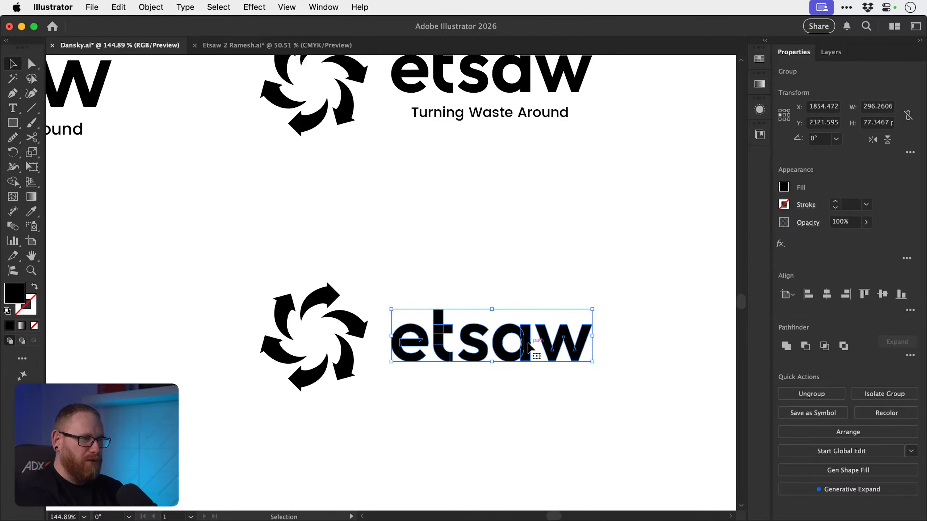
key(Up)
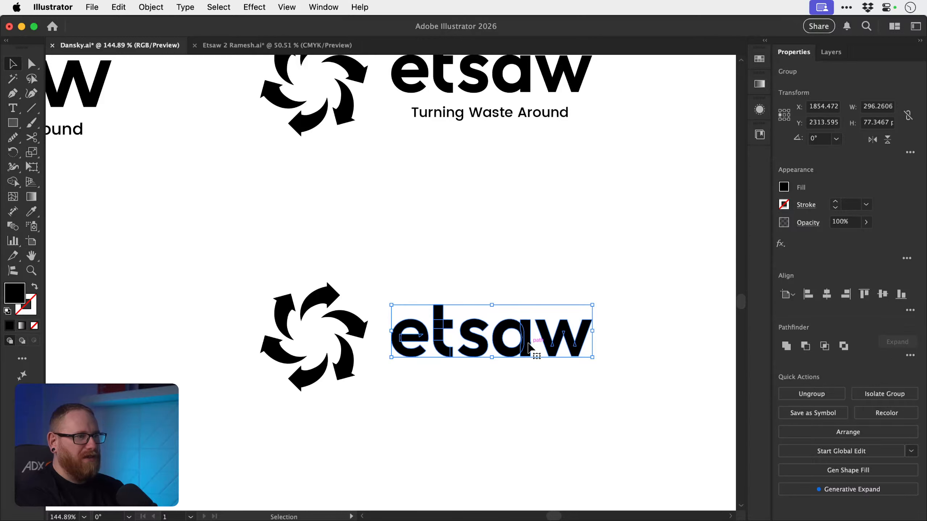
click(474, 267)
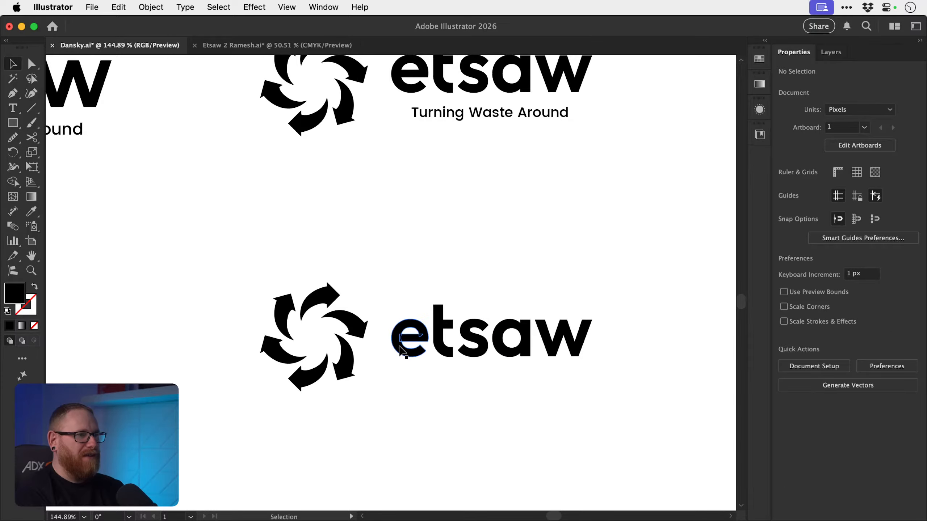
- Try laying the wordmark over the arrow symbol to check their vertical alignment, and undo the move
click(418, 339)
key(super+shift+a)
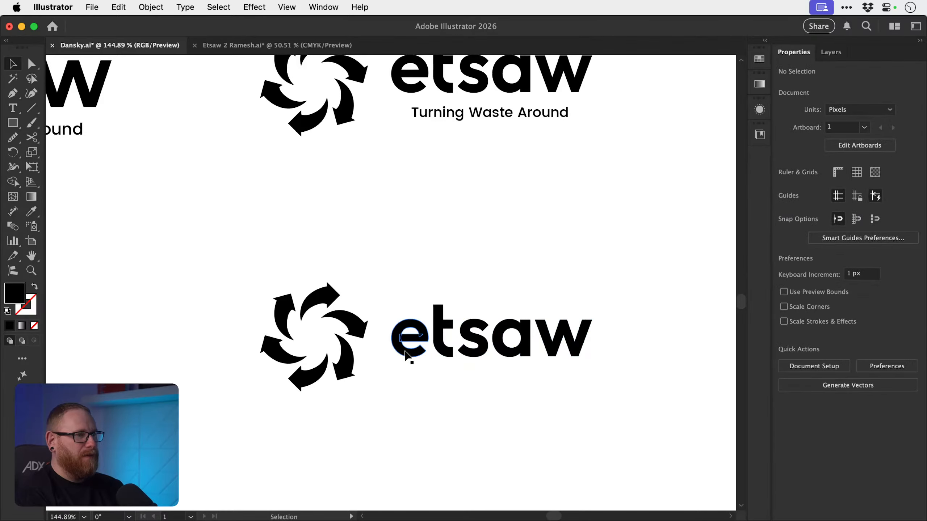
drag(408, 354, 313, 351)
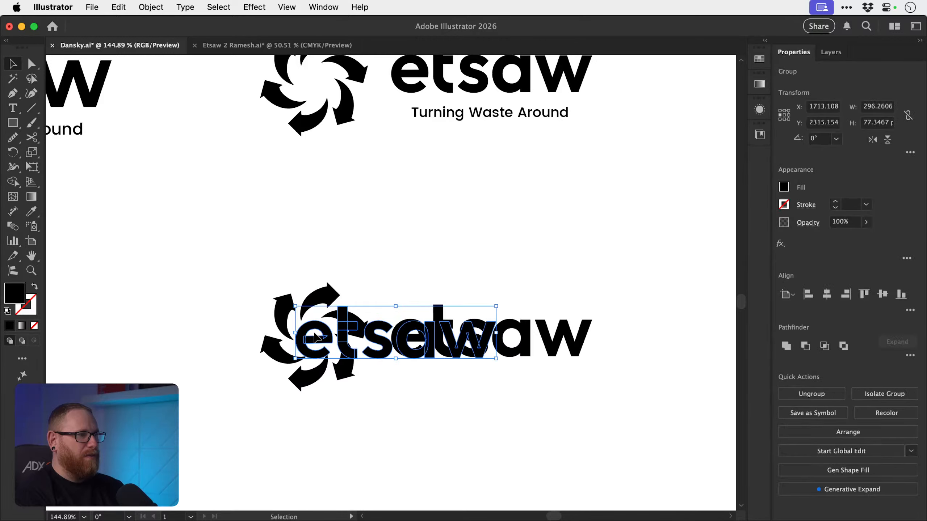
key(super+z)
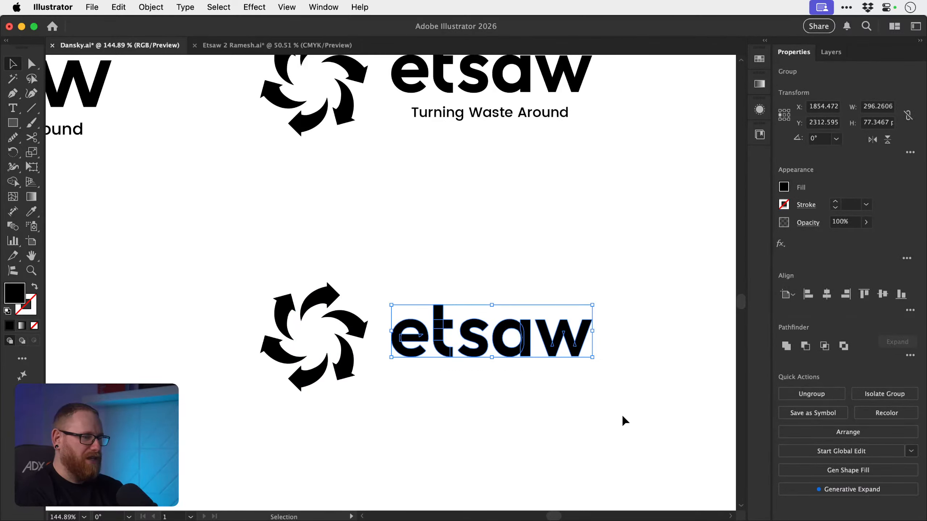
- Compare the tagline-free horizontal logo with the revised tagline version and the original
click(623, 416)
drag(616, 419, 515, 396)
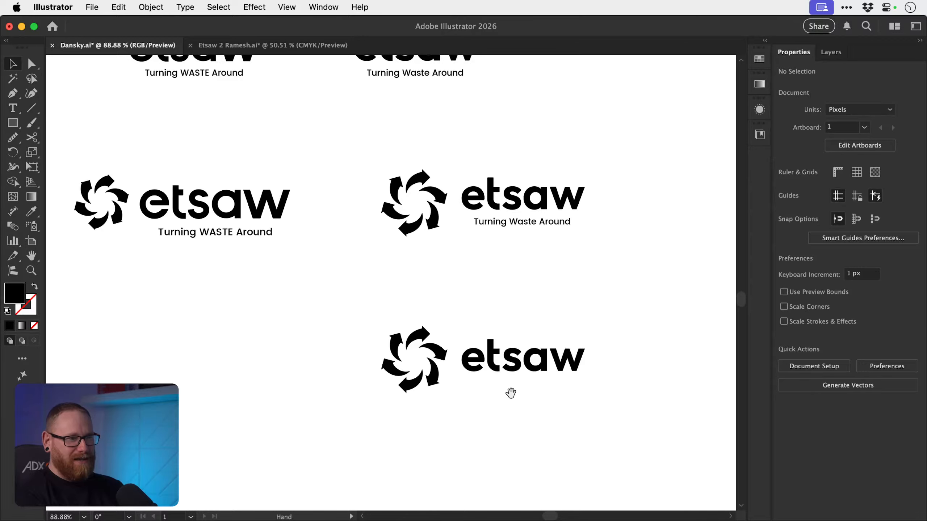
drag(510, 393, 503, 413)
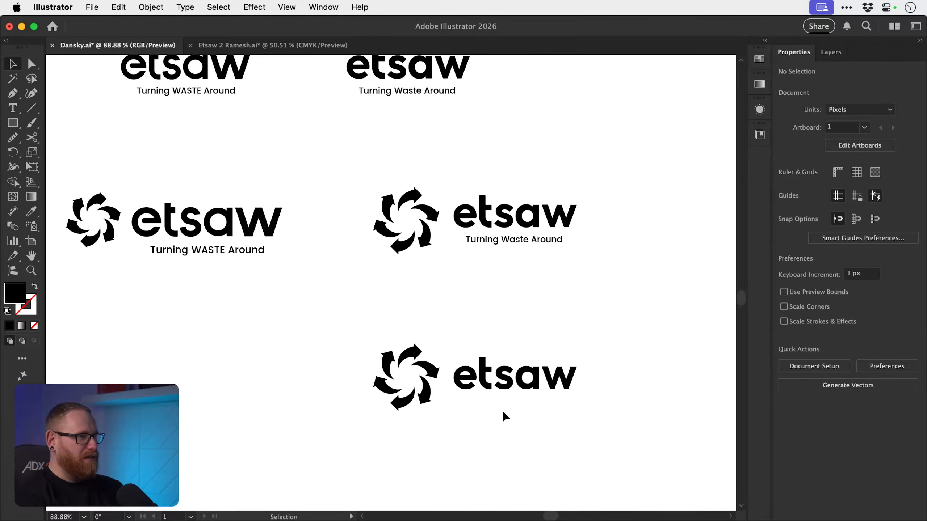
drag(324, 273, 349, 299)
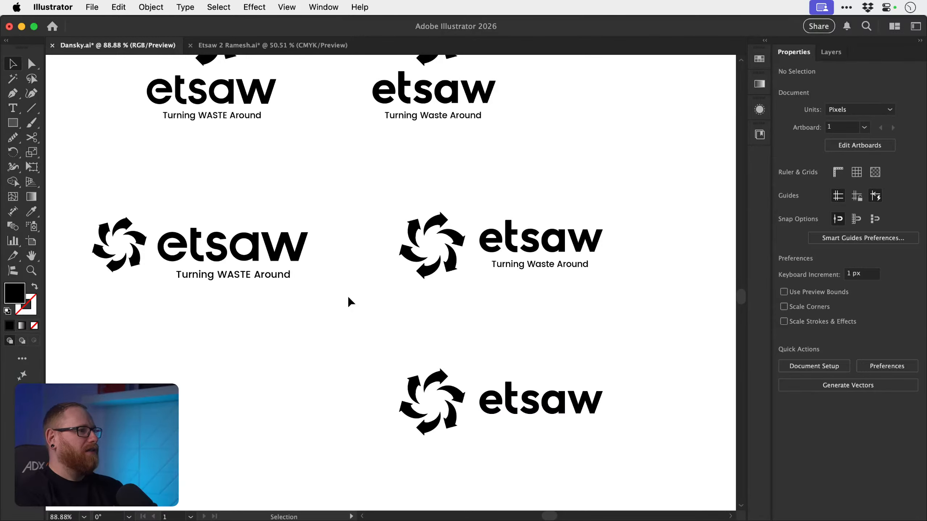
- Switch to the original etsaw presentation document and review its black, green and reversed logo artboards, from 31 to 39
click(290, 46)
scroll(532, 200, right, 15)
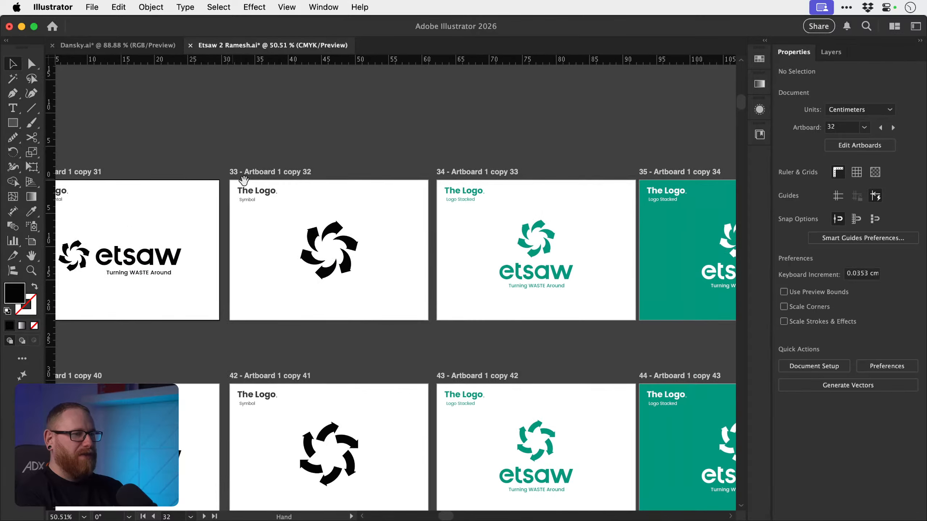
scroll(339, 236, right, 18)
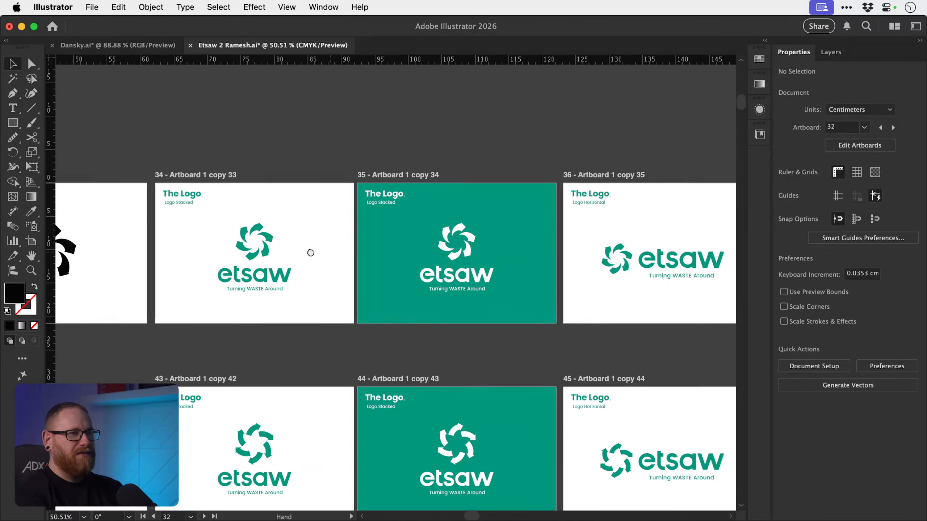
scroll(179, 244, right, 5)
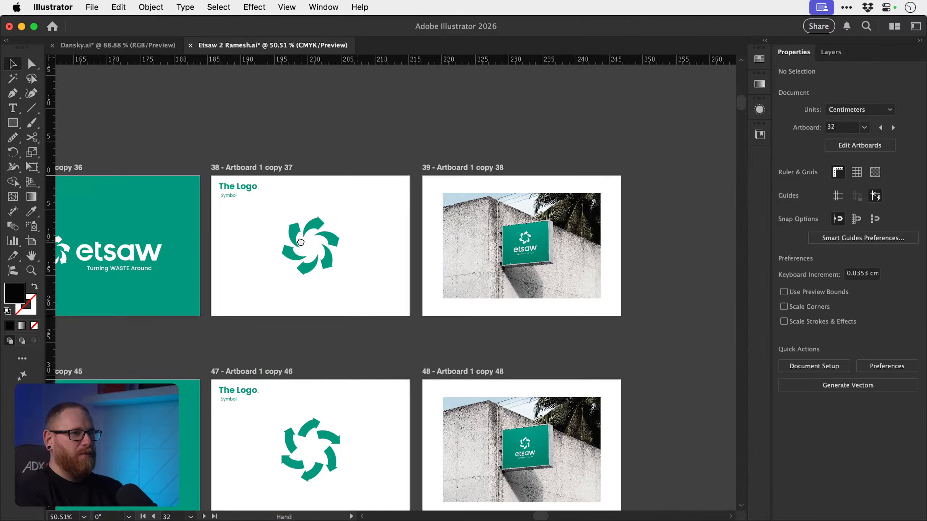
scroll(234, 223, left, 18)
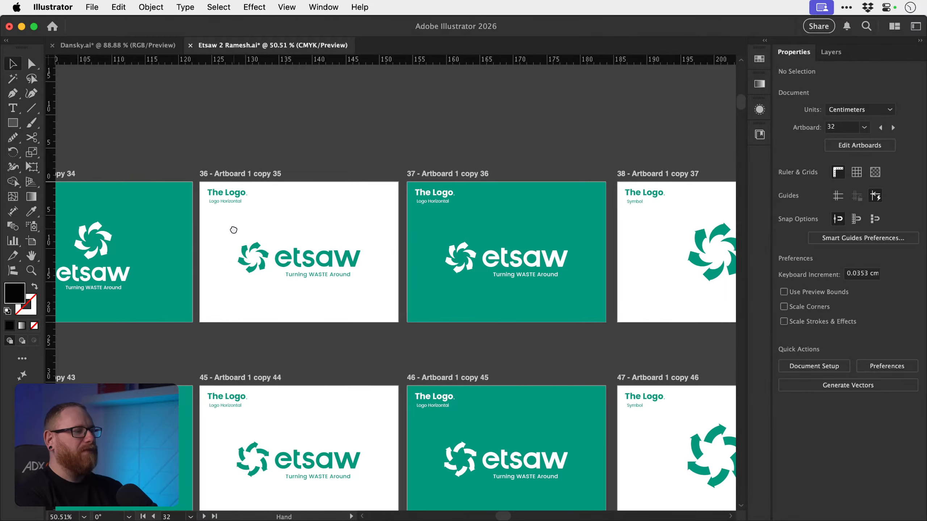
scroll(276, 228, left, 10)
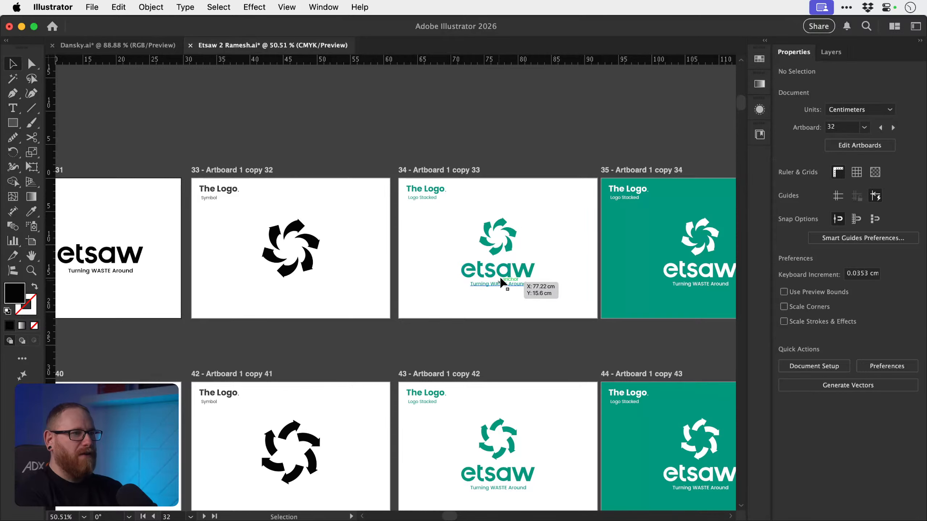
scroll(209, 256, left, 10)
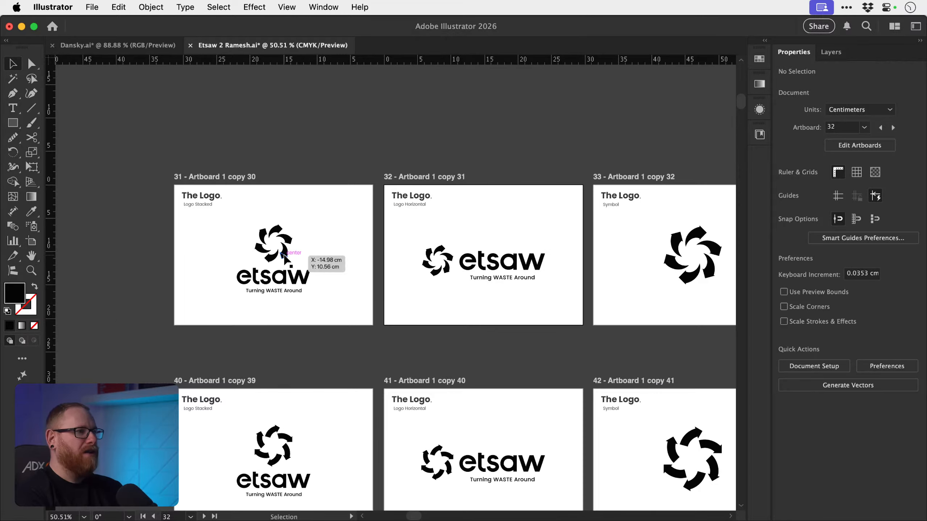
scroll(412, 255, right, 2)
scroll(412, 254, right, 9)
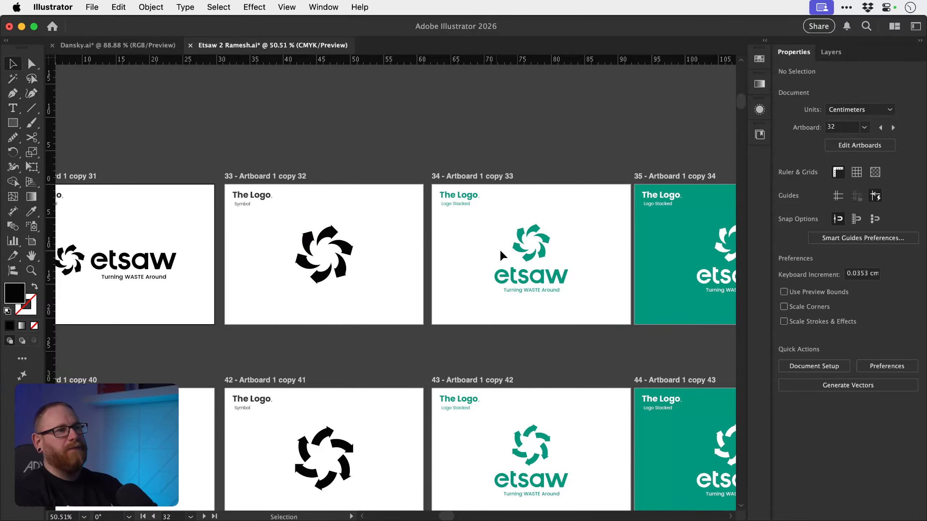
drag(478, 250, 171, 247)
drag(272, 245, 149, 251)
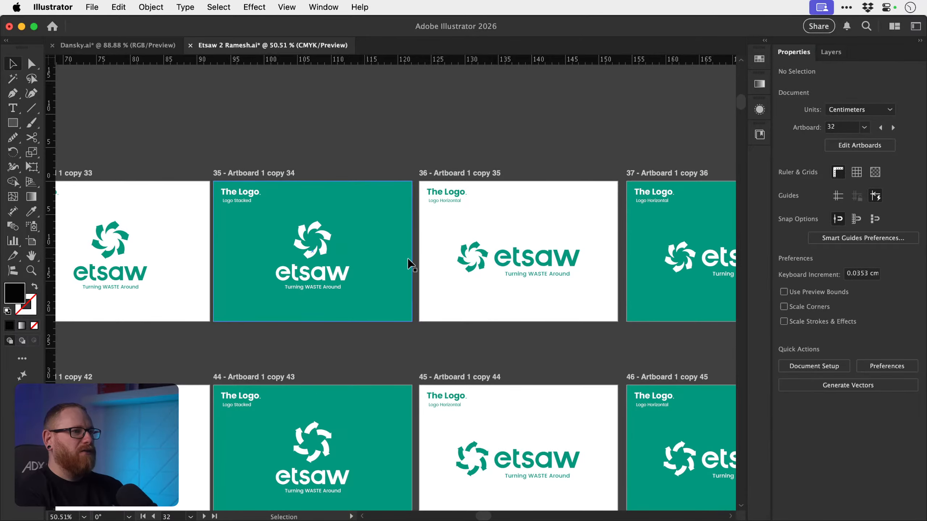
drag(478, 255, 262, 264)
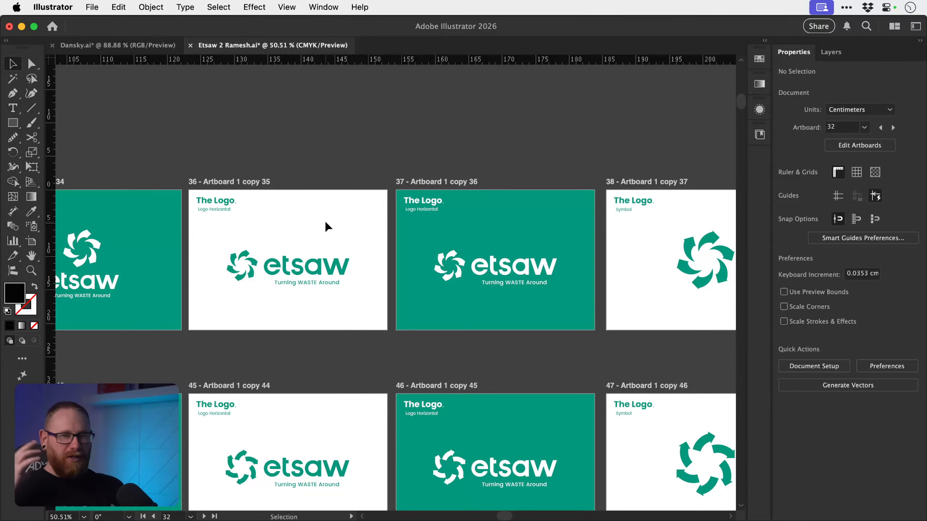
drag(189, 226, 632, 250)
- Examine the green stacked logo on artboard 34, the overall artboard rows, and the black logos on artboards 31 and 32
key(z)
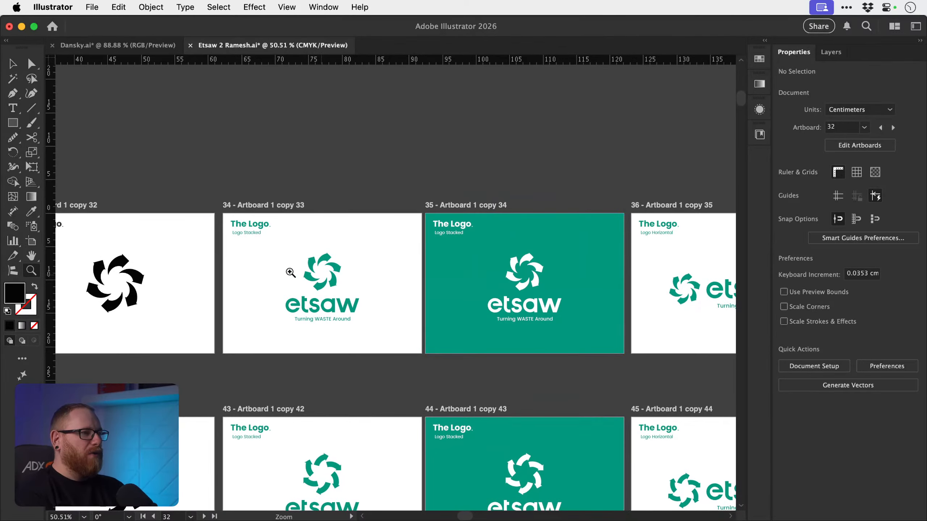
drag(272, 270, 390, 292)
key(v)
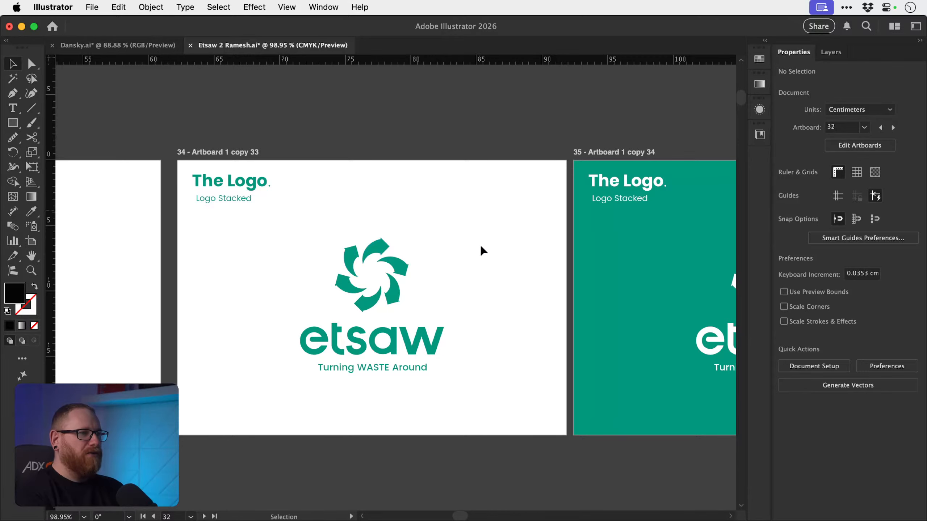
key(z)
drag(436, 340, 192, 290)
key(v)
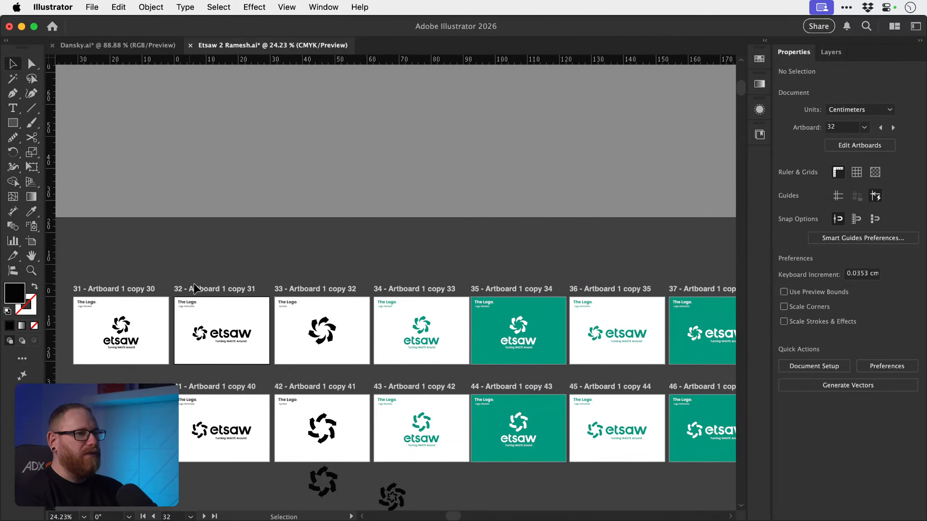
drag(294, 336, 239, 305)
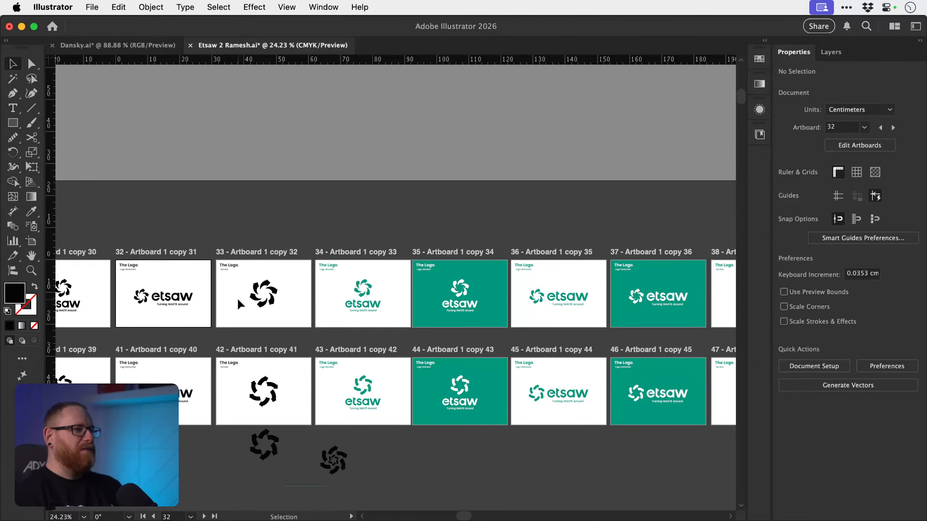
drag(237, 301, 409, 293)
key(z)
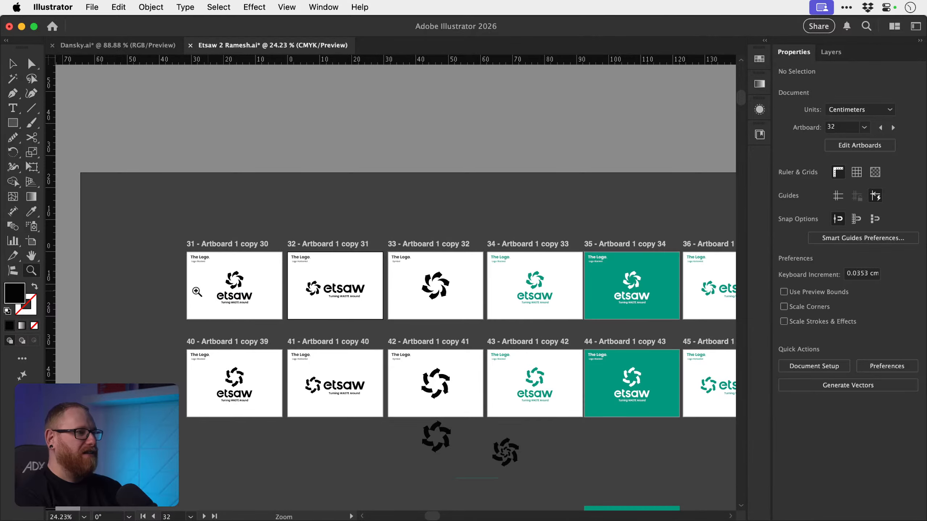
drag(192, 292, 347, 320)
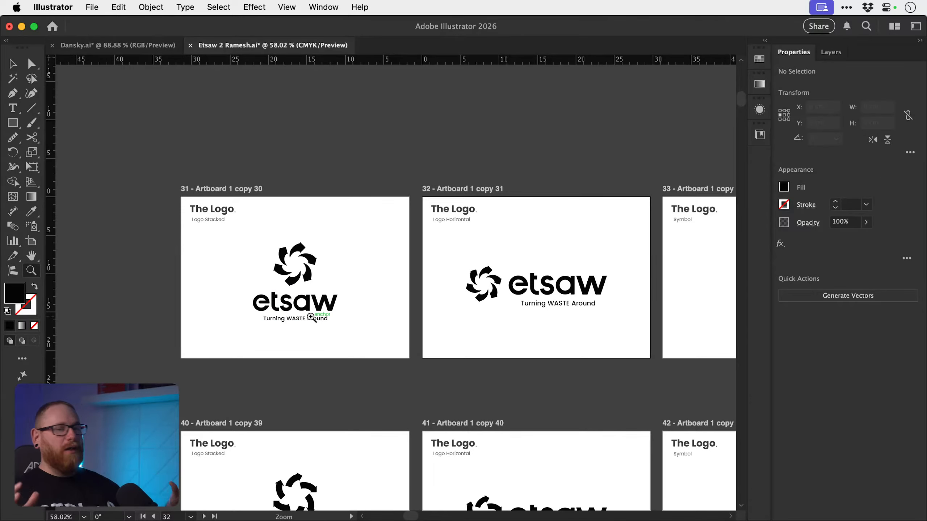
- Review the black logo artboards 31 to 33 and the green stacked logo artboards 34 and 35
key(z)
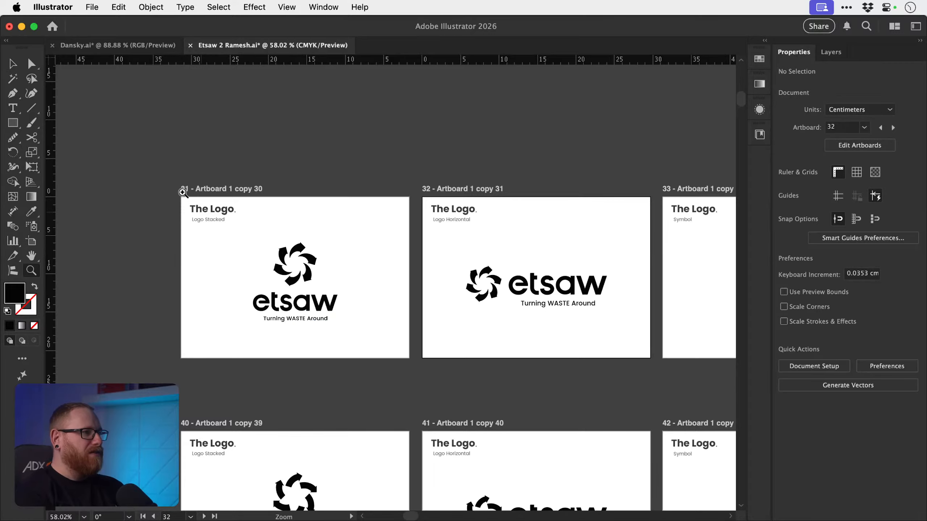
scroll(263, 245, up, 3)
alt+click(349, 258)
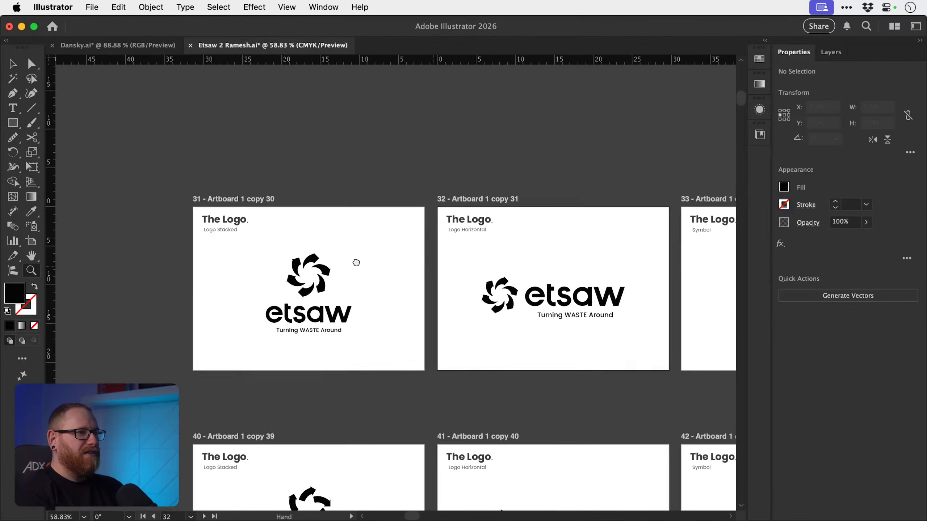
scroll(295, 236, right, 5)
key(v)
key(space)
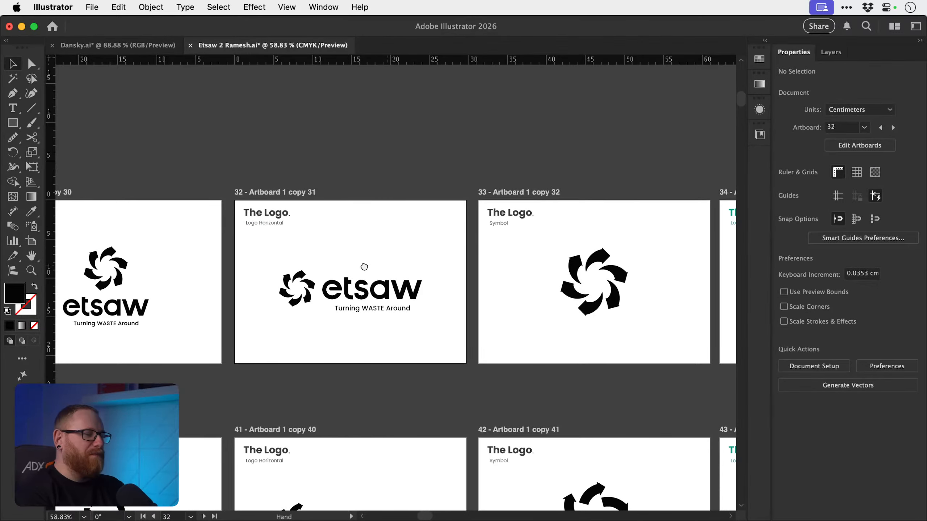
drag(364, 265, 199, 272)
drag(582, 271, 286, 269)
drag(365, 278, 270, 277)
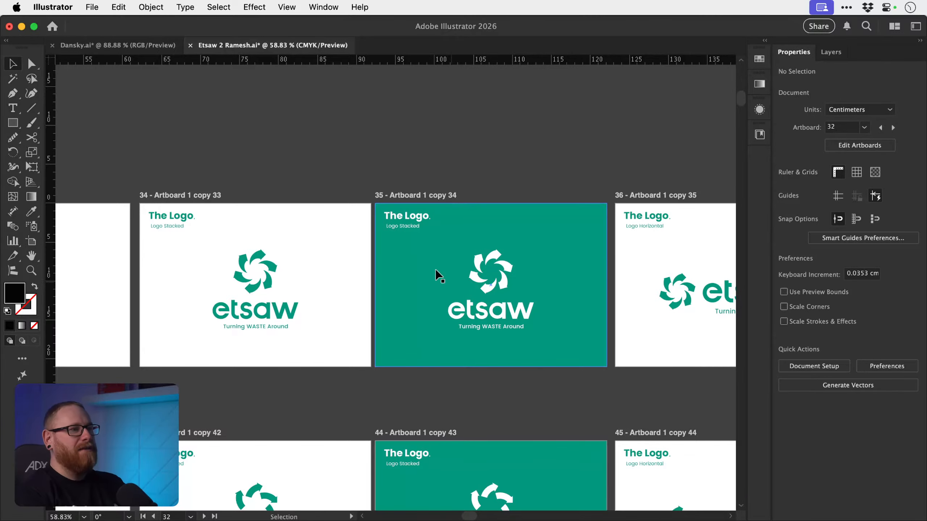
- Inspect the reversed stacked logo on artboard 35 up close and compare both complete rows of logo artboards
drag(392, 217, 410, 228)
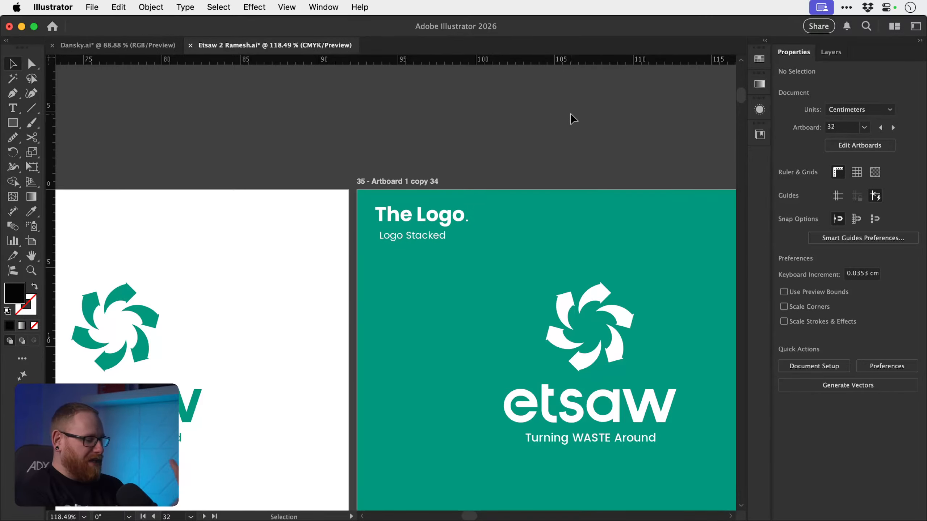
key(super+minus)
key(super+minus)
key(super+minus)
key(super+minus)
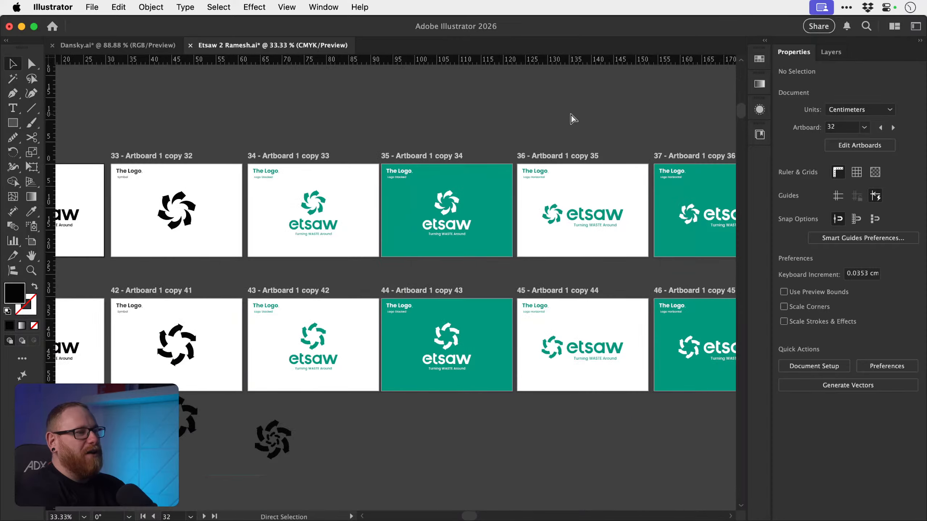
key(super+minus)
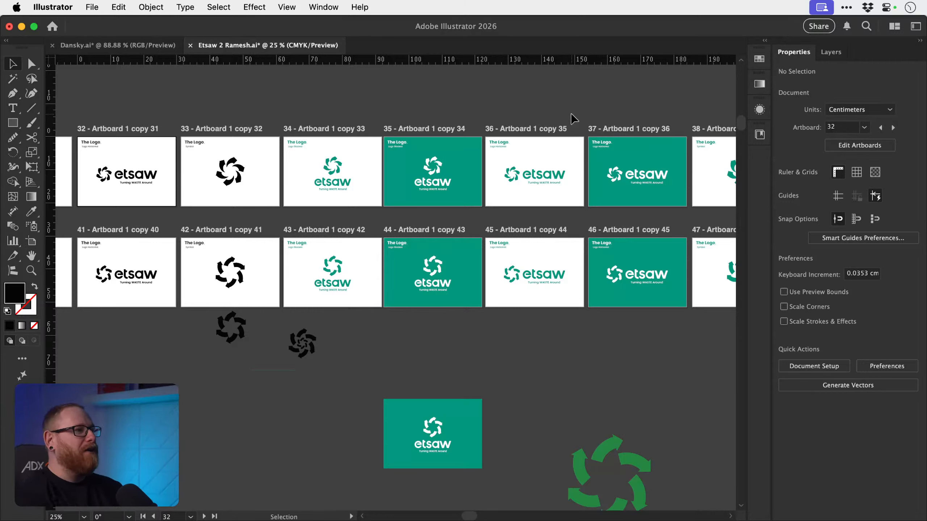
- Switch to the Dansky.ai document and place a grouped, tagline-free copy of the original horizontal logo beneath the original
click(111, 45)
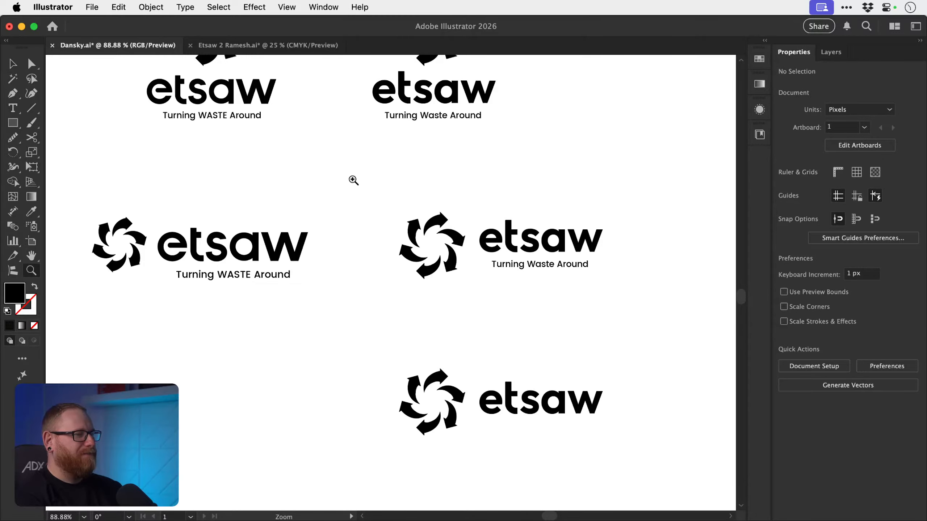
drag(353, 180, 337, 165)
drag(131, 212, 324, 380)
key(super+g)
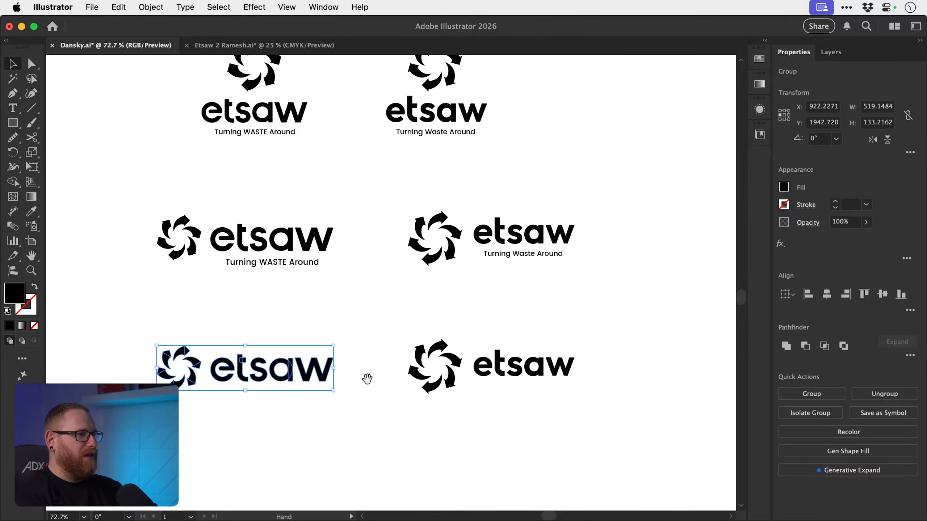
- Move the revised stacked logo sideways so it sits roughly centred above the revised horizontal logo
scroll(365, 401, up, 3)
drag(352, 87, 501, 170)
click(338, 139)
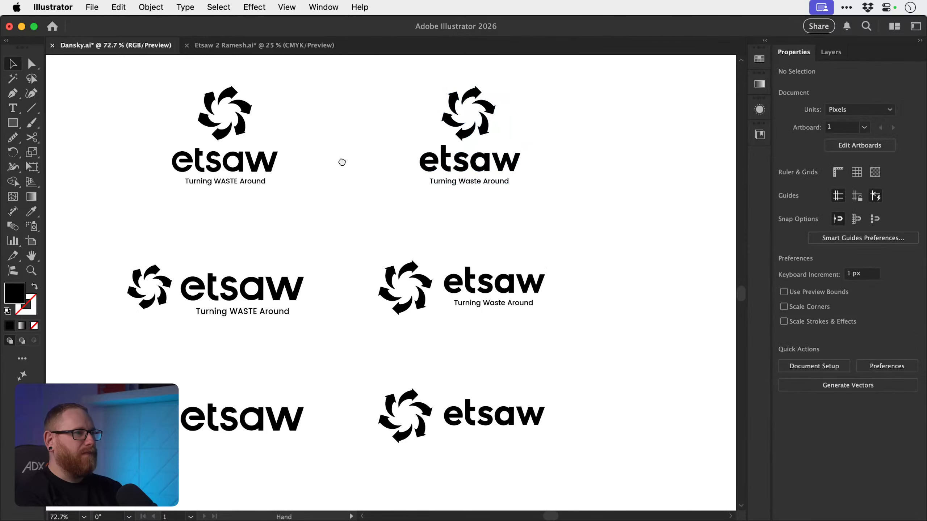
drag(341, 162, 372, 180)
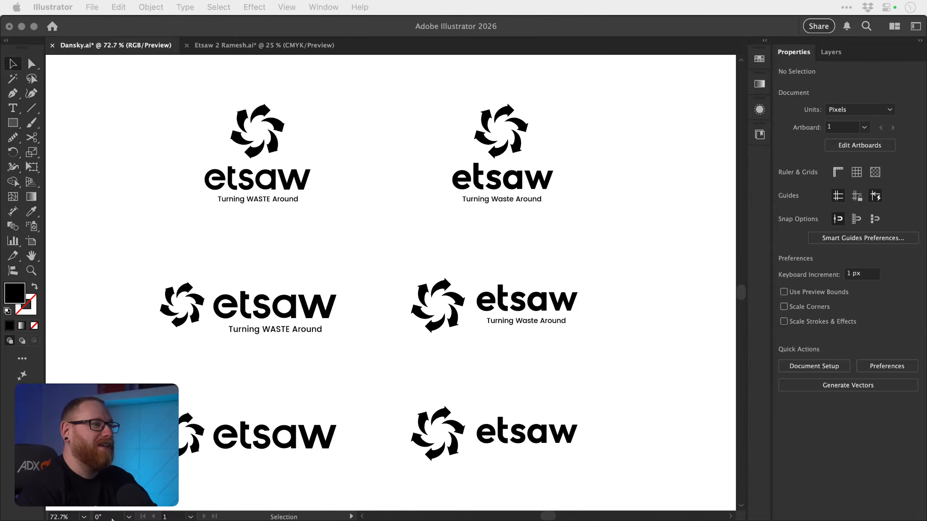
scroll(74, 214, up, 1)
scroll(161, 156, left, 1)
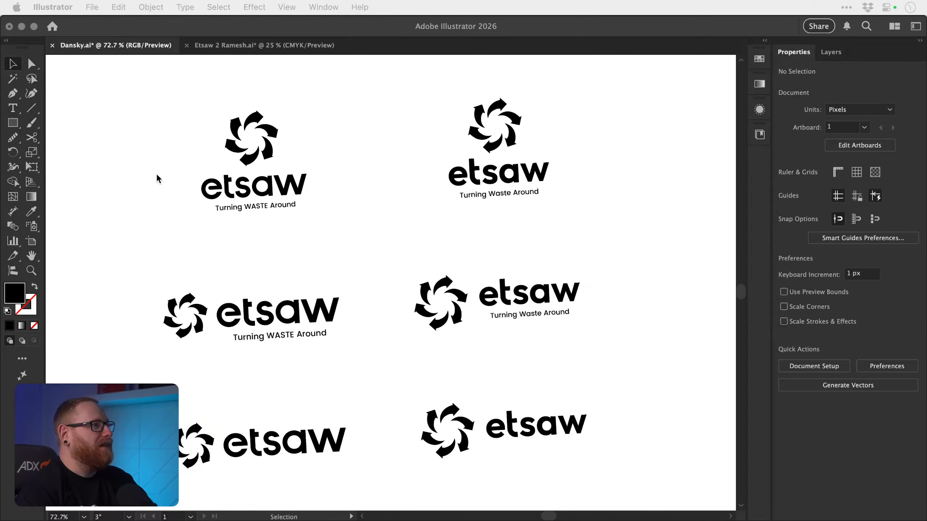
click(156, 176)
scroll(155, 176, right, 5)
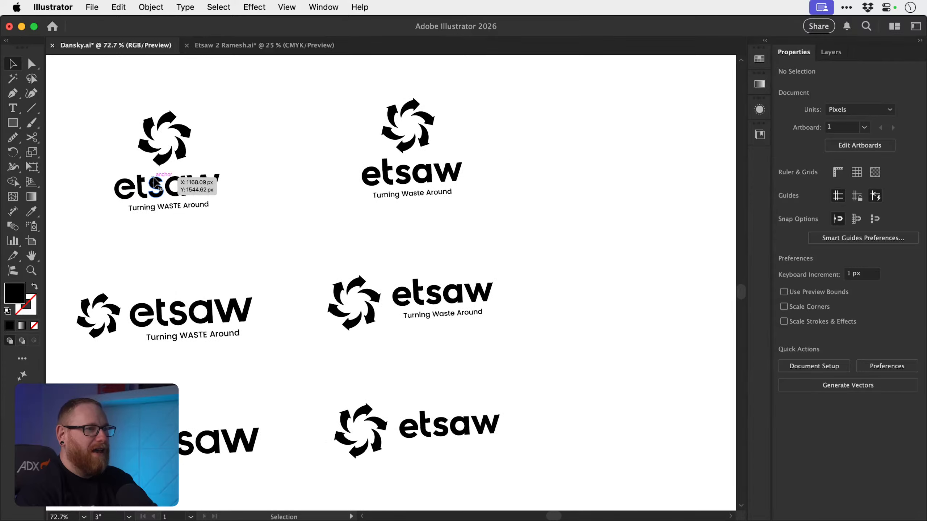
key(space)
drag(251, 262, 343, 261)
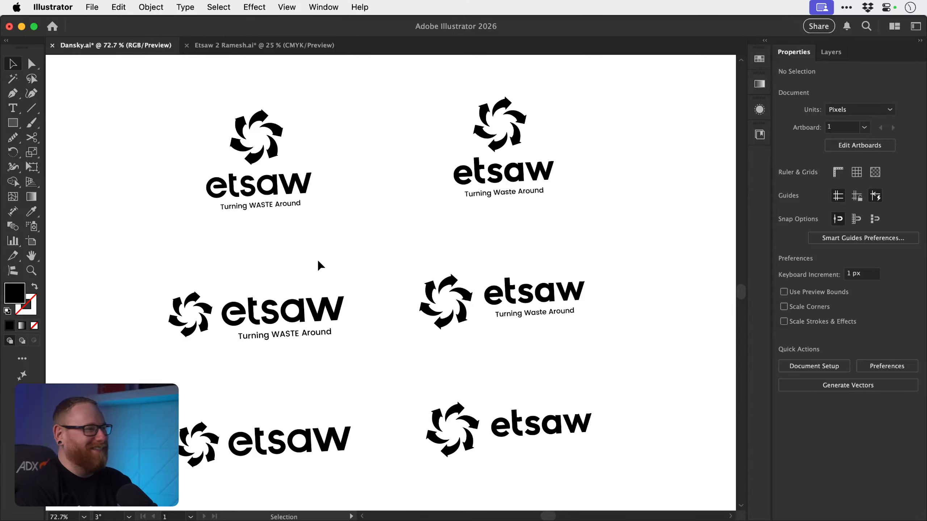
- Reset the canvas view rotation to 0° with the Rotate View tool and return to the Selection tool
click(31, 256)
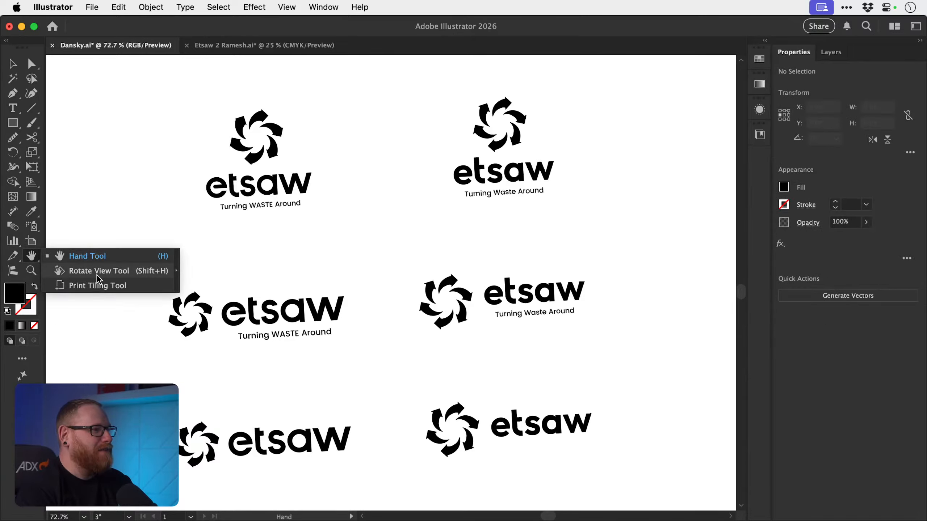
click(97, 272)
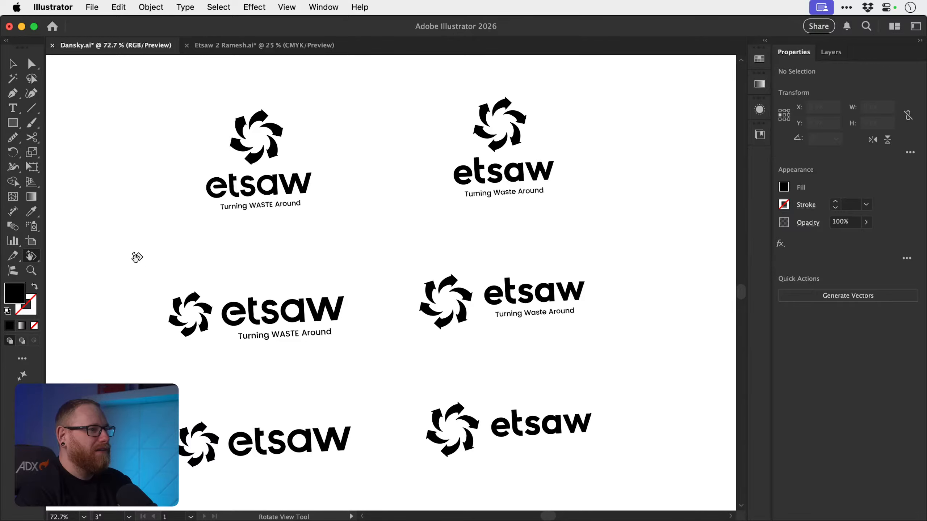
mouse_move(132, 257)
mouse_down()
mouse_move(170, 260)
mouse_move(136, 259)
mouse_move(149, 258)
mouse_up()
double_click(29, 257)
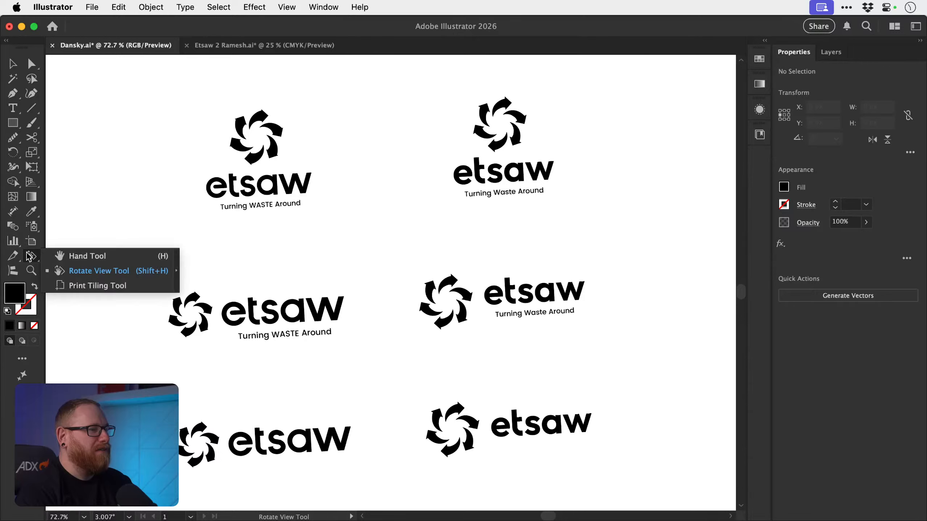
drag(30, 256, 67, 252)
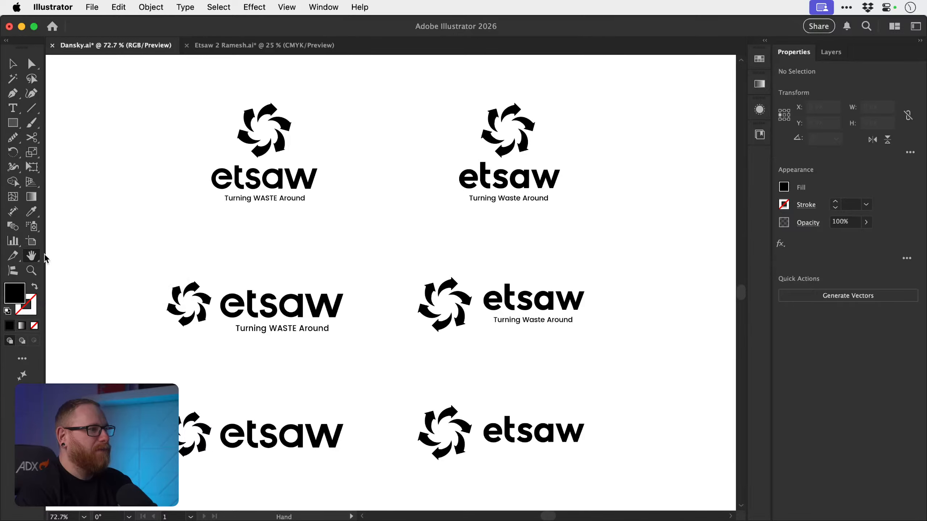
key(v)
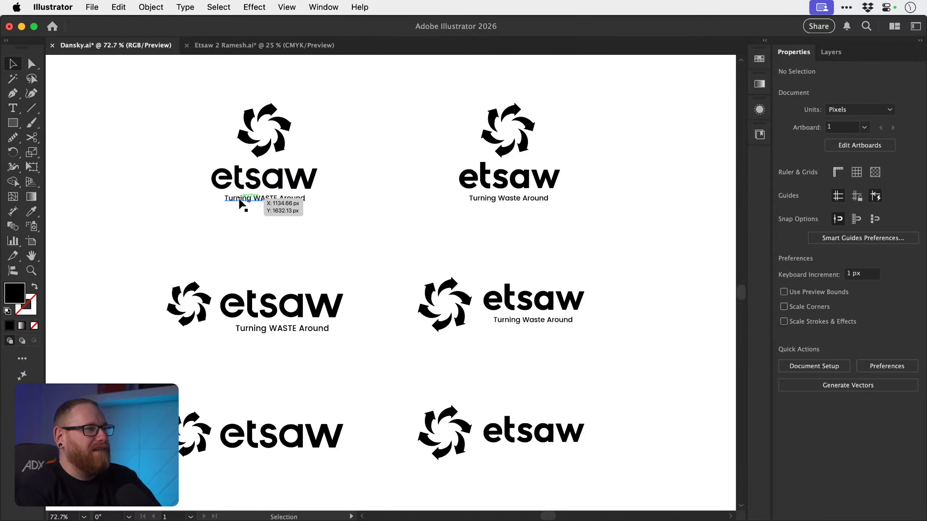
- Examine the original stacked logo's wordmark lettering and arrow symbol up close, and compare the original logos with the revised ones
key(z)
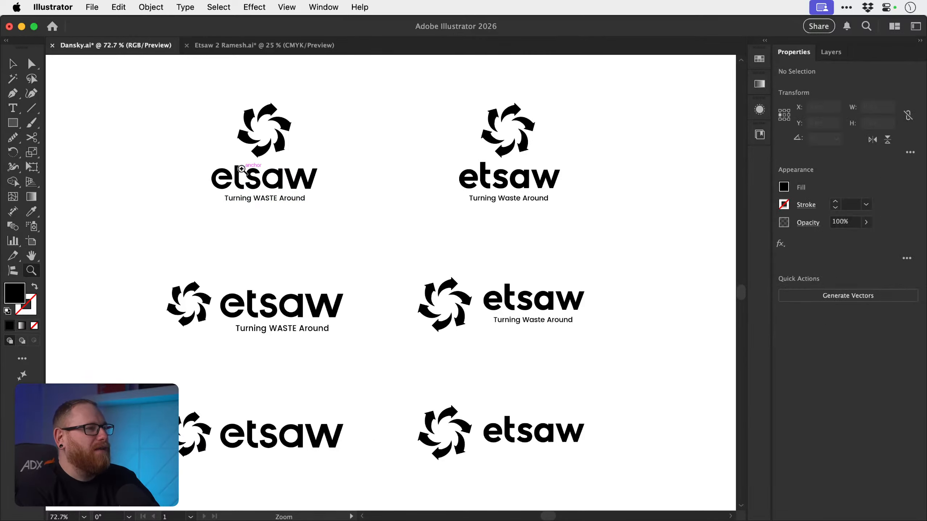
drag(241, 169, 521, 263)
drag(394, 216, 397, 291)
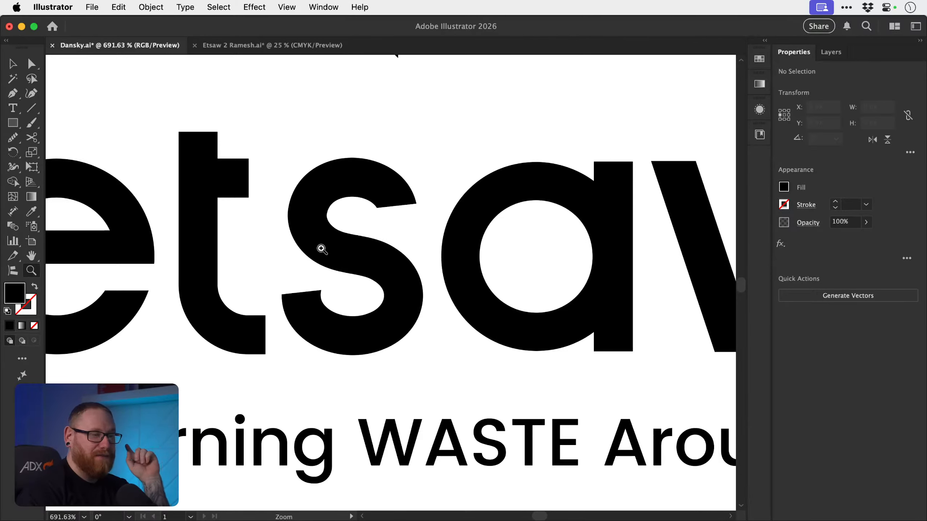
key(super+0)
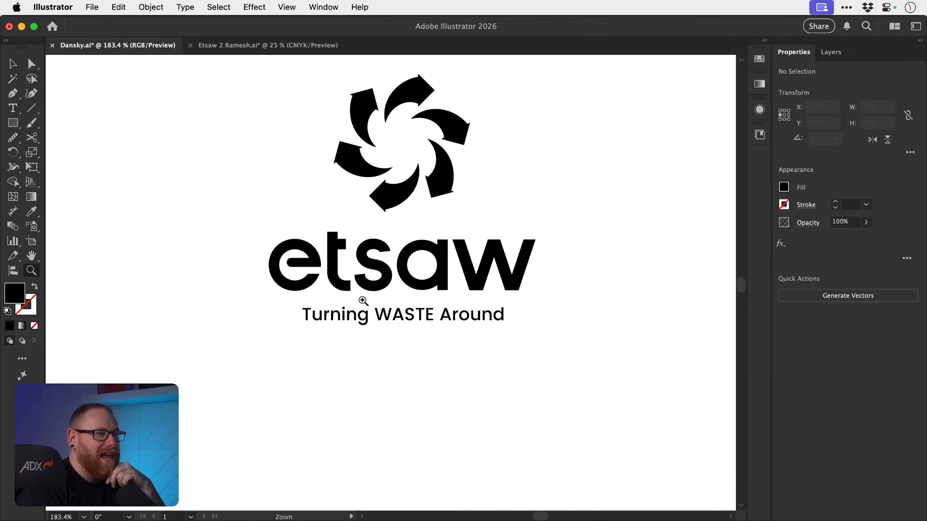
drag(362, 300, 319, 276)
drag(273, 311, 397, 304)
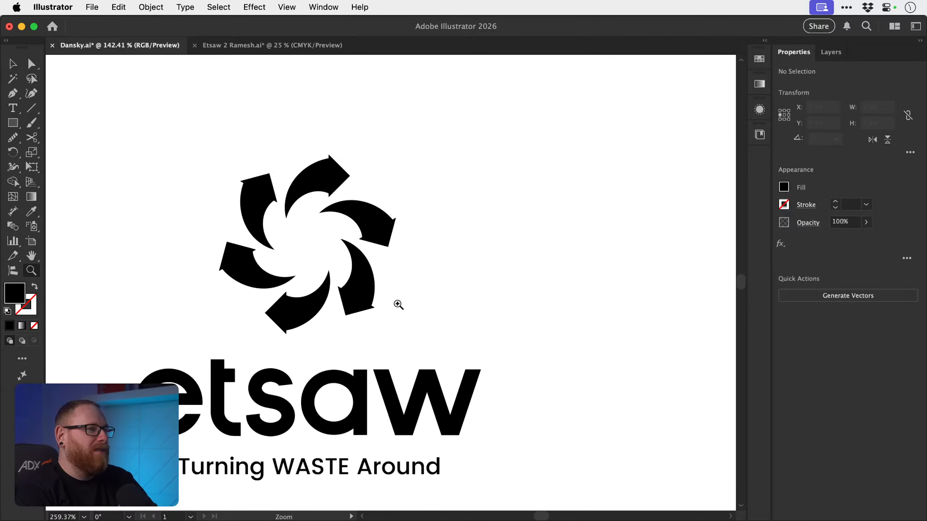
drag(400, 366, 279, 281)
drag(434, 371, 237, 255)
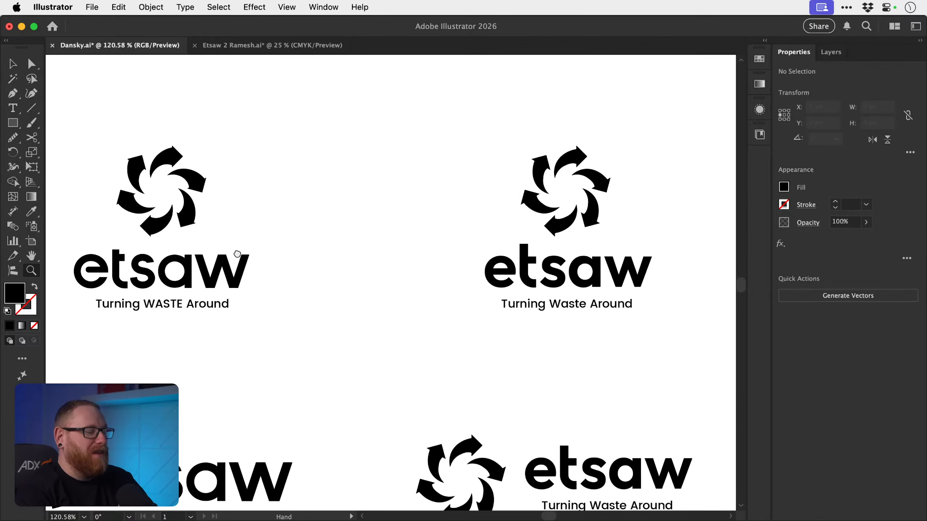
drag(369, 332, 386, 244)
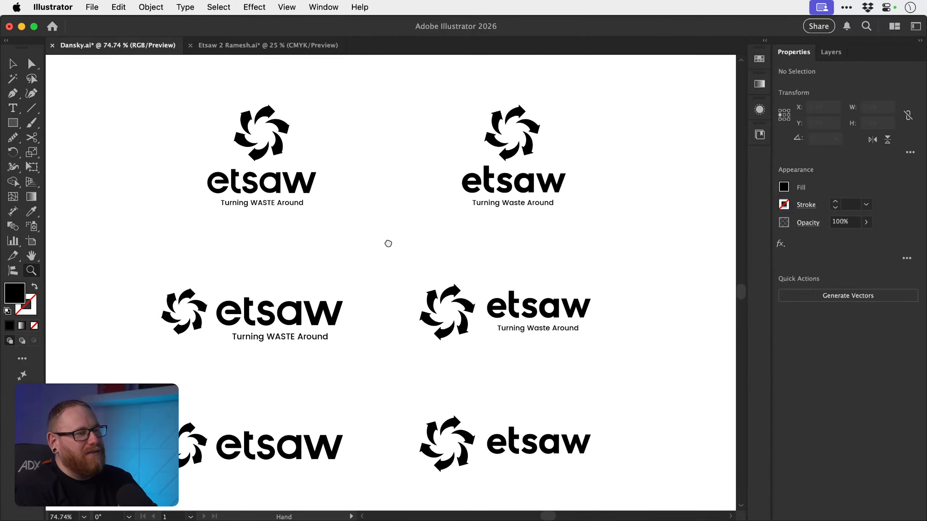
key(v)
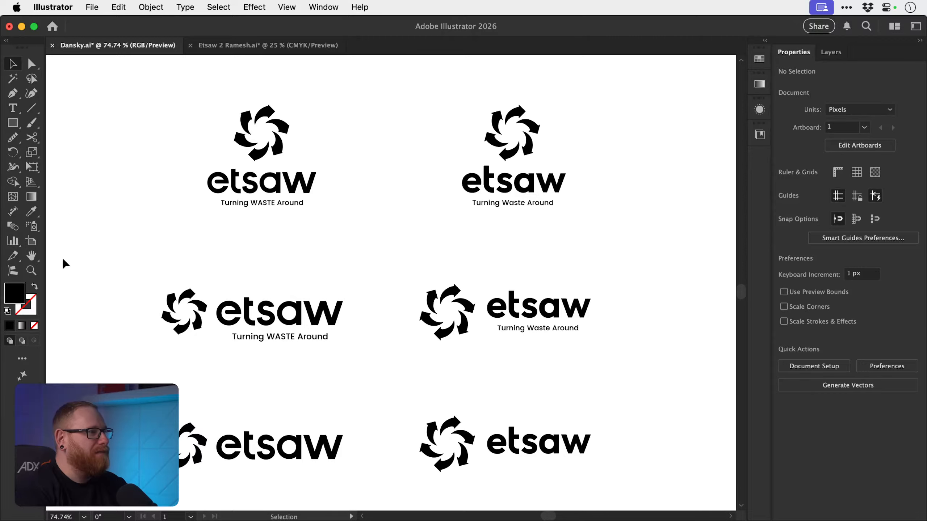
click(31, 255)
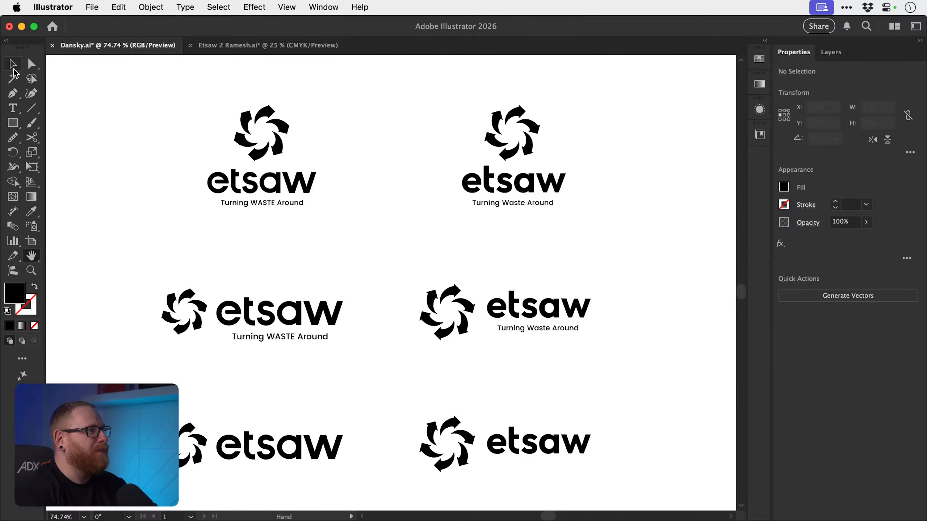
click(13, 65)
scroll(327, 220, down, 1)
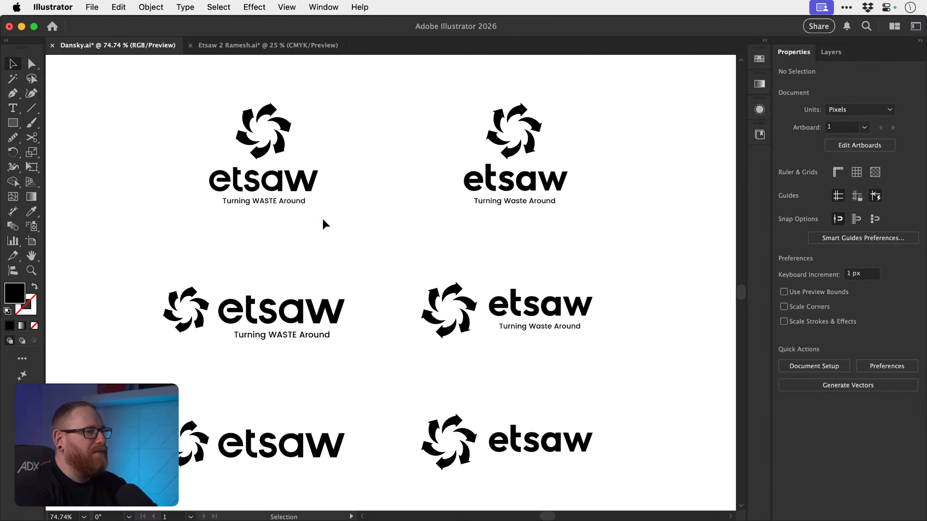
scroll(323, 221, left, 1)
scroll(323, 220, down, 1)
scroll(323, 220, up, 3)
scroll(325, 221, left, 10)
scroll(324, 221, down, 5)
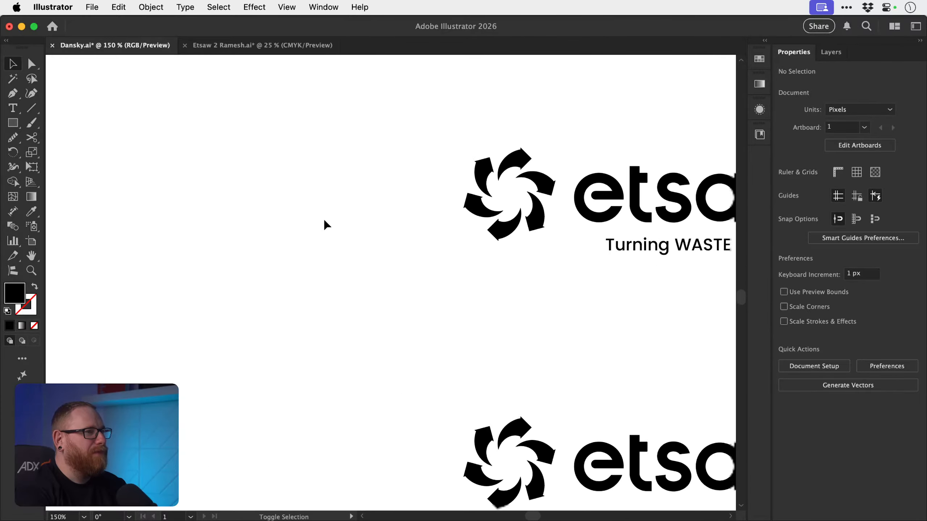
scroll(324, 224, right, 8)
scroll(324, 223, up, 5)
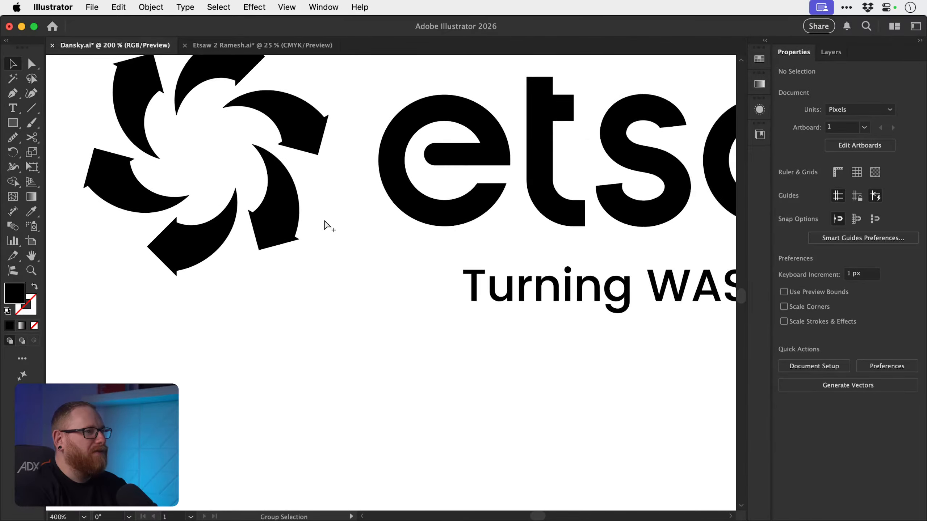
scroll(324, 223, down, 6)
scroll(325, 225, up, 2)
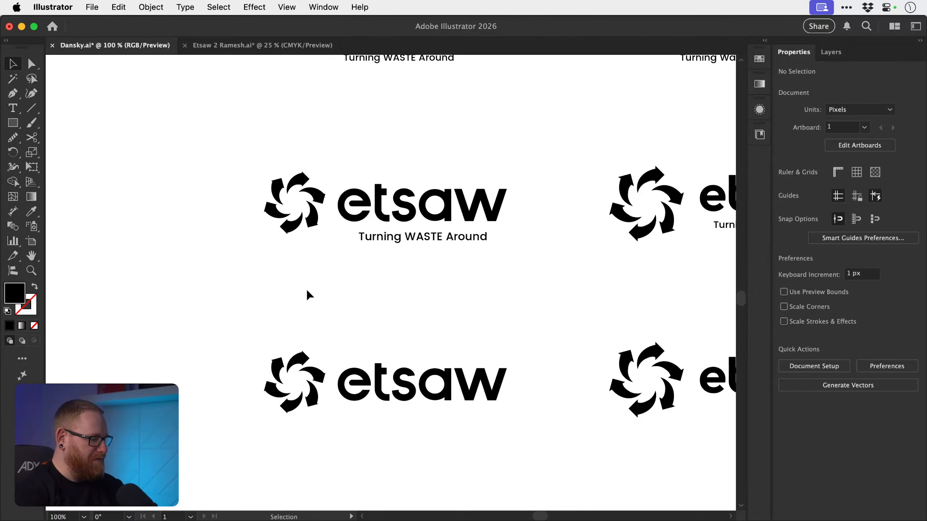
scroll(339, 296, right, 2)
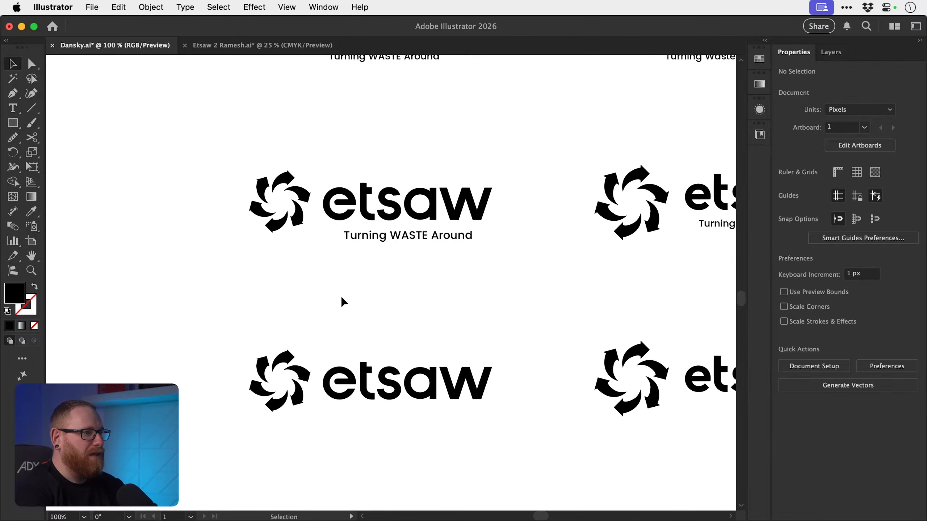
scroll(341, 298, up, 1)
scroll(341, 298, down, 1)
scroll(341, 297, left, 2)
scroll(340, 298, right, 1)
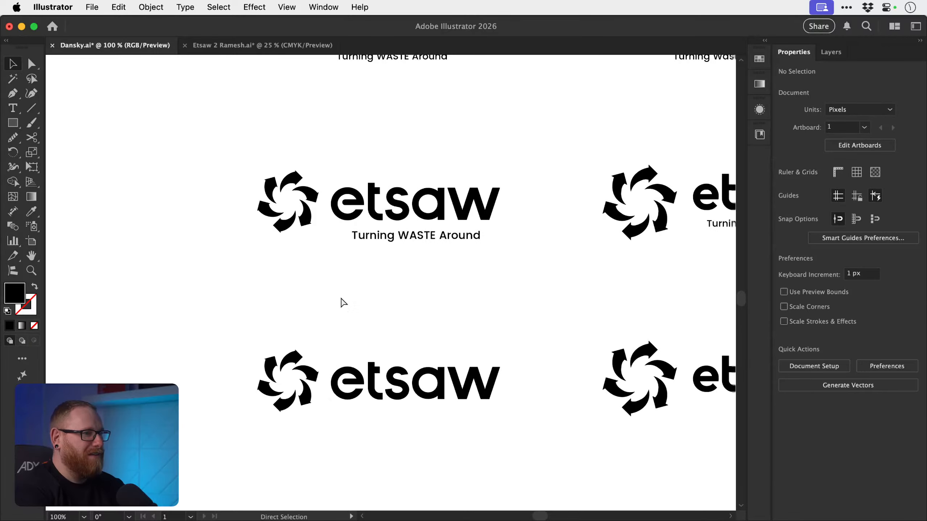
scroll(341, 298, left, 2)
scroll(341, 297, right, 5)
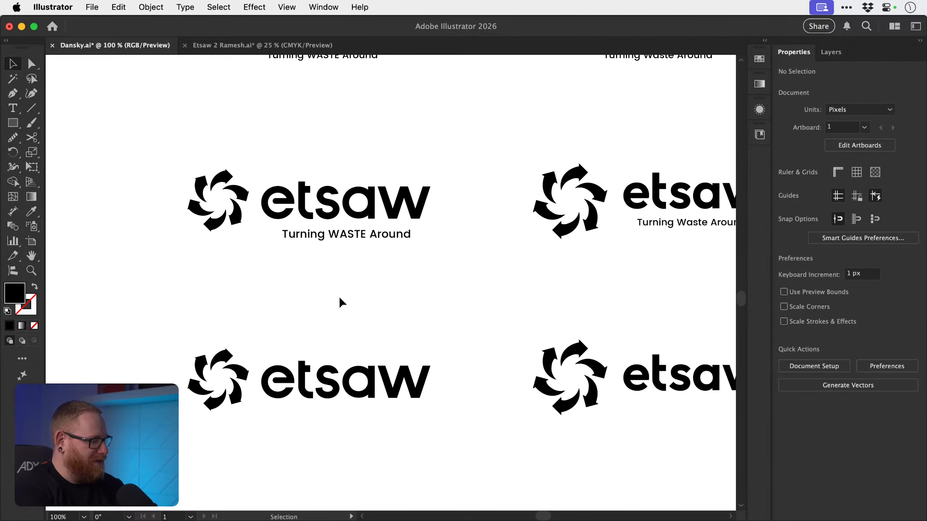
scroll(339, 298, left, 1)
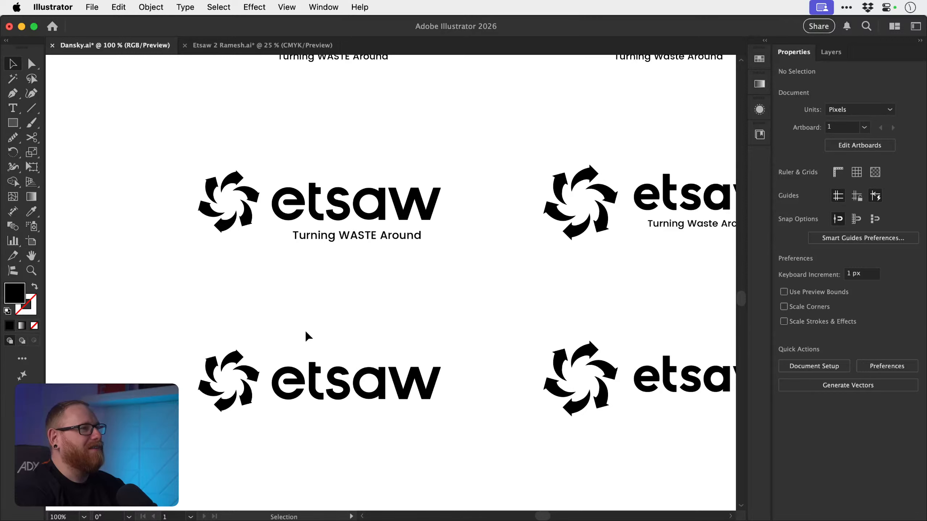
- Close the etsaw source logo document without saving its changes, and close the Dansky.ai document as well
key(super+0)
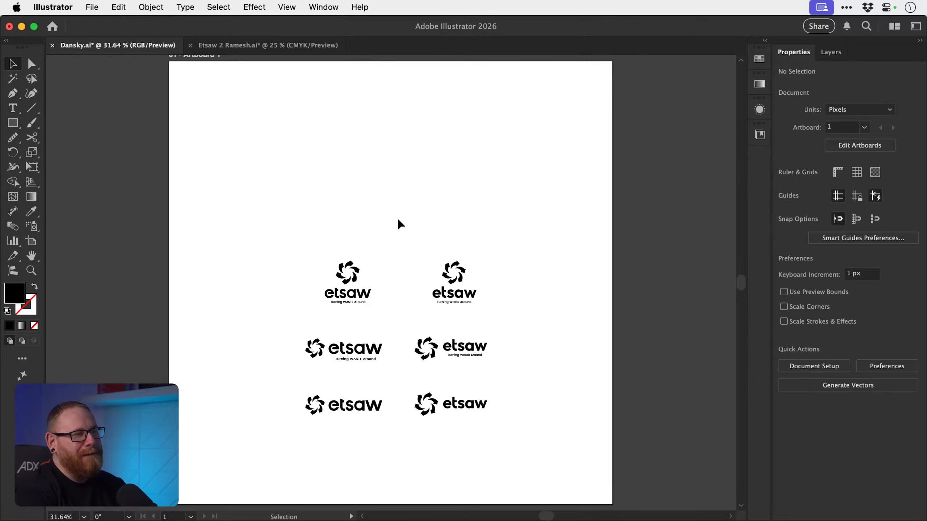
click(249, 45)
key(super+w)
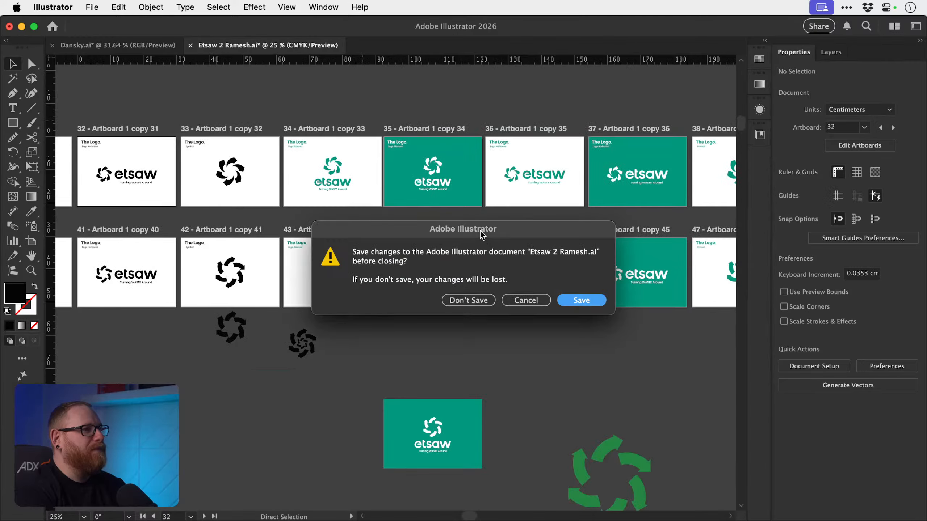
click(479, 301)
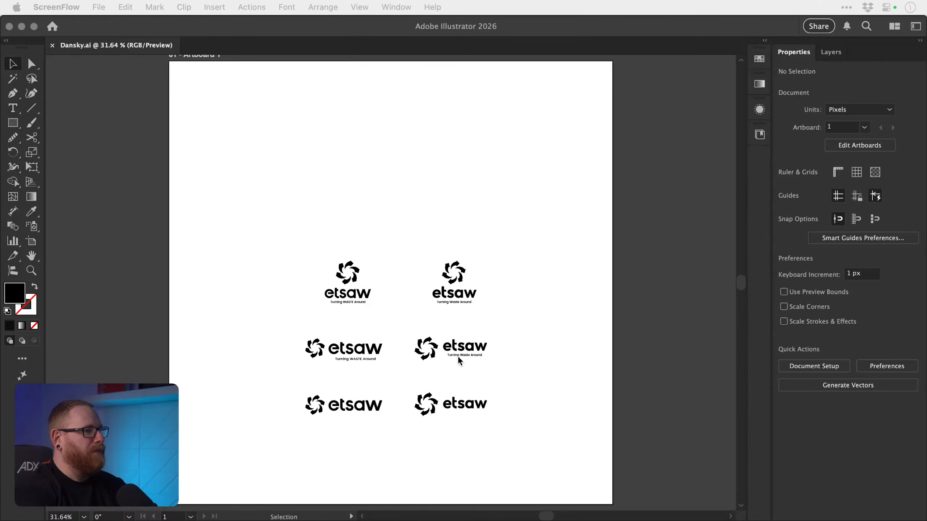
click(92, 86)
key(super+w)
key(shift+super+2)
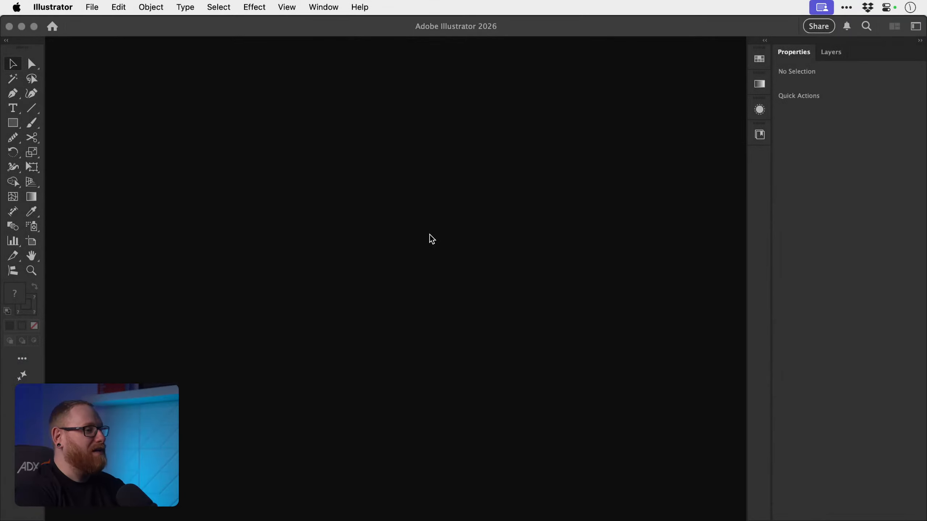
key(super+q)
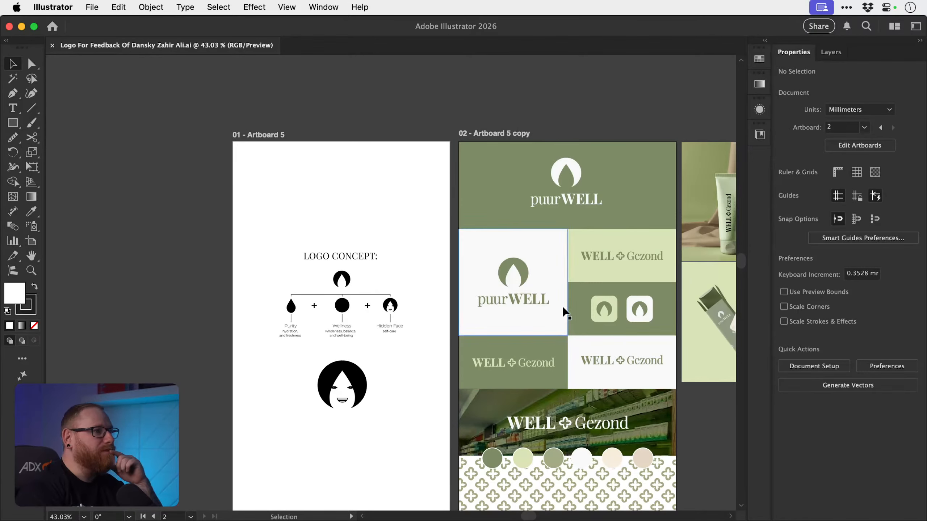
- Discard the untitled ScreenFlow recording without keeping it and return to the puurWELL logo document in Illustrator
key(super+shift+2)
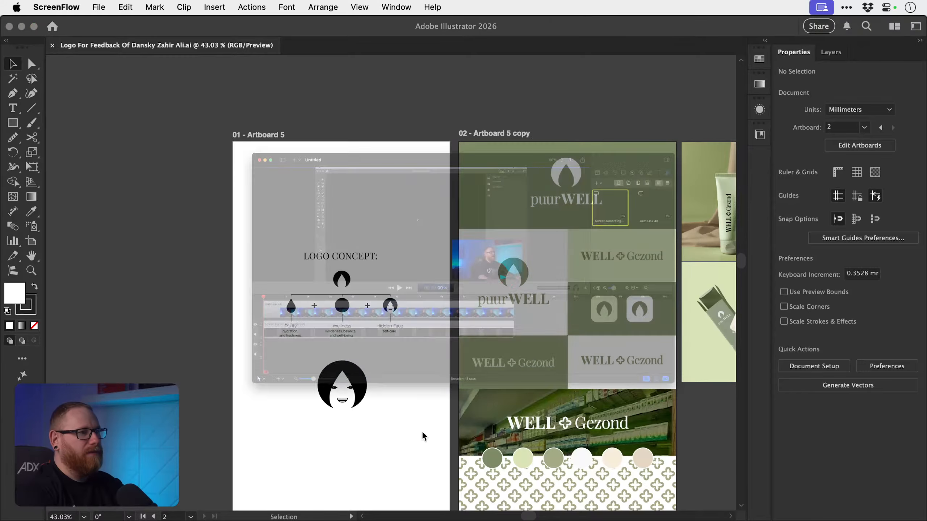
click(15, 31)
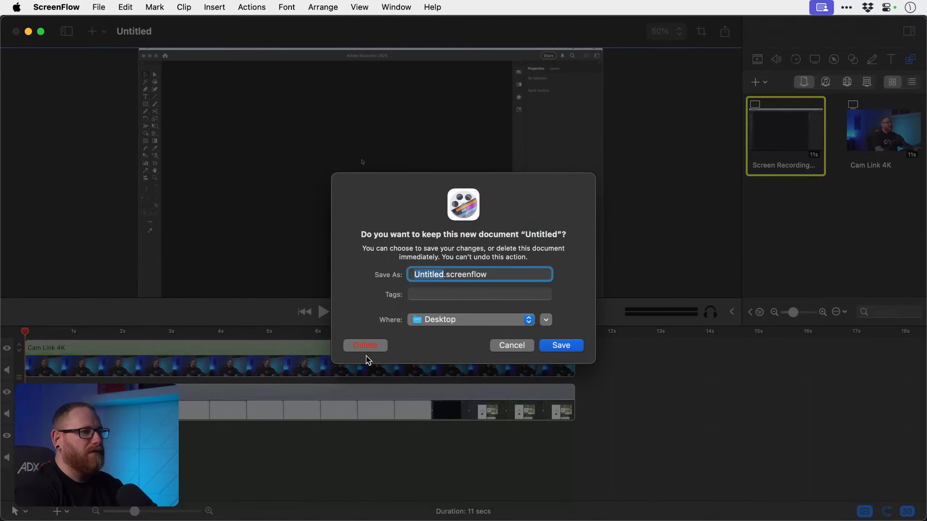
click(367, 346)
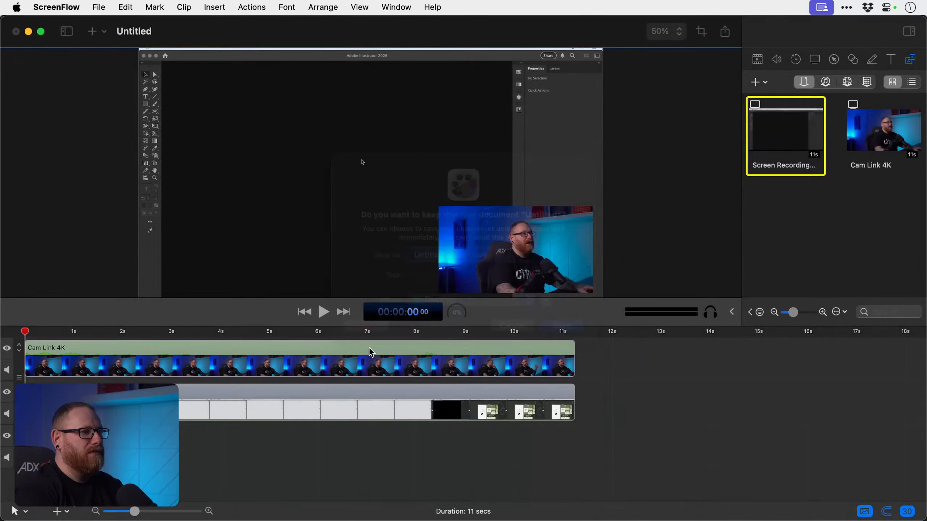
key(super+shift+2)
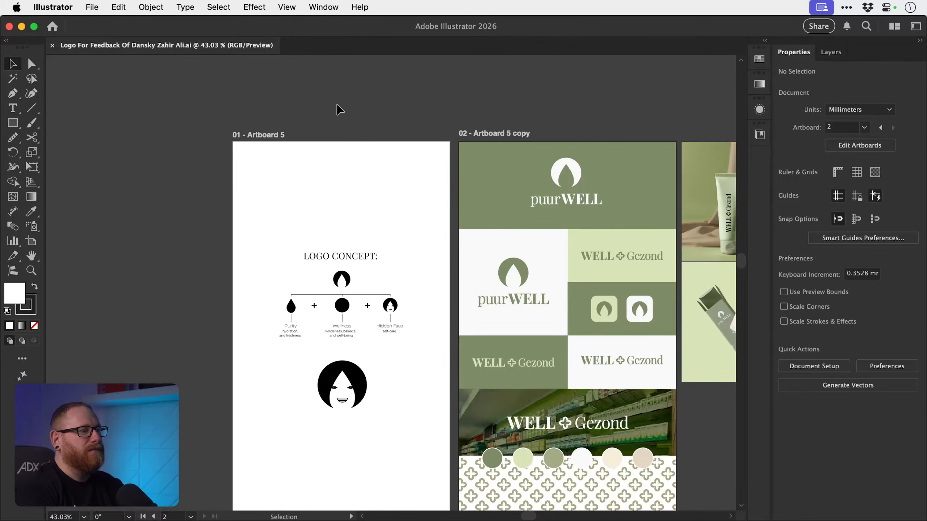
- Look over the puurWELL presentation artboards, covering the logo concept, the brand board and the packaging mockups
scroll(337, 104, up, 2)
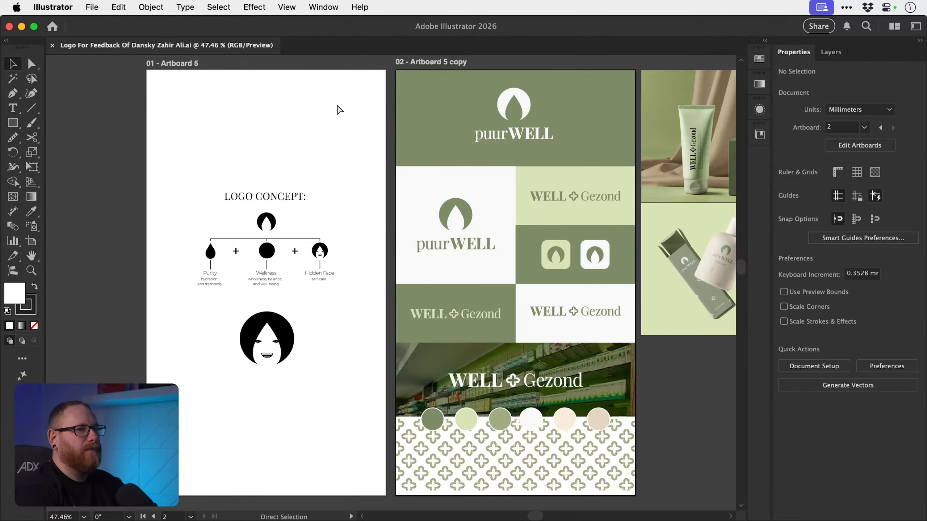
key(super+0)
key(alt+super+0)
key(super+0)
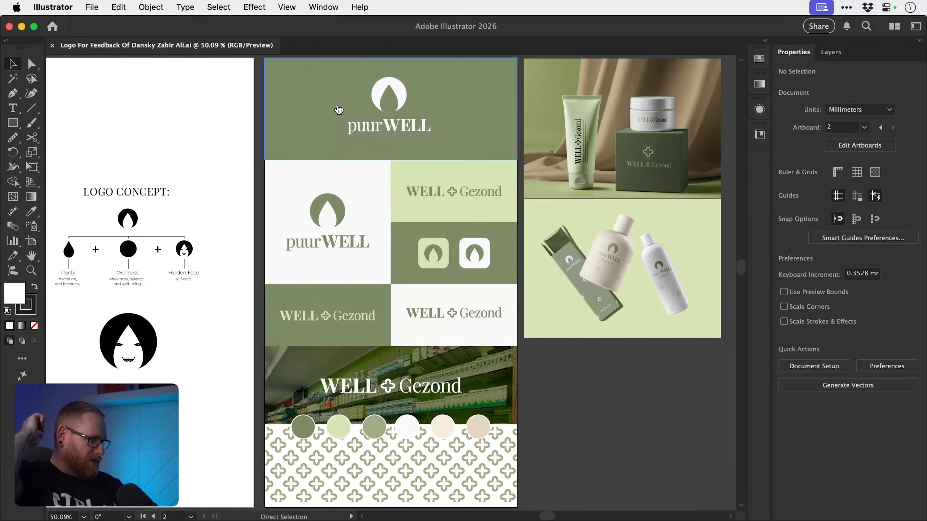
key(super+Tab)
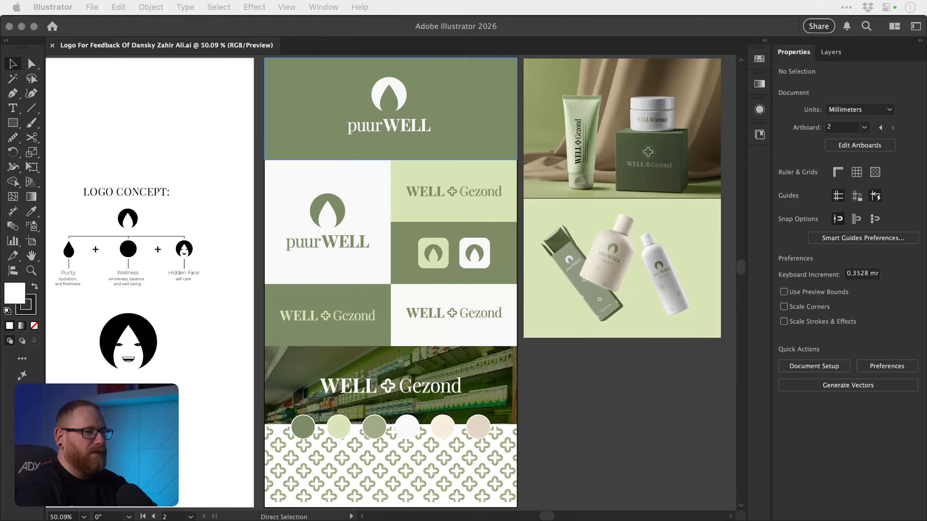
click(570, 387)
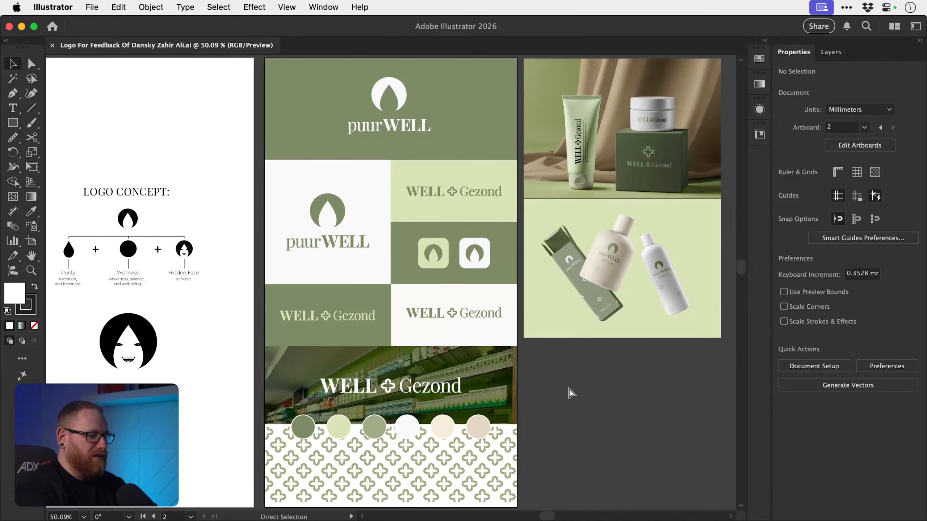
key(super+minus)
key(super+0)
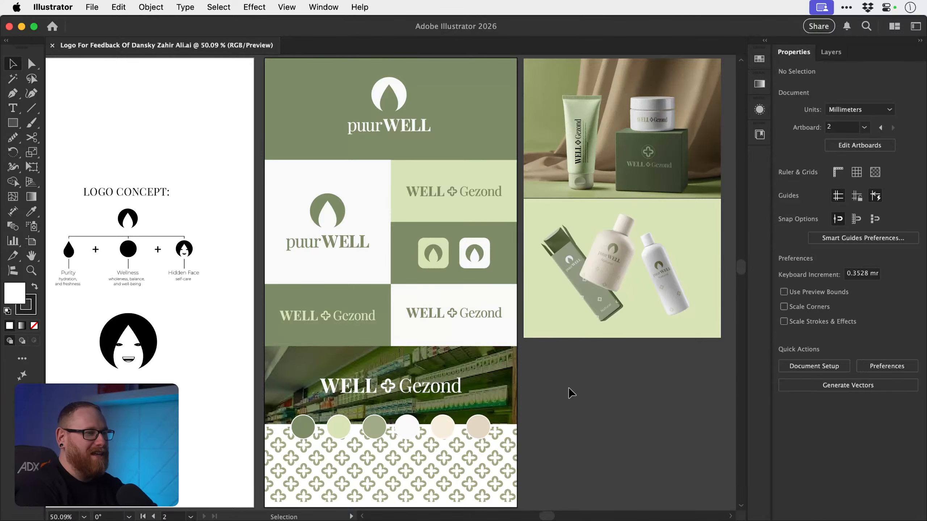
- Examine the logo concept diagram up close, including the Purity, Wellness and Hidden Face components
key(space)
drag(274, 305, 428, 318)
key(z)
drag(238, 259, 380, 319)
key(space)
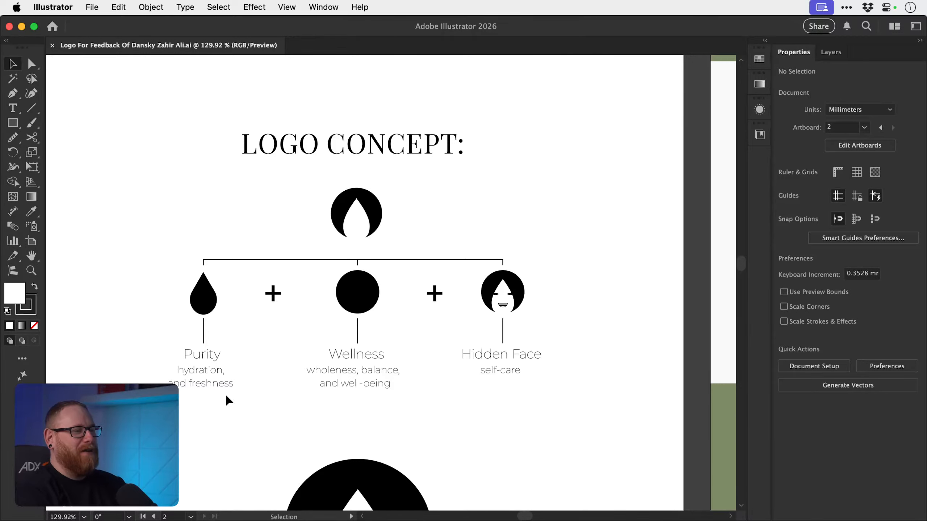
key(z)
drag(321, 325, 374, 343)
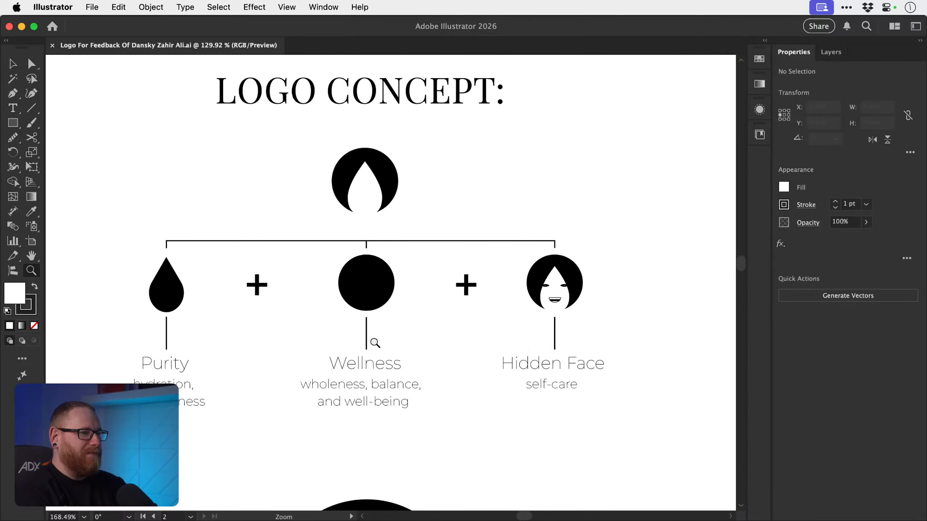
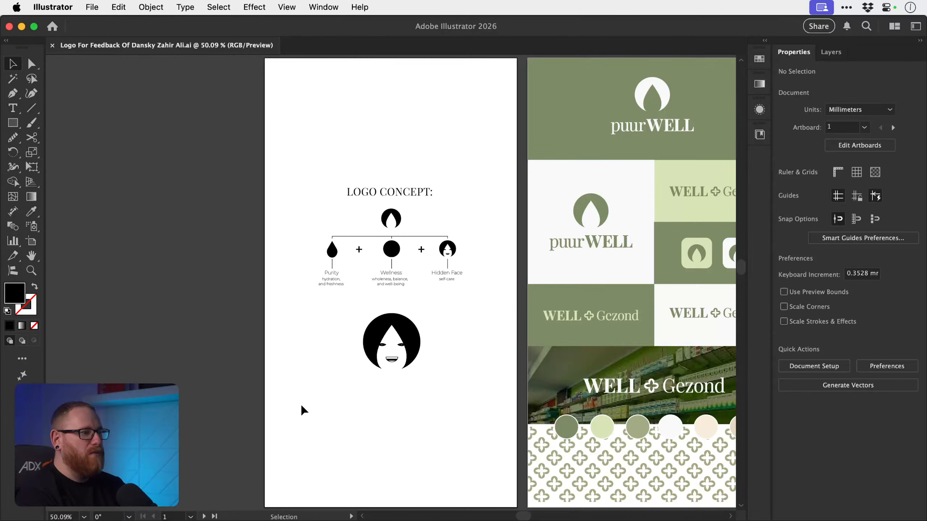
- Compare the logo concept artboard with the puurWELL and WELL Gezond logos on the brand board and the packaging mockups
click(215, 516)
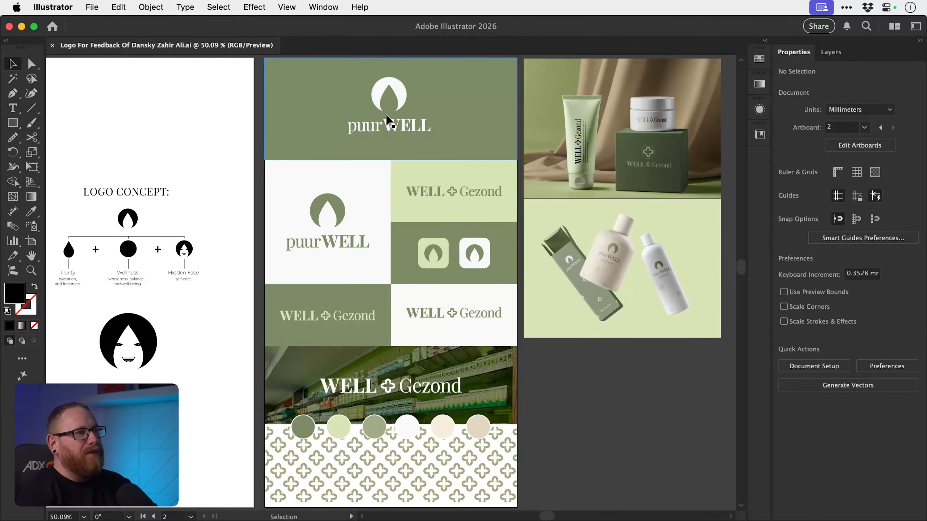
drag(215, 250, 350, 255)
drag(243, 259, 221, 258)
drag(299, 291, 211, 284)
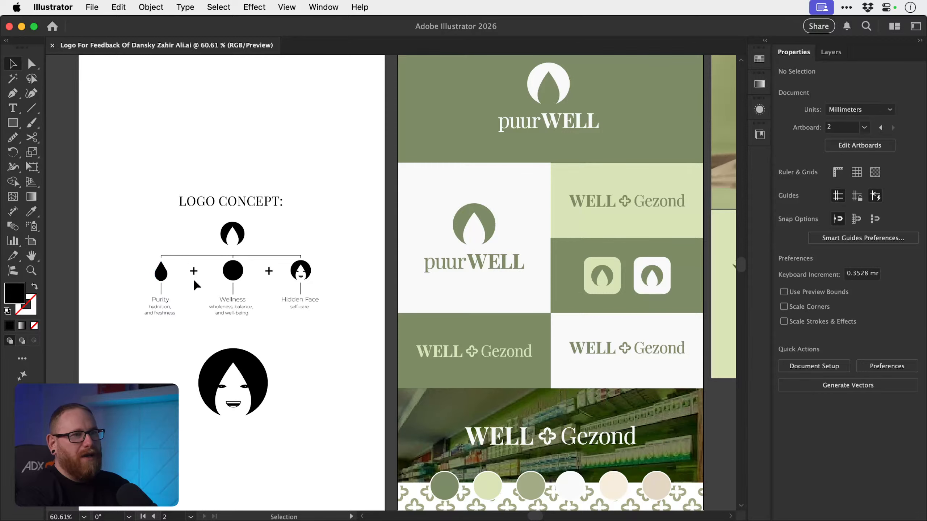
drag(428, 292, 259, 261)
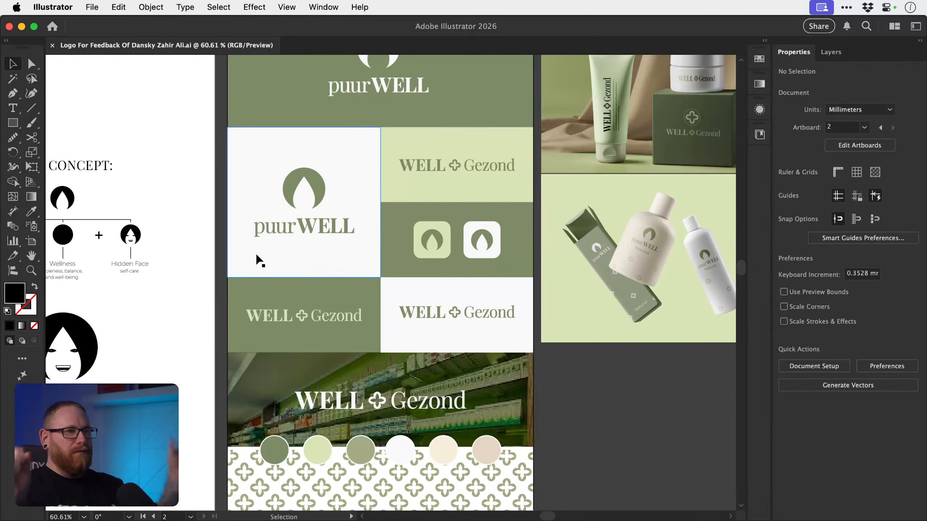
key(super)
key(super)
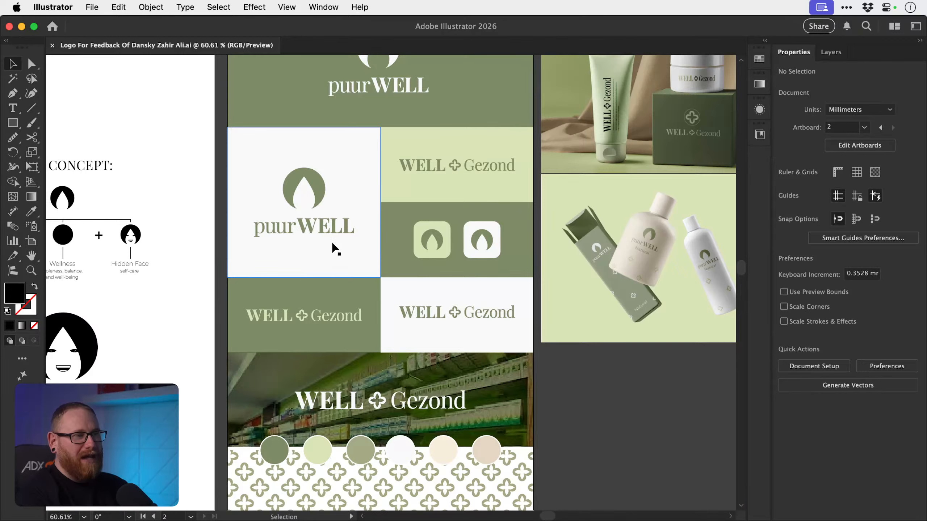
key(super+minus)
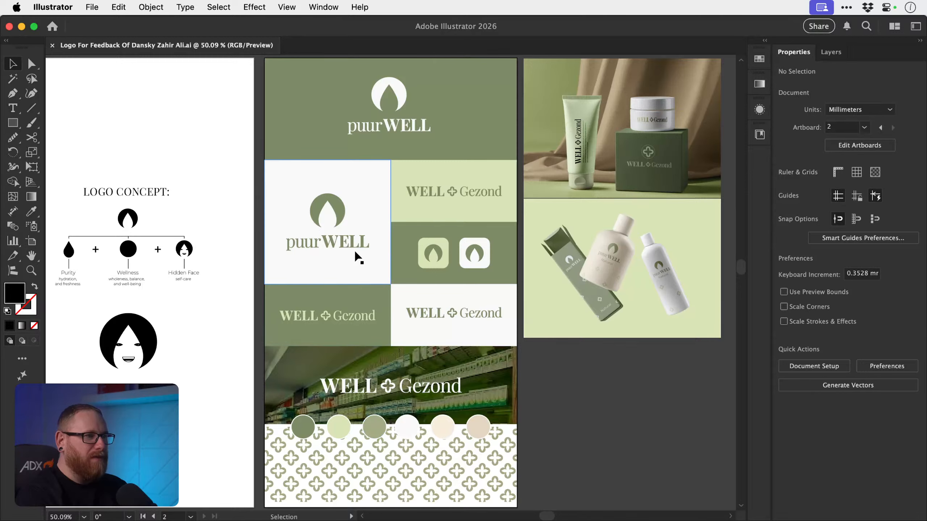
- Examine the stacked green puurWELL logo on the white panel up close and compare it with the neighbouring wordmarks and app icons
drag(317, 220, 498, 291)
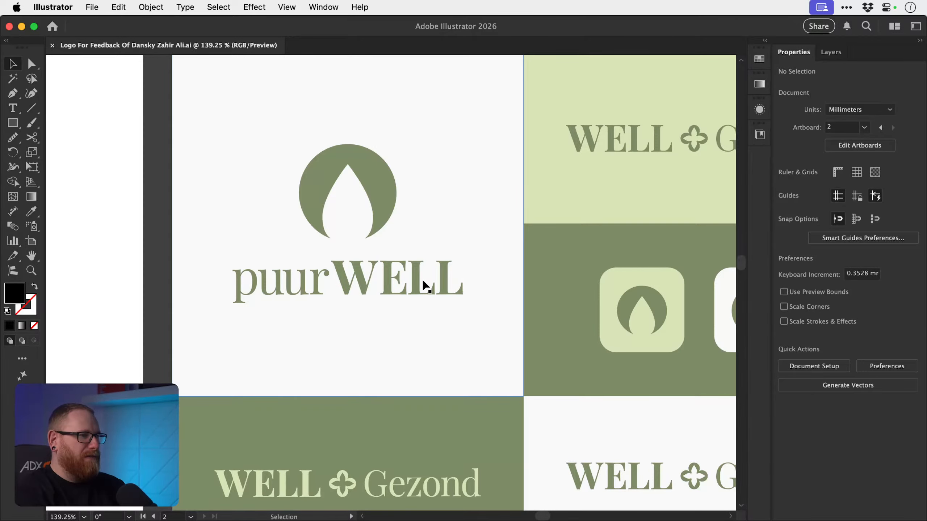
scroll(310, 271, up, 3)
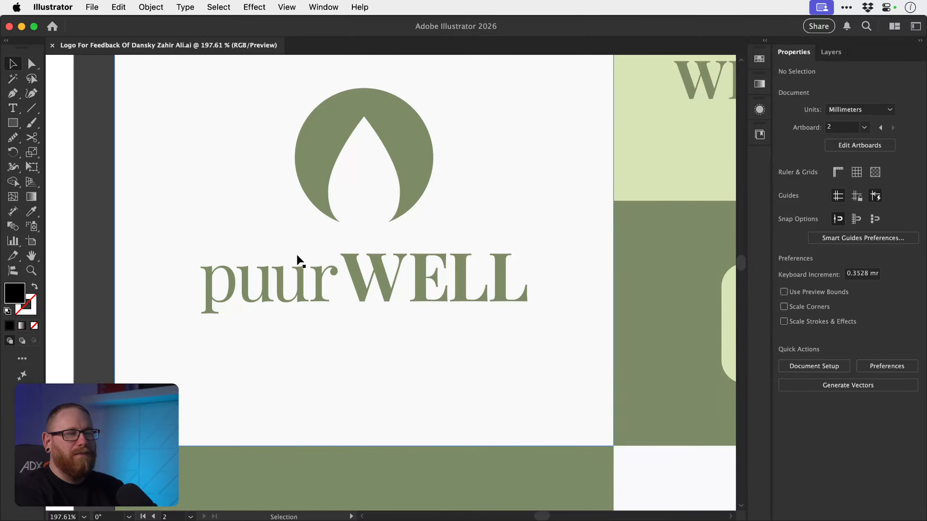
key(z)
drag(376, 314, 310, 290)
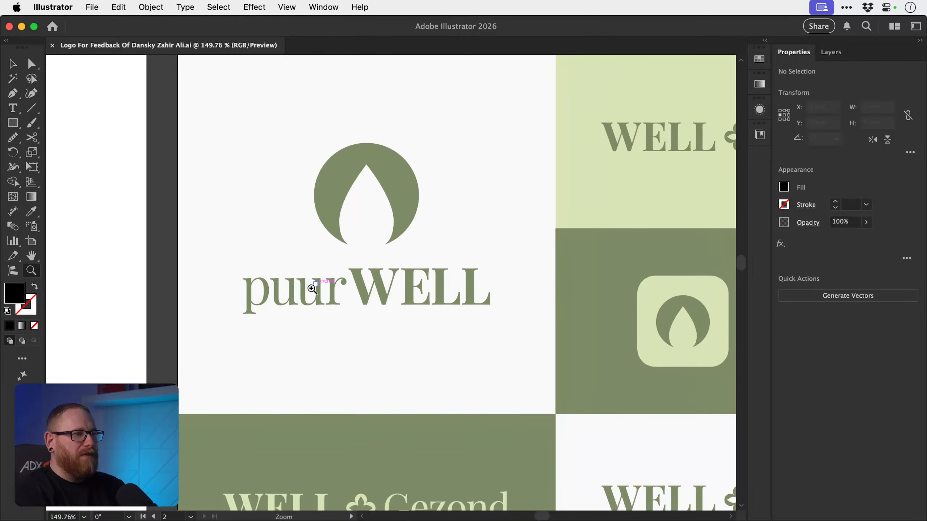
alt+click(392, 290)
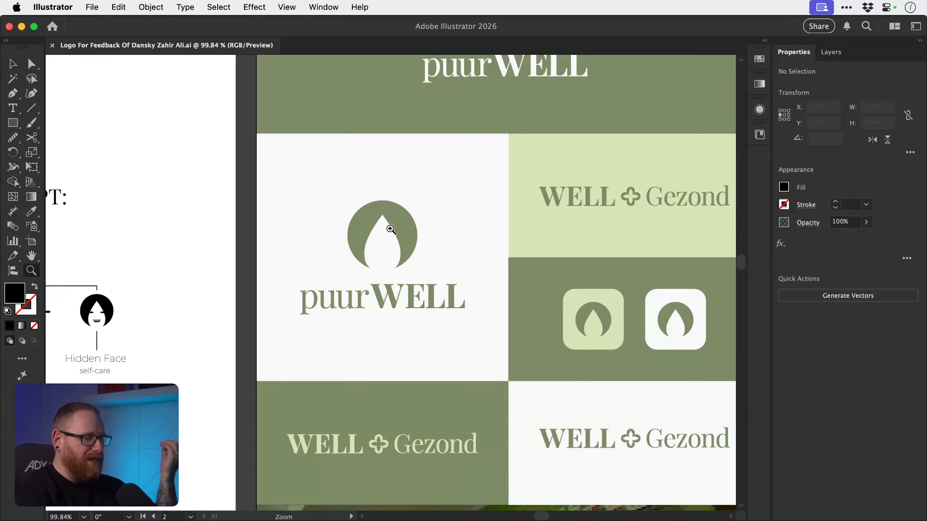
key(space)
drag(454, 292, 307, 286)
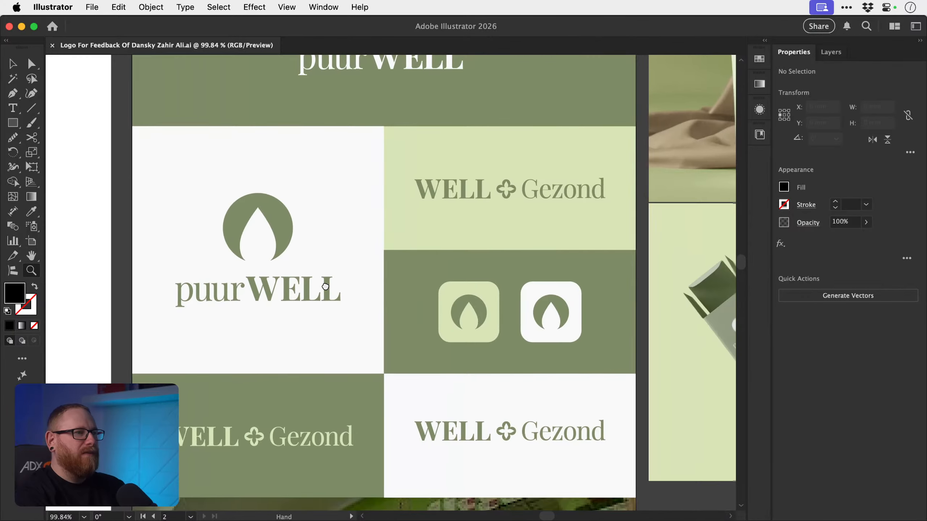
alt+click(398, 288)
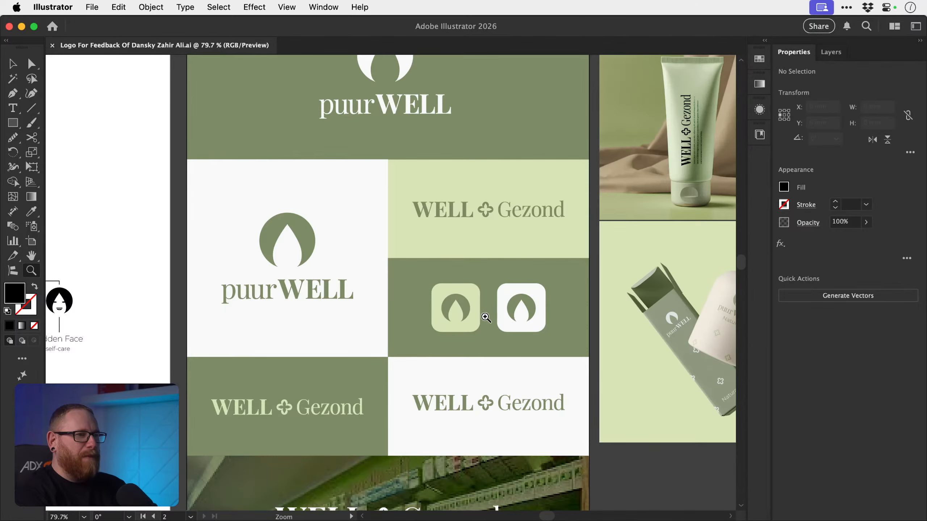
key(space)
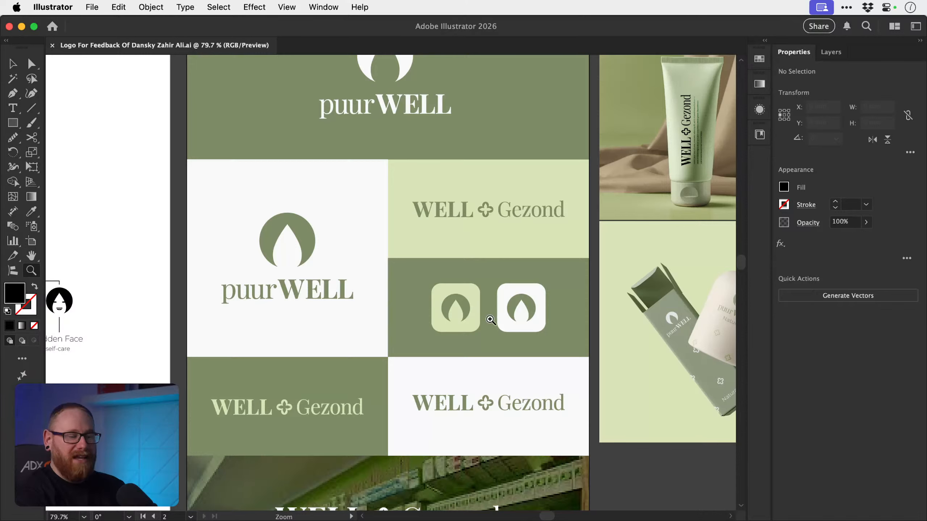
key(space)
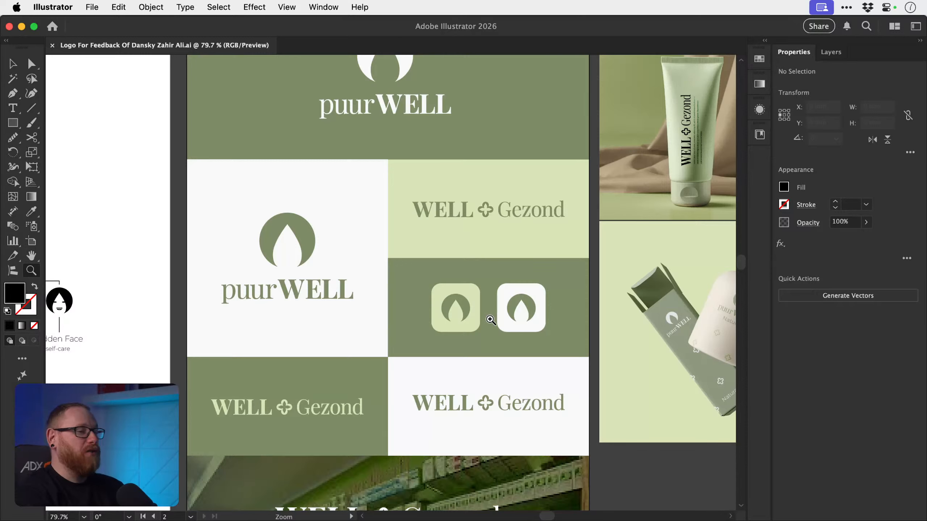
- Add a line of dummy text beneath the green puurWELL logo on the white panel, reposition it, and remove it
key(t)
click(262, 348)
text(fdfdsf)
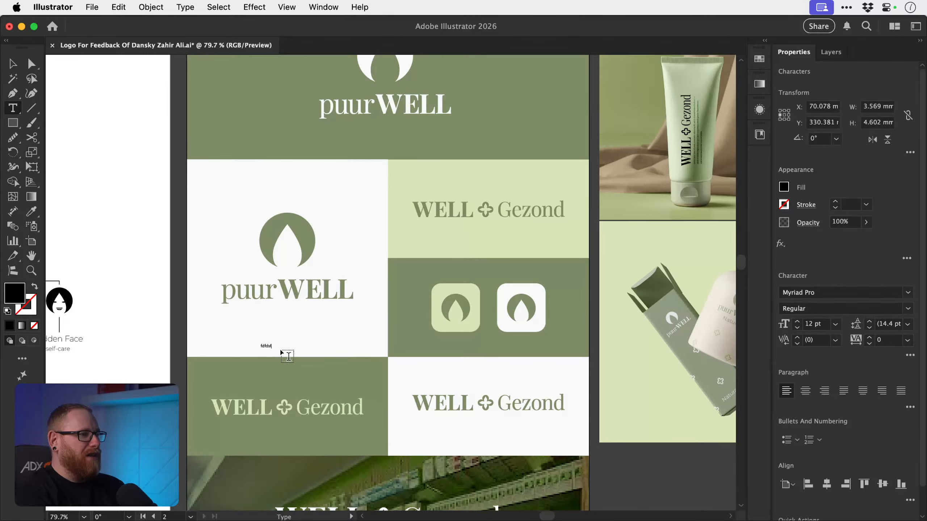
text(dfdsfdfdsfdfdfdsfdsfdsfdsfds)
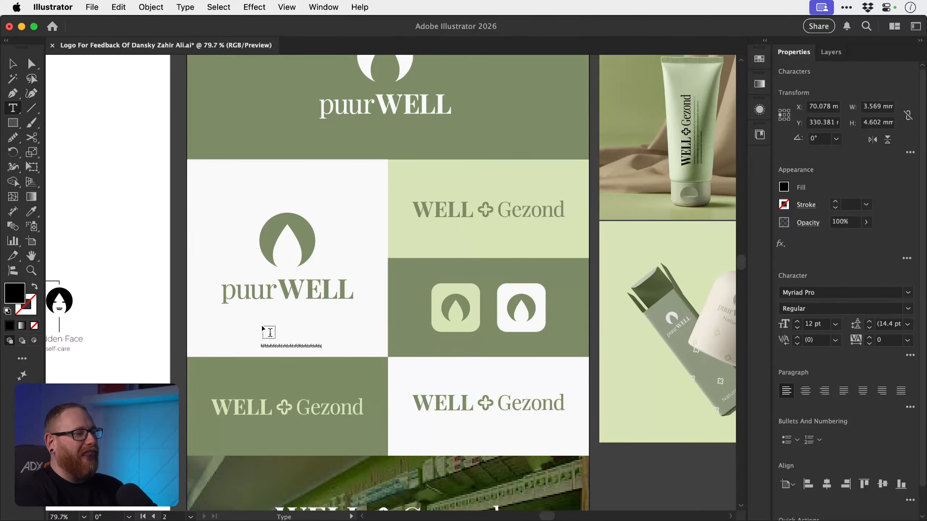
click(13, 63)
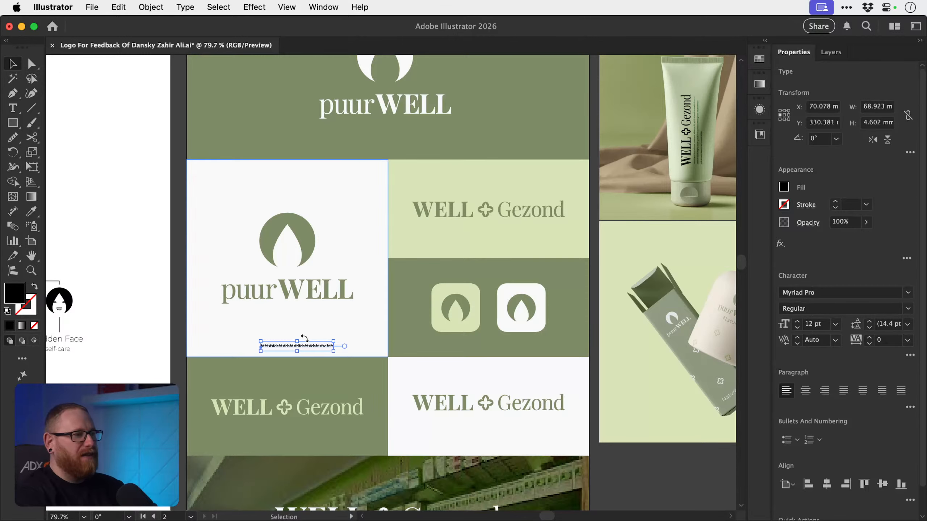
mouse_move(296, 344)
mouse_down()
mouse_move(279, 351)
mouse_move(287, 343)
mouse_move(288, 351)
mouse_up()
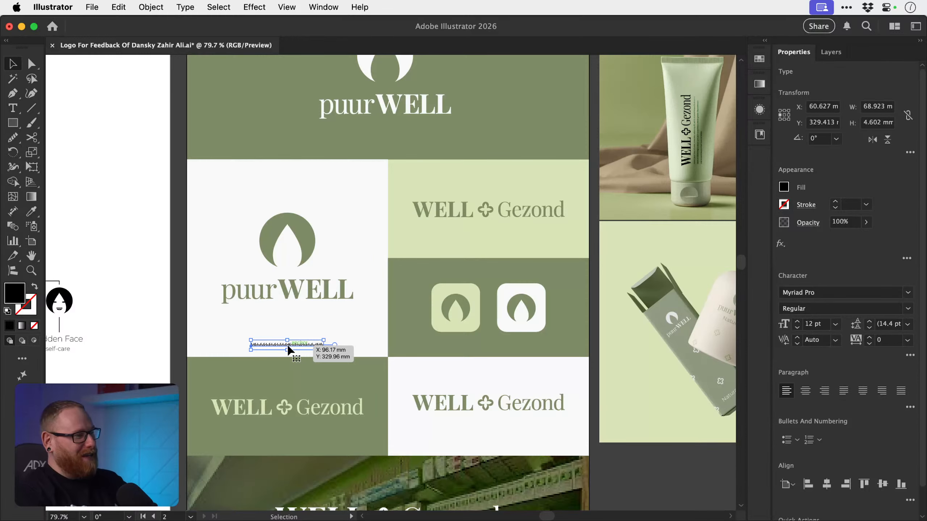
key(super+x)
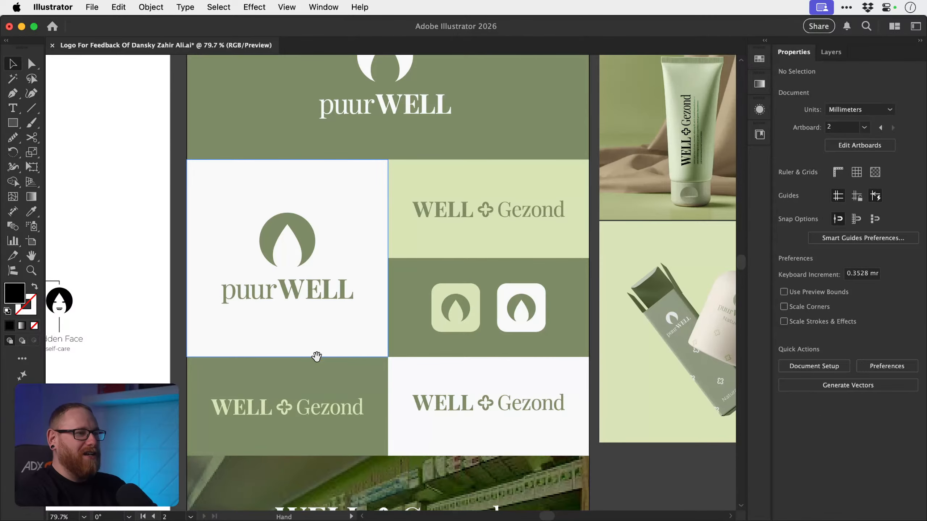
- Examine the WELL Gezond logo variations on the brand board and the white version over the pharmacy photo up close
drag(314, 356, 302, 280)
drag(328, 352, 336, 351)
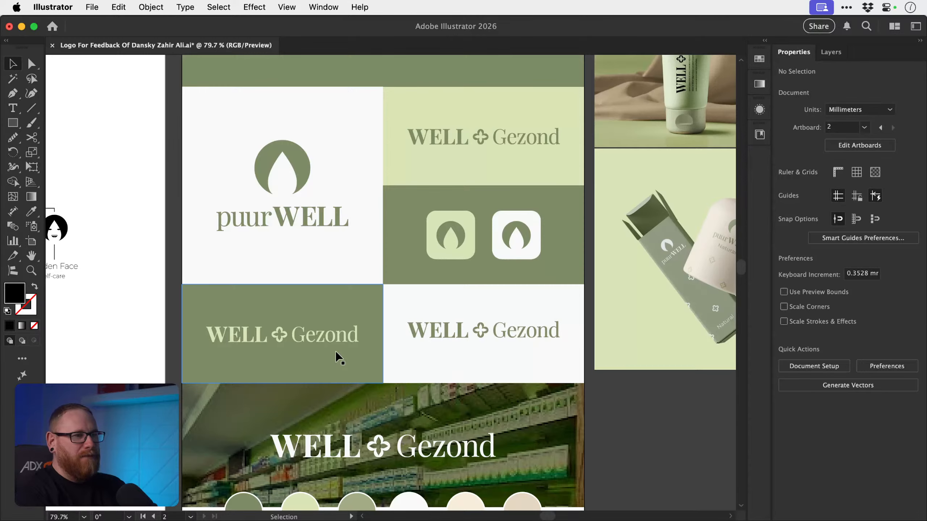
drag(335, 352, 330, 269)
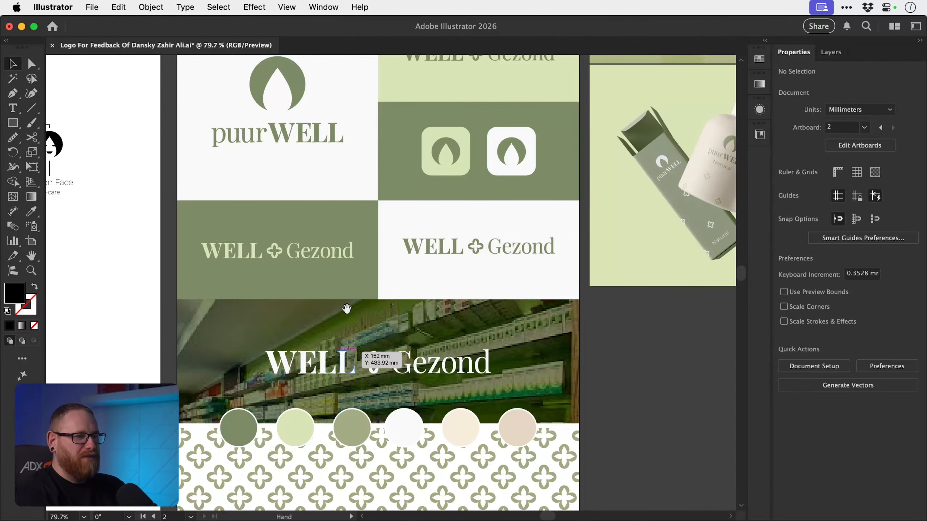
drag(346, 309, 329, 202)
key(z)
click(326, 286)
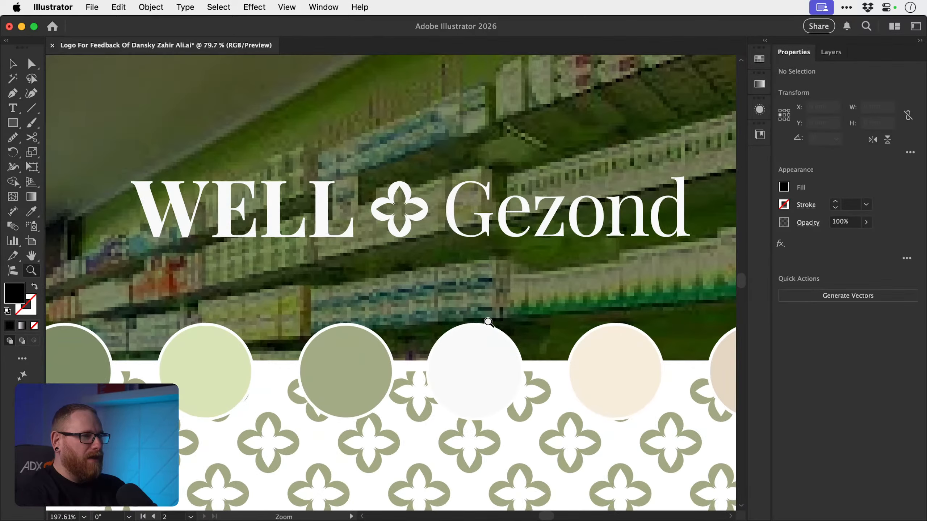
key(v)
click(411, 295)
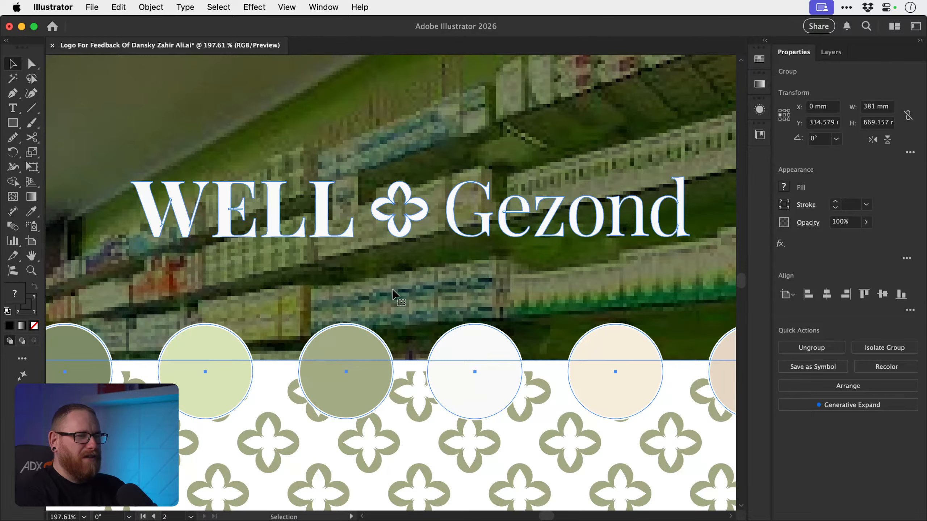
key(space)
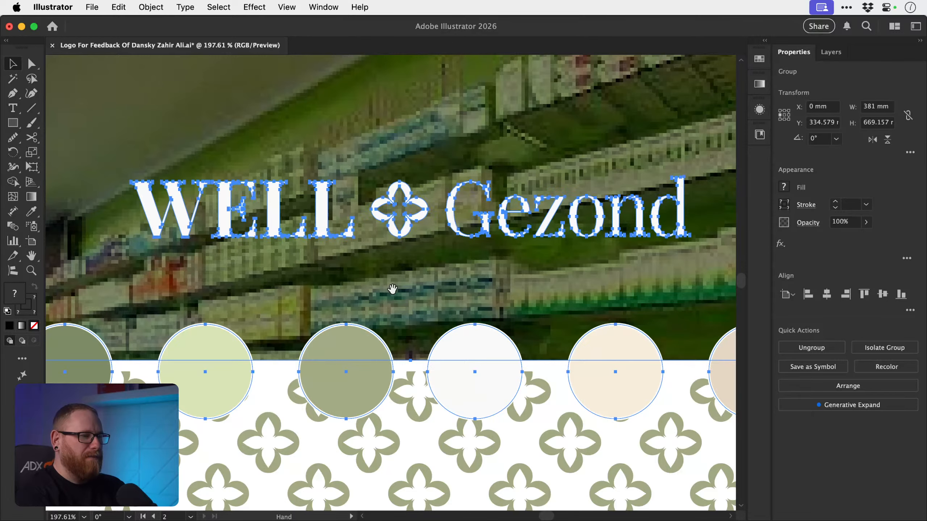
- Examine the flower pattern beneath the colour swatches, both a single motif up close and the whole pattern panel
drag(373, 343, 454, 179)
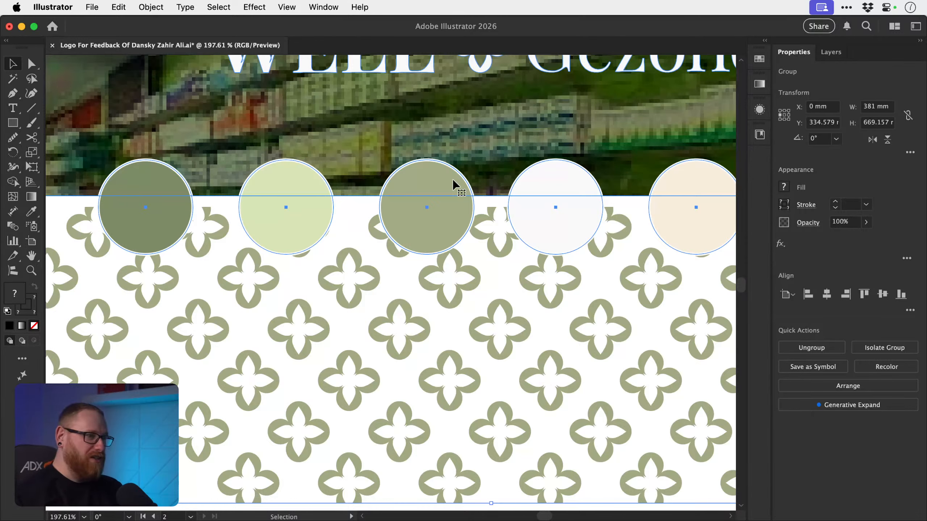
key(z)
drag(295, 321, 414, 346)
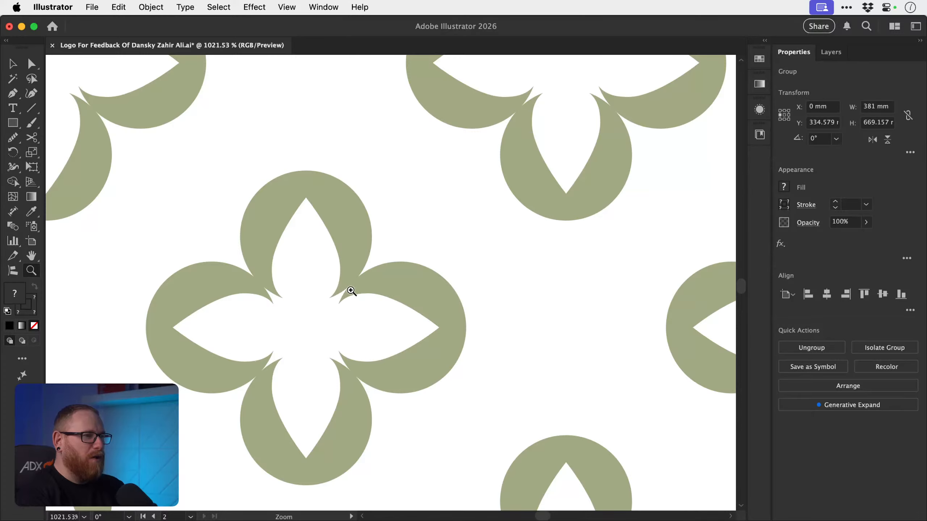
drag(385, 375, 201, 287)
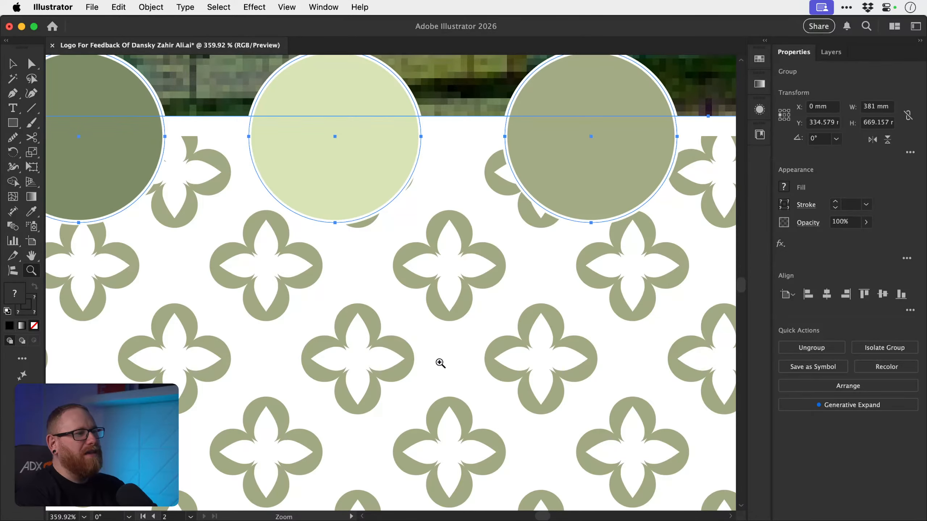
drag(440, 363, 311, 353)
drag(368, 360, 249, 327)
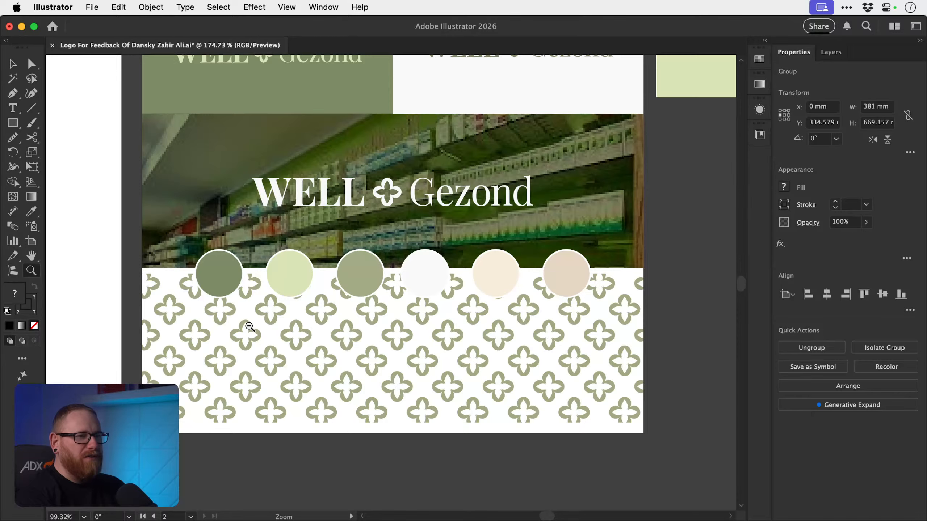
mouse_move(249, 327)
mouse_down()
mouse_move(325, 332)
mouse_move(256, 326)
mouse_up()
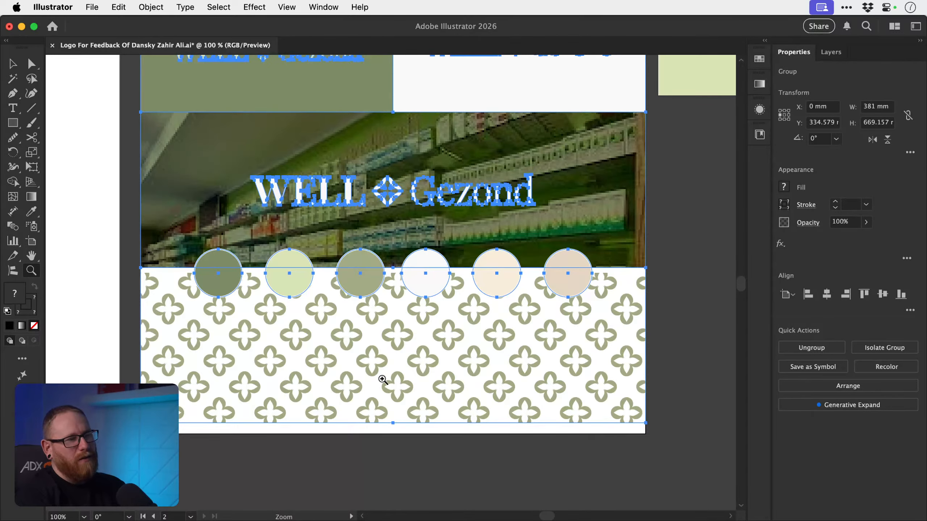
- Inspect the points where the petals meet in one pattern flower and compare them with the pattern at normal size
drag(443, 383, 524, 383)
key(space)
drag(382, 352, 674, 422)
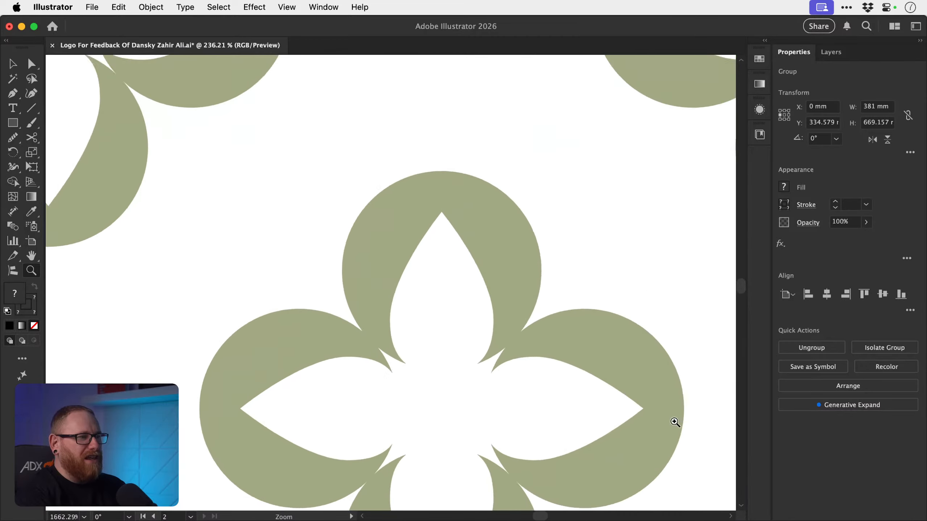
key(space)
drag(387, 367, 353, 313)
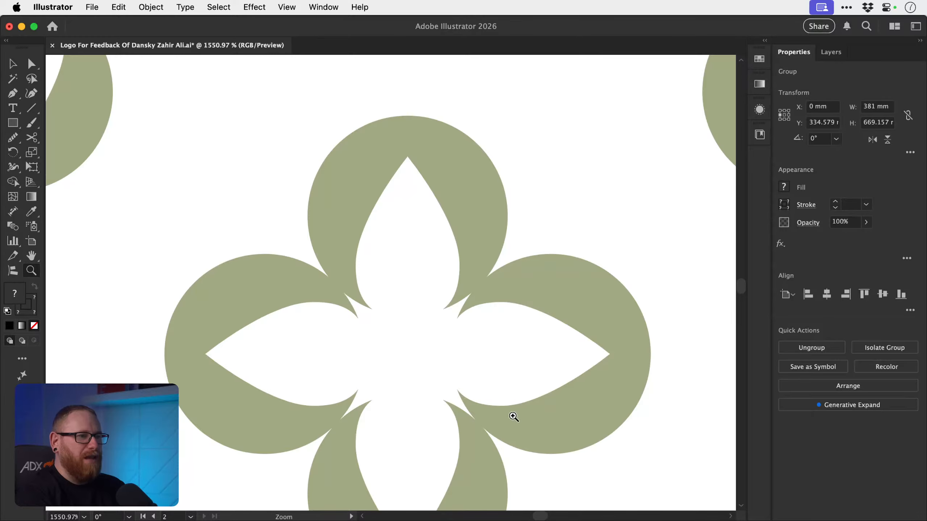
drag(389, 446, 233, 314)
drag(449, 415, 272, 305)
key(space)
drag(395, 374, 227, 278)
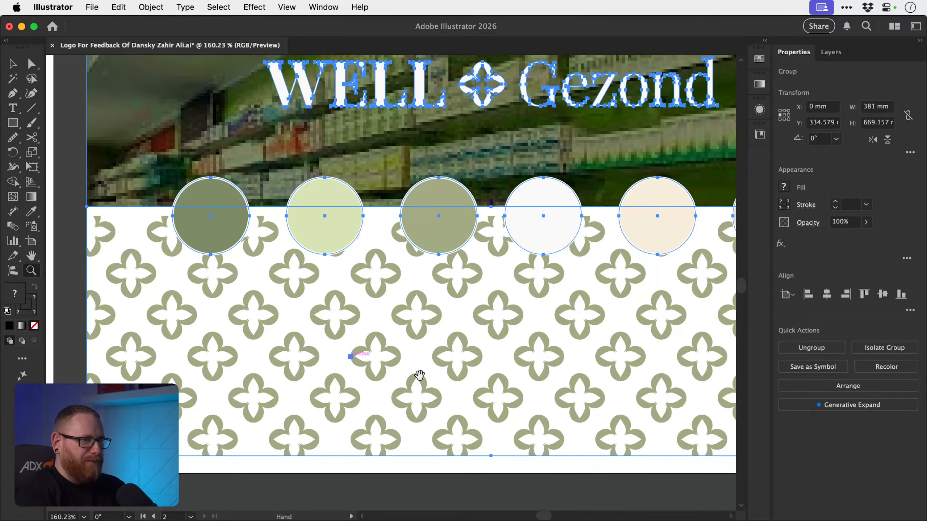
drag(418, 375, 291, 310)
key(space)
drag(501, 306, 369, 347)
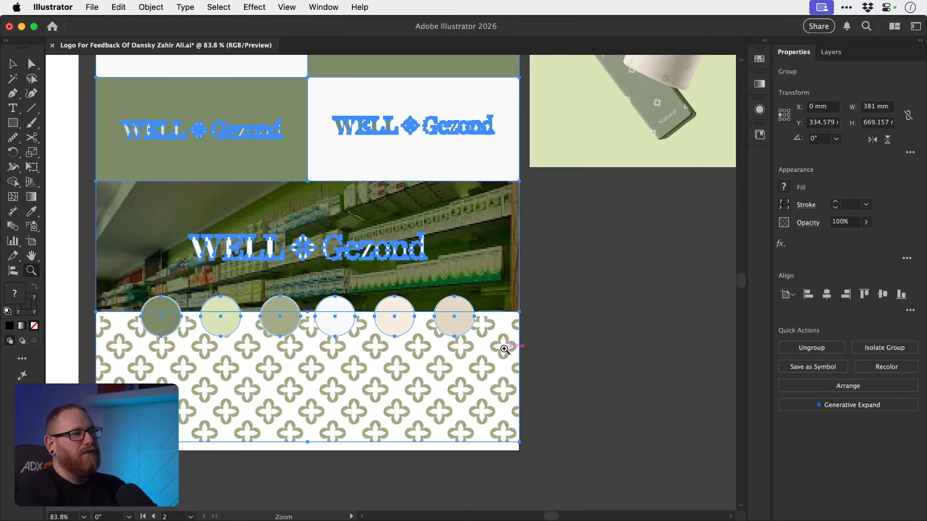
- Review the puurWELL carton and bottle mockup, and examine the WELL Gezond logo on the white jar up close
scroll(555, 314, up, 10)
scroll(555, 314, right, 10)
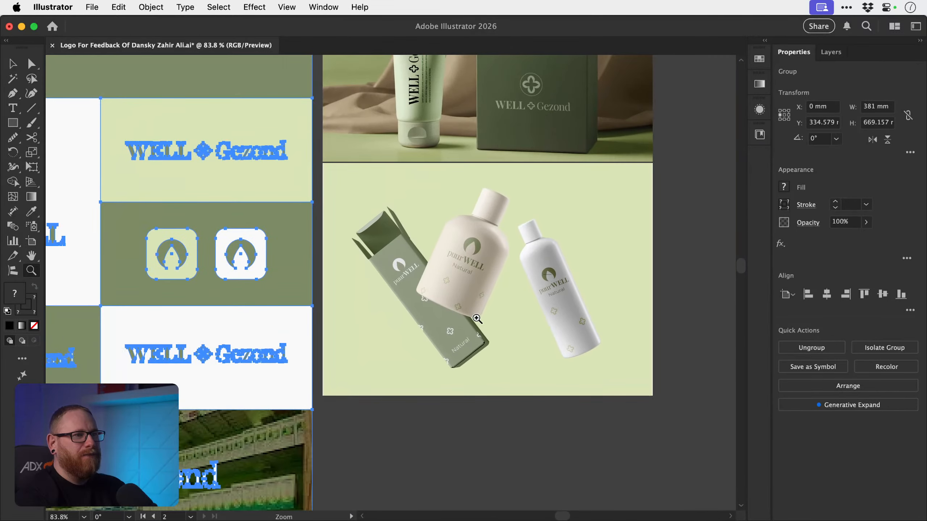
drag(476, 318, 535, 319)
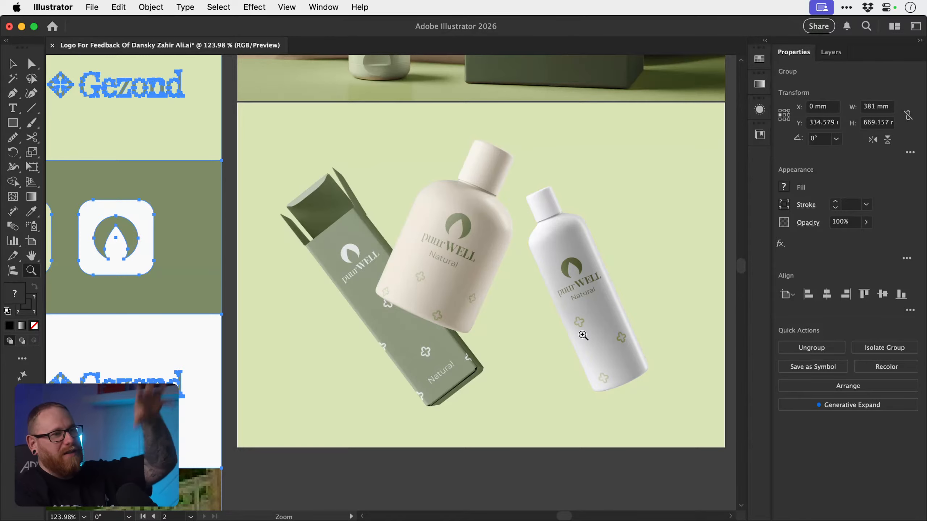
scroll(497, 322, up, 10)
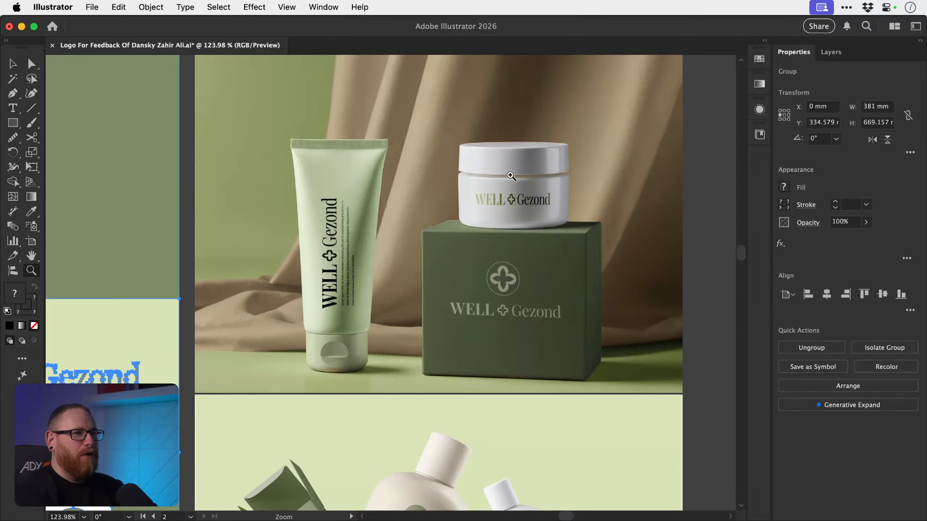
drag(511, 177, 621, 285)
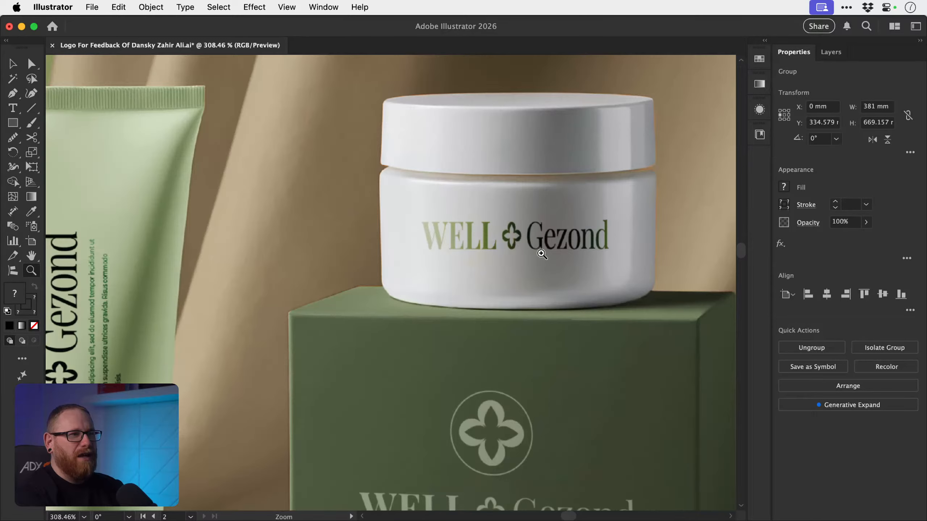
drag(542, 250, 631, 285)
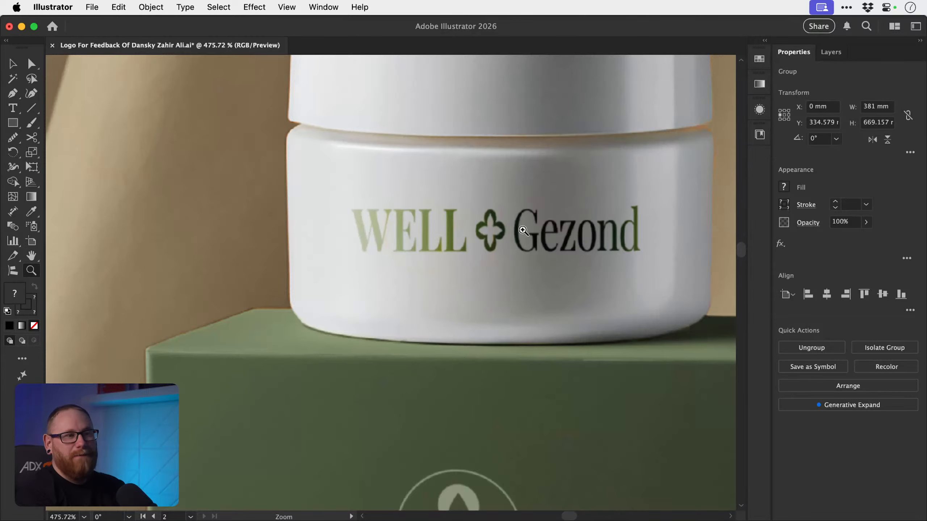
drag(522, 230, 455, 283)
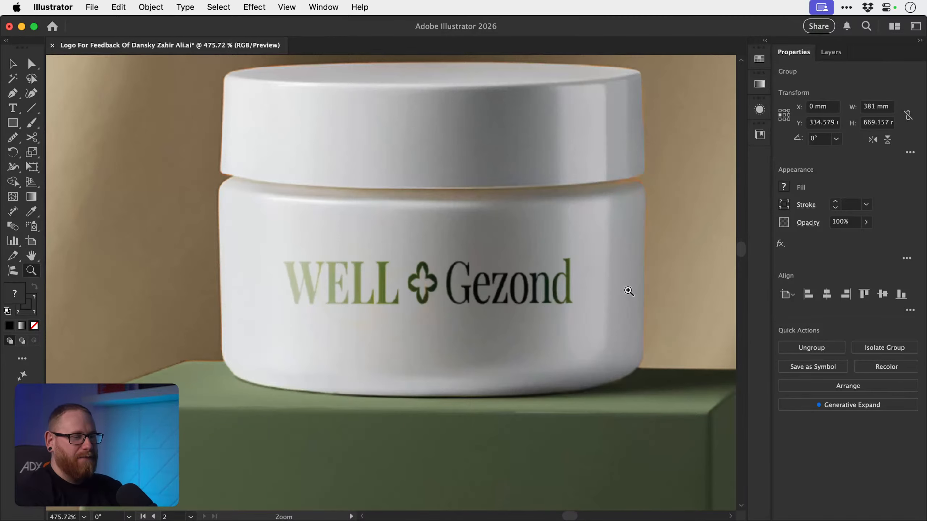
drag(588, 308, 483, 287)
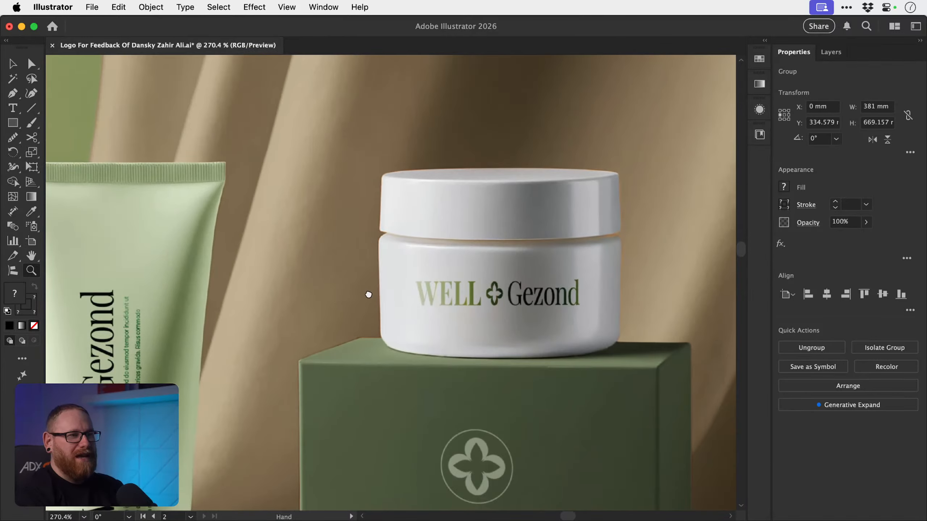
- Examine the vertical WELL Gezond logo and the small body text on the green tube mockup
drag(368, 294, 490, 222)
drag(399, 313, 477, 230)
drag(302, 345, 307, 354)
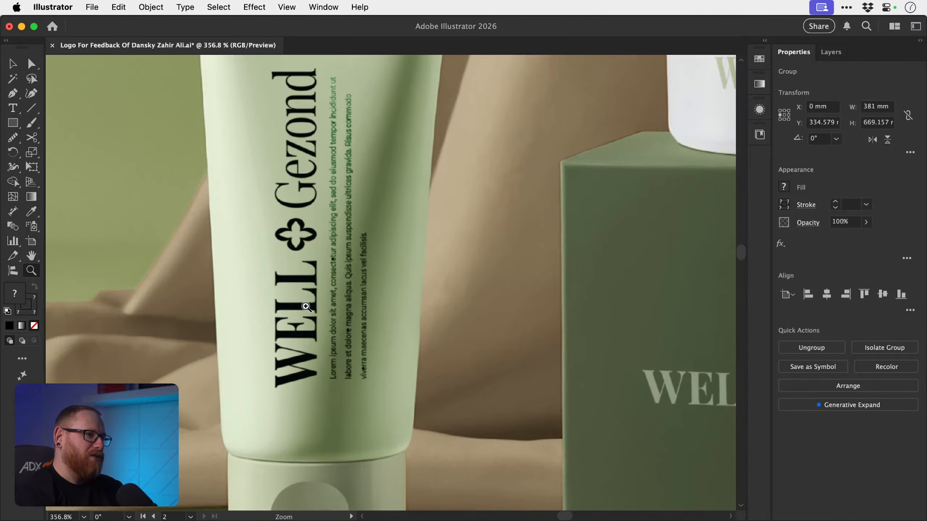
drag(303, 303, 302, 345)
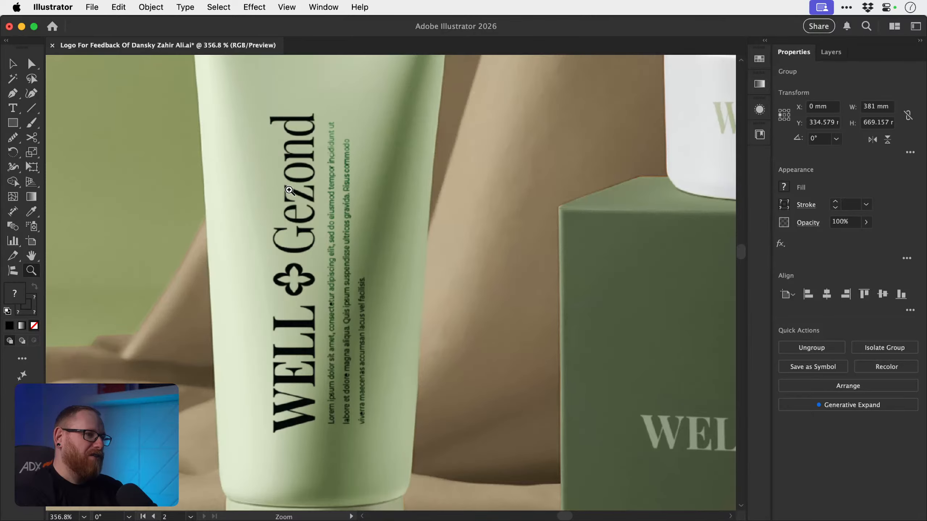
drag(297, 308, 260, 312)
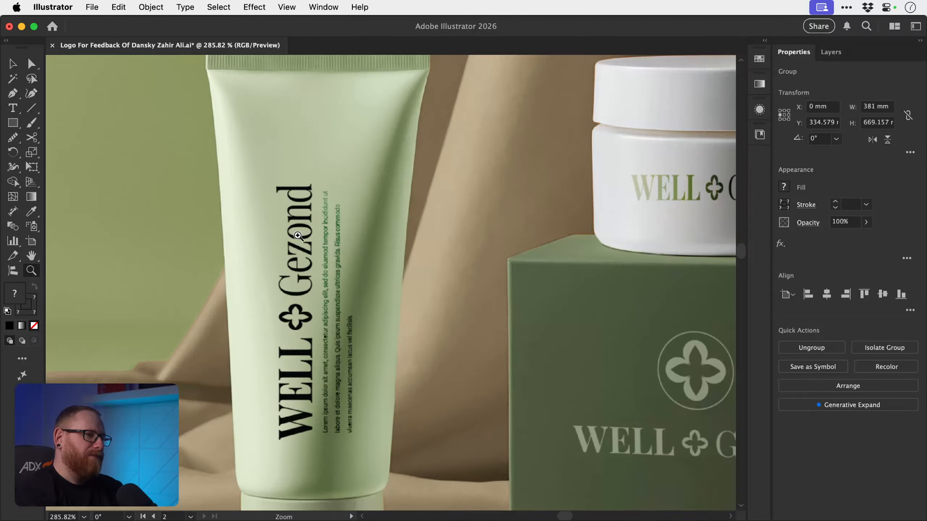
- Examine the circled flower emblem and the WELL Gezond wordmark on the dark green box mockup
scroll(482, 280, right, 8)
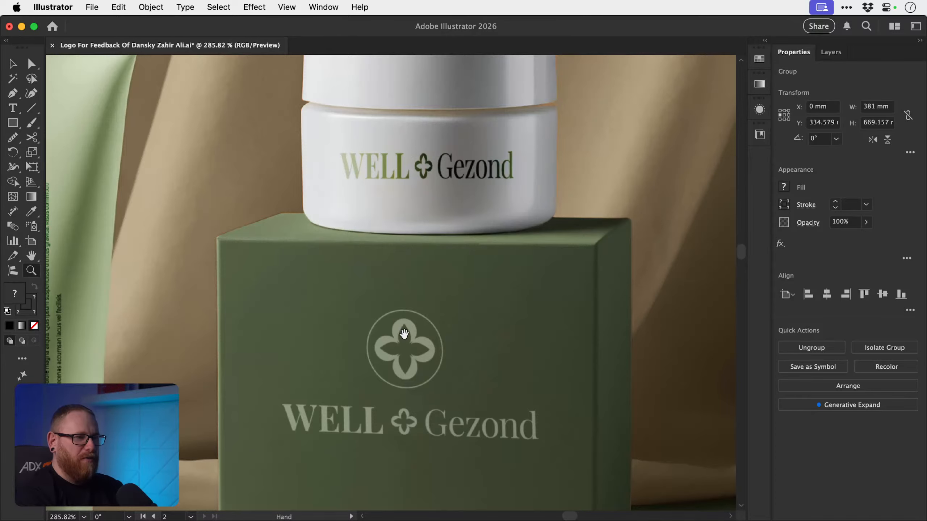
drag(405, 314, 400, 197)
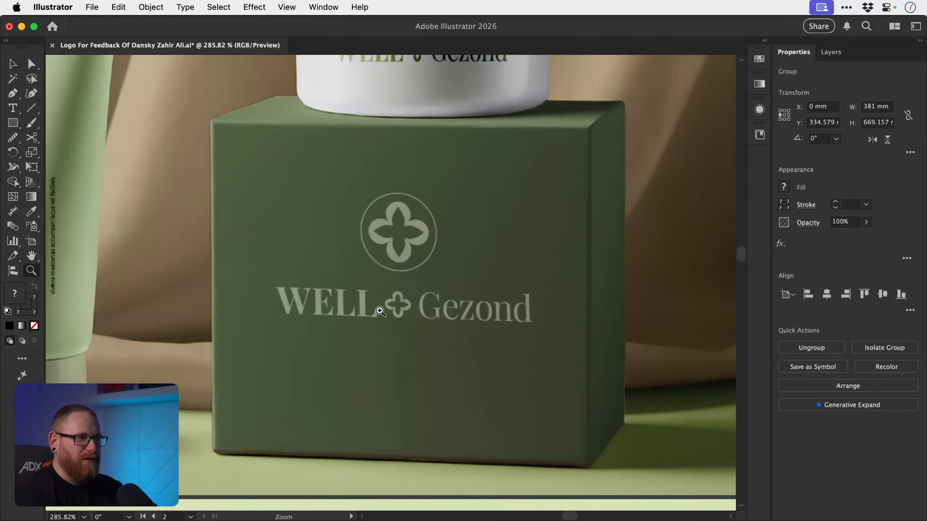
drag(416, 352, 358, 323)
drag(420, 376, 440, 222)
- Examine the puurWELL logos, Natural labels and scattered flower motifs on the carton and the two bottles
scroll(446, 285, down, 5)
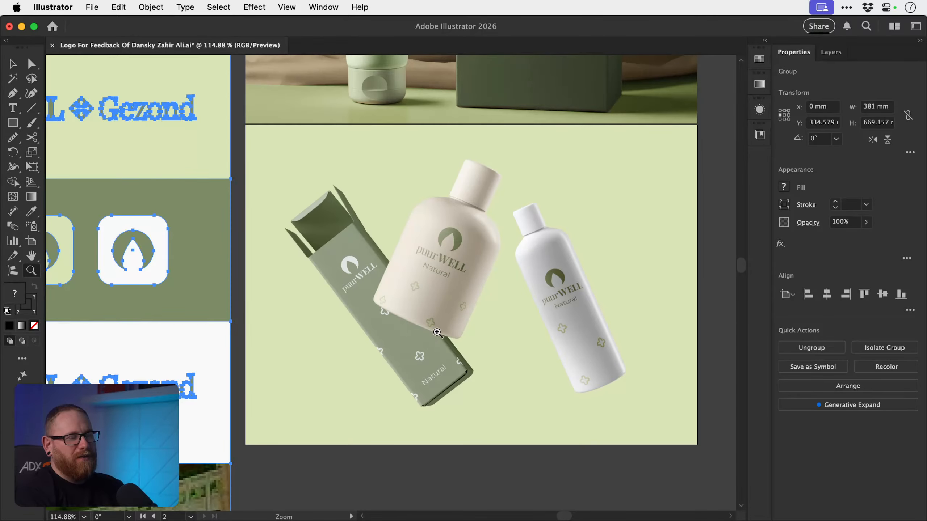
drag(437, 332, 481, 327)
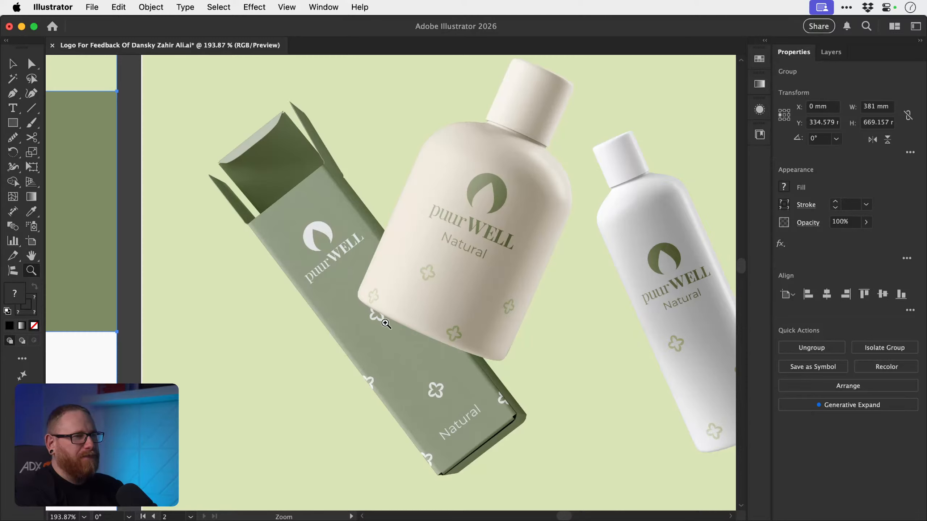
key(v)
scroll(364, 324, right, 3)
scroll(365, 323, up, 1)
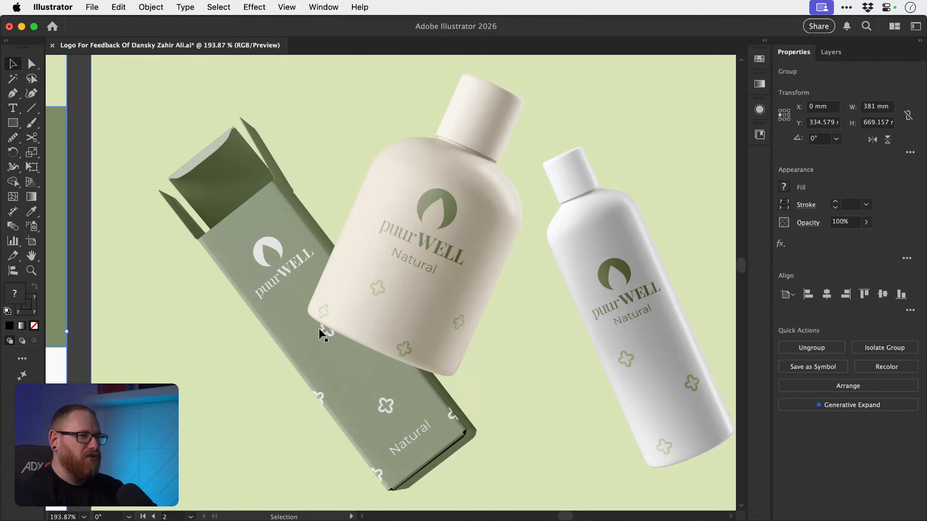
key(z)
drag(396, 379, 302, 294)
drag(398, 296, 337, 296)
key(v)
key(z)
drag(455, 269, 517, 301)
key(v)
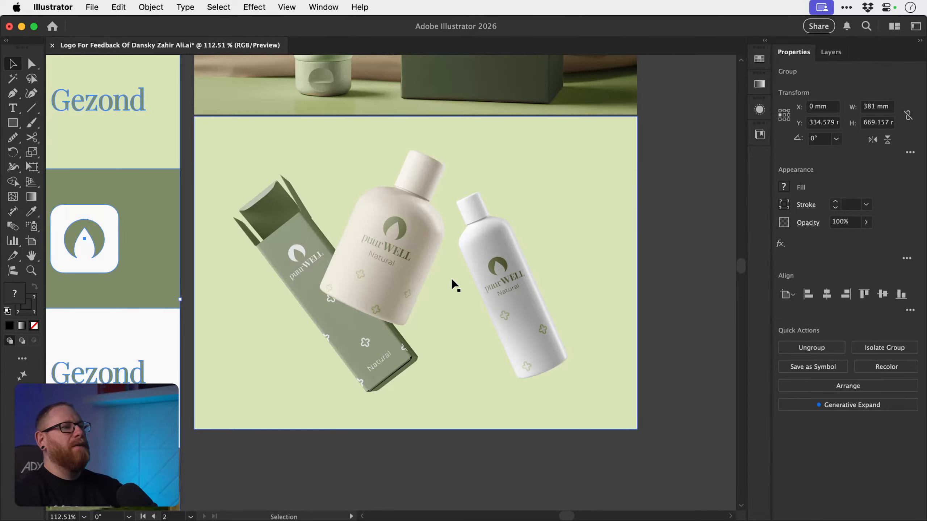
- Clear the selection and compare the logo concept artboard, the brand board and the packaging mockups side by side
key(z)
drag(472, 342, 319, 273)
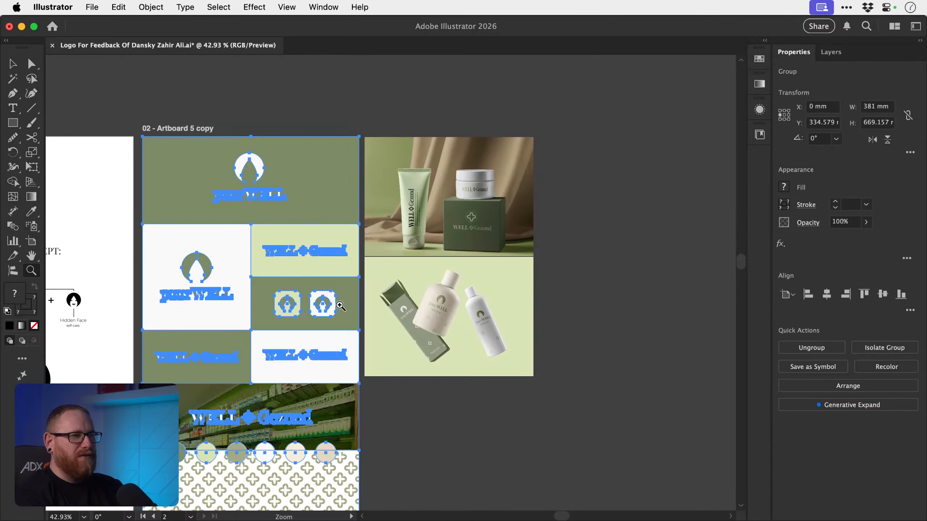
key(space)
drag(351, 319, 453, 320)
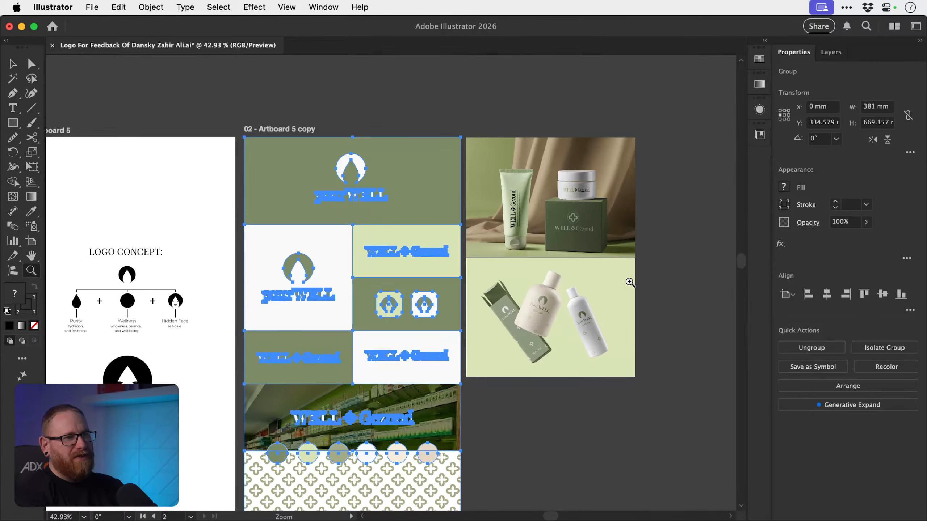
key(v)
click(656, 308)
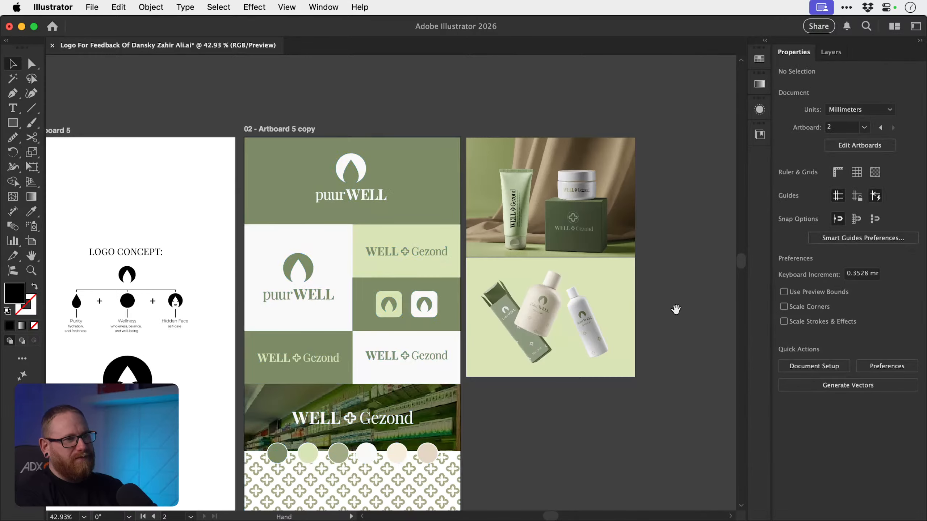
key(space)
drag(675, 306, 638, 288)
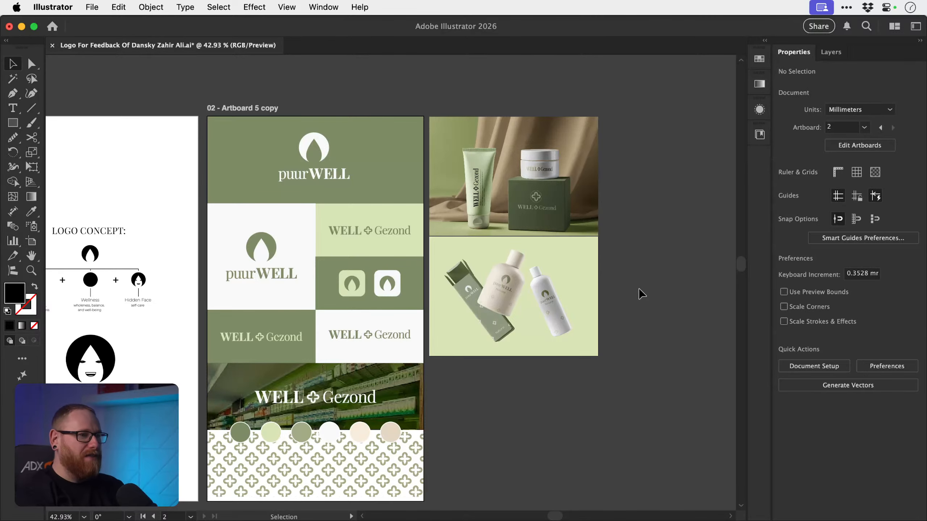
drag(637, 288, 691, 290)
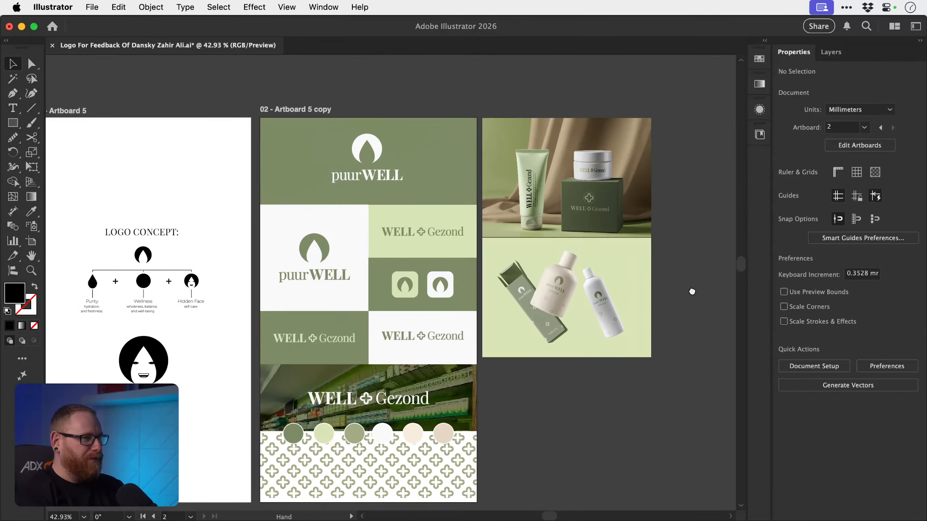
drag(355, 263, 392, 259)
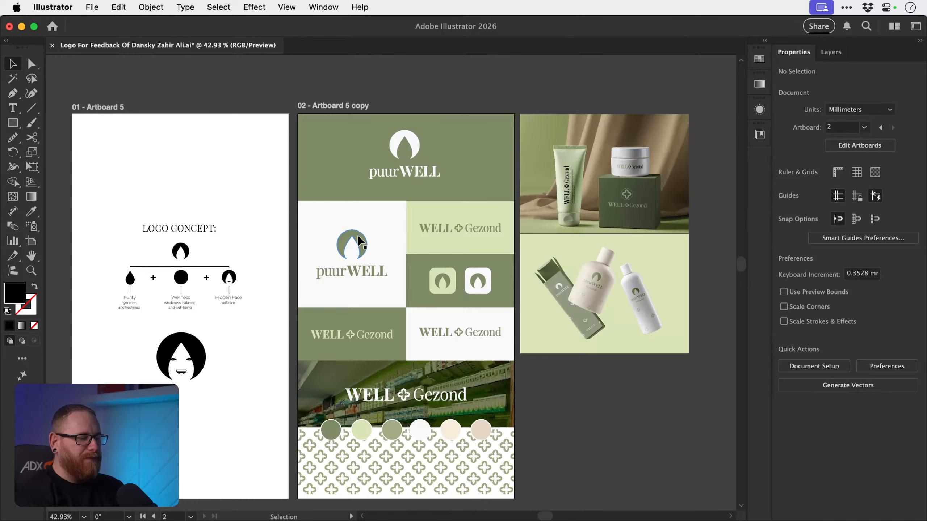
drag(396, 409, 386, 325)
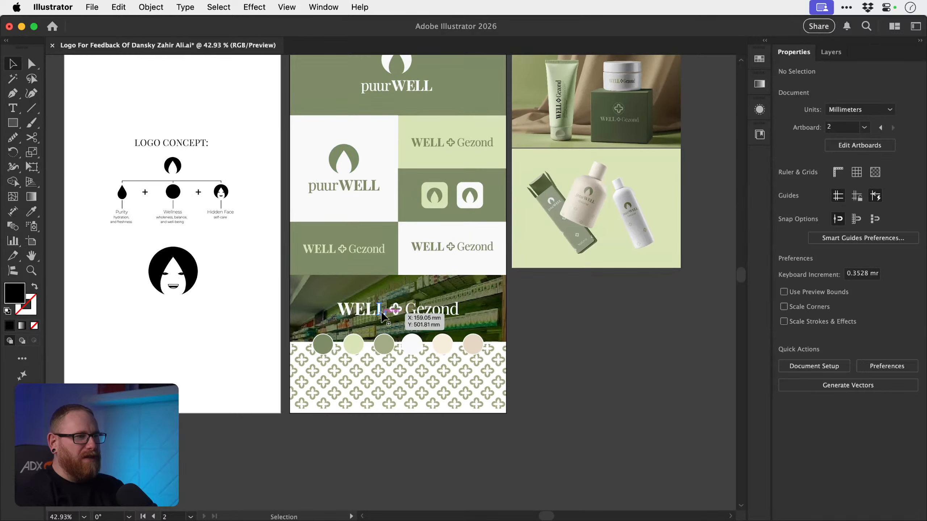
- Compare the WELL Gezond logo on the dark green panel with the other brand board logos and the puurWELL bottle mockup
key(z)
drag(342, 251, 389, 242)
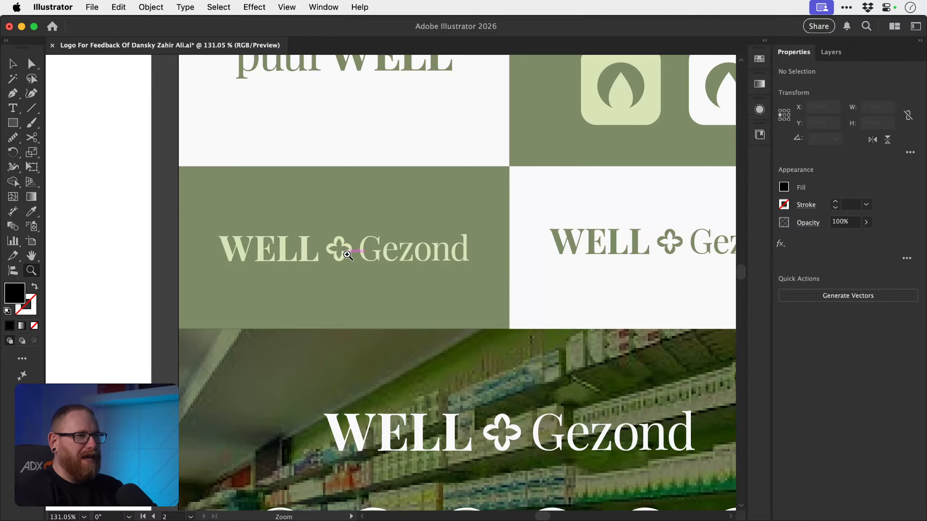
scroll(525, 369, down, 5)
scroll(525, 368, right, 5)
drag(525, 368, 431, 338)
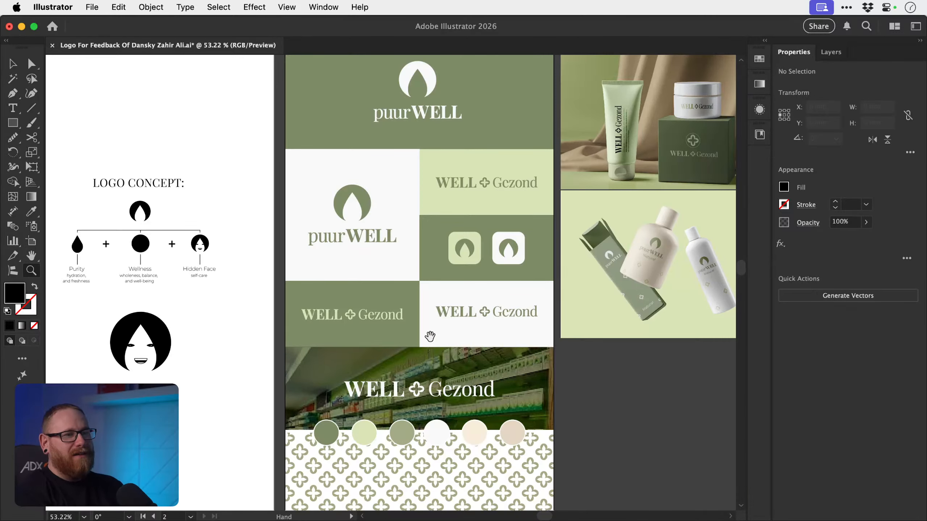
scroll(395, 315, right, 5)
drag(553, 275, 723, 322)
scroll(523, 296, right, 4)
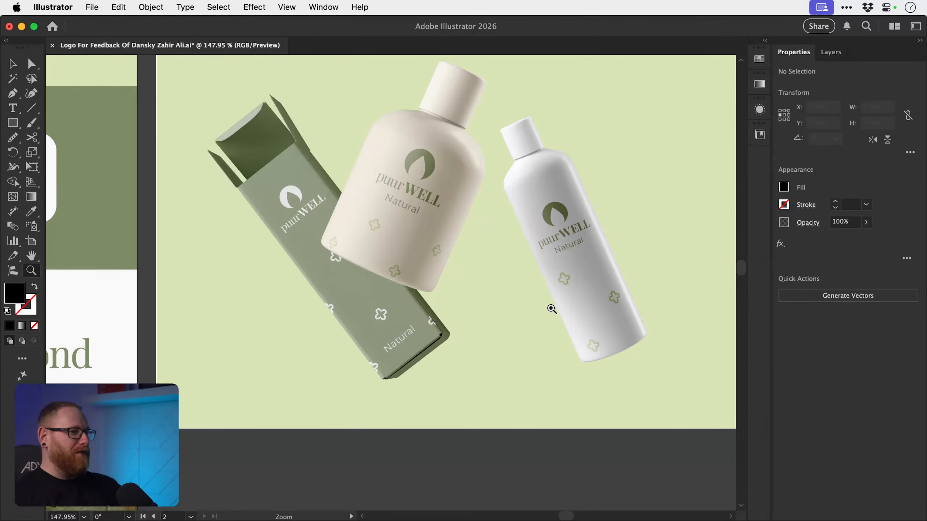
- Examine the puurWELL logo concept, brand board and product mockups across the artboards
key(v)
scroll(531, 306, left, 4)
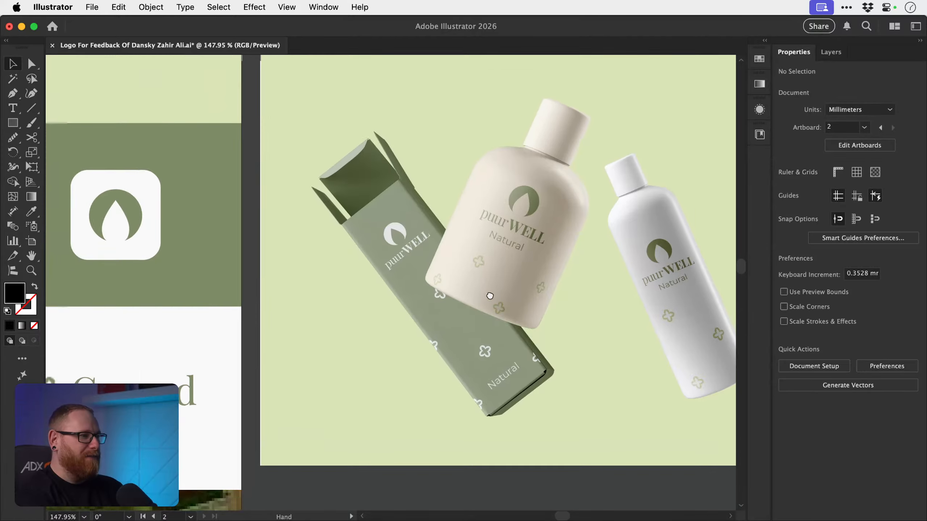
key(super+alt+0)
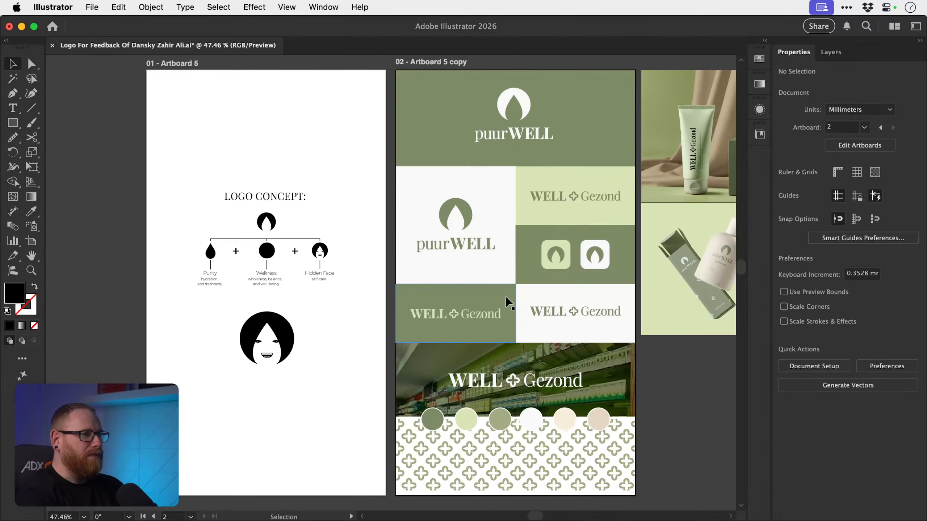
key(space)
drag(501, 295, 352, 284)
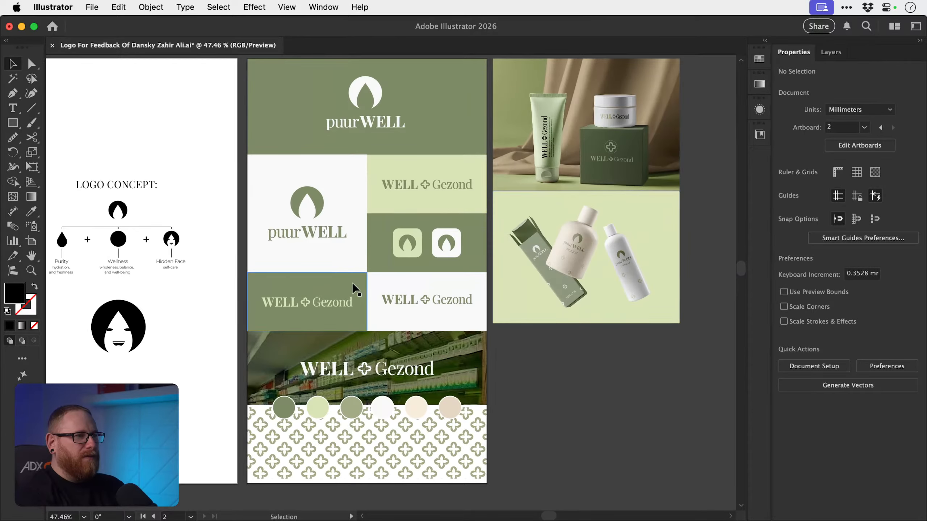
key(z)
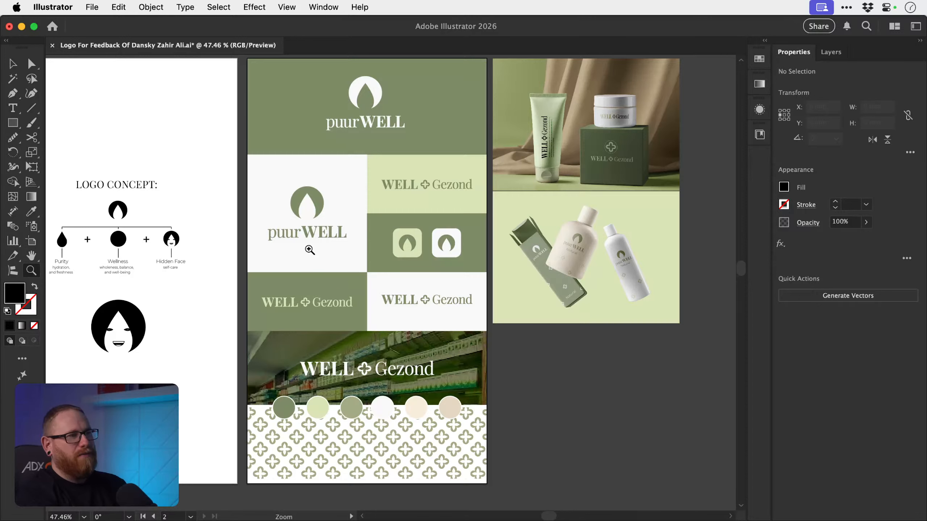
key(v)
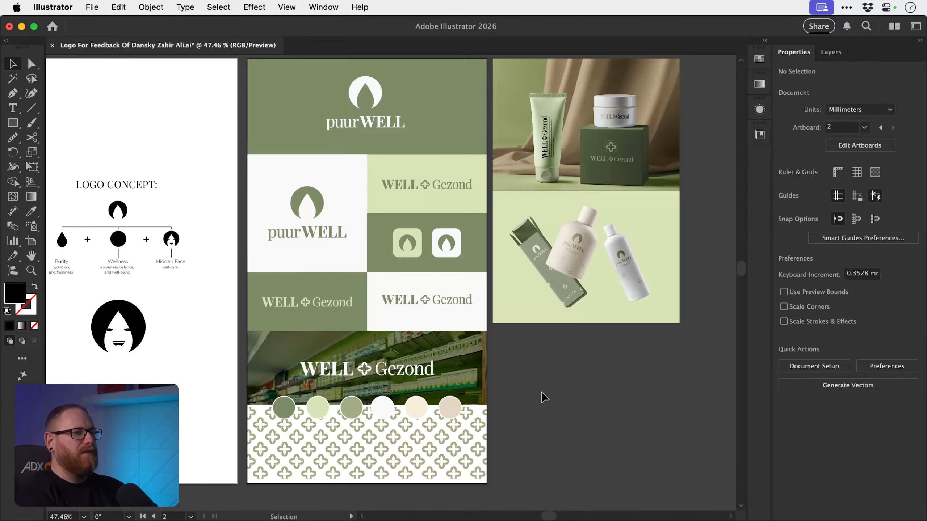
- Ungroup the brand board and copy the green puurWELL logo from its white tile
click(321, 209)
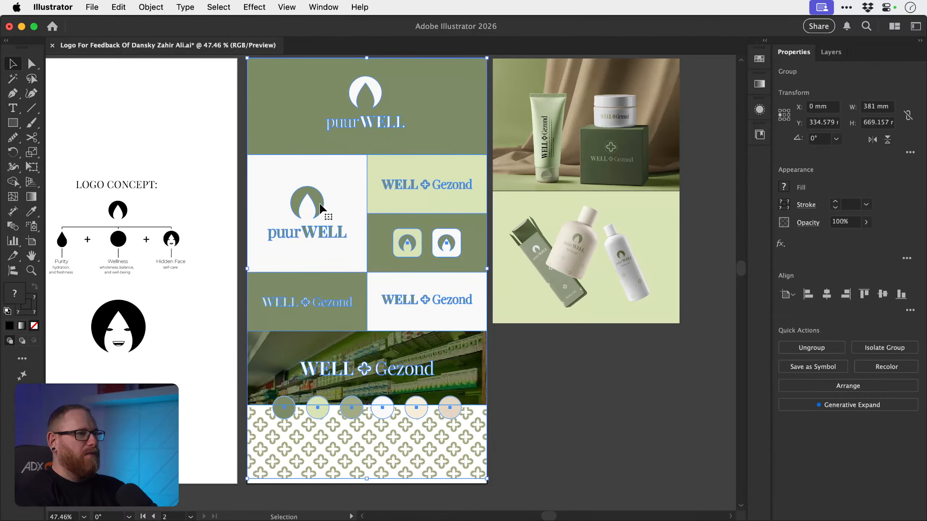
key(shift+super+g)
key(shift+super+a)
click(319, 202)
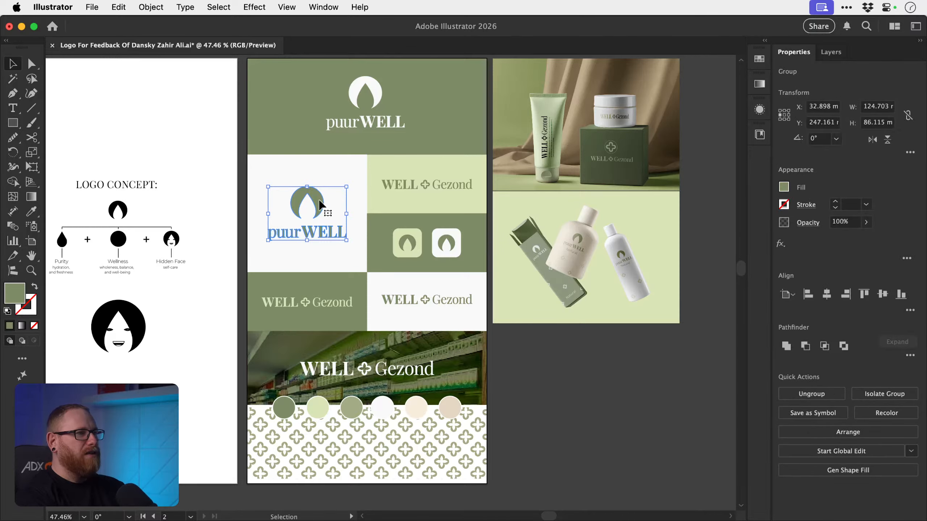
- Create a new 3000 x 3000 px RGB document named Dansky
key(super+n)
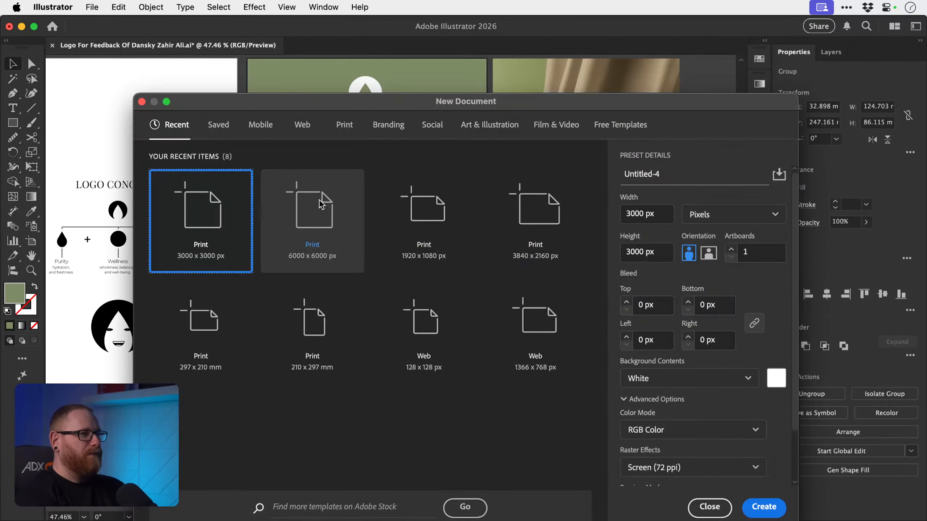
triple_click(656, 177)
text(Dansky)
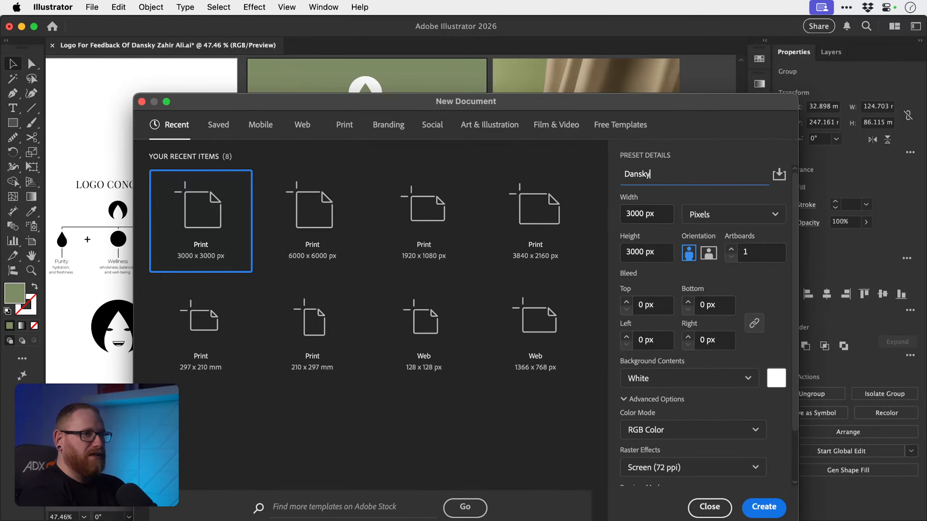
key(Return)
- Paste the green puurWELL logo into the centre of the new artboard
key(super+v)
key(super+0)
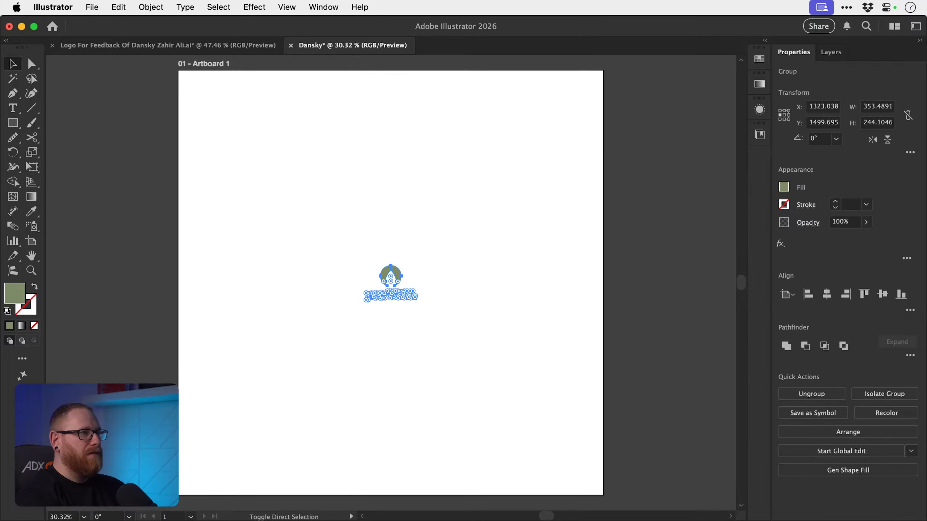
key(super+s)
key(Escape)
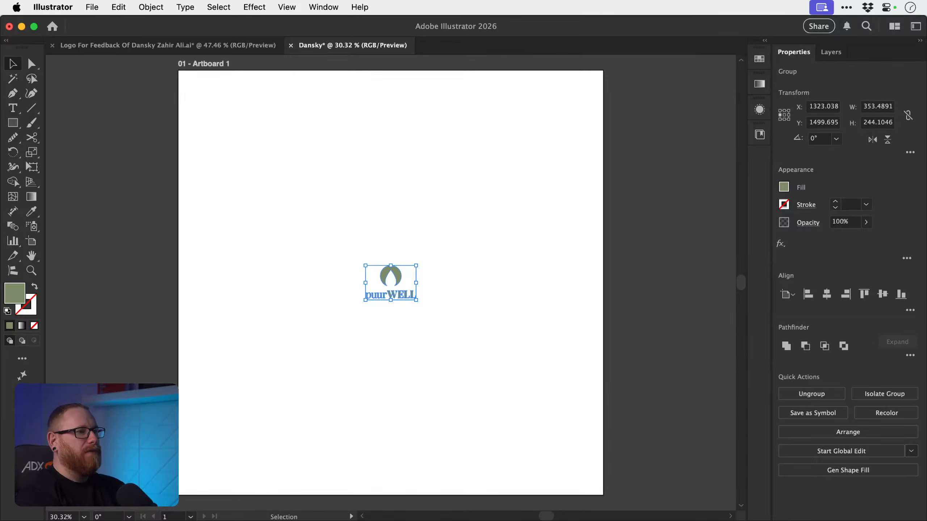
key(a)
key(v)
key(super+1)
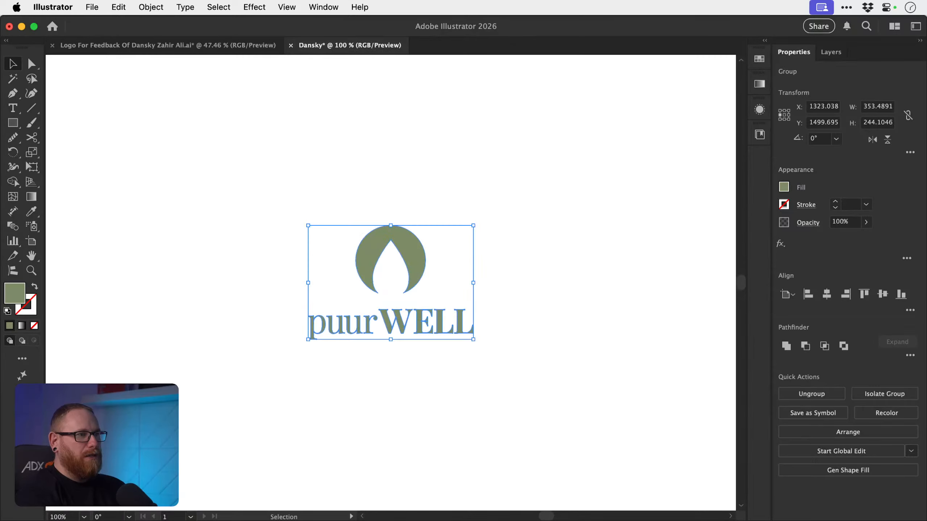
- Move the puurWELL logo left, enlarge it to about 457 px wide and place a duplicate level with it on its right
drag(420, 261, 259, 261)
drag(311, 226, 337, 208)
drag(260, 248, 550, 247)
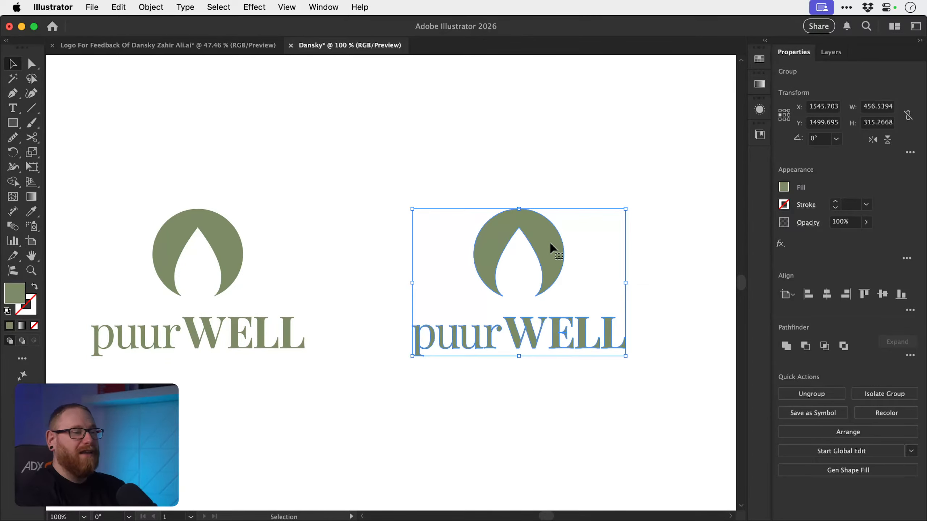
click(421, 309)
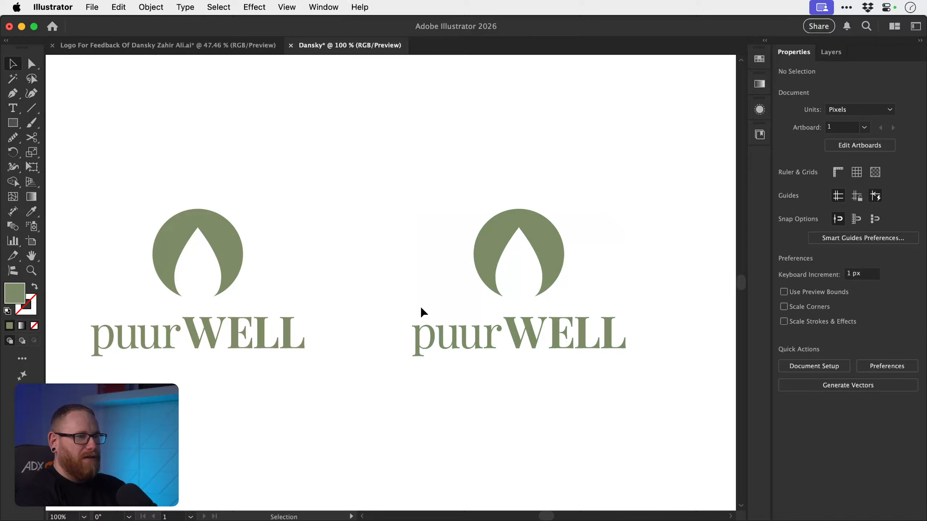
- Ungroup the duplicated logo and delete its wordmark, keeping only the round drop symbol
click(484, 269)
key(super+shift+g)
drag(375, 317, 623, 368)
key(Delete)
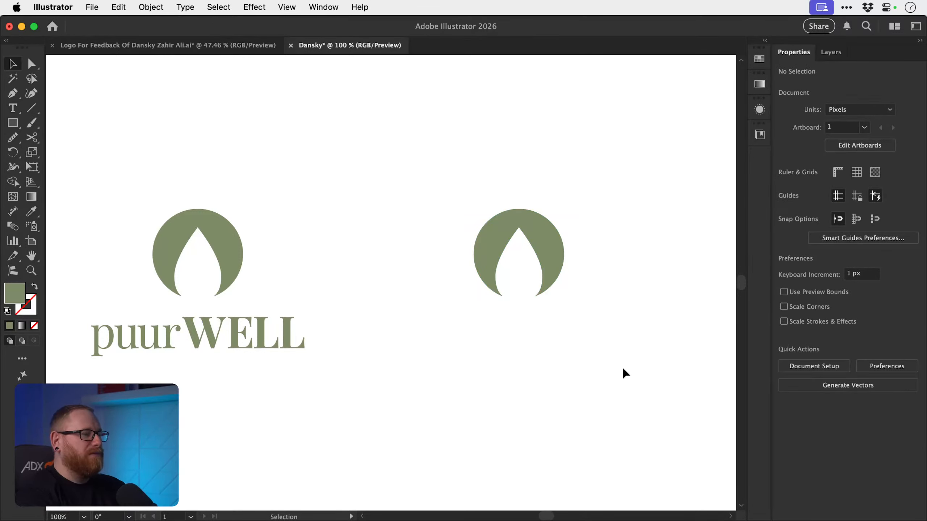
- Add a Lorem ipsum text line below the standalone symbol and enlarge it to 64 pt
key(t)
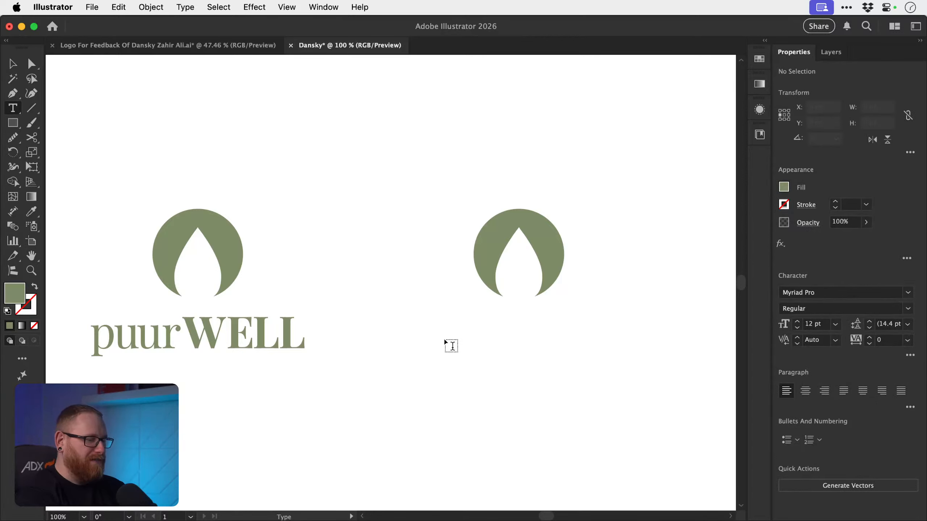
click(445, 338)
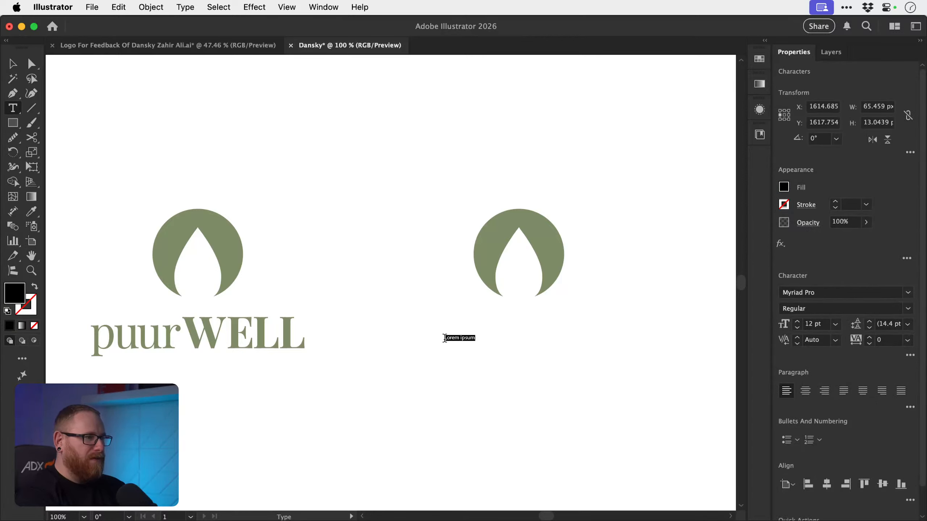
key(Escape)
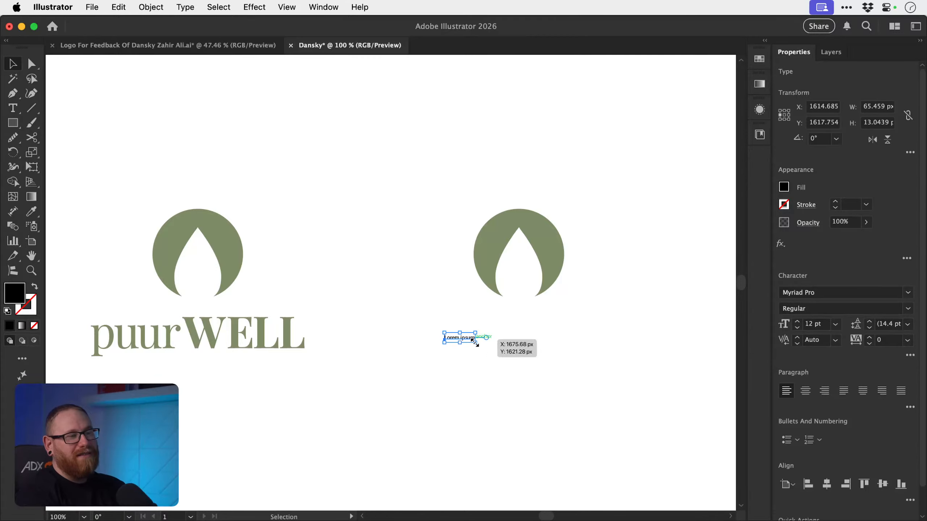
drag(474, 342, 663, 396)
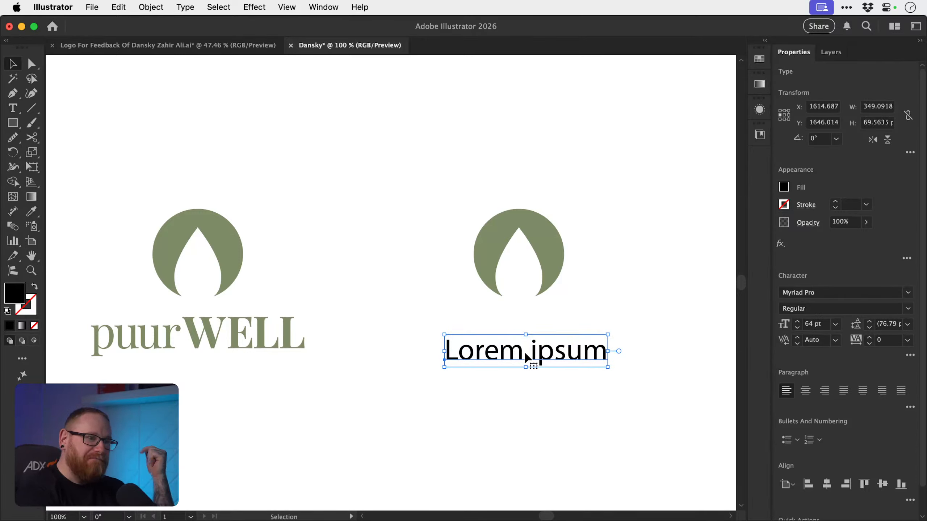
- Set the Lorem ipsum text in Arial and sample the symbol's green as its fill
click(830, 292)
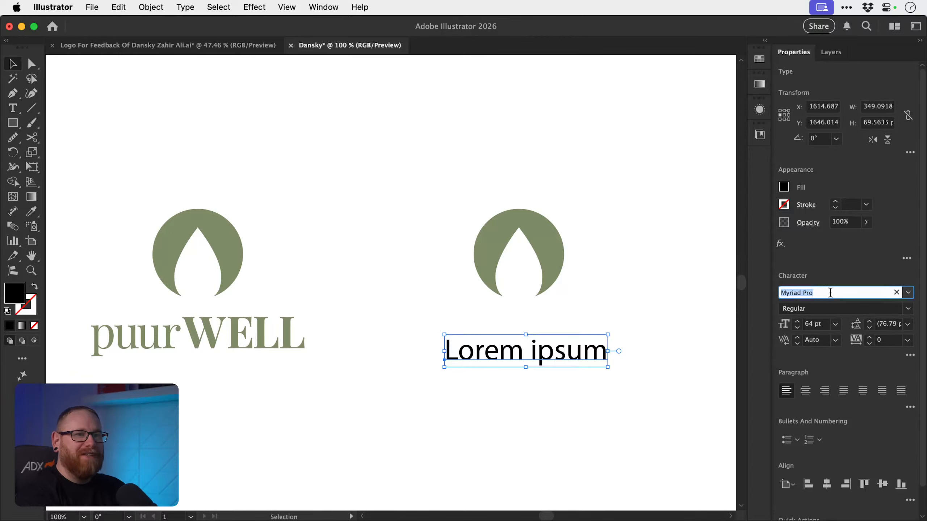
text(arial)
key(Return)
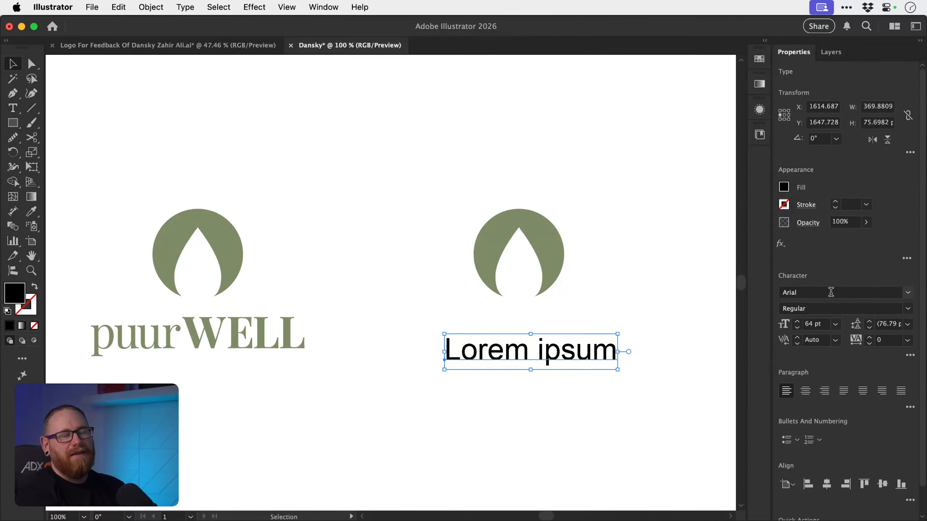
key(i)
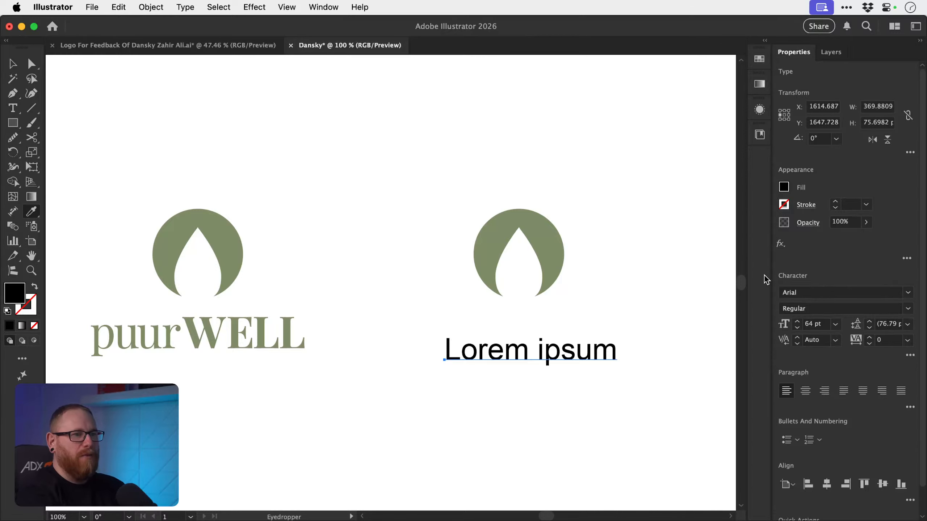
click(547, 240)
key(v)
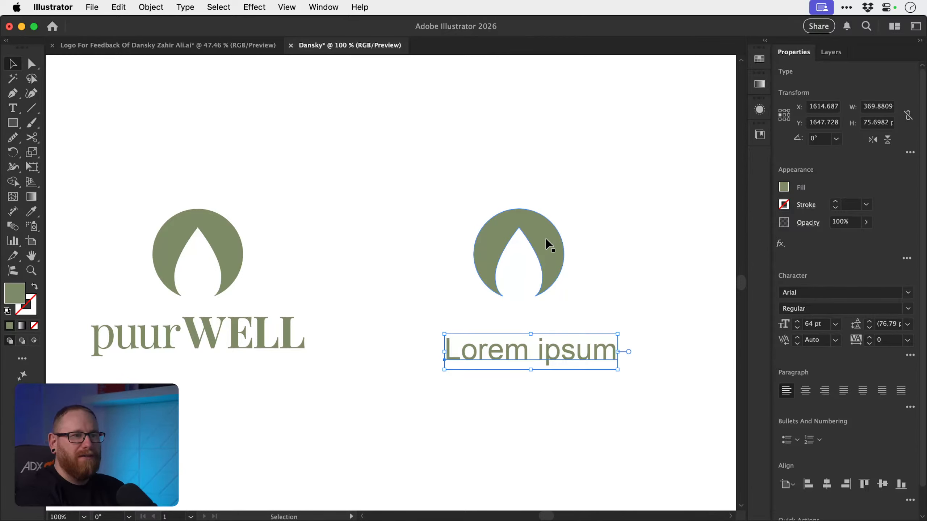
- Change the Lorem ipsum text's font style to Bold Italic
click(881, 309)
key(Down)
key(Down)
key(Down)
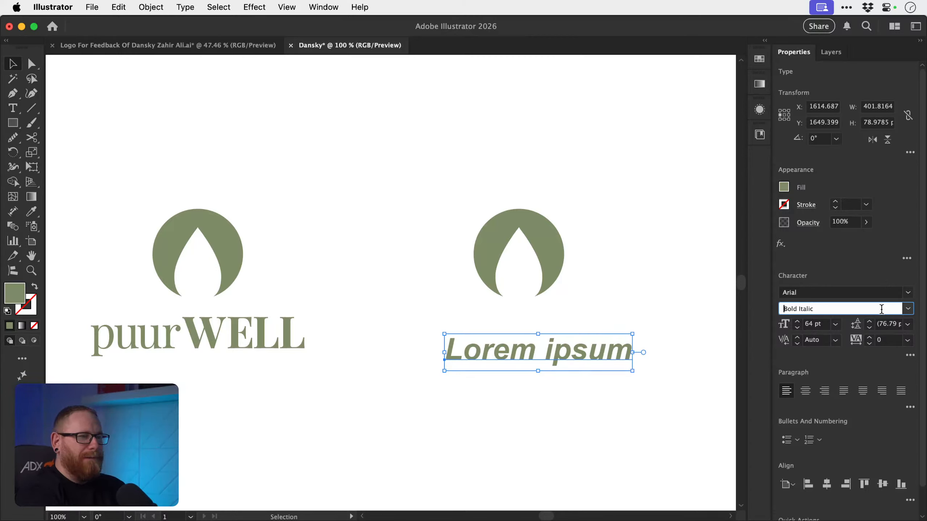
- Try successive fonts on the Lorem ipsum text and settle on Baskerville Display PT Bold
click(887, 292)
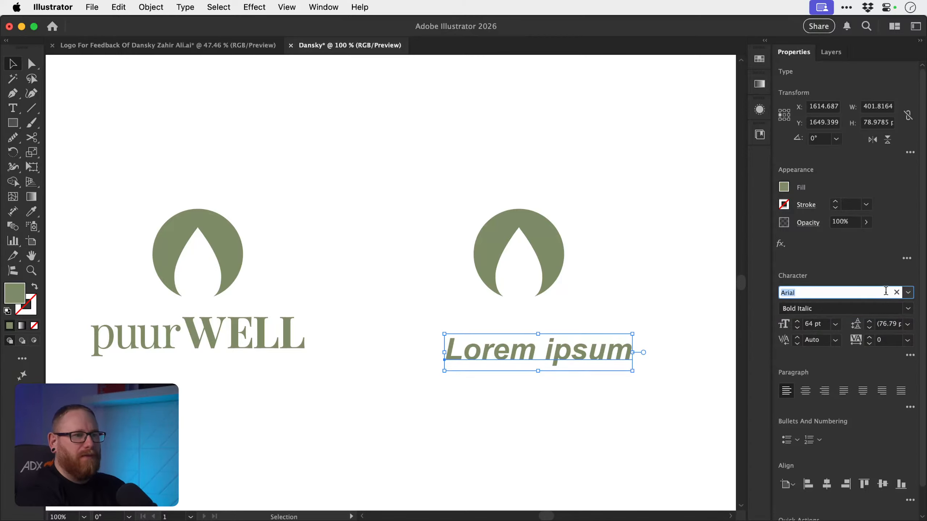
key(Down)
key(Down)
key(Down)
key(Down)
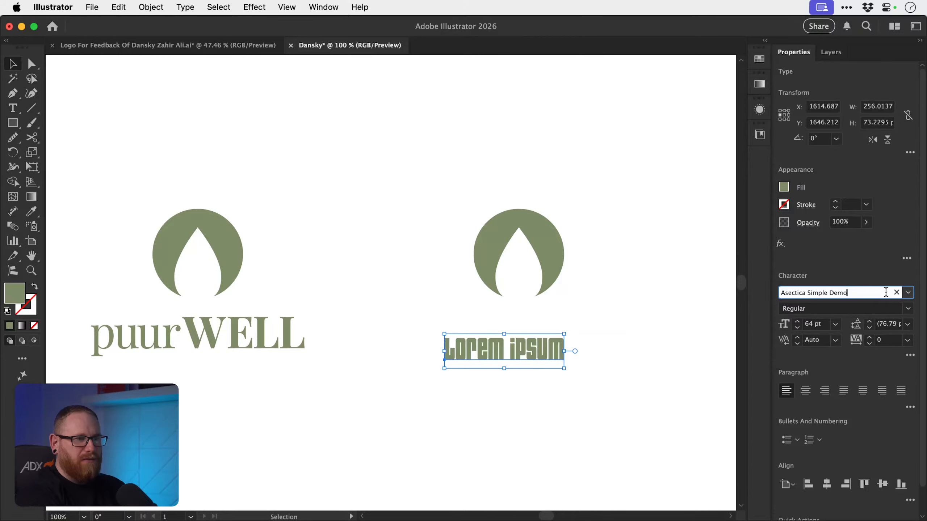
key(Down)
key(Down)
key(Down)
key(Down)
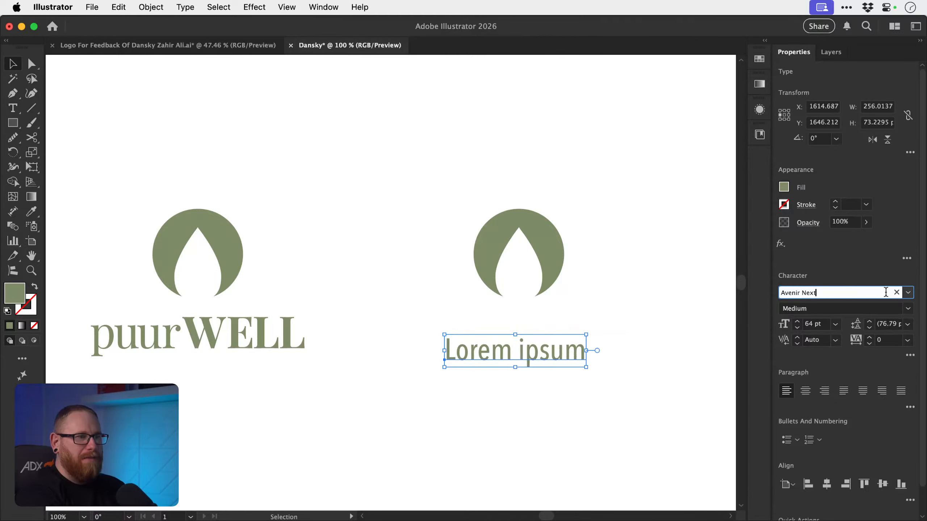
key(Down)
key(Down)
key(Down)
key(Down)
key(Down)
key(Down)
key(Down)
key(Down)
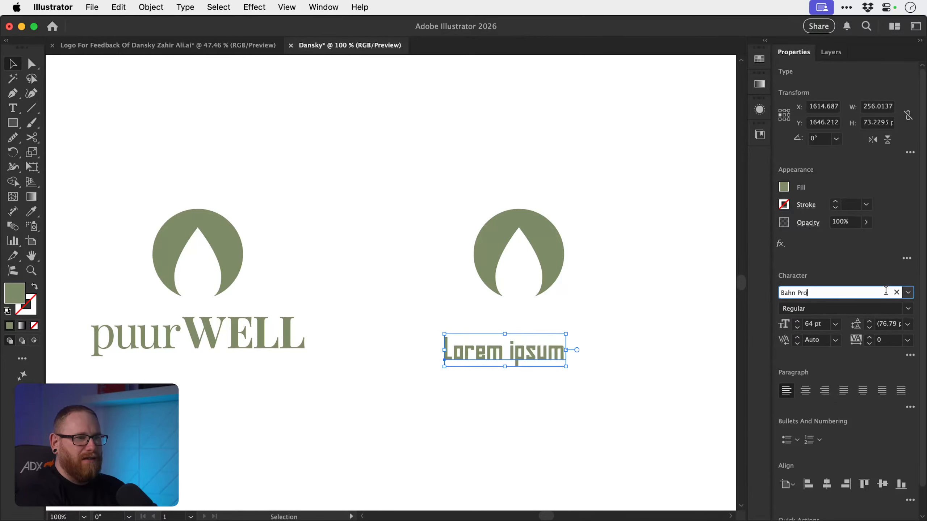
key(Down)
key(Down)
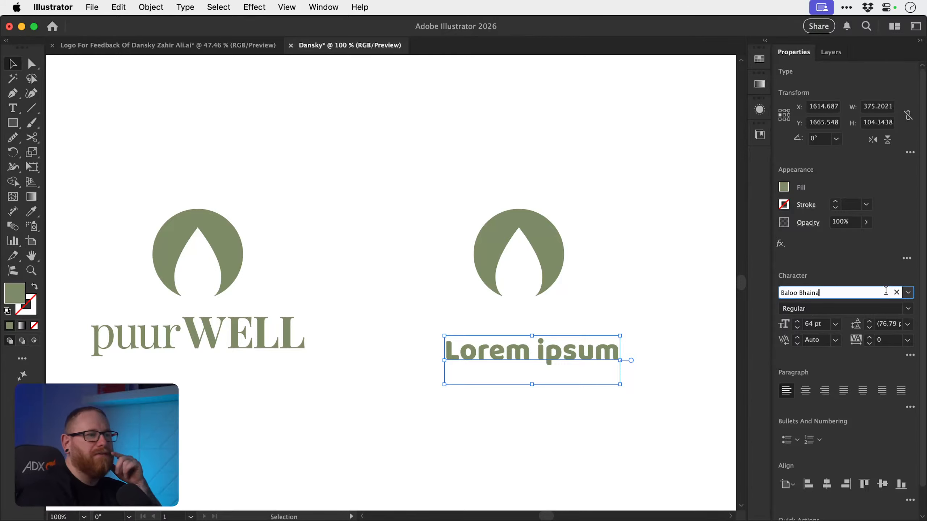
key(Down)
key(Down)
key(Down)
key(Down)
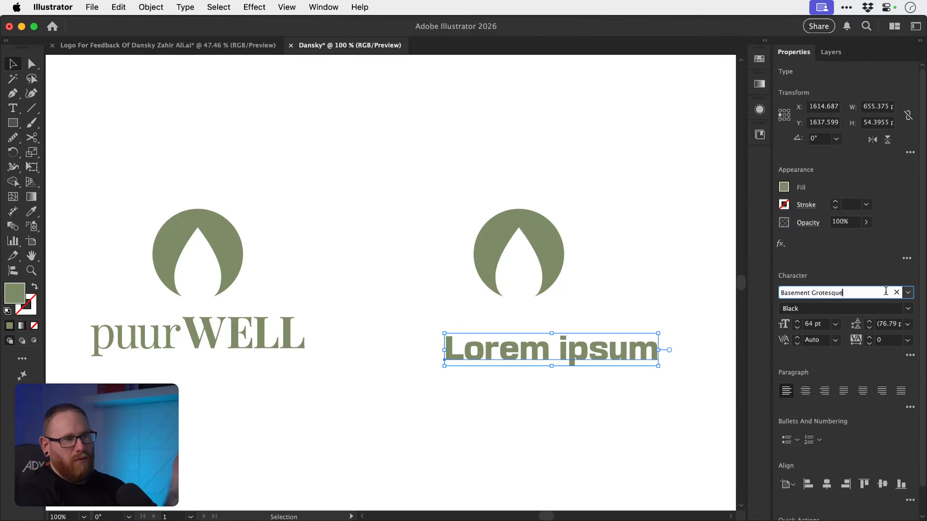
key(Down)
key(Down)
key(Down)
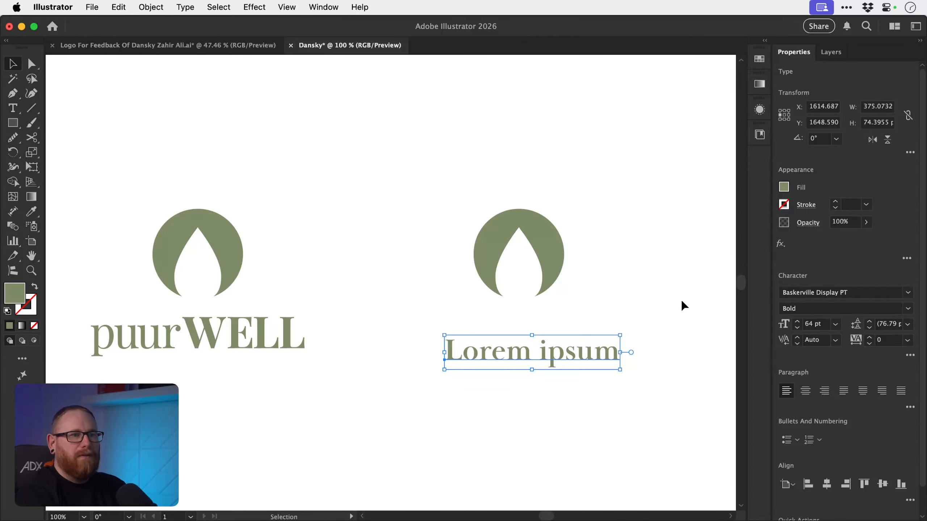
click(680, 300)
- Duplicate the Lorem ipsum line directly below itself and replace the upper line's text with PuurWell
drag(565, 369, 571, 403)
double_click(523, 353)
key(super+a)
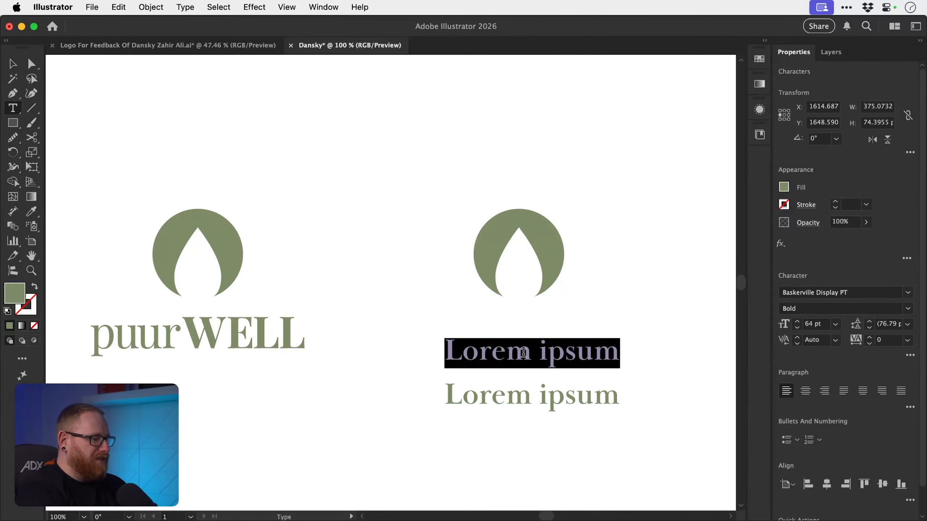
text(Puur)
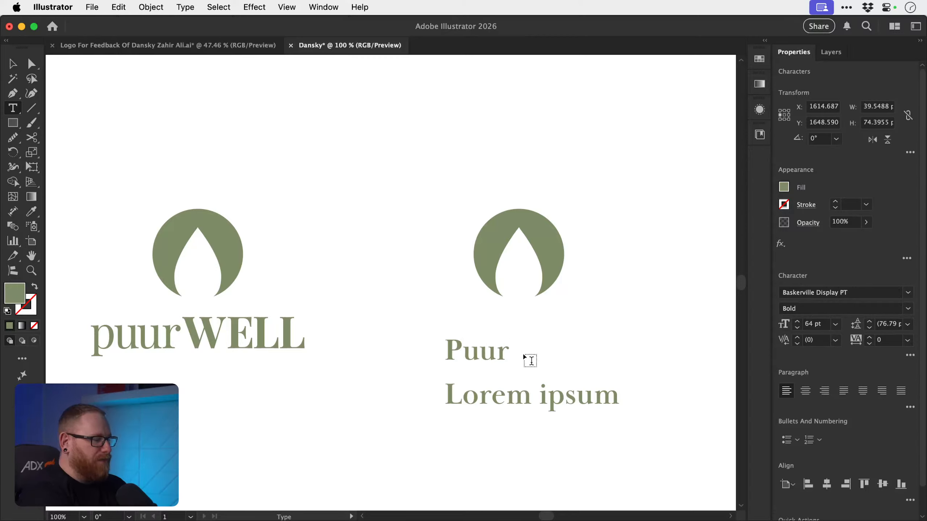
text(Well)
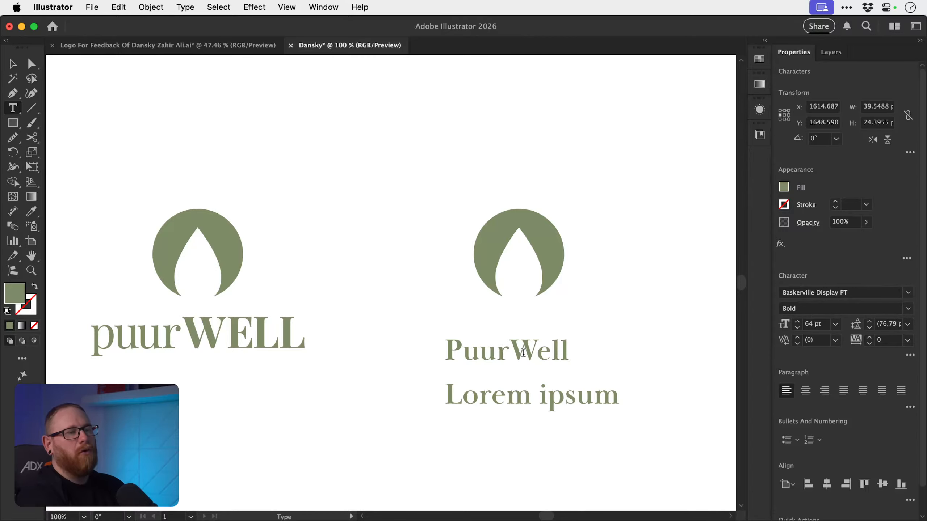
- Try the wordmark with its second half in capitals as PuurWELL and return it to PuurWell
key(BackSpace)
key(BackSpace)
key(BackSpace)
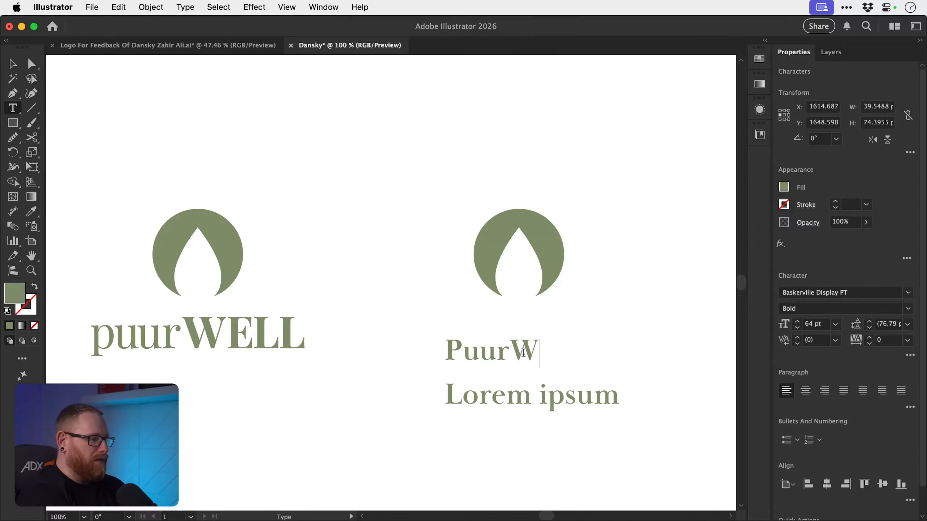
text(ELLL)
key(BackSpace)
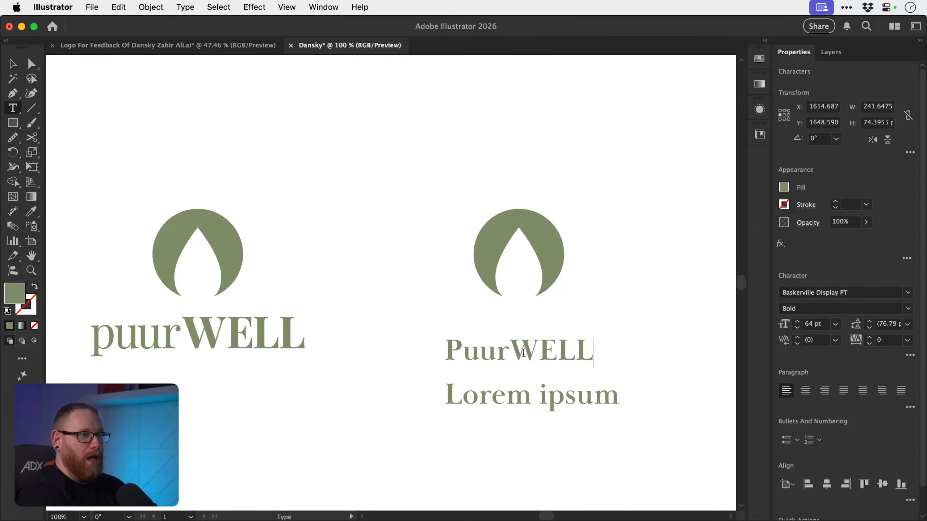
key(BackSpace)
key(BackSpace)
key(BackSpace)
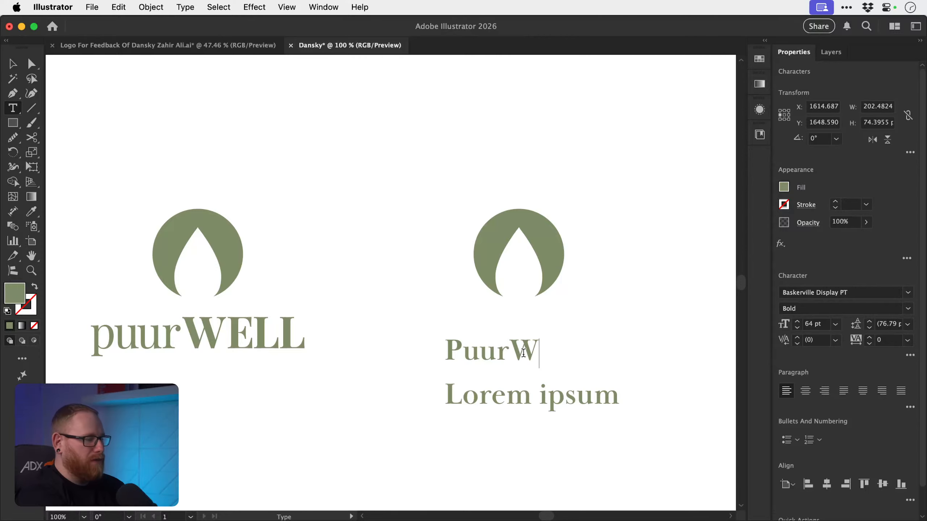
text(ell)
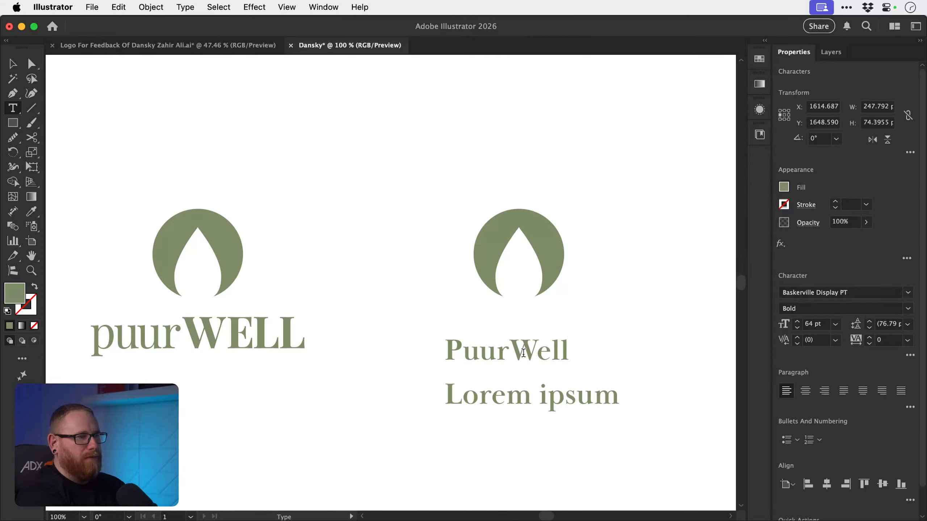
- Try a space between Puur and Well in the wordmark and remove it
key(Left)
key(Left)
key(Left)
key(Left)
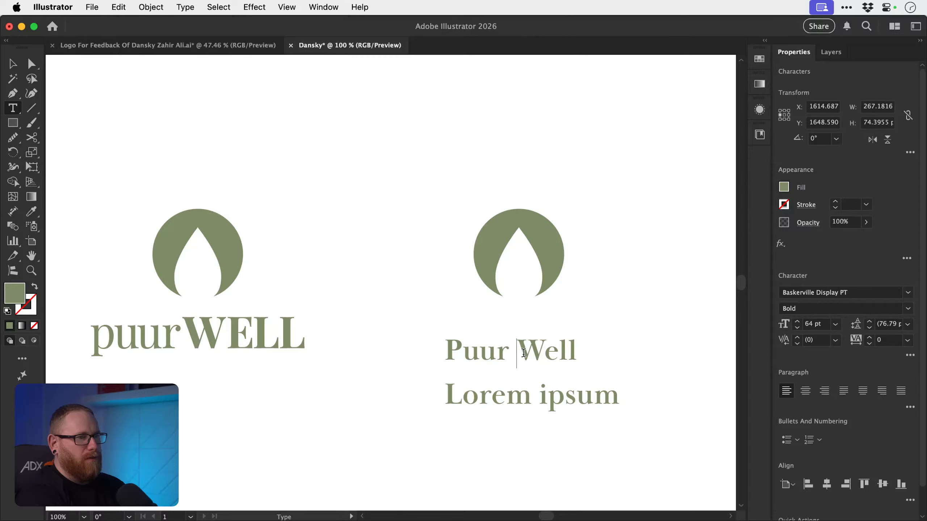
key(BackSpace)
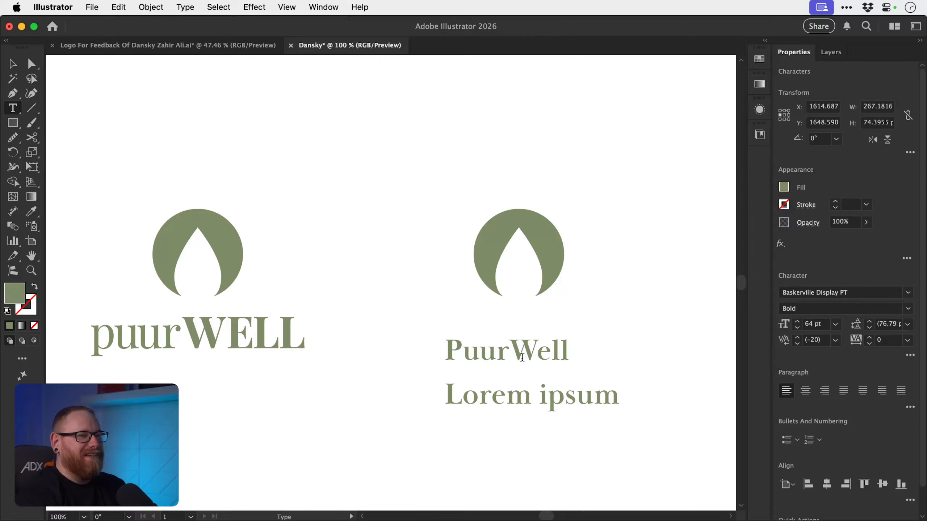
- Try a lowercase w in the wordmark and undo the change
drag(527, 351, 510, 352)
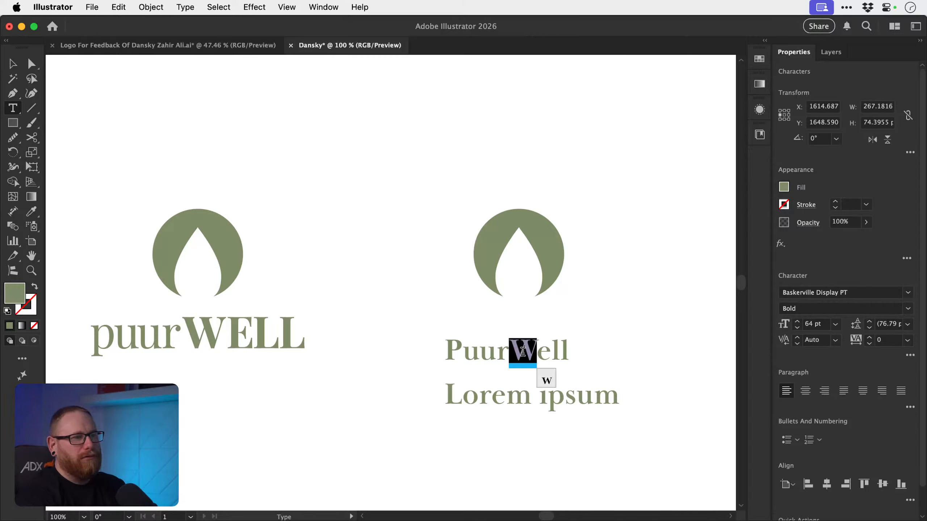
text(w)
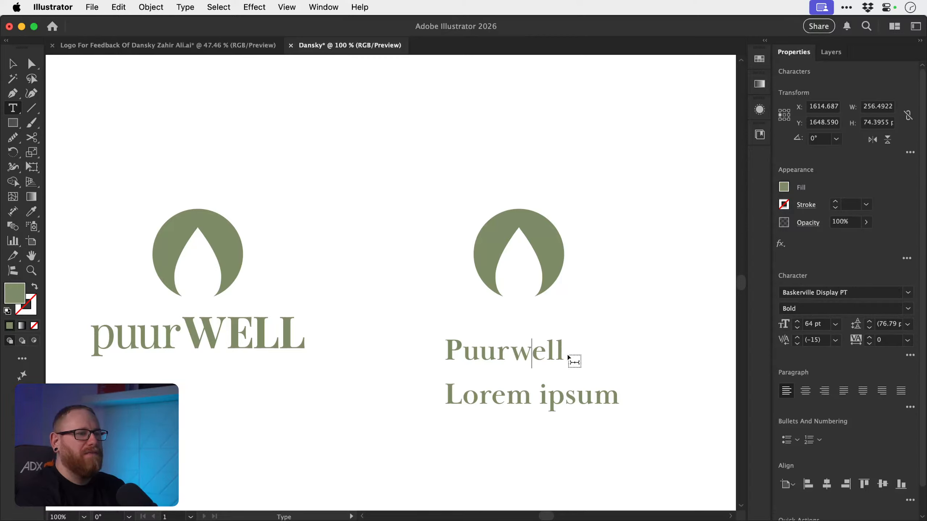
key(super+z)
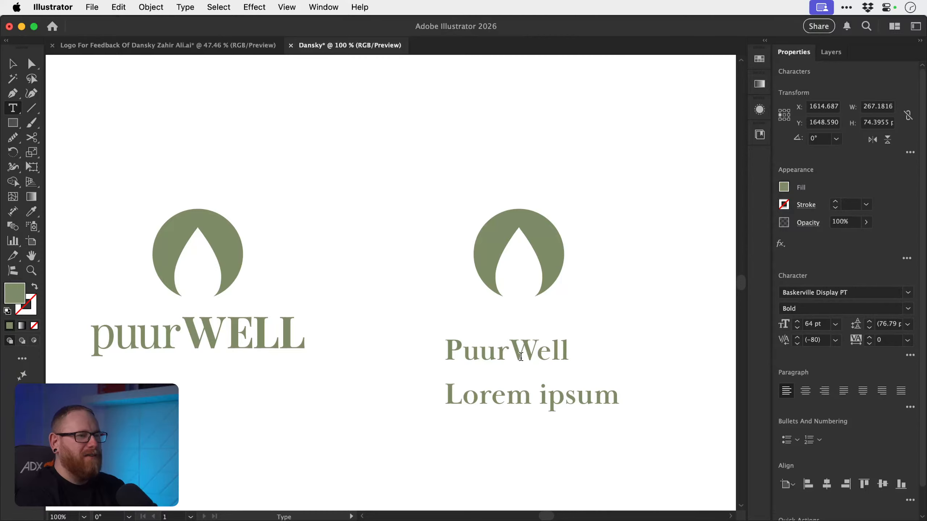
- Try adding an e at the end of PuurWell and delete the extra letter
click(567, 351)
text(e)
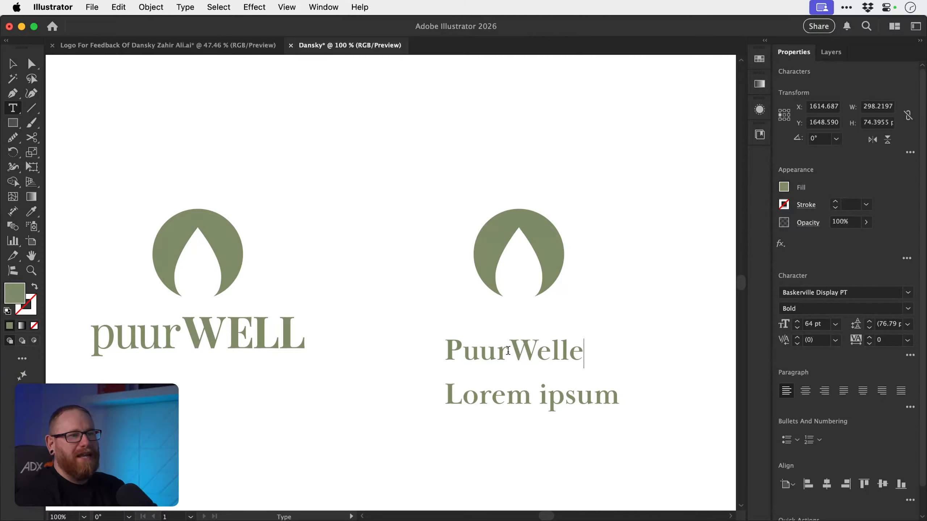
drag(508, 350, 579, 348)
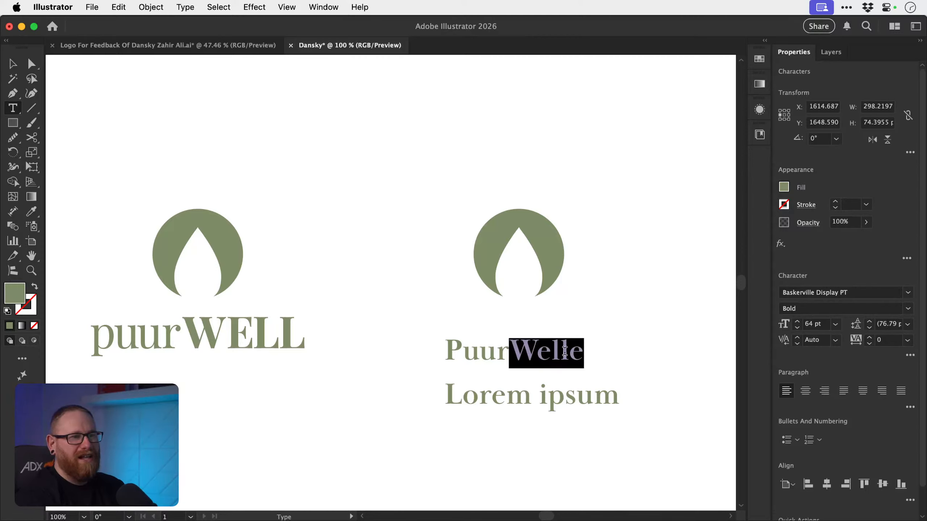
click(577, 352)
key(BackSpace)
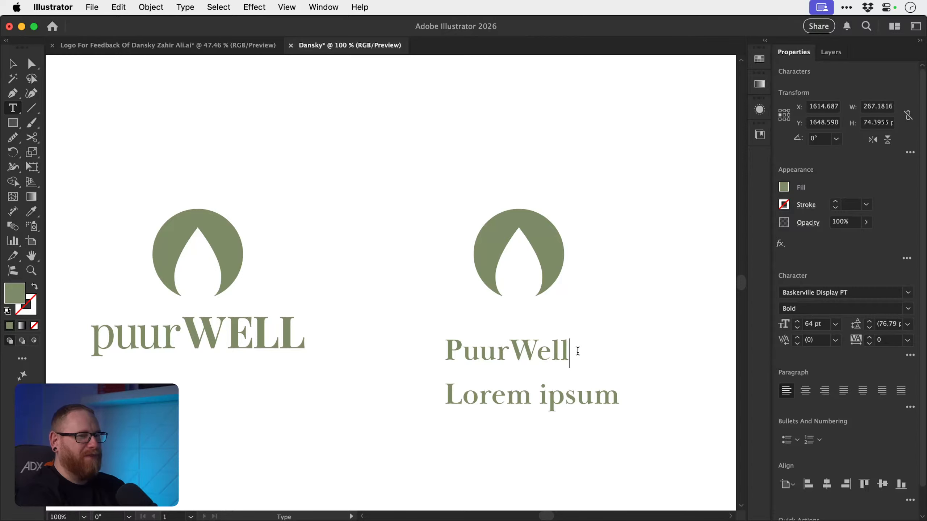
- Delete the Lorem ipsum line and enlarge the PuurWell wordmark to about 78 pt beneath the symbol
click(20, 64)
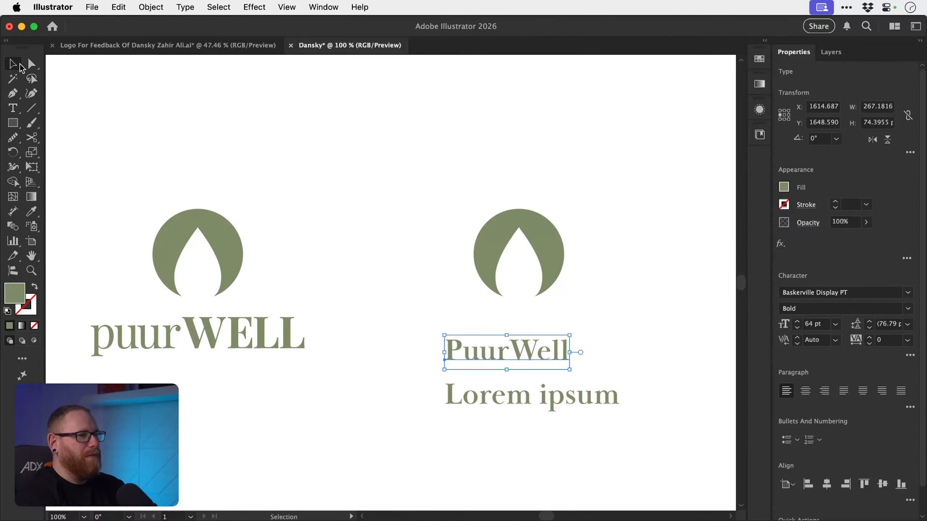
click(529, 398)
key(Delete)
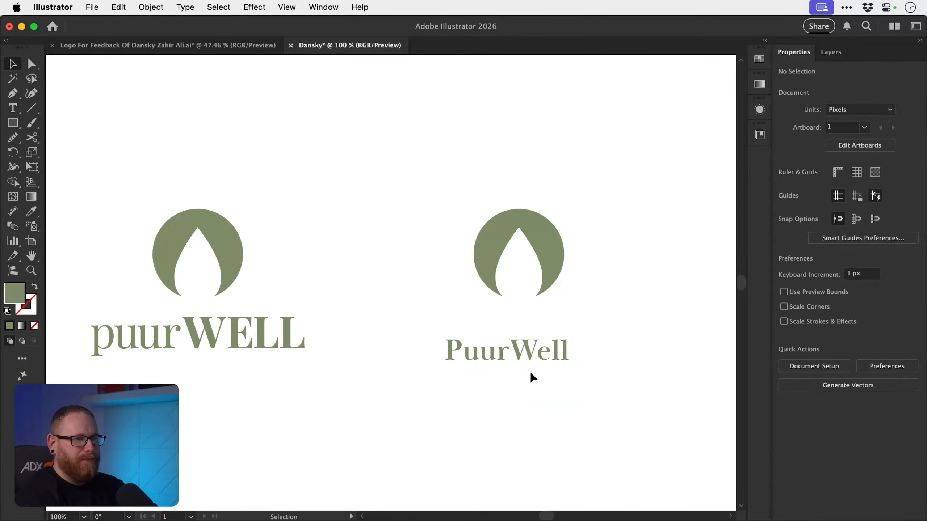
drag(539, 356, 598, 318)
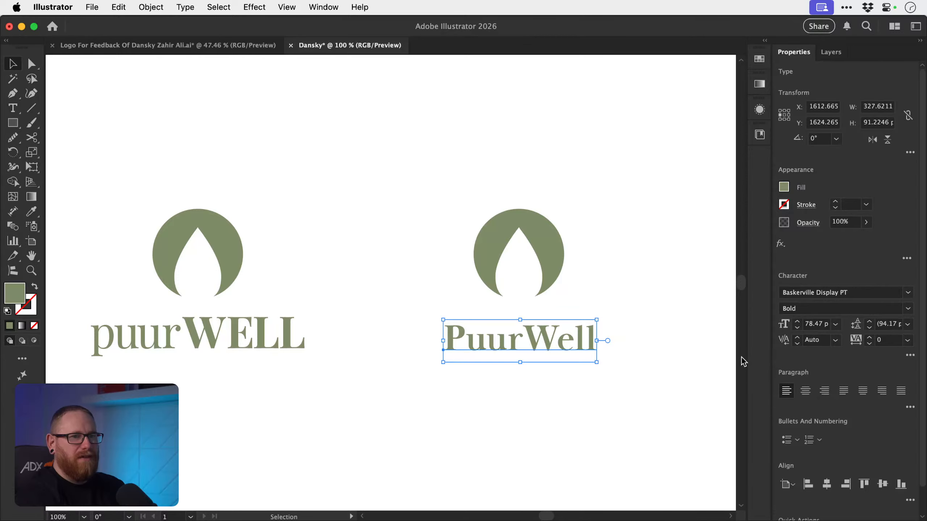
- Centre the wordmark's paragraph and align it horizontally with the symbol above, moving the wordmark slightly closer to the symbol
click(806, 391)
shift+click(552, 257)
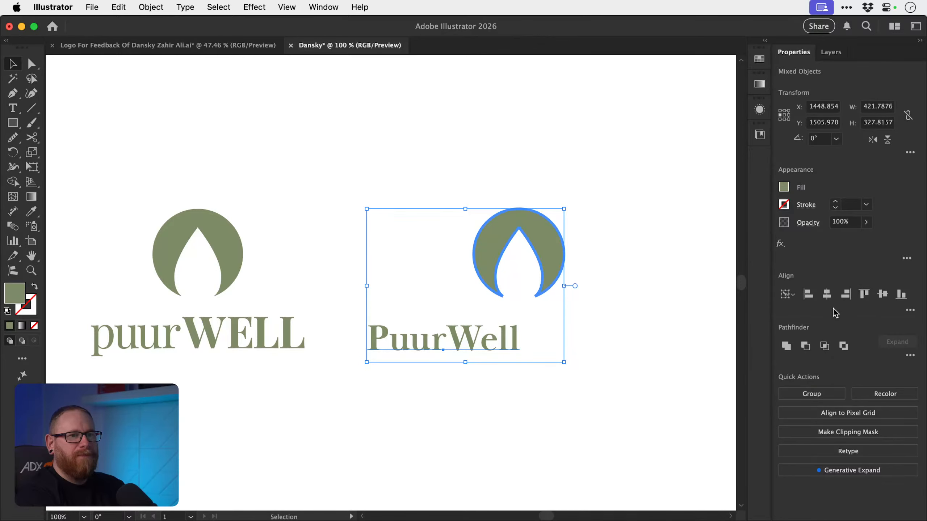
click(827, 294)
click(410, 420)
drag(409, 397, 551, 243)
drag(551, 242, 510, 245)
drag(385, 399, 440, 395)
click(452, 396)
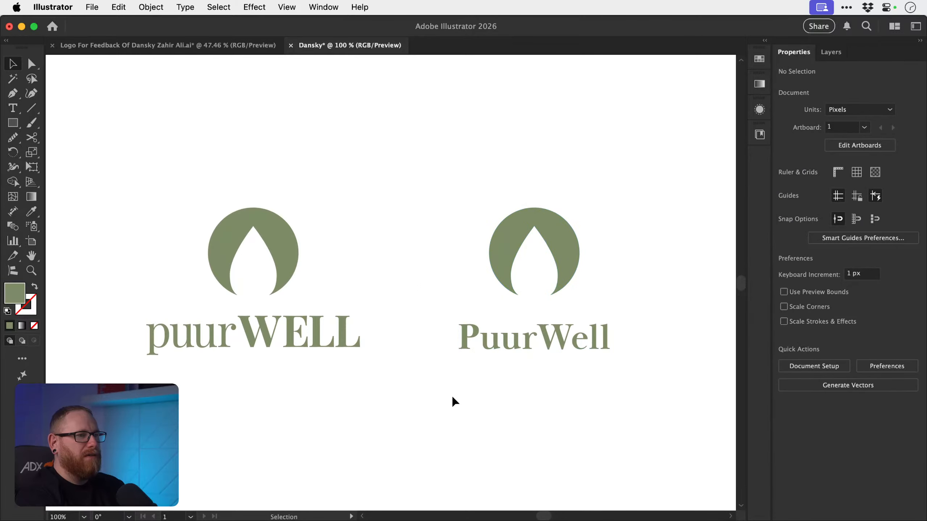
drag(598, 352, 598, 345)
click(645, 363)
- Reposition the wordmark below the symbol using a temporary small rectangle between them as a spacing guide, and delete the rectangle
key(z)
drag(562, 310, 686, 344)
drag(604, 348, 537, 359)
drag(465, 346, 498, 348)
key(v)
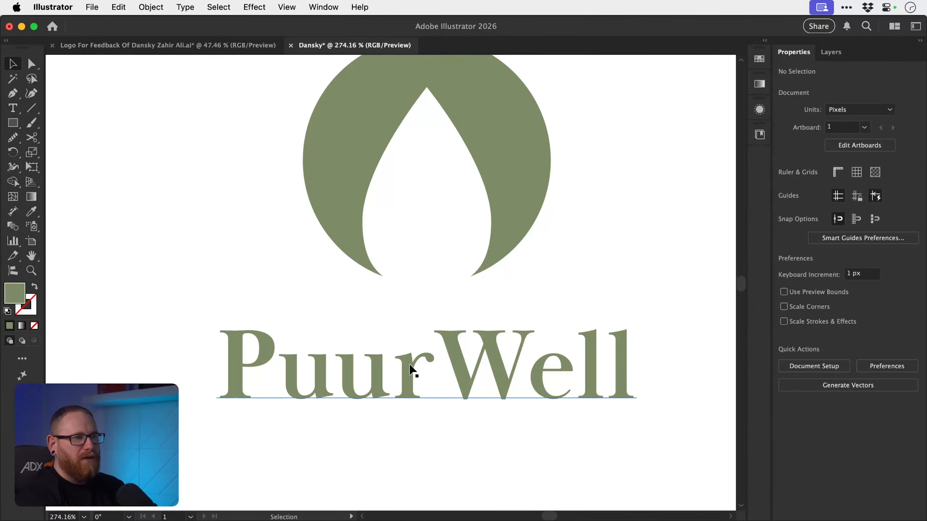
key(m)
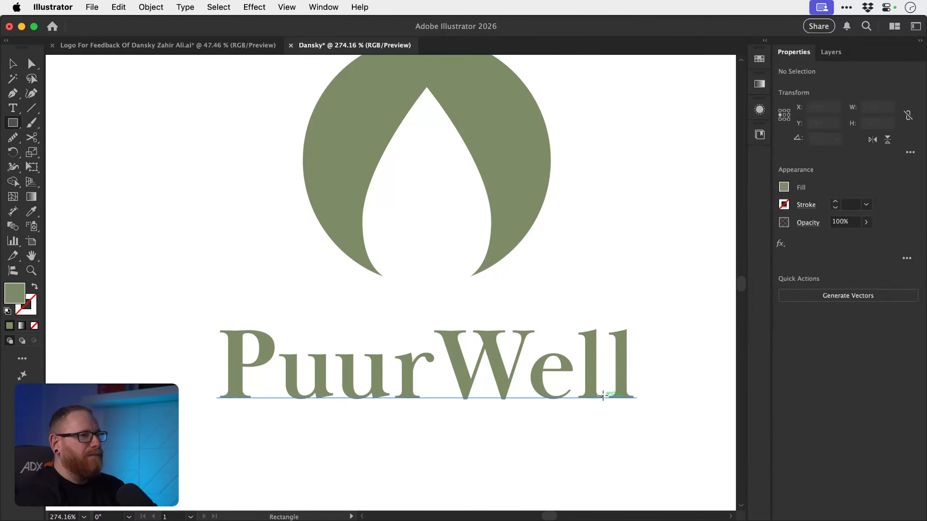
mouse_move(531, 354)
mouse_down()
mouse_move(573, 390)
mouse_move(573, 403)
mouse_move(463, 314)
mouse_up()
key(v)
shift+click(499, 356)
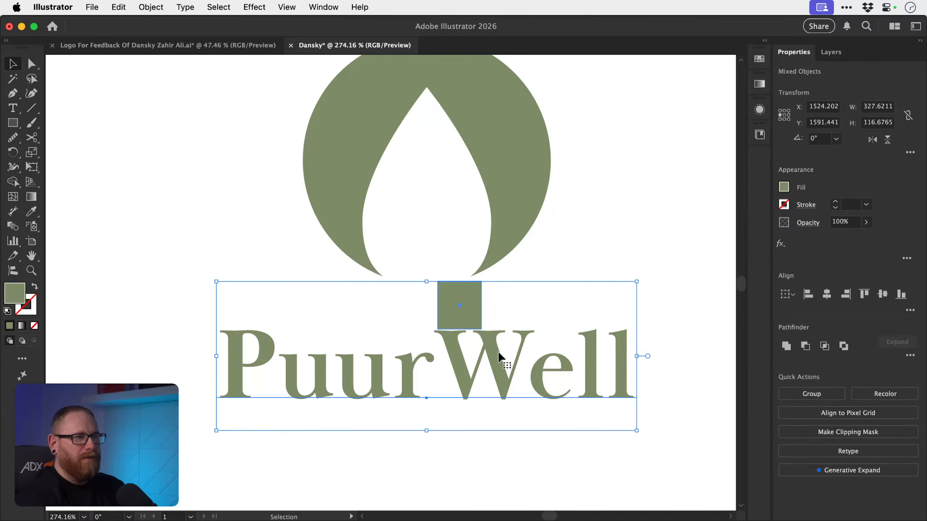
drag(499, 355, 481, 354)
click(527, 289)
click(461, 308)
key(Delete)
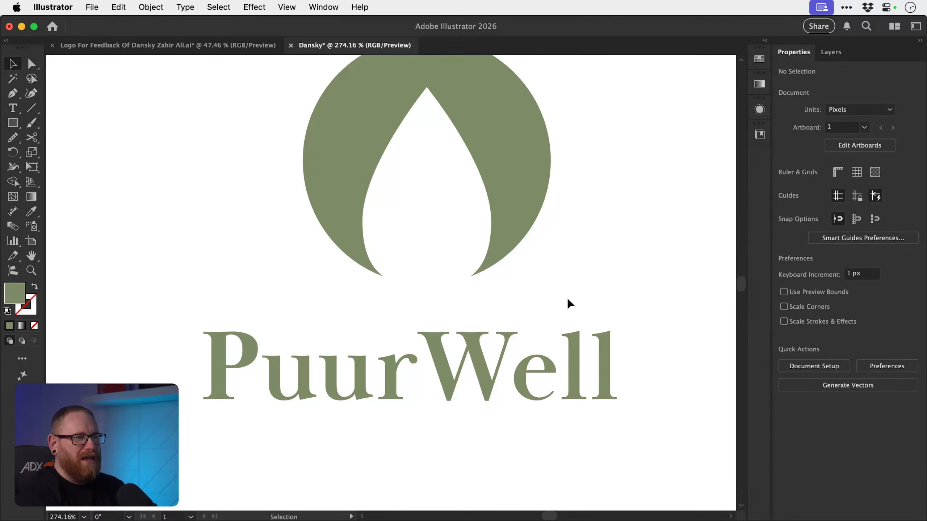
- Align the wordmark and the symbol above it on their horizontal centres
click(476, 341)
shift+click(512, 227)
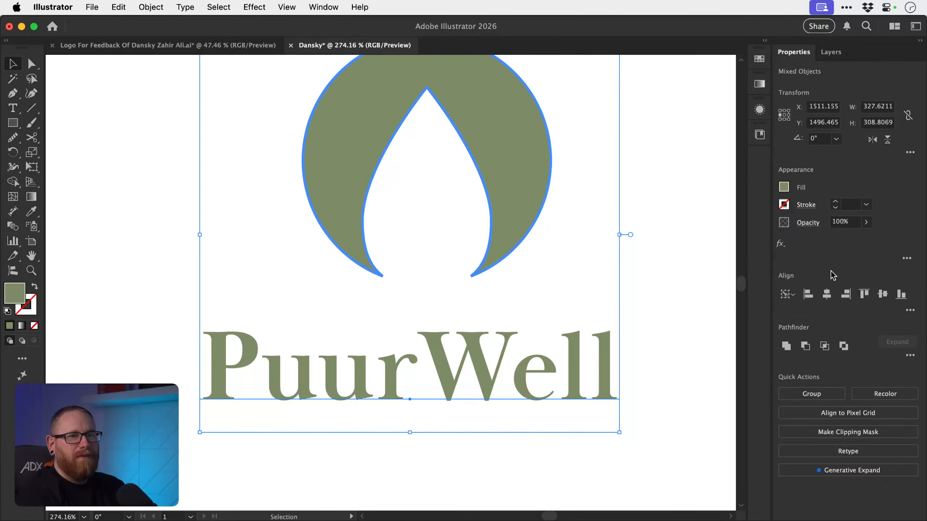
click(826, 294)
click(647, 313)
key(z)
drag(621, 362, 495, 324)
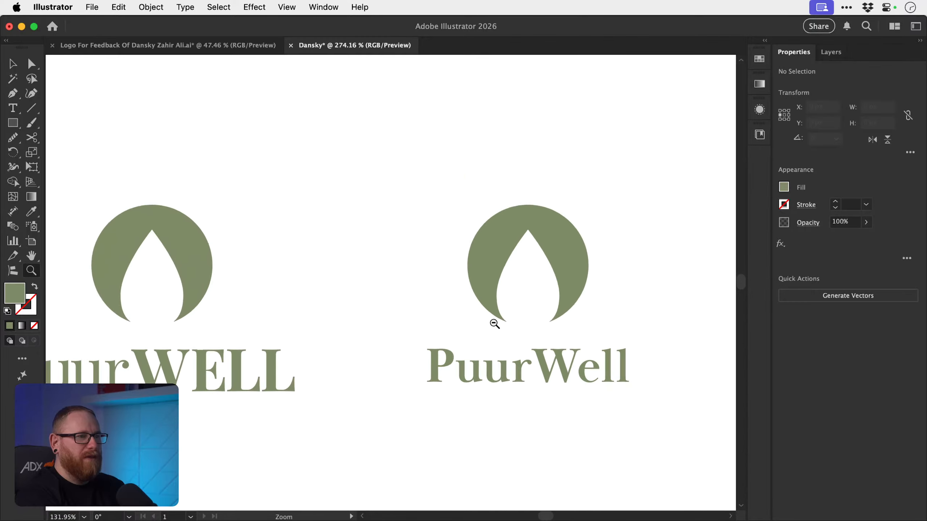
key(v)
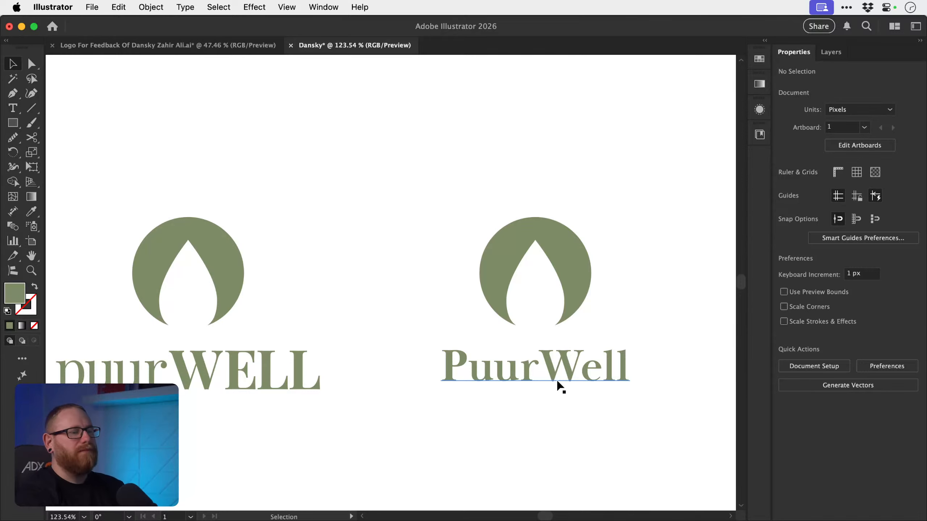
drag(568, 398, 531, 377)
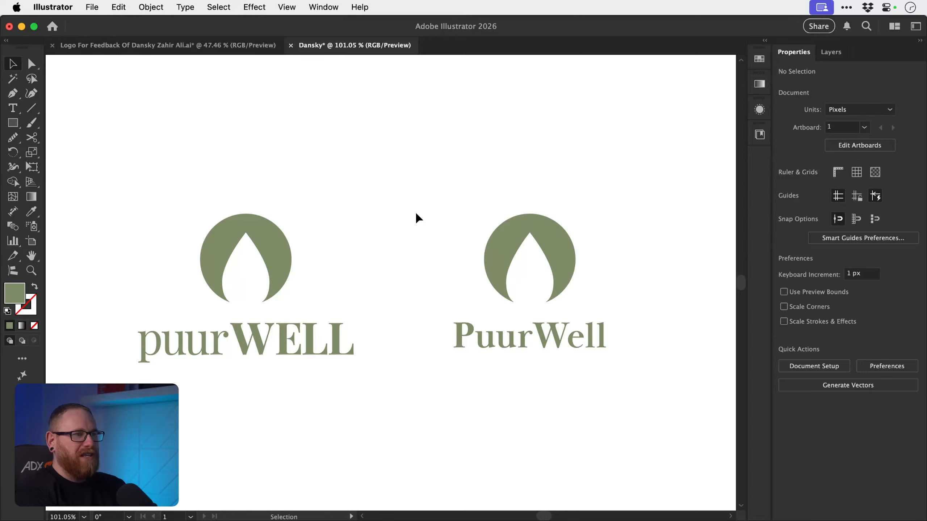
- Replace the wordmark's capital W with a lowercase w so it reads Puurwell
key(t)
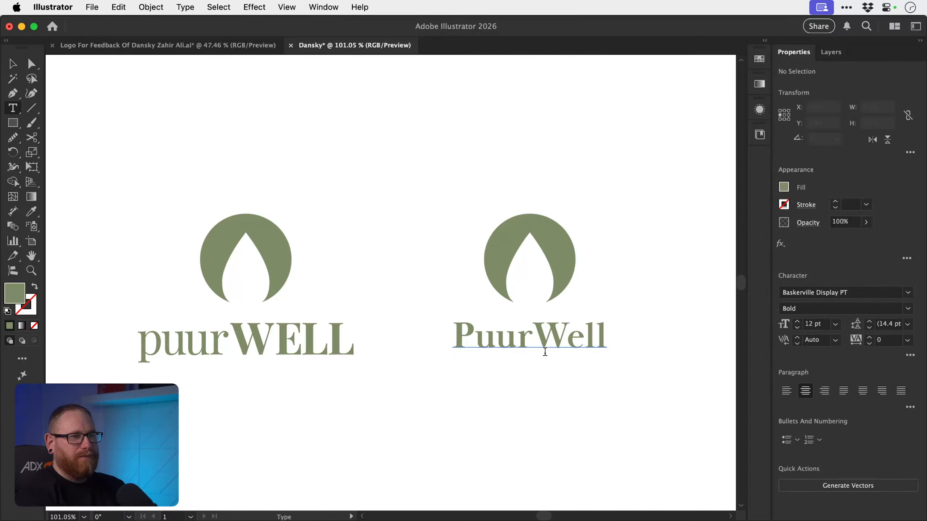
drag(539, 346, 554, 343)
text(w)
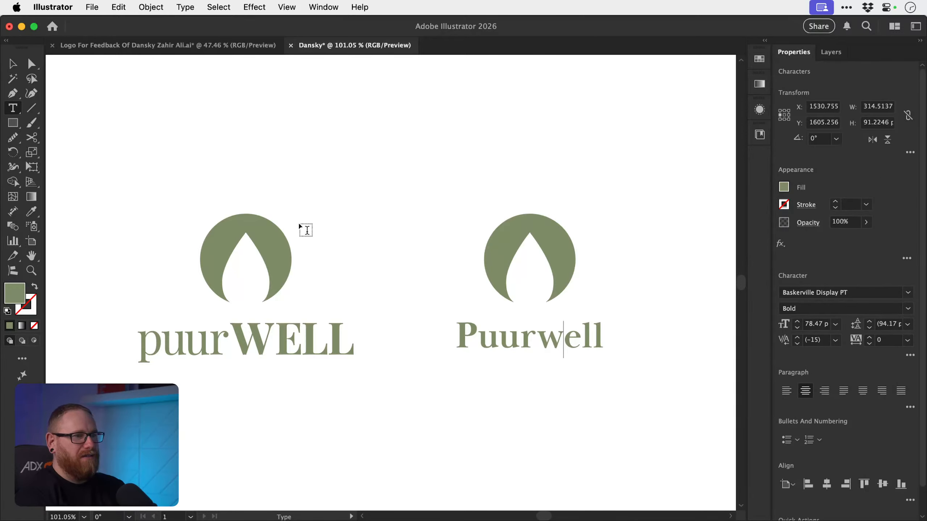
click(13, 64)
click(396, 187)
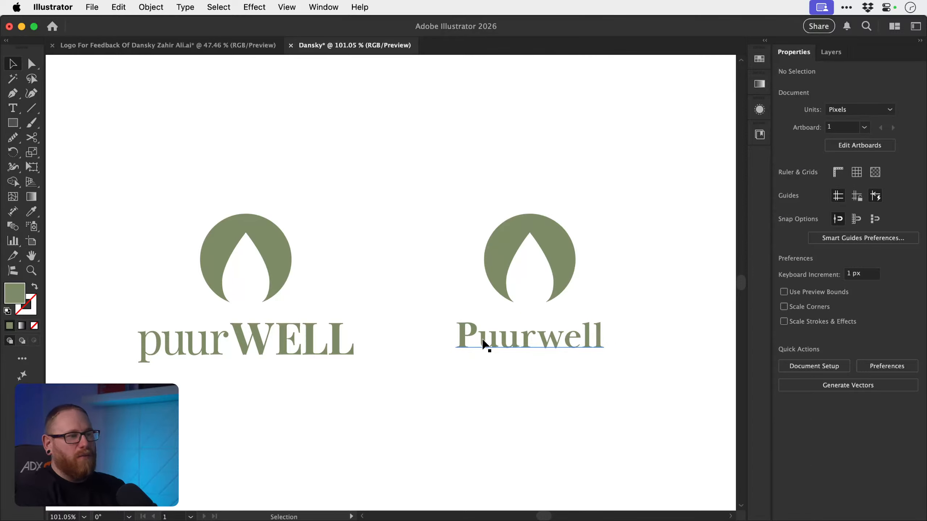
drag(485, 345, 595, 328)
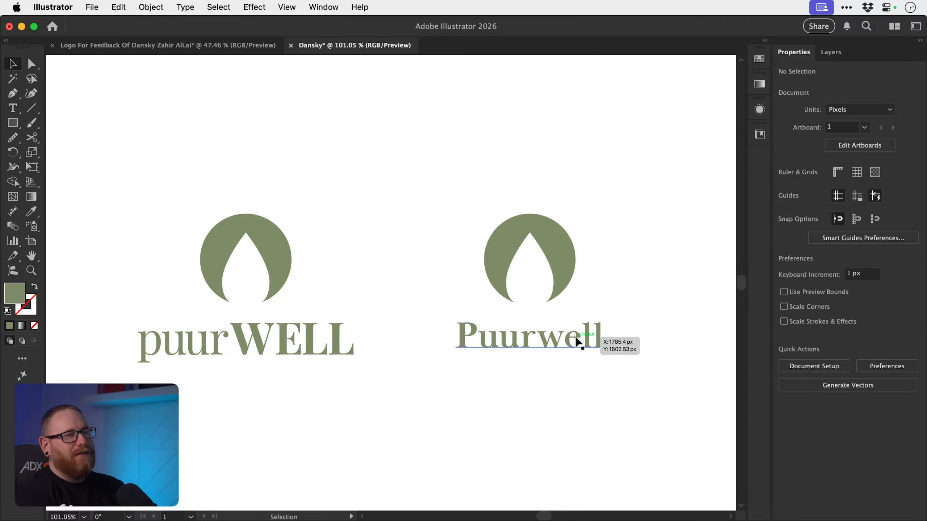
- Compare the PuurWell and Puurwell versions by undoing and redoing the lowercase change
key(super+z)
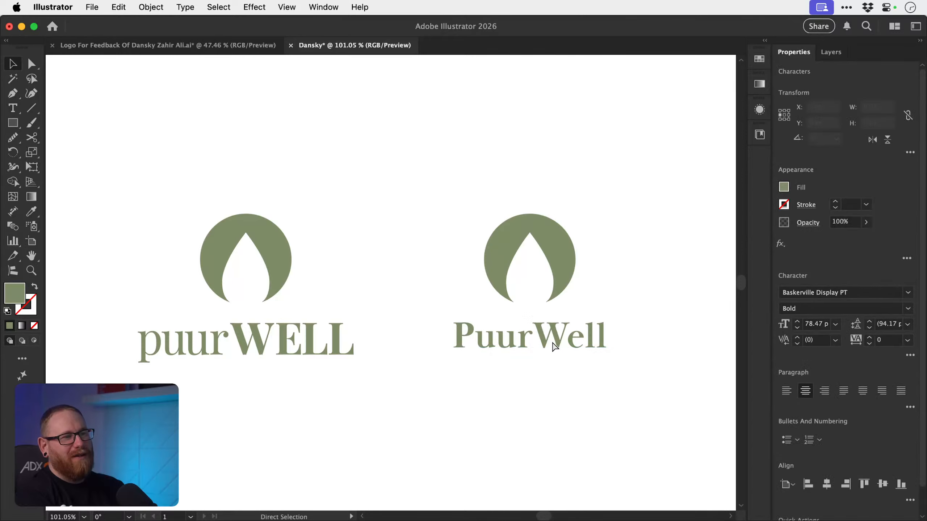
key(super+shift+z)
click(666, 314)
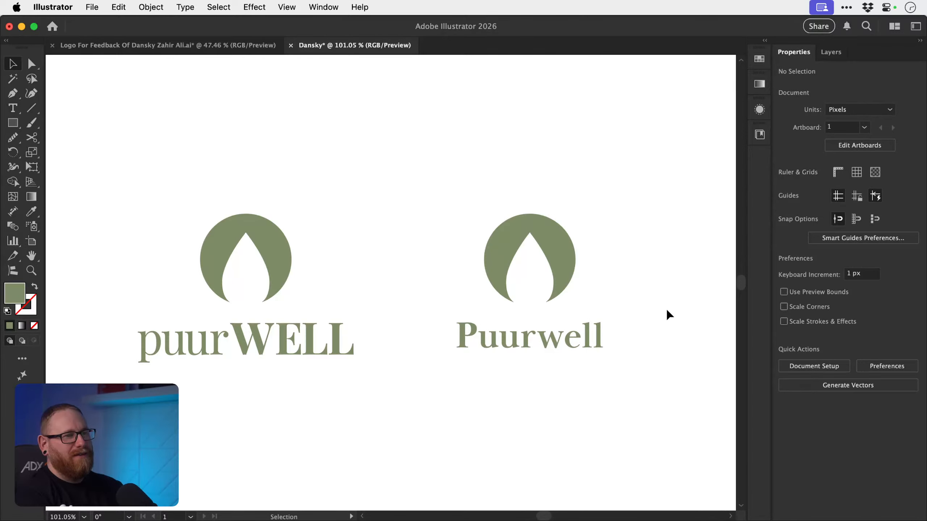
key(super+z)
click(668, 311)
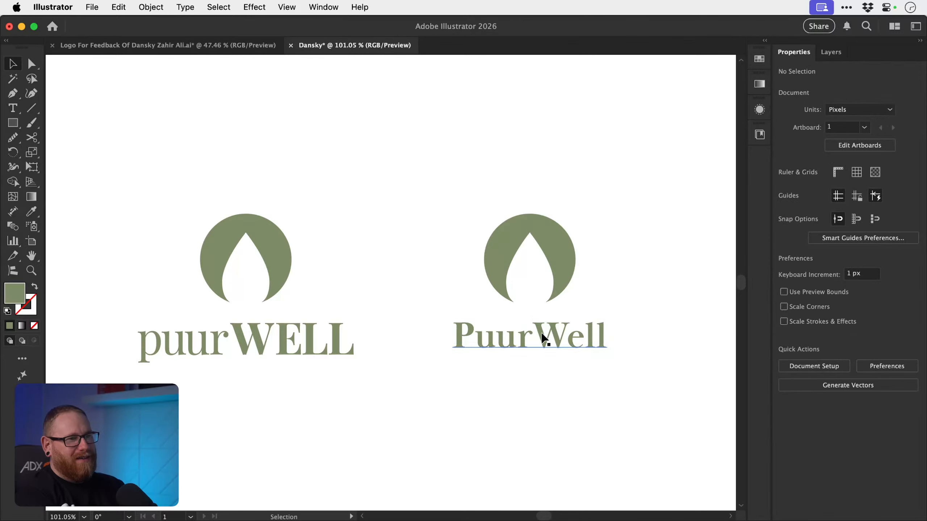
key(super+shift+z)
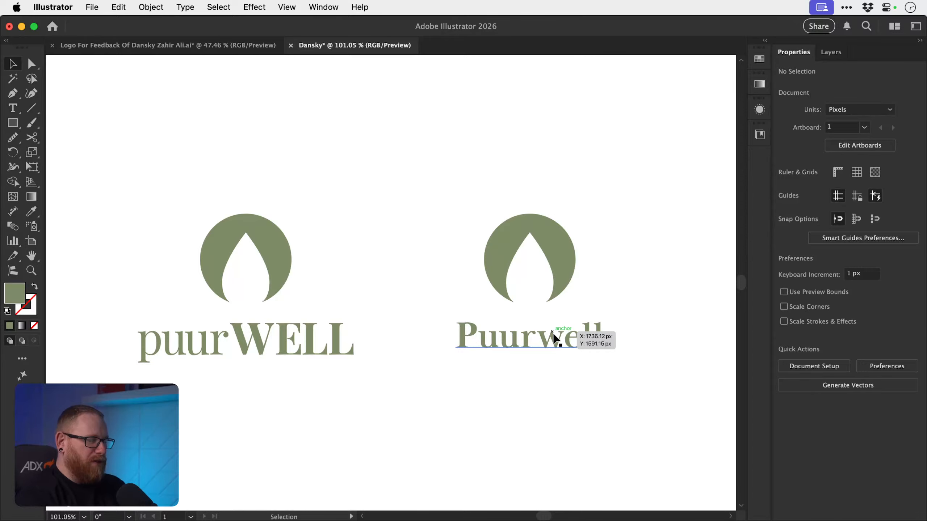
- Try a full stop between Puur and well in the wordmark and remove it
double_click(542, 343)
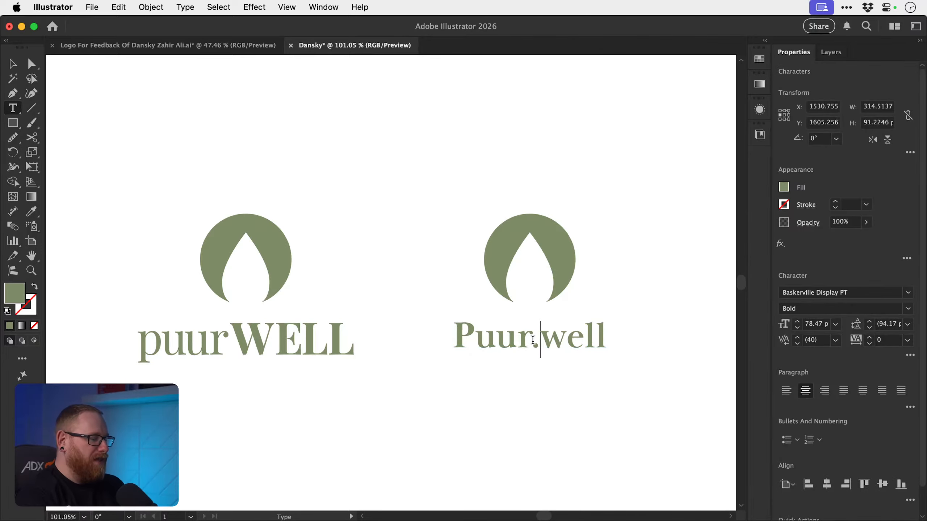
key(BackSpace)
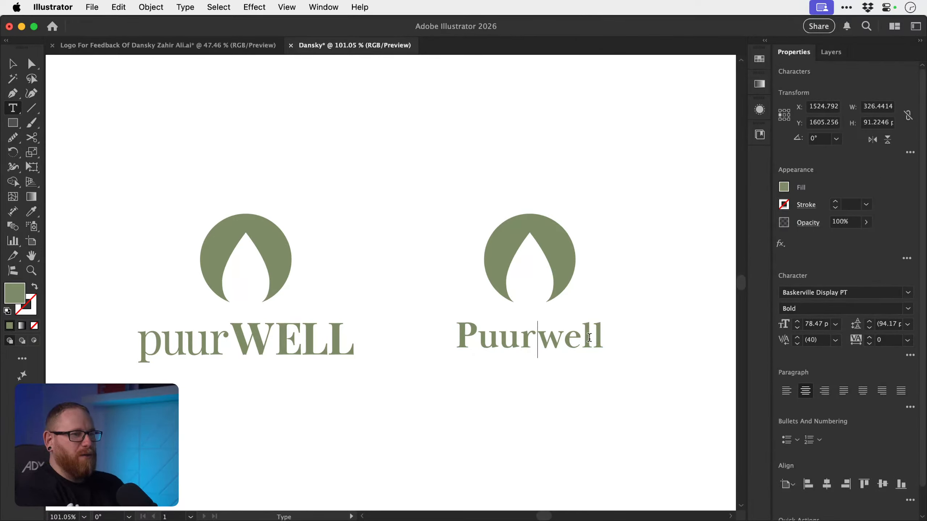
- Try the wordmark as puur well, with a space between the words and a lowercase p
key(BackSpace)
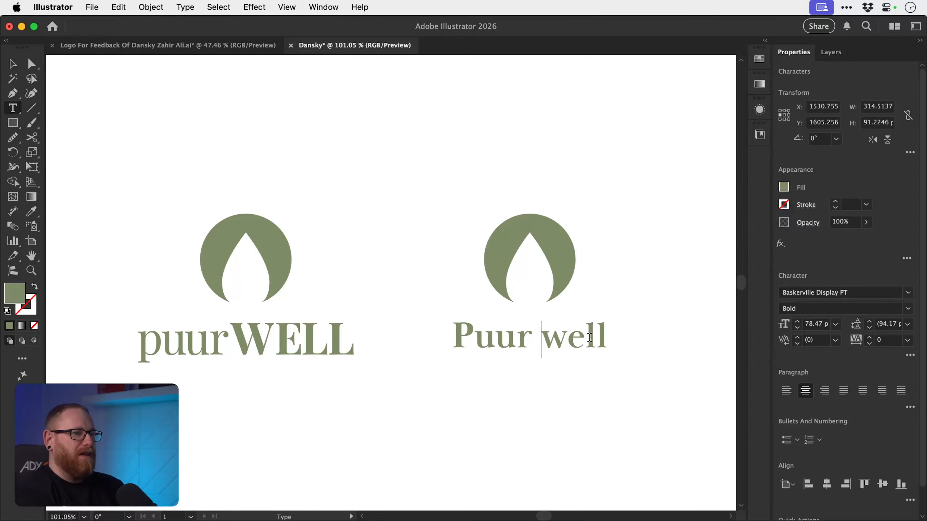
key(BackSpace)
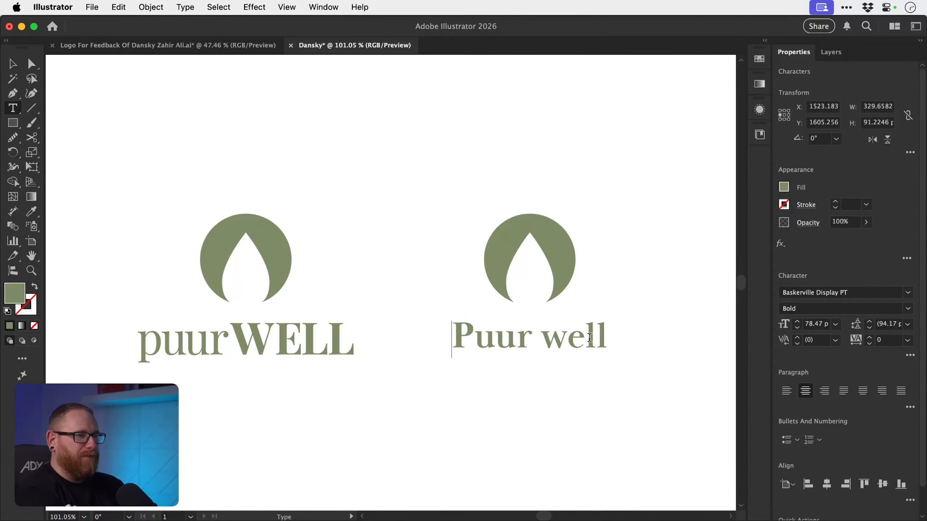
key(shift+Right)
text(p)
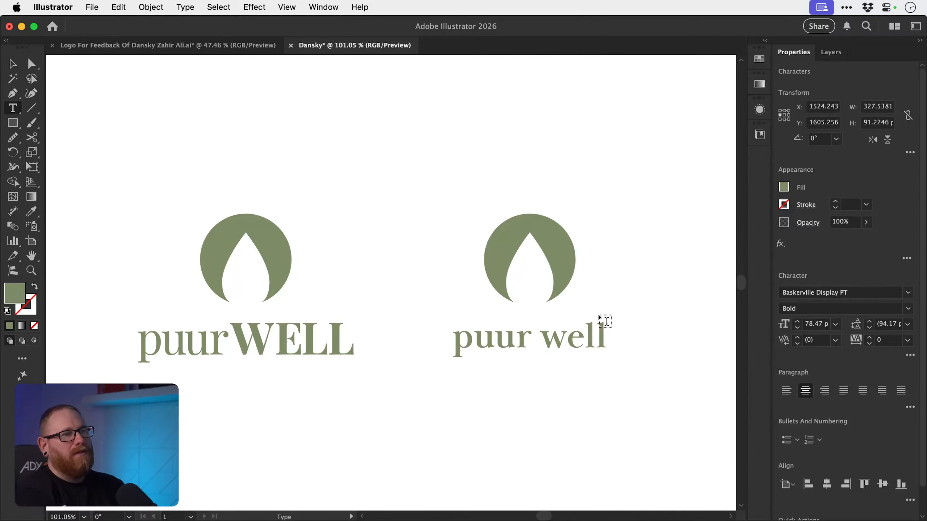
click(12, 64)
click(340, 158)
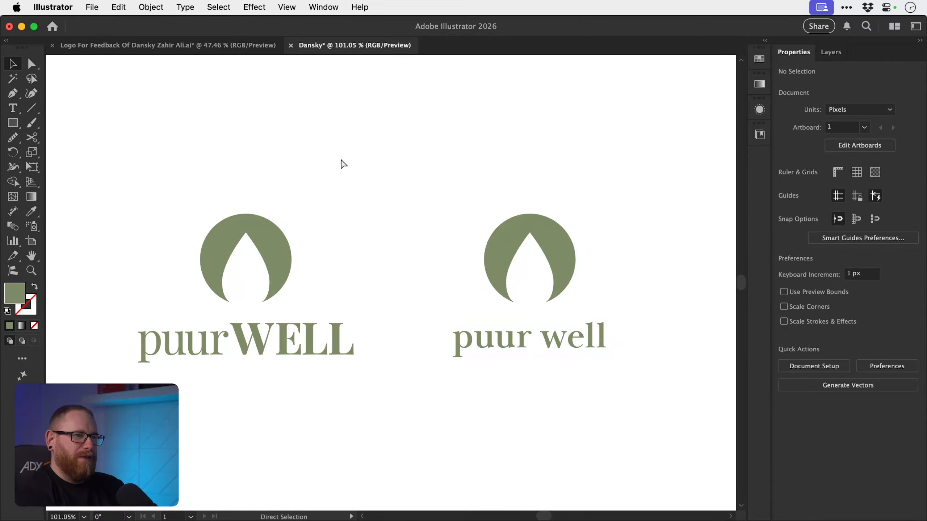
- Undo the space and the lowercase p in the wordmark, returning it to Puurwell
key(super+z)
key(super+z)
click(340, 158)
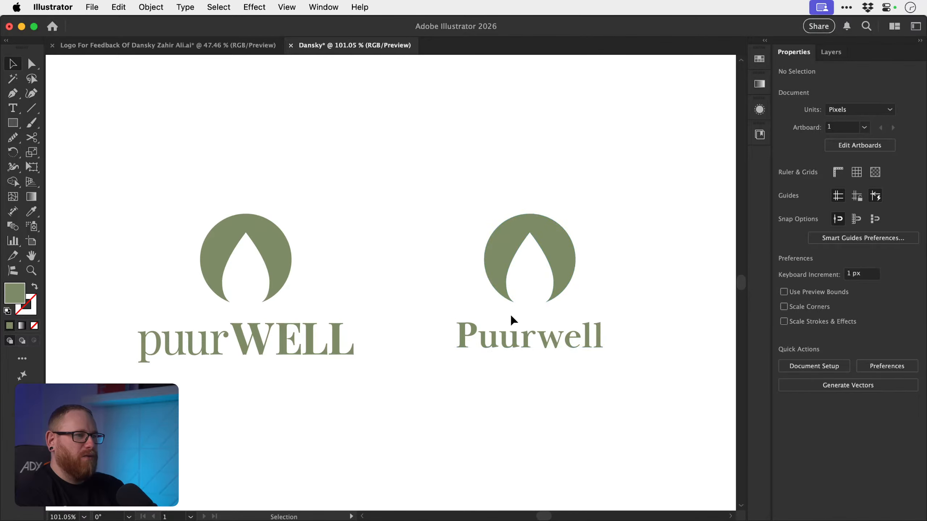
- Duplicate the Puurwell symbol and wordmark so two versions of the logo sit one above the other
key(space)
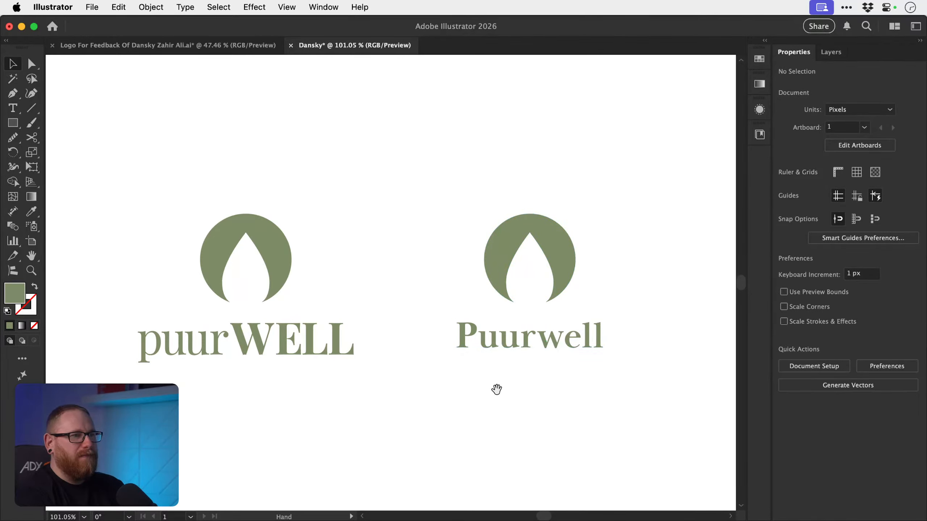
drag(471, 389, 578, 374)
click(442, 340)
- Change the upper Puurwell wordmark's typeface to Brown Regular after browsing the font previews
click(507, 243)
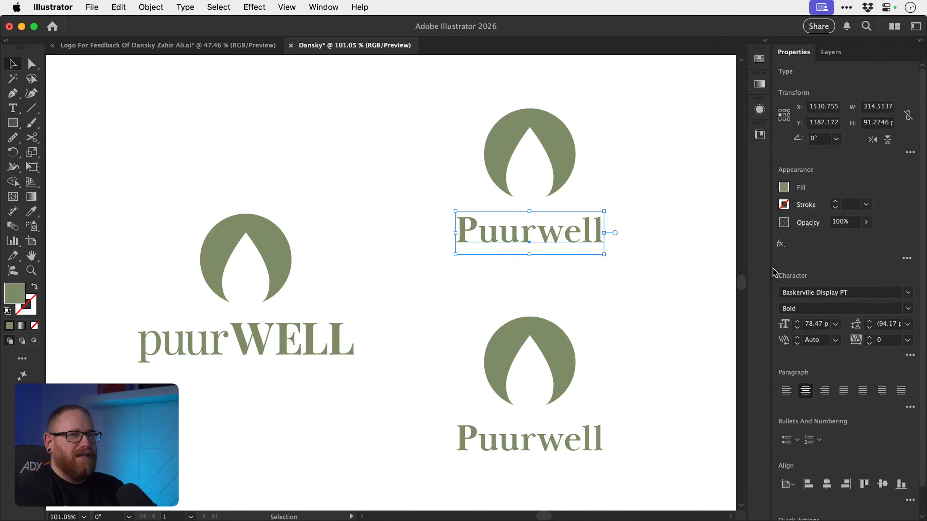
click(870, 296)
text(Basset)
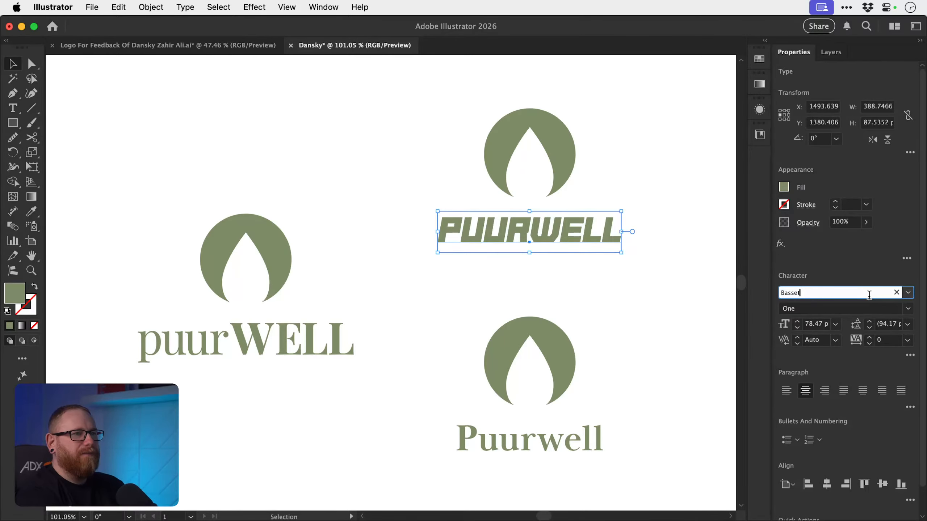
click(908, 294)
scroll(743, 210, down, 2)
scroll(739, 211, up, 8)
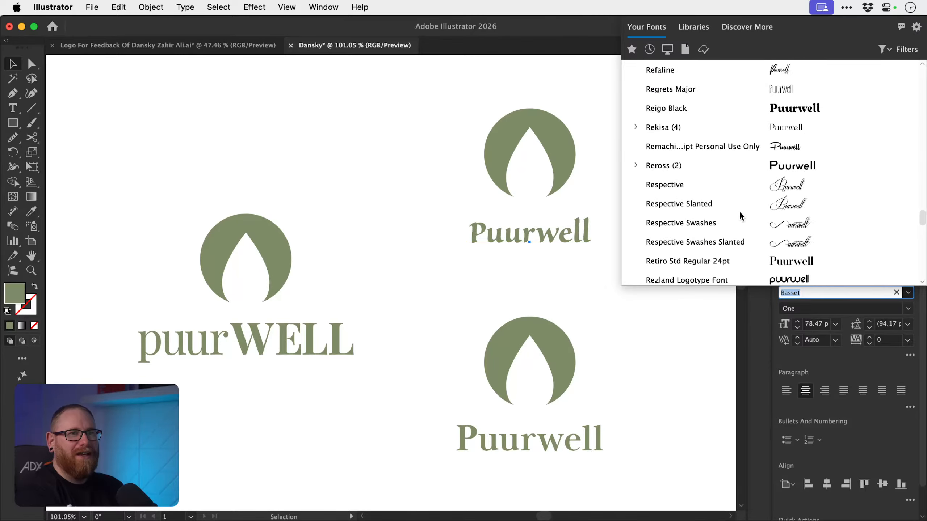
scroll(739, 211, up, 20)
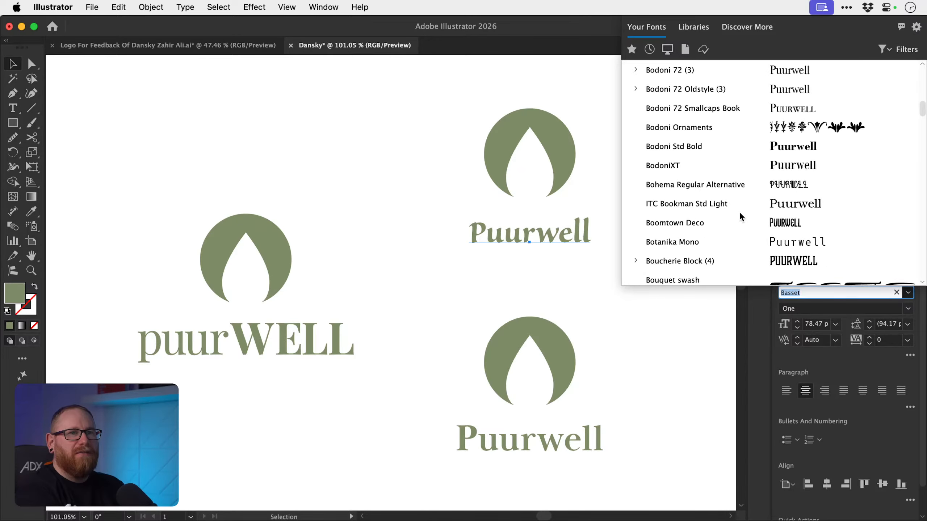
scroll(740, 211, up, 15)
scroll(739, 212, down, 15)
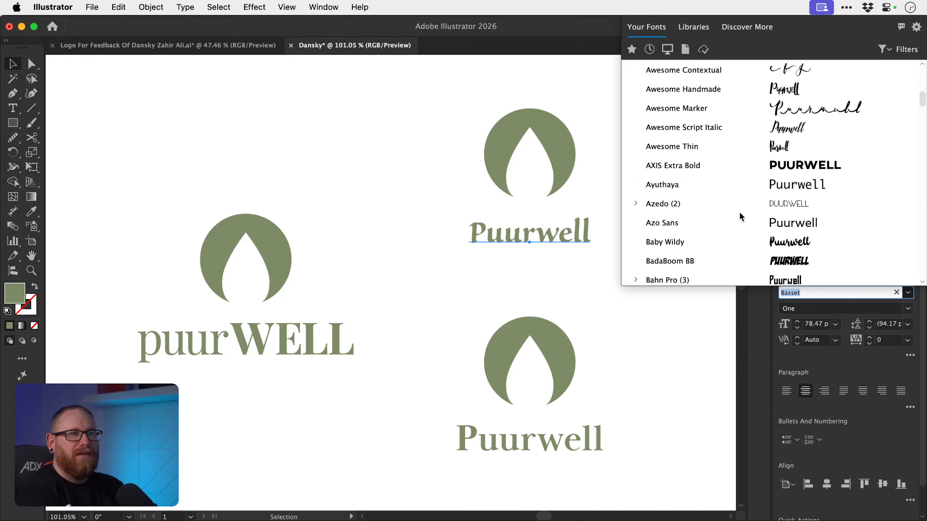
scroll(739, 211, down, 8)
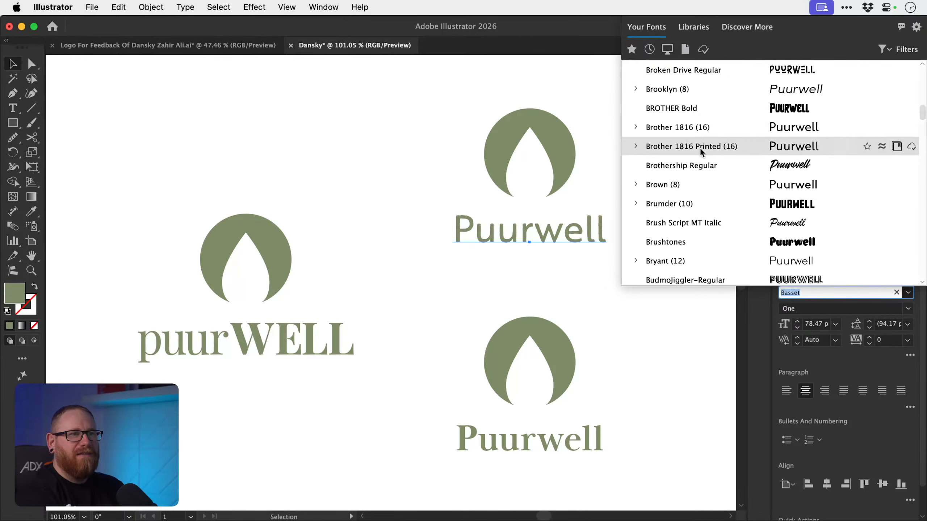
click(701, 190)
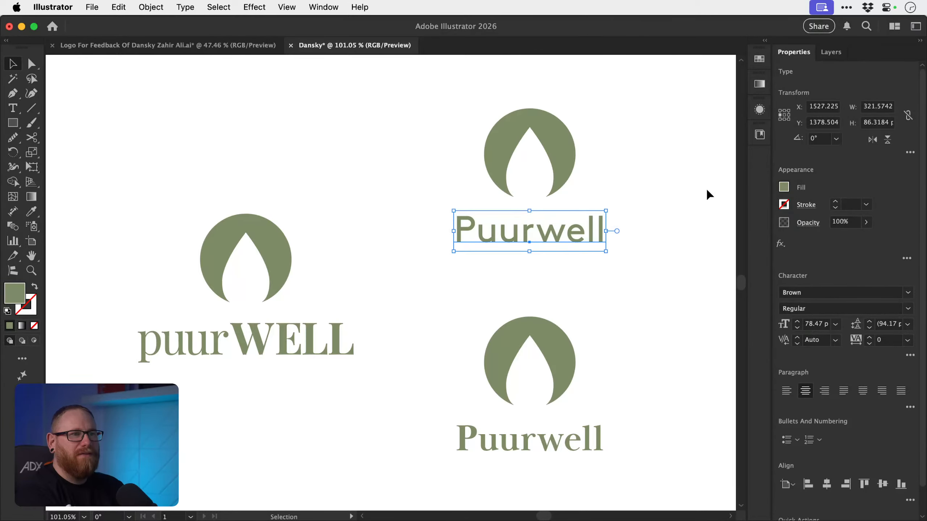
click(833, 294)
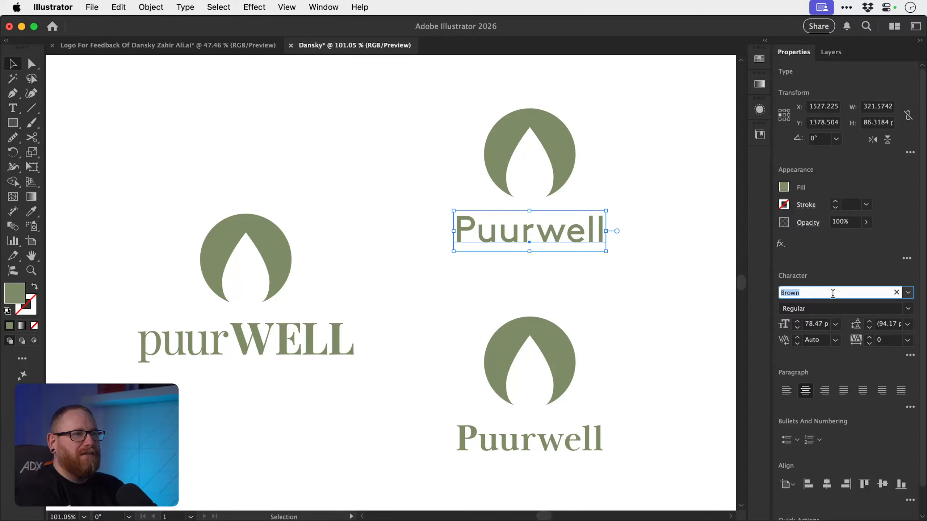
click(653, 287)
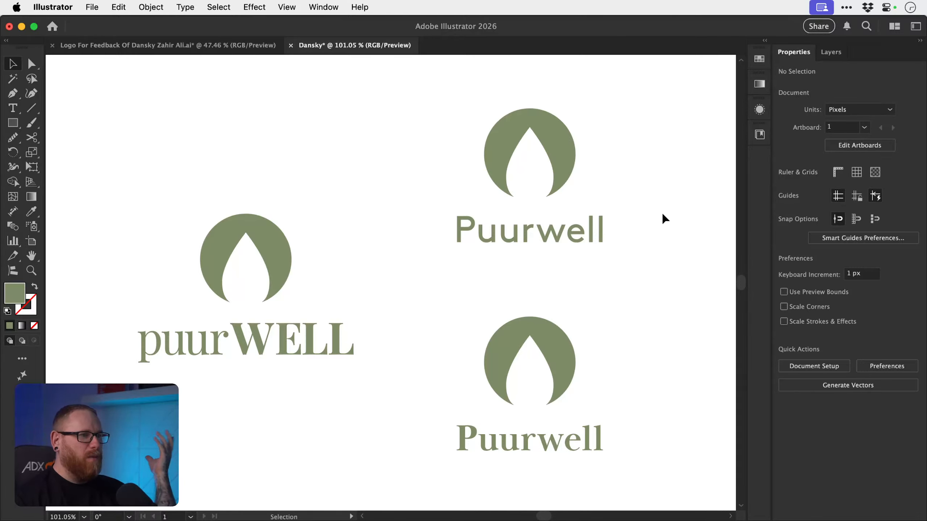
- Replace well in the upper wordmark with the Baskerville Display PT Bold well copied from the lower wordmark
key(t)
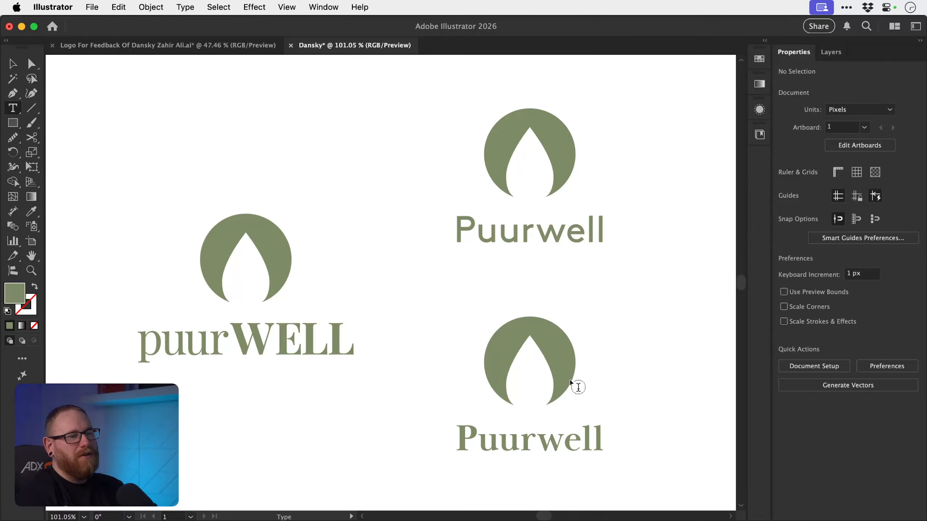
click(543, 443)
drag(543, 442, 612, 439)
key(super+c)
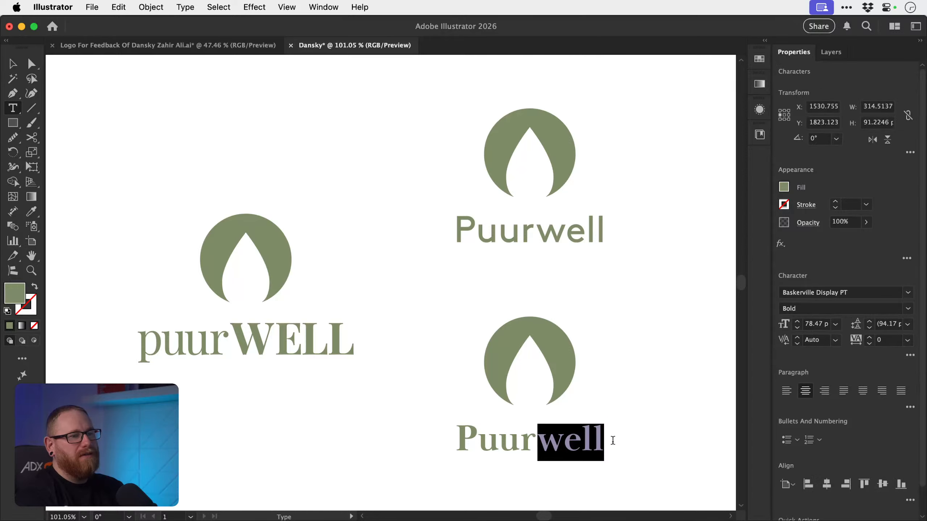
drag(535, 230, 619, 229)
key(super+v)
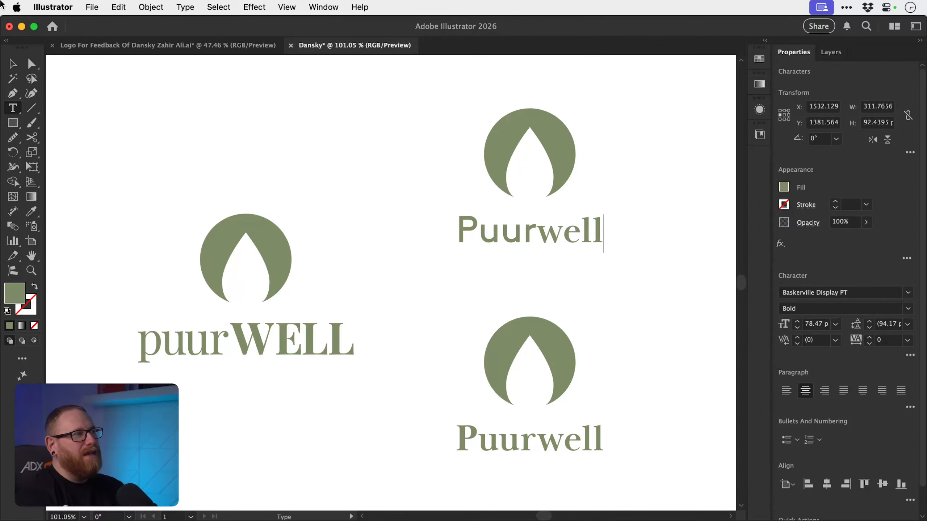
- Enlarge the serif well in the upper wordmark to 85 pt, leaving Puur at its own size
click(13, 63)
key(z)
drag(578, 221, 632, 291)
key(t)
drag(428, 251, 702, 260)
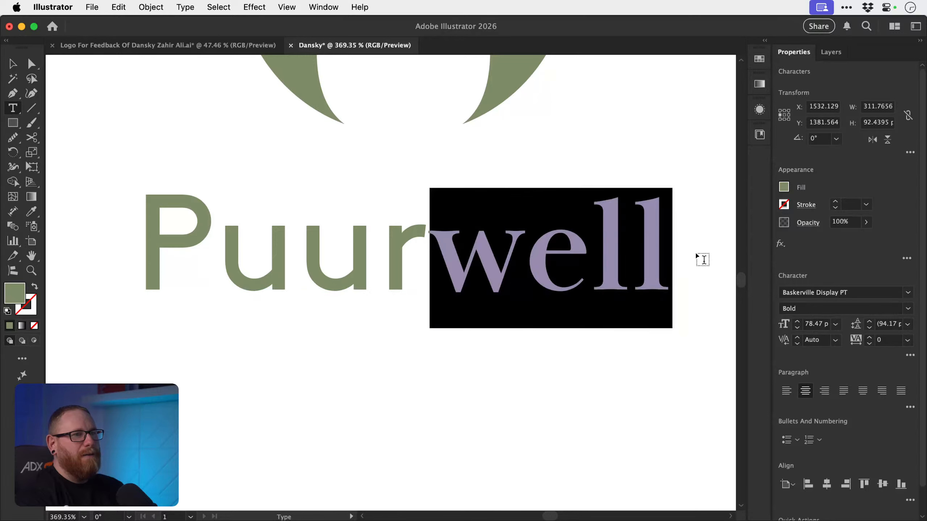
click(797, 321)
click(797, 321)
click(797, 321)
click(797, 321)
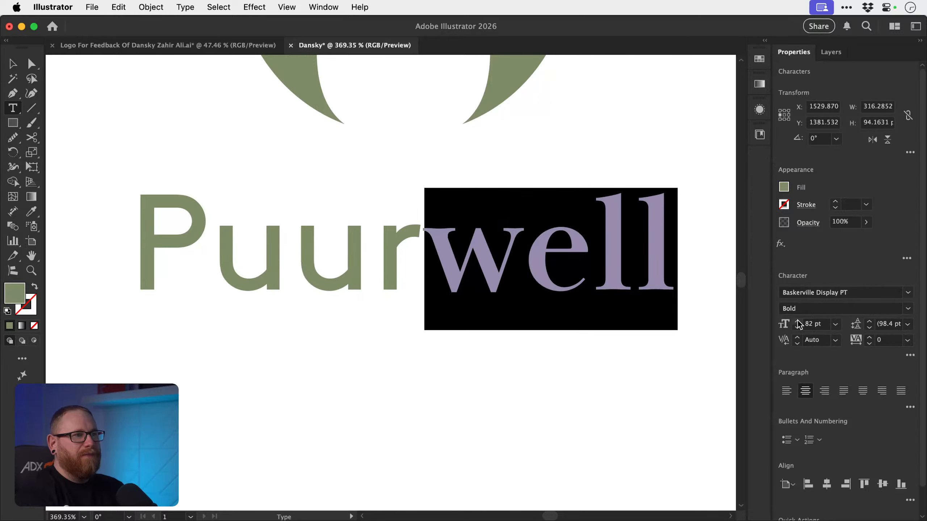
click(797, 321)
click(797, 321)
click(798, 321)
click(522, 255)
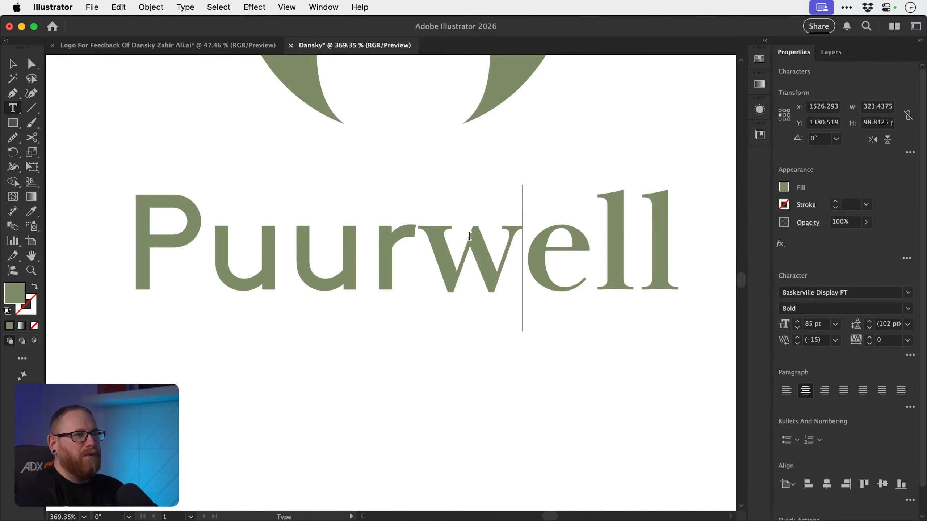
click(423, 248)
click(13, 64)
- Set the sans-serif Puur in the upper wordmark to the Light weight of Brown
key(z)
drag(540, 338, 579, 366)
click(684, 314)
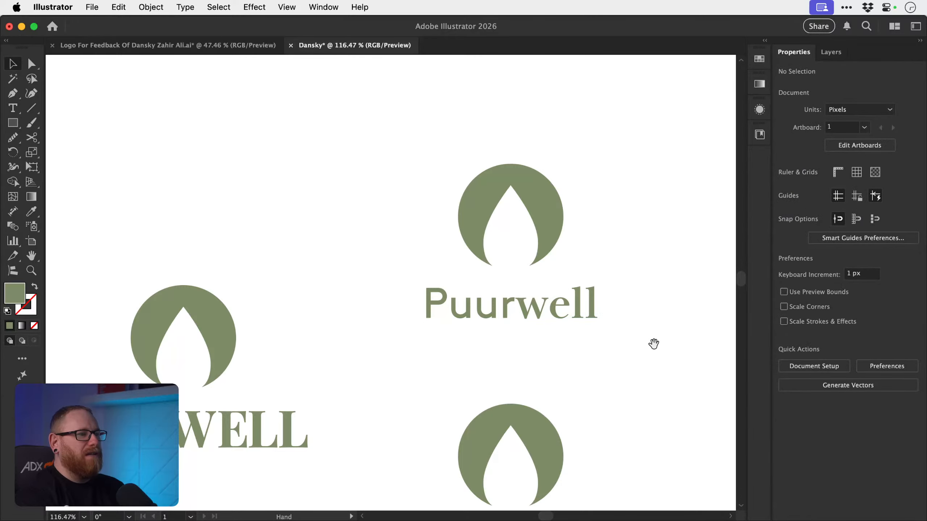
drag(653, 344, 648, 310)
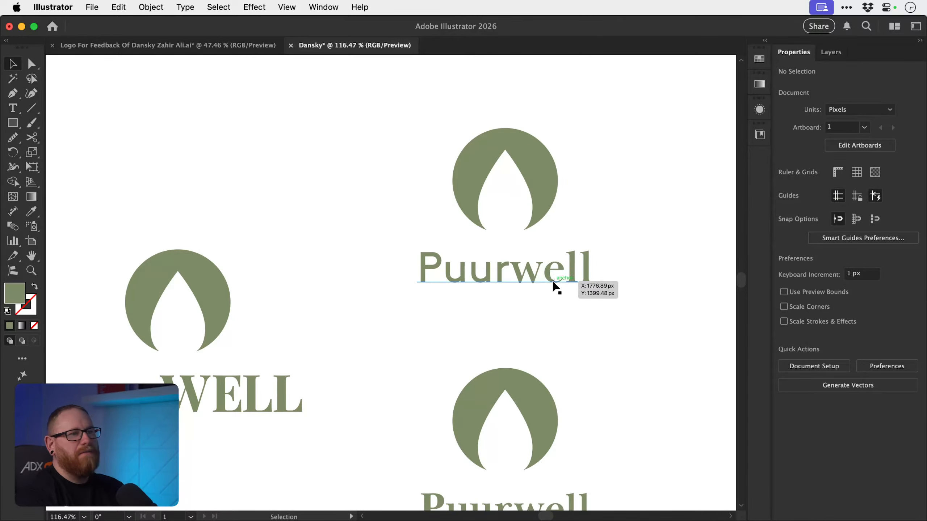
key(t)
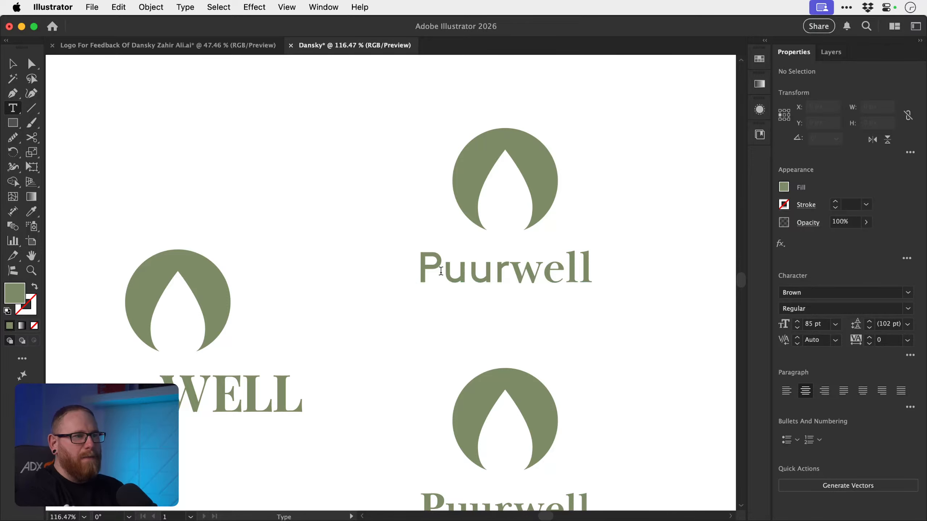
drag(429, 272, 510, 273)
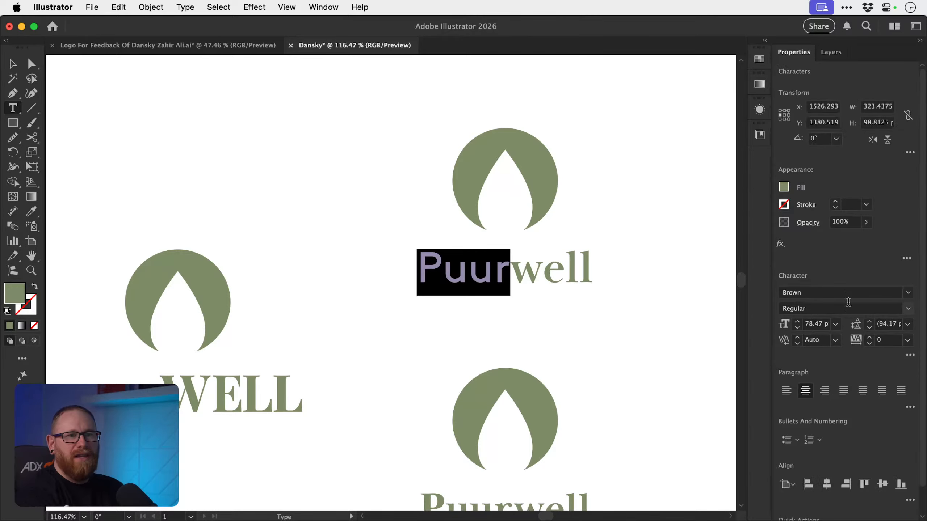
click(907, 310)
click(850, 322)
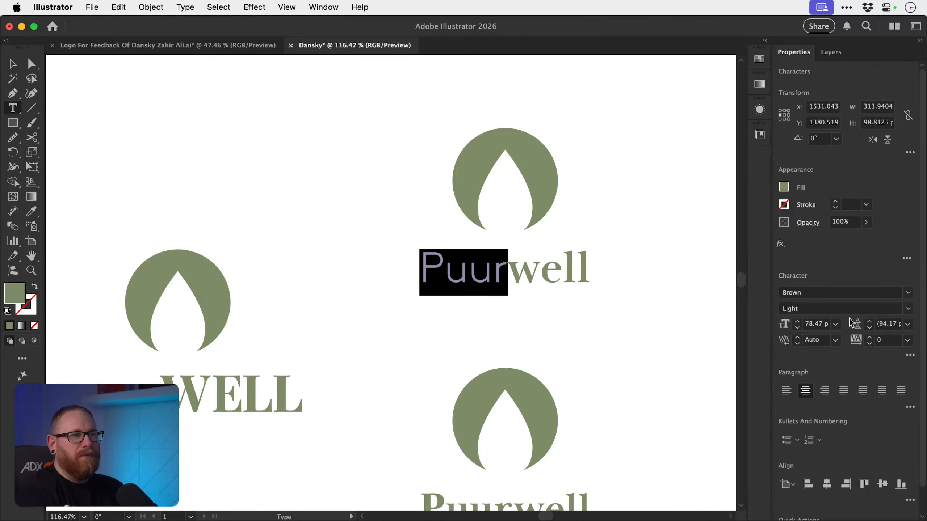
- Change well in the upper wordmark to Bodoni 72 Oldstyle Bold and deselect the text
drag(512, 276, 626, 284)
click(907, 309)
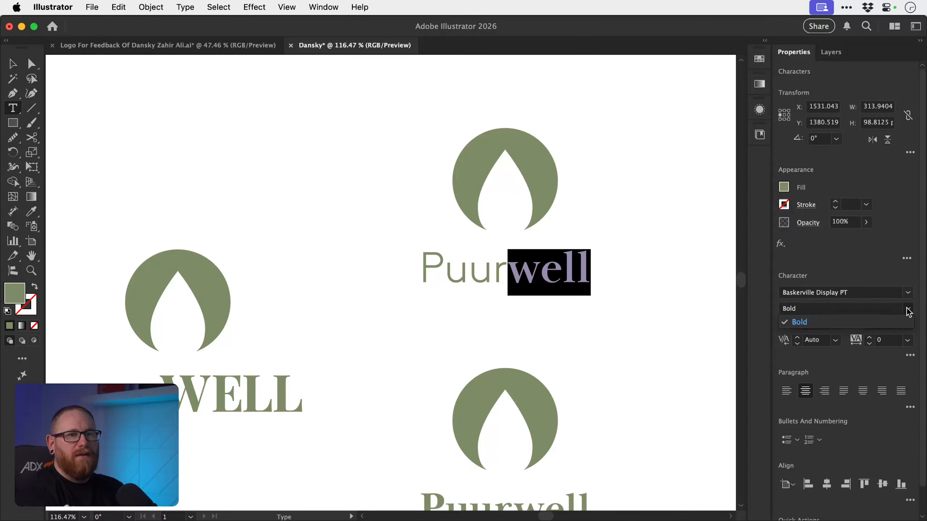
click(873, 293)
click(868, 294)
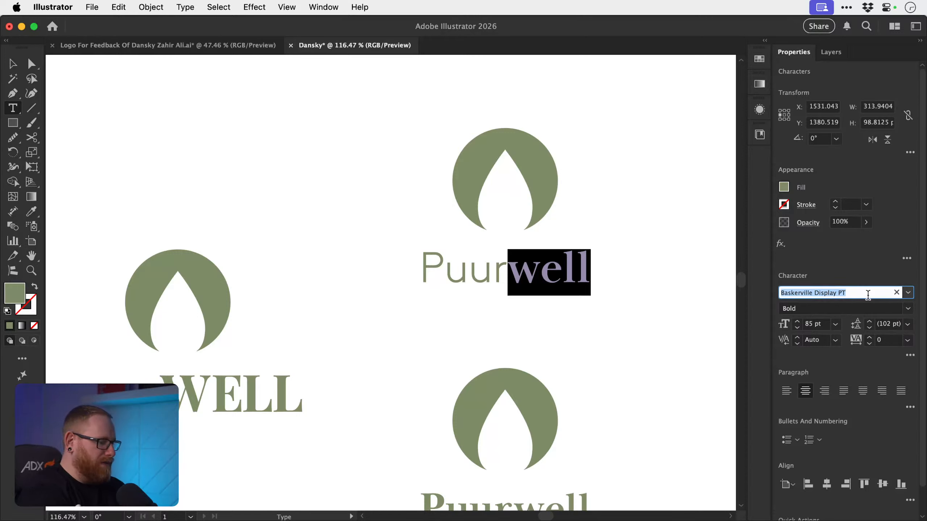
text(bod)
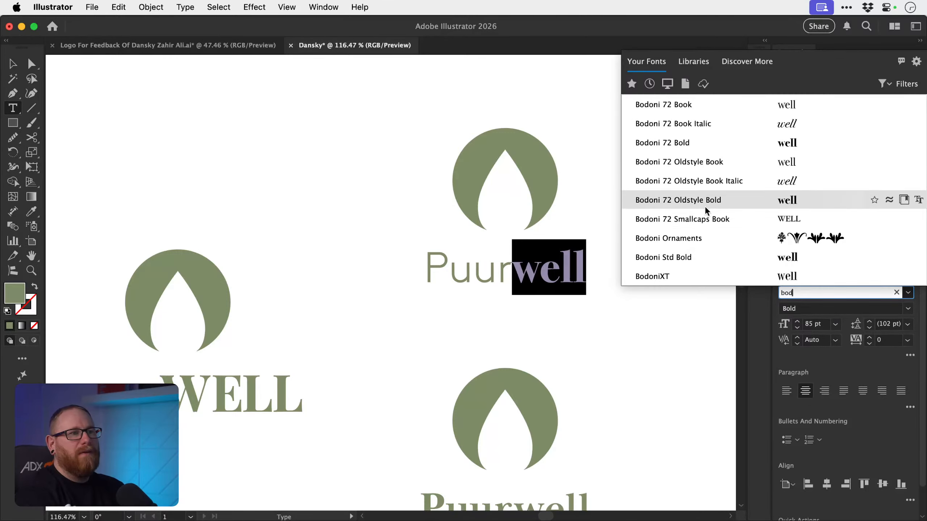
click(703, 200)
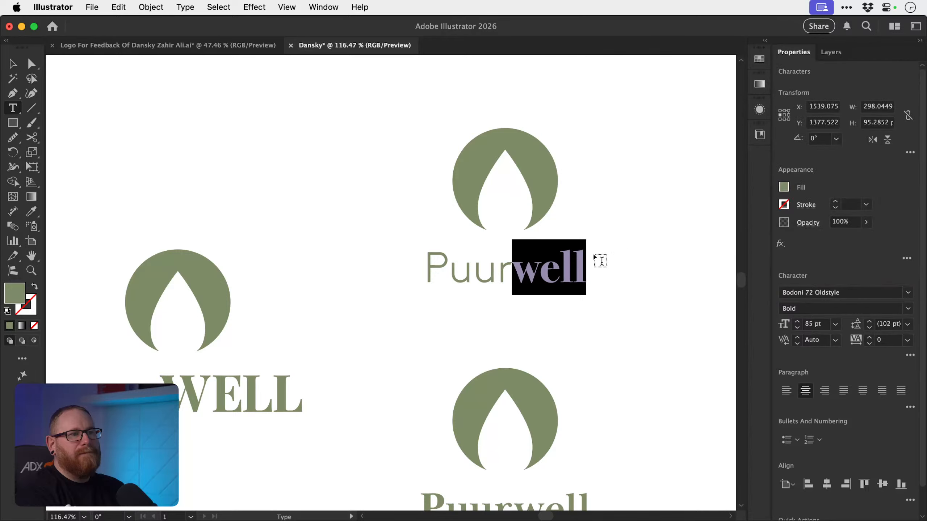
click(556, 275)
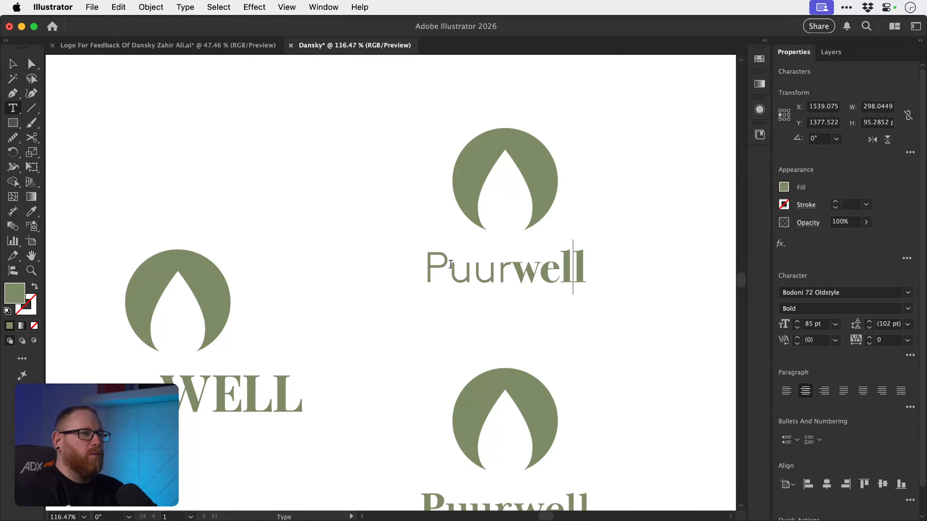
click(11, 62)
click(354, 170)
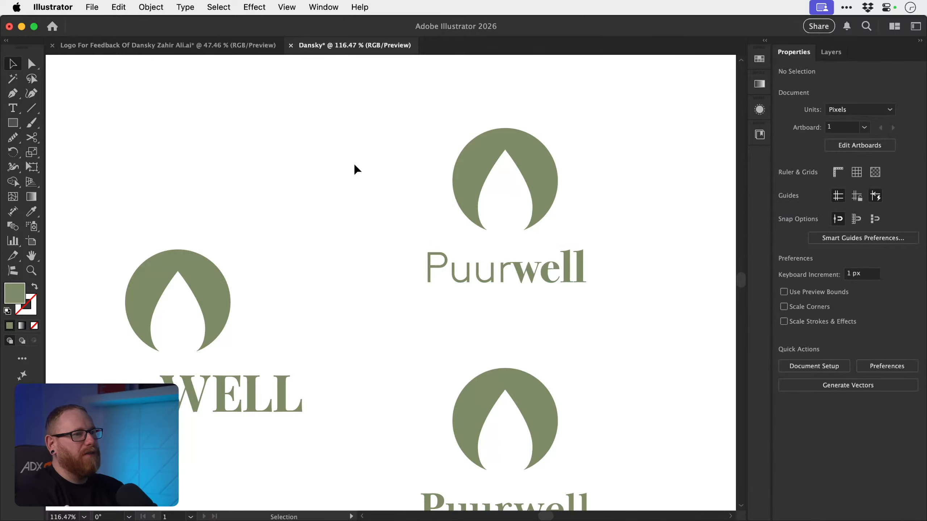
- Undo the mixed-typeface experiments on the upper wordmark back to the all-sans-serif Puurwell in Brown Regular, and deselect it
key(super+z)
key(super+z)
key(super+z)
key(super+z)
key(super+z)
key(super+z)
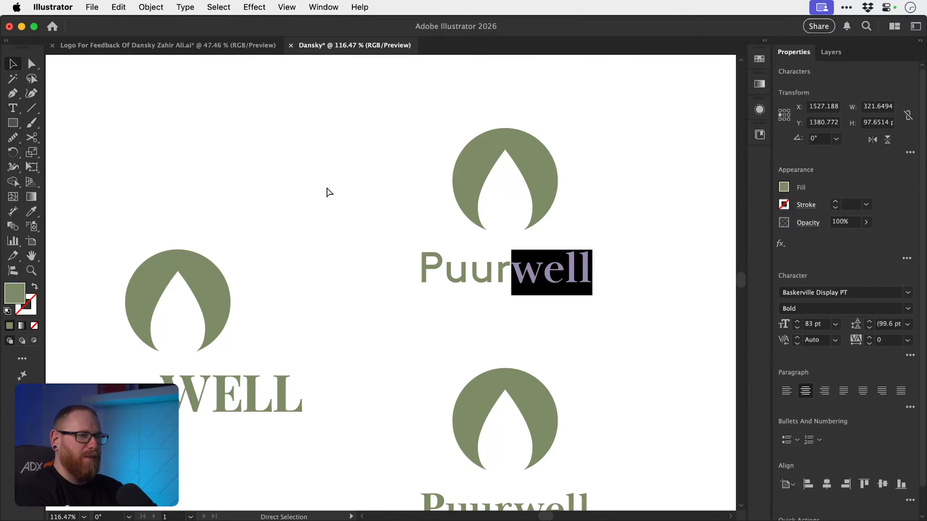
key(super+z)
key(super+z)
key(super+z)
key(super+z)
key(super+z)
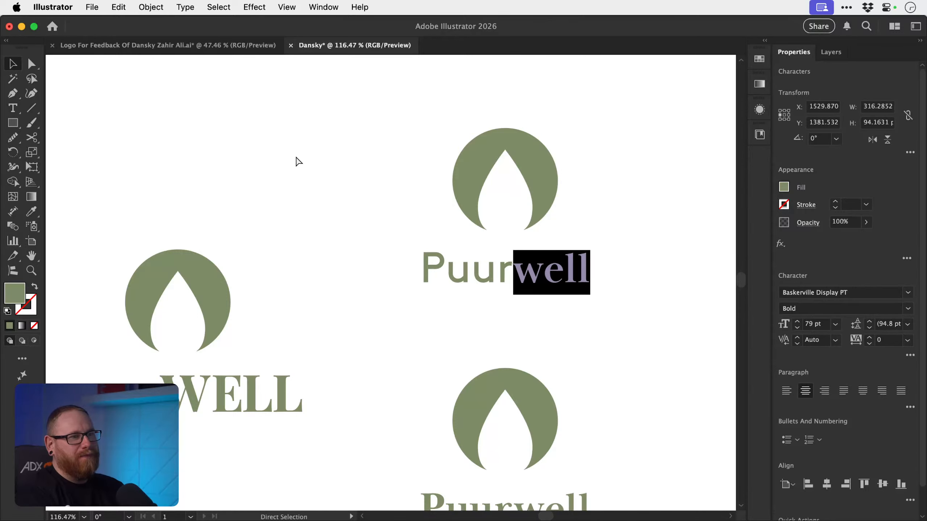
key(super+shift+z)
key(super+shift+z)
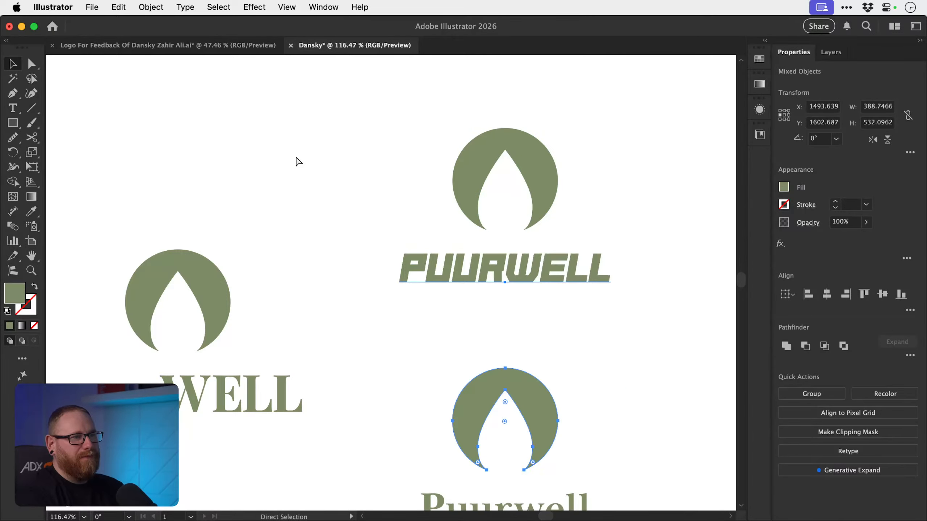
key(super+shift+z)
click(304, 177)
- Try a capital W in the upper sans-serif wordmark so it reads PuurWell, and undo the change
key(z)
drag(420, 310, 342, 280)
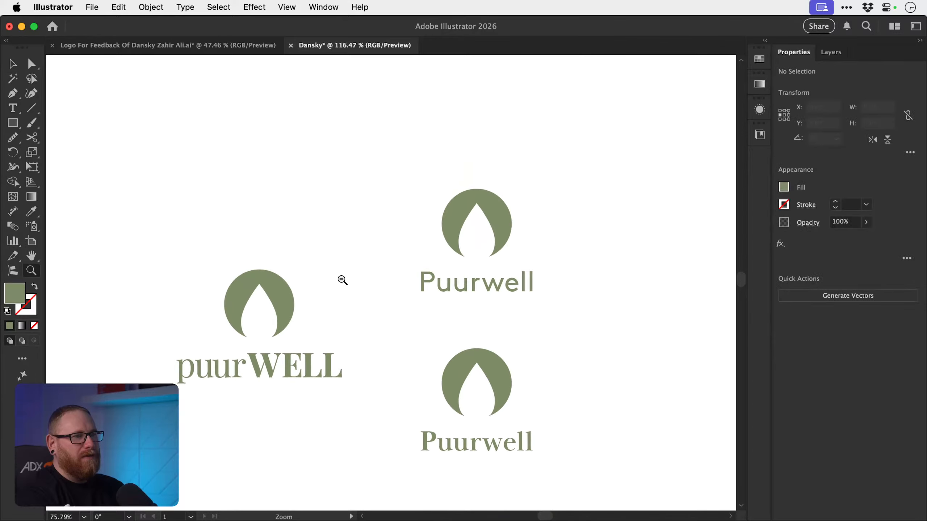
scroll(342, 280, down, 3)
key(t)
drag(492, 250, 479, 250)
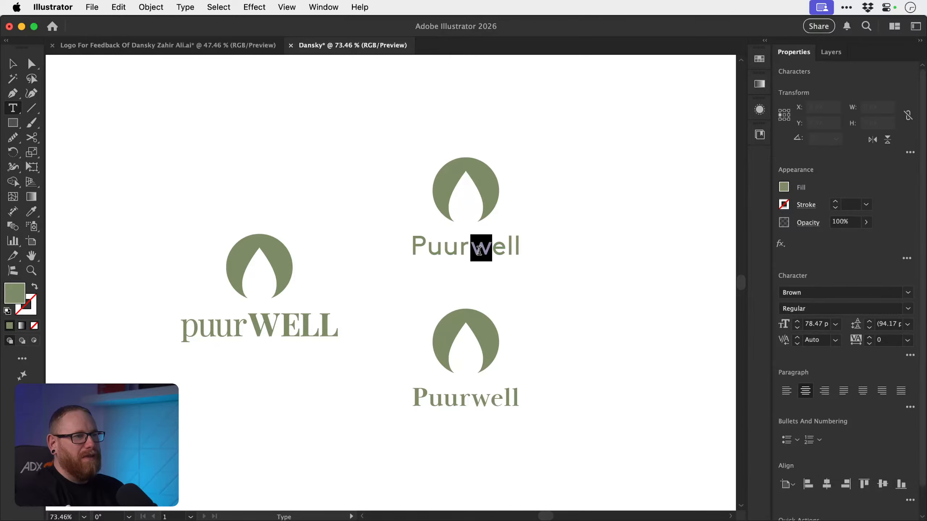
text(W)
click(18, 67)
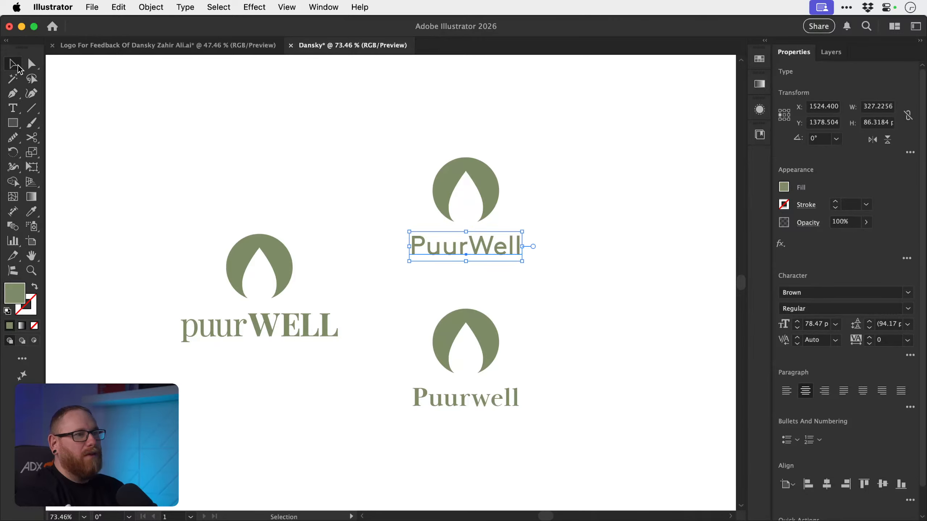
key(super+z)
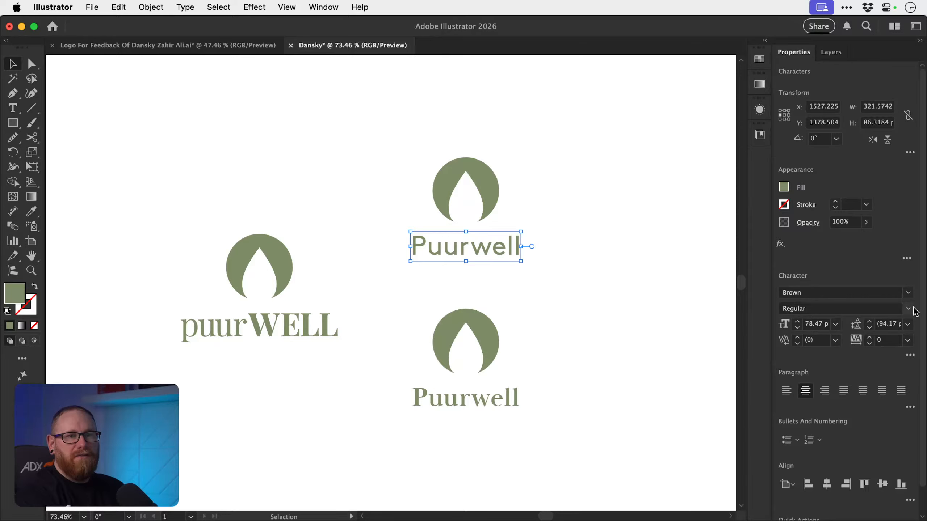
- Apply All Caps to the whole sans-serif wordmark beneath the upper symbol
click(910, 354)
click(779, 278)
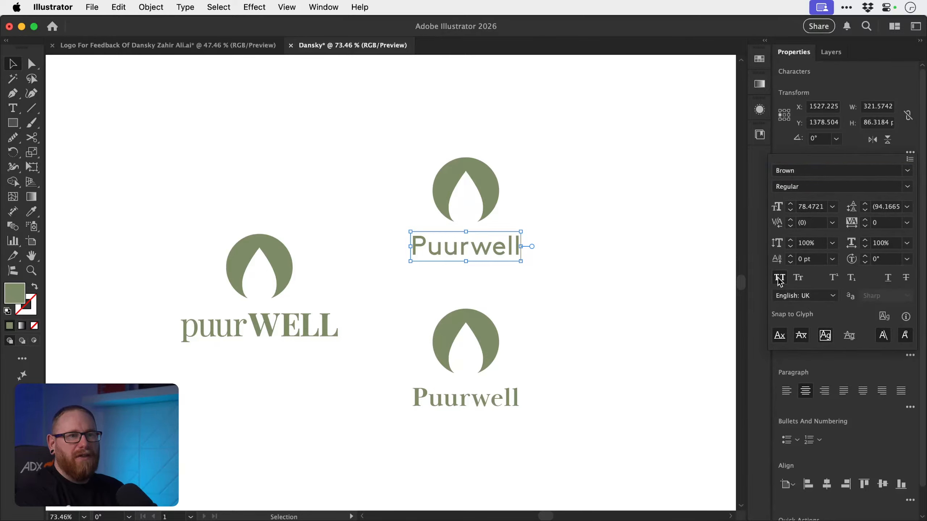
click(628, 242)
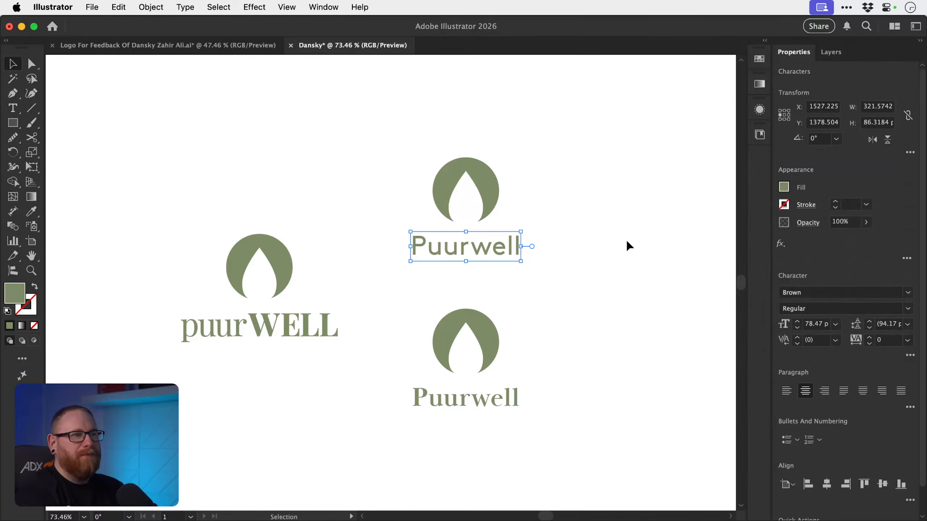
click(910, 355)
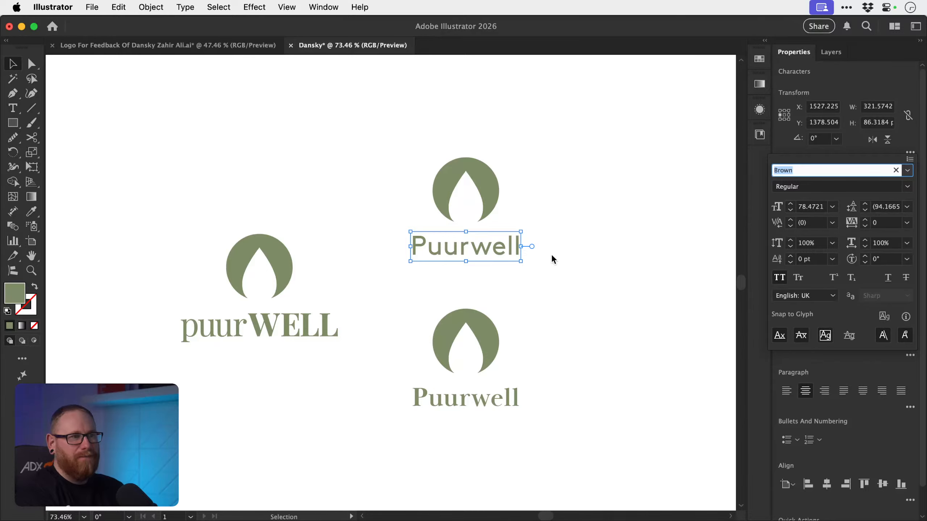
click(466, 247)
double_click(467, 246)
key(super+a)
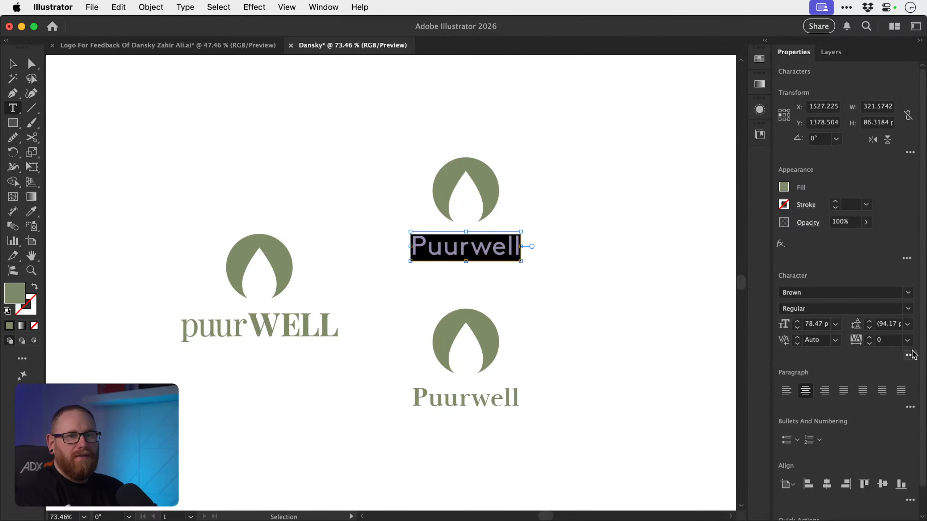
click(910, 354)
click(779, 278)
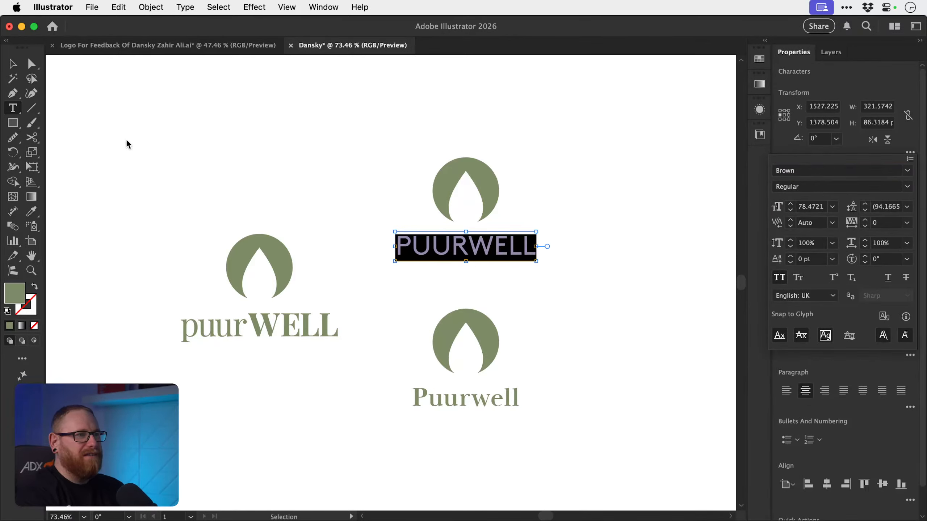
click(18, 68)
click(17, 69)
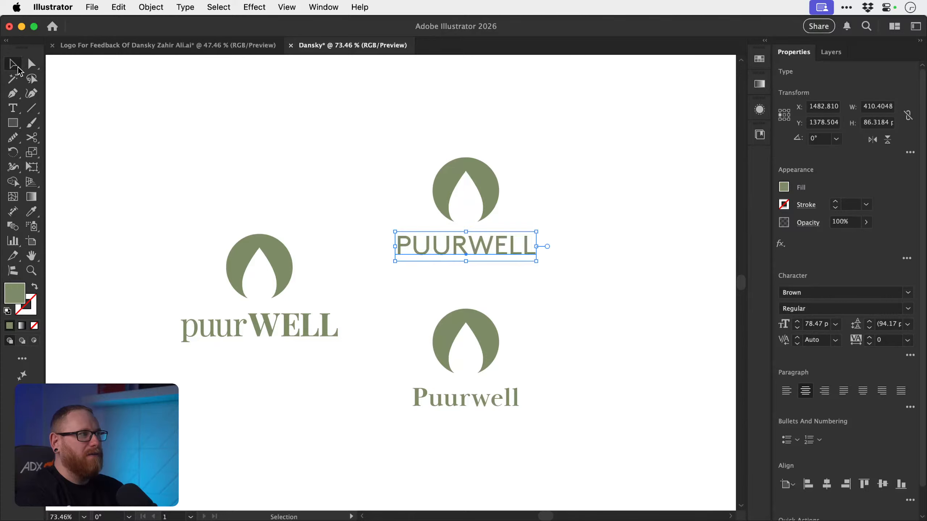
- Scale the all-caps PUURWELL wordmark down to about 48 pt and set its weight to Brown Bold
drag(537, 262, 510, 255)
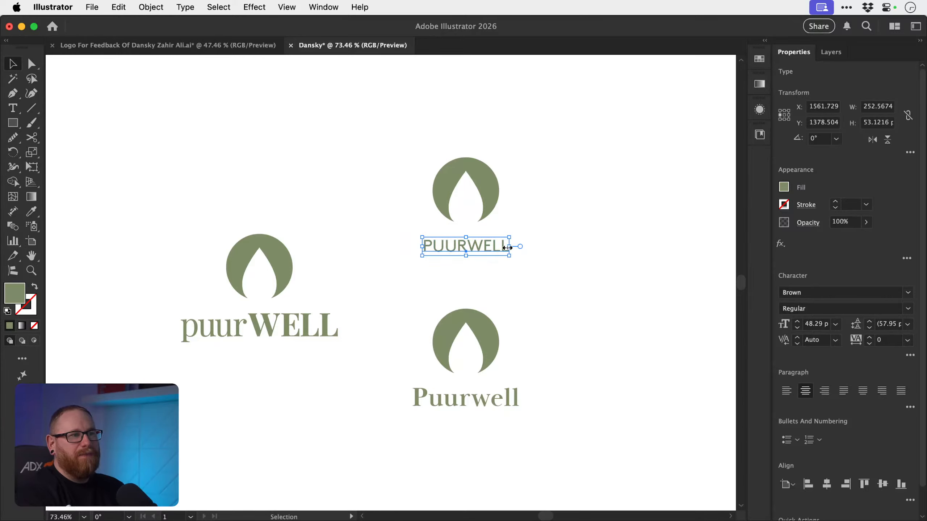
click(910, 356)
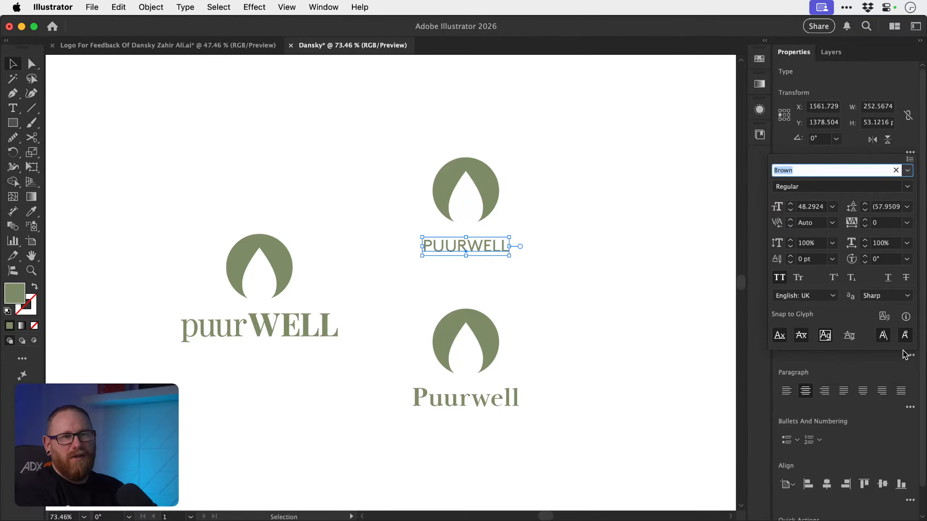
click(907, 186)
click(804, 280)
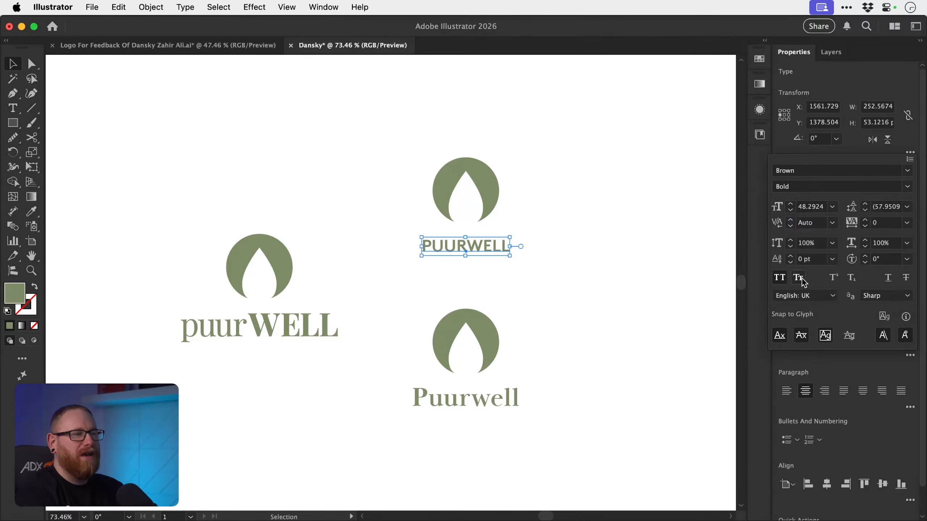
- Move the PUURWELL wordmark up closer to its symbol and align the two on their horizontal centres
drag(487, 253, 481, 250)
shift+click(497, 207)
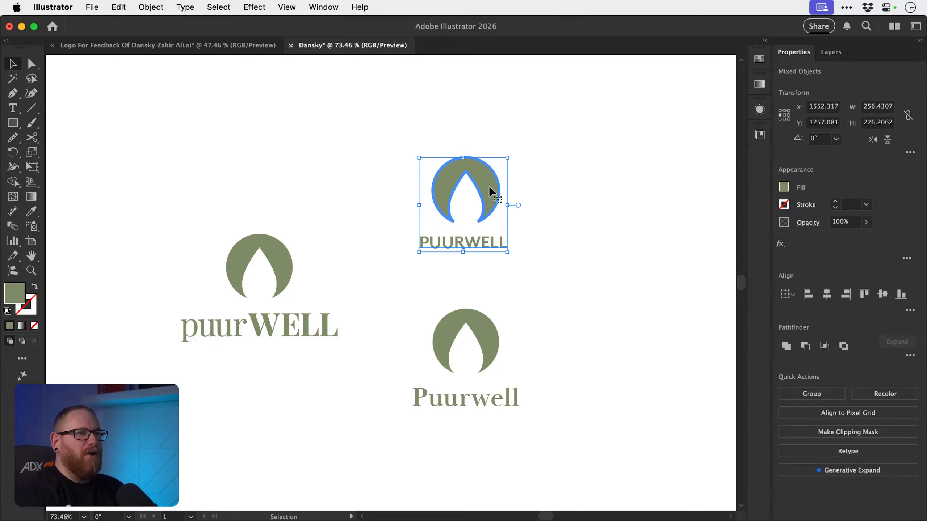
click(819, 294)
click(505, 253)
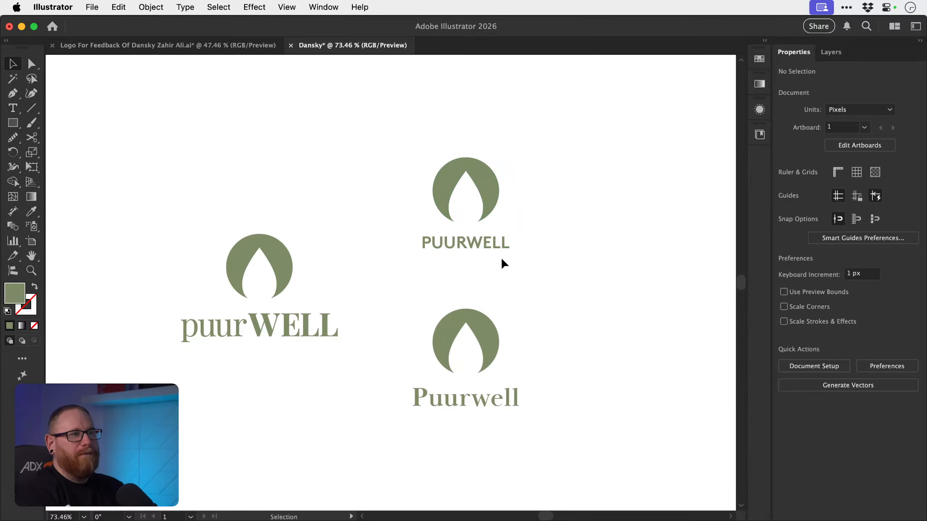
- Undo the all-caps, size, weight and position changes to the upper wordmark and deselect it
click(466, 245)
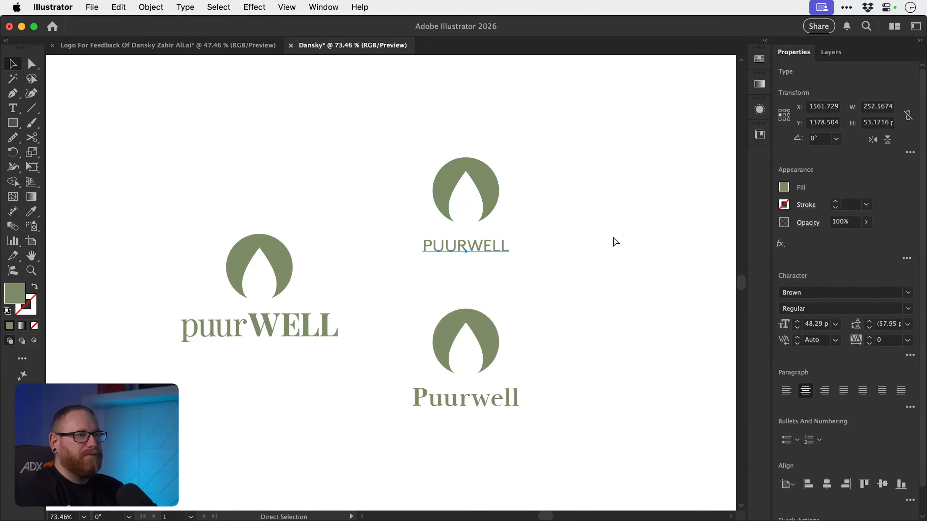
key(super+z)
key(super+z)
key(Escape)
click(612, 242)
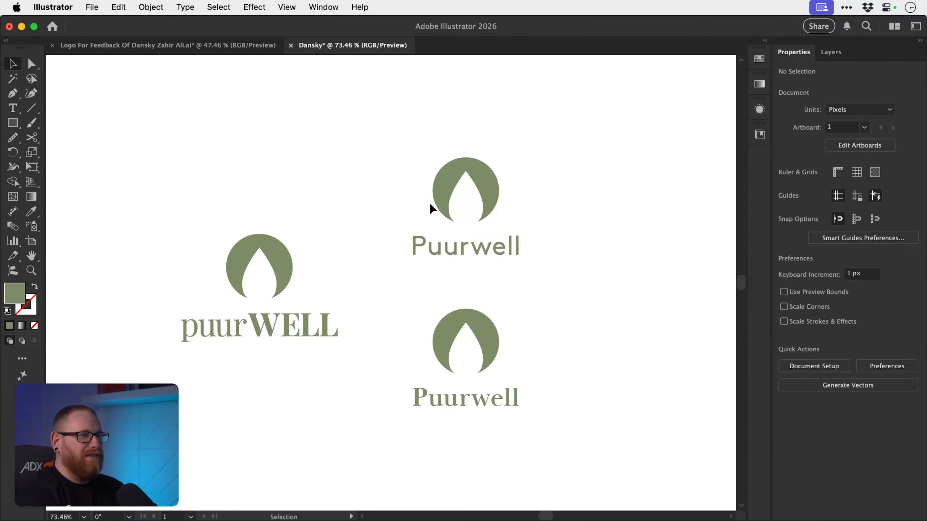
- Scale the upper sans-serif Puurwell wordmark down to about 68 pt and move it closer to its symbol
click(453, 249)
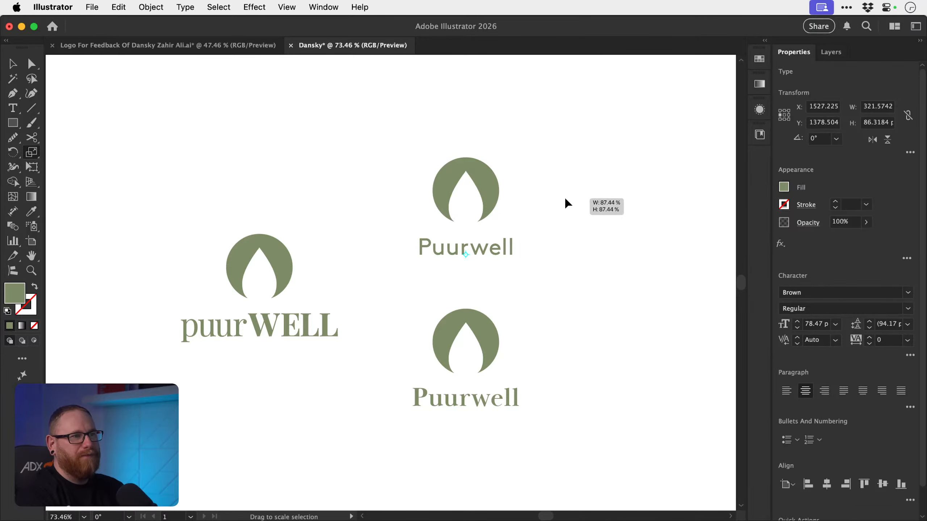
key(z)
click(480, 218)
key(v)
drag(507, 275, 500, 262)
key(z)
drag(532, 335, 412, 263)
key(v)
key(space)
drag(499, 316, 493, 276)
- Duplicate the sans-serif Puurwell symbol and wordmark together into the empty space to their right
key(space)
drag(434, 262, 296, 268)
drag(266, 201, 388, 275)
key(space)
drag(356, 268, 291, 279)
drag(304, 233, 484, 237)
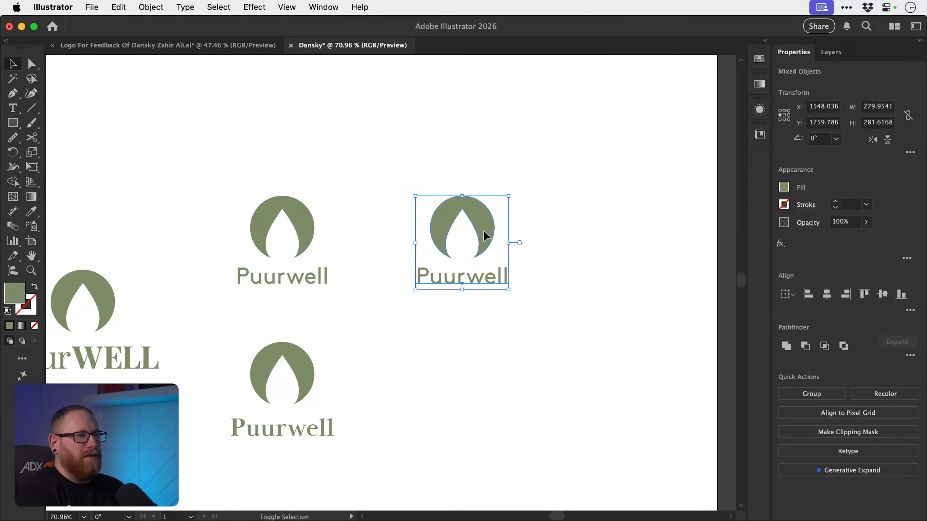
- Rearrange the copied logo horizontally, placing Puurwell beside the symbol and scaling the symbol down to about 121 px wide
click(471, 314)
drag(476, 279, 583, 235)
click(488, 227)
key(s)
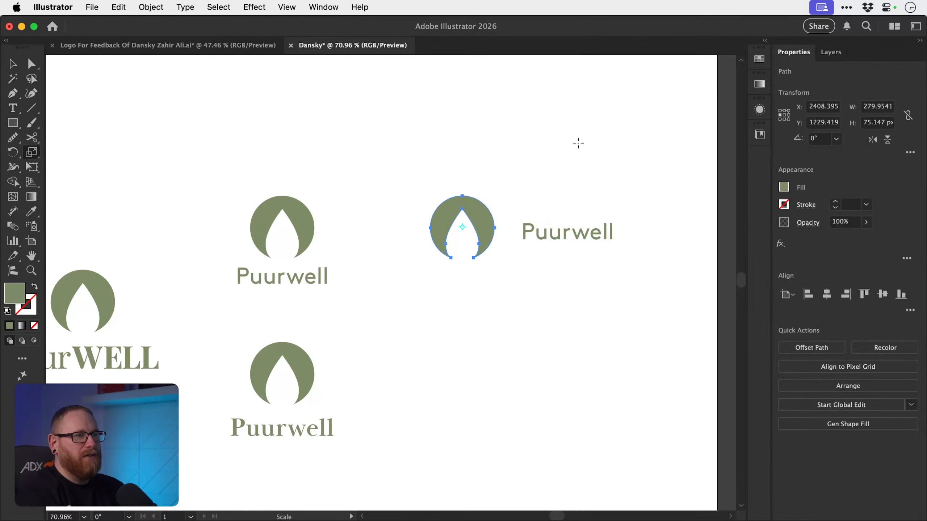
drag(579, 142, 541, 178)
key(v)
drag(556, 233, 514, 229)
drag(518, 230, 572, 238)
- Nudge the horizontal logo's Puurwell wordmark down slightly to centre it on the symbol, and deselect it
scroll(495, 222, up, 5)
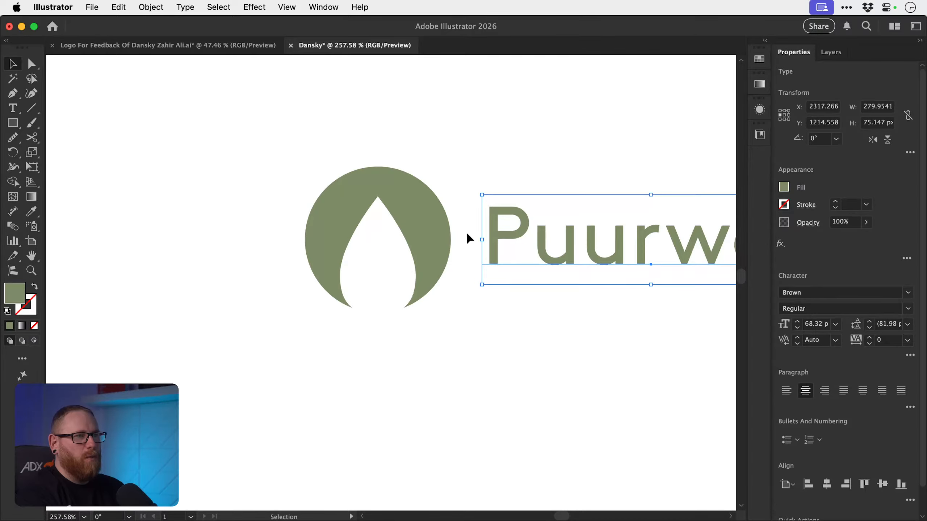
drag(604, 363, 411, 265)
drag(534, 344, 463, 293)
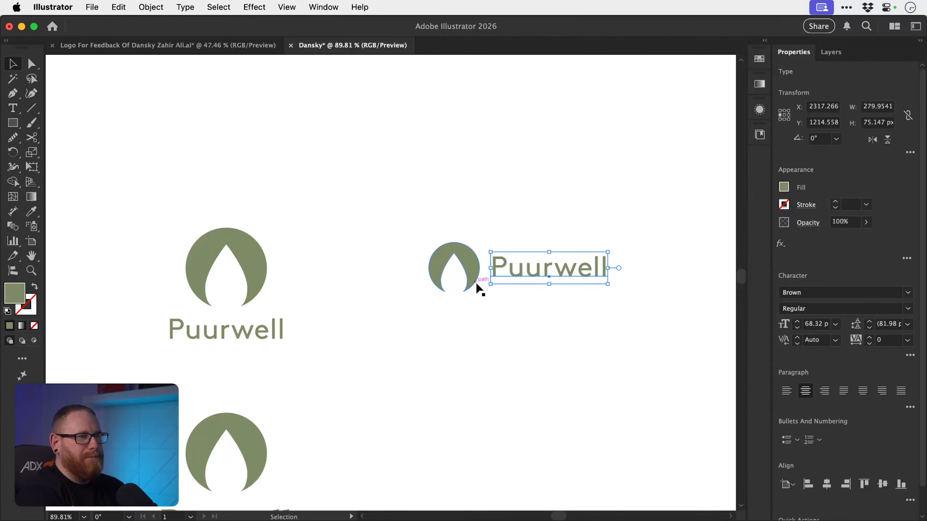
key(Down)
key(Down)
click(532, 229)
drag(518, 259, 439, 206)
drag(457, 270, 512, 261)
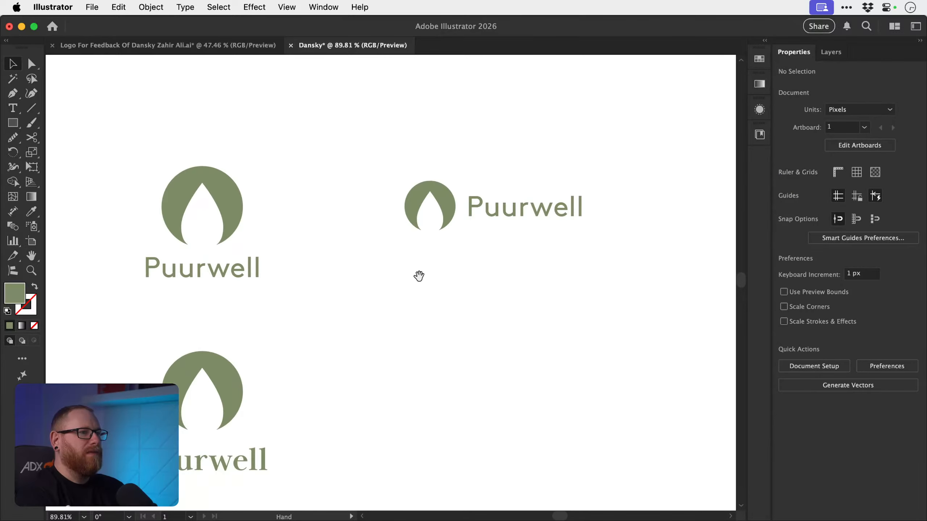
- Duplicate the small symbol below the horizontal Puurwell logo and place a copy of the original puurWELL logo beneath it
drag(419, 277, 523, 228)
drag(525, 165, 525, 295)
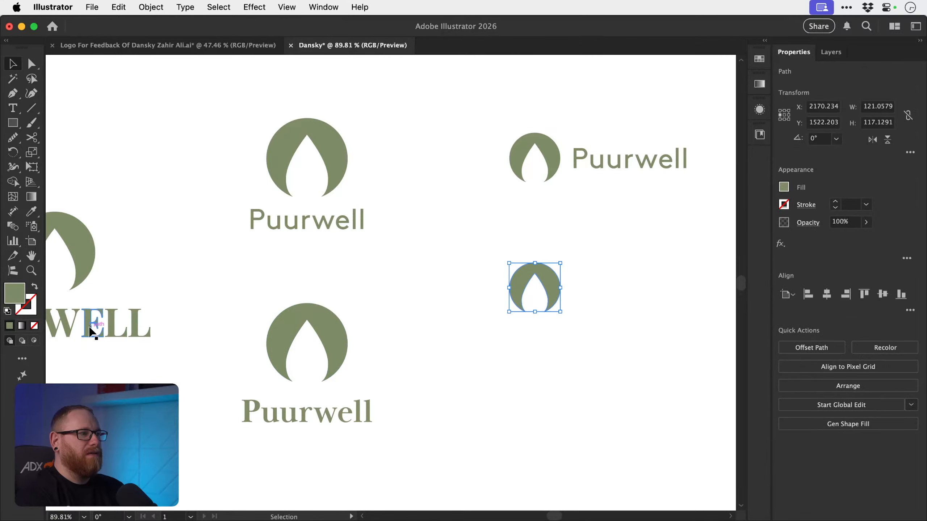
drag(96, 323, 661, 448)
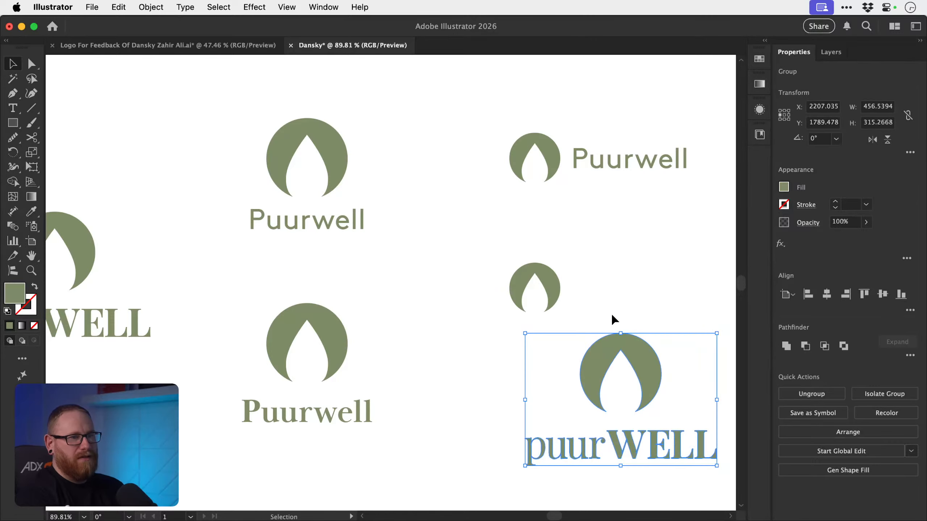
- Delete the symbol from the copied puurWELL logo, keeping only its serif wordmark
key(Delete)
key(super+z)
key(a)
key(Delete)
drag(597, 328, 483, 361)
key(Delete)
- Move the puurWELL wordmark beside the lower small symbol and scale it down to form a second horizontal logo
key(v)
drag(442, 427, 486, 288)
key(s)
drag(631, 222, 604, 244)
key(v)
drag(527, 280, 497, 277)
click(459, 292)
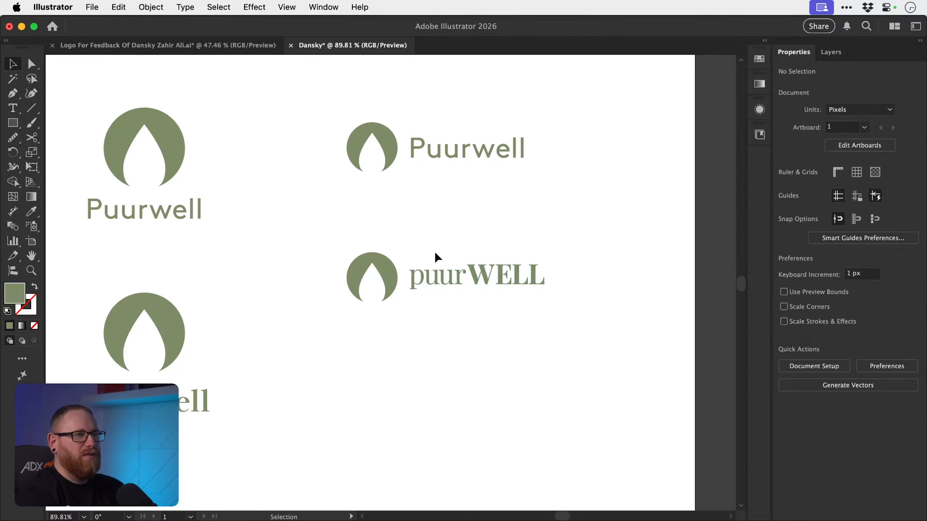
- Draw a horizontal line about 299 px long across the upper part of the puurWELL logo's symbol and give it a 1 pt red stroke
scroll(461, 288, up, 5)
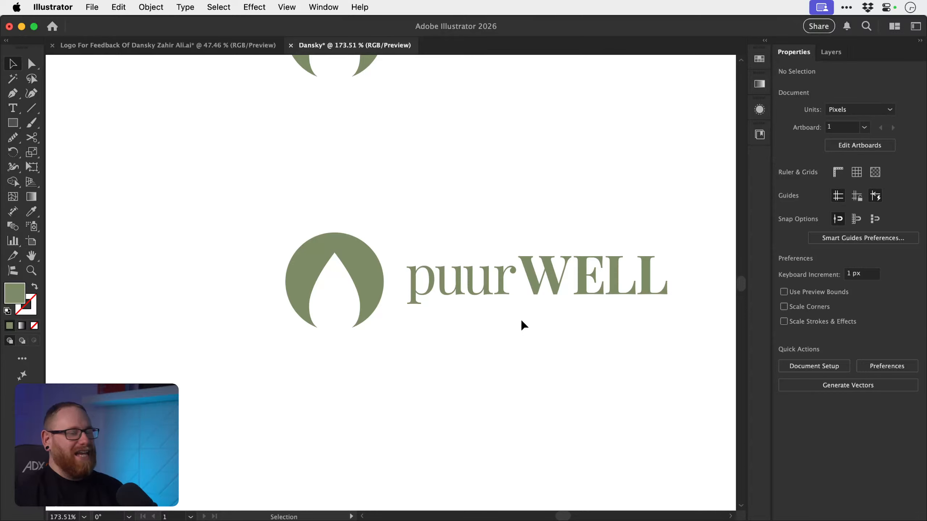
scroll(524, 325, down, 3)
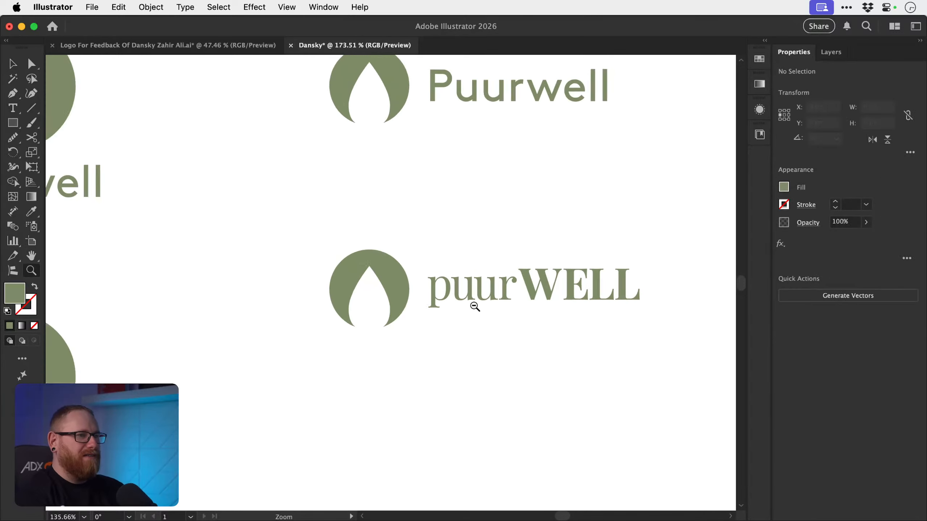
scroll(460, 296, right, 2)
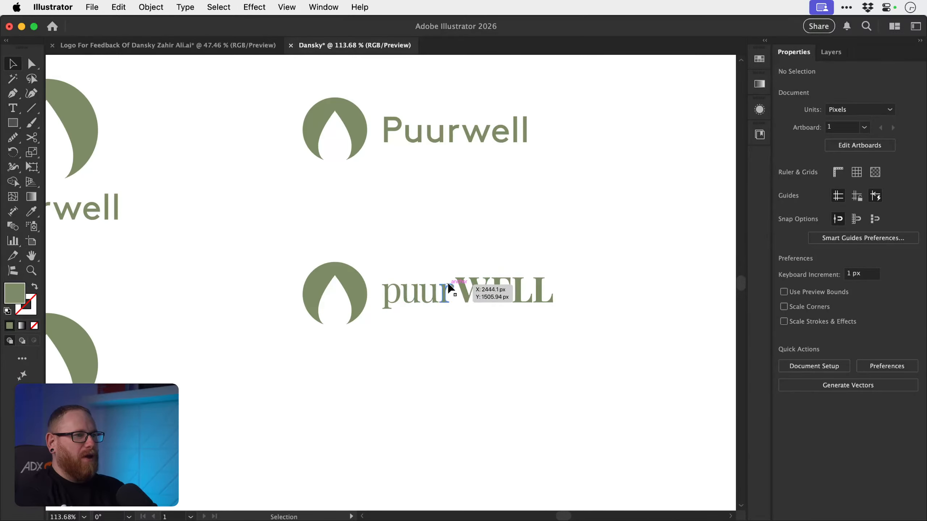
click(32, 108)
drag(261, 272, 420, 272)
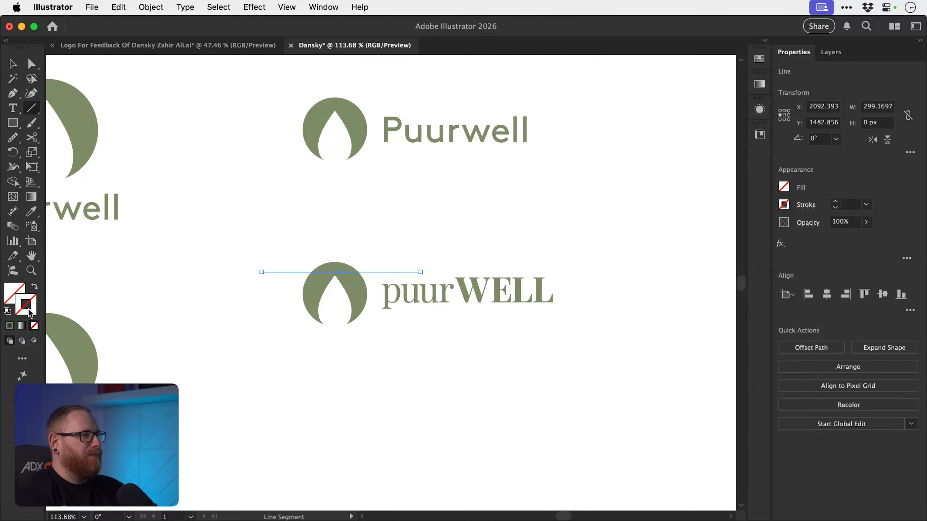
double_click(29, 309)
drag(662, 291, 668, 270)
click(686, 270)
click(802, 274)
key(v)
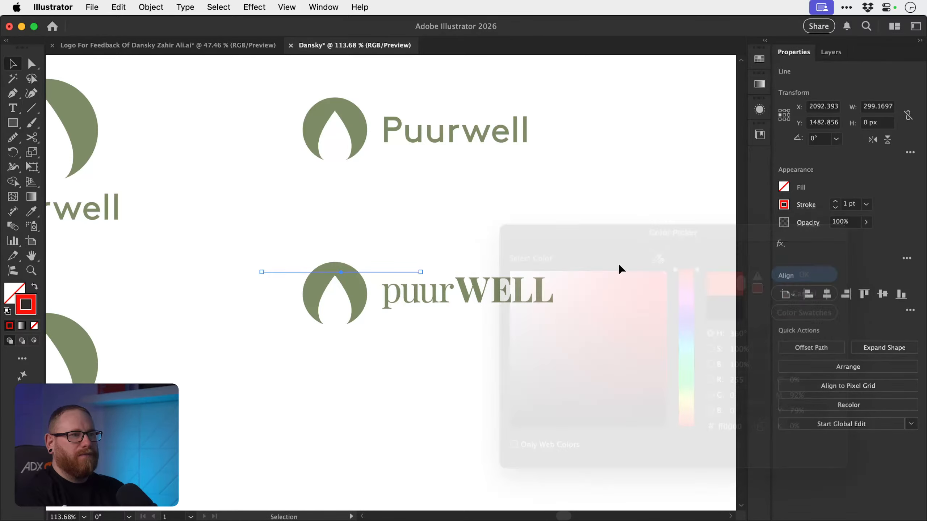
- Position copies of the red line at the symbol's top and bottom edges and at the x-height and baseline of puur
drag(388, 271, 399, 324)
drag(393, 262, 381, 292)
key(super+space)
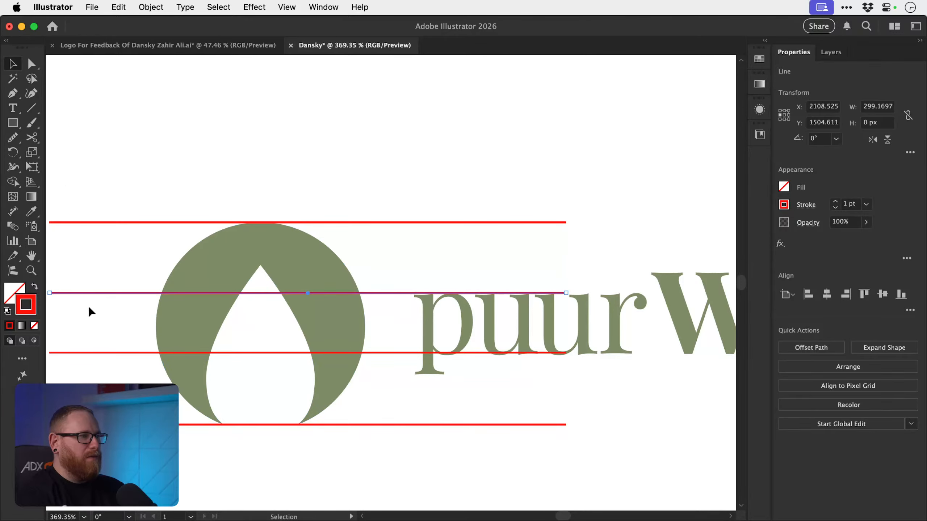
- Distribute the four red lines evenly by their vertical centres and group them
shift+click(97, 353)
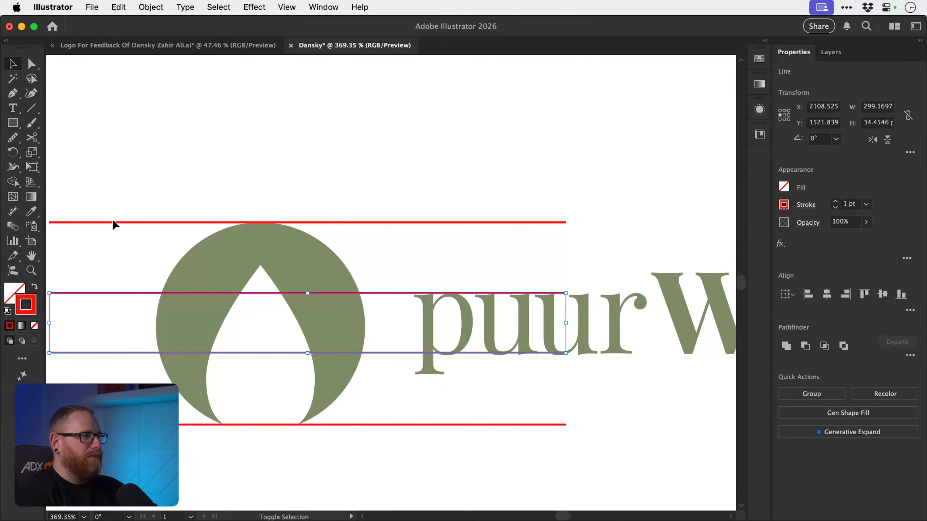
shift+click(97, 424)
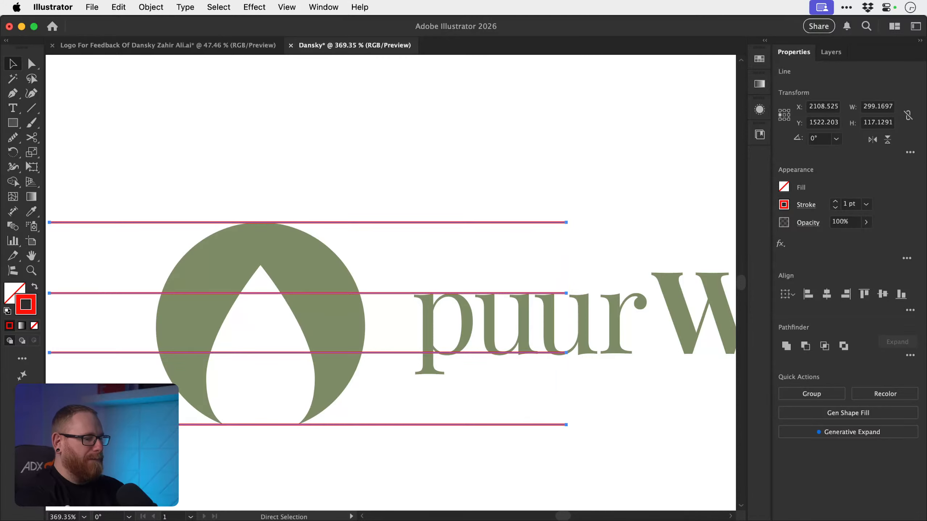
key(super+minus)
key(super+minus)
key(super+minus)
drag(580, 331, 490, 377)
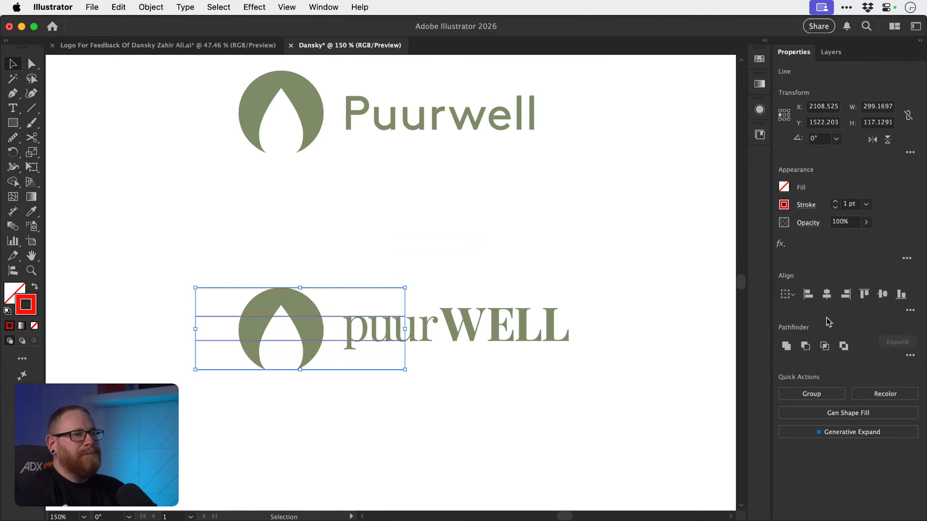
click(914, 313)
click(799, 381)
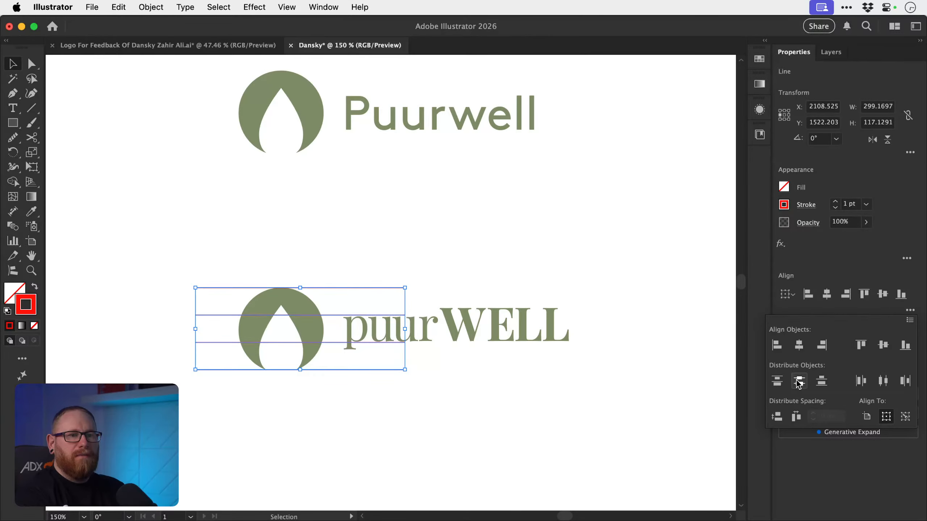
key(super+g)
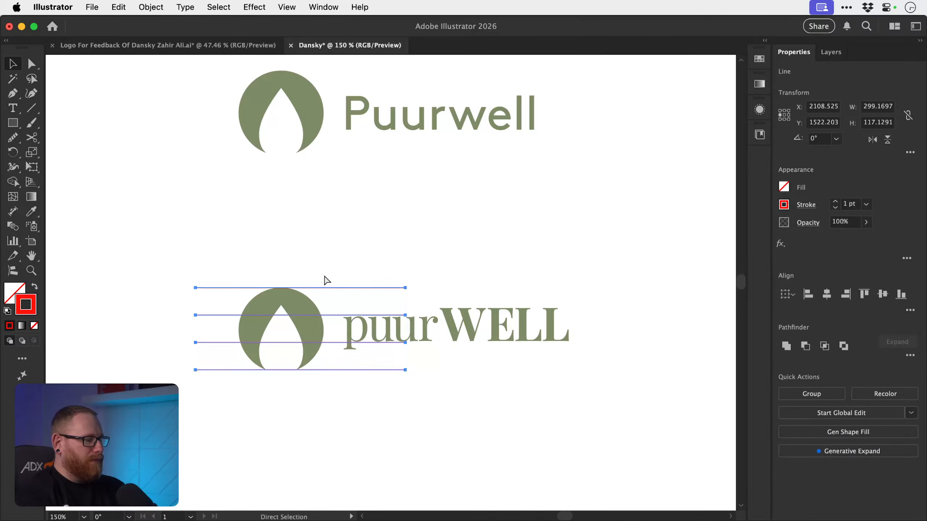
- Stretch the grouped red lines across the whole horizontal puurWELL logo and place a copy over the horizontal Puurwell logo above
drag(405, 329, 605, 331)
click(565, 232)
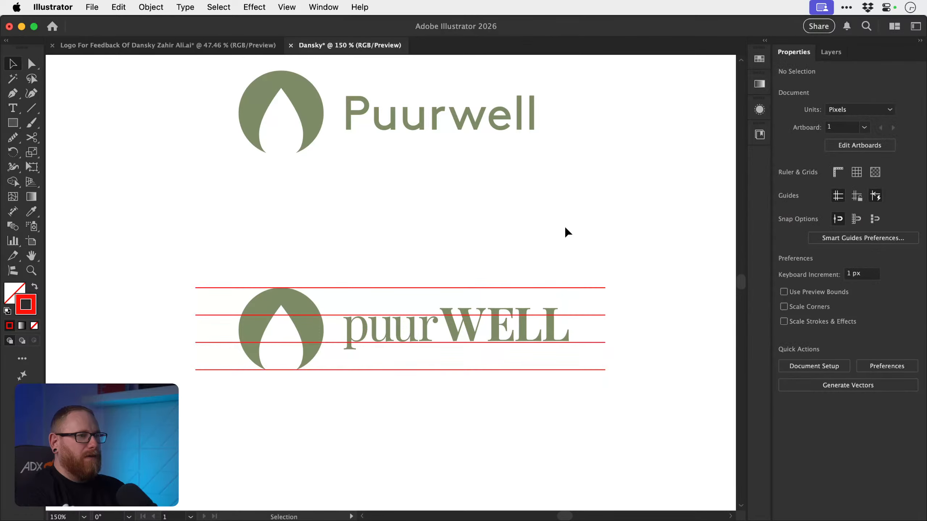
drag(509, 249, 470, 262)
drag(332, 278, 346, 380)
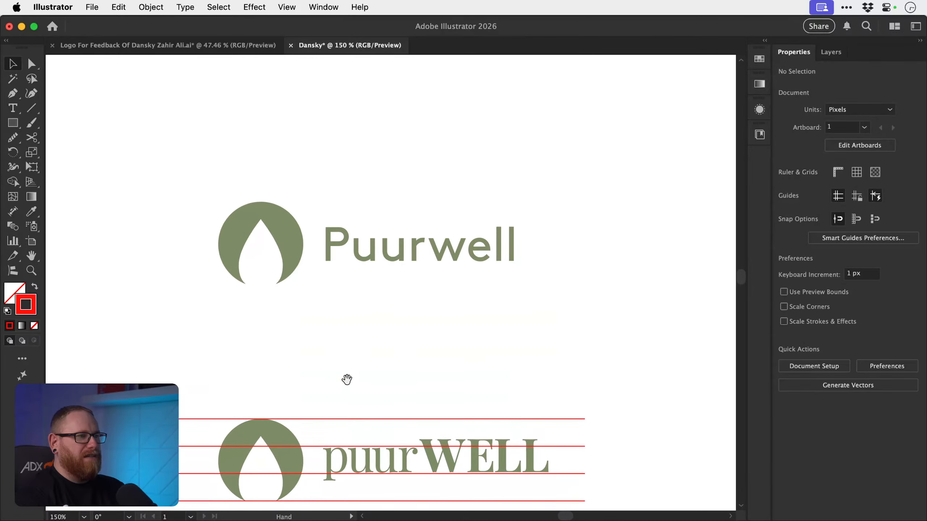
drag(345, 421, 345, 202)
- Nudge the horizontal Puurwell wordmark up 6 px so its baseline sits on the third red line
click(339, 252)
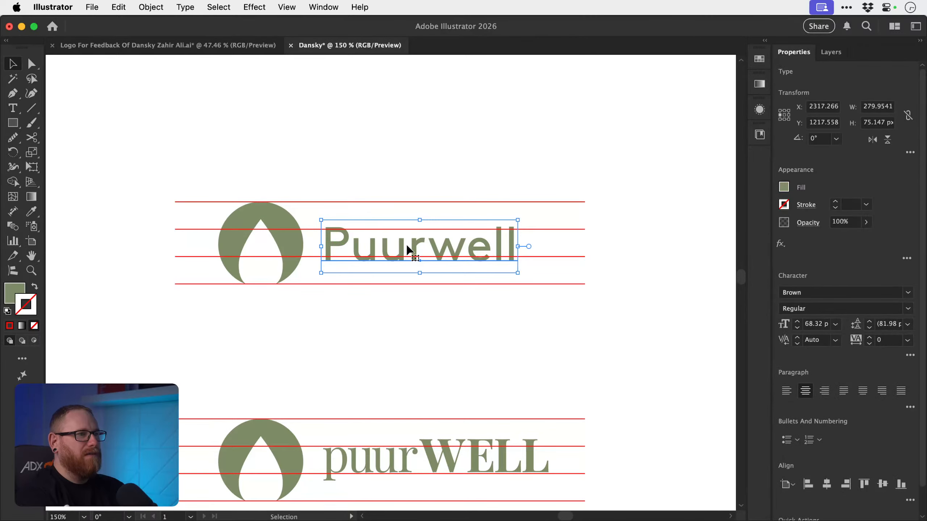
key(Up)
key(Up)
key(Up)
key(Up)
key(Up)
key(Up)
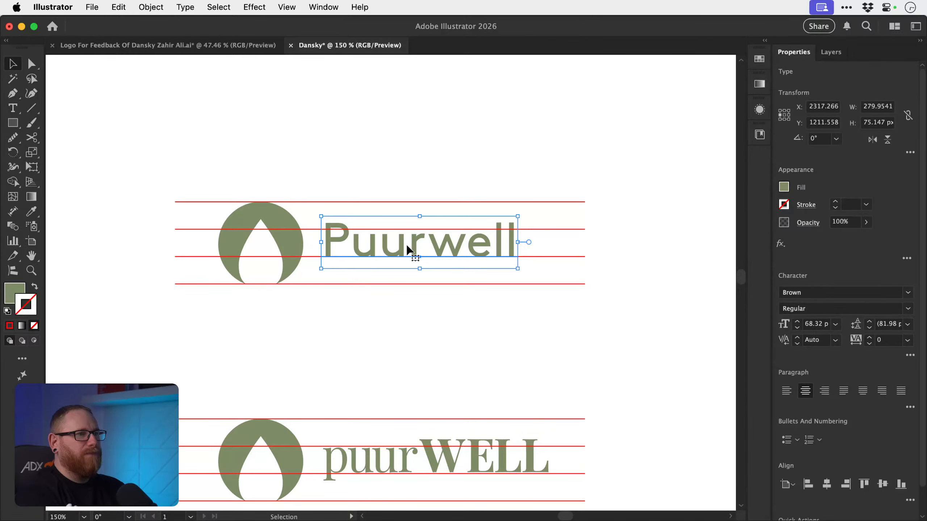
click(564, 200)
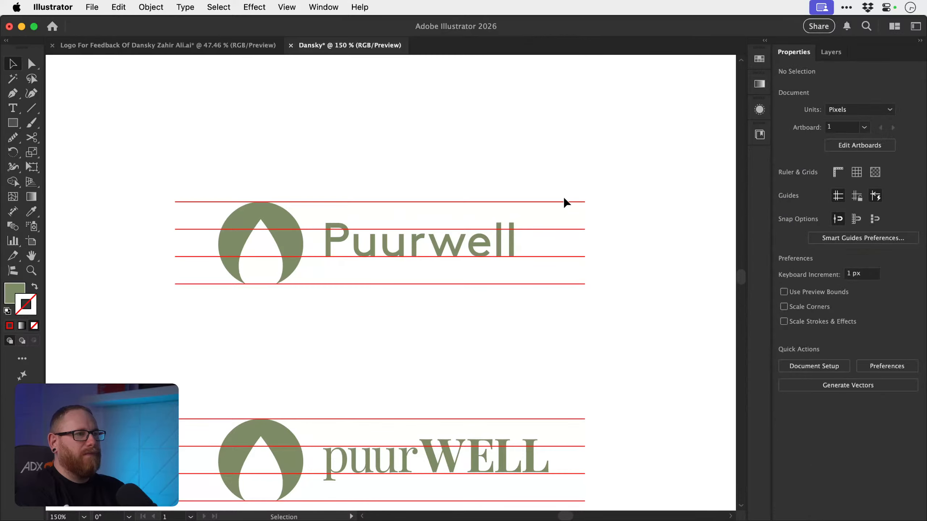
- Delete both groups of red lines from the horizontal logos
drag(565, 200, 555, 145)
drag(617, 363, 618, 474)
key(Delete)
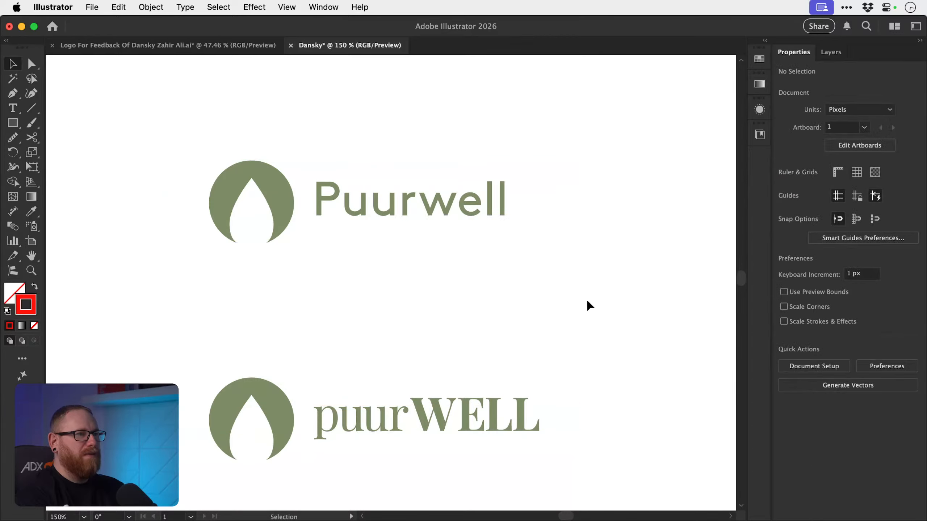
- Restore the deleted red lines, inspect the horizontal Puurwell logo against them up close, and remove them again
key(z)
drag(539, 297, 527, 267)
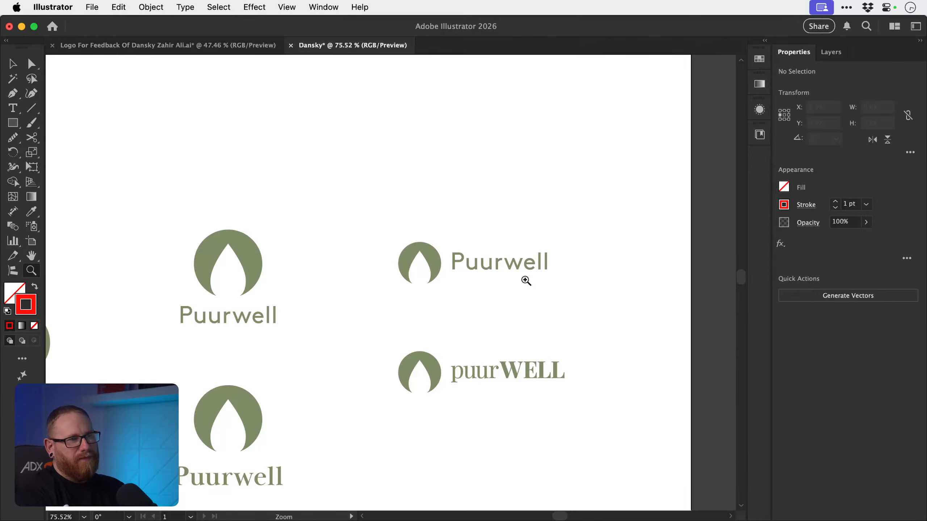
key(v)
key(super+z)
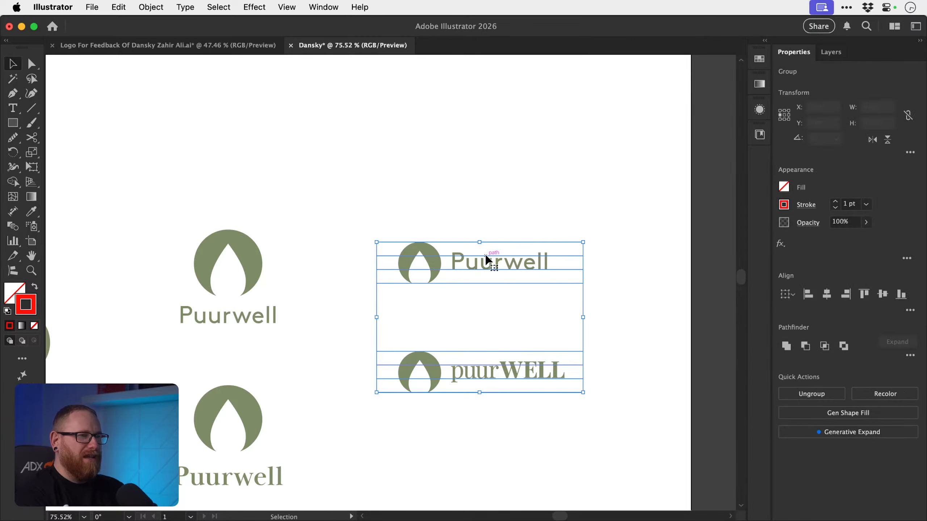
key(z)
drag(456, 253, 631, 314)
key(v)
click(522, 193)
scroll(474, 219, right, 4)
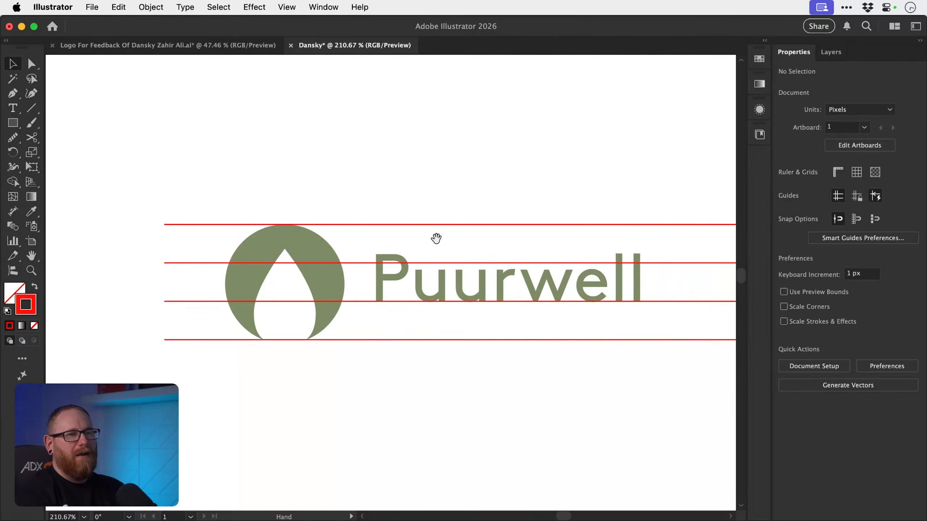
key(super+shift+z)
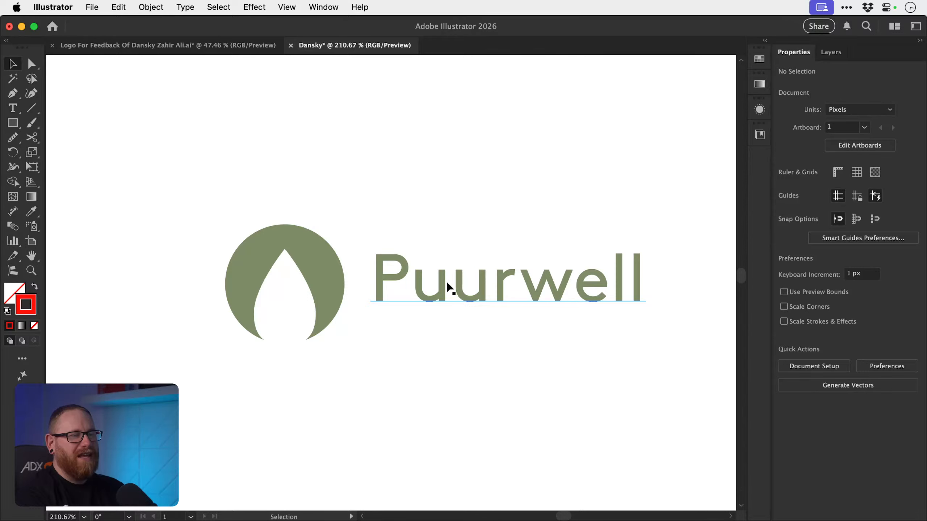
- Nudge the horizontal Puurwell wordmark down 3 px to balance it optically with its symbol
click(450, 289)
key(Down)
key(Down)
key(Down)
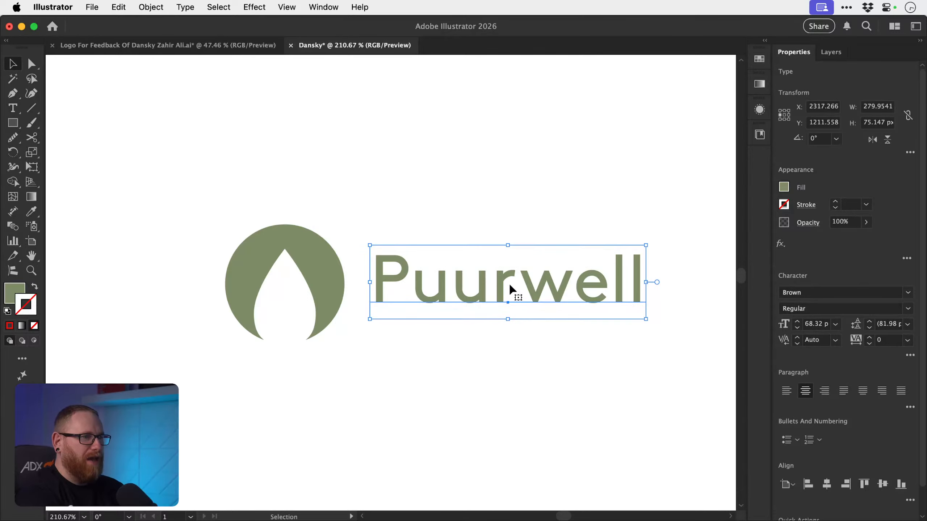
click(468, 218)
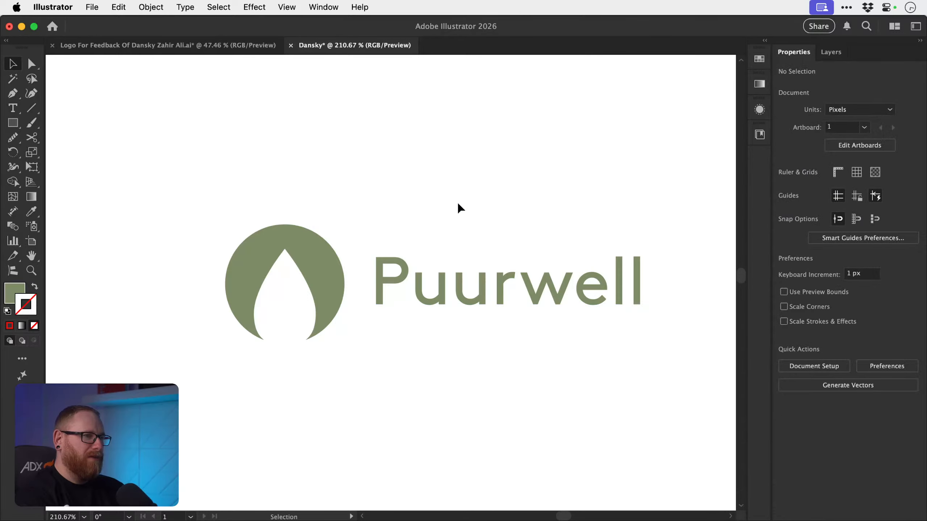
- Compare the two horizontal lockups with the stacked Puurwell and puurWELL logos
key(z)
drag(465, 343, 319, 261)
drag(375, 296, 337, 256)
key(v)
click(460, 295)
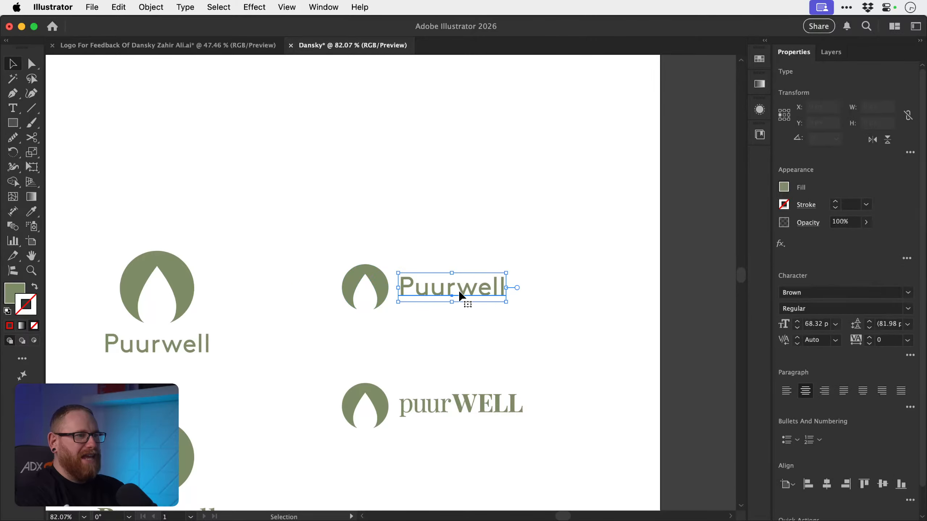
click(452, 271)
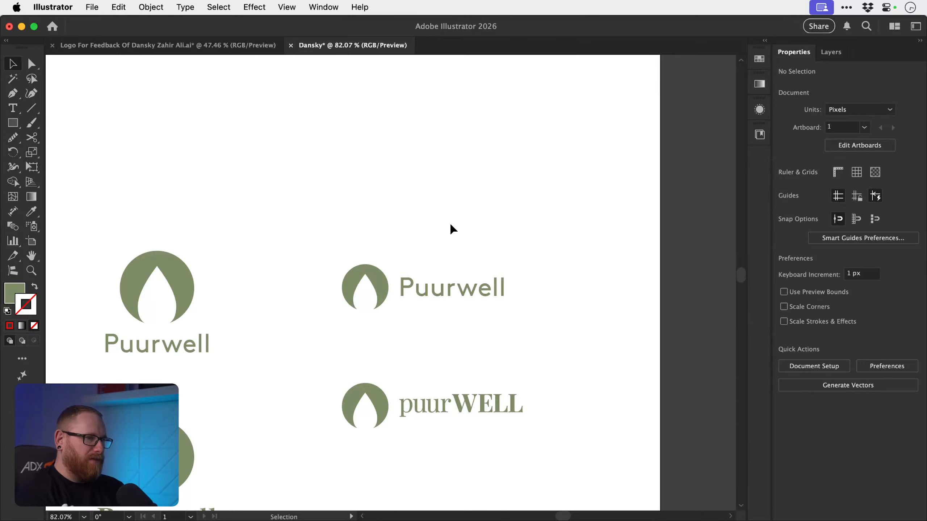
drag(449, 242, 482, 203)
drag(447, 317, 637, 297)
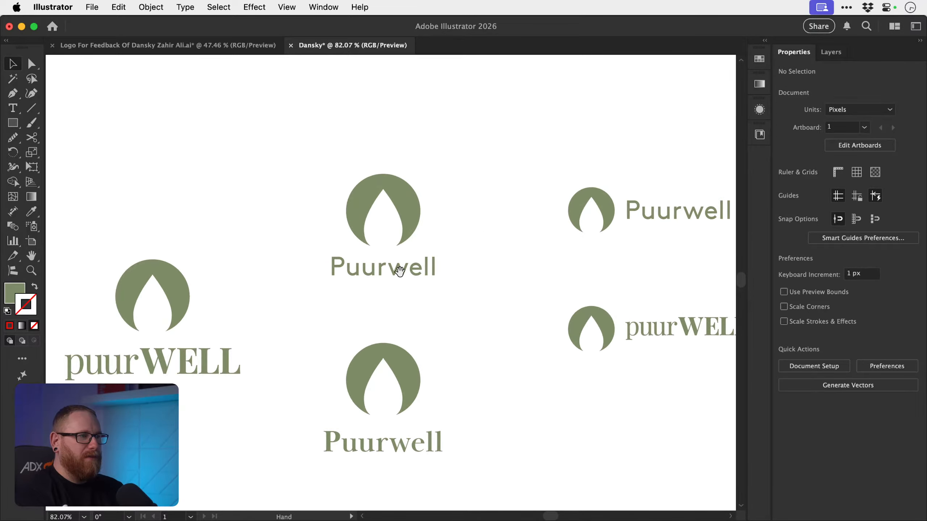
drag(472, 265, 533, 252)
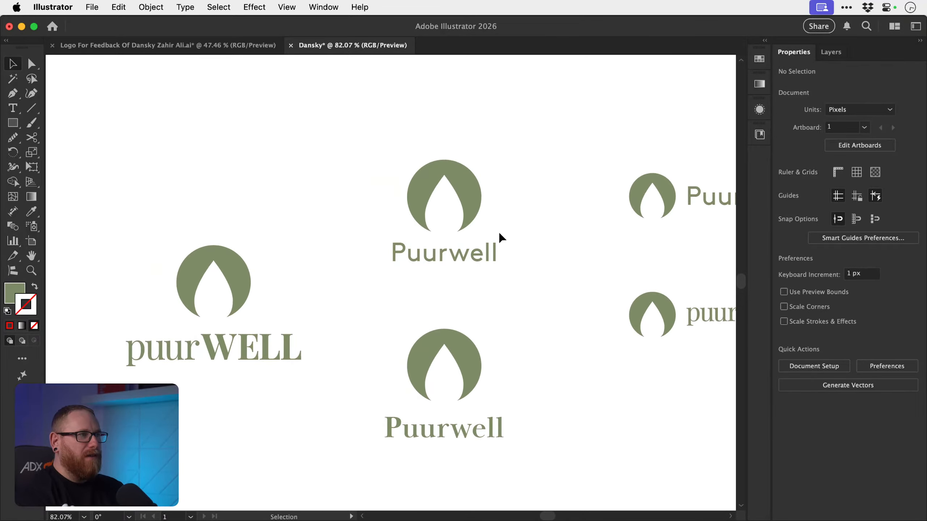
- Examine the original brand board and mockups in the other document, and return to compare all stacked and horizontal logo variations
click(183, 45)
click(597, 377)
drag(502, 332, 538, 358)
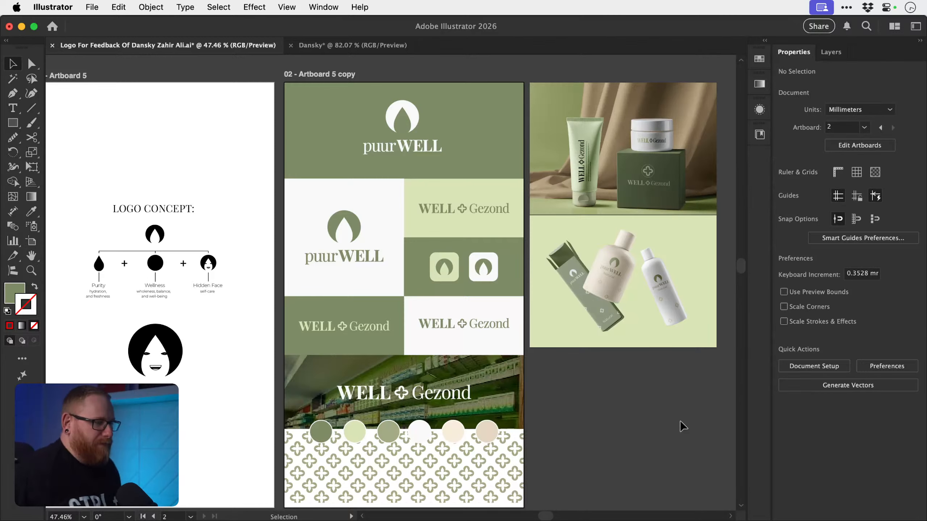
click(336, 42)
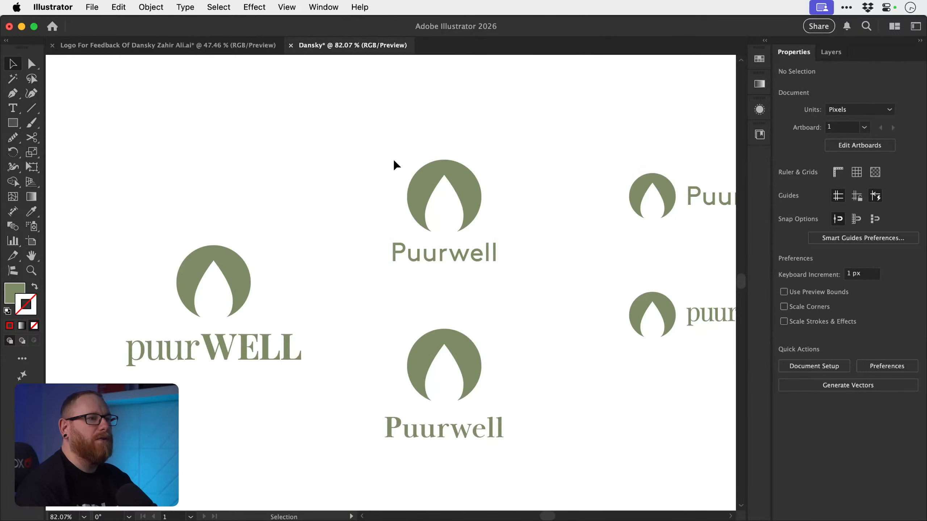
scroll(438, 204, right, 3)
scroll(437, 204, down, 1)
key(z)
drag(505, 277, 477, 280)
key(space)
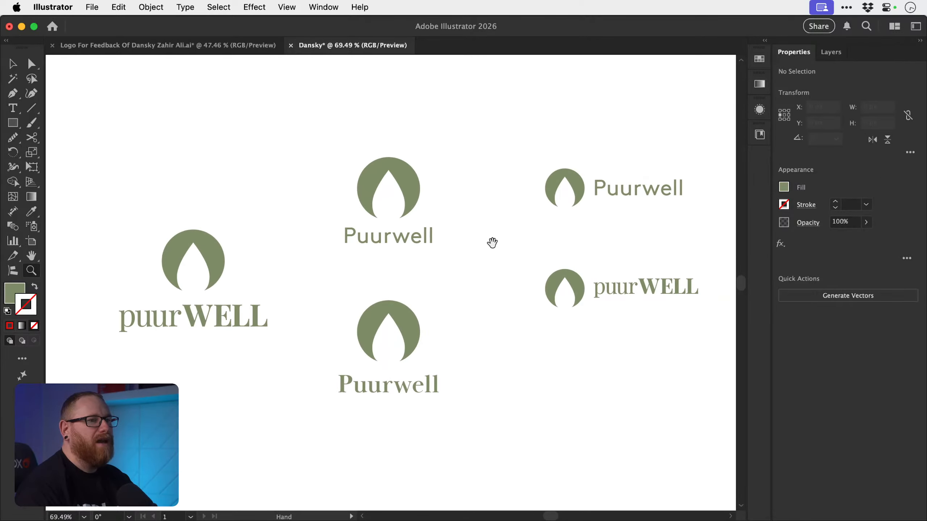
drag(489, 234, 474, 244)
key(v)
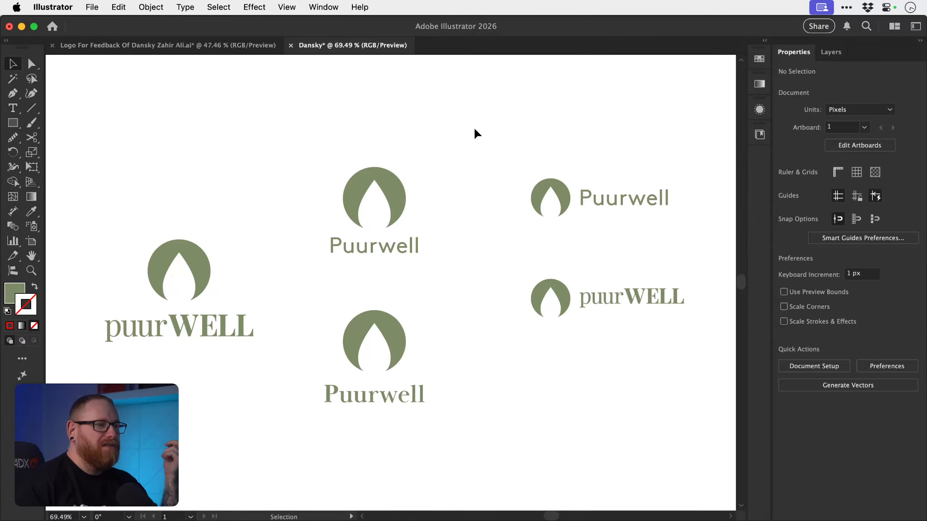
- Sketch an eye about 21 by 7 px with the Pencil tool inside the serif Puurwell symbol's droplet and fill it with the symbol's green
key(super+space)
drag(362, 365, 510, 415)
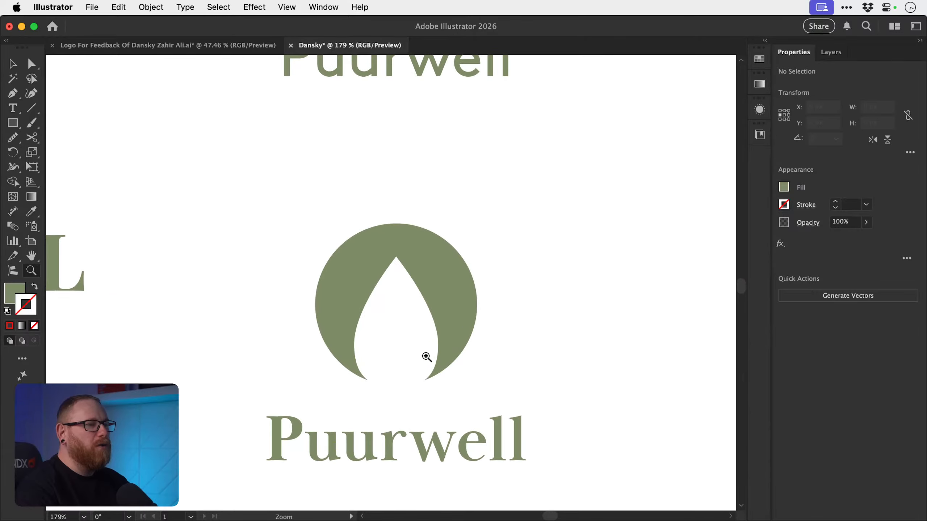
key(super+space)
drag(395, 354, 419, 355)
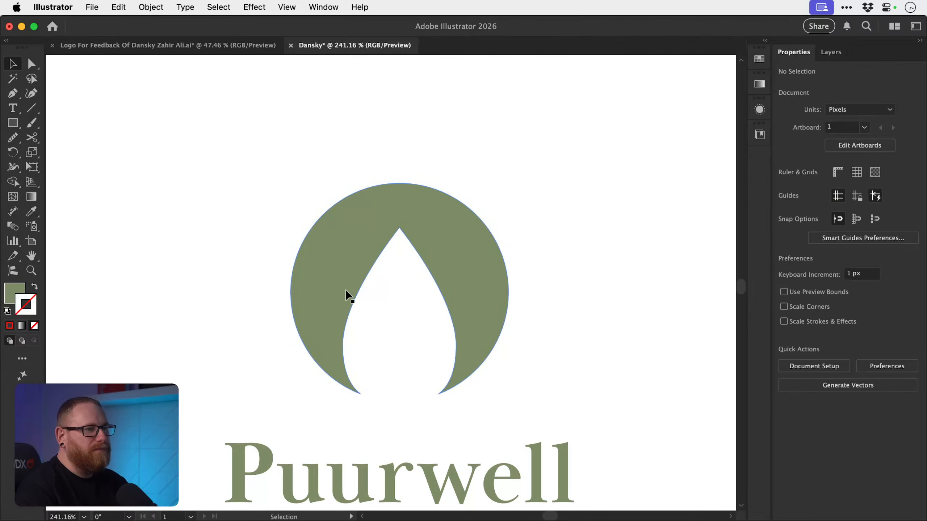
key(n)
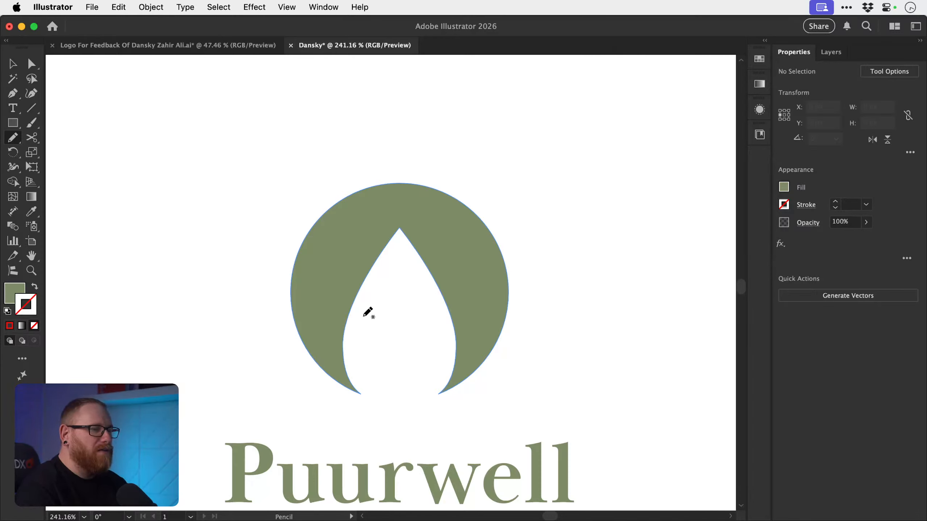
mouse_move(363, 315)
mouse_down()
mouse_move(387, 318)
mouse_move(365, 317)
mouse_up()
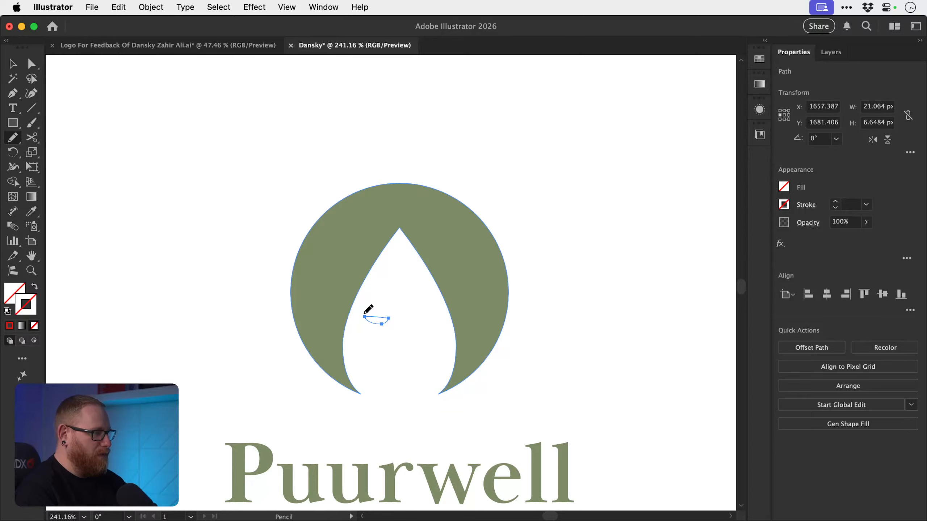
key(i)
click(437, 254)
key(v)
click(527, 238)
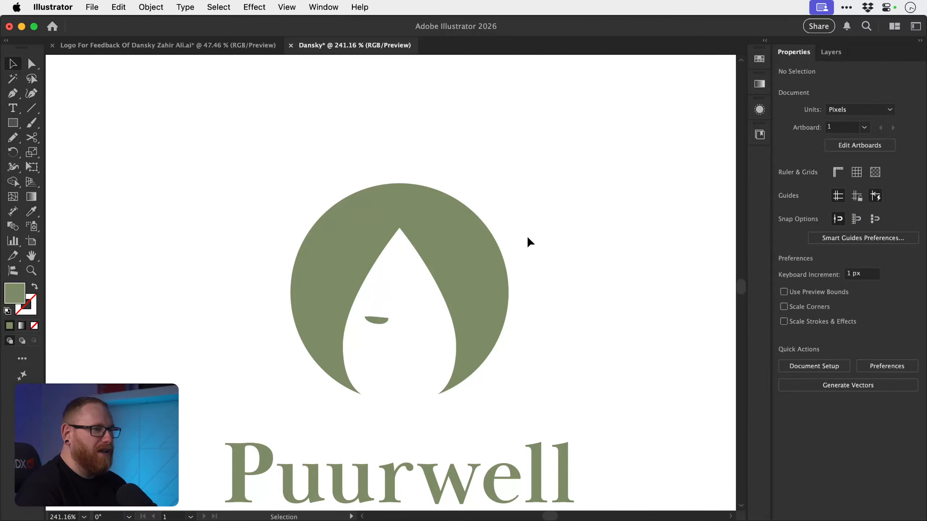
- Reshape the sketched eye with a pointed outer corner and draw a nose about 12 by 27 px beside it in the same green
click(387, 322)
key(n)
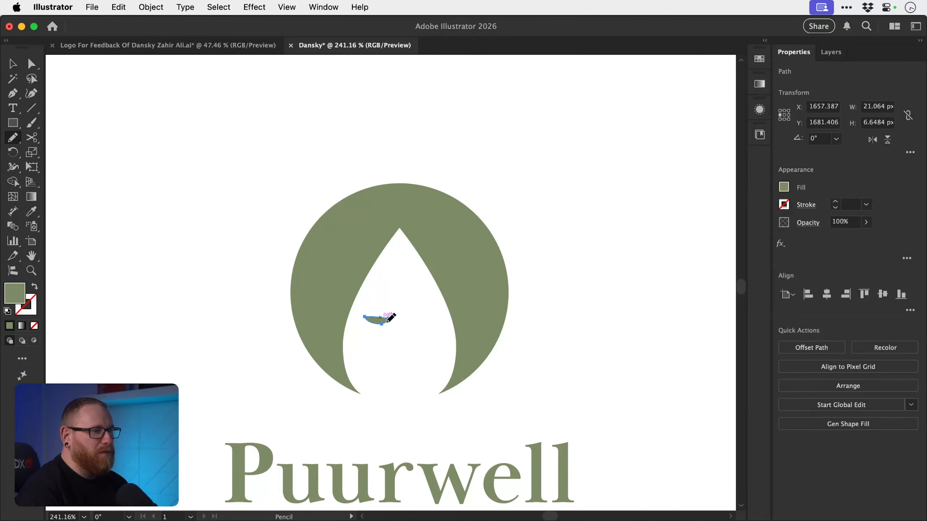
mouse_move(362, 314)
mouse_down()
mouse_move(391, 315)
mouse_move(403, 355)
mouse_move(411, 353)
mouse_up()
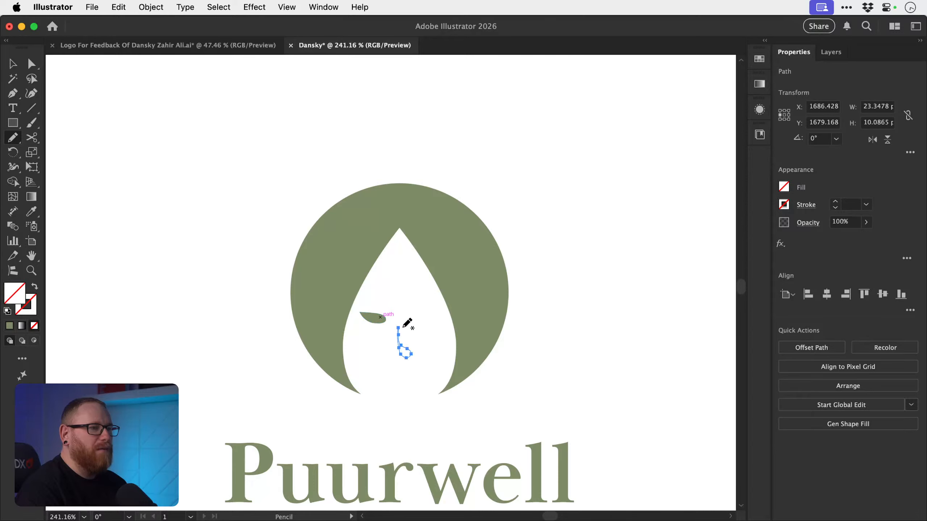
key(i)
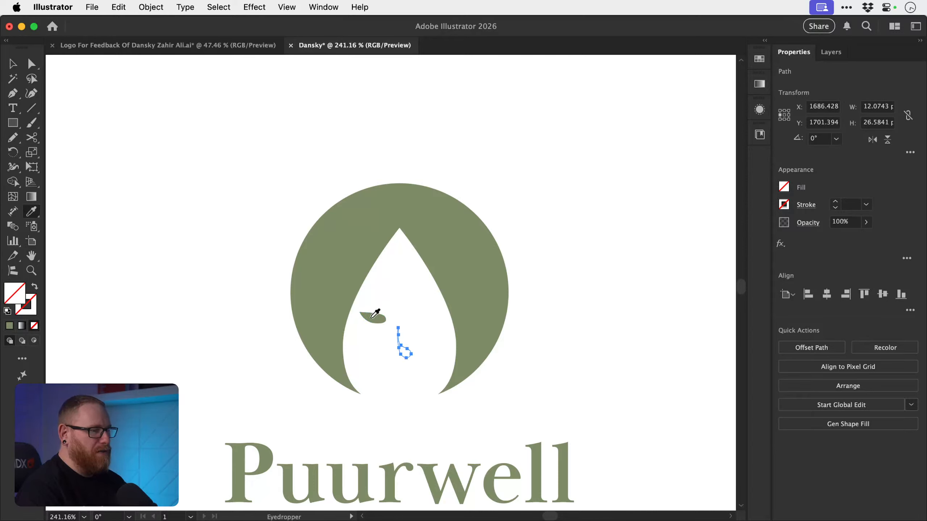
click(376, 317)
key(v)
click(567, 309)
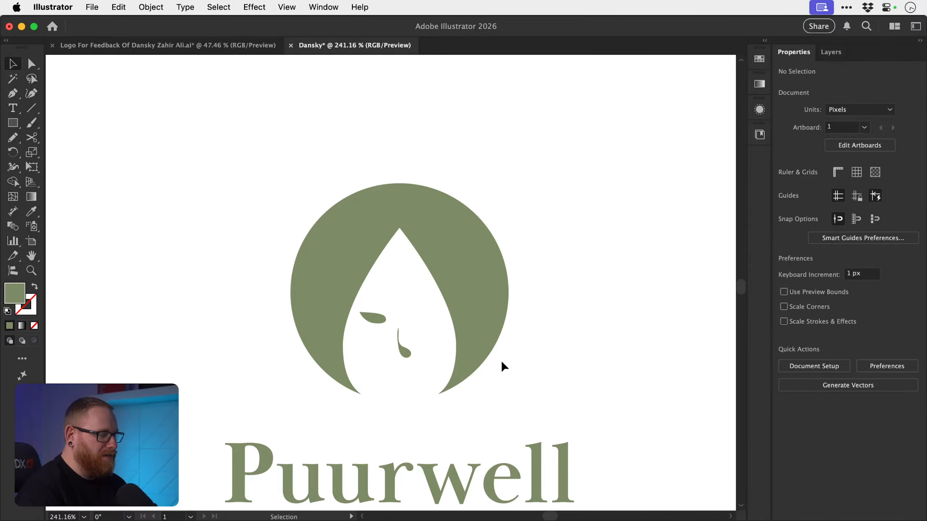
- Delete the sketched nose and eye from the symbol's droplet
click(405, 354)
key(Delete)
click(379, 319)
key(Delete)
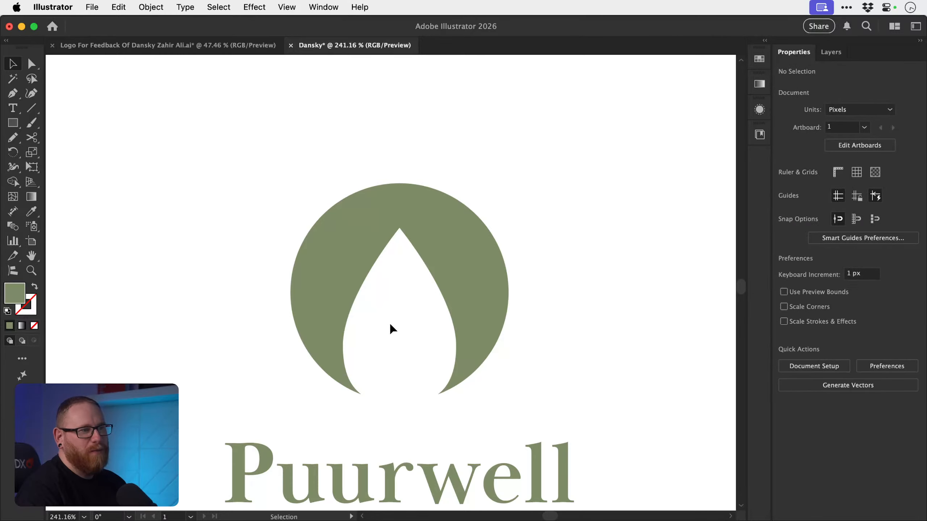
- Compare the serif Puurwell logo with the neighbouring stacked and horizontal variations
key(z)
drag(461, 362, 372, 324)
alt+click(372, 324)
key(v)
scroll(439, 352, down, 3)
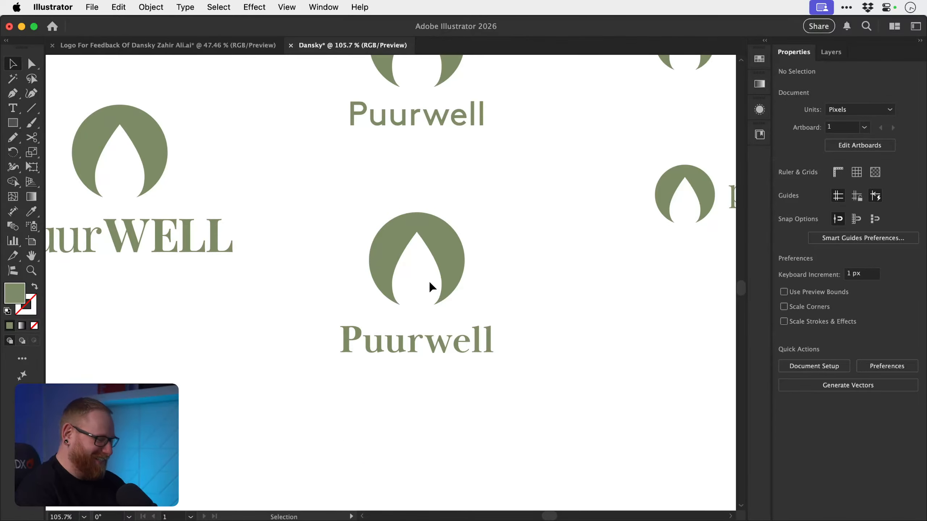
key(b)
key(v)
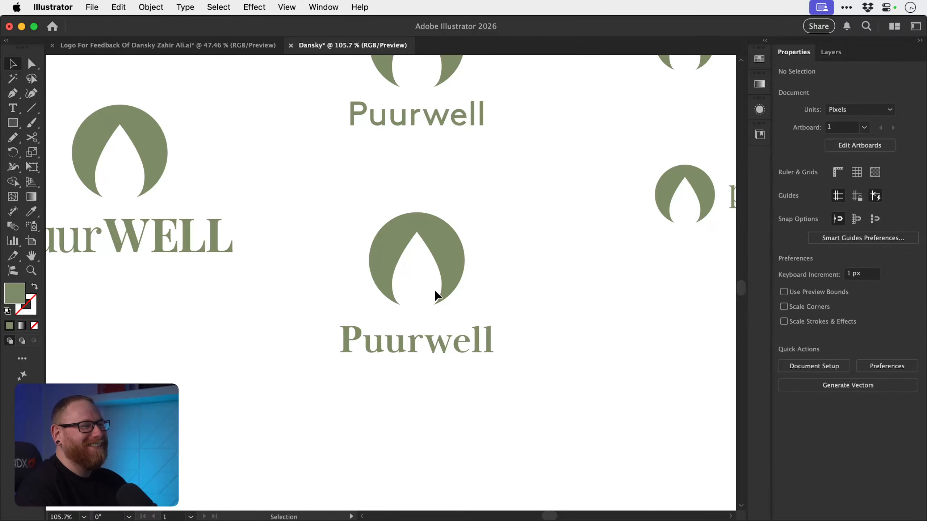
drag(545, 349, 484, 339)
drag(538, 304, 522, 341)
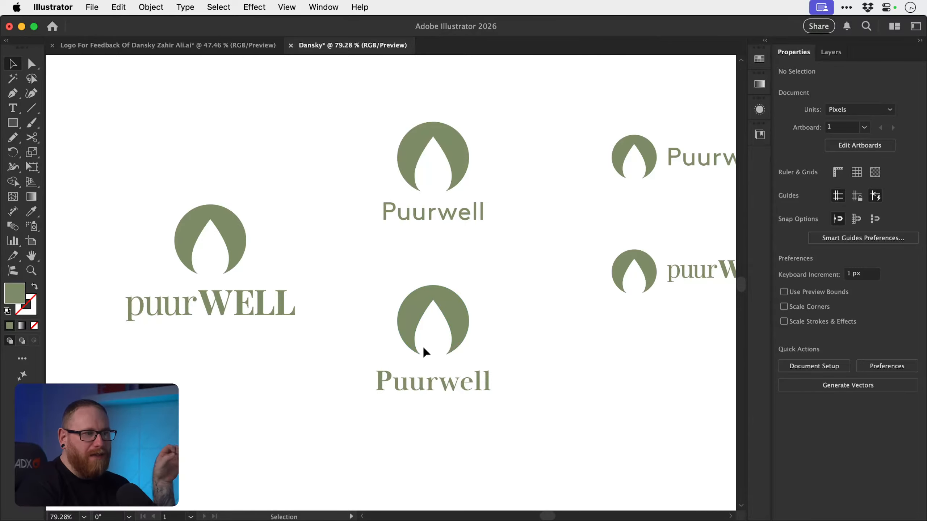
- Redraw the left edge of the serif Puurwell symbol's droplet with the Pencil tool, adding a small jagged notch
key(z)
mouse_move(419, 323)
mouse_down()
mouse_move(467, 341)
mouse_move(457, 356)
mouse_up()
key(v)
click(419, 308)
key(z)
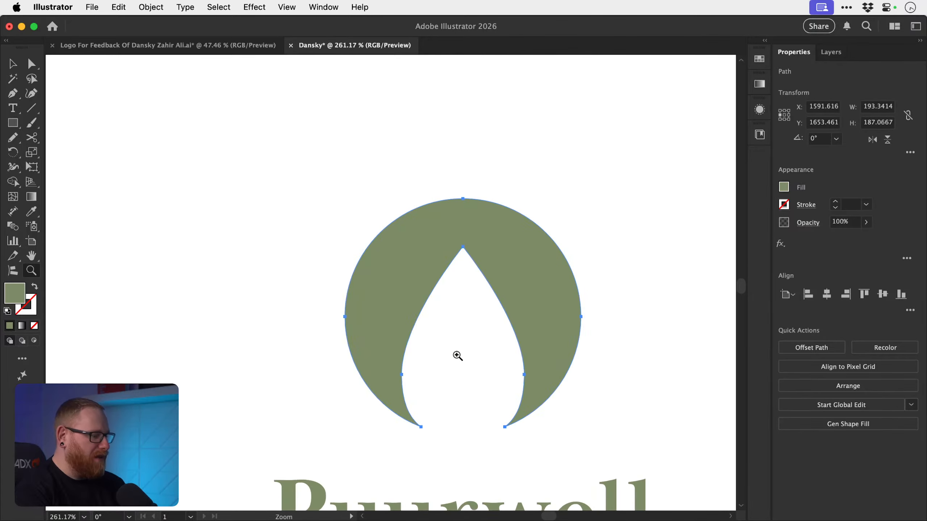
key(n)
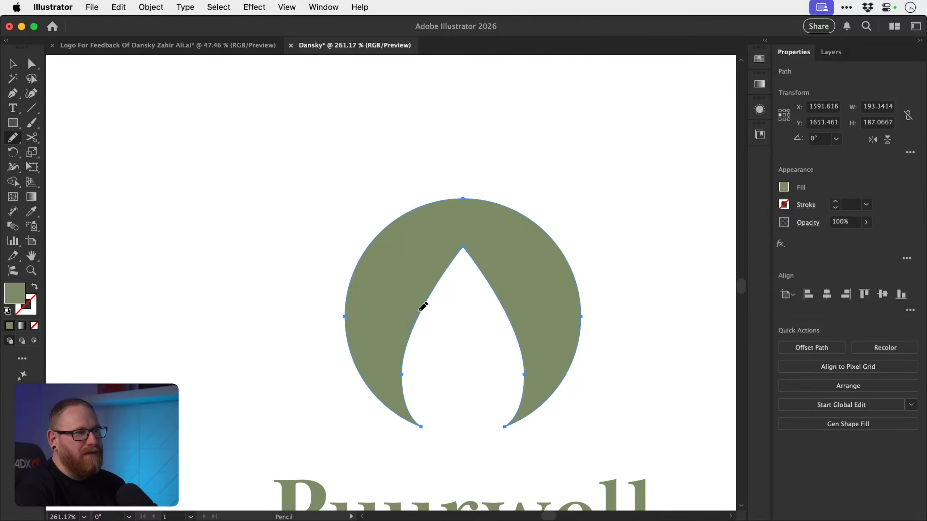
drag(420, 314, 449, 269)
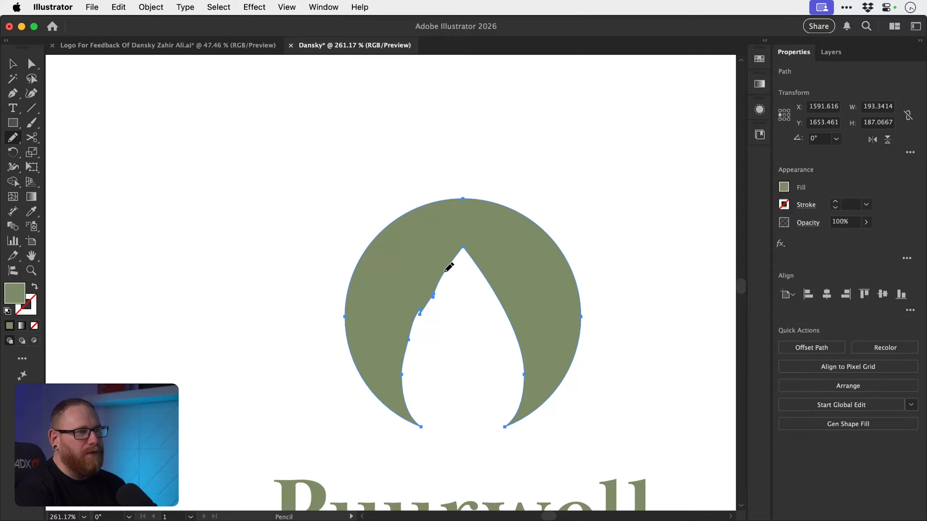
- Redraw the droplet's tip and upper right edge with the Pencil tool as a jagged hair fringe
key(v)
click(467, 310)
click(494, 284)
key(n)
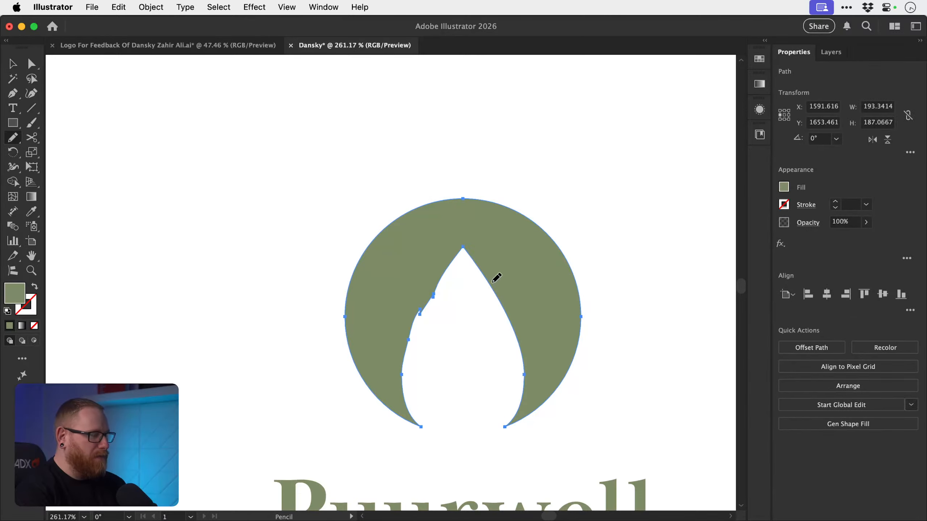
mouse_move(481, 264)
mouse_down()
mouse_move(514, 311)
mouse_move(523, 347)
mouse_up()
key(v)
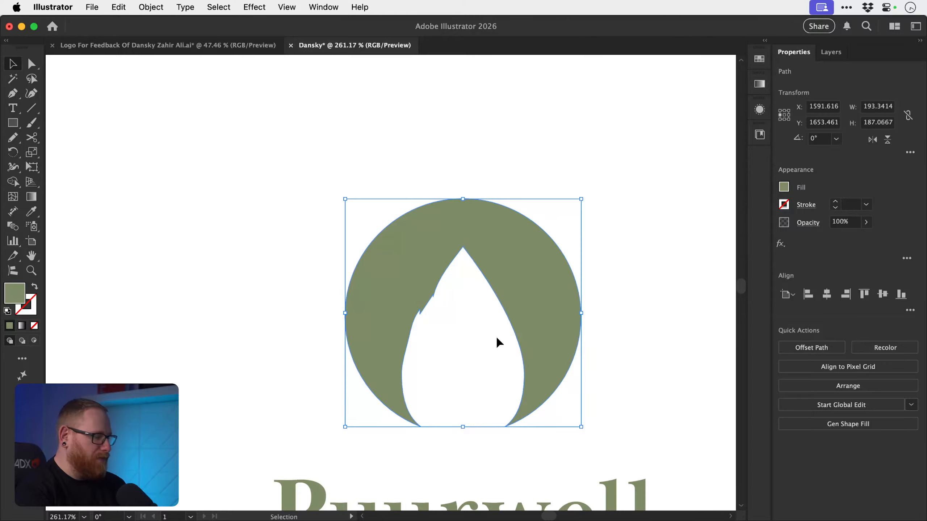
key(n)
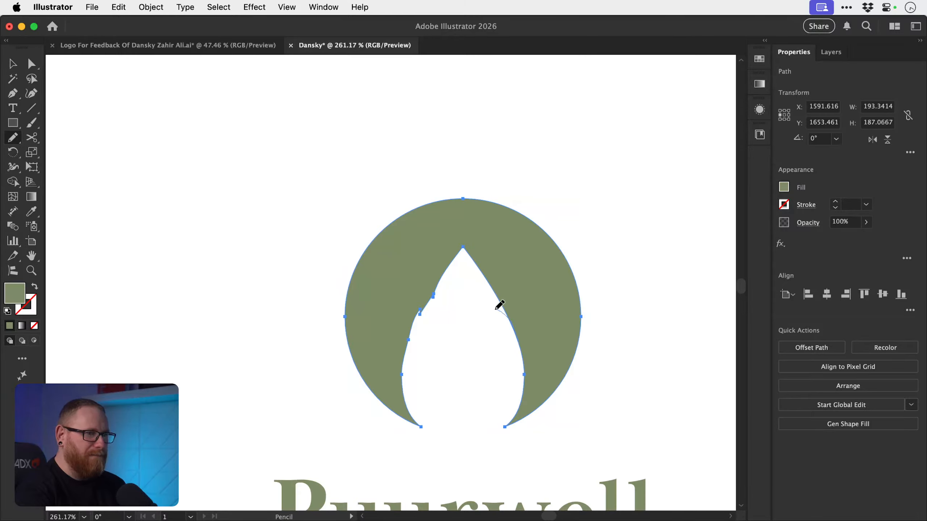
mouse_move(497, 309)
mouse_down()
mouse_move(498, 348)
mouse_move(488, 298)
mouse_move(480, 305)
mouse_move(481, 285)
mouse_move(467, 293)
mouse_move(450, 264)
mouse_up()
key(v)
click(489, 137)
- Sketch sunglasses about 66 by 21 px inside the droplet with the Pencil tool and fill them with the symbol's green
drag(523, 297, 484, 273)
key(n)
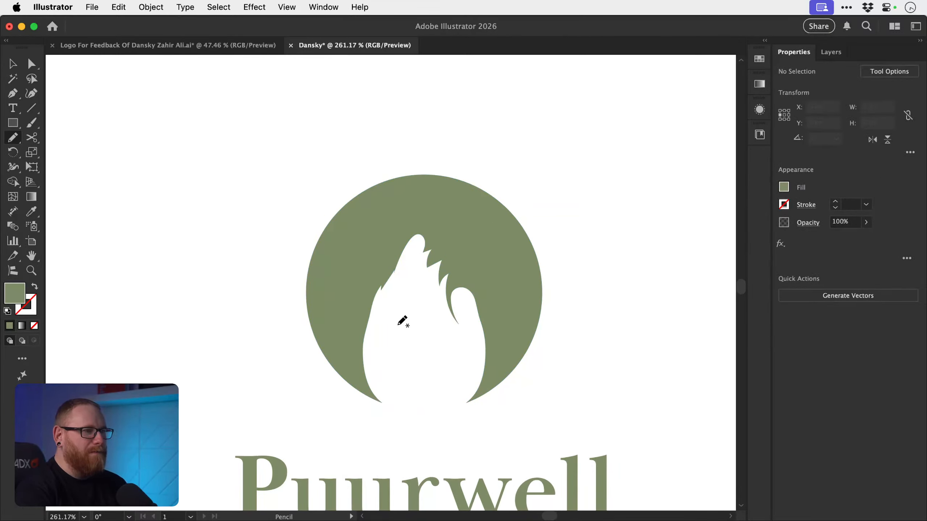
mouse_move(381, 317)
mouse_down()
mouse_move(465, 321)
mouse_move(444, 340)
mouse_move(420, 328)
mouse_move(395, 340)
mouse_move(384, 316)
mouse_up()
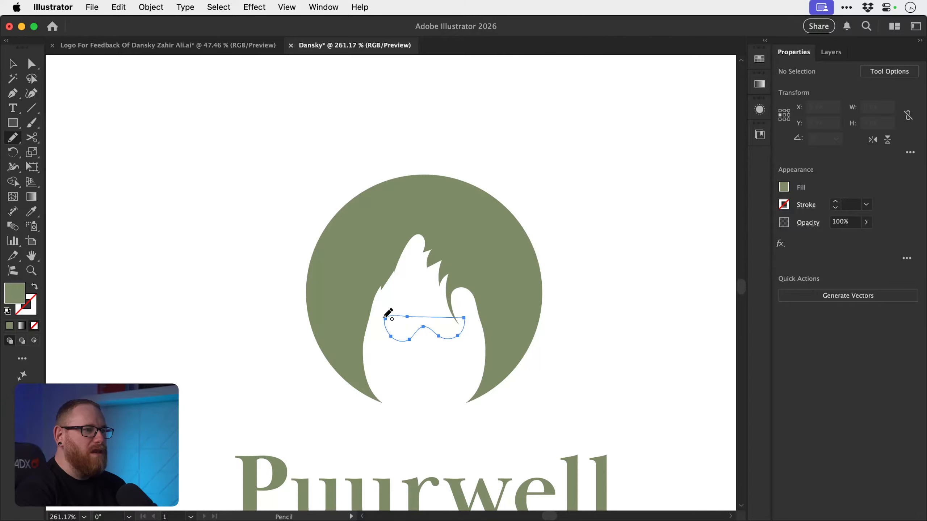
key(i)
click(369, 270)
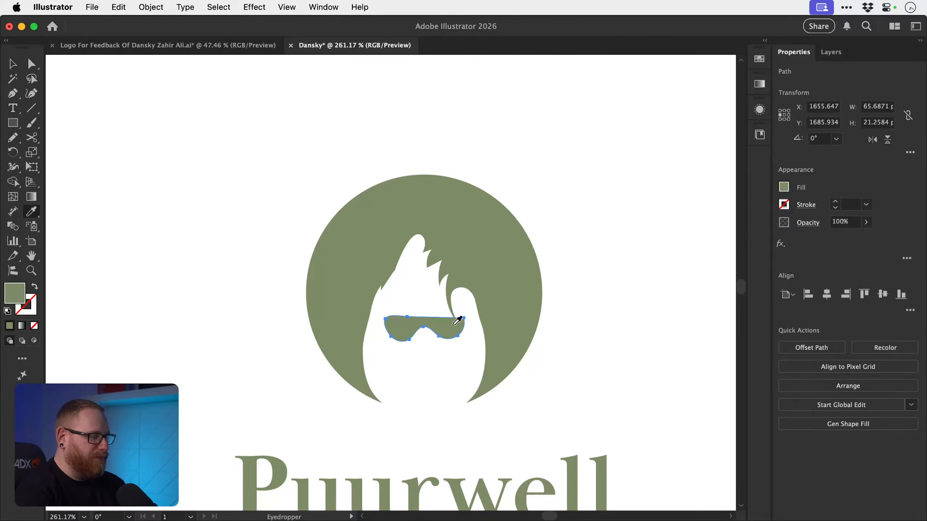
- Sketch an open smiling mouth about 54 by 24 px below the sunglasses and fill it with the symbol's green
key(n)
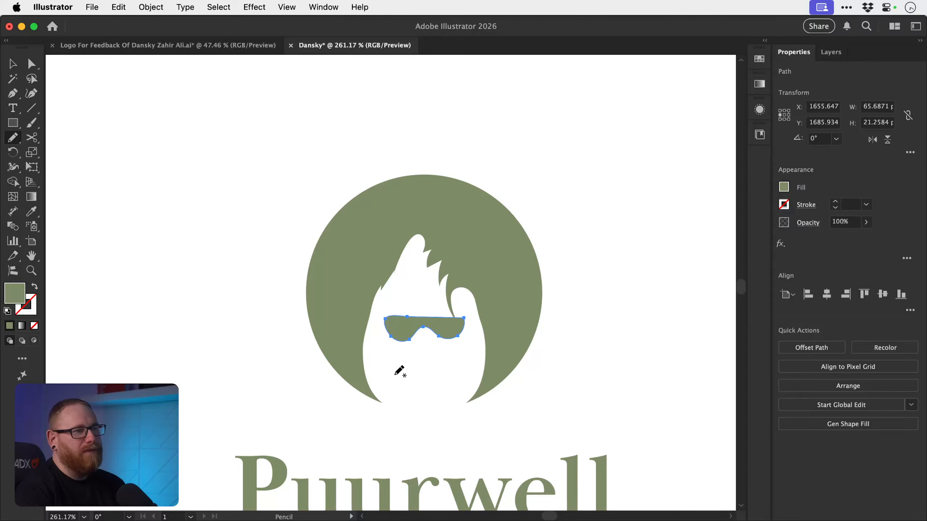
mouse_move(394, 374)
mouse_down()
mouse_move(414, 393)
mouse_move(455, 382)
mouse_move(446, 365)
mouse_move(399, 365)
mouse_move(395, 374)
mouse_up()
key(i)
click(346, 340)
key(v)
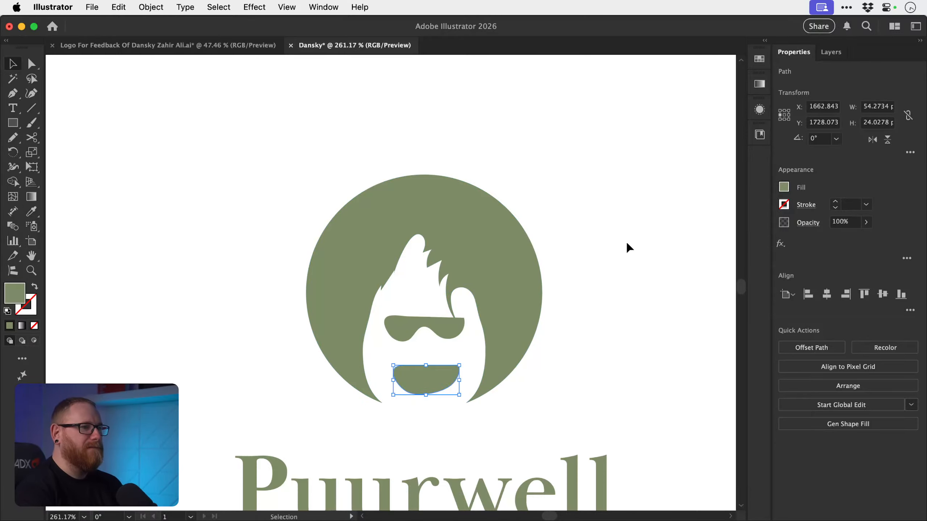
click(627, 245)
- Compare the face version of the serif Puurwell symbol with the other logo variations at reduced scale
key(z)
drag(591, 324, 451, 266)
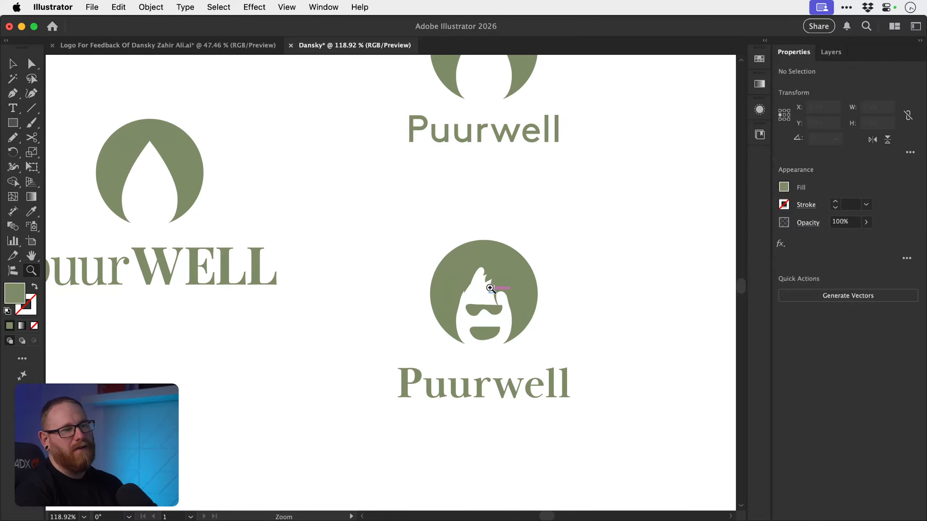
key(v)
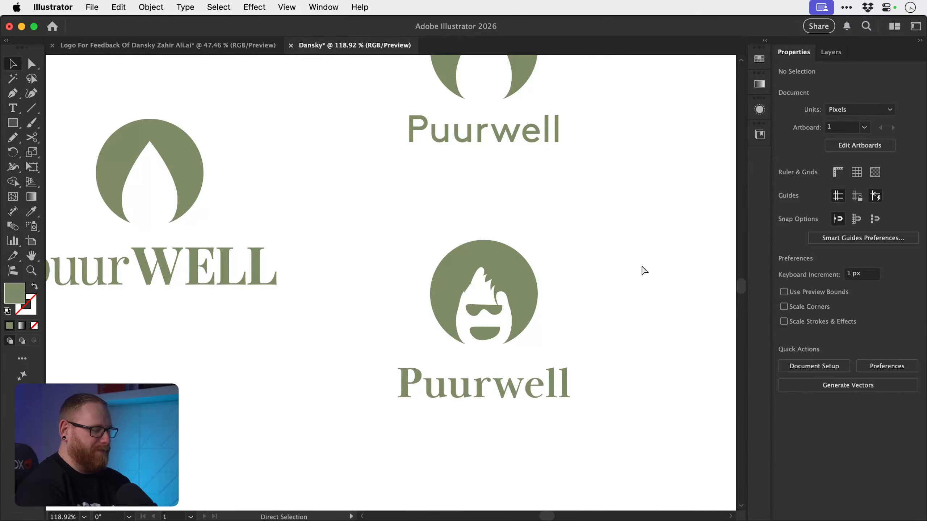
key(super+minus)
key(super+minus)
key(super+minus)
key(super+minus)
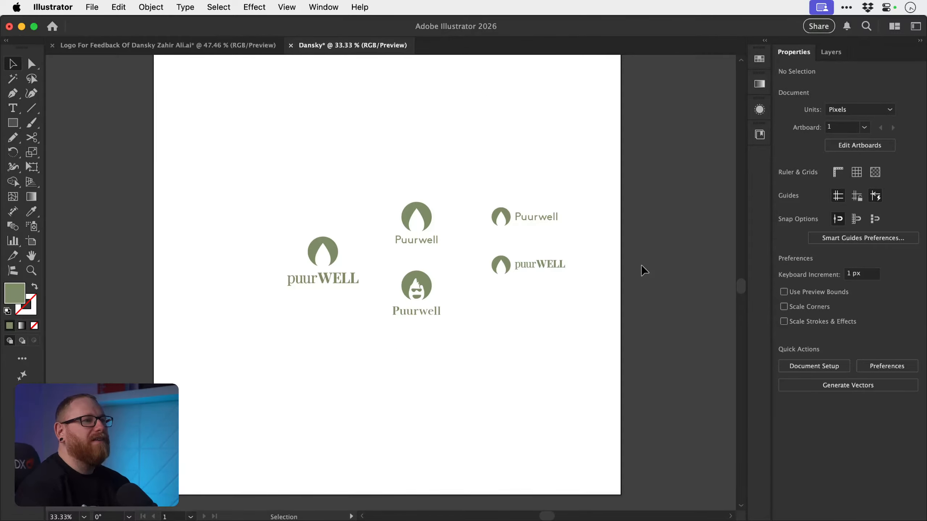
key(super+0)
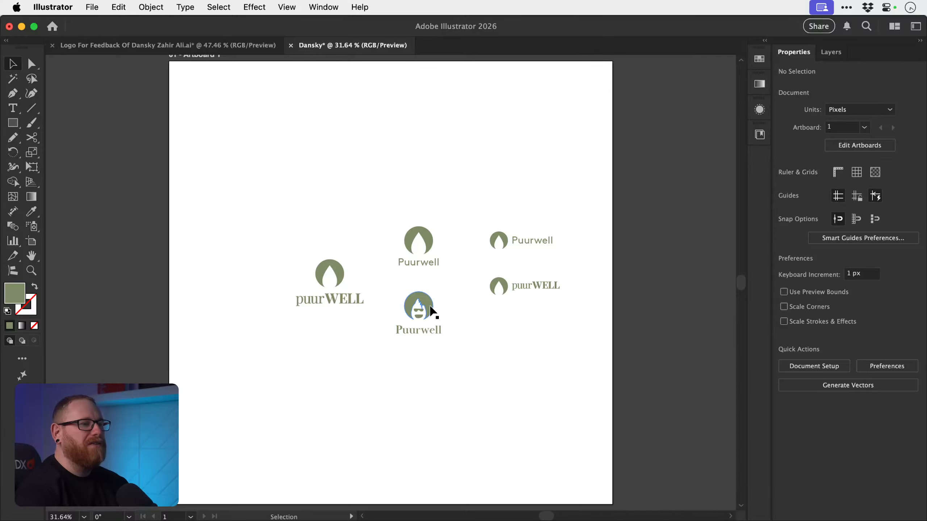
- Undo the hair, sunglasses and mouth on the serif Puurwell symbol to restore the plain droplet
key(z)
drag(414, 305, 584, 384)
key(super+z)
key(super+z)
key(super+z)
key(super+z)
key(super+z)
key(super+z)
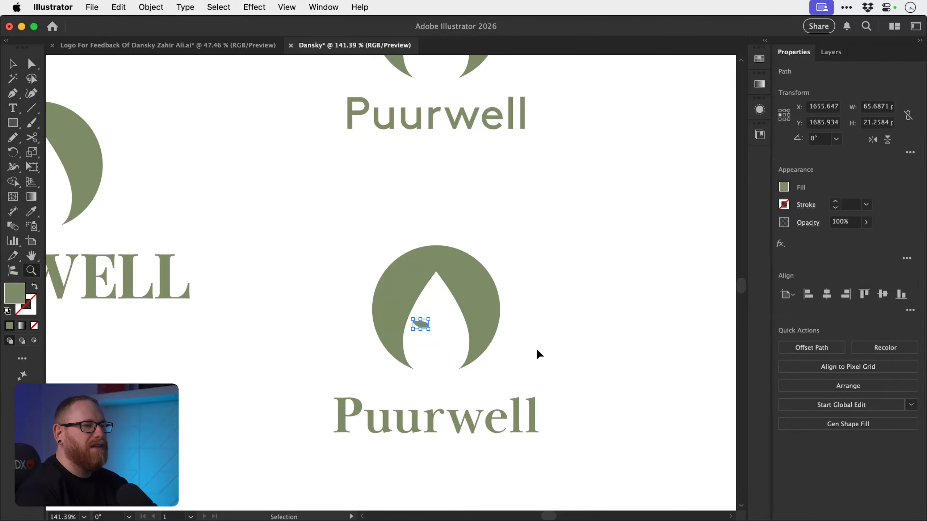
key(v)
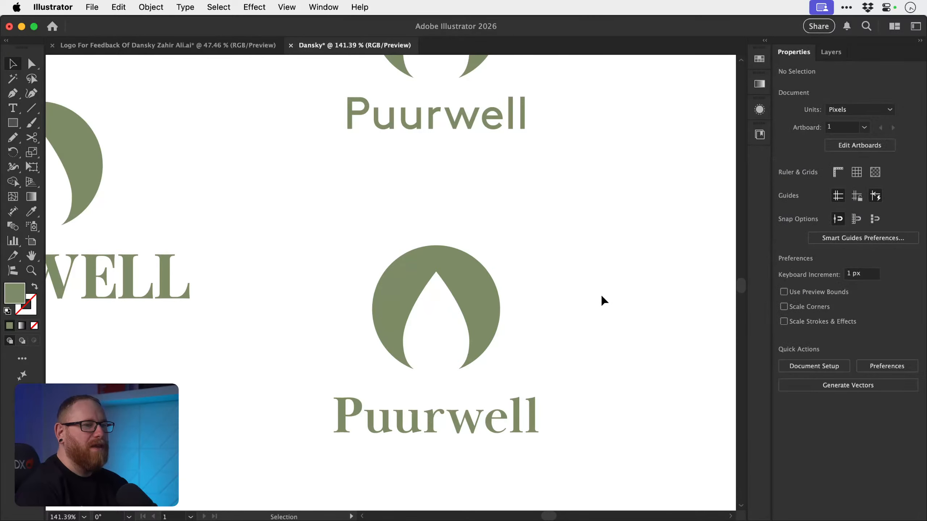
key(super+0)
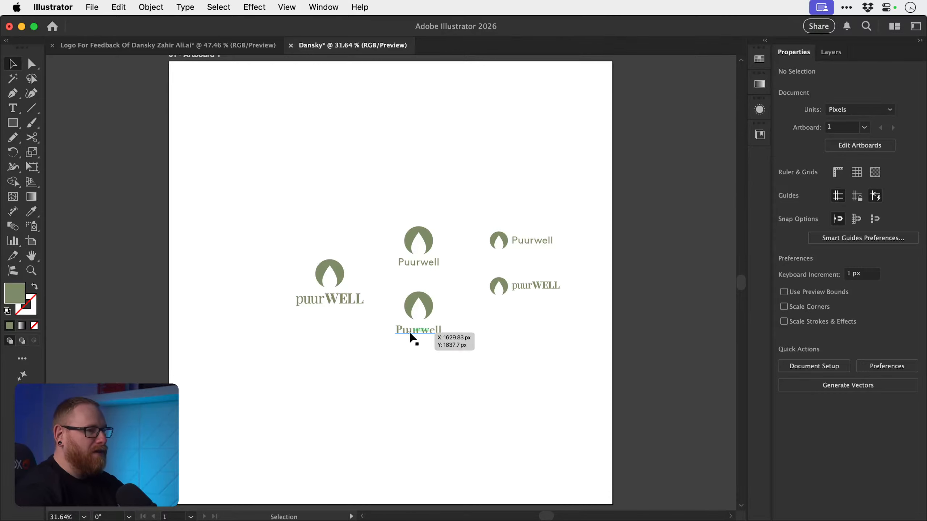
key(z)
key(v)
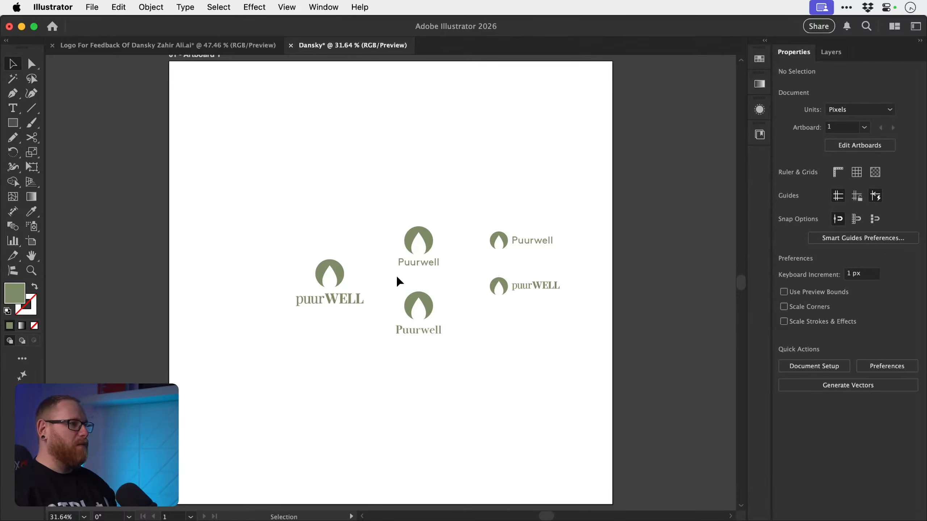
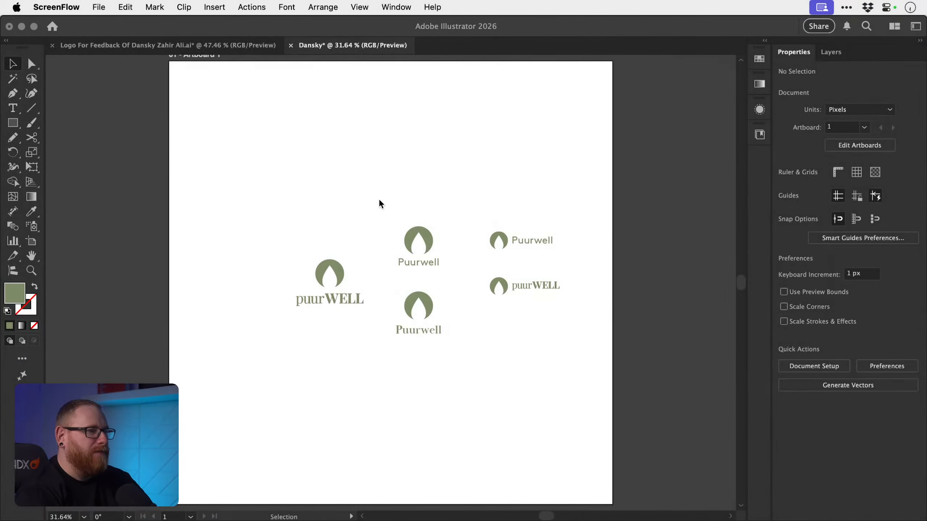
- Save the logo variations document to the desktop as Puurwell.ai with the Illustrator 2020 version setting
drag(238, 188, 544, 380)
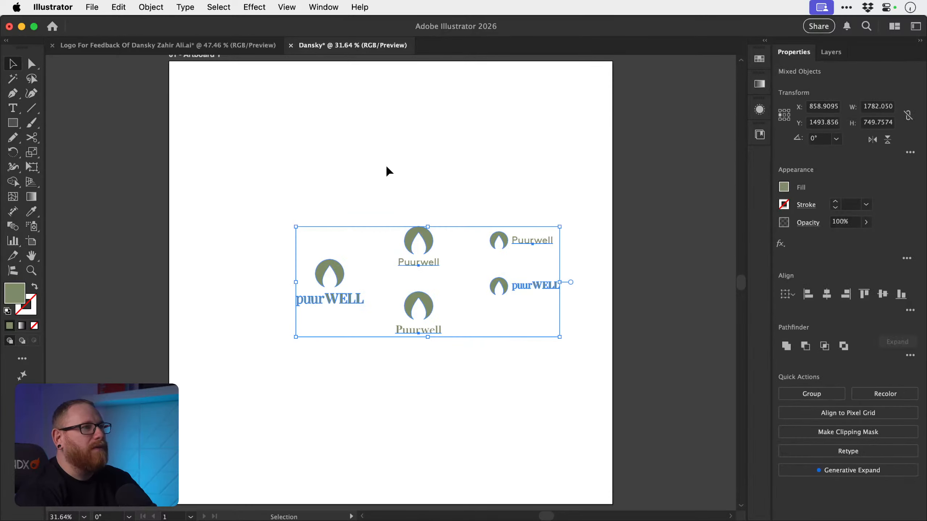
key(super+shift+s)
text(Puurwel)
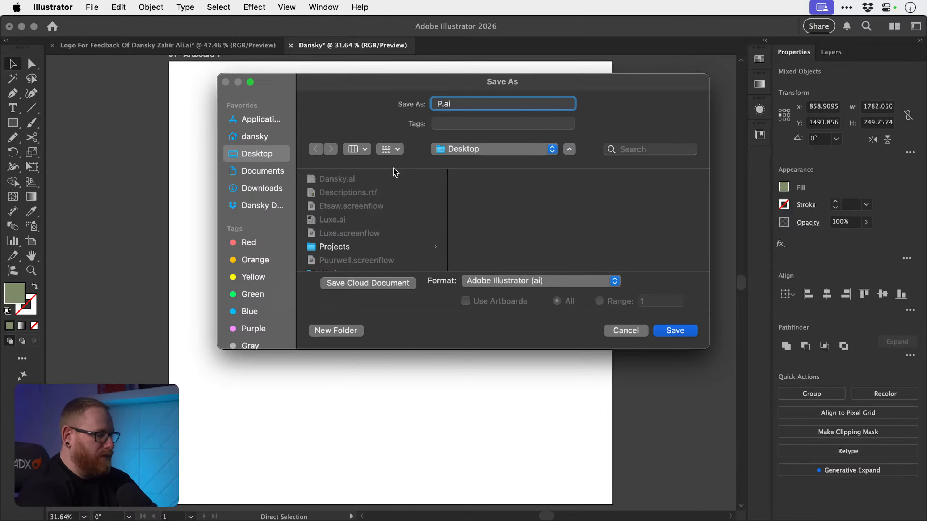
text(l)
key(Return)
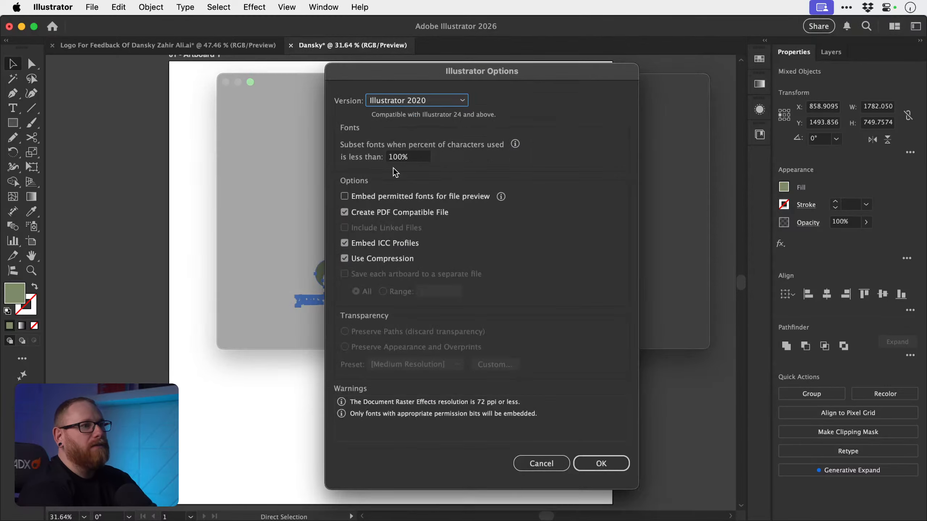
key(Return)
- Close the saved Puurwell document and the original logo feedback document, discarding the latter's changes
key(super+w)
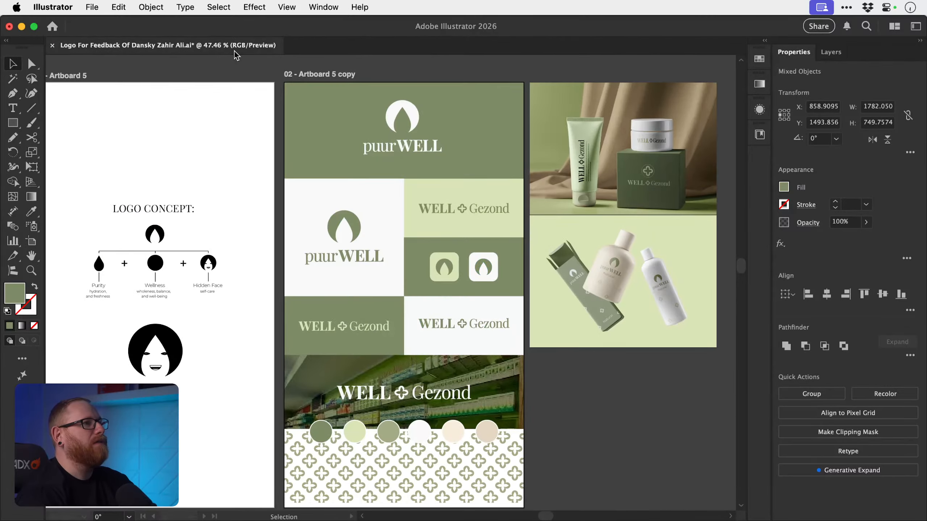
key(super+w)
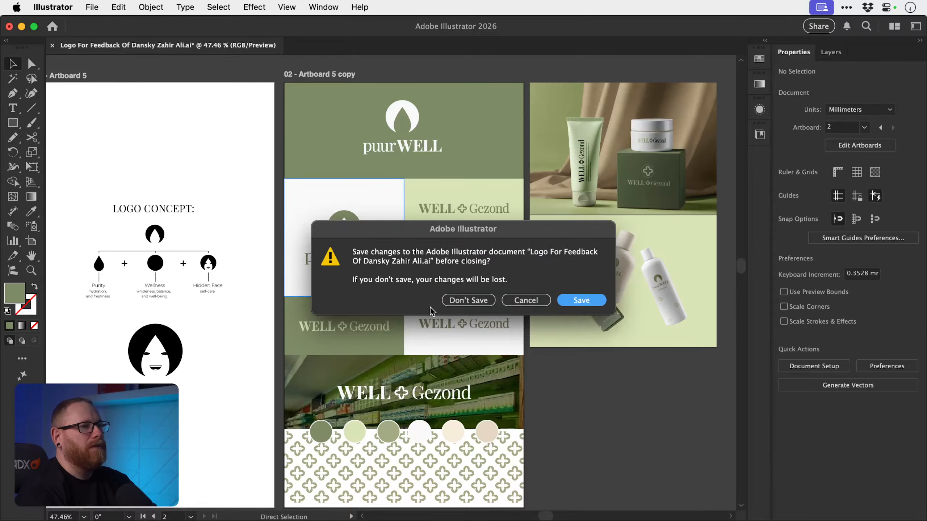
click(458, 301)
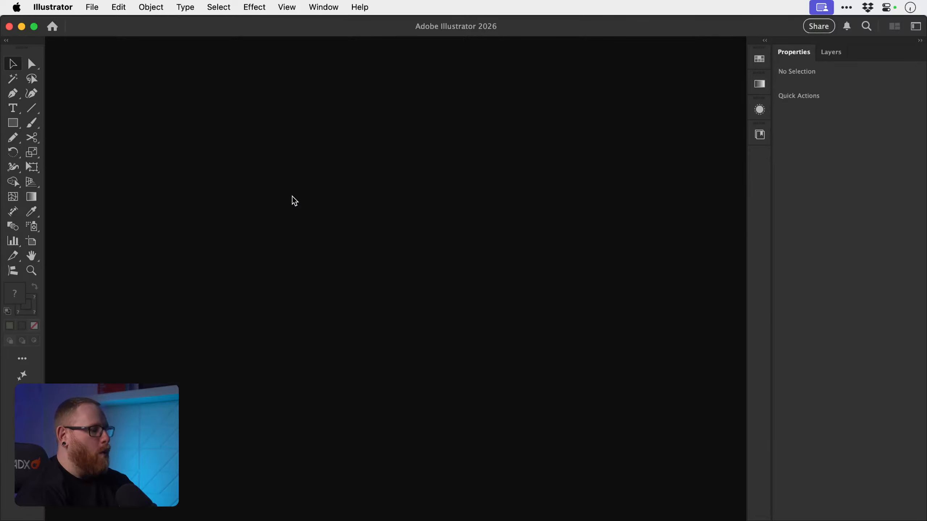
- Create a new 3000 x 3000 px RGB document named Dansky
key(super+n)
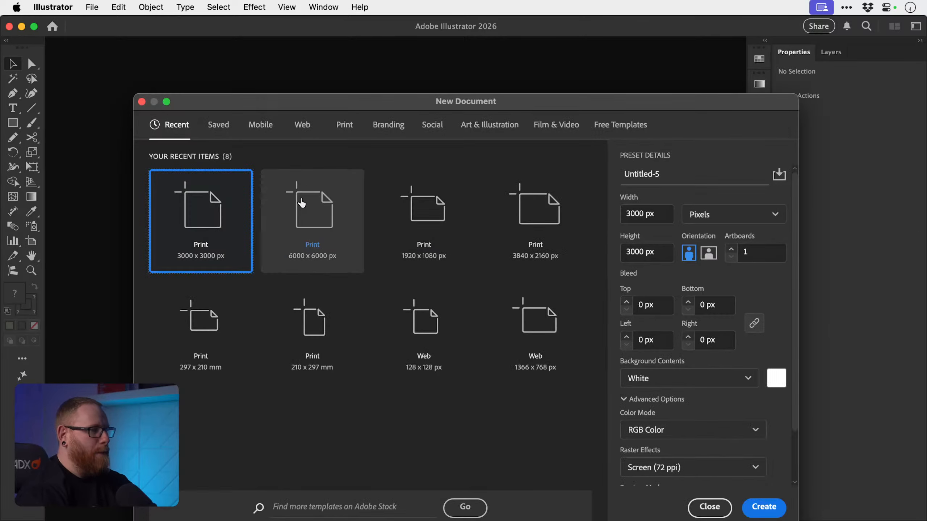
triple_click(659, 174)
text(Dansky)
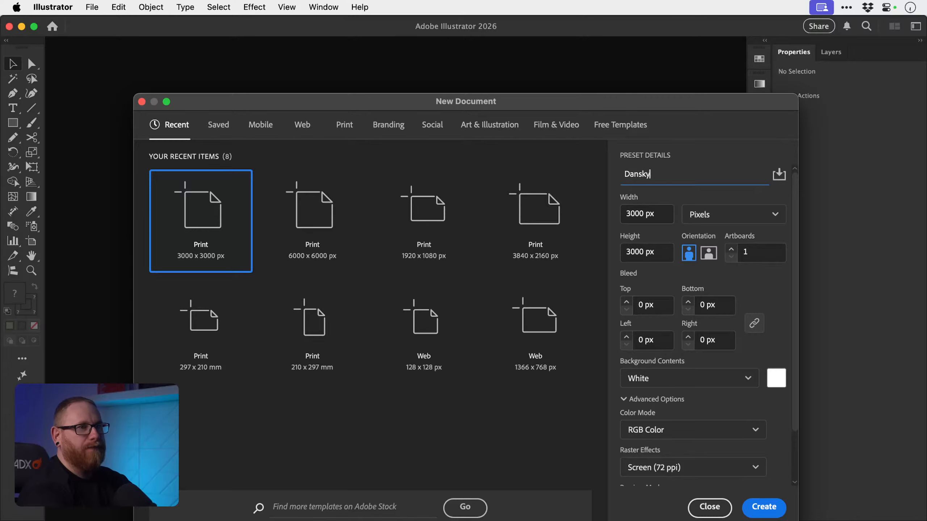
key(Return)
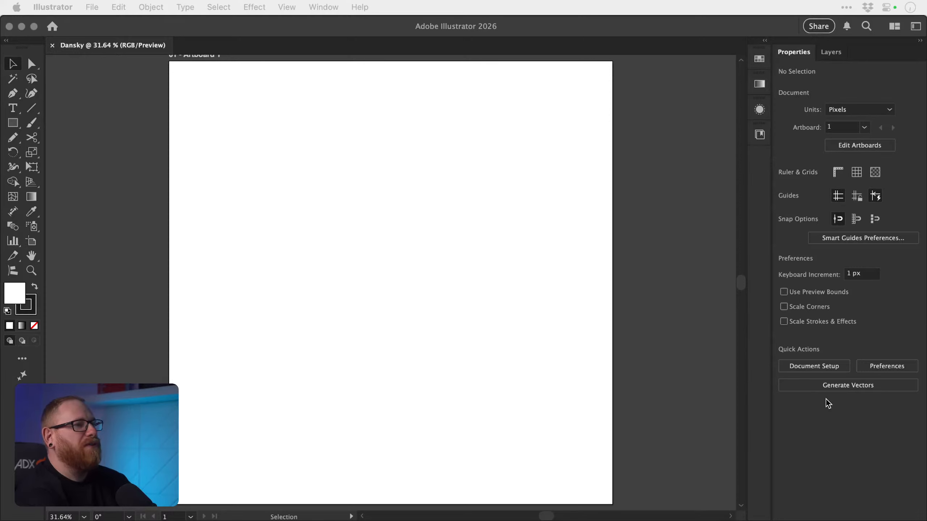
- Open the East Unlimited document, ignoring its missing linked images such as Ethereal Hues.png and Vibrant Sunset.png
click(396, 279)
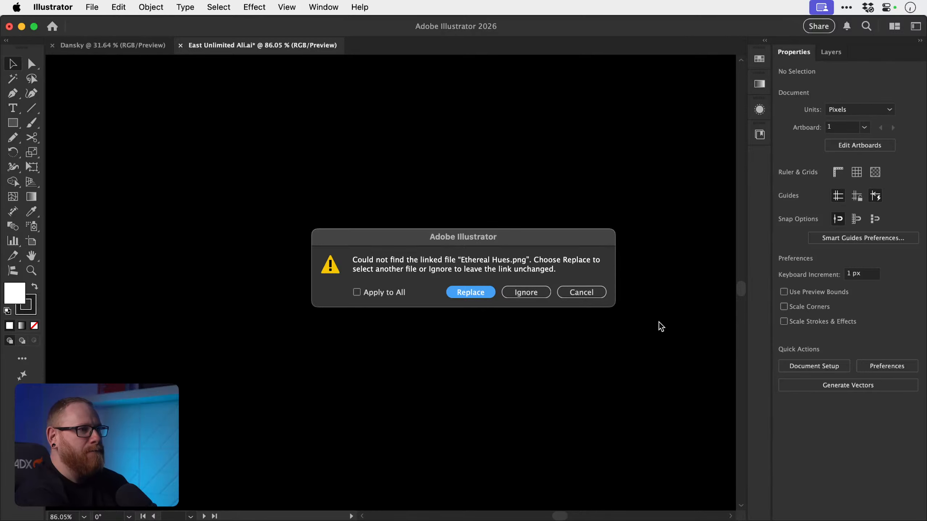
click(520, 291)
click(521, 291)
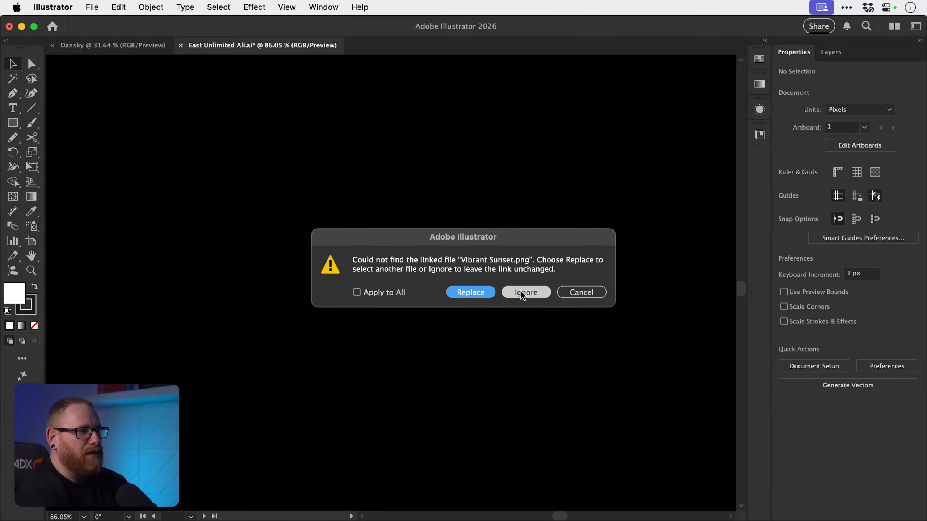
click(521, 291)
click(520, 291)
click(521, 292)
click(520, 290)
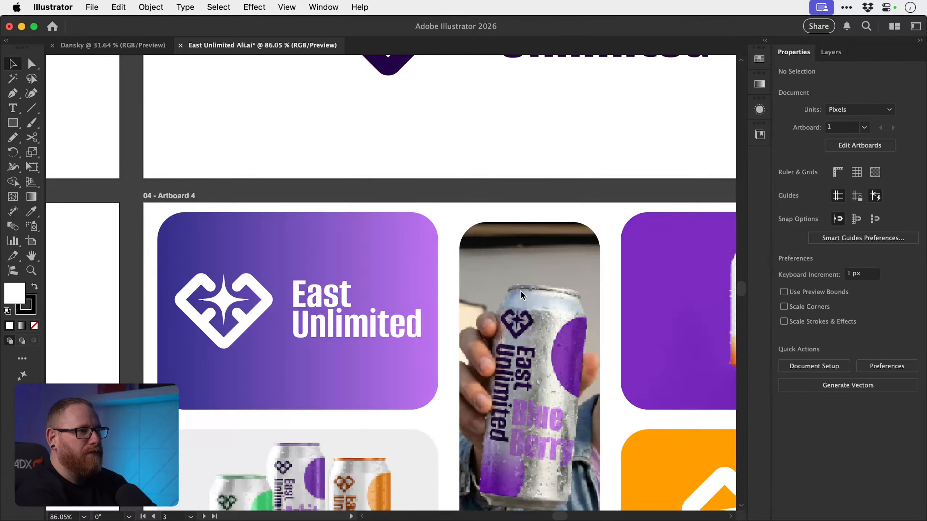
- Review the four East Unlimited artboards, including the sketches, colour palettes and can mockups, with a closer look at the main logo
key(super+0)
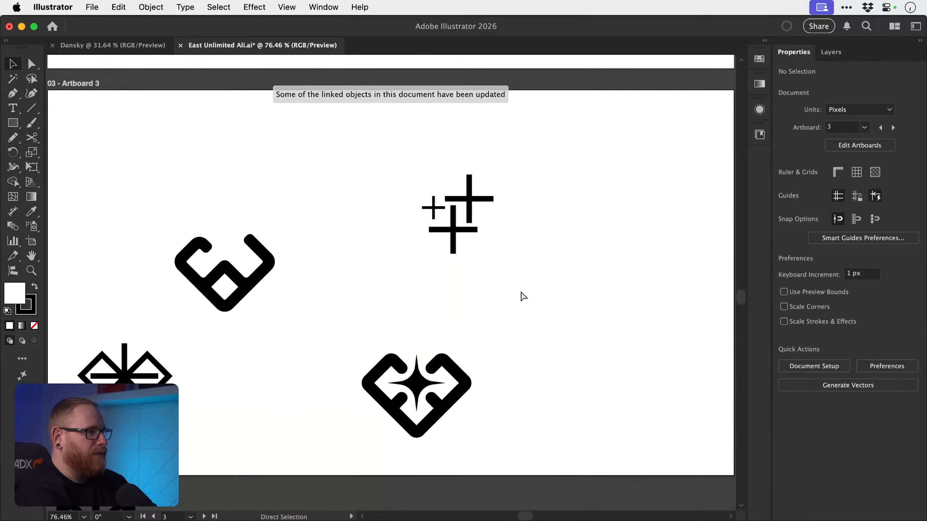
key(super+alt+0)
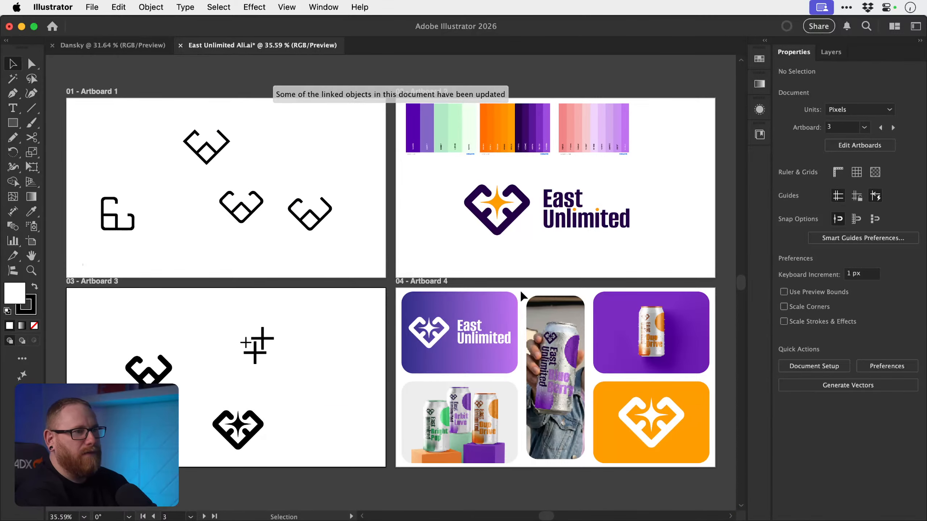
click(351, 165)
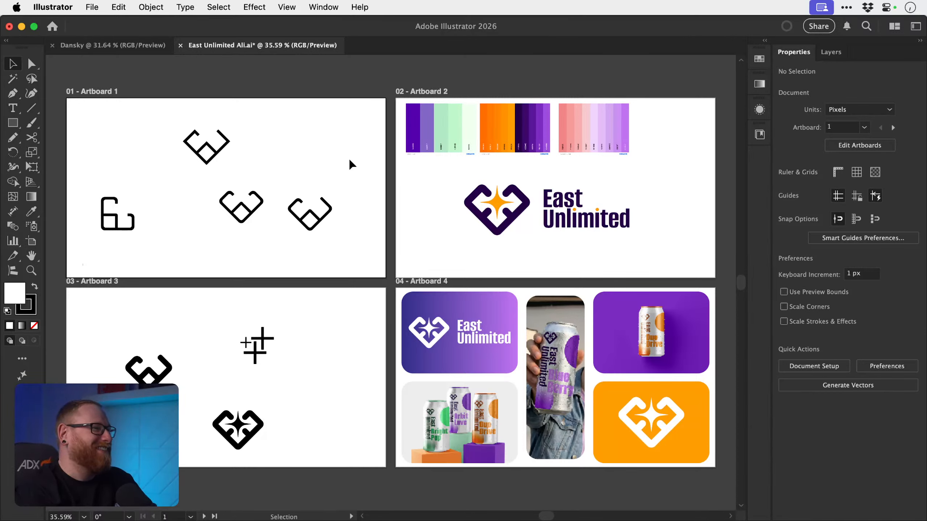
key(space)
drag(350, 161, 268, 181)
key(super+space)
drag(462, 212, 503, 315)
key(space)
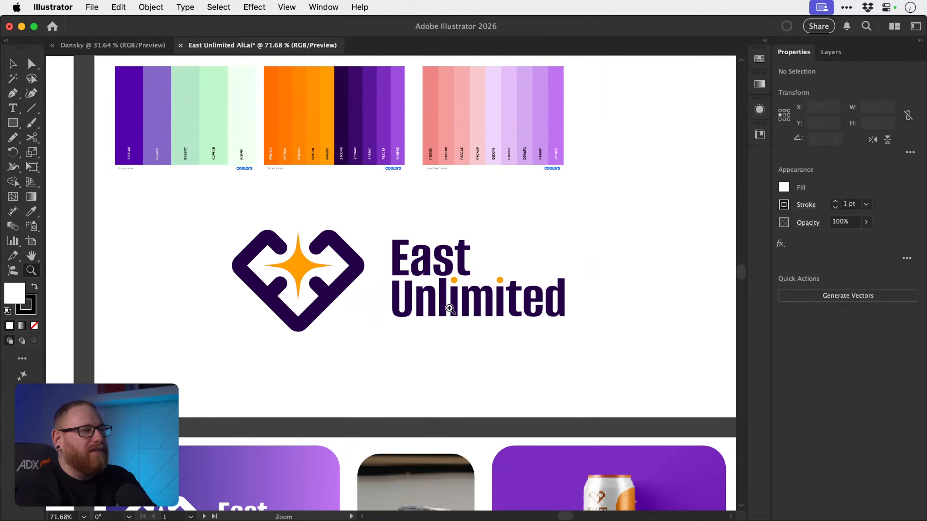
key(super+space)
drag(413, 281, 346, 270)
key(space)
drag(362, 313, 495, 256)
key(v)
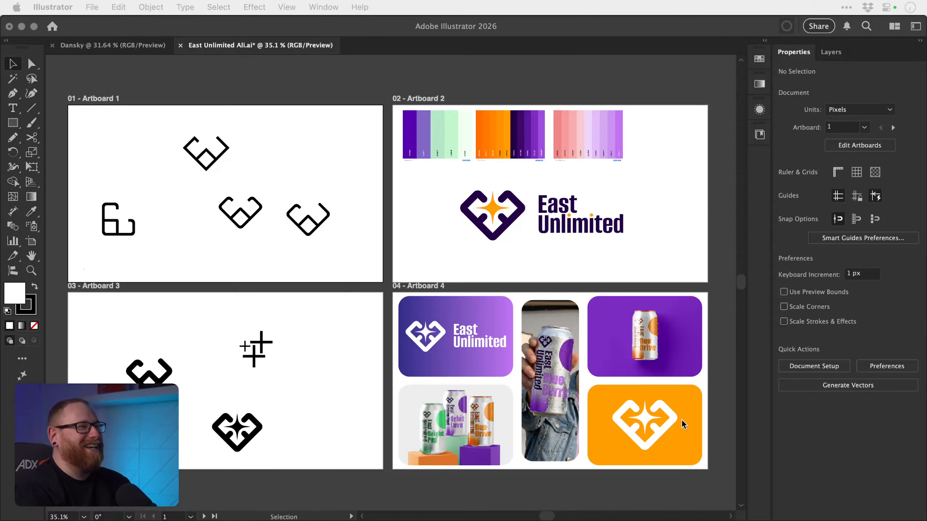
click(274, 78)
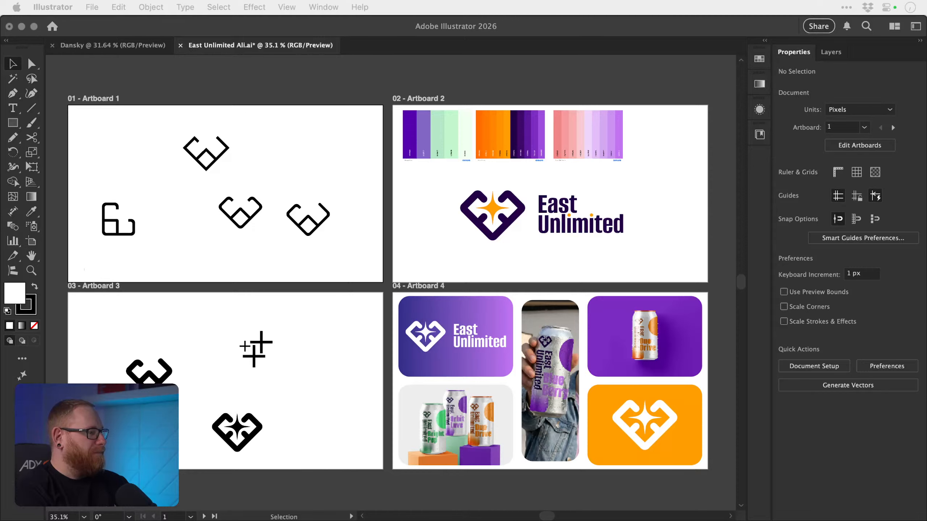
click(370, 69)
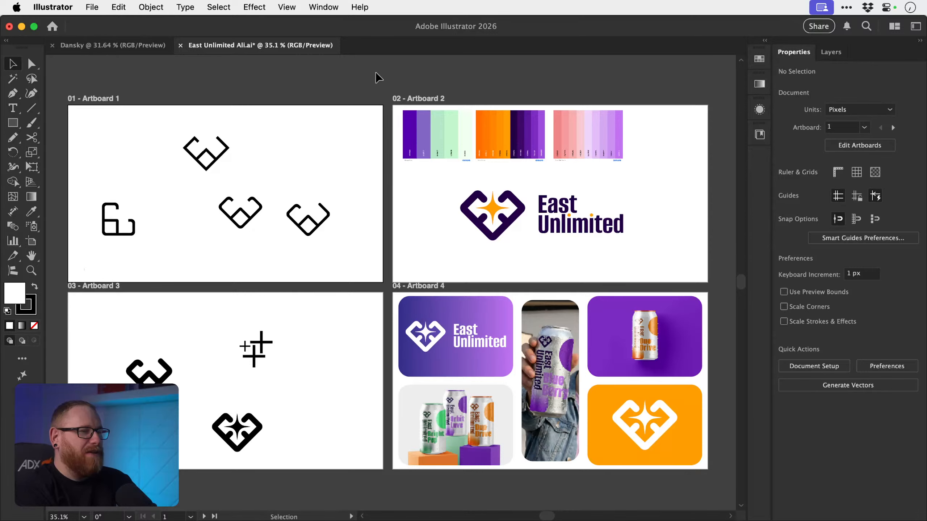
- Examine the main logo on Artboard 2, comparing the size and alignment of the diamond icon and the East Unlimited wordmark
key(z)
drag(548, 191, 745, 285)
drag(625, 260, 534, 262)
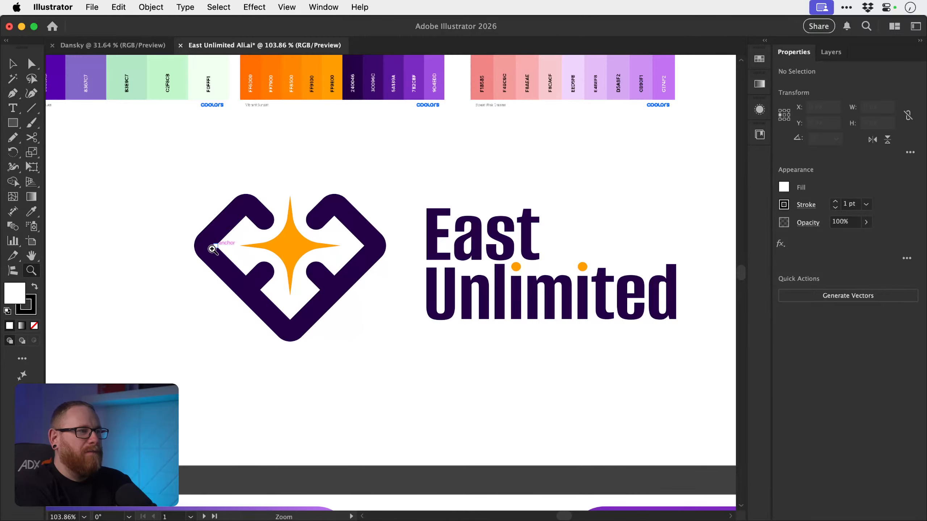
key(super+0)
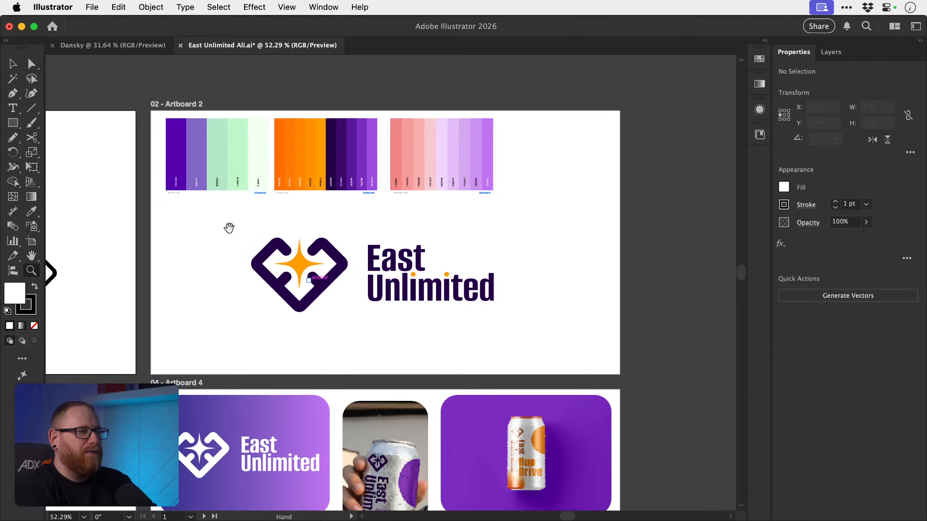
drag(230, 227, 495, 222)
drag(498, 281, 476, 180)
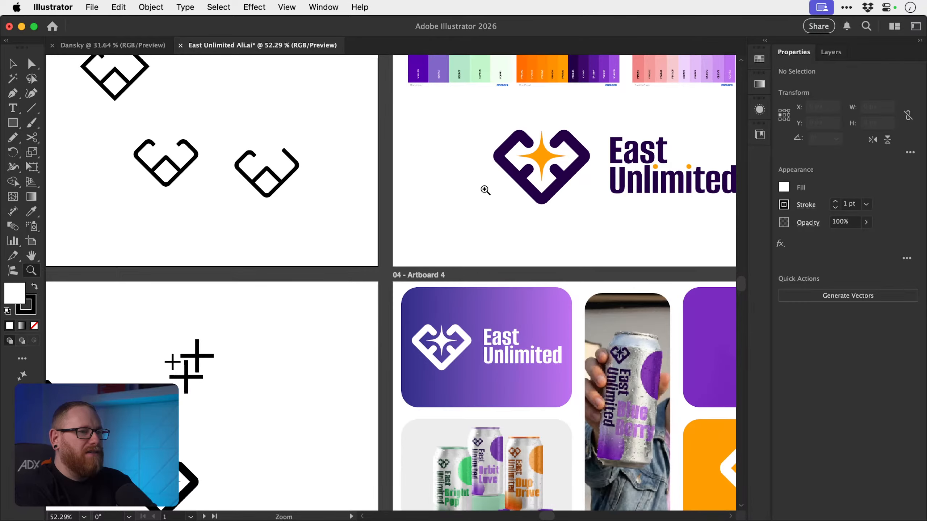
drag(523, 227, 374, 276)
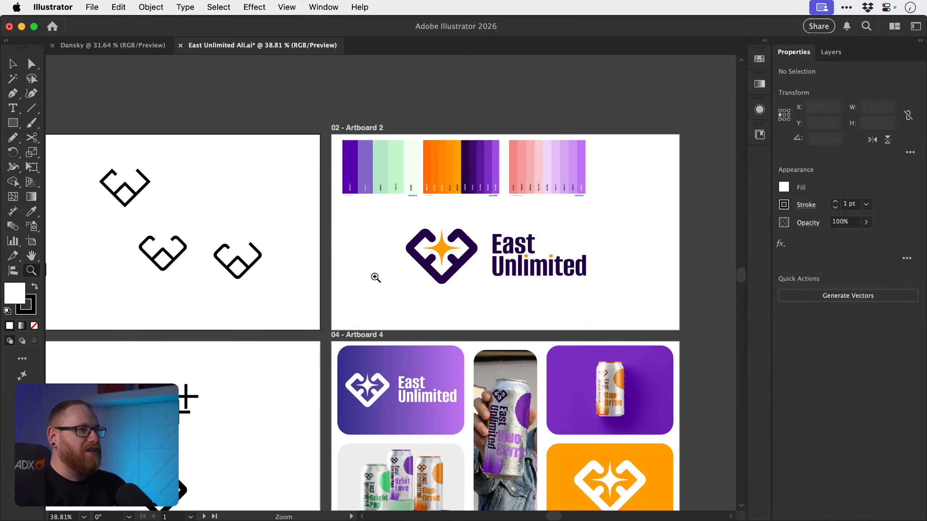
drag(517, 263, 629, 304)
drag(598, 275, 548, 297)
key(v)
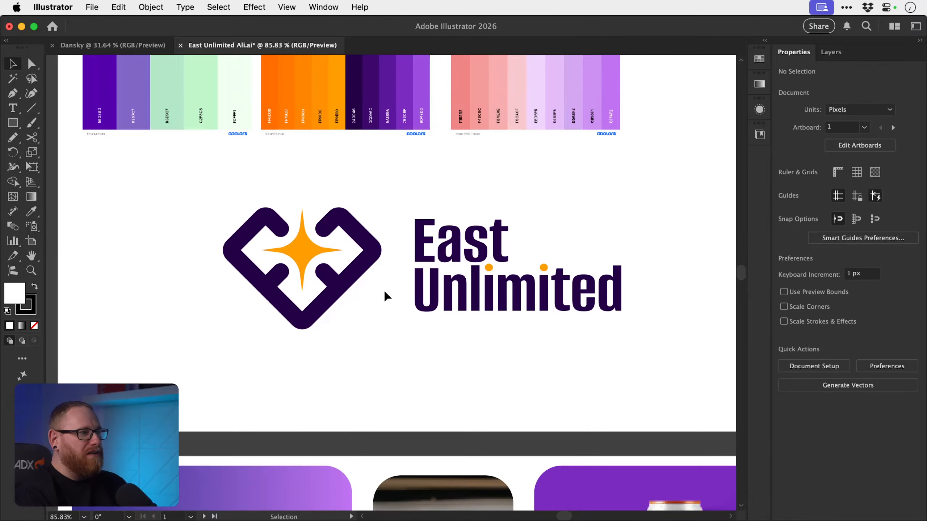
key(z)
drag(384, 258, 446, 294)
key(v)
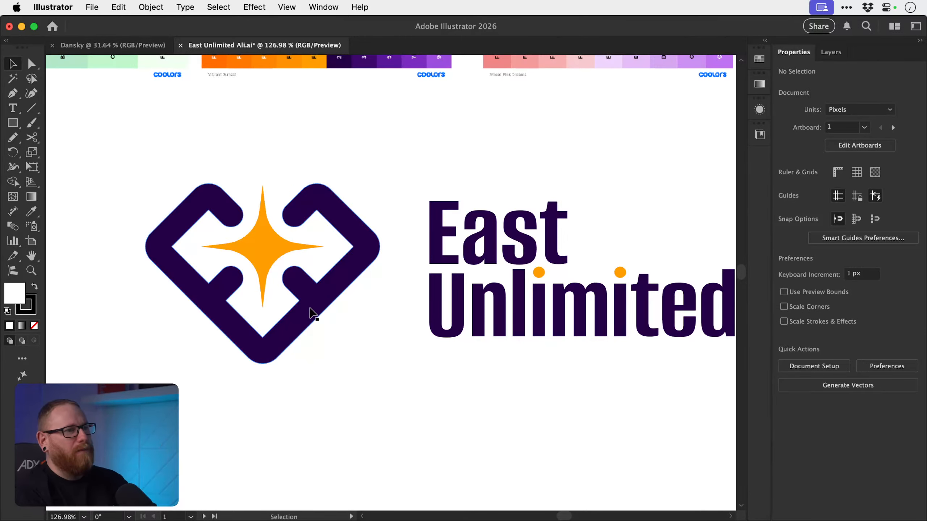
scroll(310, 313, right, 3)
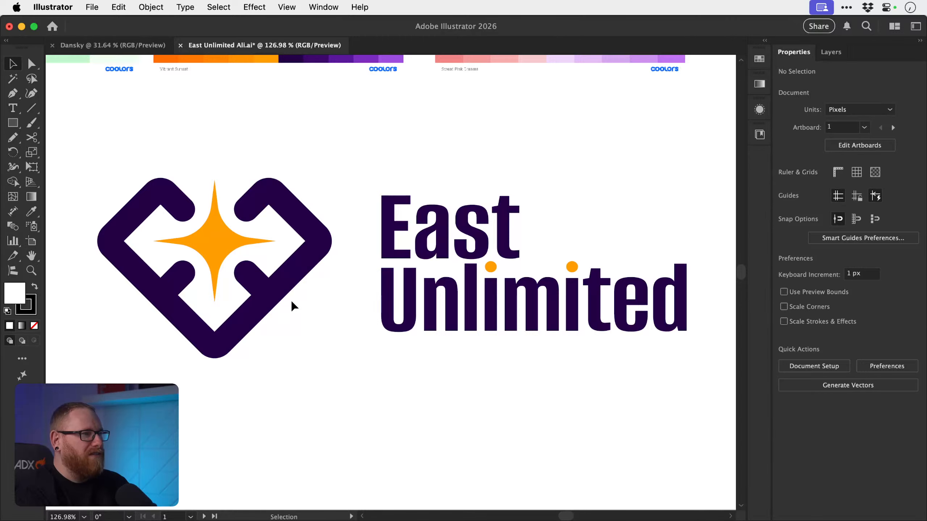
- Draw a horizontal line about 778 px long along the logo icon's top edge and give it a red ff0000 stroke
click(39, 110)
drag(133, 178, 594, 165)
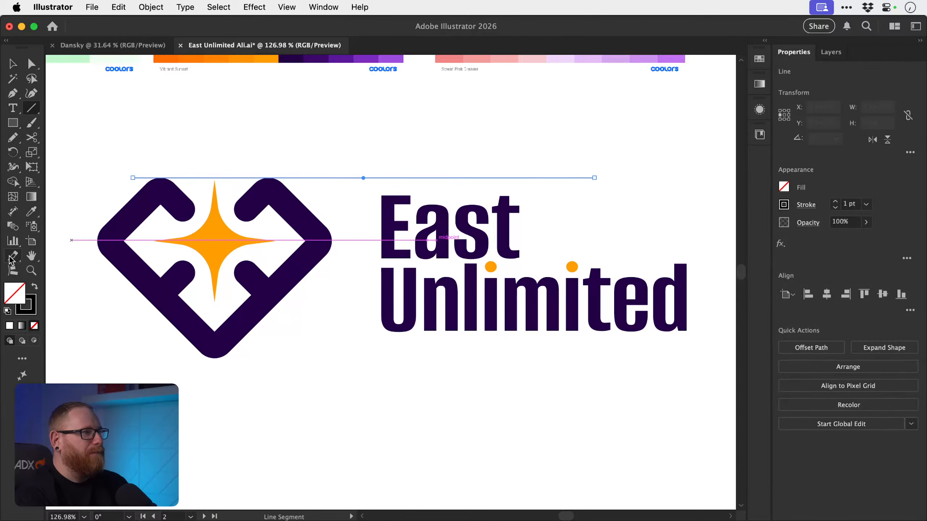
click(33, 324)
double_click(32, 306)
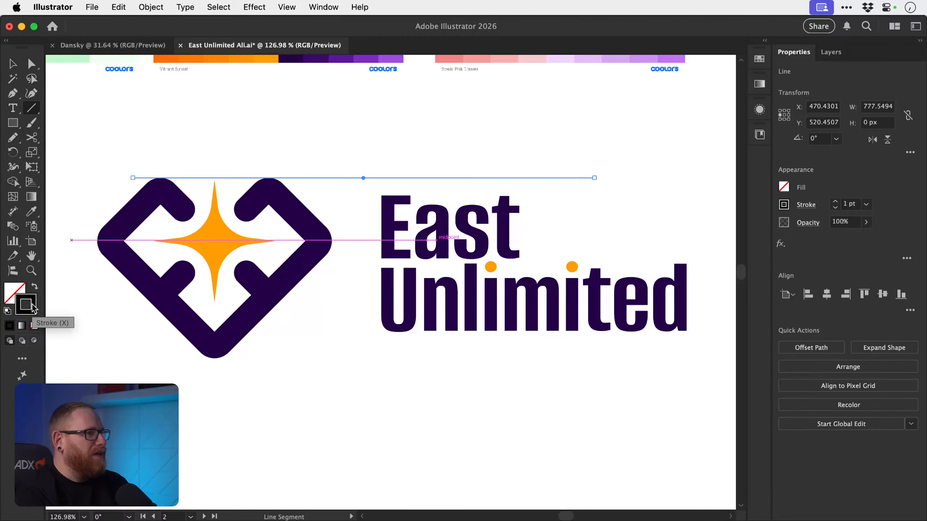
mouse_move(687, 291)
mouse_down()
mouse_move(686, 269)
mouse_move(672, 268)
mouse_up()
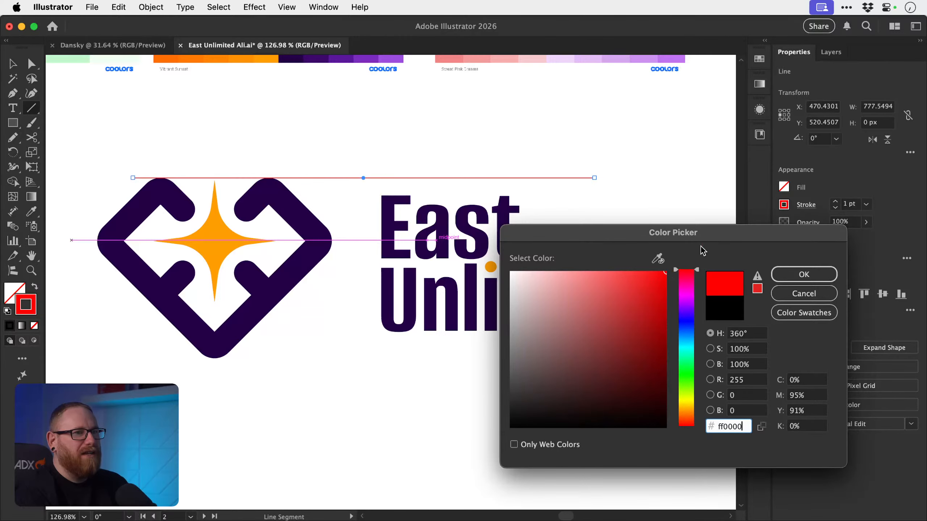
click(814, 273)
key(v)
click(316, 134)
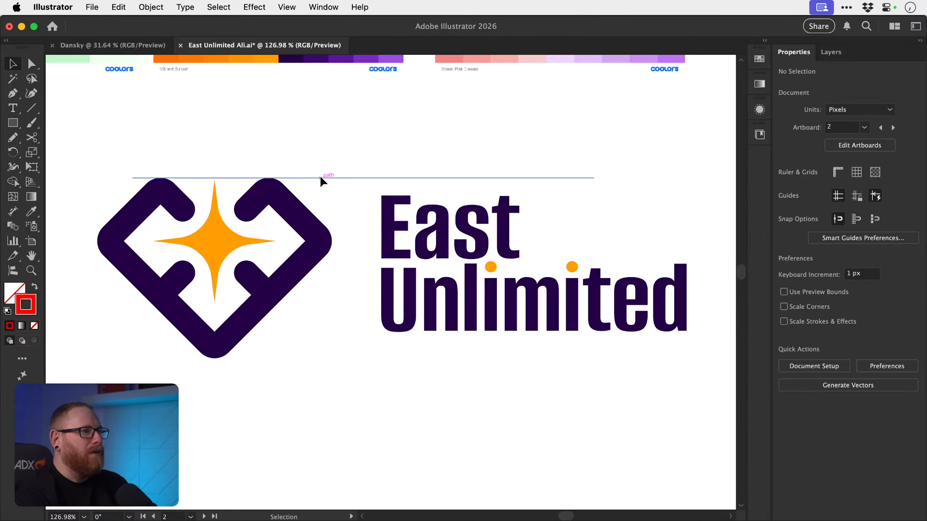
- Place a copy of the red line along the lowest edge of the logo icon
drag(319, 178, 332, 356)
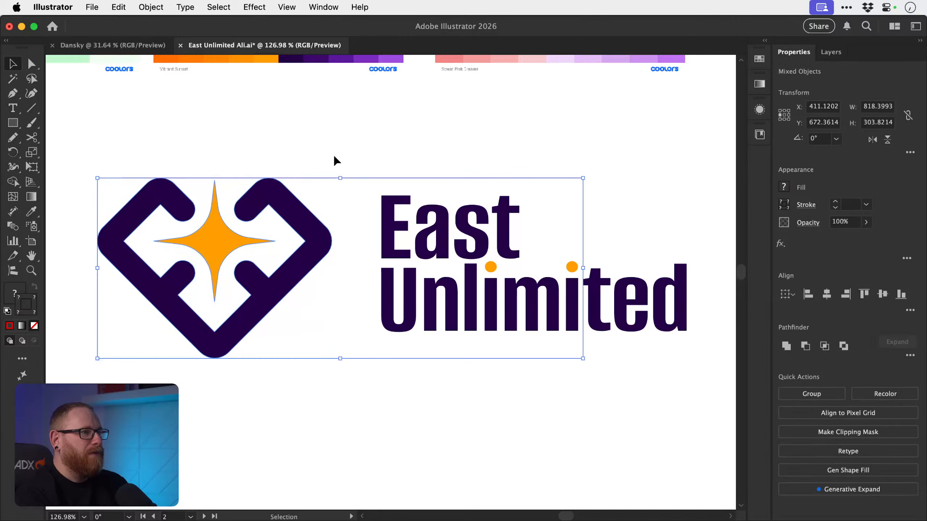
click(334, 157)
drag(335, 177, 337, 358)
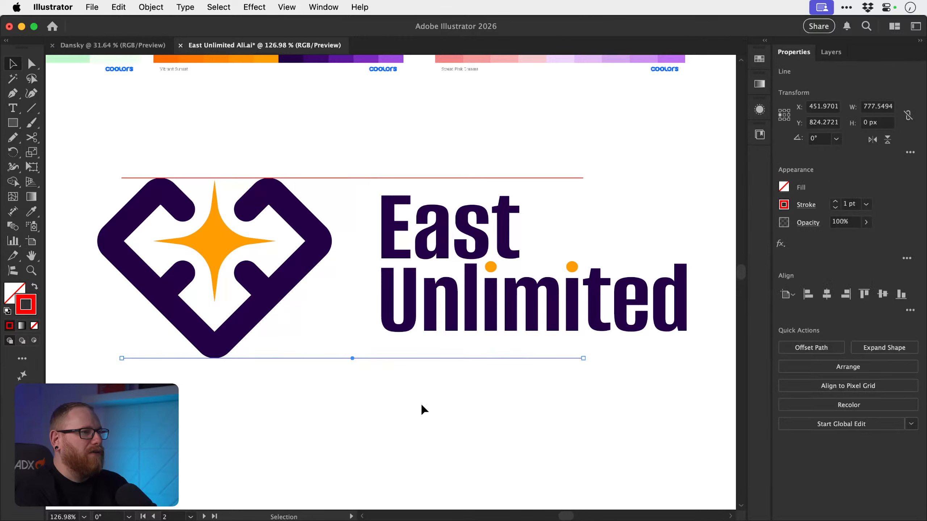
click(423, 410)
- Try moving the East Unlimited wordmark slightly down to centre it vertically between the two red lines
key(z)
alt+click(372, 308)
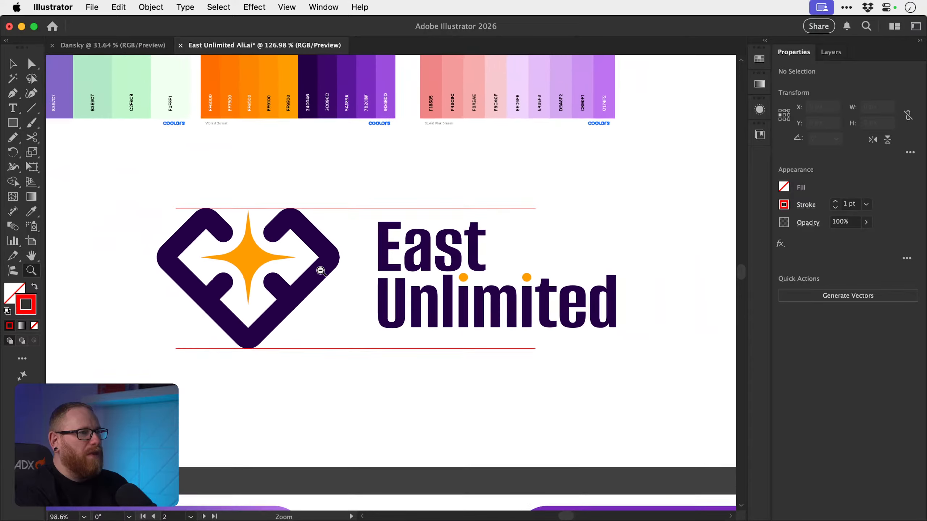
drag(320, 271, 307, 269)
key(v)
drag(368, 296, 378, 338)
click(415, 303)
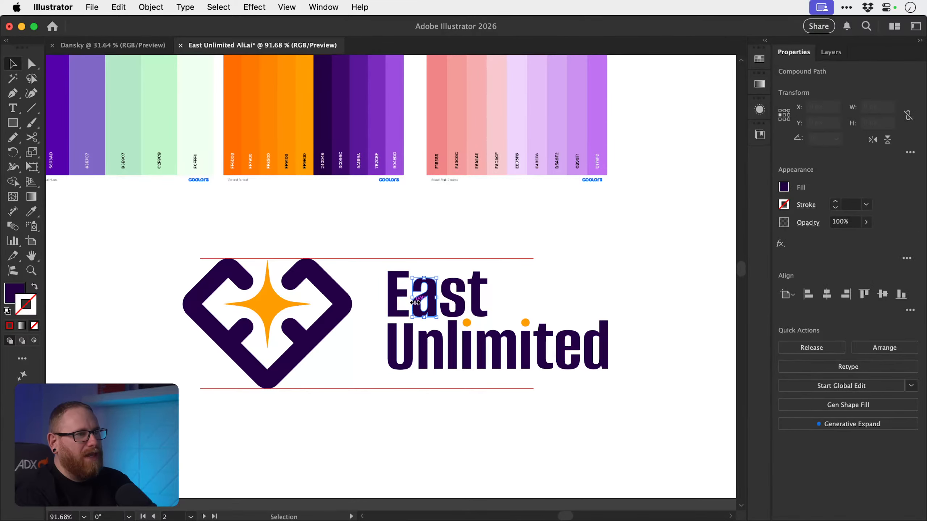
drag(653, 288, 398, 356)
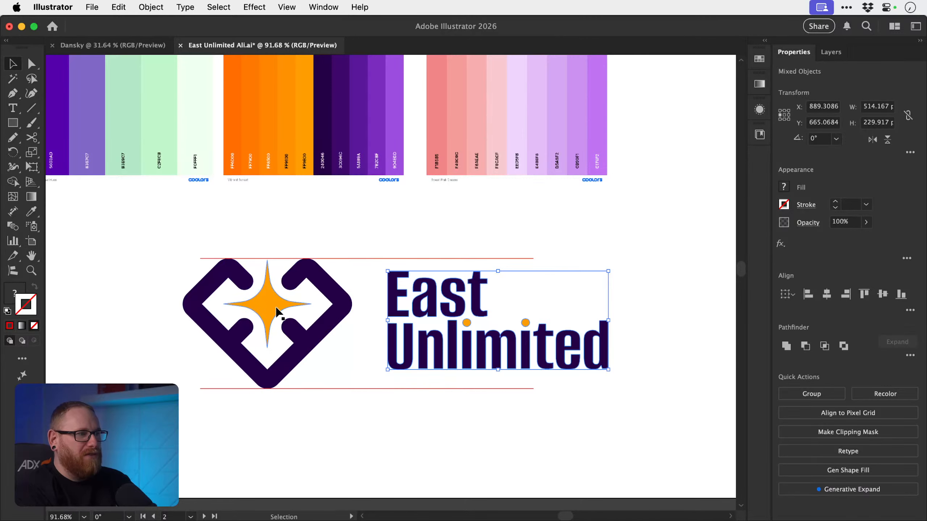
scroll(376, 333, up, 3)
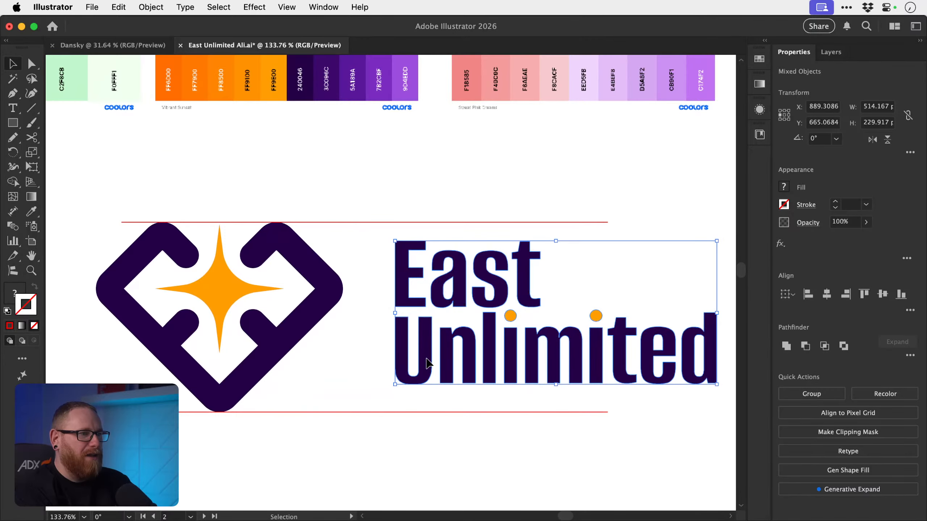
drag(426, 359, 428, 367)
click(402, 418)
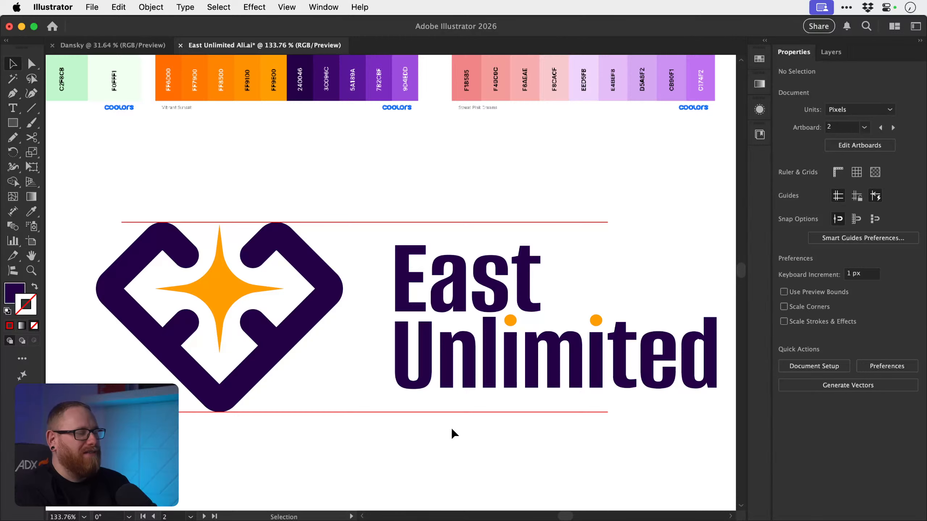
key(super+z)
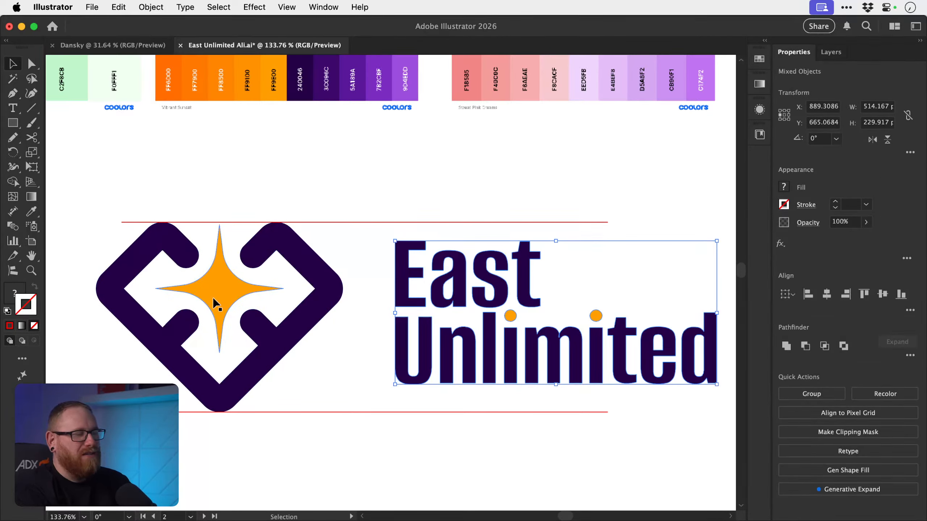
- Try covering the logo icon with a dark purple rectangle matching its overall width and height
click(13, 123)
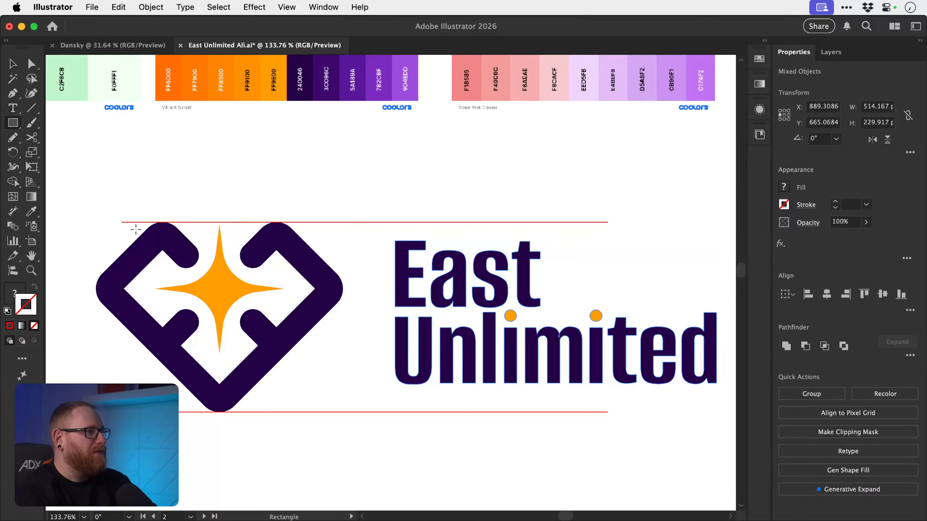
drag(96, 218, 340, 411)
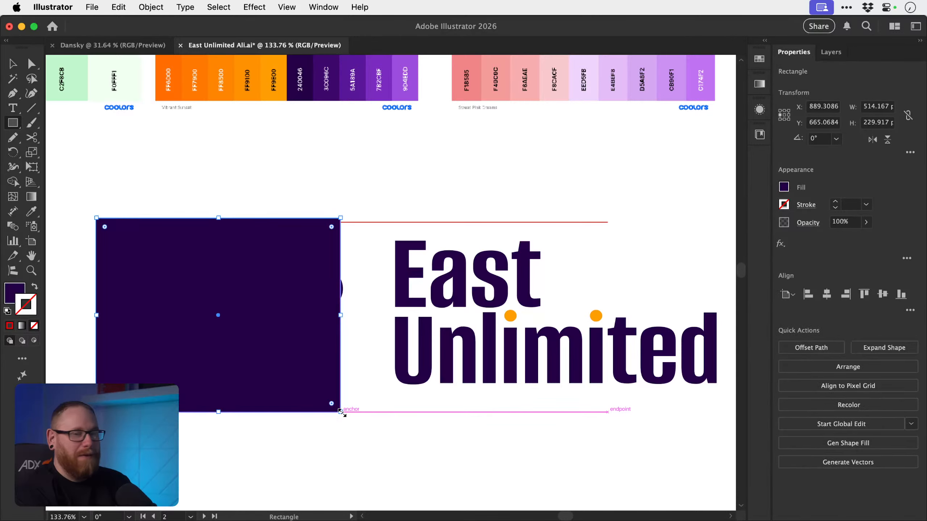
key(super+z)
key(v)
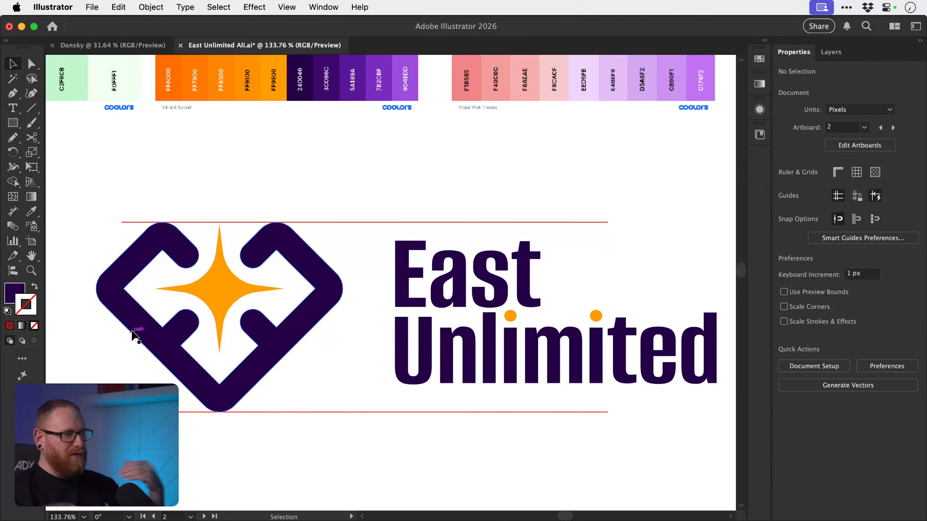
- Delete both red alignment lines above and below the logo icon
click(362, 222)
key(Delete)
click(352, 412)
key(Delete)
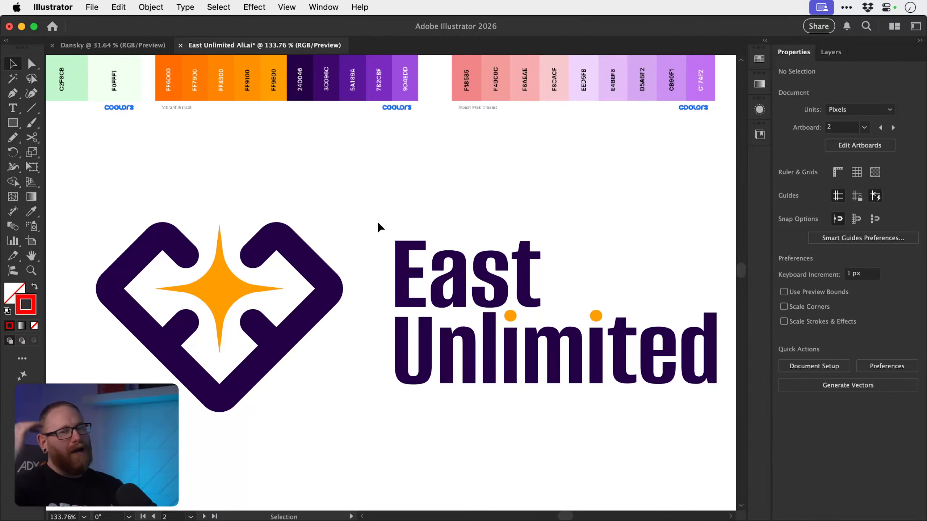
- Undo all the alignment line edits on Artboard 2 back to before the first line was drawn
key(z)
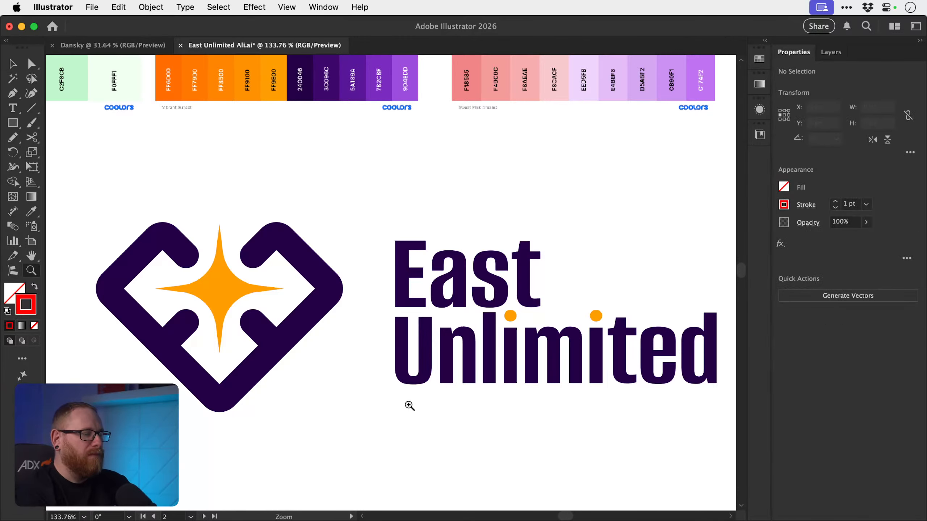
drag(408, 405, 376, 372)
key(v)
key(z)
key(v)
key(super+z)
key(super+z)
key(super+z)
key(super+z)
key(super+z)
key(super+z)
key(super+z)
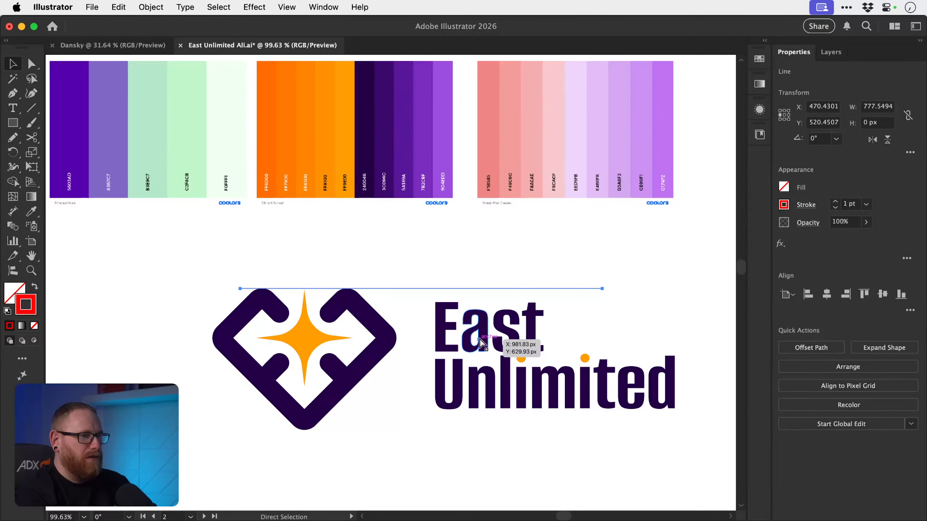
key(super+z)
key(super+z)
key(space)
drag(478, 398, 460, 347)
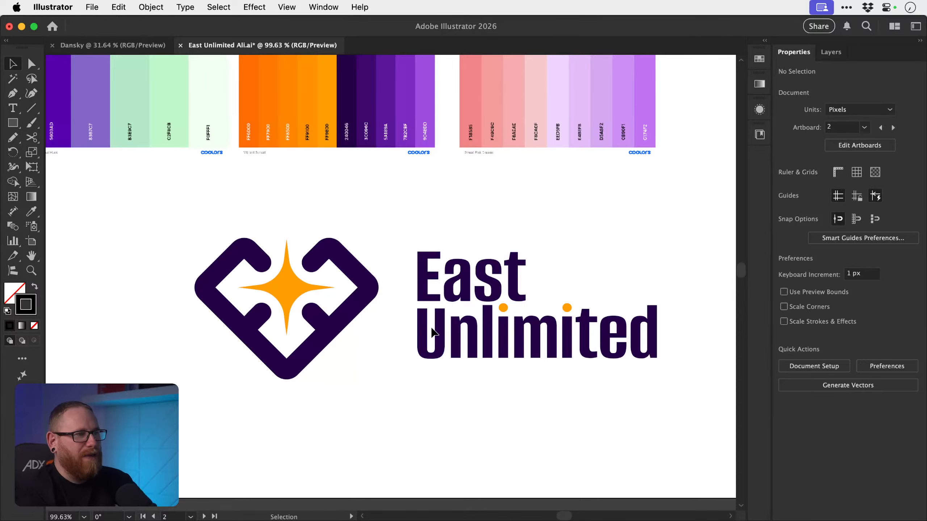
- Review the logo on Artboard 2 once more, alongside the sketches and mockups on the surrounding artboards
key(z)
drag(459, 385, 444, 351)
key(v)
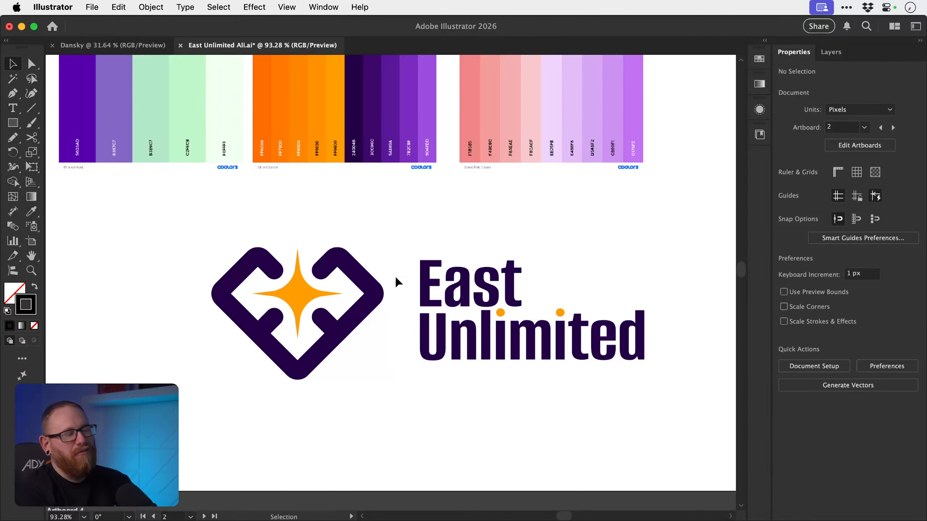
key(z)
drag(402, 289, 199, 203)
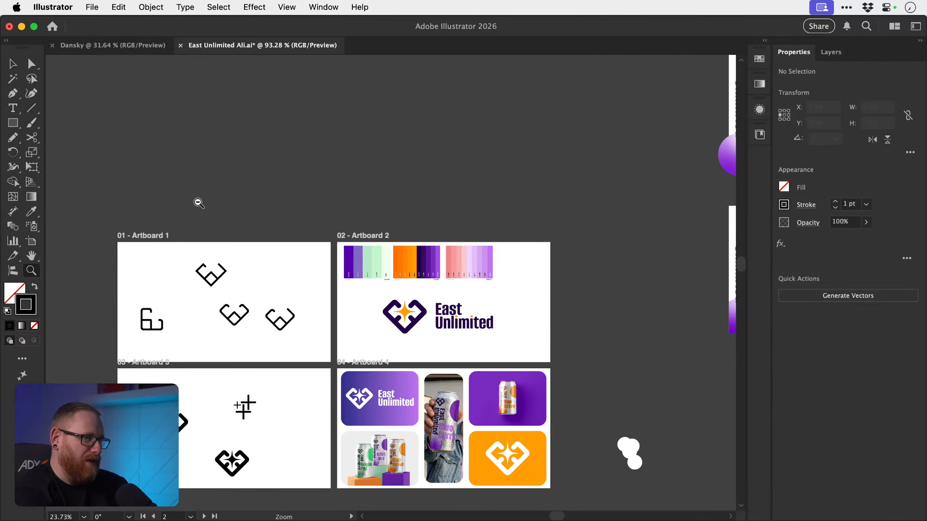
- Examine the main logo on Artboard 2 against the can and brand mockups on Artboard 4
drag(398, 256, 403, 260)
key(v)
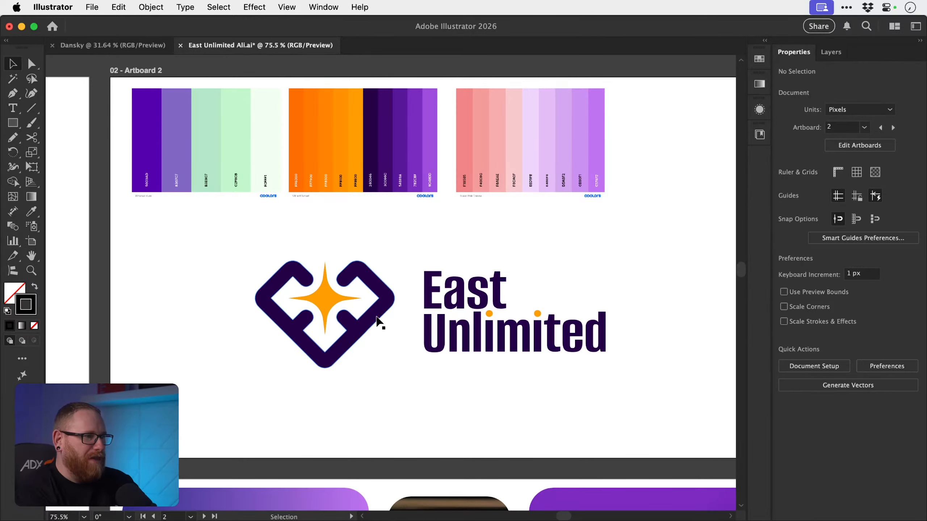
key(z)
drag(324, 297, 378, 306)
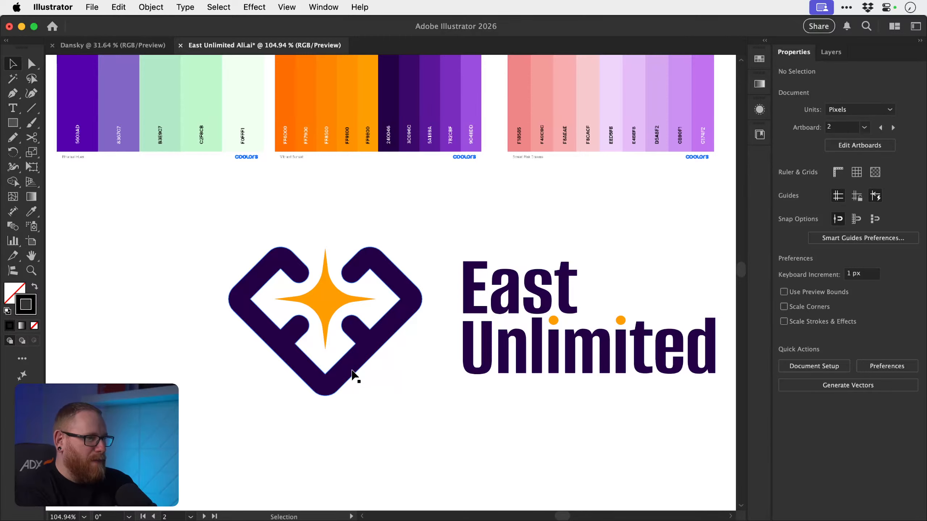
scroll(354, 374, down, 5)
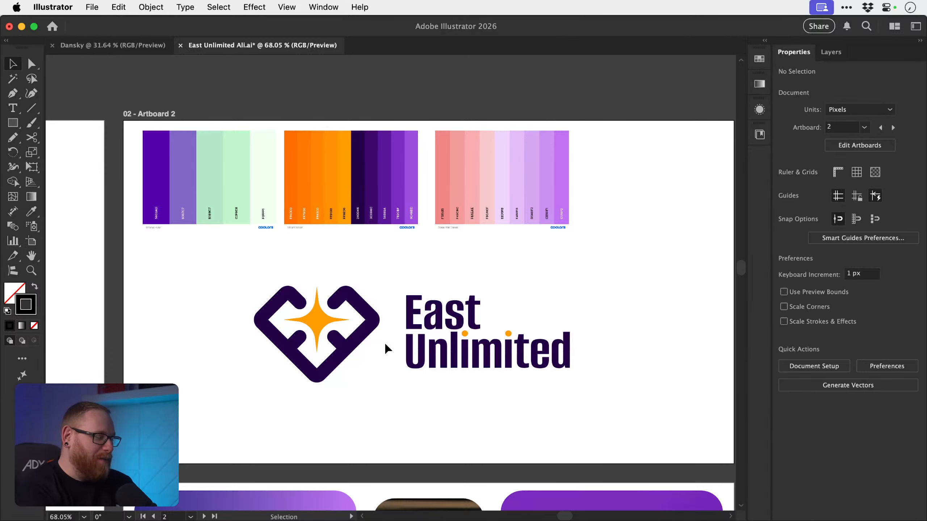
scroll(387, 344, down, 3)
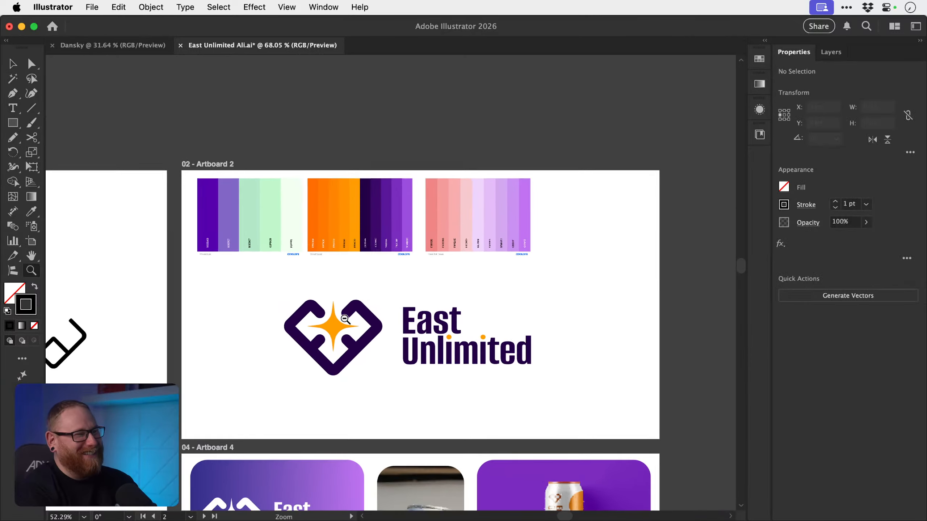
drag(363, 359, 361, 265)
scroll(373, 278, down, 2)
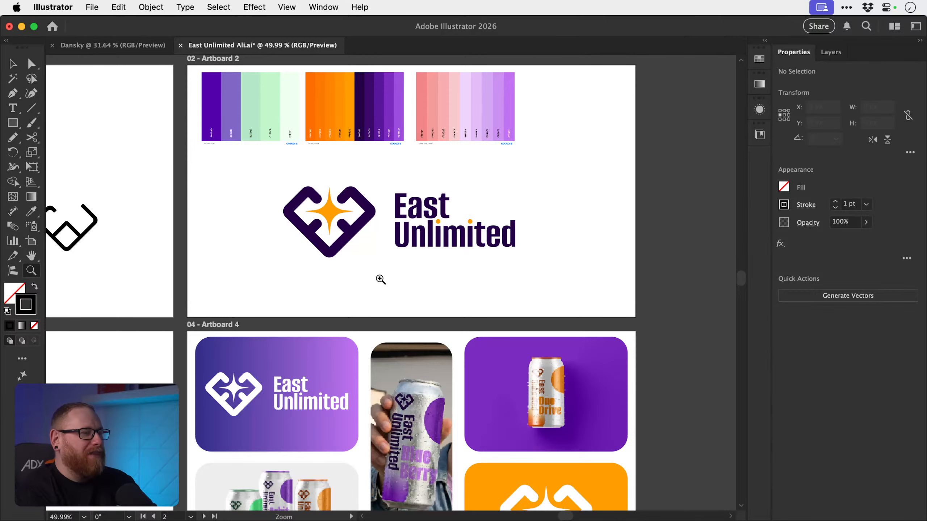
scroll(380, 279, down, 6)
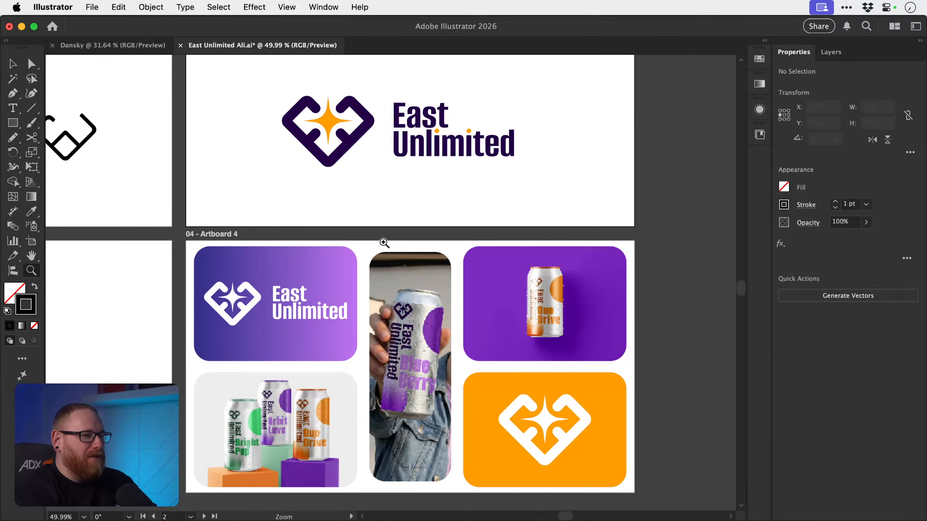
scroll(404, 390, up, 2)
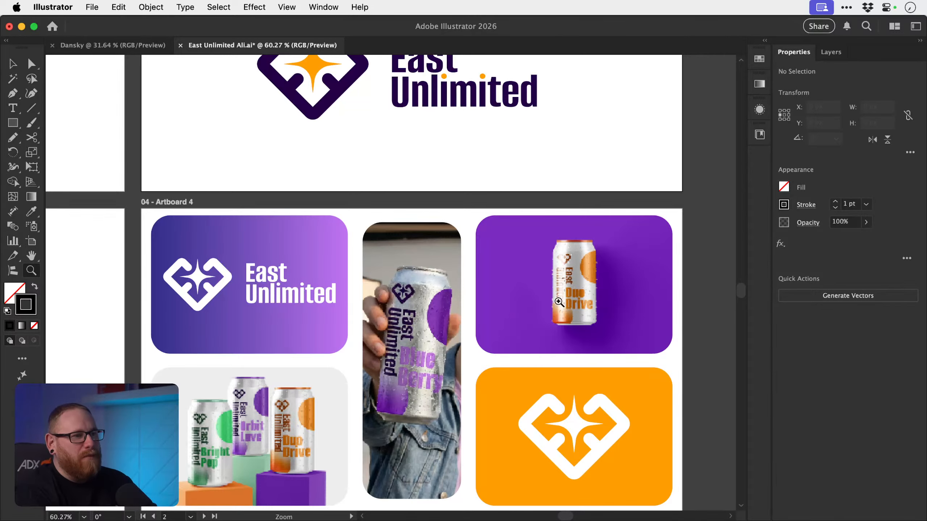
drag(445, 358, 403, 357)
drag(400, 230, 380, 373)
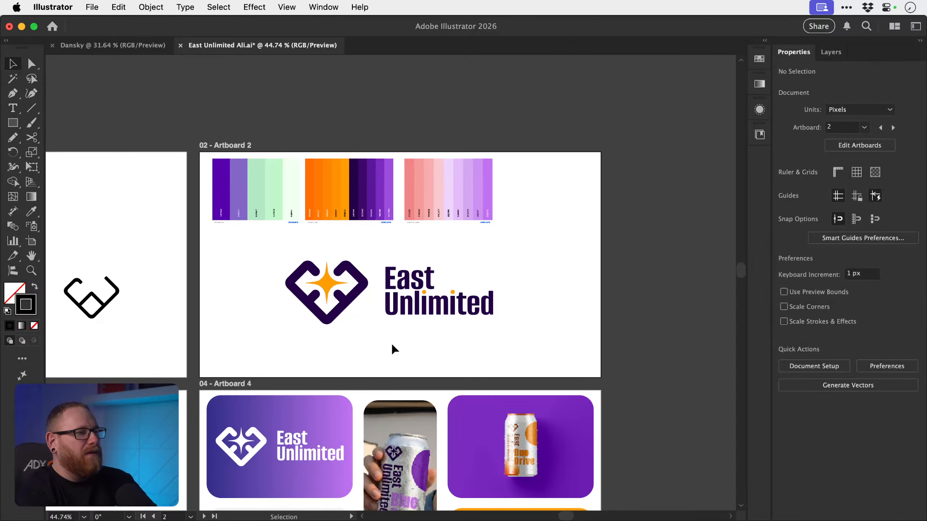
- Try moving the letter E of "East" straight down to compare its edge with the U, and undo the move
click(378, 293)
key(v)
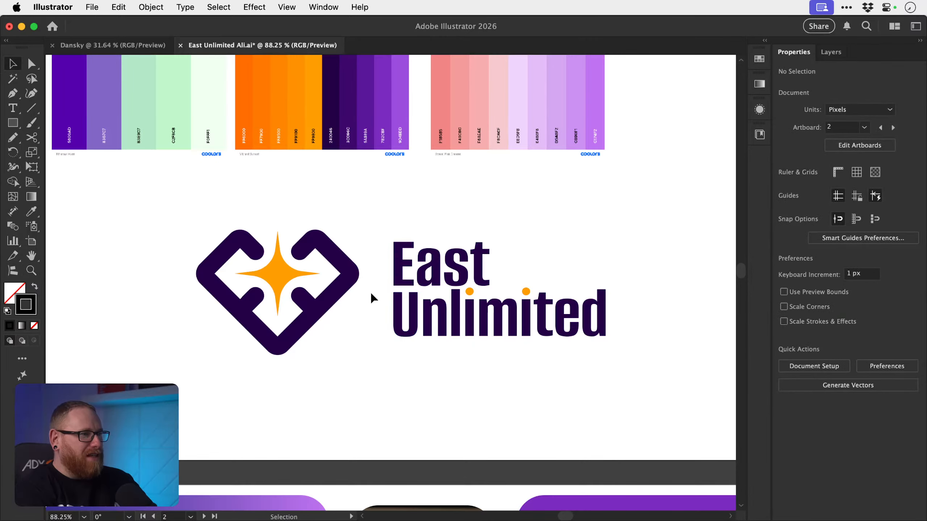
key(z)
click(383, 289)
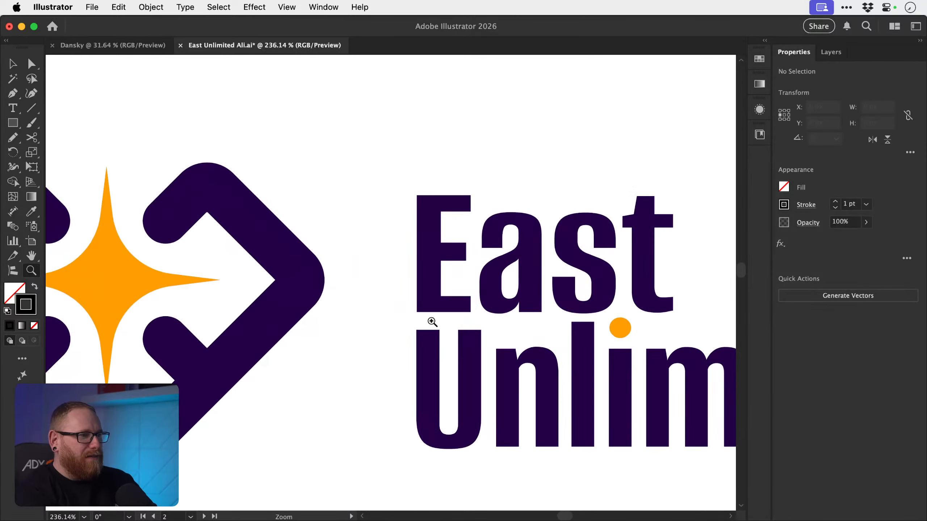
click(420, 321)
key(v)
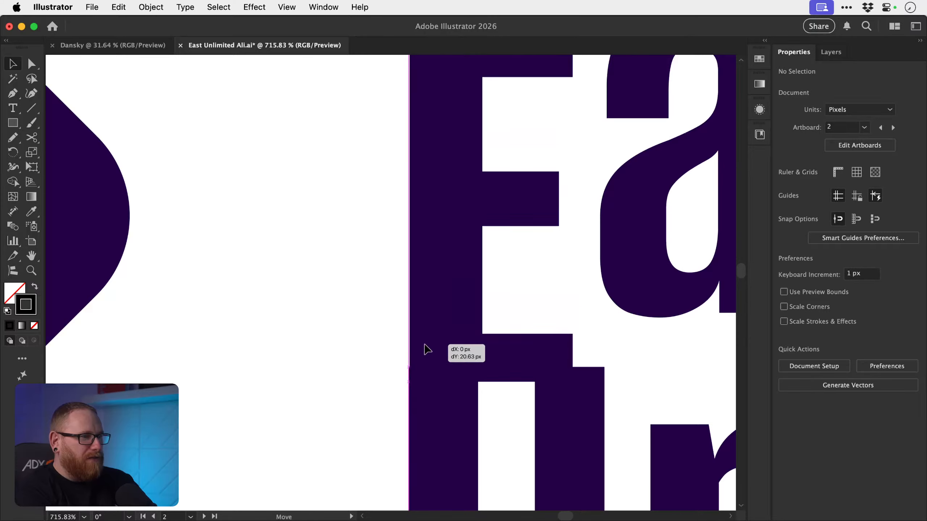
click(424, 349)
click(394, 353)
key(super+z)
- Try shifting the whole word "Unlimited" slightly to the right under "East", and undo the shift
key(z)
drag(444, 386, 204, 234)
drag(433, 349, 274, 206)
drag(375, 282, 302, 297)
key(v)
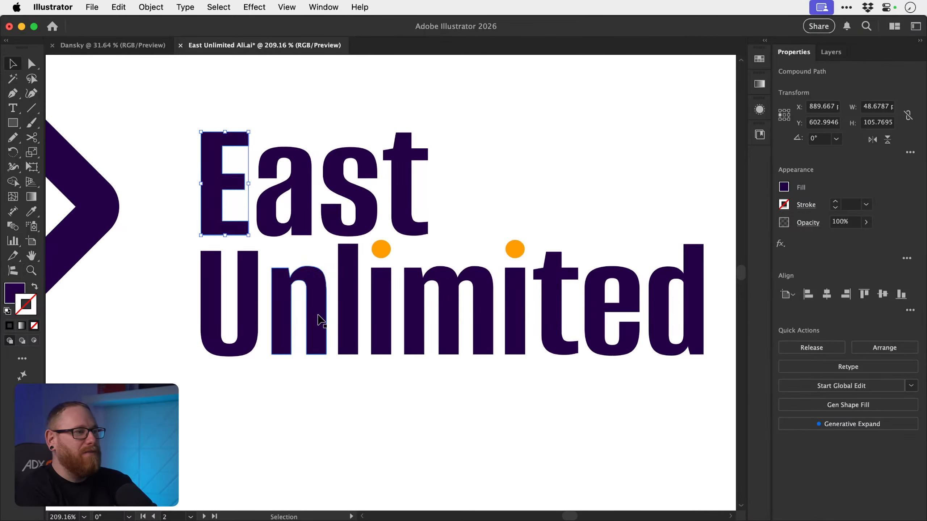
click(272, 329)
drag(176, 389, 704, 252)
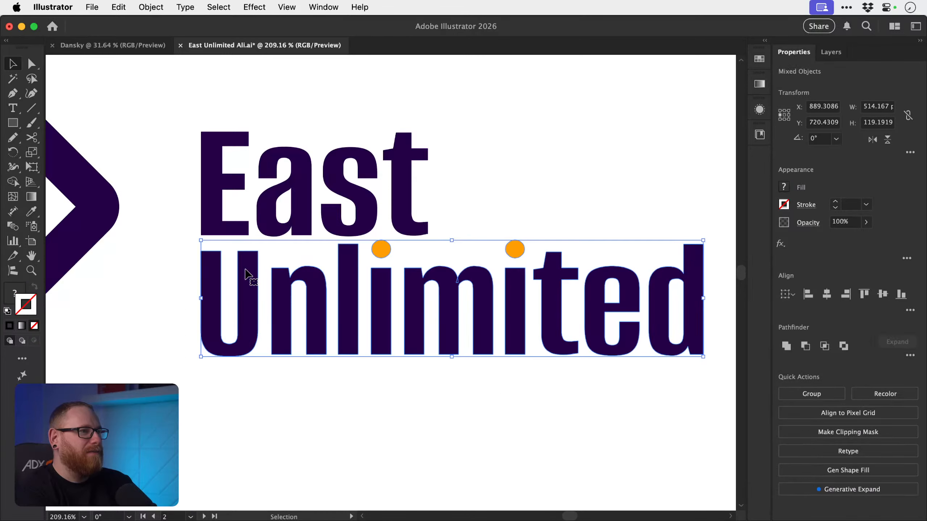
drag(245, 283, 251, 278)
click(275, 377)
key(z)
drag(350, 372, 413, 293)
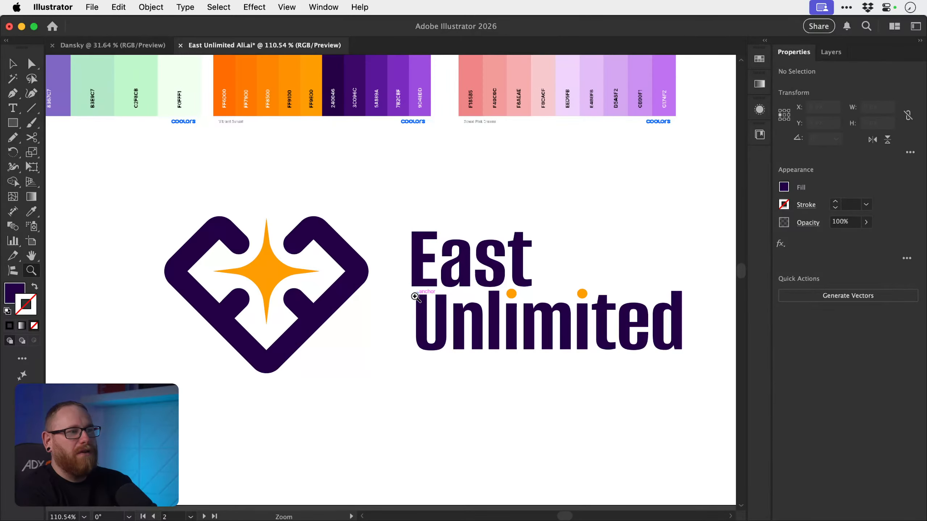
key(super+z)
key(super+z)
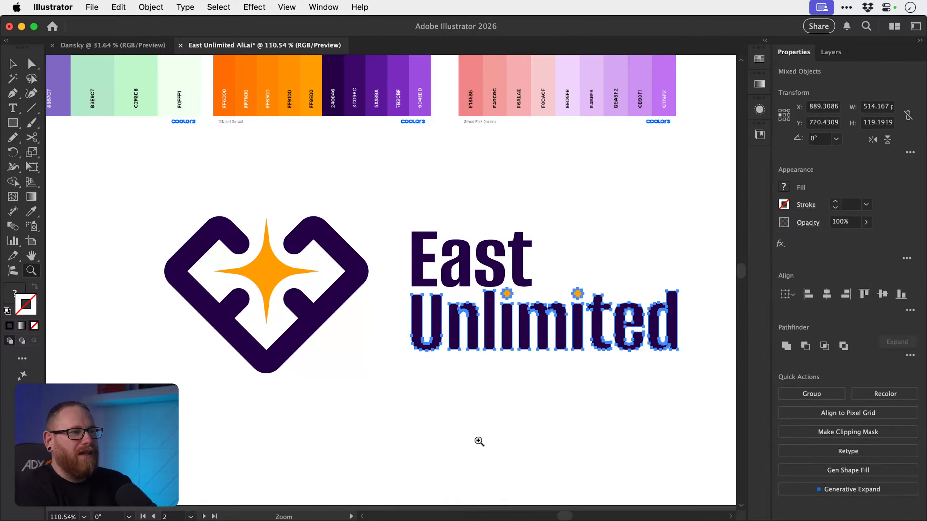
- Try lowering "Unlimited" well below "East" to widen the line spacing, and restore its position
click(498, 464)
key(v)
drag(415, 232, 394, 360)
key(z)
drag(398, 368, 406, 384)
click(452, 396)
drag(329, 400, 656, 305)
drag(535, 309, 521, 420)
click(522, 452)
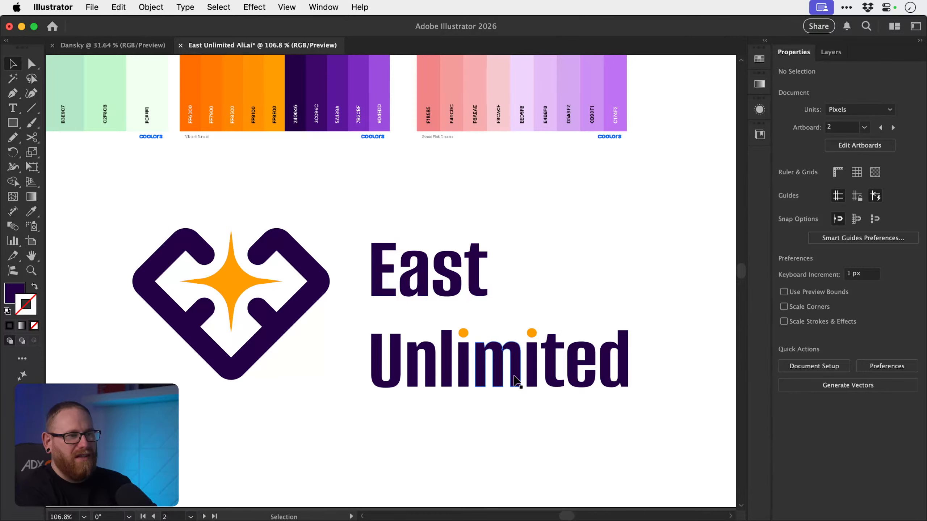
drag(360, 325, 600, 338)
click(534, 283)
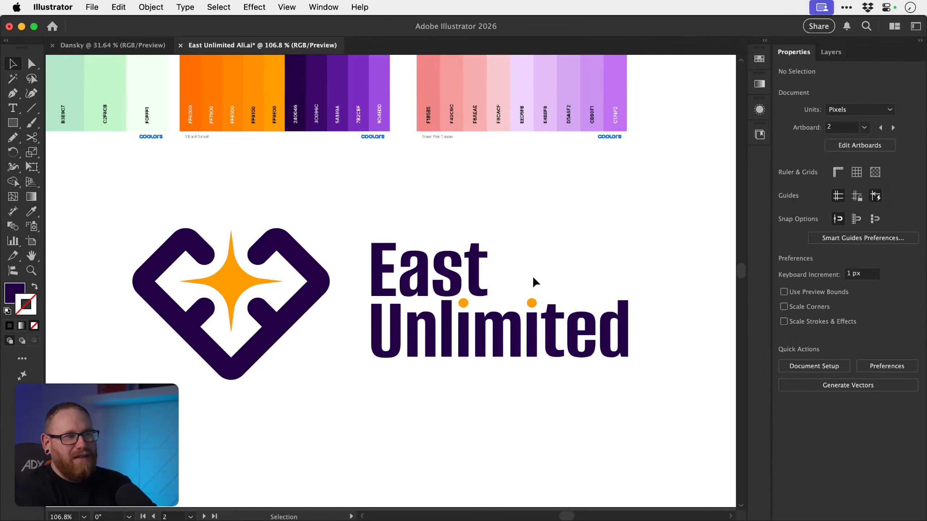
- Move the word "Unlimited" with its orange dots down about 4 px to open the gap below "East"
scroll(455, 304, up, 5)
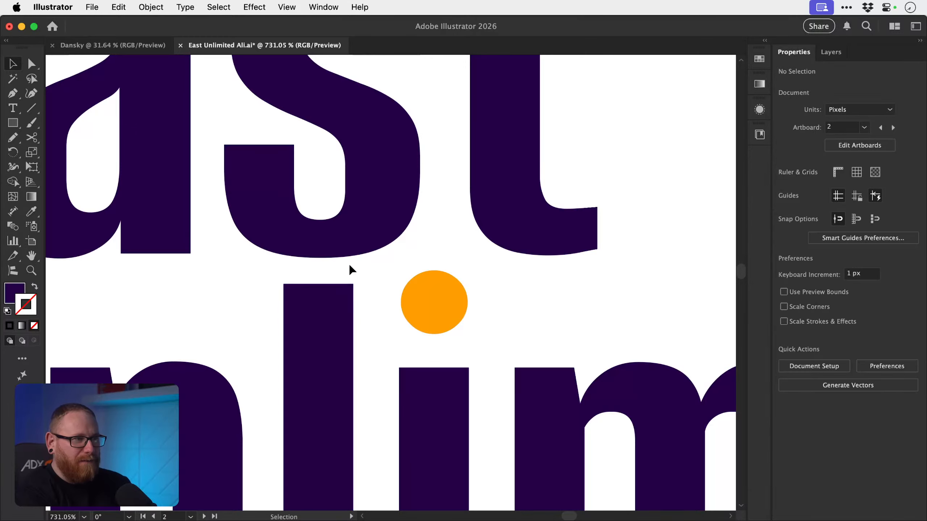
scroll(393, 306, down, 5)
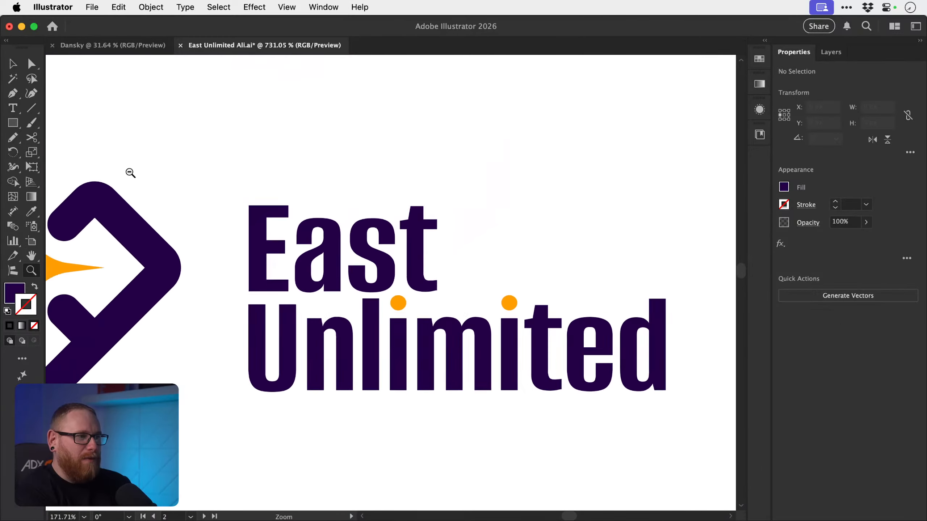
drag(255, 302, 655, 430)
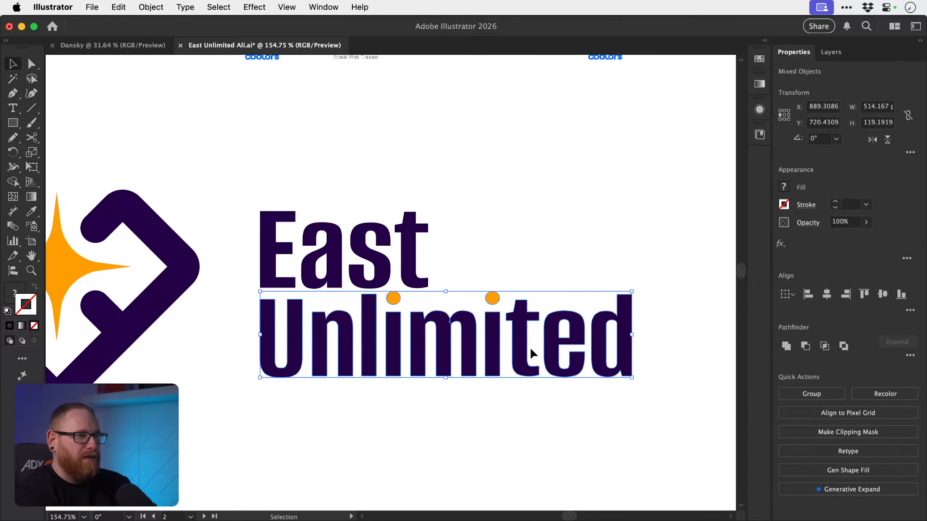
scroll(468, 389, up, 5)
drag(255, 345, 253, 361)
key(z)
drag(474, 379, 242, 221)
drag(532, 388, 389, 342)
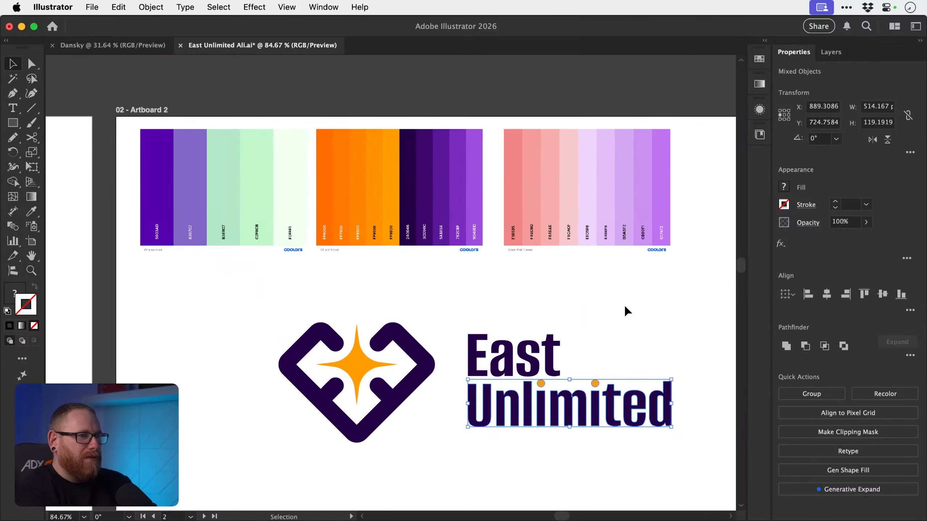
- Compare the wordmark's line spacing before and after the move by stepping back and forth through the history
click(623, 310)
drag(619, 322, 538, 306)
key(super+z)
key(v)
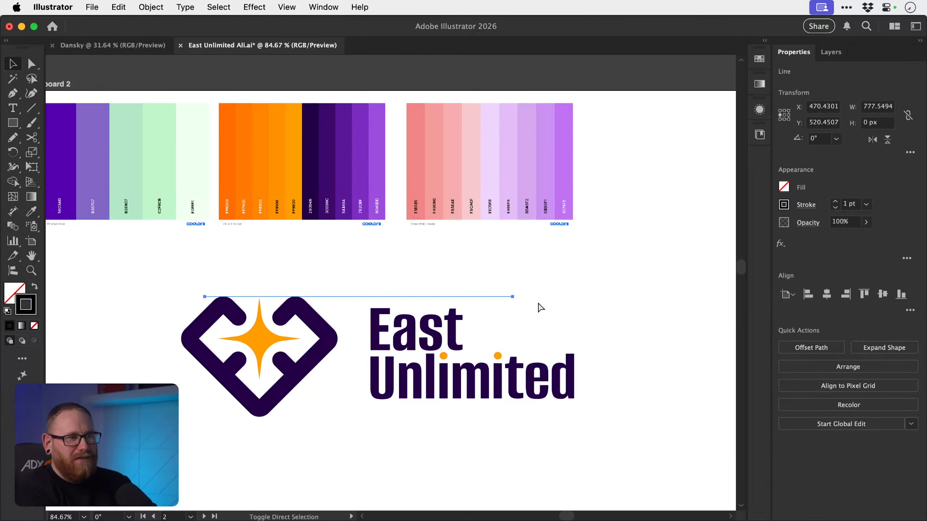
click(612, 323)
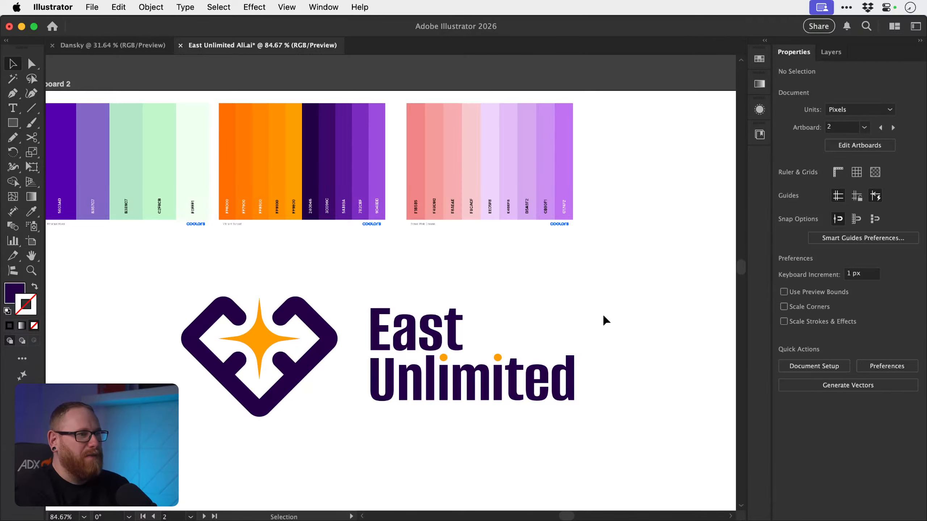
- Try shifting the colour palette images above the logo, undoing each move
drag(544, 280, 539, 327)
drag(449, 251, 521, 292)
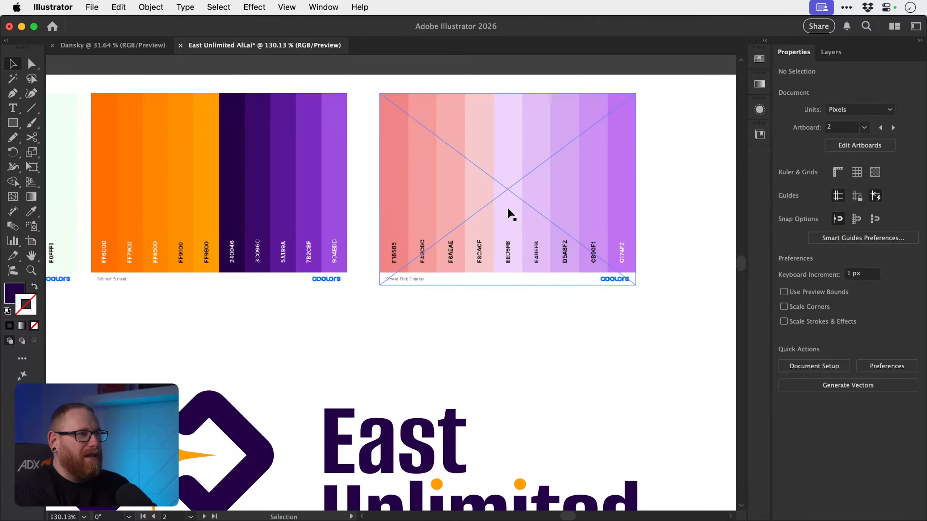
scroll(510, 214, left, 5)
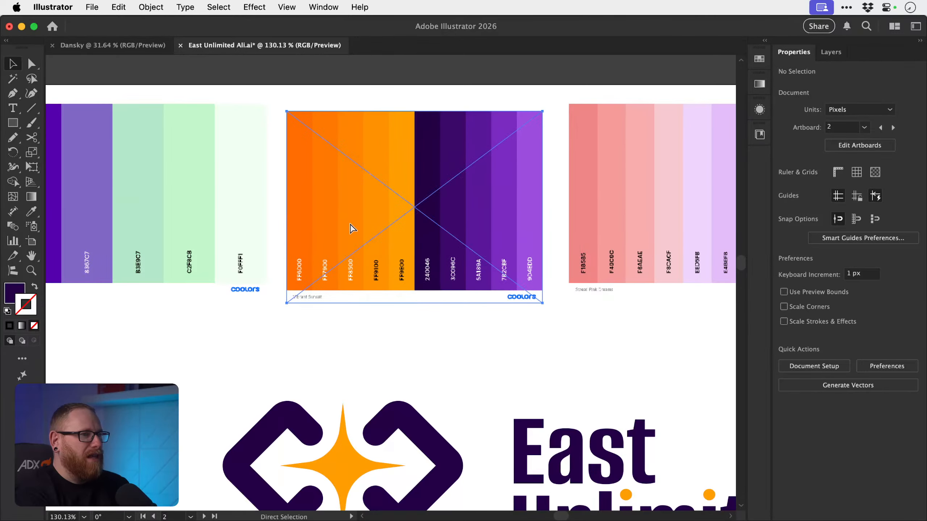
key(super+z)
drag(194, 214, 207, 205)
key(super+z)
drag(404, 222, 384, 240)
key(super+z)
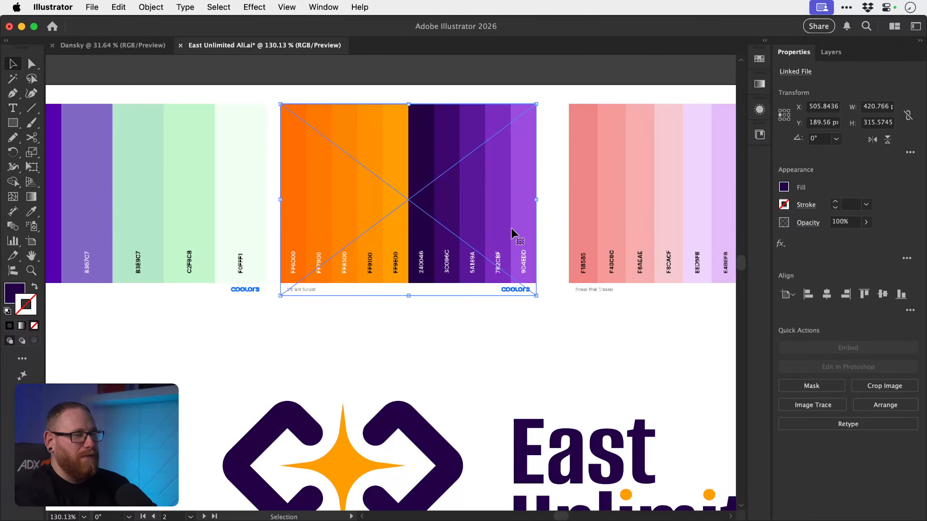
- Review the logo's colours against the three palettes on Artboard 2, leaving nothing selected
key(z)
drag(527, 265, 374, 201)
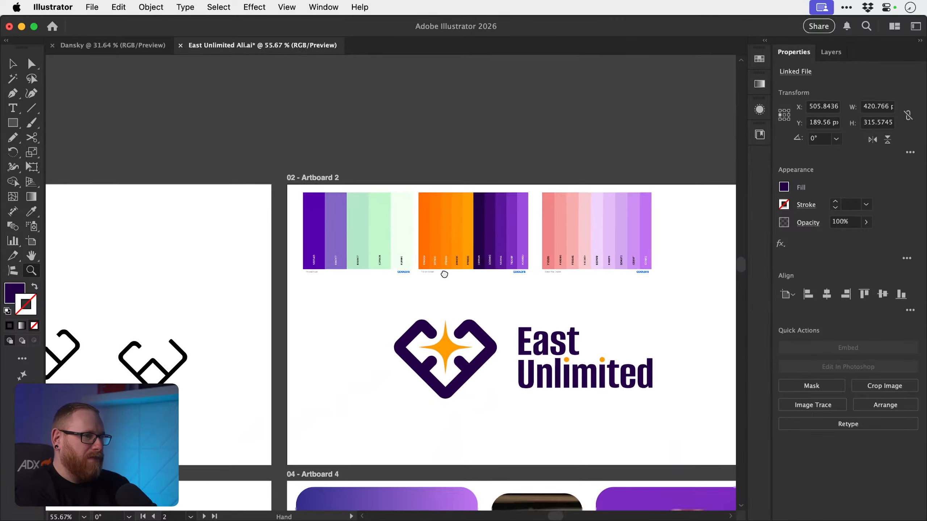
drag(443, 273, 397, 240)
drag(453, 296, 416, 265)
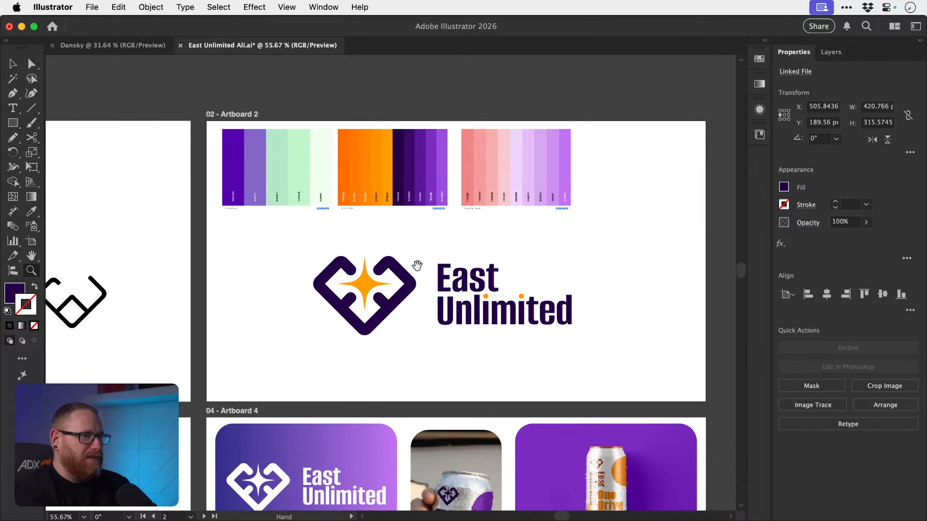
key(v)
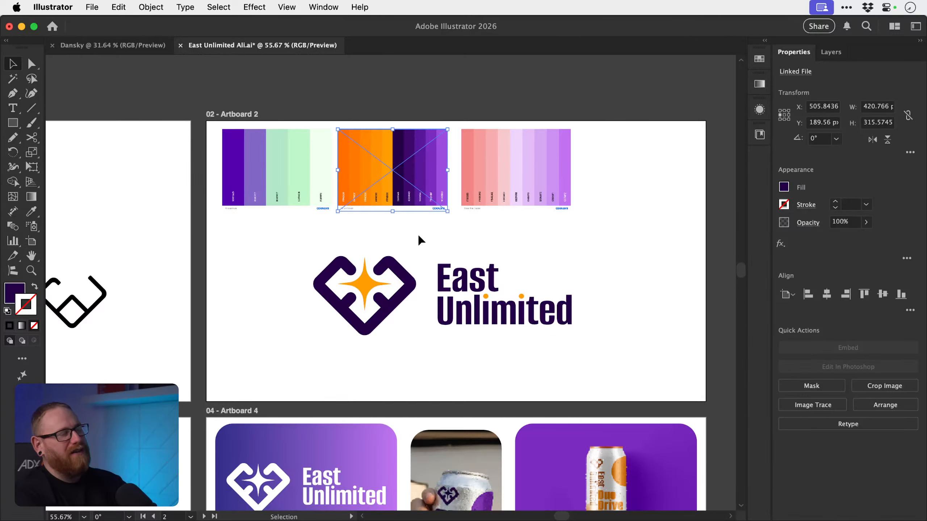
click(418, 234)
- Delete the dark purple heart-shaped outline of the logo icon, keeping only the orange star
scroll(428, 338, up, 5)
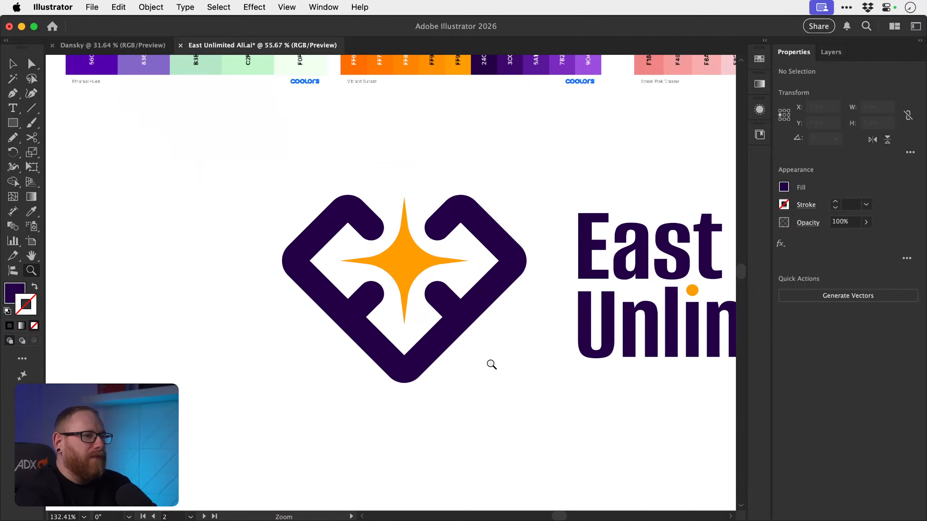
click(443, 312)
key(z)
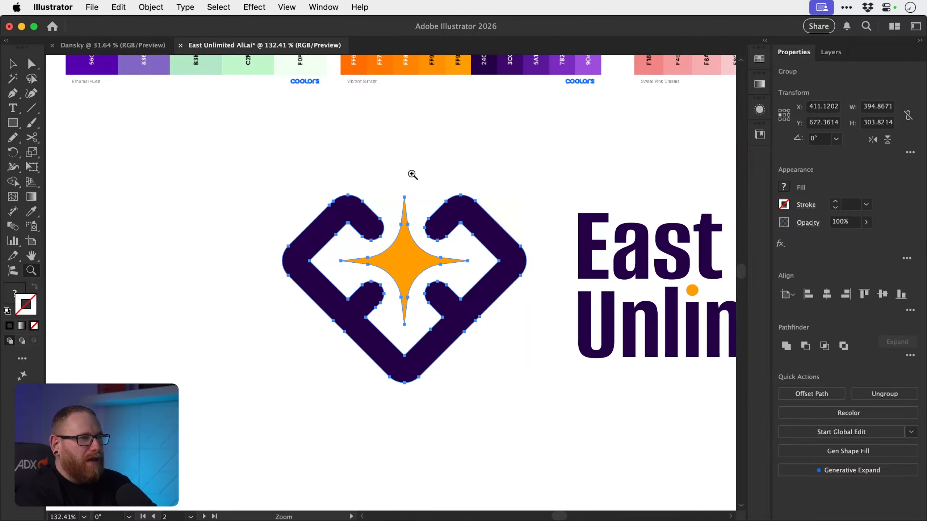
drag(412, 175, 365, 227)
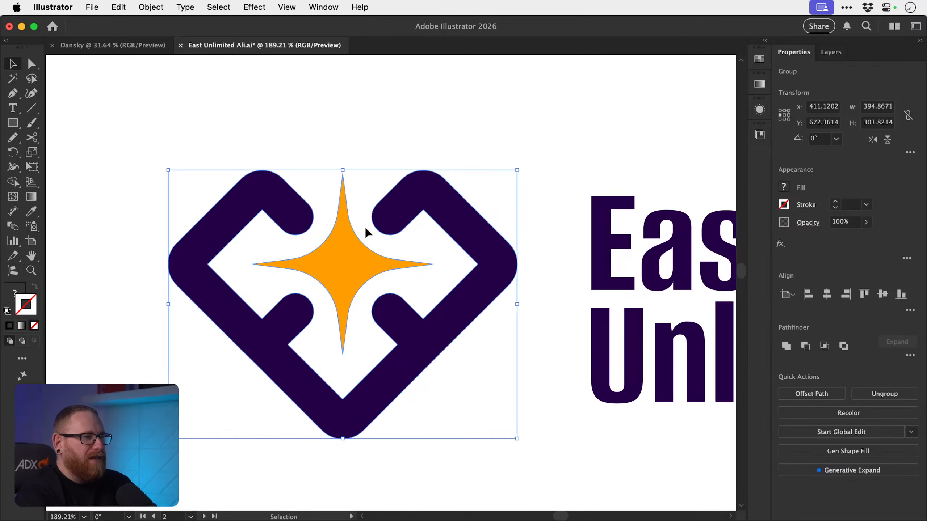
click(327, 149)
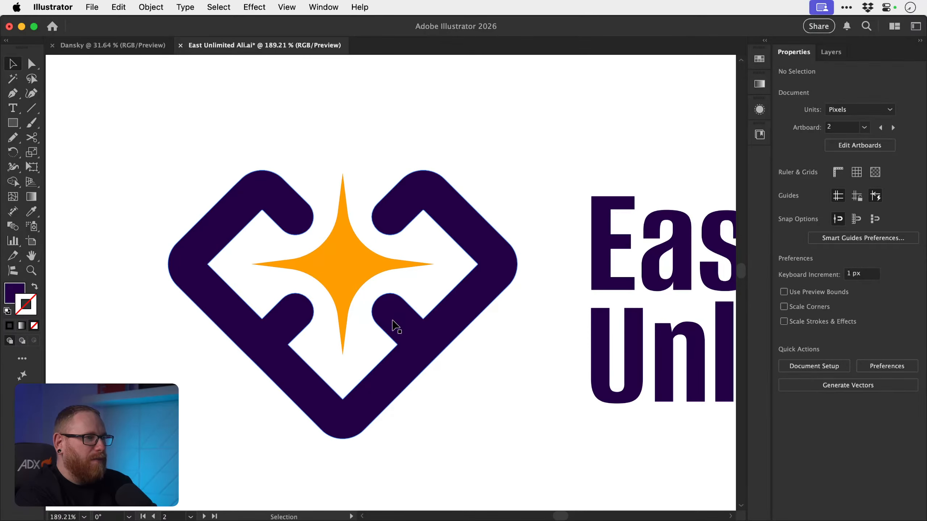
click(444, 317)
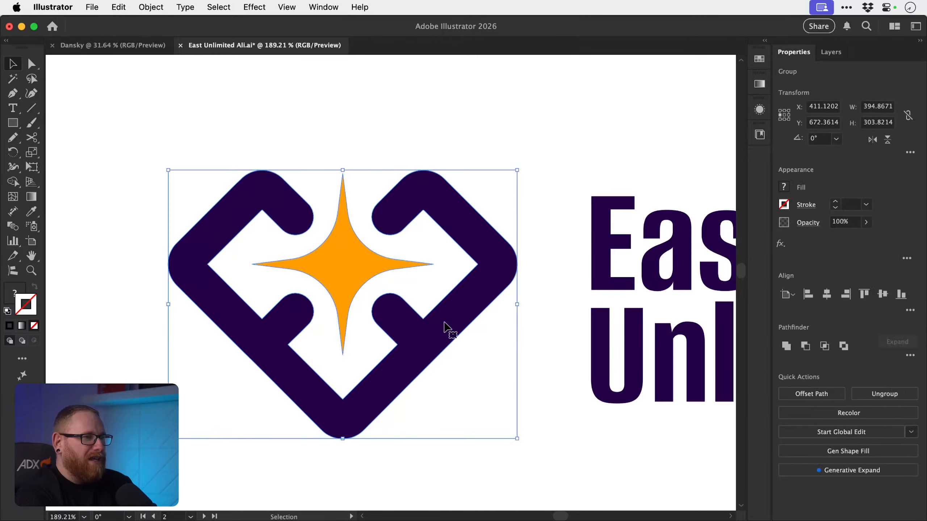
key(Delete)
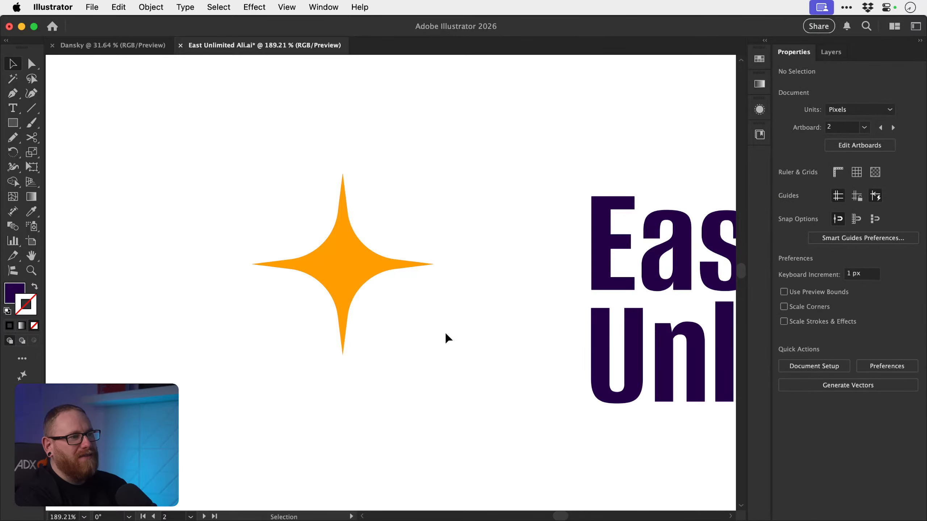
- Undo the outline's deletion and delete the orange star instead, leaving only the icon's heart-shaped outline
key(super+z)
drag(441, 327, 446, 346)
key(super+z)
click(365, 273)
key(Delete)
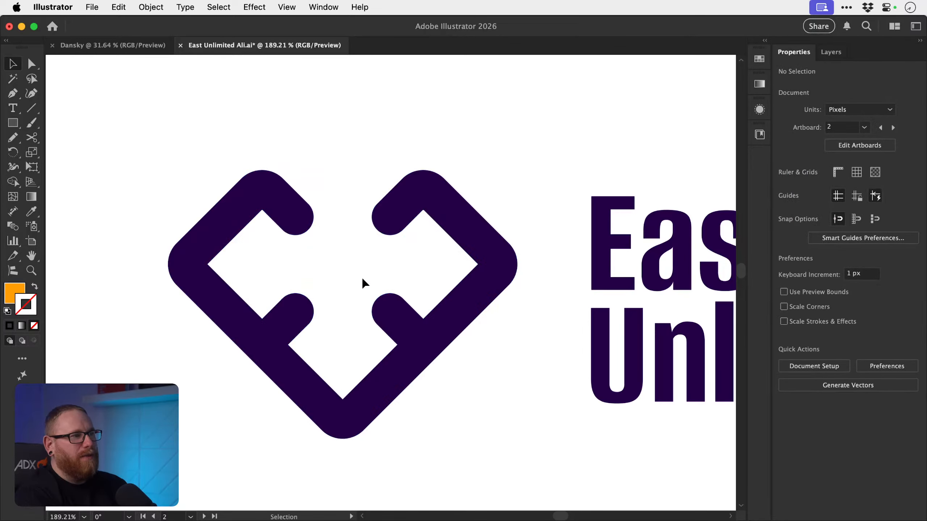
- Paste the orange star back in front at its original place in the icon, leaving nothing selected
drag(393, 323, 348, 296)
key(super+z)
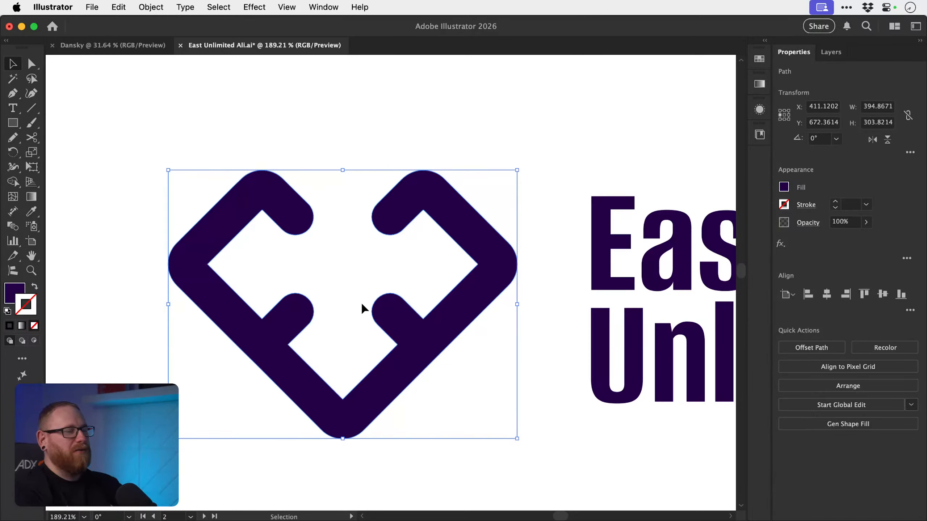
key(a)
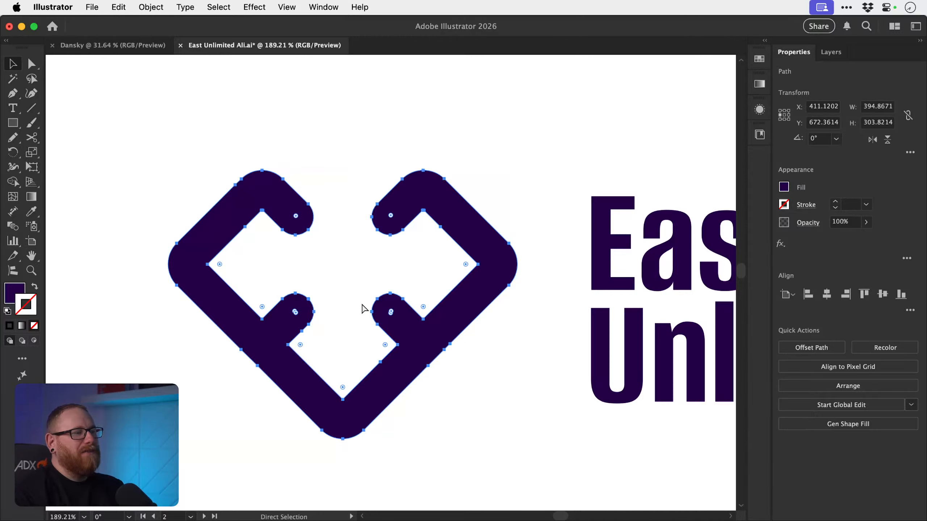
key(v)
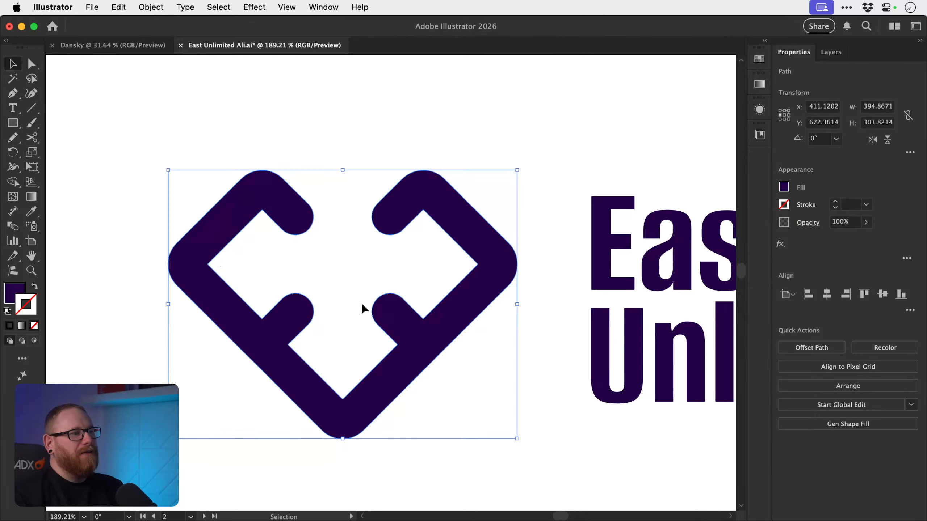
key(super+f)
click(327, 125)
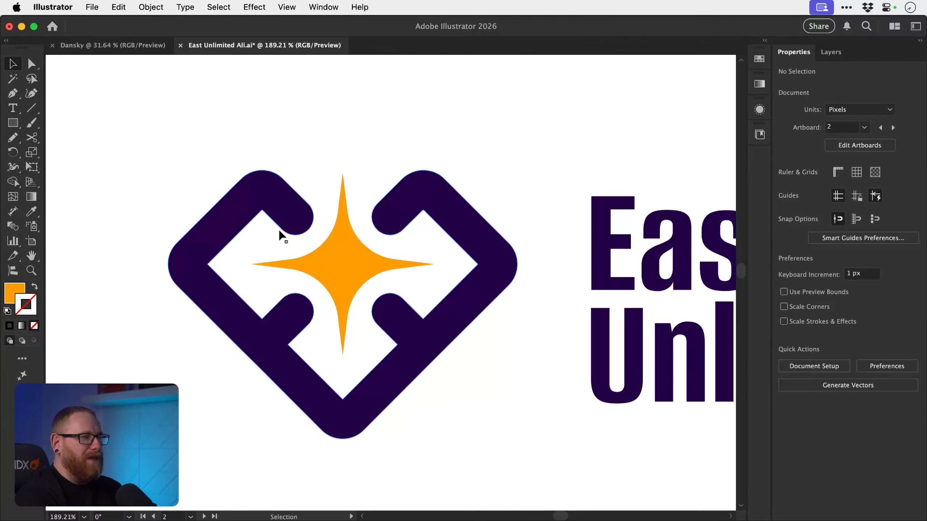
- Examine the anchor points along the inner corners of the icon's dark purple outline, leaving nothing selected
key(a)
click(265, 219)
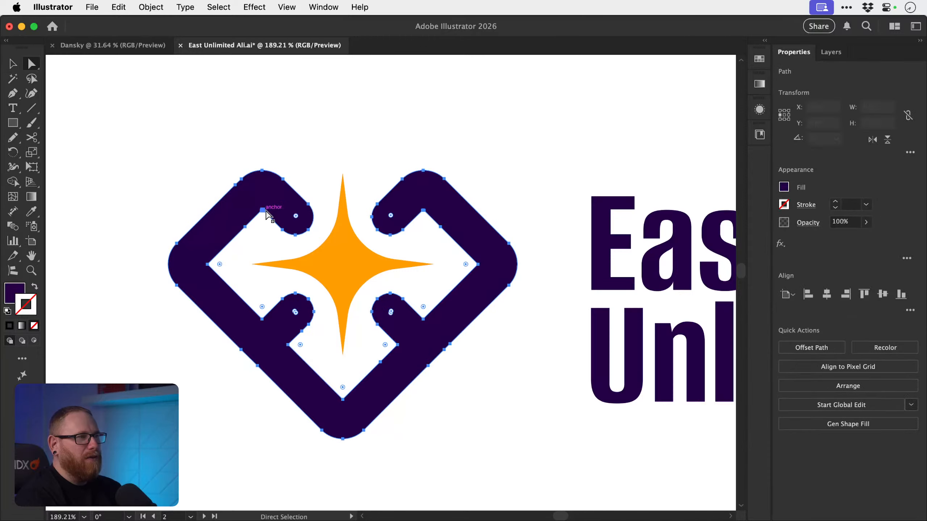
drag(226, 269, 223, 260)
key(v)
click(91, 246)
key(super+z)
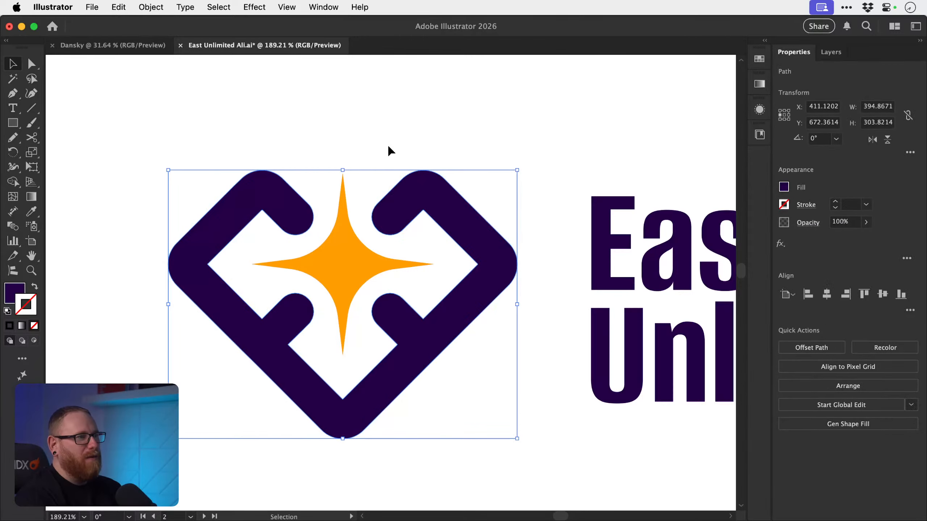
click(340, 138)
key(super+minus)
key(super+minus)
key(super+minus)
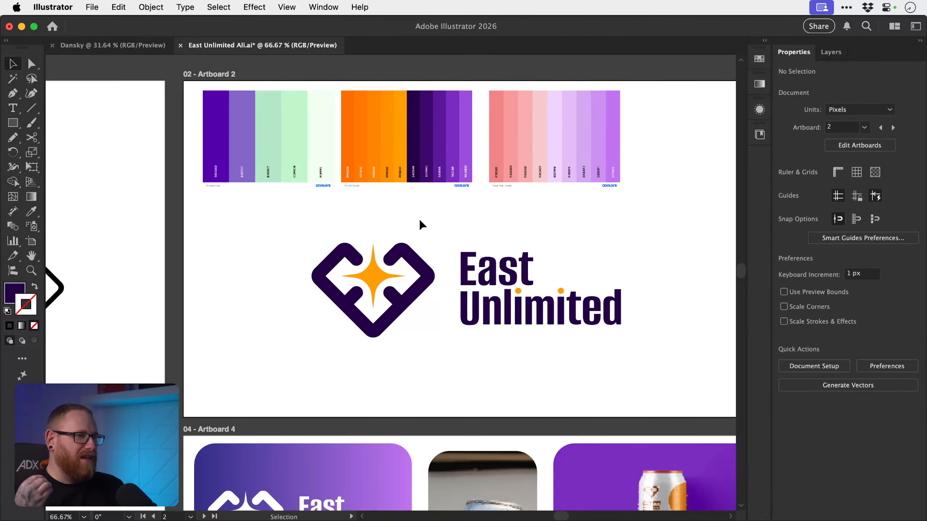
- Sketch freehand Pencil strokes in the gaps between the orange star and the outline's four rounded ends
key(z)
click(372, 272)
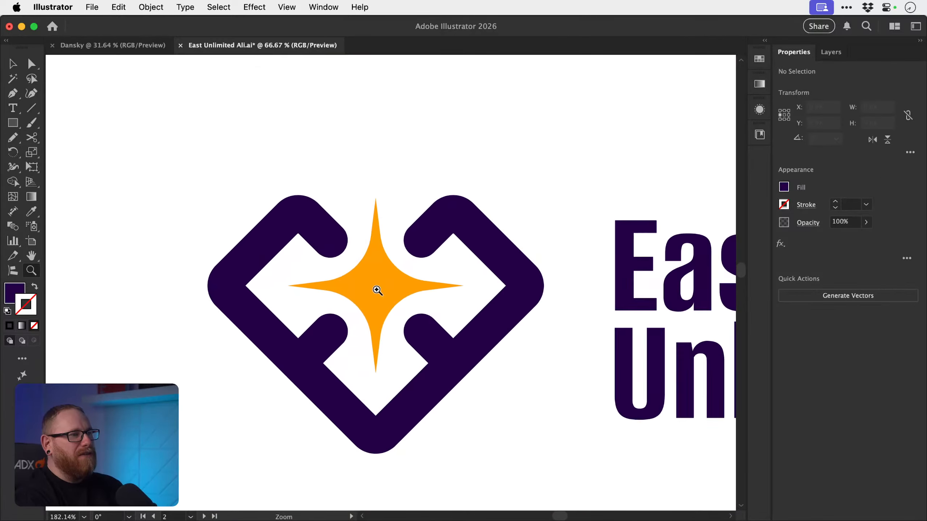
click(375, 285)
key(n)
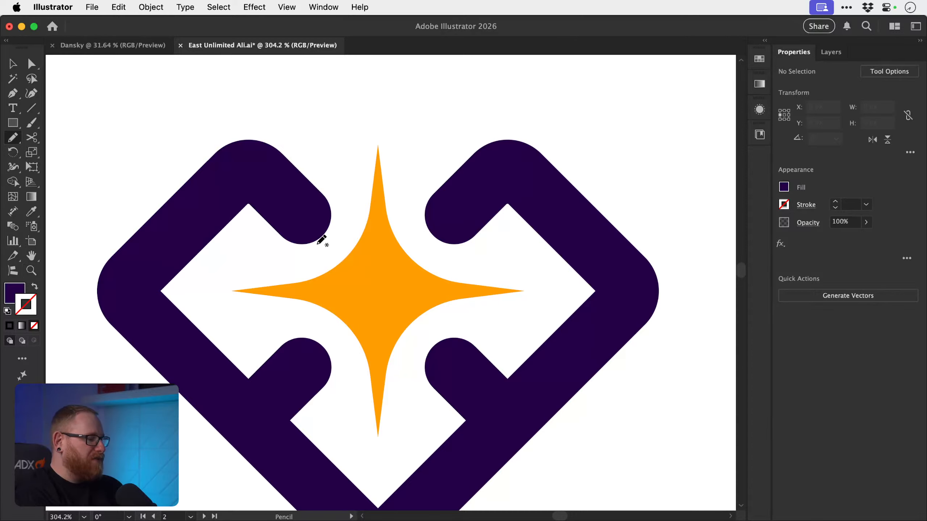
mouse_move(287, 258)
mouse_down()
mouse_move(314, 255)
mouse_move(340, 234)
mouse_up()
drag(352, 193, 367, 196)
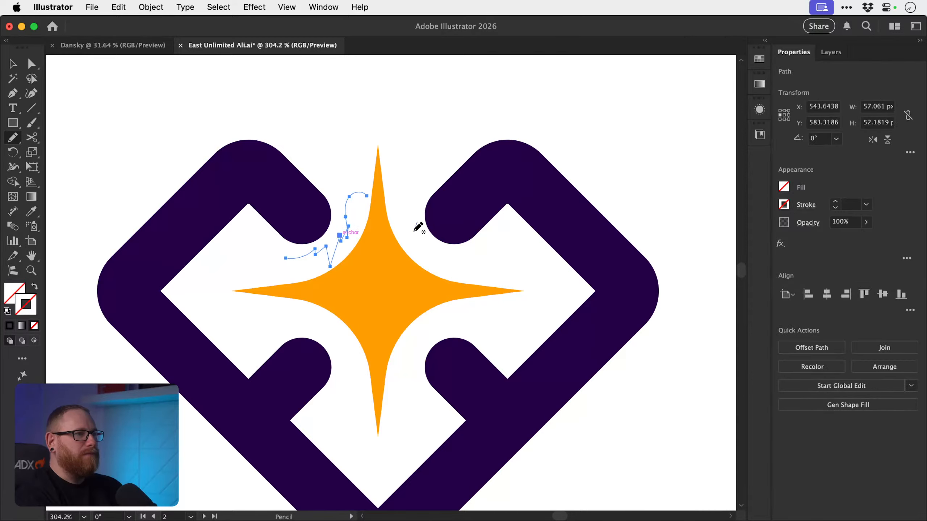
drag(428, 253, 431, 252)
mouse_move(297, 313)
mouse_down()
mouse_move(334, 333)
mouse_move(349, 384)
mouse_up()
drag(457, 317, 438, 329)
drag(401, 357, 396, 402)
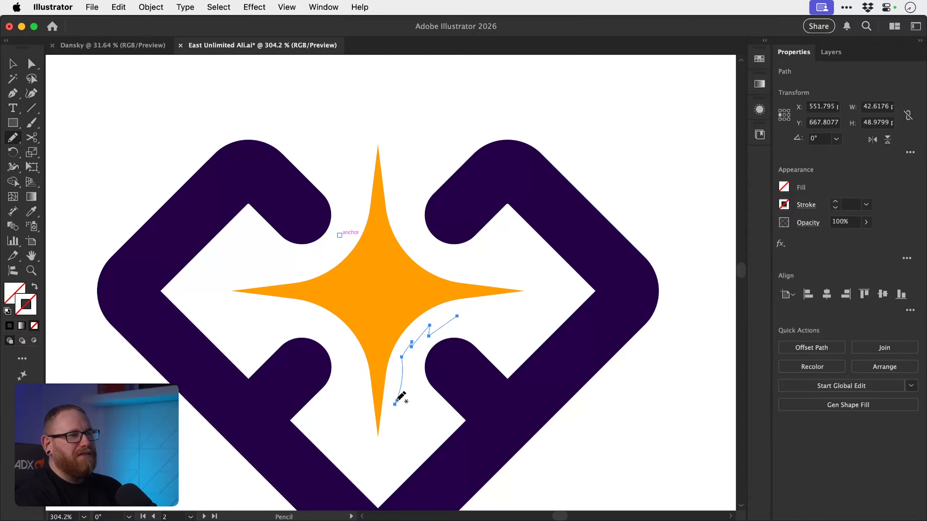
- Try moving the orange star slightly lower inside the outline, and undo the move
key(v)
drag(385, 290, 386, 313)
click(645, 199)
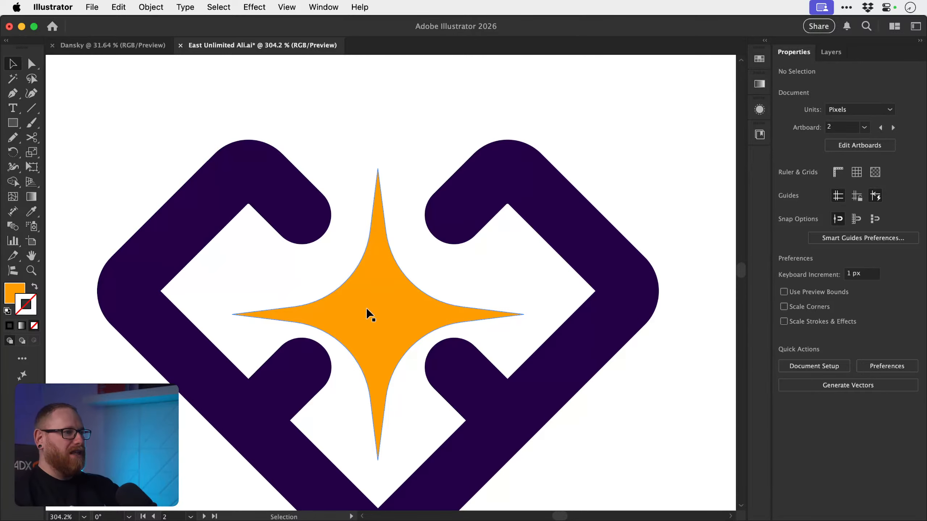
key(a)
key(super+z)
key(super+minus)
key(super+minus)
key(super+minus)
key(super+minus)
key(super+minus)
key(super+minus)
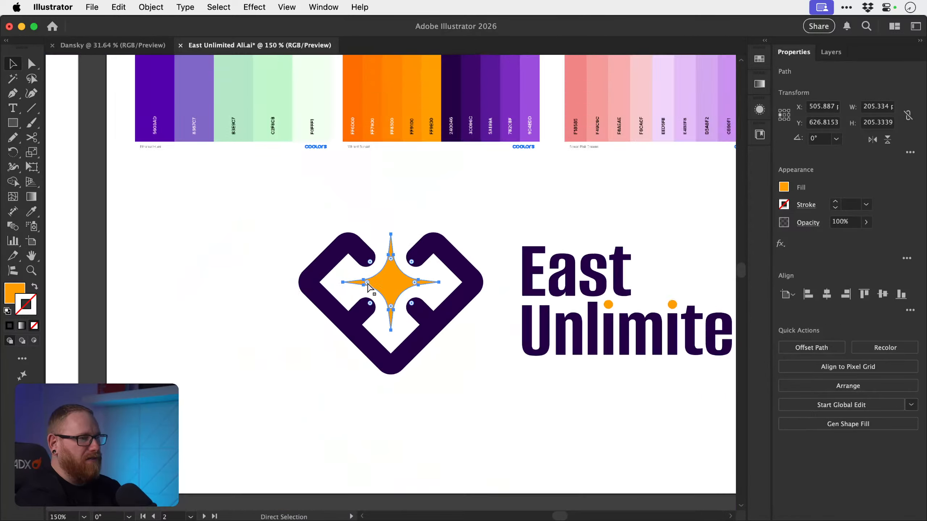
- Review the icon and the two-line wordmark together on Artboard 2, leaving nothing selected
click(297, 288)
drag(295, 289, 218, 304)
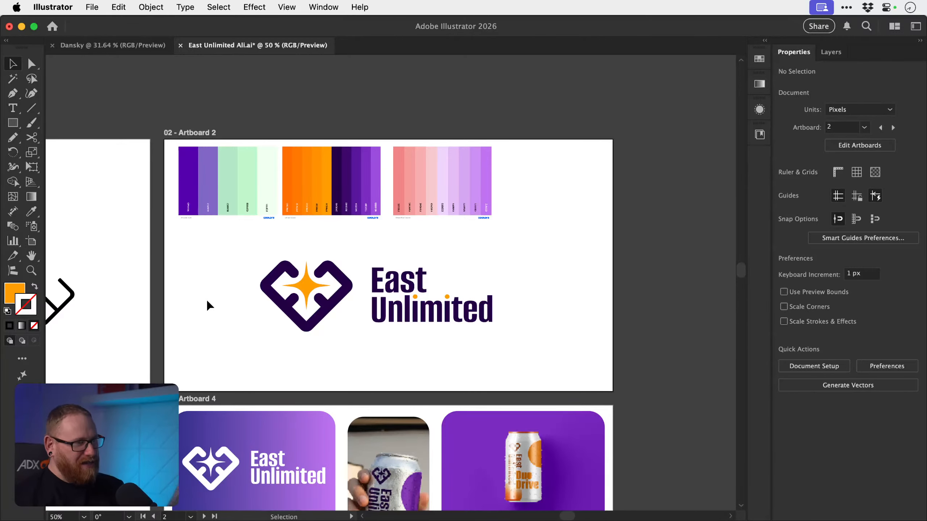
key(space)
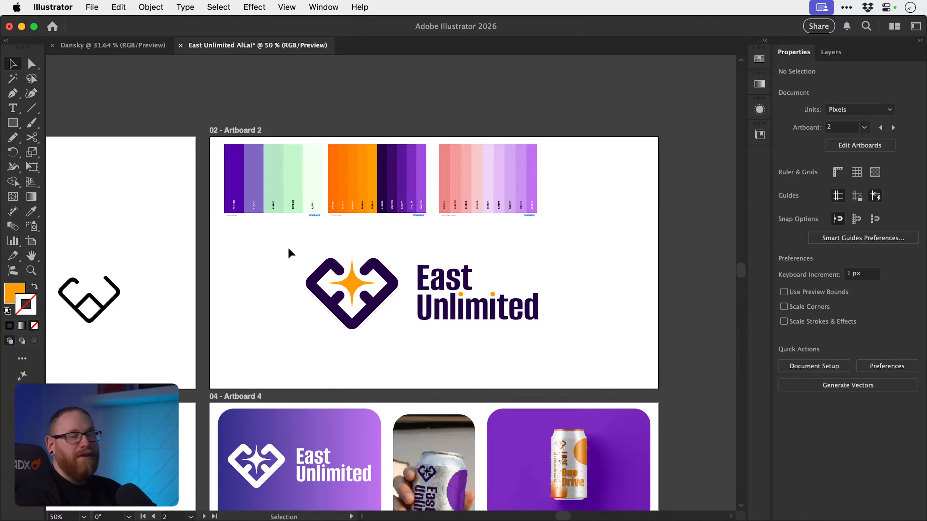
drag(263, 244, 608, 357)
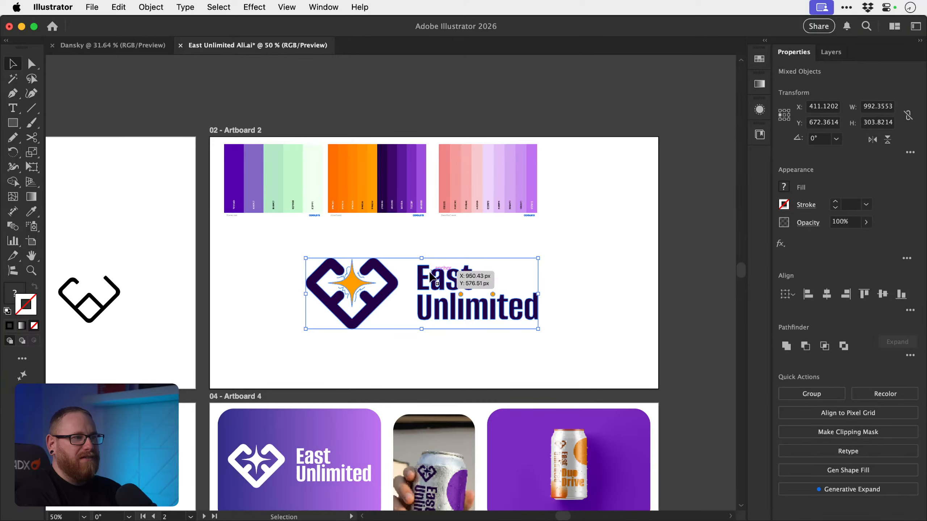
click(441, 243)
scroll(459, 306, up, 5)
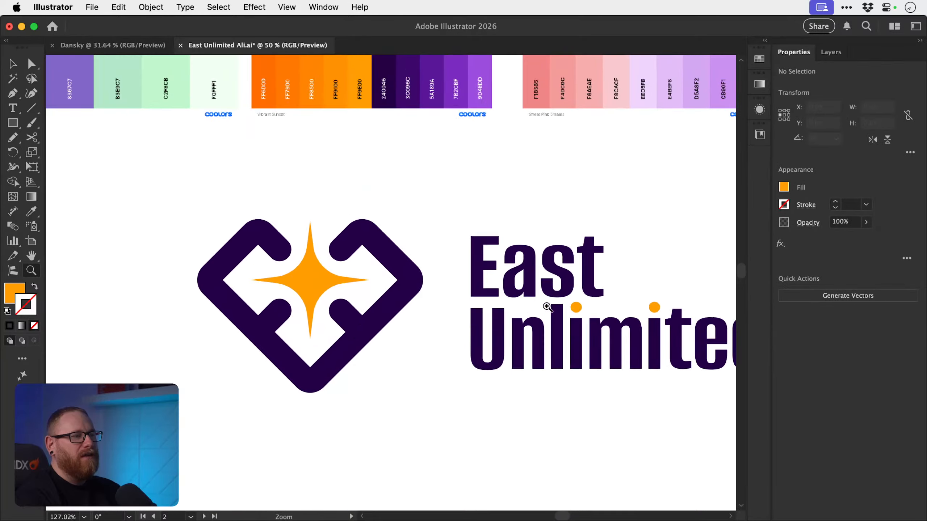
scroll(330, 270, right, 5)
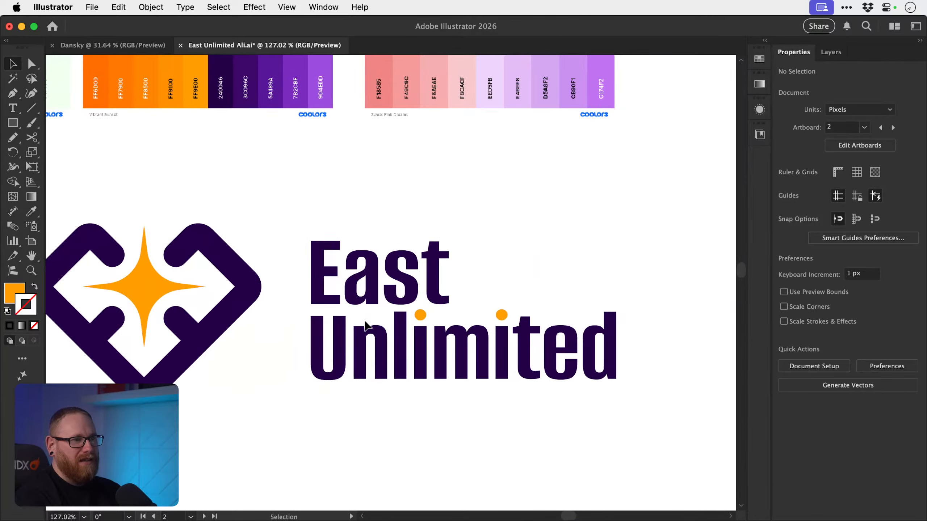
key(z)
drag(425, 376, 243, 317)
drag(297, 348, 289, 286)
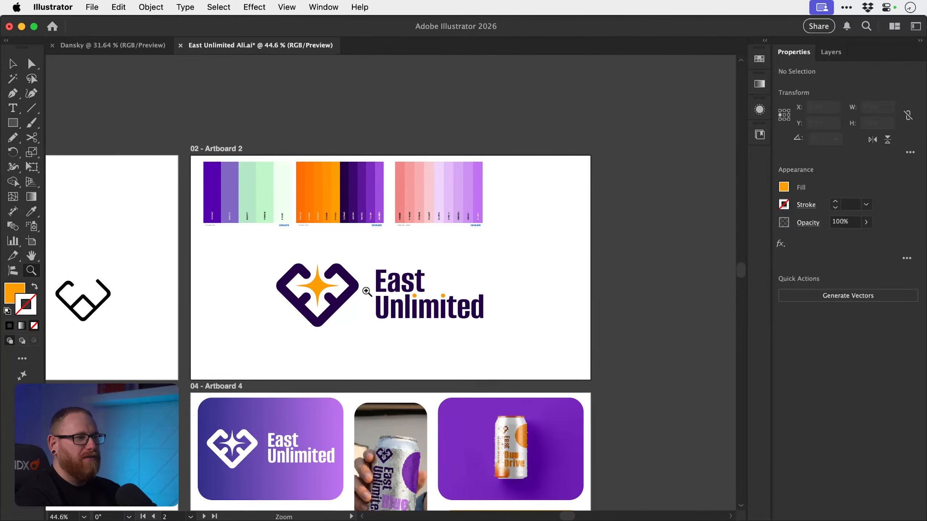
key(v)
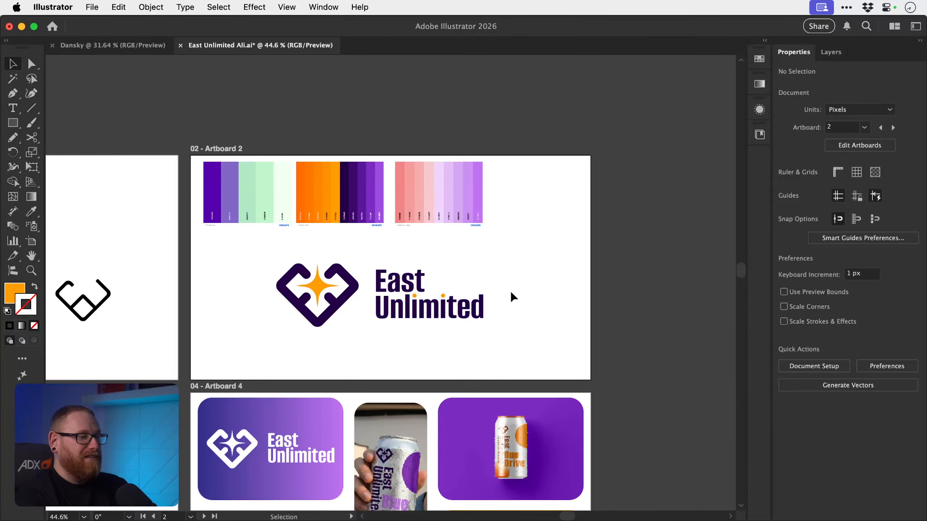
- Try shifting the hand-held Blue Berry can photo on Artboard 4, and undo the move
scroll(511, 298, down, 10)
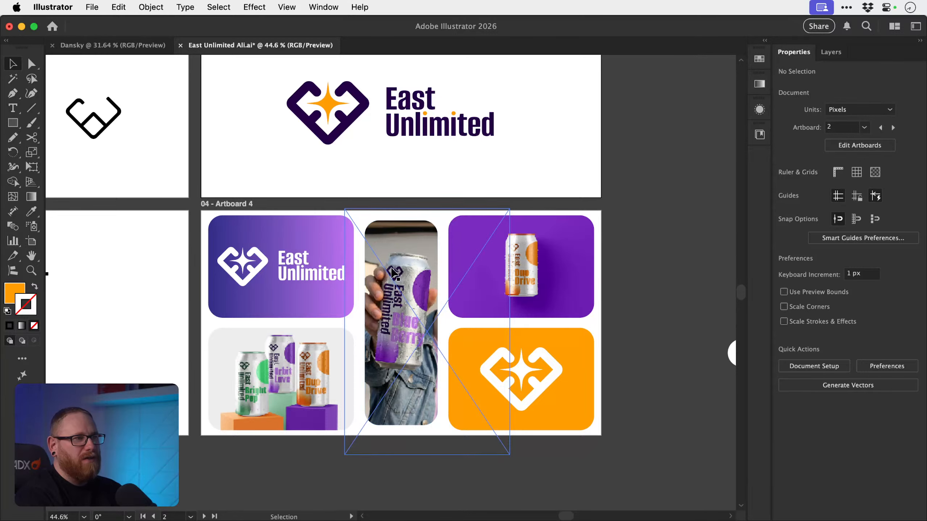
key(z)
drag(407, 431, 555, 469)
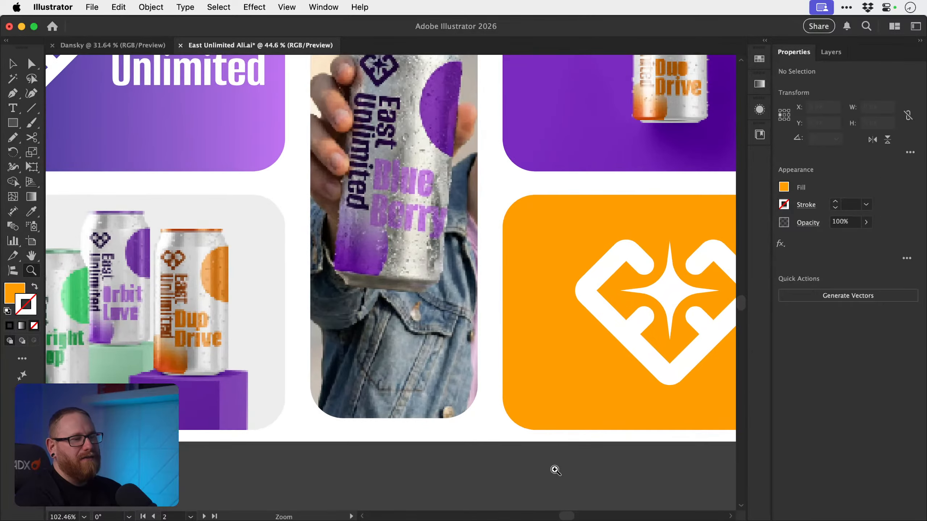
key(v)
drag(438, 406, 441, 419)
drag(295, 272, 296, 352)
key(super+z)
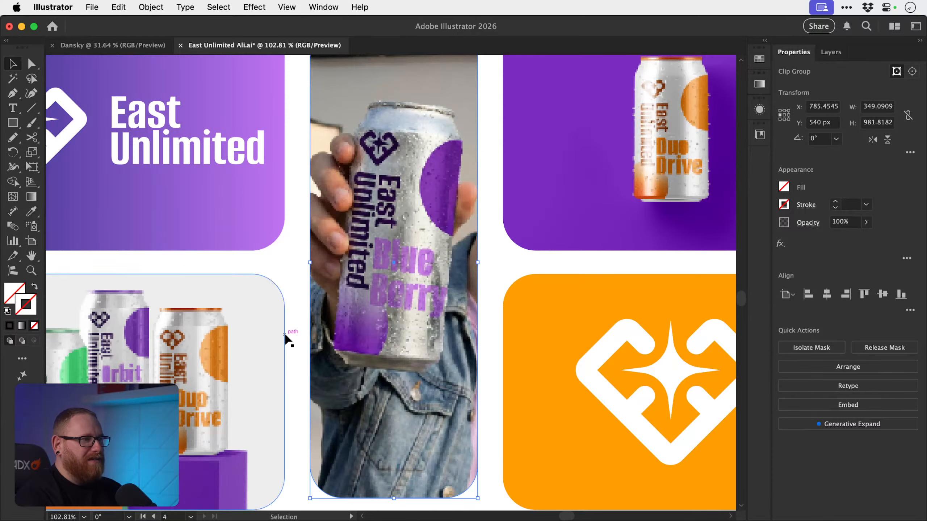
- Move the Blue Berry can photo up so its top edge lines up with the neighbouring cards, then deselect it
key(z)
drag(584, 259, 442, 214)
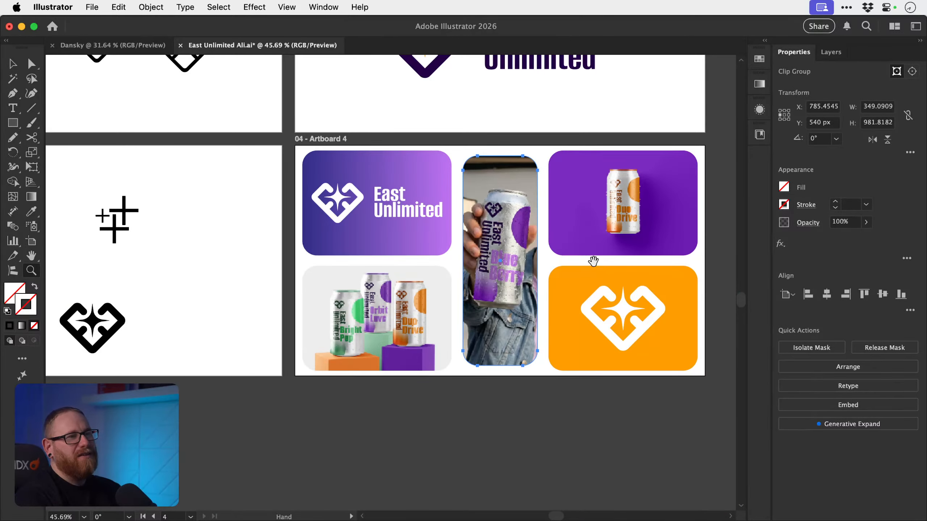
drag(593, 261, 414, 311)
drag(312, 215, 317, 234)
key(v)
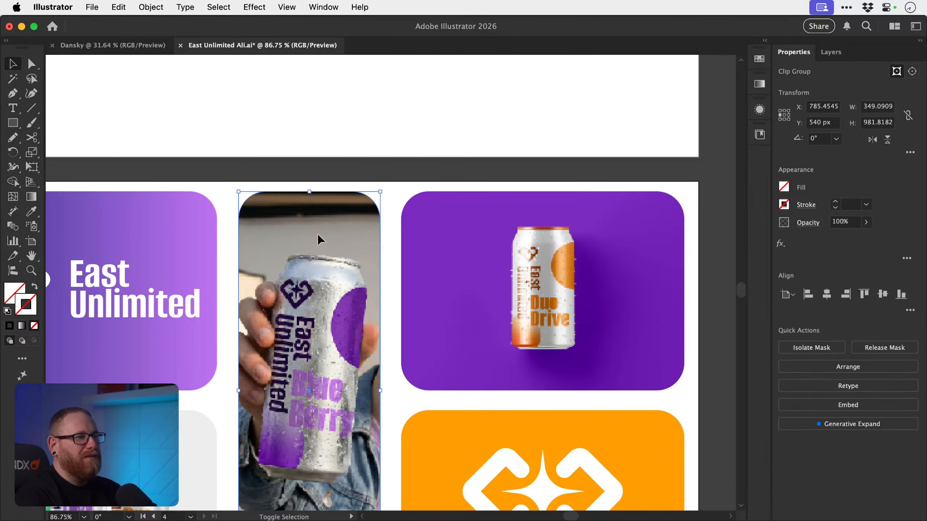
key(super+minus)
key(super+minus)
key(super+minus)
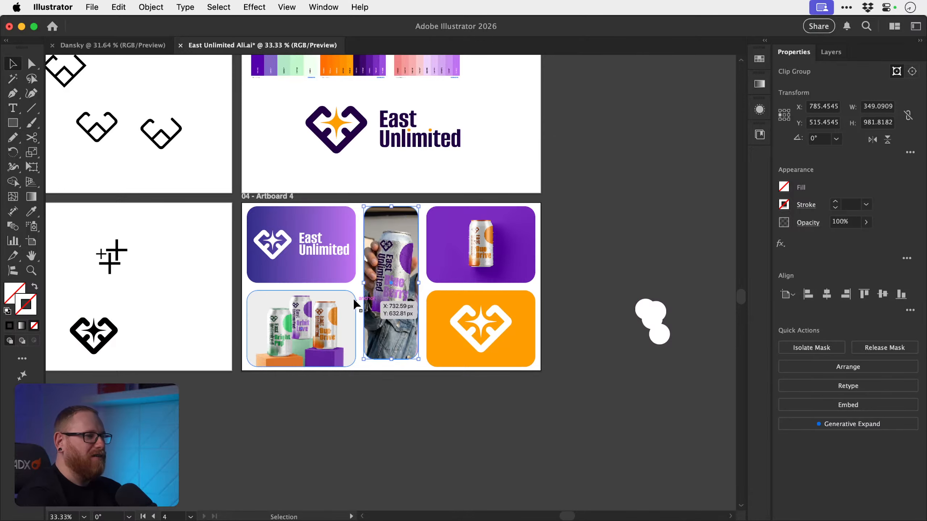
click(566, 241)
- Delete the icon's dark purple outline on Artboard 2 and move the orange star about 291 px to the left
scroll(337, 286, up, 10)
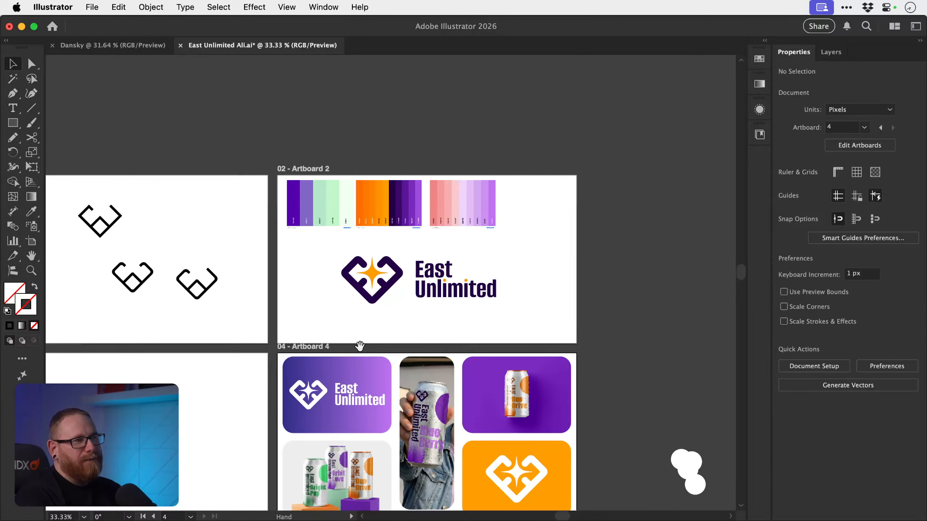
drag(360, 346, 365, 352)
key(z)
drag(369, 289, 506, 383)
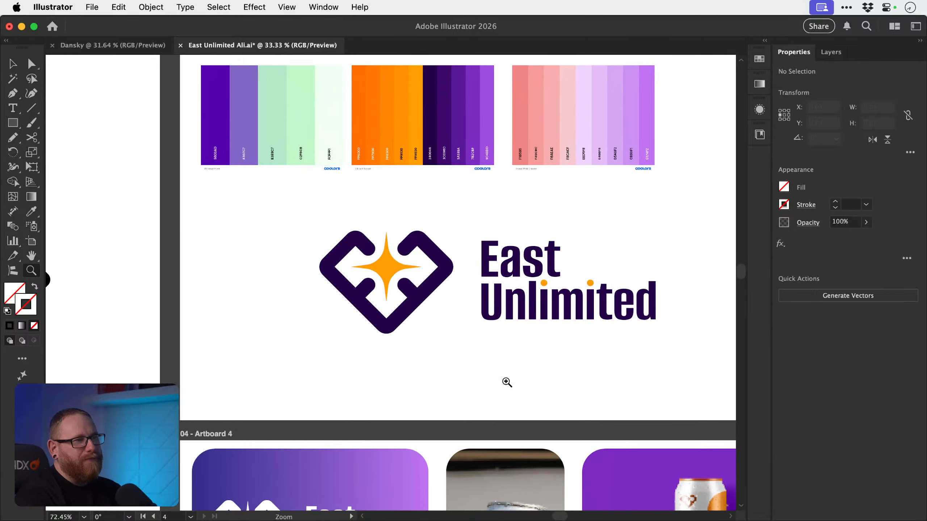
key(v)
click(383, 305)
key(Delete)
drag(389, 280, 272, 278)
drag(342, 208, 408, 351)
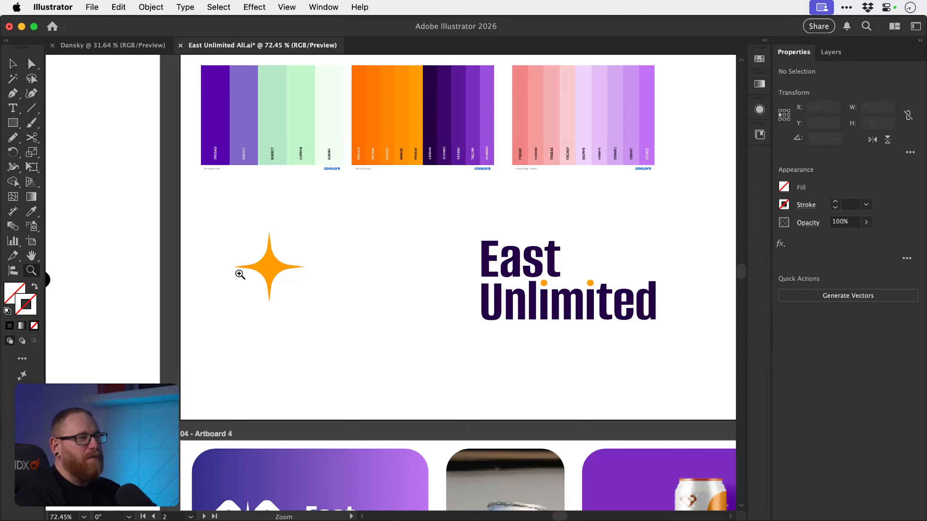
- Create a four-point star below and to the right of the existing orange star, with radii of 19.0983 px and 50 px
drag(239, 271, 353, 264)
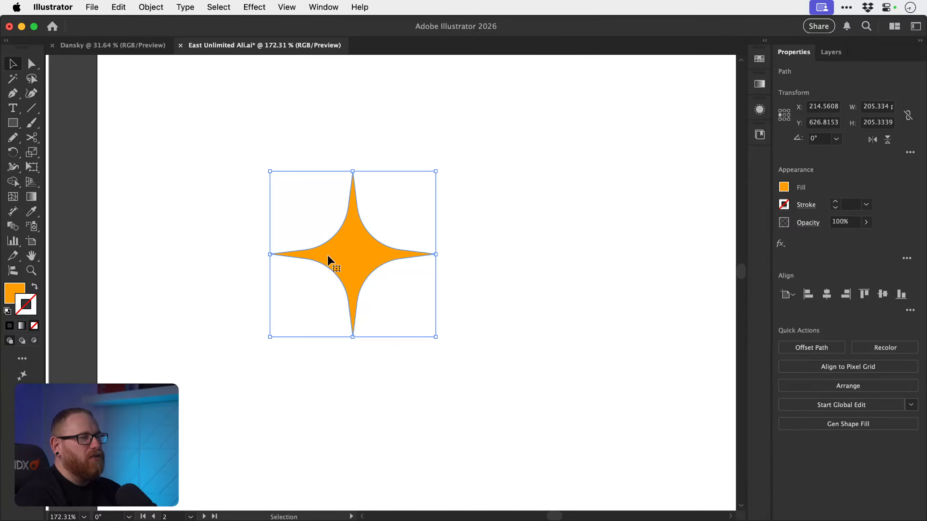
click(32, 108)
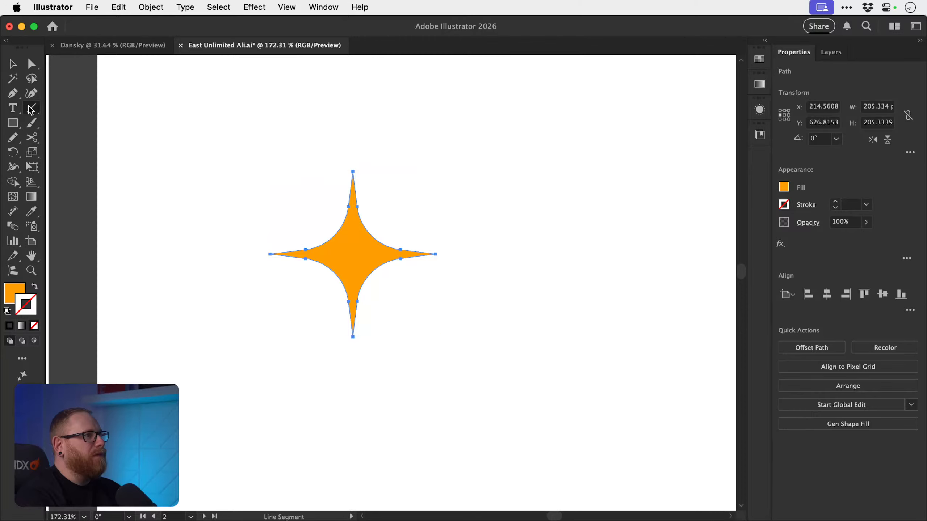
click(16, 122)
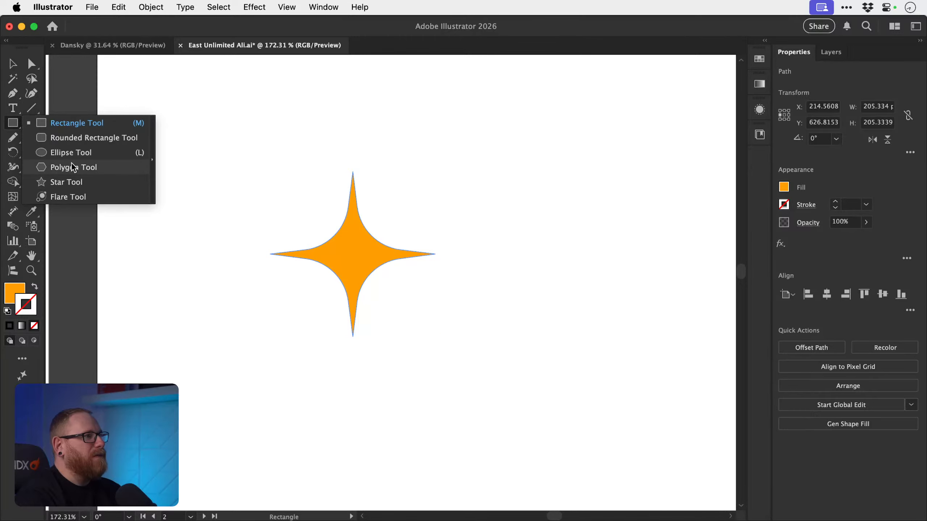
click(67, 185)
key(space)
drag(420, 346, 234, 218)
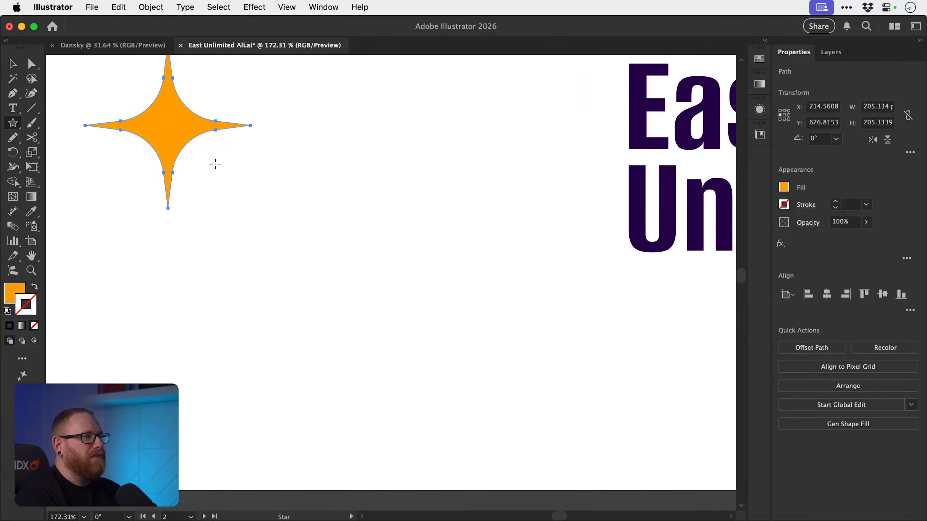
click(329, 290)
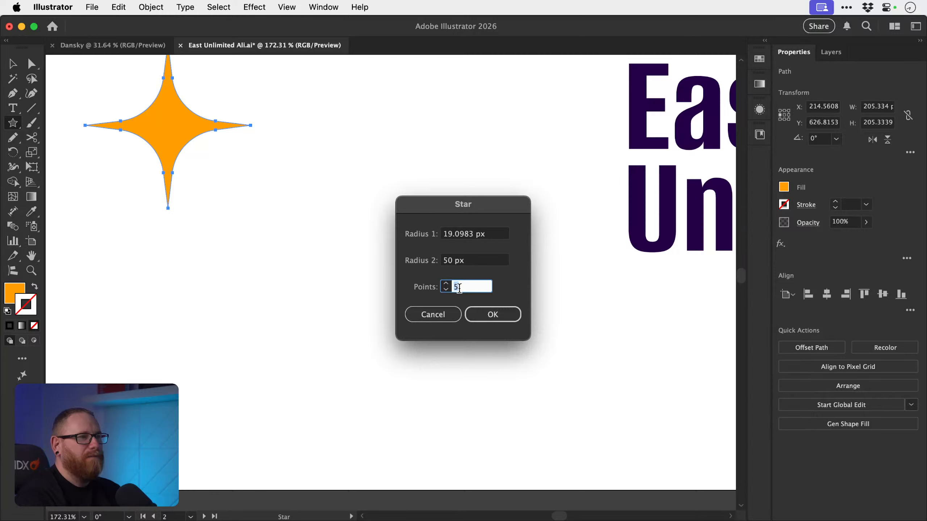
click(480, 315)
- Rotate the new star to 315° so its points face straight up, down and sideways
key(v)
key(r)
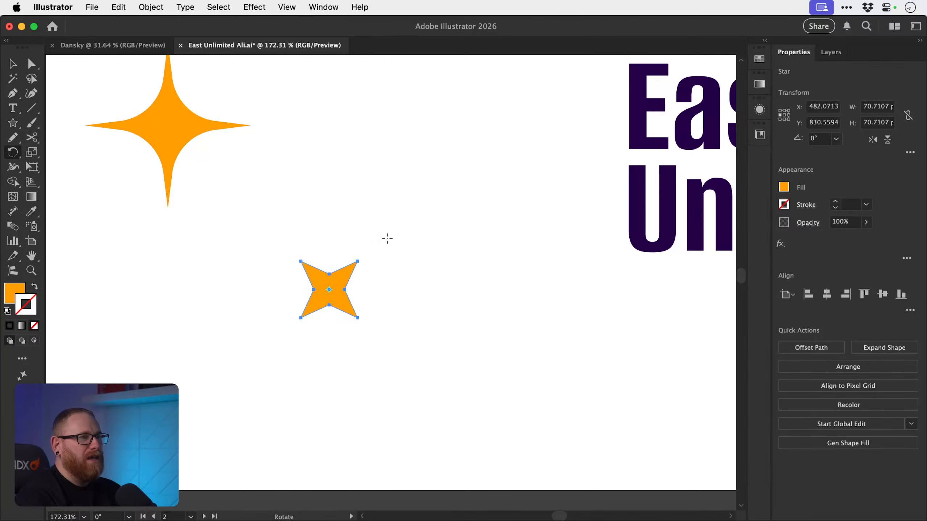
drag(386, 238, 347, 303)
key(v)
key(a)
key(super+z)
- Round the new star's inner corners so all its sides become smooth concave curves, and deselect it
key(z)
click(289, 297)
key(v)
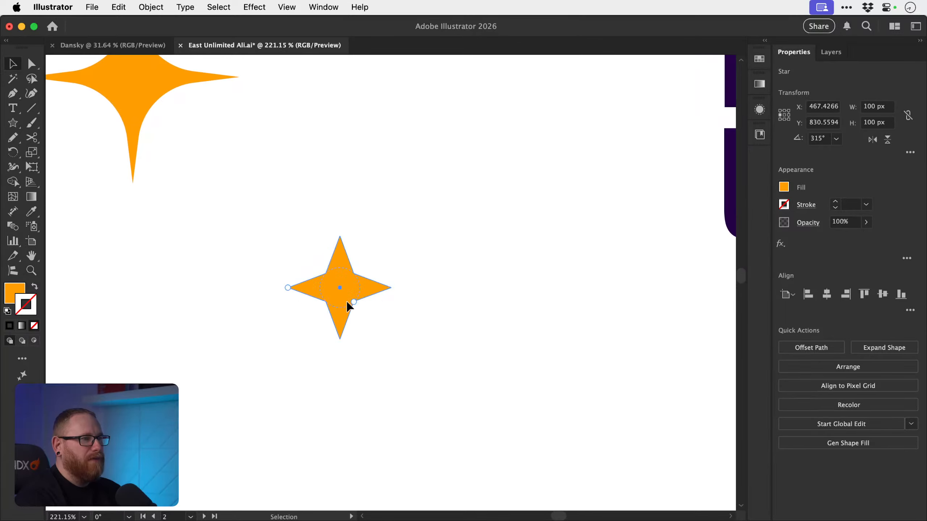
drag(364, 316, 432, 332)
click(403, 279)
scroll(365, 270, down, 3)
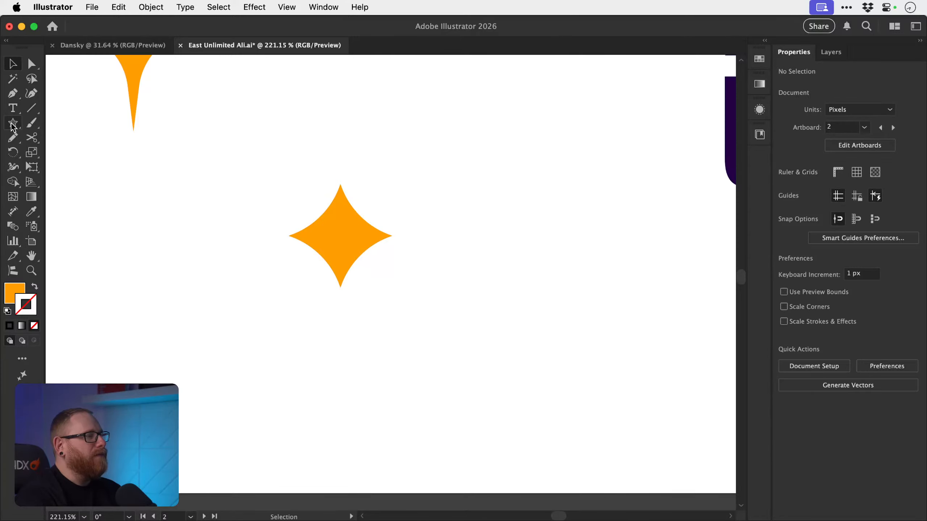
- Draw a half-heart about 69 × 152 px with the Pen tool, from a point below the star up to its lower tip
click(12, 94)
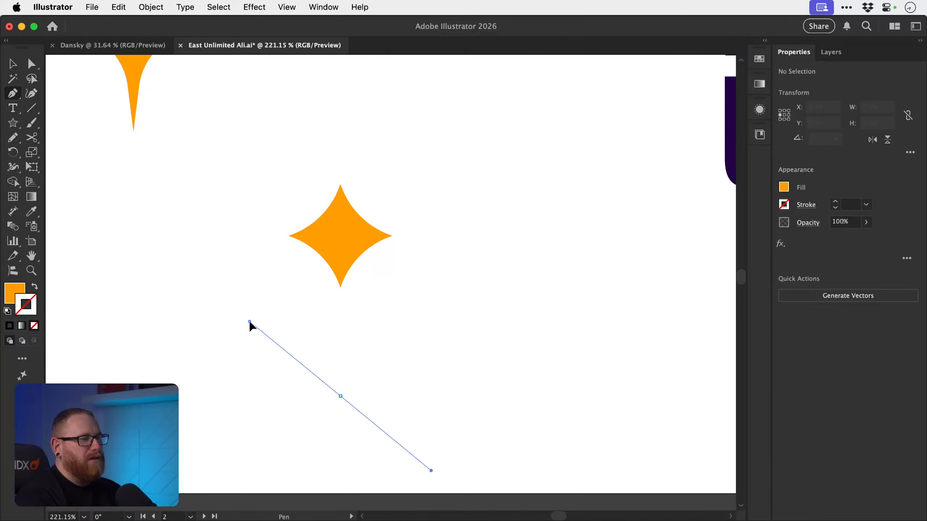
drag(247, 324, 254, 311)
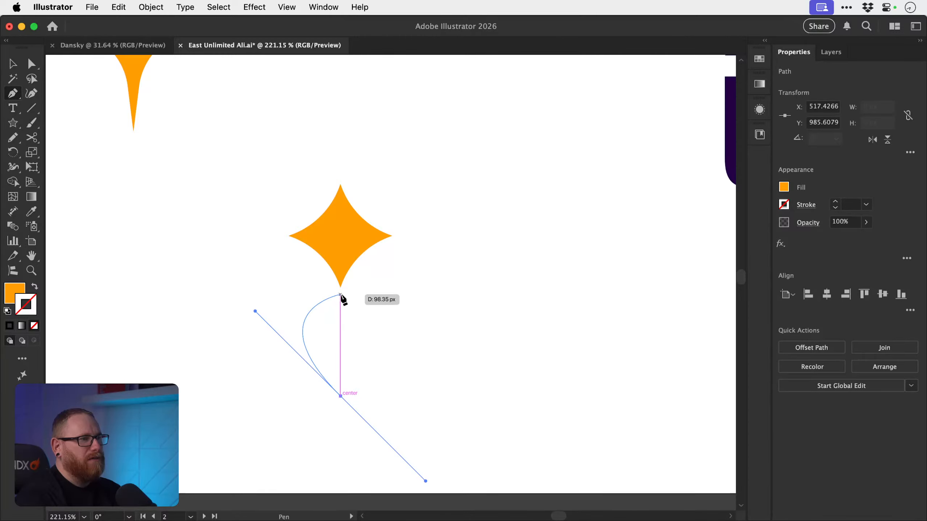
drag(340, 288, 445, 413)
key(a)
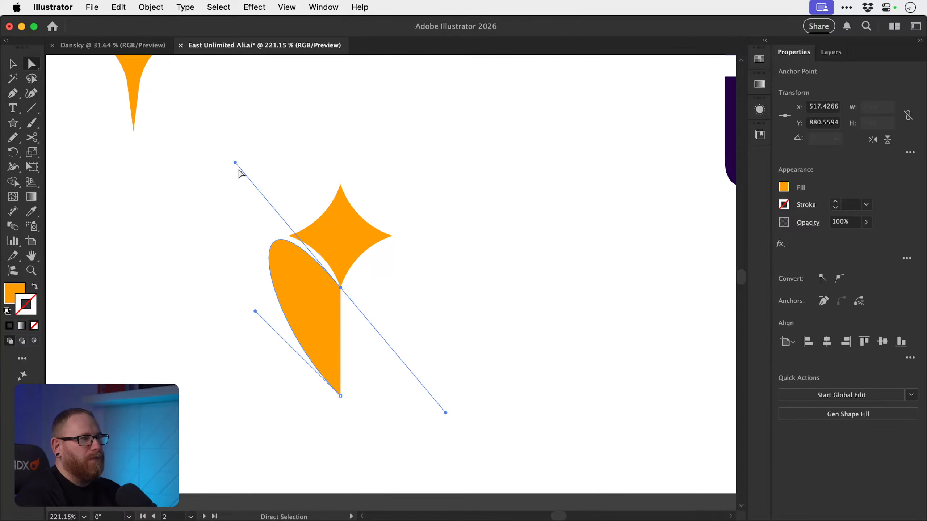
drag(235, 165, 272, 157)
key(super+z)
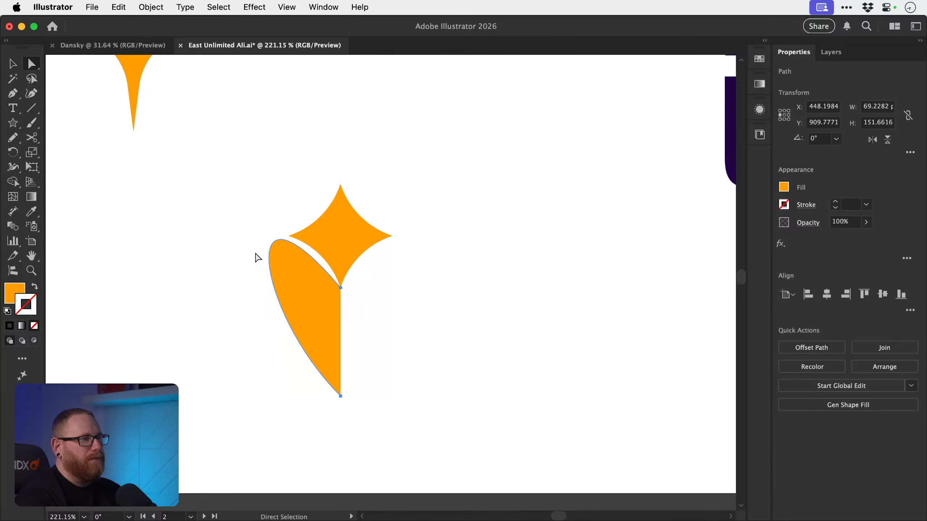
- Fill the half-heart with bright blue, 002bff
click(269, 259)
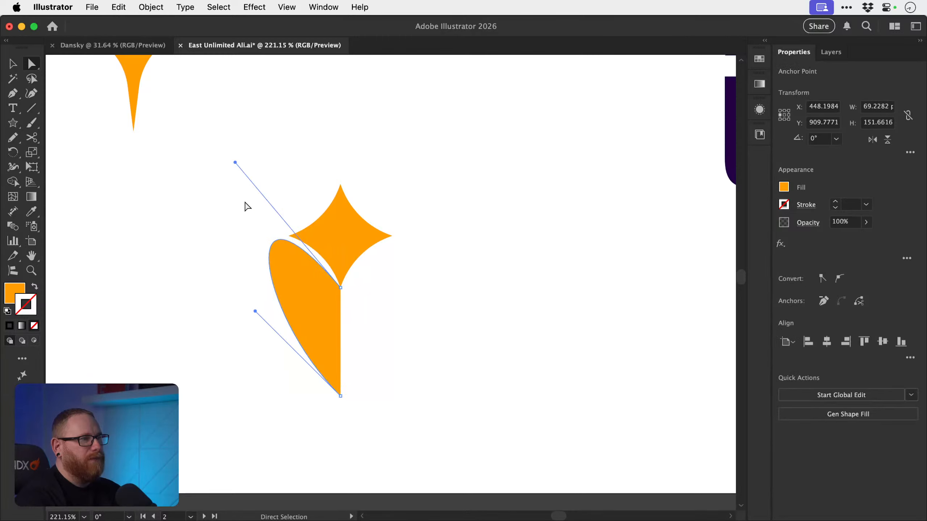
double_click(10, 294)
click(692, 325)
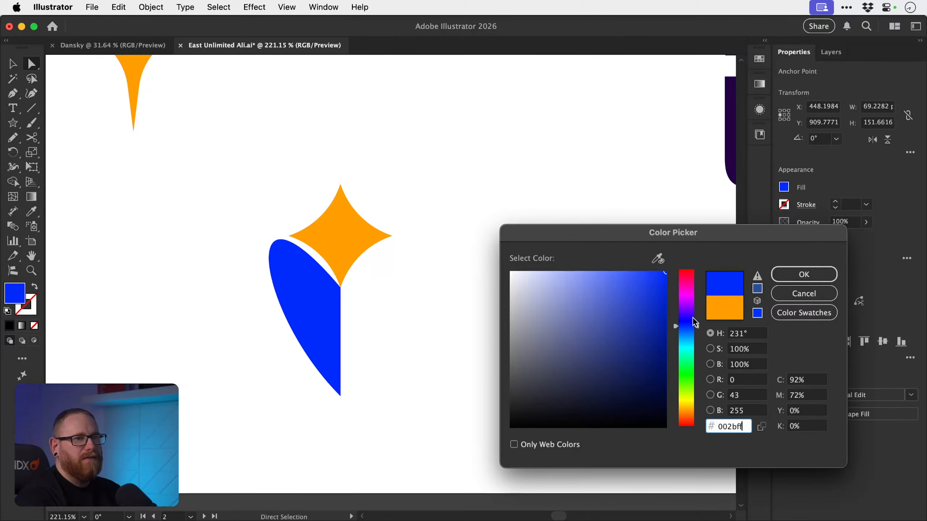
click(799, 273)
- Reshape the blue half-heart with its curve handles to about 85 × 160 px, bulging over the star's left tip, and deselect it
drag(254, 311, 213, 303)
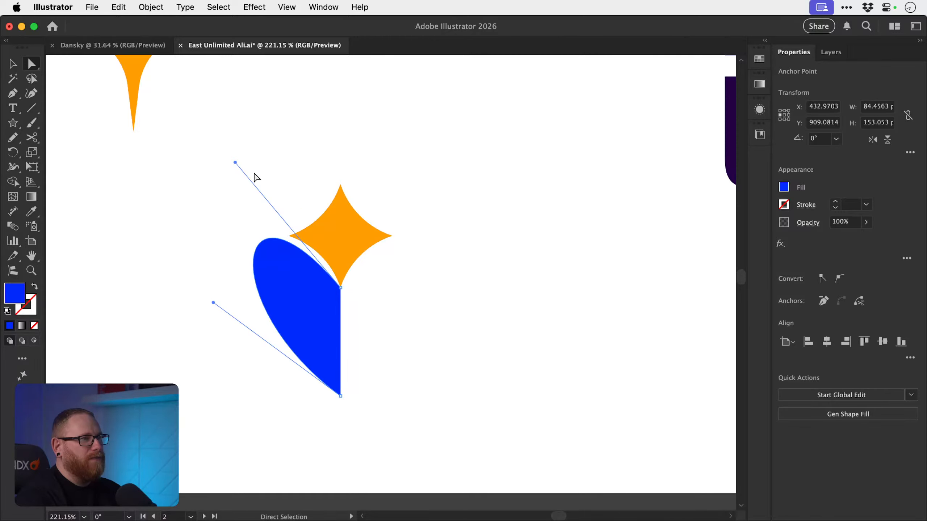
drag(235, 163, 280, 150)
drag(213, 303, 178, 288)
key(v)
click(365, 295)
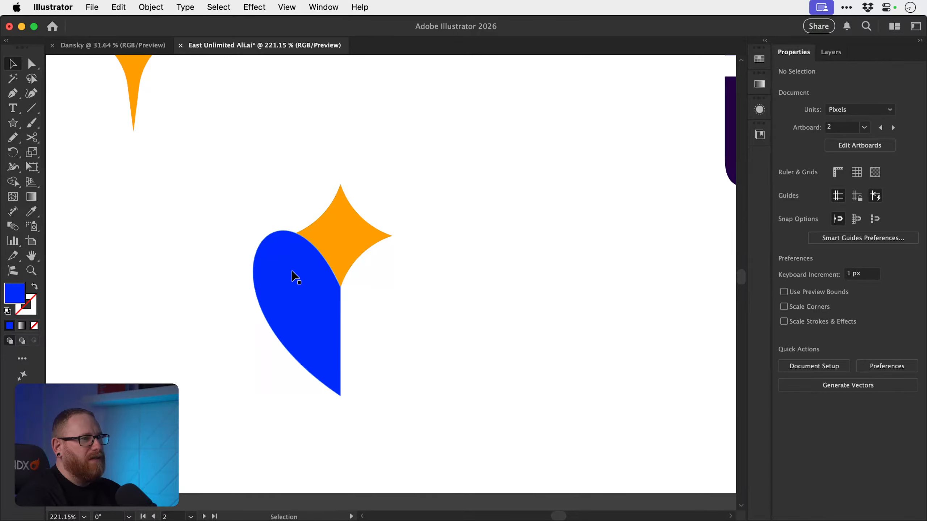
- Send the blue half-heart behind the orange star
key(z)
drag(315, 275, 481, 392)
key(v)
drag(357, 360, 358, 351)
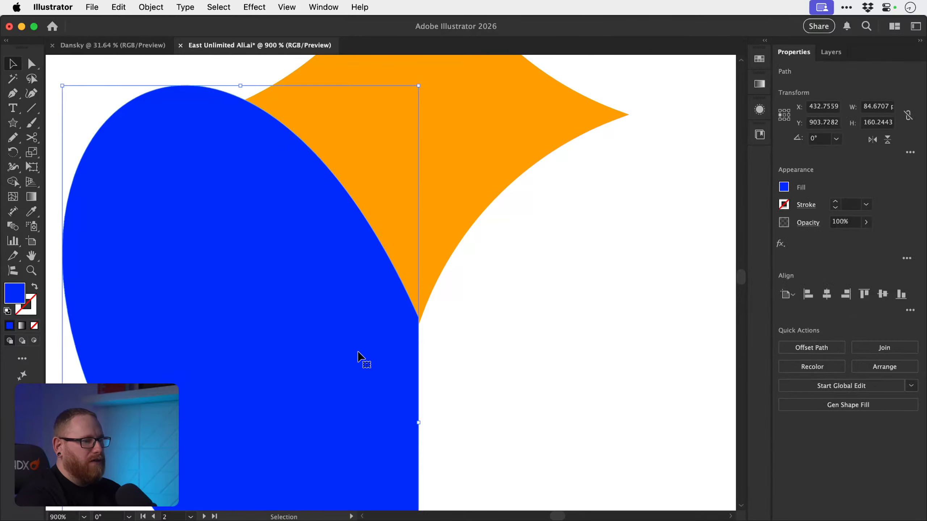
key(super+shift+bracketleft)
key(super+minus)
key(super+minus)
key(super+minus)
key(super+minus)
key(o)
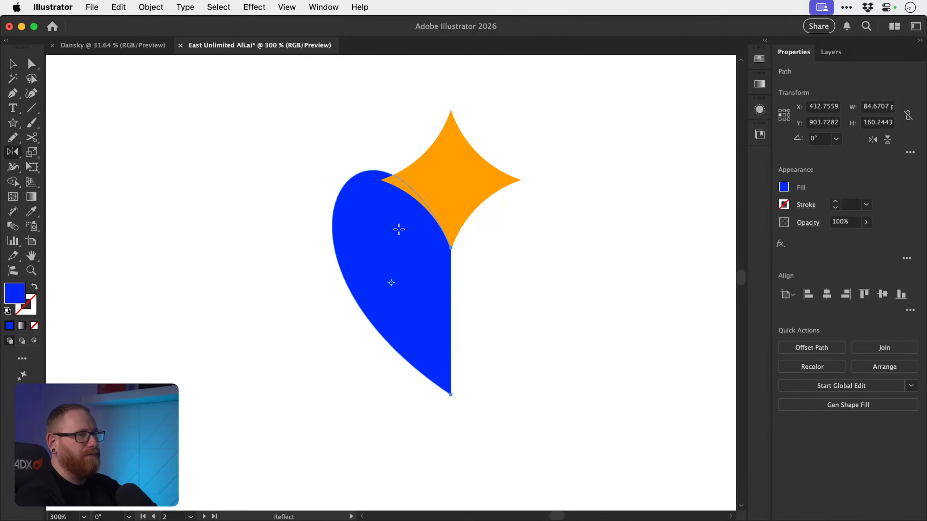
- Shorten the blue half-heart from above so its highest point lines up with the star's left tip, and deselect it
key(v)
drag(392, 170, 393, 181)
drag(490, 290, 395, 327)
click(394, 324)
key(z)
drag(347, 271, 470, 348)
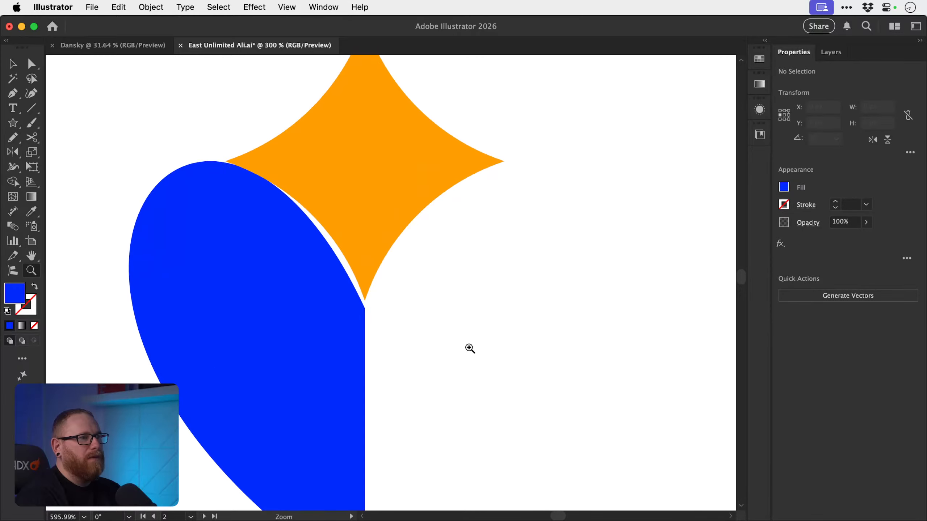
- Try moving the blue half-heart's corner anchor below the star's lower tip, and undo the changes
drag(365, 308, 401, 313)
key(super+z)
click(375, 311)
click(364, 308)
key(super+z)
click(424, 316)
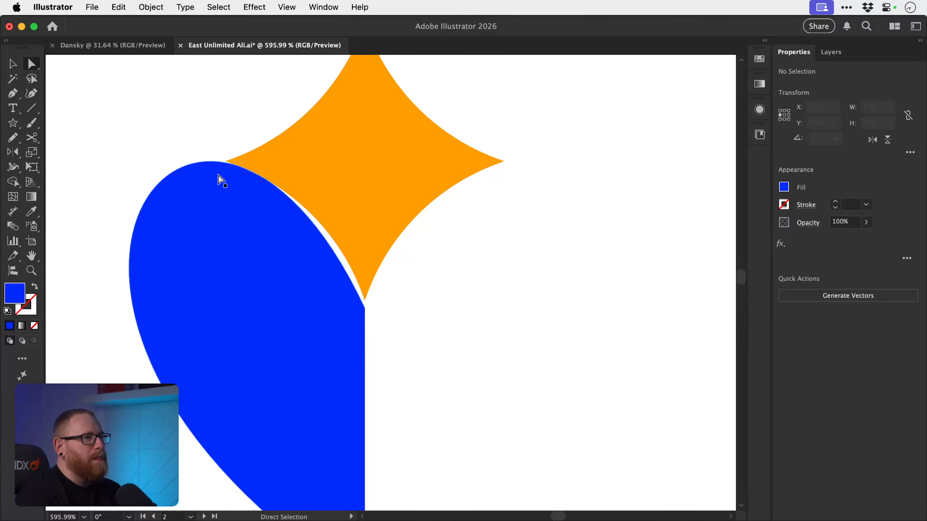
- Nudge the orange star down about 0.5 px so its left tip sits closer to the blue curve, and deselect it
drag(224, 162, 562, 352)
key(v)
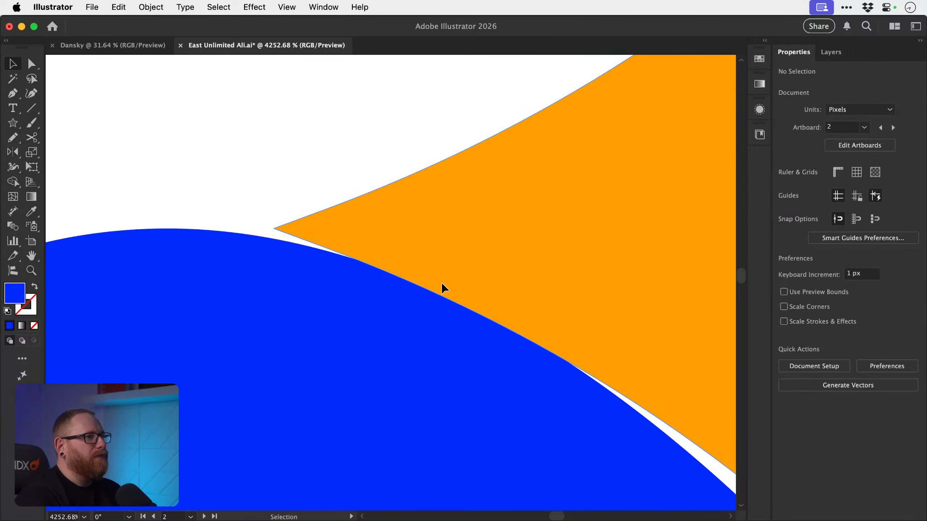
drag(441, 283, 442, 293)
key(super+minus)
key(super+minus)
key(super+minus)
key(super+minus)
key(super+minus)
key(super+minus)
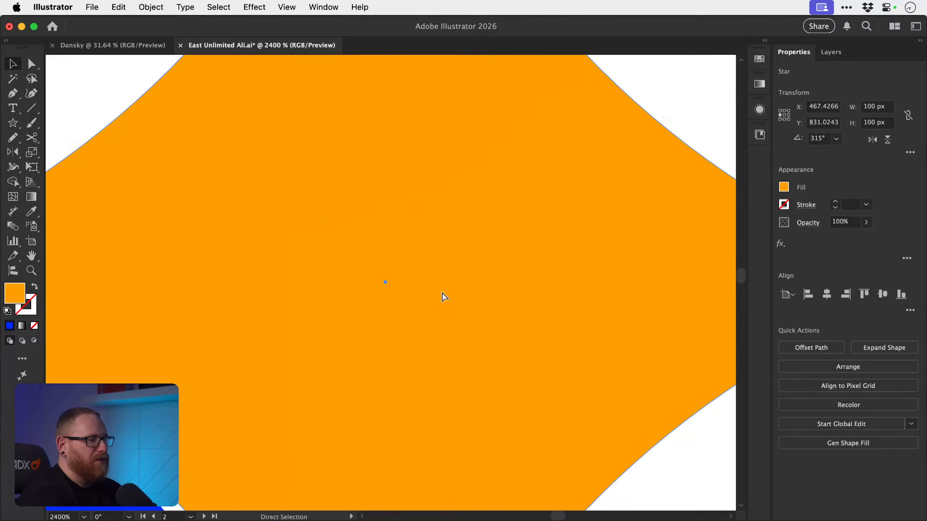
click(509, 399)
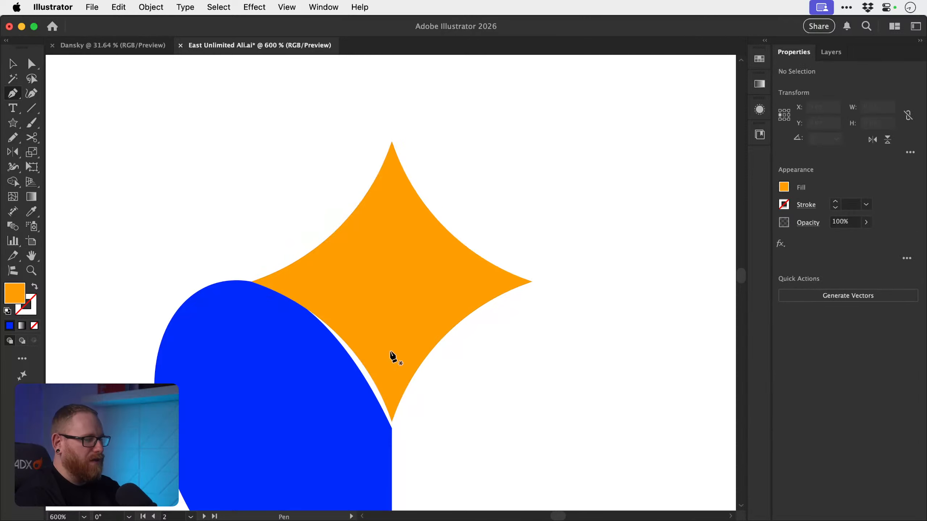
- Start a patch path with the Pen tool on the blue shape's upper curve, undoing every point placed after the first
key(p)
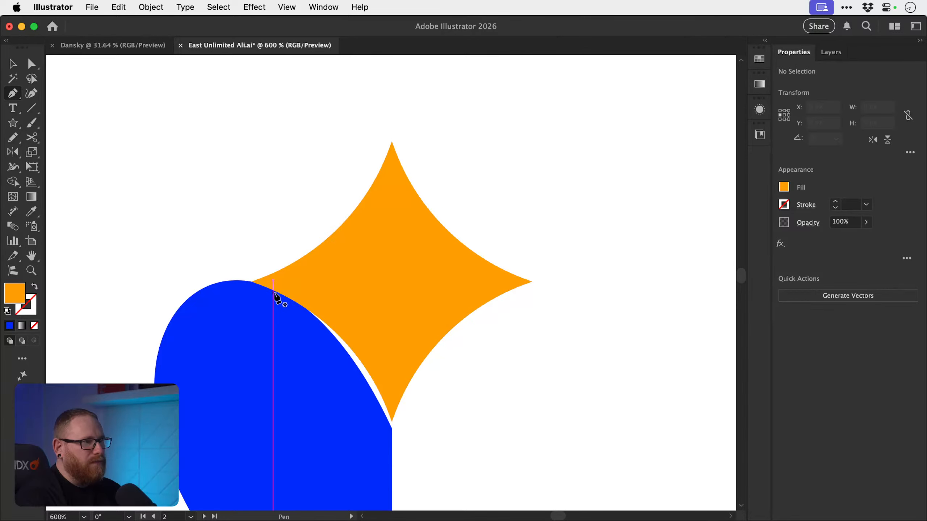
click(276, 292)
click(382, 331)
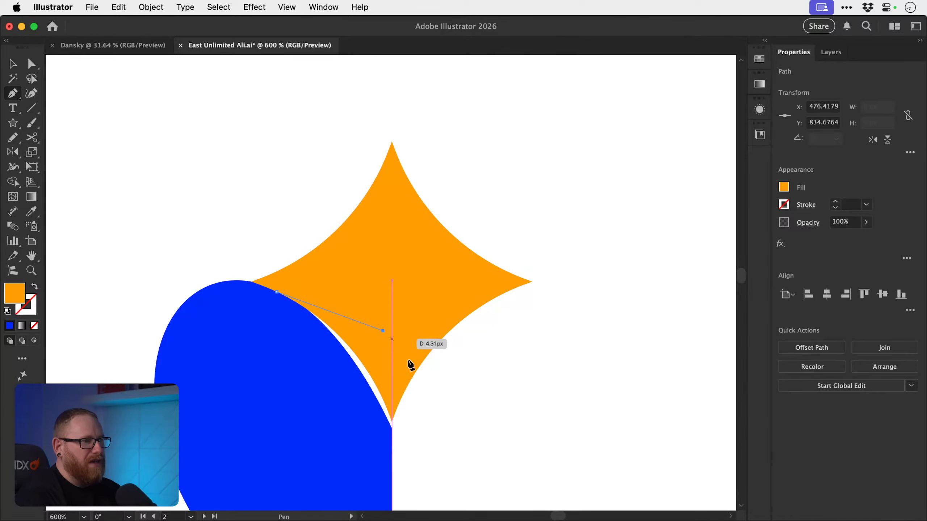
click(392, 426)
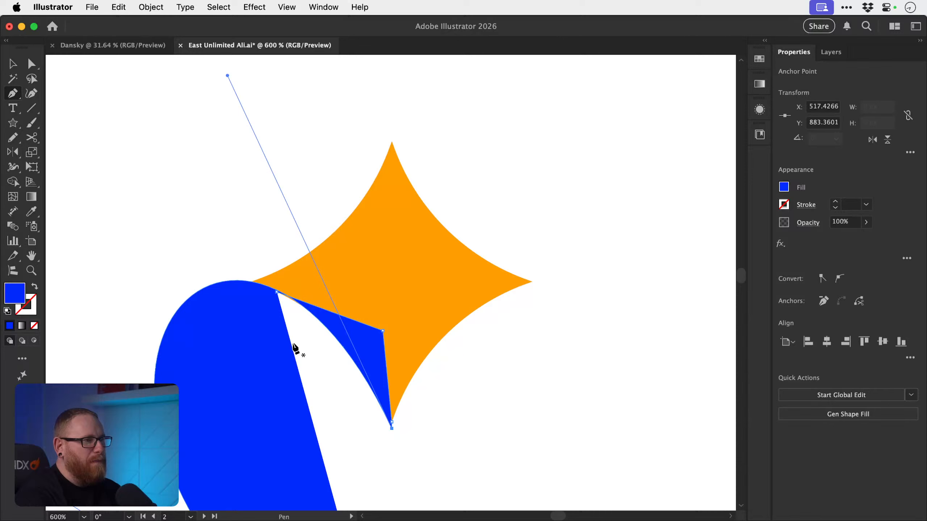
click(337, 341)
key(super+z)
key(super+z)
key(super+z)
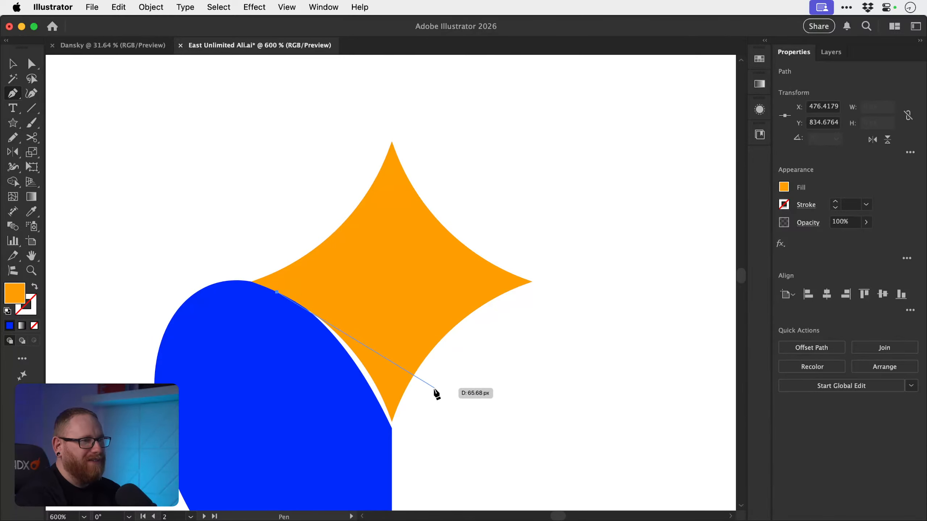
- Complete a triangular patch over the gap, with corners on the blue curve, at the half-heart's inner corner and inside the star
drag(432, 392, 400, 431)
click(418, 431)
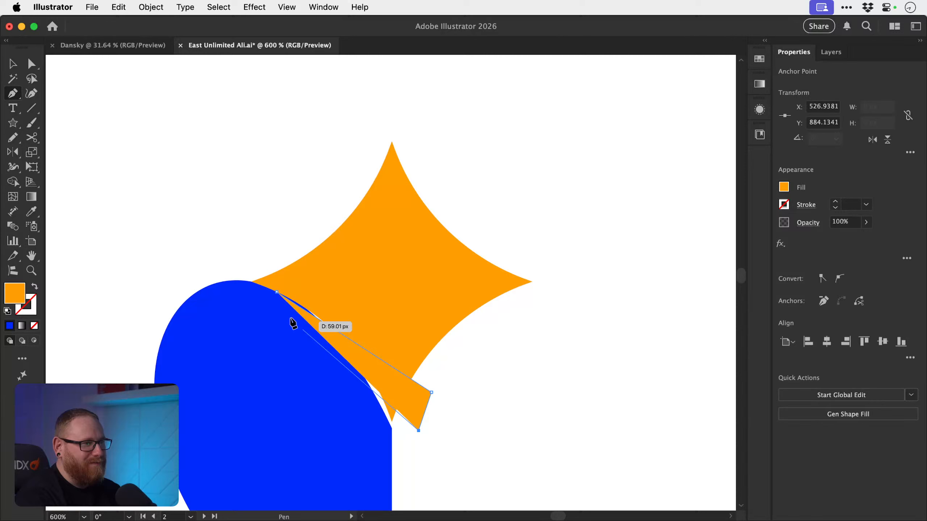
click(277, 292)
key(a)
drag(418, 432, 391, 428)
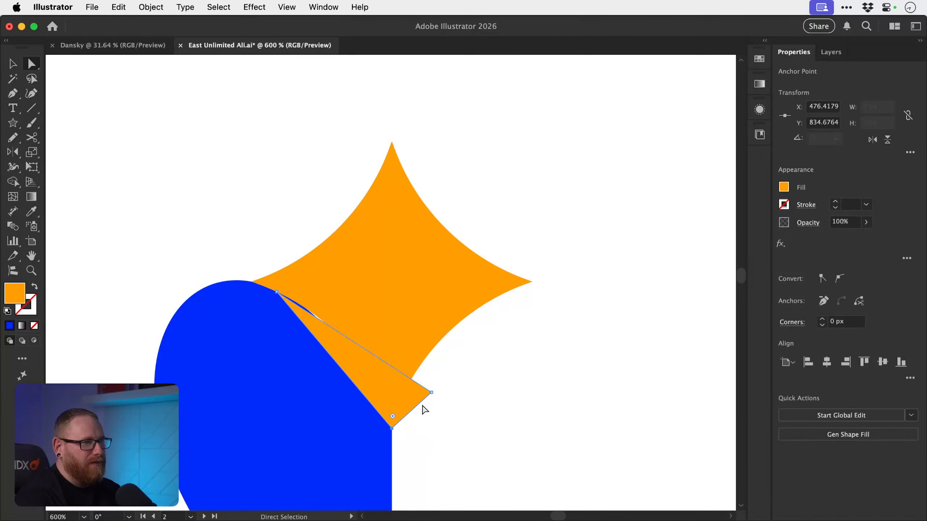
drag(432, 393, 392, 352)
- Give the triangular patch the half-heart's blue fill, place it behind the star and deselect it
key(i)
click(347, 476)
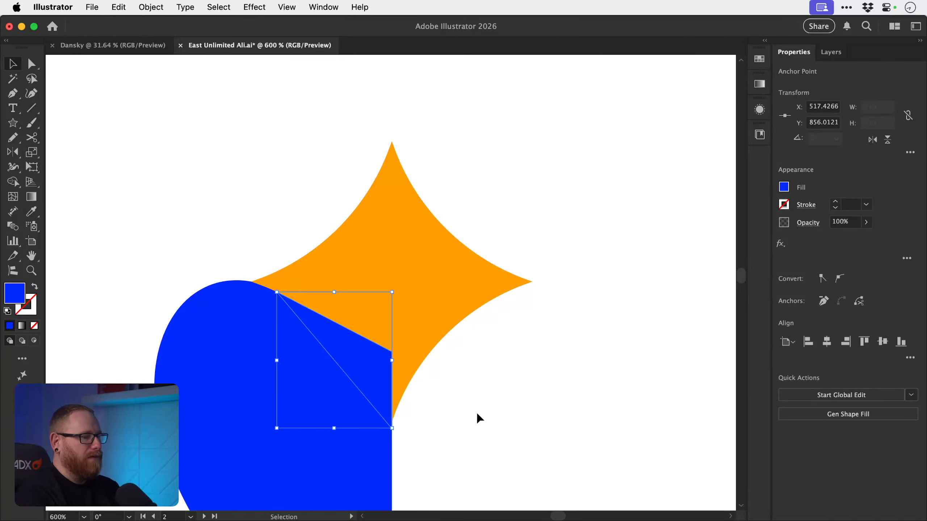
click(494, 407)
drag(476, 422, 409, 297)
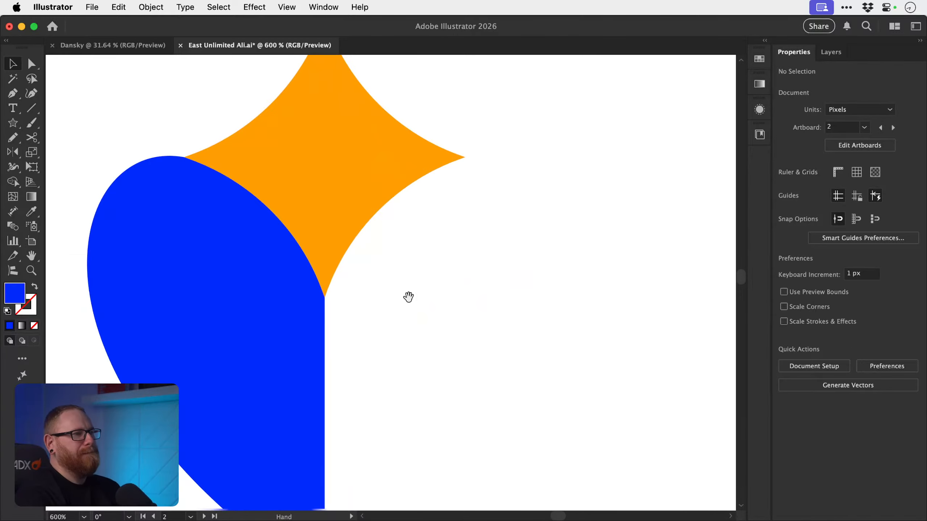
- Unite the triangular patch and the blue half-heart into one shape, leaving the orange star out
click(285, 253)
drag(154, 133, 256, 194)
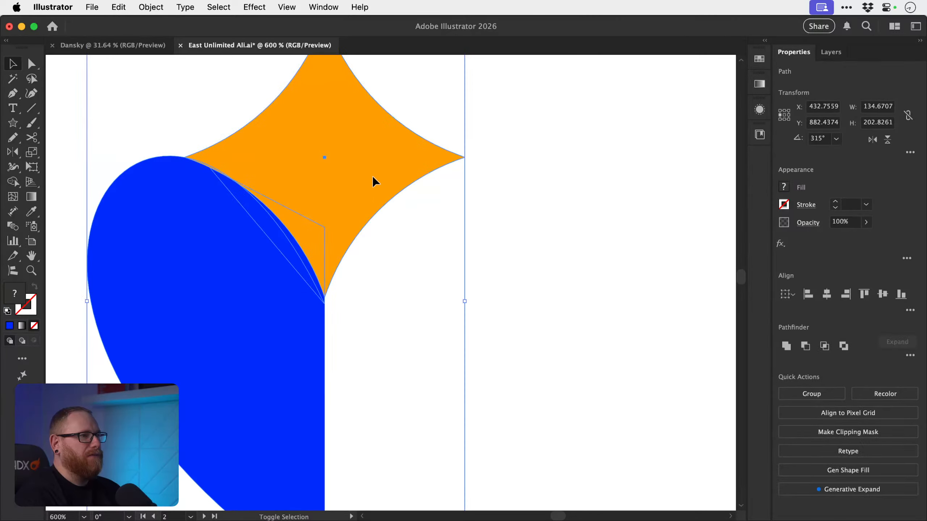
shift+click(372, 178)
click(797, 349)
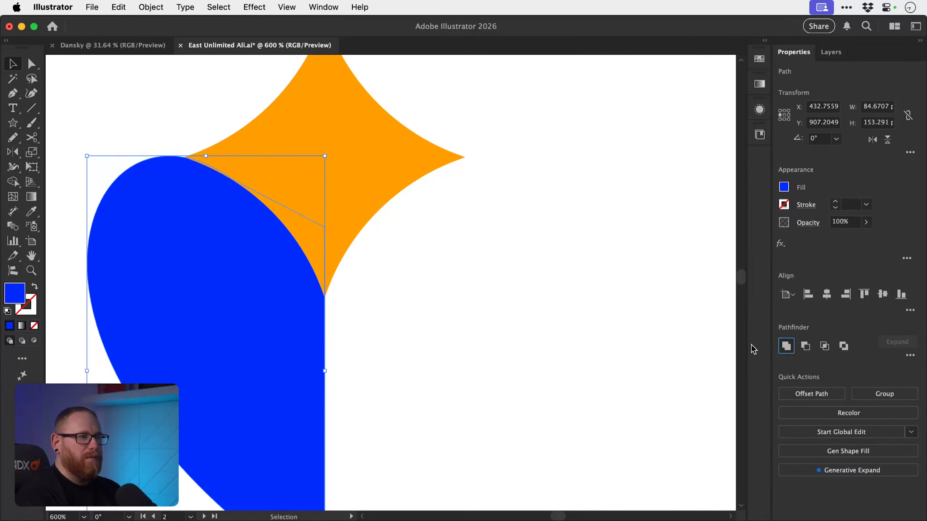
- Reflect a copy of the blue half-heart across a vertical axis through its bottom tip to complete the heart
key(o)
scroll(372, 337, down, 5)
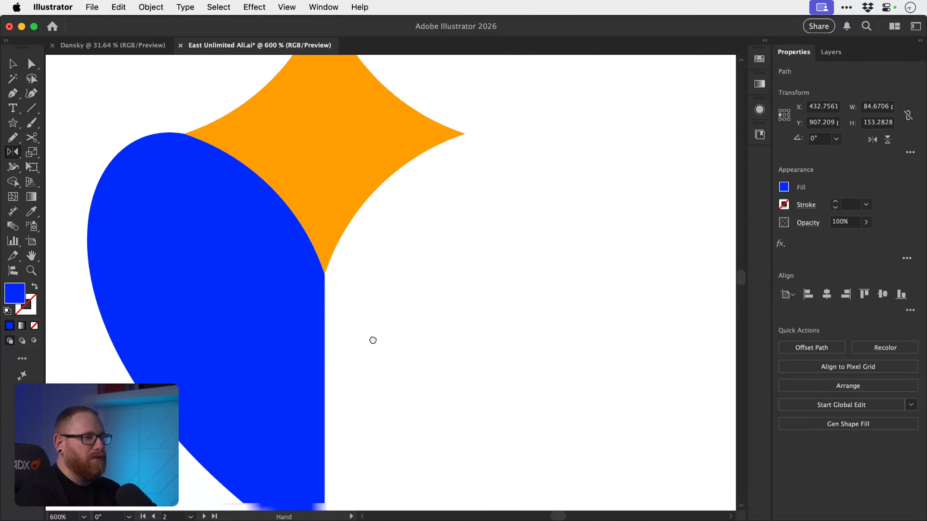
alt+click(330, 419)
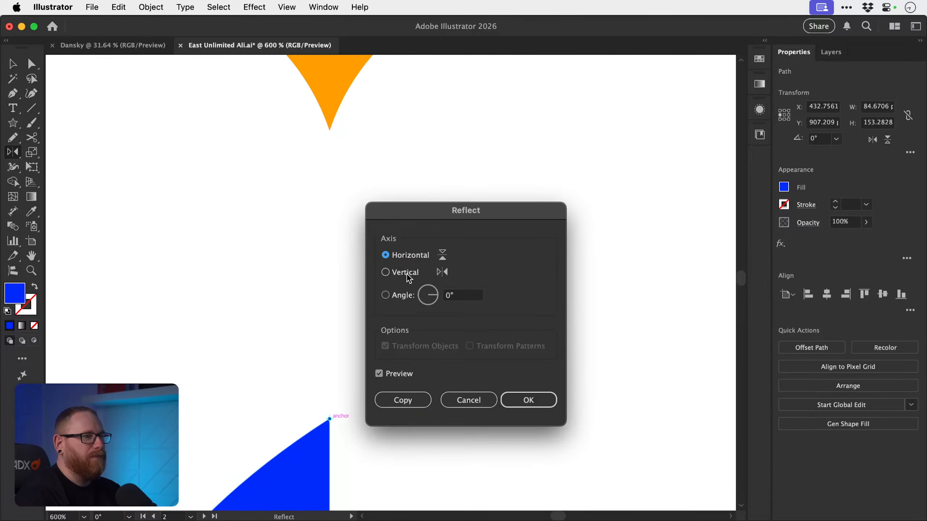
click(405, 273)
click(401, 399)
key(v)
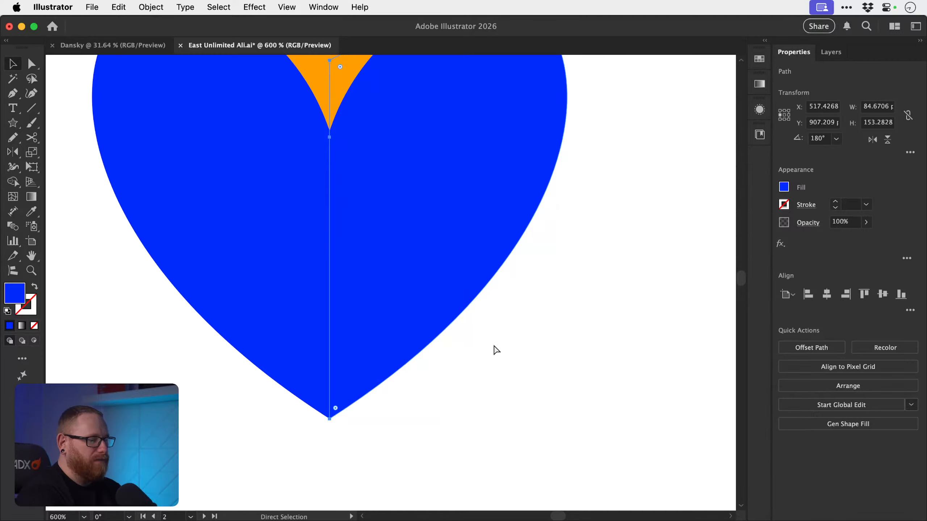
- Unite the two blue heart halves into a single shape and deselect it
key(super+minus)
key(super+minus)
key(super+minus)
shift+click(330, 296)
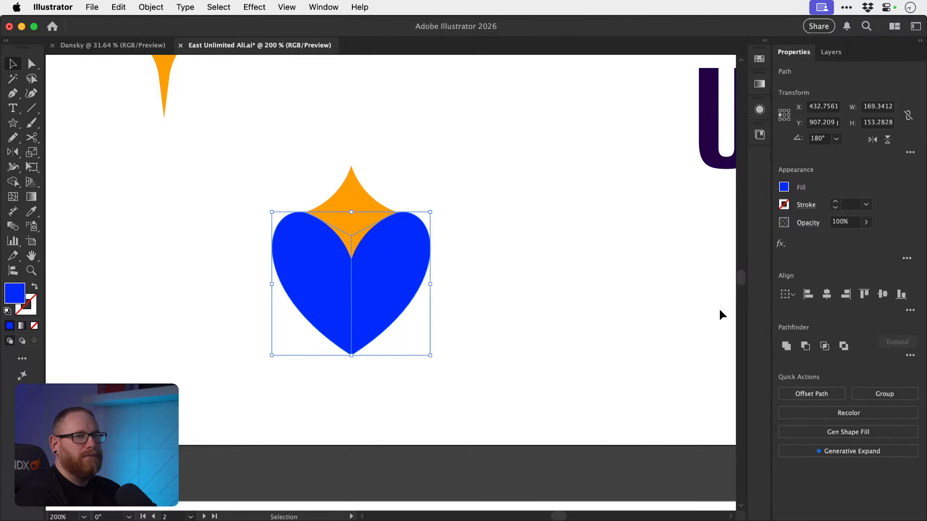
click(787, 350)
click(472, 284)
- Fill the heart with the dark purple sampled from the East Unlimited wordmark and deselect it
drag(238, 117, 243, 208)
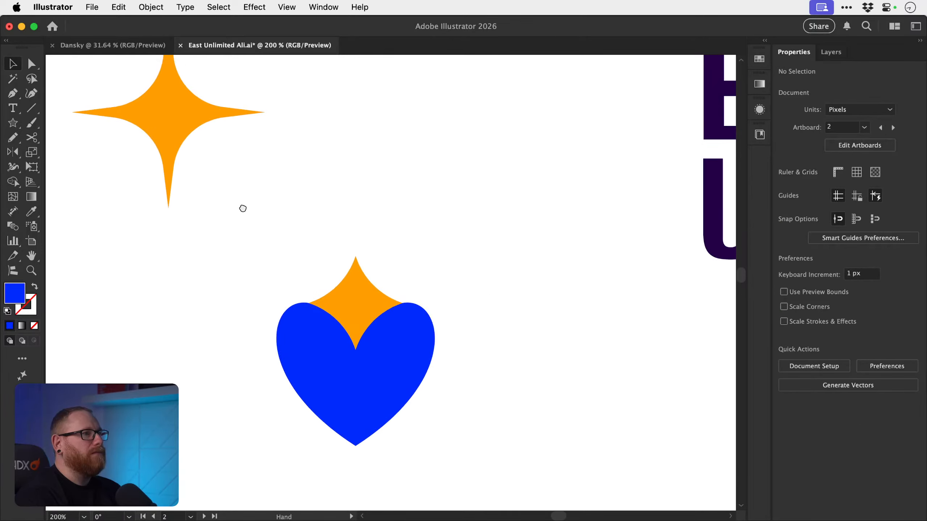
click(337, 352)
key(super+minus)
key(super+minus)
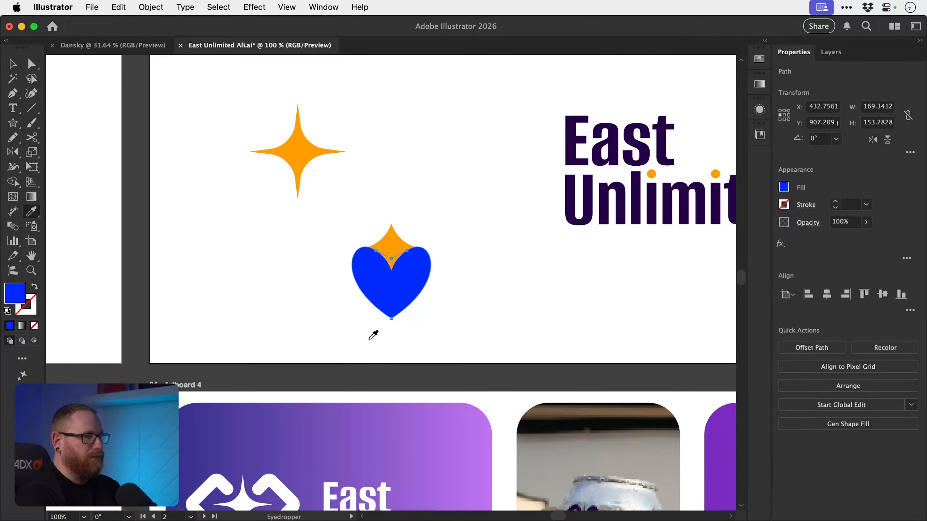
drag(498, 249, 444, 400)
click(498, 330)
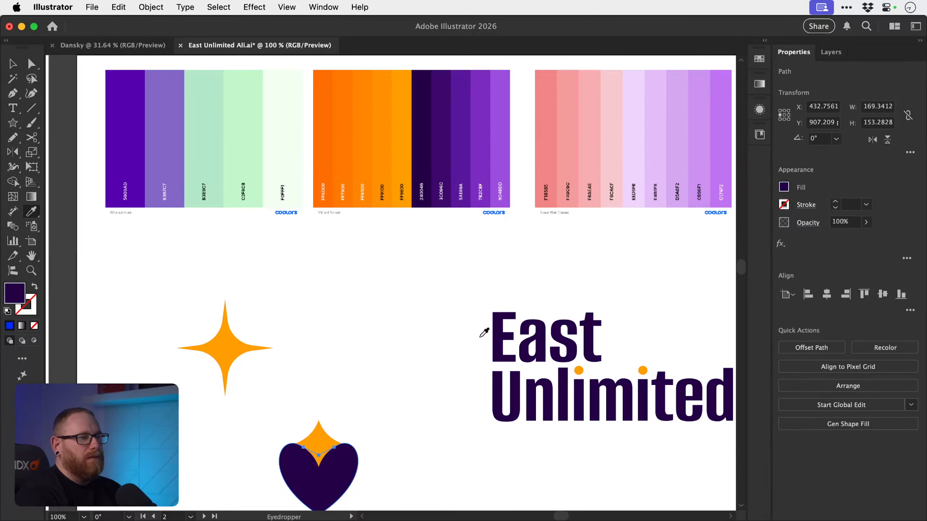
key(v)
click(352, 362)
drag(352, 362, 352, 284)
- Check the fit of star and heart by moving the star up off the heart and undoing the move
key(z)
drag(297, 396, 379, 403)
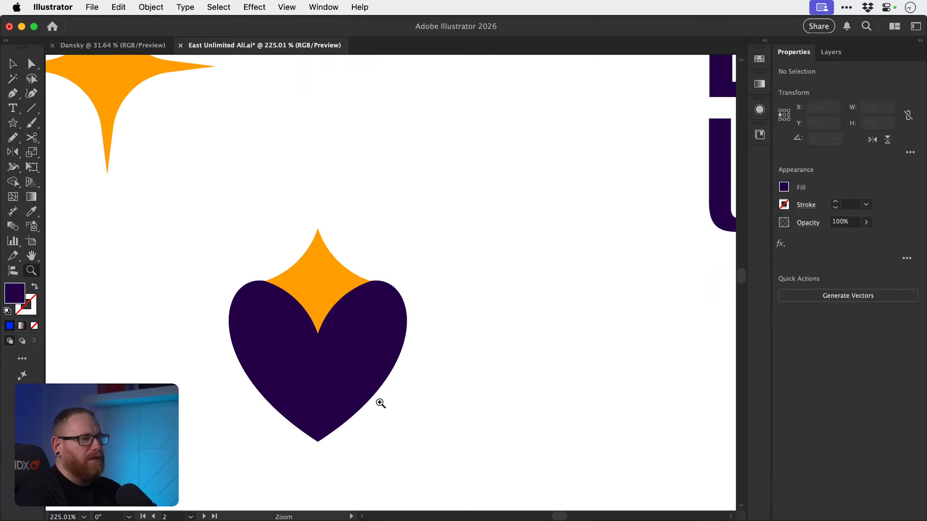
key(v)
click(341, 399)
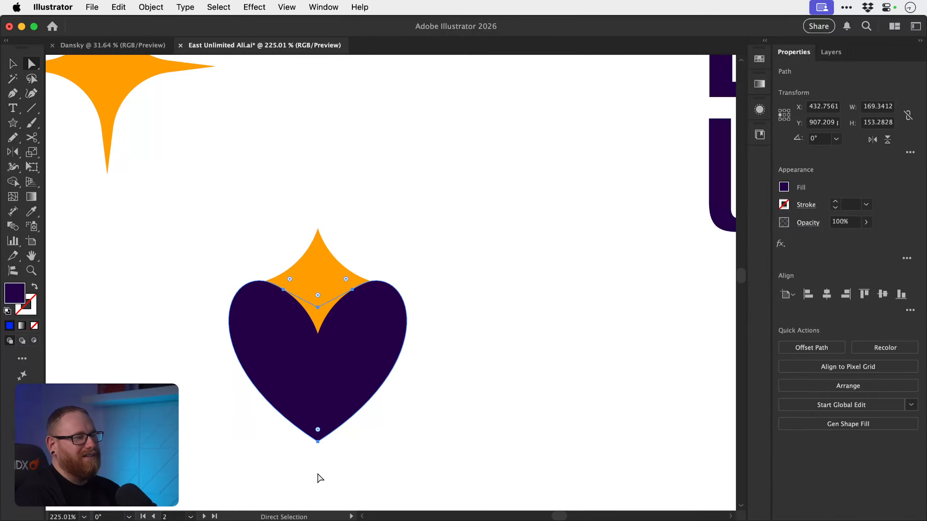
click(318, 478)
drag(250, 237, 350, 346)
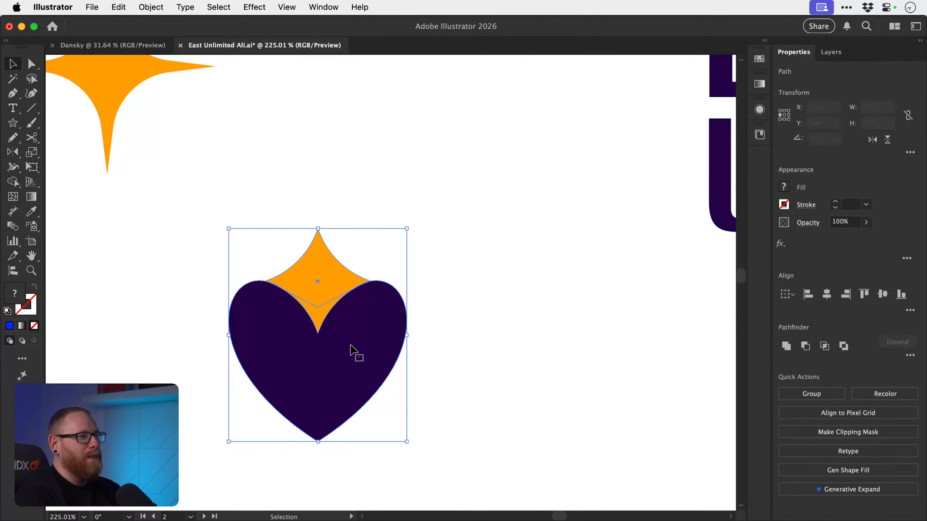
click(368, 261)
drag(323, 269, 339, 185)
key(super+z)
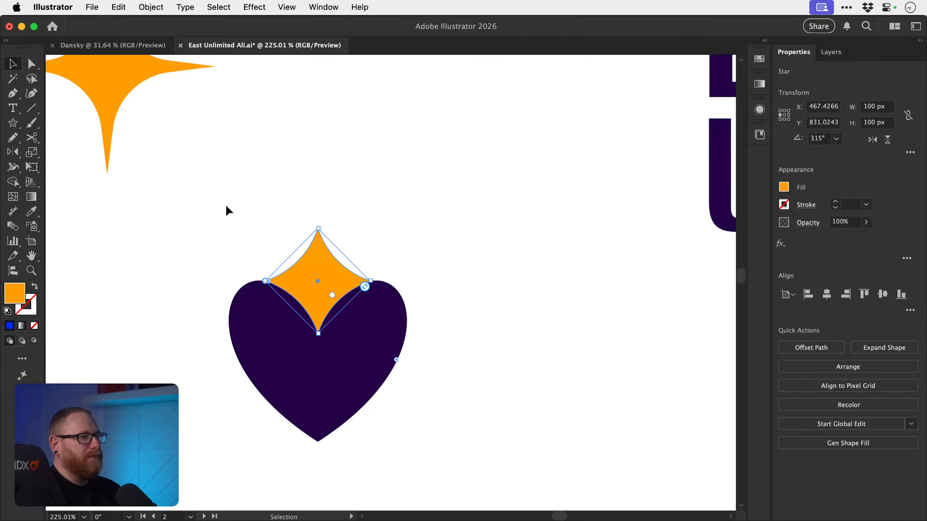
- Use Shape Builder on the star and heart to resolve their overlap into two adjoining shapes
drag(228, 209, 351, 371)
key(shift+m)
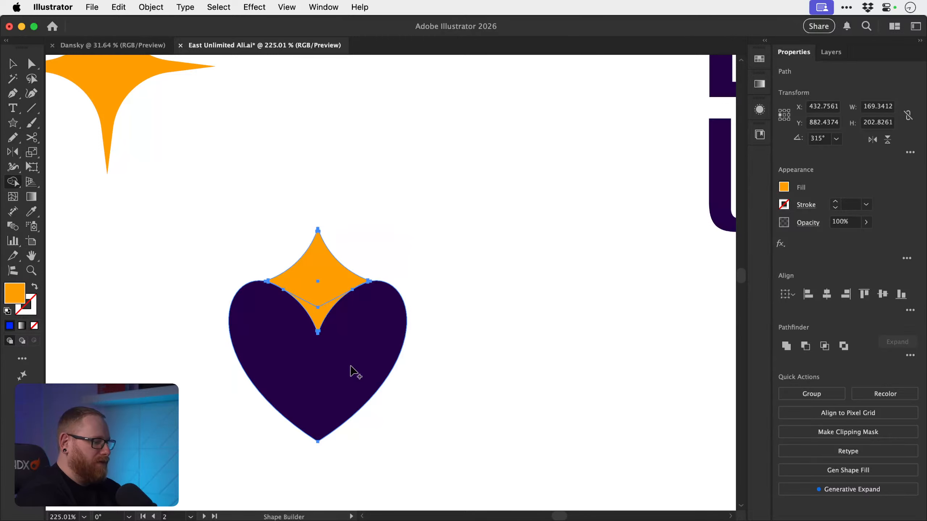
click(350, 366)
drag(313, 300, 315, 315)
key(v)
- Give the star and heart the default white fill and a black 5 pt stroke aligned to the centre of the path
key(d)
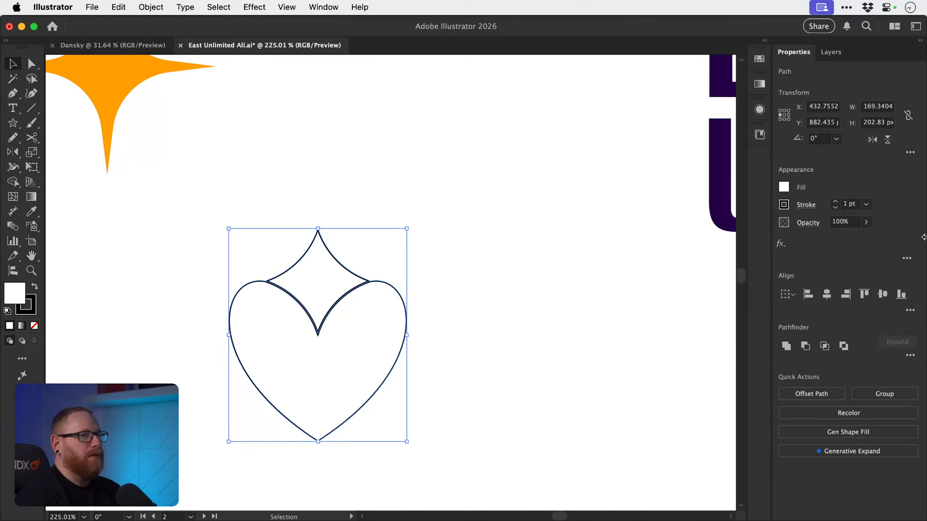
click(835, 201)
click(835, 201)
click(835, 201)
click(835, 201)
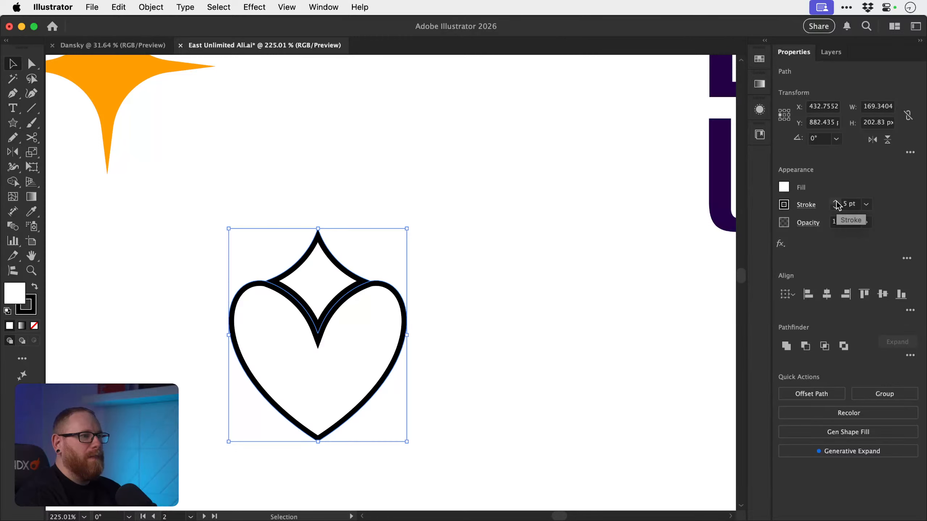
click(806, 204)
click(728, 271)
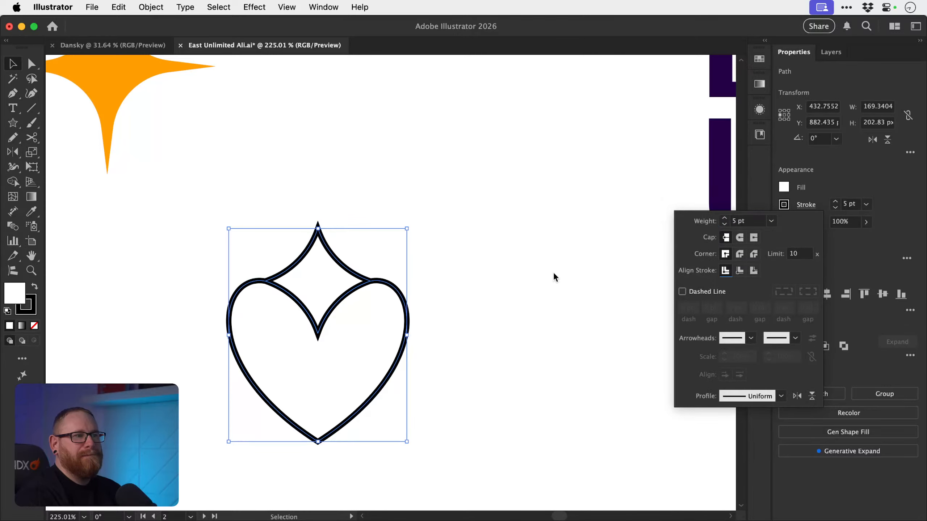
click(483, 303)
- Thicken the outlines of both the star and the heart to 9 pt and deselect them
key(z)
drag(401, 380, 247, 276)
key(v)
key(space)
drag(434, 342, 351, 319)
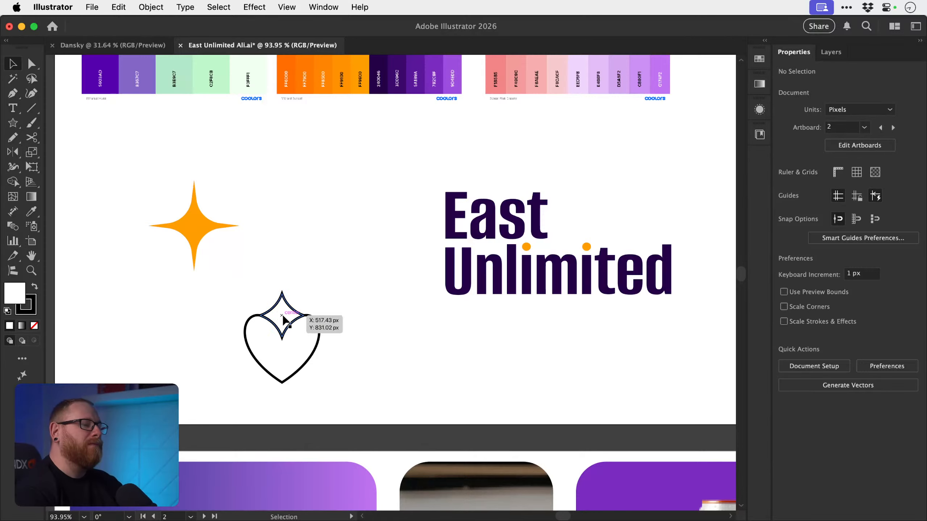
drag(253, 300, 292, 334)
click(833, 201)
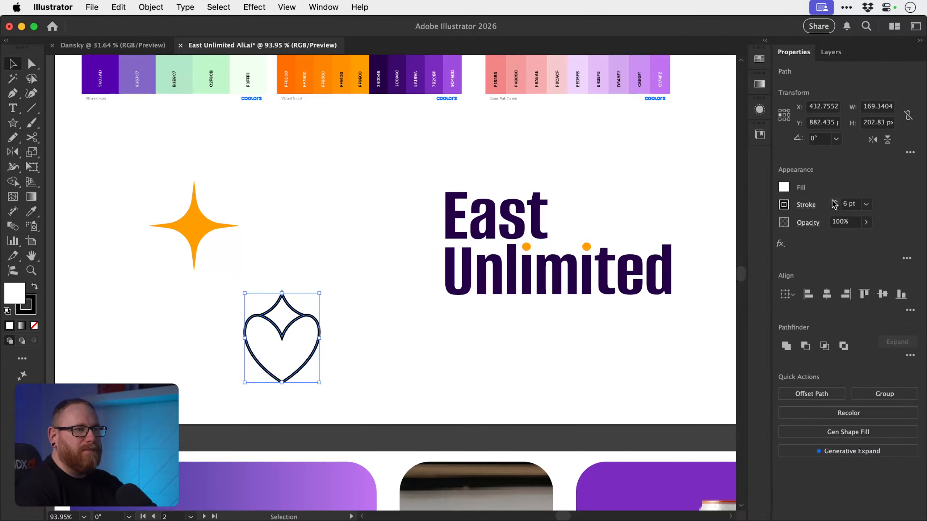
click(833, 202)
click(322, 253)
- Move the outlined star up to leave a gap above the heart, and try shifting the heart's notch point
mouse_move(288, 303)
mouse_down()
mouse_move(287, 285)
mouse_move(340, 254)
mouse_move(329, 260)
mouse_move(320, 325)
mouse_move(338, 329)
mouse_move(293, 306)
mouse_up()
key(s)
key(z)
key(v)
key(a)
drag(269, 362, 283, 347)
key(super+z)
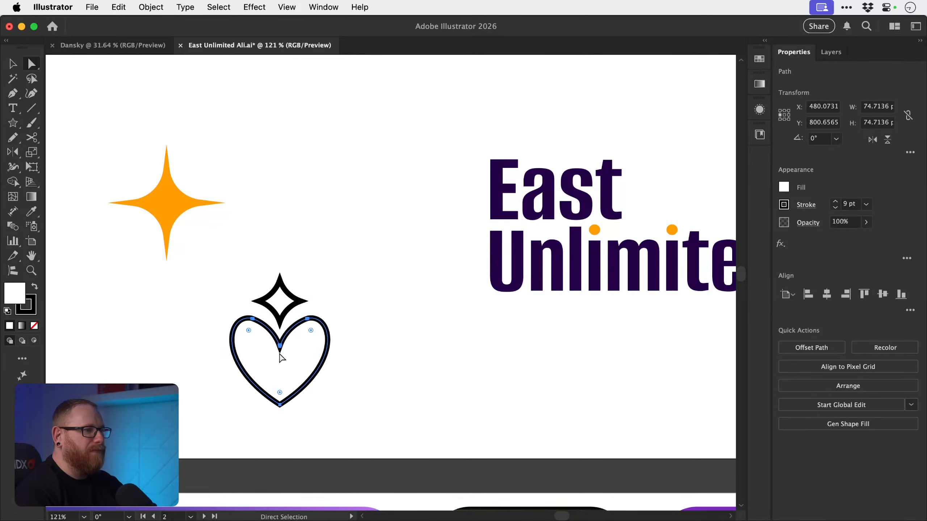
click(349, 354)
key(v)
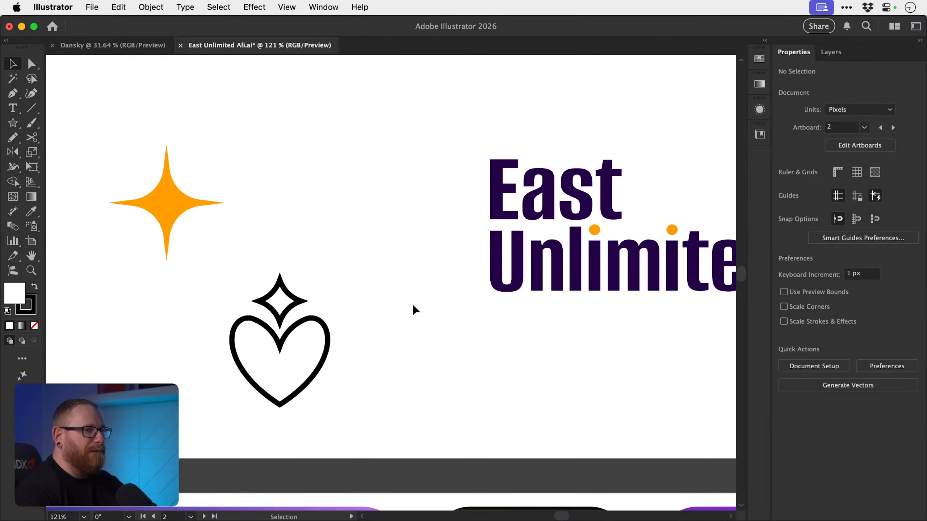
- Undo all edits of the icon rebuild on Artboard 2 back to the original icon beside the wordmark
key(super+0)
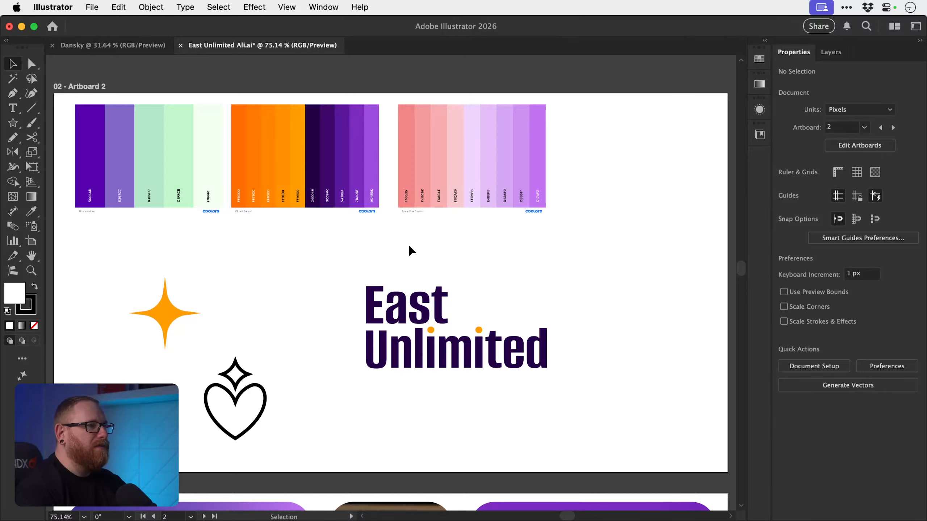
key(super+alt+0)
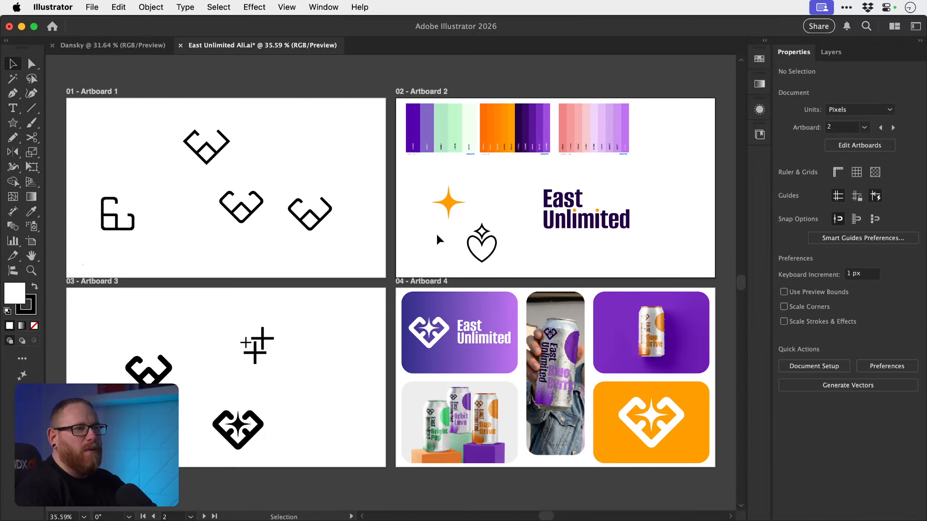
key(super+z)
key(super+z)
key(super+z)
key(super+z)
key(super+z)
key(super+z)
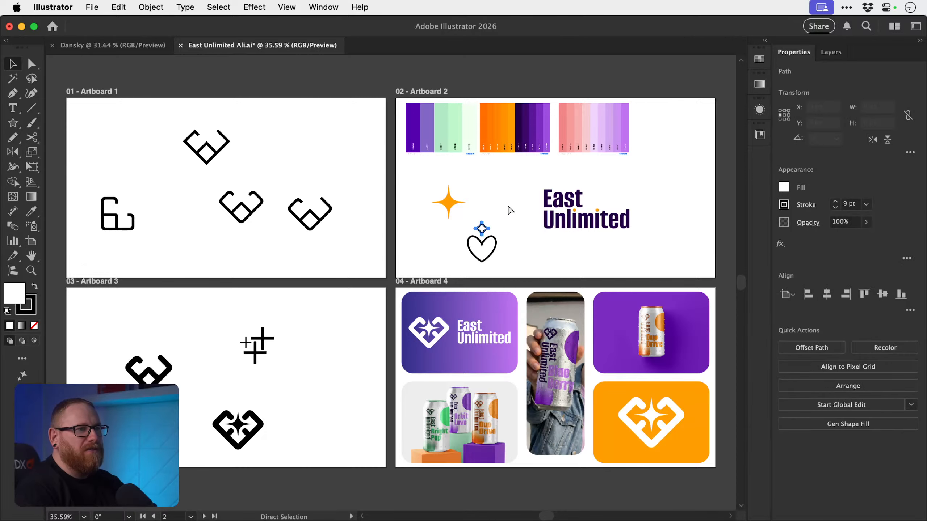
key(super+z)
key(super+z)
key(super+z)
key(super+z)
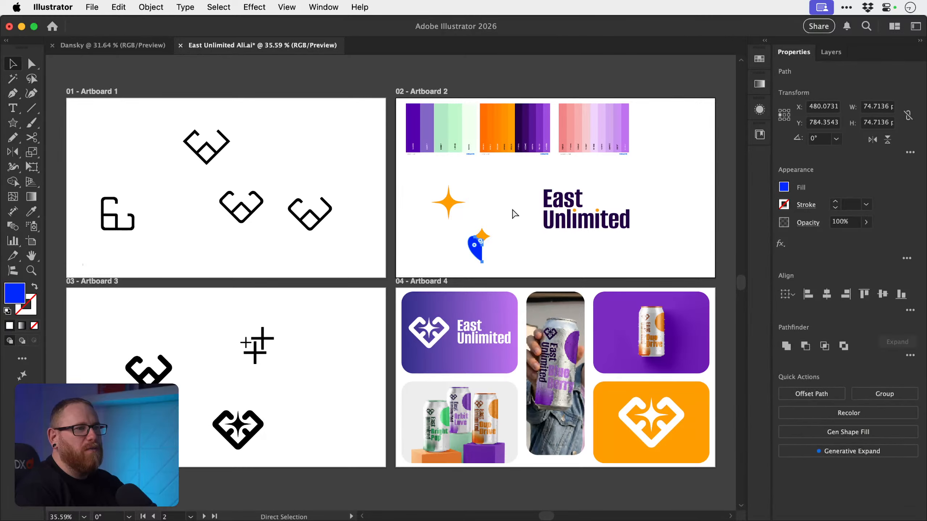
key(super+z)
key(super+z)
key(super+z)
key(super+z)
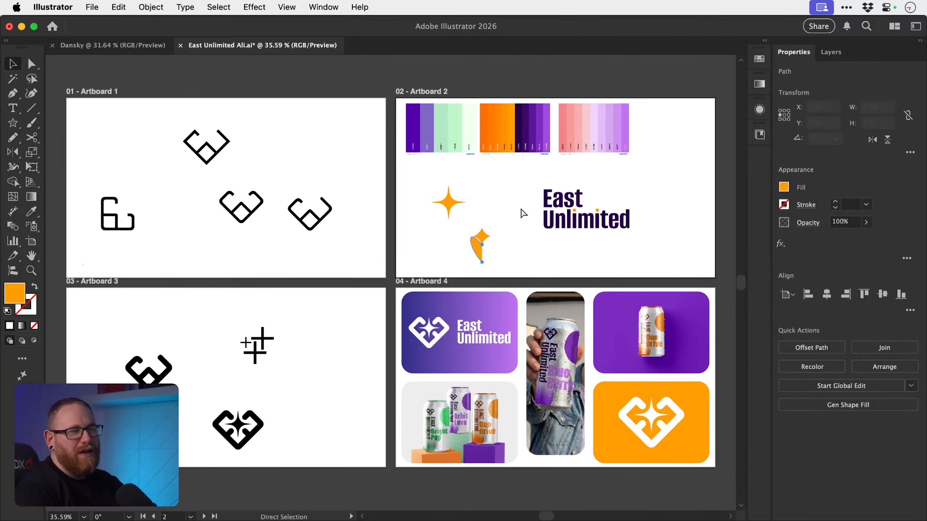
key(super+z)
key(super+z)
key(super+z)
key(super+z)
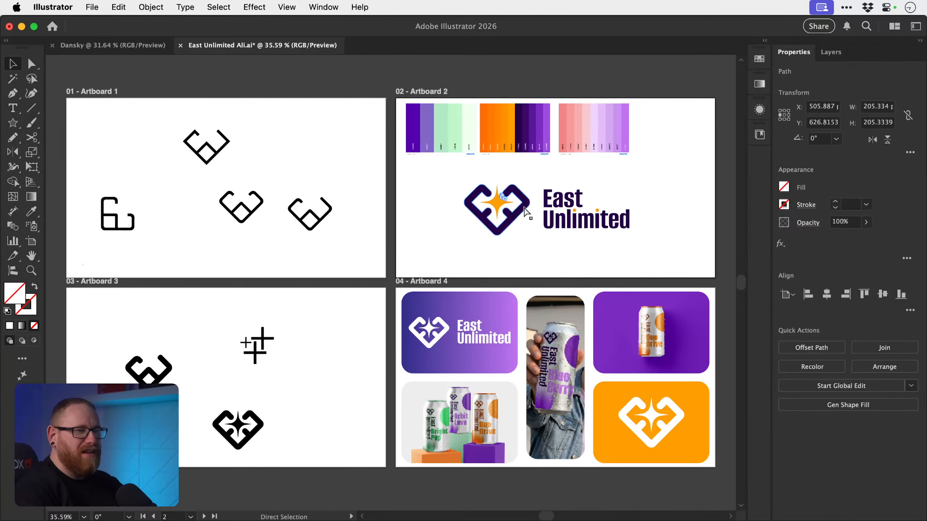
click(524, 207)
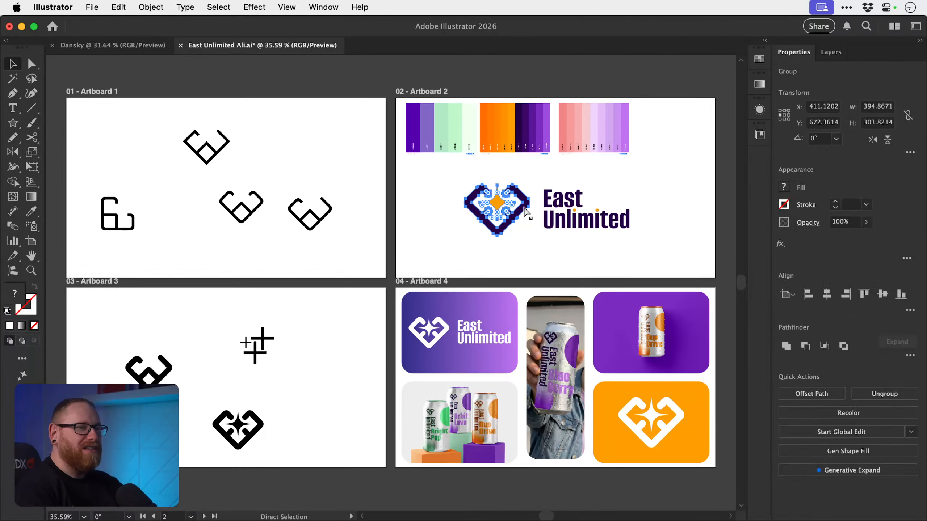
click(547, 247)
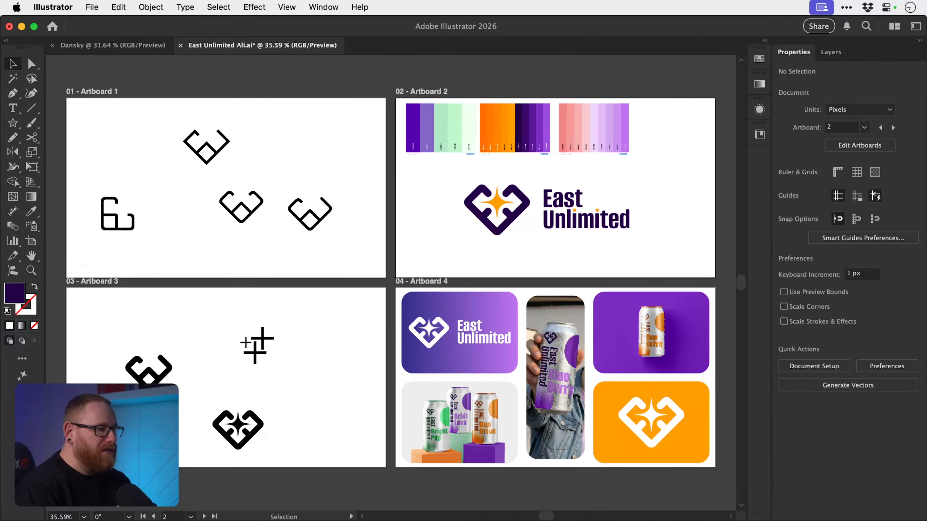
key(F6)
drag(706, 234, 636, 364)
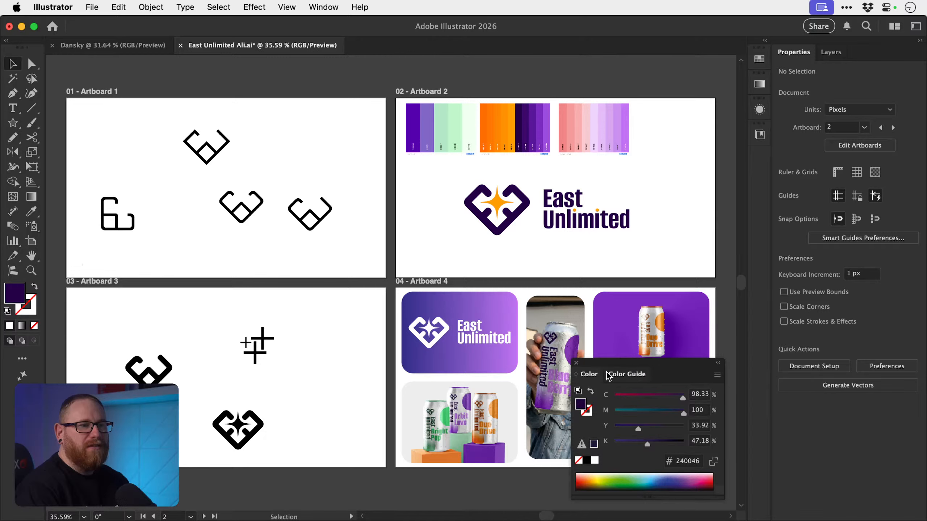
click(576, 362)
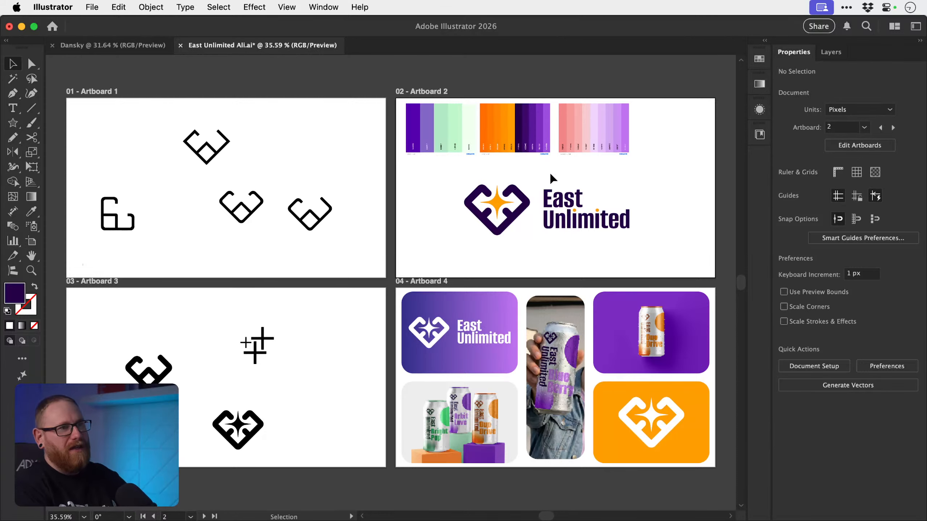
- Examine the East Unlimited logo's icon and wordmark up close, and review all four artboards together
key(z)
drag(550, 206, 606, 238)
drag(606, 238, 535, 345)
key(v)
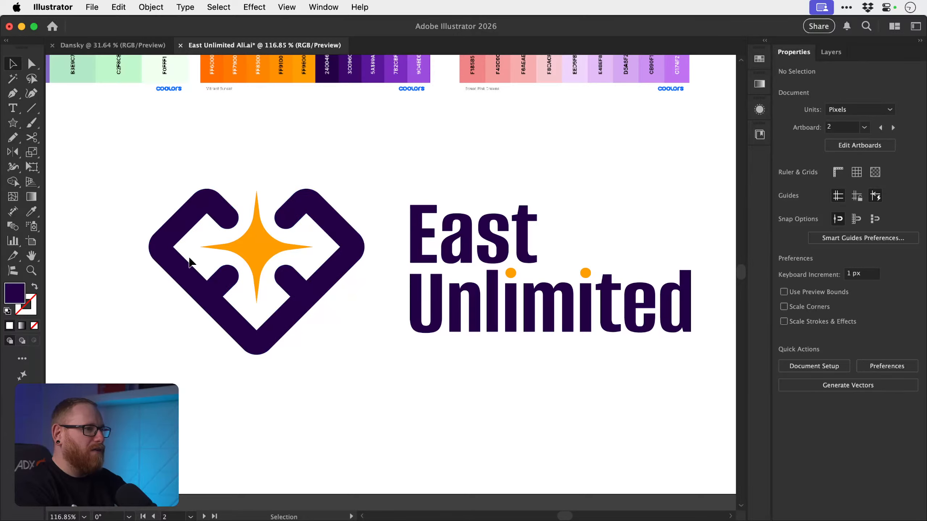
key(z)
drag(443, 330, 325, 286)
key(v)
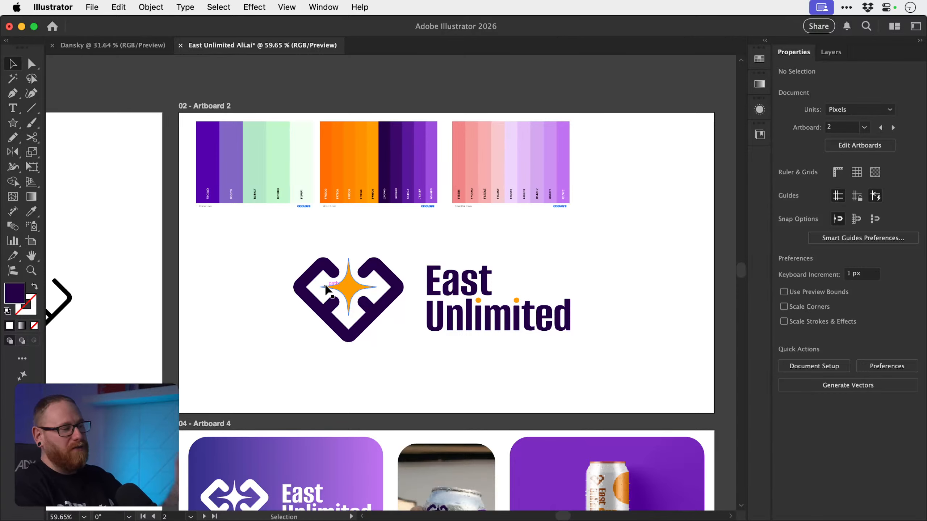
key(super+0)
key(alt+super+0)
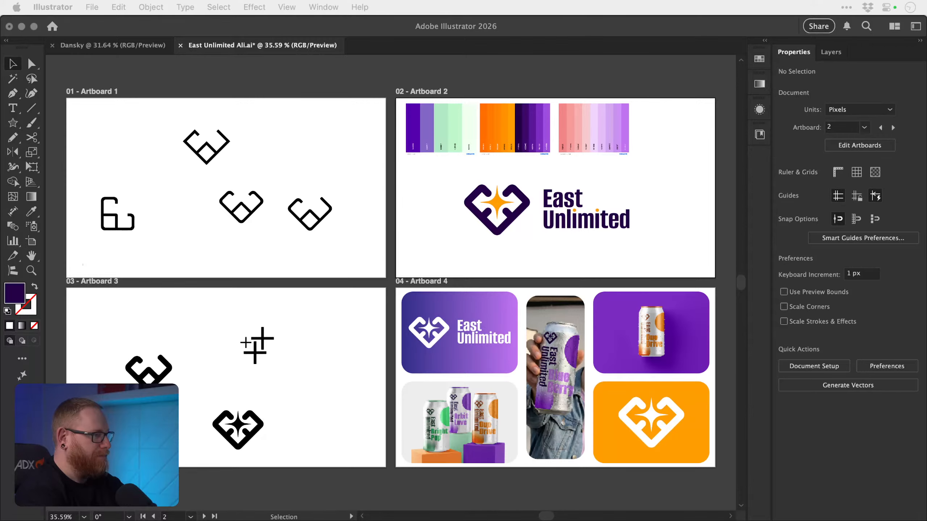
- Switch to Chrome, enlarge the dansky.com window and browse down to the Courses, Coaching and Community cards
drag(664, 520, 547, 77)
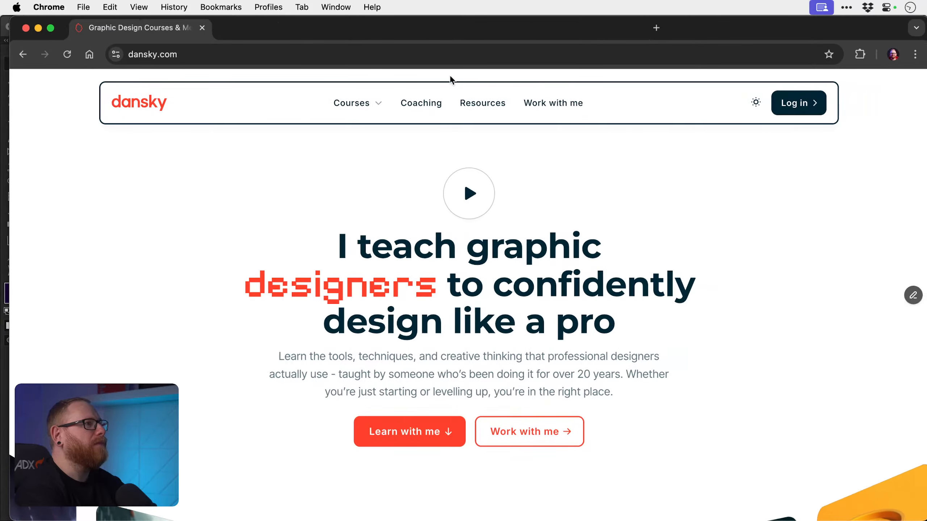
alt+click(51, 29)
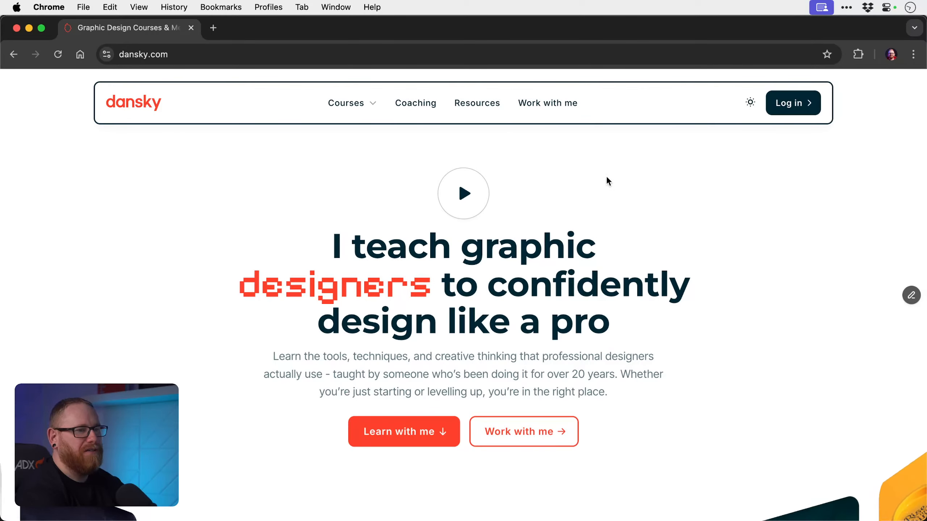
scroll(606, 177, down, 1)
scroll(607, 178, down, 15)
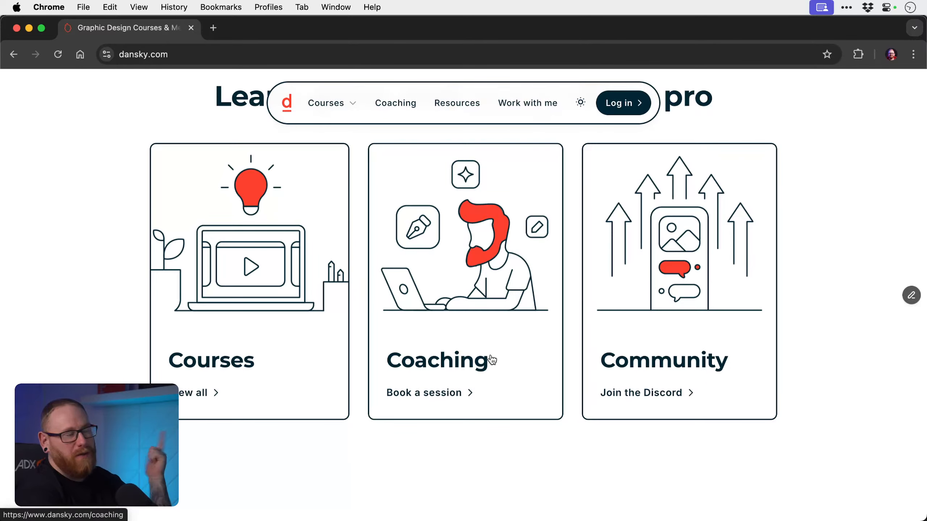
- Switch from Chrome back to the East Unlimited document in Illustrator, start closing it, and cancel the close to keep it open
key(super+h)
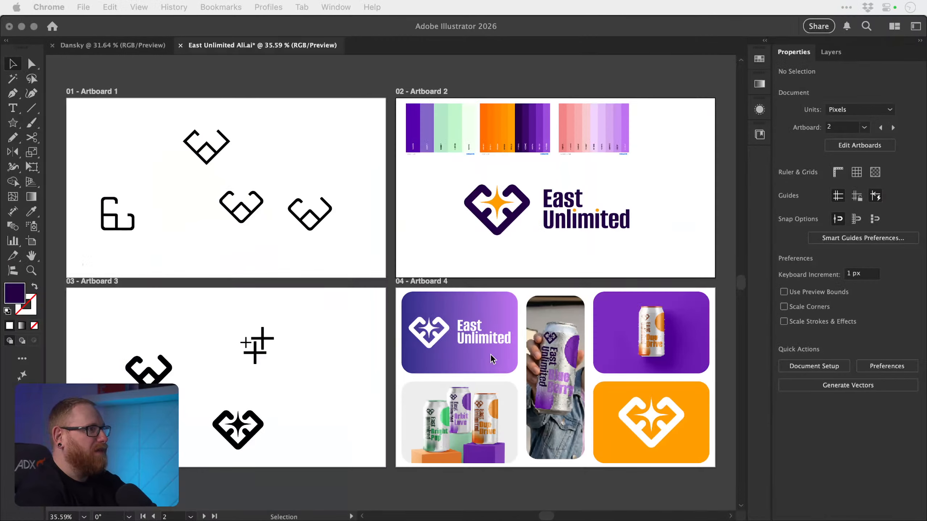
click(430, 70)
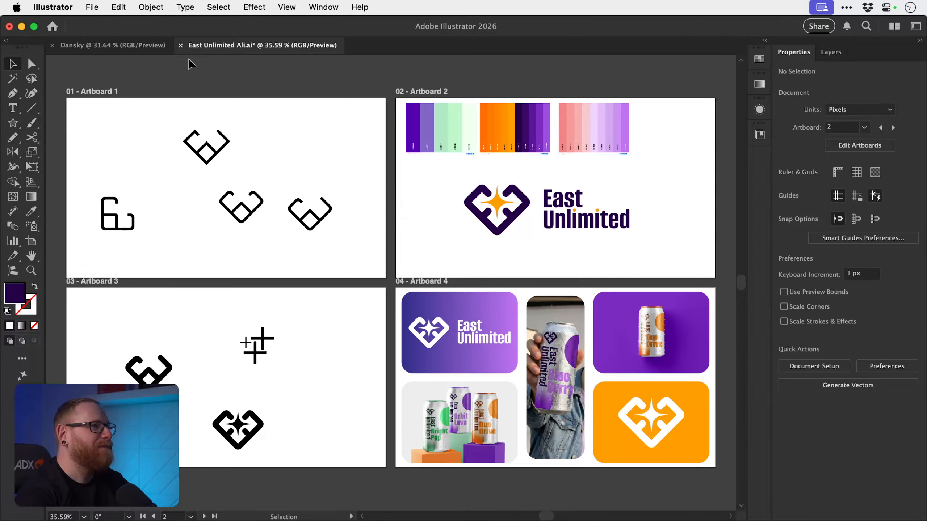
key(super+w)
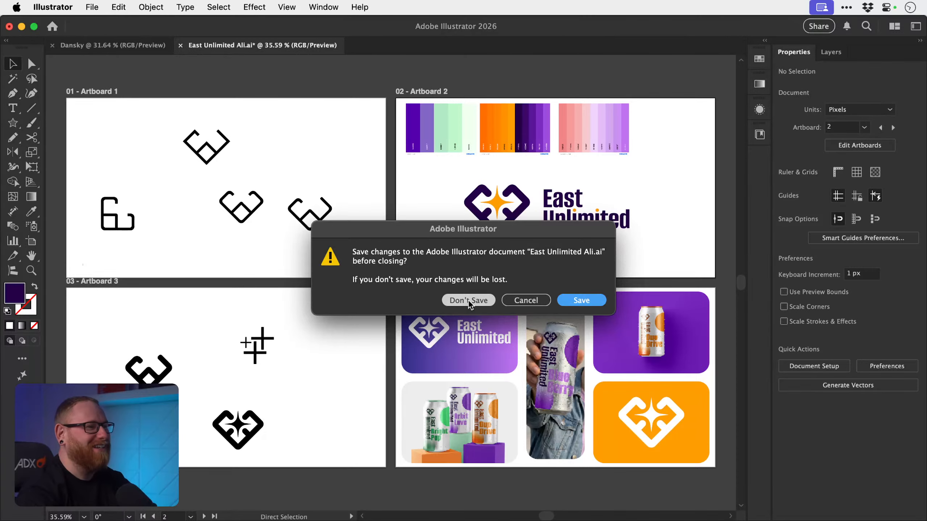
click(508, 302)
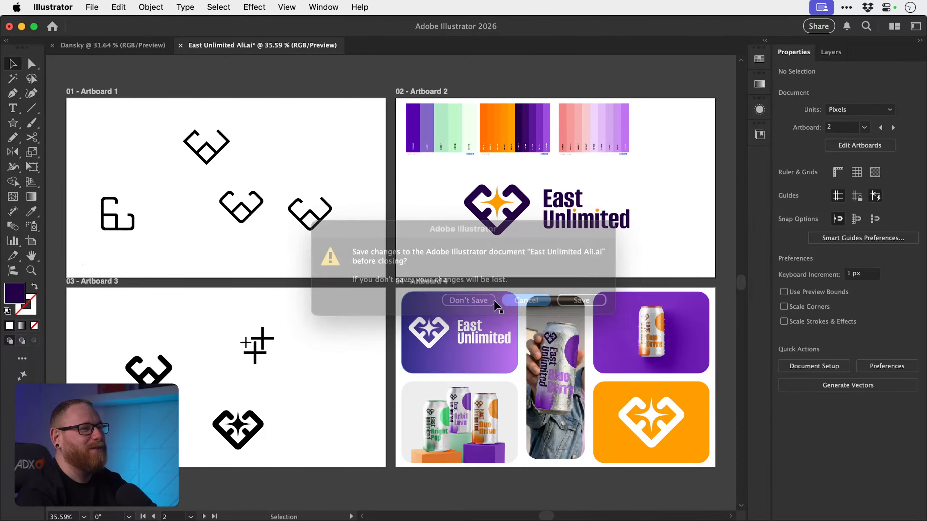
- Inspect the purple heart icon with its orange star and the wordmark on Artboard 2 up close, and return to an overview of all artboards
drag(386, 269, 403, 389)
key(z)
drag(532, 194, 485, 182)
drag(579, 207, 329, 329)
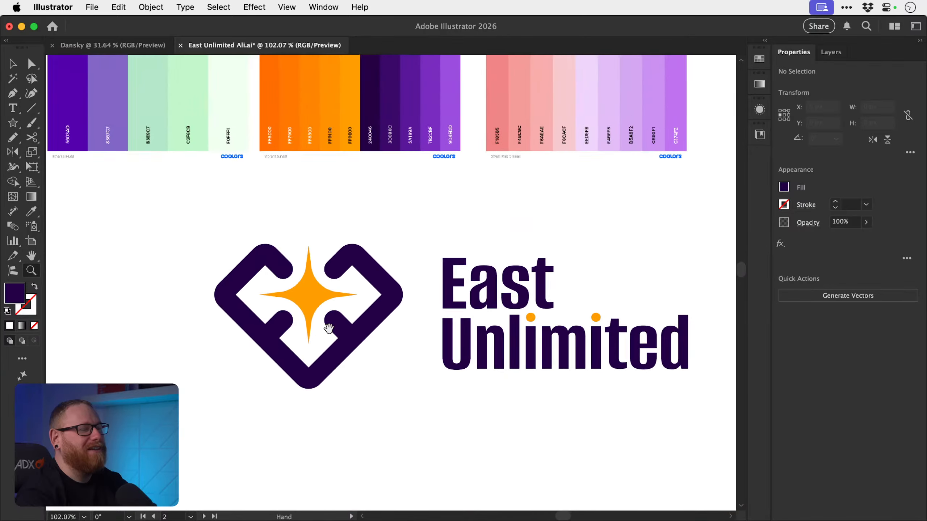
drag(467, 268, 374, 239)
key(v)
key(super+alt+0)
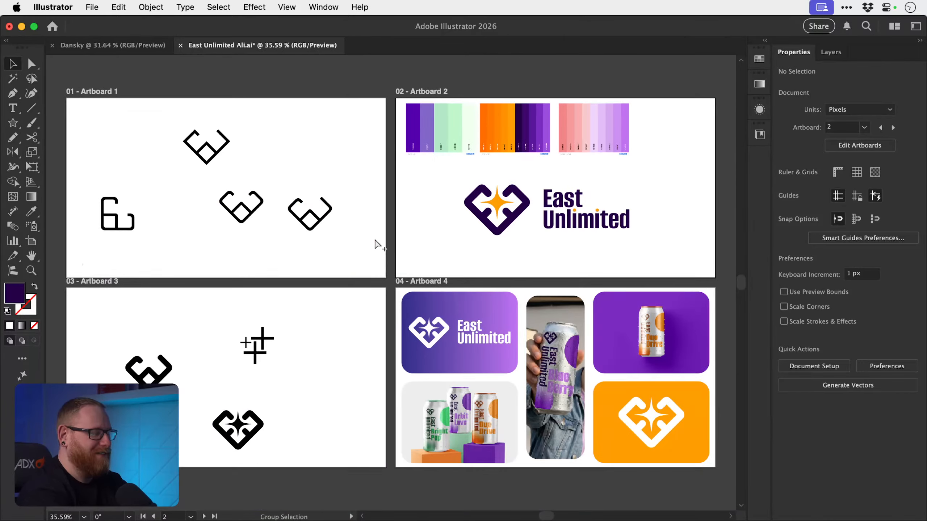